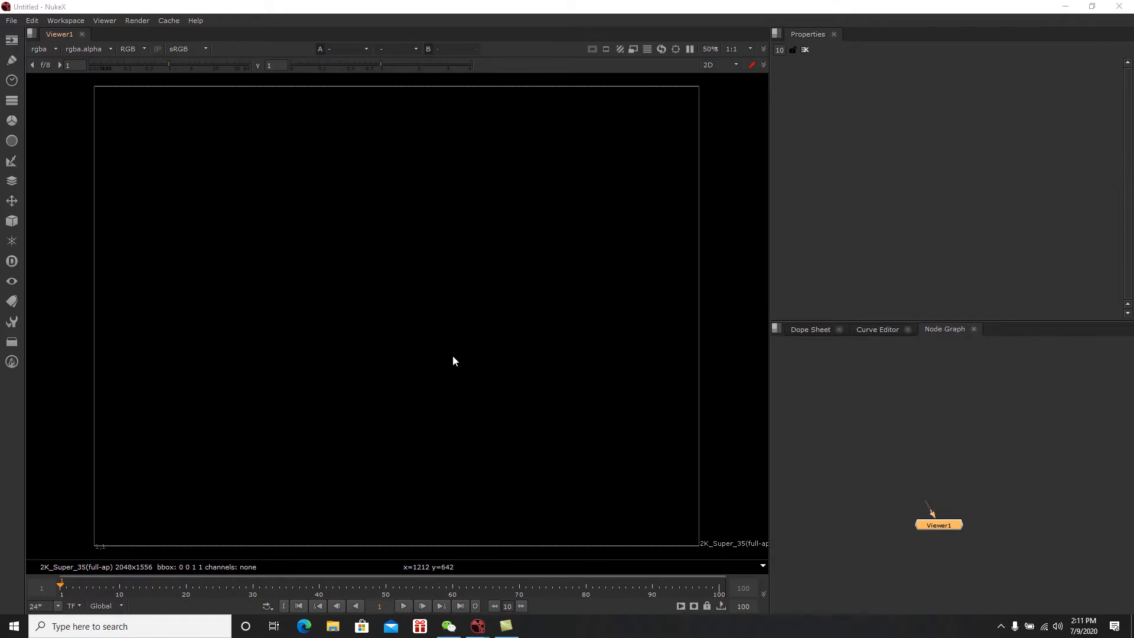
Step: Open the project settings and set the full size format to HD_1080 1920x1080
{"action": "left_click", "coordinate": [781, 53]}
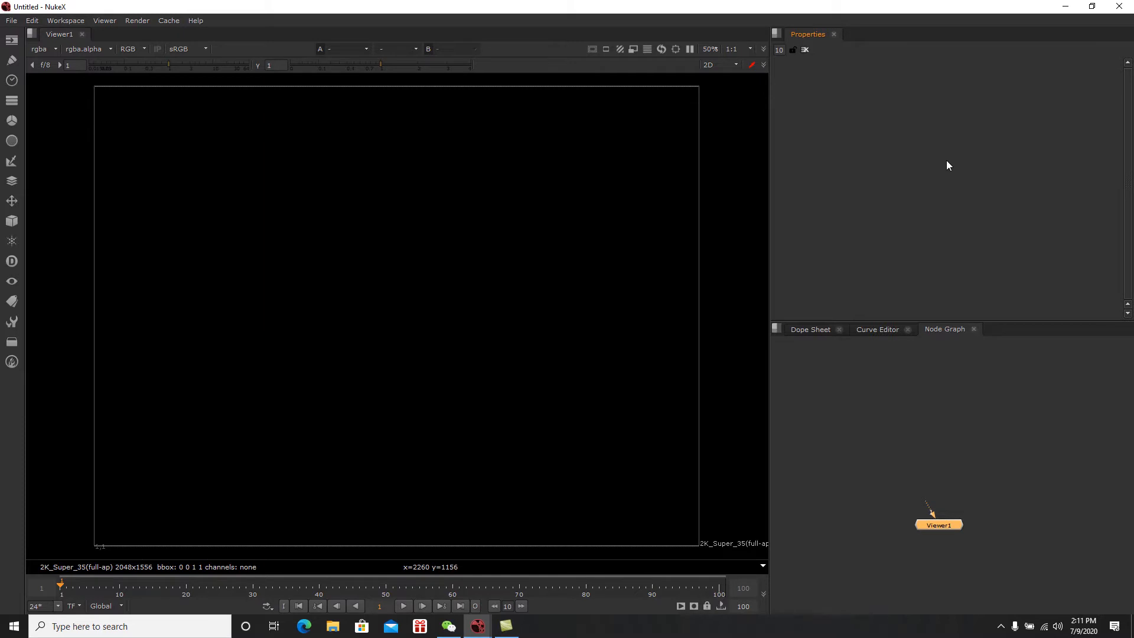
{"action": "key", "text": "s"}
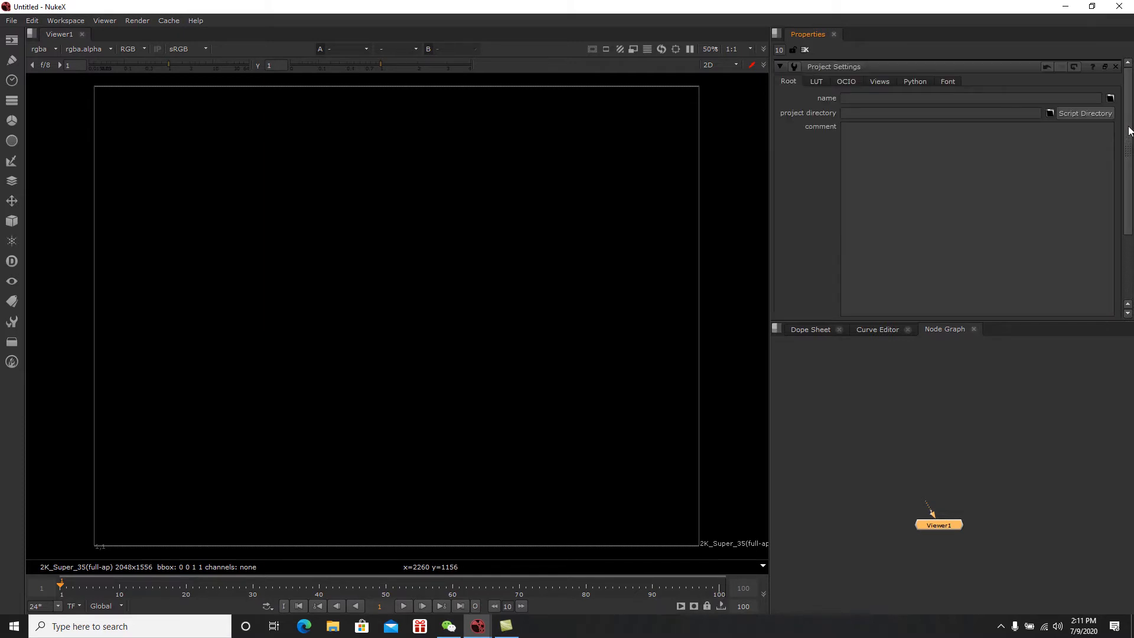
{"action": "left_click_drag", "start_coordinate": [1129, 131], "coordinate": [1130, 204]}
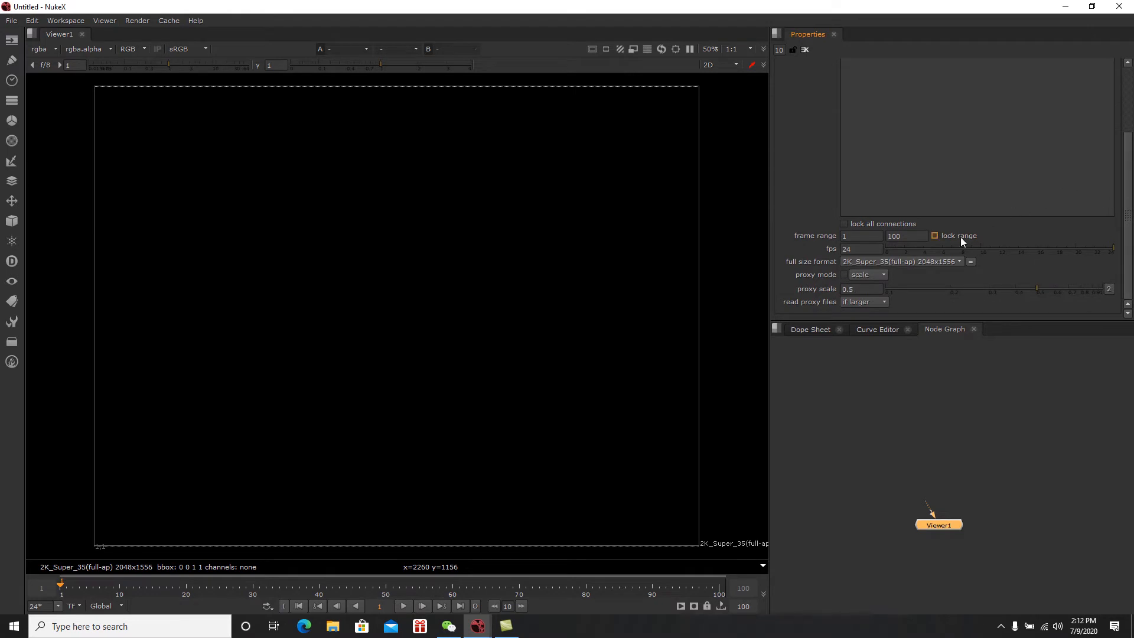
{"action": "left_click", "coordinate": [958, 264]}
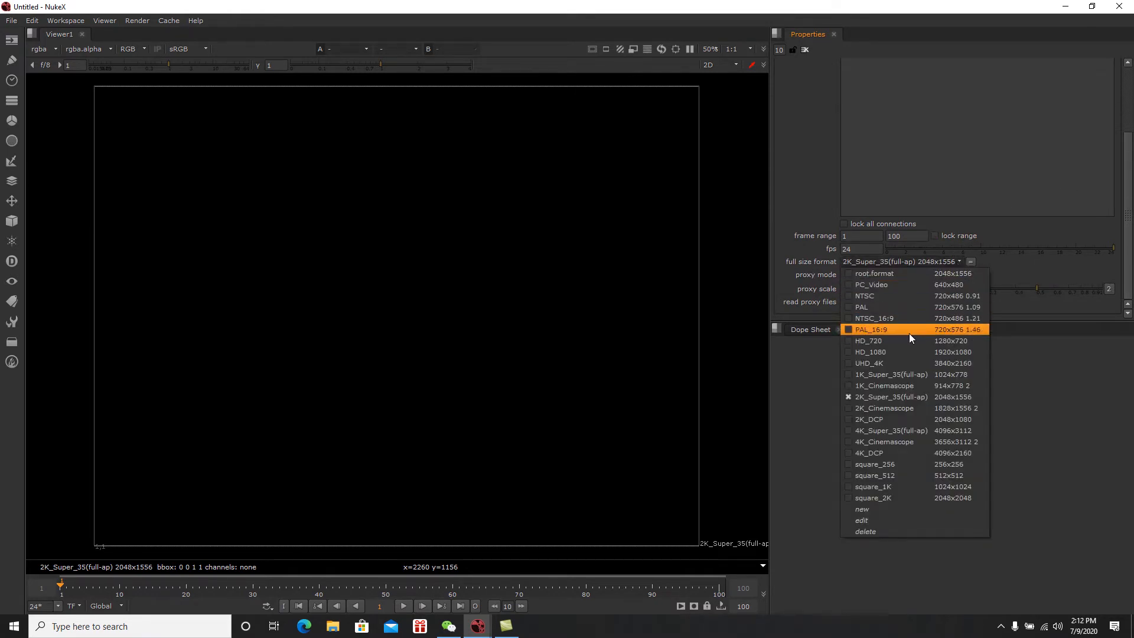
{"action": "left_click", "coordinate": [942, 353]}
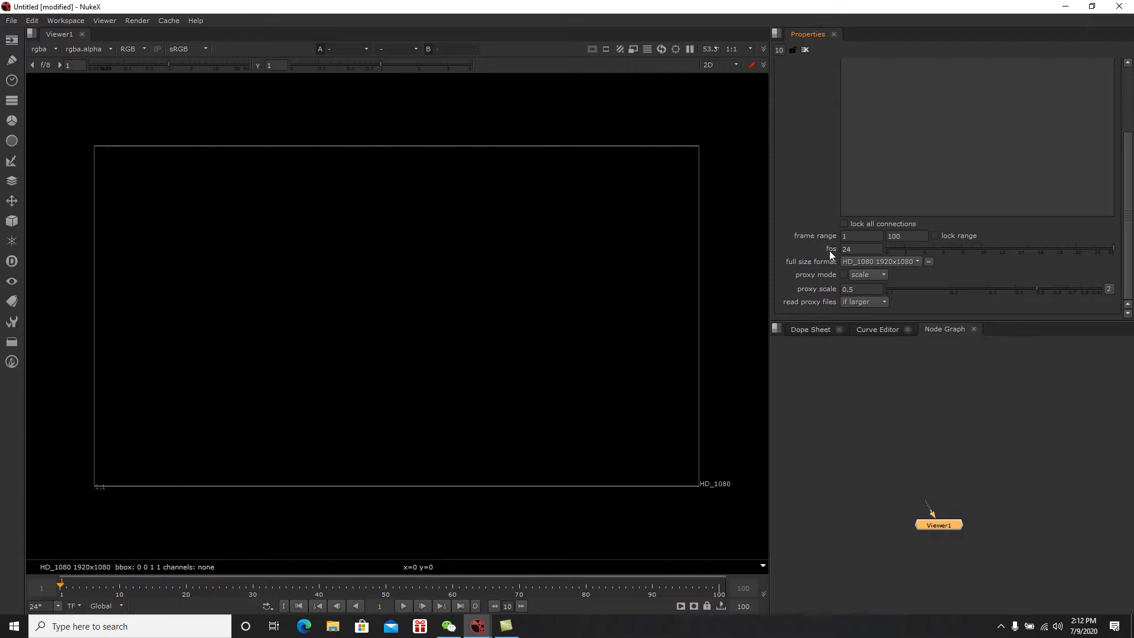
Step: Set the last frame of the project's frame range to 500
{"action": "double_click", "coordinate": [860, 251]}
{"action": "left_click", "coordinate": [862, 250]}
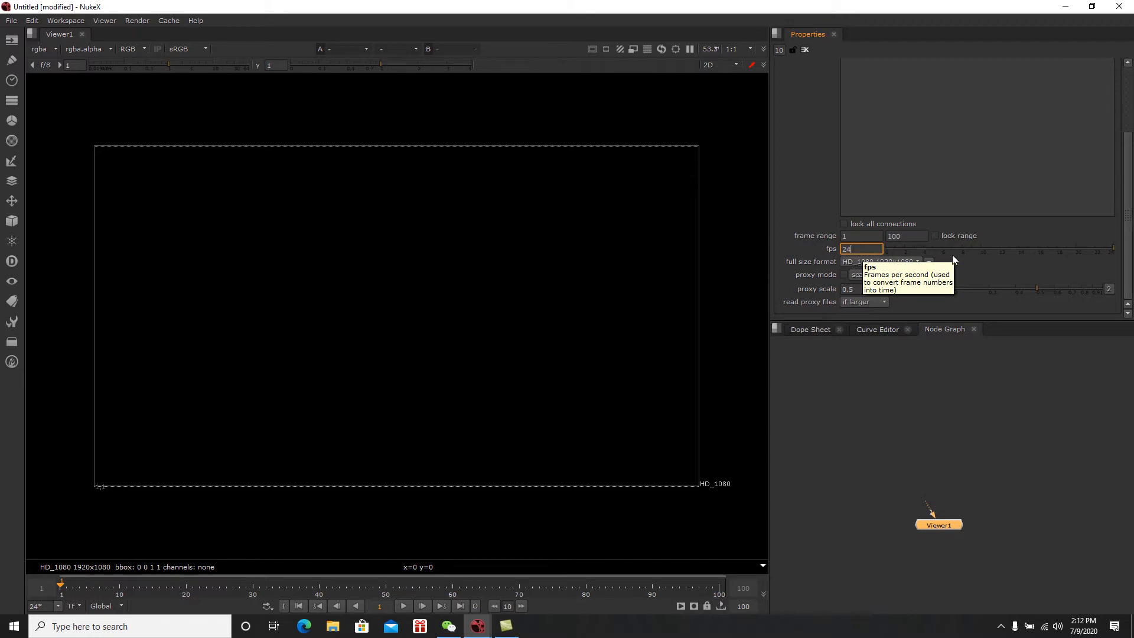
{"action": "left_click", "coordinate": [862, 237]}
{"action": "left_click", "coordinate": [910, 237]}
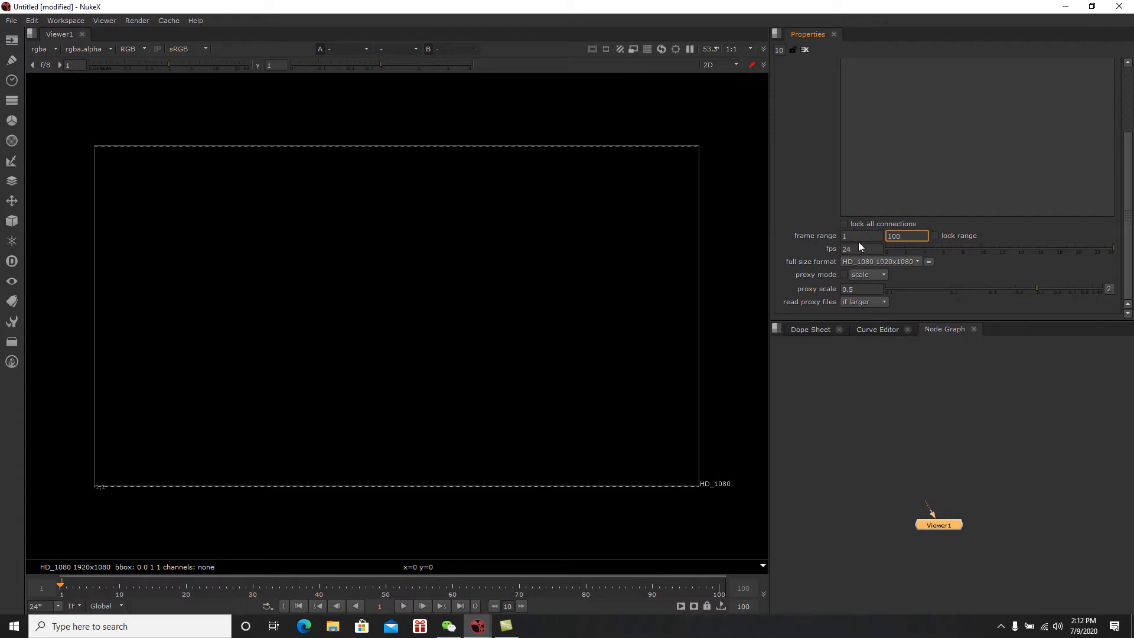
{"action": "double_click", "coordinate": [887, 239]}
{"action": "type", "text": "500"}
{"action": "key", "text": "Return"}
{"action": "left_click", "coordinate": [909, 238]}
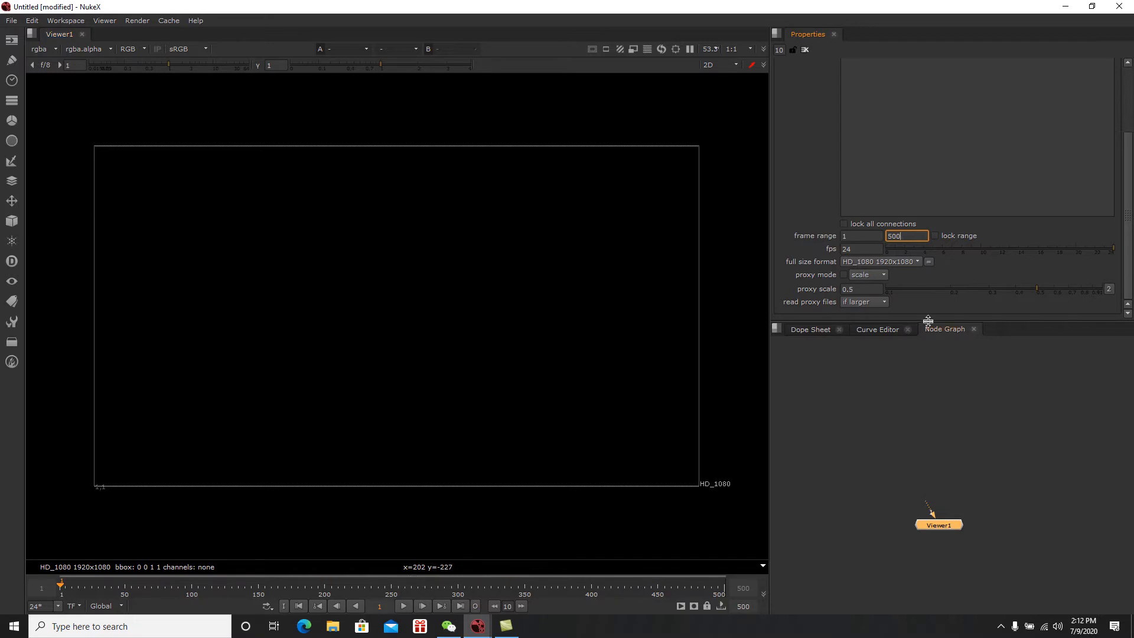
Step: Set the last frame of the project's frame range to 100 and lock the range
{"action": "left_click_drag", "start_coordinate": [908, 237], "coordinate": [875, 234]}
{"action": "type", "text": "100"}
{"action": "key", "text": "Return"}
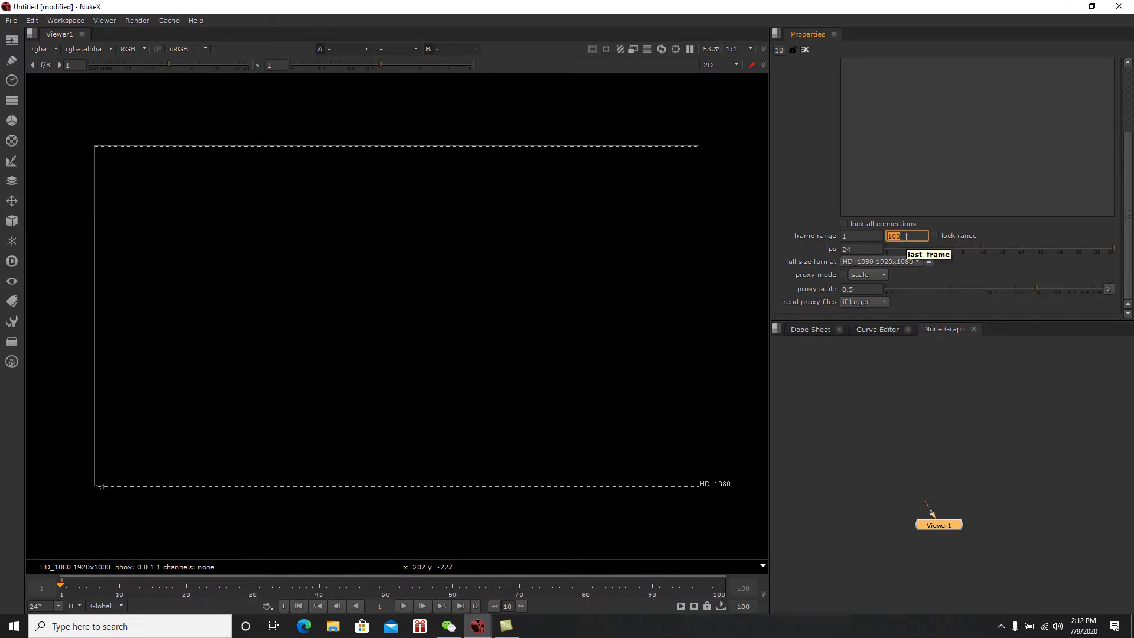
{"action": "left_click", "coordinate": [906, 237]}
{"action": "left_click", "coordinate": [934, 236]}
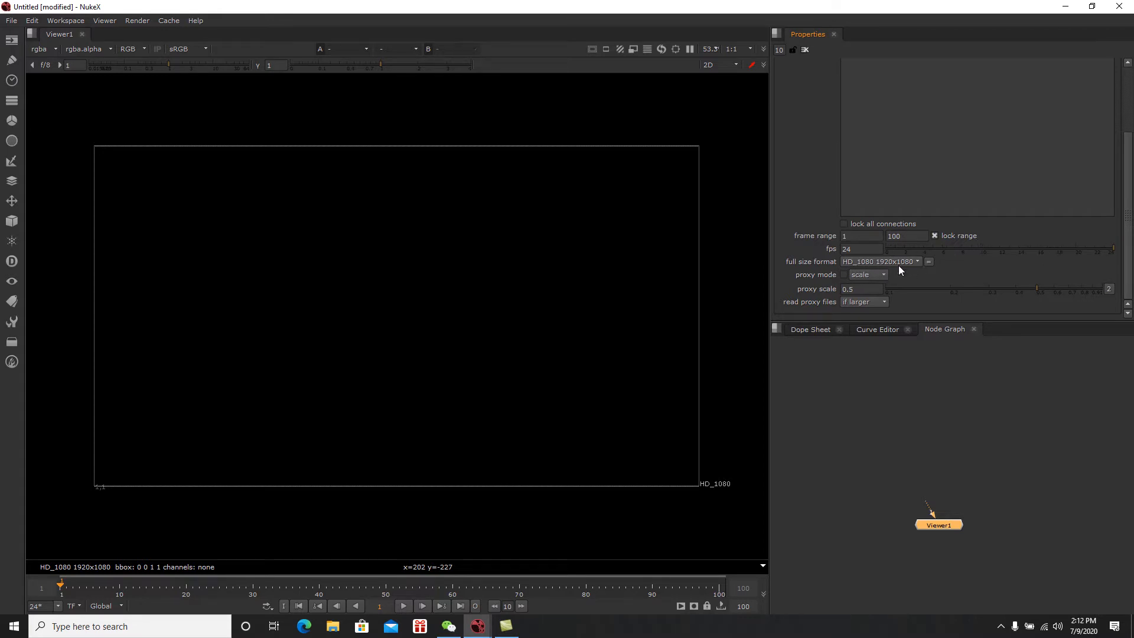
Step: Set the maximum number of panels open in the Properties bin to 10
{"action": "left_click_drag", "start_coordinate": [1130, 236], "coordinate": [1132, 145]}
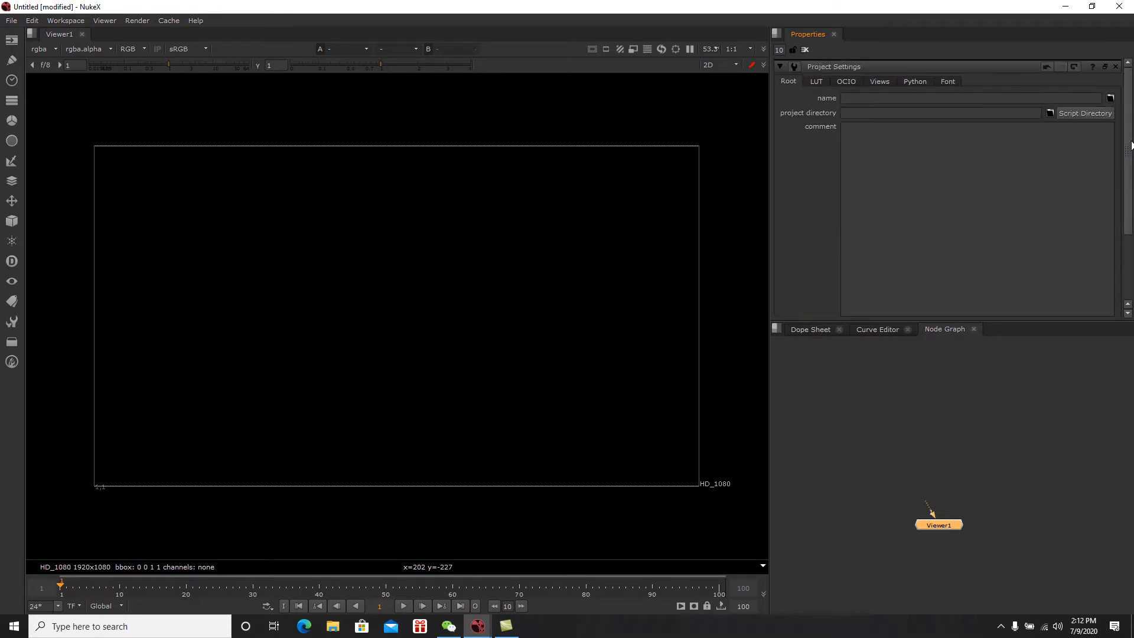
{"action": "double_click", "coordinate": [782, 51]}
{"action": "type", "text": "1"}
{"action": "type", "text": "0"}
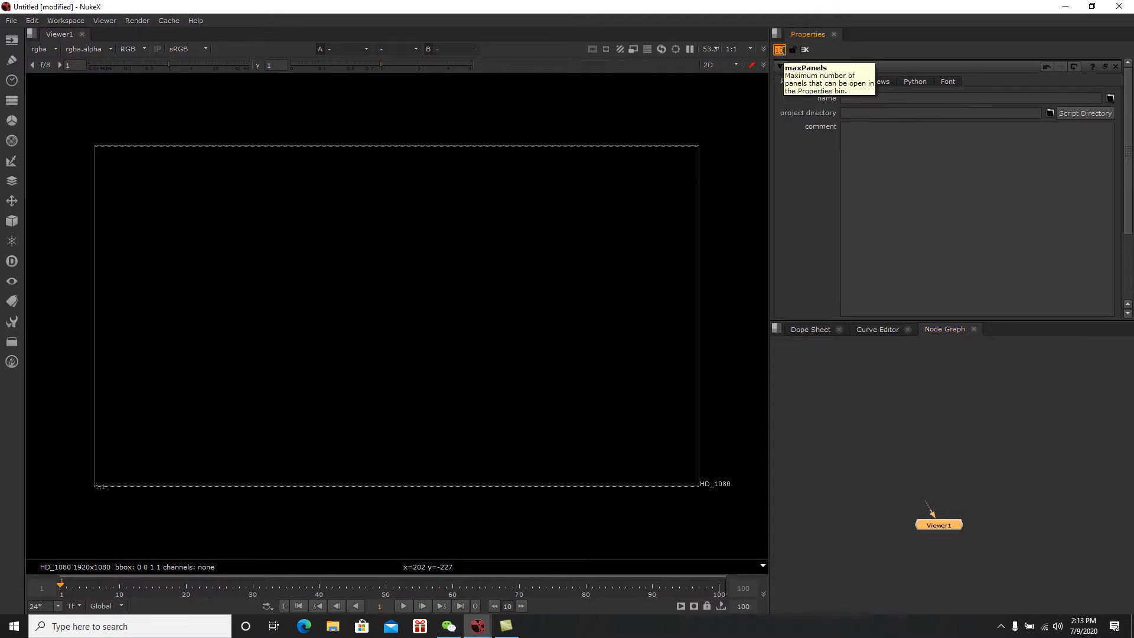
Step: Add a Blur node above the Viewer node and look through the stacked properties panels
{"action": "left_click", "coordinate": [944, 525]}
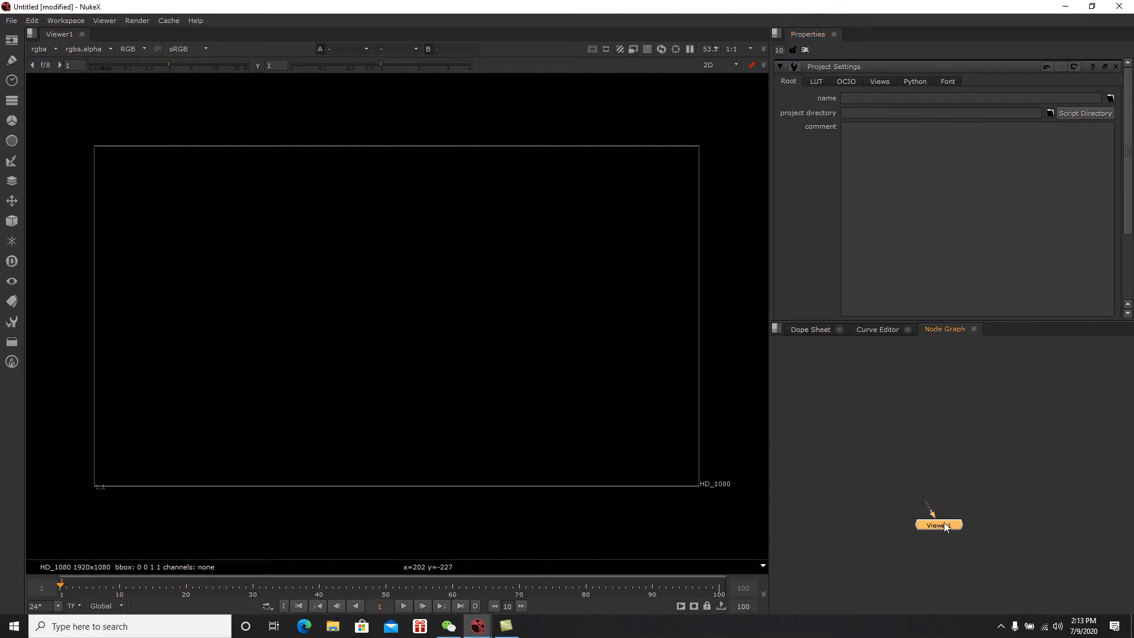
{"action": "left_click", "coordinate": [949, 442]}
{"action": "key", "text": "b"}
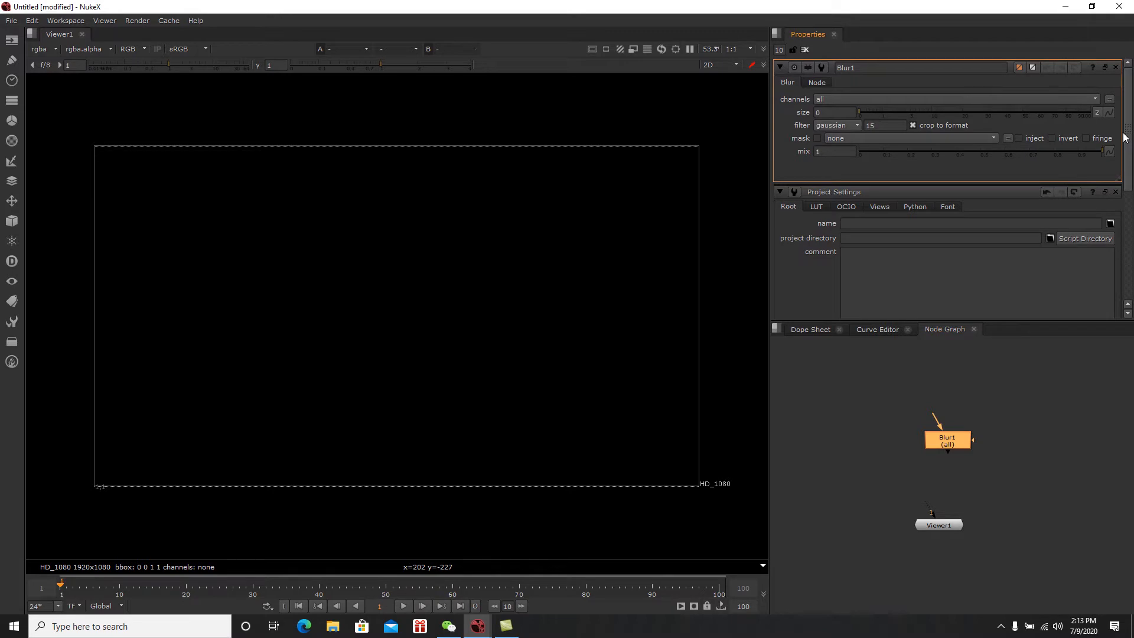
{"action": "scroll", "coordinate": [1129, 133], "scroll_direction": "down", "scroll_amount": 1}
{"action": "left_click_drag", "start_coordinate": [1130, 128], "coordinate": [1128, 97]}
Step: Close all open properties panels and limit the Properties bin to 1 panel
{"action": "left_click_drag", "start_coordinate": [785, 52], "coordinate": [776, 52]}
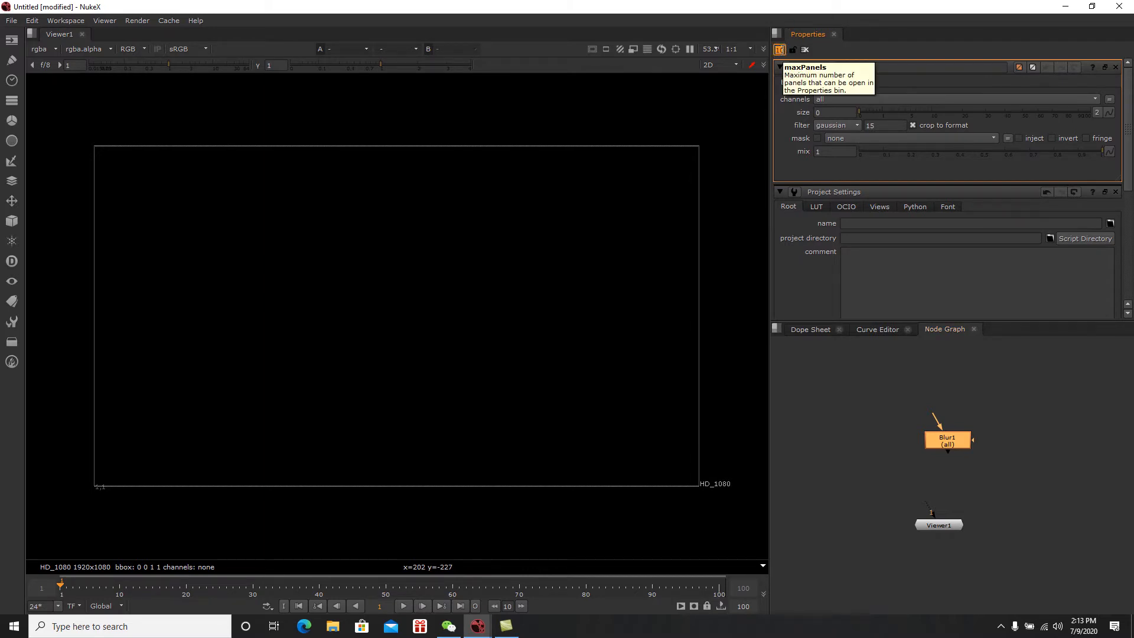
{"action": "left_click", "coordinate": [805, 50]}
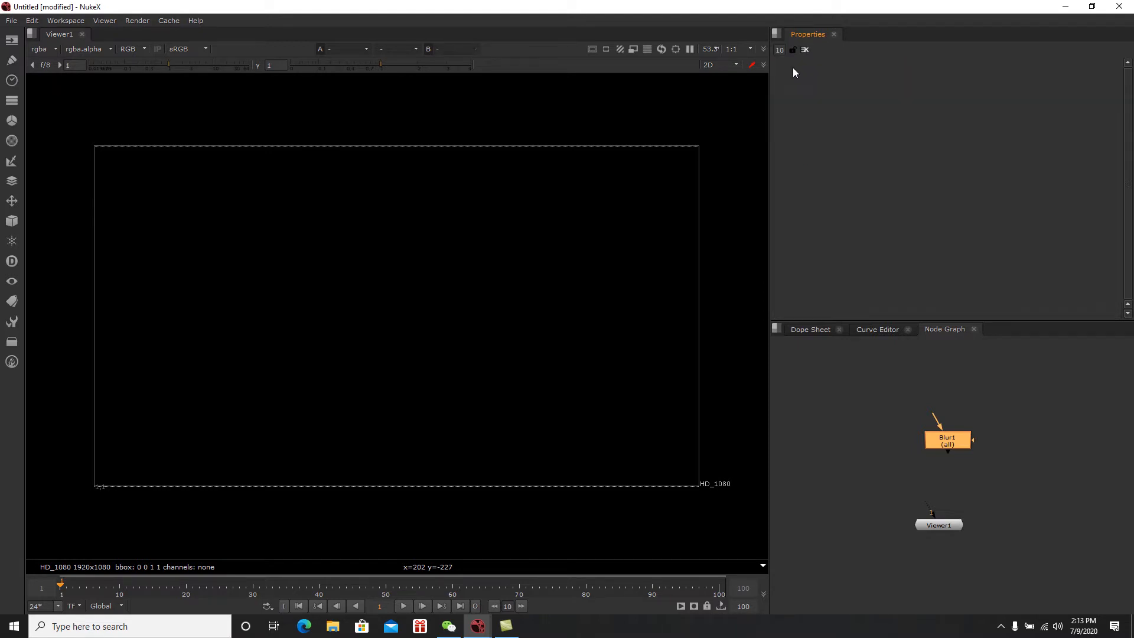
{"action": "type", "text": "1"}
{"action": "key", "text": "Return"}
{"action": "left_click", "coordinate": [1050, 447]}
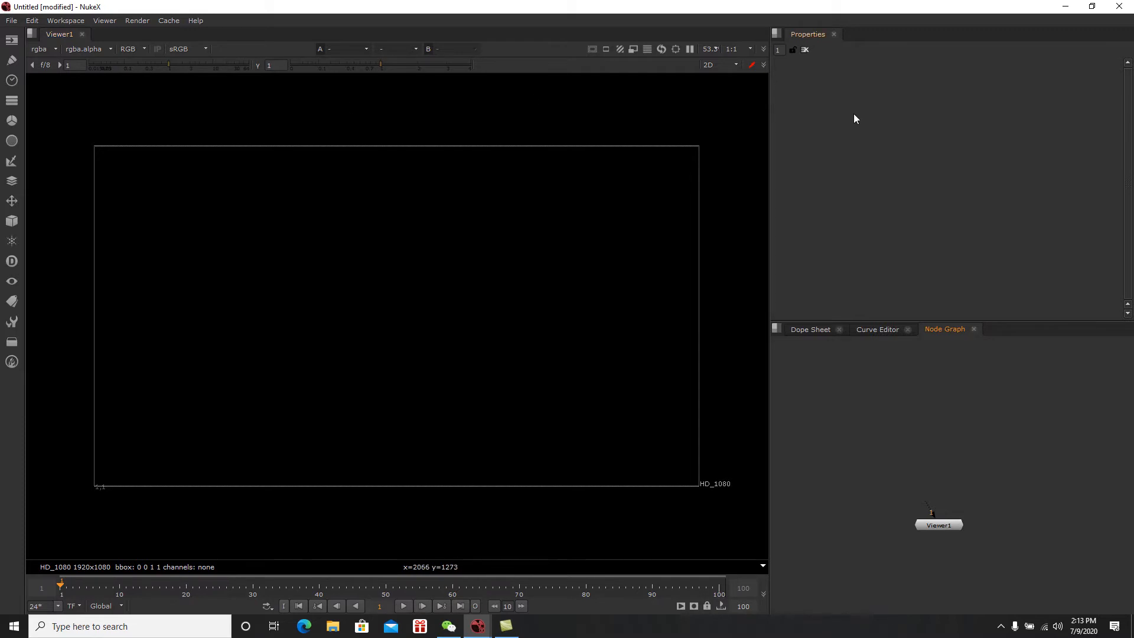
{"action": "left_click", "coordinate": [69, 23]}
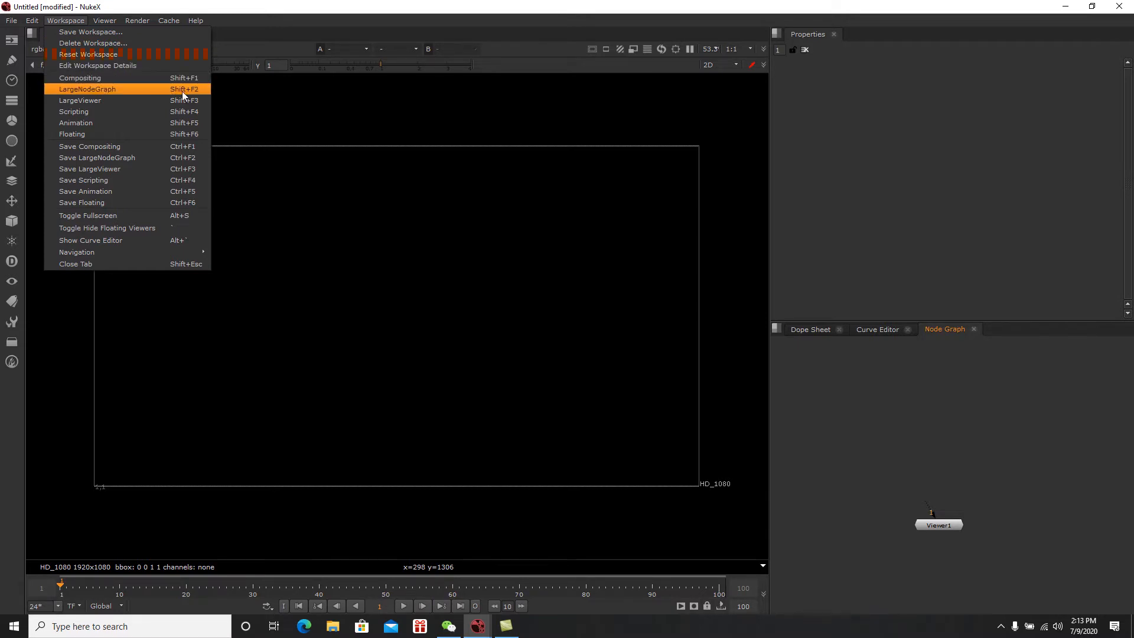
{"action": "left_click", "coordinate": [934, 475]}
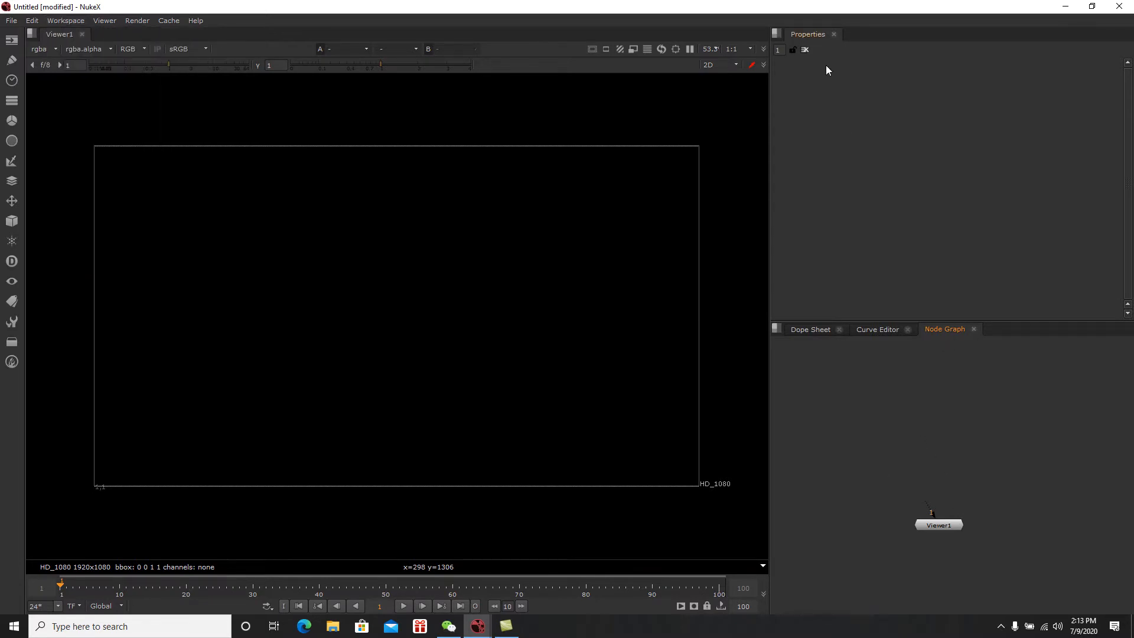
Step: Dock first the Properties panel and then the Node Graph beside the Viewer, returning each to its original pane
{"action": "left_click_drag", "start_coordinate": [811, 36], "coordinate": [225, 201]}
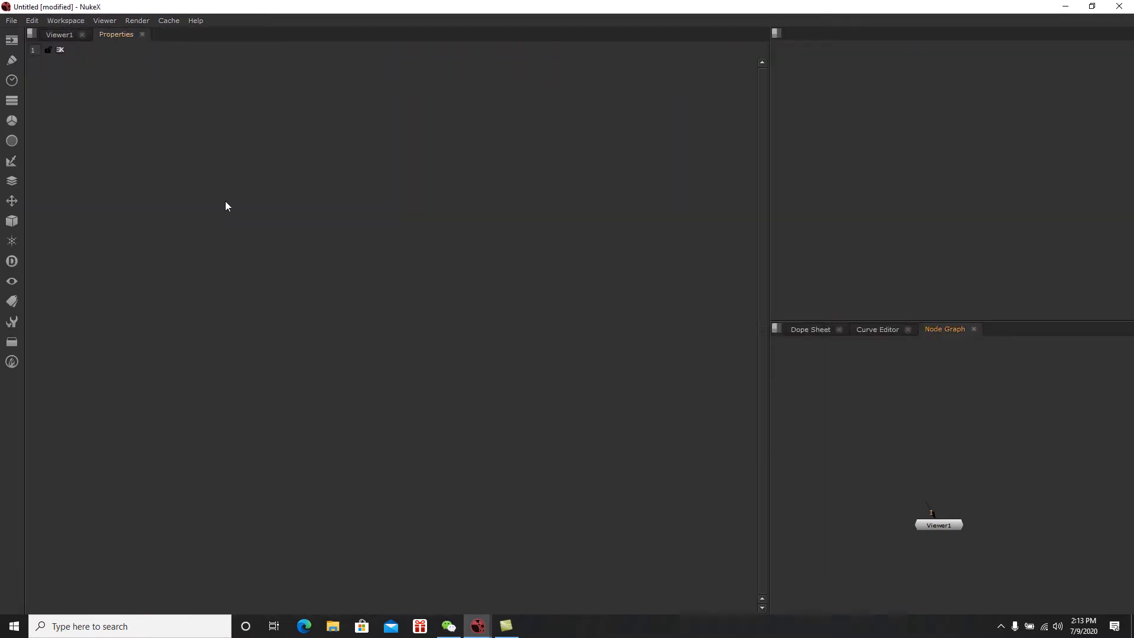
{"action": "left_click", "coordinate": [64, 35]}
{"action": "left_click", "coordinate": [116, 36]}
{"action": "left_click_drag", "start_coordinate": [116, 34], "coordinate": [847, 33]}
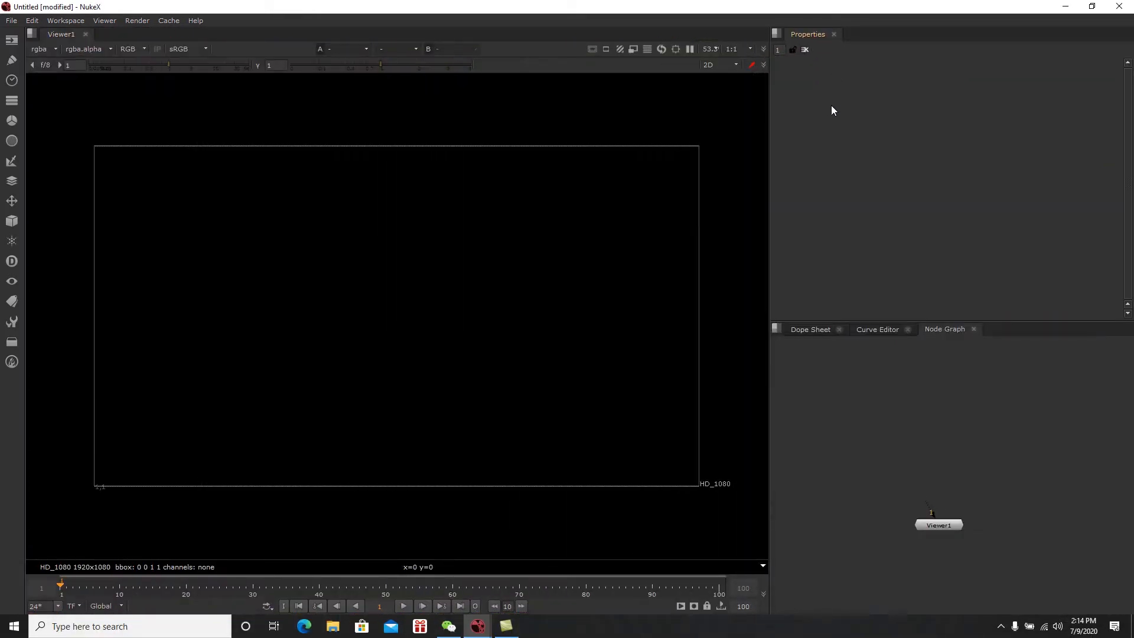
{"action": "left_click_drag", "start_coordinate": [945, 332], "coordinate": [233, 40]}
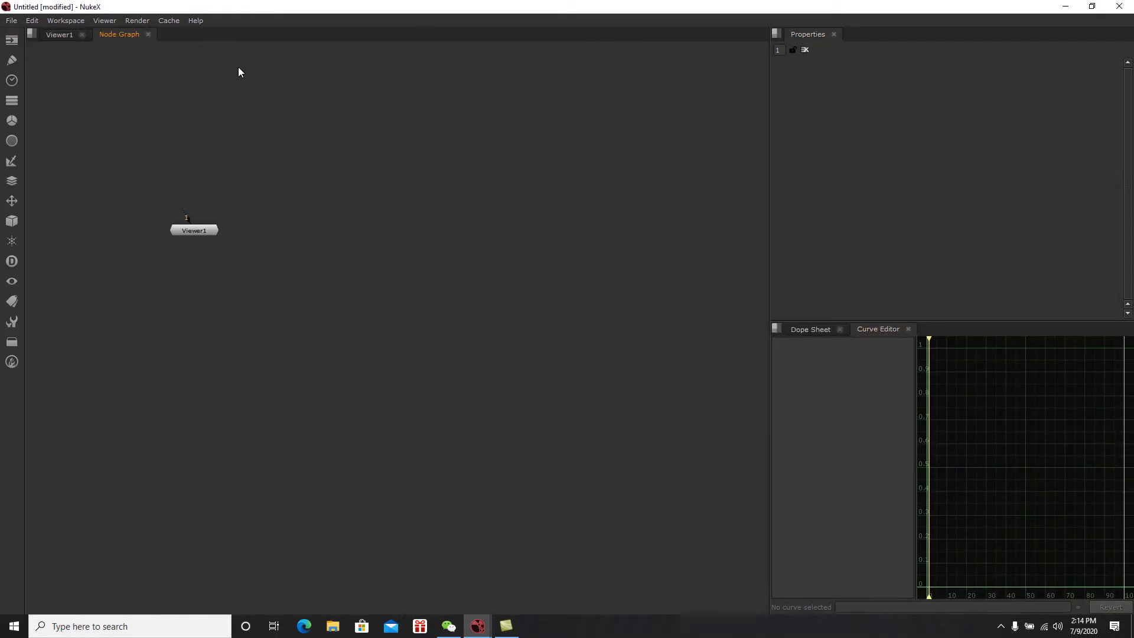
{"action": "left_click_drag", "start_coordinate": [116, 34], "coordinate": [980, 334]}
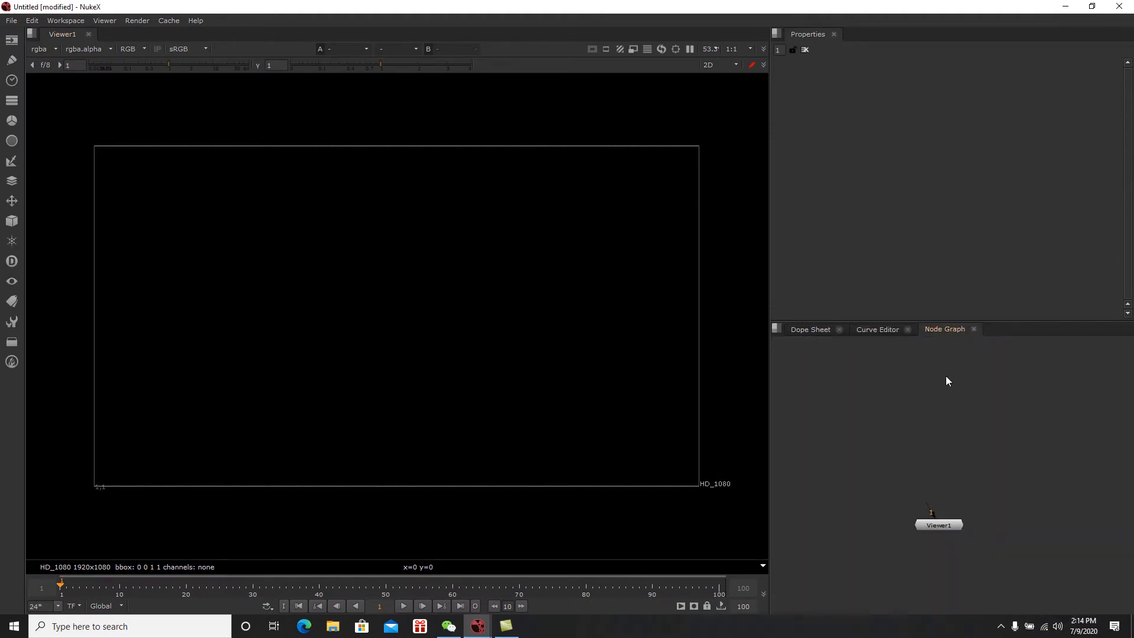
Step: View the Curve Editor and the Dope Sheet and return to the Node Graph
{"action": "left_click", "coordinate": [884, 330]}
{"action": "left_click", "coordinate": [817, 329]}
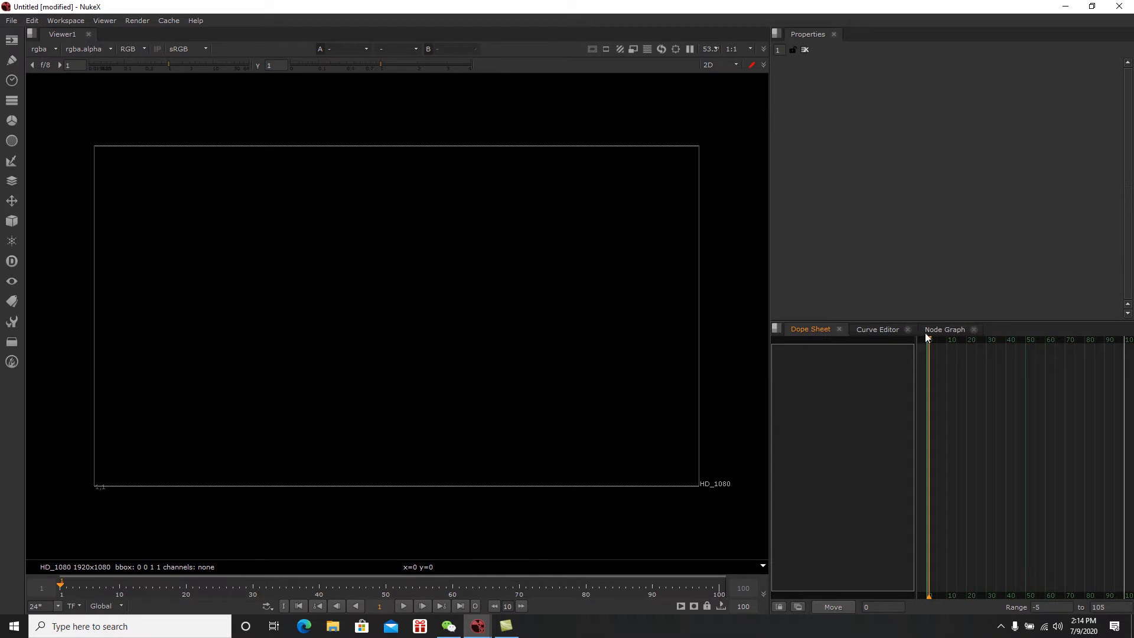
{"action": "left_click", "coordinate": [941, 332]}
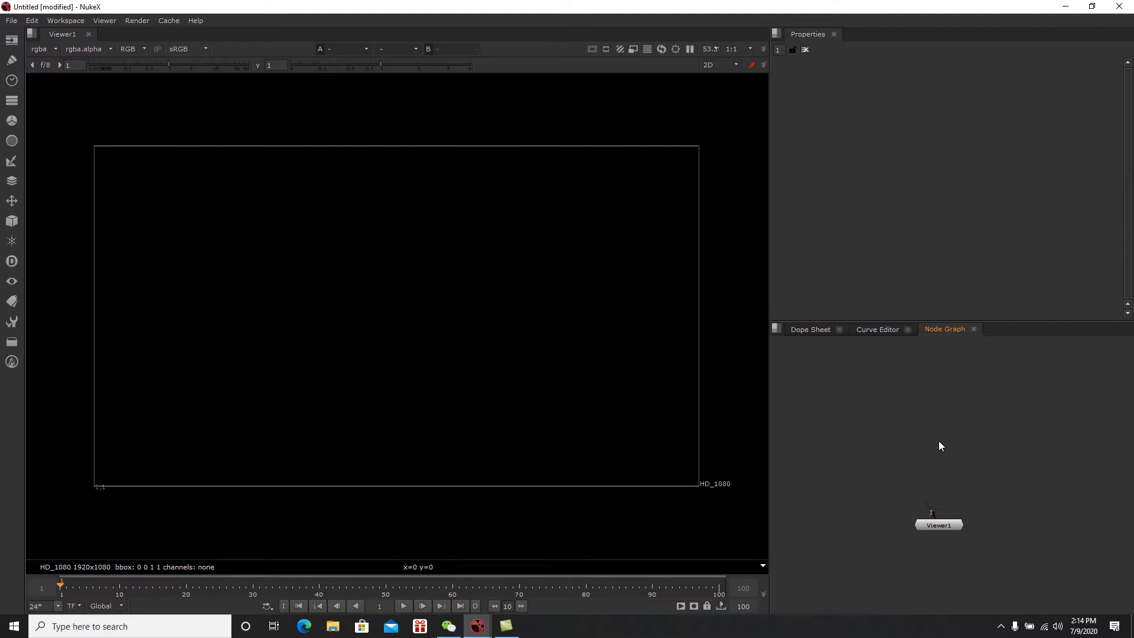
Step: Add a Blur node and a ColorCorrect node above the Viewer node, and delete both
{"action": "key", "text": "b"}
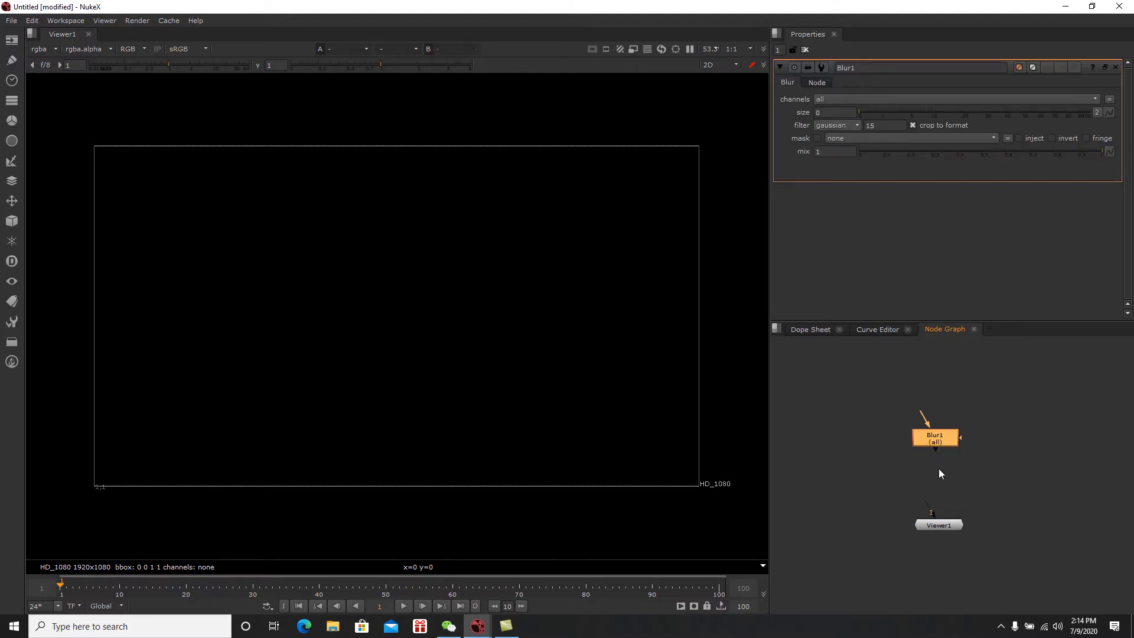
{"action": "key", "text": "c"}
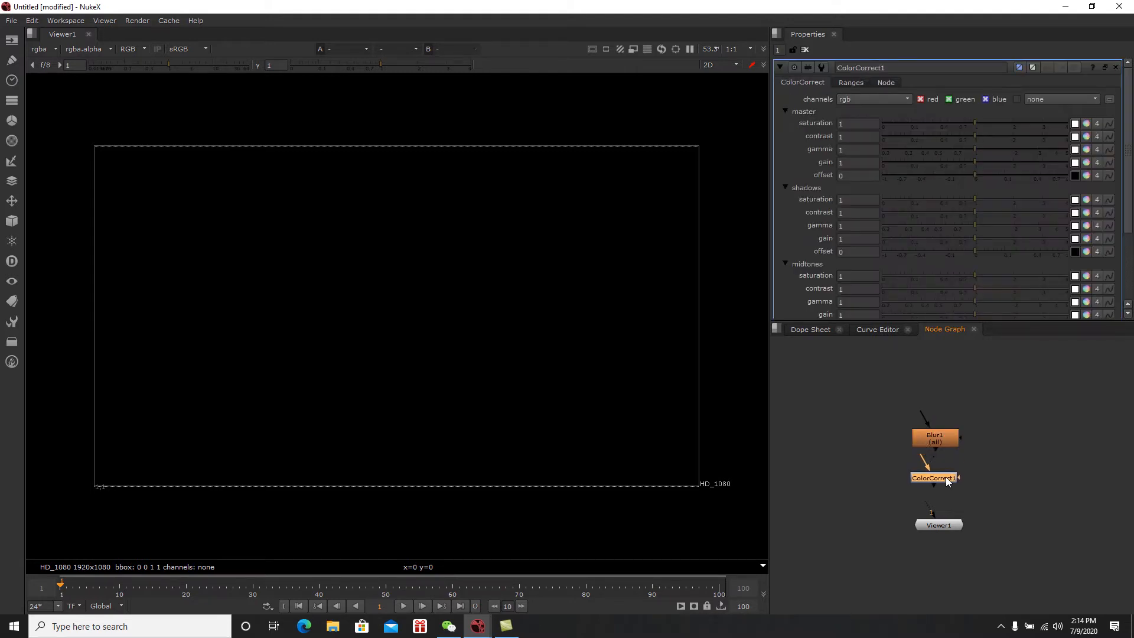
{"action": "left_click_drag", "start_coordinate": [1029, 396], "coordinate": [881, 505]}
{"action": "key", "text": "Delete"}
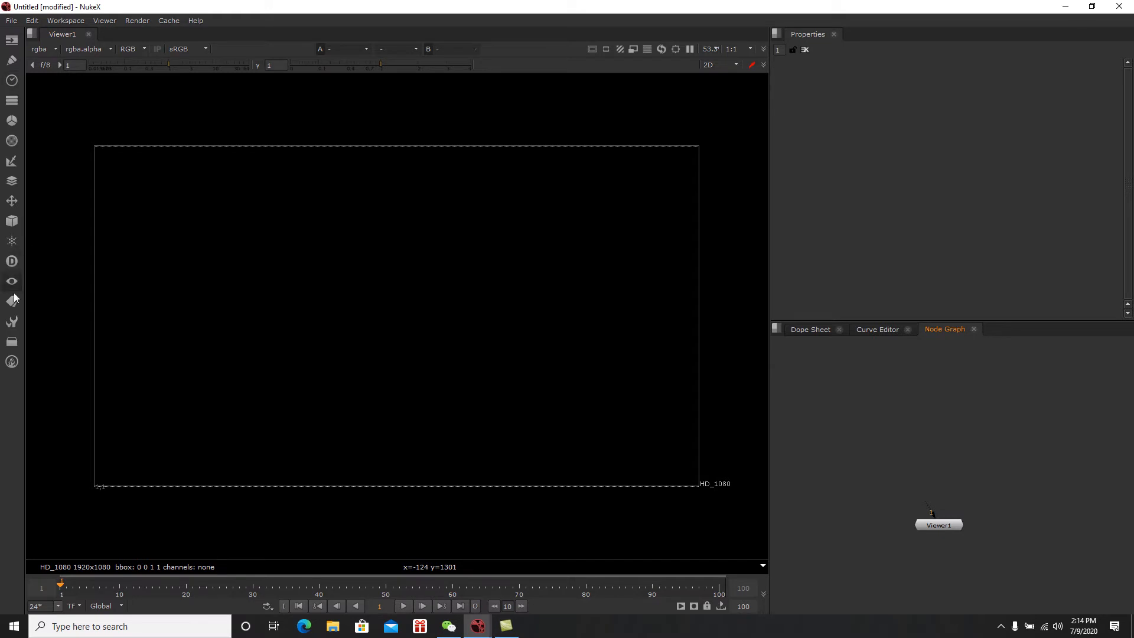
Step: Browse the node categories one after another, from the Image nodes through the colour, filter, keyer, 3D and MetaData groups to the FurnaceCore nodes
{"action": "left_click", "coordinate": [11, 47]}
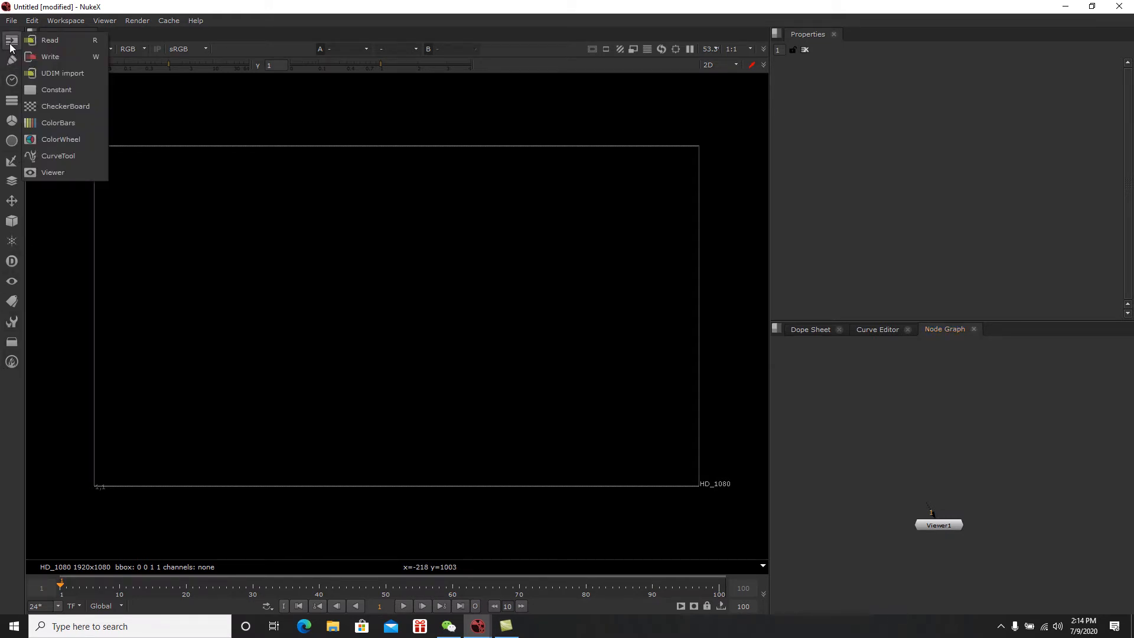
{"action": "left_click", "coordinate": [10, 59]}
{"action": "left_click", "coordinate": [11, 80]}
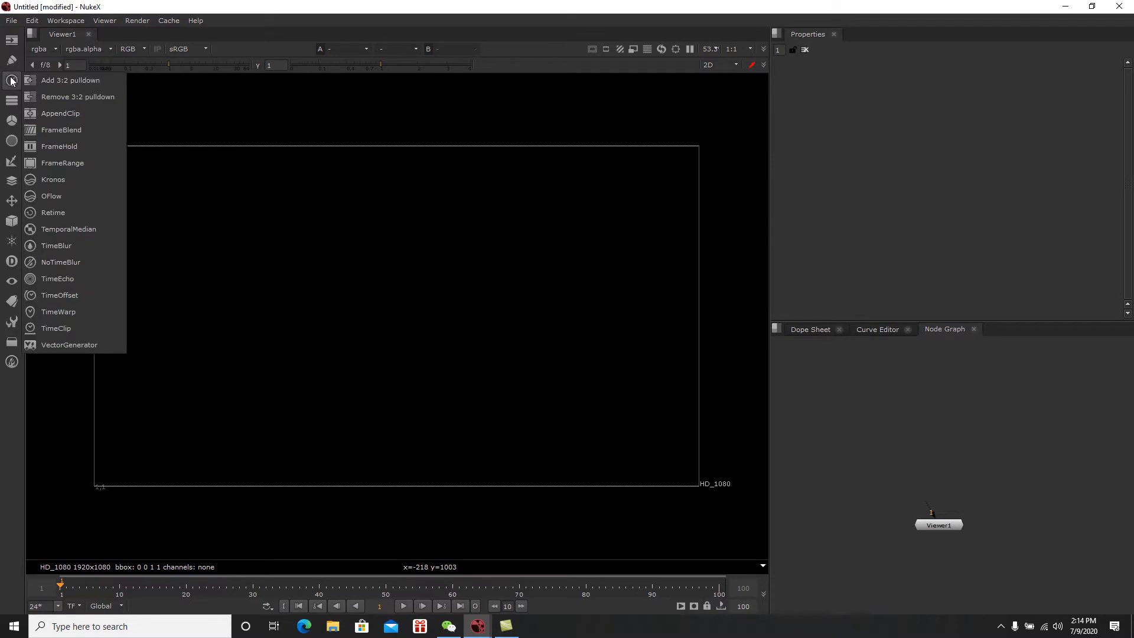
{"action": "left_click", "coordinate": [12, 101]}
{"action": "left_click", "coordinate": [11, 121]}
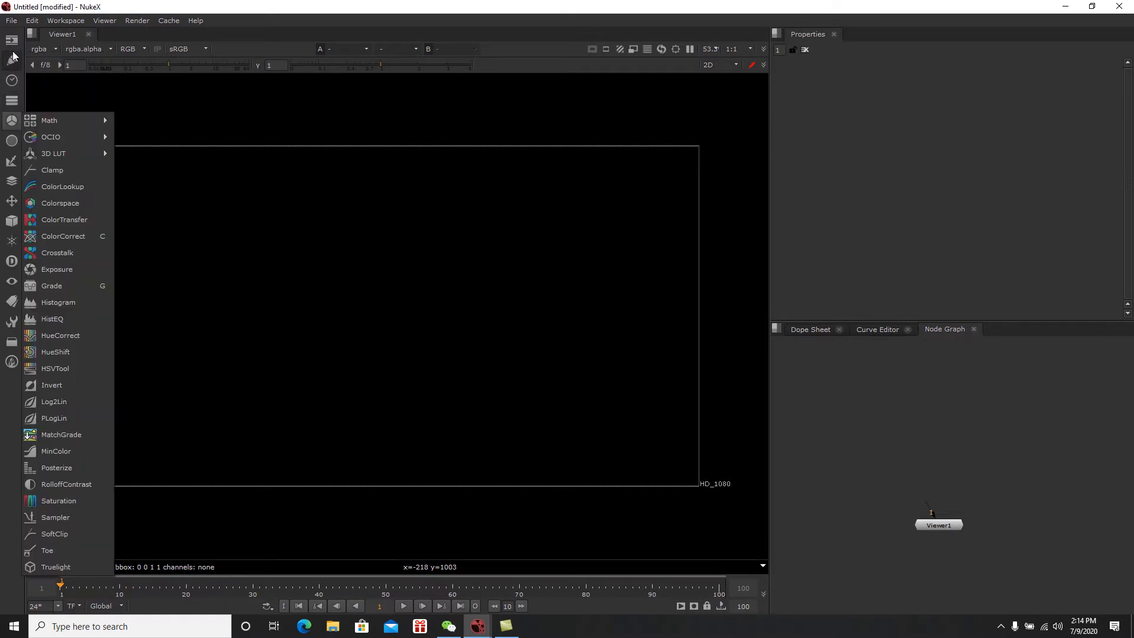
{"action": "left_click", "coordinate": [12, 46]}
{"action": "left_click", "coordinate": [11, 60]}
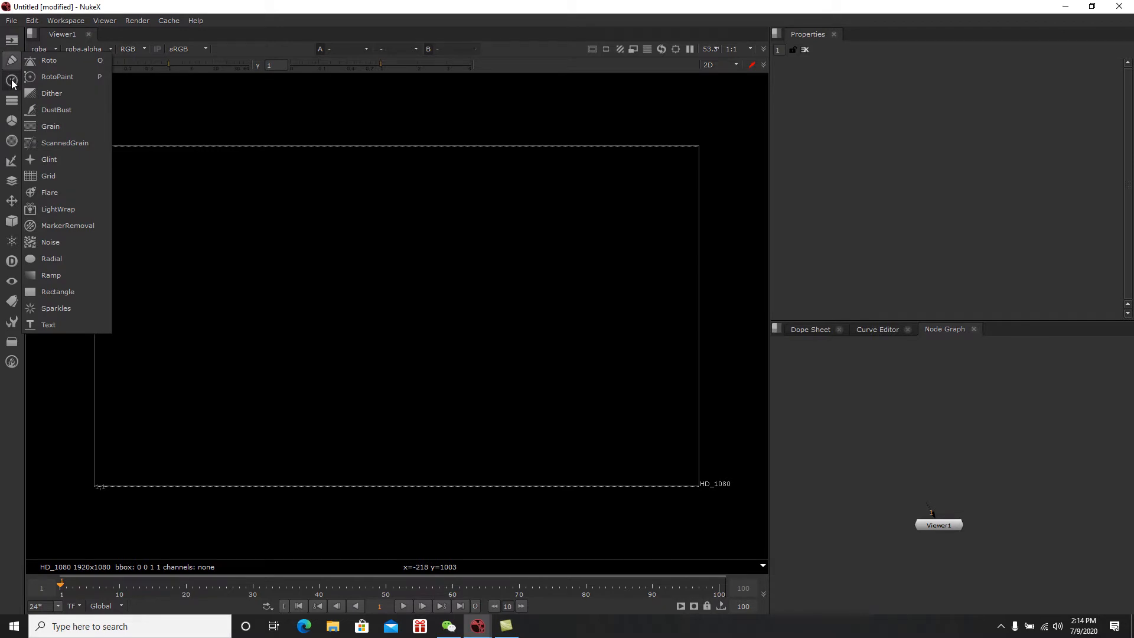
{"action": "left_click", "coordinate": [12, 82]}
{"action": "left_click", "coordinate": [11, 100]}
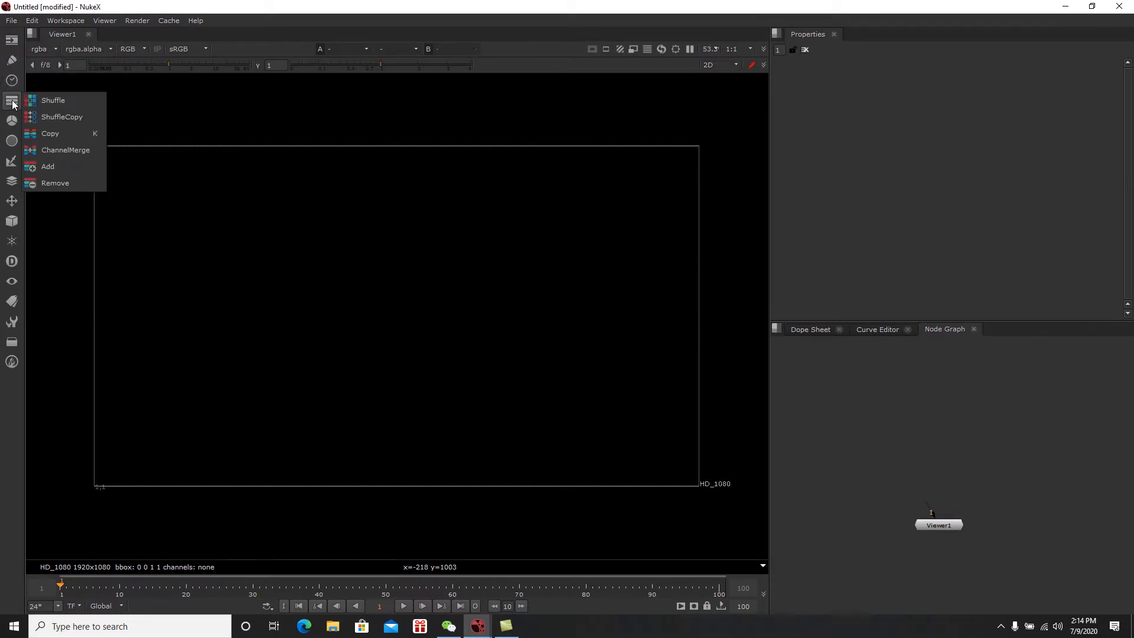
{"action": "left_click", "coordinate": [12, 120]}
{"action": "left_click", "coordinate": [12, 141]}
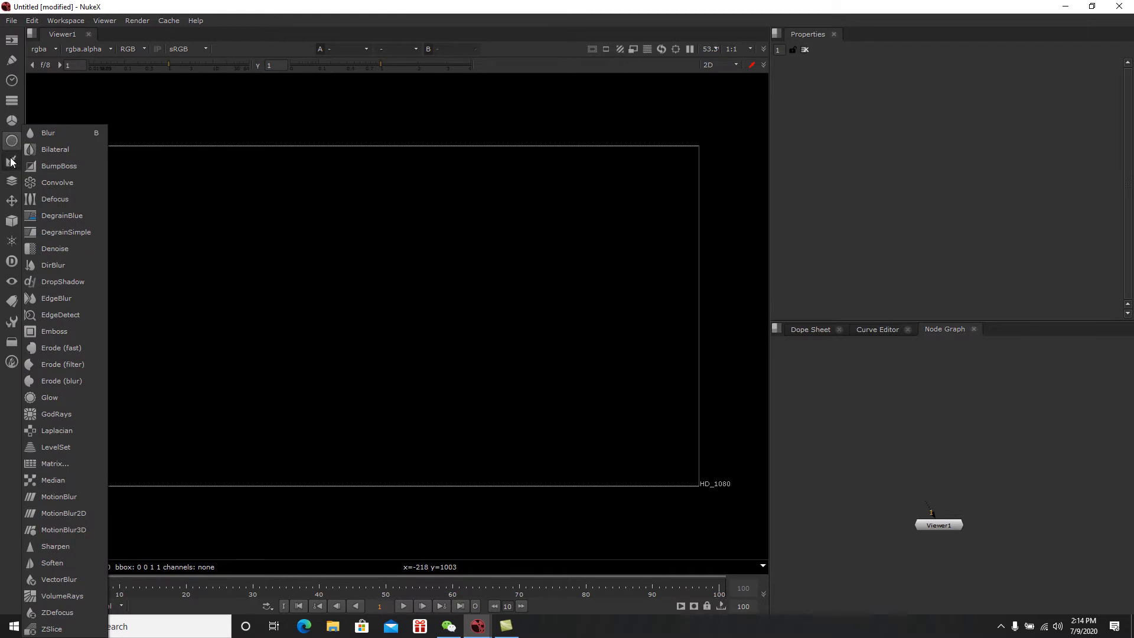
{"action": "left_click", "coordinate": [12, 162]}
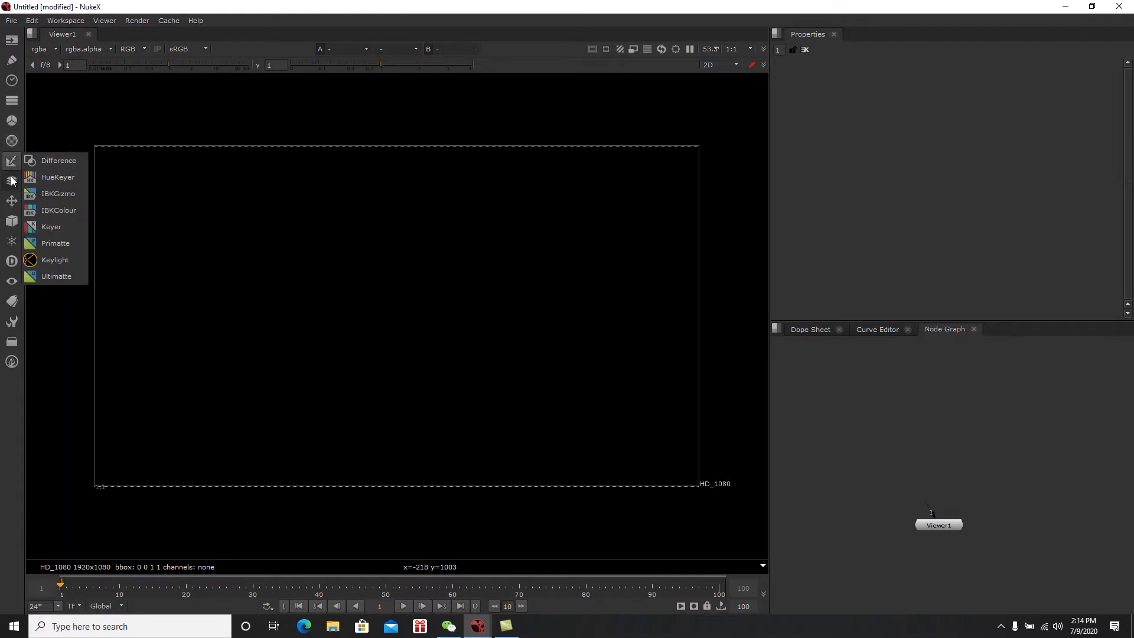
{"action": "left_click", "coordinate": [11, 180]}
{"action": "left_click", "coordinate": [10, 201]}
{"action": "left_click", "coordinate": [12, 221]}
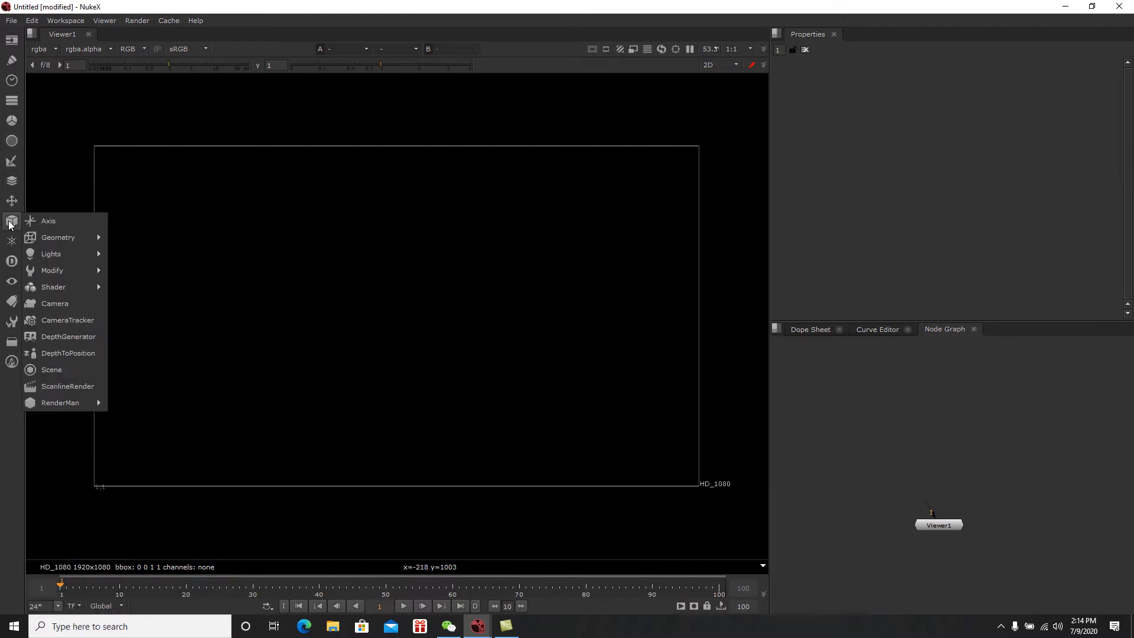
{"action": "left_click", "coordinate": [11, 261]}
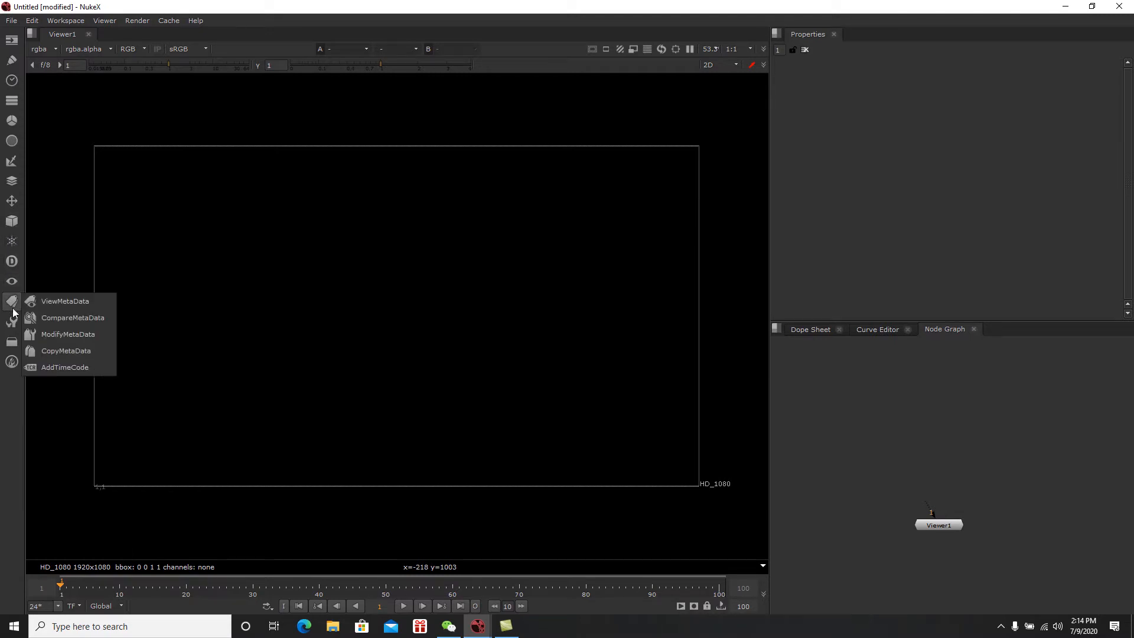
{"action": "mouse_move", "coordinate": [13, 359]}
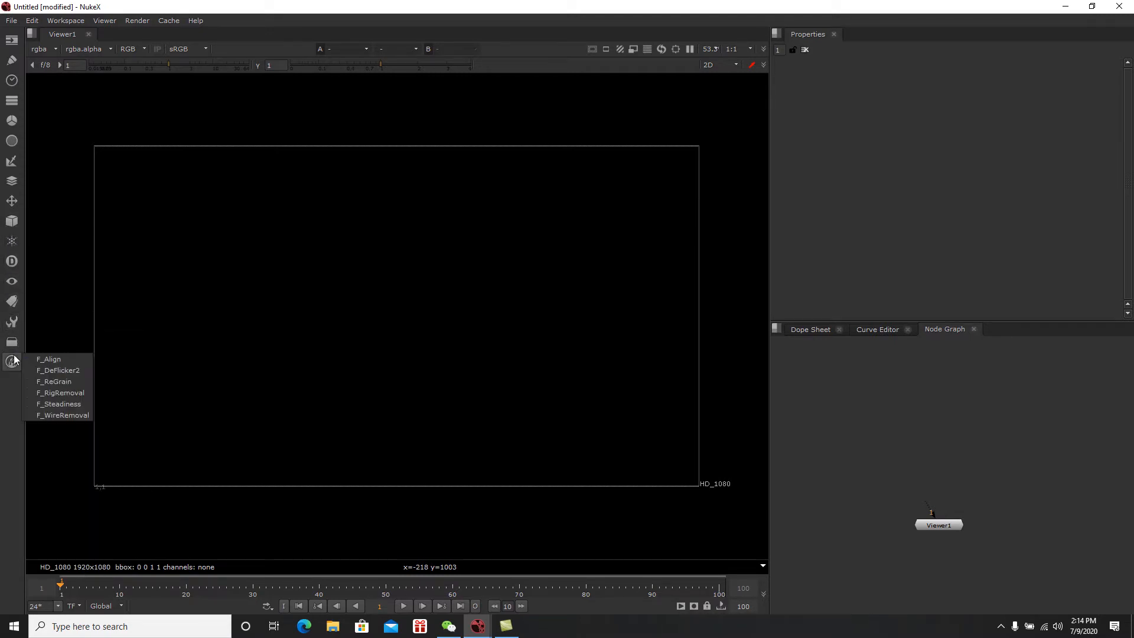
{"action": "left_click", "coordinate": [947, 429]}
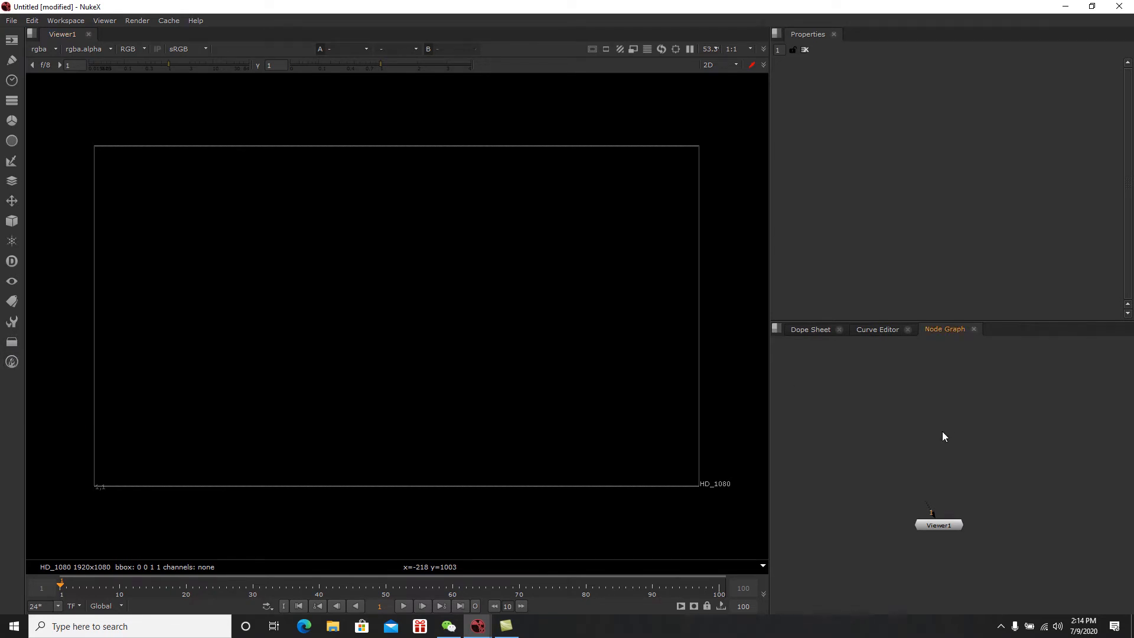
Step: Add a Constant node by searching for it by name in the Node Graph and place it above the Viewer node
{"action": "mouse_move", "coordinate": [929, 426]}
{"action": "middle_mouse_down"}
{"action": "mouse_move", "coordinate": [950, 434]}
{"action": "mouse_move", "coordinate": [931, 435]}
{"action": "middle_mouse_up"}
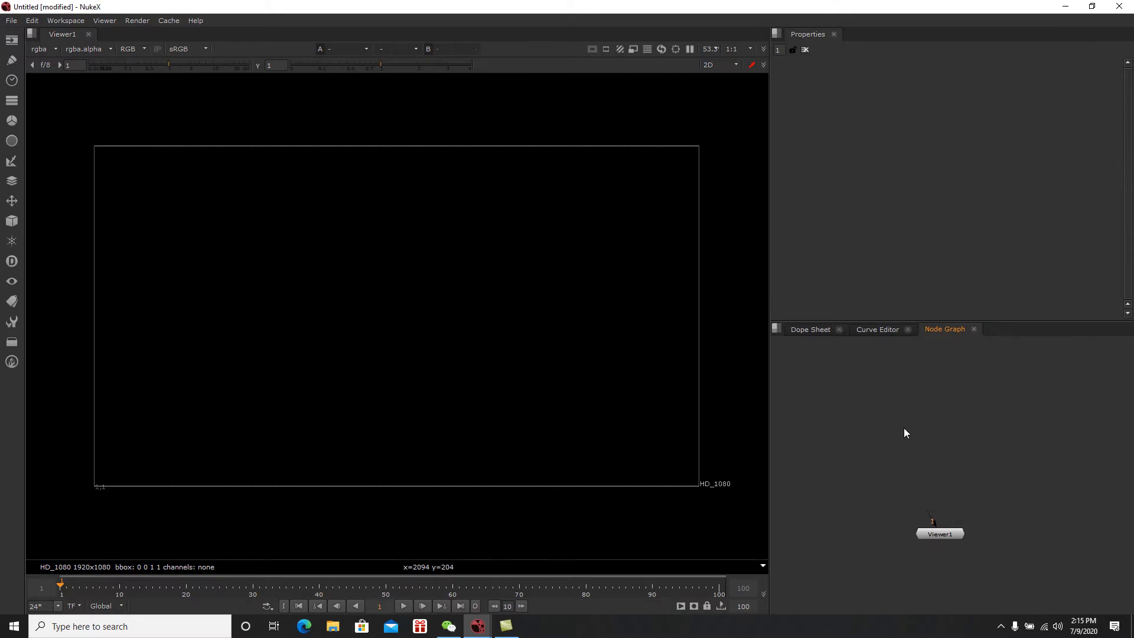
{"action": "key", "text": "Tab"}
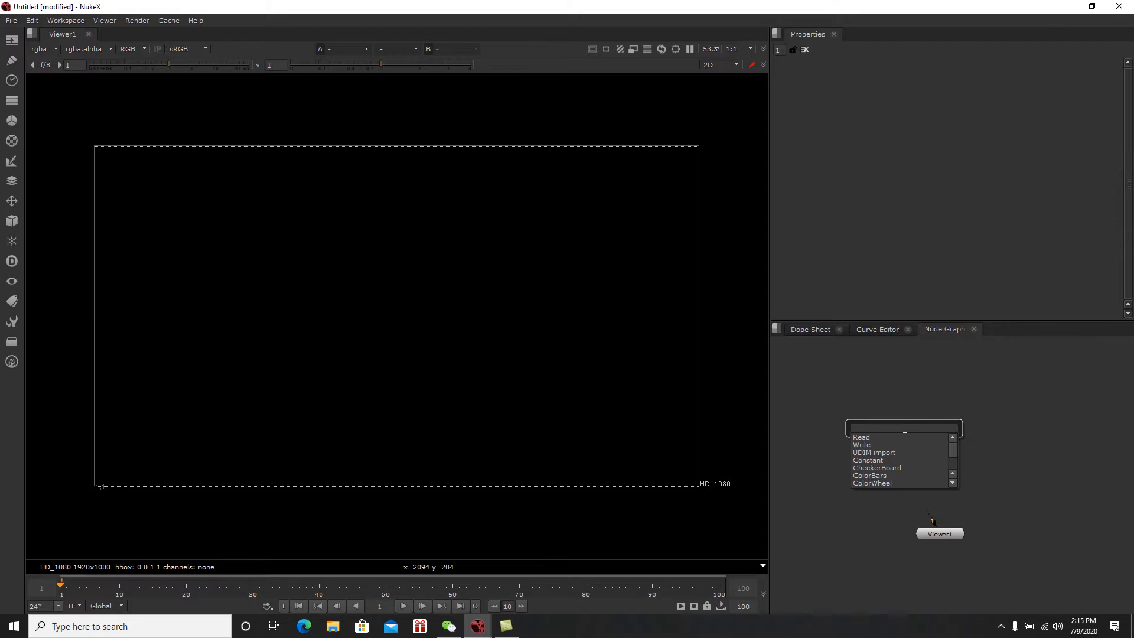
{"action": "type", "text": "constant"}
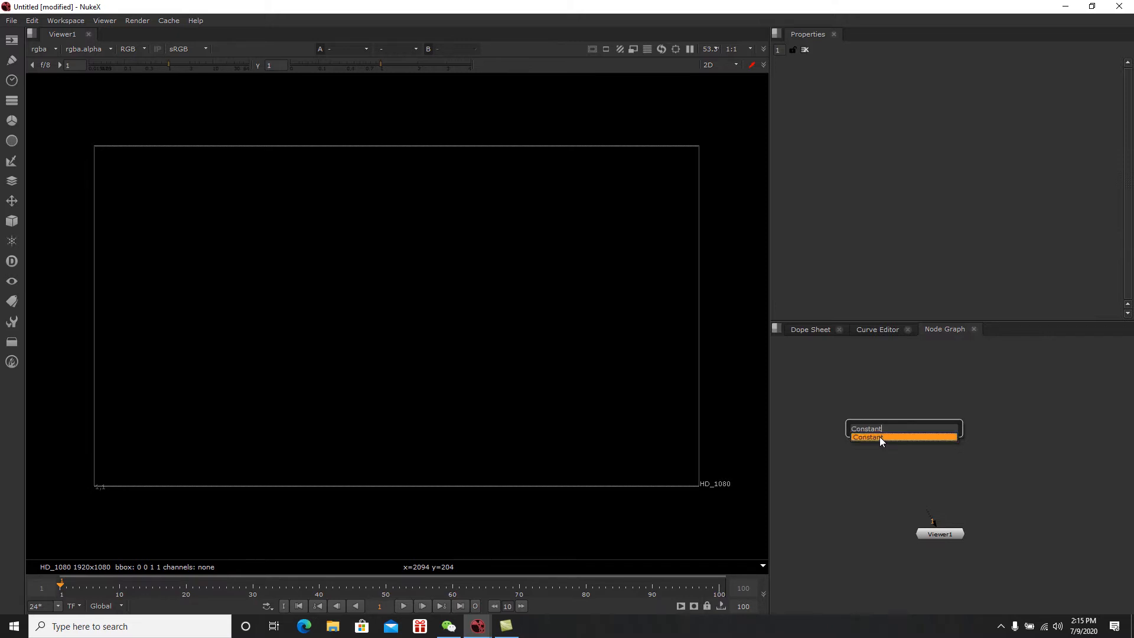
{"action": "left_click", "coordinate": [881, 437]}
{"action": "mouse_move", "coordinate": [914, 449]}
{"action": "left_mouse_down"}
{"action": "mouse_move", "coordinate": [928, 437]}
{"action": "mouse_move", "coordinate": [911, 444]}
{"action": "left_mouse_up"}
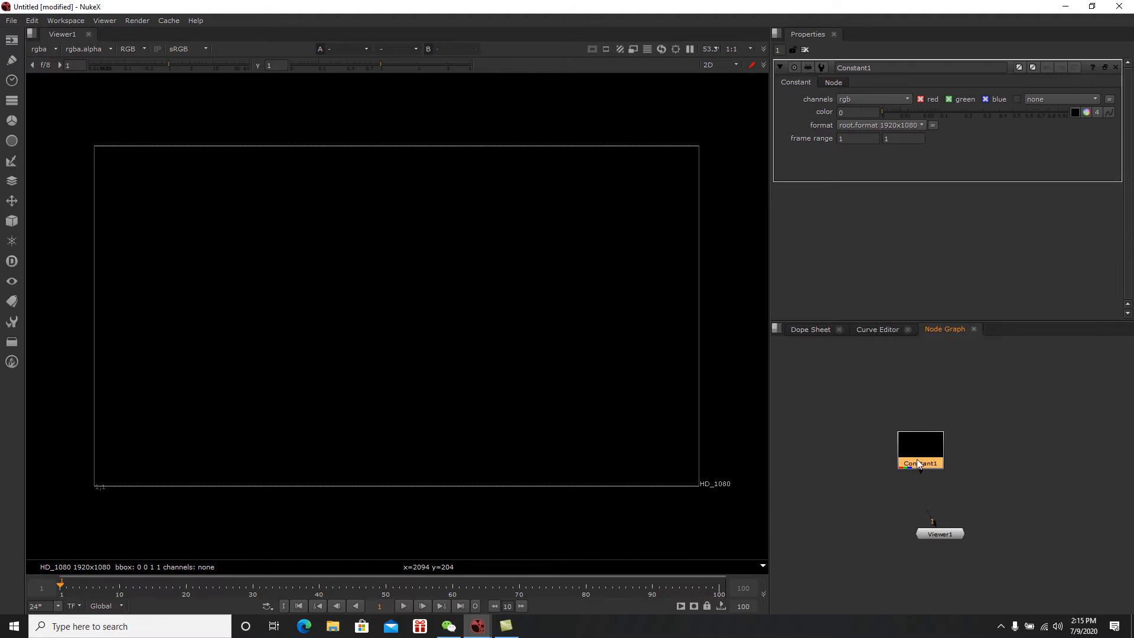
{"action": "left_click_drag", "start_coordinate": [920, 462], "coordinate": [946, 454]}
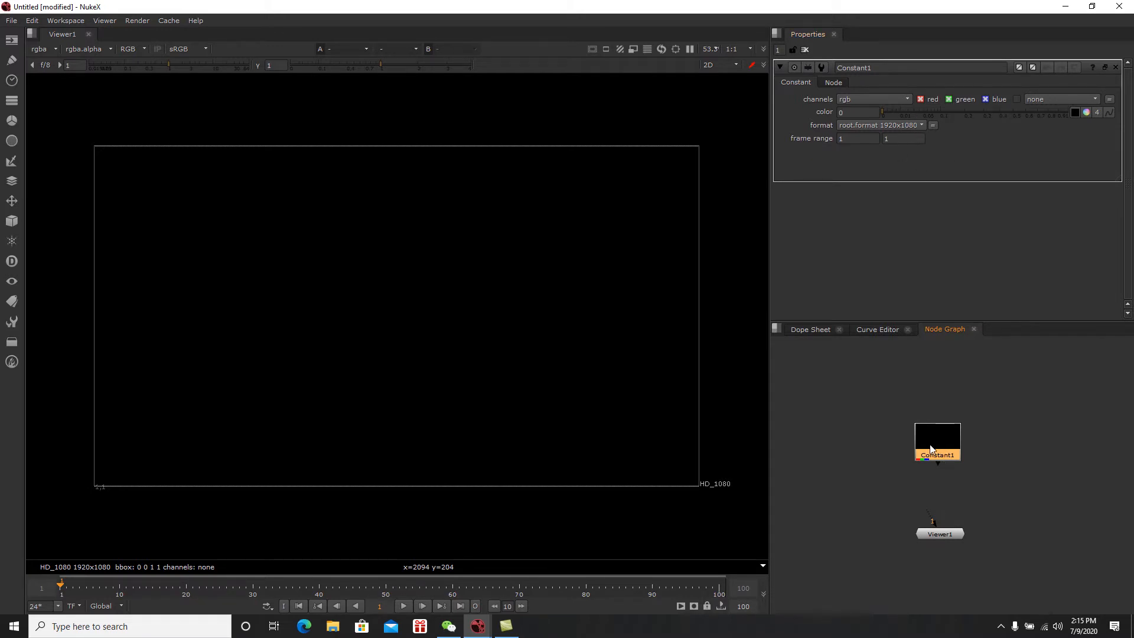
{"action": "left_click_drag", "start_coordinate": [941, 445], "coordinate": [941, 425]}
Step: Connect the Constant node to the Viewer's input 1 and shift it slightly aside
{"action": "left_click_drag", "start_coordinate": [927, 512], "coordinate": [934, 474]}
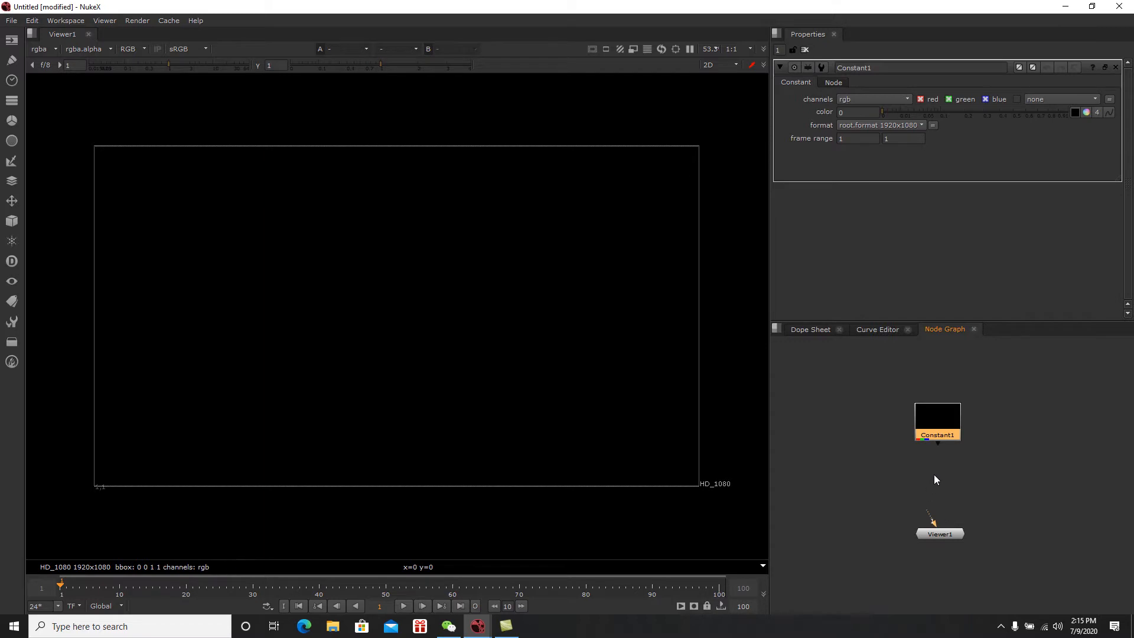
{"action": "left_click_drag", "start_coordinate": [941, 424], "coordinate": [946, 428]}
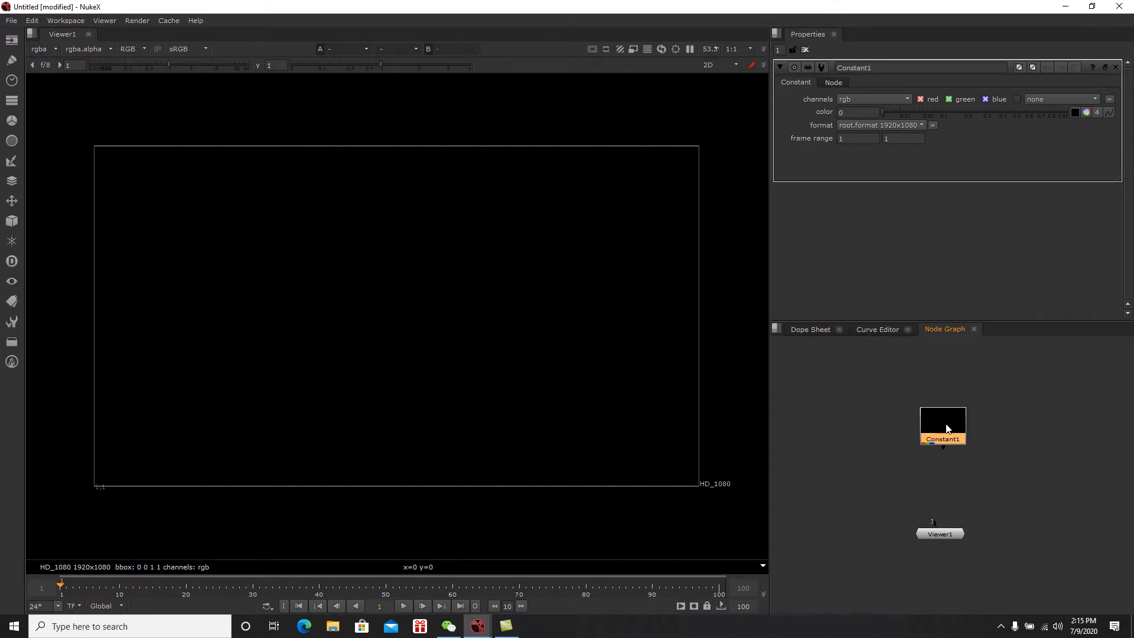
{"action": "key", "text": "1"}
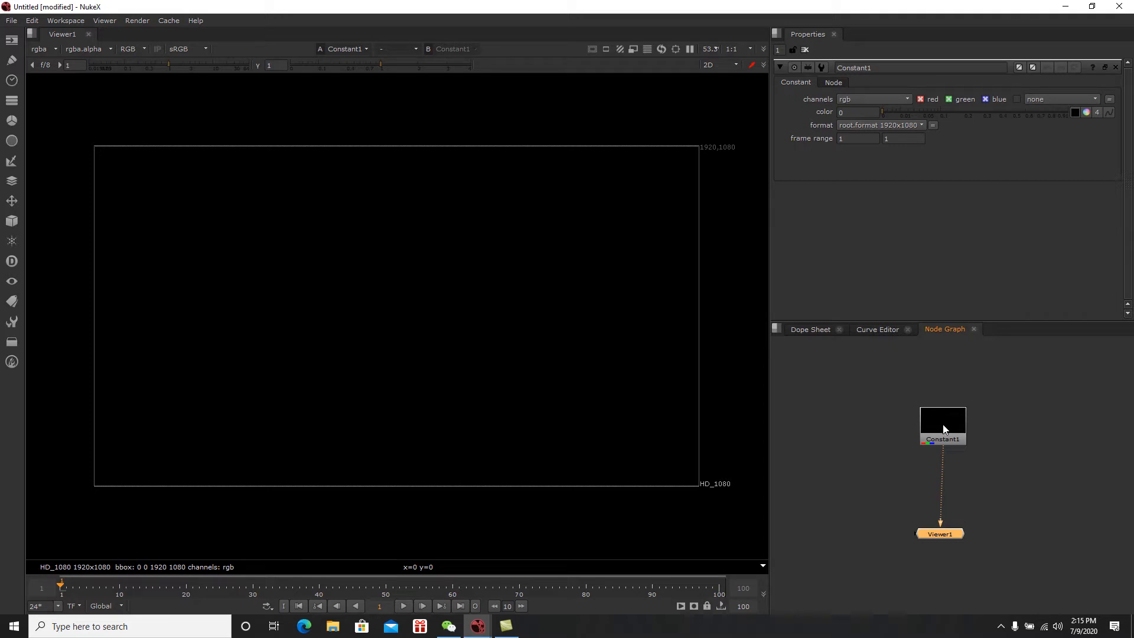
{"action": "mouse_move", "coordinate": [940, 431]}
{"action": "left_mouse_down"}
{"action": "mouse_move", "coordinate": [907, 436]}
{"action": "mouse_move", "coordinate": [925, 433]}
{"action": "left_mouse_up"}
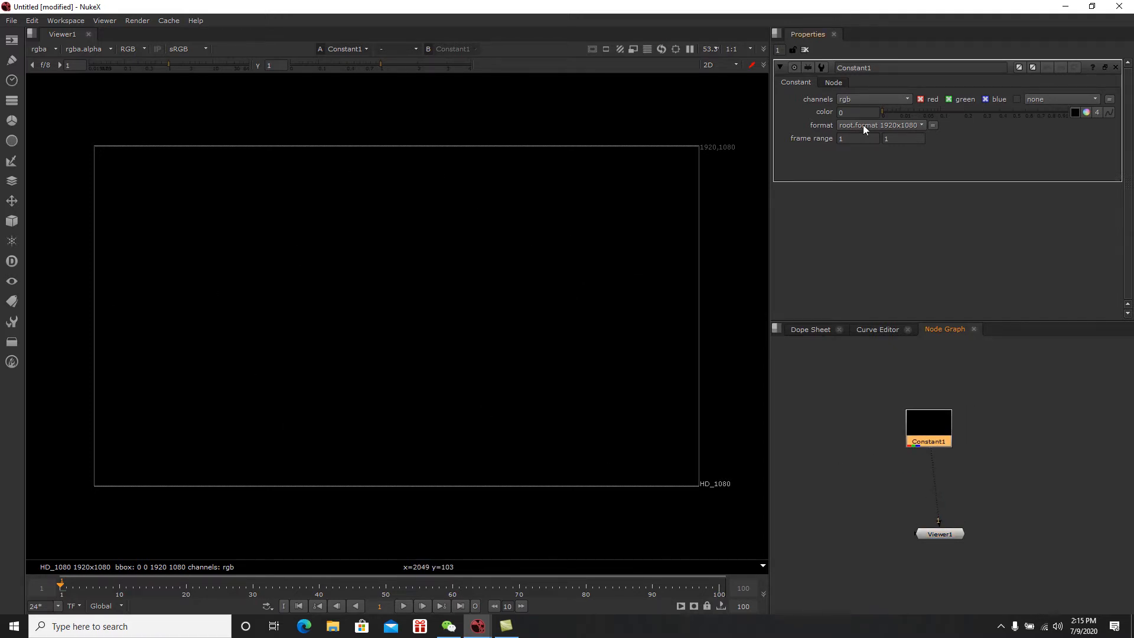
Step: Try a color value of 0.5 on the Constant node and set it to 1
{"action": "left_click", "coordinate": [845, 112]}
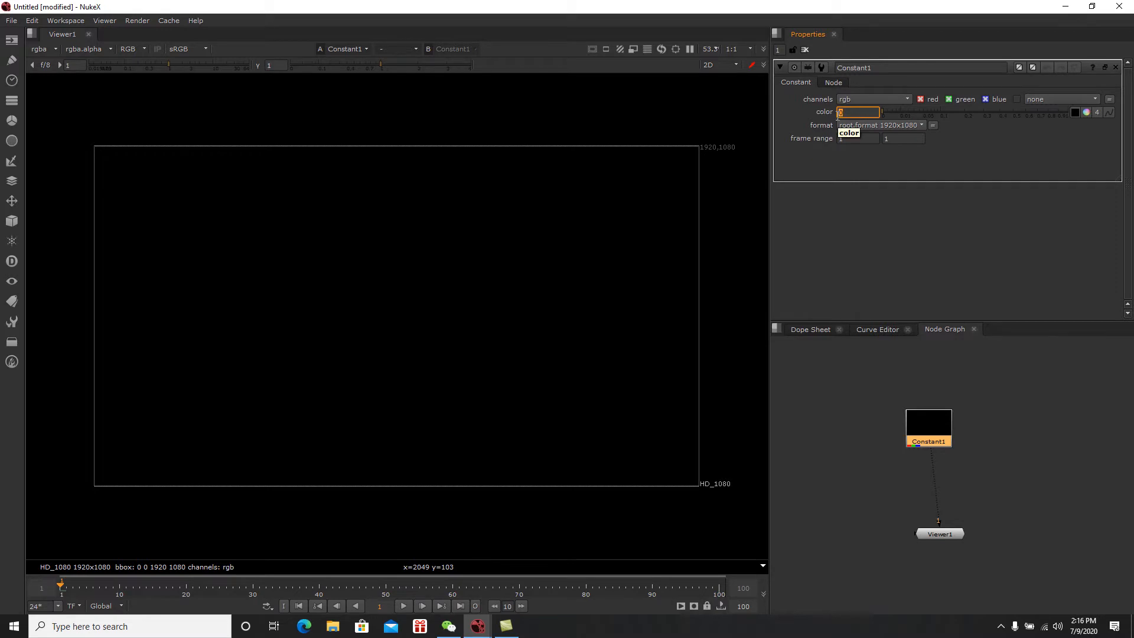
{"action": "type", "text": "0.5"}
{"action": "key", "text": "Return"}
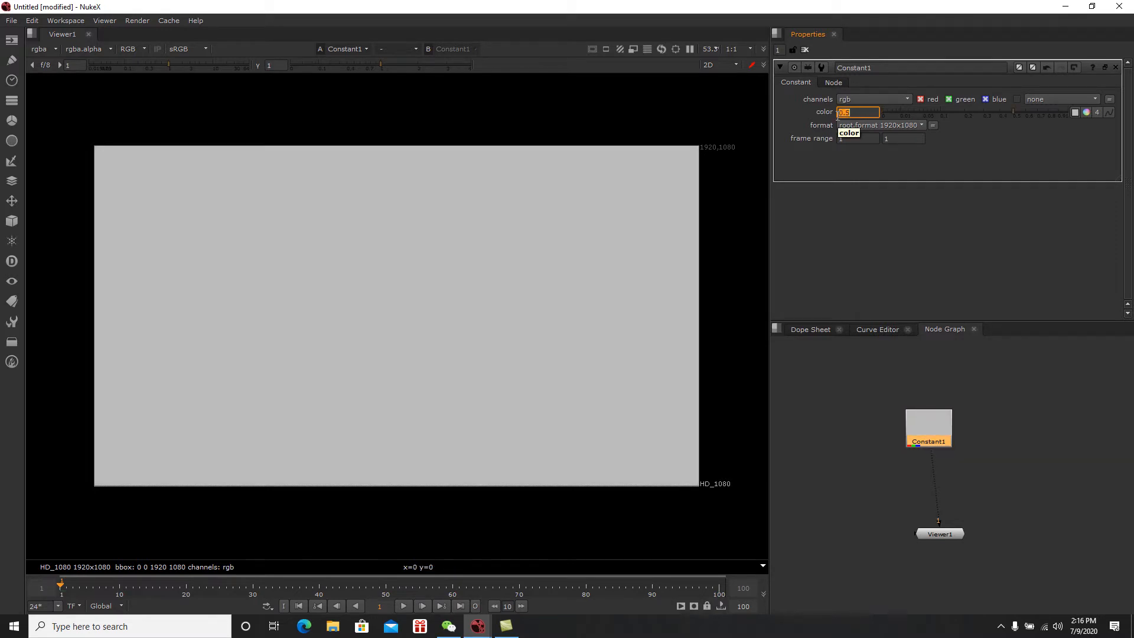
{"action": "type", "text": "1"}
{"action": "key", "text": "Return"}
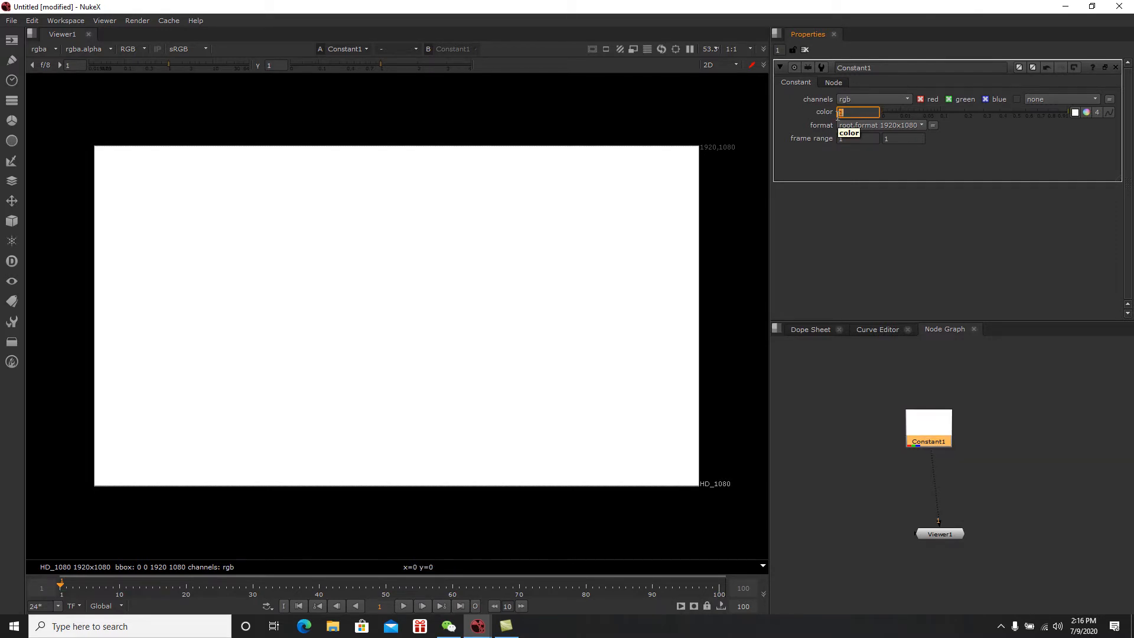
{"action": "left_click", "coordinate": [846, 113]}
Step: Tint the Constant light blue with the color wheel (about red 0.26, green 0.71, blue 1) and set its channels to rgba
{"action": "left_click", "coordinate": [1087, 112]}
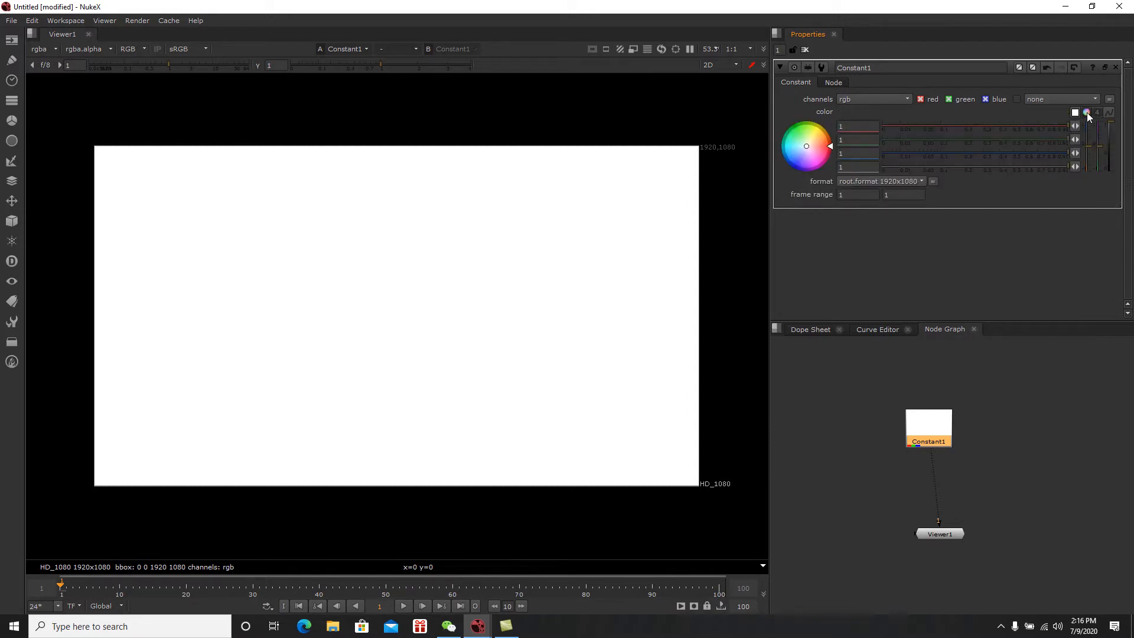
{"action": "mouse_move", "coordinate": [817, 145]}
{"action": "left_mouse_down"}
{"action": "mouse_move", "coordinate": [817, 111]}
{"action": "mouse_move", "coordinate": [856, 65]}
{"action": "mouse_move", "coordinate": [940, 109]}
{"action": "mouse_move", "coordinate": [866, 165]}
{"action": "mouse_move", "coordinate": [821, 136]}
{"action": "mouse_move", "coordinate": [892, 74]}
{"action": "mouse_move", "coordinate": [811, 143]}
{"action": "mouse_move", "coordinate": [800, 50]}
{"action": "mouse_move", "coordinate": [731, 86]}
{"action": "mouse_move", "coordinate": [674, 170]}
{"action": "mouse_move", "coordinate": [671, 224]}
{"action": "mouse_move", "coordinate": [759, 289]}
{"action": "mouse_move", "coordinate": [890, 260]}
{"action": "mouse_move", "coordinate": [914, 119]}
{"action": "mouse_move", "coordinate": [831, 66]}
{"action": "mouse_move", "coordinate": [891, 91]}
{"action": "mouse_move", "coordinate": [912, 172]}
{"action": "mouse_move", "coordinate": [742, 143]}
{"action": "mouse_move", "coordinate": [835, 123]}
{"action": "mouse_move", "coordinate": [811, 190]}
{"action": "mouse_move", "coordinate": [728, 141]}
{"action": "mouse_move", "coordinate": [850, 151]}
{"action": "mouse_move", "coordinate": [777, 84]}
{"action": "mouse_move", "coordinate": [729, 123]}
{"action": "mouse_move", "coordinate": [713, 176]}
{"action": "mouse_move", "coordinate": [678, 214]}
{"action": "mouse_move", "coordinate": [684, 224]}
{"action": "mouse_move", "coordinate": [651, 217]}
{"action": "left_mouse_up"}
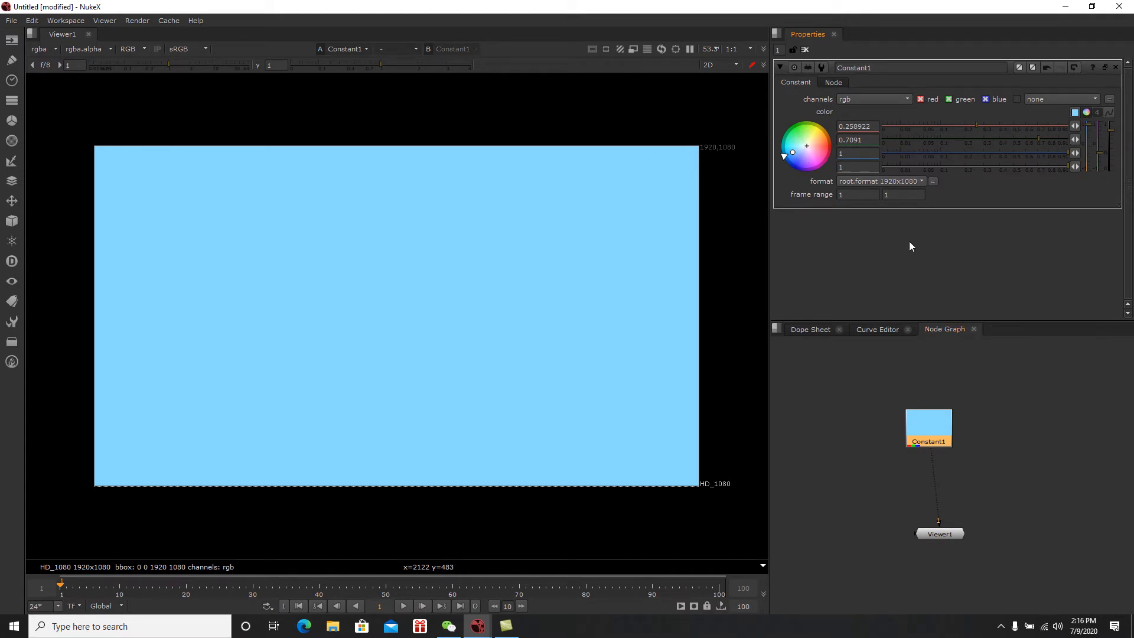
{"action": "left_click", "coordinate": [861, 99]}
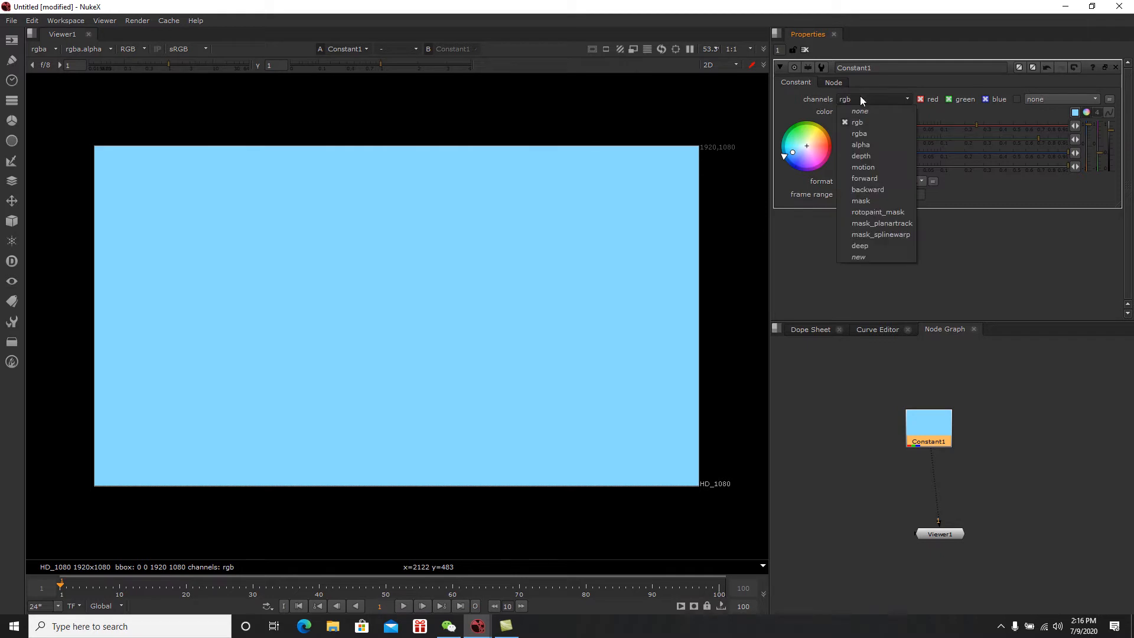
{"action": "left_click", "coordinate": [863, 134]}
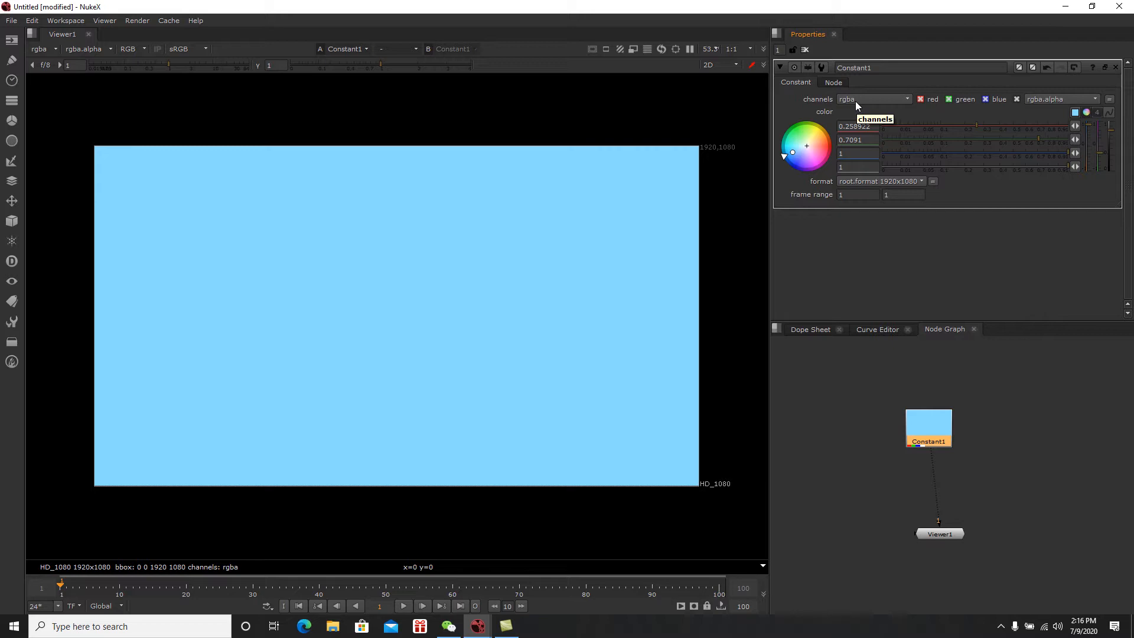
{"action": "mouse_move", "coordinate": [936, 427]}
{"action": "left_mouse_down"}
{"action": "mouse_move", "coordinate": [947, 417]}
{"action": "mouse_move", "coordinate": [938, 401]}
{"action": "mouse_move", "coordinate": [937, 429]}
{"action": "mouse_move", "coordinate": [951, 408]}
{"action": "mouse_move", "coordinate": [949, 432]}
{"action": "mouse_move", "coordinate": [935, 430]}
{"action": "mouse_move", "coordinate": [945, 431]}
{"action": "left_mouse_up"}
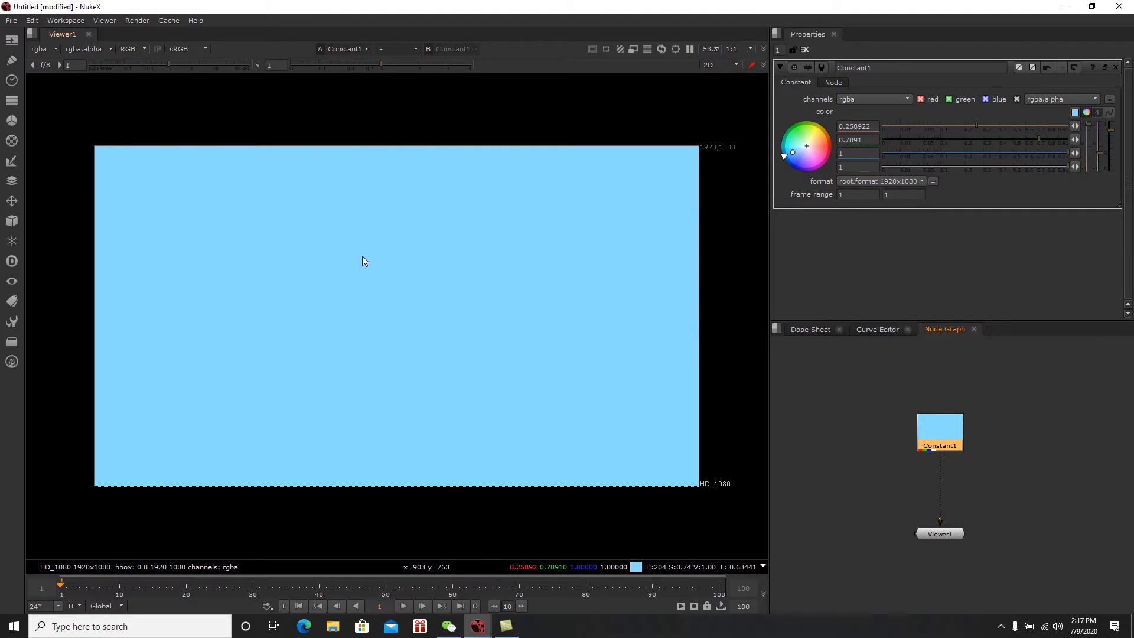
Step: View the Constant's alpha channel and a single colour channel in the Viewer, and return the display to RGB
{"action": "middle_click_drag", "start_coordinate": [430, 260], "coordinate": [388, 249]}
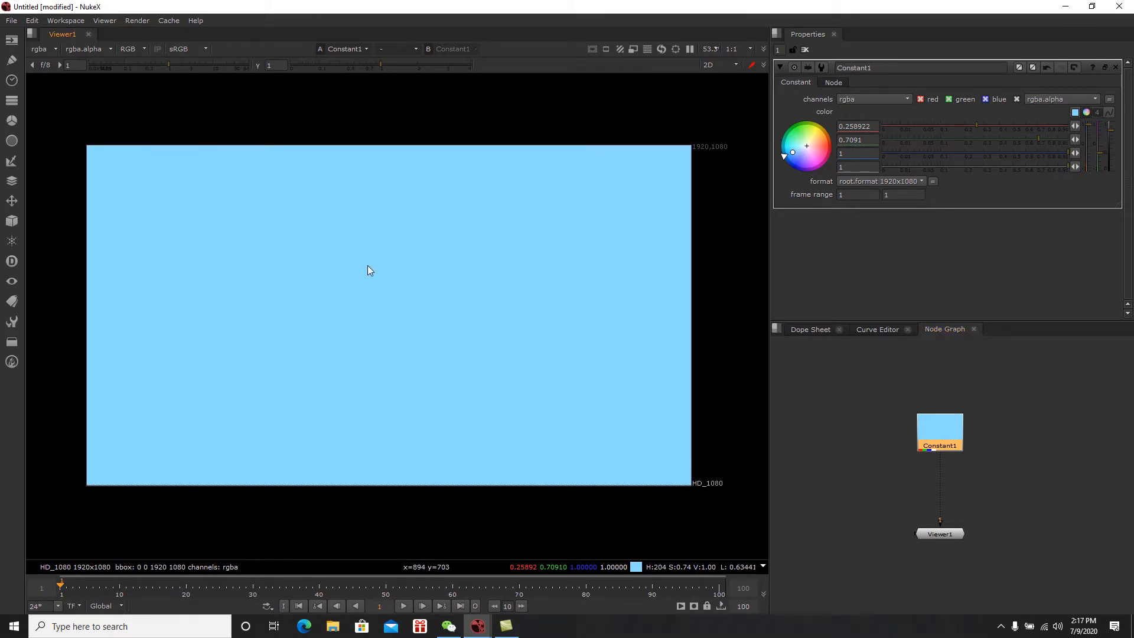
{"action": "key", "text": "a"}
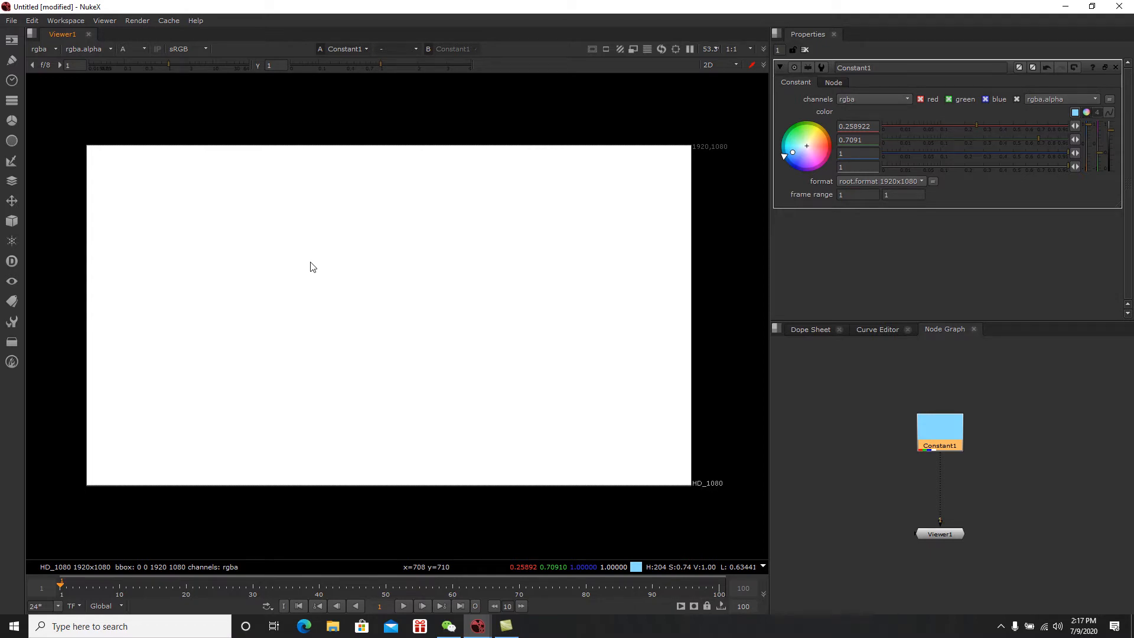
{"action": "key", "text": "a"}
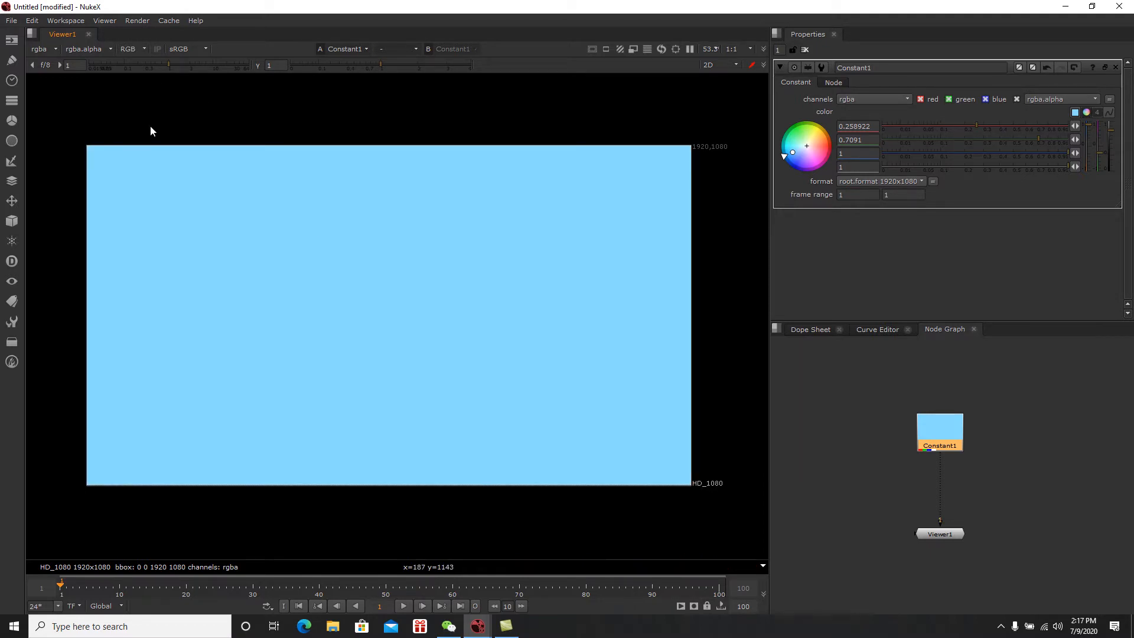
{"action": "left_click", "coordinate": [140, 48]}
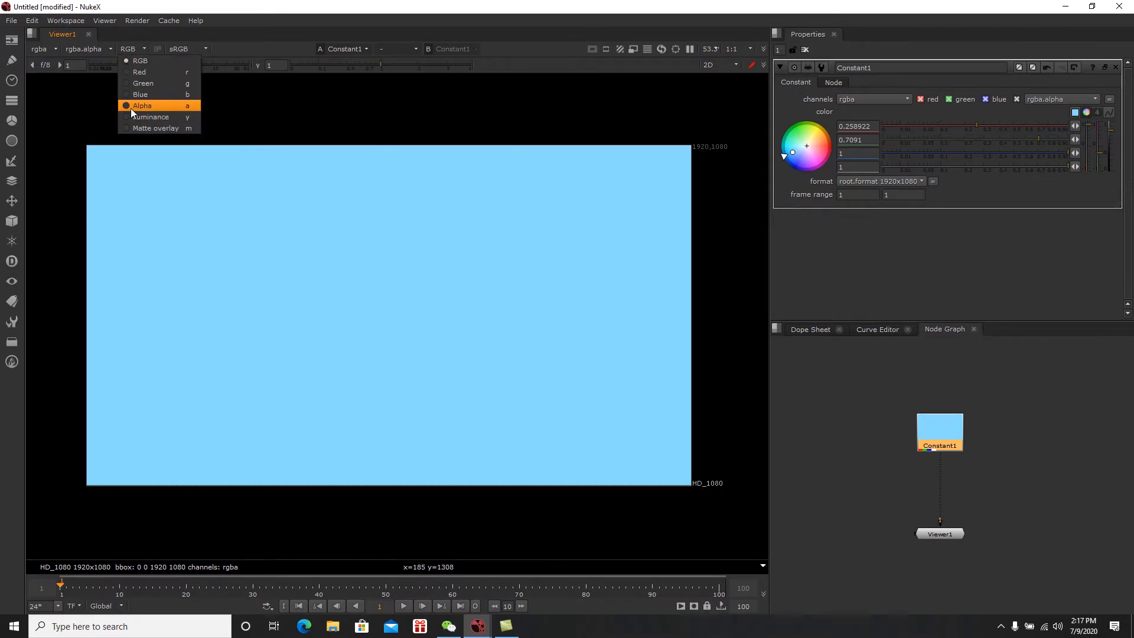
{"action": "left_click", "coordinate": [131, 108]}
{"action": "left_click", "coordinate": [131, 52]}
{"action": "left_click", "coordinate": [132, 87]}
{"action": "left_click", "coordinate": [136, 51]}
{"action": "left_click", "coordinate": [140, 62]}
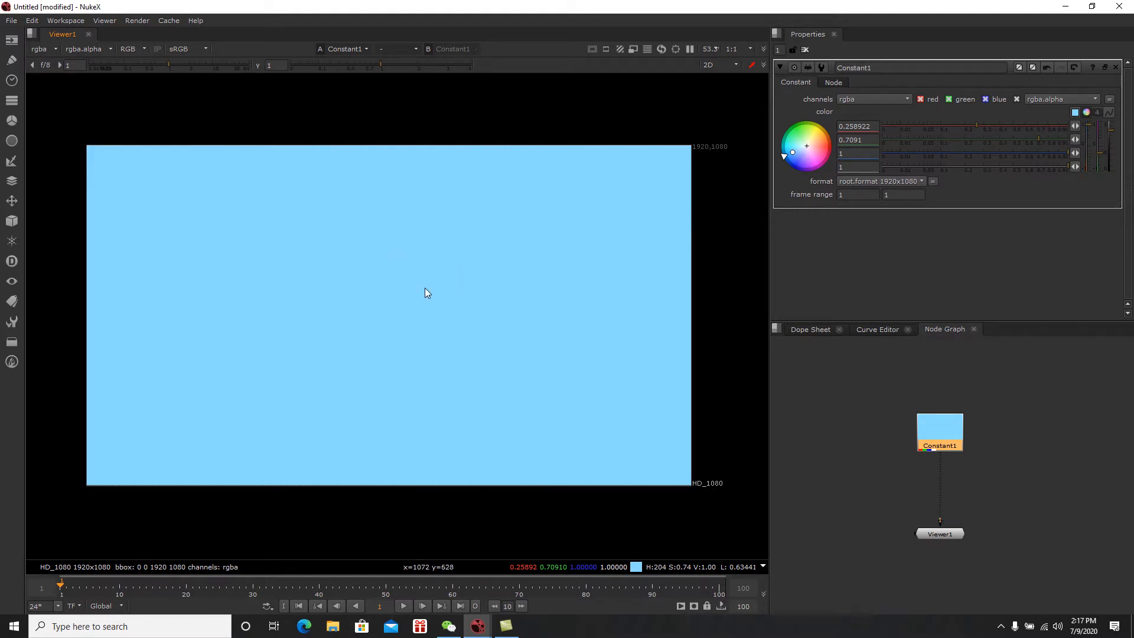
{"action": "left_click_drag", "start_coordinate": [208, 199], "coordinate": [535, 402]}
{"action": "left_click_drag", "start_coordinate": [282, 178], "coordinate": [558, 407]}
{"action": "left_click_drag", "start_coordinate": [193, 222], "coordinate": [504, 458]}
{"action": "left_click_drag", "start_coordinate": [344, 241], "coordinate": [361, 265]}
{"action": "mouse_move", "coordinate": [405, 328]}
{"action": "middle_mouse_down"}
{"action": "mouse_move", "coordinate": [417, 326]}
{"action": "mouse_move", "coordinate": [323, 328]}
{"action": "mouse_move", "coordinate": [537, 342]}
{"action": "mouse_move", "coordinate": [423, 331]}
{"action": "middle_mouse_up"}
{"action": "right_click", "coordinate": [423, 313]}
{"action": "left_click", "coordinate": [411, 278]}
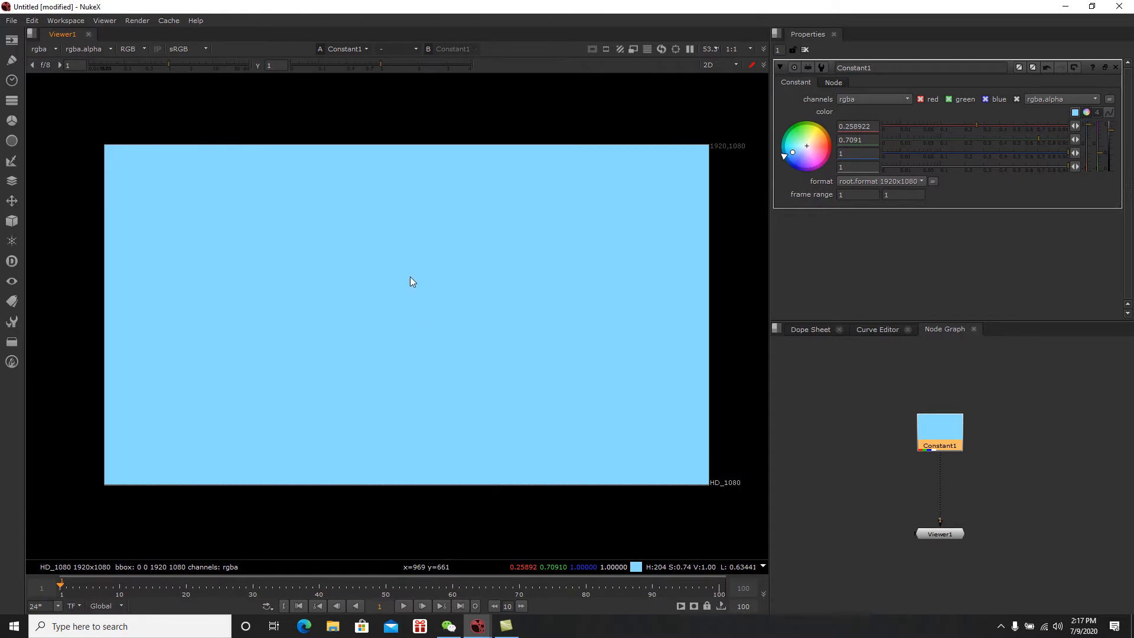
{"action": "right_click", "coordinate": [387, 229]}
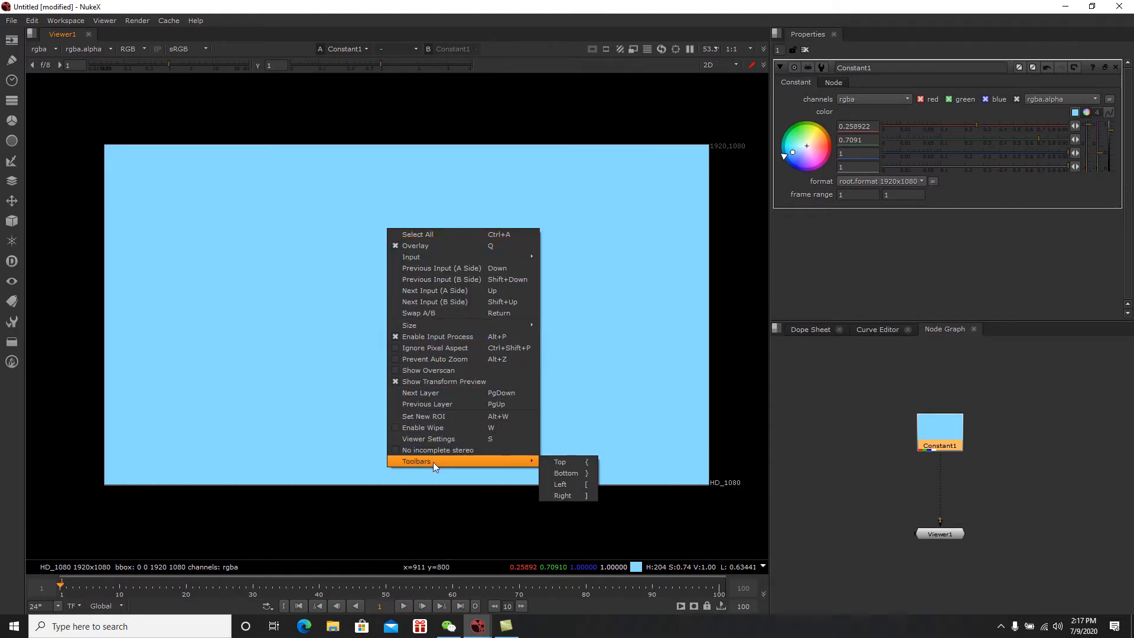
{"action": "left_click", "coordinate": [321, 215]}
Step: Zoom and pan the Constant image in the Viewer, and fit the whole frame to the view
{"action": "scroll", "coordinate": [360, 277], "scroll_direction": "down", "scroll_amount": 1}
{"action": "scroll", "coordinate": [360, 278], "scroll_direction": "up", "scroll_amount": 1}
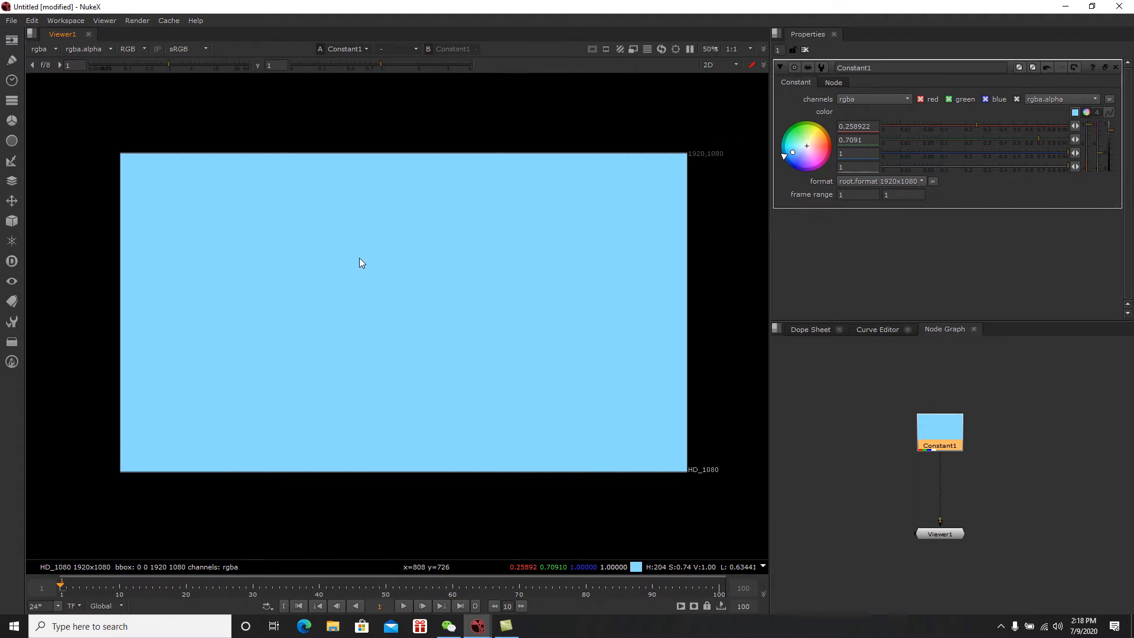
{"action": "scroll", "coordinate": [380, 288], "scroll_direction": "down", "scroll_amount": 3}
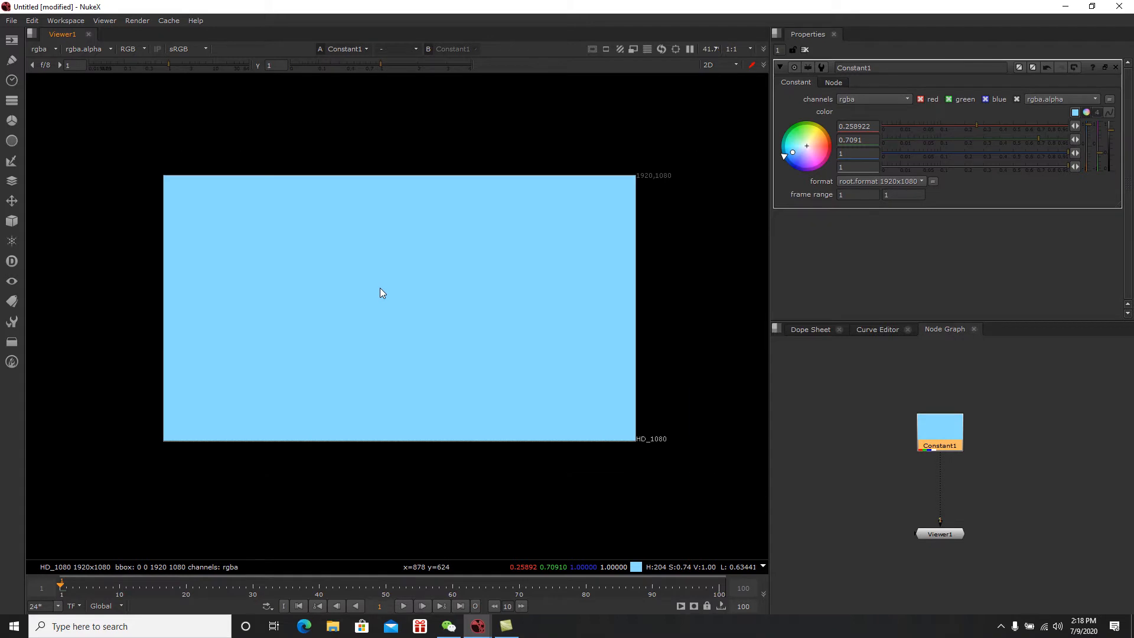
{"action": "scroll", "coordinate": [381, 287], "scroll_direction": "up", "scroll_amount": 2}
{"action": "scroll", "coordinate": [381, 287], "scroll_direction": "down", "scroll_amount": 1}
{"action": "scroll", "coordinate": [381, 287], "scroll_direction": "down", "scroll_amount": 5}
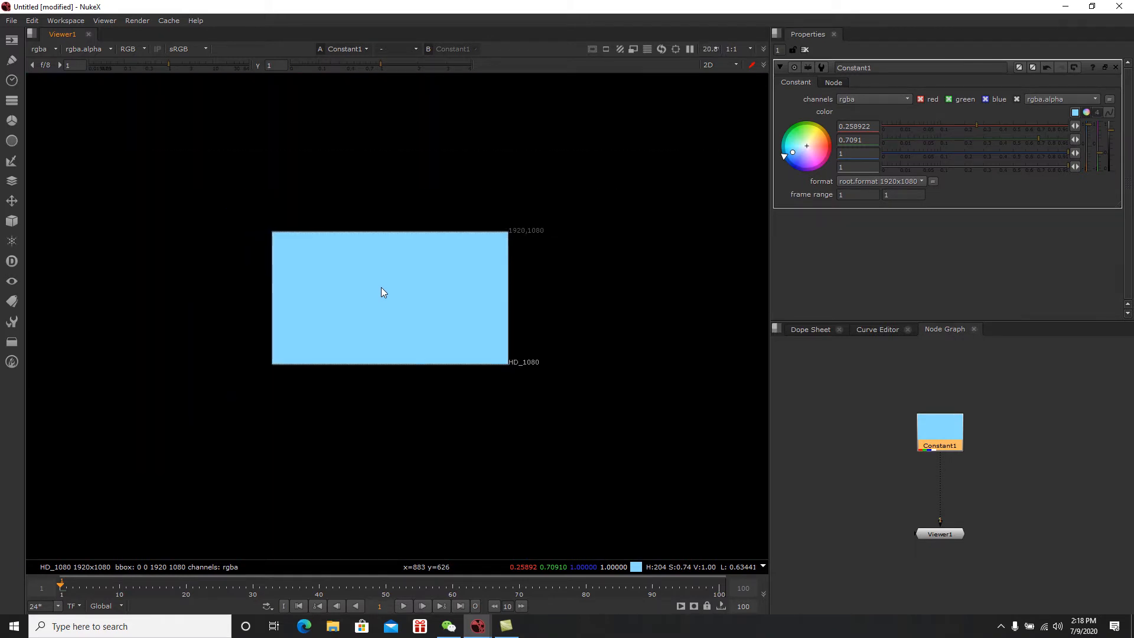
{"action": "middle_click_drag", "start_coordinate": [381, 288], "coordinate": [618, 253]}
{"action": "scroll", "coordinate": [527, 281], "scroll_direction": "down", "scroll_amount": 1}
{"action": "key", "text": "f"}
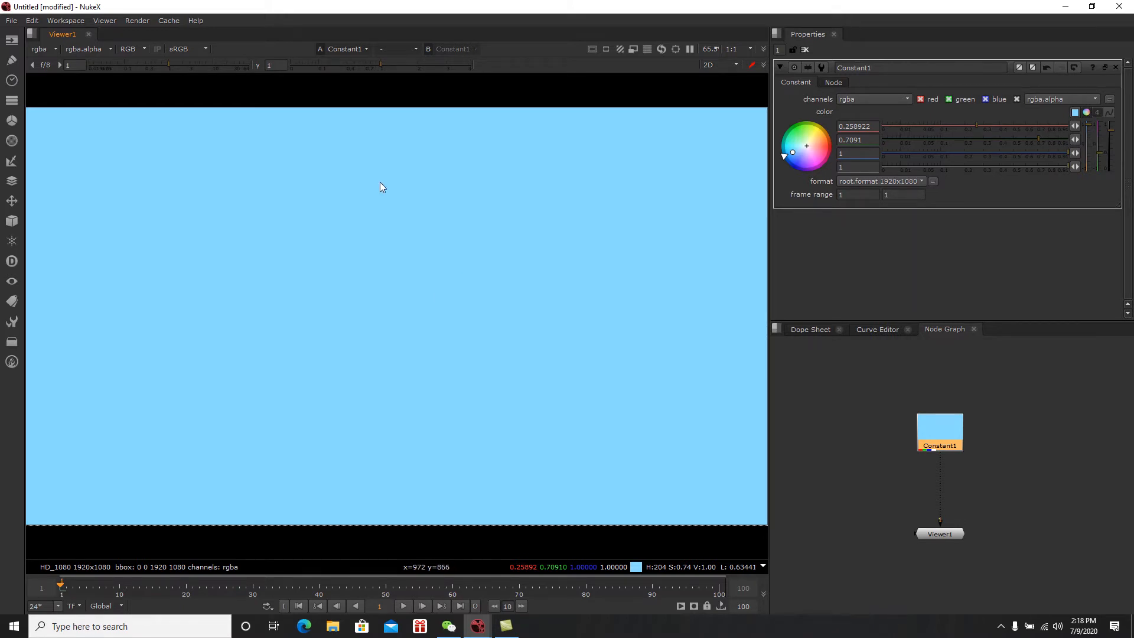
{"action": "scroll", "coordinate": [463, 318], "scroll_direction": "down", "scroll_amount": 2}
{"action": "scroll", "coordinate": [462, 320], "scroll_direction": "up", "scroll_amount": 1}
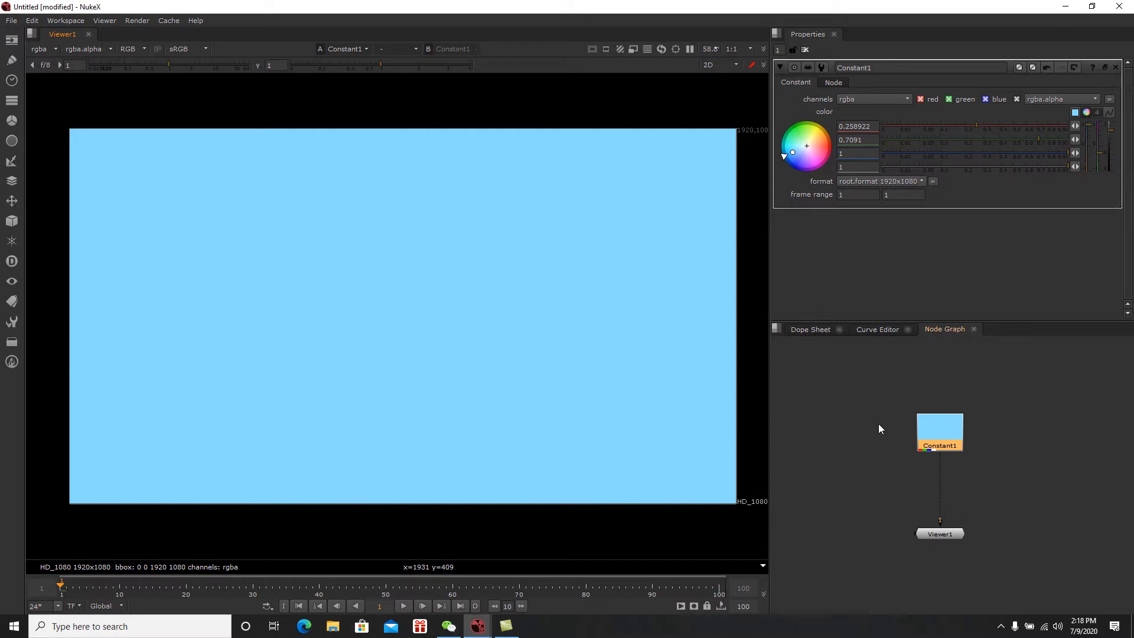
Step: Pan around the node graph and frame the Constant and Viewer nodes, selecting each in turn
{"action": "middle_click_drag", "start_coordinate": [883, 423], "coordinate": [861, 407]}
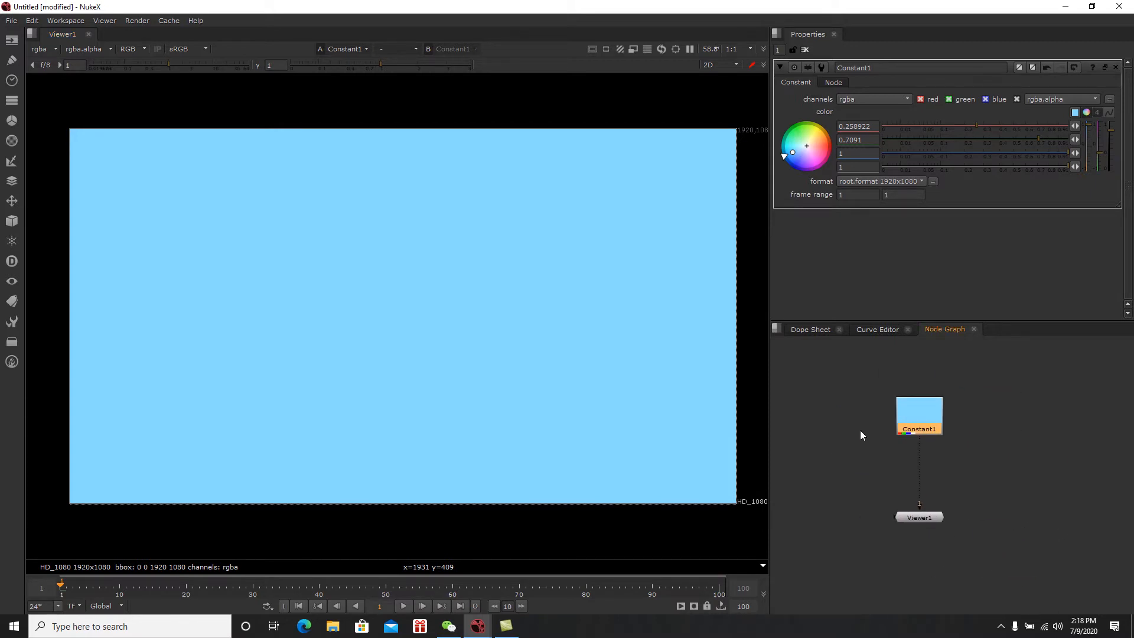
{"action": "middle_click_drag", "start_coordinate": [864, 414], "coordinate": [938, 429]}
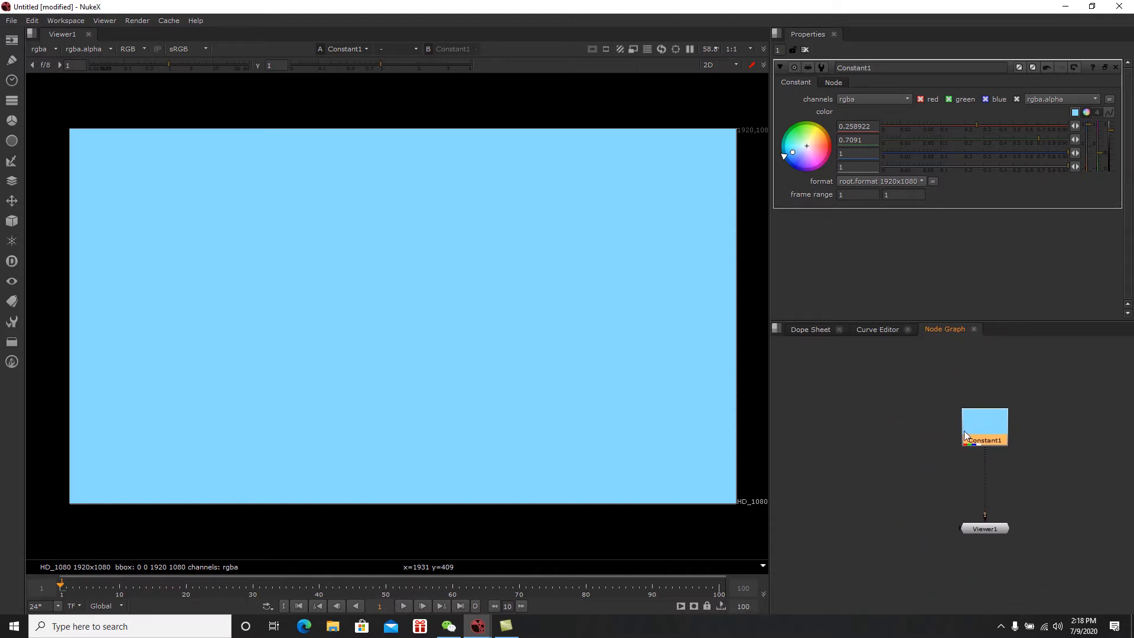
{"action": "left_click", "coordinate": [1017, 494]}
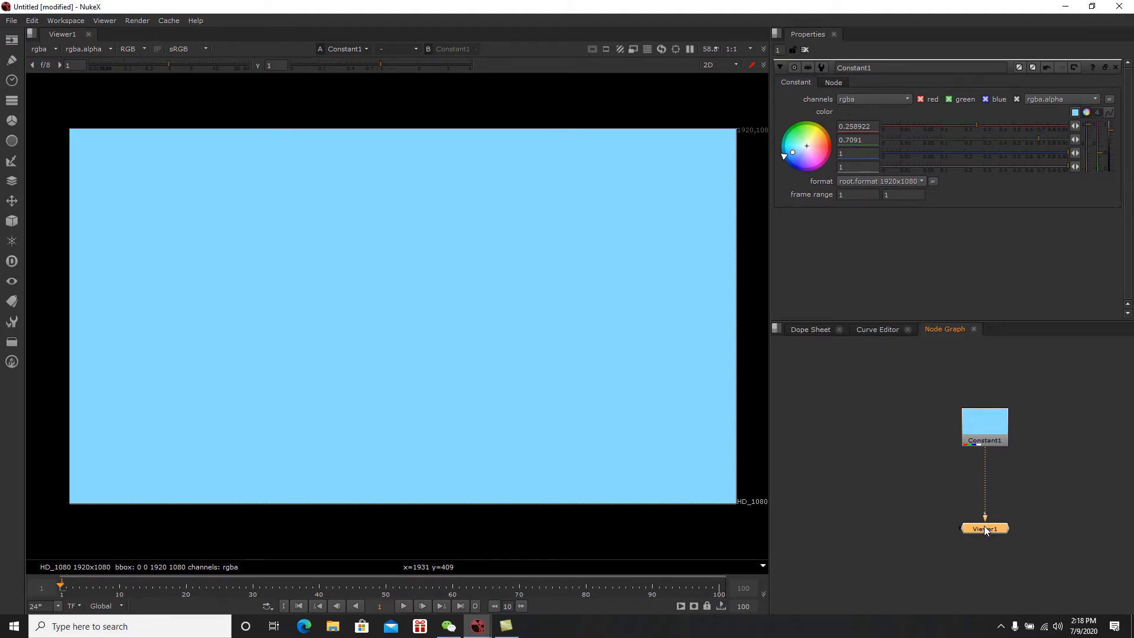
{"action": "key", "text": "f"}
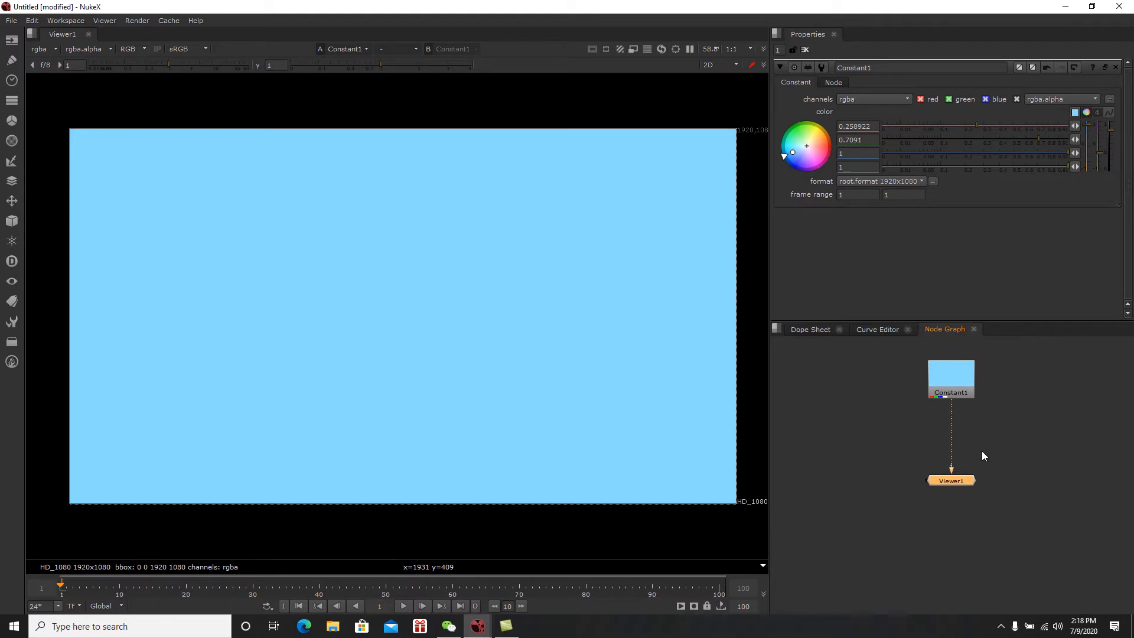
{"action": "middle_click_drag", "start_coordinate": [983, 452], "coordinate": [985, 492]}
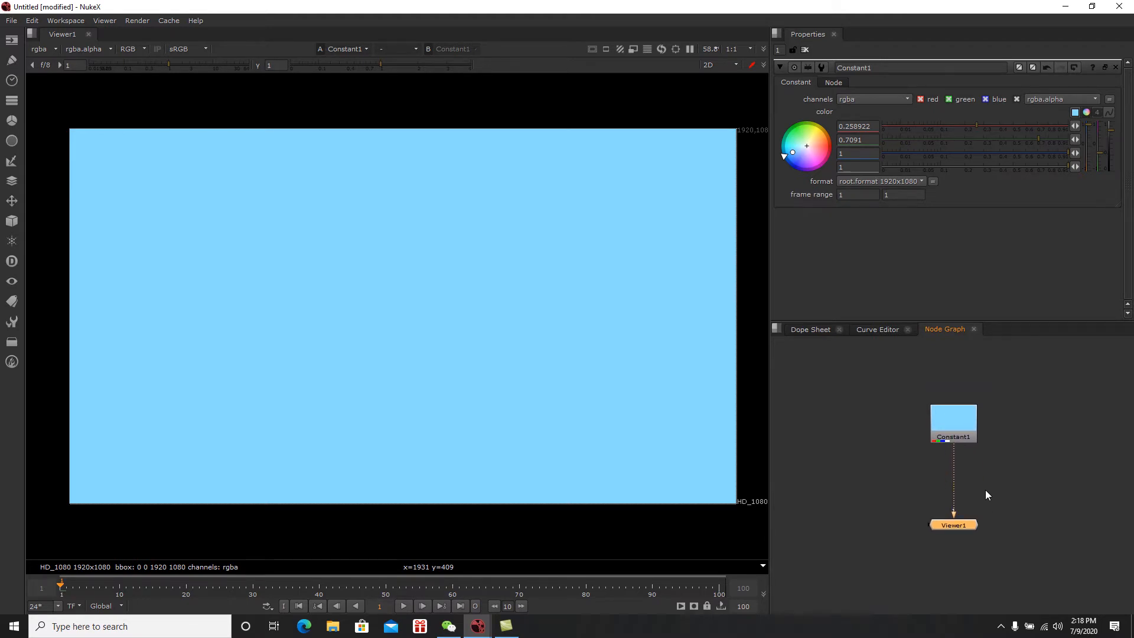
{"action": "left_click", "coordinate": [1004, 469]}
{"action": "left_click", "coordinate": [957, 430]}
{"action": "mouse_move", "coordinate": [993, 470]}
{"action": "middle_mouse_down"}
{"action": "mouse_move", "coordinate": [1039, 431]}
{"action": "mouse_move", "coordinate": [998, 481]}
{"action": "middle_mouse_up"}
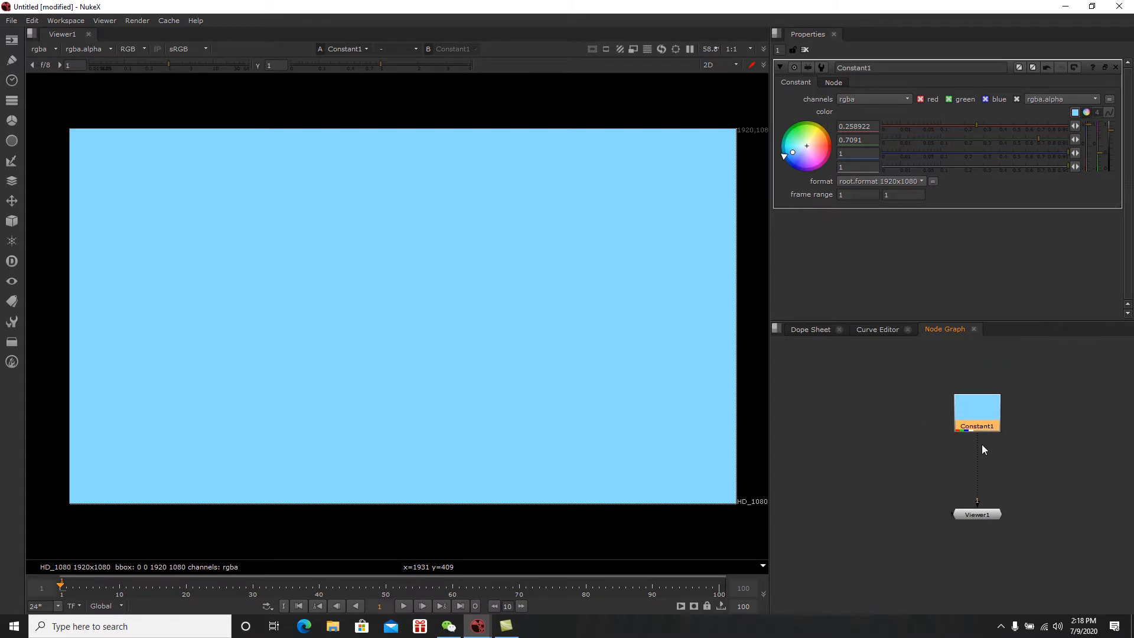
Step: Add an unconnected Roto node in the empty area of the node graph beside the Constant node
{"action": "left_click", "coordinate": [860, 451]}
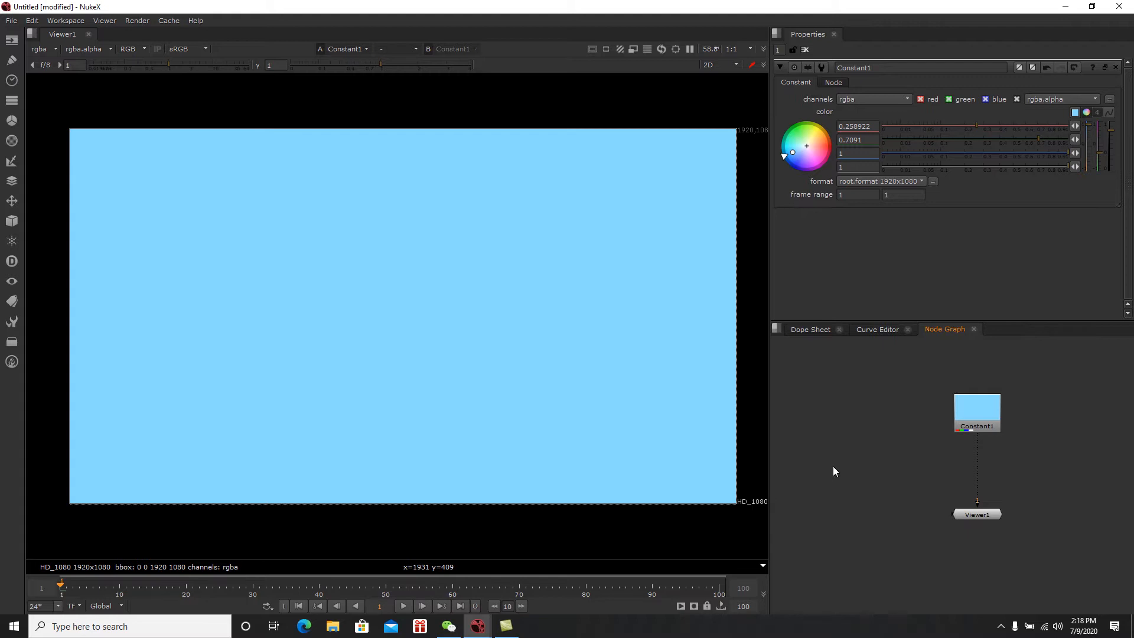
{"action": "mouse_move", "coordinate": [844, 446]}
{"action": "left_mouse_down"}
{"action": "mouse_move", "coordinate": [896, 507]}
{"action": "mouse_move", "coordinate": [858, 445]}
{"action": "left_mouse_up"}
{"action": "key", "text": "Tab"}
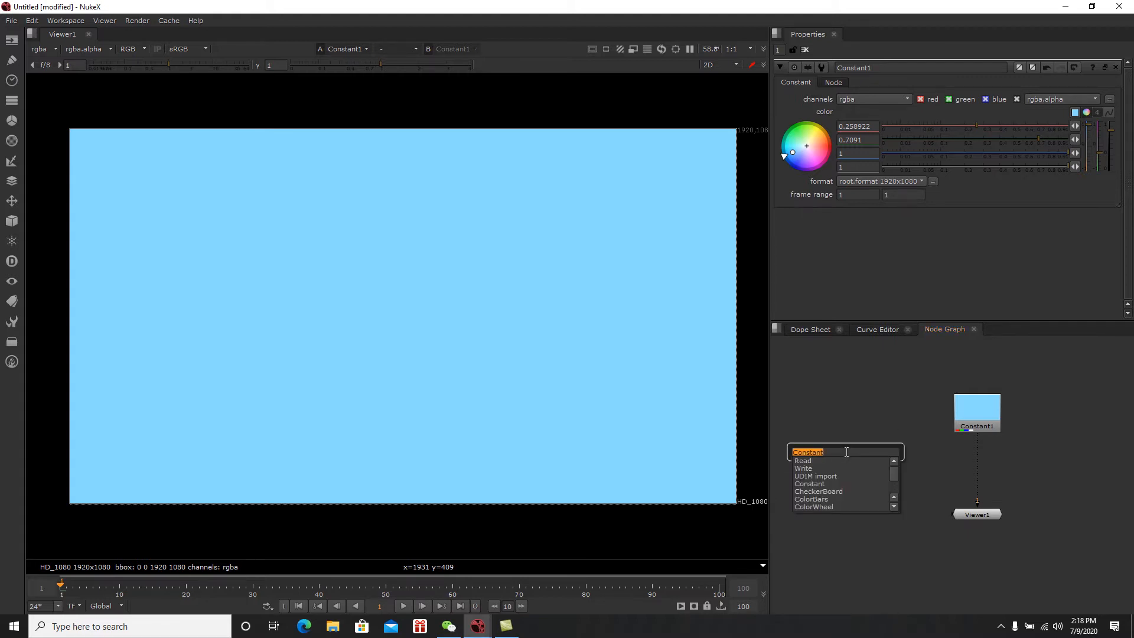
{"action": "type", "text": "roto"}
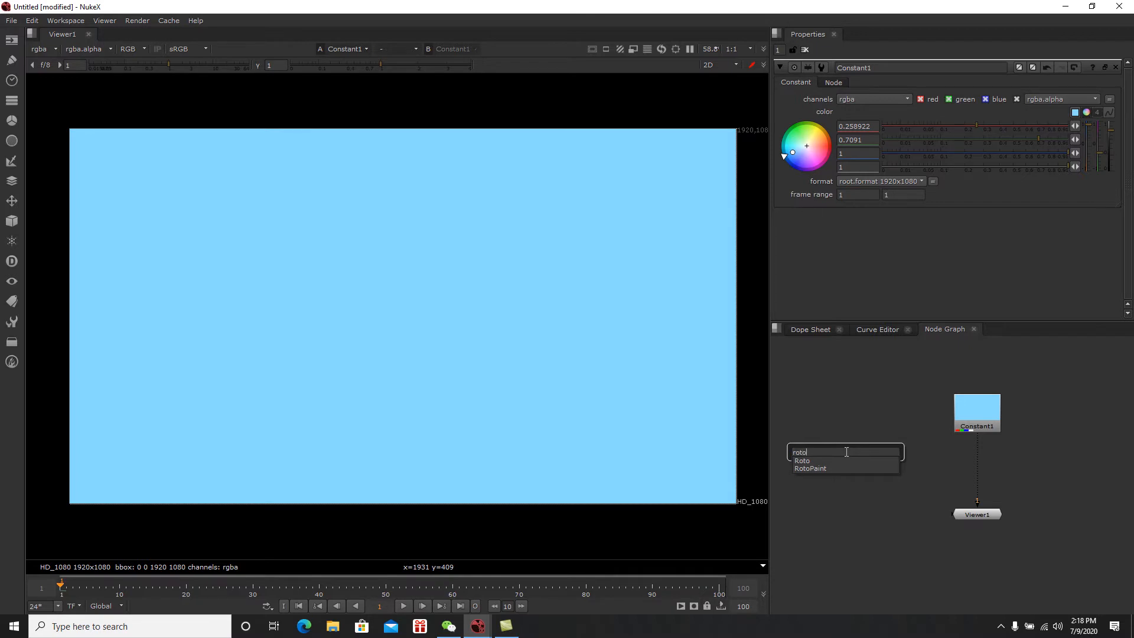
{"action": "left_click", "coordinate": [803, 461]}
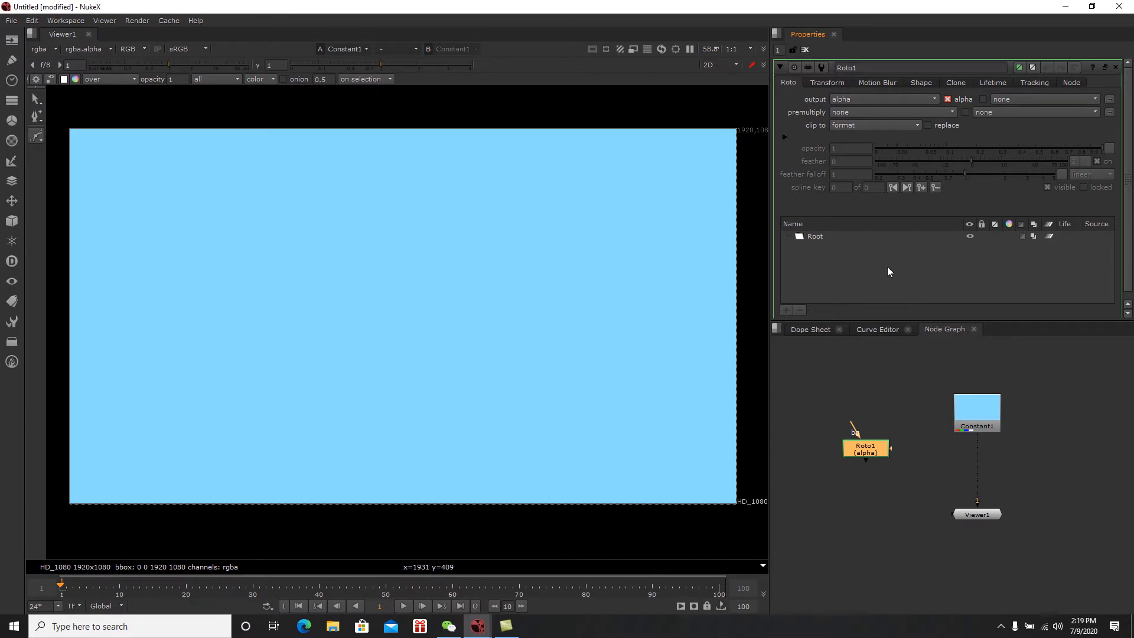
Step: Draw a closed, wavy Bezier cloud outline across most of the frame with the Roto node
{"action": "left_click", "coordinate": [37, 137]}
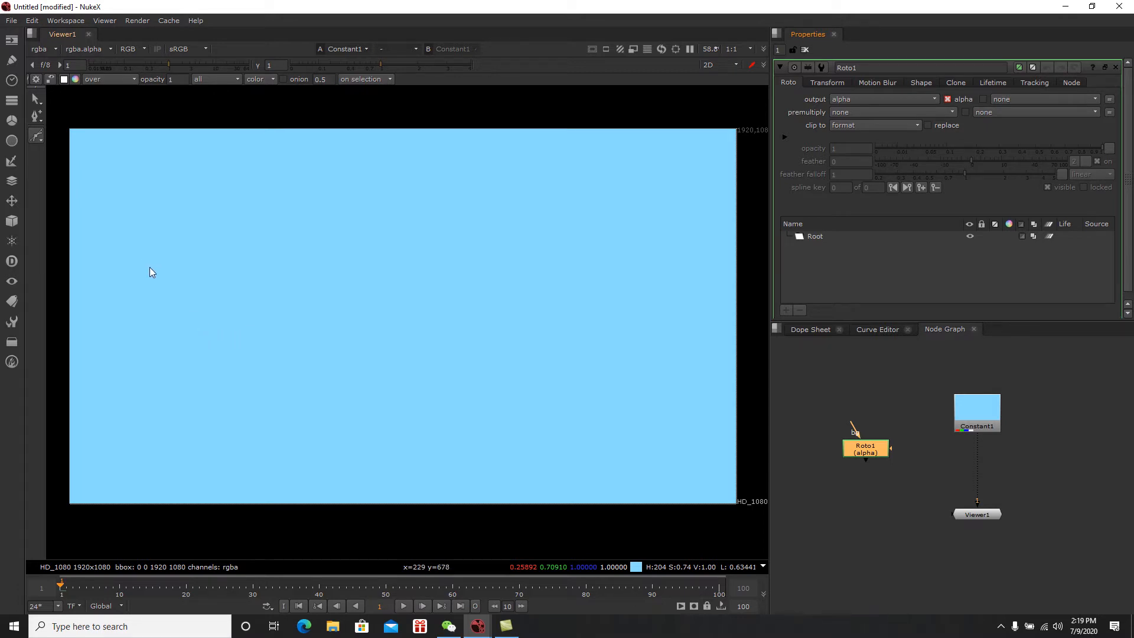
{"action": "left_click", "coordinate": [212, 292]}
{"action": "left_click_drag", "start_coordinate": [227, 268], "coordinate": [217, 258]}
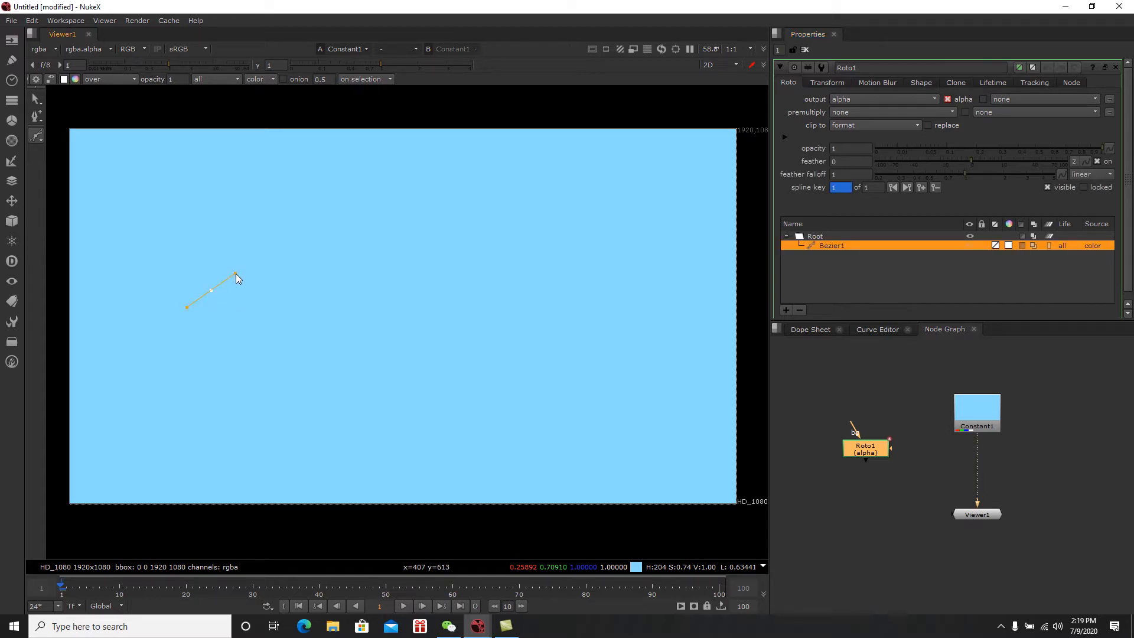
{"action": "left_click_drag", "start_coordinate": [285, 216], "coordinate": [352, 235]}
{"action": "left_click_drag", "start_coordinate": [356, 171], "coordinate": [396, 160]}
{"action": "left_click_drag", "start_coordinate": [444, 196], "coordinate": [581, 261]}
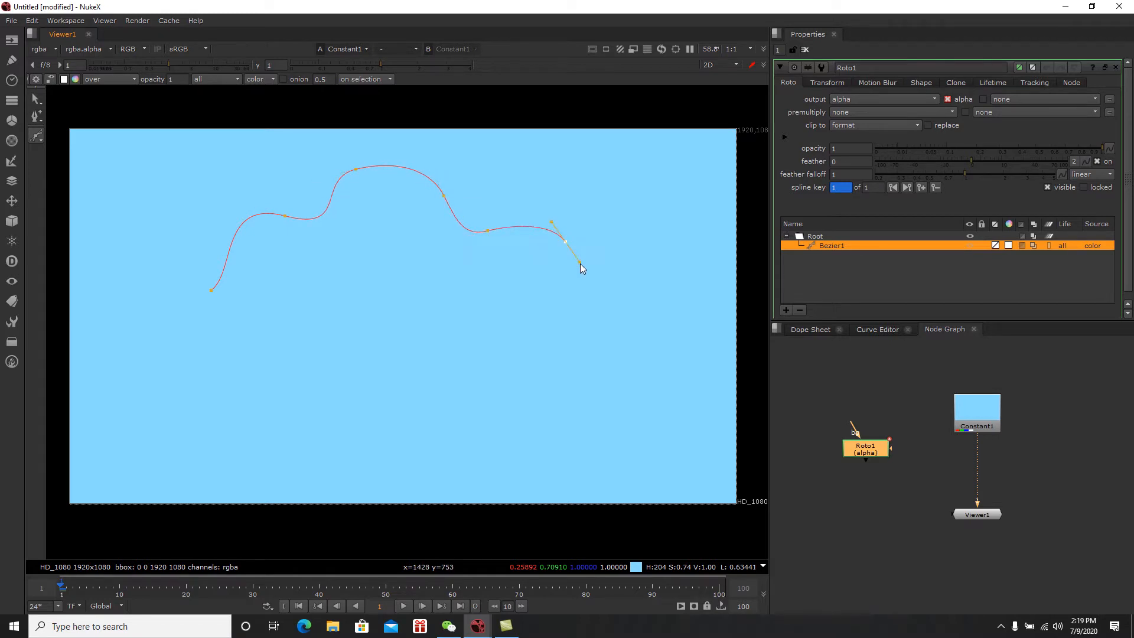
{"action": "left_click_drag", "start_coordinate": [583, 305], "coordinate": [615, 367]}
{"action": "left_click_drag", "start_coordinate": [600, 412], "coordinate": [563, 427]}
{"action": "left_click_drag", "start_coordinate": [499, 410], "coordinate": [410, 448]}
{"action": "left_click_drag", "start_coordinate": [324, 441], "coordinate": [304, 427]}
{"action": "left_click_drag", "start_coordinate": [271, 383], "coordinate": [188, 361]}
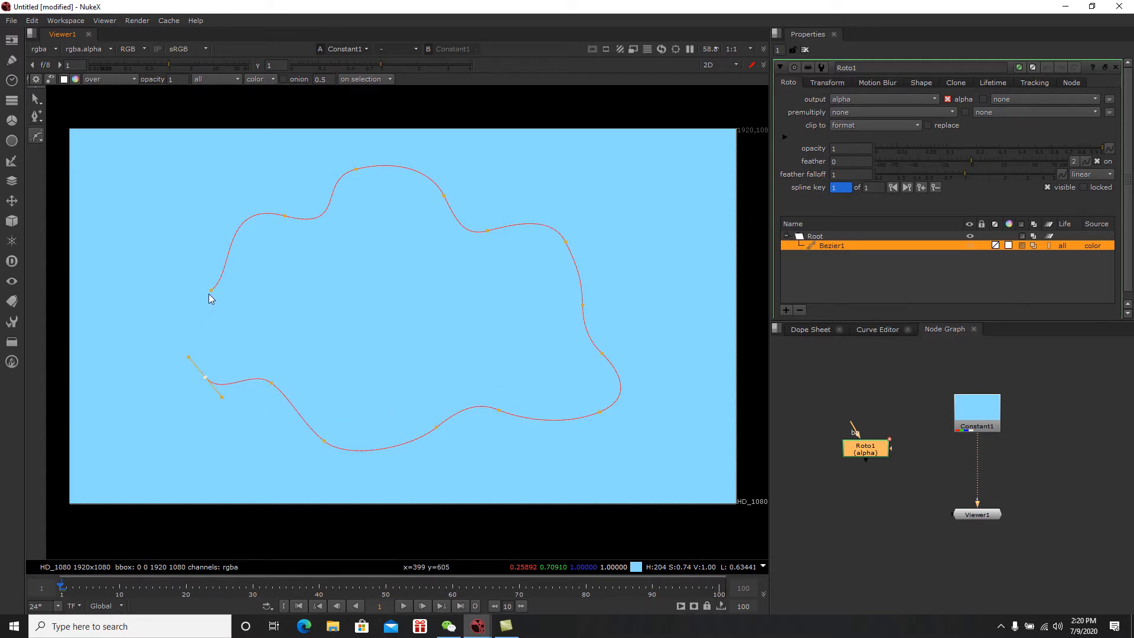
{"action": "left_click_drag", "start_coordinate": [211, 290], "coordinate": [243, 267]}
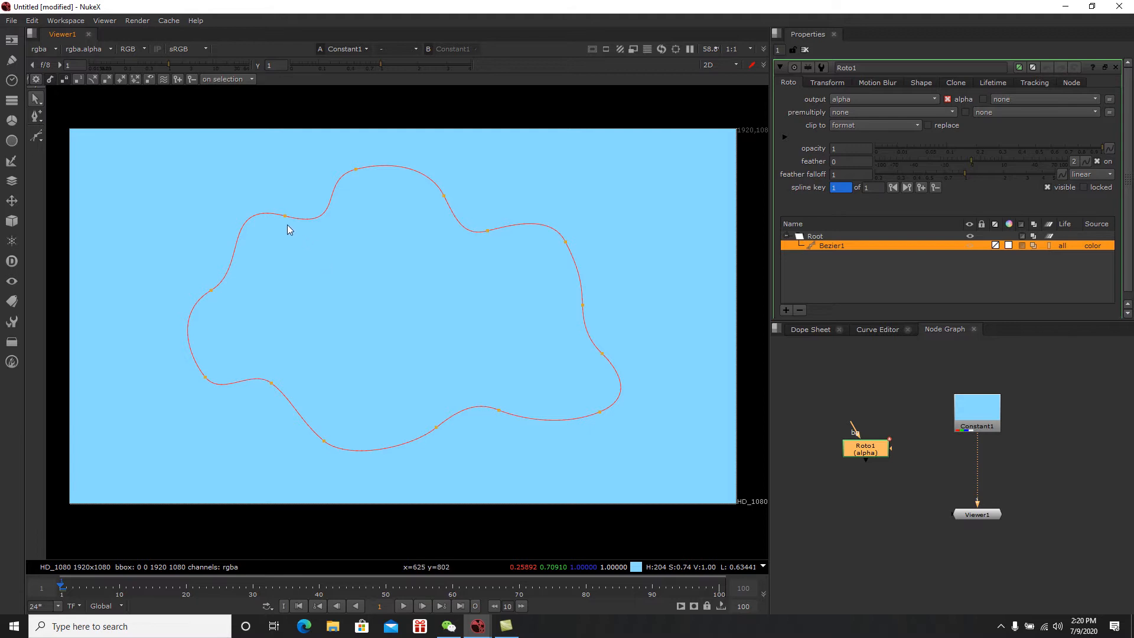
Step: Reshape the cloud's left side into two rounded lobes by moving its points and bending their tangents independently
{"action": "left_click_drag", "start_coordinate": [285, 218], "coordinate": [288, 217]}
{"action": "left_click_drag", "start_coordinate": [352, 234], "coordinate": [332, 189], "text": "ctrl"}
{"action": "left_click_drag", "start_coordinate": [222, 200], "coordinate": [219, 211], "text": "ctrl"}
{"action": "mouse_move", "coordinate": [213, 290]}
{"action": "left_mouse_down"}
{"action": "mouse_move", "coordinate": [228, 302]}
{"action": "mouse_move", "coordinate": [246, 270]}
{"action": "mouse_move", "coordinate": [199, 273]}
{"action": "left_mouse_up"}
{"action": "left_click_drag", "start_coordinate": [271, 382], "coordinate": [278, 388]}
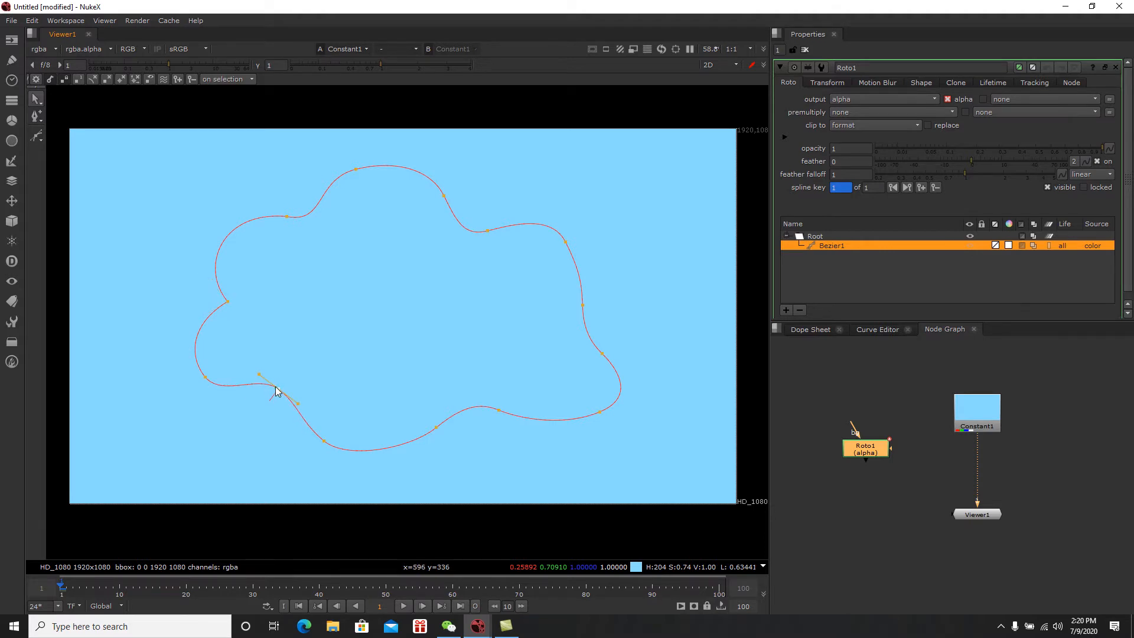
{"action": "left_click_drag", "start_coordinate": [205, 377], "coordinate": [188, 356]}
Step: Shape the cloud's underside into rounded lobes with sharp notches between them by adjusting the lower points and tangents
{"action": "left_click", "coordinate": [279, 390]}
{"action": "left_click_drag", "start_coordinate": [297, 403], "coordinate": [286, 436], "text": "ctrl"}
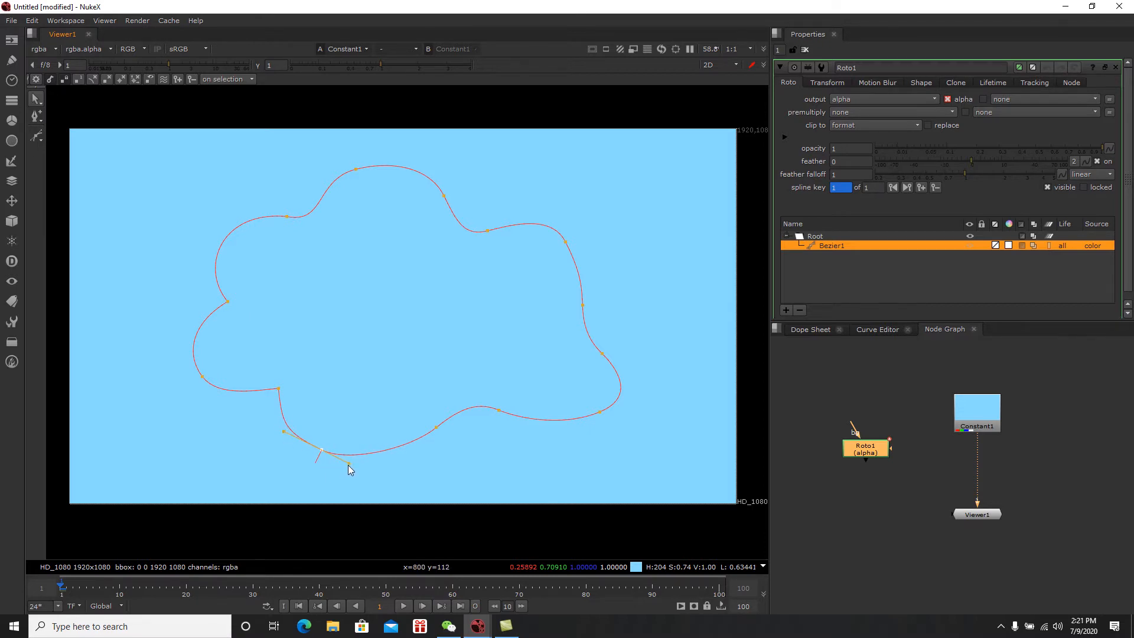
{"action": "mouse_move", "coordinate": [349, 463]}
{"action": "left_mouse_down", "text": "ctrl"}
{"action": "mouse_move", "coordinate": [359, 453]}
{"action": "mouse_move", "coordinate": [353, 463]}
{"action": "left_mouse_up", "text": "ctrl"}
{"action": "left_click_drag", "start_coordinate": [435, 429], "coordinate": [455, 445]}
{"action": "left_click_drag", "start_coordinate": [499, 410], "coordinate": [498, 442]}
Step: Sharpen the notch between the cloud's top and upper-right lobes and widen the top lobe
{"action": "left_click", "coordinate": [584, 303]}
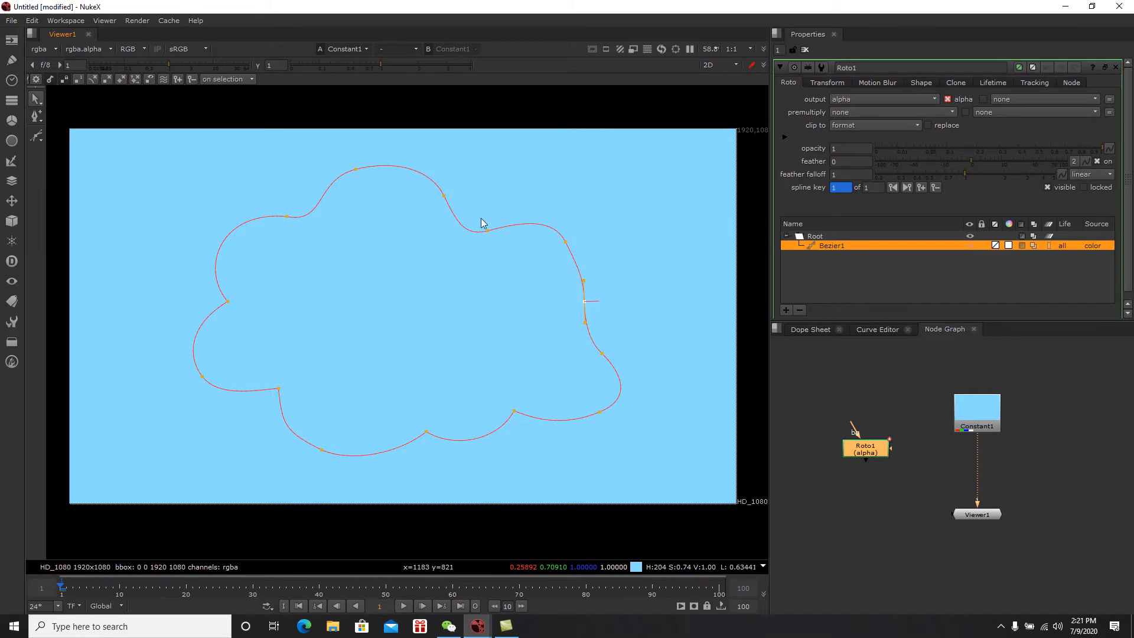
{"action": "left_click", "coordinate": [445, 195]}
{"action": "left_click_drag", "start_coordinate": [487, 232], "coordinate": [494, 233]}
{"action": "left_click_drag", "start_coordinate": [495, 233], "coordinate": [481, 240]}
{"action": "left_click_drag", "start_coordinate": [447, 194], "coordinate": [453, 195]}
{"action": "left_click", "coordinate": [482, 239]}
{"action": "mouse_move", "coordinate": [455, 191]}
{"action": "left_mouse_down"}
{"action": "mouse_move", "coordinate": [438, 172]}
{"action": "mouse_move", "coordinate": [469, 189]}
{"action": "left_mouse_up"}
{"action": "left_click", "coordinate": [355, 170]}
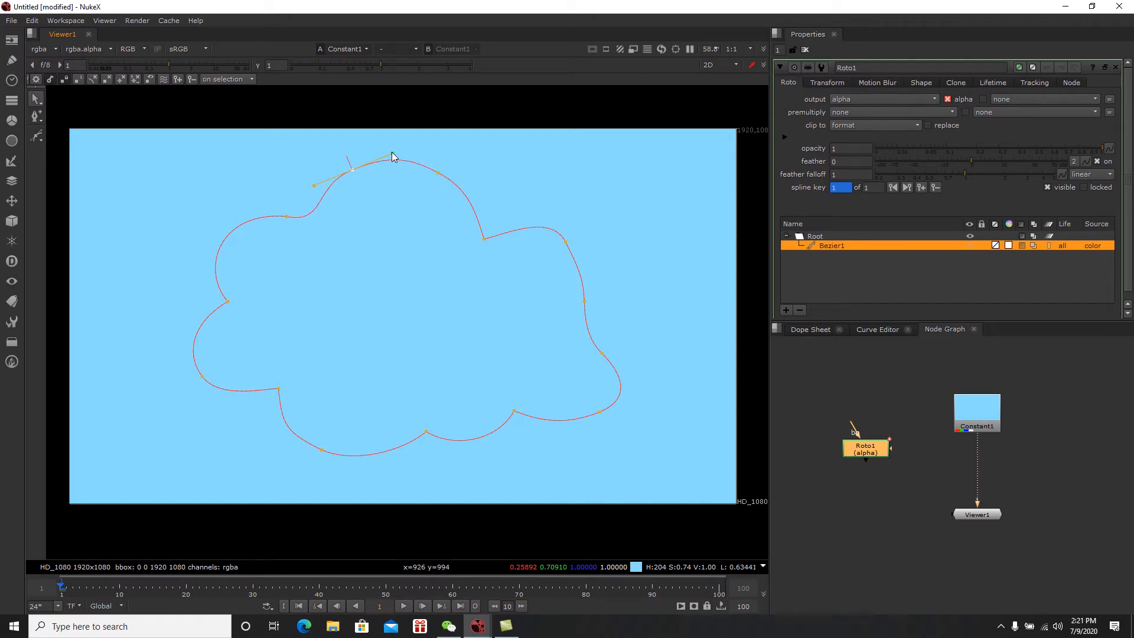
Step: Round the two lobes on the cloud's right side and form a sharp notch between them
{"action": "left_click", "coordinate": [566, 242]}
{"action": "mouse_move", "coordinate": [554, 213]}
{"action": "left_mouse_down"}
{"action": "mouse_move", "coordinate": [521, 211]}
{"action": "mouse_move", "coordinate": [538, 210]}
{"action": "left_mouse_up"}
{"action": "left_click_drag", "start_coordinate": [584, 302], "coordinate": [588, 288]}
{"action": "left_click_drag", "start_coordinate": [603, 353], "coordinate": [626, 343]}
Step: Raise the left part of the cloud's top lobe and sharpen the notch where it meets the upper-left lobe
{"action": "left_click", "coordinate": [440, 171]}
{"action": "left_click", "coordinate": [352, 170]}
{"action": "left_click_drag", "start_coordinate": [288, 217], "coordinate": [340, 162]}
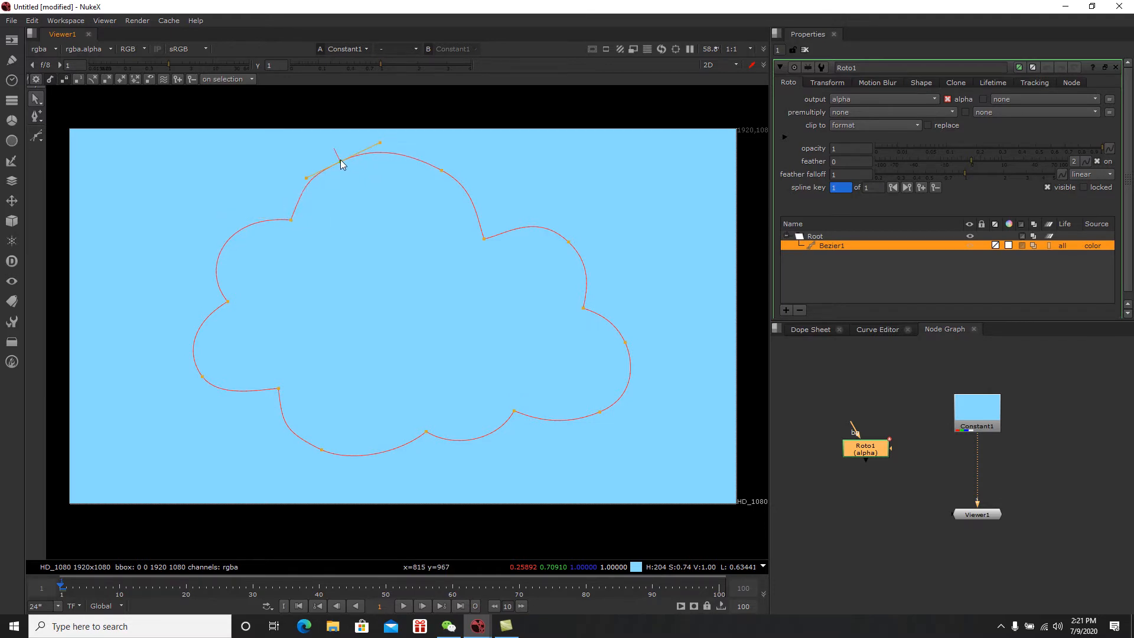
Step: Remove the outer point of the lower-right lobe and the left point of the top lobe with the Remove Points tool
{"action": "left_click", "coordinate": [42, 122]}
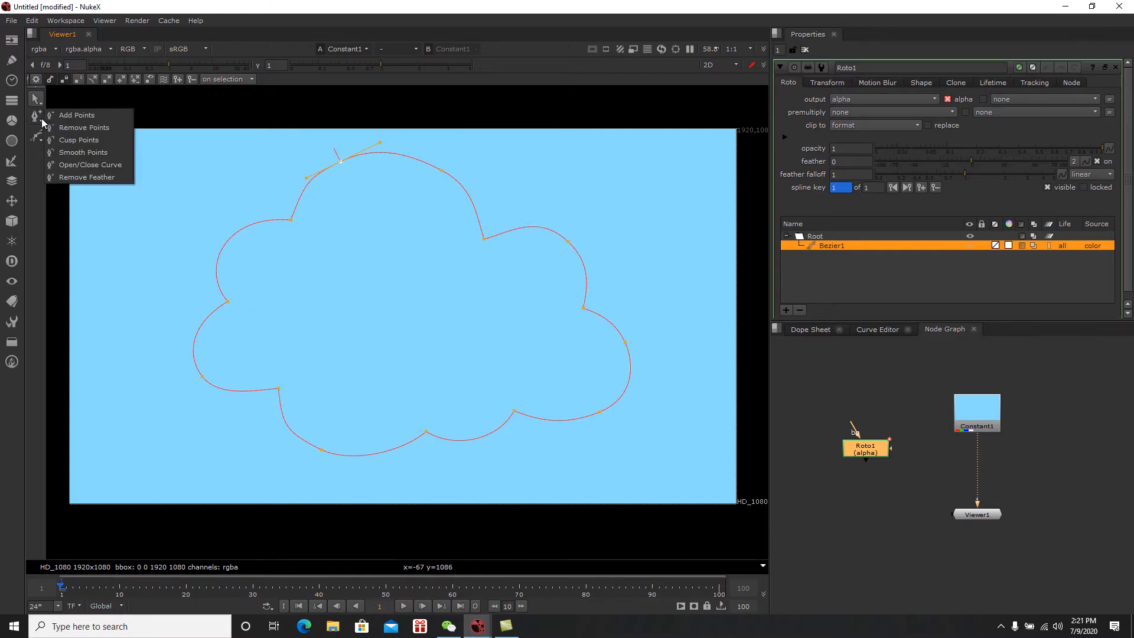
{"action": "left_click", "coordinate": [77, 129]}
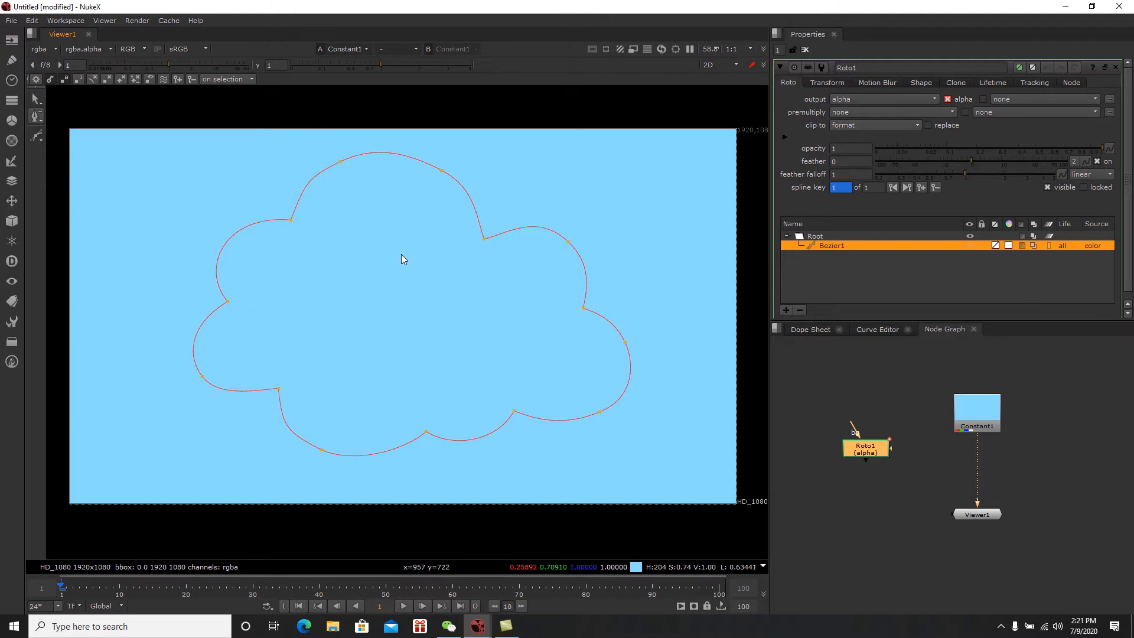
{"action": "left_click", "coordinate": [625, 343]}
{"action": "left_click", "coordinate": [341, 162]}
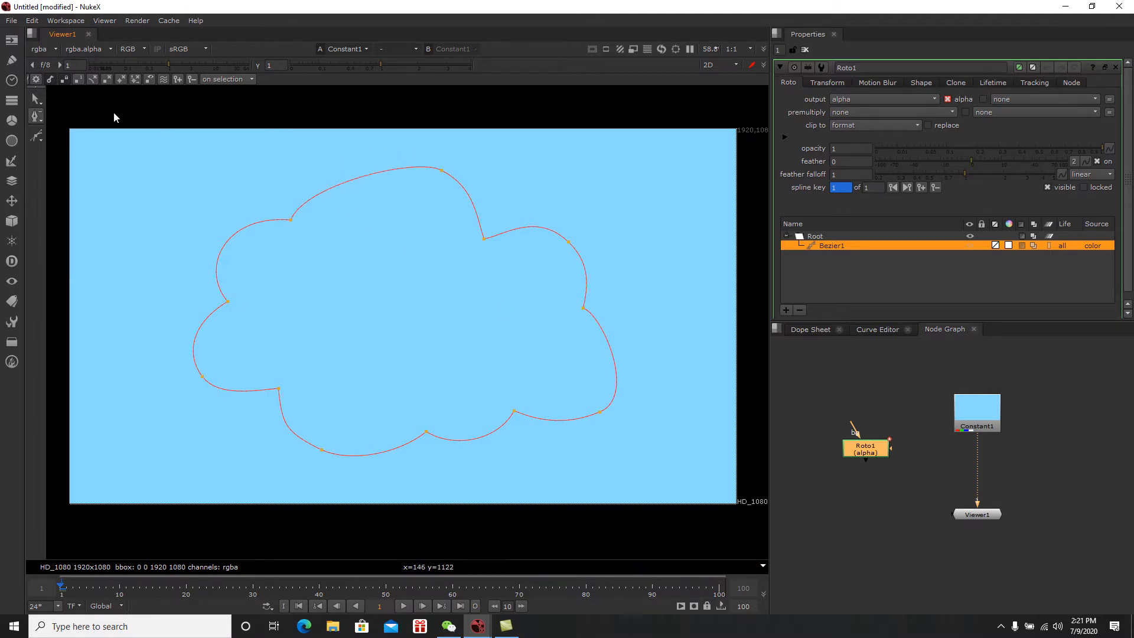
Step: Add a point on the left part of the cloud's top lobe with the Add Points tool and raise it to round the lobe
{"action": "left_click", "coordinate": [38, 120]}
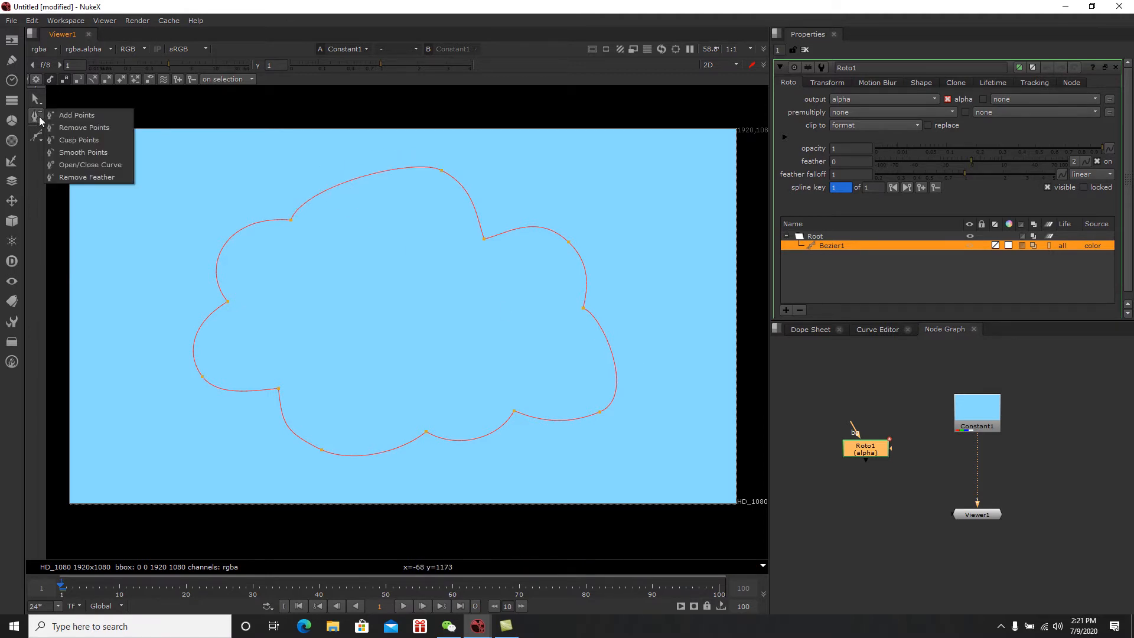
{"action": "left_click", "coordinate": [64, 117]}
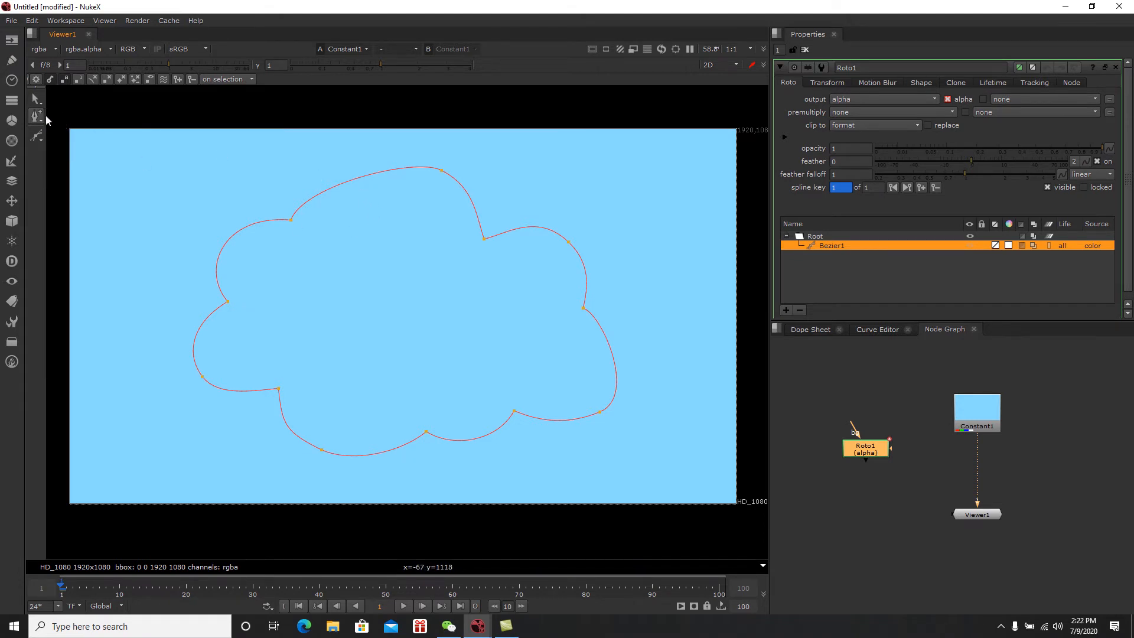
{"action": "right_click", "coordinate": [40, 116]}
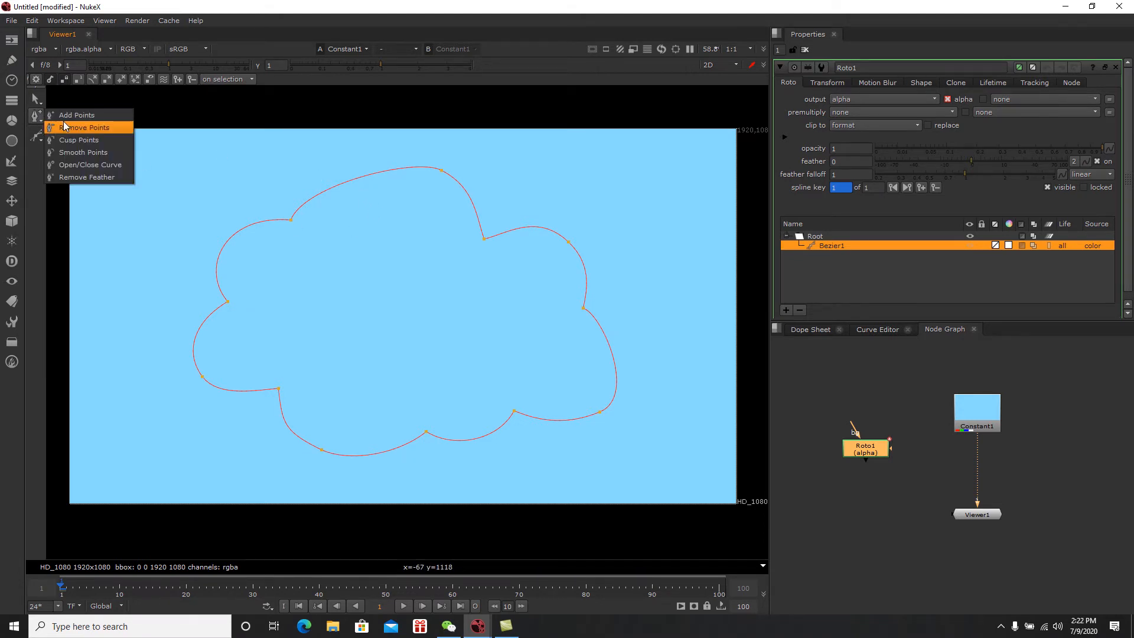
{"action": "left_click", "coordinate": [64, 116]}
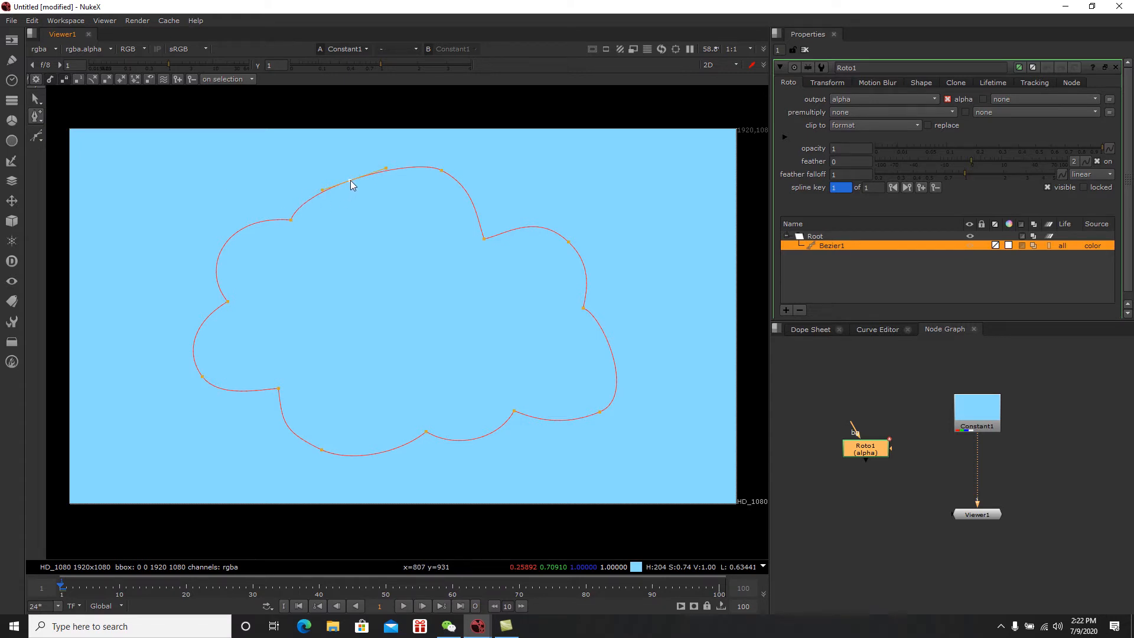
{"action": "left_click", "coordinate": [36, 98]}
{"action": "left_click", "coordinate": [349, 181]}
{"action": "left_click_drag", "start_coordinate": [349, 181], "coordinate": [344, 169]}
{"action": "left_click", "coordinate": [440, 171]}
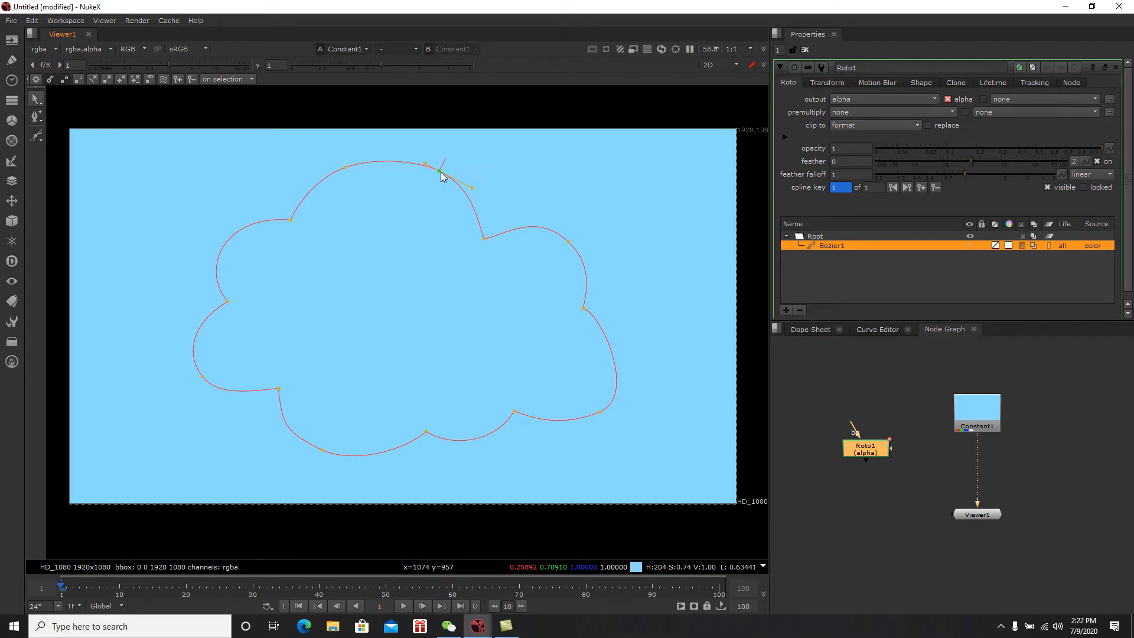
Step: Round the cloud's lower-right lobe and sharpen the notch between the lower-left and bottom lobes
{"action": "left_click", "coordinate": [485, 239]}
{"action": "left_click", "coordinate": [601, 412]}
{"action": "left_click_drag", "start_coordinate": [601, 412], "coordinate": [636, 378]}
{"action": "left_click_drag", "start_coordinate": [278, 389], "coordinate": [283, 419], "text": "ctrl"}
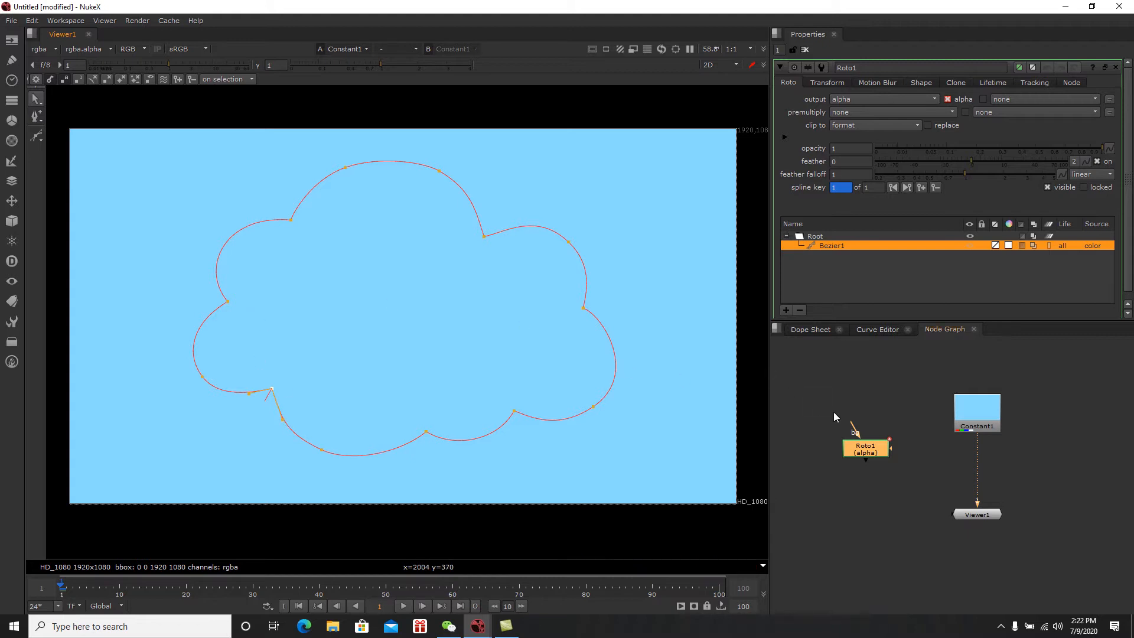
Step: View the Roto1 node's output in the Viewer and switch back to viewing Constant1
{"action": "mouse_move", "coordinate": [869, 451]}
{"action": "left_mouse_down"}
{"action": "mouse_move", "coordinate": [865, 421]}
{"action": "mouse_move", "coordinate": [860, 433]}
{"action": "left_mouse_up"}
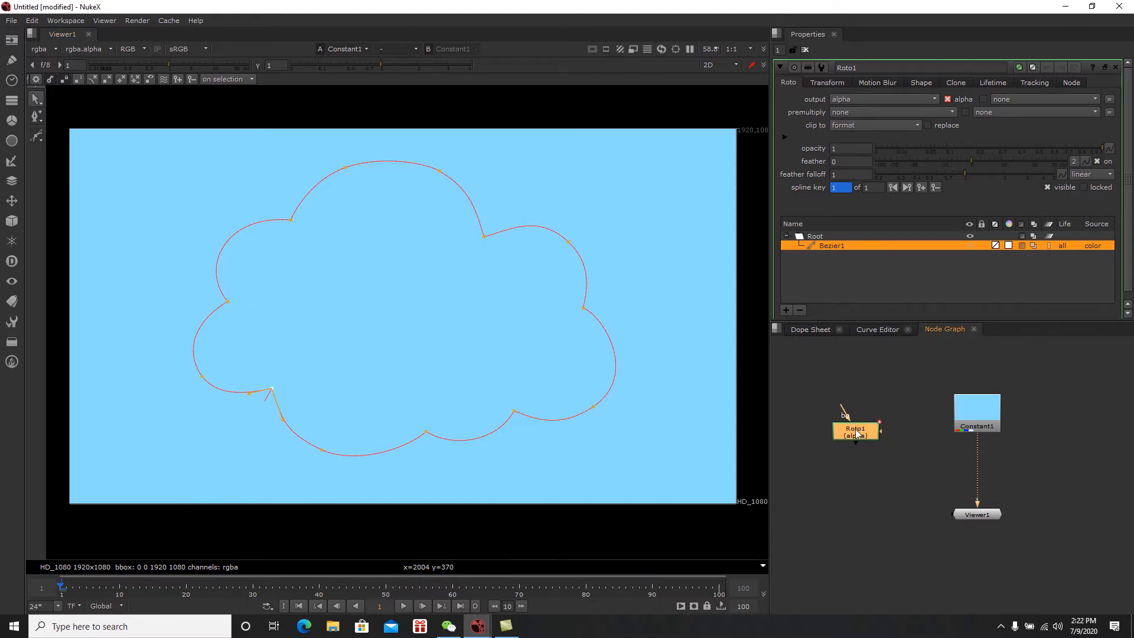
{"action": "key", "text": "1"}
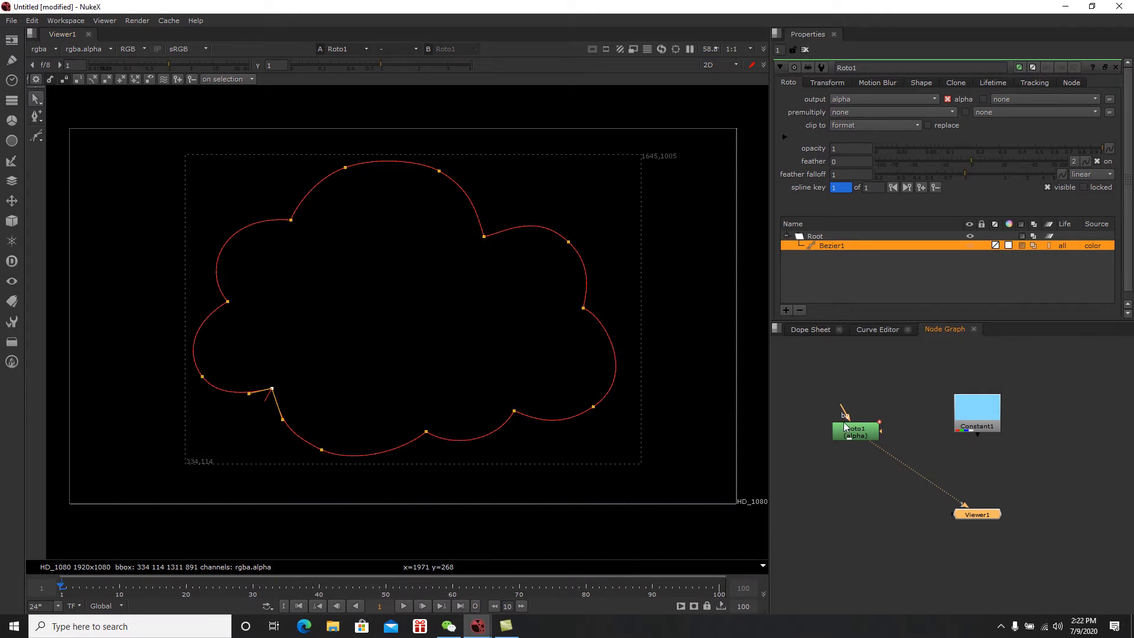
{"action": "left_click_drag", "start_coordinate": [986, 419], "coordinate": [981, 406]}
{"action": "key", "text": "1"}
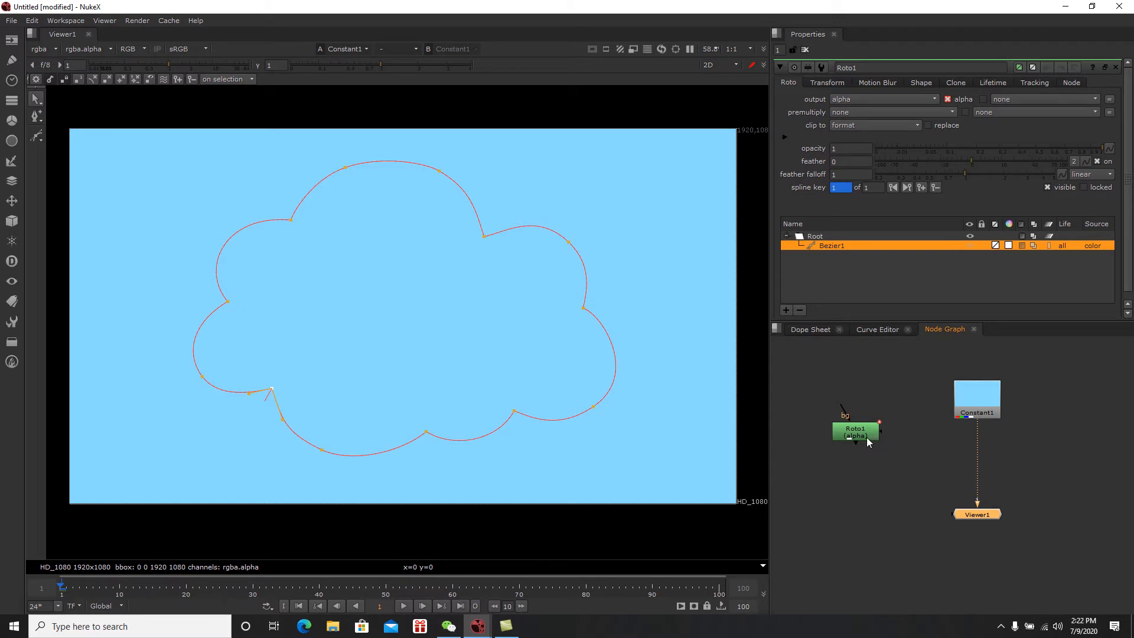
Step: Rearrange the node graph by moving Roto1 closer to Constant1 and Viewer1 further down and away, making room between them
{"action": "mouse_move", "coordinate": [863, 439]}
{"action": "left_mouse_down"}
{"action": "mouse_move", "coordinate": [894, 428]}
{"action": "mouse_move", "coordinate": [884, 441]}
{"action": "left_mouse_up"}
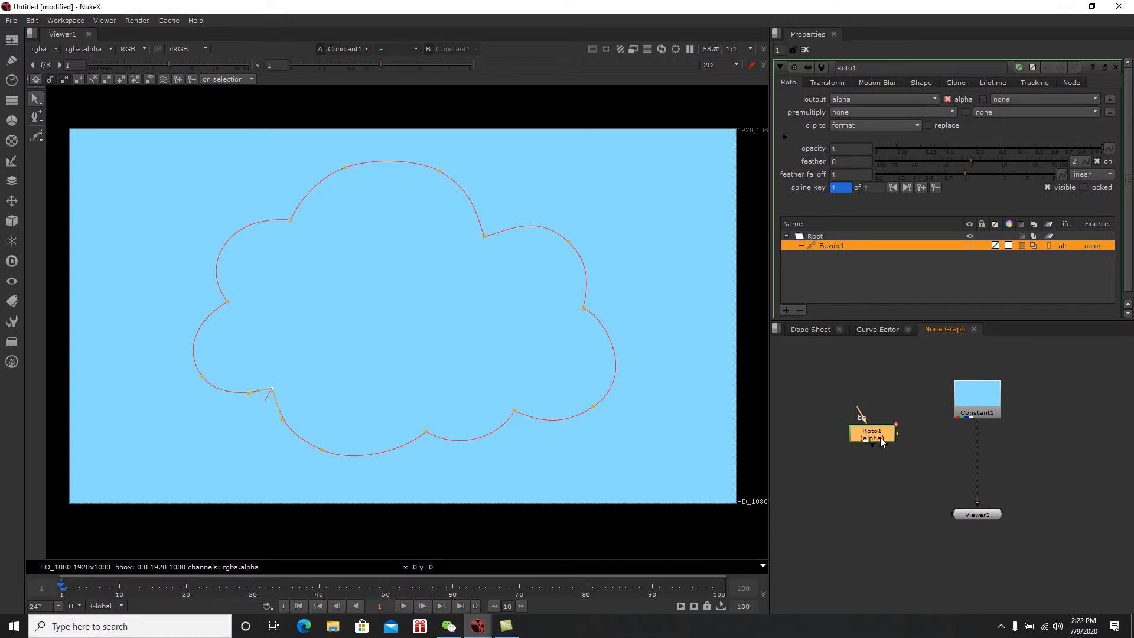
{"action": "mouse_move", "coordinate": [882, 440]}
{"action": "left_mouse_down"}
{"action": "mouse_move", "coordinate": [878, 431]}
{"action": "mouse_move", "coordinate": [882, 446]}
{"action": "mouse_move", "coordinate": [901, 432]}
{"action": "mouse_move", "coordinate": [889, 435]}
{"action": "left_mouse_up"}
{"action": "left_click", "coordinate": [911, 448]}
{"action": "left_click", "coordinate": [949, 401]}
{"action": "left_click", "coordinate": [957, 402]}
{"action": "left_click", "coordinate": [920, 471]}
{"action": "left_click_drag", "start_coordinate": [976, 514], "coordinate": [1009, 549]}
{"action": "left_click", "coordinate": [940, 499]}
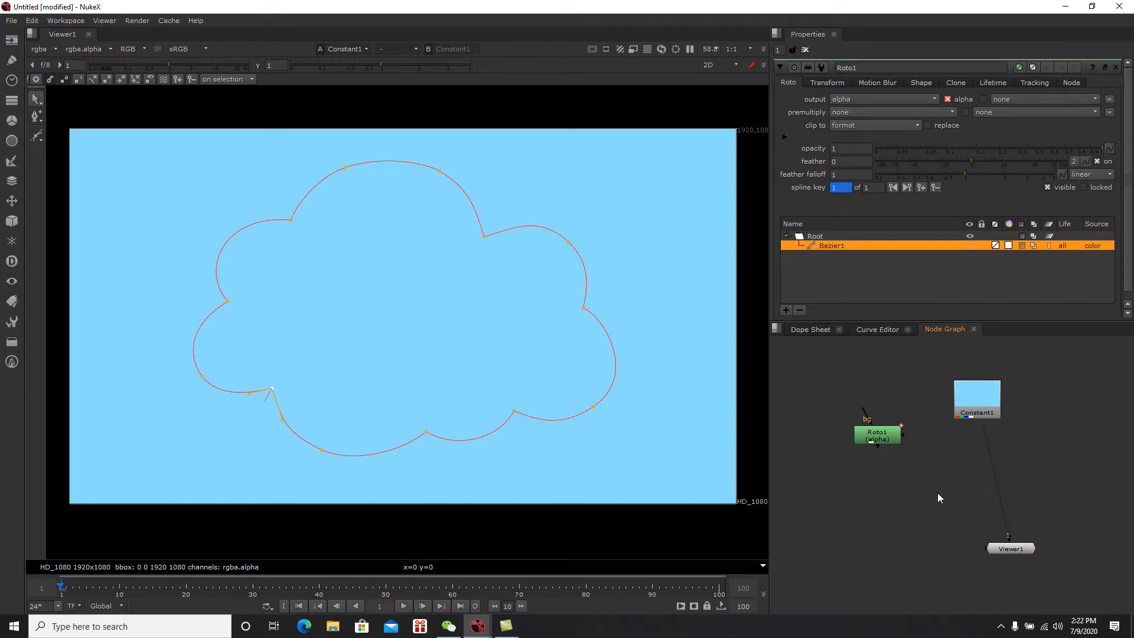
Step: Add a Copy node with Roto1 connected to its A input and Constant1 to its B input
{"action": "key", "text": "Tab"}
{"action": "type", "text": "cop"}
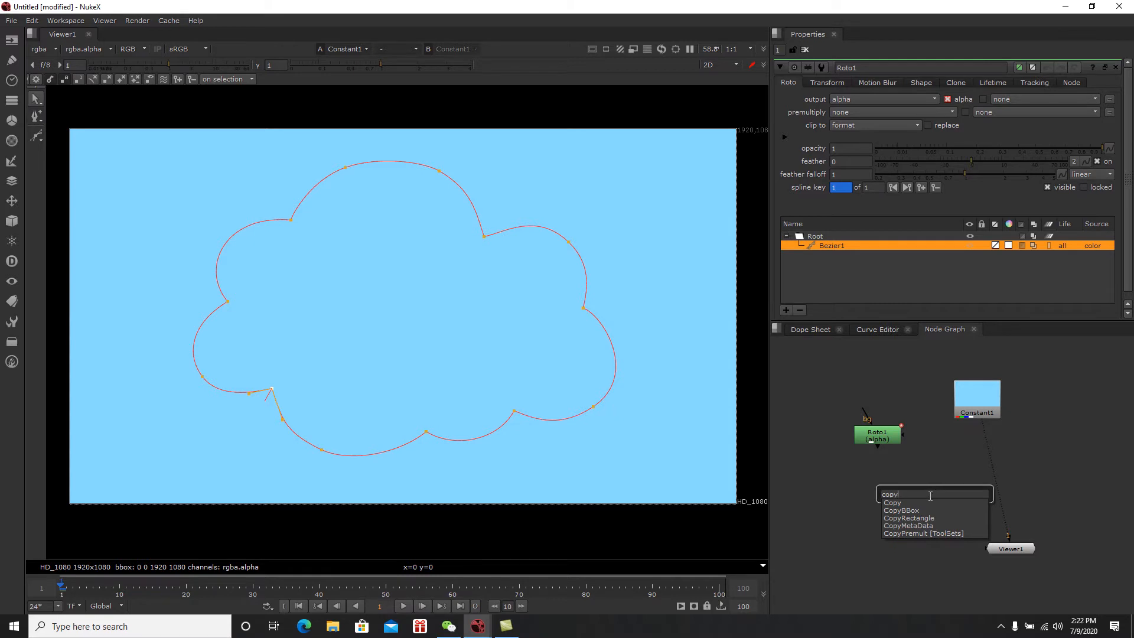
{"action": "left_click", "coordinate": [902, 503]}
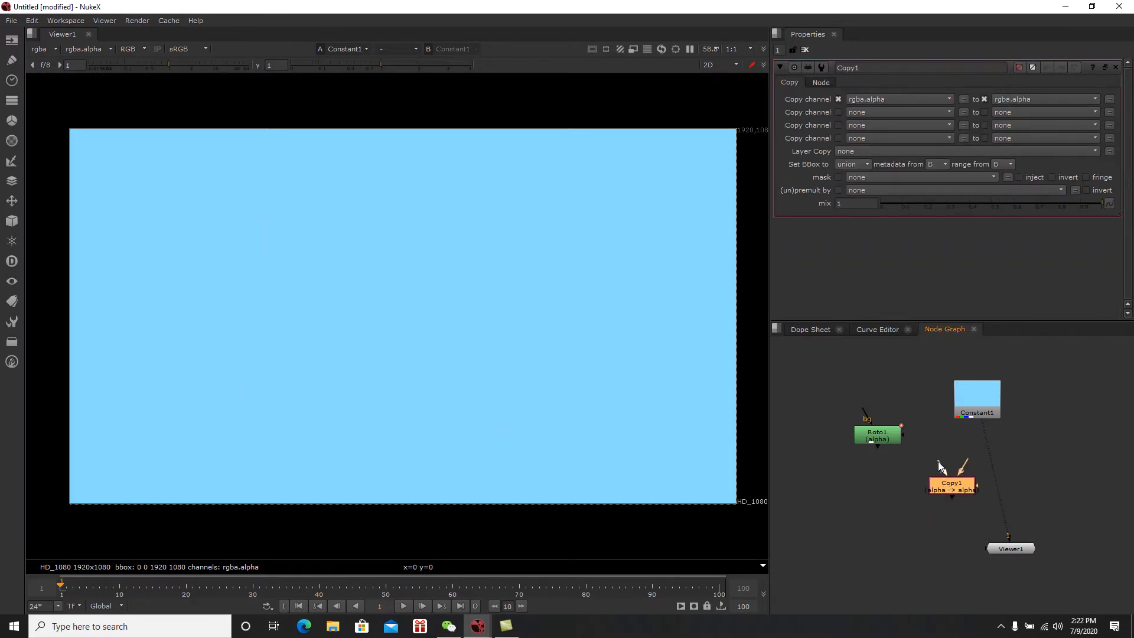
{"action": "left_click_drag", "start_coordinate": [892, 441], "coordinate": [892, 440]}
{"action": "left_click_drag", "start_coordinate": [971, 434], "coordinate": [977, 409]}
{"action": "left_click_drag", "start_coordinate": [956, 481], "coordinate": [976, 461]}
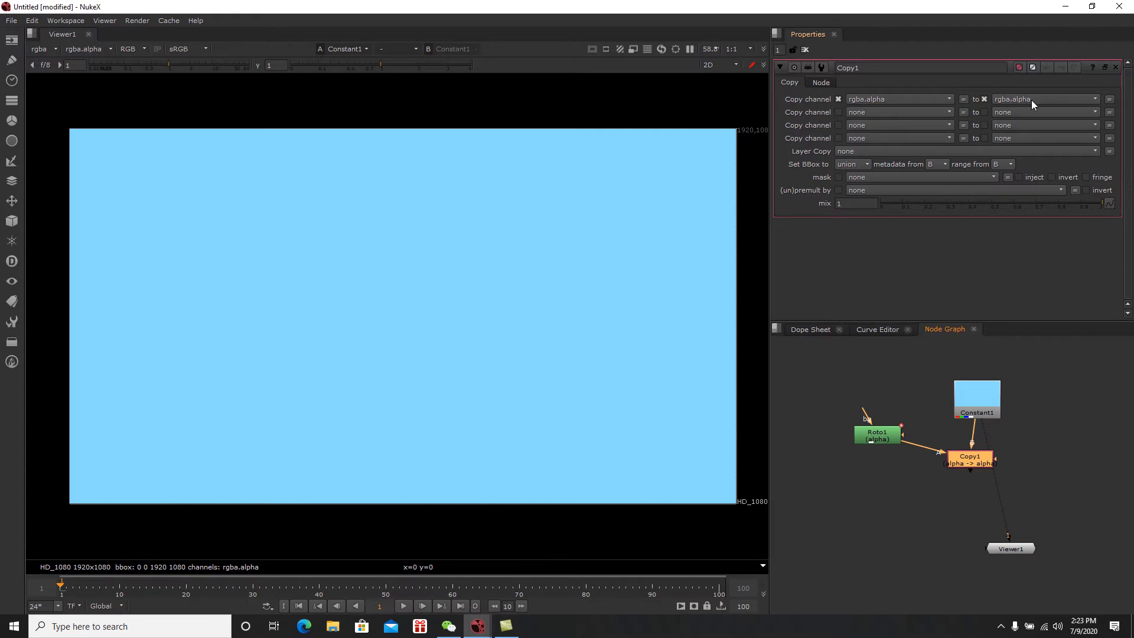
Step: Align Constant1 directly above the Copy1 node and position Roto1 beside them
{"action": "left_click_drag", "start_coordinate": [901, 432], "coordinate": [916, 435]}
{"action": "left_click", "coordinate": [958, 452]}
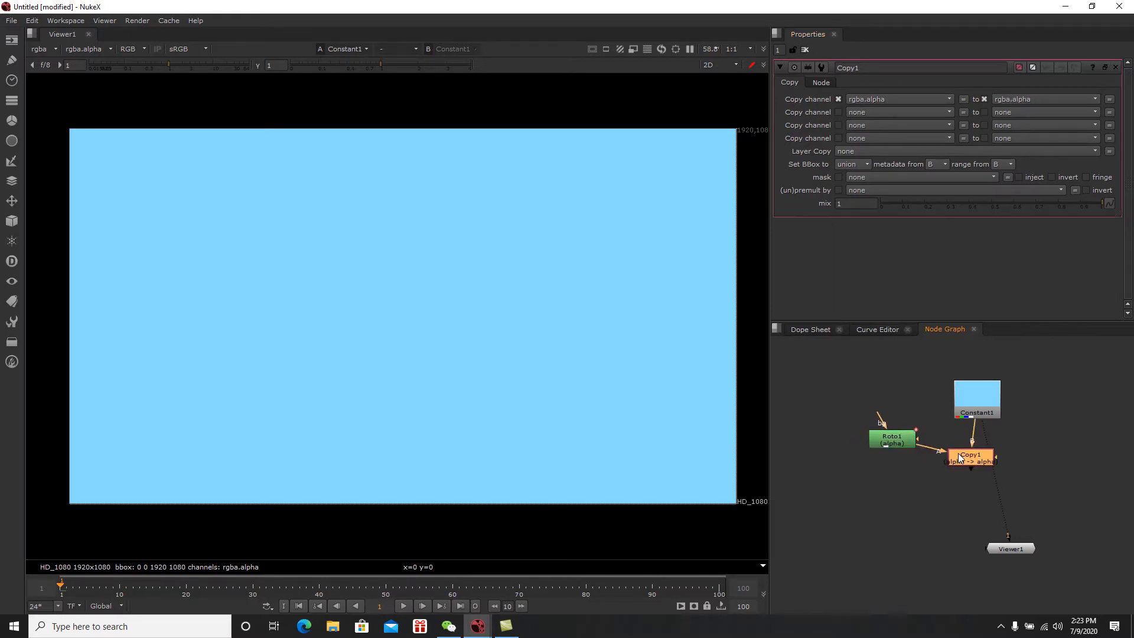
{"action": "left_click_drag", "start_coordinate": [964, 404], "coordinate": [958, 399]}
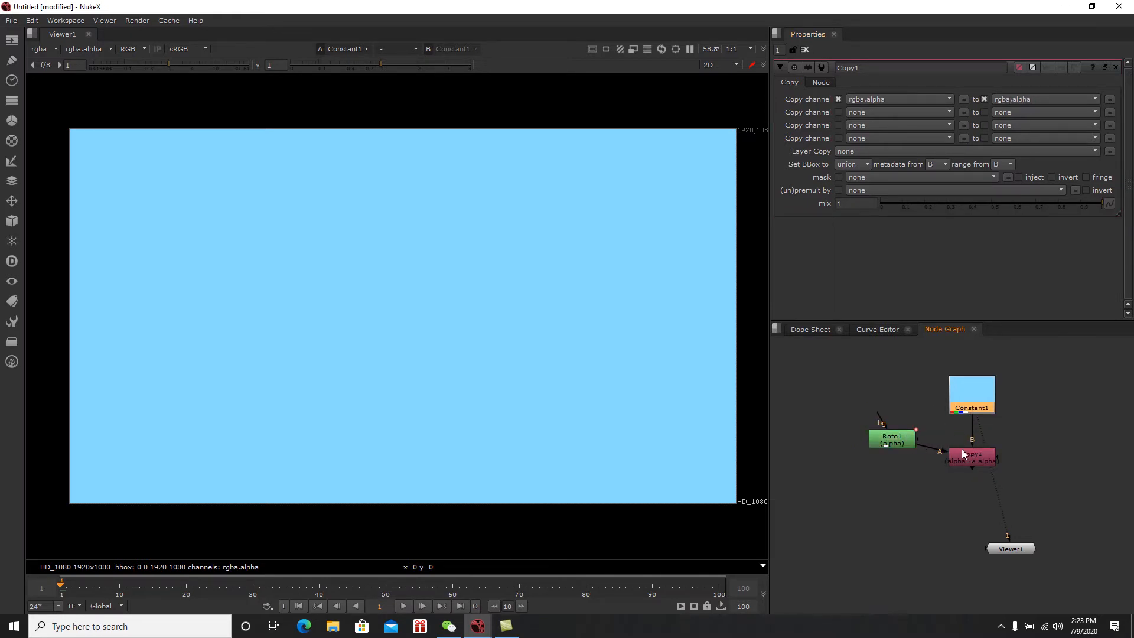
{"action": "mouse_move", "coordinate": [896, 443]}
{"action": "left_mouse_down"}
{"action": "mouse_move", "coordinate": [897, 454]}
{"action": "mouse_move", "coordinate": [874, 442]}
{"action": "mouse_move", "coordinate": [893, 434]}
{"action": "left_mouse_up"}
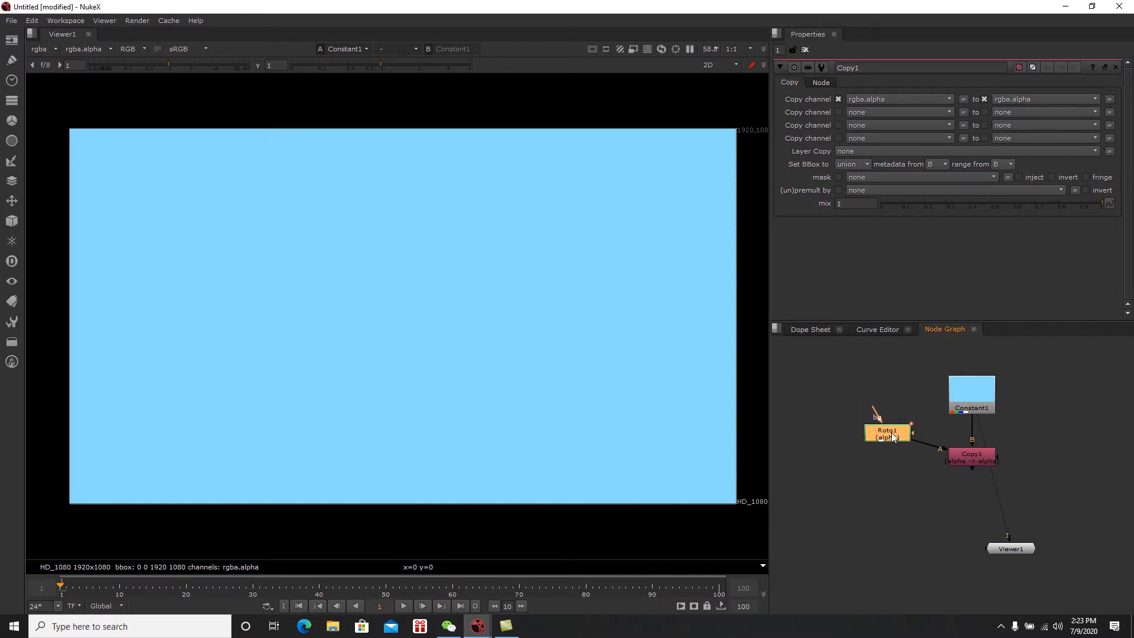
Step: Show the Copy1 node's output in the Viewer
{"action": "left_click", "coordinate": [970, 399]}
{"action": "left_click", "coordinate": [968, 461]}
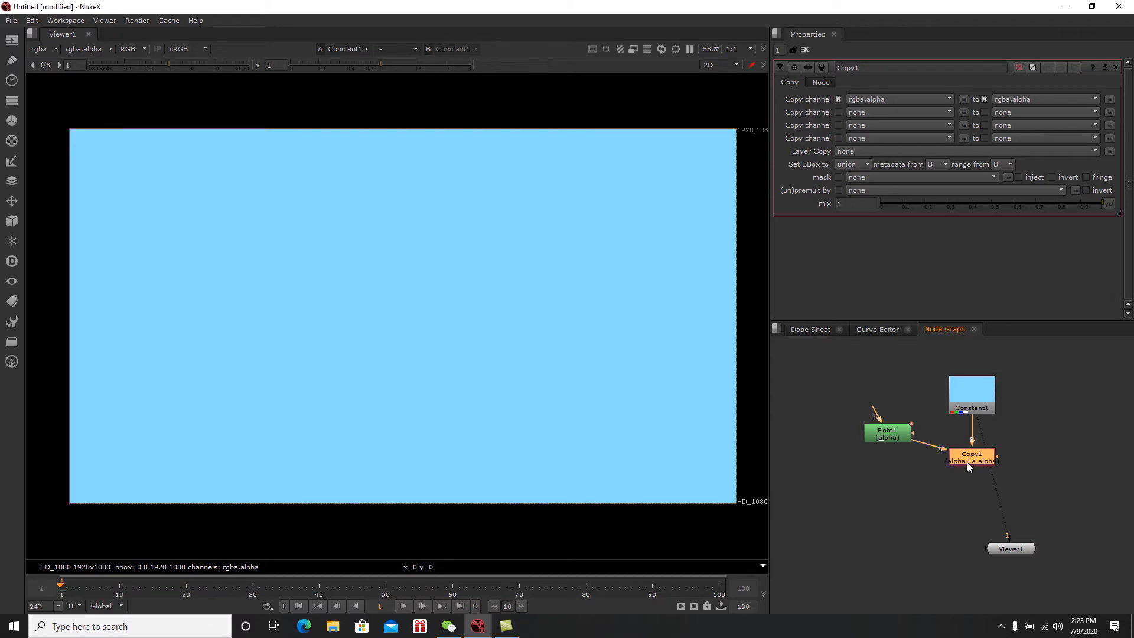
{"action": "key", "text": "1"}
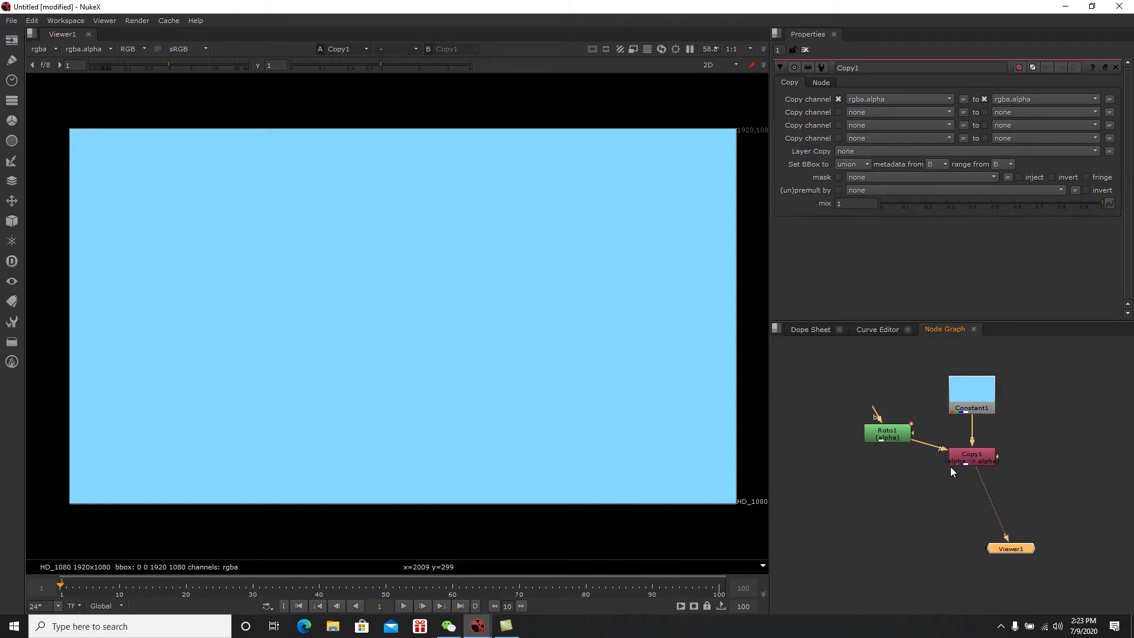
Step: Insert a Premult node between Copy1 and the Viewer
{"action": "left_click", "coordinate": [972, 459]}
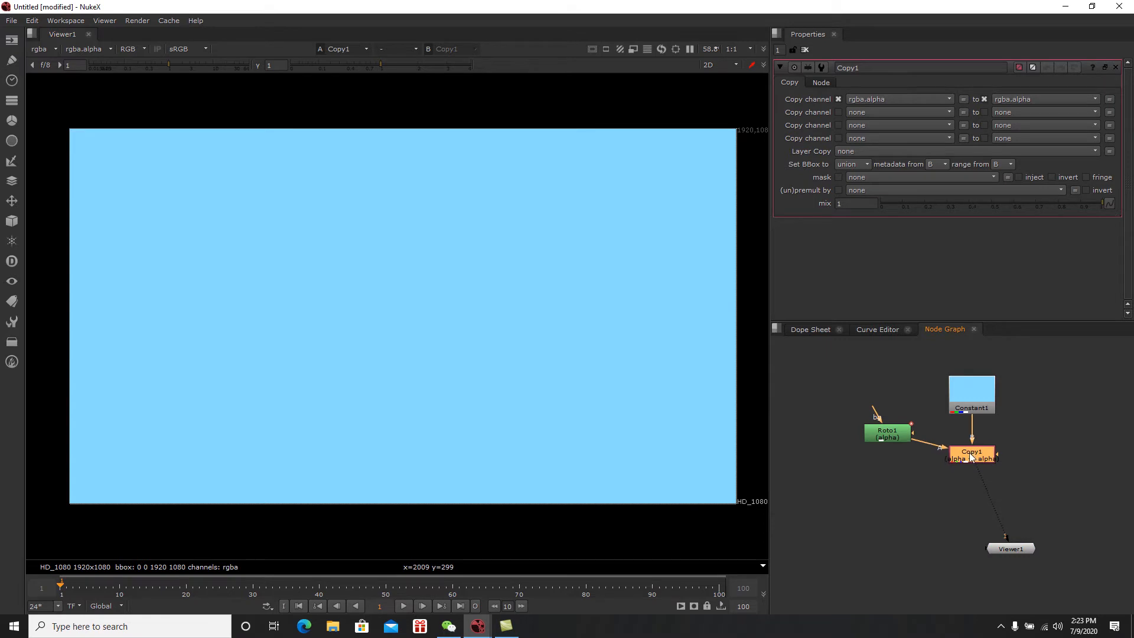
{"action": "left_click_drag", "start_coordinate": [970, 458], "coordinate": [971, 456]}
{"action": "key", "text": "Tab"}
{"action": "type", "text": "prem"}
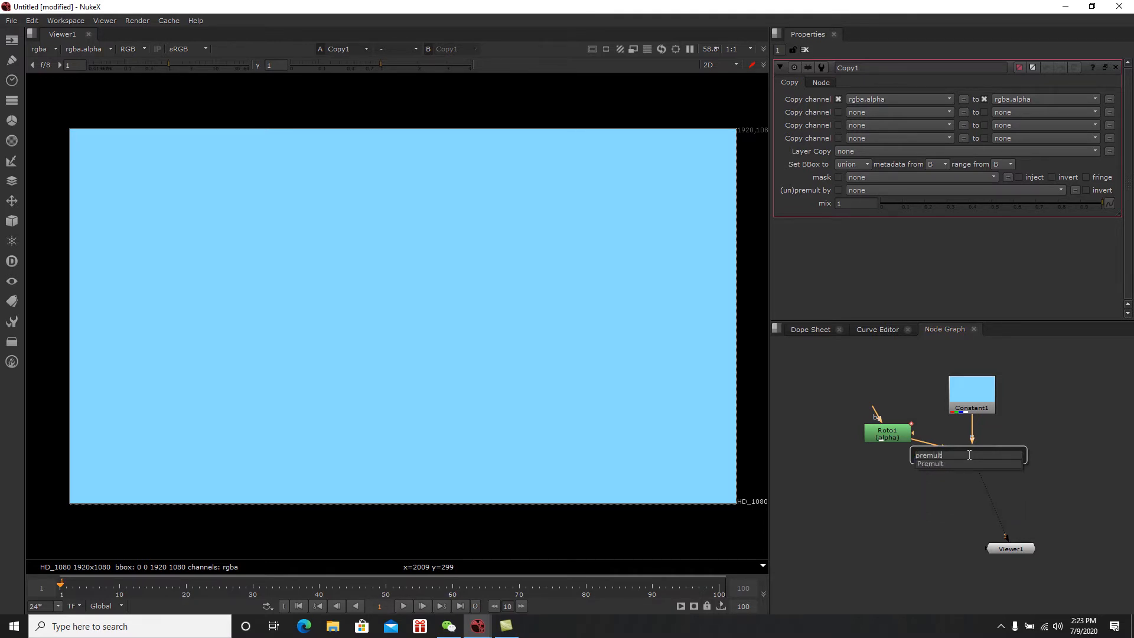
{"action": "left_click", "coordinate": [937, 464]}
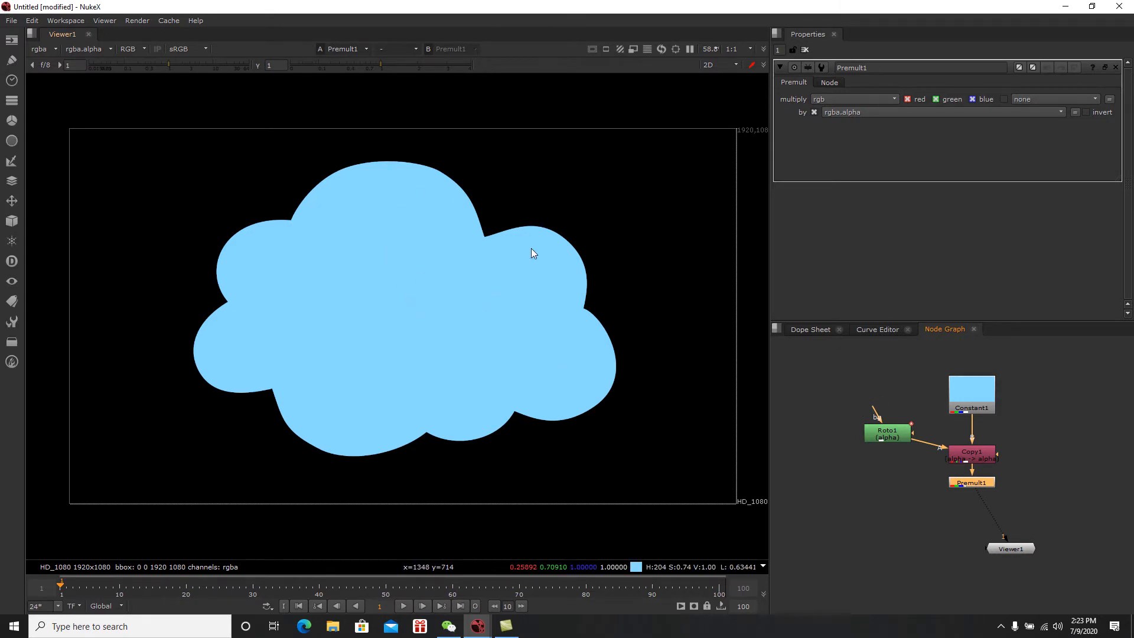
Step: Open the Roto1 node's properties and adjust the spacing of the Copy1 and Premult1 nodes below Constant1
{"action": "left_click_drag", "start_coordinate": [895, 437], "coordinate": [897, 442]}
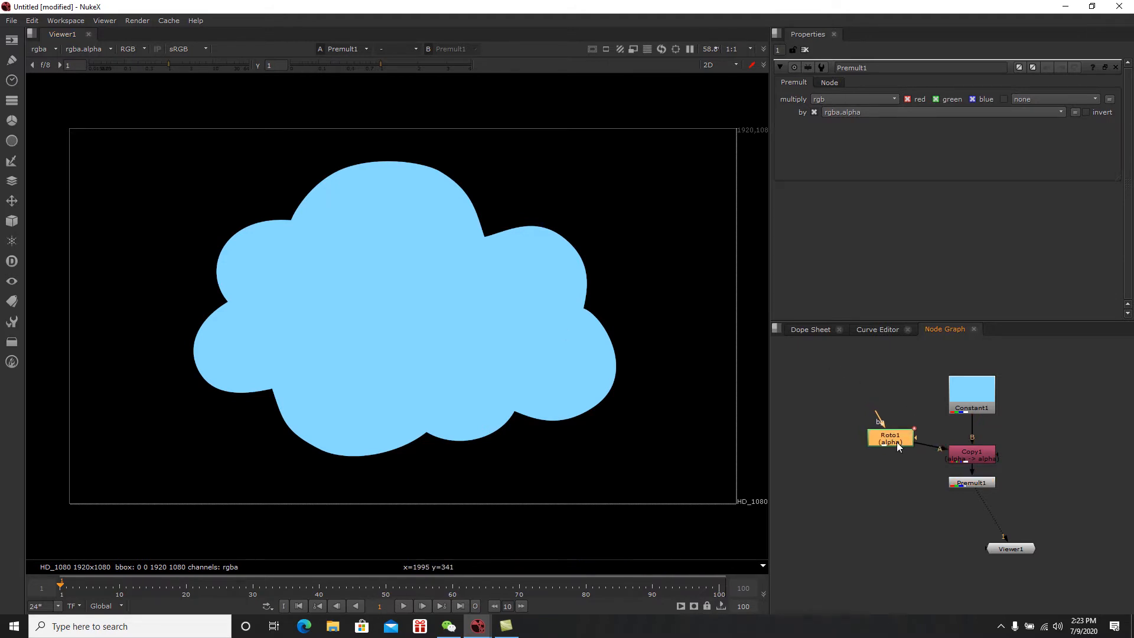
{"action": "double_click", "coordinate": [897, 442]}
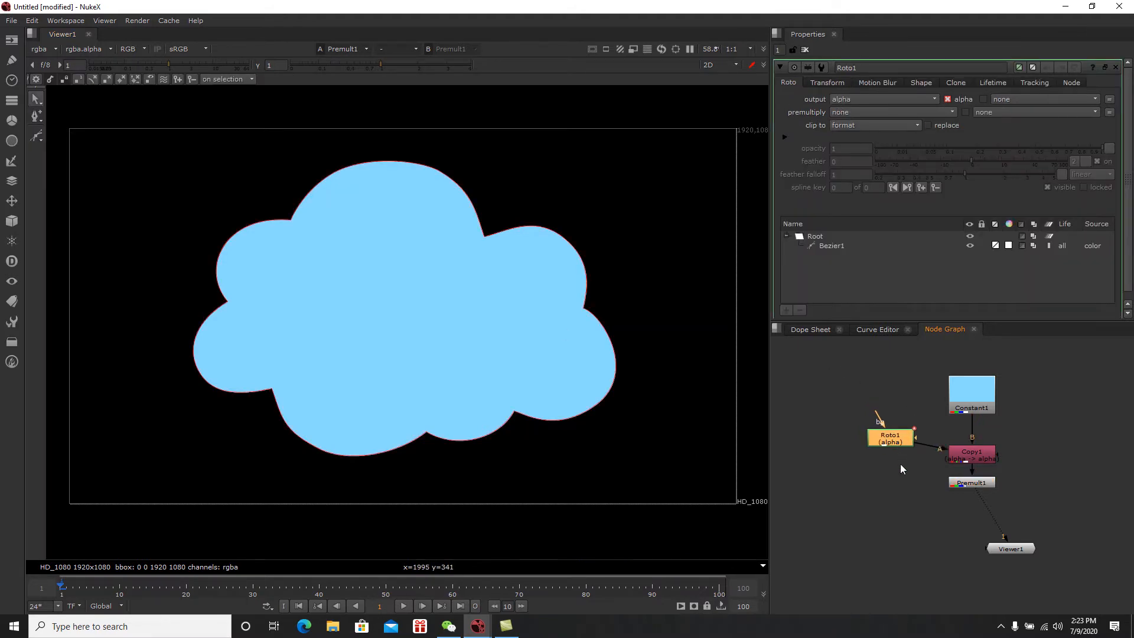
{"action": "left_click", "coordinate": [901, 463]}
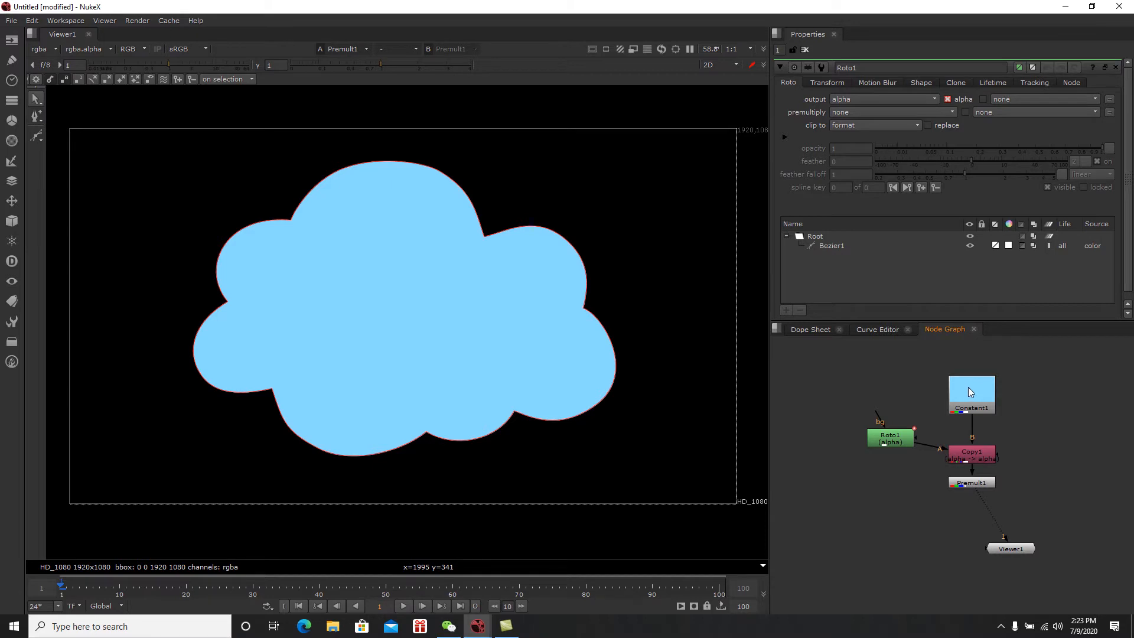
{"action": "left_click_drag", "start_coordinate": [1003, 439], "coordinate": [947, 500]}
{"action": "mouse_move", "coordinate": [976, 464]}
{"action": "left_mouse_down"}
{"action": "mouse_move", "coordinate": [981, 453]}
{"action": "mouse_move", "coordinate": [973, 484]}
{"action": "left_mouse_up"}
{"action": "left_click", "coordinate": [936, 495]}
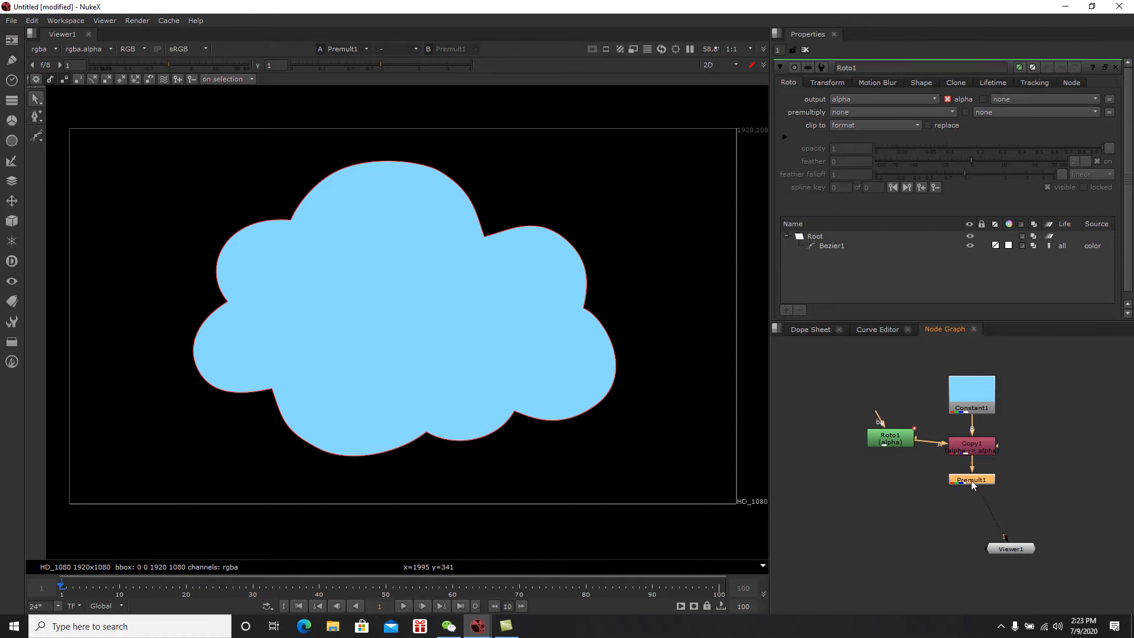
Step: Reconnect the Viewer to Premult1 and close all open node properties
{"action": "key", "text": "1"}
{"action": "left_click", "coordinate": [963, 483]}
{"action": "left_click", "coordinate": [973, 479]}
{"action": "key", "text": "1"}
{"action": "left_click_drag", "start_coordinate": [1004, 538], "coordinate": [972, 487]}
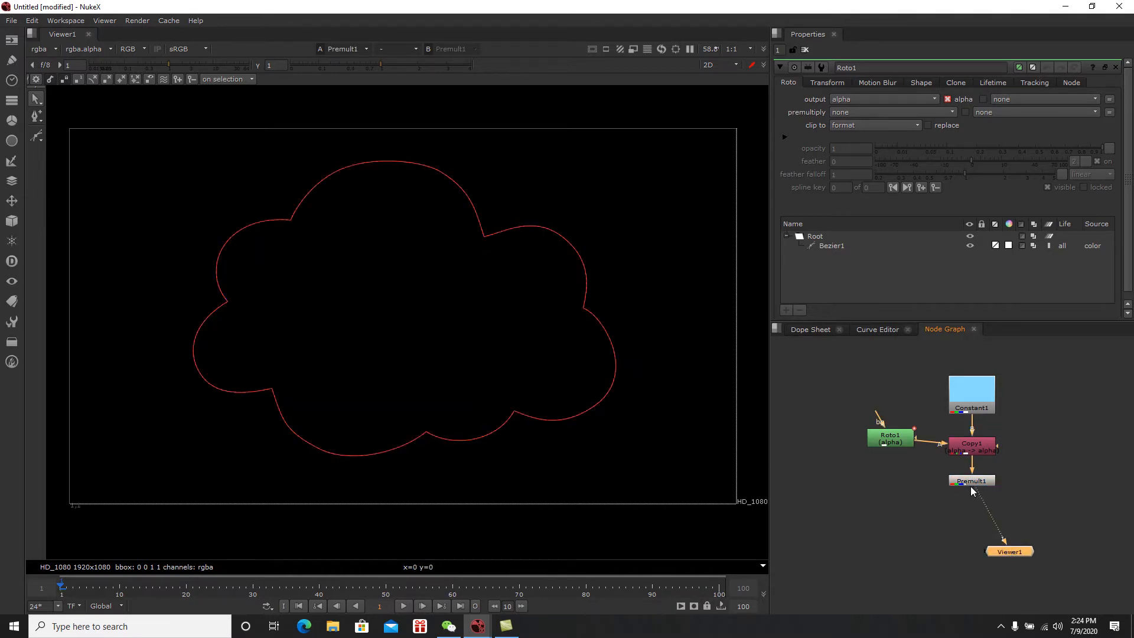
{"action": "left_click", "coordinate": [805, 49]}
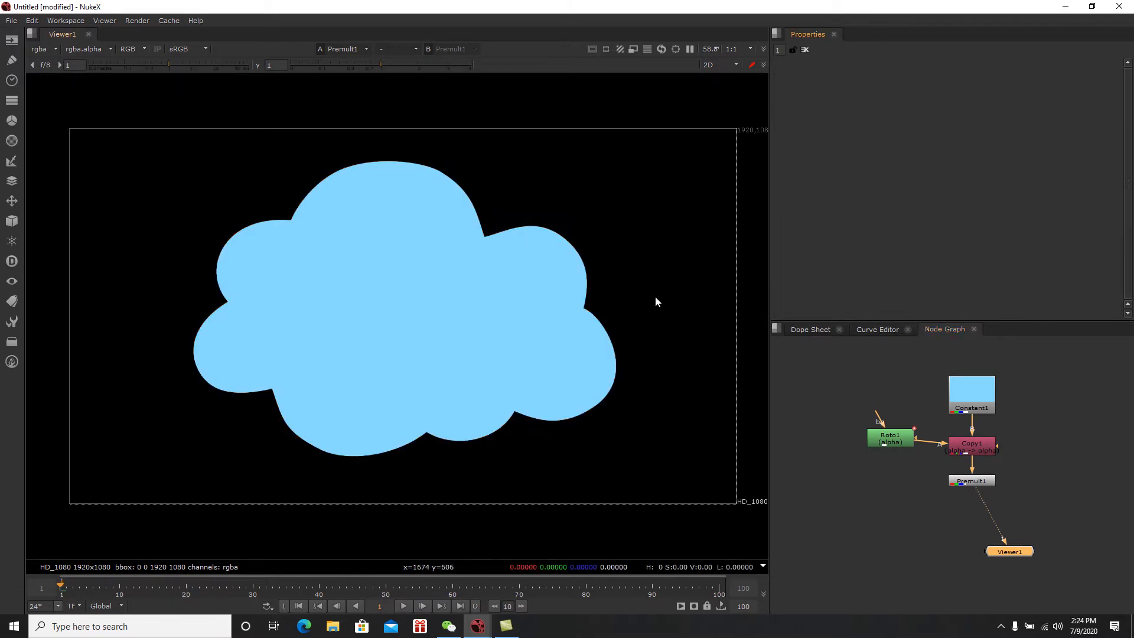
Step: Inspect the premultiplied cloud's alpha channel in the Viewer and return to the RGB display
{"action": "mouse_move", "coordinate": [417, 281]}
{"action": "middle_mouse_down"}
{"action": "mouse_move", "coordinate": [431, 261]}
{"action": "mouse_move", "coordinate": [413, 272]}
{"action": "middle_mouse_up"}
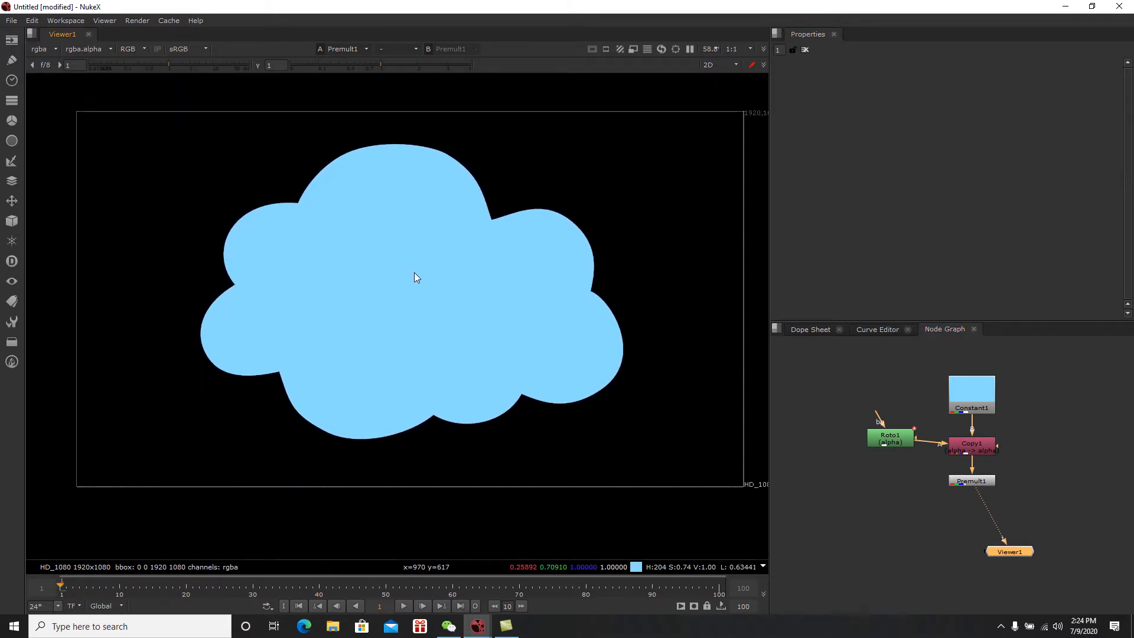
{"action": "key", "text": "a"}
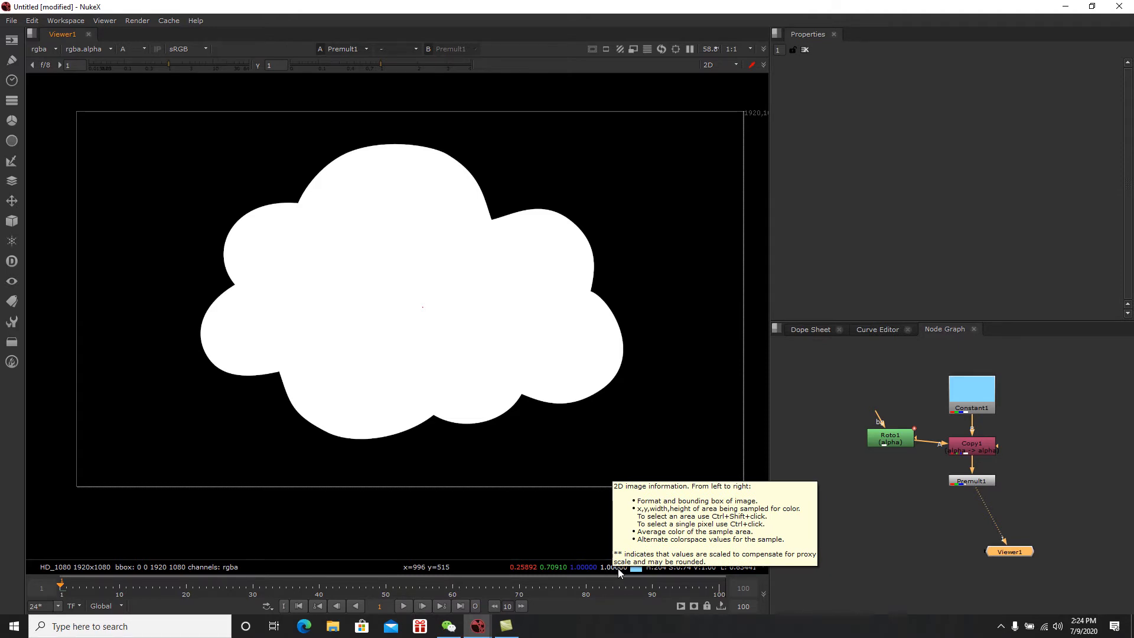
{"action": "mouse_move", "coordinate": [494, 258]}
{"action": "middle_mouse_down"}
{"action": "mouse_move", "coordinate": [498, 283]}
{"action": "mouse_move", "coordinate": [501, 254]}
{"action": "middle_mouse_up"}
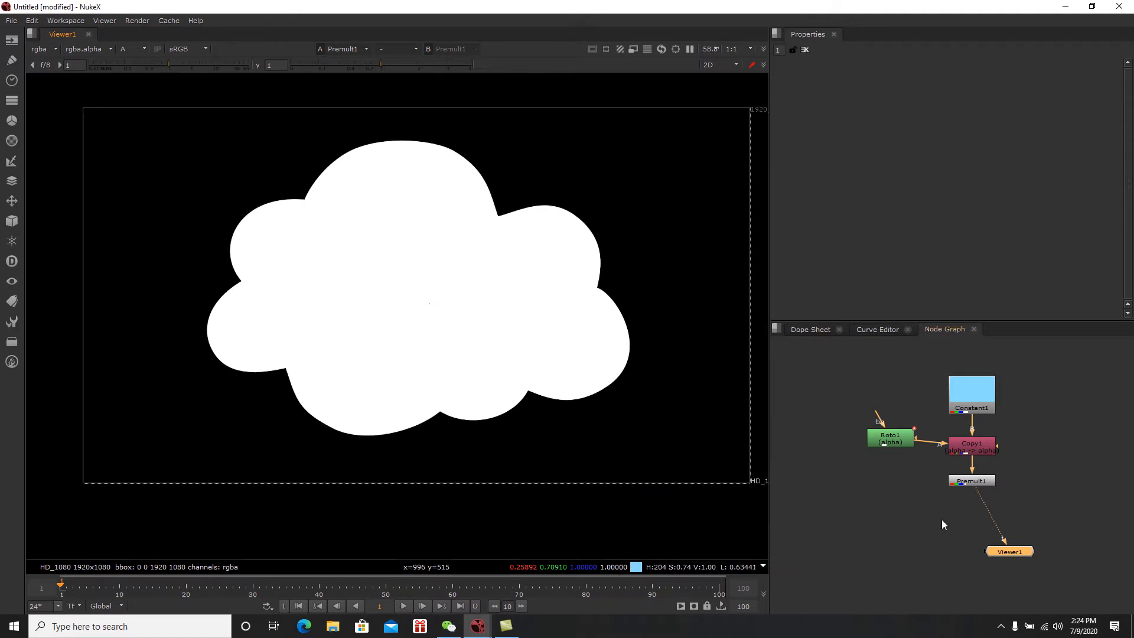
{"action": "left_click", "coordinate": [969, 483]}
{"action": "middle_click_drag", "start_coordinate": [475, 305], "coordinate": [406, 301]}
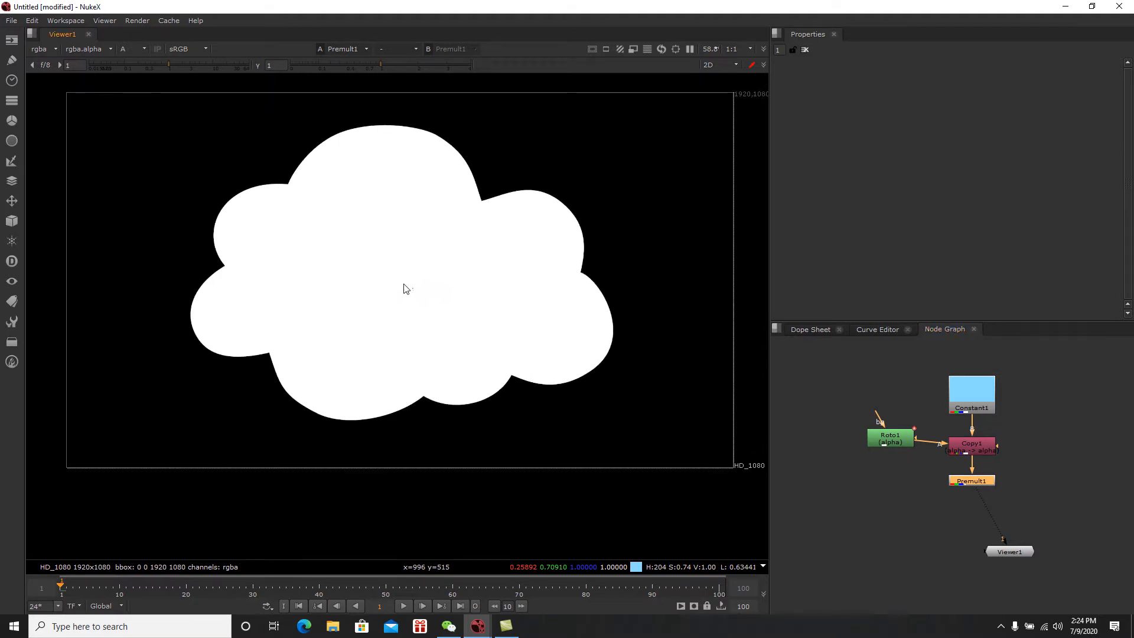
{"action": "key", "text": "a"}
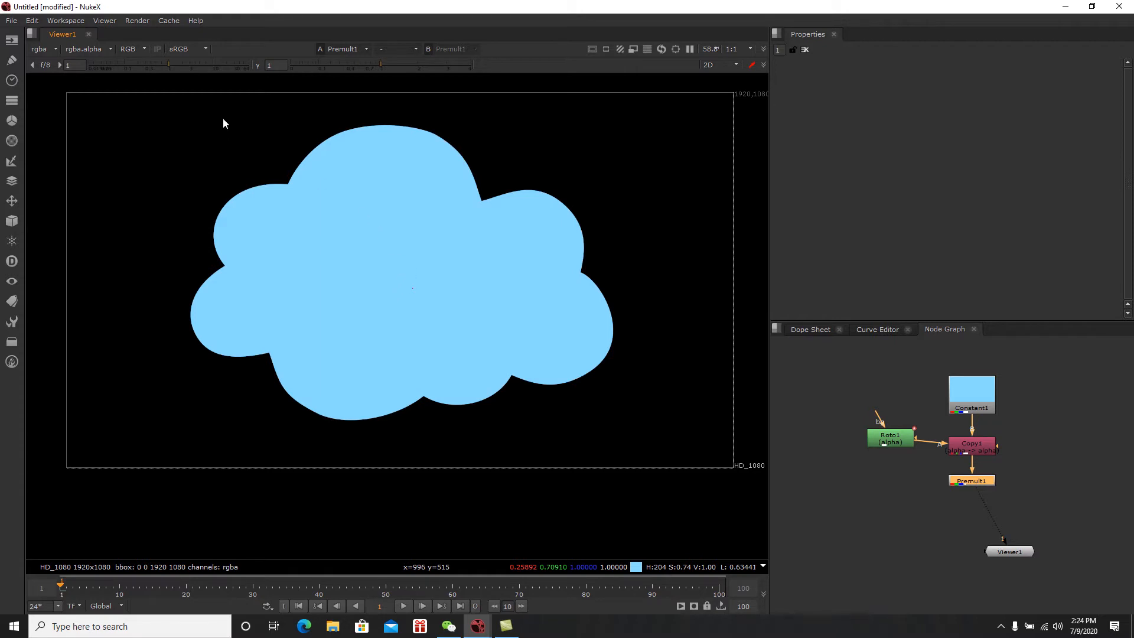
Step: Move Constant1 slightly up in the node graph and open its properties
{"action": "left_click", "coordinate": [976, 481]}
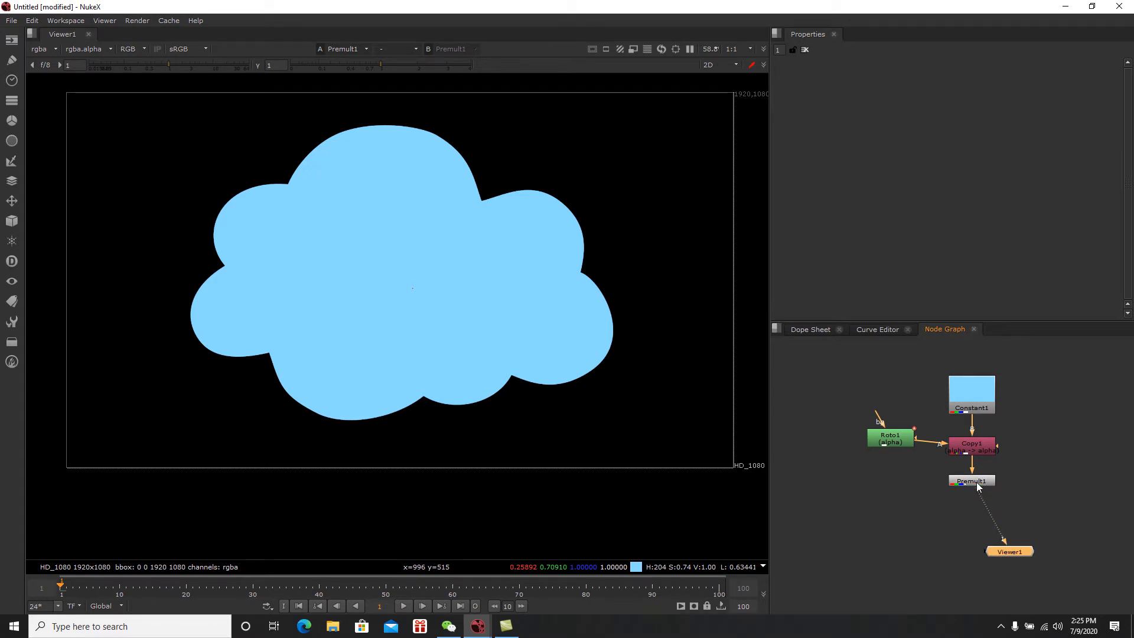
{"action": "left_click", "coordinate": [978, 482]}
{"action": "left_click_drag", "start_coordinate": [978, 406], "coordinate": [978, 397]}
{"action": "double_click", "coordinate": [976, 391]}
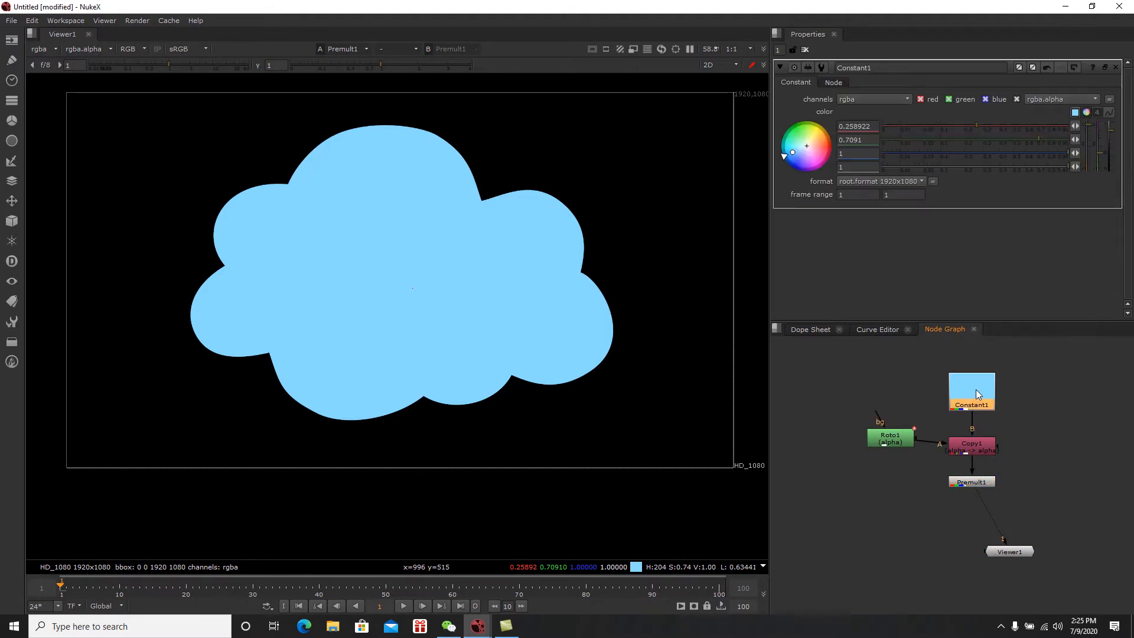
Step: Set Constant1's color to a very pale blue of about 0.785 red, 0.952 green and 1 blue
{"action": "left_click_drag", "start_coordinate": [792, 160], "coordinate": [890, 99]}
{"action": "left_click", "coordinate": [1025, 440]}
{"action": "left_click", "coordinate": [896, 438]}
{"action": "left_click", "coordinate": [1062, 472]}
Step: Duplicate Roto1 to its lower left, open the copy's properties and view it in the Viewer
{"action": "left_click", "coordinate": [937, 417]}
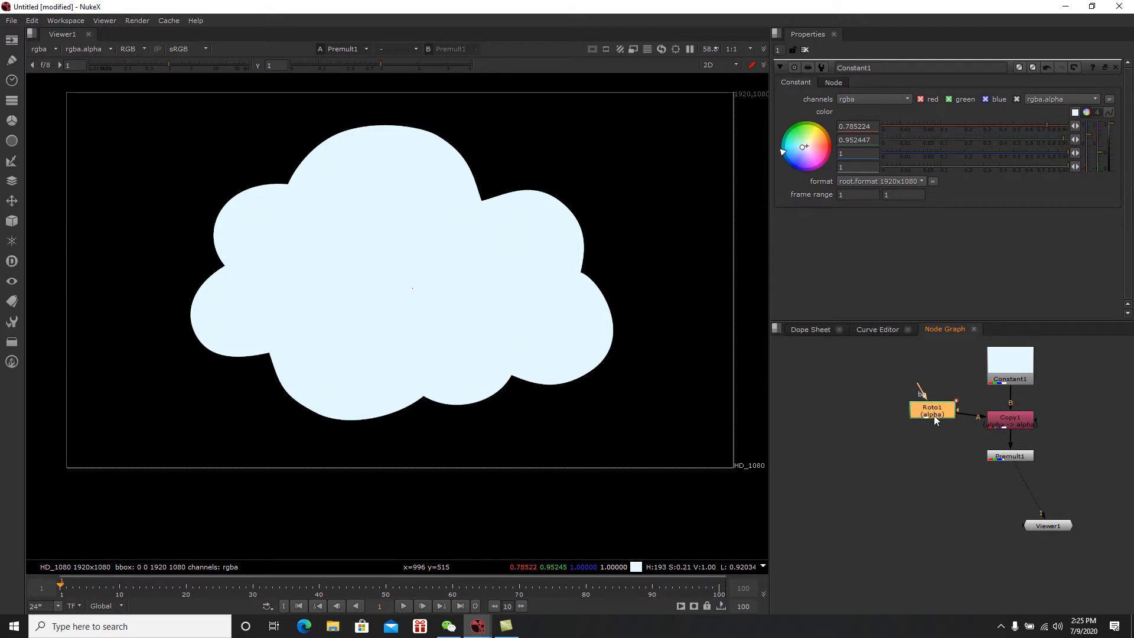
{"action": "left_click", "coordinate": [944, 437]}
{"action": "left_click", "coordinate": [827, 436]}
{"action": "double_click", "coordinate": [831, 438]}
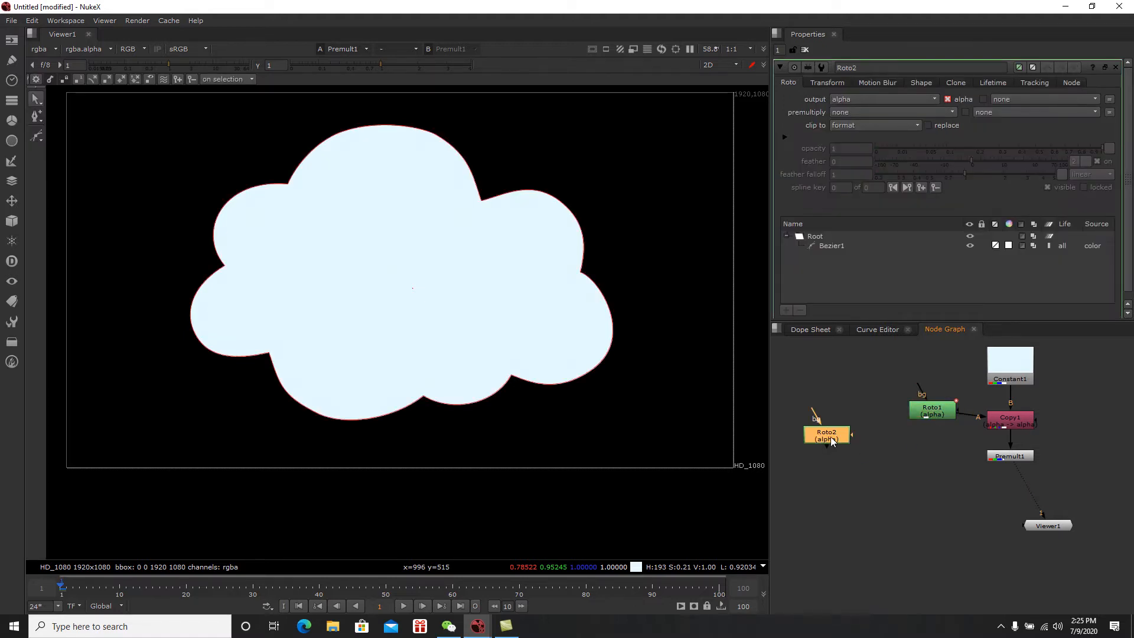
{"action": "key", "text": "1"}
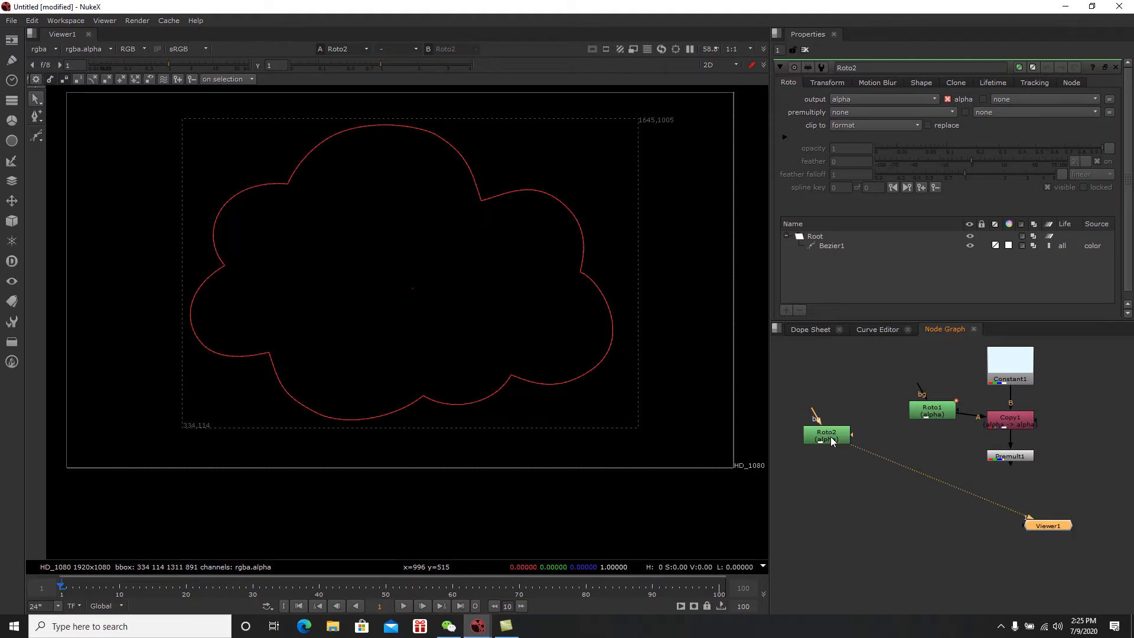
{"action": "left_click", "coordinate": [832, 442]}
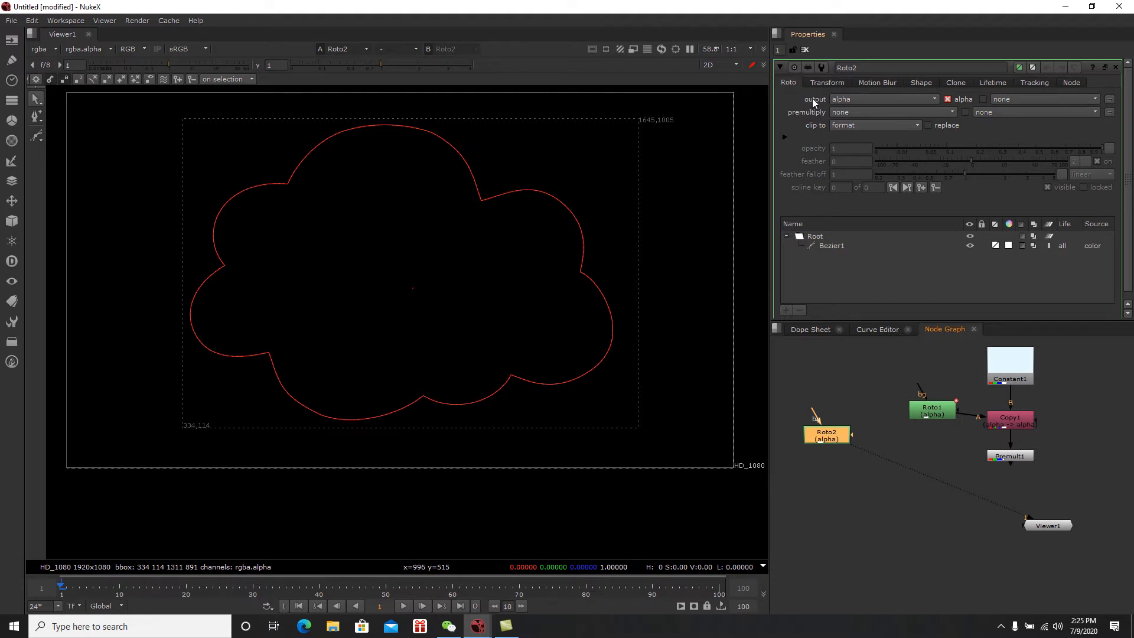
Step: Set Roto2's output channels to rgba and move the node slightly down
{"action": "left_click", "coordinate": [845, 101]}
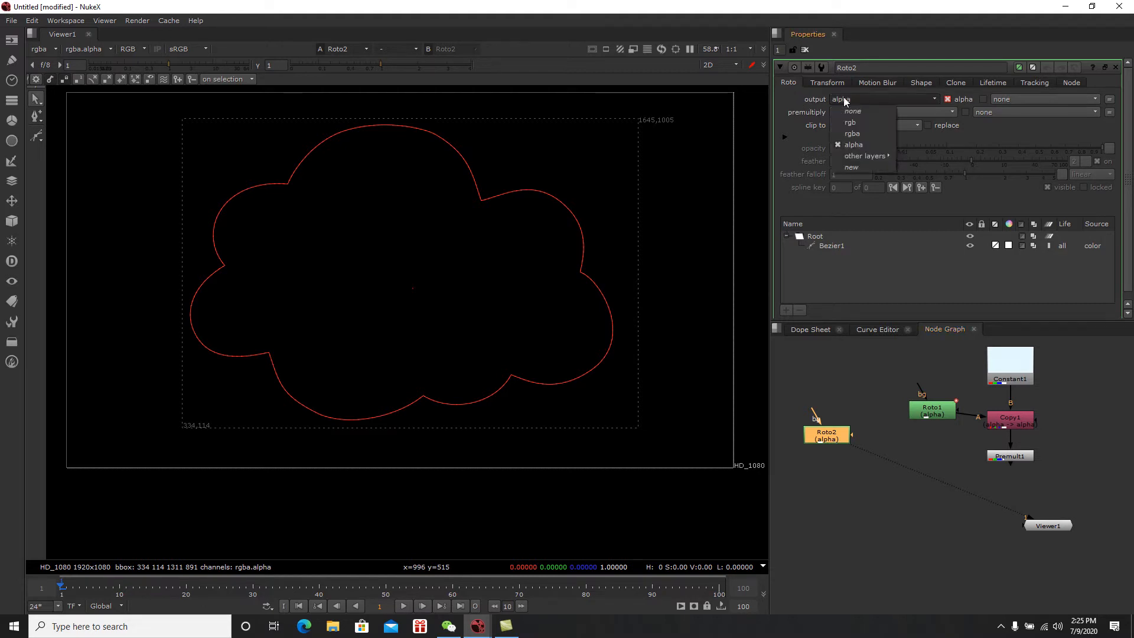
{"action": "left_click", "coordinate": [854, 134]}
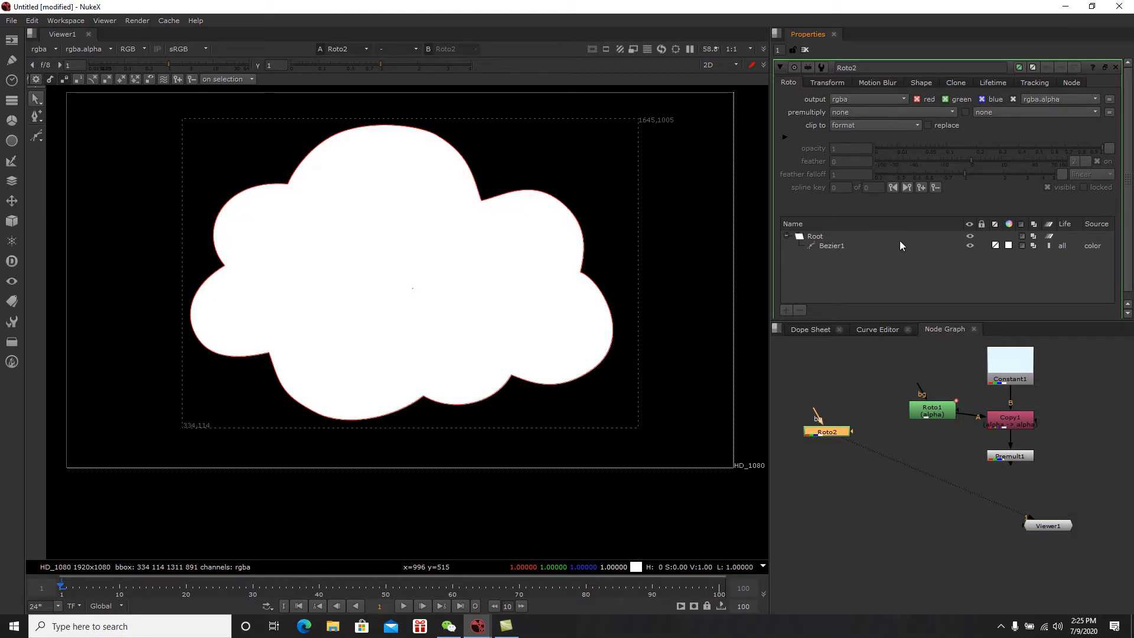
{"action": "mouse_move", "coordinate": [832, 434]}
{"action": "left_mouse_down"}
{"action": "mouse_move", "coordinate": [845, 451]}
{"action": "mouse_move", "coordinate": [826, 408]}
{"action": "mouse_move", "coordinate": [829, 450]}
{"action": "left_mouse_up"}
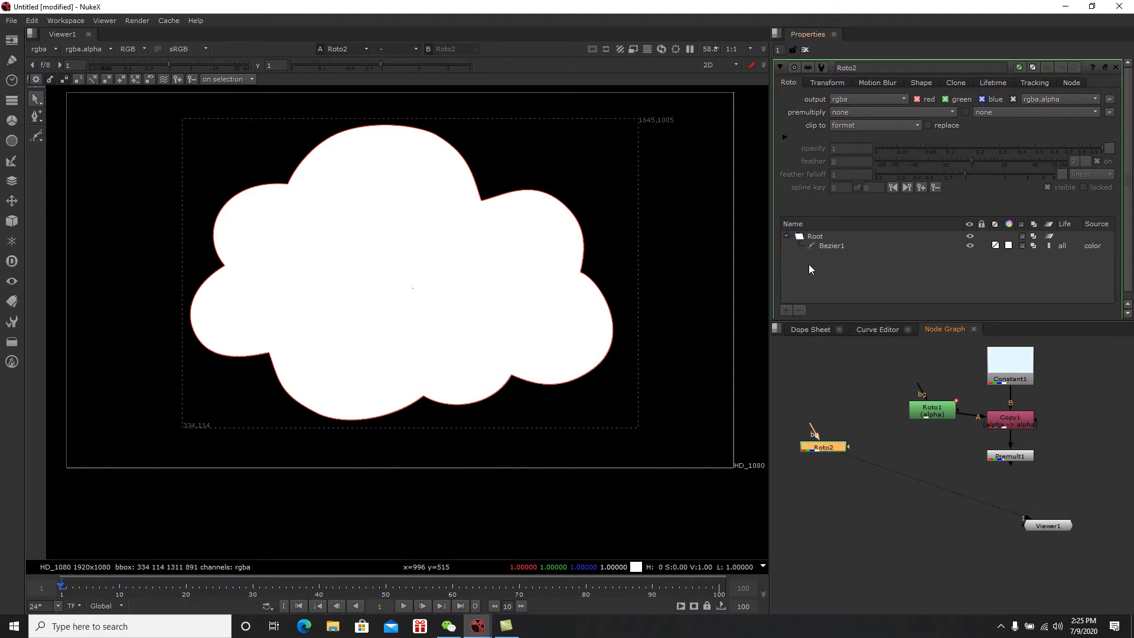
Step: Change the color of Roto2's Bezier1 shape to a light cyan with a saturation of about 0.6
{"action": "left_click", "coordinate": [833, 247]}
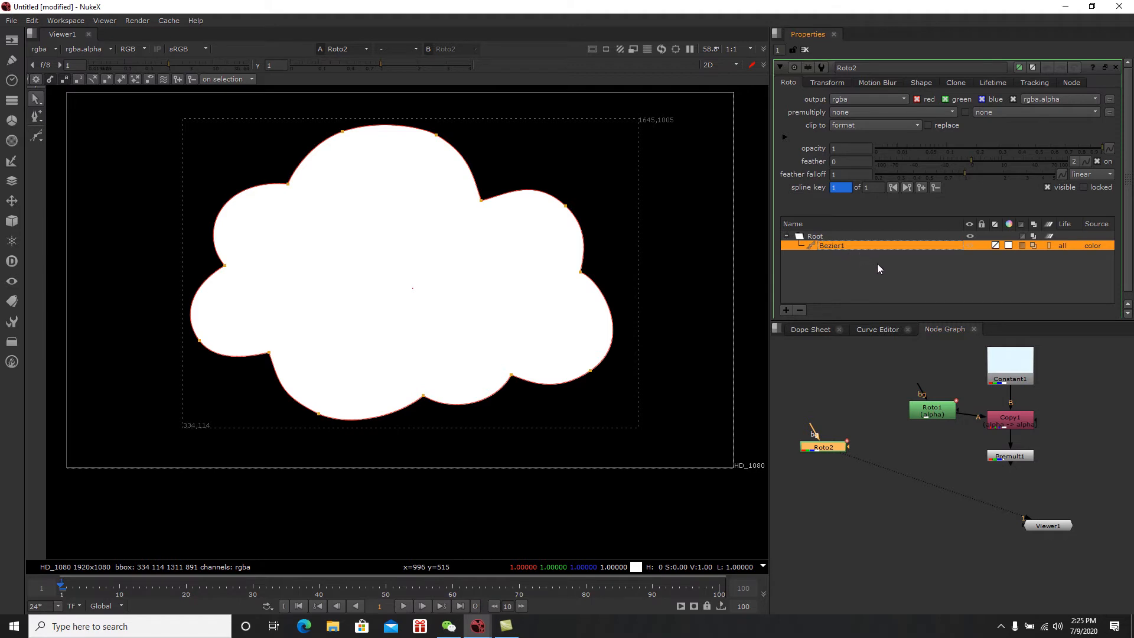
{"action": "left_click", "coordinate": [1009, 246]}
{"action": "left_click_drag", "start_coordinate": [841, 318], "coordinate": [856, 279]}
{"action": "left_click_drag", "start_coordinate": [869, 466], "coordinate": [826, 520]}
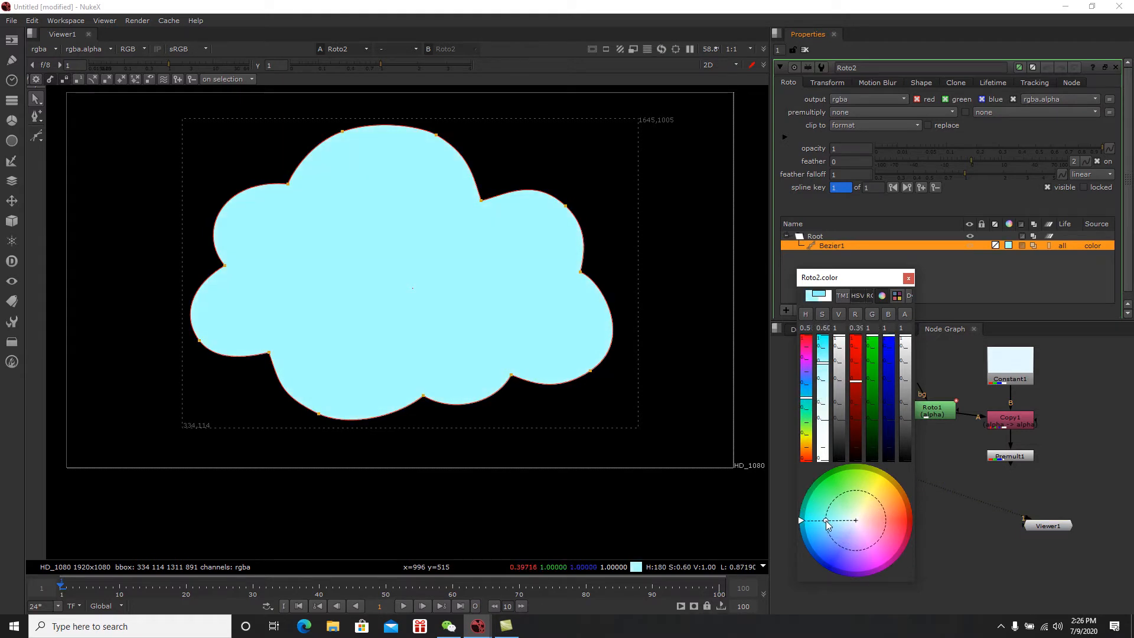
{"action": "left_click", "coordinate": [909, 278]}
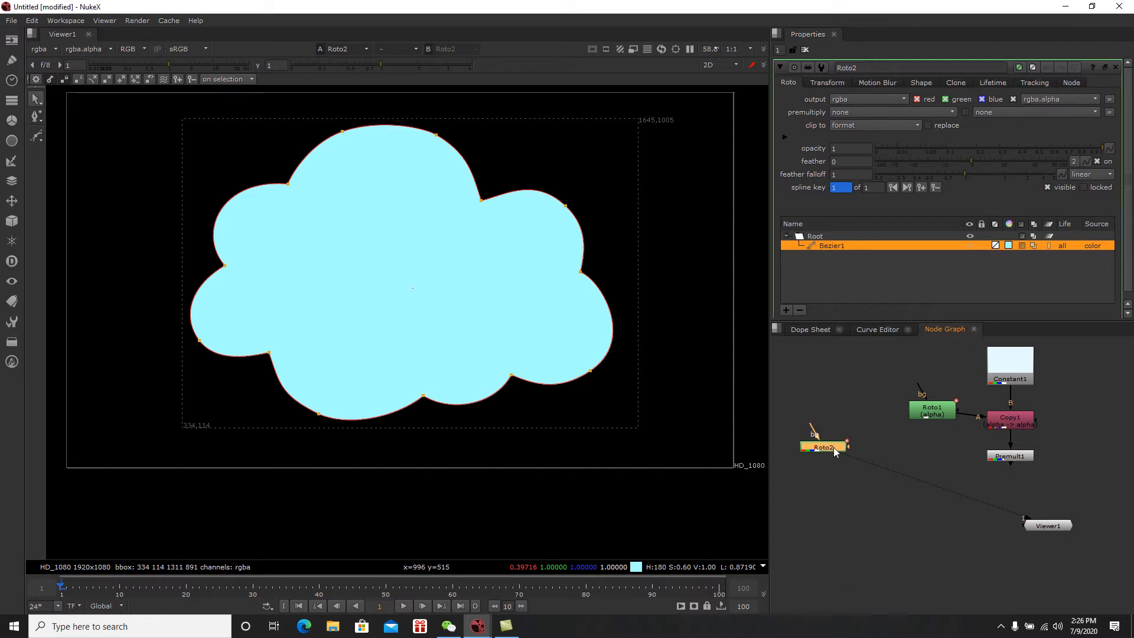
Step: Connect Premult1 to the Viewer's second input and compare it with Roto2 on the first input
{"action": "left_click", "coordinate": [999, 457]}
{"action": "key", "text": "2"}
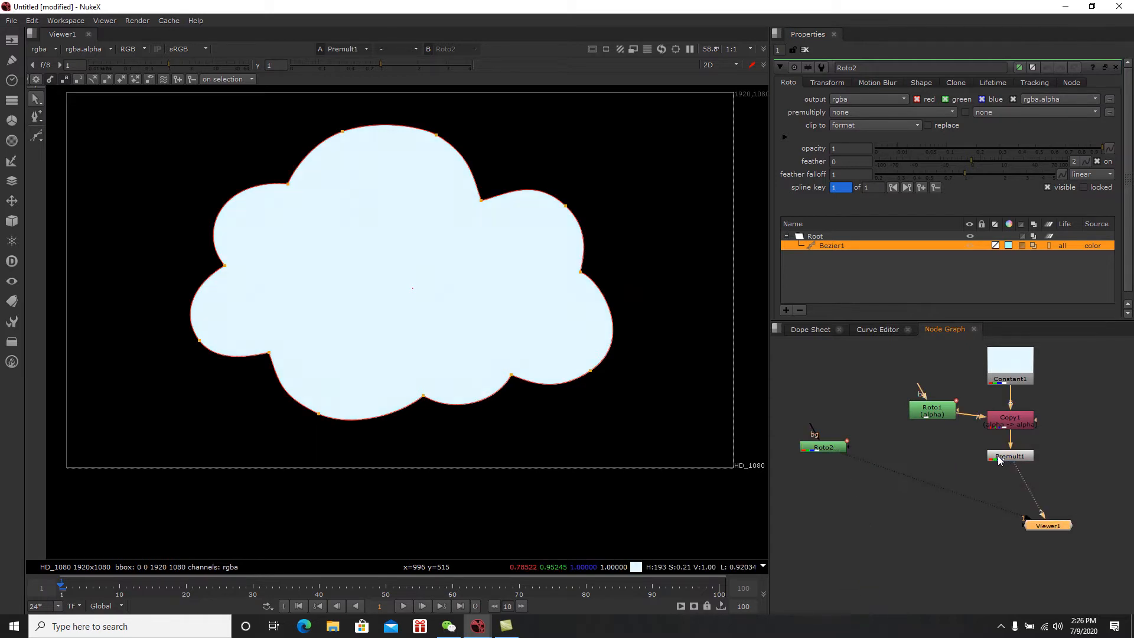
{"action": "left_click", "coordinate": [961, 462]}
{"action": "key", "text": "1"}
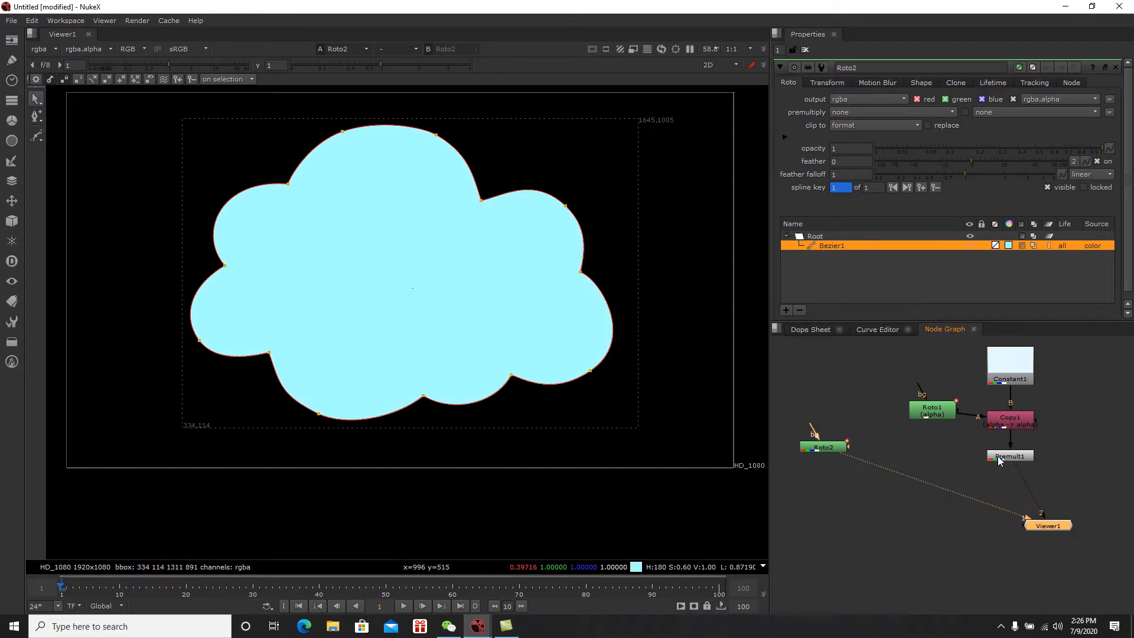
{"action": "key", "text": "2"}
{"action": "key", "text": "1"}
Step: Return the color of Roto2's Bezier1 shape to white by lowering its saturation to 0
{"action": "left_click", "coordinate": [825, 448]}
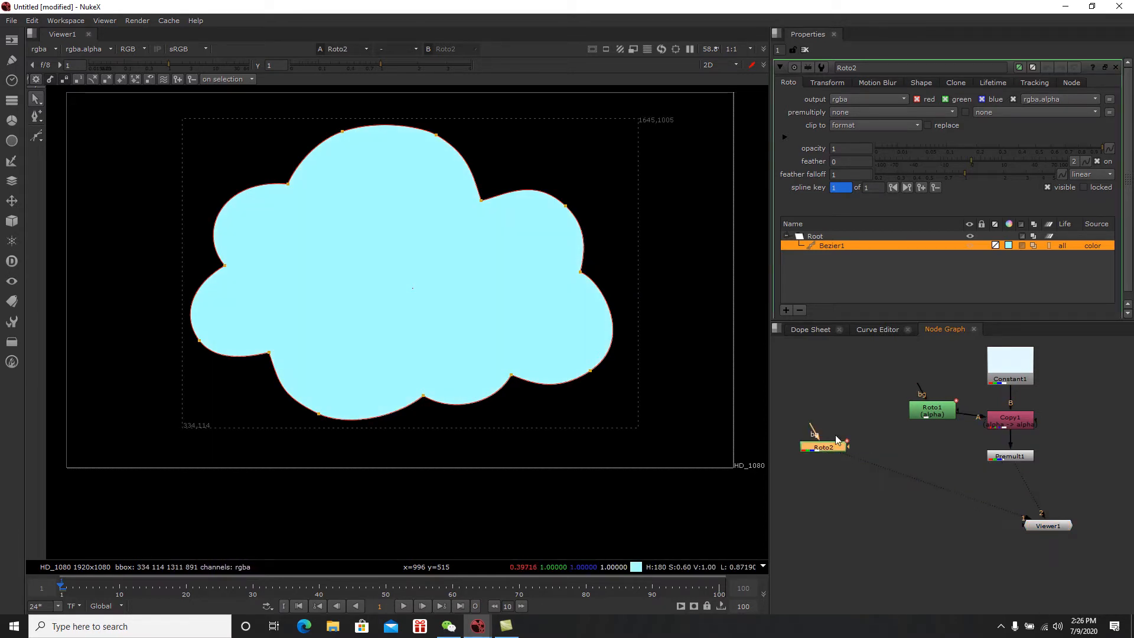
{"action": "left_click", "coordinate": [1007, 245]}
{"action": "left_click_drag", "start_coordinate": [823, 403], "coordinate": [823, 461]}
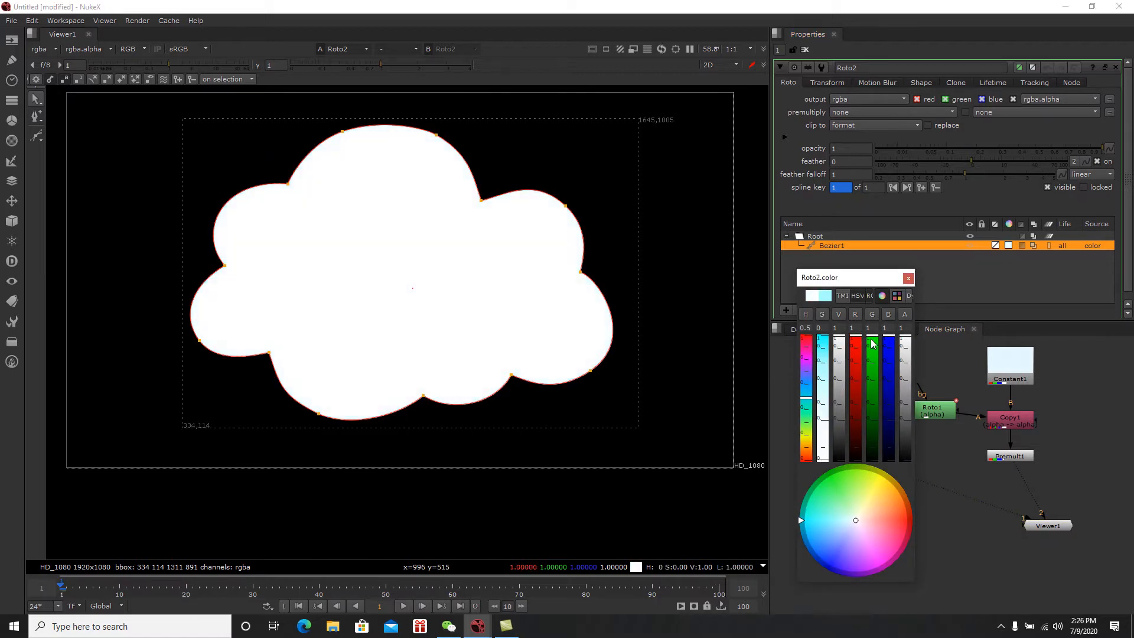
{"action": "left_click", "coordinate": [908, 278]}
Step: Close all open node properties, view Premult1 and connect the Viewer's first input back to Roto2
{"action": "left_click_drag", "start_coordinate": [1026, 519], "coordinate": [878, 471]}
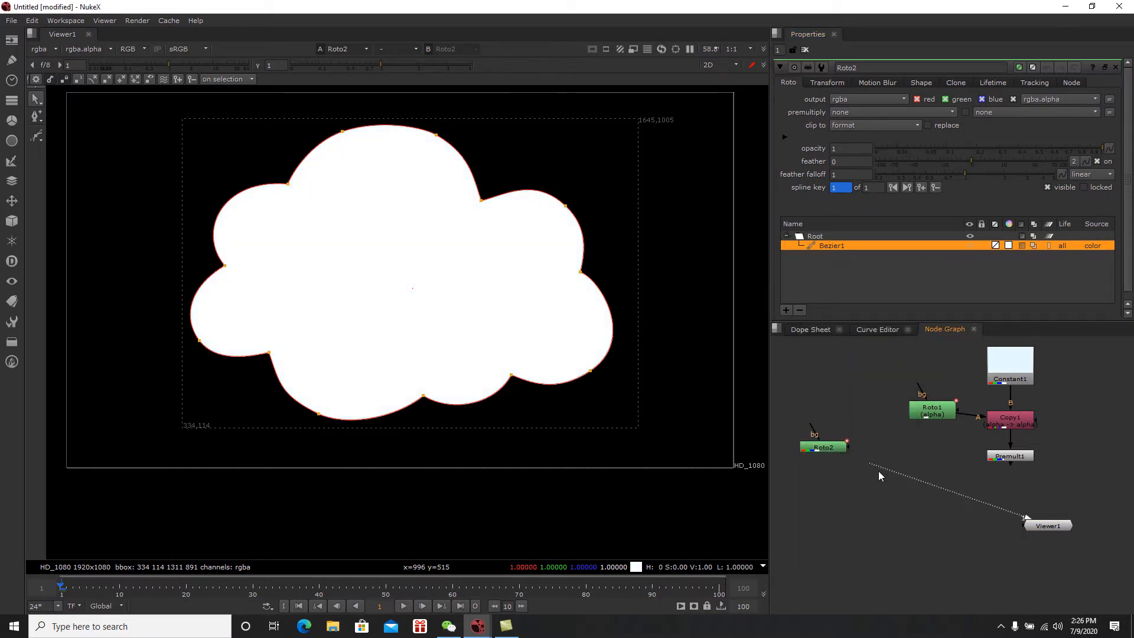
{"action": "left_click", "coordinate": [804, 49]}
{"action": "left_click", "coordinate": [998, 458]}
{"action": "key", "text": "1"}
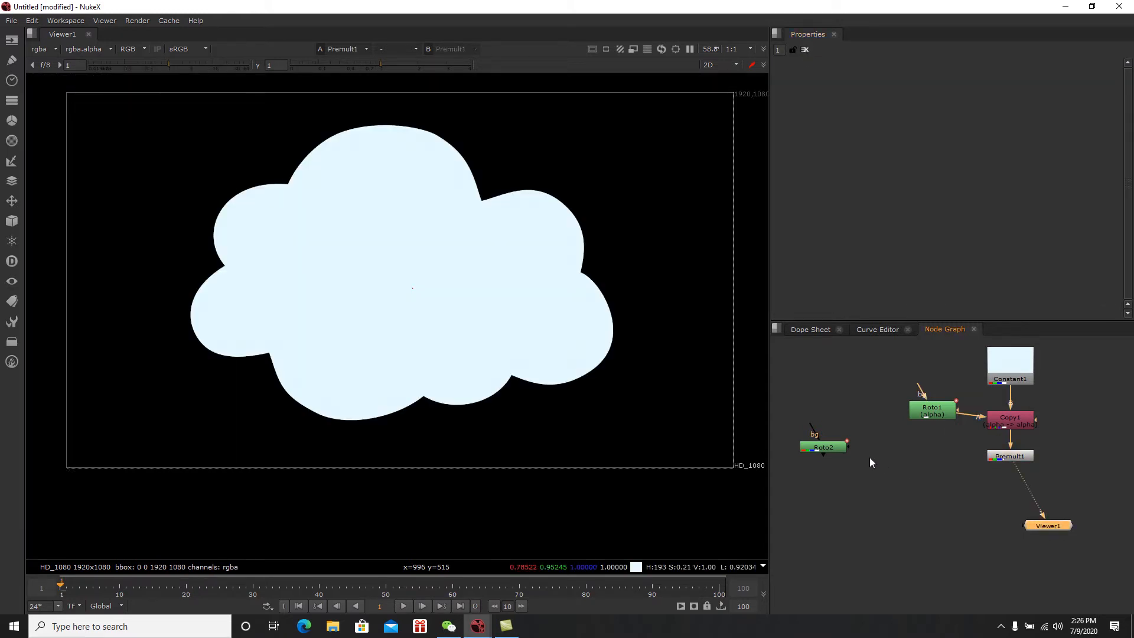
{"action": "left_click", "coordinate": [832, 448]}
{"action": "key", "text": "1"}
{"action": "left_click", "coordinate": [852, 482]}
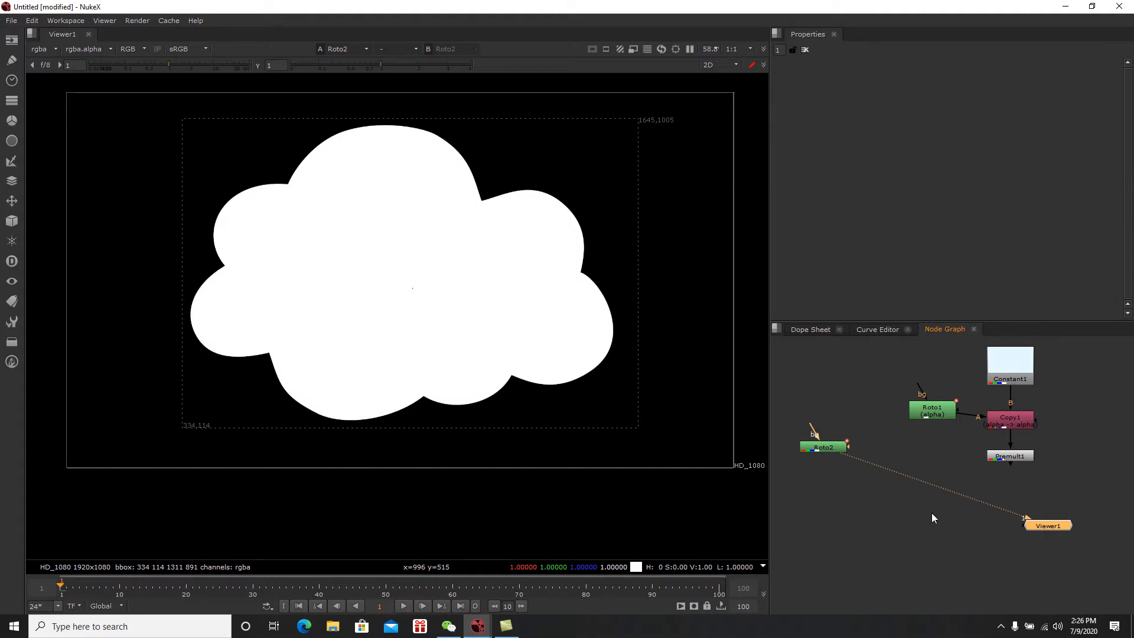
Step: Connect Premult1 to the Viewer's second input and move Viewer1 down between the two branches
{"action": "left_click", "coordinate": [1005, 458]}
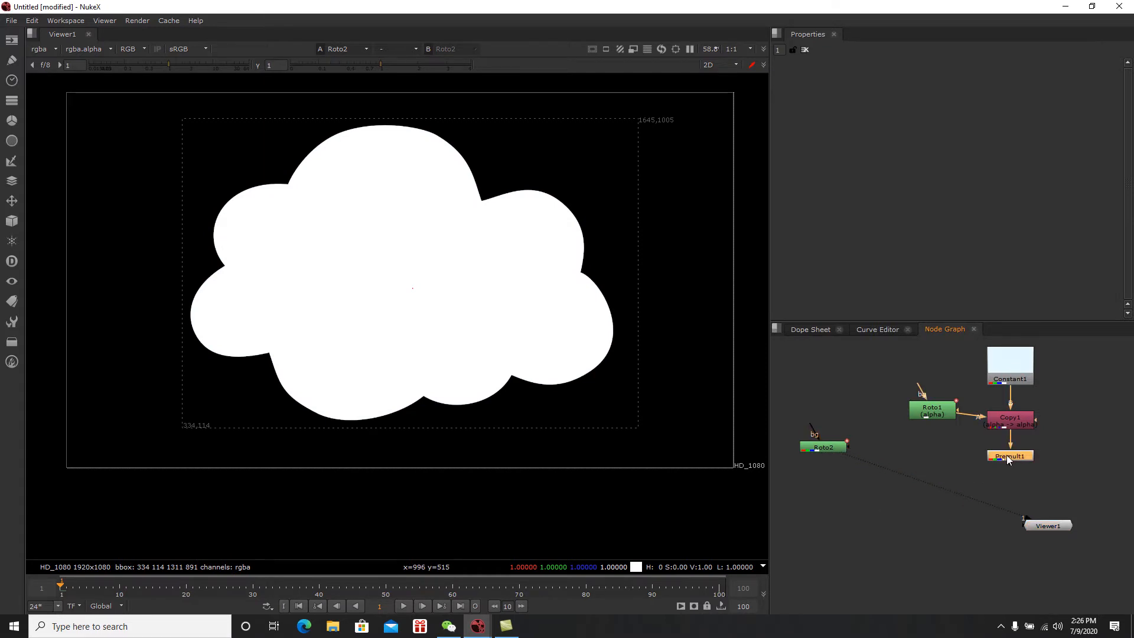
{"action": "left_click_drag", "start_coordinate": [1008, 458], "coordinate": [1008, 454]}
{"action": "key", "text": "1"}
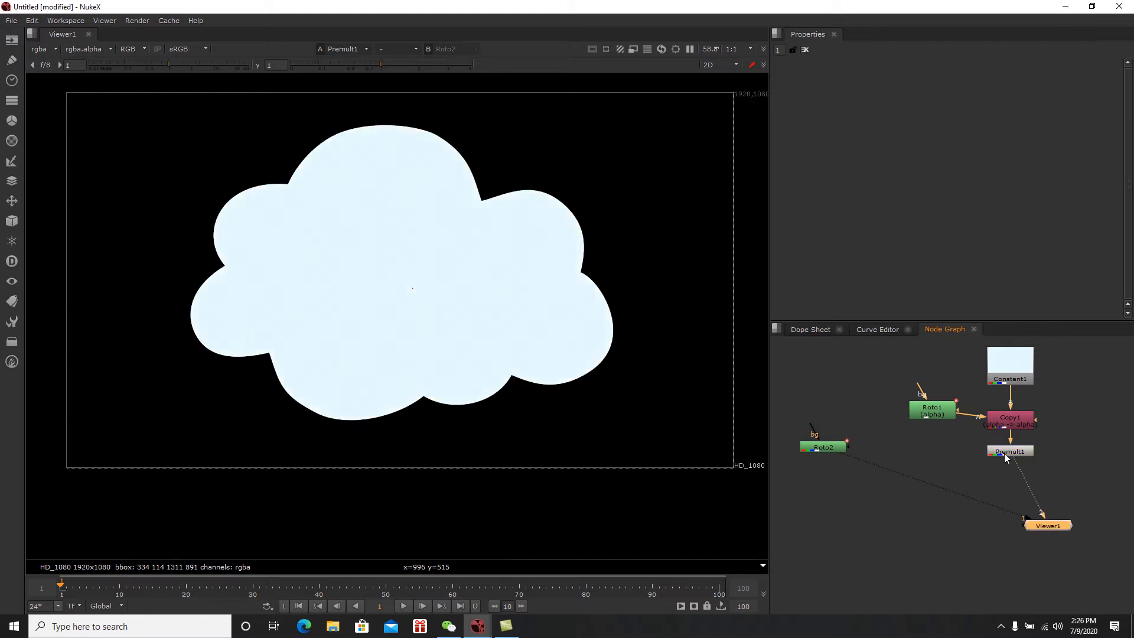
{"action": "left_click_drag", "start_coordinate": [1038, 525], "coordinate": [974, 564]}
{"action": "left_click", "coordinate": [940, 493]}
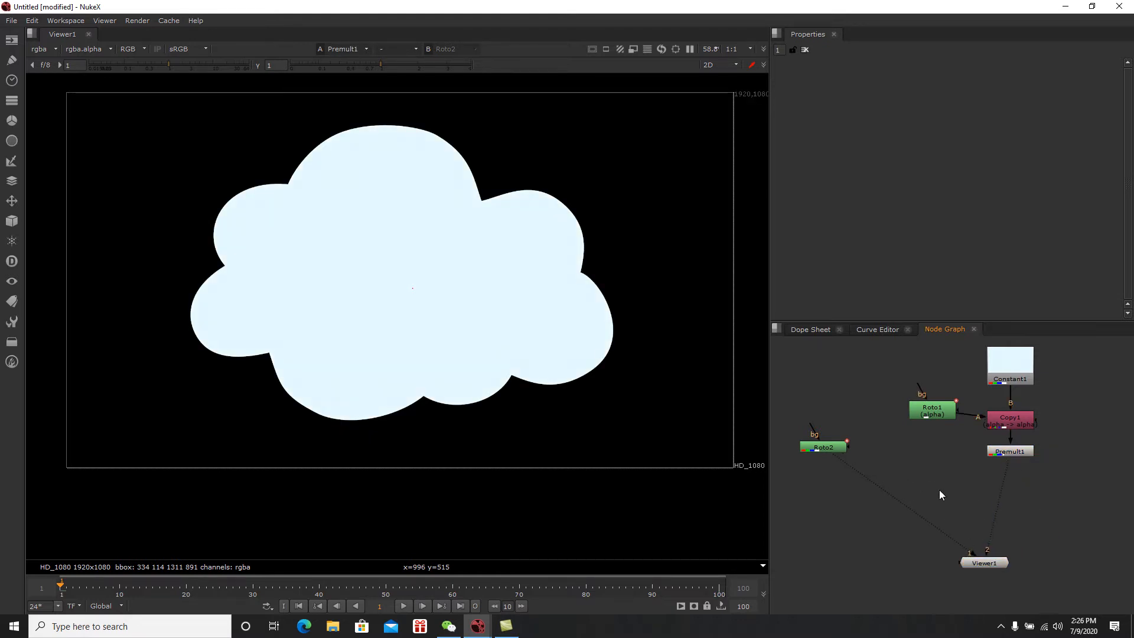
Step: Compare the Roto2 and Premult1 results by alternating between the Viewer's first and second inputs
{"action": "key", "text": "1"}
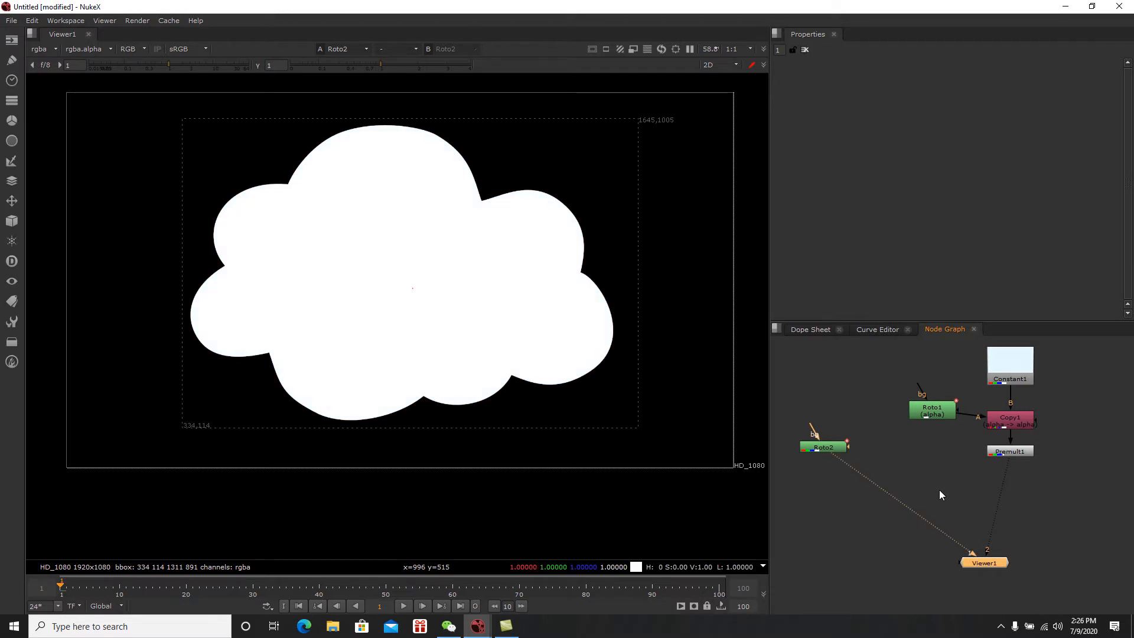
{"action": "key", "text": "2"}
{"action": "key", "text": "1"}
{"action": "key", "text": "2"}
{"action": "key", "text": "1"}
{"action": "key", "text": "2"}
{"action": "key", "text": "1"}
{"action": "key", "text": "2"}
{"action": "key", "text": "1"}
{"action": "key", "text": "2"}
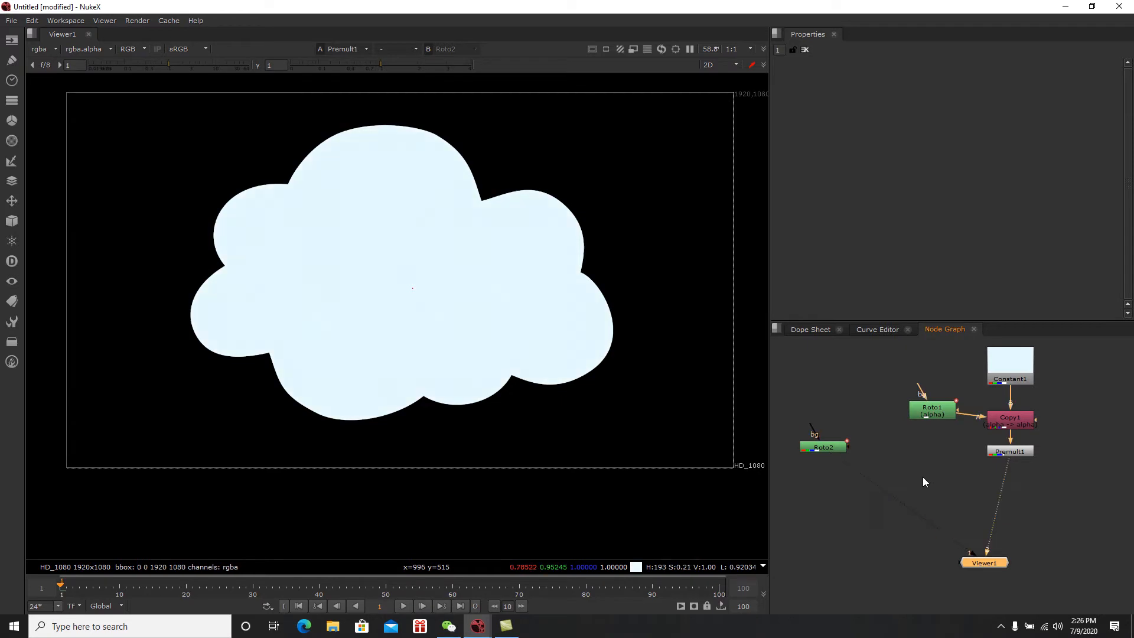
{"action": "key", "text": "1"}
{"action": "key", "text": "2"}
{"action": "key", "text": "1"}
{"action": "key", "text": "2"}
Step: Shift Roto2 slightly down and to the right in the node graph
{"action": "middle_click_drag", "start_coordinate": [854, 455], "coordinate": [863, 486]}
{"action": "mouse_move", "coordinate": [840, 482]}
{"action": "left_mouse_down"}
{"action": "mouse_move", "coordinate": [898, 489]}
{"action": "mouse_move", "coordinate": [848, 488]}
{"action": "left_mouse_up"}
{"action": "left_click", "coordinate": [1000, 483]}
{"action": "left_click", "coordinate": [851, 489]}
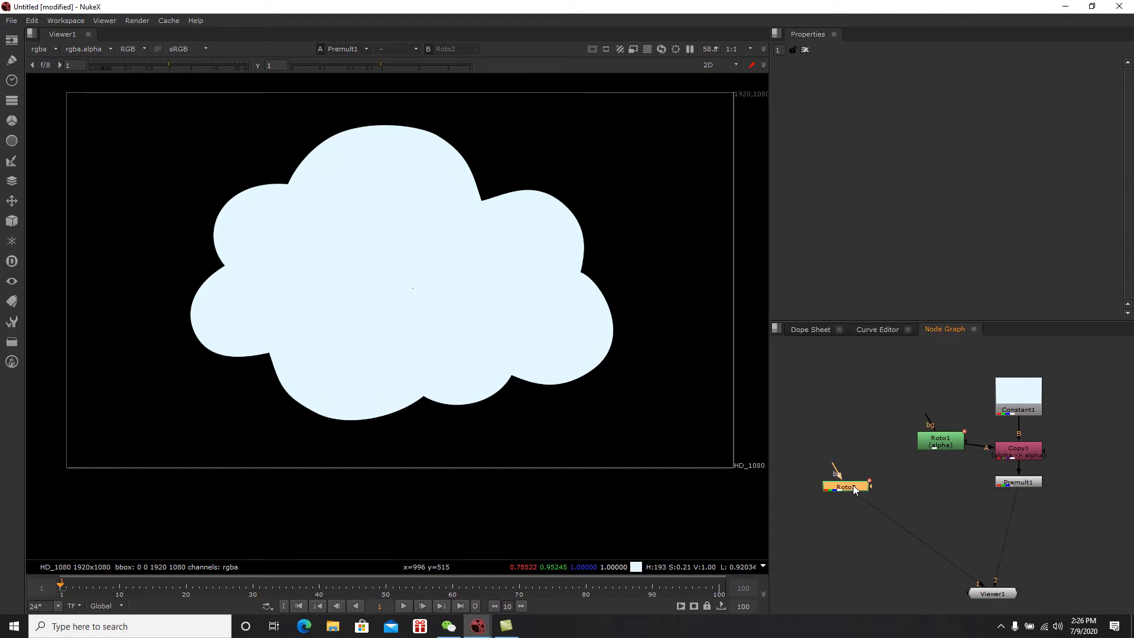
{"action": "middle_click_drag", "start_coordinate": [929, 482], "coordinate": [955, 464]}
{"action": "left_click", "coordinate": [919, 498]}
Step: Move Viewer1 below Premult1 and disconnect both of its inputs
{"action": "left_click_drag", "start_coordinate": [1002, 566], "coordinate": [1023, 573]}
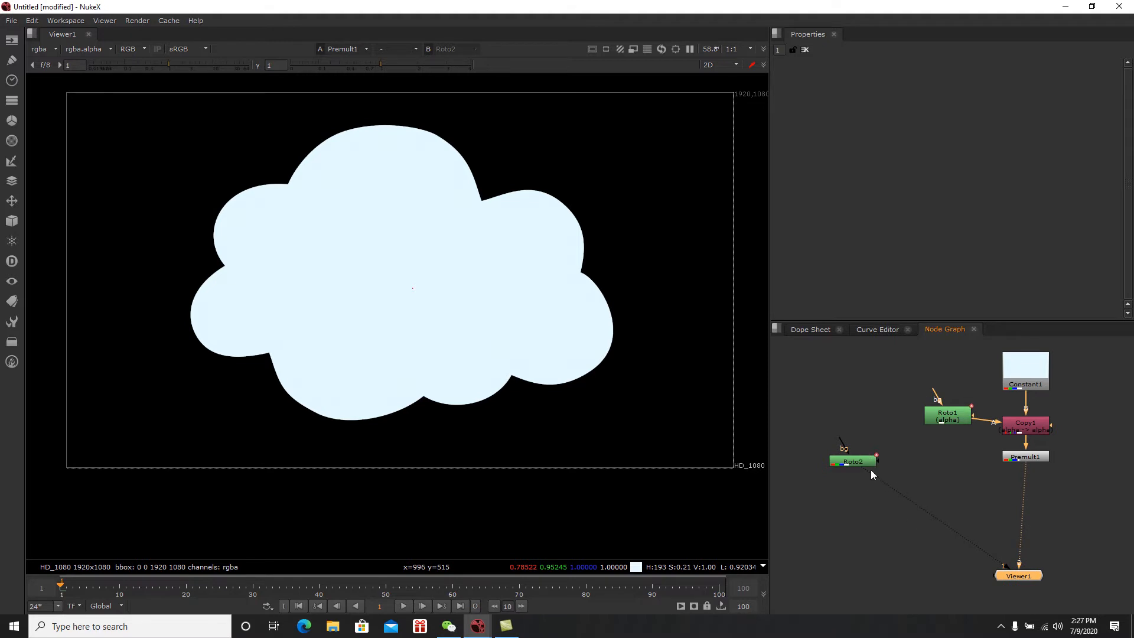
{"action": "left_click_drag", "start_coordinate": [874, 477], "coordinate": [1008, 525]}
{"action": "scroll", "coordinate": [1008, 525], "scroll_direction": "down", "scroll_amount": 2}
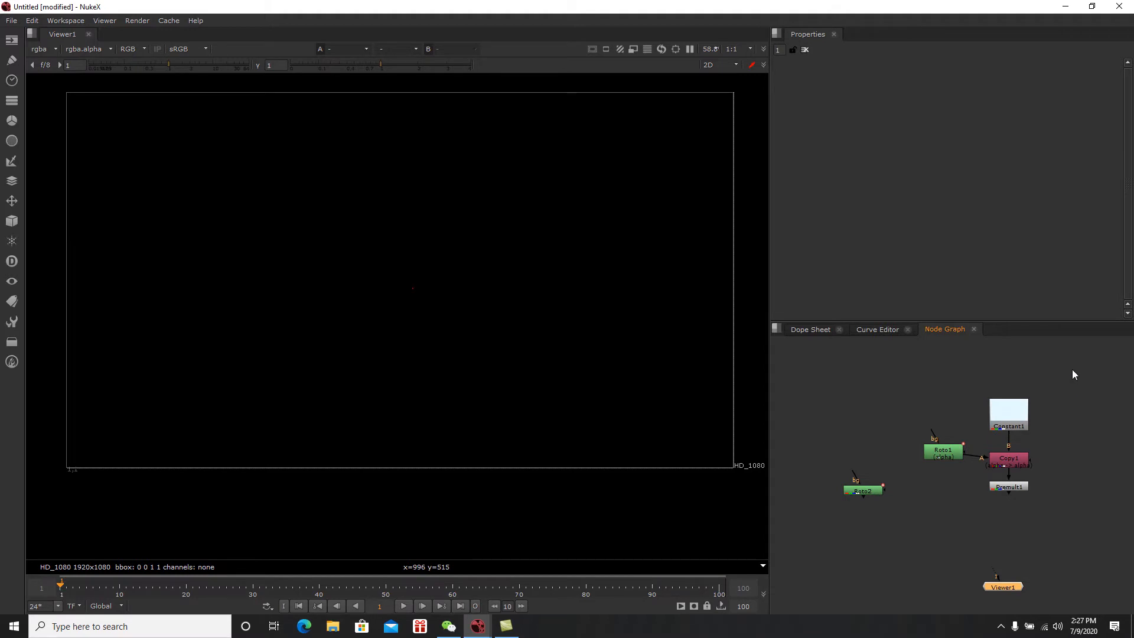
Step: Add a Backdrop behind Constant1, Copy1, Premult1, Roto1 and Roto2 and enlarge it down and to the right
{"action": "left_click_drag", "start_coordinate": [1082, 352], "coordinate": [827, 549]}
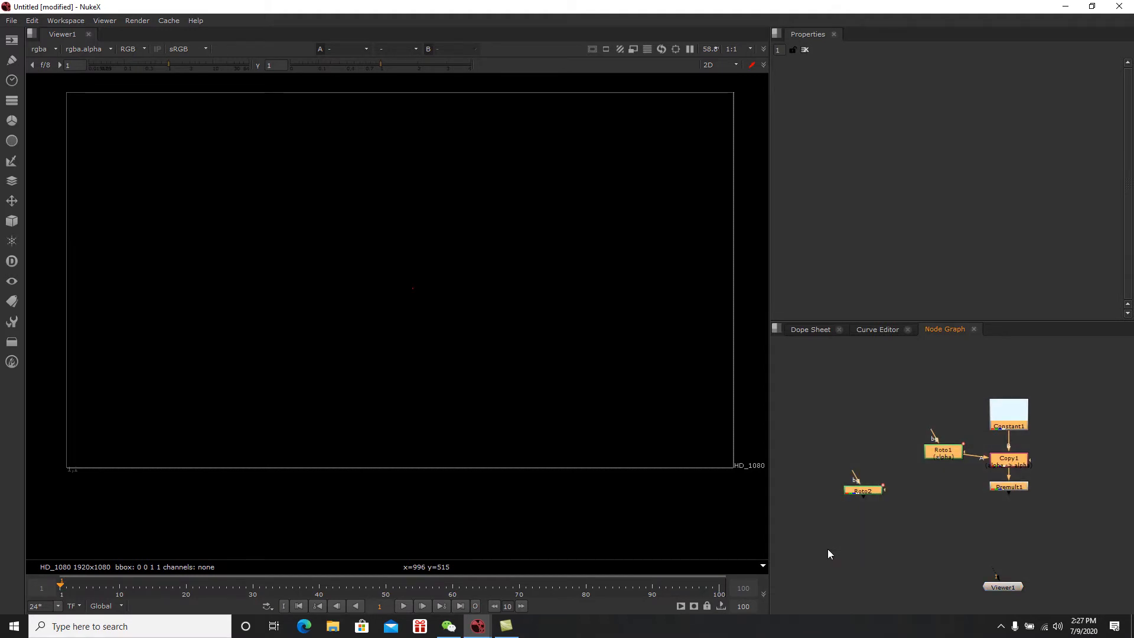
{"action": "key", "text": "Tab"}
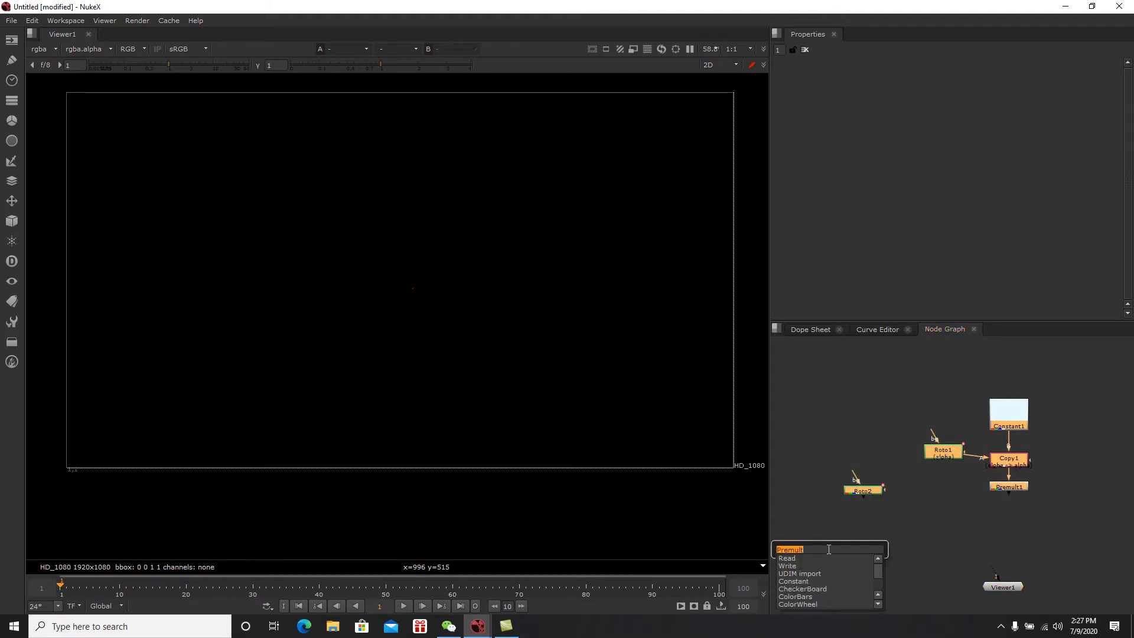
{"action": "type", "text": "back"}
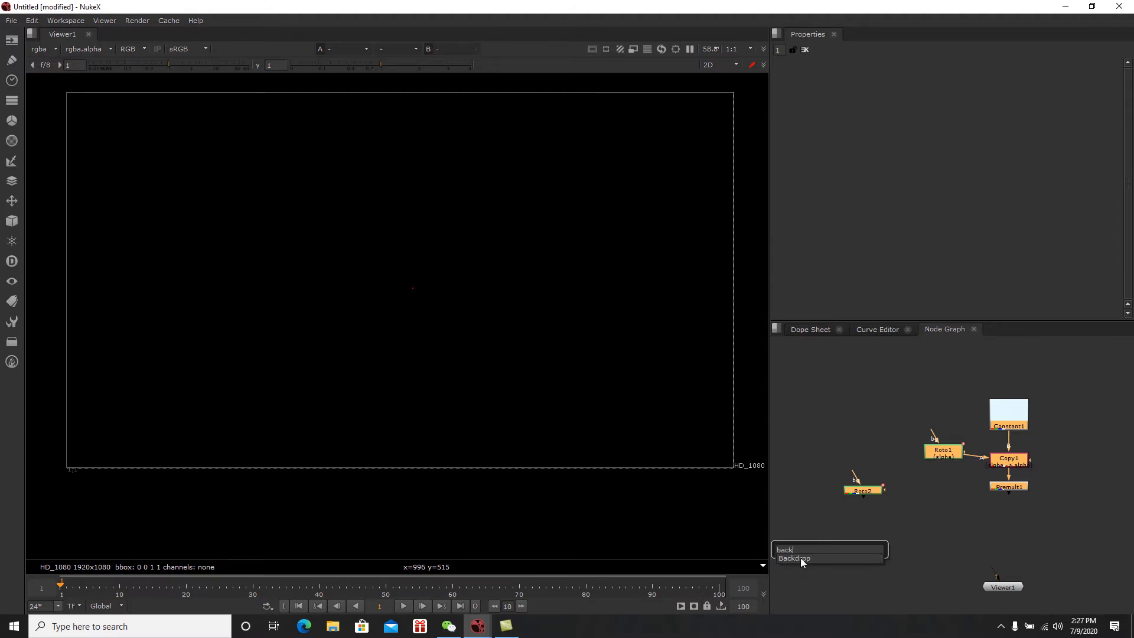
{"action": "left_click", "coordinate": [801, 559]}
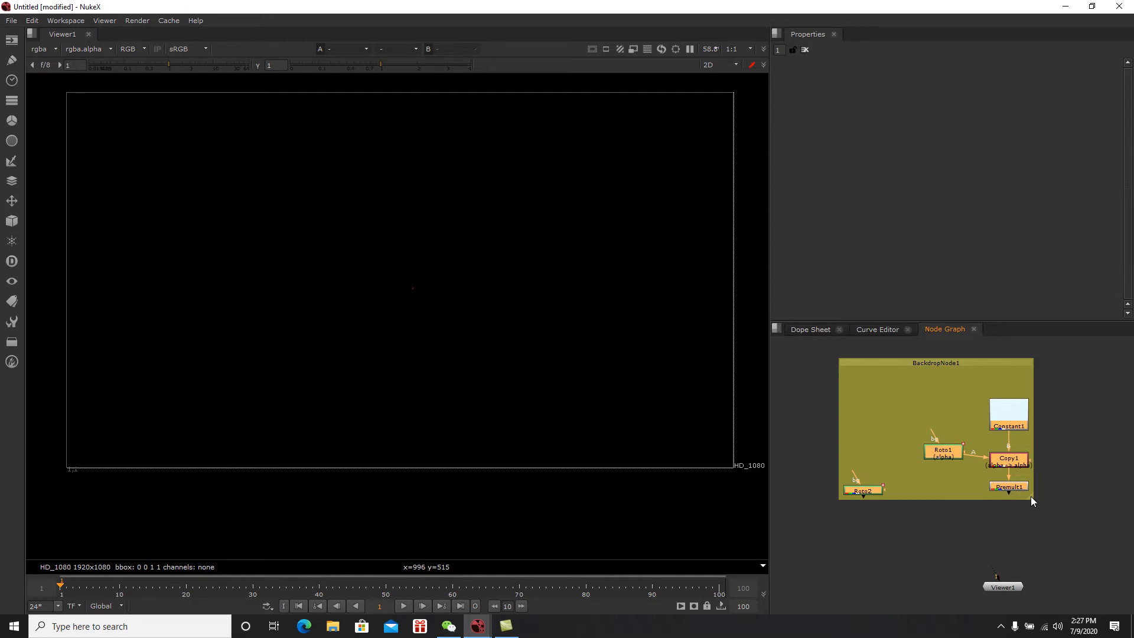
{"action": "left_click_drag", "start_coordinate": [1032, 501], "coordinate": [1073, 555]}
{"action": "left_click", "coordinate": [1094, 540]}
Step: Move the backdrop slightly down with its nodes, and shift the backdrop alone up and left to frame them
{"action": "mouse_move", "coordinate": [1028, 361]}
{"action": "left_mouse_down"}
{"action": "mouse_move", "coordinate": [965, 349]}
{"action": "mouse_move", "coordinate": [1029, 370]}
{"action": "left_mouse_up"}
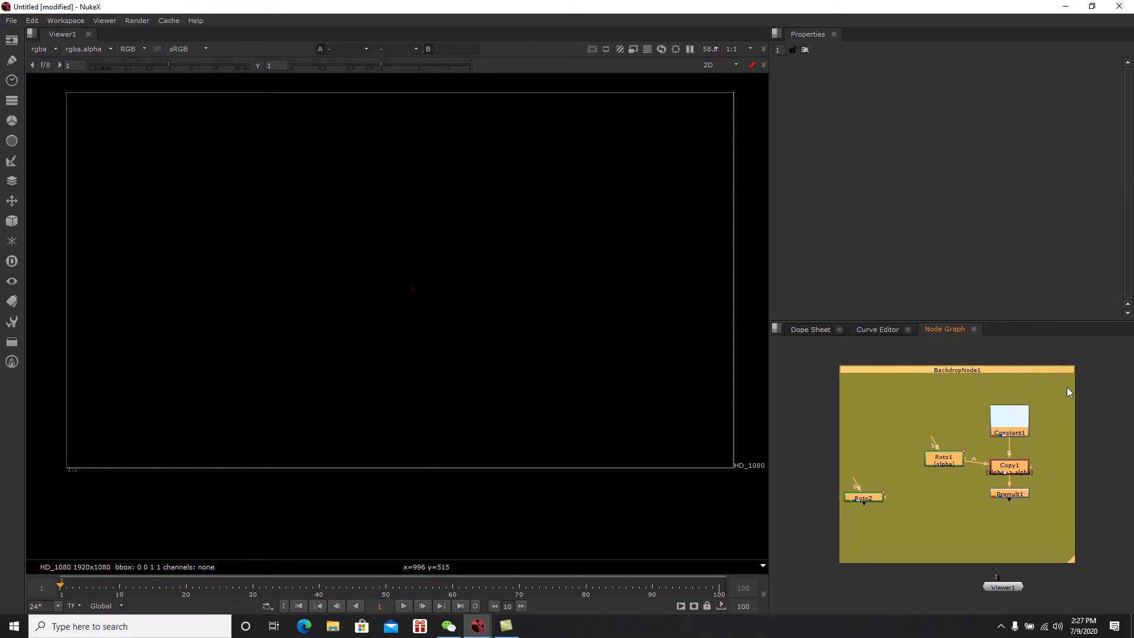
{"action": "left_click", "coordinate": [1094, 397]}
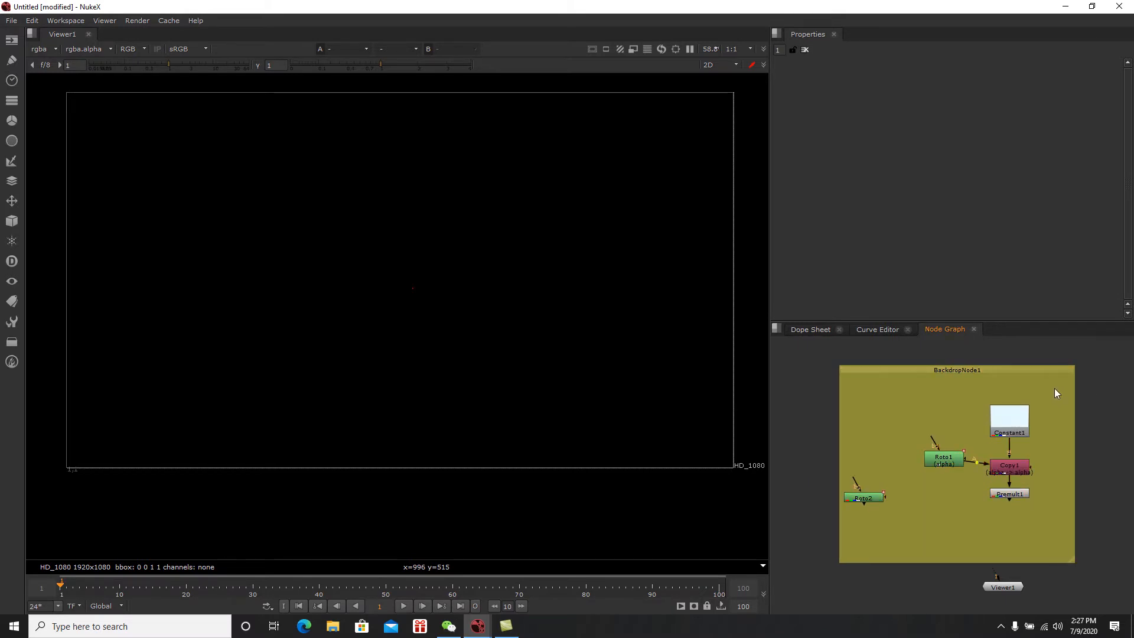
{"action": "mouse_move", "coordinate": [1036, 367]}
{"action": "left_mouse_down", "text": "ctrl"}
{"action": "mouse_move", "coordinate": [1004, 346]}
{"action": "mouse_move", "coordinate": [1038, 380]}
{"action": "mouse_move", "coordinate": [1020, 349]}
{"action": "mouse_move", "coordinate": [1079, 381]}
{"action": "mouse_move", "coordinate": [1002, 364]}
{"action": "mouse_move", "coordinate": [1023, 360]}
{"action": "left_mouse_up", "text": "ctrl"}
{"action": "left_click", "coordinate": [1093, 377]}
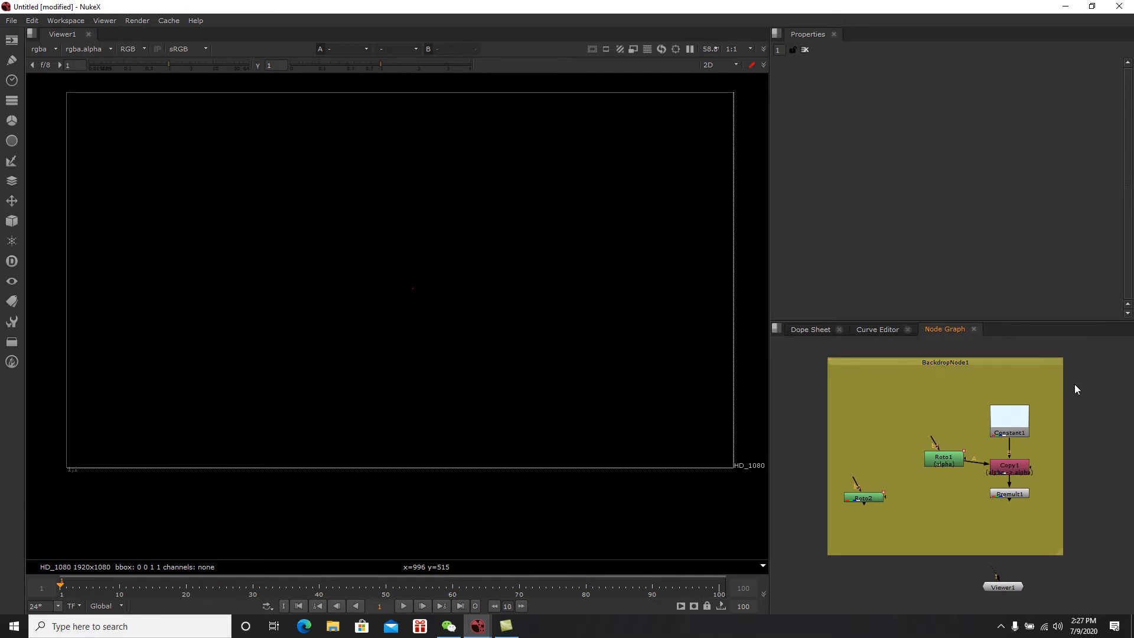
Step: Select the backdrop together with its nodes and open the backdrop's properties
{"action": "left_click", "coordinate": [1021, 362]}
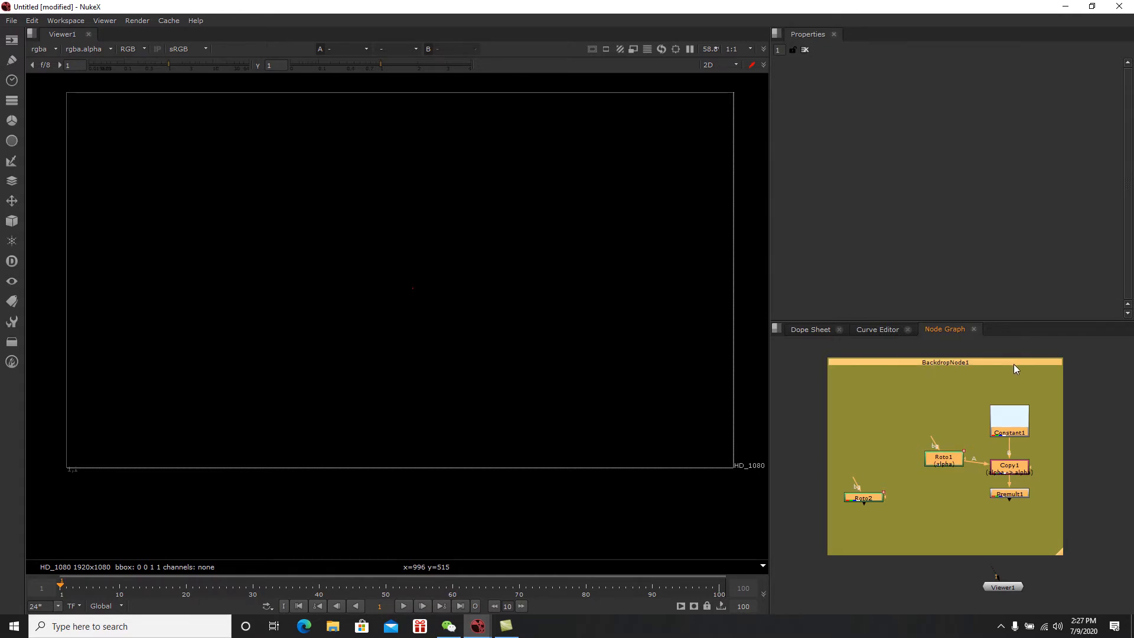
{"action": "mouse_move", "coordinate": [1006, 363]}
{"action": "left_mouse_down"}
{"action": "mouse_move", "coordinate": [1035, 402]}
{"action": "mouse_move", "coordinate": [990, 365]}
{"action": "mouse_move", "coordinate": [1015, 363]}
{"action": "mouse_move", "coordinate": [1005, 362]}
{"action": "left_mouse_up"}
{"action": "left_click", "coordinate": [1087, 402]}
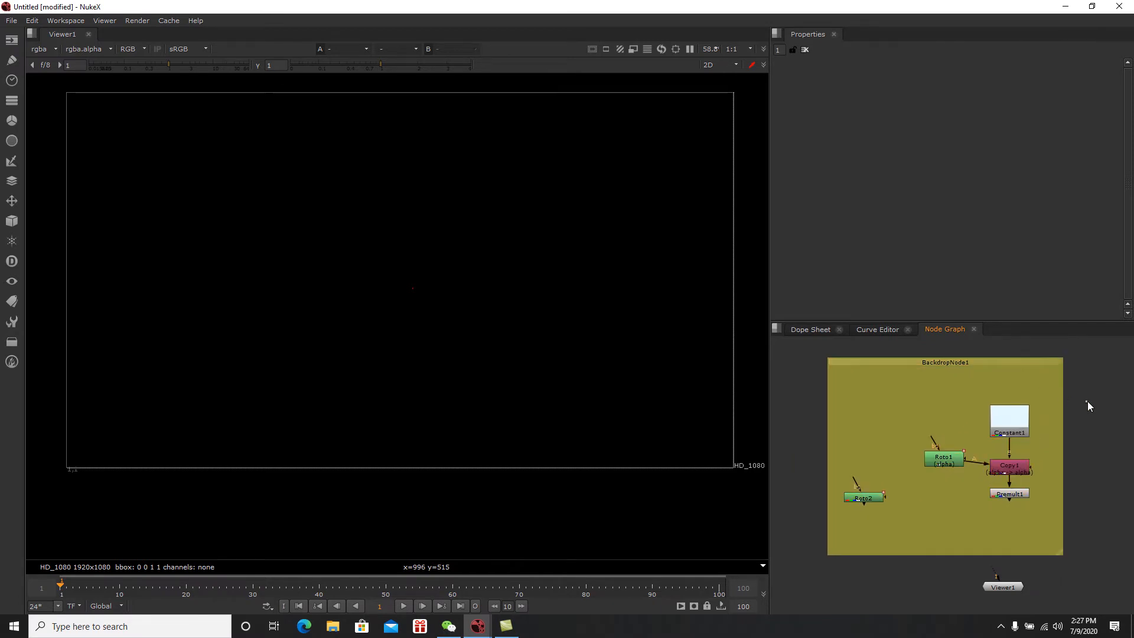
{"action": "left_click", "coordinate": [967, 362]}
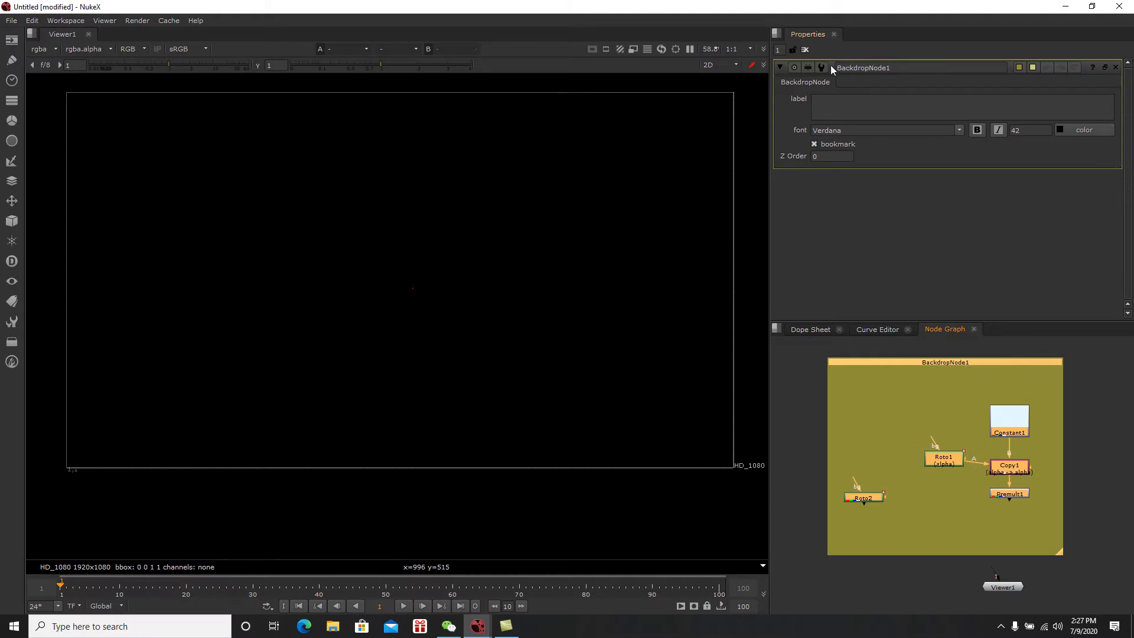
Step: Label the backdrop CLOUDS and shift it slightly down together with its nodes
{"action": "left_click", "coordinate": [836, 106]}
{"action": "type", "text": "CLOUDS"}
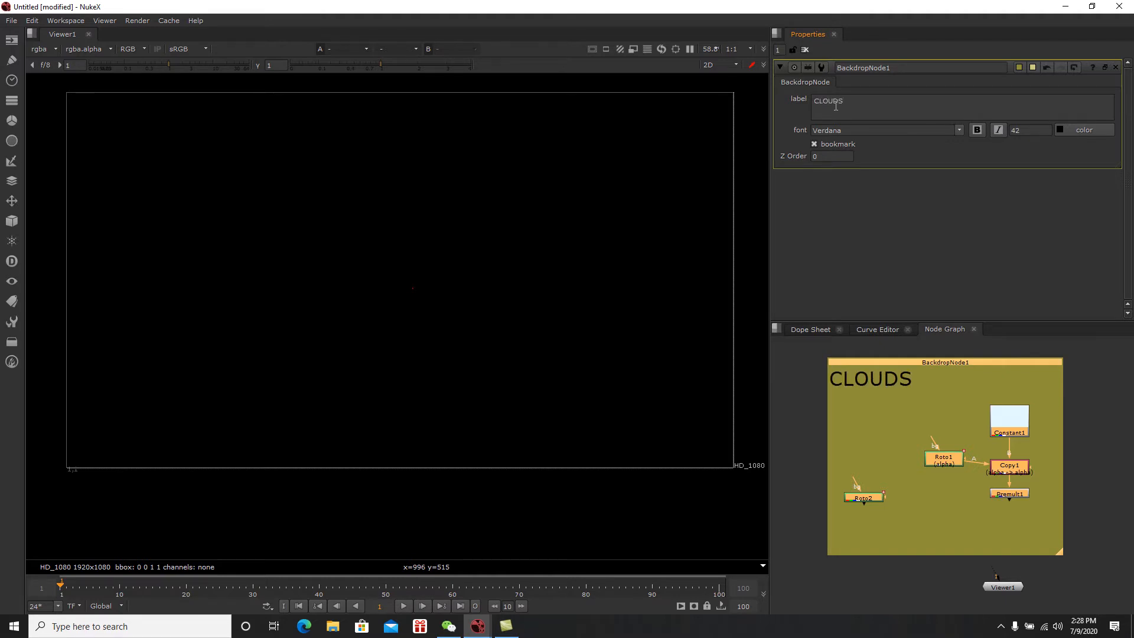
{"action": "left_click", "coordinate": [950, 133]}
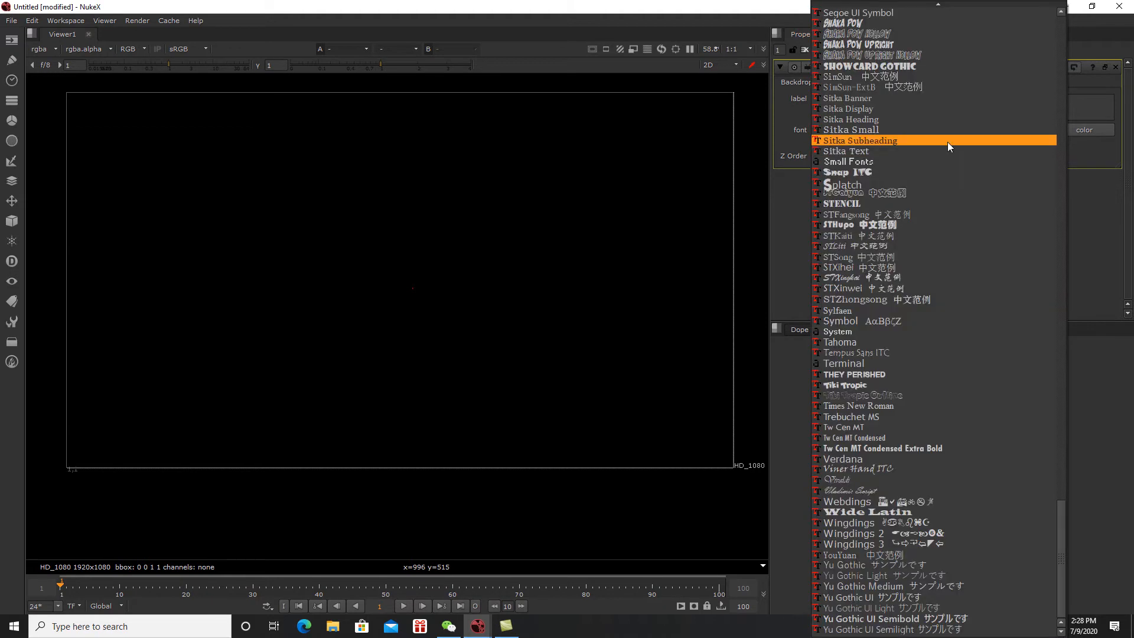
{"action": "left_click", "coordinate": [1098, 191]}
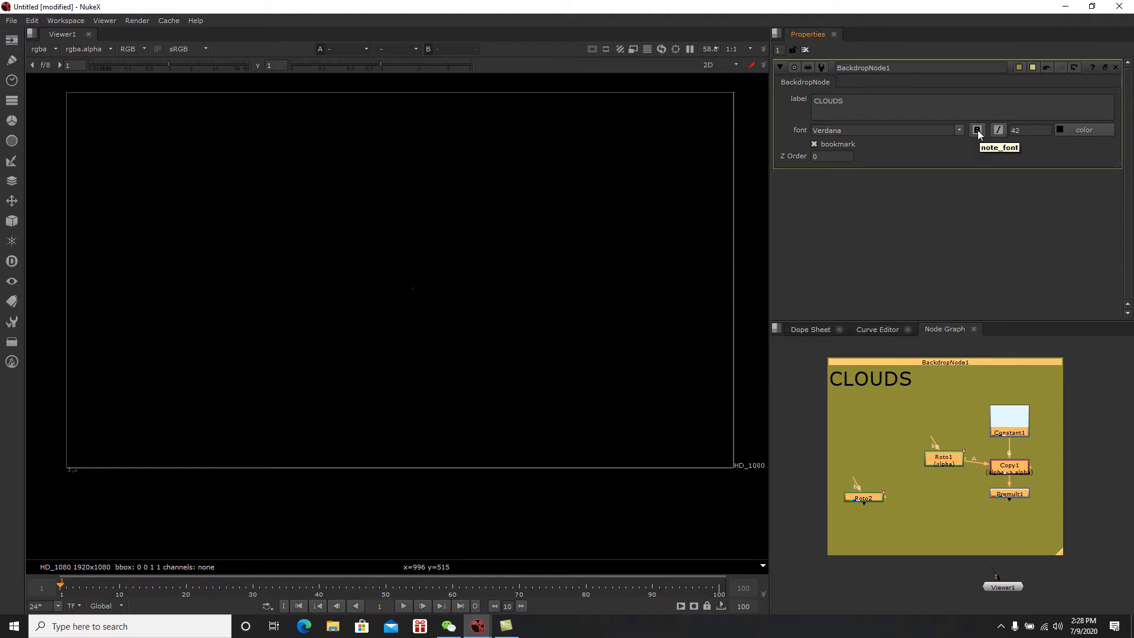
{"action": "left_click", "coordinate": [1012, 134]}
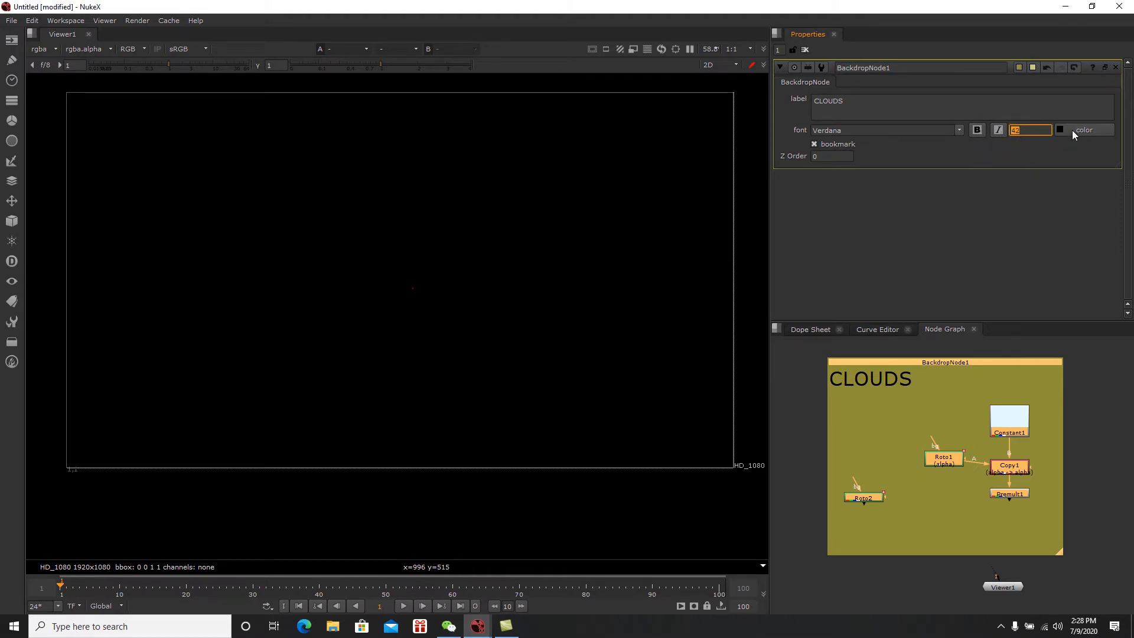
{"action": "left_click", "coordinate": [1086, 413]}
{"action": "left_click_drag", "start_coordinate": [954, 359], "coordinate": [960, 371]}
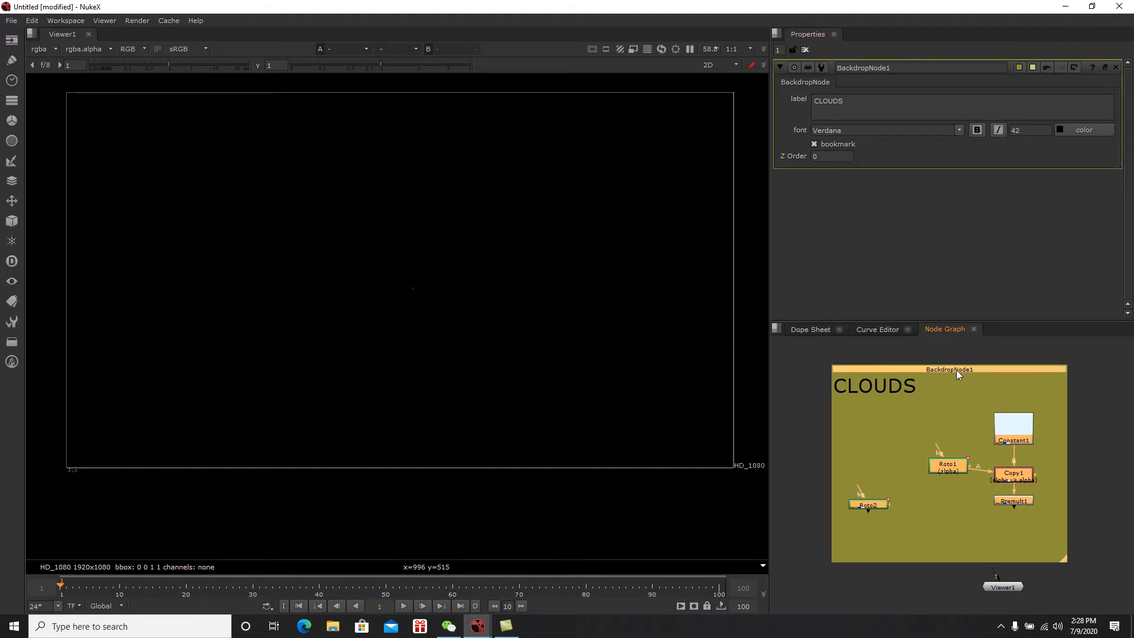
Step: Change the backdrop's tile colour from its default to an orange-brown and deselect all nodes
{"action": "left_click", "coordinate": [1018, 67]}
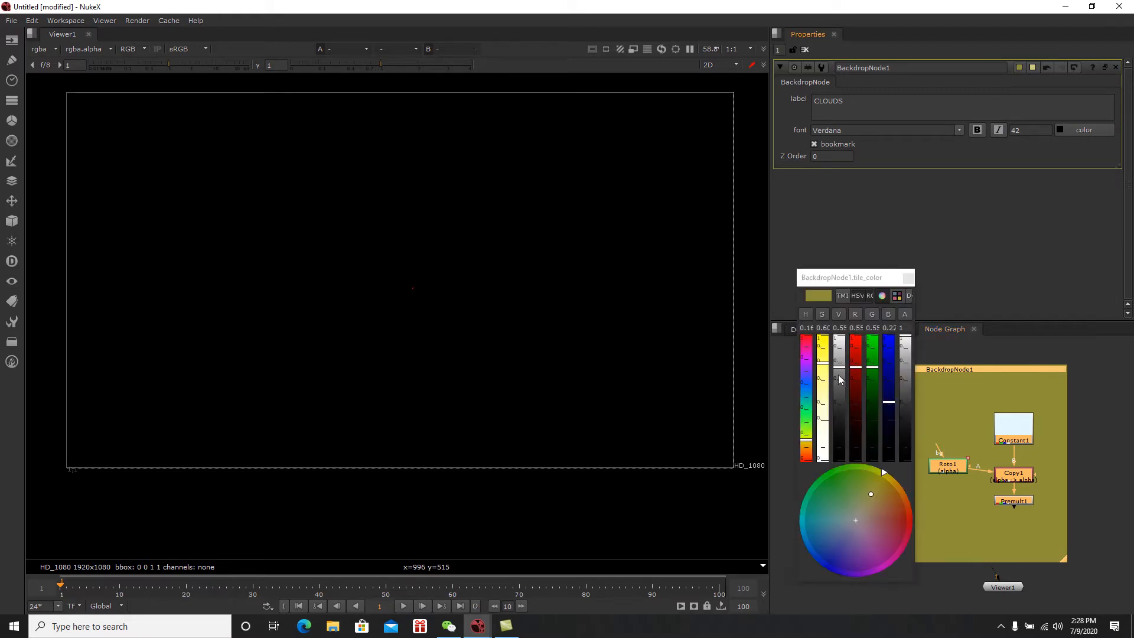
{"action": "left_click_drag", "start_coordinate": [839, 369], "coordinate": [839, 371]}
{"action": "left_click_drag", "start_coordinate": [808, 441], "coordinate": [808, 450]}
{"action": "left_click_drag", "start_coordinate": [838, 371], "coordinate": [839, 369]}
{"action": "left_click", "coordinate": [908, 278]}
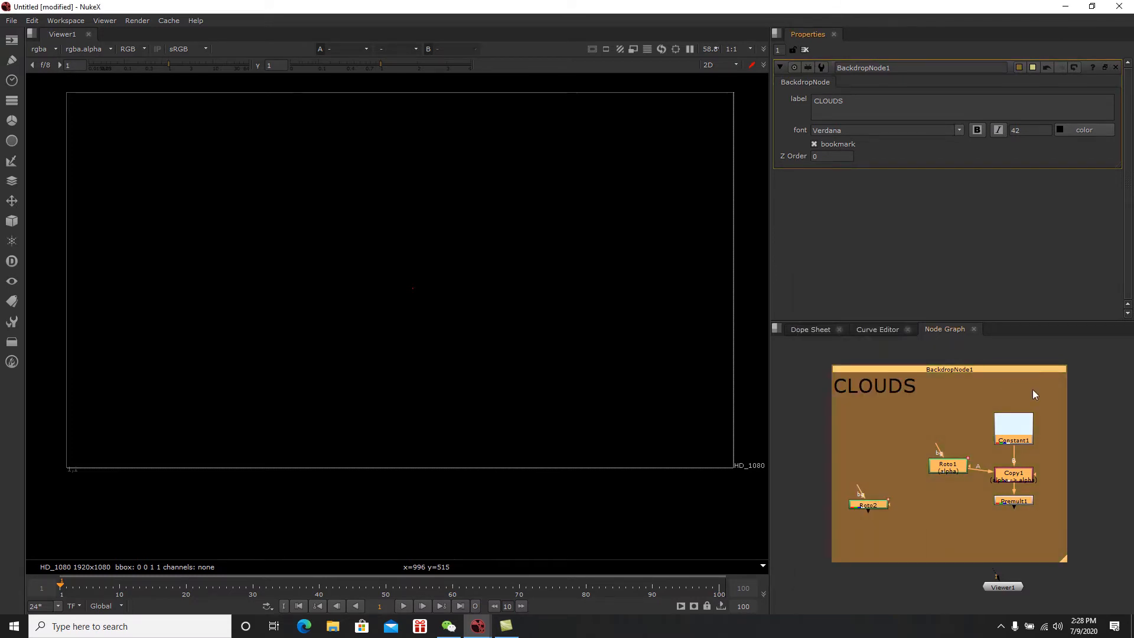
{"action": "left_click", "coordinate": [1095, 382]}
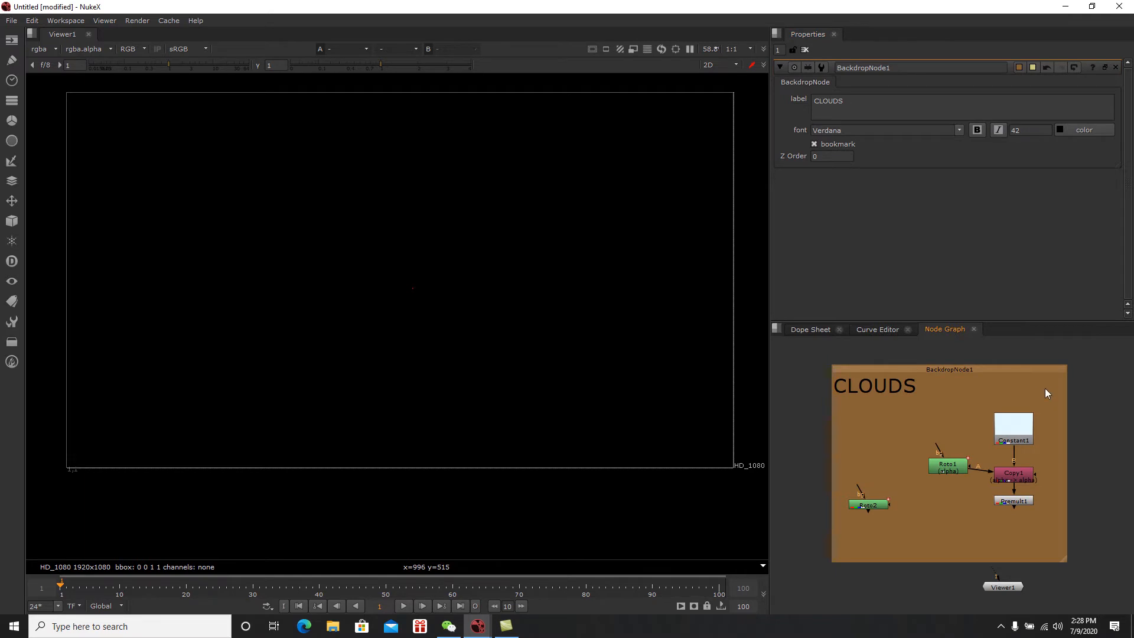
Step: Move Roto2 slightly right and the Roto1, Constant1, Copy1, Premult1 group slightly left inside the backdrop, with Premult1 shown in the viewer
{"action": "left_click_drag", "start_coordinate": [883, 507], "coordinate": [896, 510]}
{"action": "left_click_drag", "start_coordinate": [1098, 392], "coordinate": [932, 531]}
{"action": "left_click_drag", "start_coordinate": [943, 476], "coordinate": [923, 484]}
{"action": "left_click", "coordinate": [999, 510]}
{"action": "key", "text": "1"}
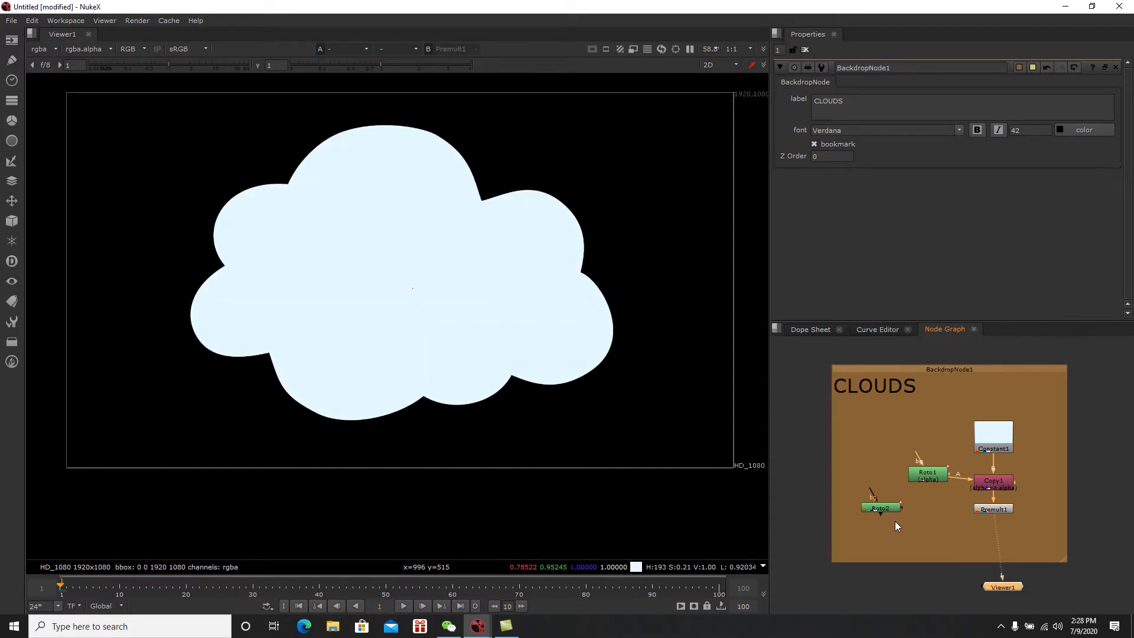
Step: Move the Roto1, Constant1, Copy1 and Premult1 group up and right, and raise Roto2 inside the backdrop
{"action": "left_click_drag", "start_coordinate": [924, 476], "coordinate": [935, 462]}
{"action": "mouse_move", "coordinate": [1042, 403]}
{"action": "left_mouse_down"}
{"action": "mouse_move", "coordinate": [924, 484]}
{"action": "mouse_move", "coordinate": [913, 544]}
{"action": "left_mouse_up"}
{"action": "left_click_drag", "start_coordinate": [937, 466], "coordinate": [947, 454]}
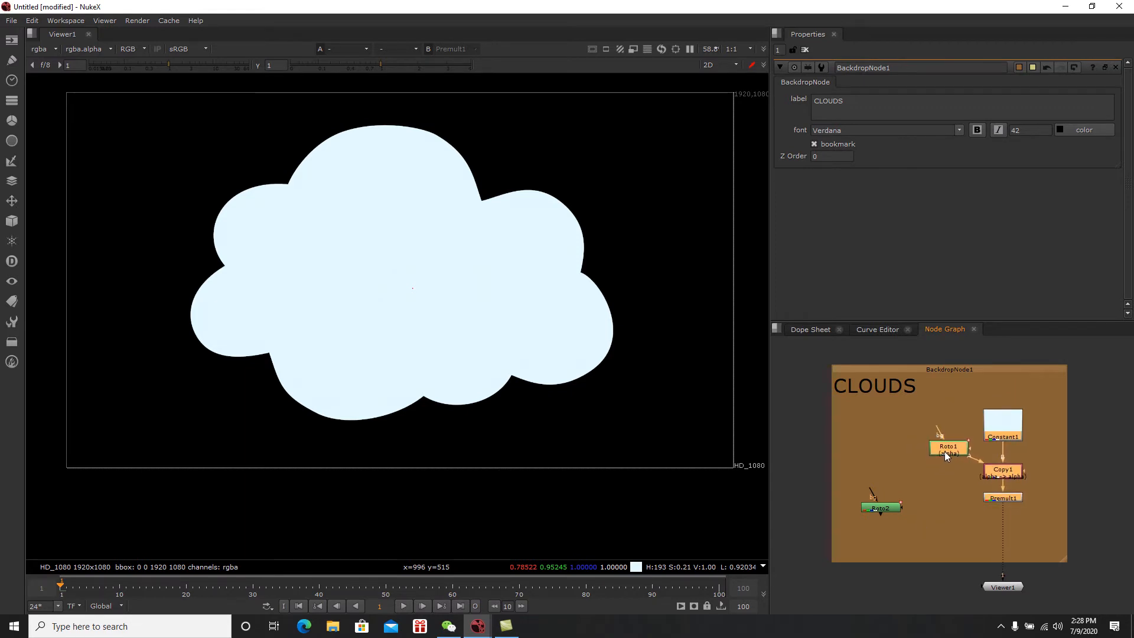
{"action": "left_click", "coordinate": [1025, 449]}
{"action": "left_click_drag", "start_coordinate": [890, 513], "coordinate": [894, 483]}
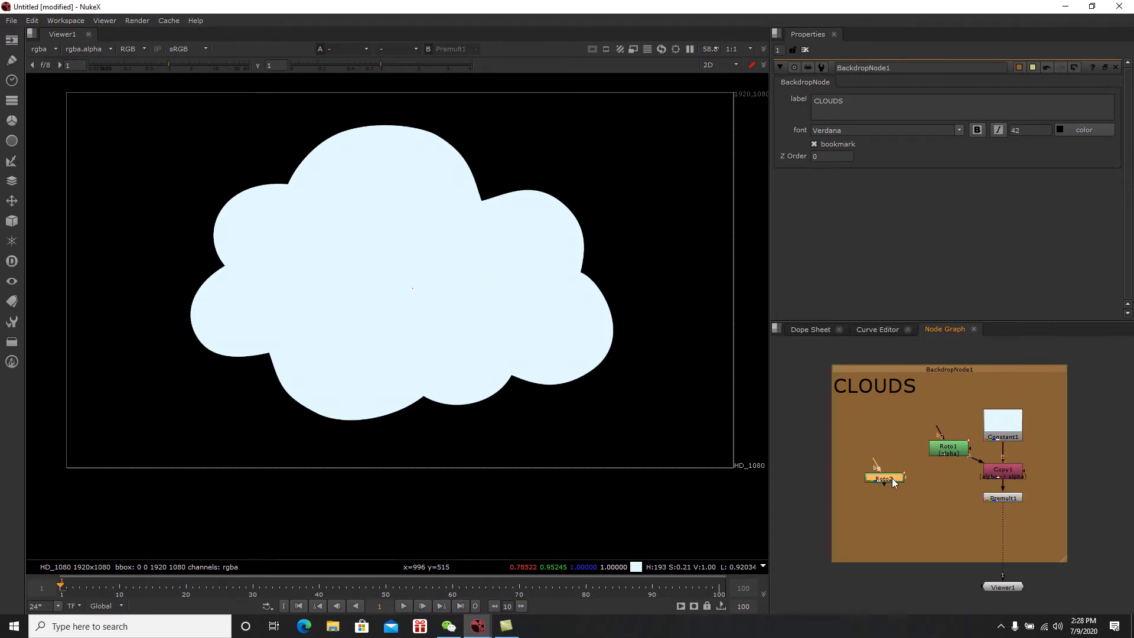
Step: View Roto2 with its properties open and reshape the top and upper-right lobes of its Bezier cloud
{"action": "key", "text": "1"}
{"action": "double_click", "coordinate": [893, 481]}
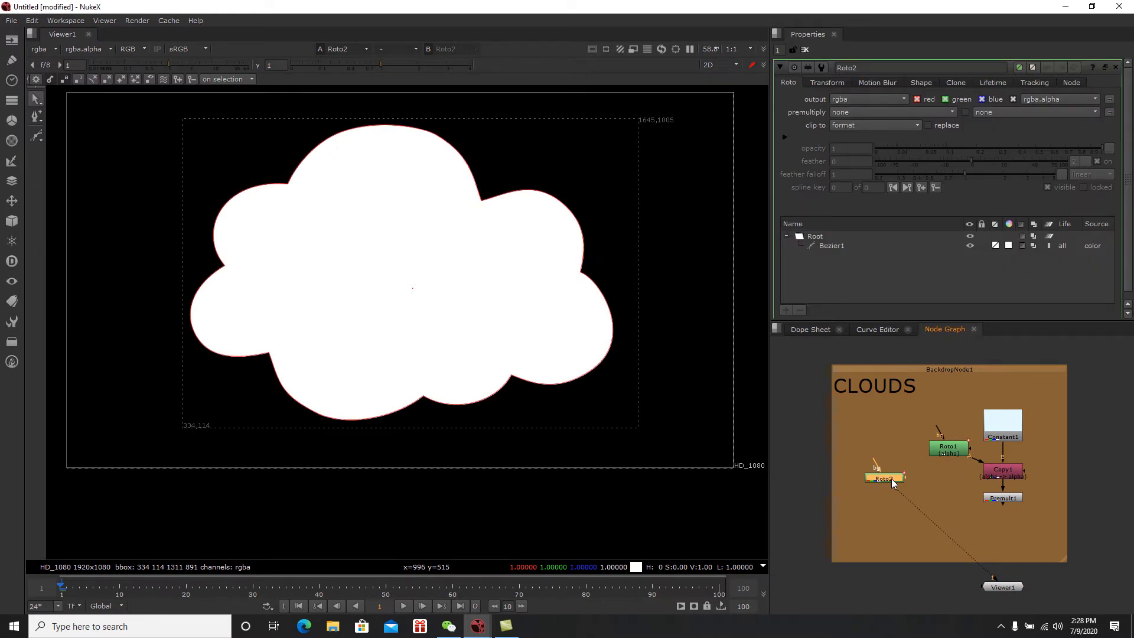
{"action": "left_click", "coordinate": [482, 204]}
{"action": "left_click_drag", "start_coordinate": [482, 202], "coordinate": [490, 180]}
{"action": "left_click_drag", "start_coordinate": [435, 135], "coordinate": [461, 136]}
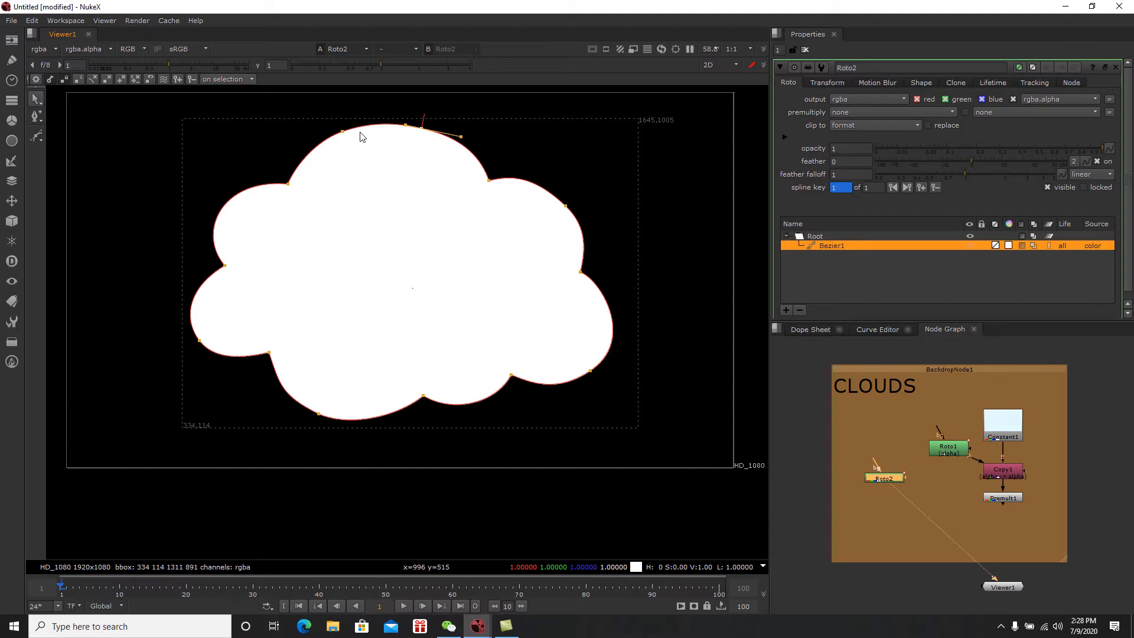
{"action": "left_click_drag", "start_coordinate": [342, 132], "coordinate": [368, 122]}
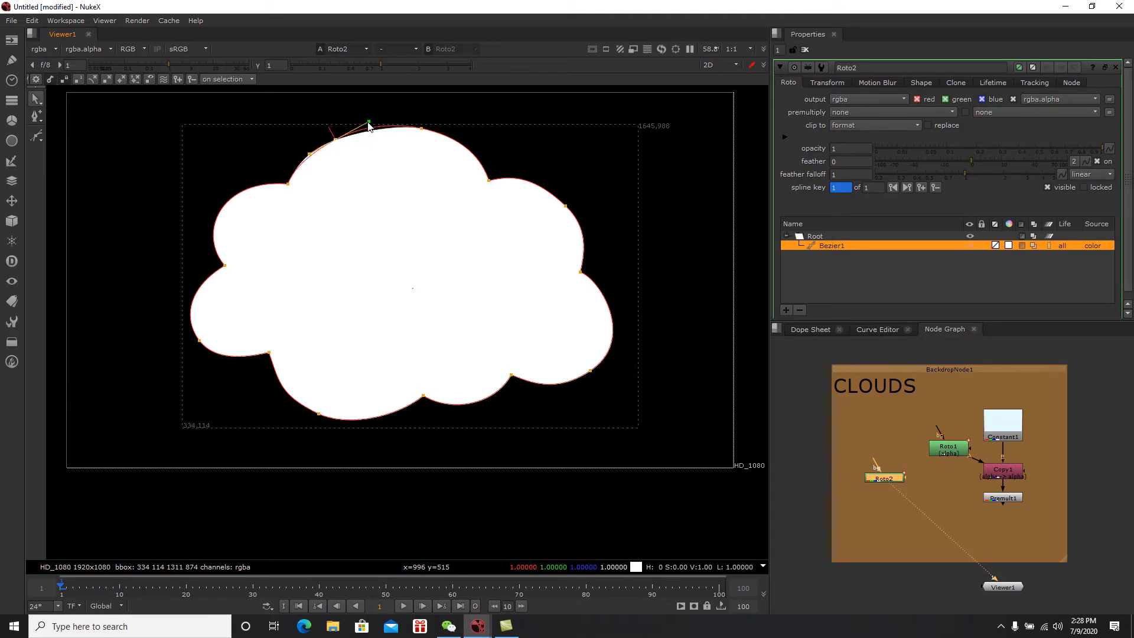
{"action": "left_click_drag", "start_coordinate": [565, 206], "coordinate": [566, 200]}
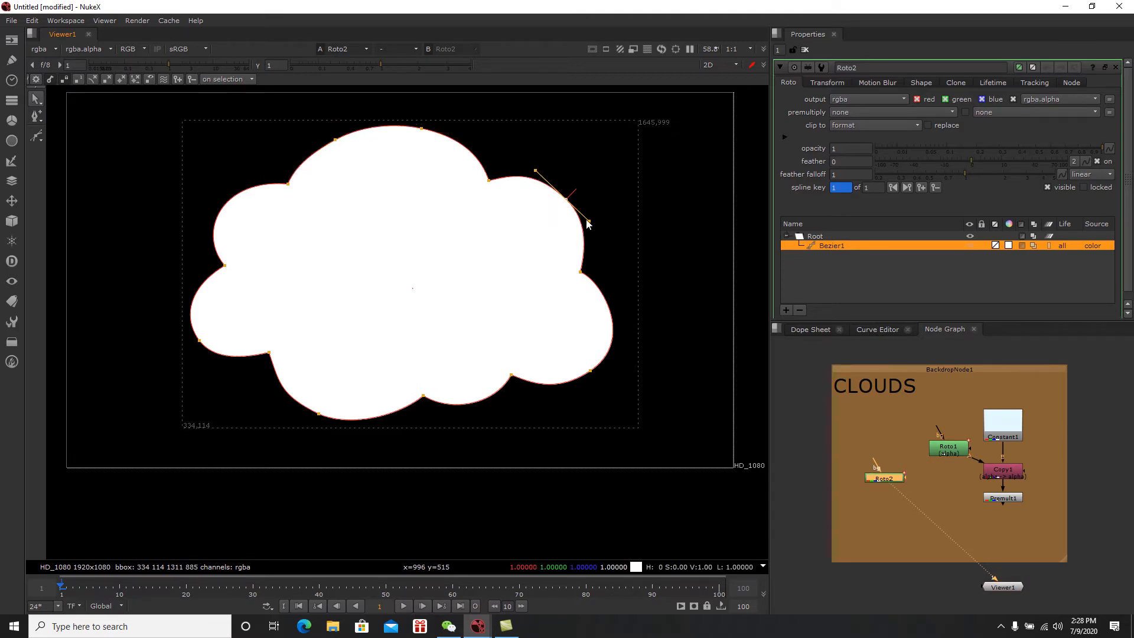
Step: Pull the lower and left-hand points of Roto2's Bezier cloud outward to enlarge the bottom lobes
{"action": "left_click", "coordinate": [581, 272]}
{"action": "left_click_drag", "start_coordinate": [423, 395], "coordinate": [423, 407]}
{"action": "left_click_drag", "start_coordinate": [321, 418], "coordinate": [315, 422]}
{"action": "left_click_drag", "start_coordinate": [270, 353], "coordinate": [180, 318]}
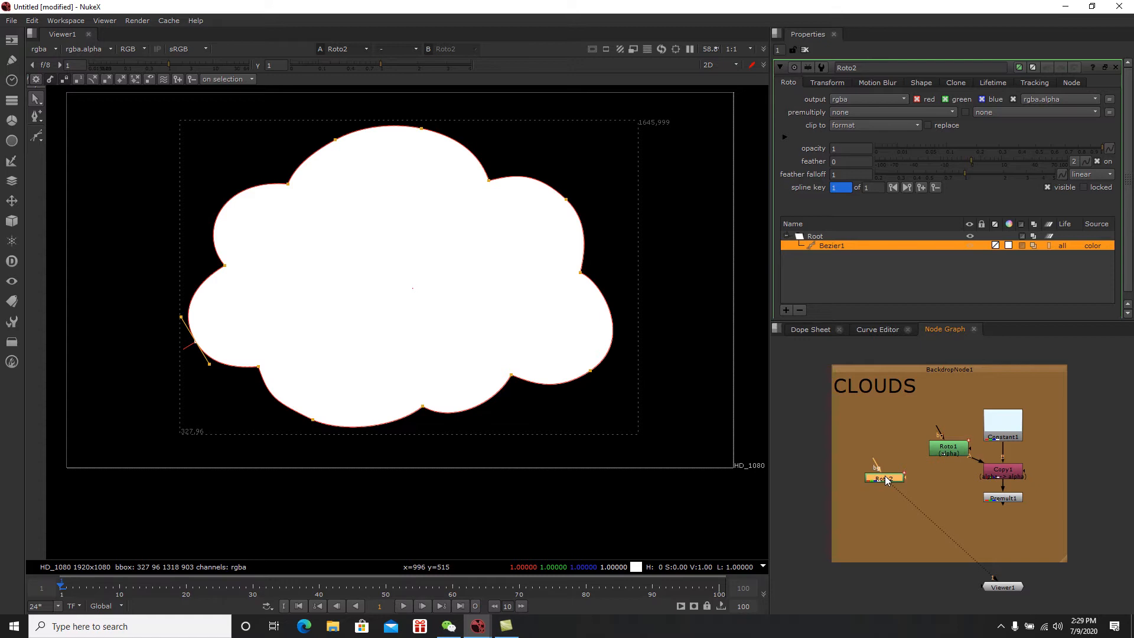
Step: Split the Roto2 cloud's scale into separate width and height and set the width scale to 1.14
{"action": "left_click", "coordinate": [825, 83]}
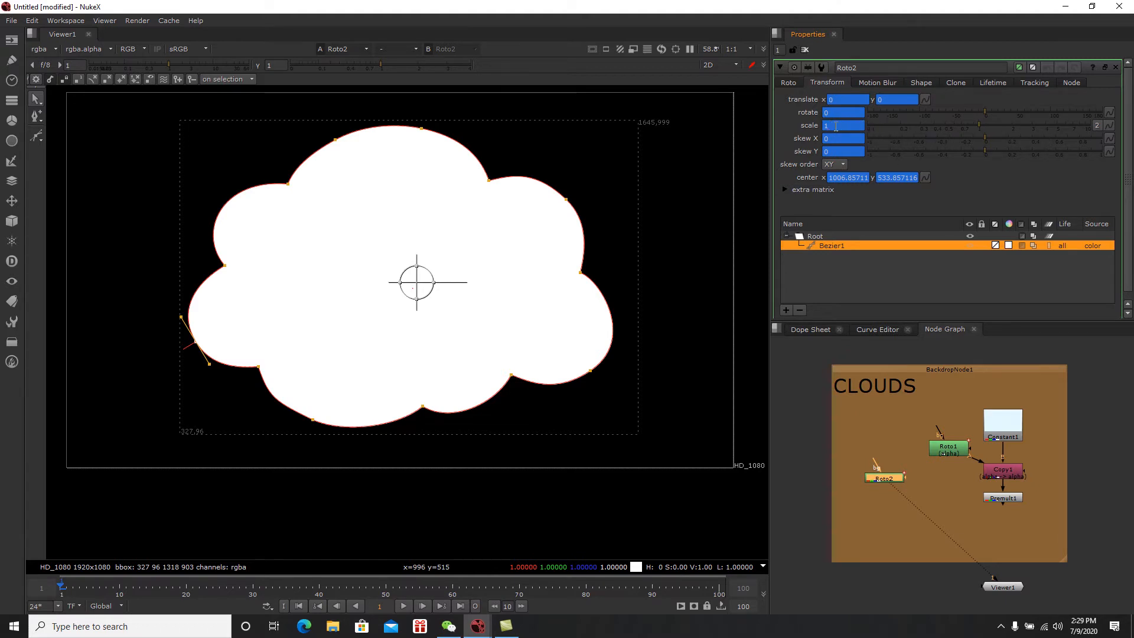
{"action": "left_click", "coordinate": [1097, 125]}
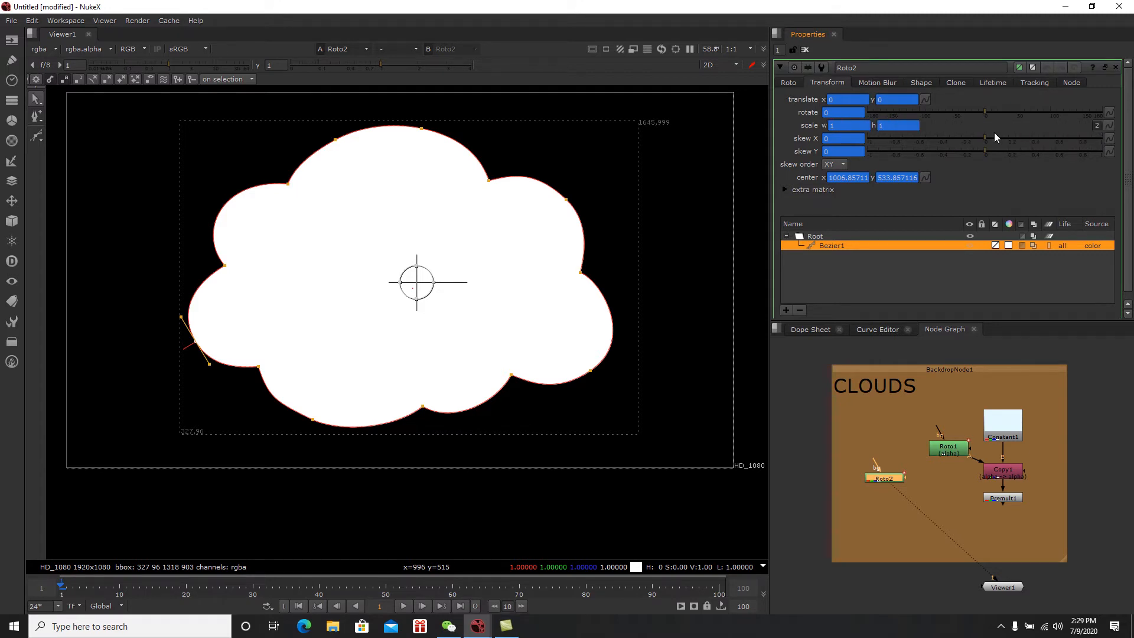
{"action": "left_click", "coordinate": [1097, 125]}
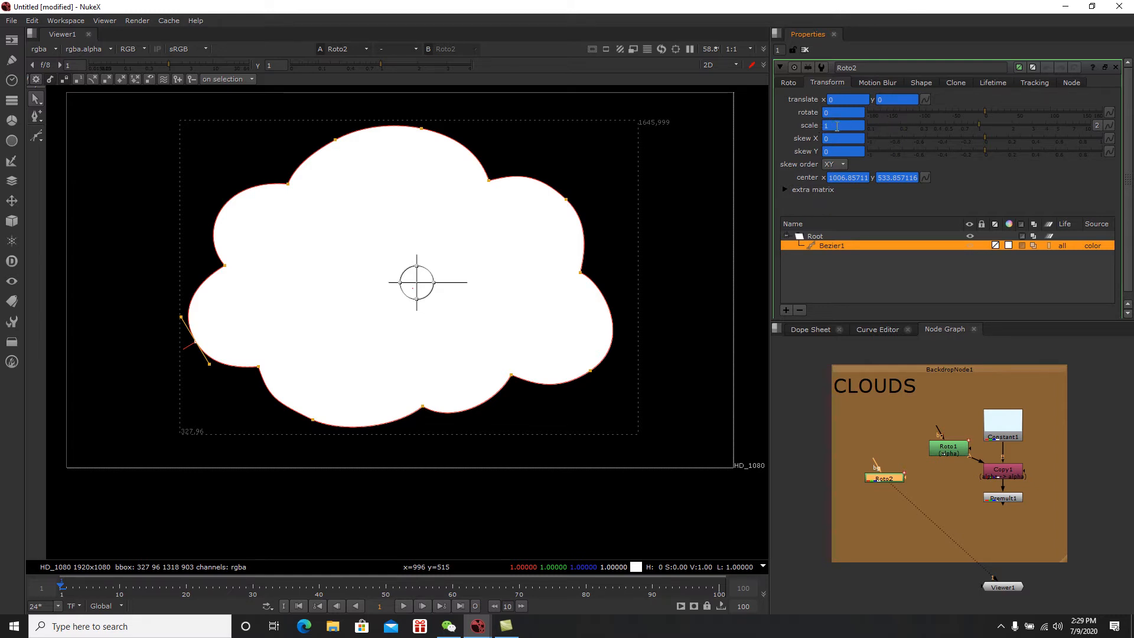
{"action": "left_click", "coordinate": [1097, 126]}
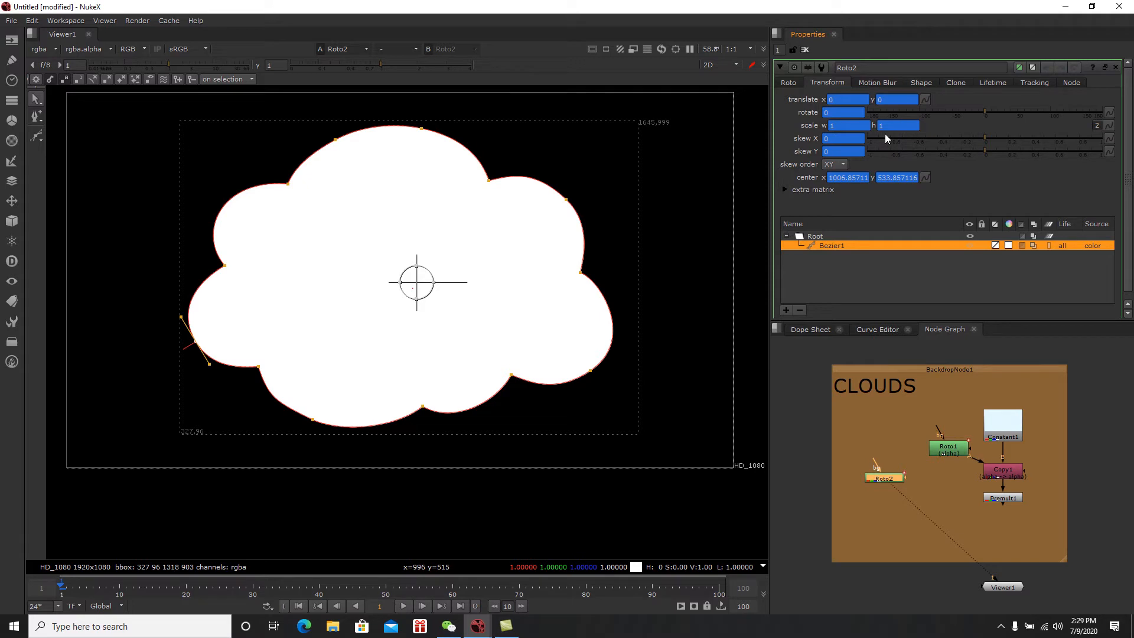
{"action": "left_click", "coordinate": [854, 126]}
{"action": "type", "text": ".1"}
{"action": "key", "text": "Up"}
{"action": "key", "text": "Up"}
{"action": "key", "text": "Up"}
{"action": "key", "text": "Up"}
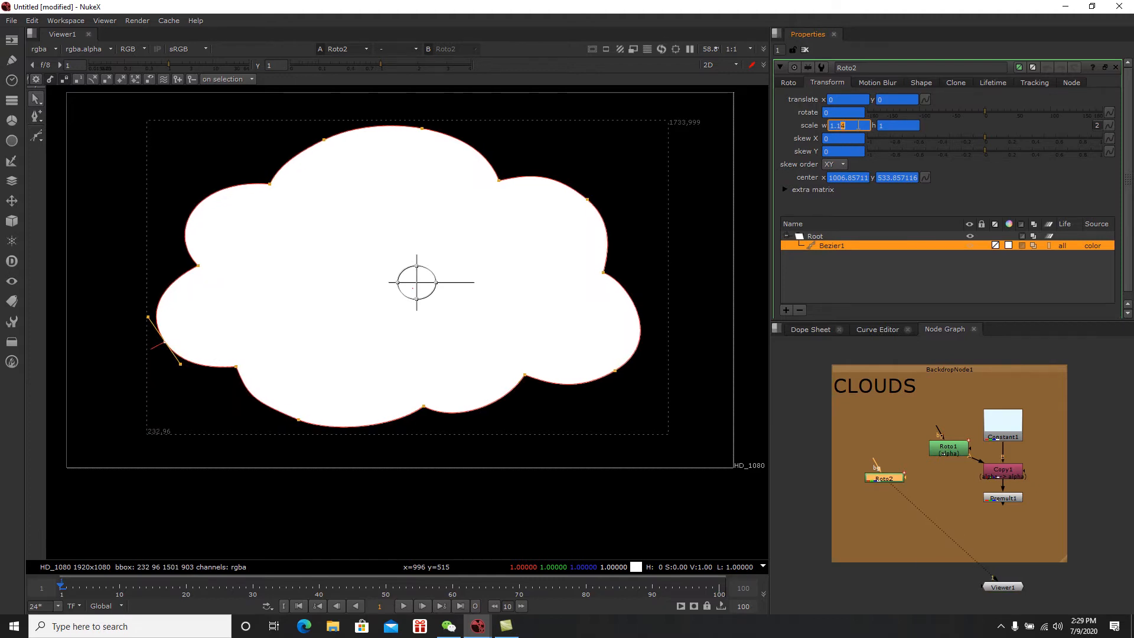
Step: Nudge the hundredths digit of the Roto2 cloud's width scale up and down, finishing with a slightly wider cloud
{"action": "double_click", "coordinate": [855, 125]}
{"action": "left_click", "coordinate": [853, 126]}
{"action": "left_click_drag", "start_coordinate": [848, 126], "coordinate": [840, 126]}
{"action": "key", "text": "Up"}
{"action": "key", "text": "Down"}
{"action": "key", "text": "Down"}
{"action": "key", "text": "Down"}
{"action": "key", "text": "Down"}
{"action": "key", "text": "Up"}
{"action": "key", "text": "Up"}
{"action": "key", "text": "Up"}
{"action": "key", "text": "Up"}
{"action": "key", "text": "Up"}
{"action": "key", "text": "Down"}
{"action": "key", "text": "Down"}
{"action": "key", "text": "Down"}
{"action": "key", "text": "Down"}
{"action": "key", "text": "Down"}
{"action": "key", "text": "Up"}
{"action": "key", "text": "Up"}
{"action": "key", "text": "Up"}
{"action": "key", "text": "Up"}
{"action": "key", "text": "Up"}
{"action": "key", "text": "Up"}
{"action": "key", "text": "Down"}
{"action": "key", "text": "Down"}
{"action": "key", "text": "Down"}
{"action": "key", "text": "Down"}
{"action": "key", "text": "Down"}
{"action": "key", "text": "Up"}
{"action": "key", "text": "Up"}
{"action": "key", "text": "Up"}
{"action": "key", "text": "Up"}
{"action": "key", "text": "Up"}
{"action": "key", "text": "Up"}
{"action": "key", "text": "Up"}
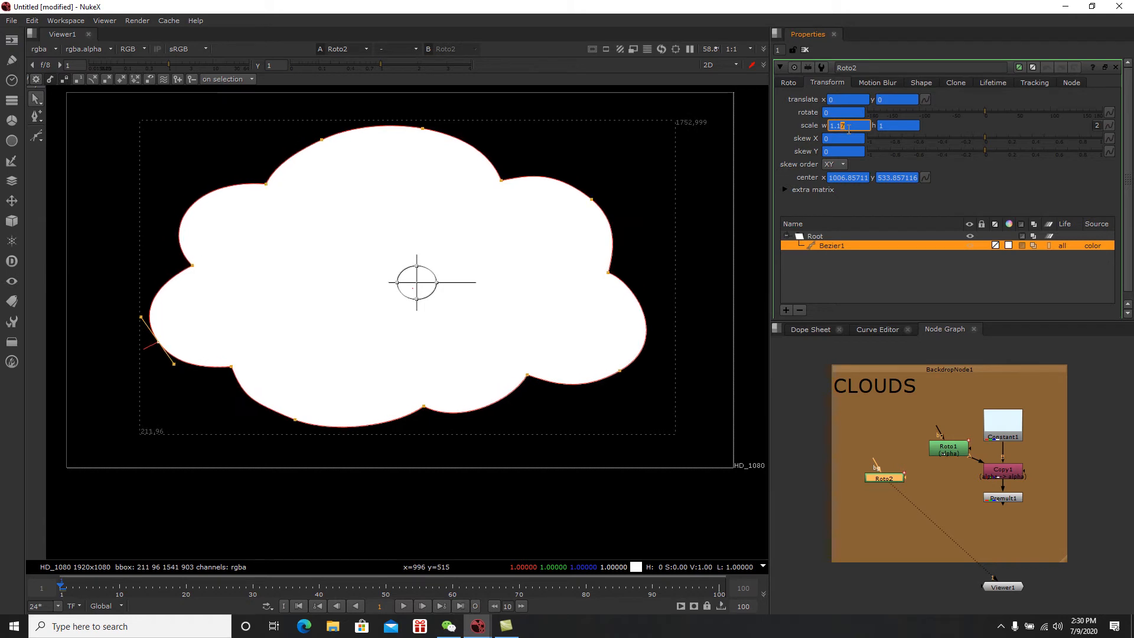
Step: Show Premult1 in the viewer and close all open node properties
{"action": "left_click", "coordinate": [789, 82]}
{"action": "left_click", "coordinate": [1002, 498]}
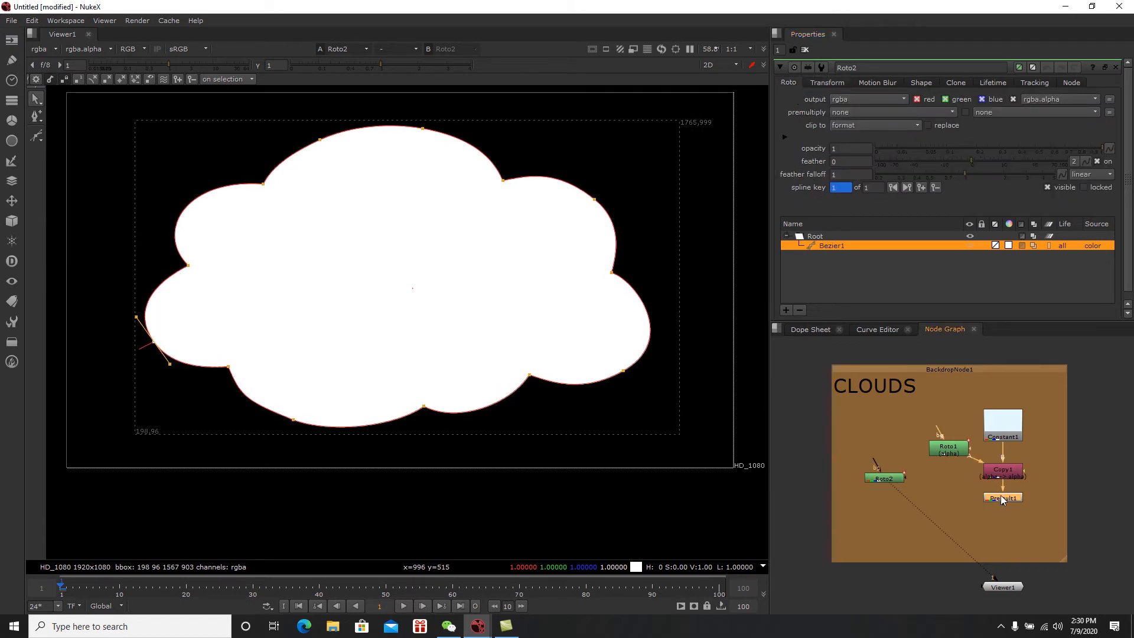
{"action": "key", "text": "1"}
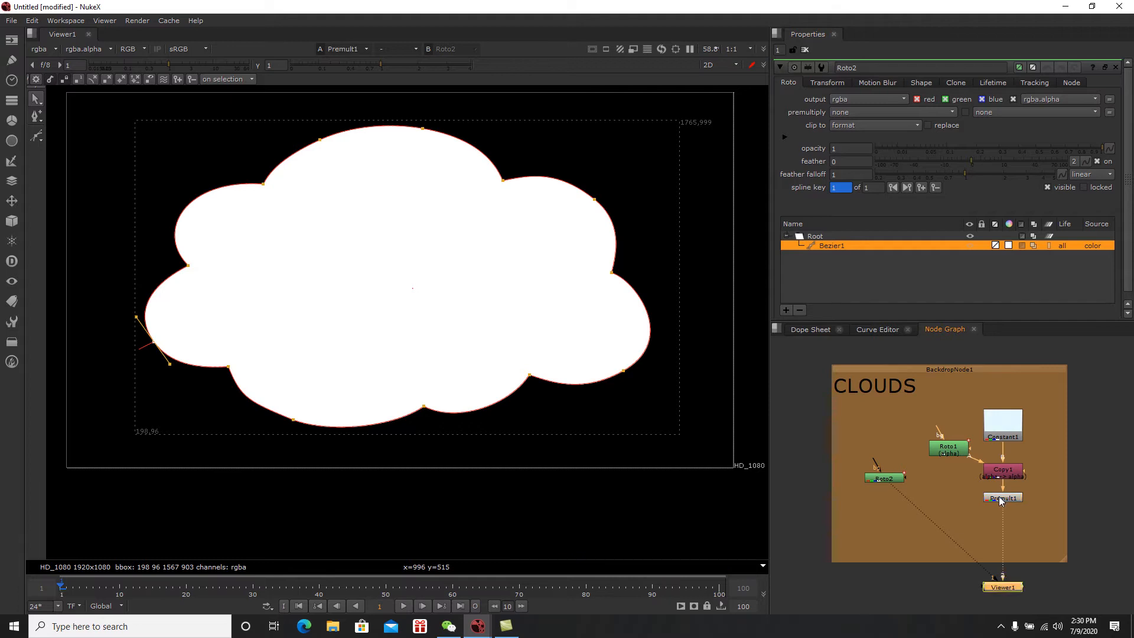
{"action": "left_click", "coordinate": [806, 50]}
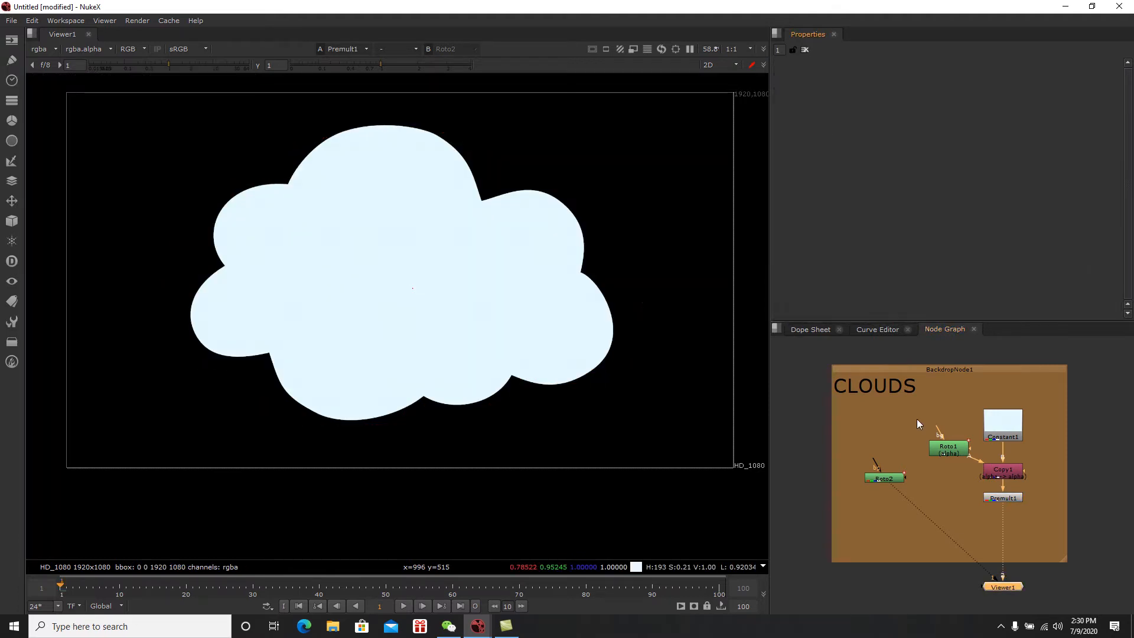
Step: Compare the two clouds by switching the viewer repeatedly between Roto2 on input 1 and Premult1 on input 2
{"action": "left_click", "coordinate": [888, 477]}
{"action": "key", "text": "1"}
{"action": "left_click", "coordinate": [998, 496]}
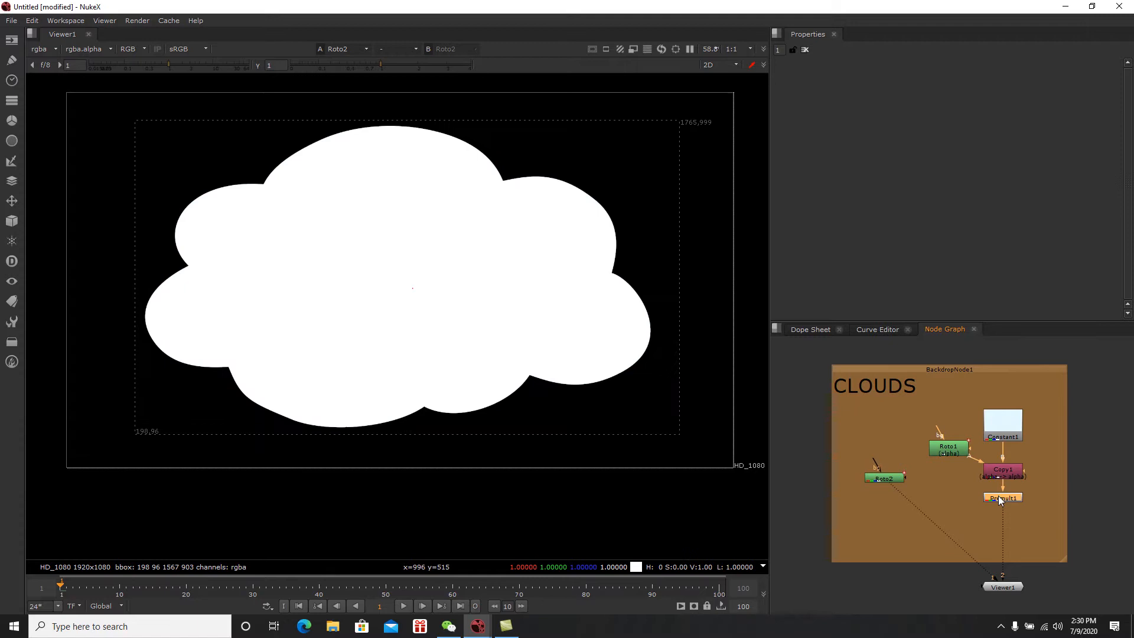
{"action": "key", "text": "2"}
{"action": "key", "text": "1"}
{"action": "key", "text": "2"}
{"action": "key", "text": "1"}
{"action": "key", "text": "2"}
{"action": "key", "text": "1"}
{"action": "key", "text": "2"}
{"action": "key", "text": "1"}
{"action": "key", "text": "2"}
{"action": "key", "text": "1"}
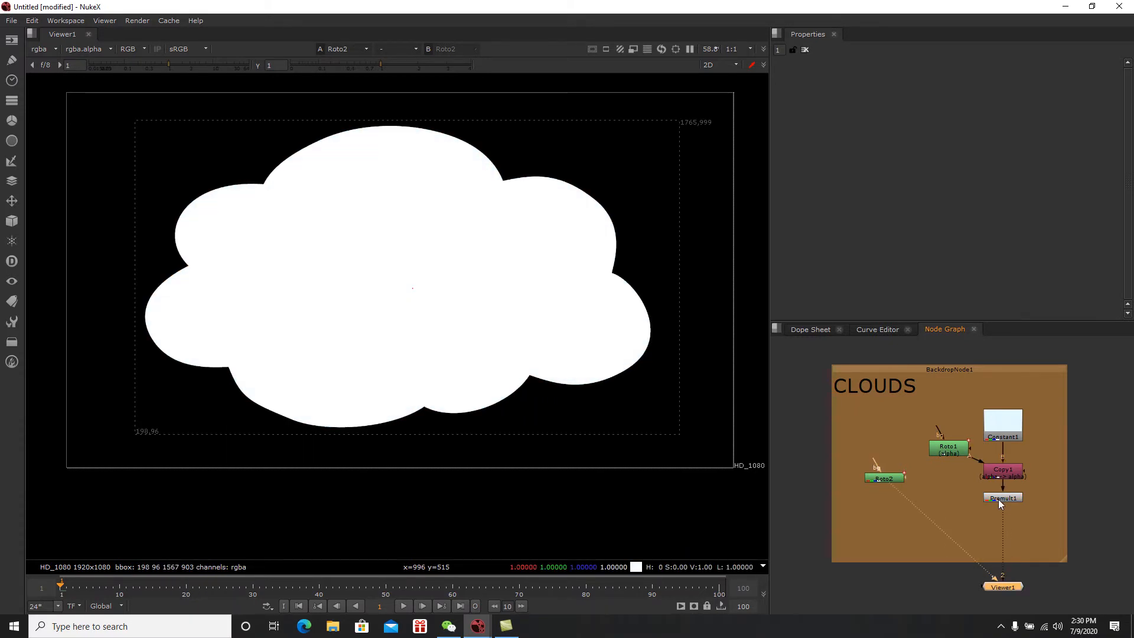
Step: Move Viewer1 slightly up and left, just below the CLOUDS backdrop
{"action": "middle_click_drag", "start_coordinate": [1005, 577], "coordinate": [1000, 487]}
{"action": "left_click_drag", "start_coordinate": [1001, 491], "coordinate": [981, 521]}
{"action": "left_click", "coordinate": [1028, 504]}
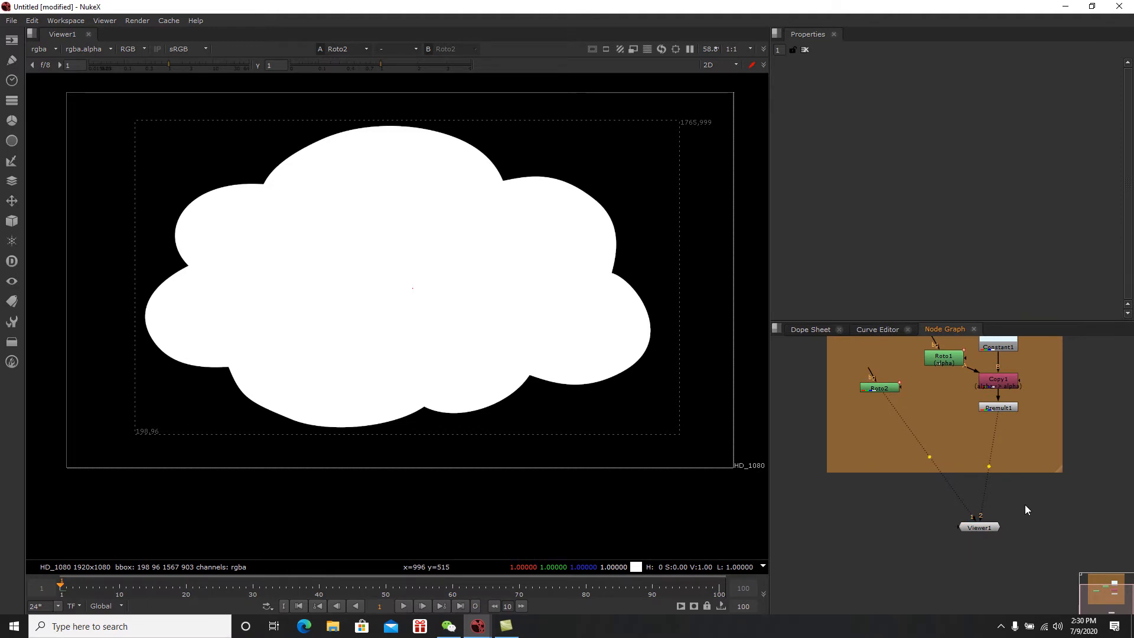
{"action": "key", "text": "ctrl+s"}
{"action": "left_click", "coordinate": [805, 457]}
{"action": "middle_click_drag", "start_coordinate": [934, 488], "coordinate": [927, 512]}
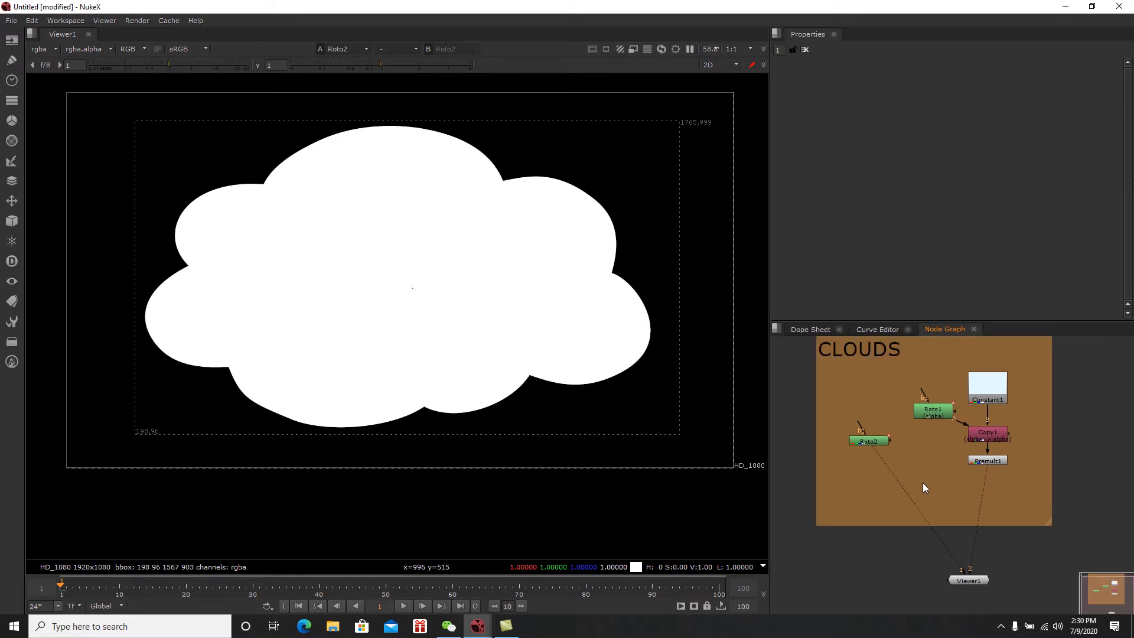
{"action": "middle_click_drag", "start_coordinate": [923, 483], "coordinate": [937, 555]}
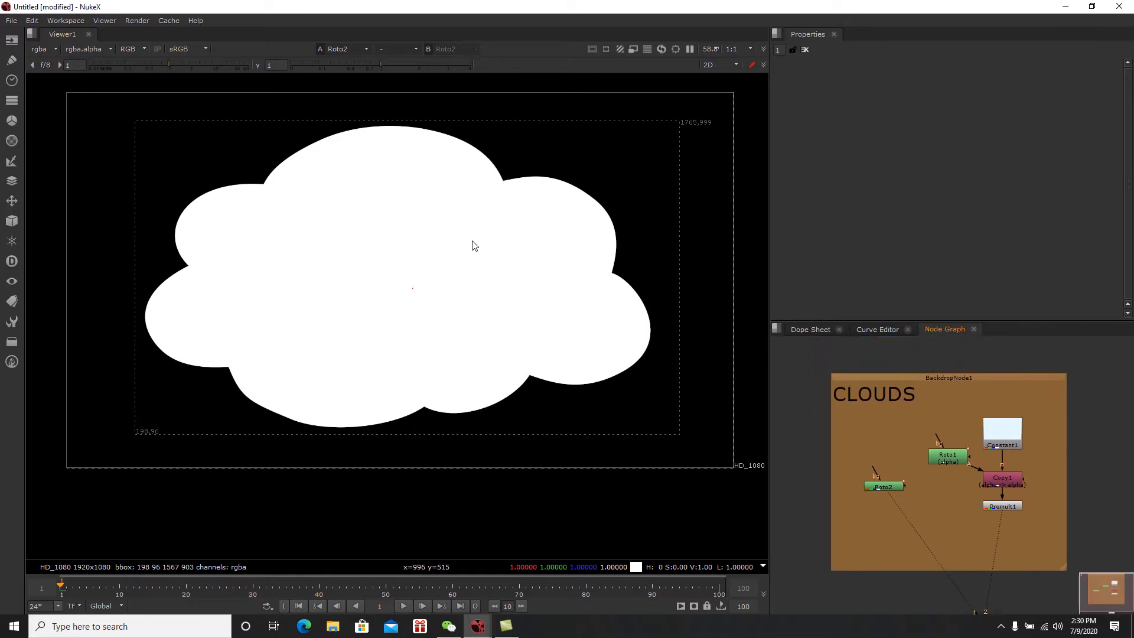
Step: Start saving the comp under a new name and browse drive D: to Projects/Youtube Stuff/Tutorial/NukeTutorial_BeginnerIntroduction
{"action": "left_click", "coordinate": [15, 23]}
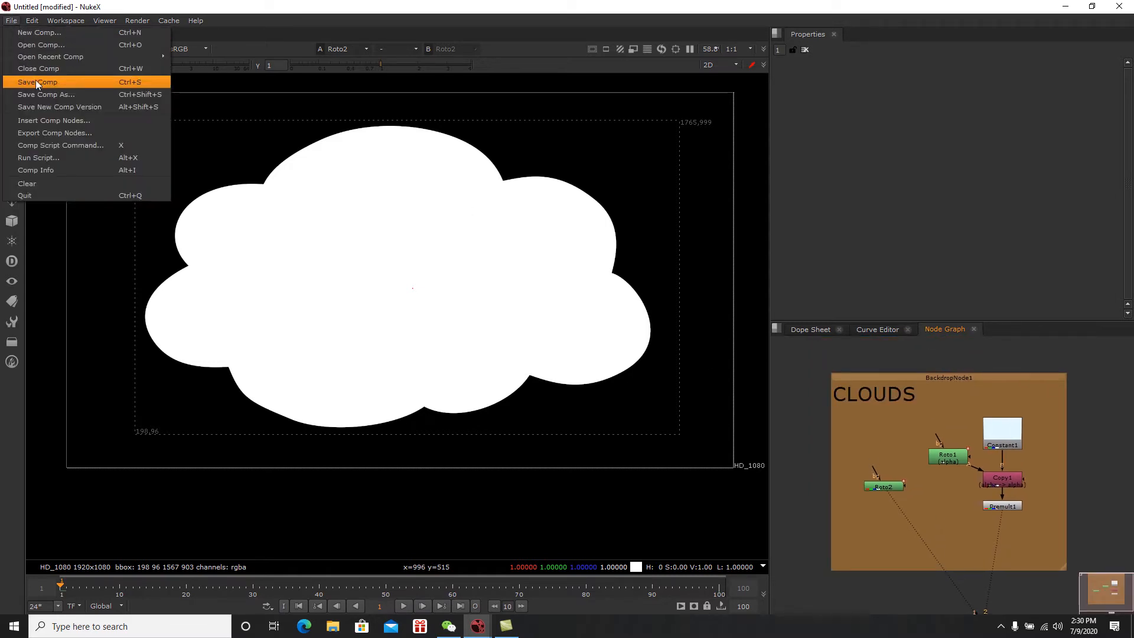
{"action": "left_click", "coordinate": [52, 96]}
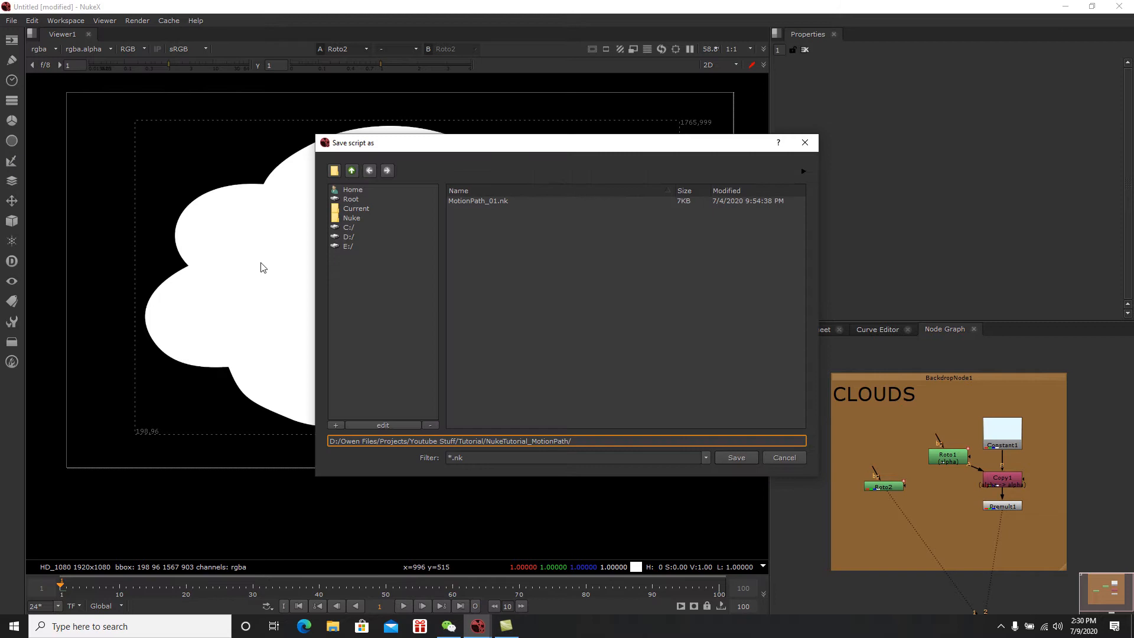
{"action": "left_click", "coordinate": [349, 236]}
{"action": "double_click", "coordinate": [470, 218]}
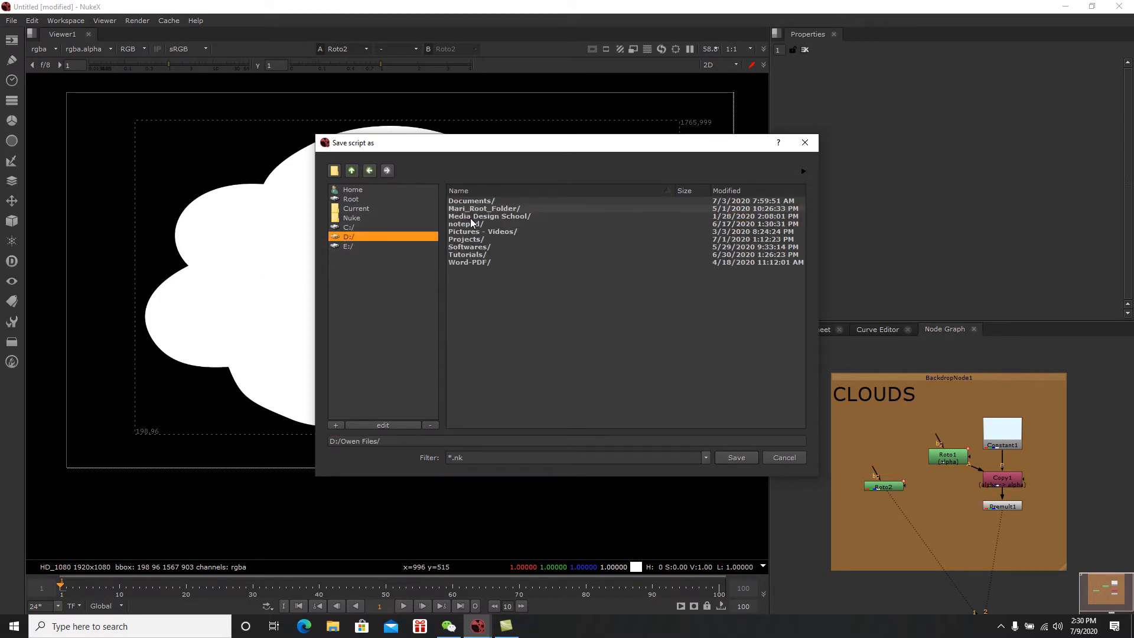
{"action": "double_click", "coordinate": [474, 239]}
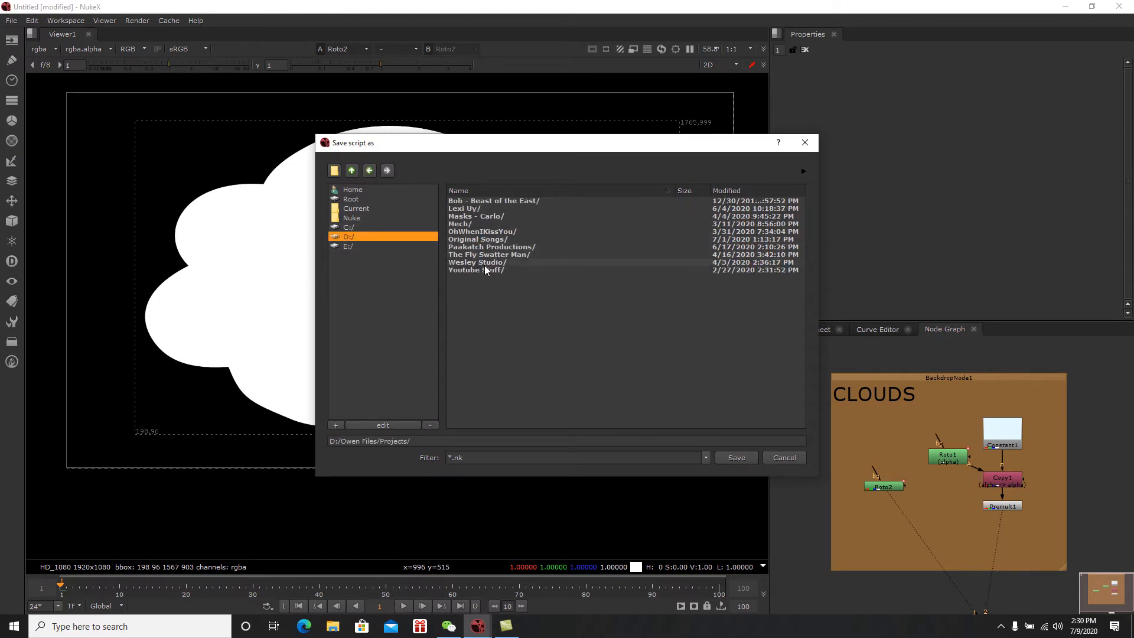
{"action": "double_click", "coordinate": [484, 265]}
{"action": "double_click", "coordinate": [473, 216]}
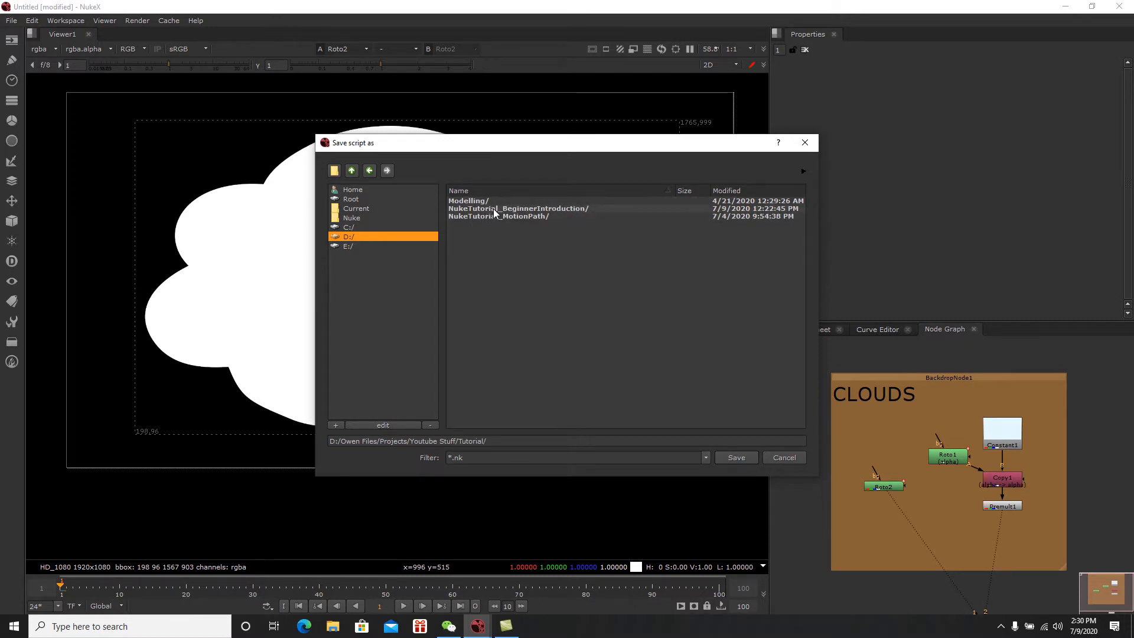
{"action": "double_click", "coordinate": [494, 209]}
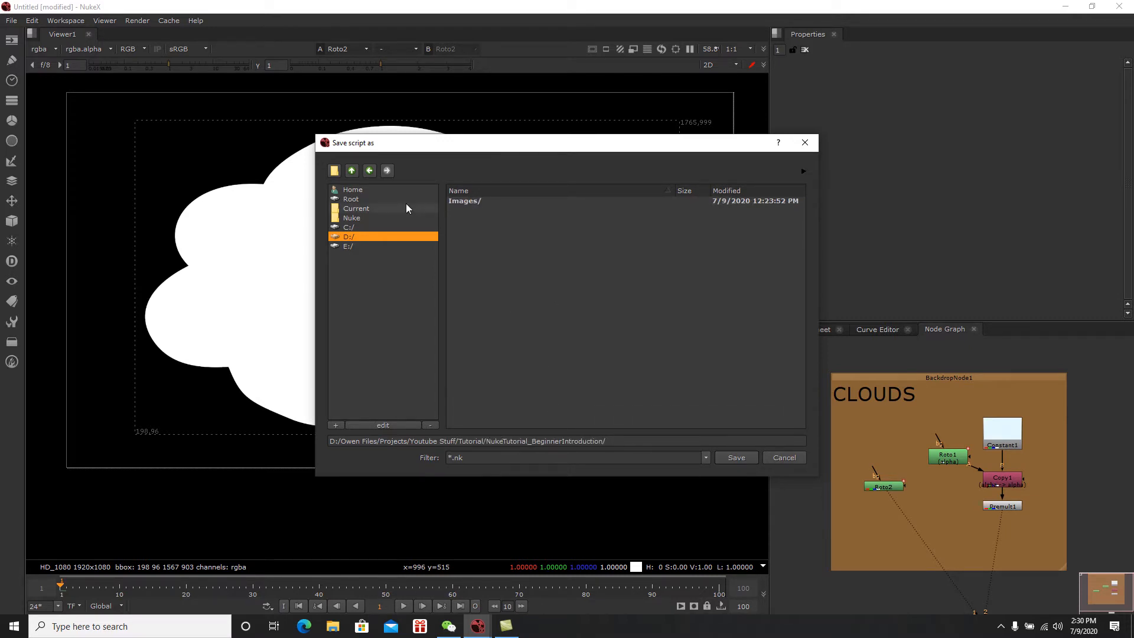
Step: Create a new folder named Nuke inside NukeTutorial_BeginnerIntroduction
{"action": "left_click", "coordinate": [335, 171]}
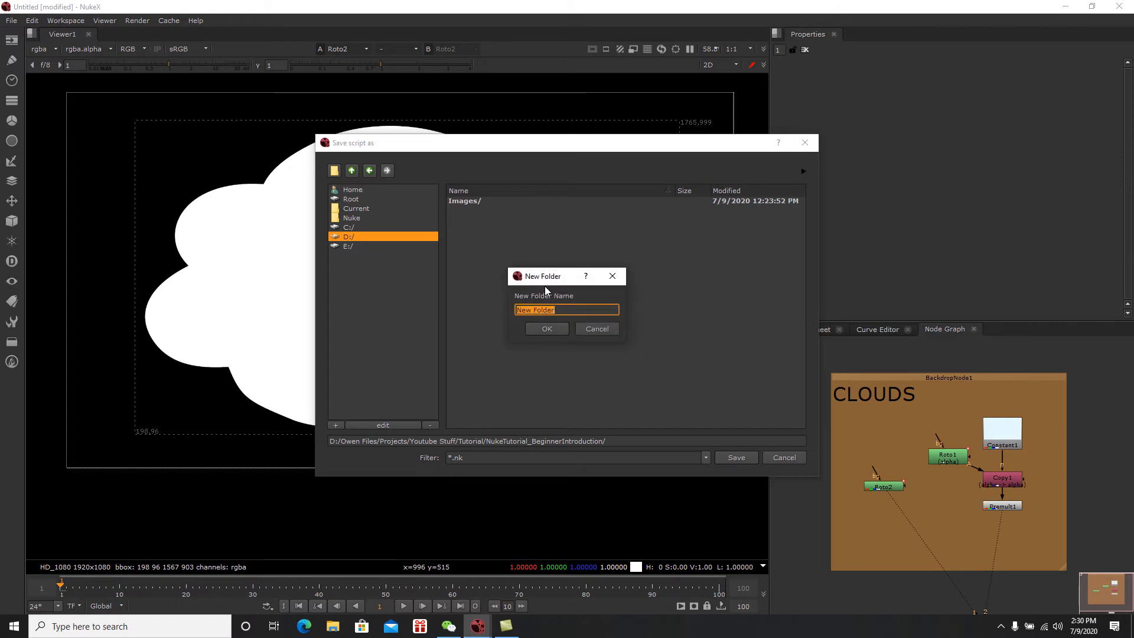
{"action": "type", "text": "Nuke"}
{"action": "left_click", "coordinate": [552, 330]}
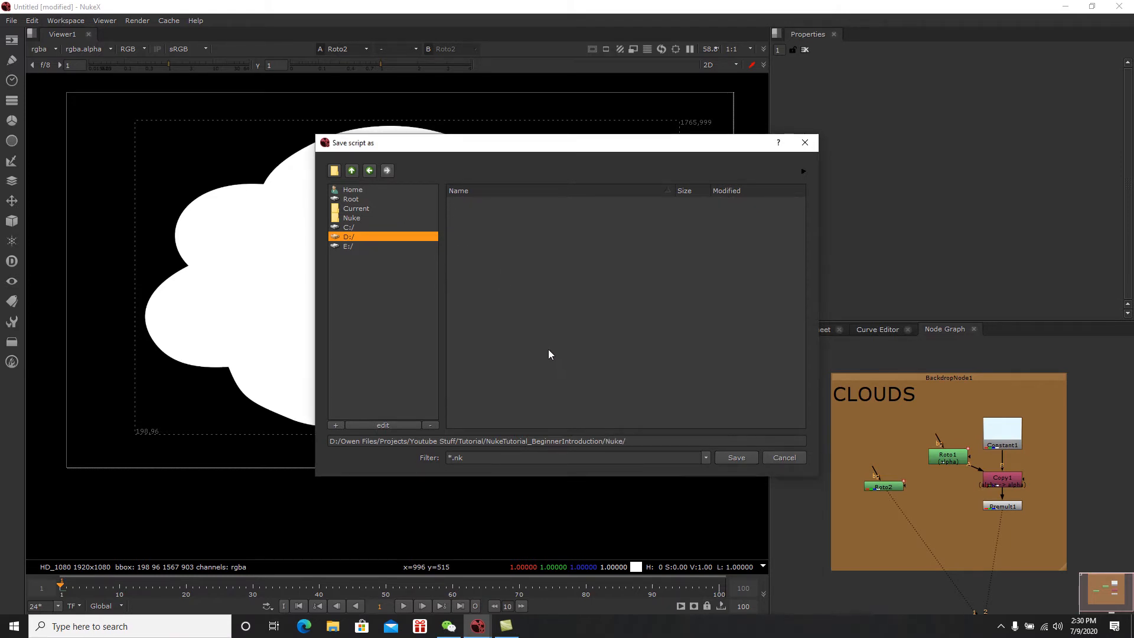
Step: Save the script in the Nuke folder as NukeTutorial_Introduction_BeginnersGuide
{"action": "left_click", "coordinate": [647, 441]}
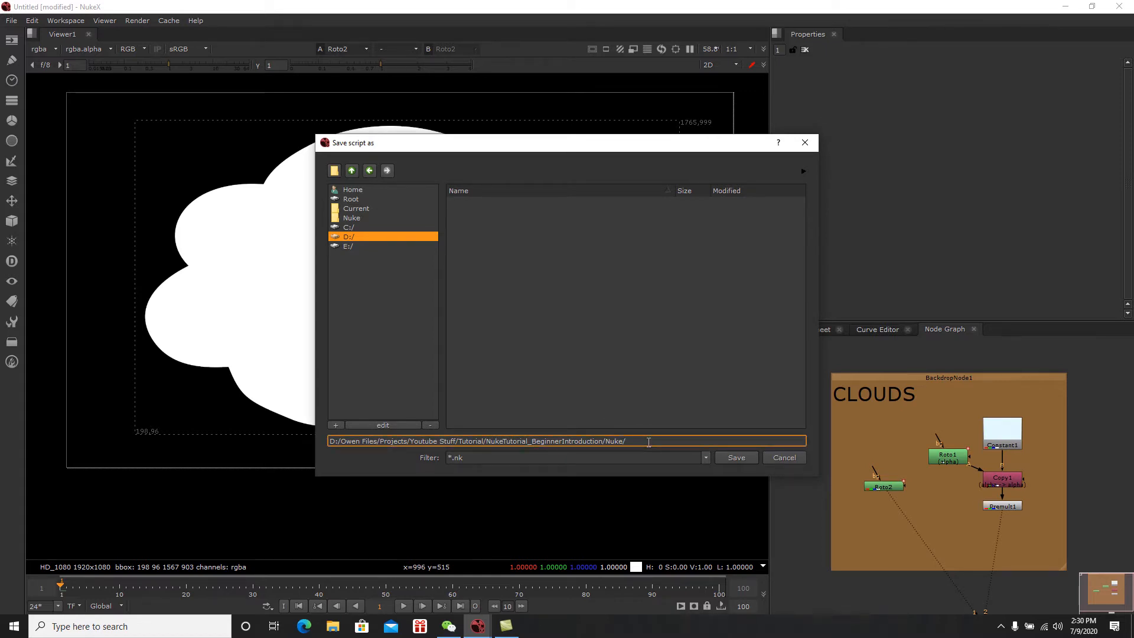
{"action": "type", "text": "NukeTutor"}
{"action": "type", "text": "Introduction"}
{"action": "type", "text": "_BeginnersGuide"}
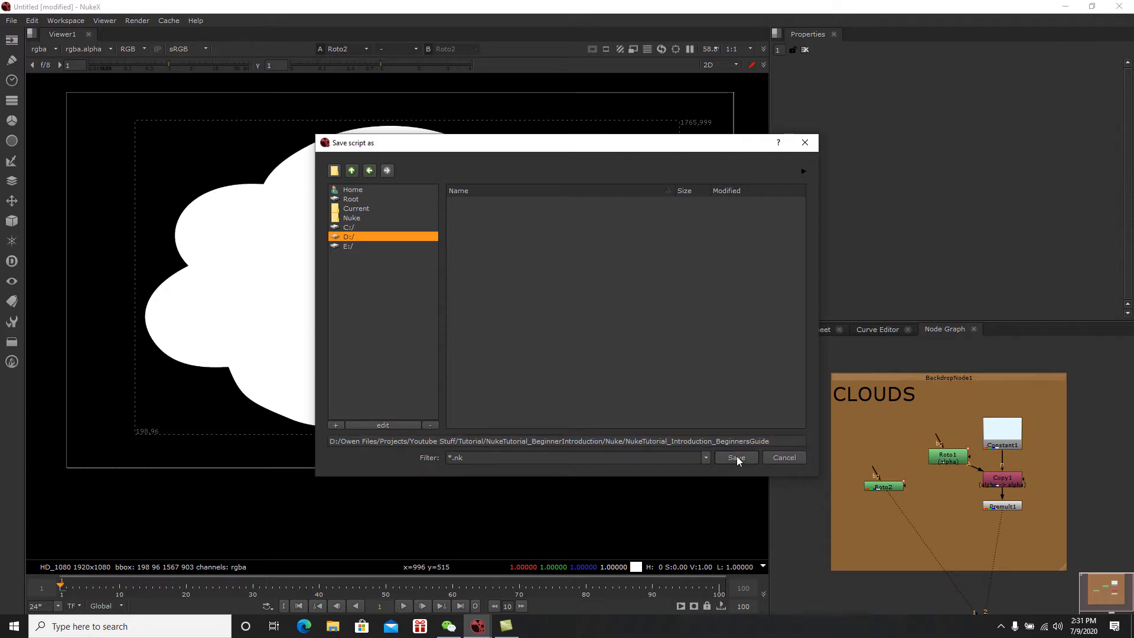
{"action": "left_click", "coordinate": [735, 457]}
Step: Move Viewer1 further below the CLOUDS backdrop and disconnect it from both Premult1 and Roto2
{"action": "scroll", "coordinate": [955, 481], "scroll_direction": "down", "scroll_amount": 3}
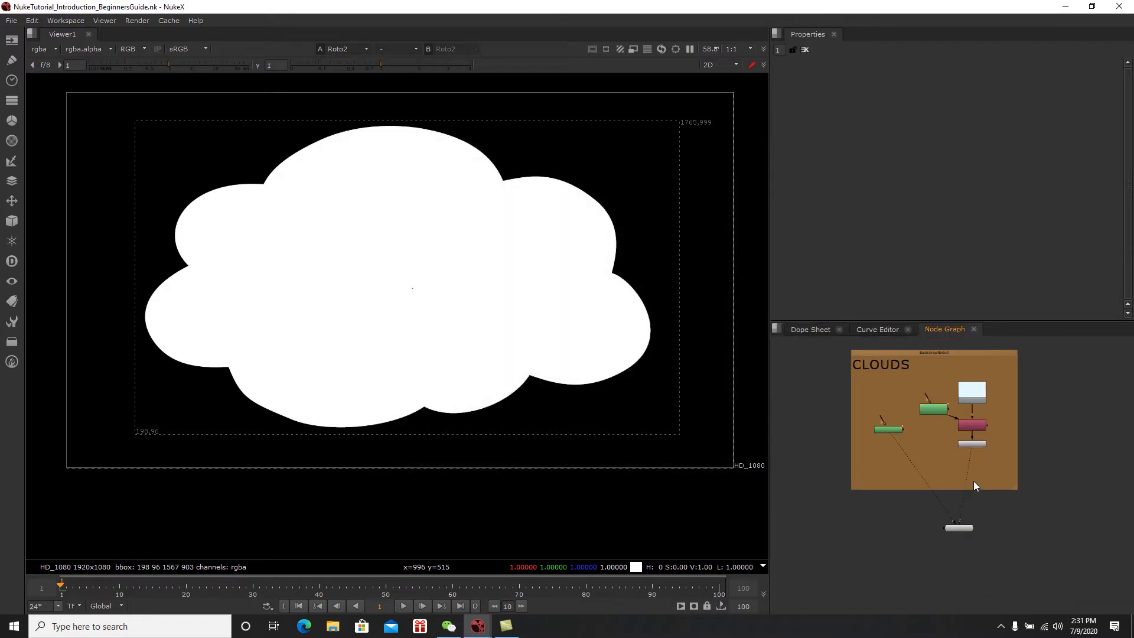
{"action": "left_click_drag", "start_coordinate": [962, 528], "coordinate": [952, 562]}
{"action": "middle_click_drag", "start_coordinate": [980, 533], "coordinate": [988, 530]}
{"action": "left_click", "coordinate": [989, 528]}
{"action": "left_click_drag", "start_coordinate": [976, 453], "coordinate": [951, 476]}
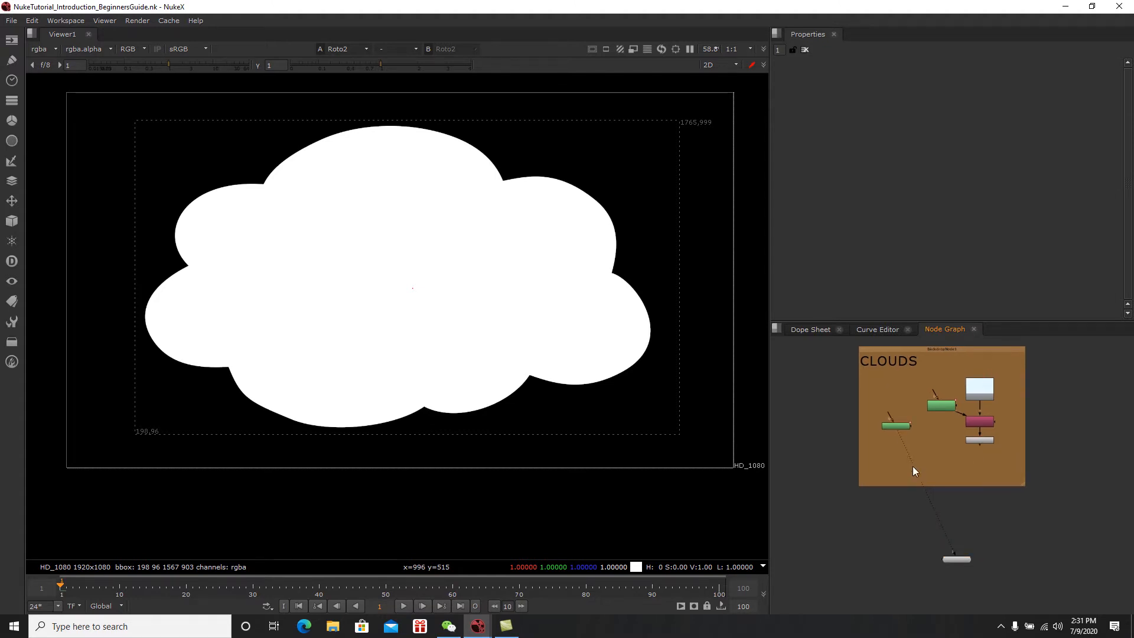
{"action": "left_click_drag", "start_coordinate": [902, 438], "coordinate": [941, 512]}
{"action": "middle_click_drag", "start_coordinate": [998, 509], "coordinate": [966, 502]}
{"action": "mouse_move", "coordinate": [1024, 482]}
{"action": "middle_mouse_down"}
{"action": "mouse_move", "coordinate": [998, 498]}
{"action": "mouse_move", "coordinate": [1025, 483]}
{"action": "mouse_move", "coordinate": [1015, 487]}
{"action": "middle_mouse_up"}
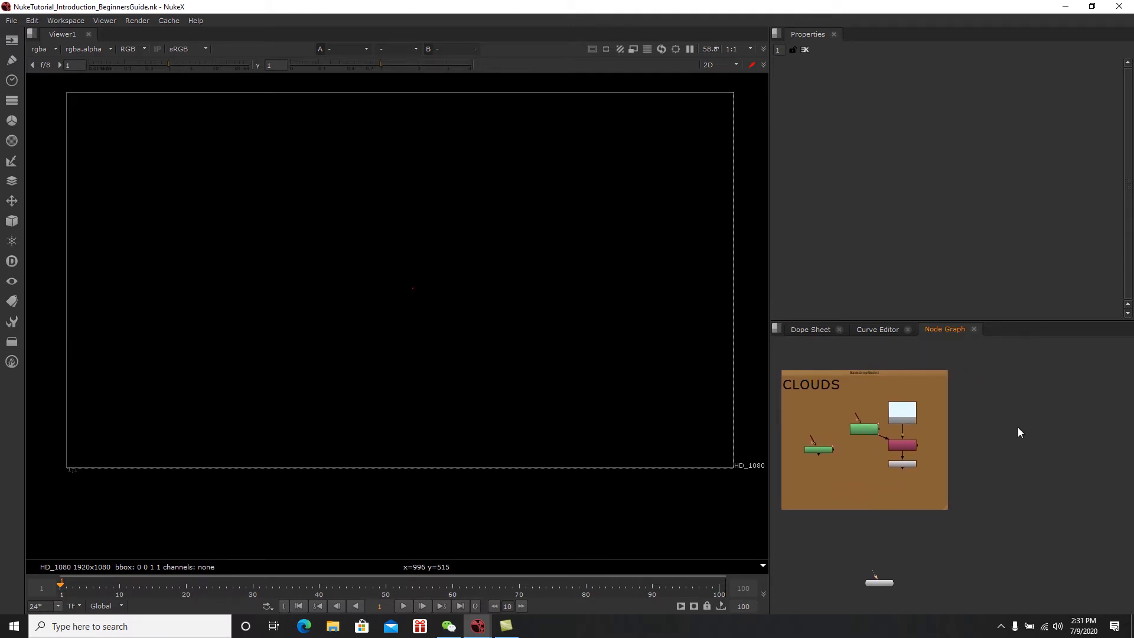
Step: Add an unconnected Constant node in the empty node graph area left of the CLOUDS backdrop
{"action": "scroll", "coordinate": [1017, 408], "scroll_direction": "up", "scroll_amount": 2}
{"action": "scroll", "coordinate": [1019, 412], "scroll_direction": "down", "scroll_amount": 2}
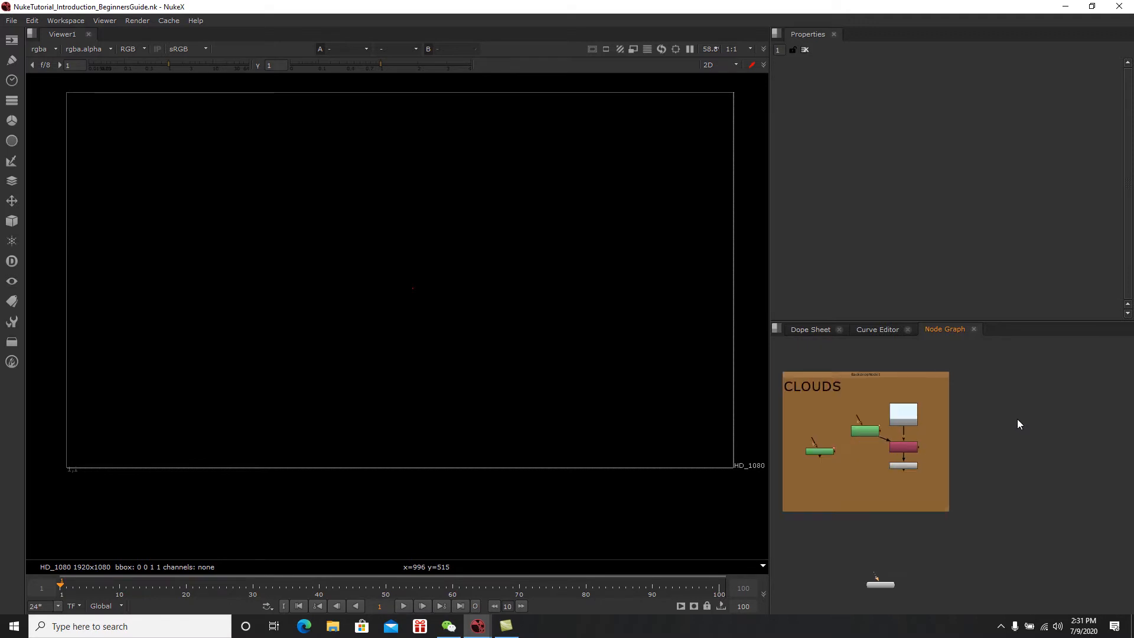
{"action": "middle_click_drag", "start_coordinate": [1009, 423], "coordinate": [1058, 378]}
{"action": "middle_click_drag", "start_coordinate": [1016, 495], "coordinate": [1101, 449]}
{"action": "left_click", "coordinate": [1015, 491]}
{"action": "middle_click_drag", "start_coordinate": [931, 376], "coordinate": [1001, 473]}
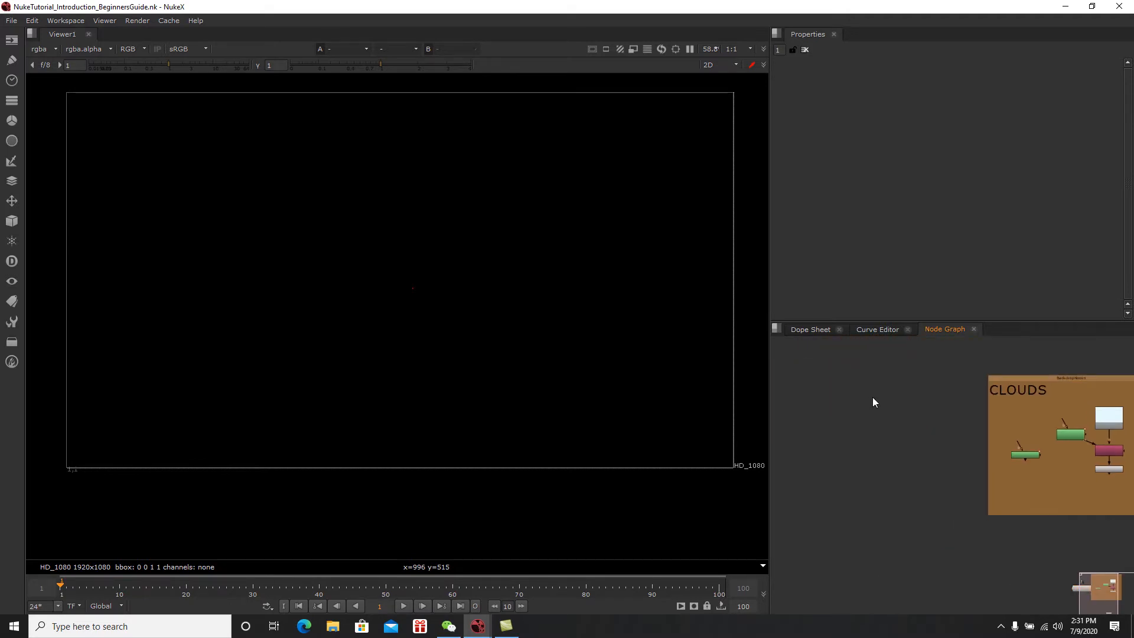
{"action": "key", "text": "Tab"}
{"action": "type", "text": "constan"}
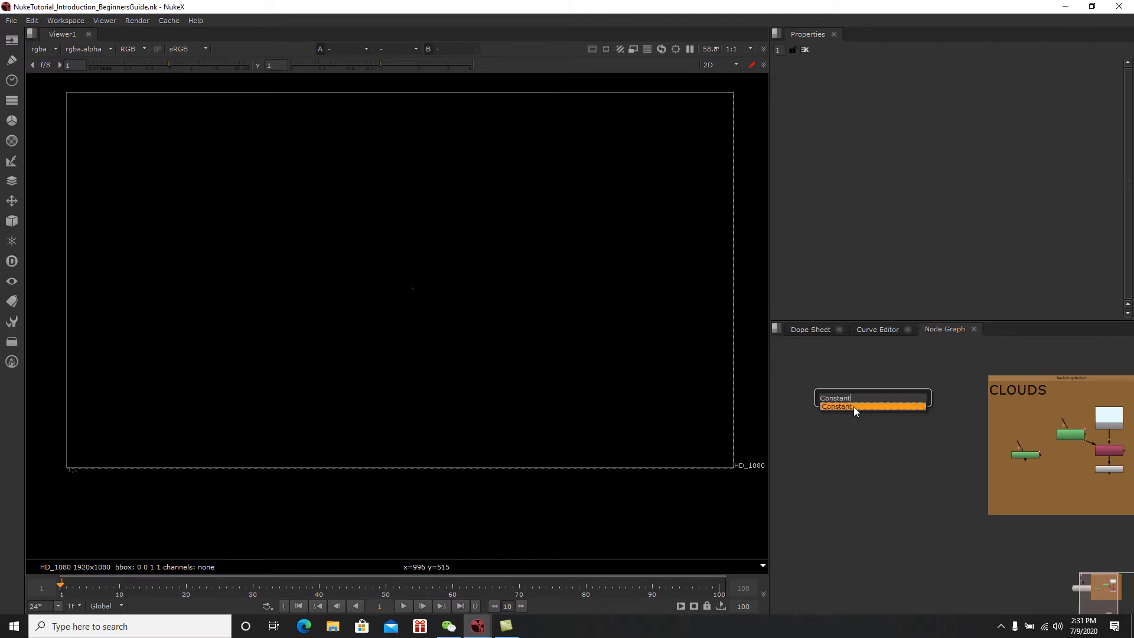
{"action": "key", "text": "Return"}
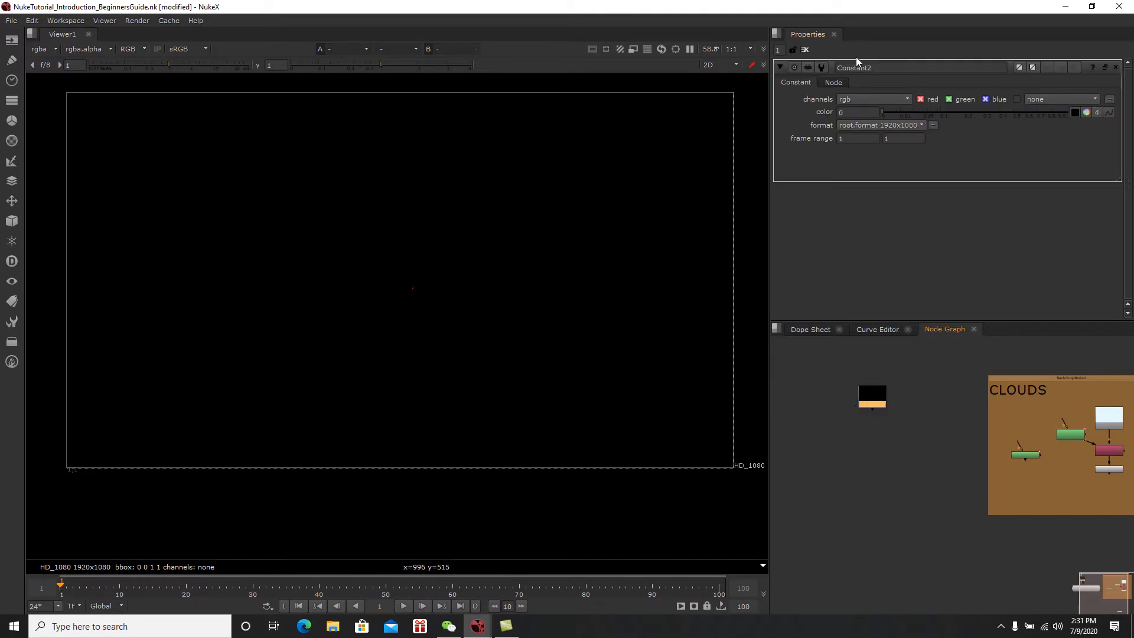
Step: Set the new Constant's channels to rgba and its color to 1
{"action": "left_click", "coordinate": [856, 99]}
{"action": "left_click", "coordinate": [864, 133]}
{"action": "left_click", "coordinate": [846, 111]}
{"action": "type", "text": "1"}
{"action": "key", "text": "Return"}
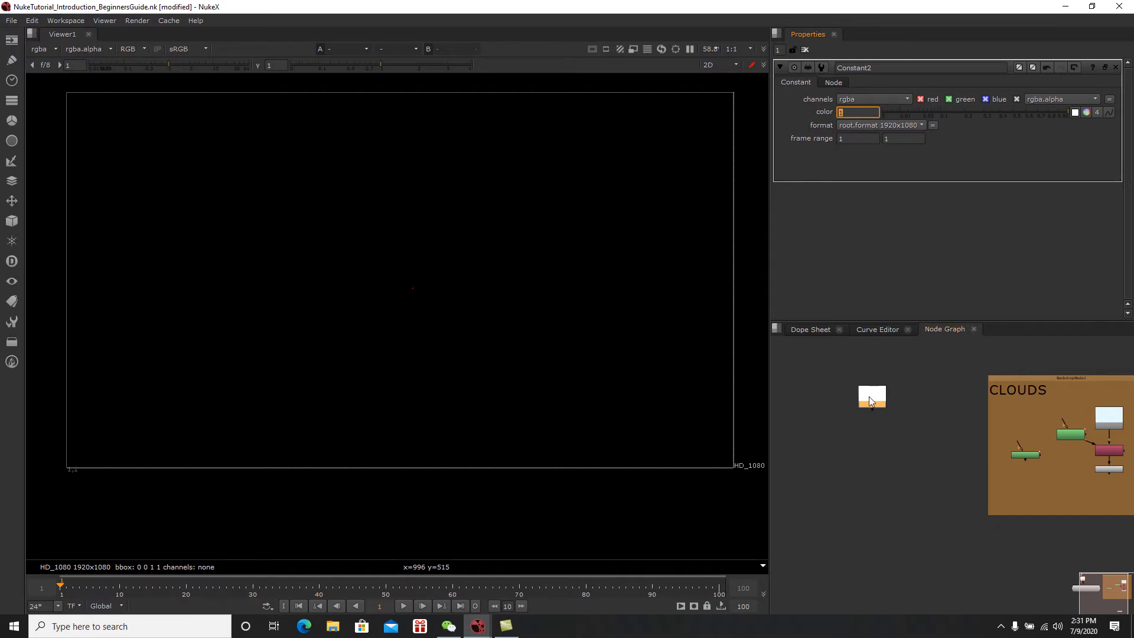
Step: Move the new Constant lower, show it in the viewer and color it light blue: red about 0.246, green about 0.739, blue 1
{"action": "left_click_drag", "start_coordinate": [870, 395], "coordinate": [870, 459]}
{"action": "key", "text": "1"}
{"action": "left_click", "coordinate": [875, 458]}
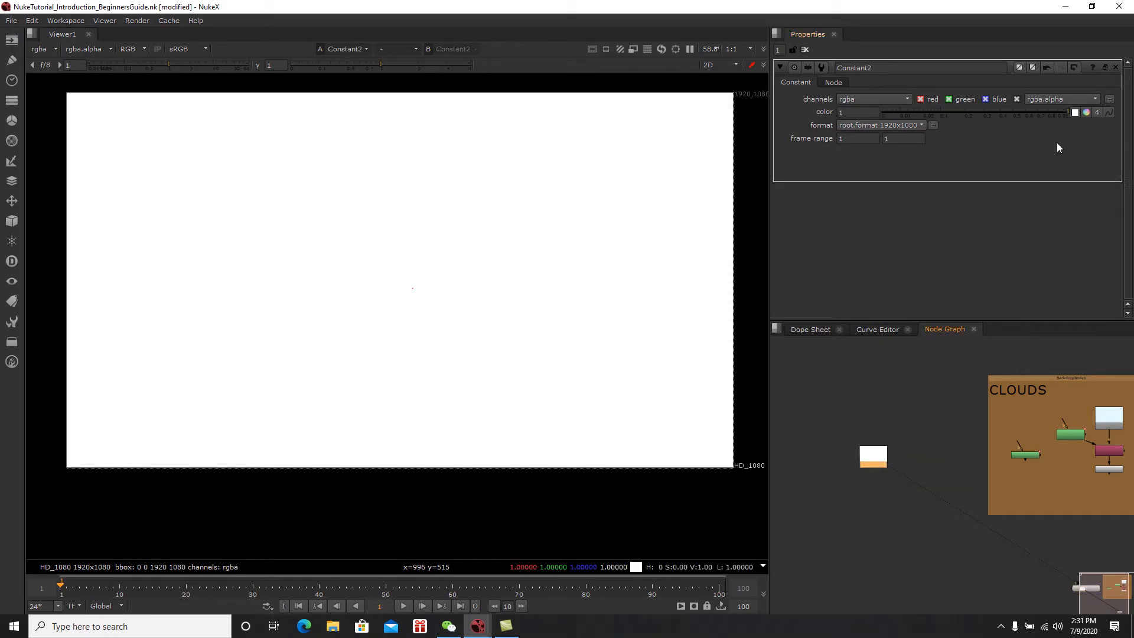
{"action": "left_click", "coordinate": [1087, 112]}
{"action": "left_click_drag", "start_coordinate": [805, 148], "coordinate": [657, 203]}
Step: Bring Viewer1 over beneath the blue Constant and line the Constant up above it
{"action": "middle_click_drag", "start_coordinate": [966, 531], "coordinate": [927, 471]}
{"action": "left_click", "coordinate": [1047, 530]}
{"action": "left_click_drag", "start_coordinate": [1047, 533], "coordinate": [831, 519]}
{"action": "middle_click_drag", "start_coordinate": [837, 503], "coordinate": [898, 529]}
{"action": "left_click_drag", "start_coordinate": [900, 433], "coordinate": [913, 472]}
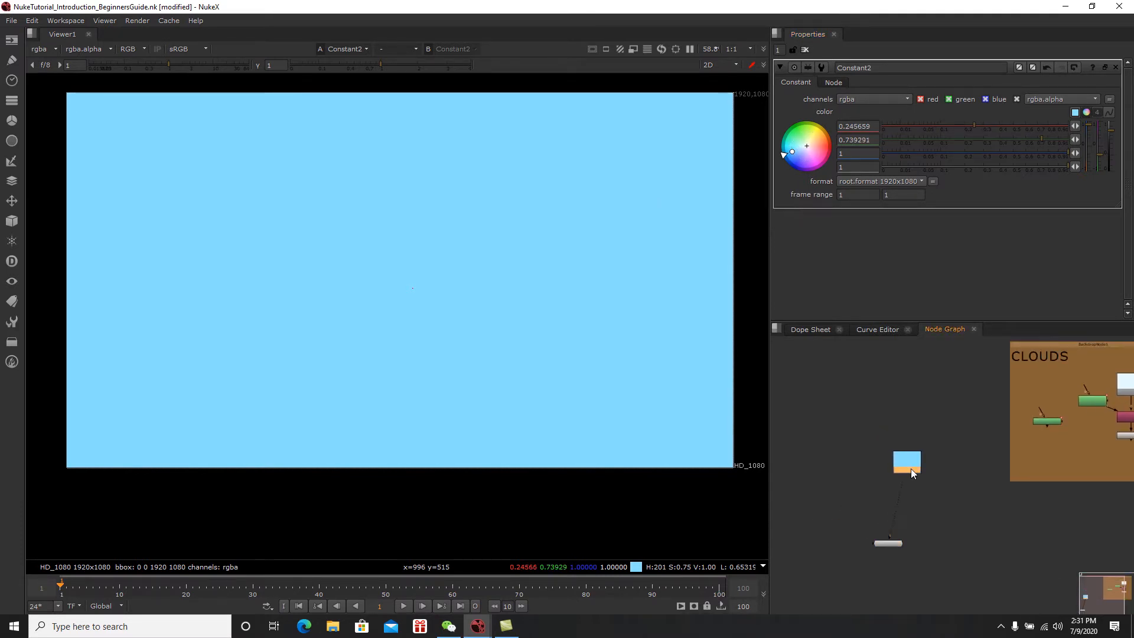
{"action": "scroll", "coordinate": [912, 471], "scroll_direction": "up", "scroll_amount": 2}
{"action": "middle_click_drag", "start_coordinate": [919, 471], "coordinate": [948, 502]}
{"action": "scroll", "coordinate": [911, 443], "scroll_direction": "down", "scroll_amount": 1}
{"action": "left_click_drag", "start_coordinate": [934, 473], "coordinate": [904, 466]}
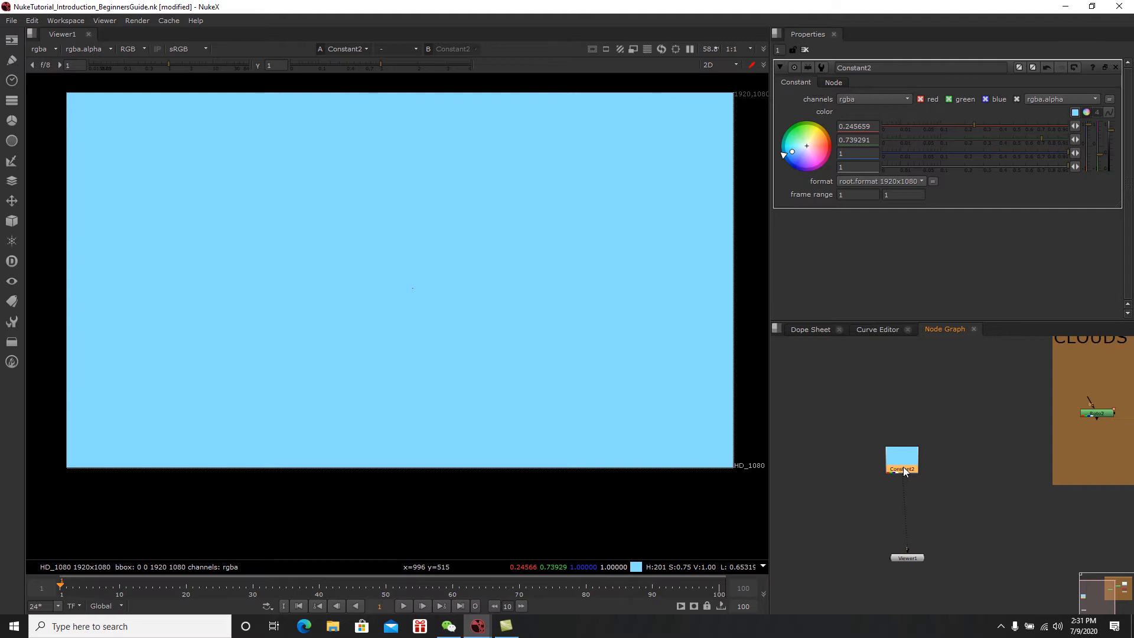
Step: Add a Backdrop around the blue Constant, enlarge it to leave room around the node, and label it SKY
{"action": "key", "text": "Tab"}
{"action": "type", "text": "back"}
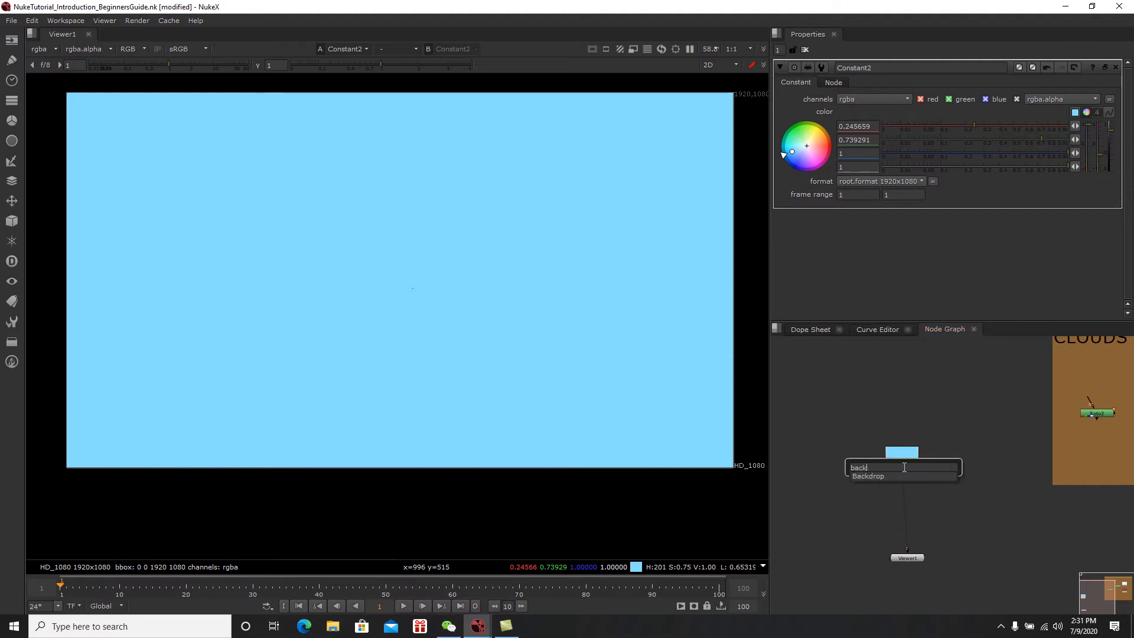
{"action": "key", "text": "Return"}
{"action": "left_click_drag", "start_coordinate": [923, 476], "coordinate": [984, 535]}
{"action": "left_click_drag", "start_coordinate": [936, 417], "coordinate": [911, 393], "text": "ctrl"}
{"action": "left_click", "coordinate": [857, 108]}
{"action": "type", "text": "SKY"}
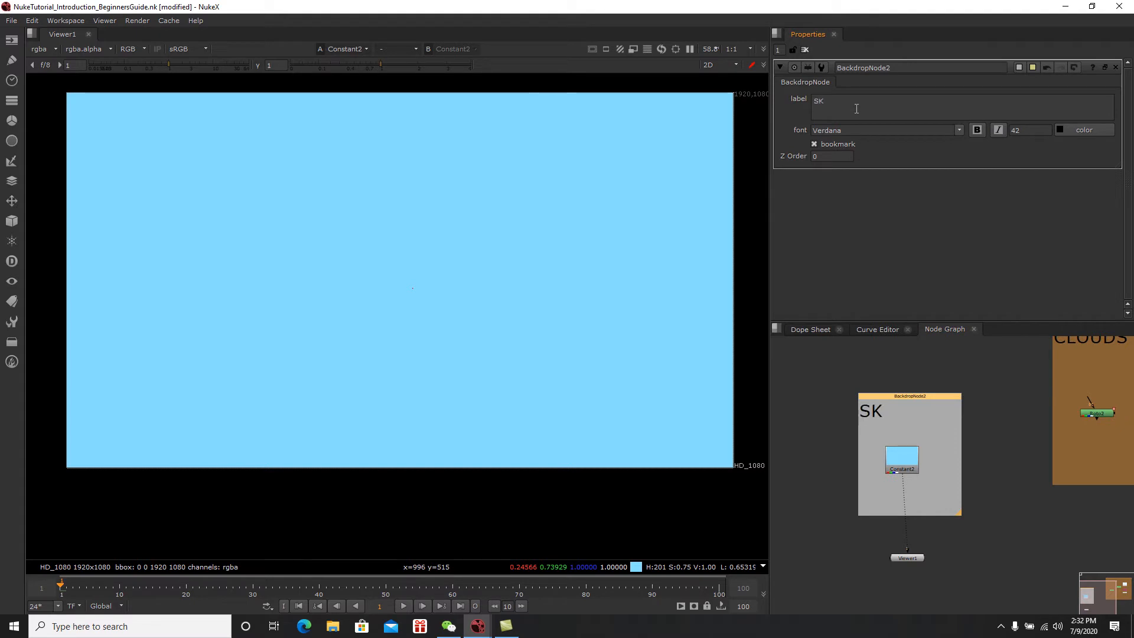
Step: Move the SKY backdrop with its Constant and Viewer1 down, lower than the CLOUDS backdrop, and view the sky color
{"action": "scroll", "coordinate": [910, 406], "scroll_direction": "down", "scroll_amount": 2}
{"action": "left_click_drag", "start_coordinate": [806, 362], "coordinate": [975, 569]}
{"action": "left_click_drag", "start_coordinate": [867, 425], "coordinate": [870, 483]}
{"action": "scroll", "coordinate": [945, 492], "scroll_direction": "down", "scroll_amount": 1}
{"action": "mouse_move", "coordinate": [945, 492]}
{"action": "middle_mouse_down"}
{"action": "mouse_move", "coordinate": [918, 515]}
{"action": "mouse_move", "coordinate": [929, 497]}
{"action": "middle_mouse_up"}
{"action": "left_click", "coordinate": [953, 490]}
{"action": "key", "text": "1"}
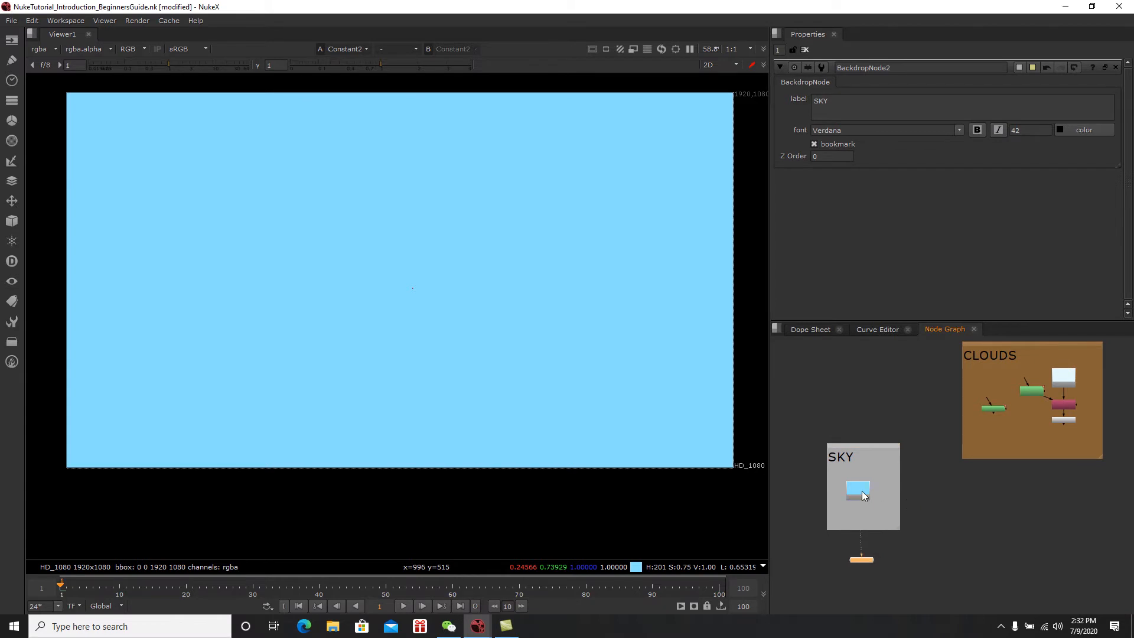
Step: Inspect the sky's frame edge, then compare the Premult1 cloud with the blue Constant by switching viewer inputs
{"action": "middle_click_drag", "start_coordinate": [707, 372], "coordinate": [657, 404]}
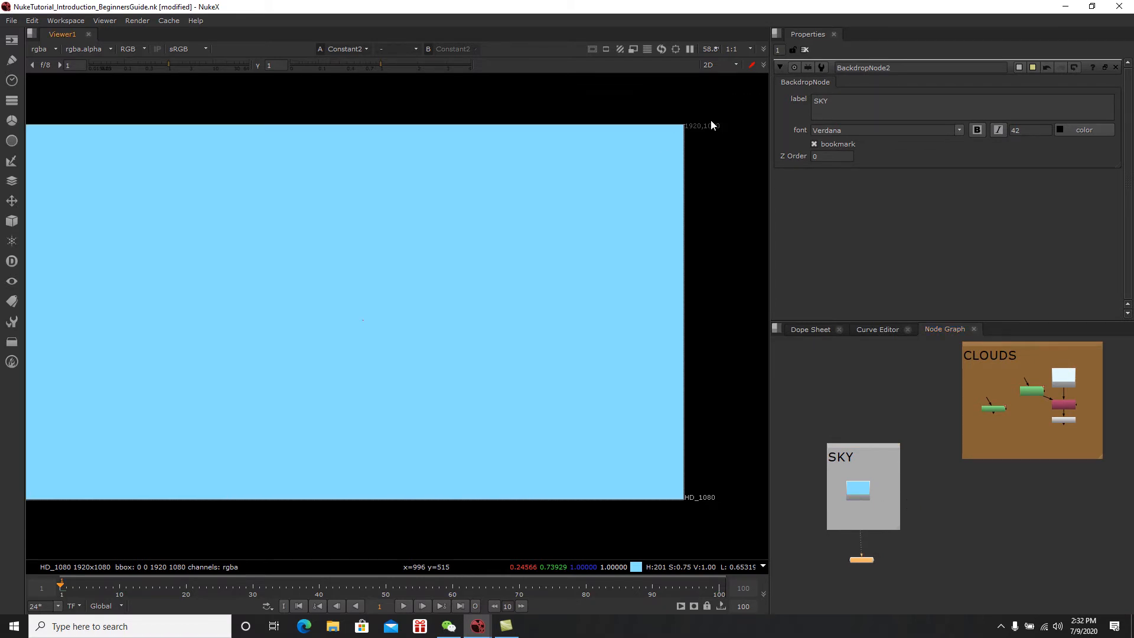
{"action": "scroll", "coordinate": [711, 121], "scroll_direction": "up", "scroll_amount": 4}
{"action": "scroll", "coordinate": [629, 189], "scroll_direction": "down", "scroll_amount": 5}
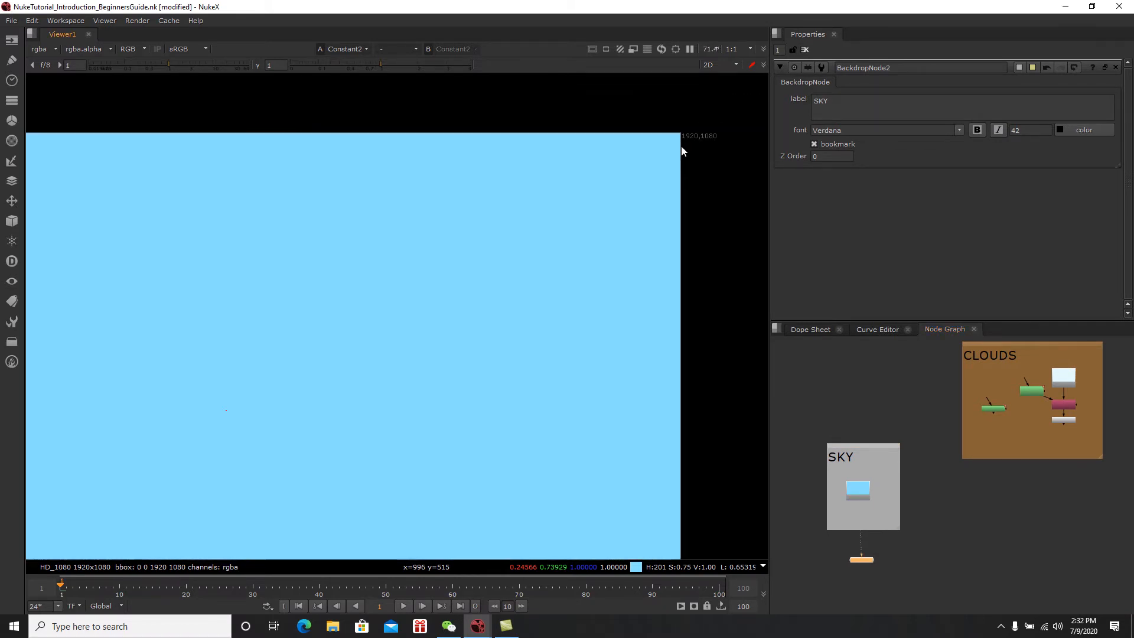
{"action": "middle_click_drag", "start_coordinate": [992, 396], "coordinate": [968, 403]}
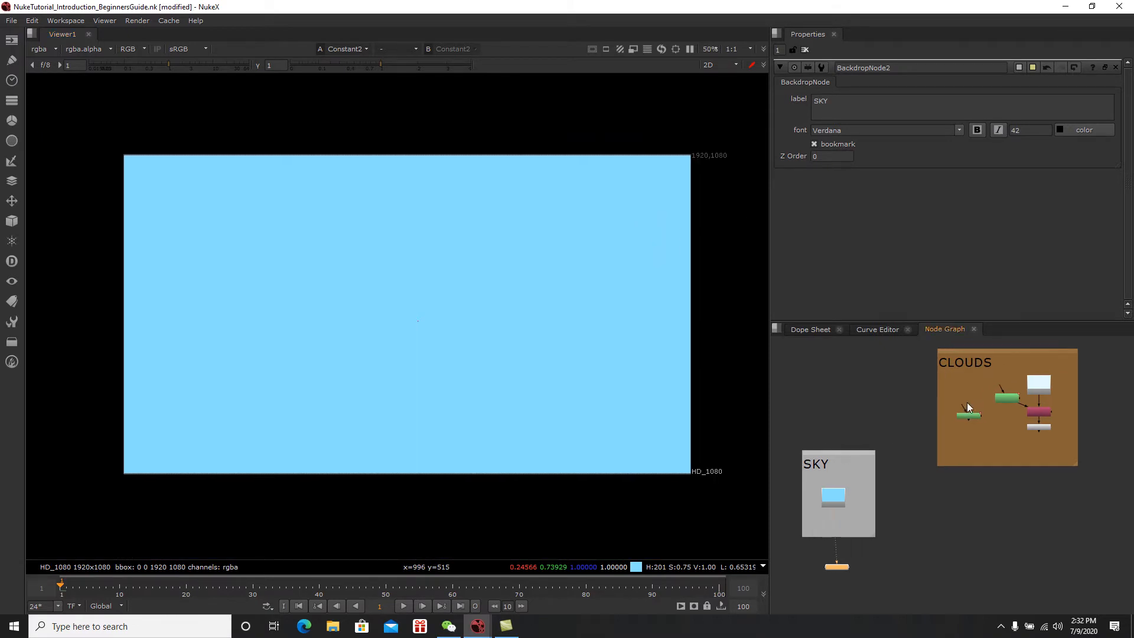
{"action": "key", "text": "1"}
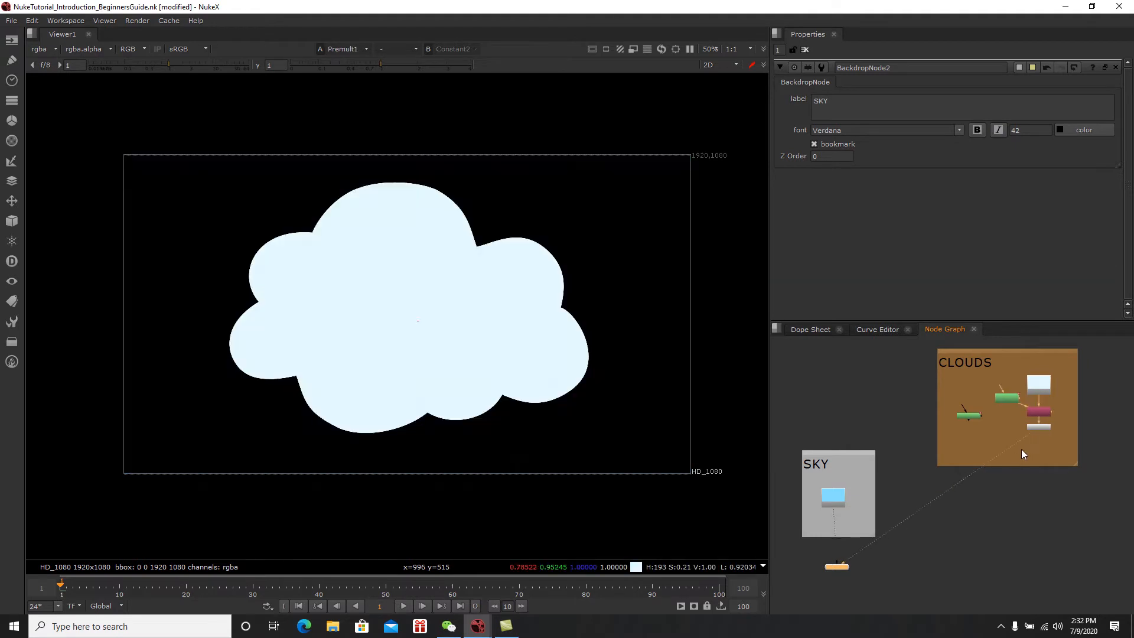
{"action": "key", "text": "2"}
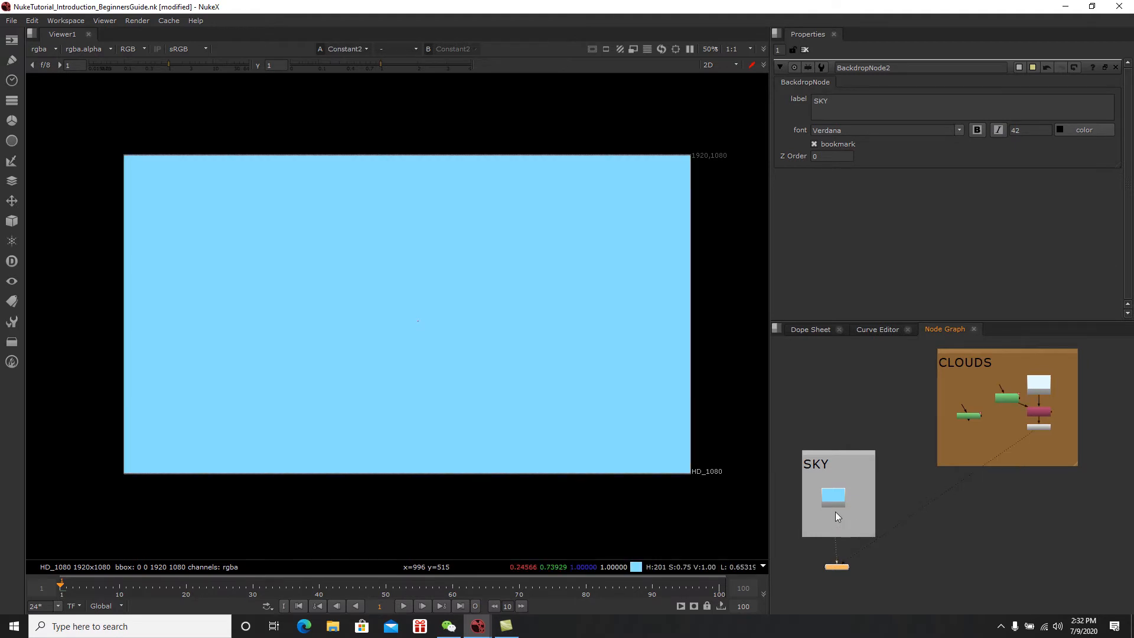
Step: Disconnect Viewer1 from the sky Constant and Premult1, leaving it in empty space below the two backdrops
{"action": "left_click_drag", "start_coordinate": [836, 514], "coordinate": [917, 597]}
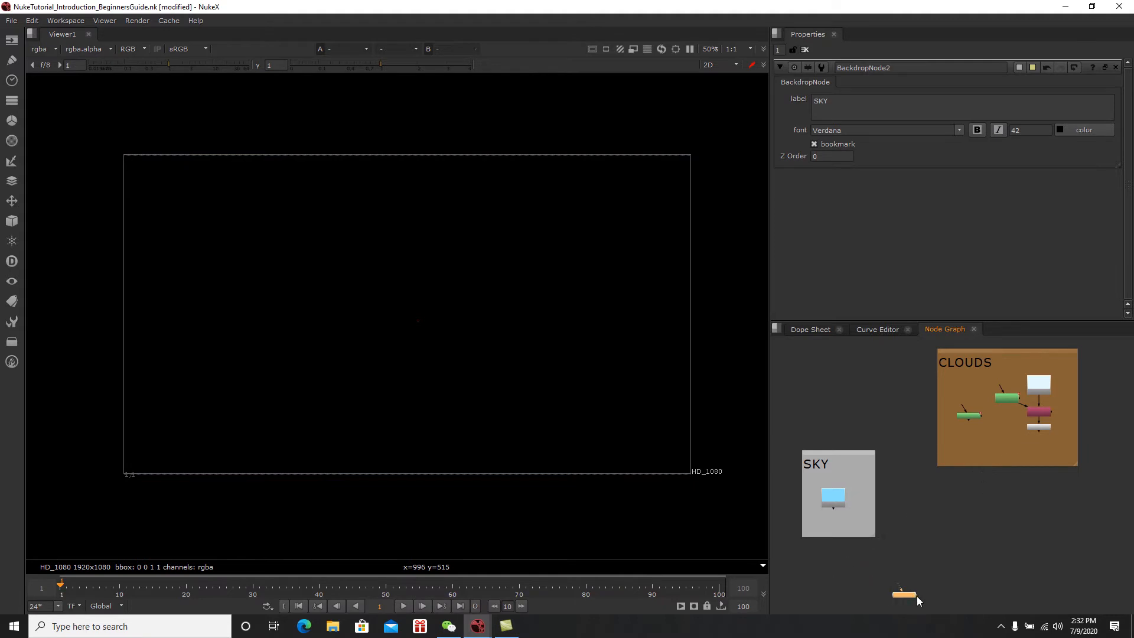
{"action": "scroll", "coordinate": [959, 522], "scroll_direction": "up", "scroll_amount": 2}
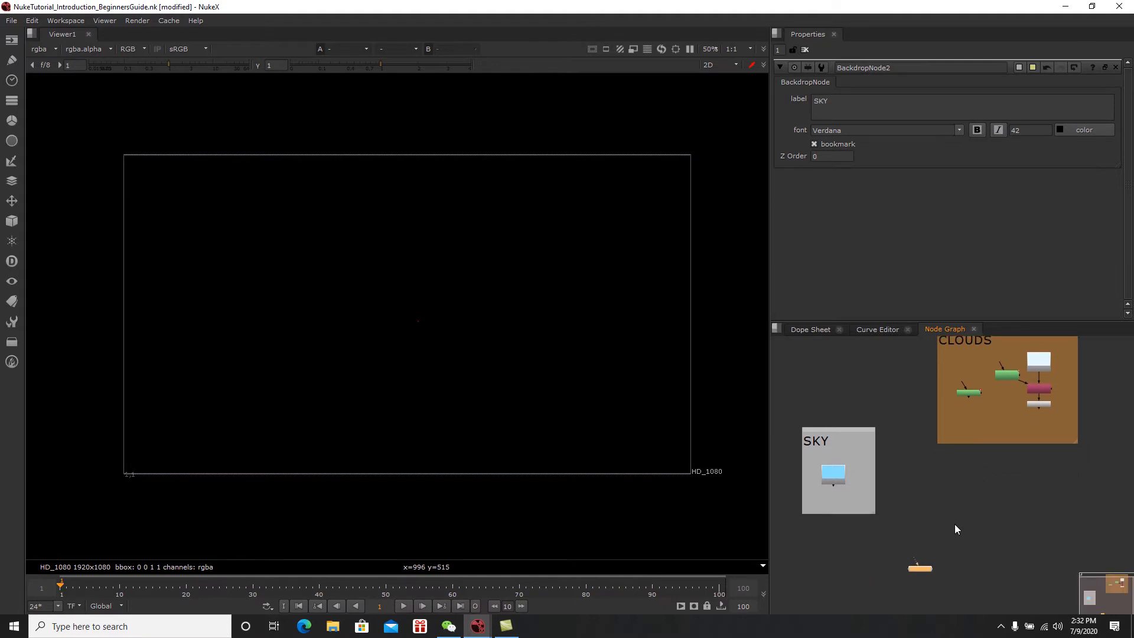
{"action": "left_click", "coordinate": [993, 493]}
Step: Add an unconnected Merge node below the CLOUDS backdrop, to the right of SKY
{"action": "middle_click_drag", "start_coordinate": [994, 481], "coordinate": [988, 485]}
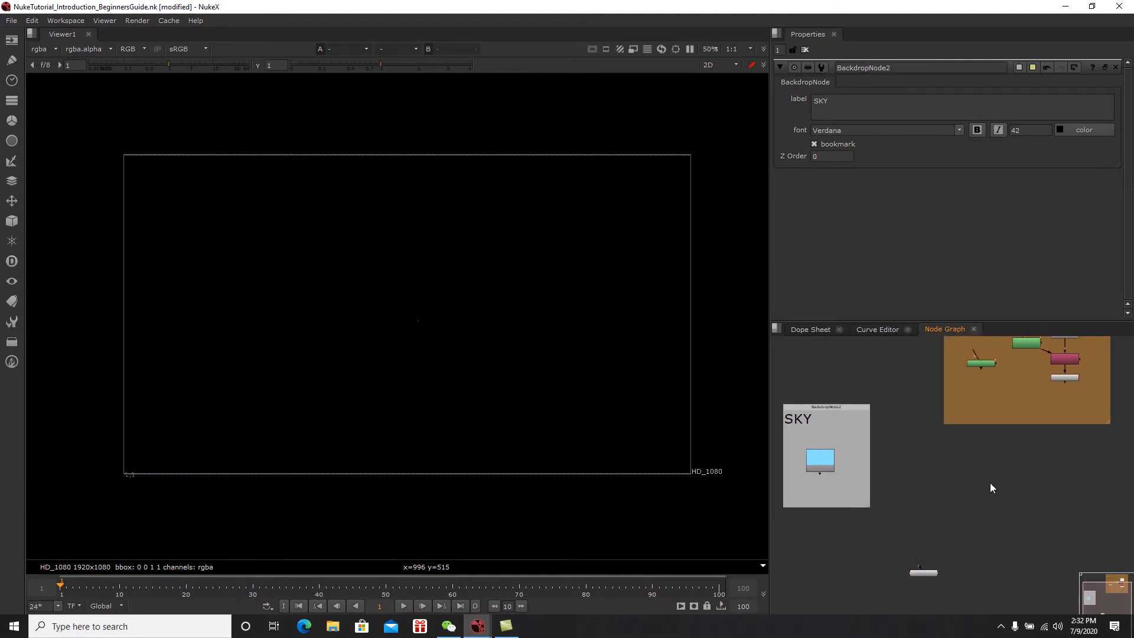
{"action": "key", "text": "Tab"}
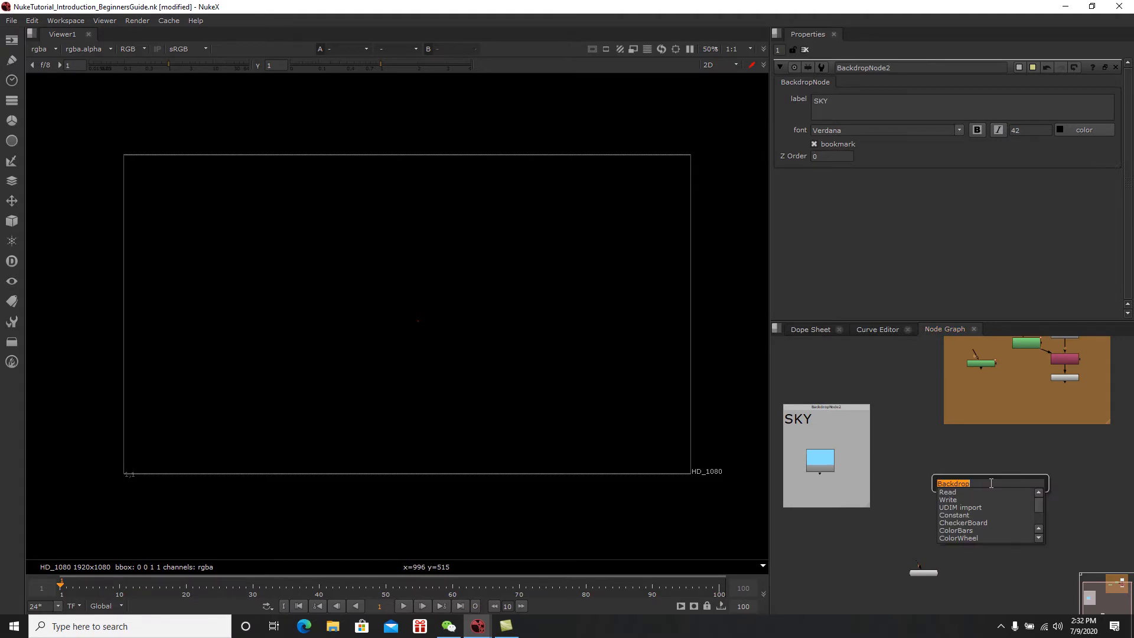
{"action": "type", "text": "merge"}
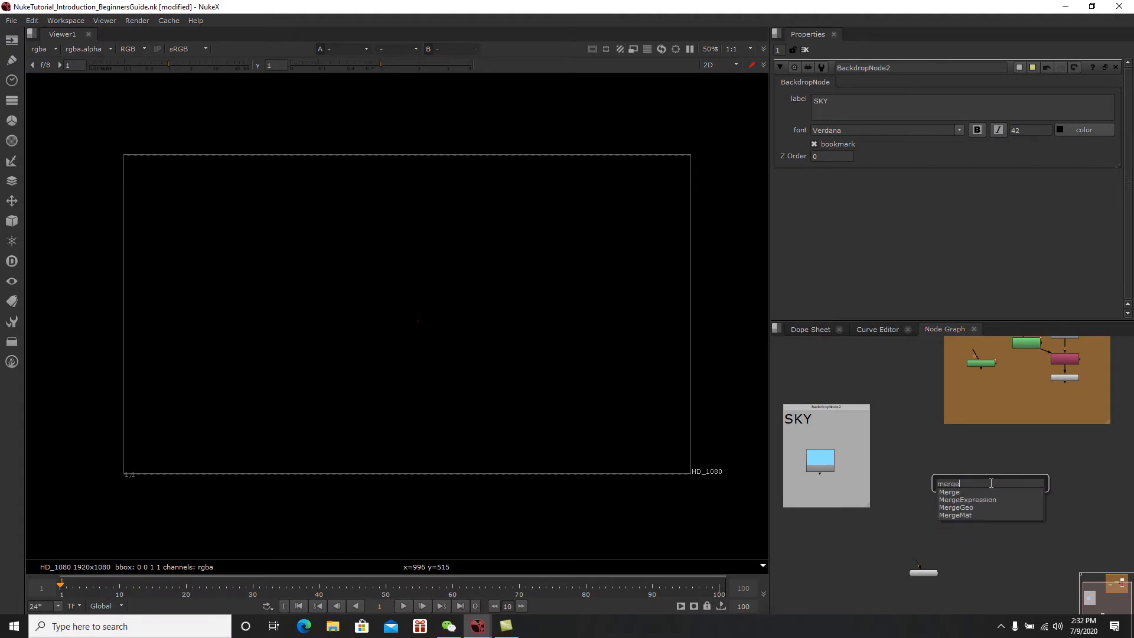
{"action": "left_click", "coordinate": [951, 493]}
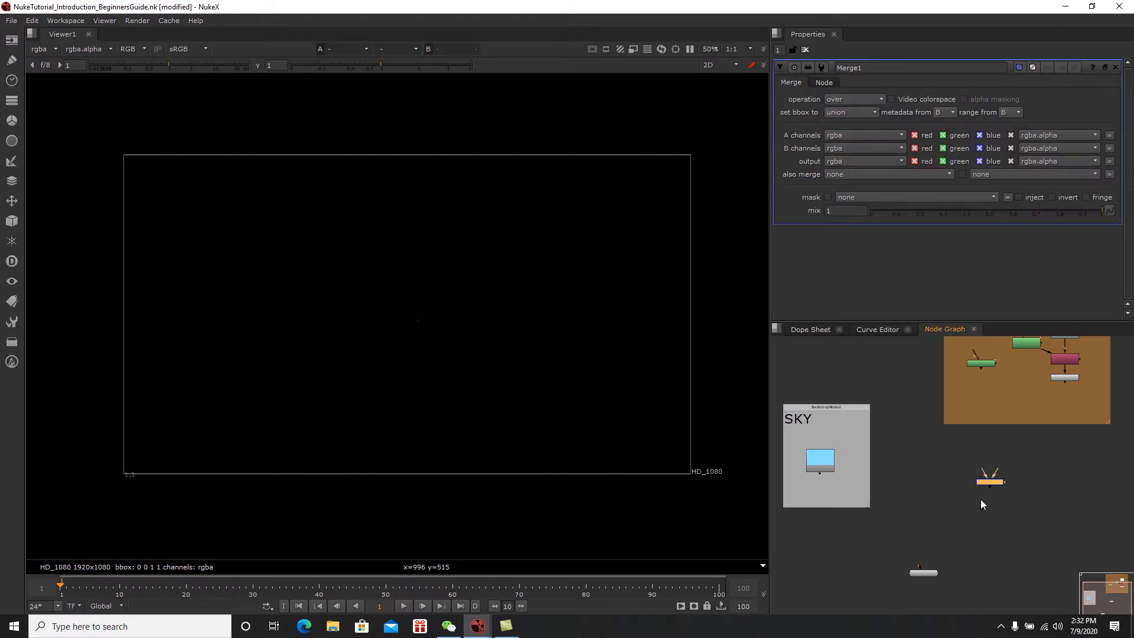
{"action": "scroll", "coordinate": [994, 483], "scroll_direction": "up", "scroll_amount": 5}
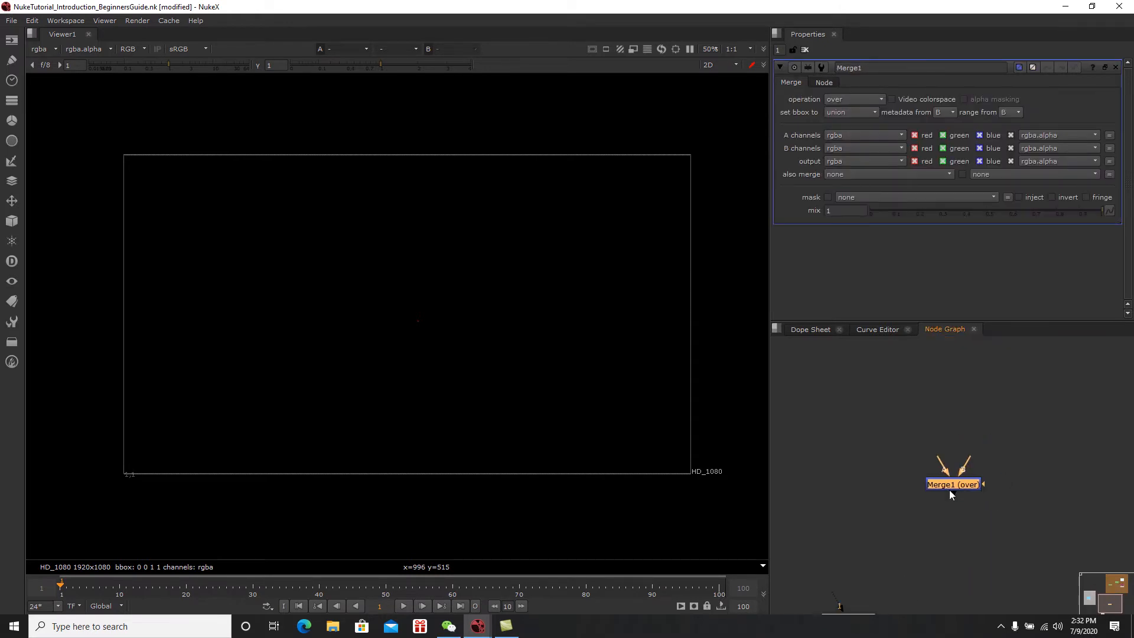
{"action": "middle_click_drag", "start_coordinate": [974, 472], "coordinate": [984, 431]}
{"action": "left_click", "coordinate": [985, 495]}
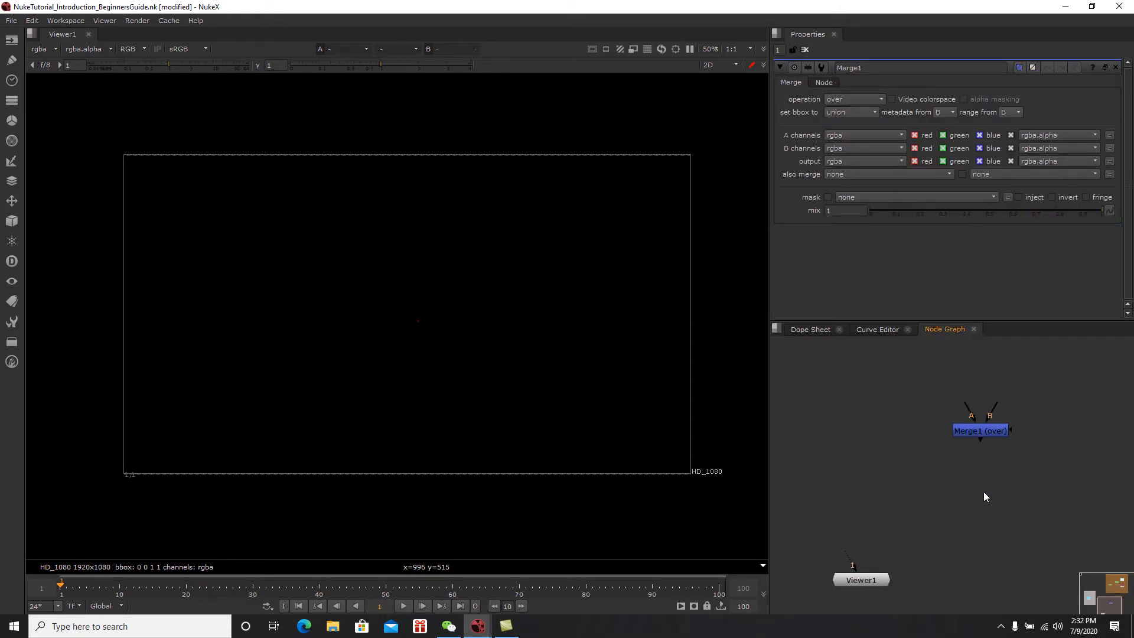
{"action": "key", "text": "m"}
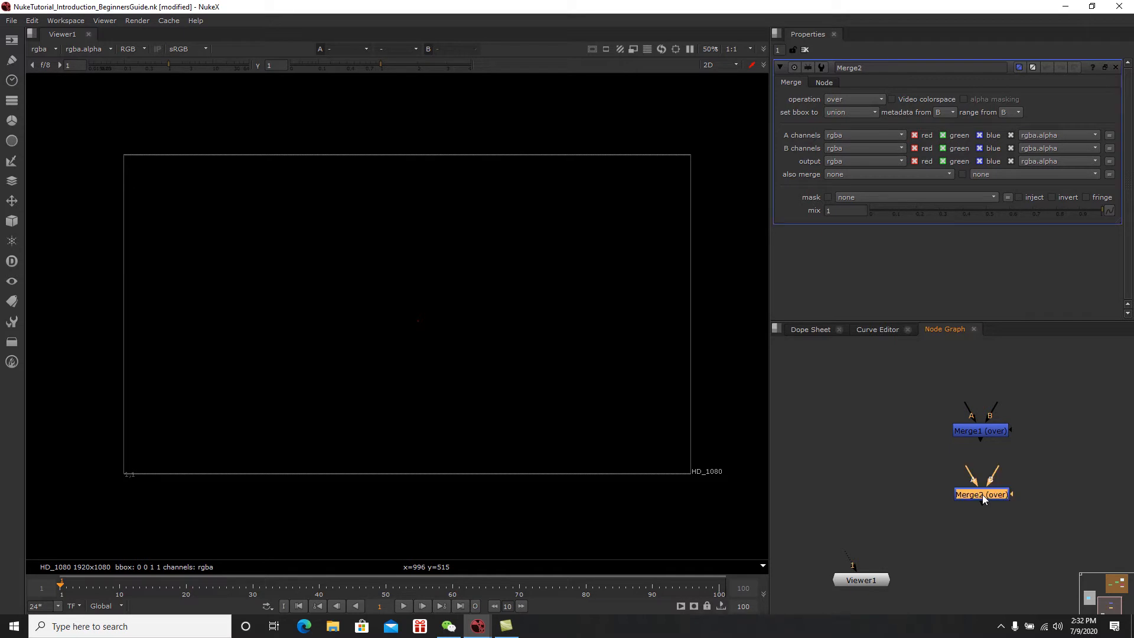
{"action": "left_click_drag", "start_coordinate": [983, 495], "coordinate": [983, 488]}
{"action": "key", "text": "Delete"}
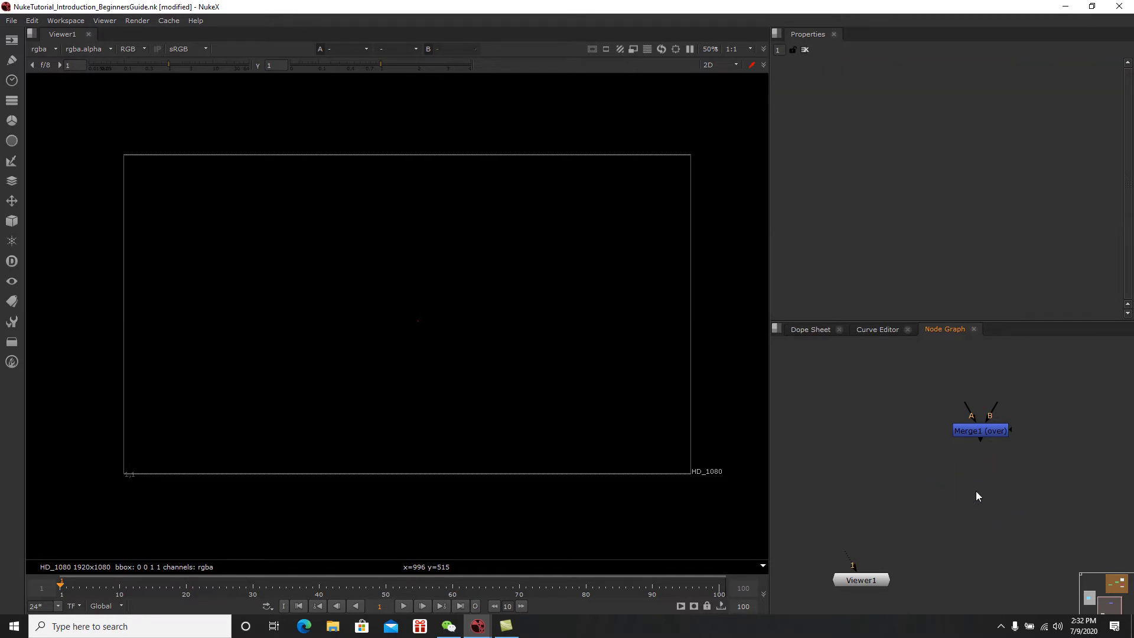
Step: Connect the Merge's A input to Premult1 and its B input to the sky Constant, placing the Merge directly below Premult1
{"action": "scroll", "coordinate": [976, 566], "scroll_direction": "down", "scroll_amount": 4}
{"action": "left_click_drag", "start_coordinate": [998, 523], "coordinate": [1059, 523]}
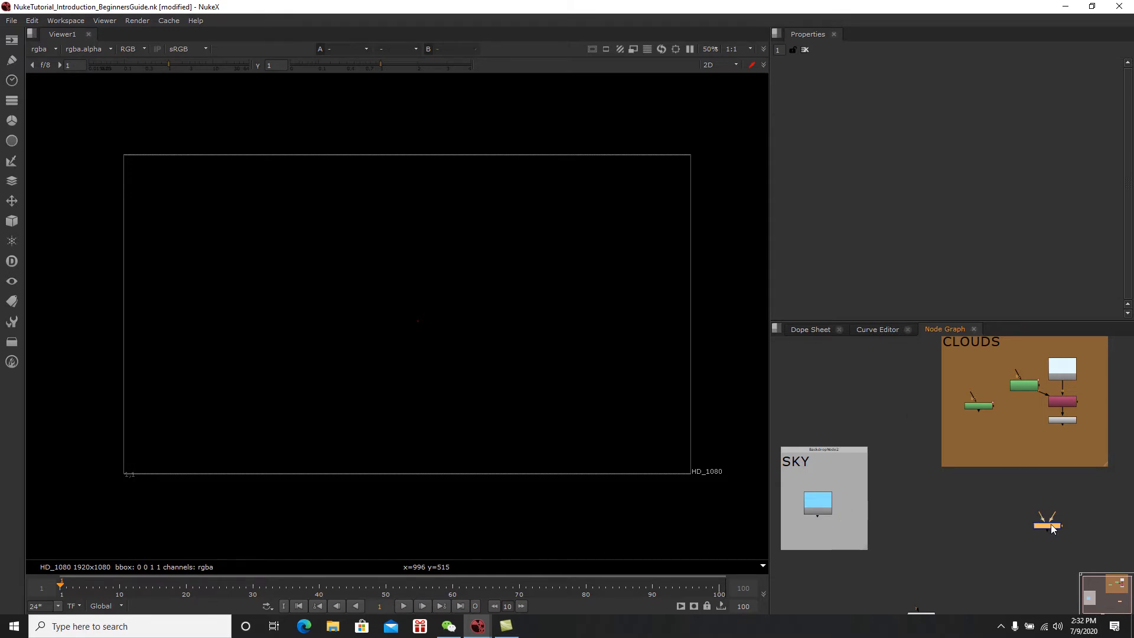
{"action": "scroll", "coordinate": [1049, 525], "scroll_direction": "up", "scroll_amount": 3}
{"action": "middle_click_drag", "start_coordinate": [1046, 533], "coordinate": [1020, 560]}
{"action": "left_click_drag", "start_coordinate": [1008, 534], "coordinate": [1046, 391]}
{"action": "scroll", "coordinate": [1090, 491], "scroll_direction": "down", "scroll_amount": 2}
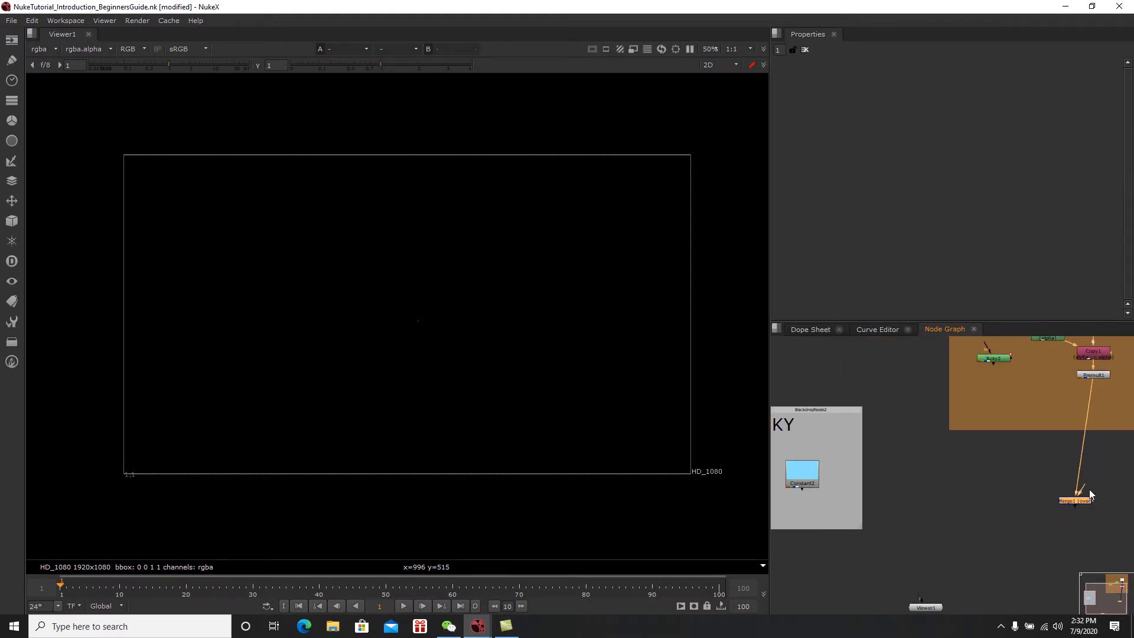
{"action": "left_click_drag", "start_coordinate": [1034, 487], "coordinate": [815, 482]}
{"action": "middle_click_drag", "start_coordinate": [975, 517], "coordinate": [918, 537]}
{"action": "left_click_drag", "start_coordinate": [1014, 522], "coordinate": [1033, 503]}
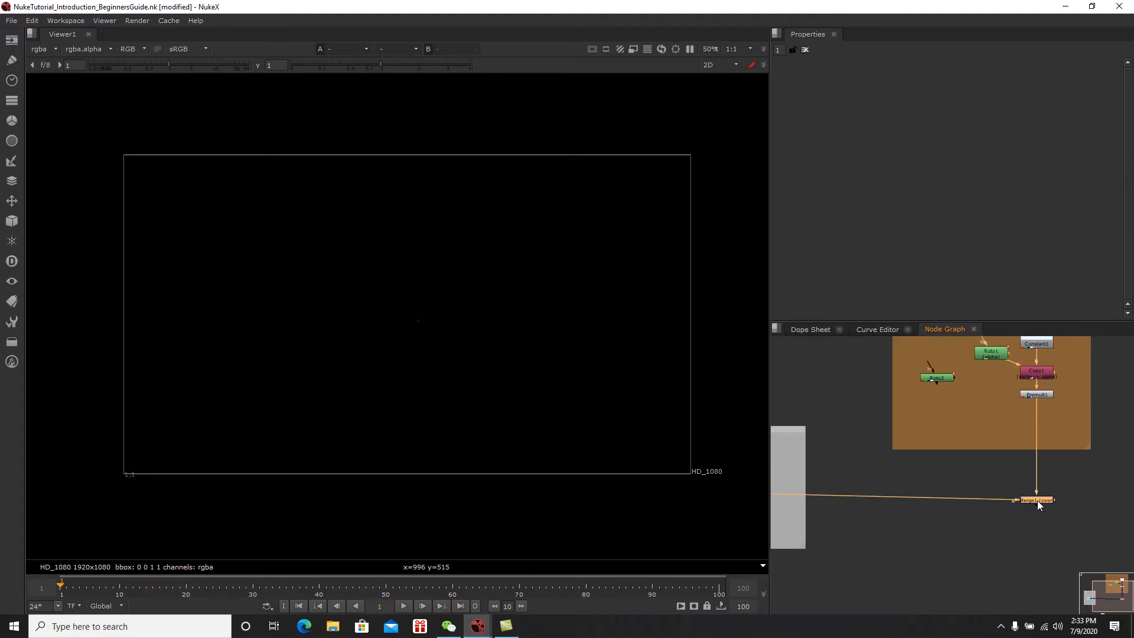
Step: Connect Viewer1 to the Merge and view the cloud over the blue sky
{"action": "left_click", "coordinate": [1036, 516]}
{"action": "left_click", "coordinate": [1040, 501]}
{"action": "key", "text": "1"}
{"action": "mouse_move", "coordinate": [430, 279]}
{"action": "middle_mouse_down"}
{"action": "mouse_move", "coordinate": [426, 296]}
{"action": "mouse_move", "coordinate": [431, 258]}
{"action": "mouse_move", "coordinate": [402, 278]}
{"action": "mouse_move", "coordinate": [448, 284]}
{"action": "middle_mouse_up"}
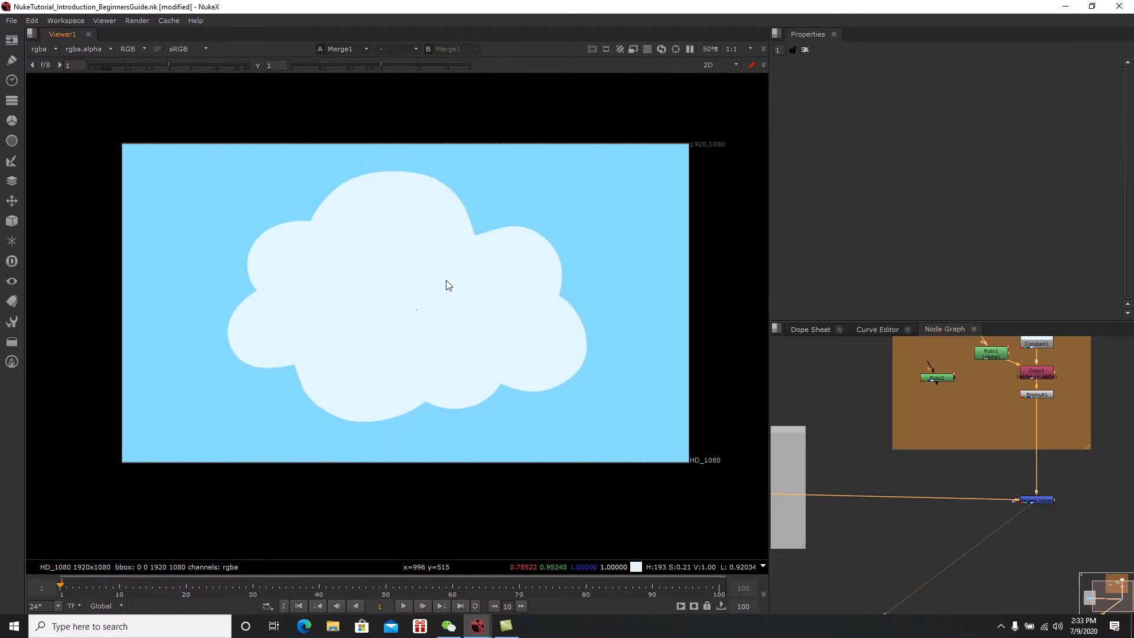
Step: Reposition the SKY and CLOUDS backdrops with their nodes so that their connections to the Merge run straight
{"action": "middle_click_drag", "start_coordinate": [819, 425], "coordinate": [925, 401]}
{"action": "scroll", "coordinate": [926, 402], "scroll_direction": "down", "scroll_amount": 2}
{"action": "left_click_drag", "start_coordinate": [796, 373], "coordinate": [955, 531]}
{"action": "left_click_drag", "start_coordinate": [876, 458], "coordinate": [893, 458]}
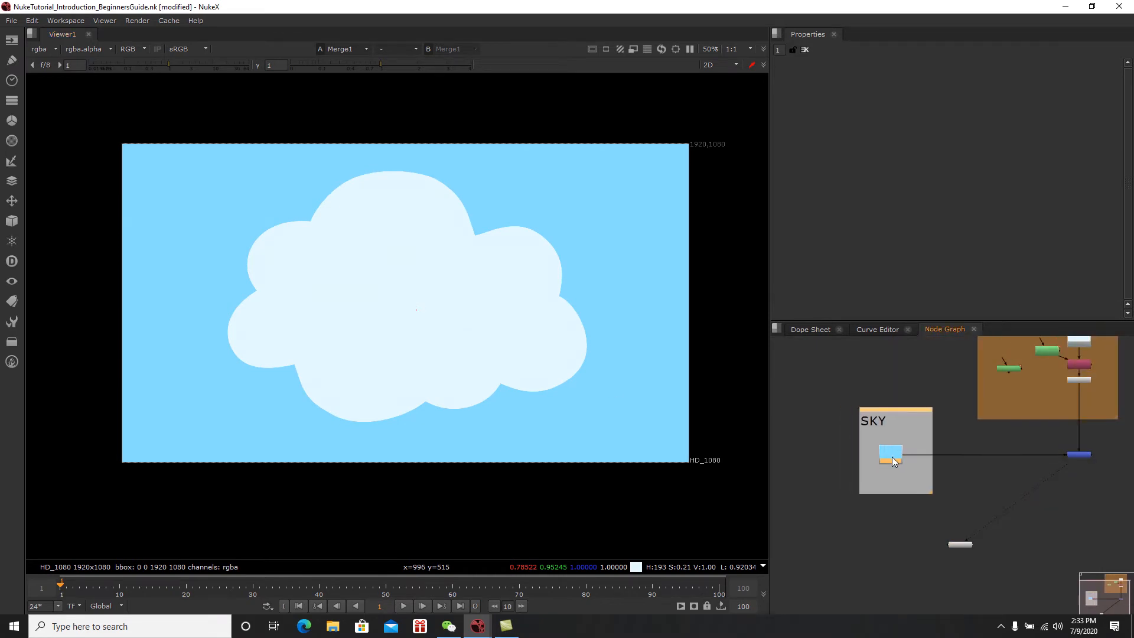
{"action": "left_click_drag", "start_coordinate": [898, 413], "coordinate": [884, 407]}
{"action": "middle_click_drag", "start_coordinate": [956, 406], "coordinate": [892, 502]}
{"action": "left_click_drag", "start_coordinate": [941, 396], "coordinate": [951, 388]}
{"action": "scroll", "coordinate": [962, 436], "scroll_direction": "up", "scroll_amount": 3}
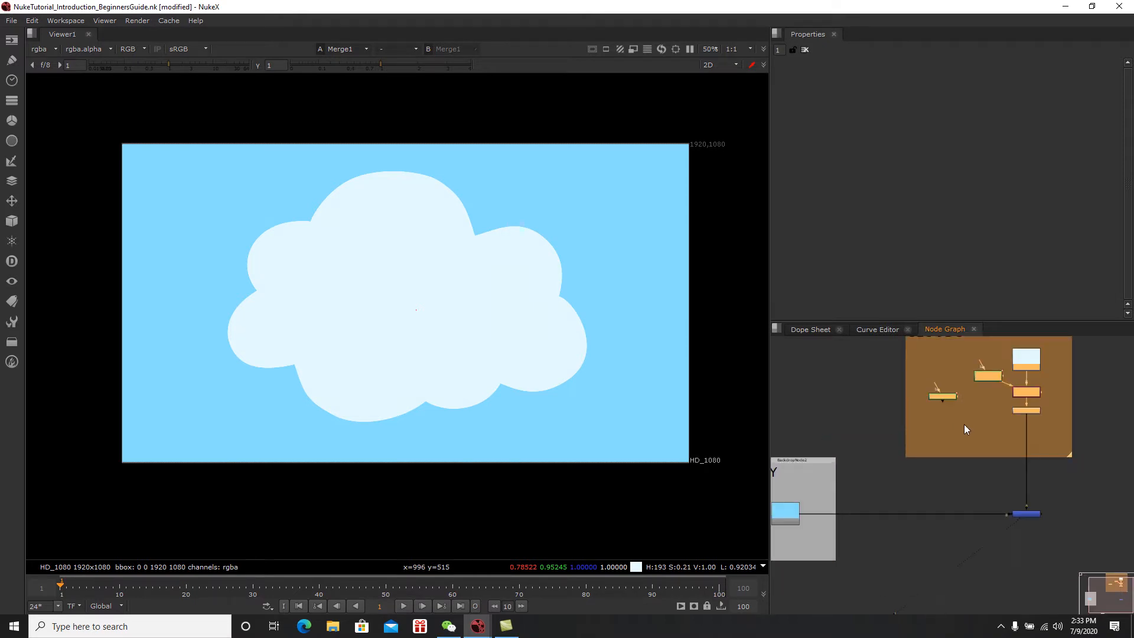
{"action": "left_click", "coordinate": [983, 438]}
Step: Add a second Merge inside the CLOUDS backdrop, with input A connected to Roto2 and input B to Premult1
{"action": "mouse_move", "coordinate": [936, 392]}
{"action": "left_mouse_down"}
{"action": "mouse_move", "coordinate": [954, 384]}
{"action": "mouse_move", "coordinate": [925, 412]}
{"action": "left_mouse_up"}
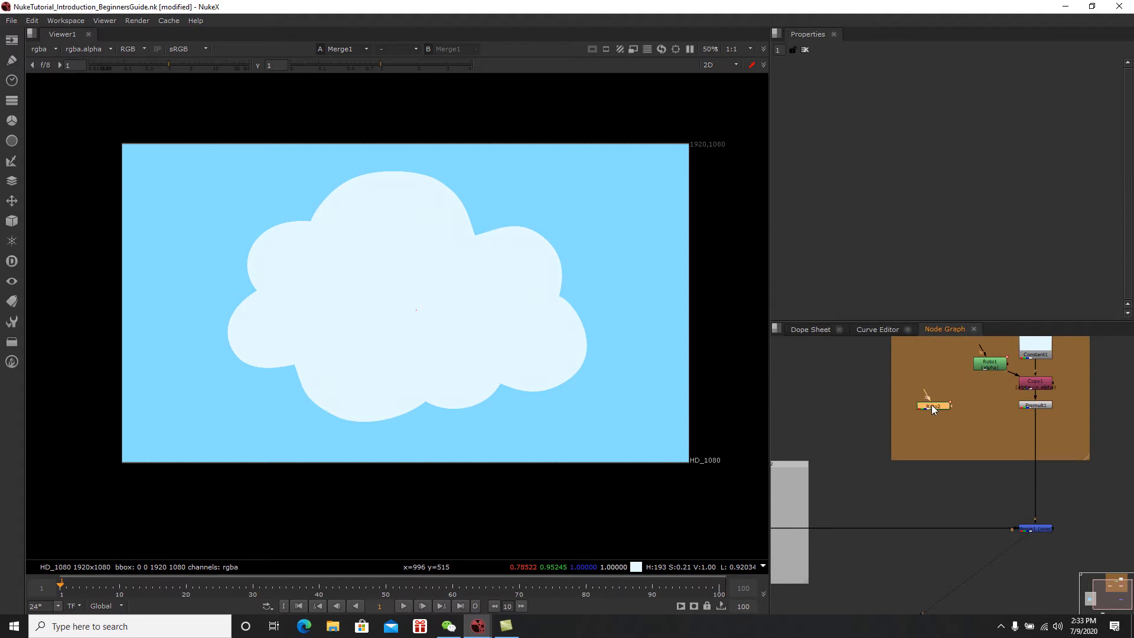
{"action": "middle_click_drag", "start_coordinate": [959, 427], "coordinate": [934, 440]}
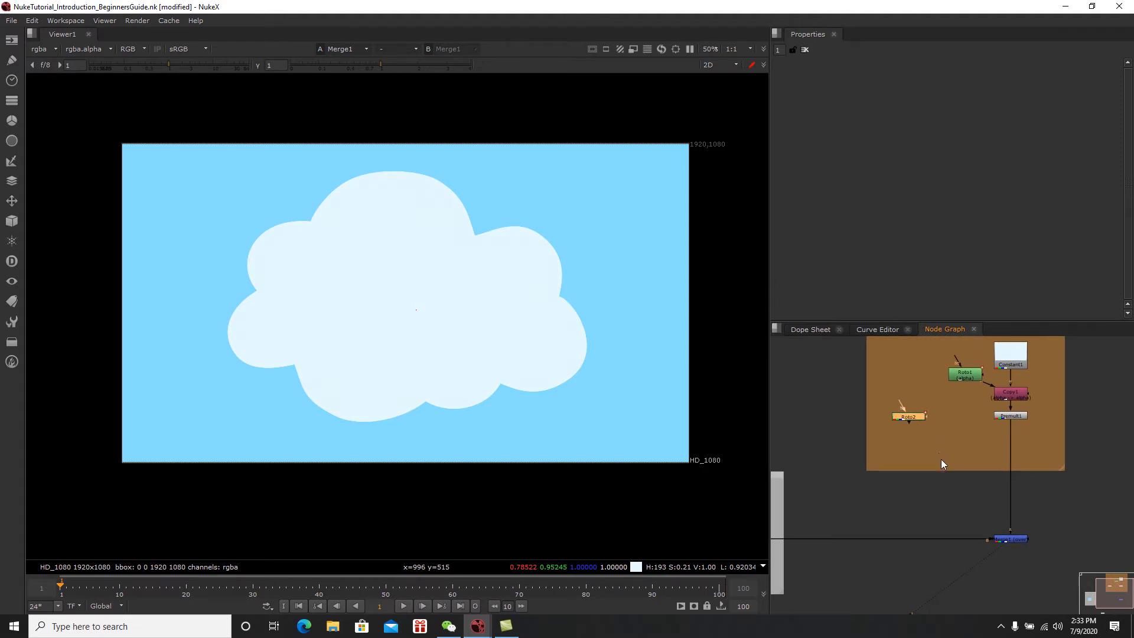
{"action": "scroll", "coordinate": [960, 464], "scroll_direction": "up", "scroll_amount": 1}
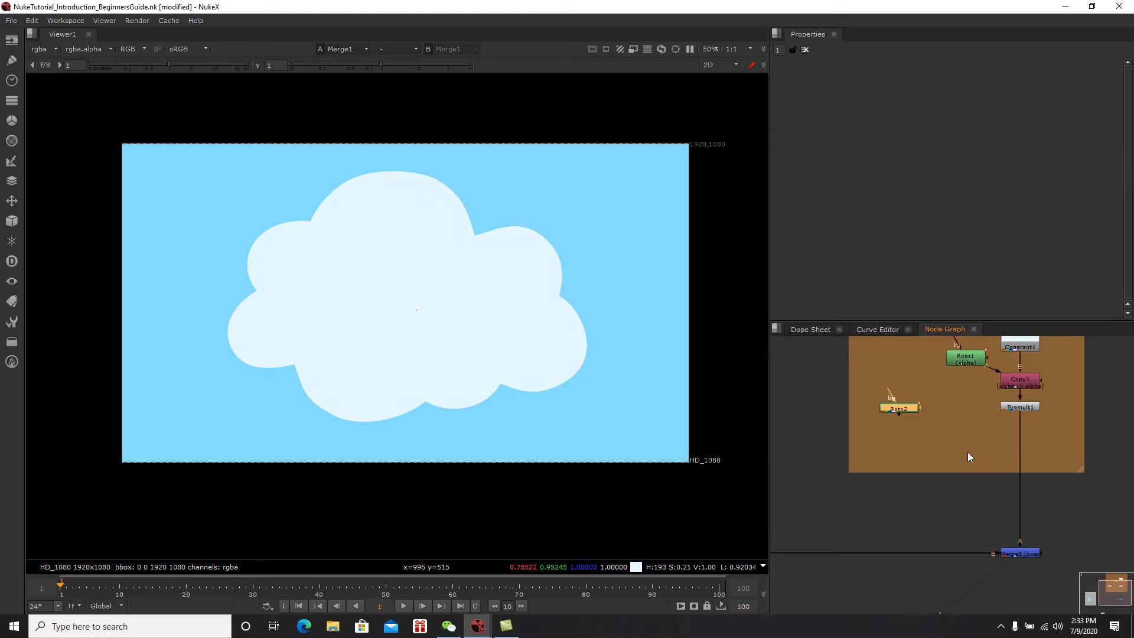
{"action": "left_click", "coordinate": [965, 447]}
{"action": "key", "text": "m"}
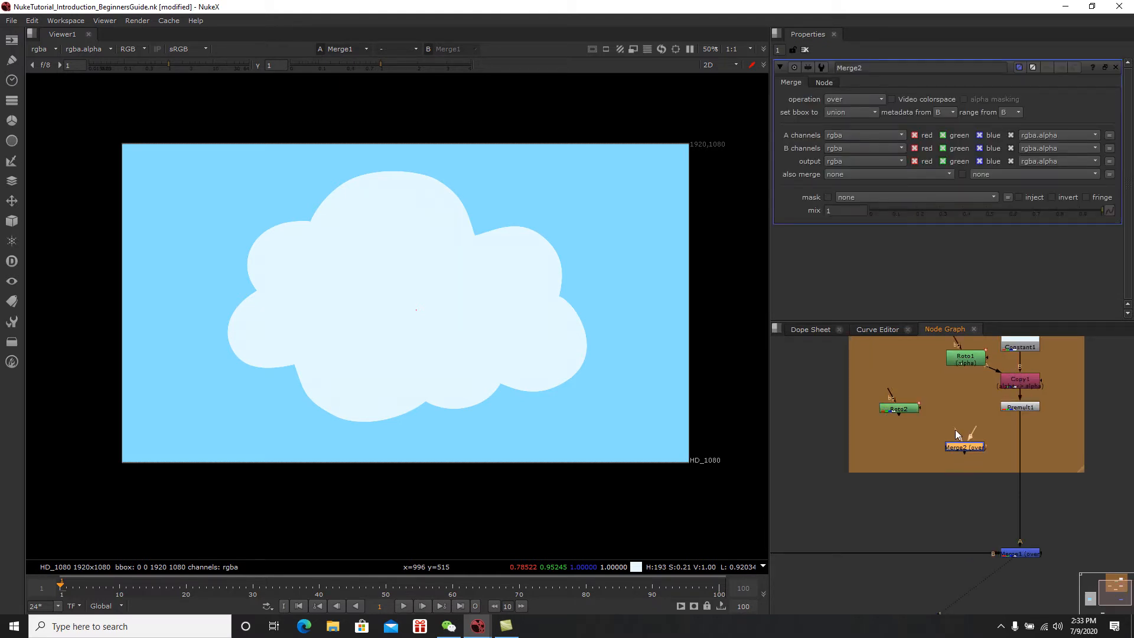
{"action": "left_click_drag", "start_coordinate": [915, 416], "coordinate": [1006, 406]}
{"action": "left_click_drag", "start_coordinate": [955, 432], "coordinate": [1038, 407]}
{"action": "left_click_drag", "start_coordinate": [972, 436], "coordinate": [1018, 412]}
Step: Place the second Merge in line between Premult1 and the sky Merge, and move Roto2 down beside it
{"action": "left_click", "coordinate": [1003, 467]}
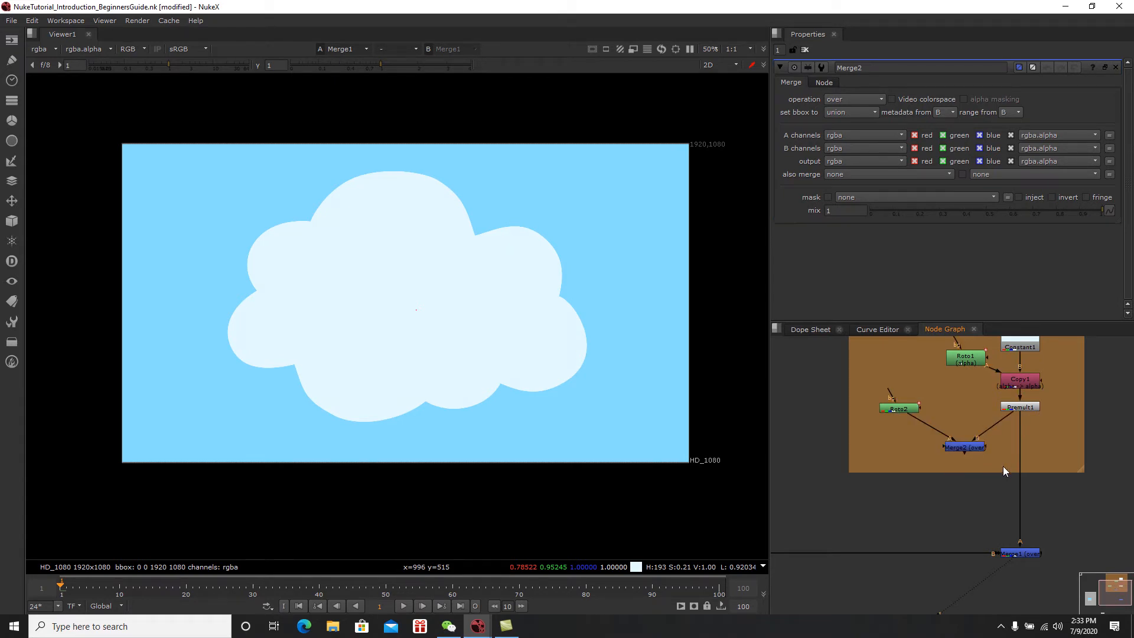
{"action": "left_click", "coordinate": [1033, 554]}
{"action": "left_click_drag", "start_coordinate": [1019, 415], "coordinate": [1028, 454]}
{"action": "left_click_drag", "start_coordinate": [906, 410], "coordinate": [917, 445]}
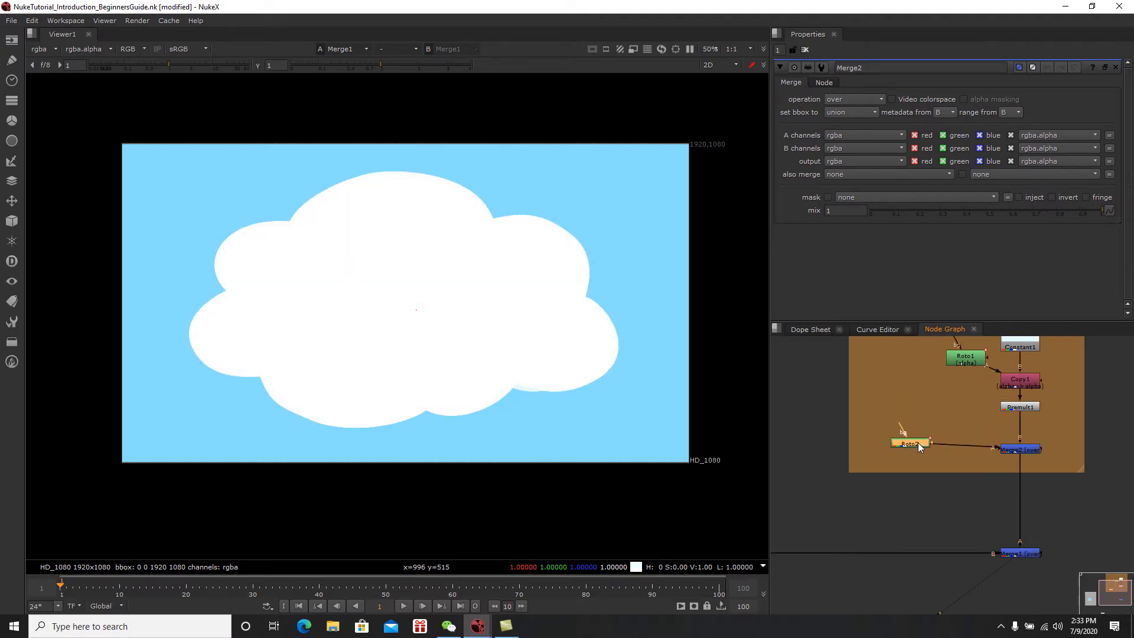
Step: Shrink Roto2's Bezier1 to a scale of about 0.33 by 0.28, translate it to about -598, 292, and close its properties
{"action": "double_click", "coordinate": [919, 447]}
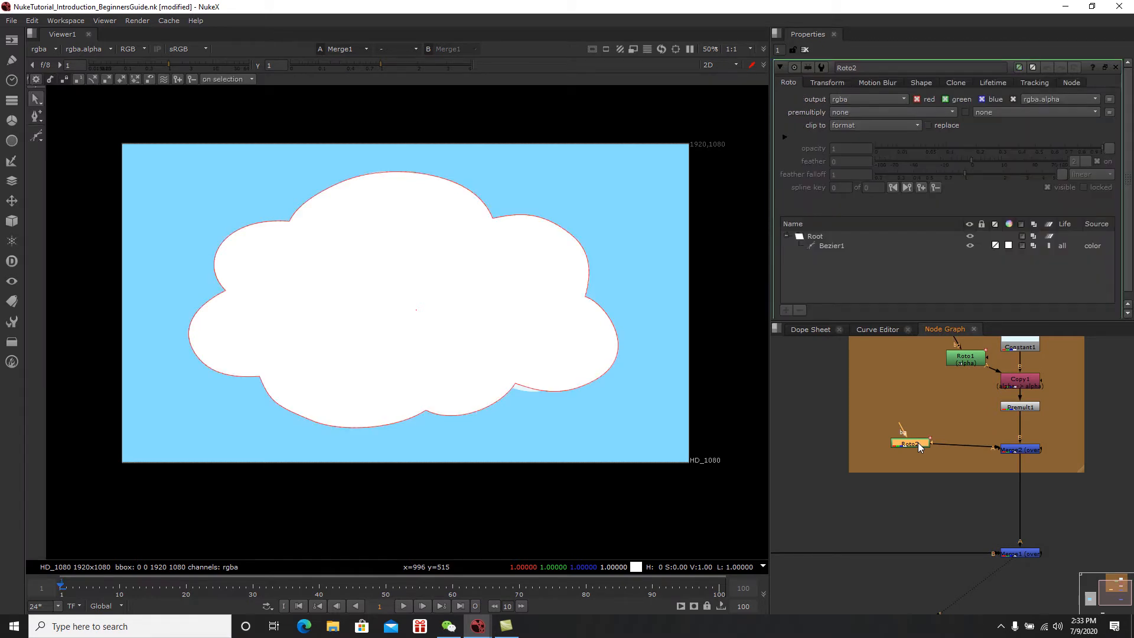
{"action": "left_click", "coordinate": [827, 83]}
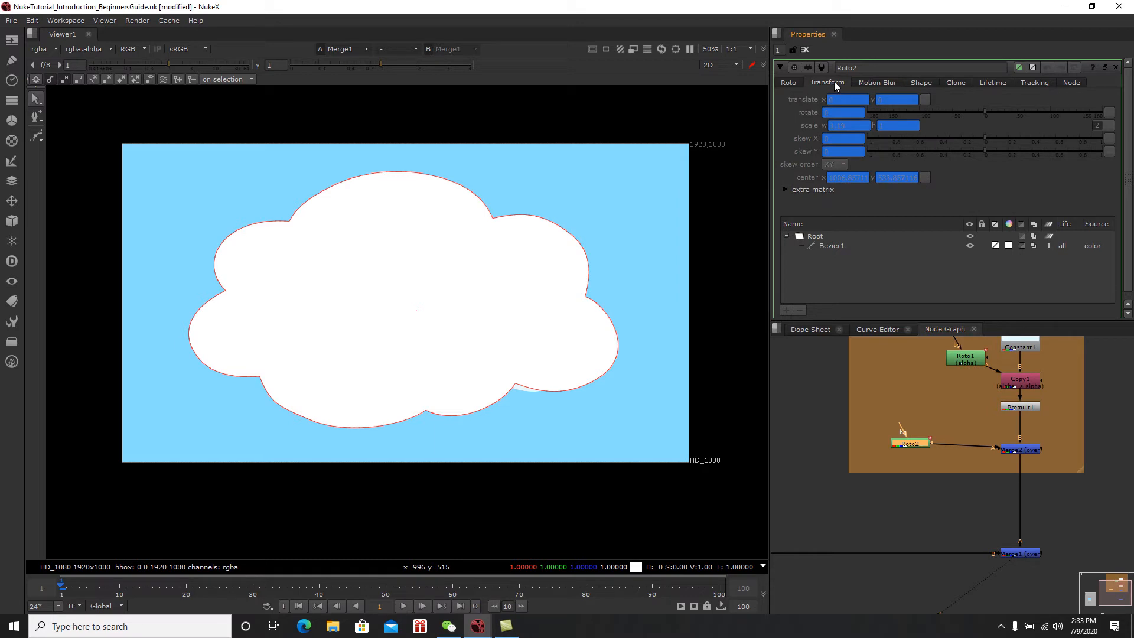
{"action": "left_click", "coordinate": [838, 246]}
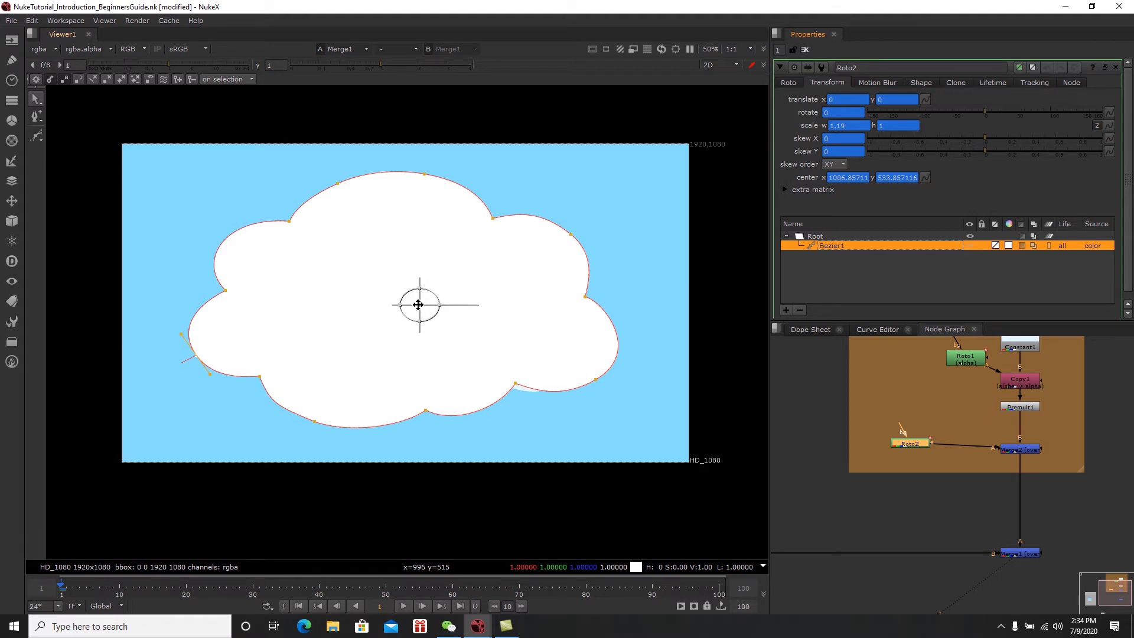
{"action": "mouse_move", "coordinate": [418, 304]}
{"action": "left_mouse_down"}
{"action": "mouse_move", "coordinate": [380, 300]}
{"action": "mouse_move", "coordinate": [445, 304]}
{"action": "mouse_move", "coordinate": [402, 302]}
{"action": "left_mouse_up"}
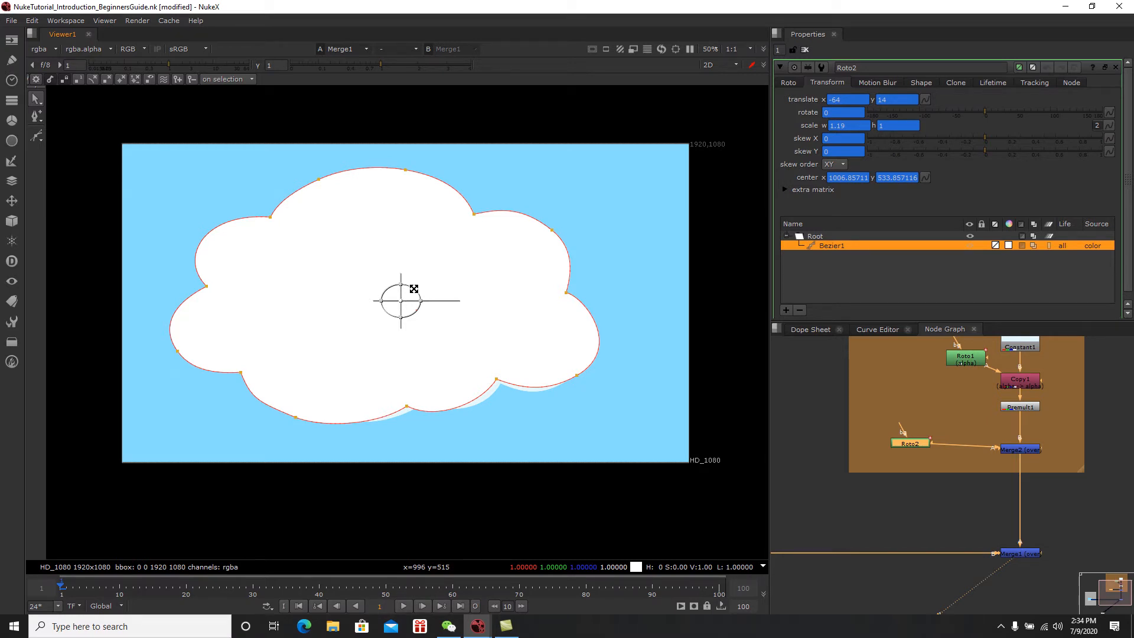
{"action": "left_click_drag", "start_coordinate": [414, 288], "coordinate": [242, 218]}
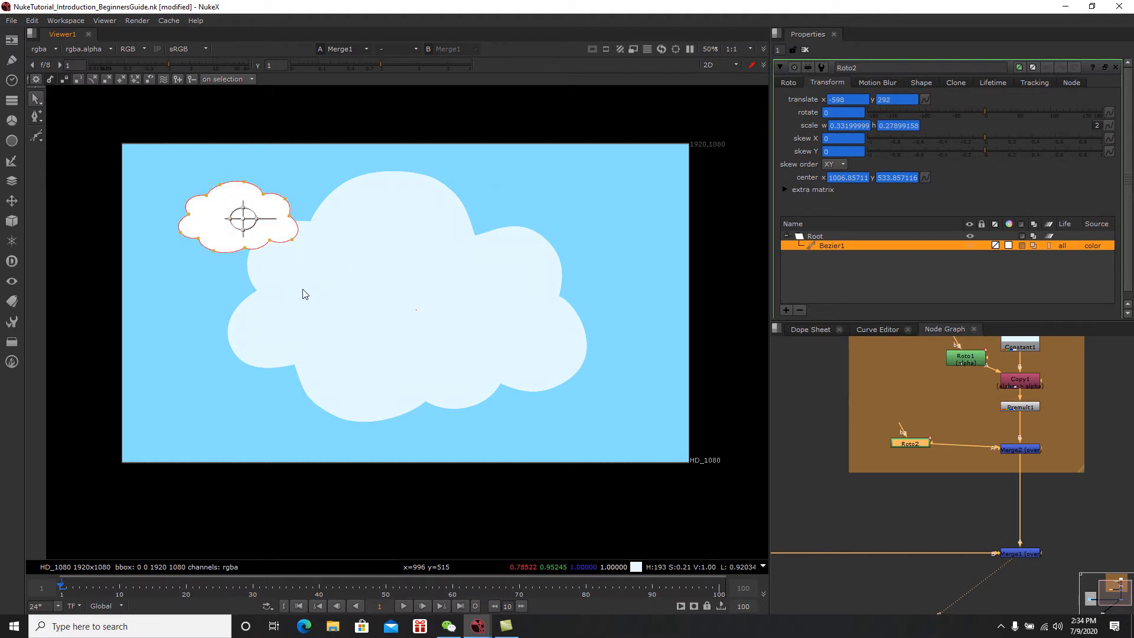
{"action": "left_click", "coordinate": [788, 81]}
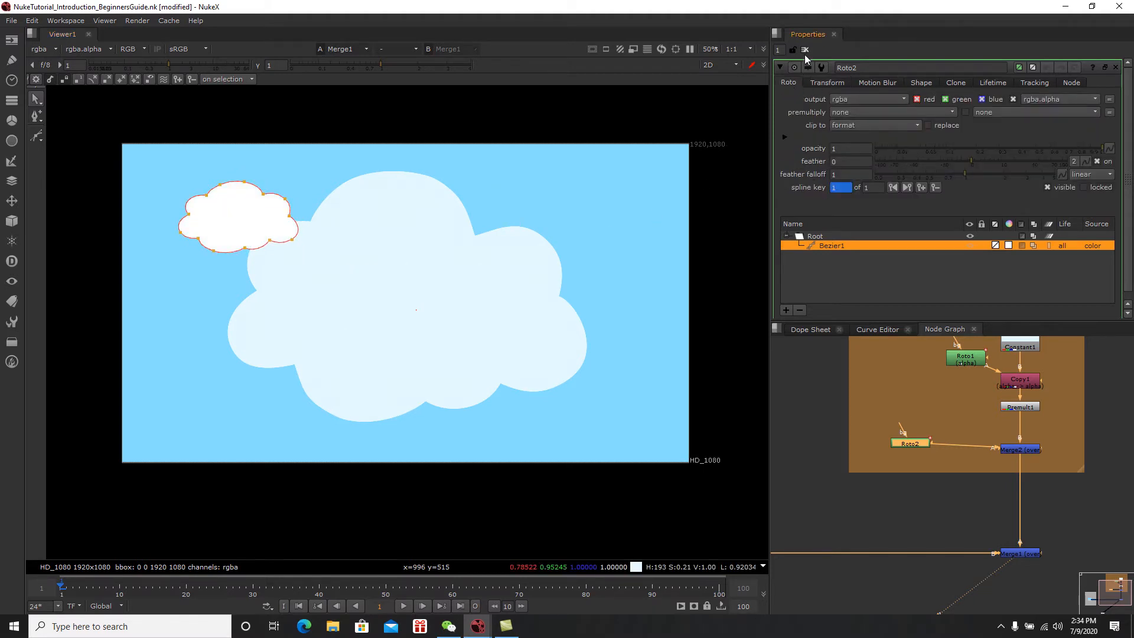
{"action": "left_click", "coordinate": [804, 49]}
Step: Try scaling Roto1's Bezier1 down in steps to about 0.6
{"action": "middle_click_drag", "start_coordinate": [938, 433], "coordinate": [921, 467]}
{"action": "left_click", "coordinate": [996, 442]}
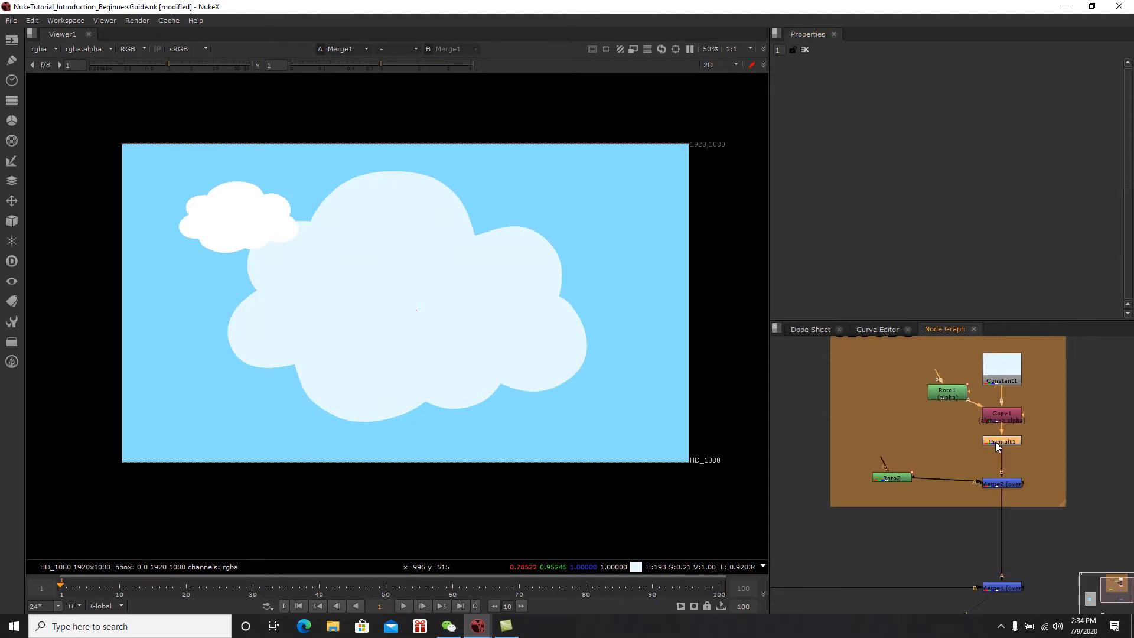
{"action": "middle_click_drag", "start_coordinate": [928, 392], "coordinate": [927, 394]}
{"action": "left_click_drag", "start_coordinate": [906, 352], "coordinate": [1005, 436]}
{"action": "double_click", "coordinate": [952, 389]}
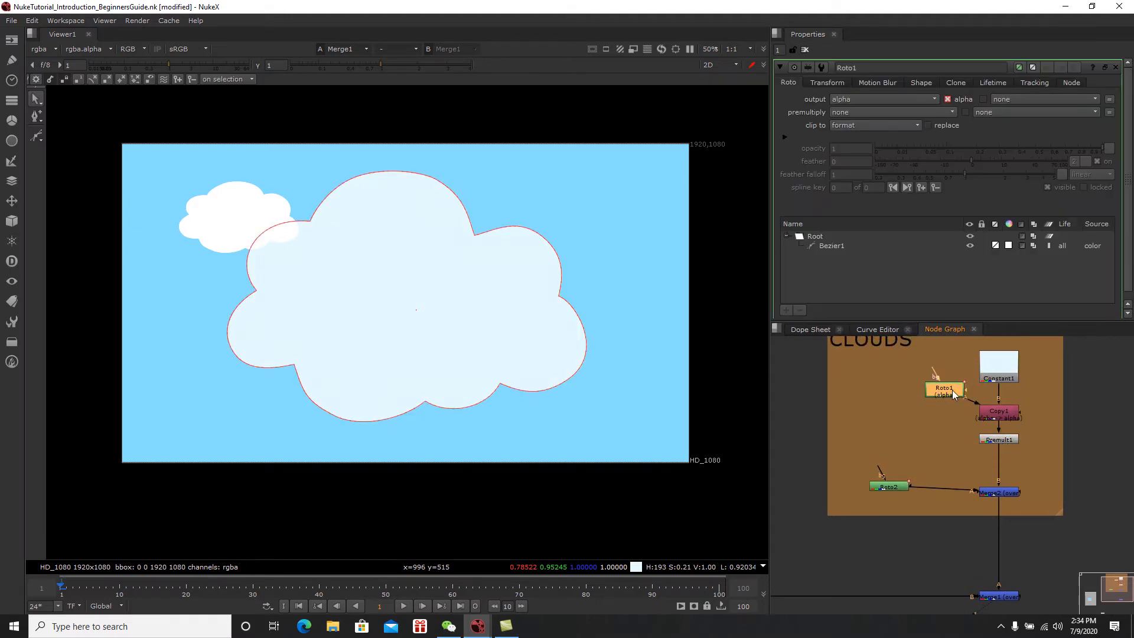
{"action": "left_click", "coordinate": [832, 85]}
{"action": "left_click", "coordinate": [837, 247]}
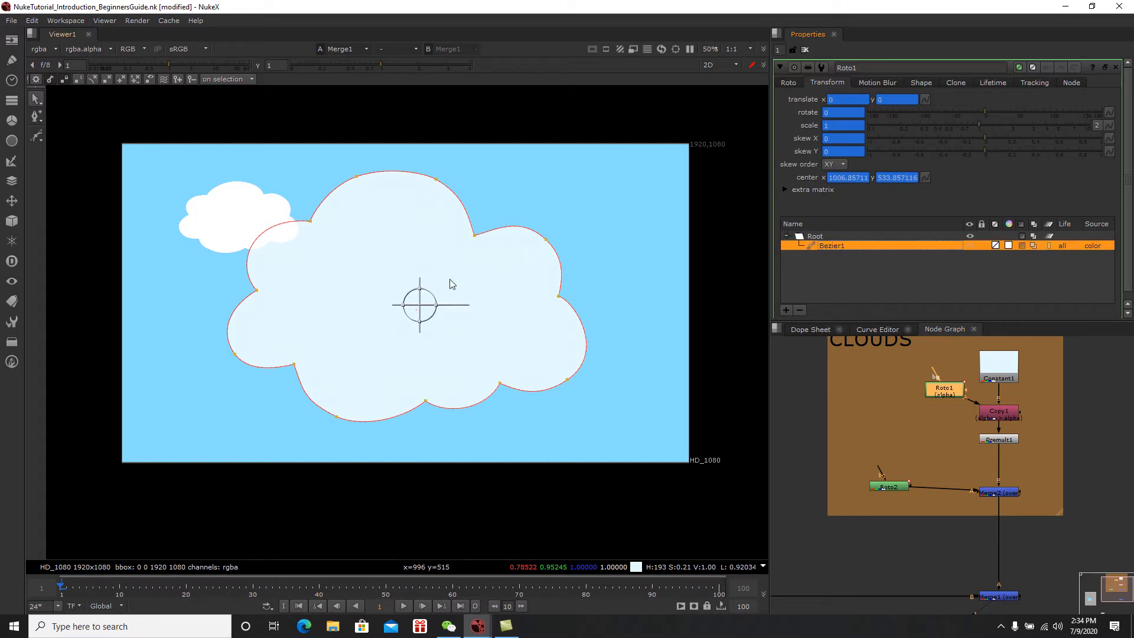
{"action": "left_click", "coordinate": [836, 125]}
{"action": "key", "text": "Down"}
{"action": "key", "text": "Down"}
{"action": "key", "text": "Up"}
{"action": "key", "text": "Up"}
{"action": "key", "text": "Down"}
{"action": "key", "text": "Down"}
{"action": "key", "text": "Down"}
{"action": "key", "text": "Down"}
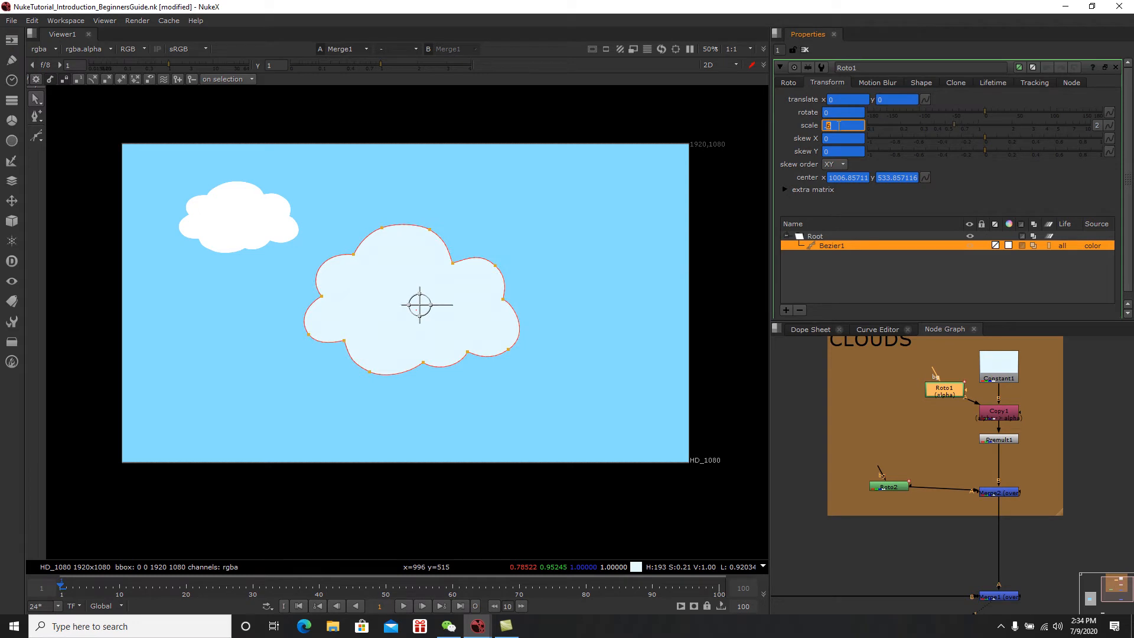
{"action": "key", "text": "Down"}
{"action": "key", "text": "Up"}
{"action": "key", "text": "Up"}
{"action": "key", "text": "Down"}
Step: Set the scale of Roto1's Bezier1 back to 1 and close its properties
{"action": "double_click", "coordinate": [833, 125]}
{"action": "type", "text": "1"}
{"action": "key", "text": "Return"}
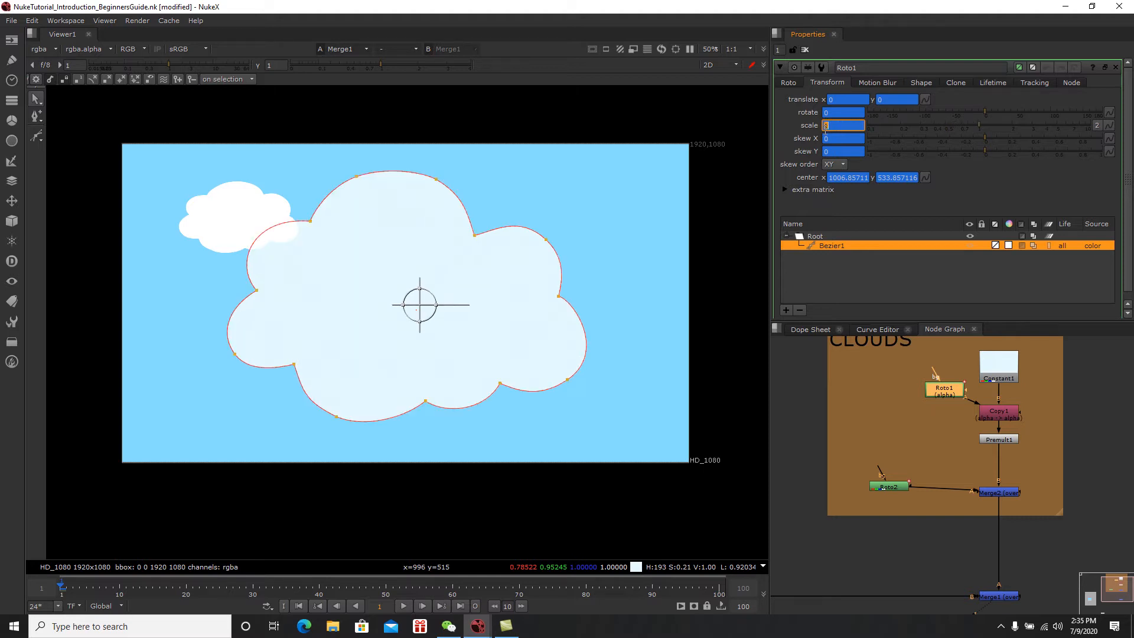
{"action": "left_click", "coordinate": [805, 50]}
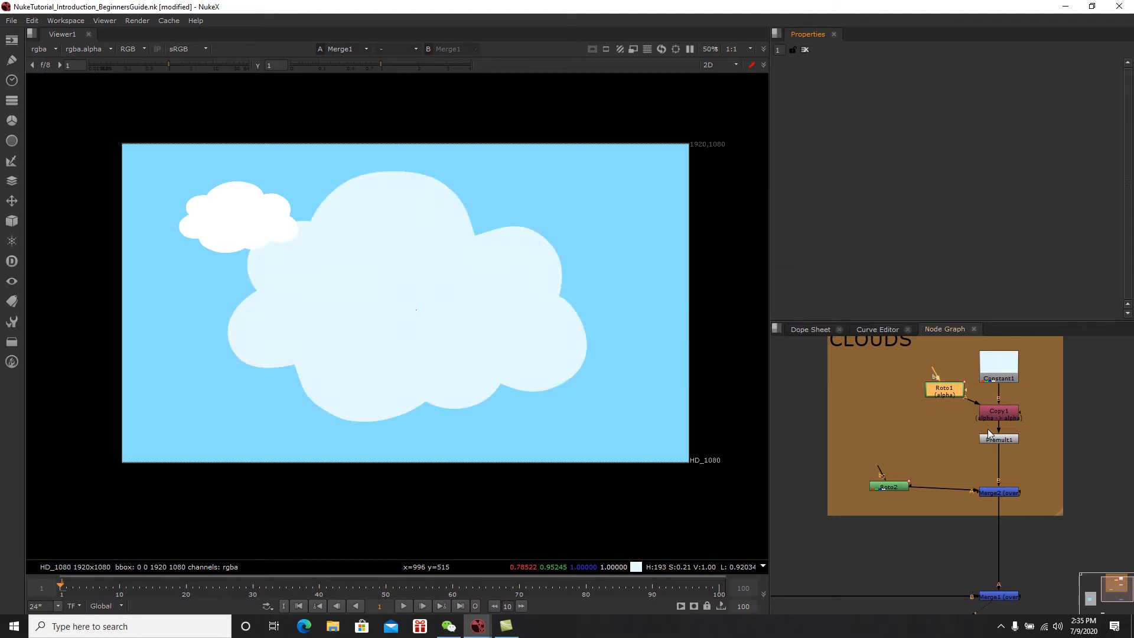
Step: Move the Merge in the CLOUDS backdrop slightly up, level with Roto2
{"action": "left_click", "coordinate": [1010, 464]}
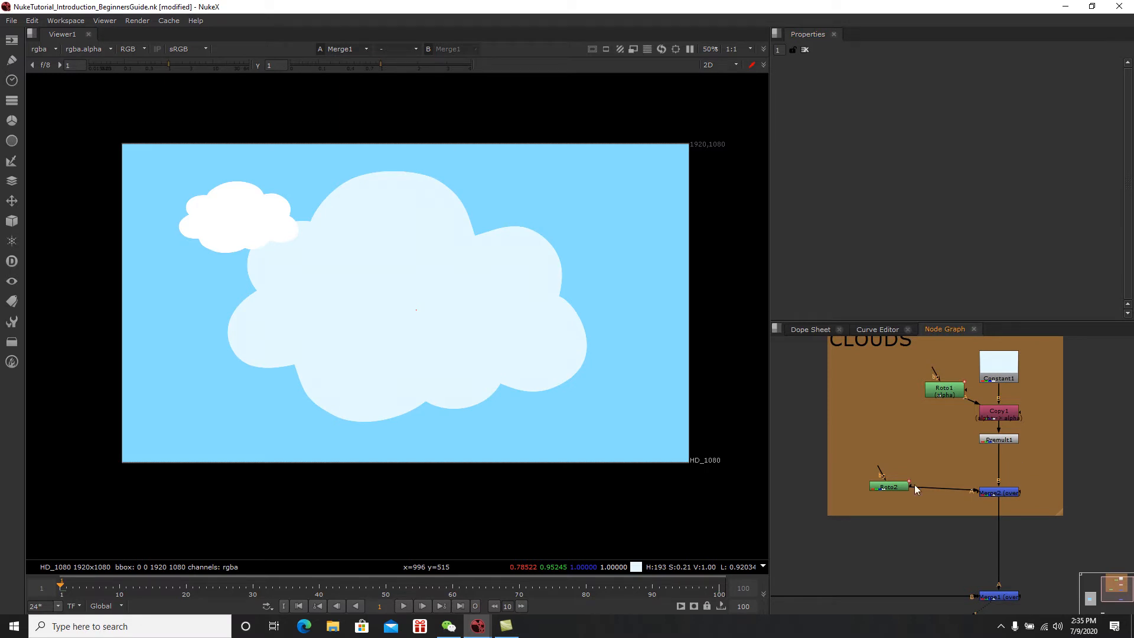
{"action": "left_click_drag", "start_coordinate": [991, 494], "coordinate": [992, 491]}
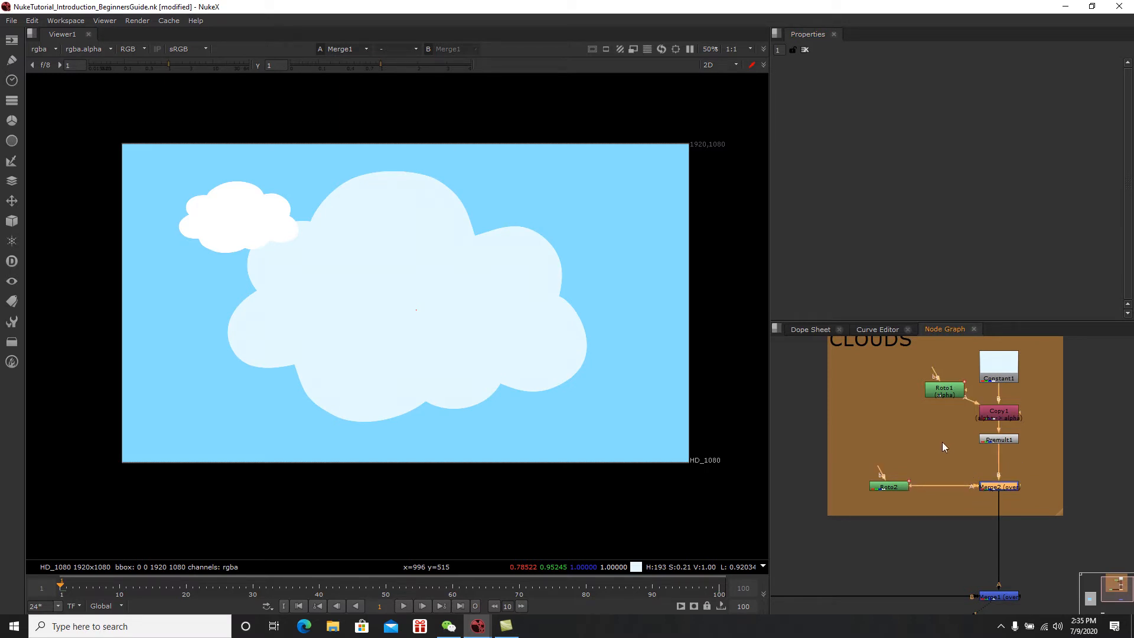
{"action": "left_click", "coordinate": [920, 438]}
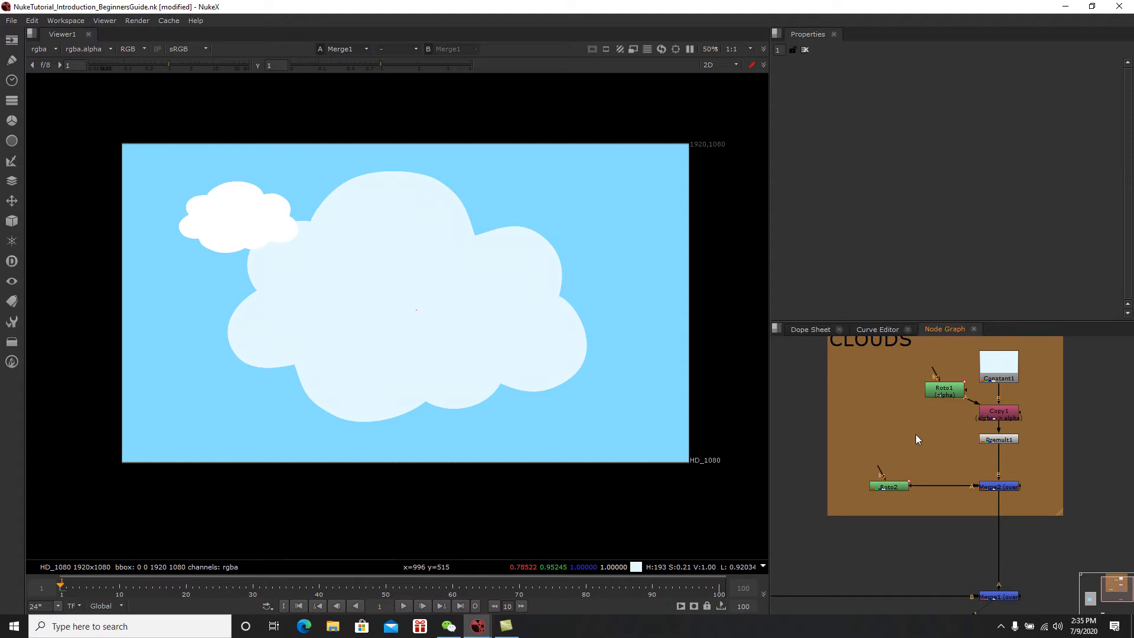
Step: Add an unconnected Transform node inside the CLOUDS backdrop
{"action": "key", "text": "Tab"}
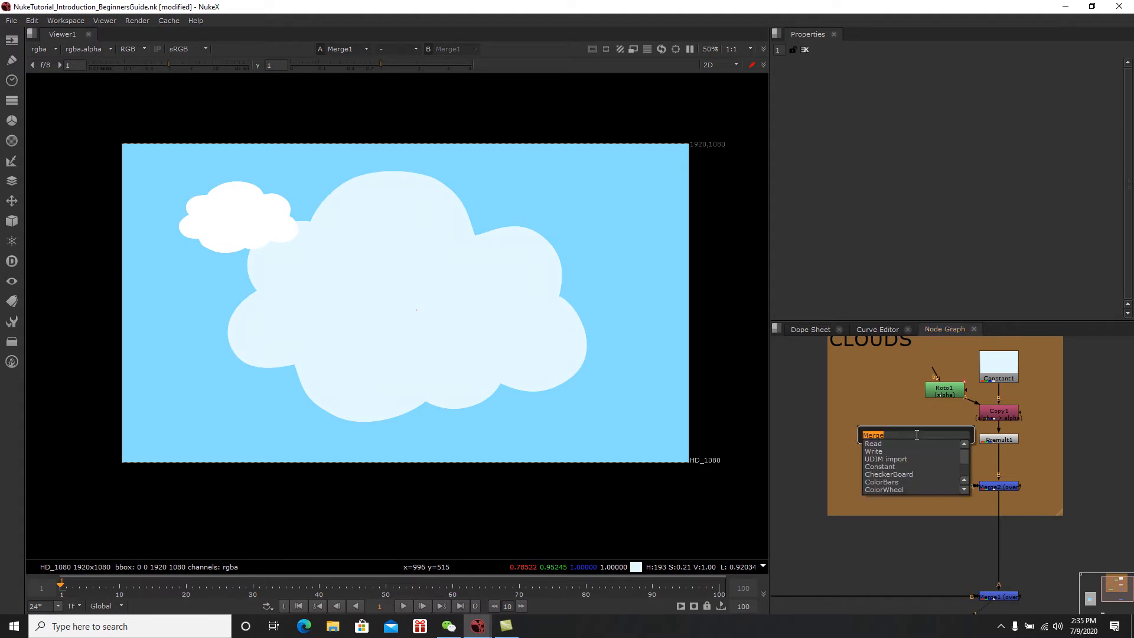
{"action": "type", "text": "transo"}
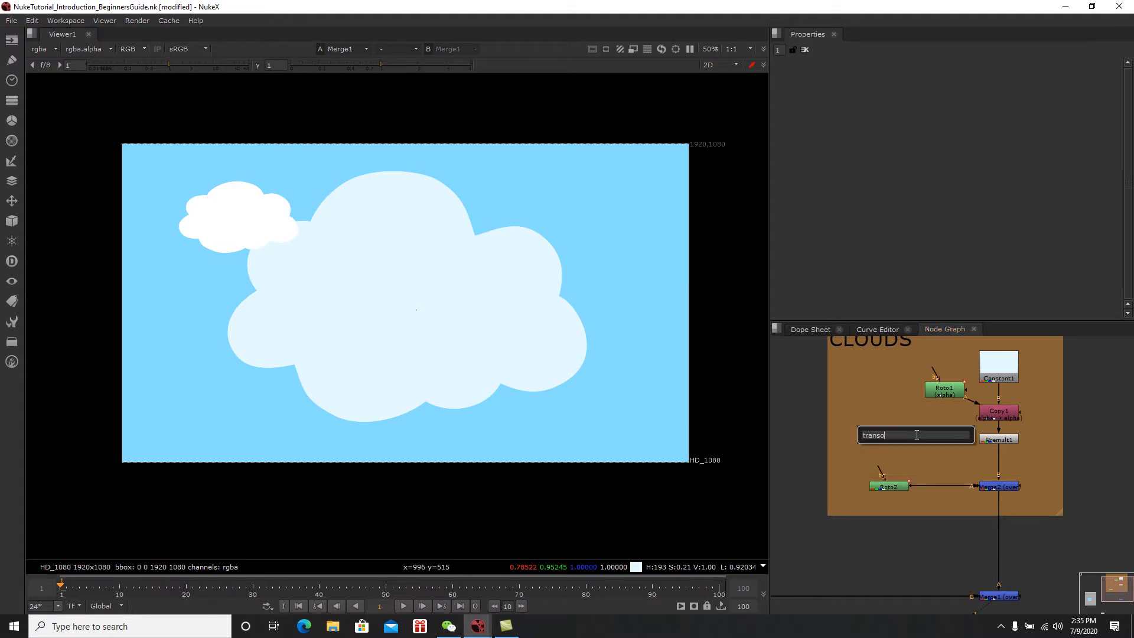
{"action": "key", "text": "BackSpace"}
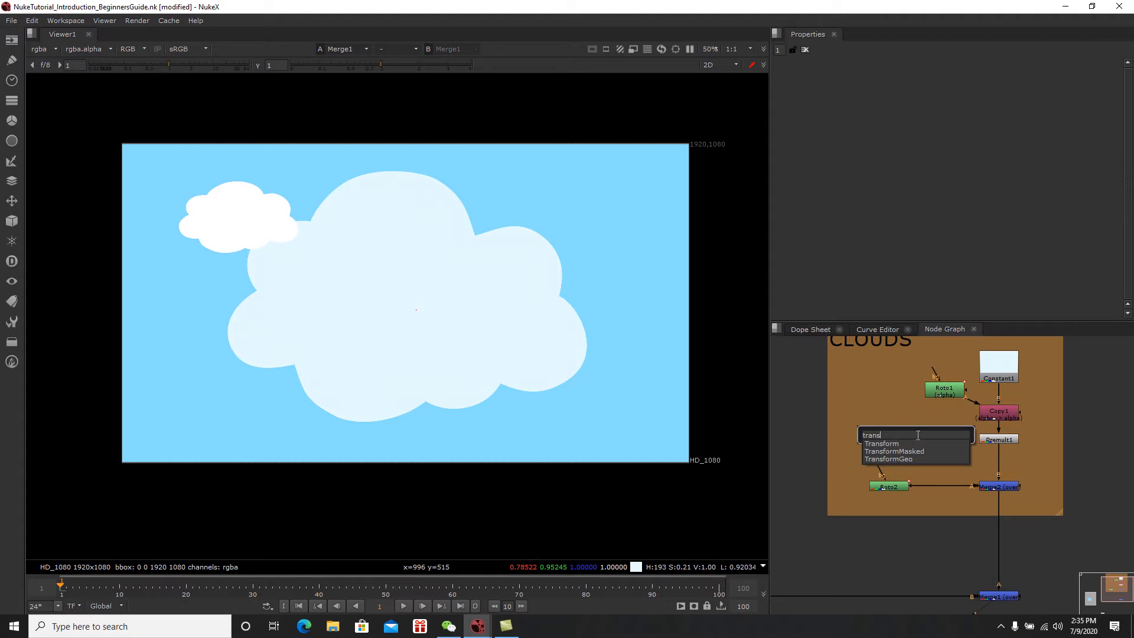
{"action": "left_click", "coordinate": [890, 444]}
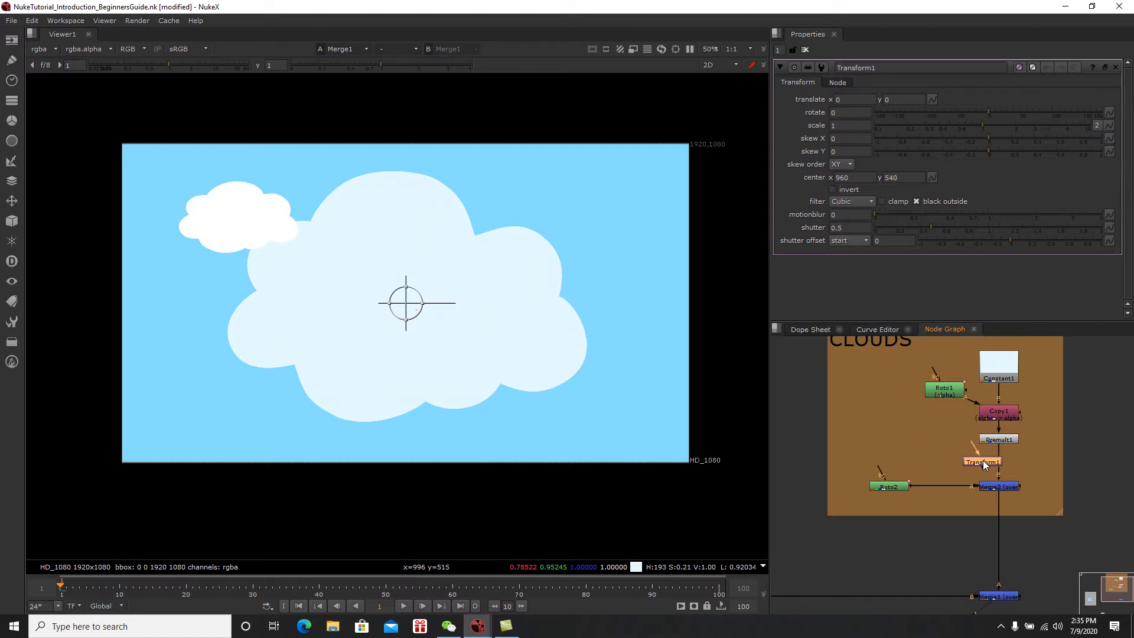
Step: Insert Transform1 between Premult1 and the CLOUDS merge, and view its output
{"action": "left_click_drag", "start_coordinate": [1000, 459], "coordinate": [999, 459]}
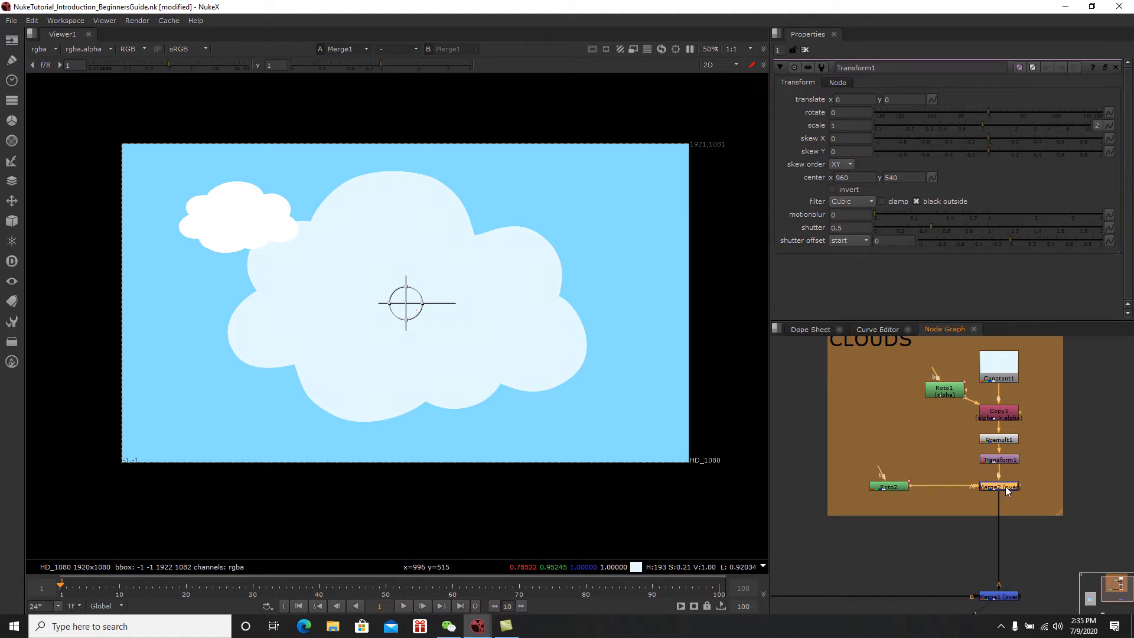
{"action": "key", "text": "1"}
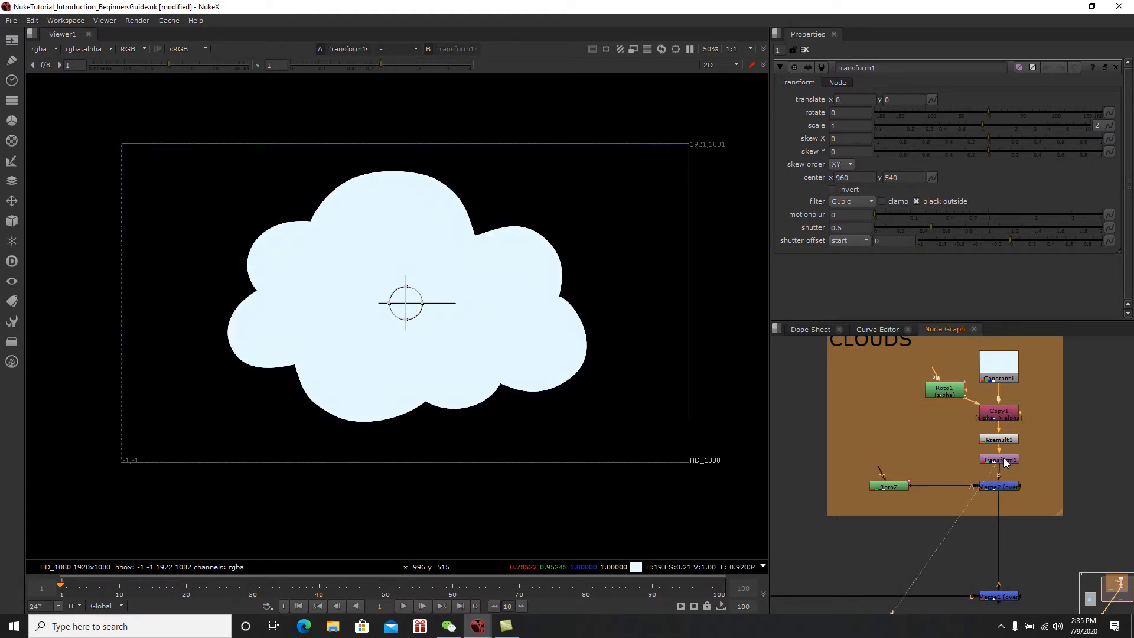
{"action": "left_click", "coordinate": [1003, 459]}
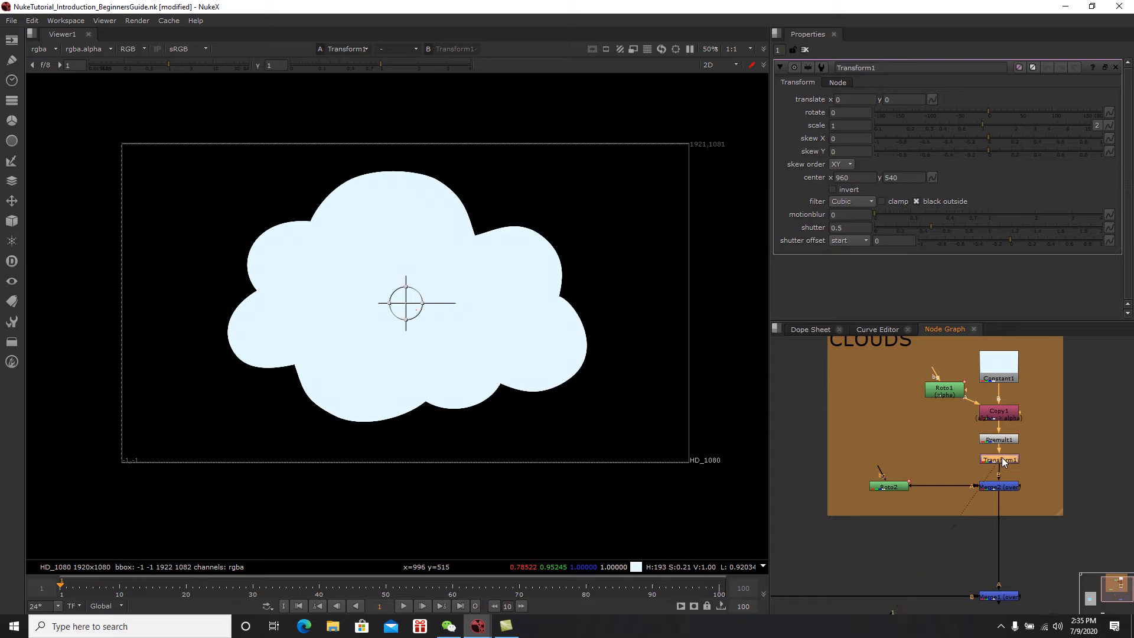
Step: Try nudging Transform1's horizontal translate up a few units and step it back to 0
{"action": "left_click", "coordinate": [853, 100]}
{"action": "key", "text": "Up"}
{"action": "key", "text": "Up"}
{"action": "key", "text": "Up"}
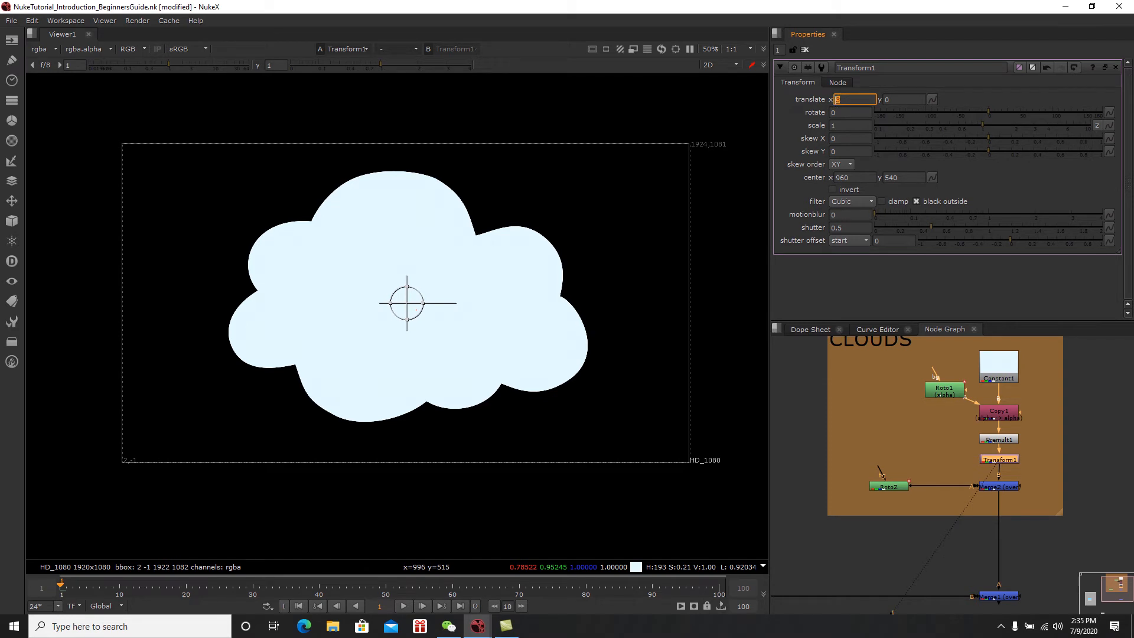
{"action": "key", "text": "Down"}
{"action": "key", "text": "Down"}
{"action": "key", "text": "Down"}
Step: Try rotating the cloud both ways with Transform1 and set the rotation back to 0
{"action": "left_click", "coordinate": [845, 112]}
{"action": "key", "text": "Down"}
{"action": "key", "text": "Down"}
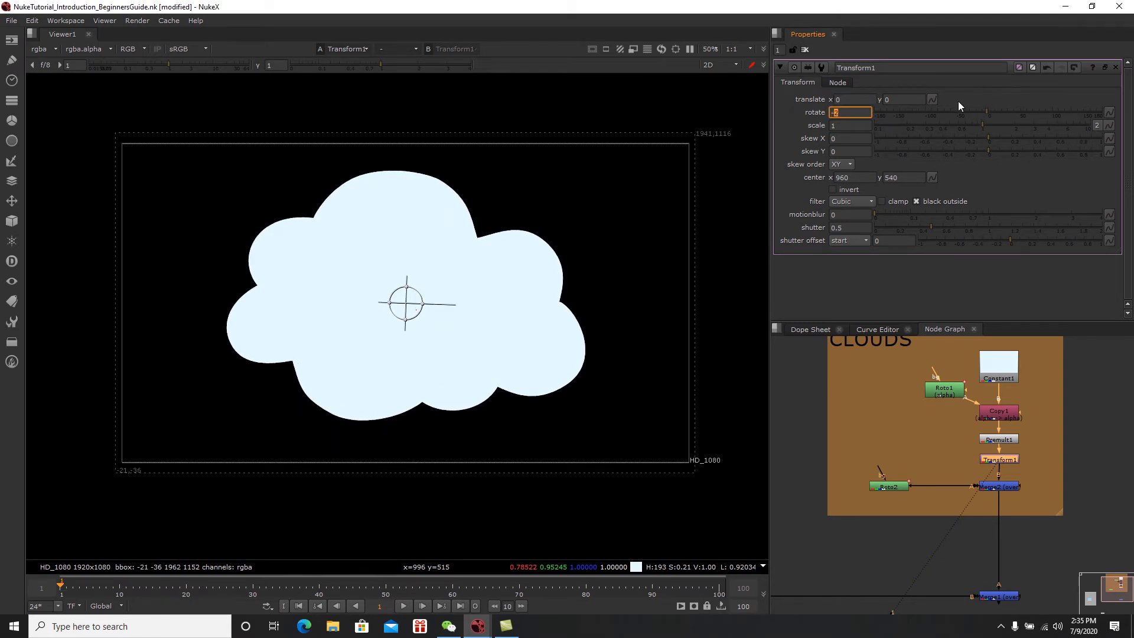
{"action": "mouse_move", "coordinate": [990, 112]}
{"action": "left_mouse_down"}
{"action": "mouse_move", "coordinate": [963, 114]}
{"action": "mouse_move", "coordinate": [1023, 114]}
{"action": "mouse_move", "coordinate": [987, 115]}
{"action": "left_mouse_up"}
{"action": "double_click", "coordinate": [851, 112]}
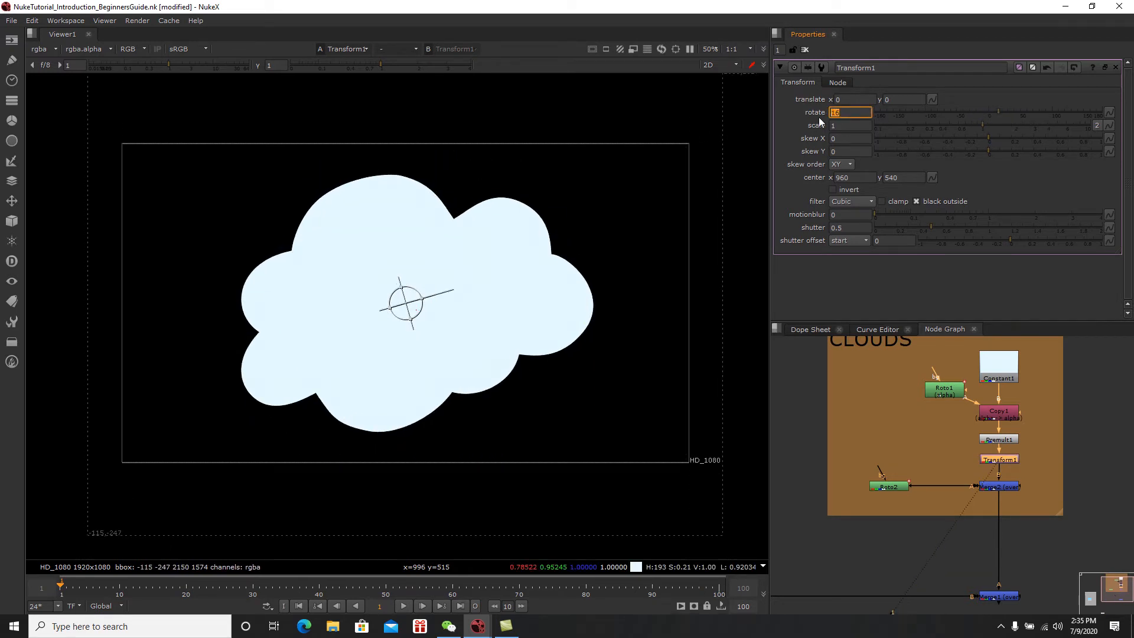
{"action": "type", "text": "0"}
{"action": "key", "text": "Return"}
Step: Try a scale of 2 on Transform1 and set it back to 1
{"action": "double_click", "coordinate": [844, 126]}
{"action": "type", "text": "2"}
{"action": "key", "text": "Return"}
{"action": "type", "text": "1"}
{"action": "key", "text": "Return"}
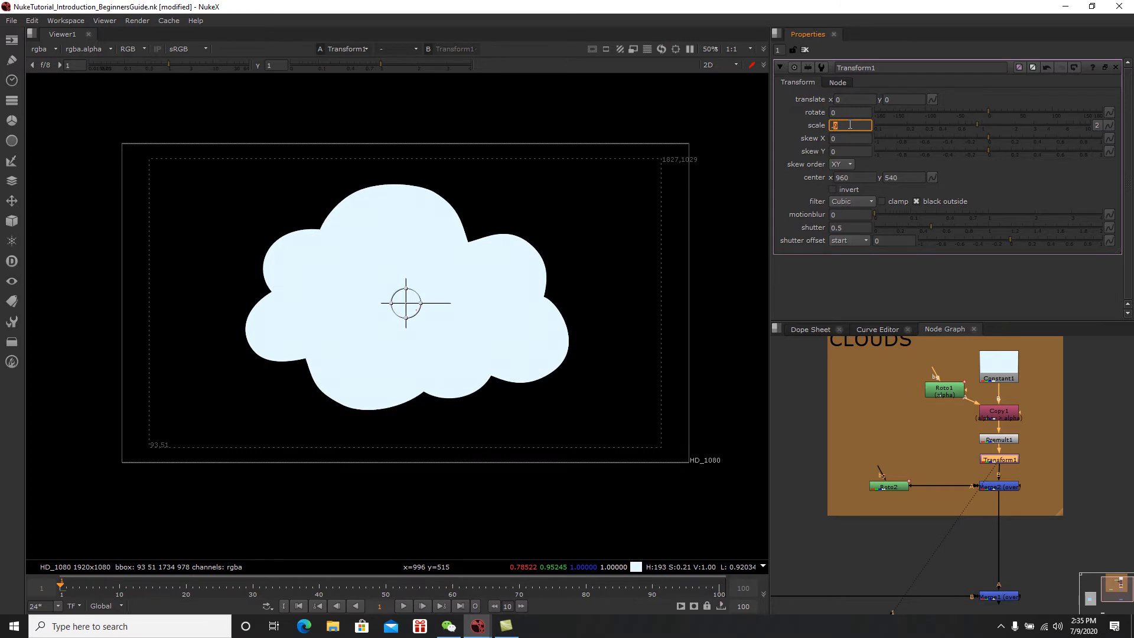
Step: Reduce Transform1's scale through 0.7 and 0.6 down to 0.4
{"action": "type", "text": ".7"}
{"action": "key", "text": "Return"}
{"action": "type", "text": ".6"}
{"action": "key", "text": "Return"}
{"action": "key", "text": "Down"}
{"action": "key", "text": "Down"}
{"action": "key", "text": "Down"}
{"action": "key", "text": "Down"}
{"action": "key", "text": "Down"}
{"action": "key", "text": "Down"}
{"action": "key", "text": "Down"}
{"action": "key", "text": "Down"}
{"action": "key", "text": "Down"}
{"action": "key", "text": "Down"}
{"action": "key", "text": "Down"}
{"action": "key", "text": "Down"}
{"action": "key", "text": "Down"}
{"action": "key", "text": "Down"}
{"action": "key", "text": "Down"}
{"action": "key", "text": "Down"}
{"action": "key", "text": "Down"}
{"action": "key", "text": "Down"}
{"action": "key", "text": "Down"}
{"action": "key", "text": "Down"}
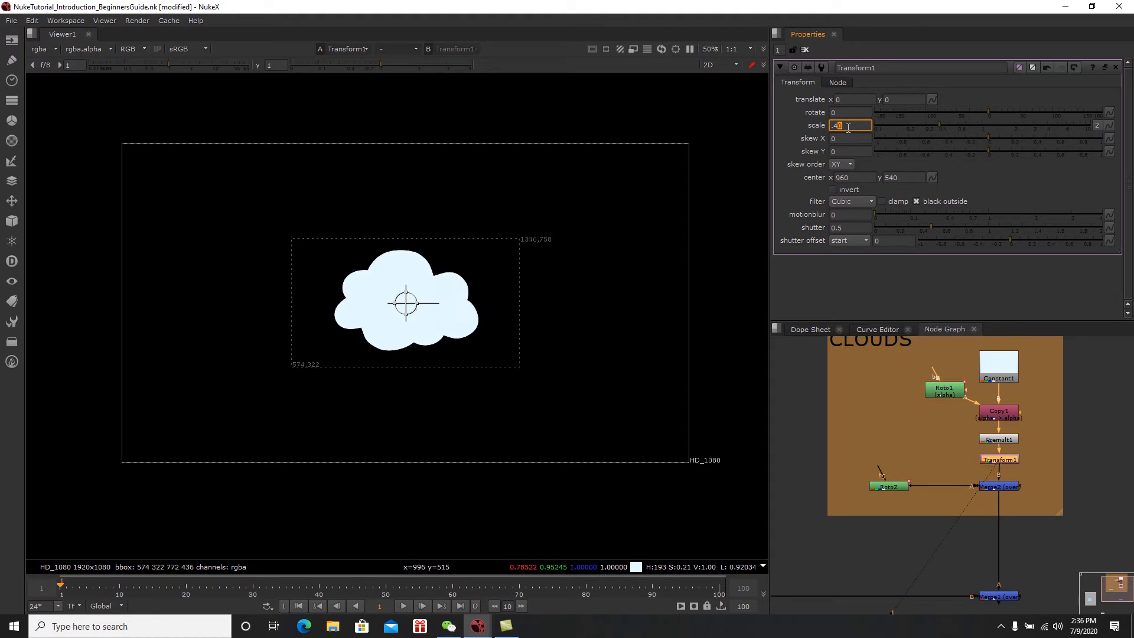
{"action": "key", "text": "Down"}
{"action": "key", "text": "Up"}
Step: Move the cloud to the sky's upper right at translate about 520, 256, view the final merge, and close Transform1's properties
{"action": "left_click_drag", "start_coordinate": [406, 302], "coordinate": [563, 226]}
{"action": "left_click", "coordinate": [996, 488]}
{"action": "key", "text": "1"}
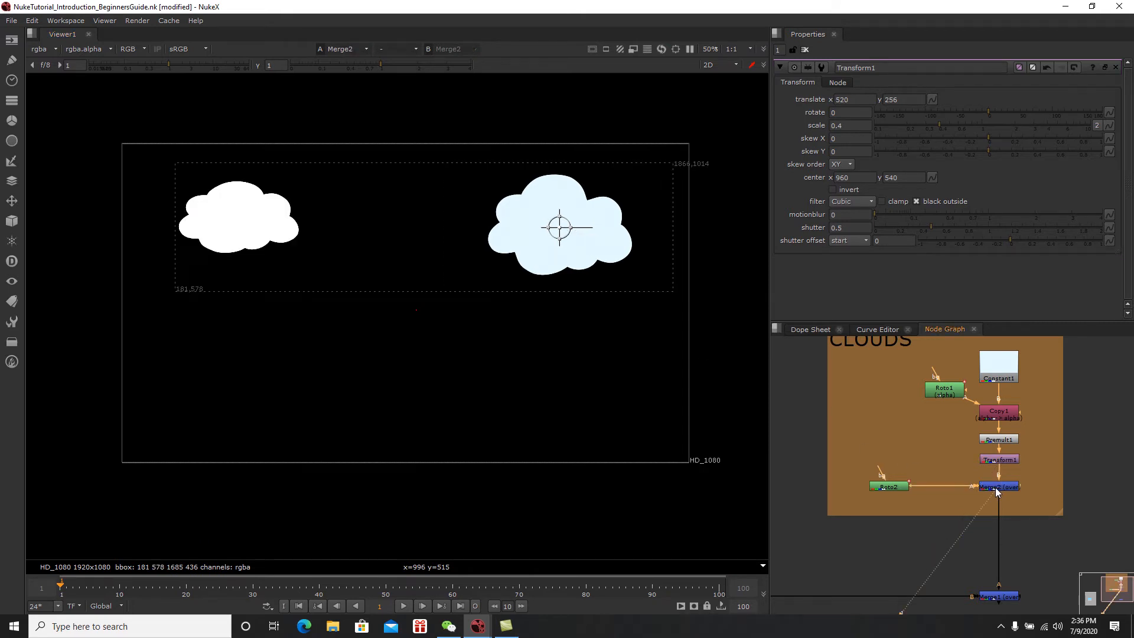
{"action": "middle_click_drag", "start_coordinate": [998, 594], "coordinate": [977, 505]}
{"action": "left_click", "coordinate": [979, 508]}
{"action": "key", "text": "1"}
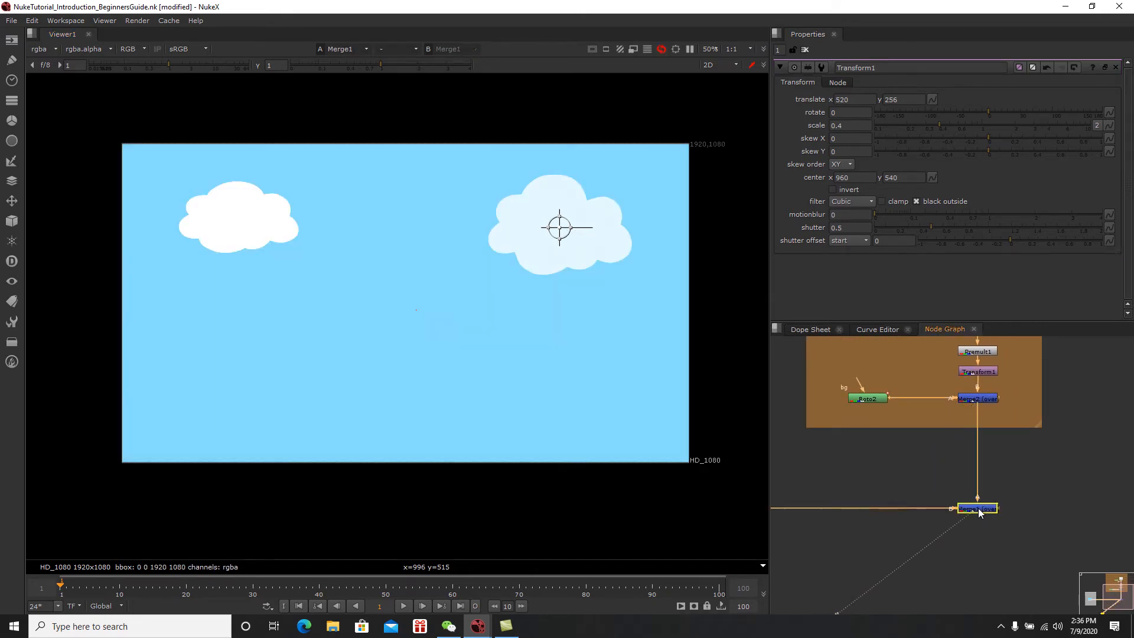
{"action": "left_click", "coordinate": [805, 50]}
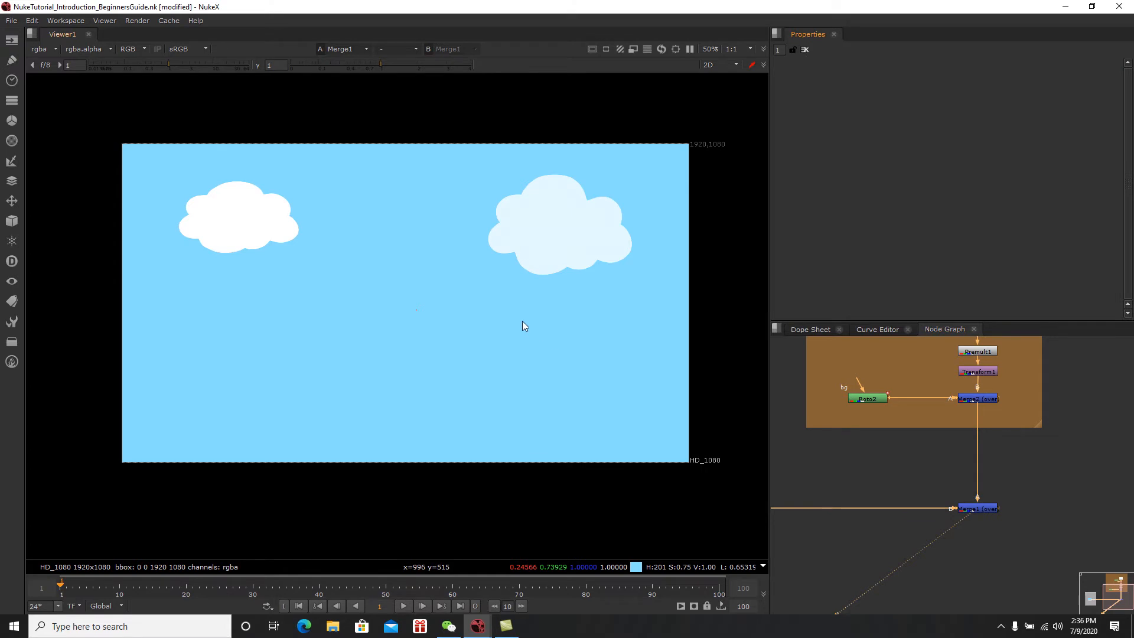
Step: Reopen Transform1, shift the cloud slightly up and right to translate about 546, 292, and close its properties
{"action": "middle_click_drag", "start_coordinate": [938, 423], "coordinate": [954, 477]}
{"action": "middle_click_drag", "start_coordinate": [641, 367], "coordinate": [636, 378]}
{"action": "middle_click_drag", "start_coordinate": [975, 447], "coordinate": [992, 470]}
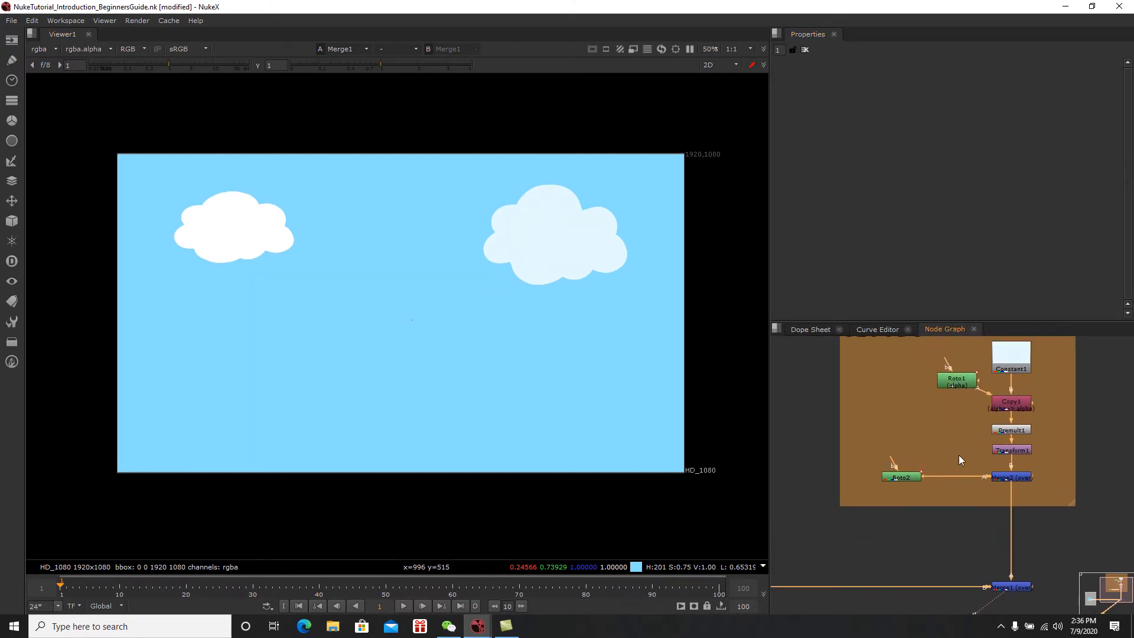
{"action": "double_click", "coordinate": [1011, 451]}
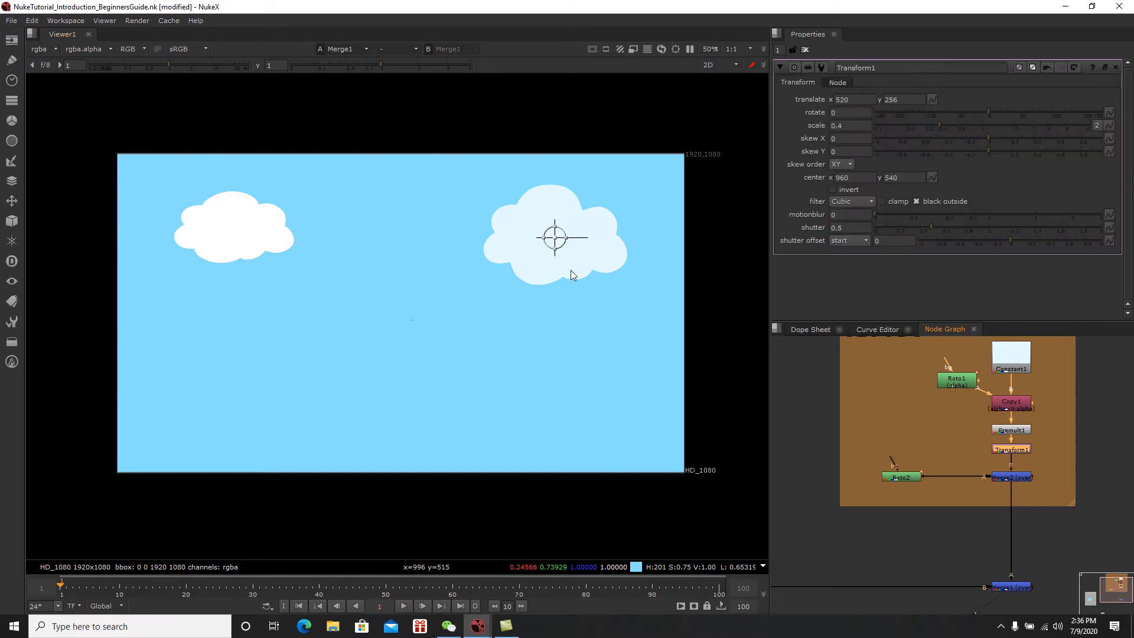
{"action": "left_click_drag", "start_coordinate": [561, 233], "coordinate": [566, 226]}
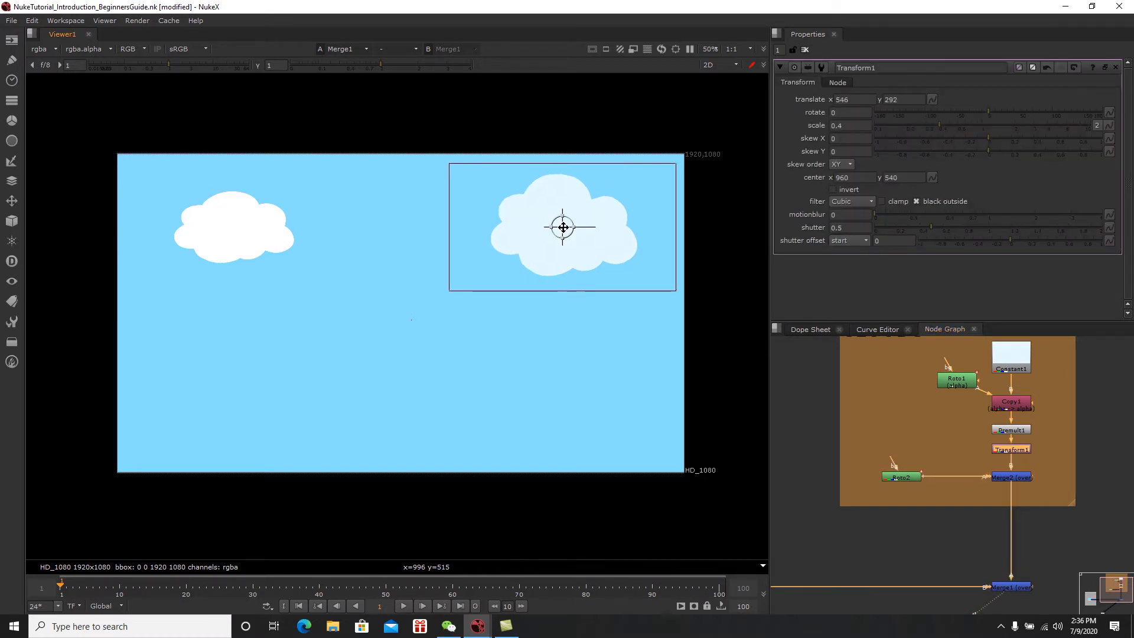
{"action": "left_click", "coordinate": [804, 50]}
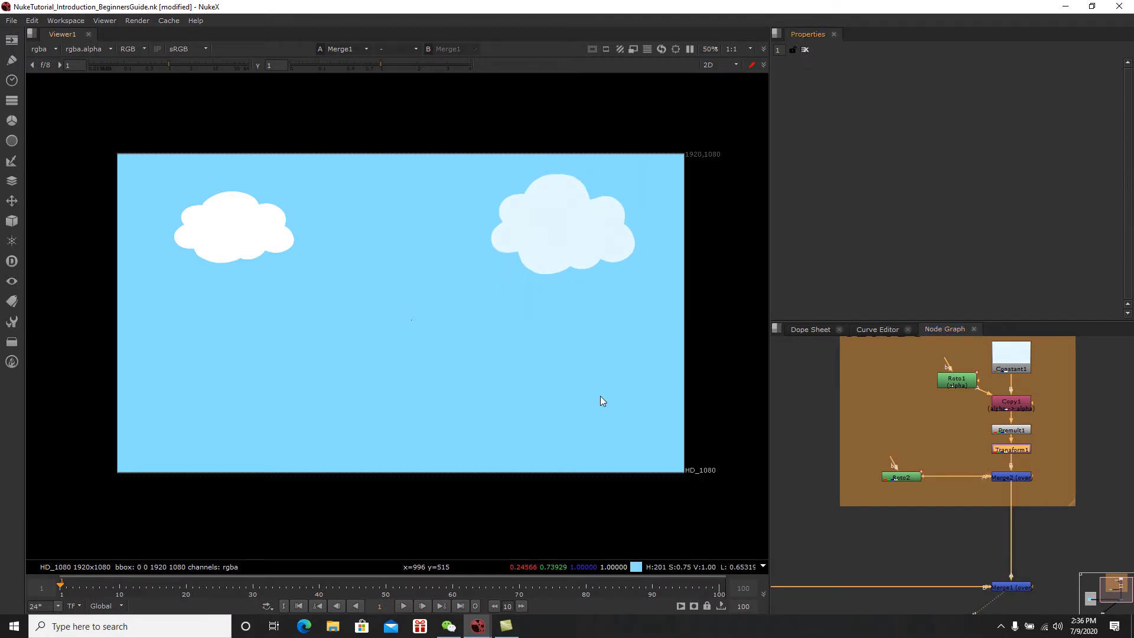
Step: Add an unconnected Constant node in the empty area to the right of the CLOUDS backdrop and final merge
{"action": "middle_click_drag", "start_coordinate": [980, 459], "coordinate": [954, 461]}
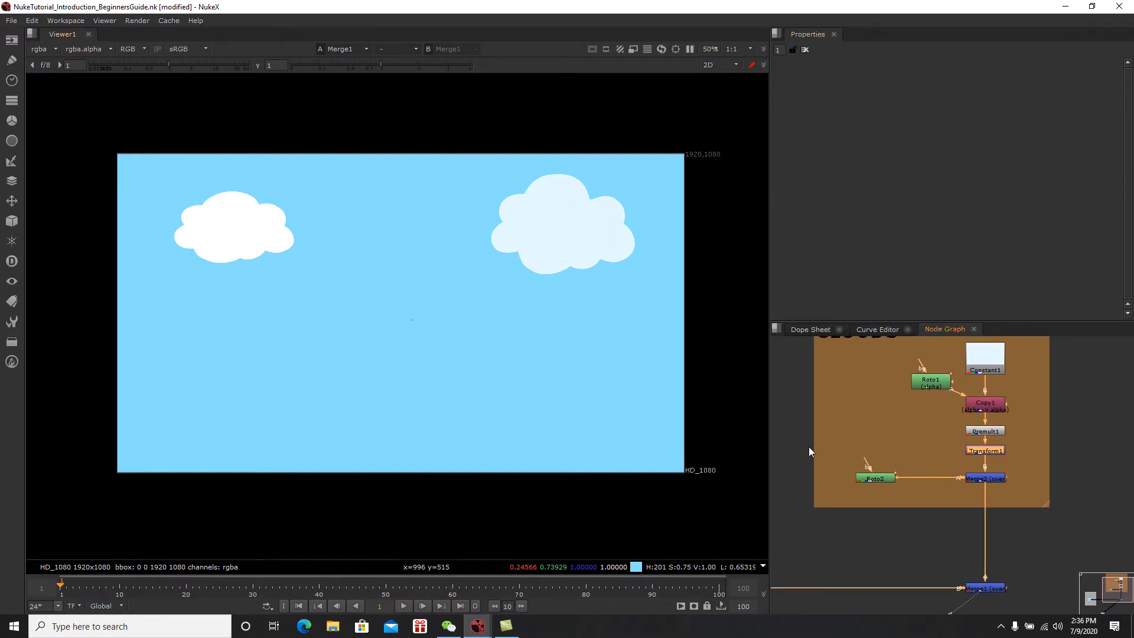
{"action": "scroll", "coordinate": [973, 435], "scroll_direction": "down", "scroll_amount": 5}
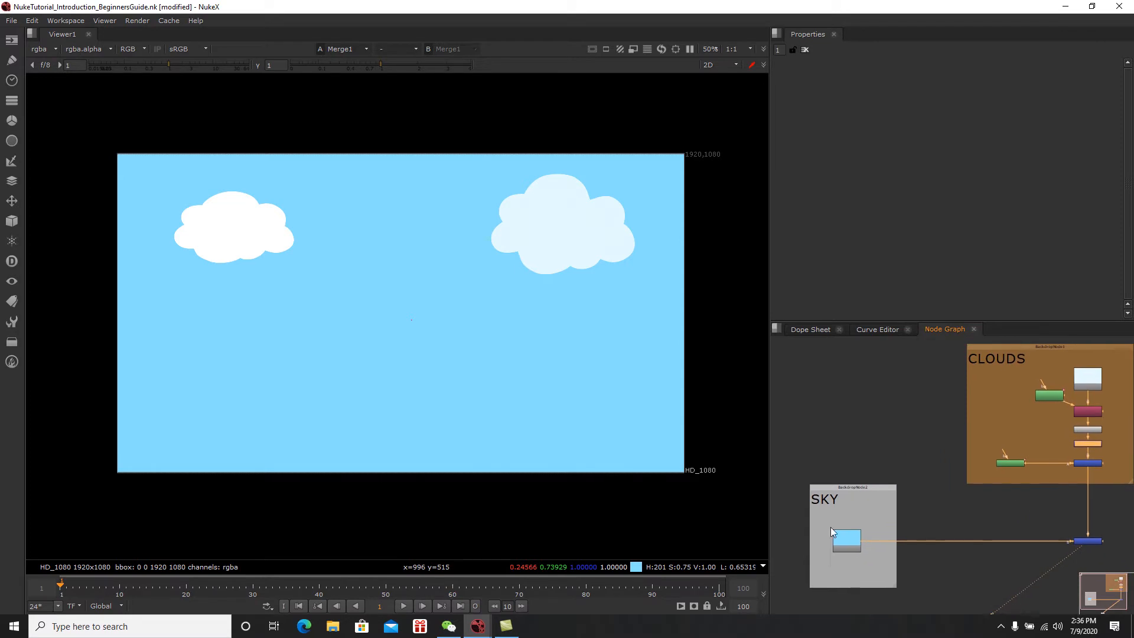
{"action": "middle_click_drag", "start_coordinate": [930, 504], "coordinate": [897, 474]}
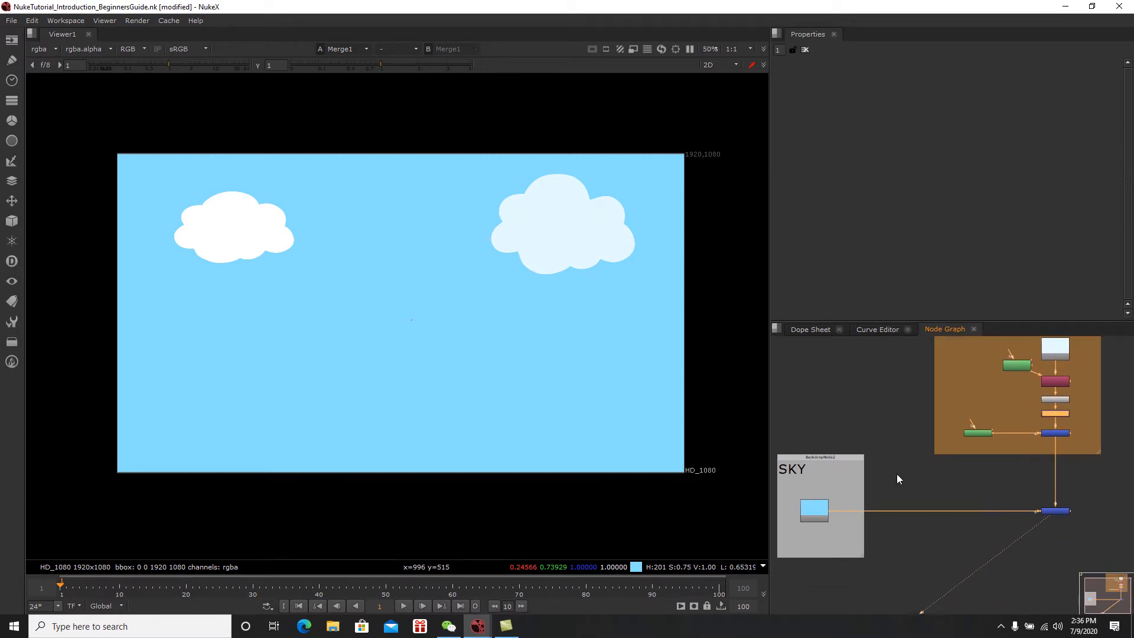
{"action": "middle_click_drag", "start_coordinate": [977, 485], "coordinate": [948, 466]}
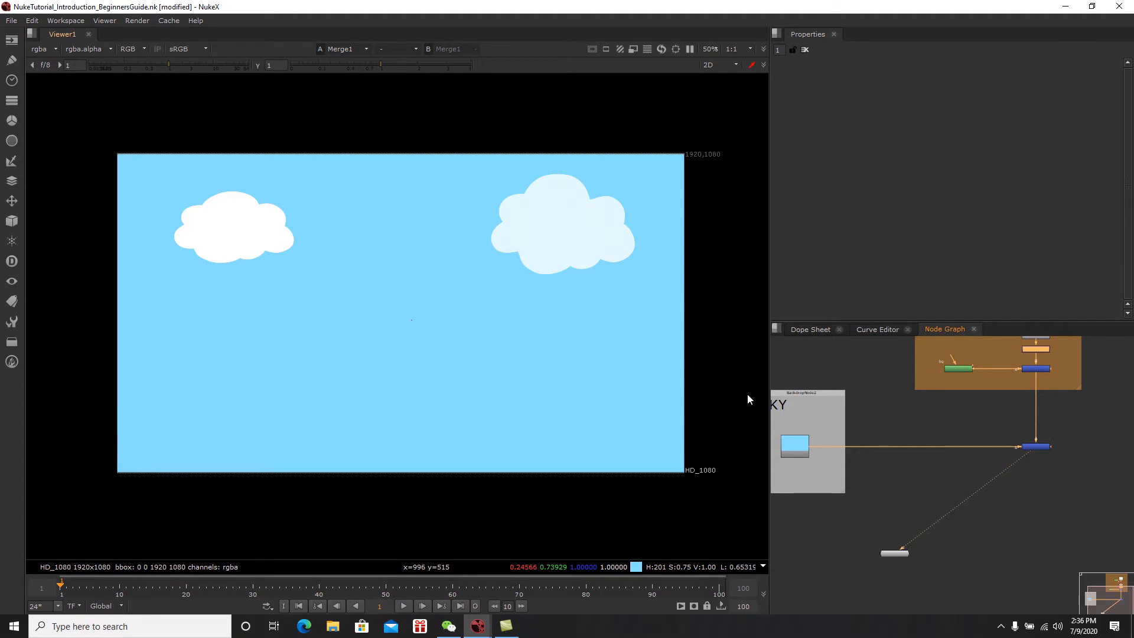
{"action": "middle_click_drag", "start_coordinate": [1032, 469], "coordinate": [926, 490]}
{"action": "middle_click_drag", "start_coordinate": [993, 479], "coordinate": [955, 462]}
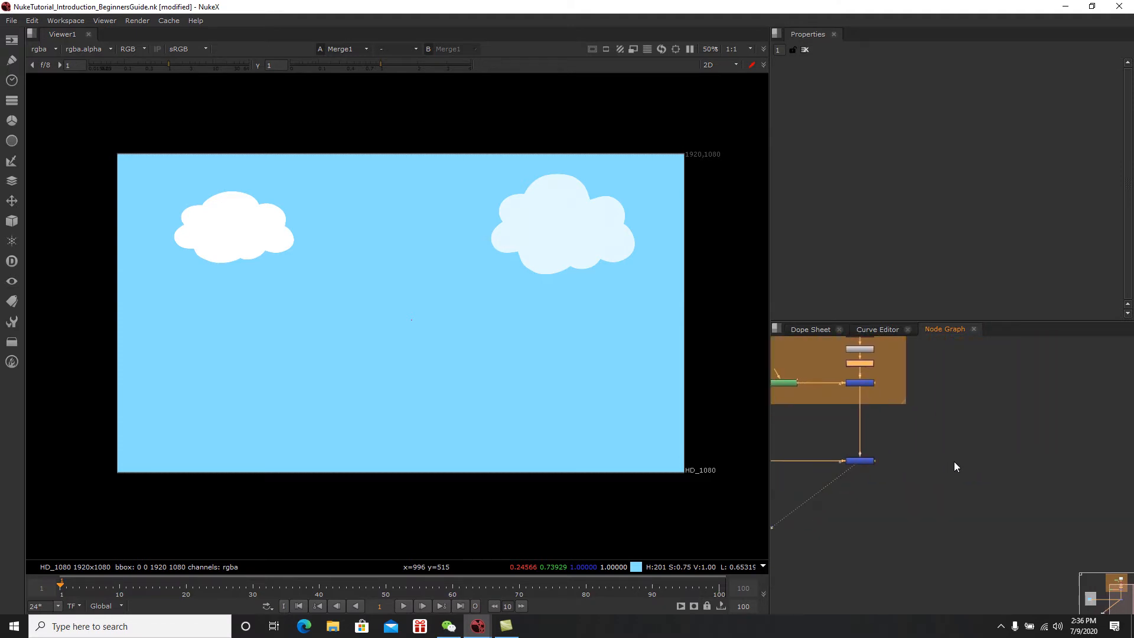
{"action": "scroll", "coordinate": [964, 455], "scroll_direction": "up", "scroll_amount": 1}
{"action": "left_click", "coordinate": [990, 428]}
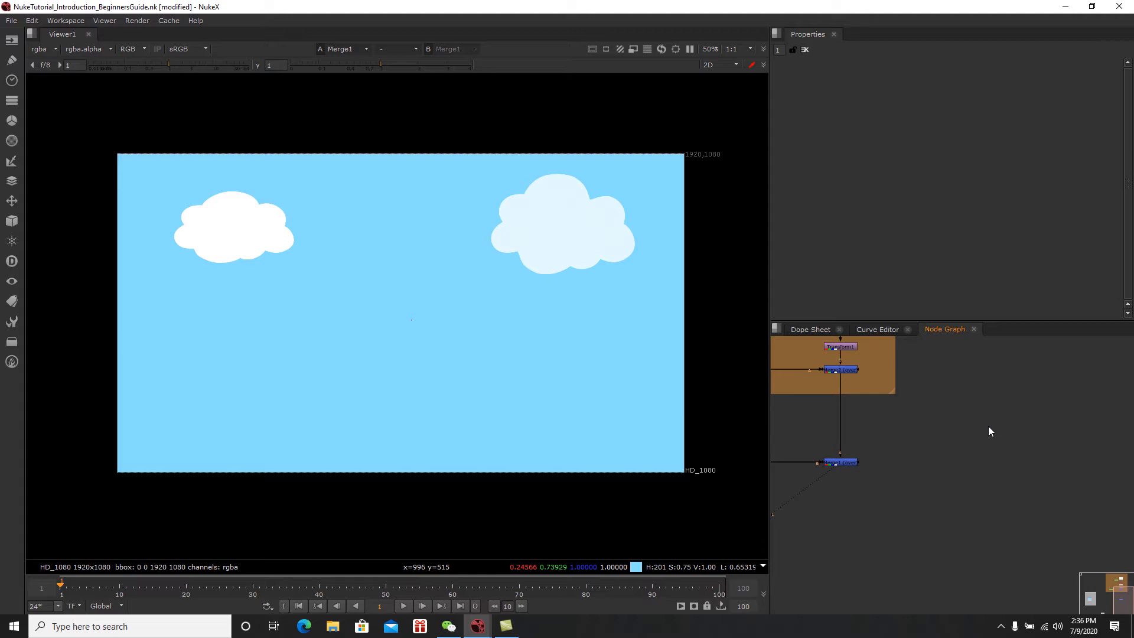
{"action": "key", "text": "Tab"}
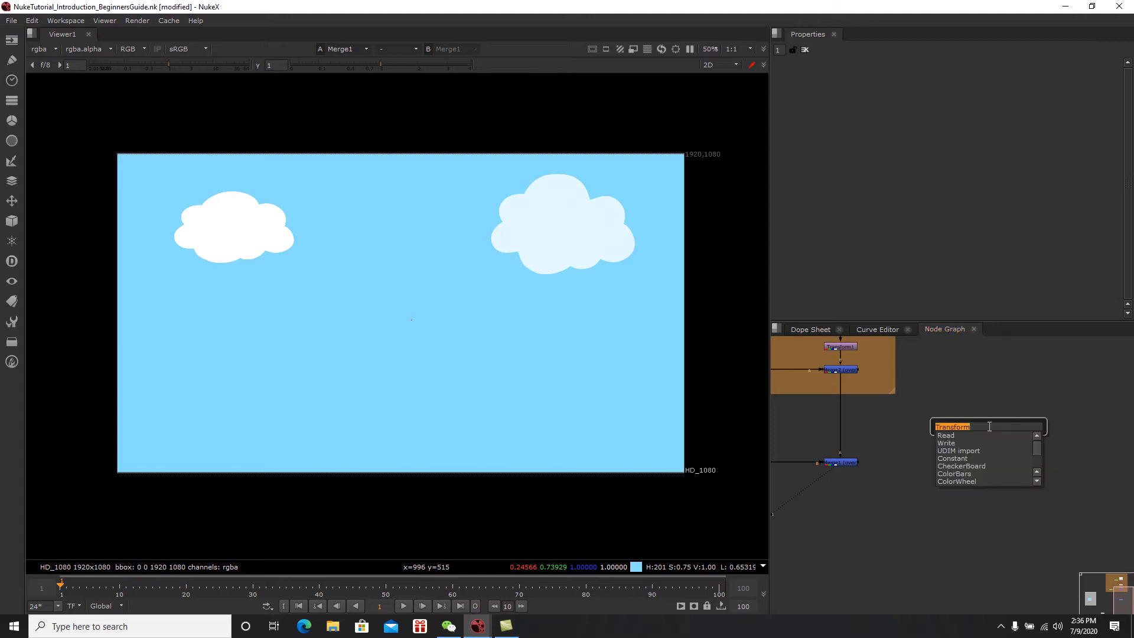
{"action": "type", "text": "const"}
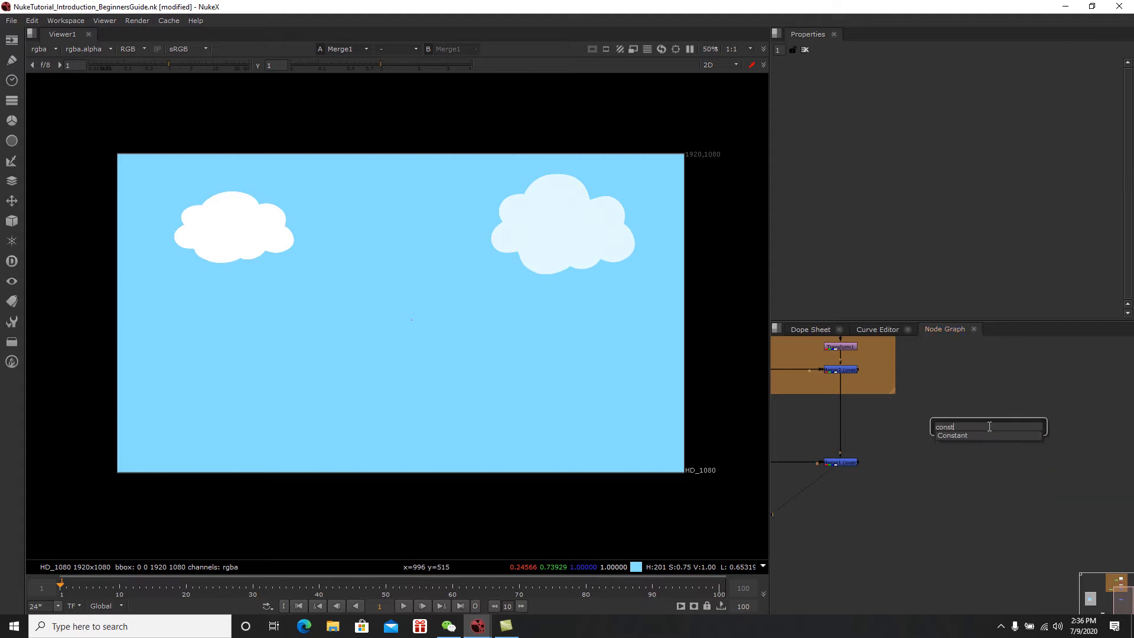
{"action": "key", "text": "Return"}
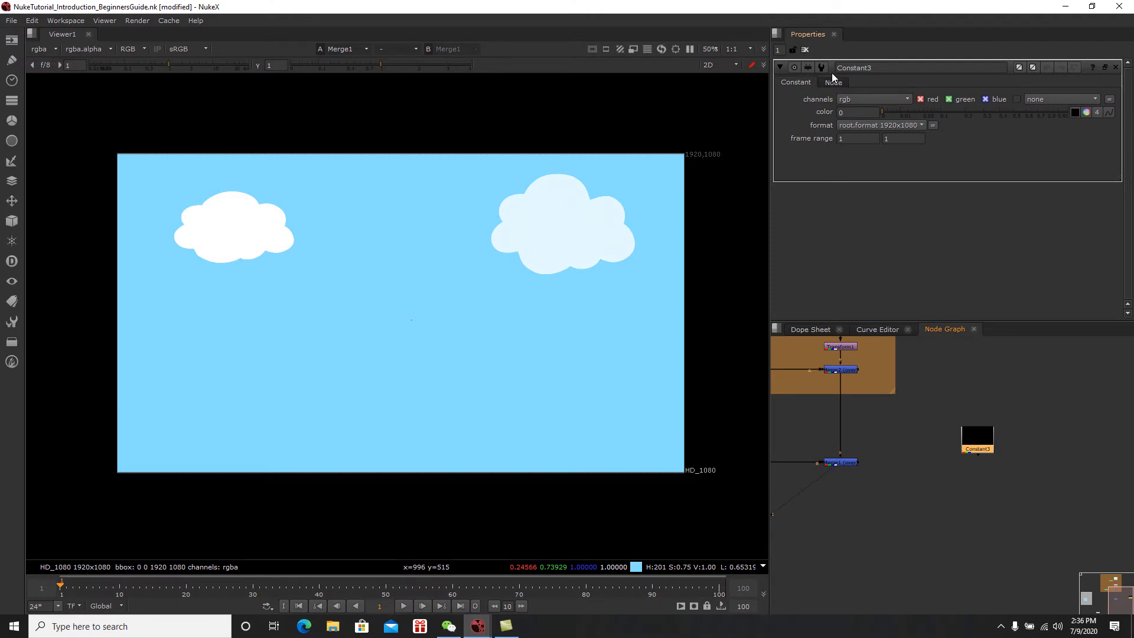
Step: Set the new Constant's channels to rgba and its color to 1, and view it
{"action": "left_click", "coordinate": [856, 99]}
{"action": "left_click", "coordinate": [872, 125]}
{"action": "left_click", "coordinate": [835, 112]}
{"action": "type", "text": "1"}
{"action": "left_click", "coordinate": [984, 446]}
{"action": "key", "text": "1"}
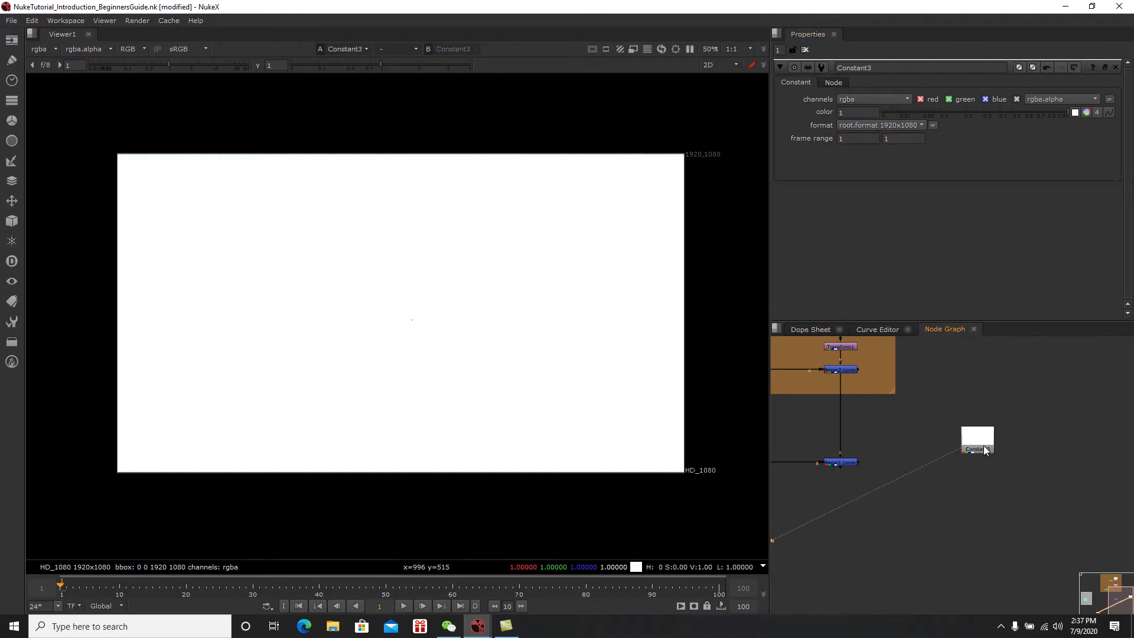
Step: Tint Constant3 a muted light blue of about 0.326 red, 0.605 green and 0.768 blue
{"action": "left_click", "coordinate": [1087, 113]}
{"action": "left_click_drag", "start_coordinate": [800, 149], "coordinate": [698, 195]}
{"action": "left_click_drag", "start_coordinate": [1110, 135], "coordinate": [1113, 145]}
{"action": "left_click_drag", "start_coordinate": [1113, 146], "coordinate": [1113, 136]}
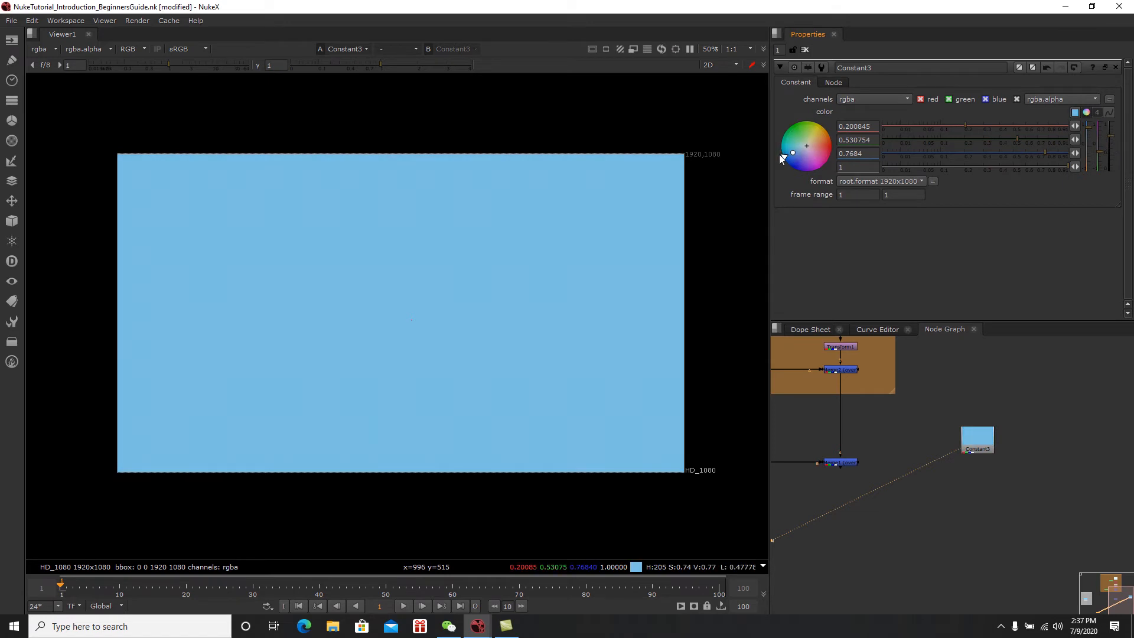
{"action": "left_click_drag", "start_coordinate": [794, 155], "coordinate": [821, 138]}
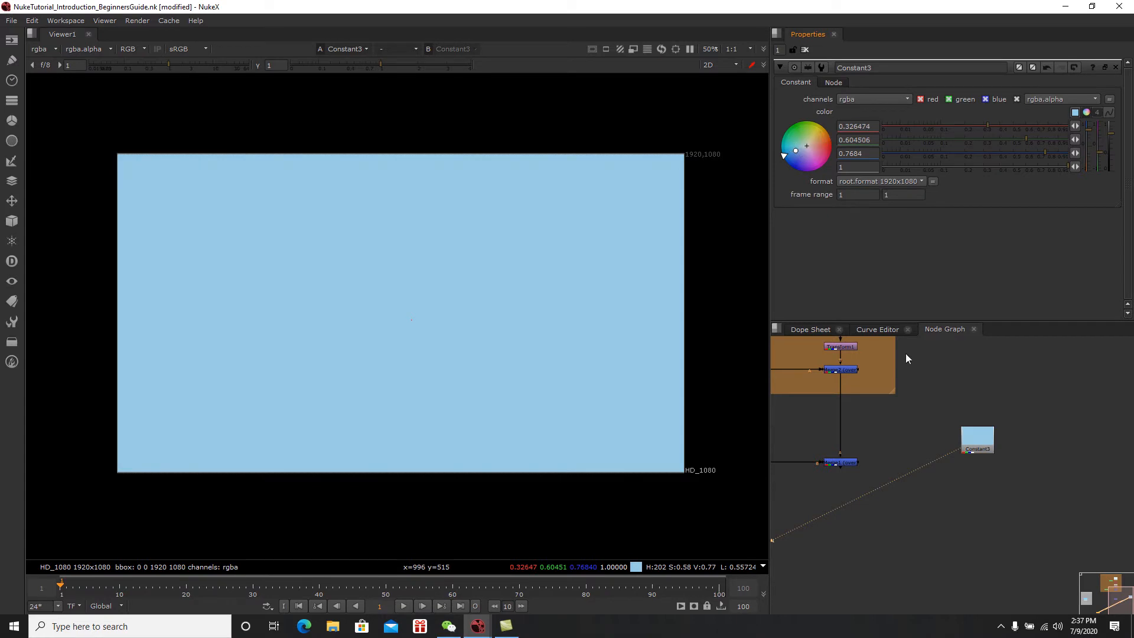
Step: Move Constant3 slightly and add an unconnected Roto node to its lower right
{"action": "left_click_drag", "start_coordinate": [966, 439], "coordinate": [983, 433]}
{"action": "middle_click_drag", "start_coordinate": [982, 434], "coordinate": [944, 424]}
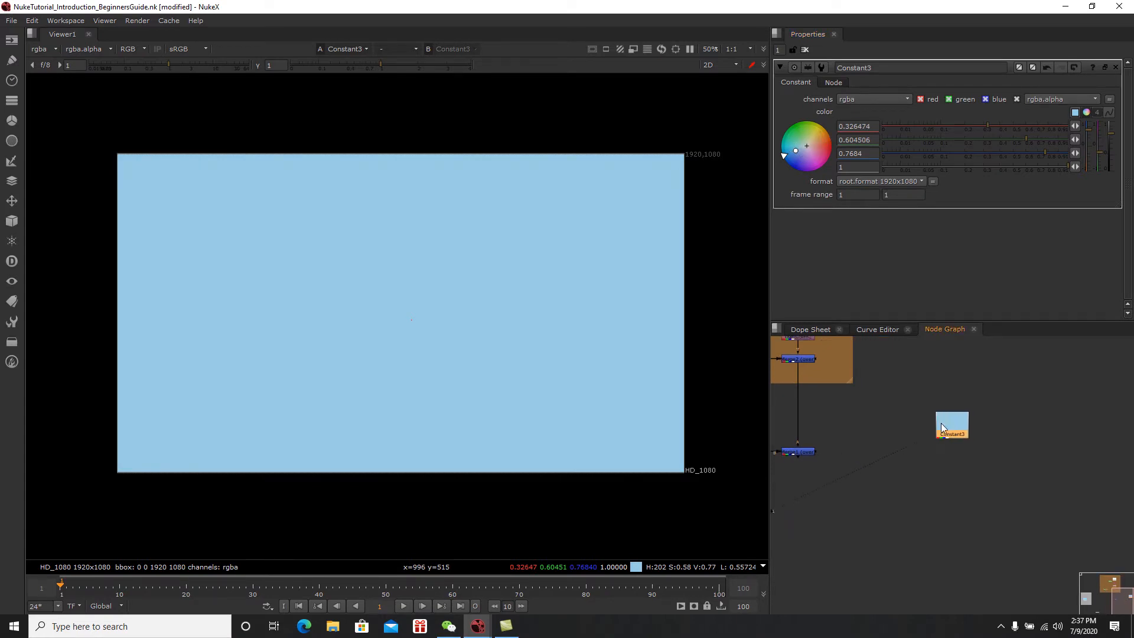
{"action": "left_click", "coordinate": [1013, 438]}
{"action": "key", "text": "Tab"}
{"action": "type", "text": "ro"}
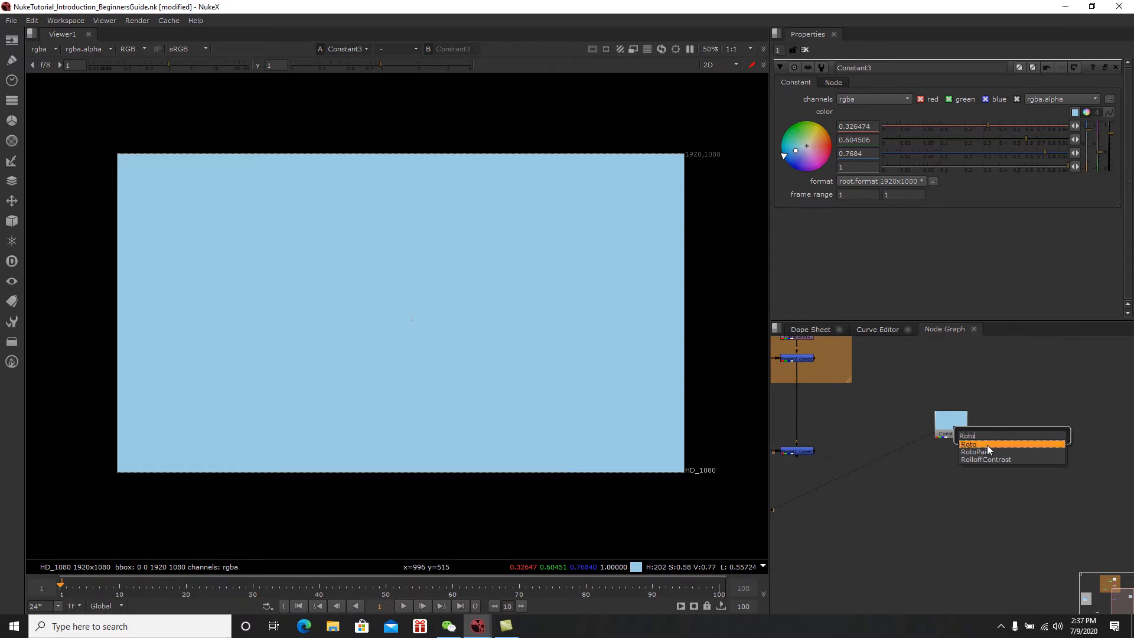
{"action": "left_click", "coordinate": [987, 445]}
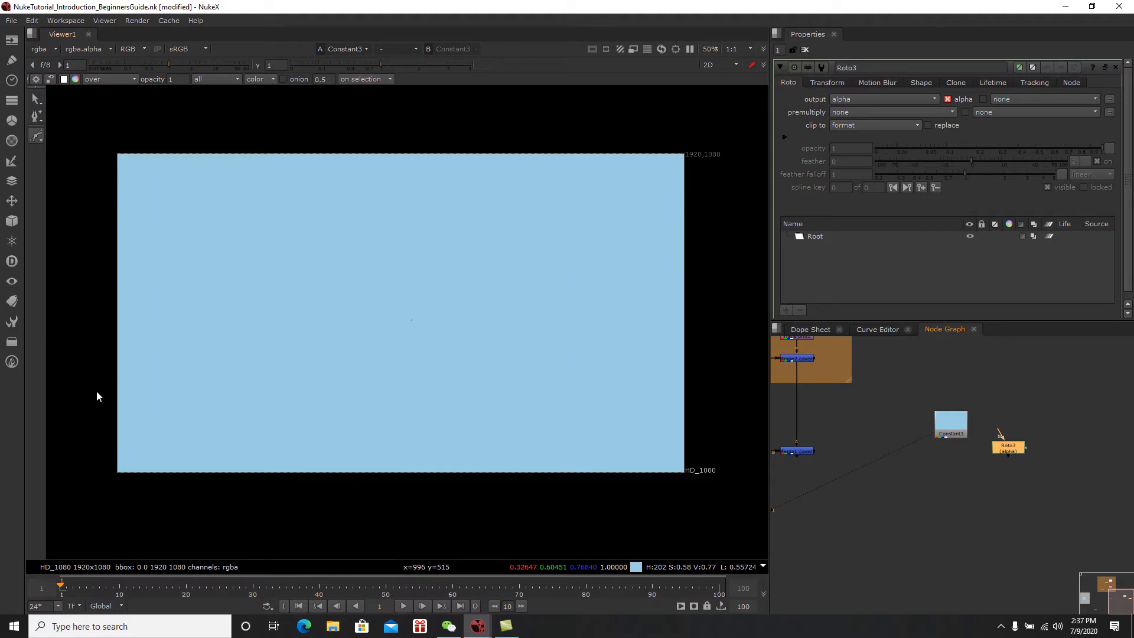
Step: Draw the curved ridge line of a Bezier mountain shape in Roto3, running across the frame past both side edges
{"action": "left_click_drag", "start_coordinate": [96, 388], "coordinate": [123, 363]}
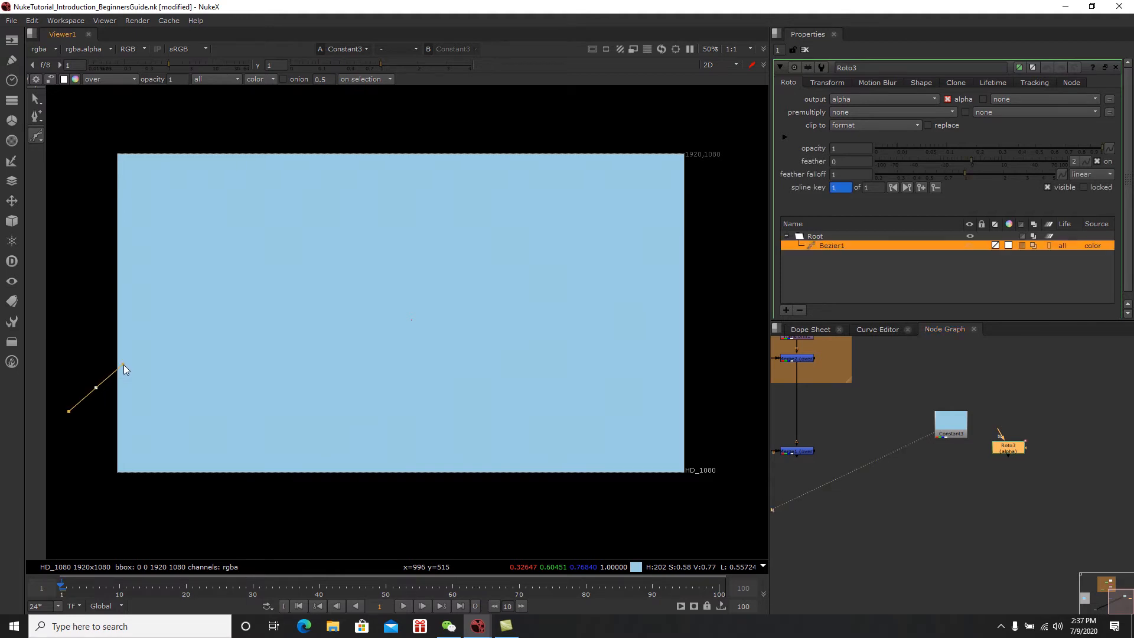
{"action": "left_click_drag", "start_coordinate": [233, 265], "coordinate": [294, 283]}
{"action": "left_click_drag", "start_coordinate": [368, 368], "coordinate": [372, 372]}
{"action": "left_click_drag", "start_coordinate": [451, 294], "coordinate": [480, 316]}
{"action": "left_click_drag", "start_coordinate": [573, 294], "coordinate": [574, 295]}
{"action": "left_click_drag", "start_coordinate": [601, 339], "coordinate": [609, 350]}
{"action": "left_click", "coordinate": [658, 297]}
{"action": "left_click", "coordinate": [716, 265]}
{"action": "left_click_drag", "start_coordinate": [718, 265], "coordinate": [739, 272]}
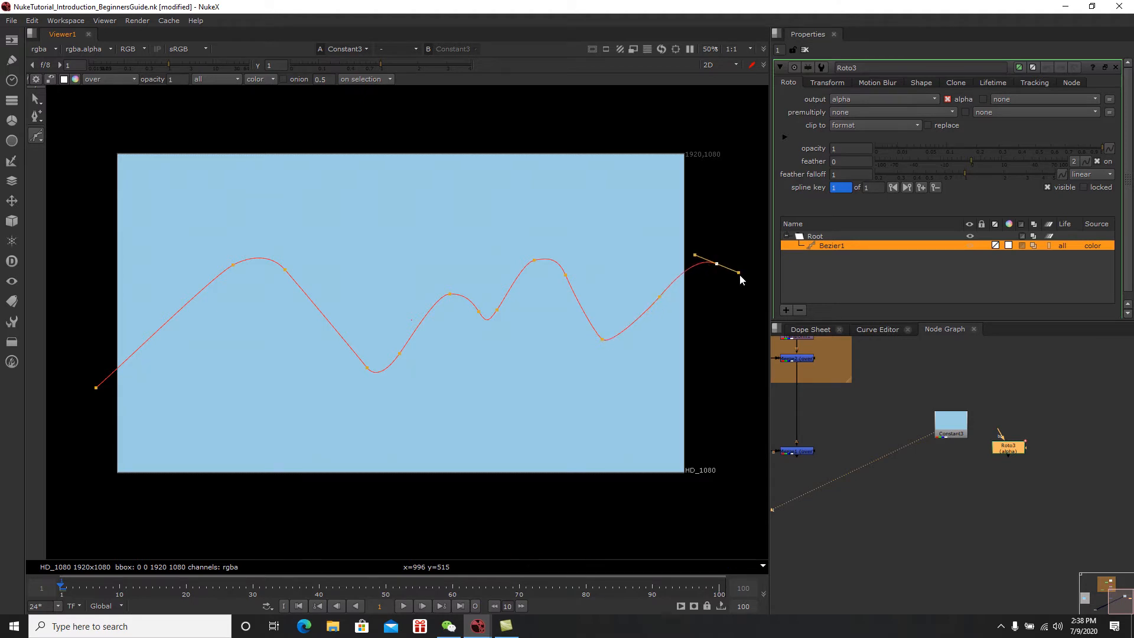
Step: Continue the Bezier down and around below the frame, and close it at its starting point beyond the left edge
{"action": "middle_click_drag", "start_coordinate": [695, 371], "coordinate": [647, 353]}
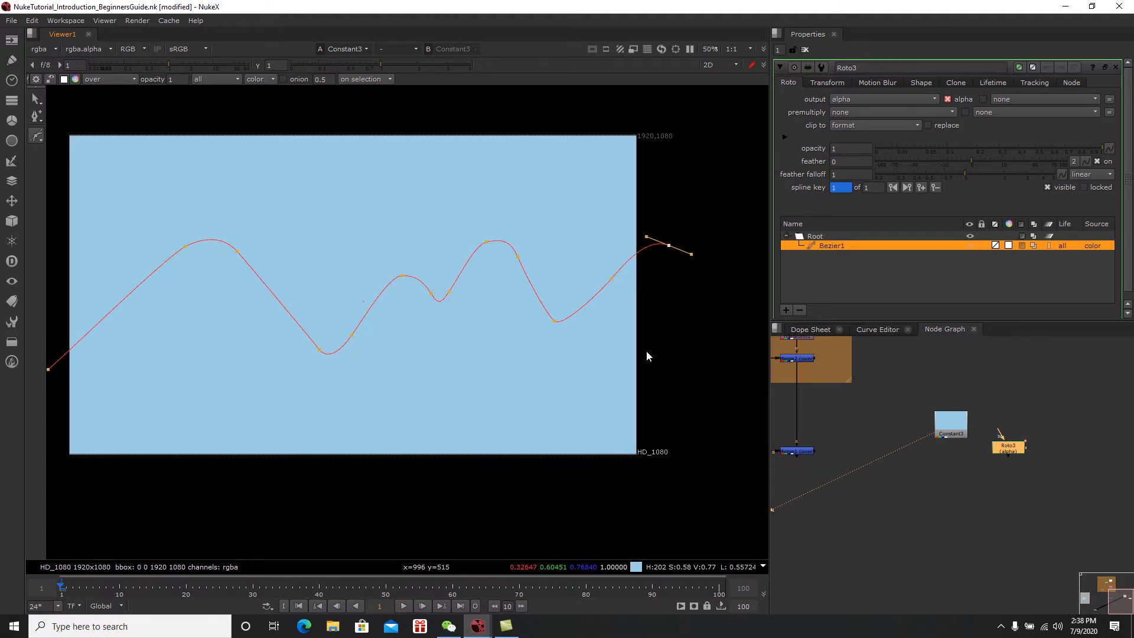
{"action": "middle_click_drag", "start_coordinate": [559, 365], "coordinate": [600, 322]}
{"action": "scroll", "coordinate": [584, 354], "scroll_direction": "down", "scroll_amount": 1}
{"action": "left_click_drag", "start_coordinate": [705, 311], "coordinate": [718, 327]}
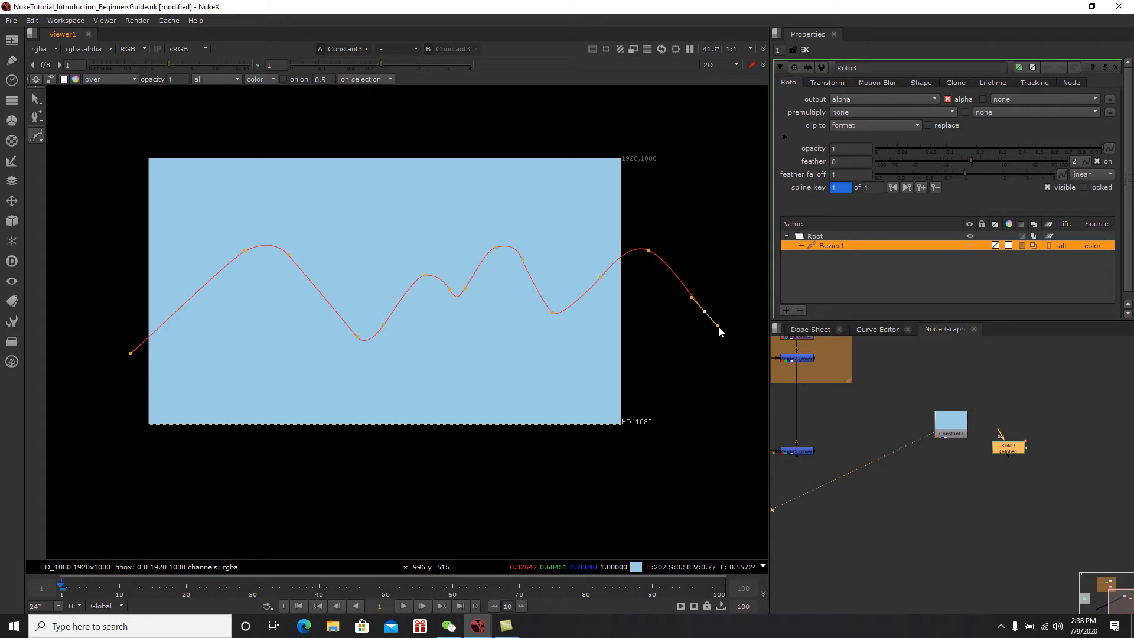
{"action": "left_click_drag", "start_coordinate": [735, 440], "coordinate": [692, 445]}
{"action": "left_click", "coordinate": [105, 449]}
{"action": "left_click_drag", "start_coordinate": [80, 401], "coordinate": [143, 347]}
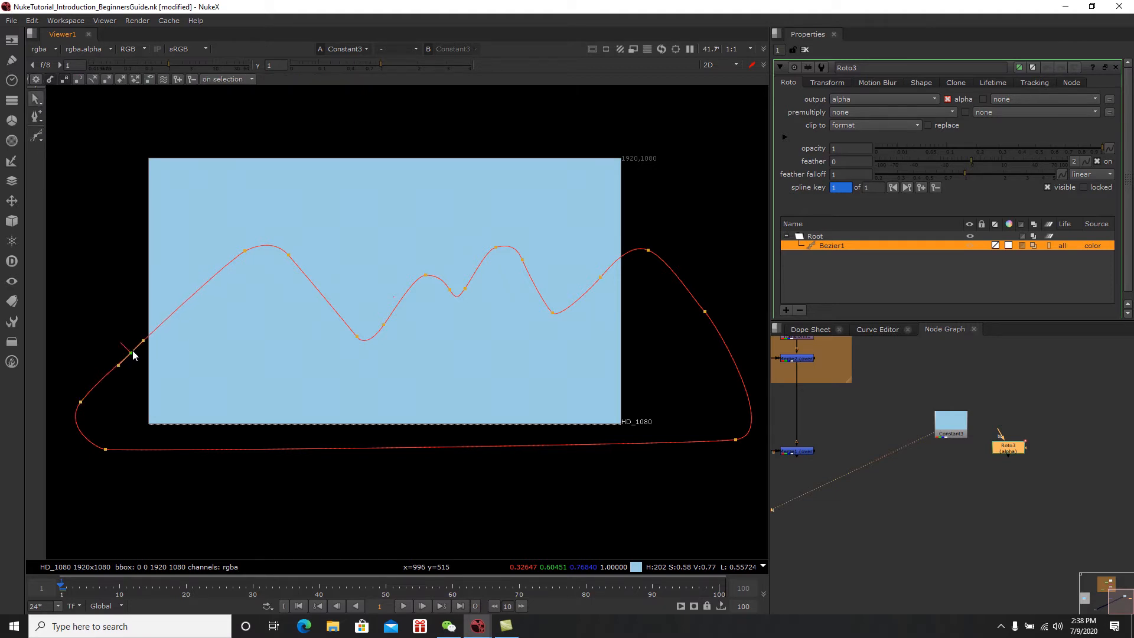
Step: Fine-tune the control points of the mountain ridge in Roto3, adjusting the first peak's sides and the two deep valleys
{"action": "left_click", "coordinate": [242, 253]}
{"action": "left_click_drag", "start_coordinate": [289, 255], "coordinate": [286, 257]}
{"action": "left_click", "coordinate": [358, 338]}
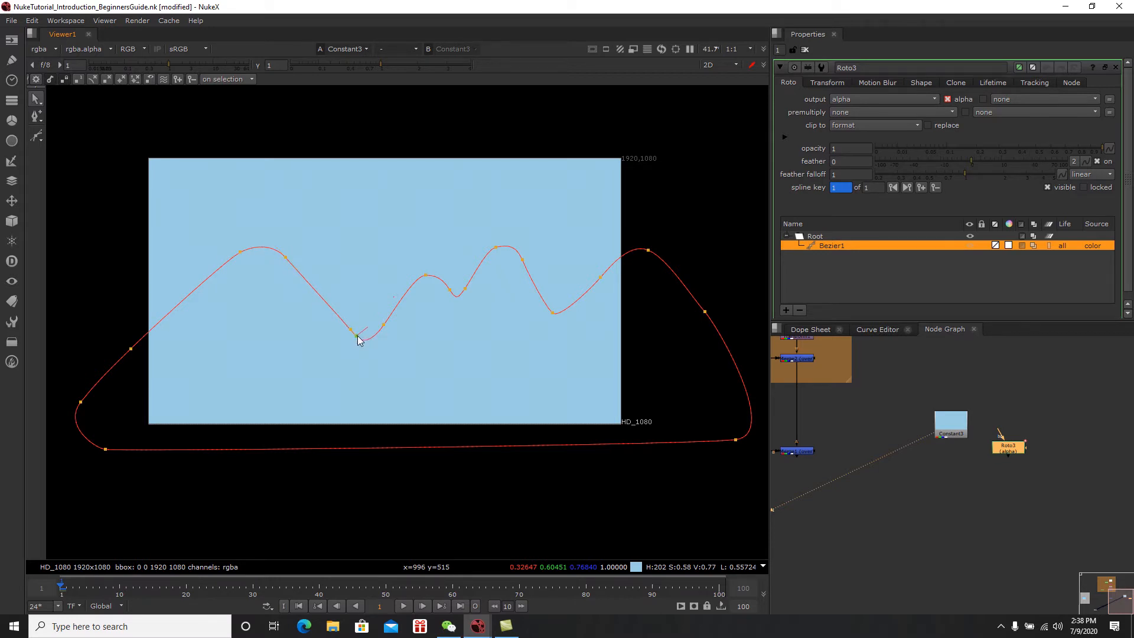
{"action": "left_click", "coordinate": [524, 261]}
{"action": "left_click", "coordinate": [554, 313]}
Step: Select all points of the mountain Bezier and shift the whole shape slightly left and up in the frame
{"action": "left_click_drag", "start_coordinate": [54, 187], "coordinate": [764, 518]}
{"action": "left_click_drag", "start_coordinate": [510, 368], "coordinate": [473, 359]}
{"action": "left_click", "coordinate": [549, 491]}
Step: Add a Copy node below Constant3, with Roto3 feeding its A input and Constant3 its B input
{"action": "middle_click_drag", "start_coordinate": [957, 470], "coordinate": [983, 485]}
{"action": "scroll", "coordinate": [982, 487], "scroll_direction": "up", "scroll_amount": 1}
{"action": "left_click", "coordinate": [979, 491]}
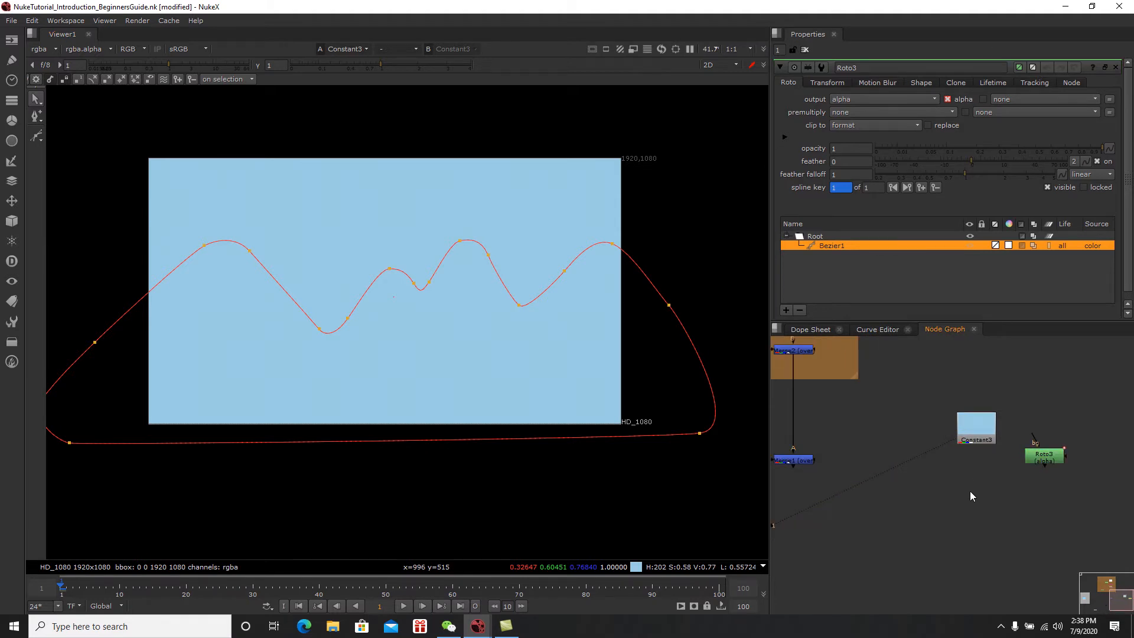
{"action": "key", "text": "Tab"}
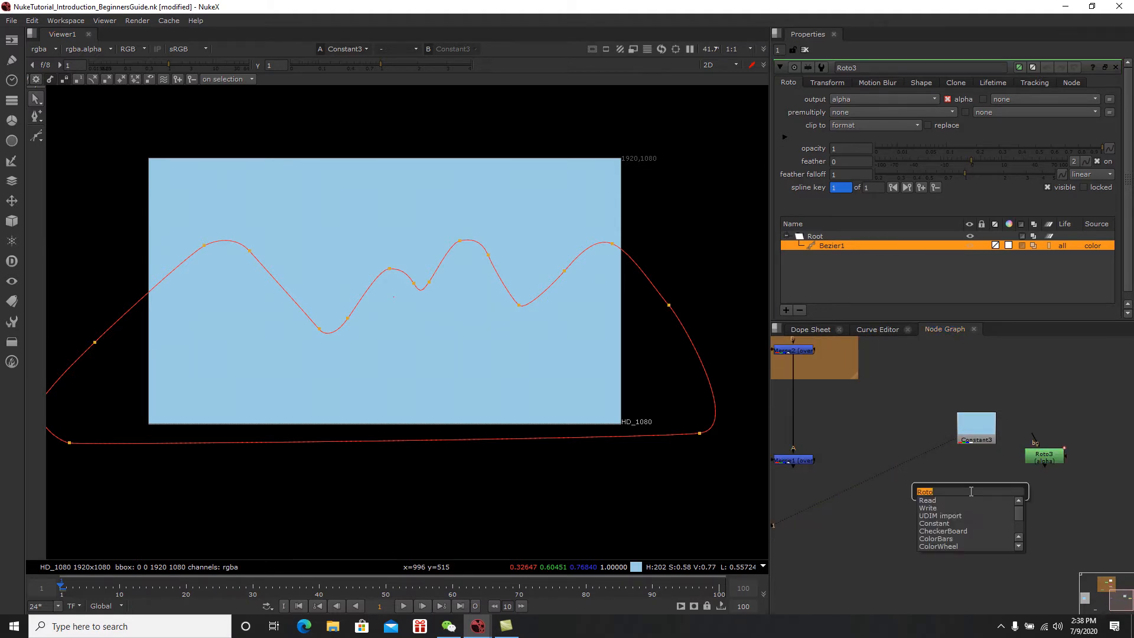
{"action": "type", "text": "copy"}
{"action": "left_click", "coordinate": [950, 498]}
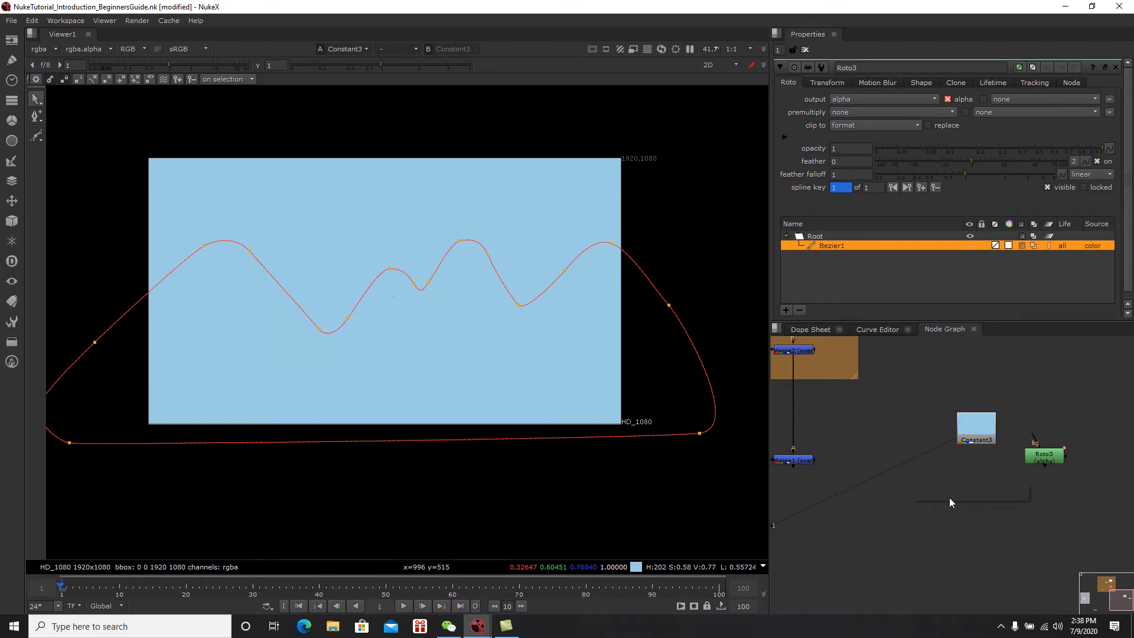
{"action": "left_click_drag", "start_coordinate": [958, 474], "coordinate": [1044, 455]}
{"action": "left_click_drag", "start_coordinate": [981, 473], "coordinate": [978, 438]}
{"action": "left_click_drag", "start_coordinate": [977, 495], "coordinate": [986, 482]}
{"action": "left_click", "coordinate": [983, 489]}
{"action": "left_click", "coordinate": [983, 487]}
Step: Add a Premult node directly after Copy2 and display its output in the viewer
{"action": "left_click", "coordinate": [979, 505]}
{"action": "key", "text": "Tab"}
{"action": "type", "text": "premu"}
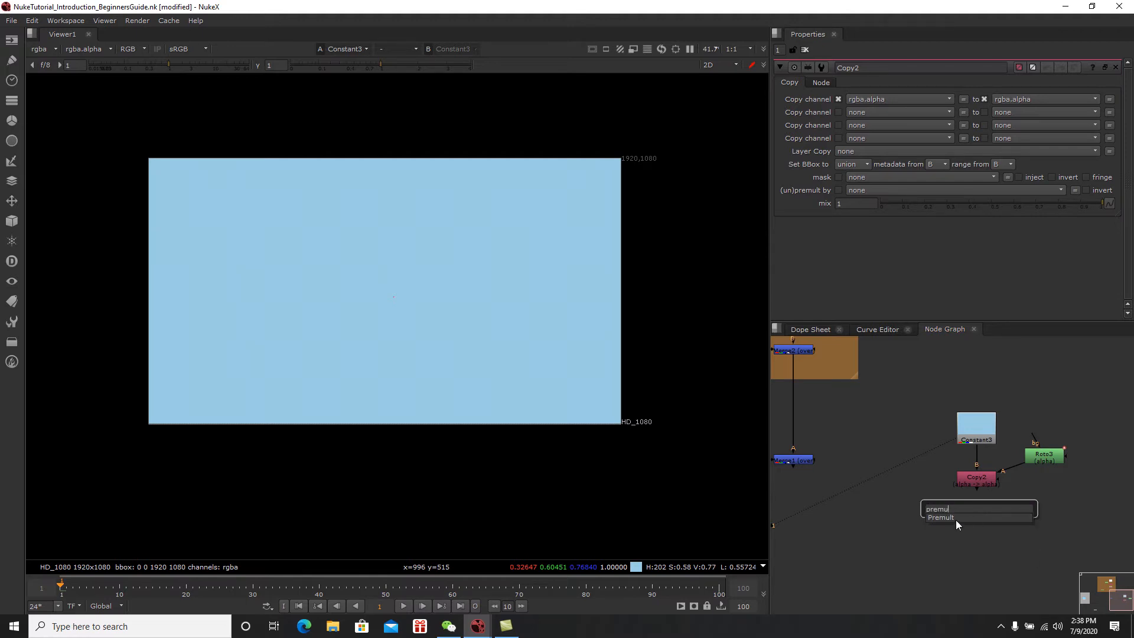
{"action": "left_click", "coordinate": [956, 520]}
{"action": "left_click_drag", "start_coordinate": [987, 510], "coordinate": [986, 506]}
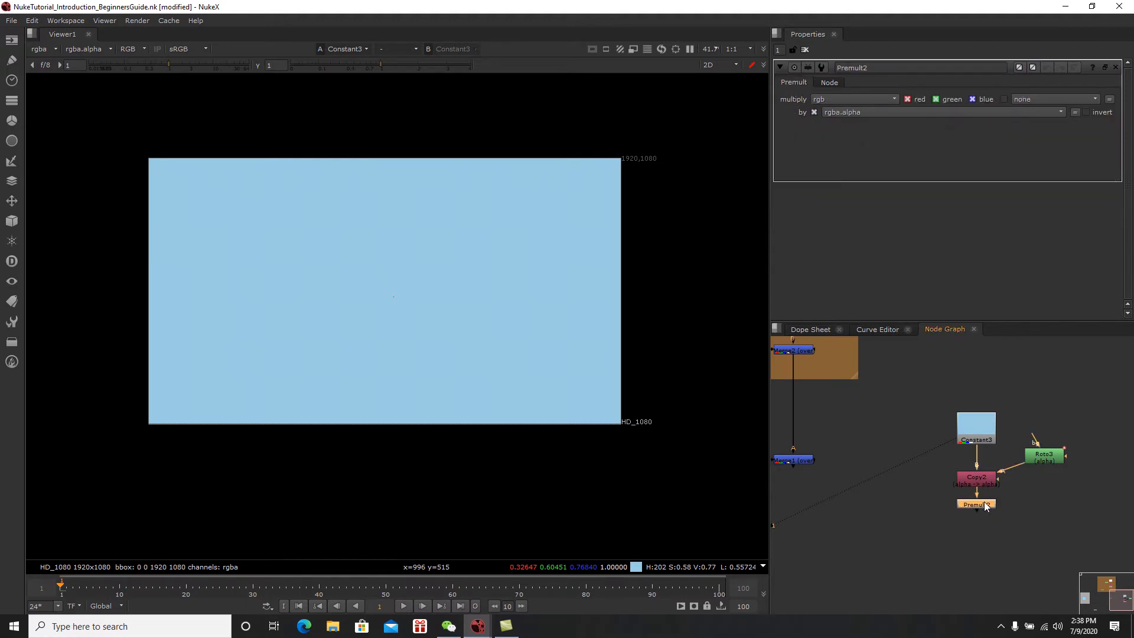
{"action": "key", "text": "1"}
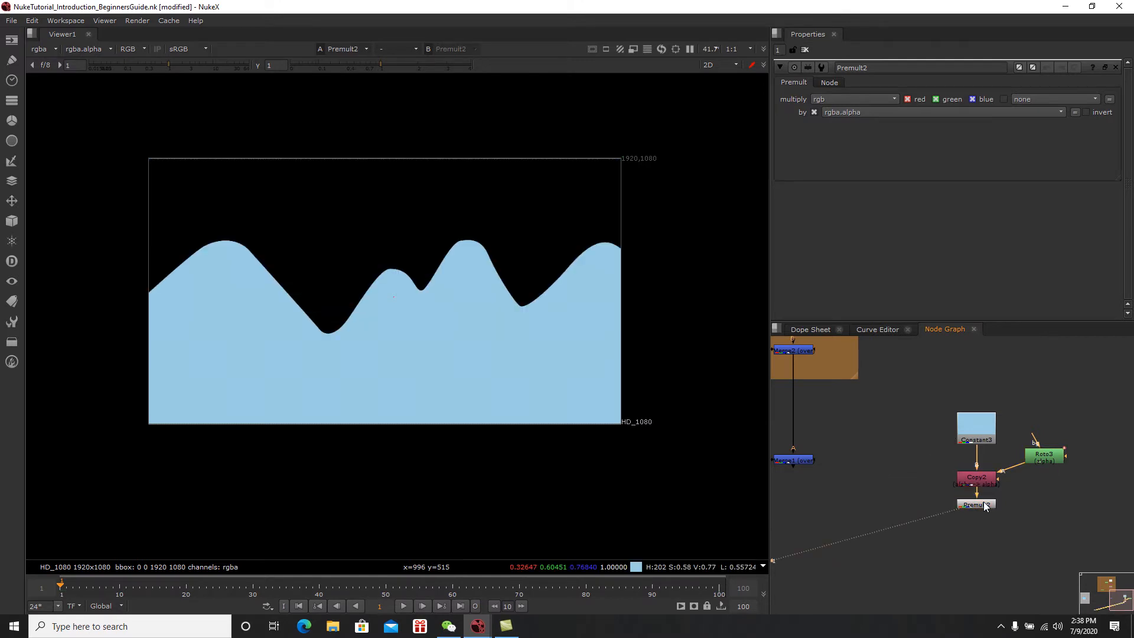
Step: Create a Backdrop around Constant3, Roto3, Copy2 and Premult2, enlarge it, and reposition its frame around the nodes
{"action": "middle_click_drag", "start_coordinate": [884, 494], "coordinate": [953, 471]}
{"action": "middle_click_drag", "start_coordinate": [1037, 455], "coordinate": [1002, 452]}
{"action": "left_click_drag", "start_coordinate": [1090, 358], "coordinate": [849, 577]}
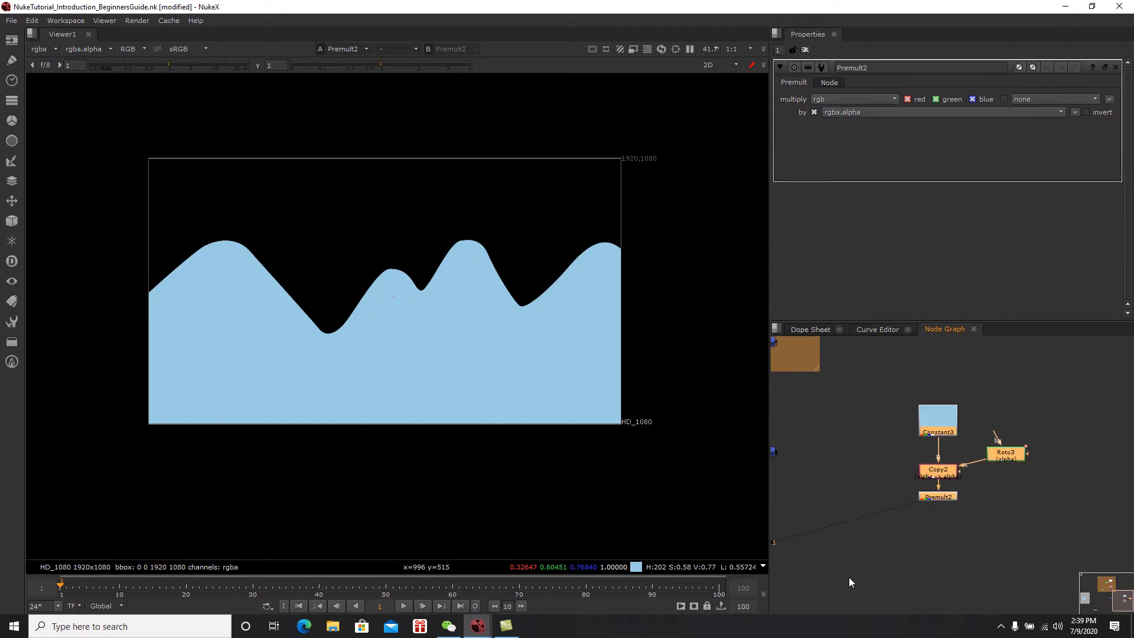
{"action": "key", "text": "Tab"}
{"action": "type", "text": "bad"}
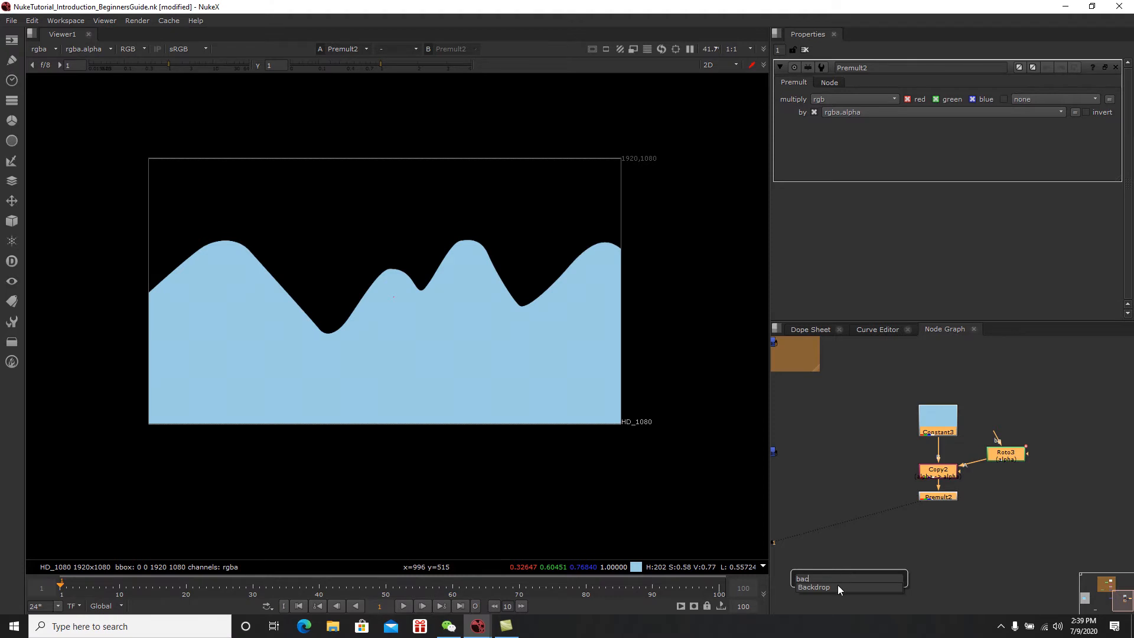
{"action": "left_click", "coordinate": [835, 587]}
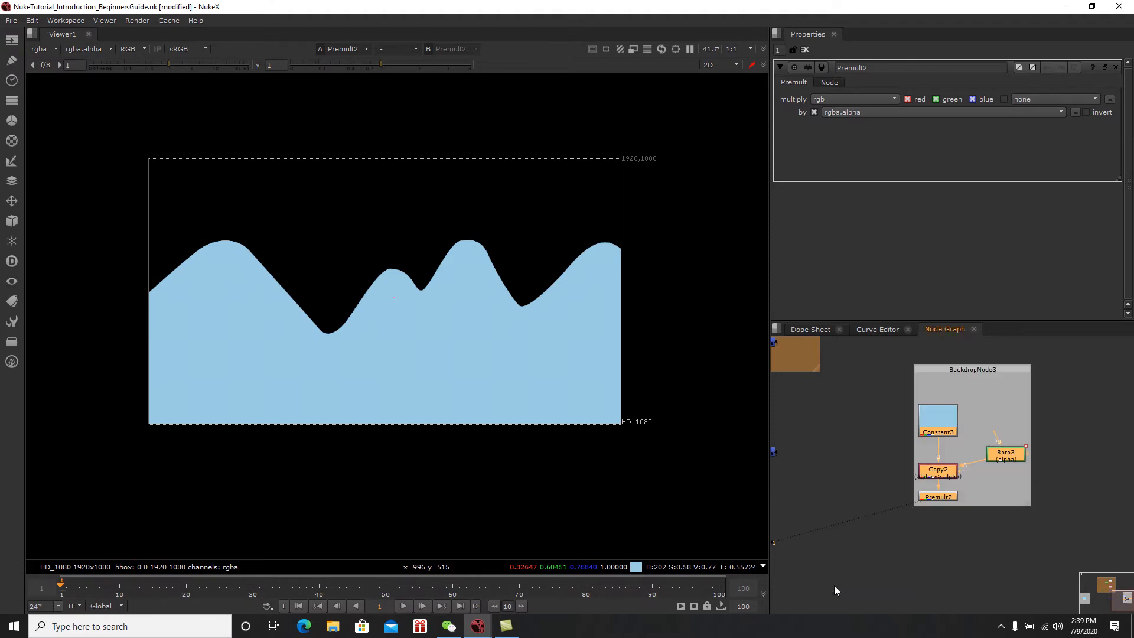
{"action": "left_click_drag", "start_coordinate": [1031, 506], "coordinate": [1114, 545]}
{"action": "left_click", "coordinate": [1060, 389]}
{"action": "left_click_drag", "start_coordinate": [1044, 366], "coordinate": [1017, 347], "text": "ctrl"}
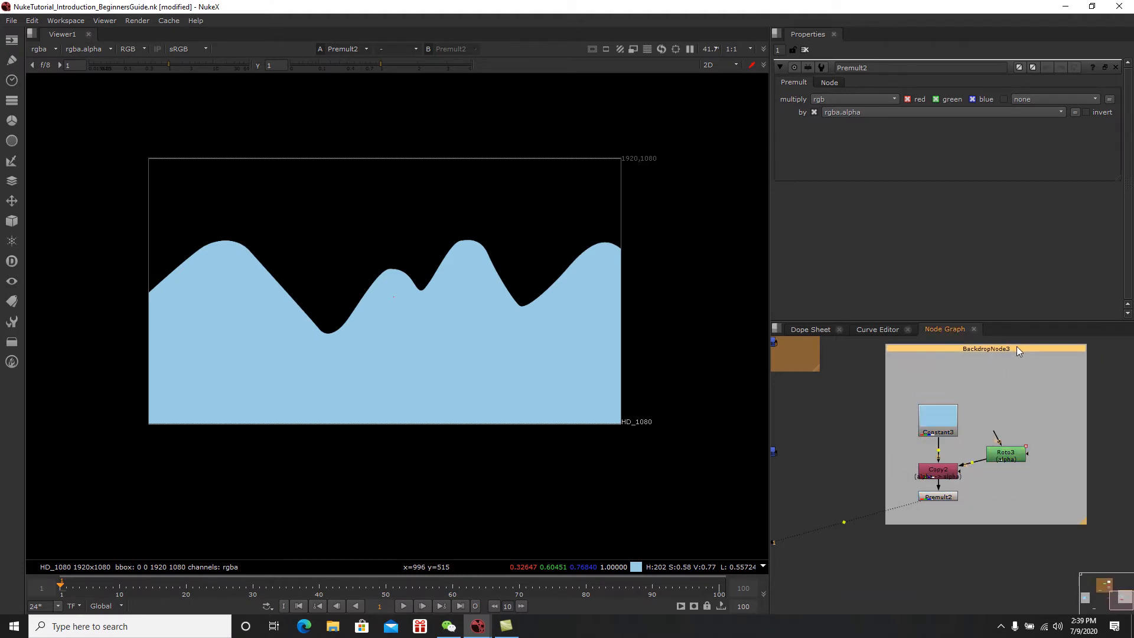
Step: Label the new backdrop "Mountains", nudge its frame, and move it with its nodes slightly down and right
{"action": "double_click", "coordinate": [1016, 346]}
{"action": "left_click", "coordinate": [891, 112]}
{"action": "type", "text": "Mountains"}
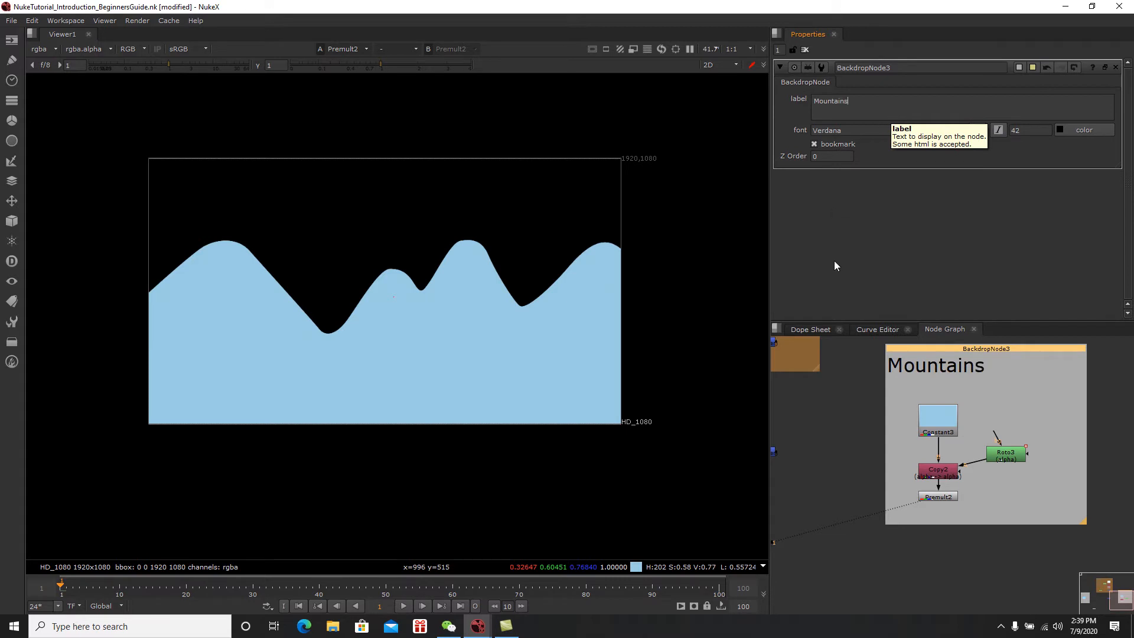
{"action": "middle_click_drag", "start_coordinate": [895, 399], "coordinate": [960, 403]}
{"action": "scroll", "coordinate": [960, 403], "scroll_direction": "down", "scroll_amount": 1}
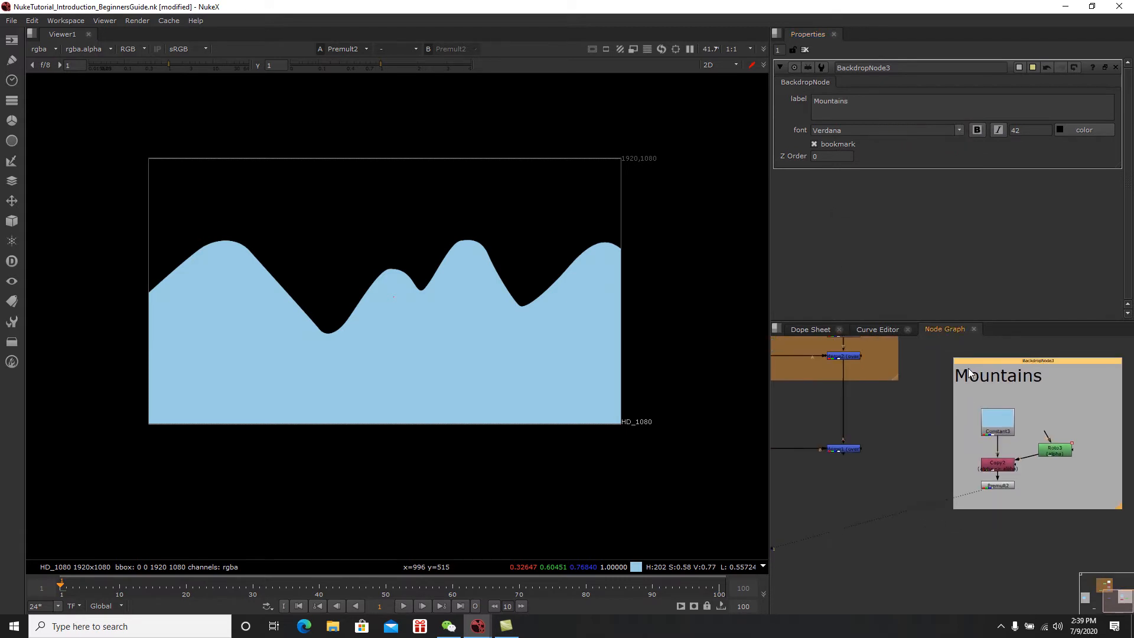
{"action": "mouse_move", "coordinate": [970, 360]}
{"action": "left_mouse_down"}
{"action": "mouse_move", "coordinate": [988, 406]}
{"action": "mouse_move", "coordinate": [966, 371]}
{"action": "left_mouse_up"}
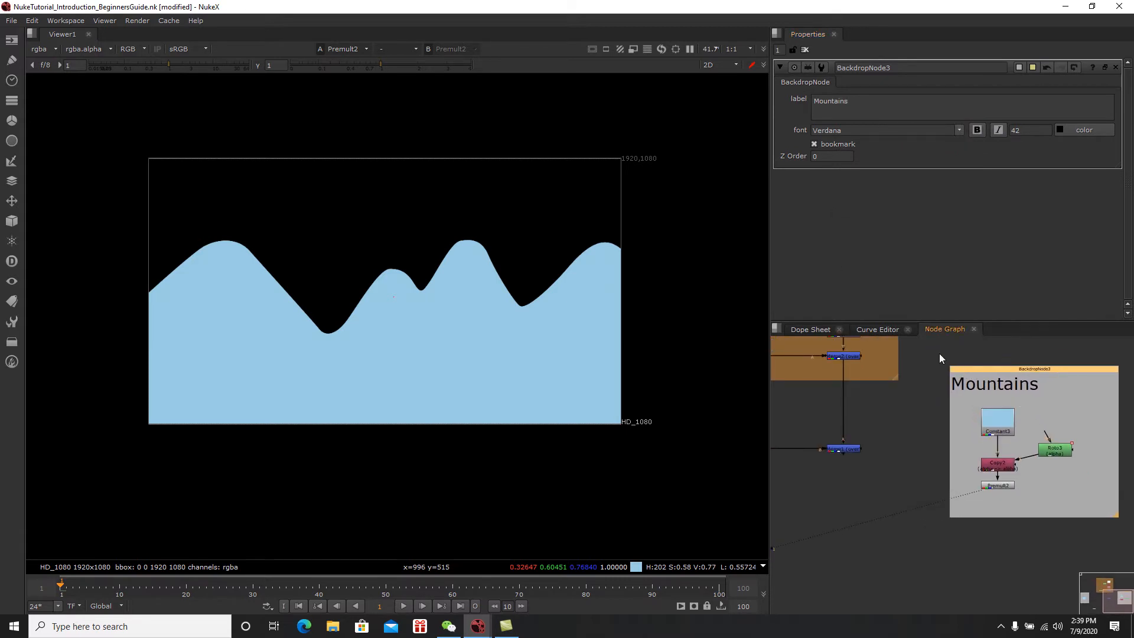
{"action": "middle_click_drag", "start_coordinate": [931, 383], "coordinate": [872, 384]}
{"action": "left_click_drag", "start_coordinate": [901, 371], "coordinate": [933, 408]}
Step: Add a Merge below the cloud-and-sky merge, with that merge as B and Premult2 as A, and view it
{"action": "middle_click_drag", "start_coordinate": [903, 430], "coordinate": [999, 404]}
{"action": "scroll", "coordinate": [889, 509], "scroll_direction": "up", "scroll_amount": 1}
{"action": "left_click", "coordinate": [880, 509]}
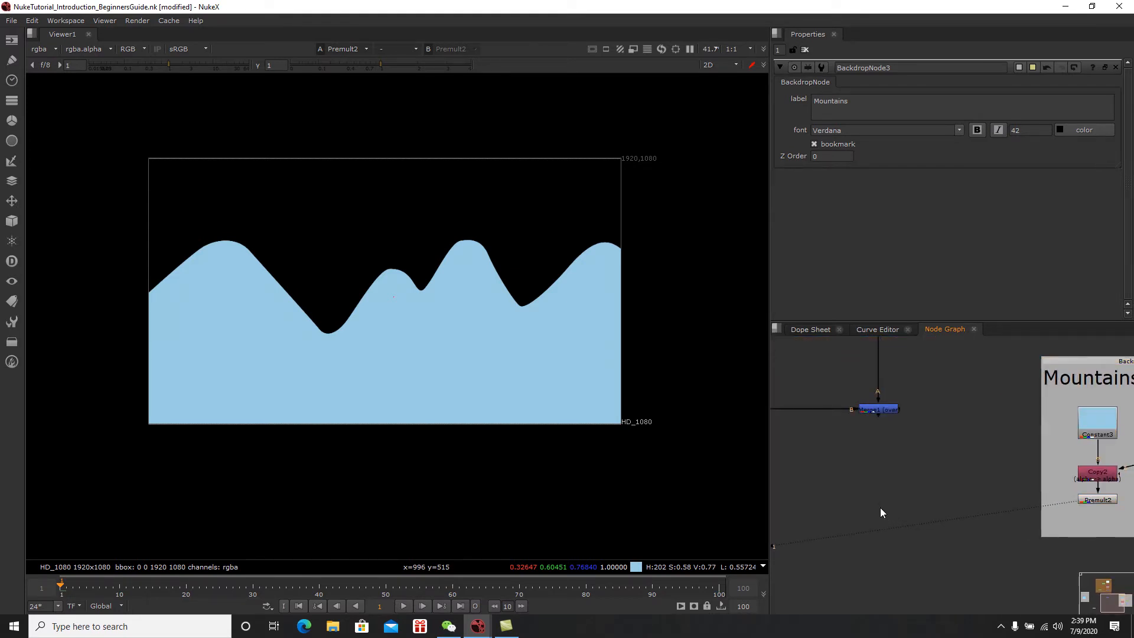
{"action": "key", "text": "m"}
{"action": "left_click_drag", "start_coordinate": [873, 495], "coordinate": [885, 413]}
{"action": "left_click", "coordinate": [885, 506]}
{"action": "key", "text": "1"}
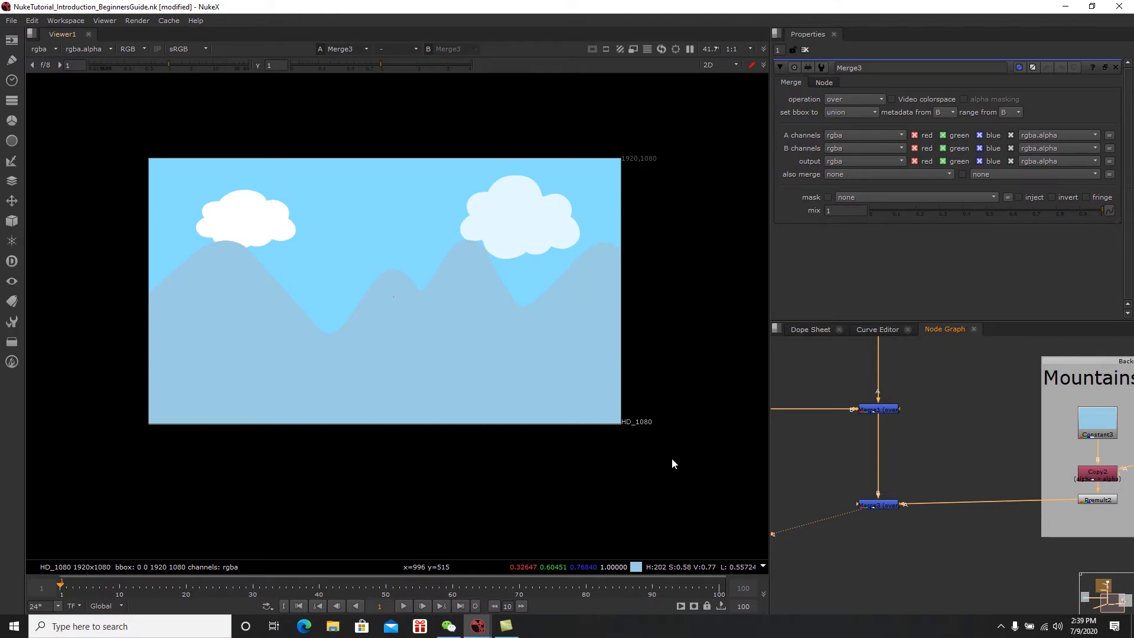
Step: Open Roto3 and reshape the third peak, lowering its top and shifting its right slope and valley points right
{"action": "scroll", "coordinate": [571, 380], "scroll_direction": "up", "scroll_amount": 1}
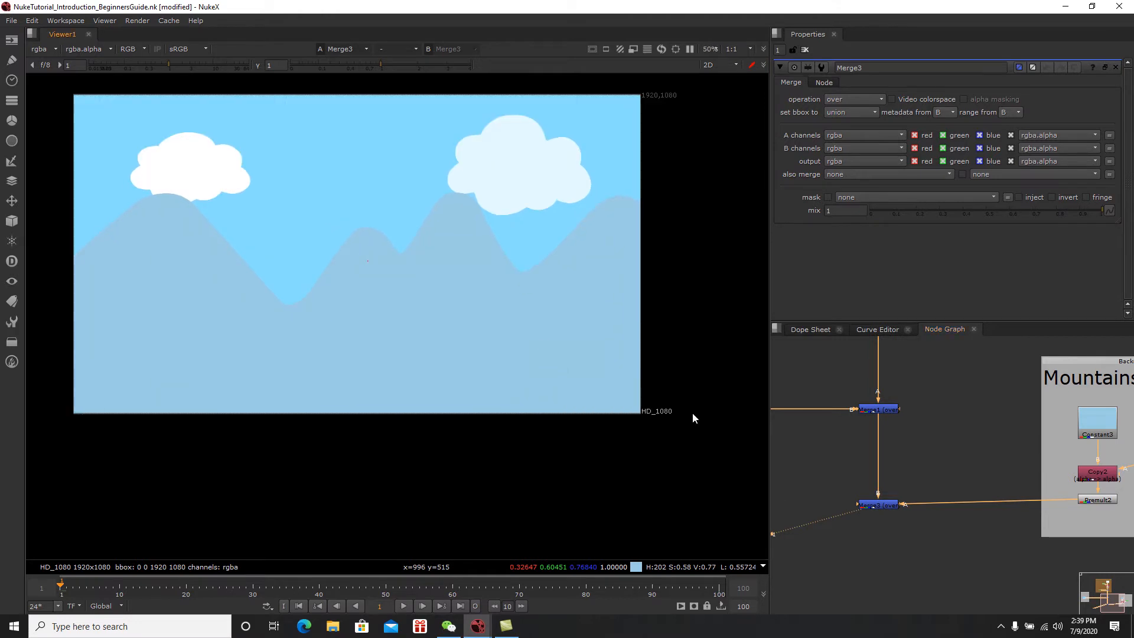
{"action": "scroll", "coordinate": [914, 508], "scroll_direction": "down", "scroll_amount": 5}
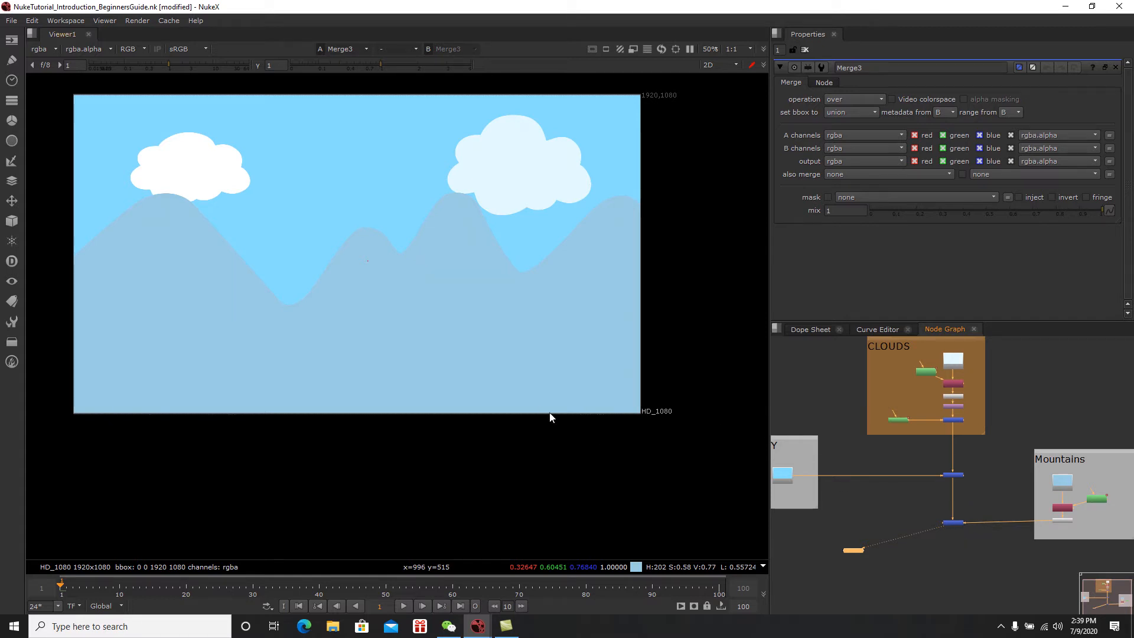
{"action": "scroll", "coordinate": [1019, 496], "scroll_direction": "up", "scroll_amount": 3}
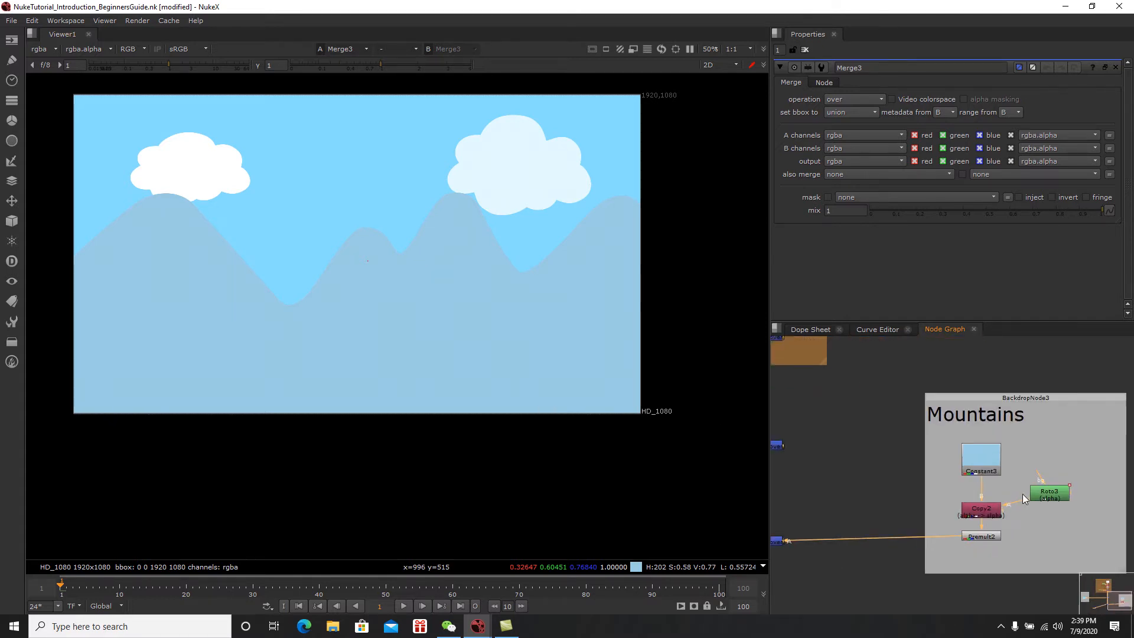
{"action": "double_click", "coordinate": [1049, 494]}
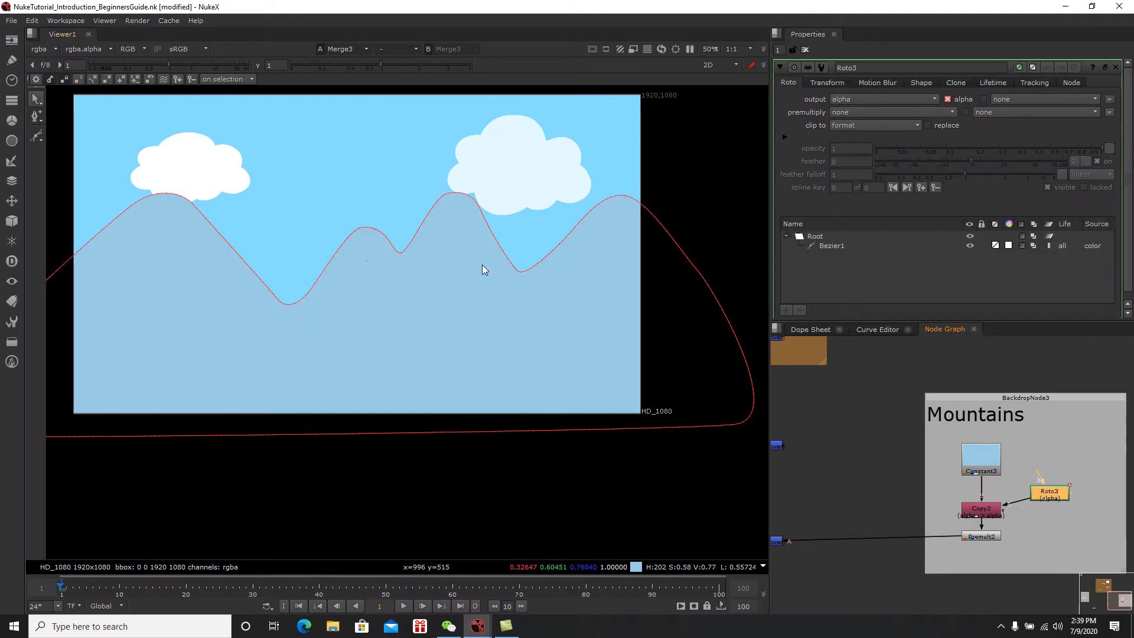
{"action": "left_click", "coordinate": [516, 273]}
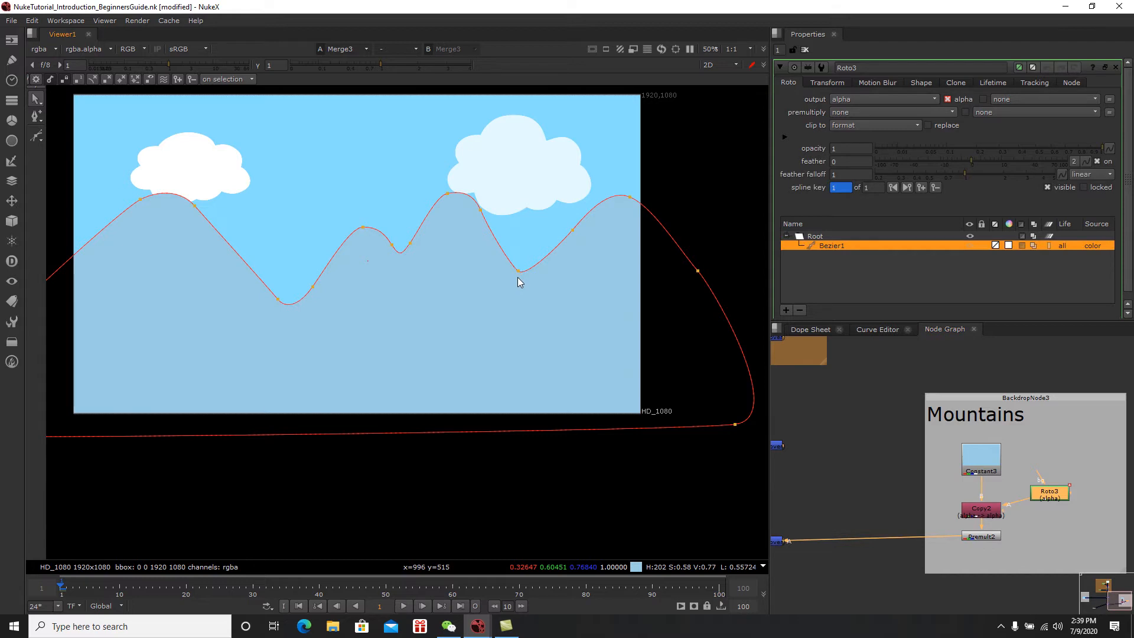
{"action": "left_click", "coordinate": [490, 226]}
{"action": "left_click_drag", "start_coordinate": [449, 197], "coordinate": [447, 213]}
{"action": "left_click", "coordinate": [489, 227]}
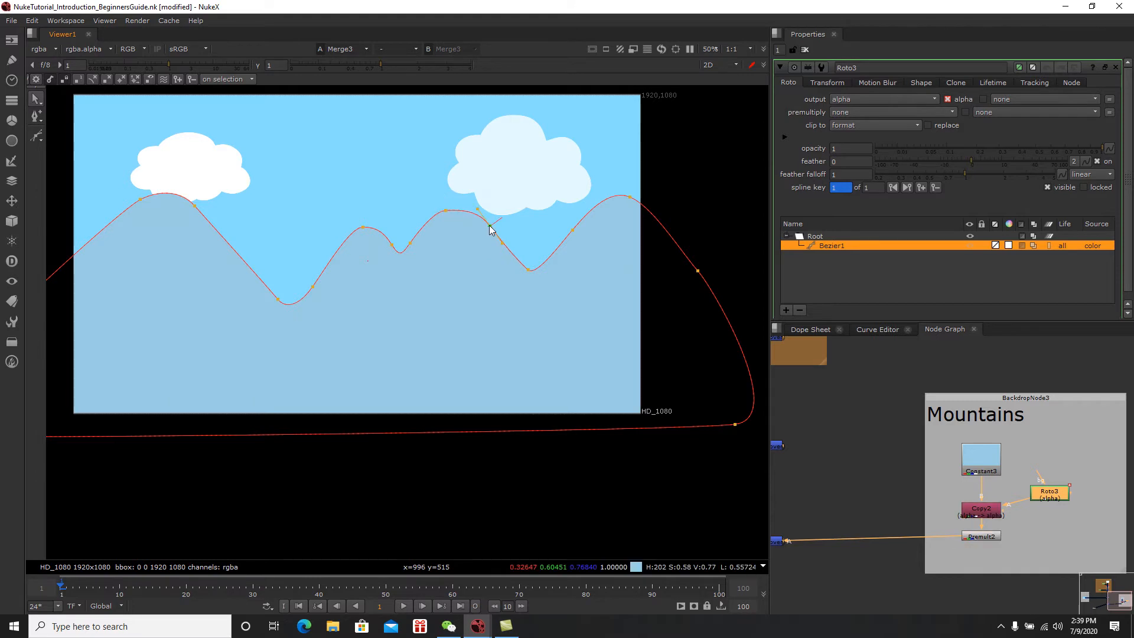
{"action": "left_click_drag", "start_coordinate": [446, 212], "coordinate": [435, 212]}
Step: Deepen the valley right of the third peak and adjust the small central valley and neighbouring ridge points
{"action": "left_click", "coordinate": [530, 273]}
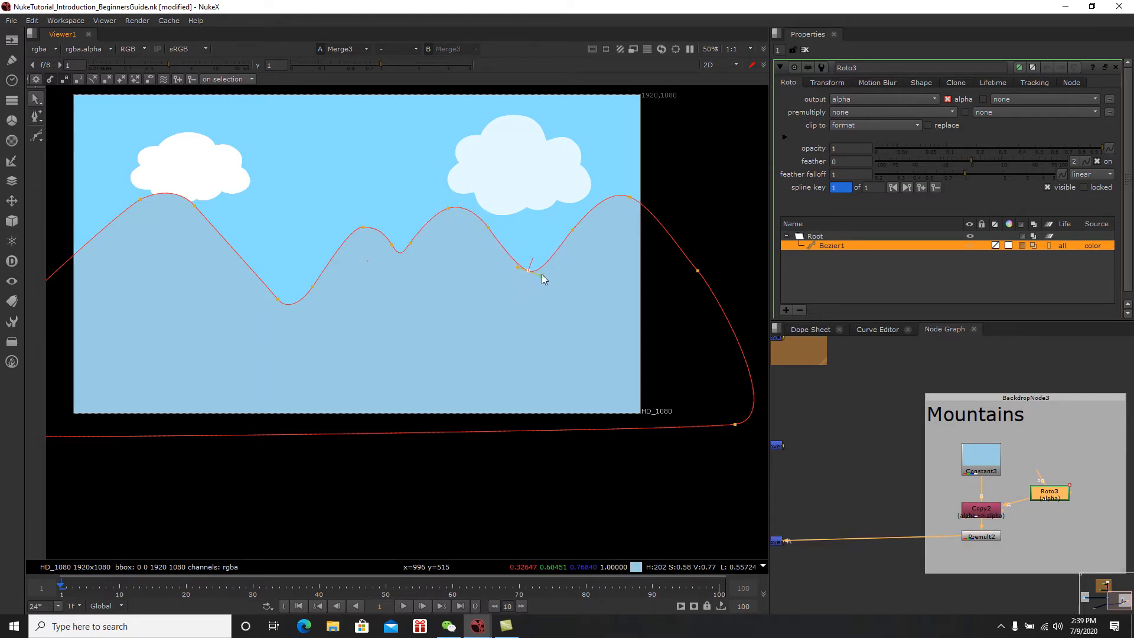
{"action": "left_click_drag", "start_coordinate": [527, 272], "coordinate": [536, 299]}
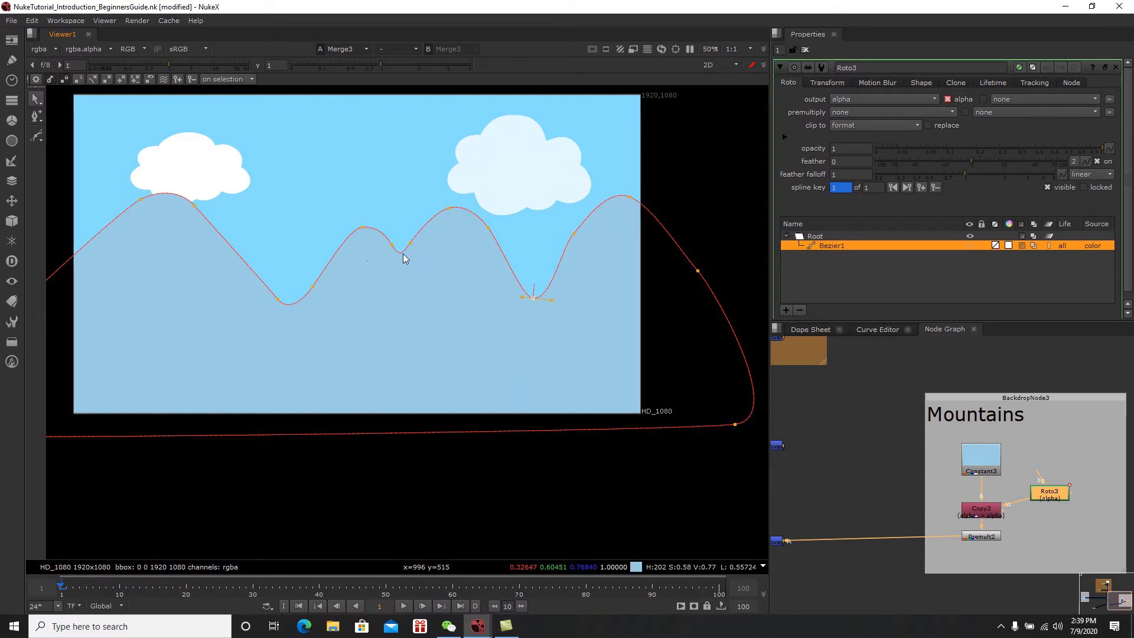
{"action": "left_click_drag", "start_coordinate": [392, 245], "coordinate": [415, 264]}
{"action": "left_click_drag", "start_coordinate": [449, 209], "coordinate": [489, 230]}
{"action": "left_click", "coordinate": [574, 235]}
{"action": "left_click", "coordinate": [631, 197]}
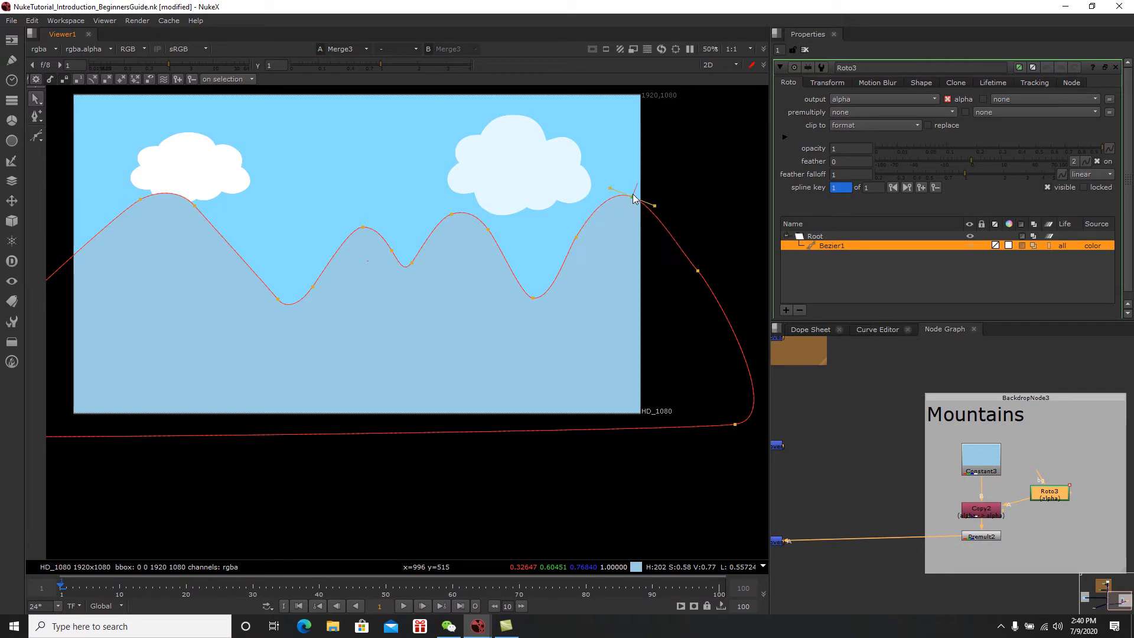
Step: Close all open node properties and save the comp
{"action": "left_click", "coordinate": [881, 412]}
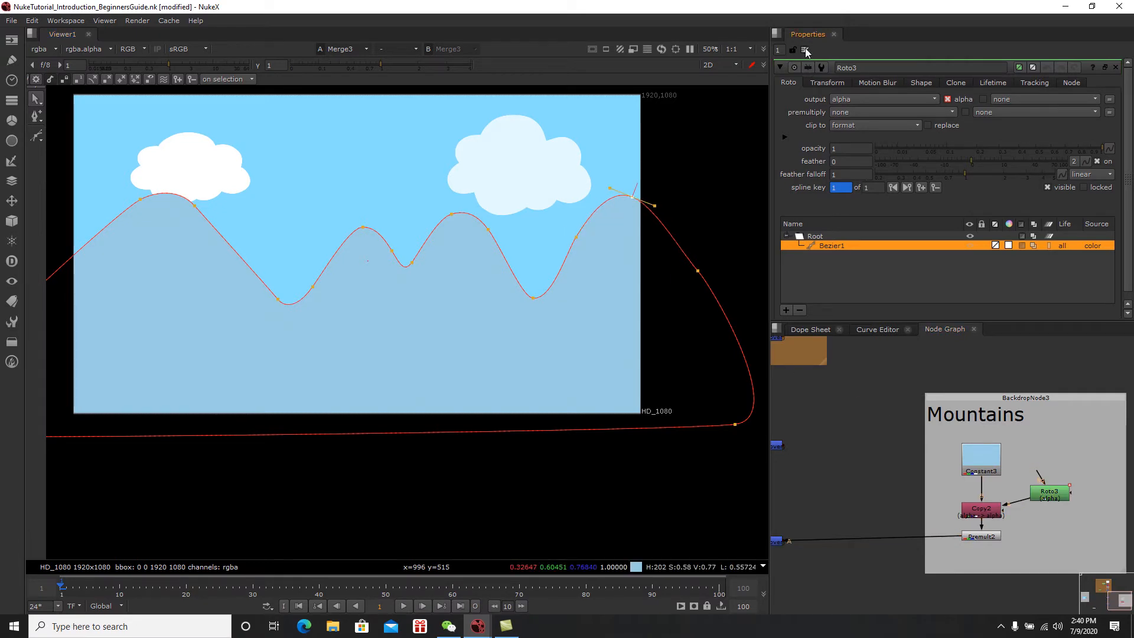
{"action": "left_click", "coordinate": [805, 50]}
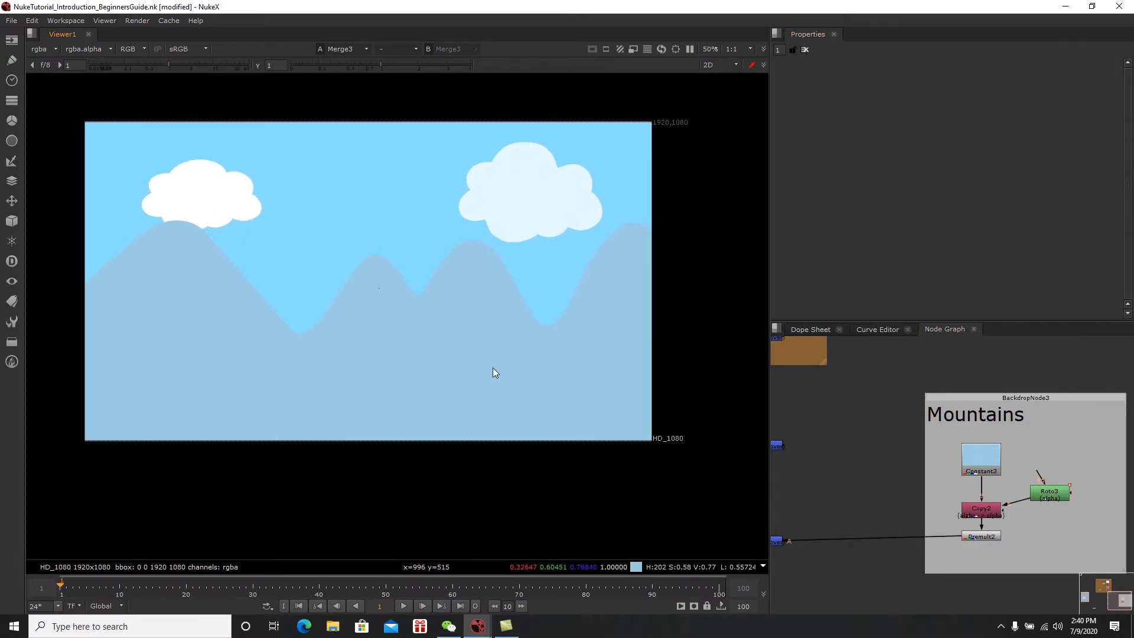
{"action": "middle_click_drag", "start_coordinate": [489, 369], "coordinate": [501, 363]}
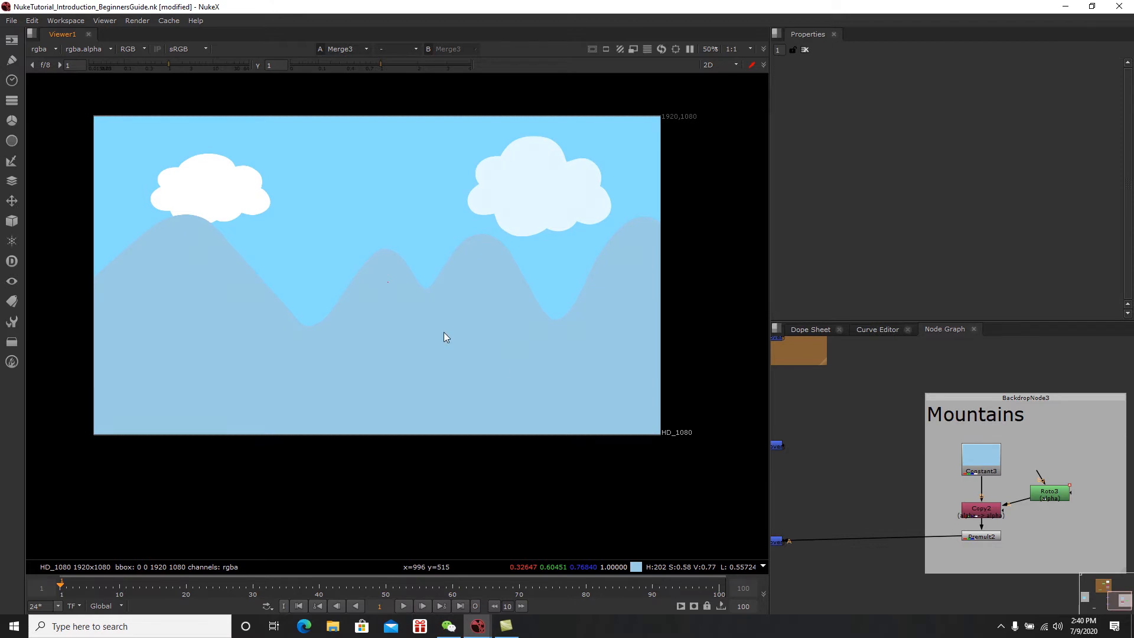
{"action": "left_click", "coordinate": [11, 20]}
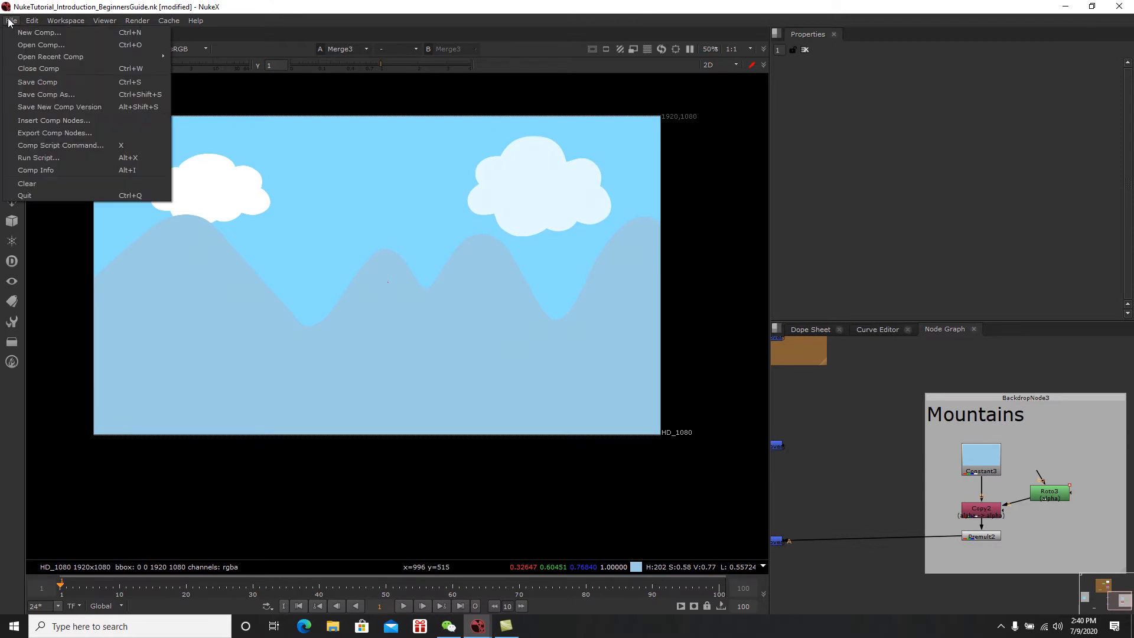
{"action": "left_click", "coordinate": [52, 81]}
{"action": "middle_click_drag", "start_coordinate": [351, 306], "coordinate": [374, 338]}
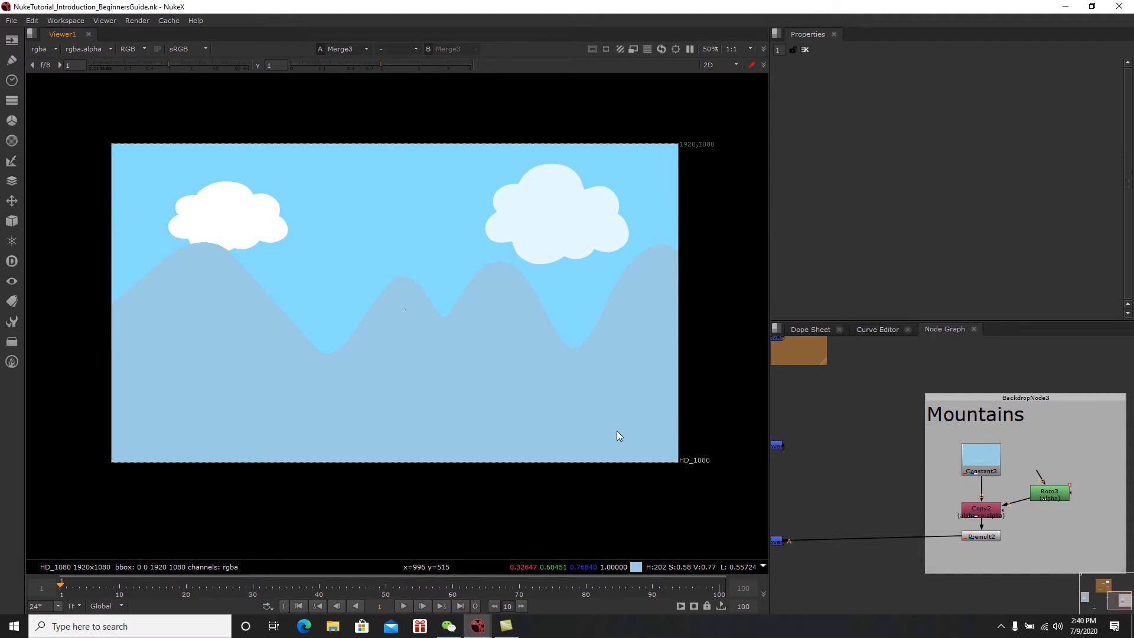
Step: Add an unconnected Constant node in the empty area below the sky backdrop
{"action": "scroll", "coordinate": [937, 523], "scroll_direction": "down", "scroll_amount": 2}
{"action": "middle_click_drag", "start_coordinate": [937, 524], "coordinate": [984, 454]}
{"action": "left_click_drag", "start_coordinate": [860, 467], "coordinate": [860, 466]}
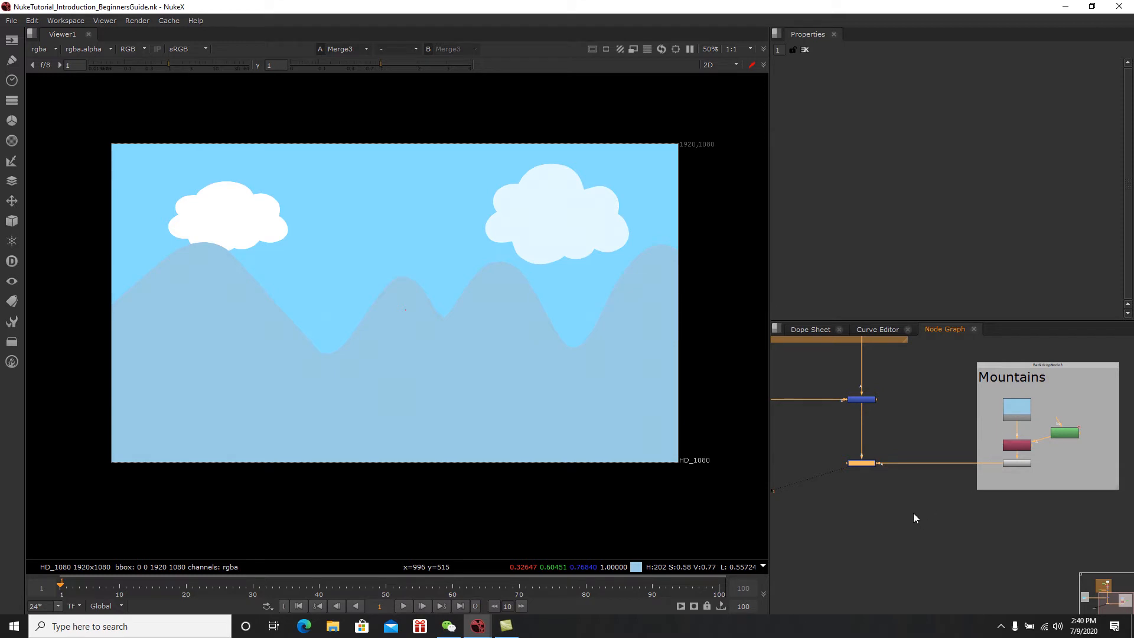
{"action": "middle_click_drag", "start_coordinate": [888, 539], "coordinate": [1015, 510]}
{"action": "left_click", "coordinate": [884, 489]}
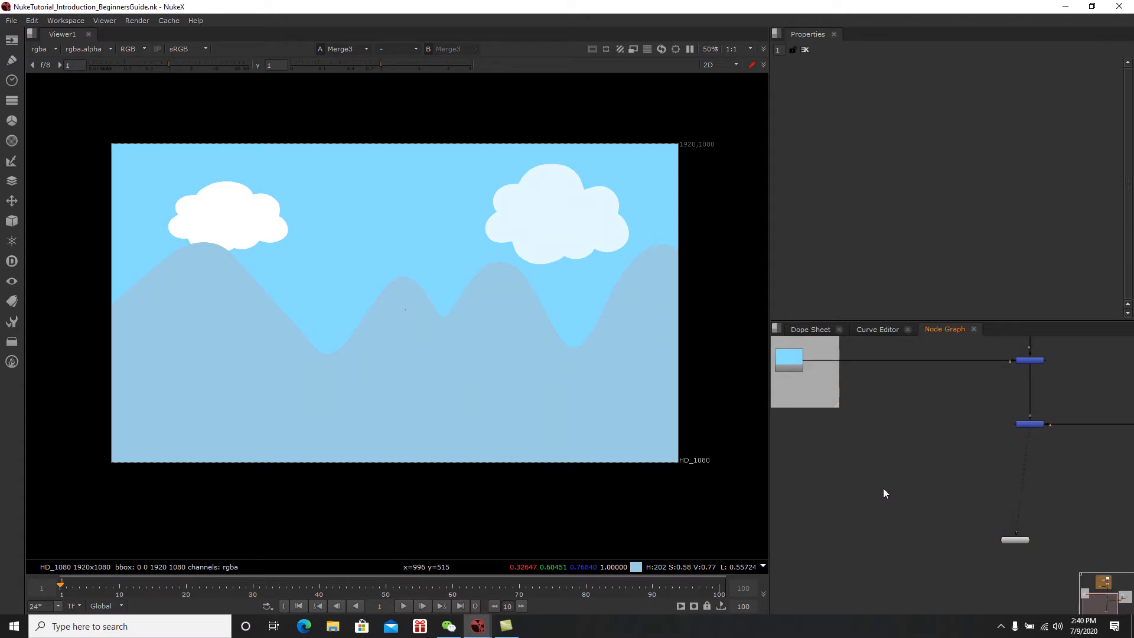
{"action": "key", "text": "Tab"}
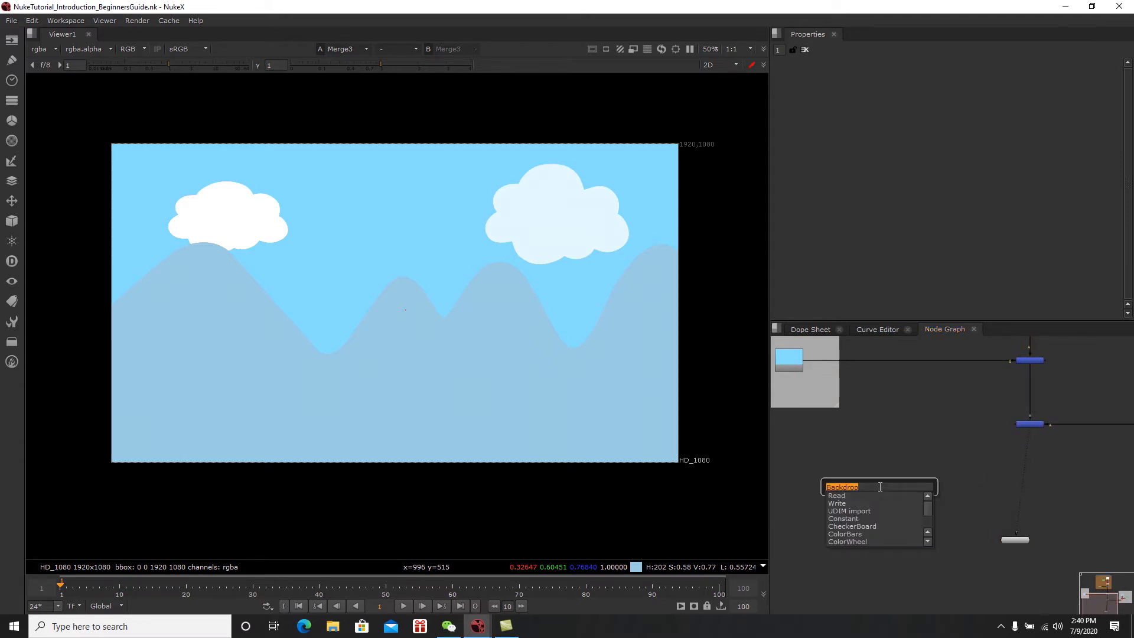
{"action": "type", "text": "const"}
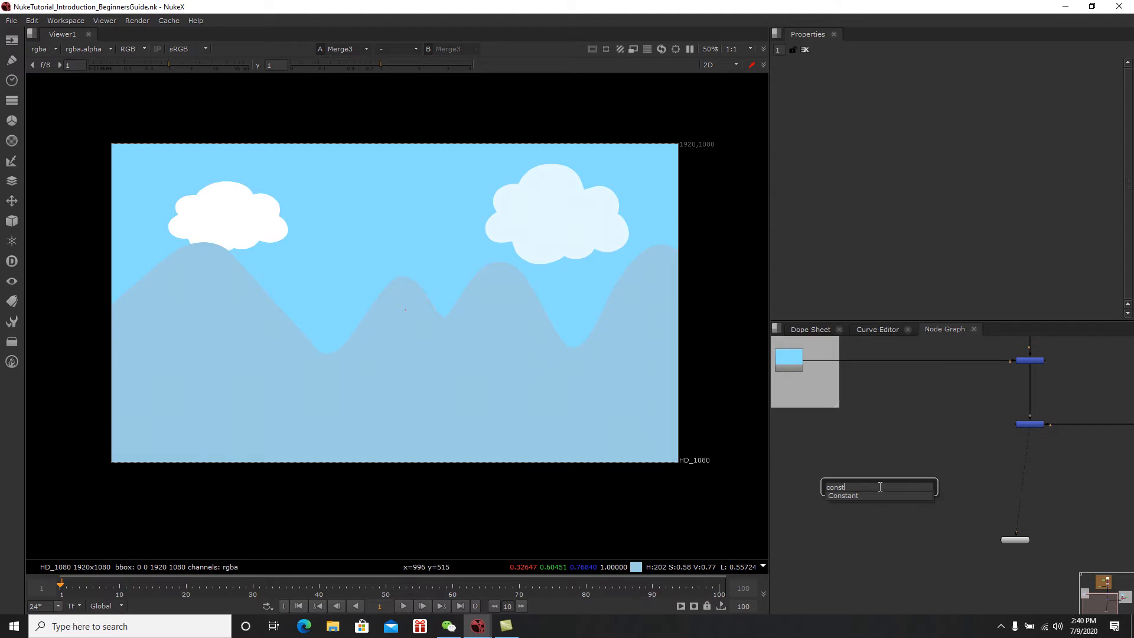
{"action": "left_click", "coordinate": [857, 497]}
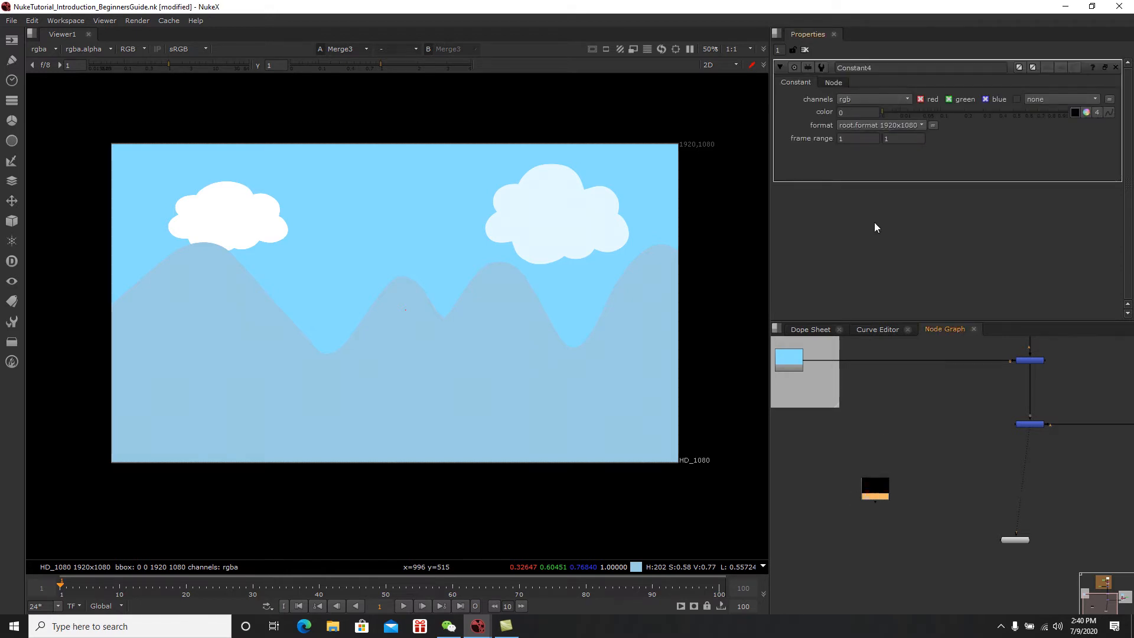
Step: Set the new Constant's channels to rgba and its color to 1, and show the node in the viewer
{"action": "left_click", "coordinate": [860, 99]}
{"action": "left_click", "coordinate": [865, 133]}
{"action": "left_click", "coordinate": [842, 113]}
{"action": "type", "text": "1"}
{"action": "key", "text": "Return"}
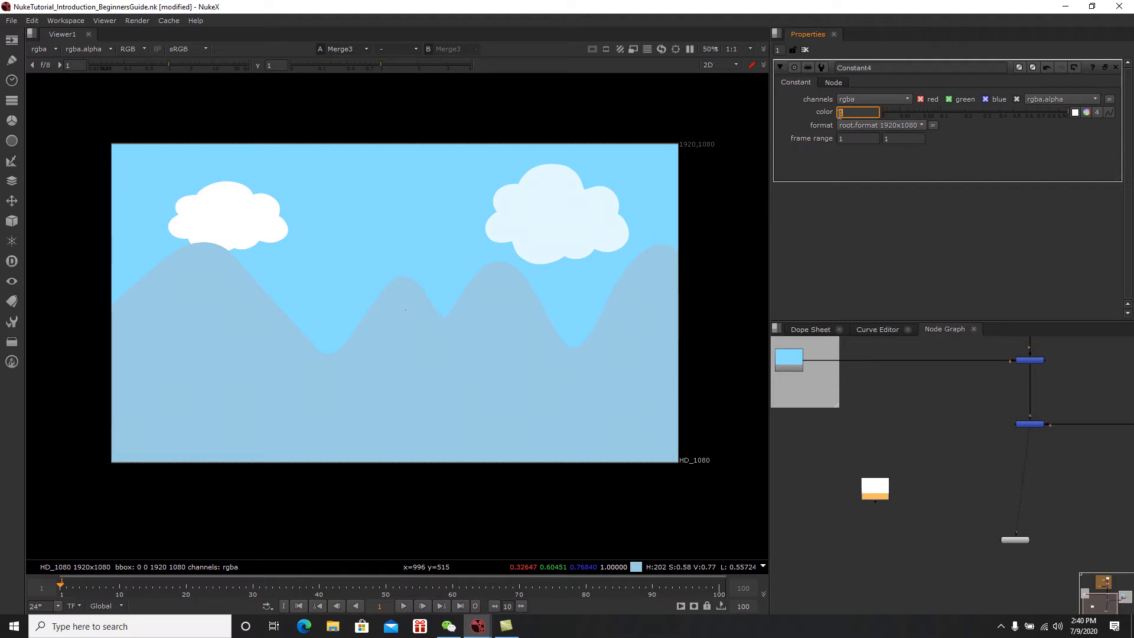
{"action": "left_click", "coordinate": [877, 493]}
{"action": "key", "text": "1"}
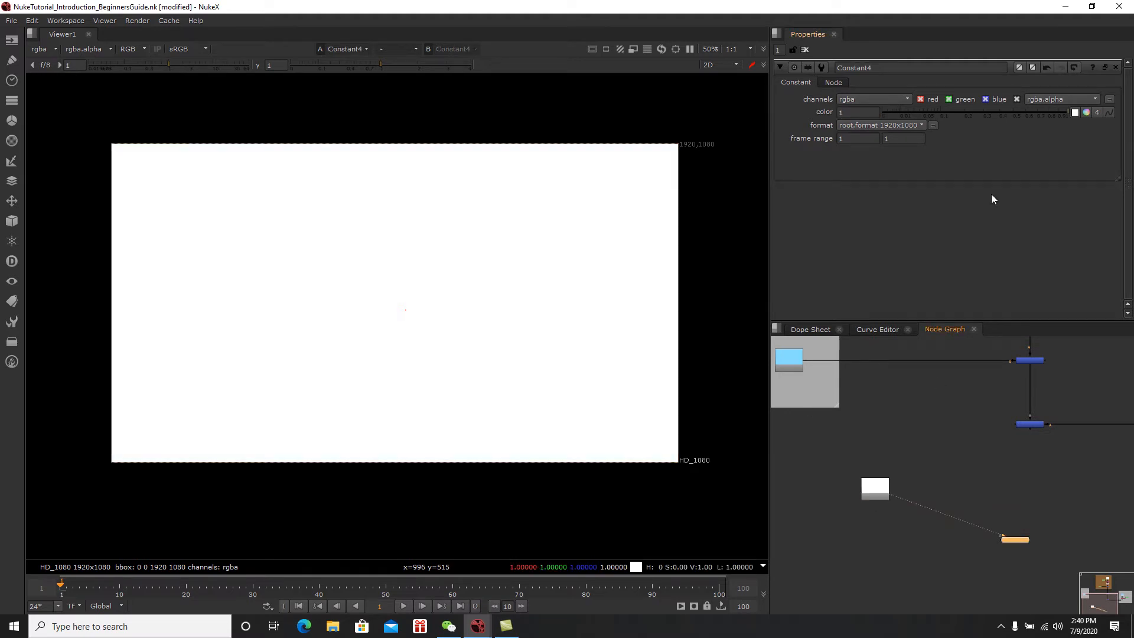
Step: Change the Constant's color to earthy brown with red 0.183333, green 0.123333 and blue 0.023333
{"action": "left_click", "coordinate": [1086, 112]}
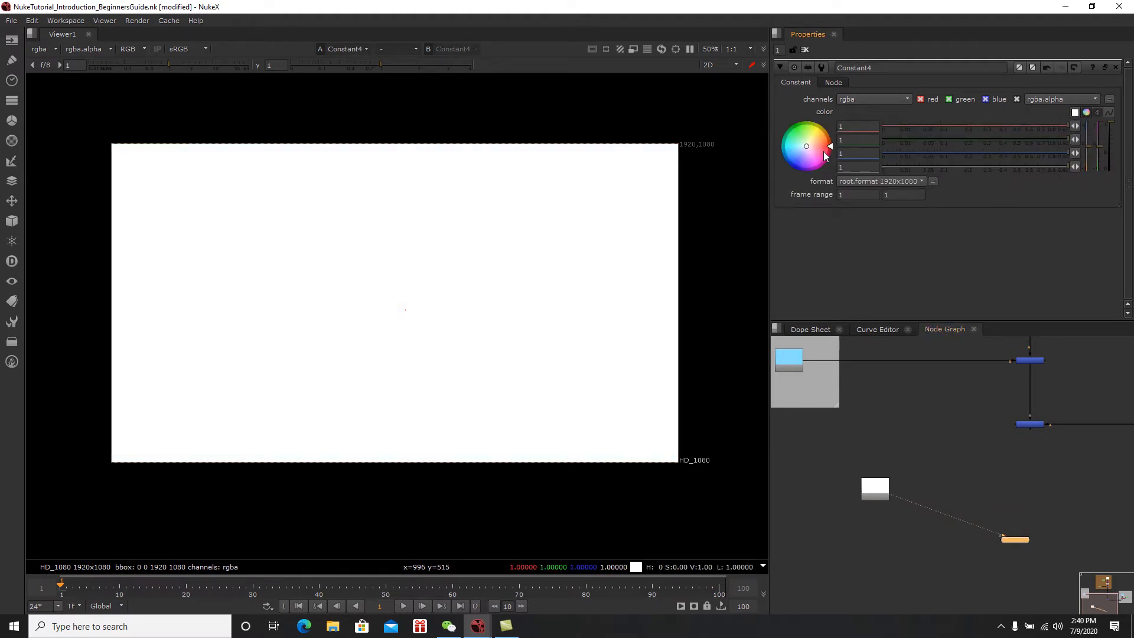
{"action": "mouse_move", "coordinate": [807, 149]}
{"action": "left_mouse_down"}
{"action": "mouse_move", "coordinate": [901, 87]}
{"action": "mouse_move", "coordinate": [947, 89]}
{"action": "mouse_move", "coordinate": [966, 48]}
{"action": "mouse_move", "coordinate": [961, 60]}
{"action": "left_mouse_up"}
{"action": "left_click_drag", "start_coordinate": [1111, 137], "coordinate": [1086, 155]}
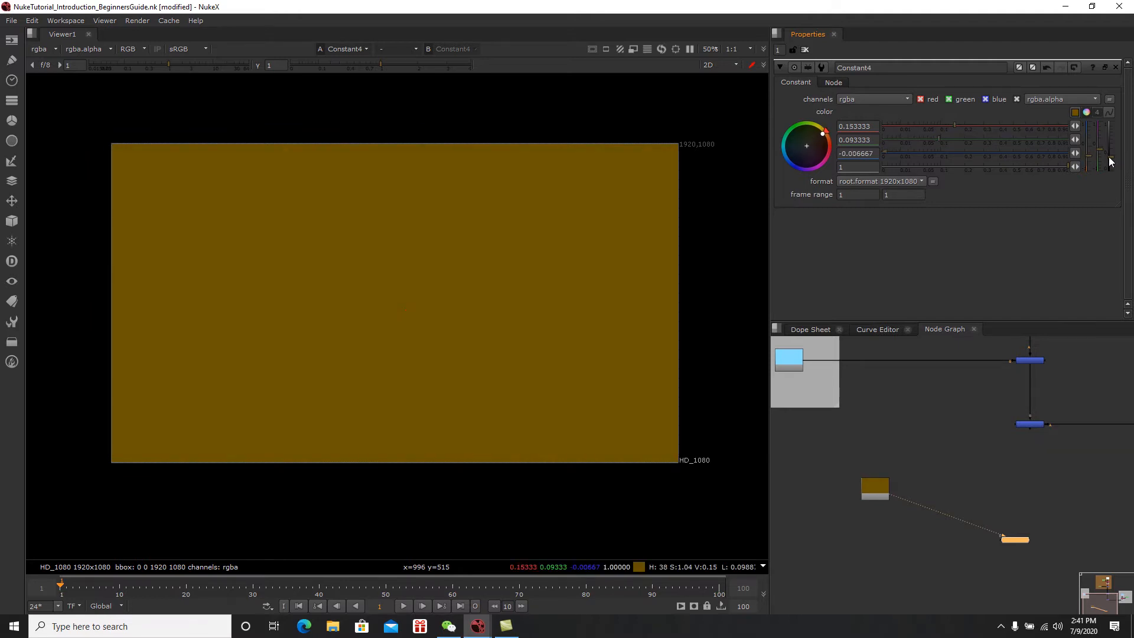
{"action": "left_click_drag", "start_coordinate": [1109, 157], "coordinate": [1108, 154]}
Step: Add an unconnected Roto node to the left of the brown Constant
{"action": "middle_click_drag", "start_coordinate": [933, 444], "coordinate": [931, 417]}
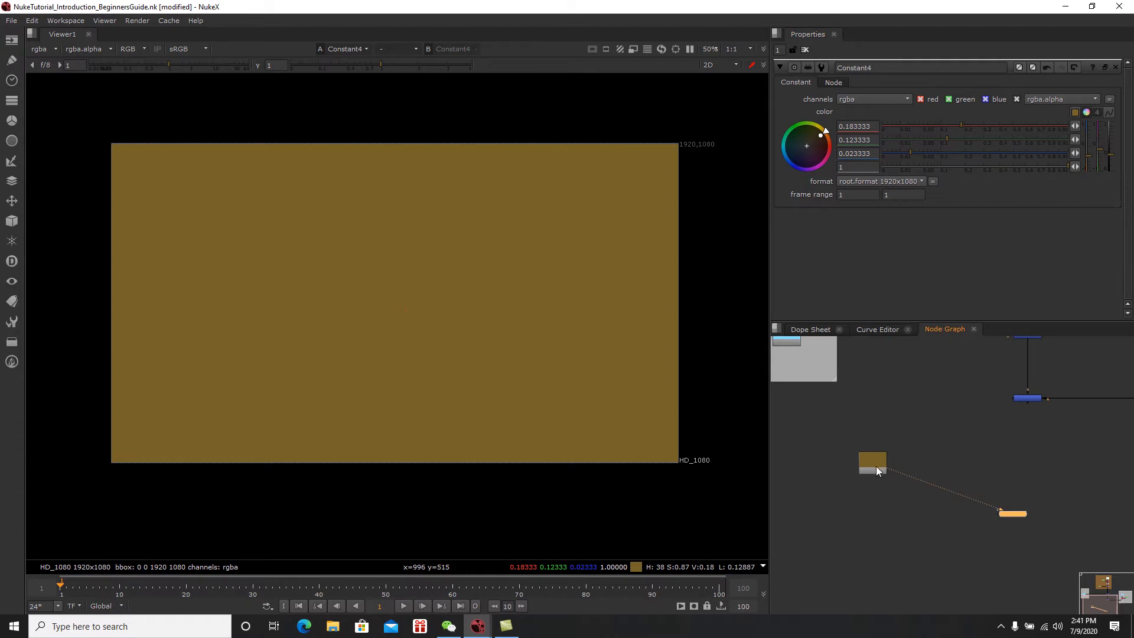
{"action": "scroll", "coordinate": [864, 464], "scroll_direction": "up", "scroll_amount": 4}
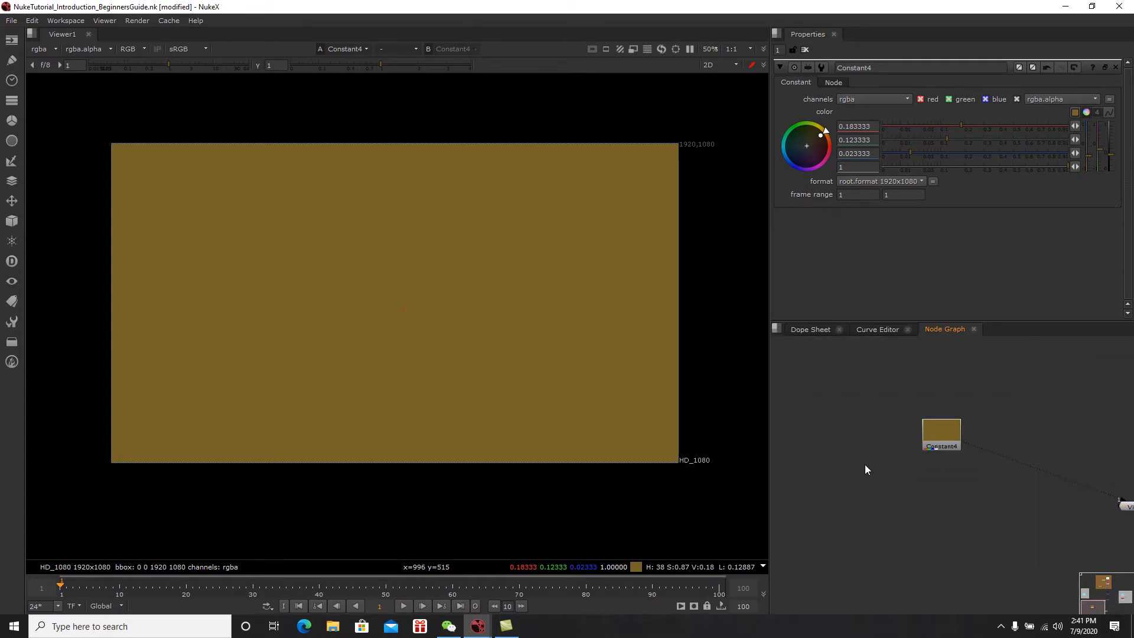
{"action": "key", "text": "Tab"}
{"action": "type", "text": "ro"}
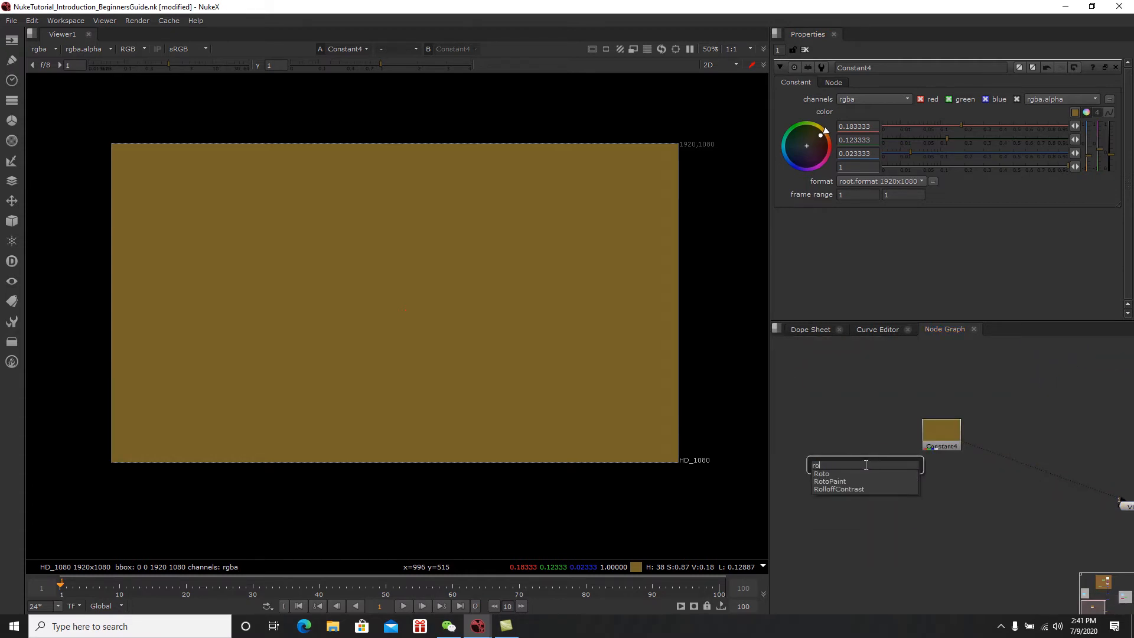
{"action": "left_click", "coordinate": [842, 474]}
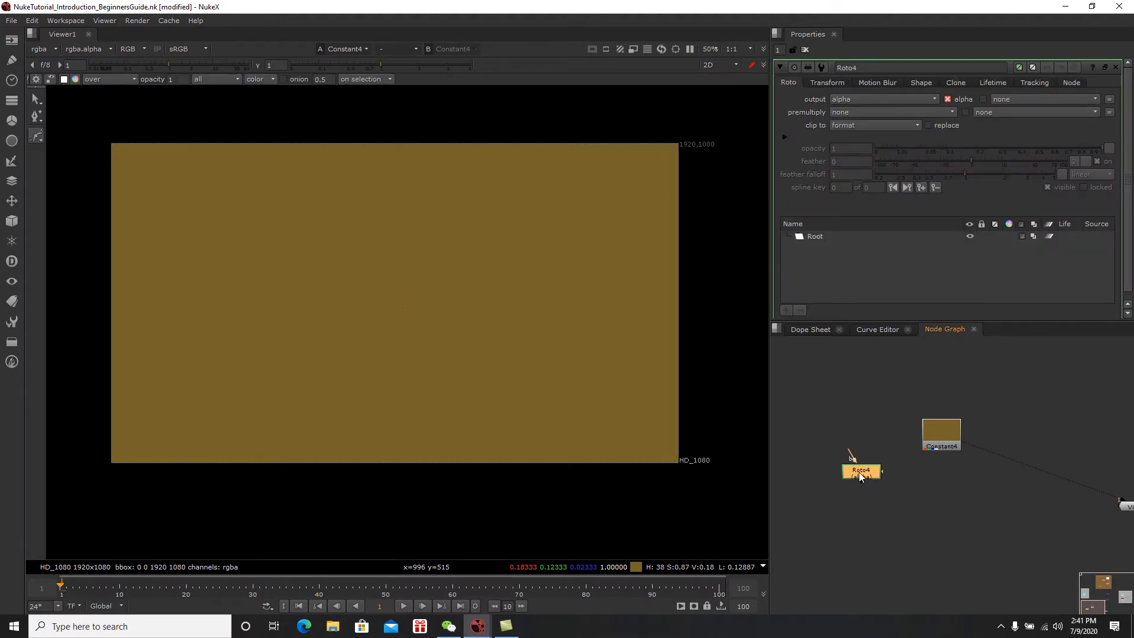
Step: Draw a Roto rectangle over the lower strip of the frame, extending past both sides and the bottom edge, and shift it slightly down
{"action": "left_click", "coordinate": [41, 142]}
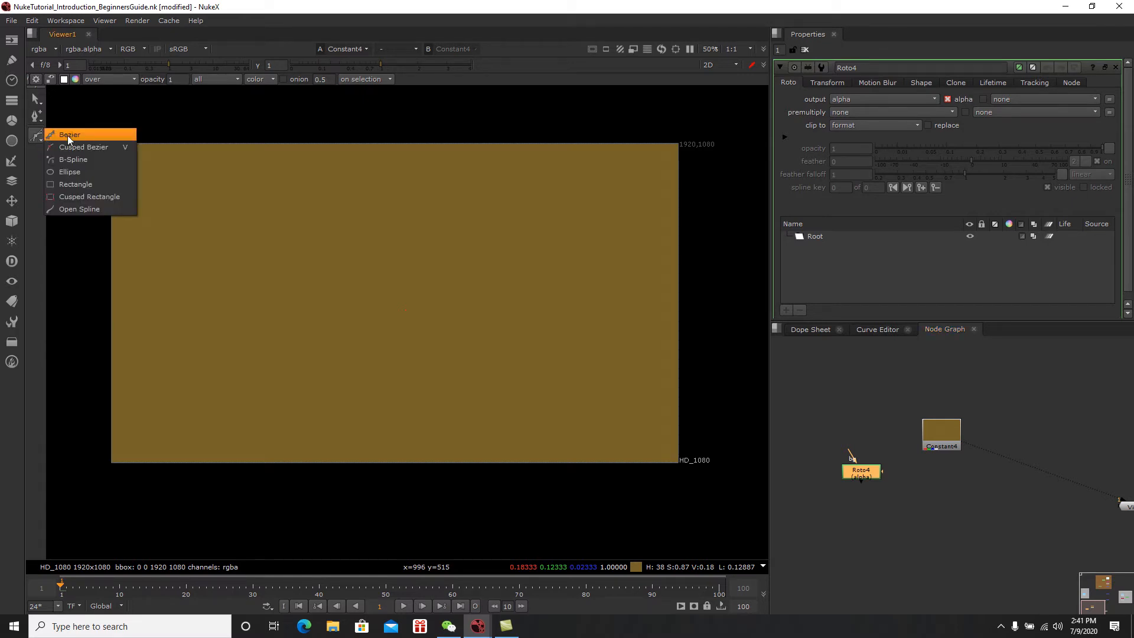
{"action": "left_click", "coordinate": [75, 185]}
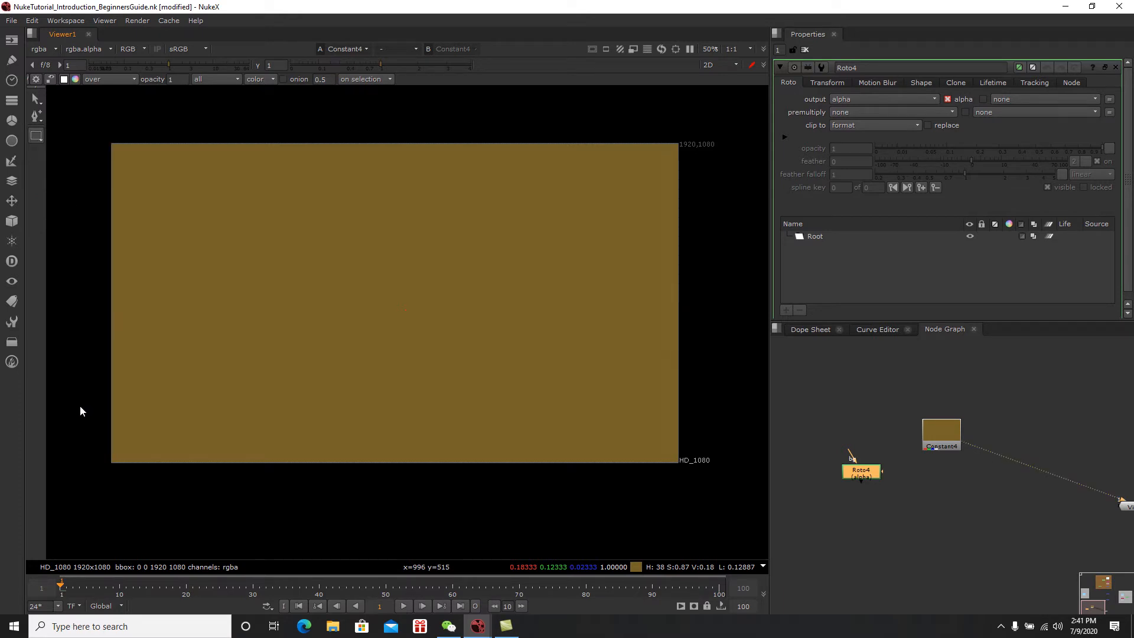
{"action": "left_click_drag", "start_coordinate": [75, 400], "coordinate": [713, 480]}
{"action": "left_click_drag", "start_coordinate": [748, 351], "coordinate": [57, 561]}
{"action": "mouse_move", "coordinate": [391, 443]}
{"action": "left_mouse_down"}
{"action": "mouse_move", "coordinate": [391, 462]}
{"action": "mouse_move", "coordinate": [398, 413]}
{"action": "mouse_move", "coordinate": [388, 455]}
{"action": "left_mouse_up"}
Step: Add a Copy node below the brown Constant, with the new Roto in input A and the Constant in input B
{"action": "left_click", "coordinate": [929, 490]}
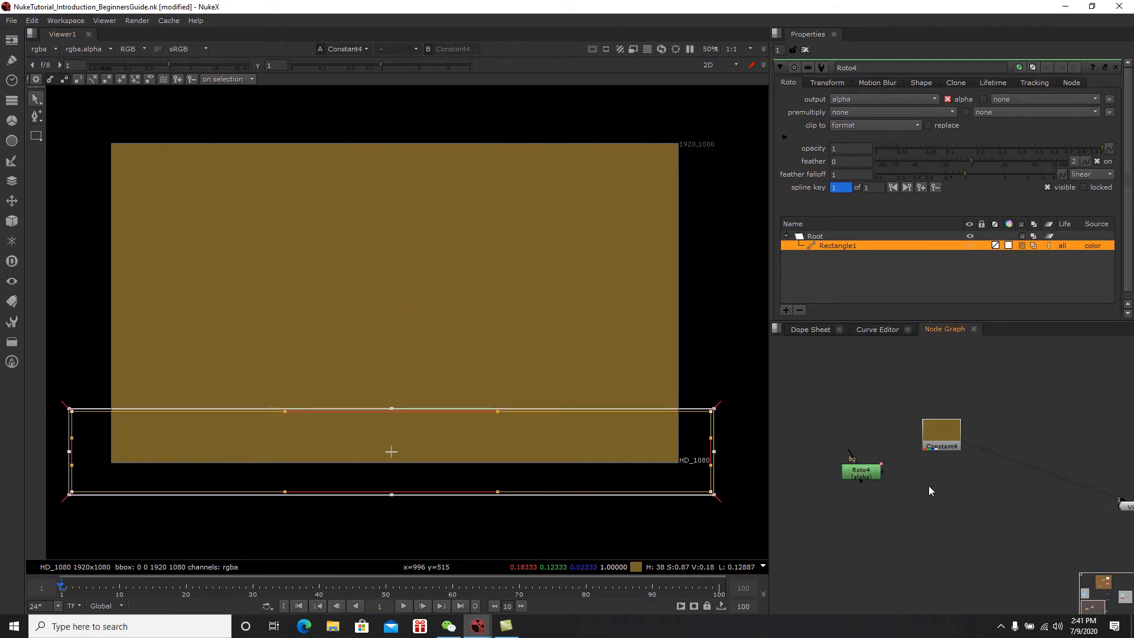
{"action": "key", "text": "Tab"}
{"action": "type", "text": "Copy"}
{"action": "key", "text": "Return"}
{"action": "left_click_drag", "start_coordinate": [926, 493], "coordinate": [880, 474]}
{"action": "left_click_drag", "start_coordinate": [958, 476], "coordinate": [944, 441]}
{"action": "left_click_drag", "start_coordinate": [953, 494], "coordinate": [945, 487]}
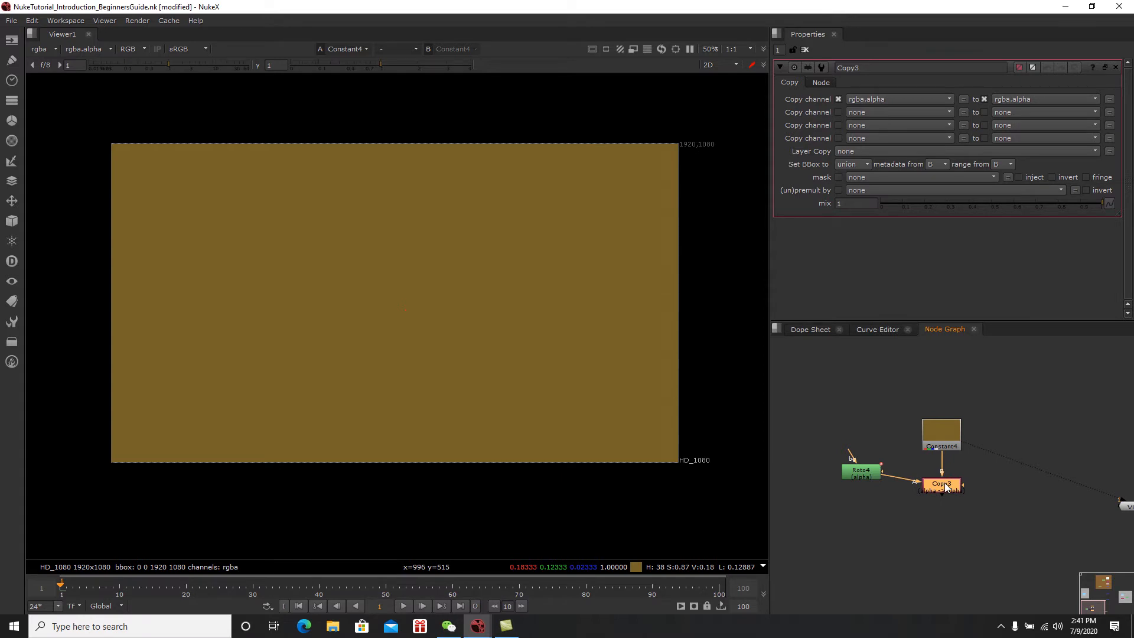
Step: Add a Premult after the new Copy, show it in the viewer, check the Roto shape and close all open node properties
{"action": "key", "text": "Tab"}
{"action": "type", "text": "premu"}
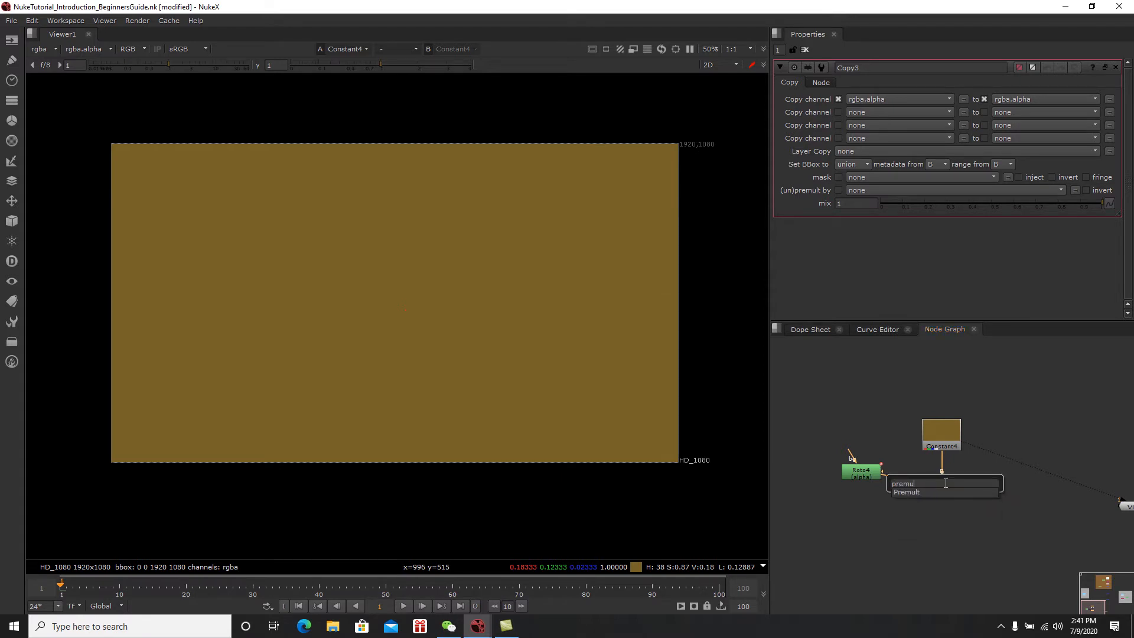
{"action": "type", "text": "l"}
{"action": "key", "text": "Return"}
{"action": "key", "text": "1"}
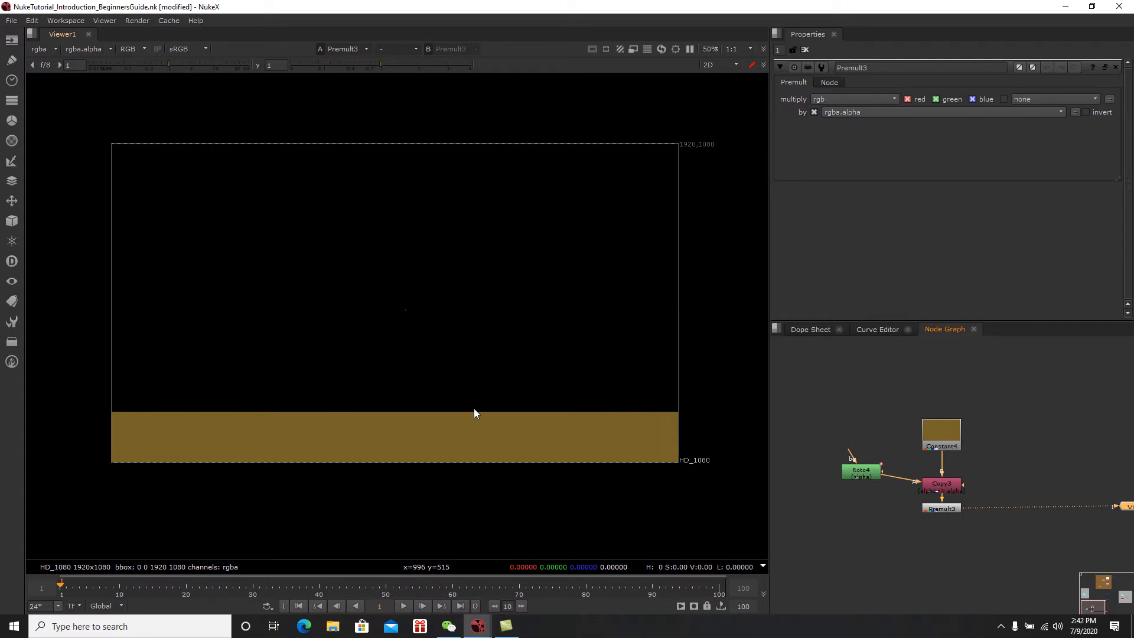
{"action": "double_click", "coordinate": [870, 477]}
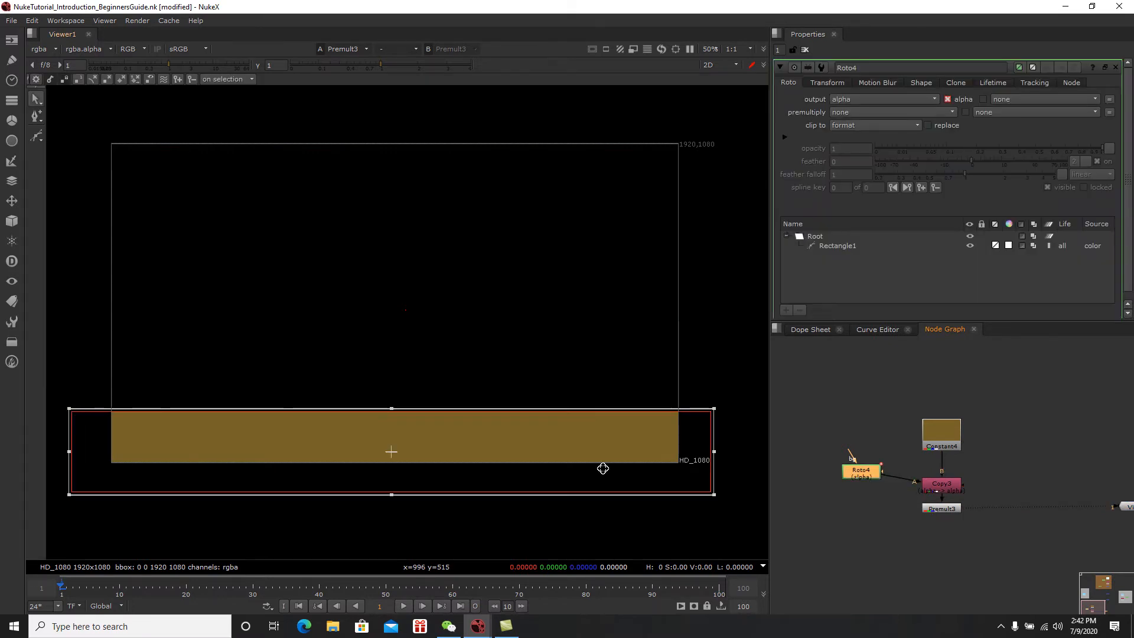
{"action": "left_click", "coordinate": [805, 50]}
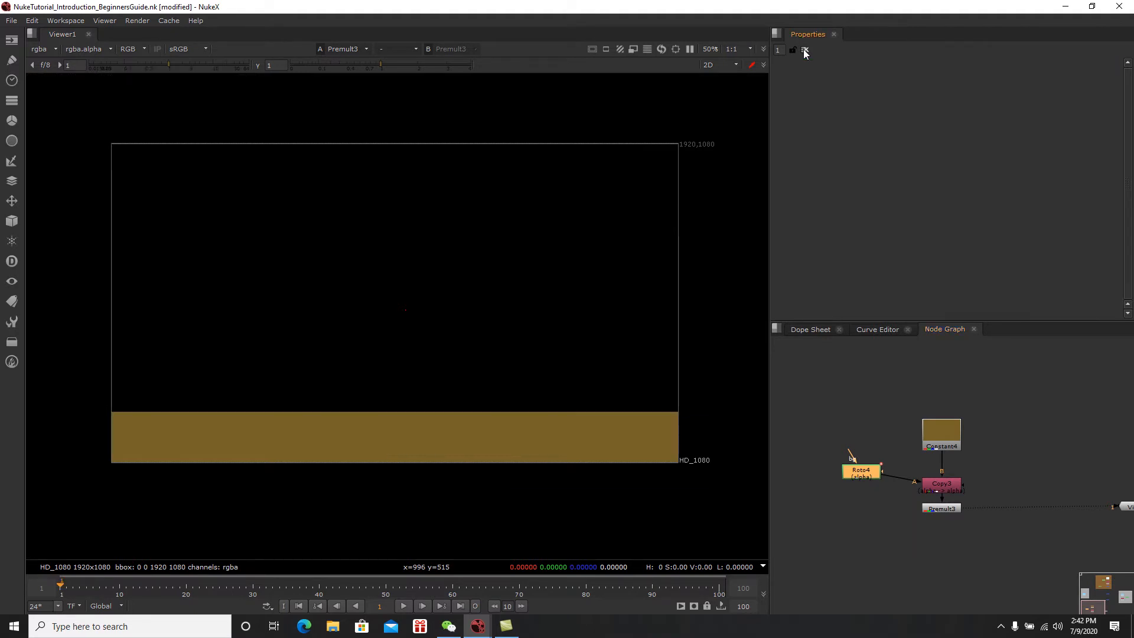
Step: Group the brown Constant, Roto, Copy and Premult in a repositioned backdrop labelled Ground
{"action": "left_click_drag", "start_coordinate": [1031, 383], "coordinate": [831, 570]}
{"action": "key", "text": "Tab"}
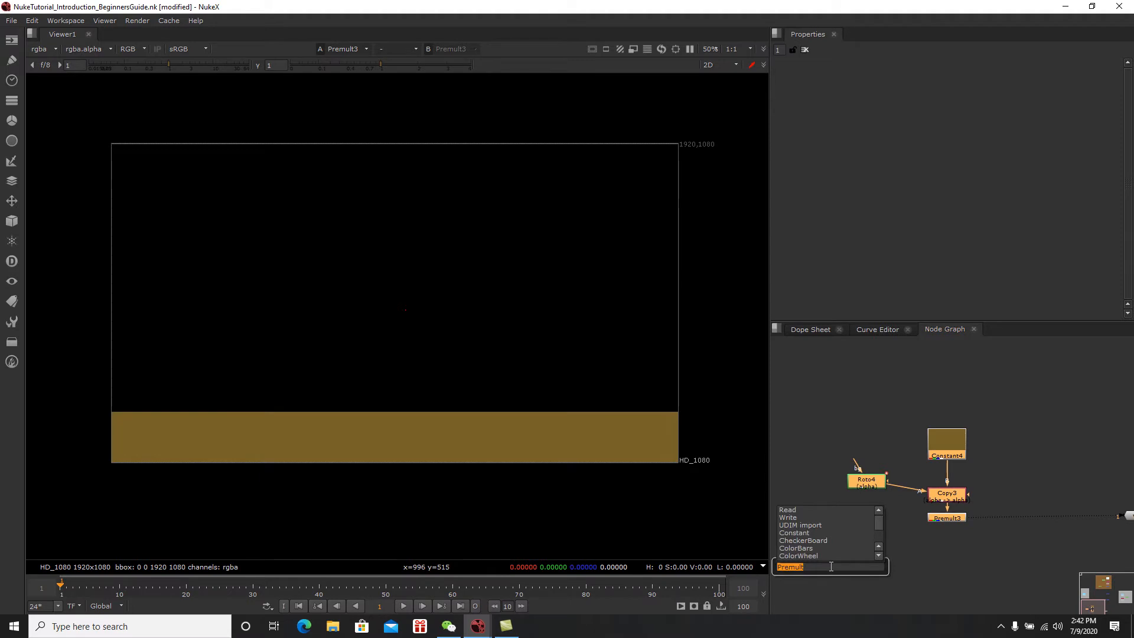
{"action": "type", "text": "back"}
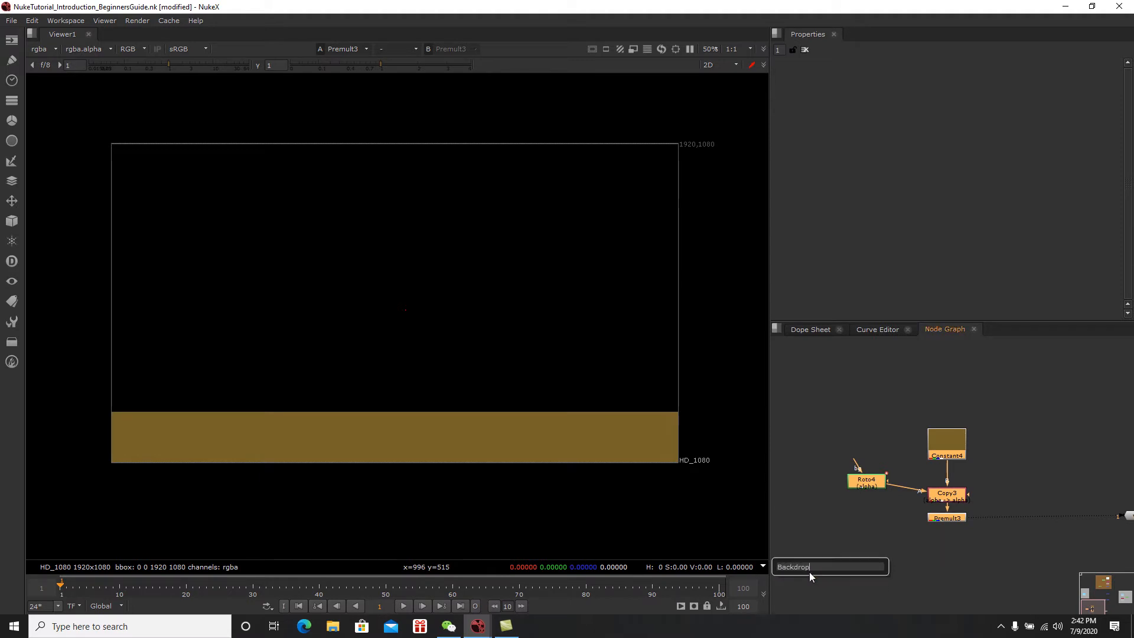
{"action": "left_click", "coordinate": [809, 573]}
{"action": "left_click_drag", "start_coordinate": [970, 526], "coordinate": [1007, 556]}
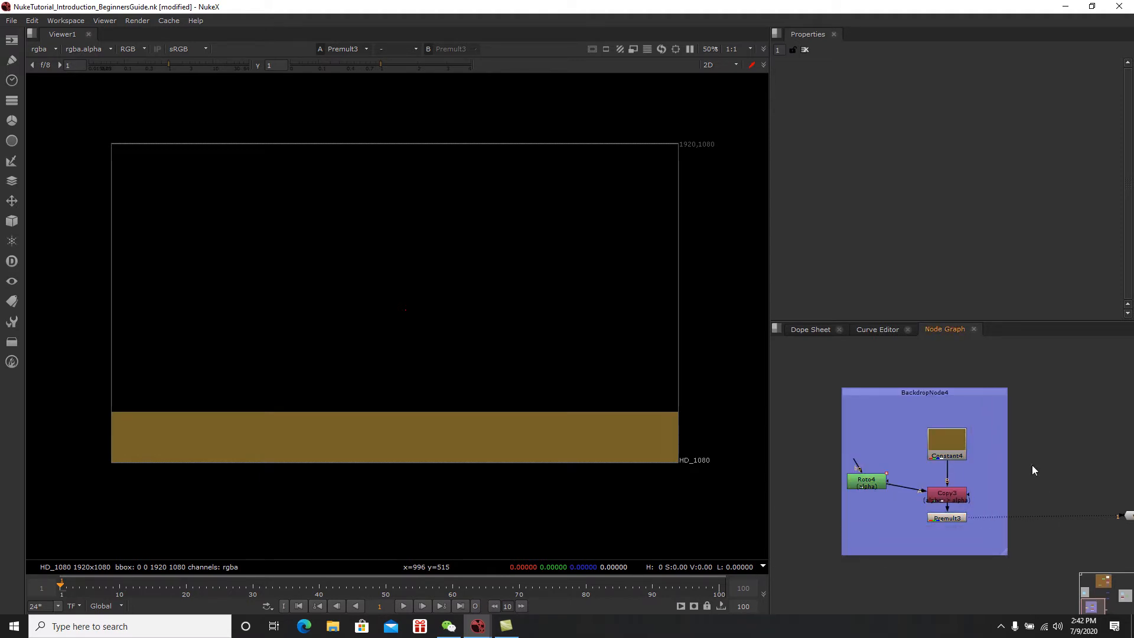
{"action": "left_click_drag", "start_coordinate": [985, 393], "coordinate": [973, 381], "text": "ctrl"}
{"action": "double_click", "coordinate": [970, 380]}
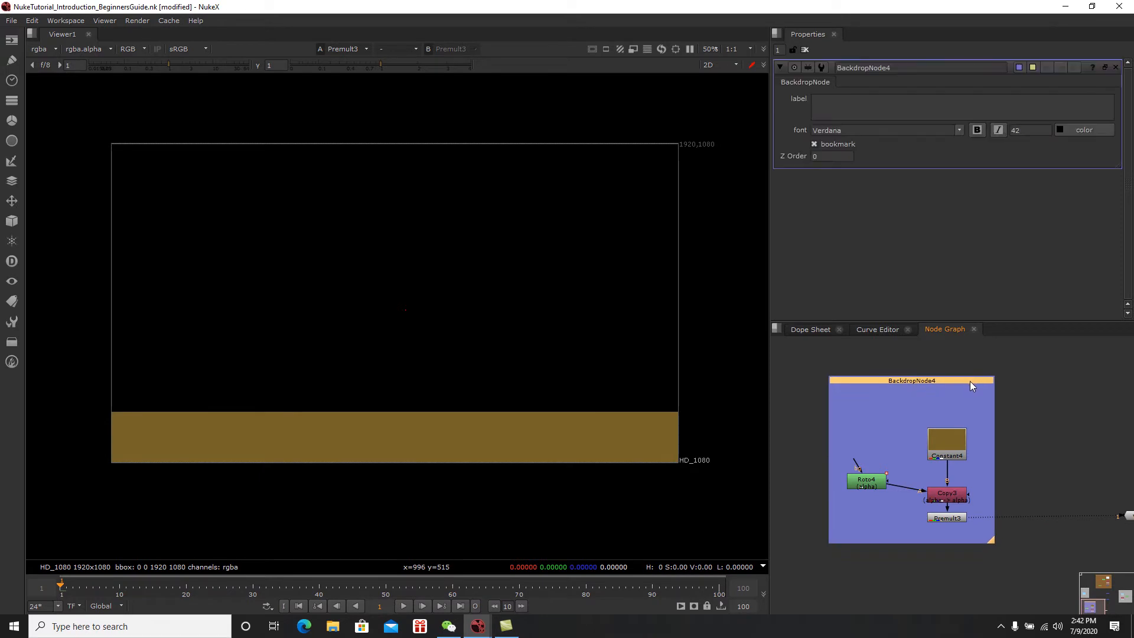
{"action": "left_click", "coordinate": [863, 105]}
{"action": "type", "text": "Ground"}
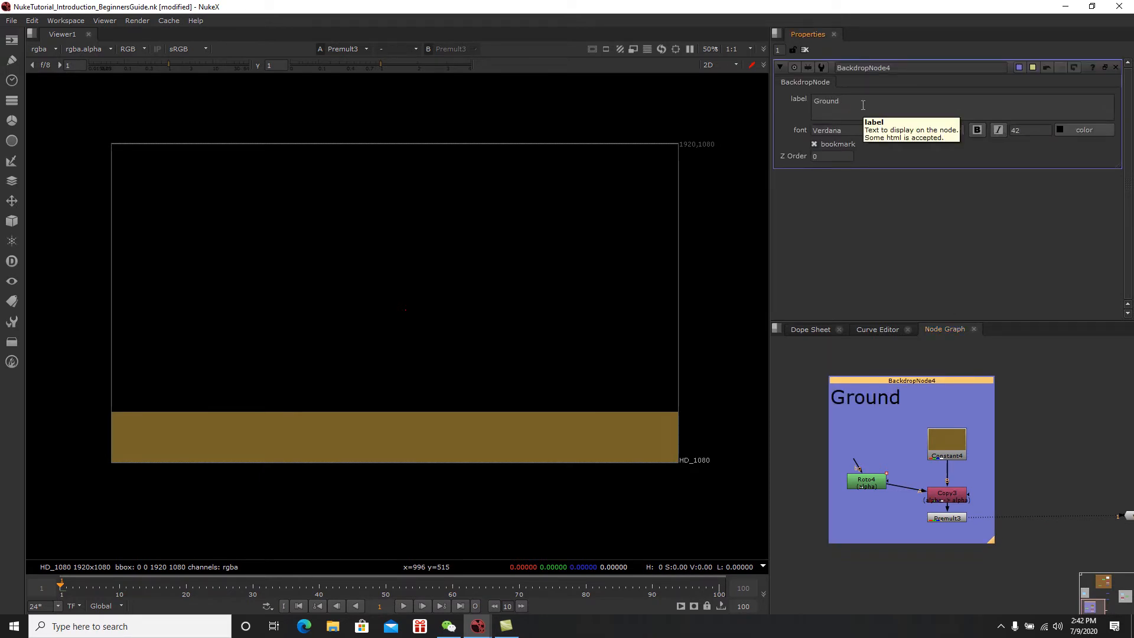
Step: Add a Merge below Merge3, with the ground Premult in input A and Merge3 in input B, and align it under Merge3
{"action": "scroll", "coordinate": [1040, 444], "scroll_direction": "down", "scroll_amount": 2}
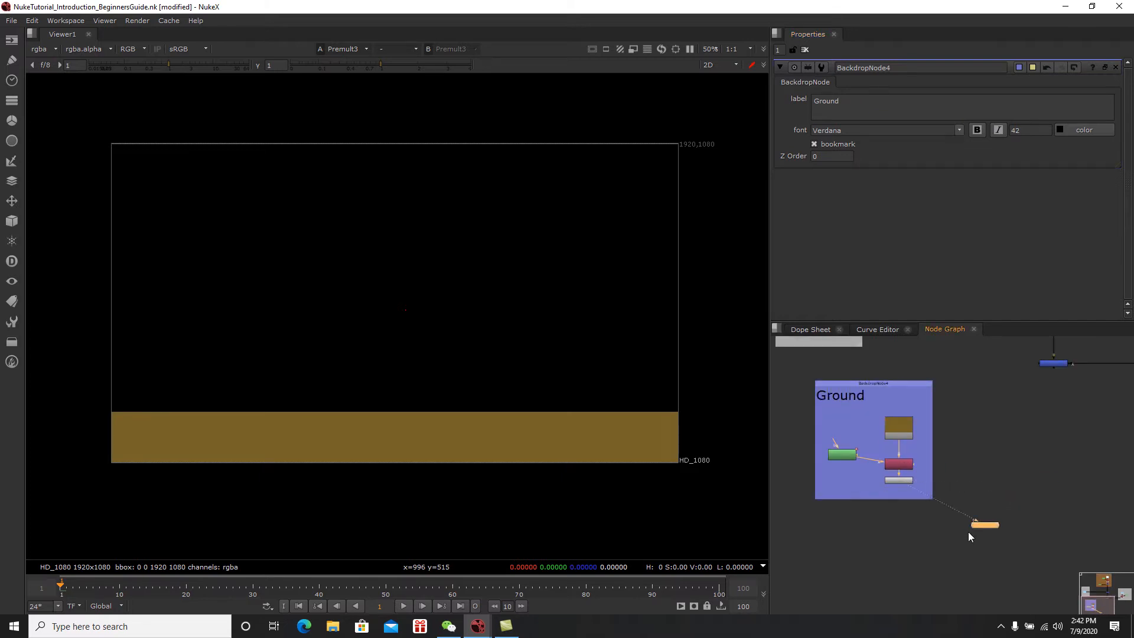
{"action": "scroll", "coordinate": [1006, 494], "scroll_direction": "up", "scroll_amount": 2}
{"action": "left_click", "coordinate": [1016, 513]}
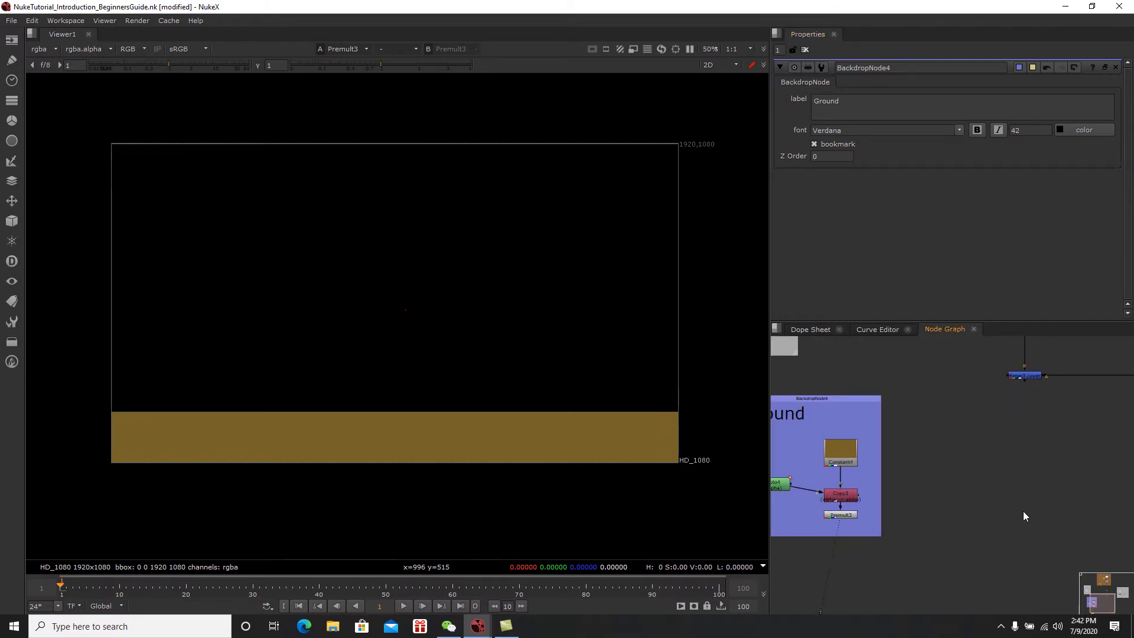
{"action": "key", "text": "m"}
{"action": "left_click_drag", "start_coordinate": [1017, 508], "coordinate": [861, 514]}
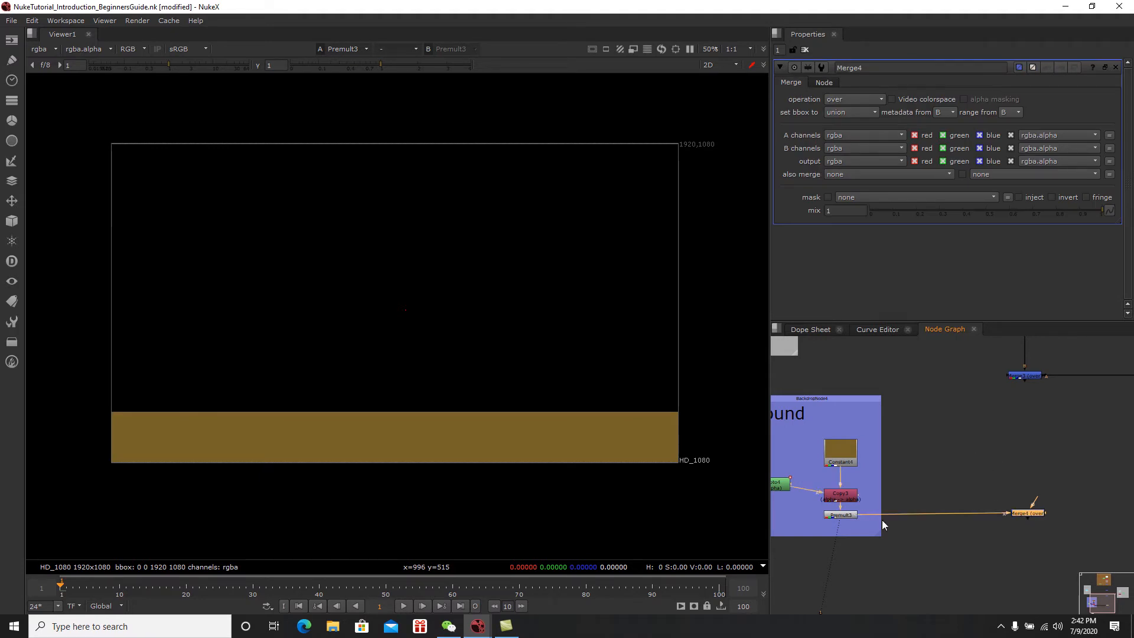
{"action": "left_click_drag", "start_coordinate": [1035, 455], "coordinate": [1026, 379]}
{"action": "left_click_drag", "start_coordinate": [1029, 513], "coordinate": [1026, 516]}
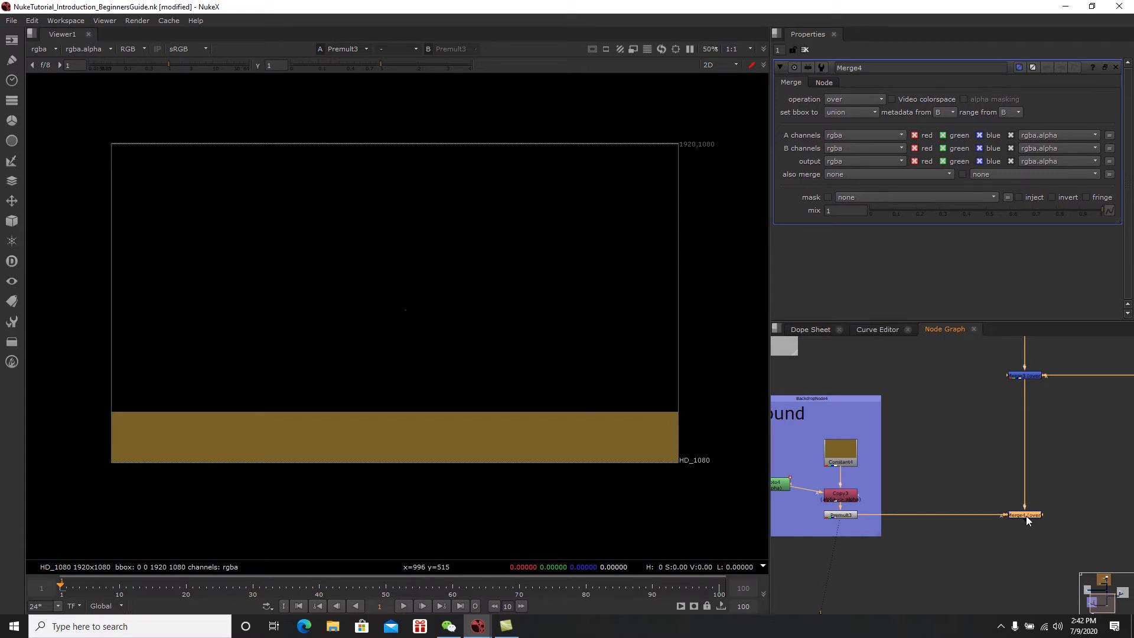
Step: Show the ground Merge in the viewer to check the full composite, and save the comp
{"action": "middle_click_drag", "start_coordinate": [1044, 473], "coordinate": [1037, 488]}
{"action": "middle_click_drag", "start_coordinate": [1052, 450], "coordinate": [1035, 408]}
{"action": "left_click", "coordinate": [1051, 490]}
{"action": "left_click", "coordinate": [1024, 519]}
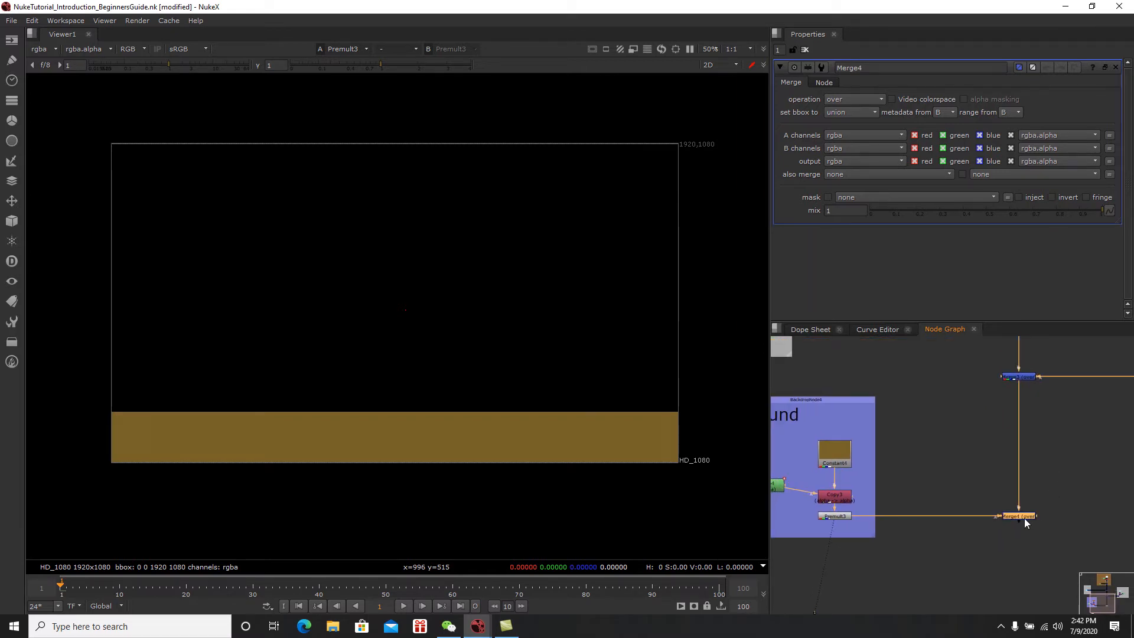
{"action": "key", "text": "1"}
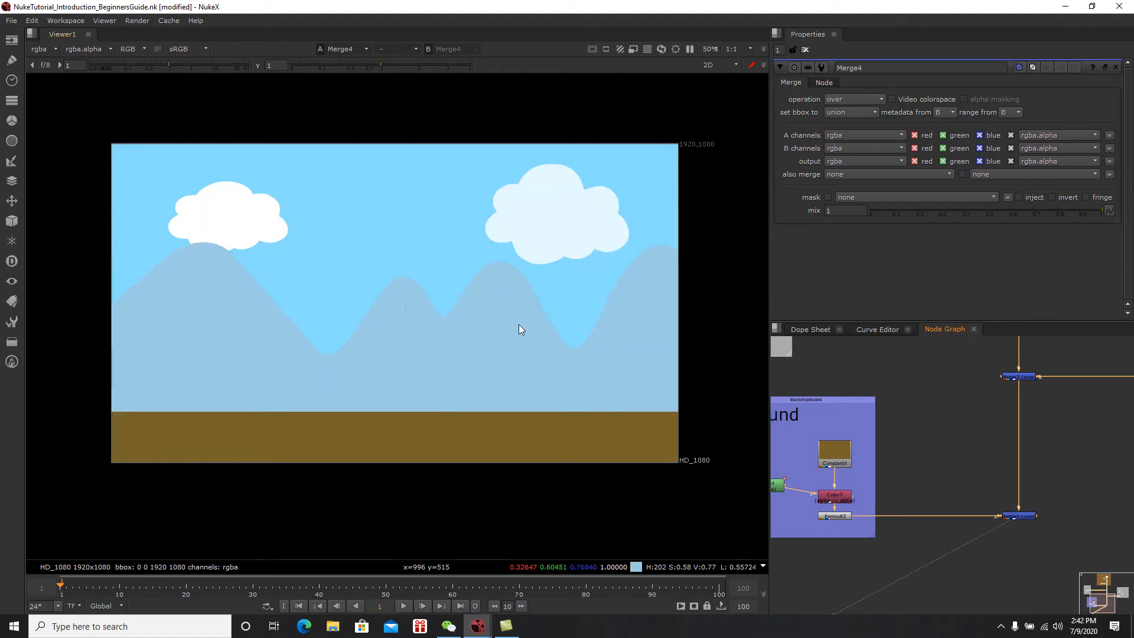
{"action": "middle_click_drag", "start_coordinate": [418, 380], "coordinate": [421, 402]}
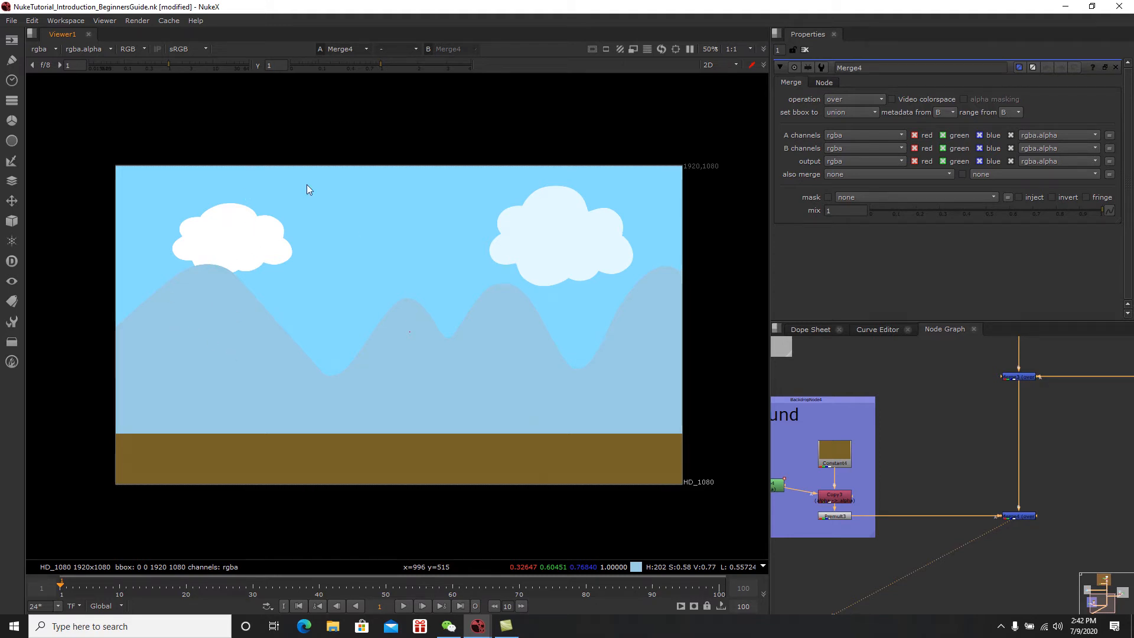
{"action": "middle_click_drag", "start_coordinate": [985, 459], "coordinate": [998, 488]}
{"action": "scroll", "coordinate": [1039, 486], "scroll_direction": "down", "scroll_amount": 1}
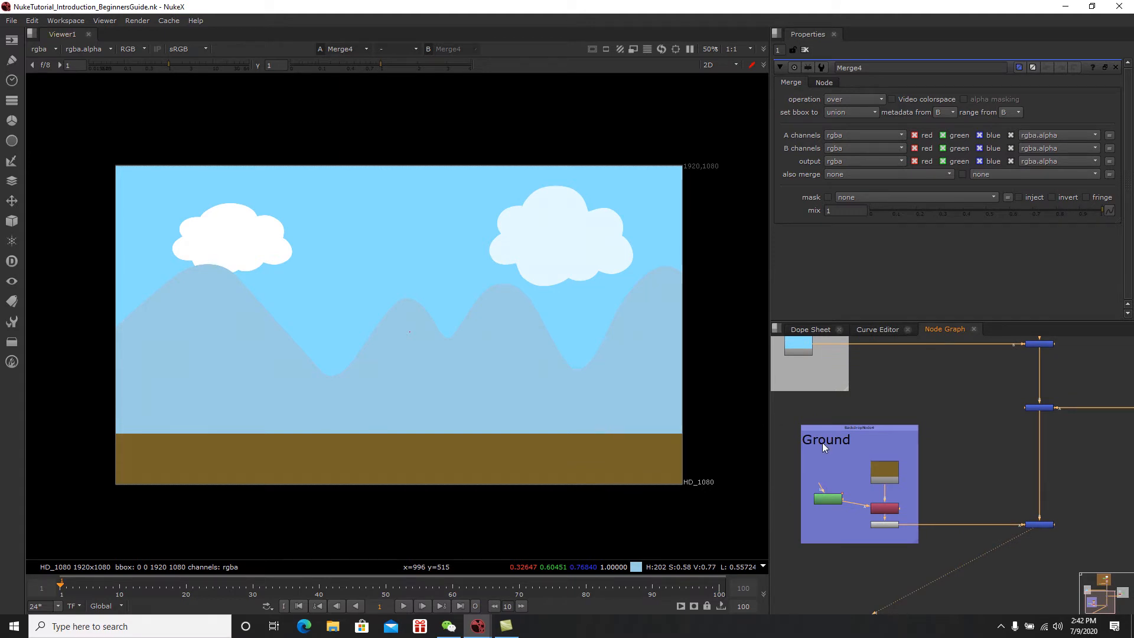
Step: Add an unconnected Constant node in the empty area to the right of the ground Merge
{"action": "middle_click_drag", "start_coordinate": [966, 468], "coordinate": [1001, 435]}
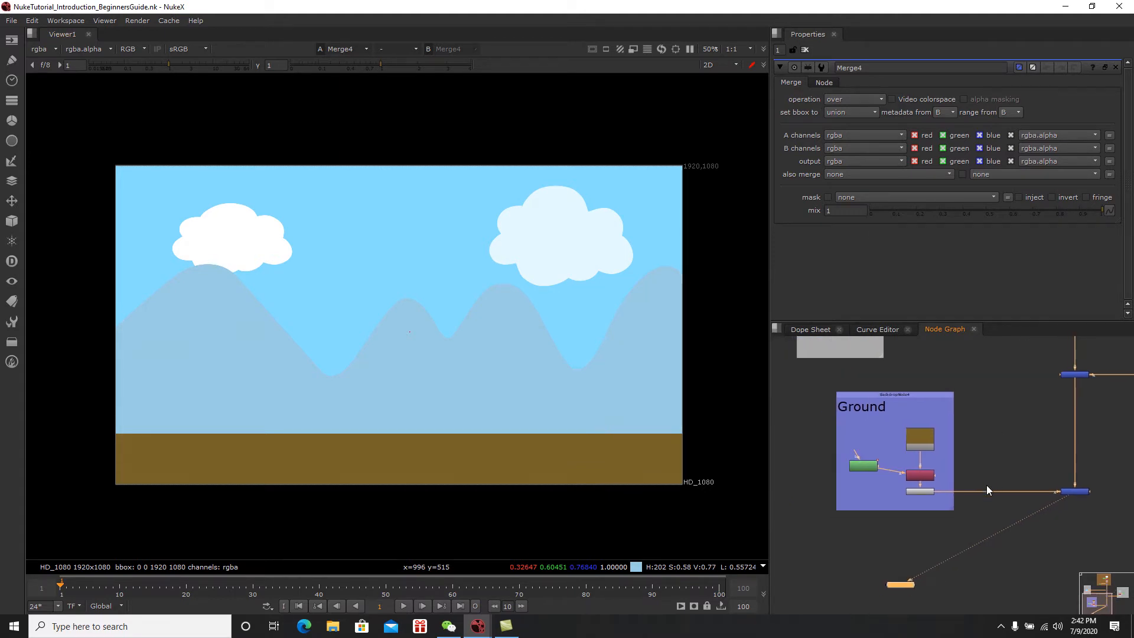
{"action": "middle_click_drag", "start_coordinate": [1004, 481], "coordinate": [941, 454]}
{"action": "middle_click_drag", "start_coordinate": [1006, 485], "coordinate": [984, 517]}
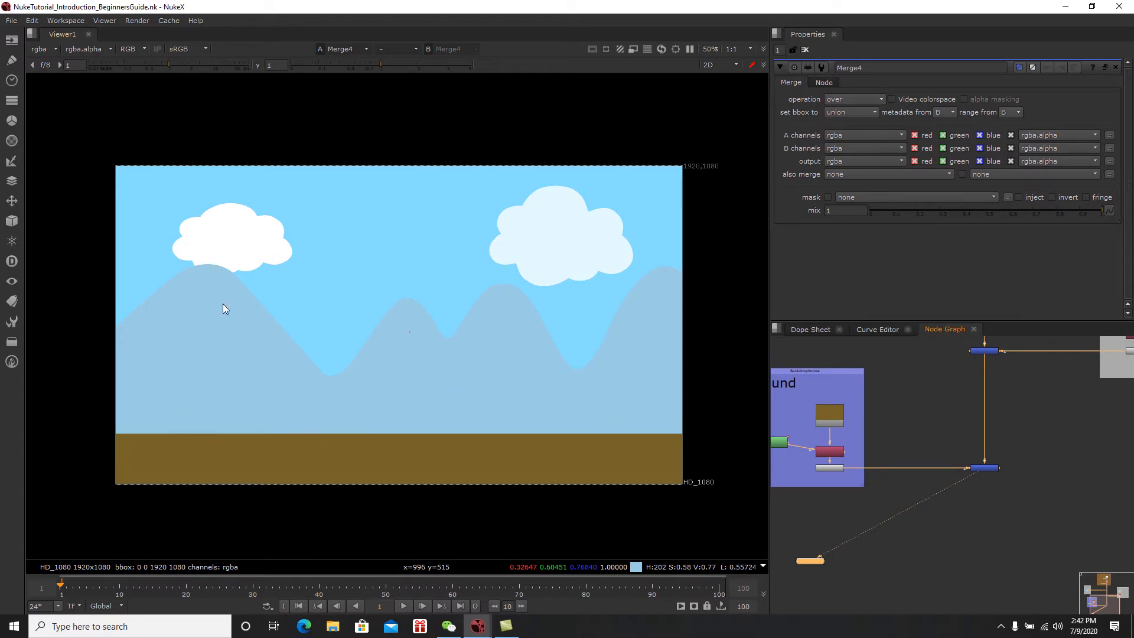
{"action": "middle_click_drag", "start_coordinate": [1004, 511], "coordinate": [870, 494]}
{"action": "left_click", "coordinate": [958, 452]}
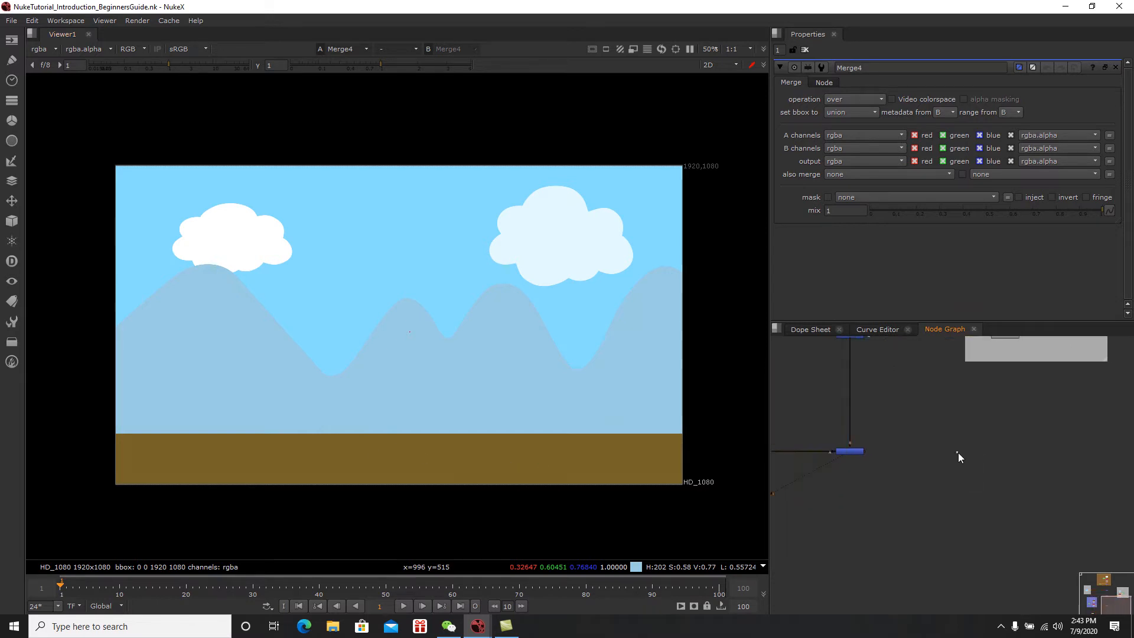
{"action": "key", "text": "Tab"}
{"action": "type", "text": "con"}
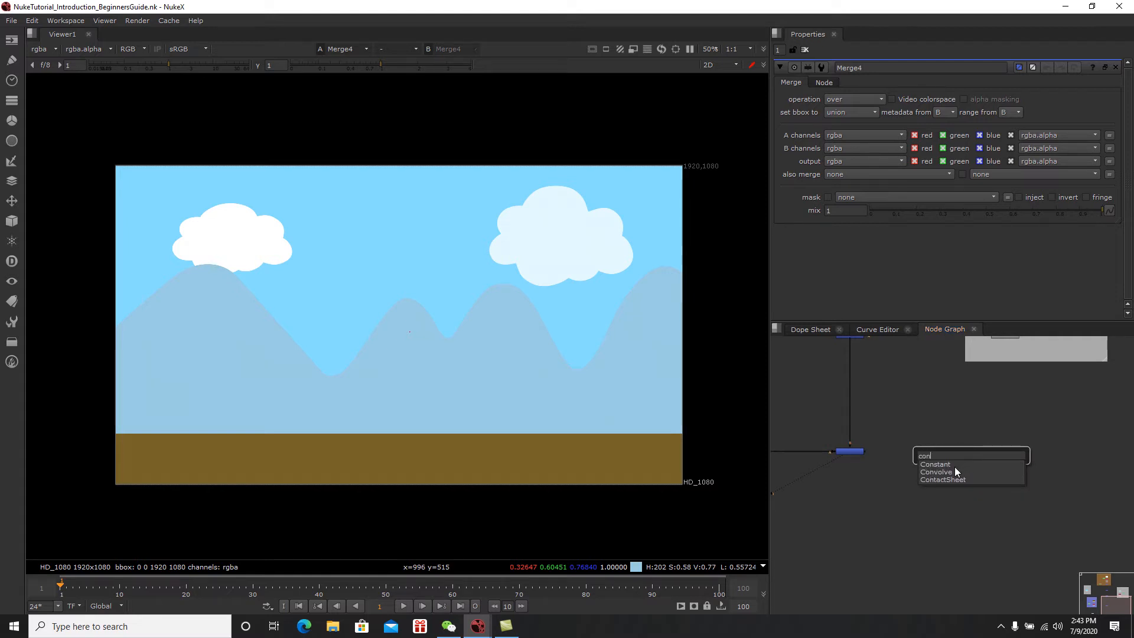
{"action": "left_click", "coordinate": [955, 465]}
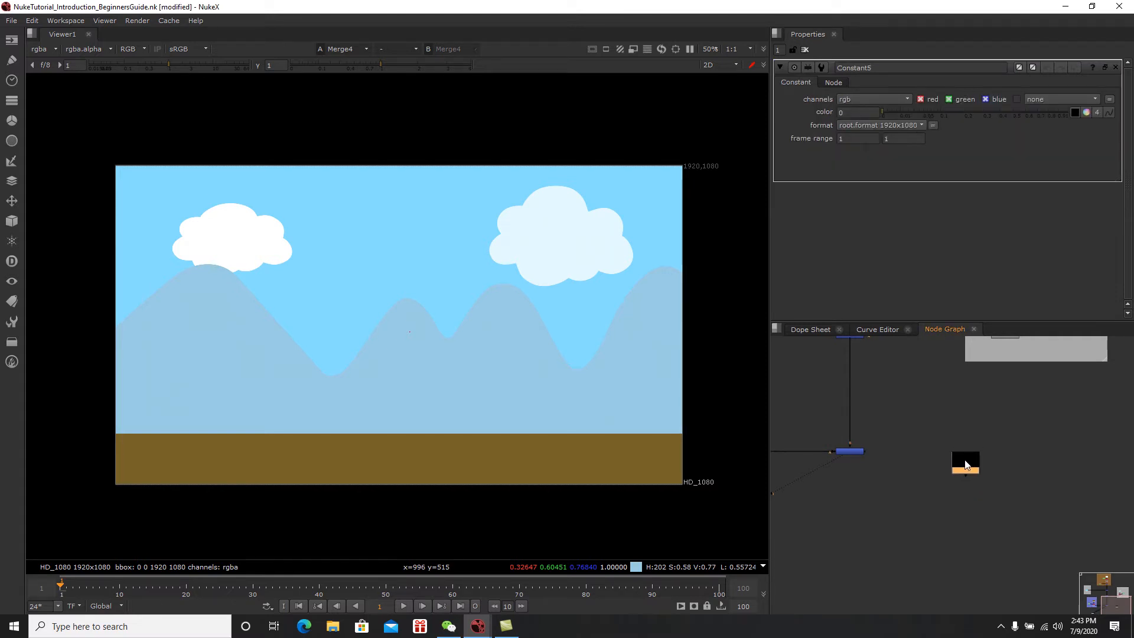
Step: Set the new Constant's channels to rgba and its color to 1
{"action": "left_click", "coordinate": [865, 102]}
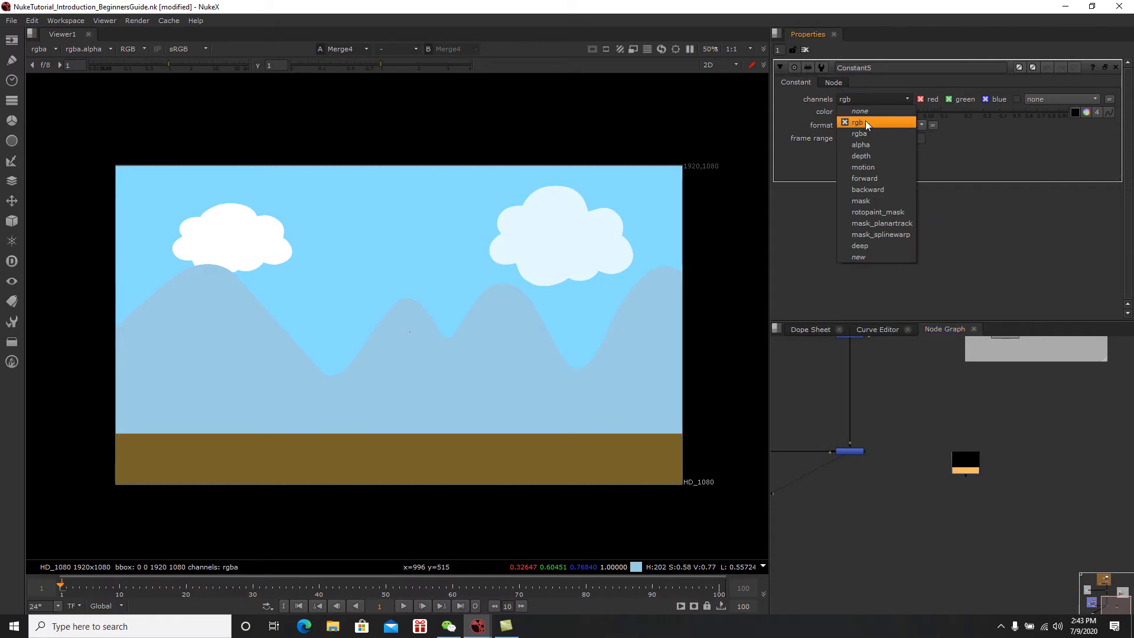
{"action": "left_click", "coordinate": [850, 117]}
{"action": "type", "text": "1"}
{"action": "key", "text": "Return"}
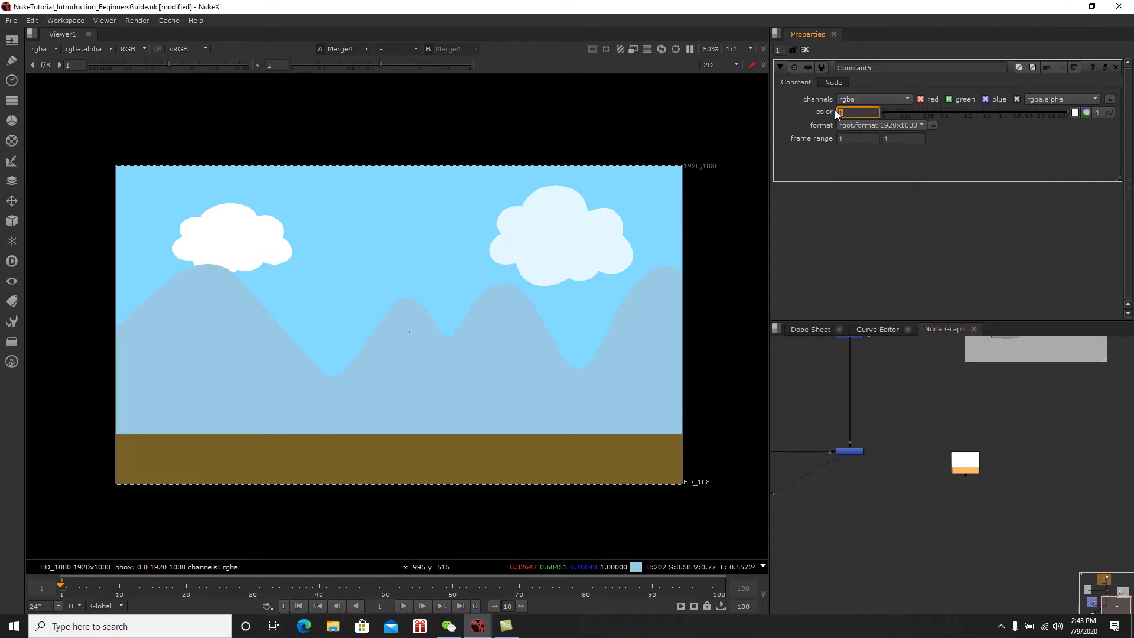
Step: Change the Constant's color to a saturated green with a green value of 0.678618 and show it in the viewer
{"action": "left_click", "coordinate": [1087, 113]}
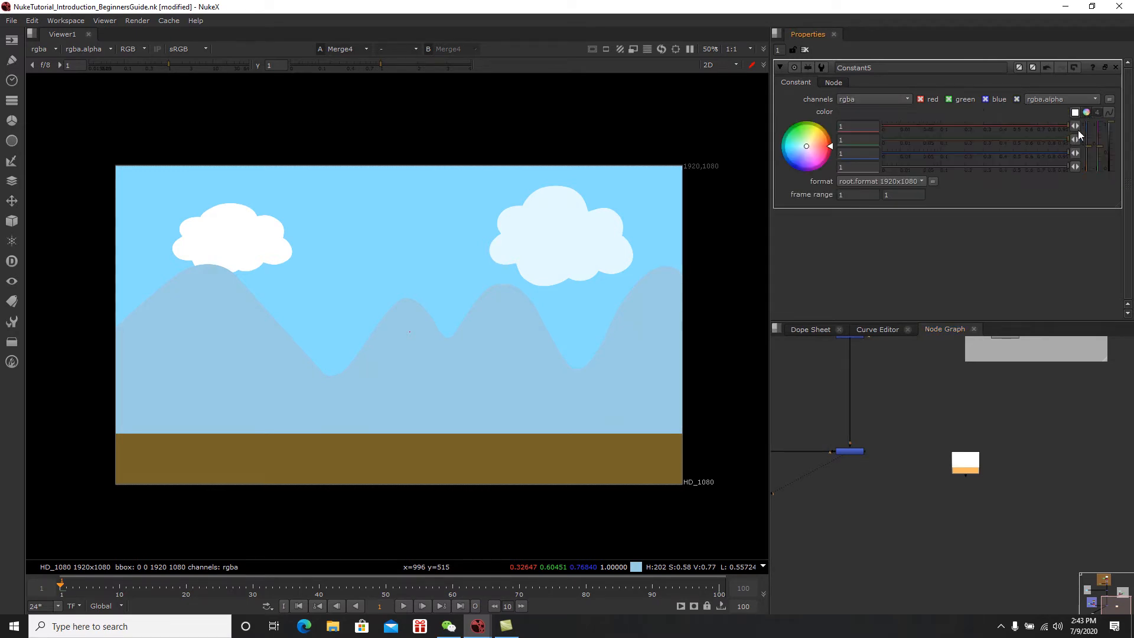
{"action": "mouse_move", "coordinate": [816, 169]}
{"action": "left_mouse_down"}
{"action": "mouse_move", "coordinate": [714, 4]}
{"action": "mouse_move", "coordinate": [762, 114]}
{"action": "mouse_move", "coordinate": [792, 119]}
{"action": "mouse_move", "coordinate": [786, 95]}
{"action": "mouse_move", "coordinate": [764, 101]}
{"action": "mouse_move", "coordinate": [810, 59]}
{"action": "mouse_move", "coordinate": [800, 63]}
{"action": "left_mouse_up"}
{"action": "left_click_drag", "start_coordinate": [1111, 142], "coordinate": [1113, 168]}
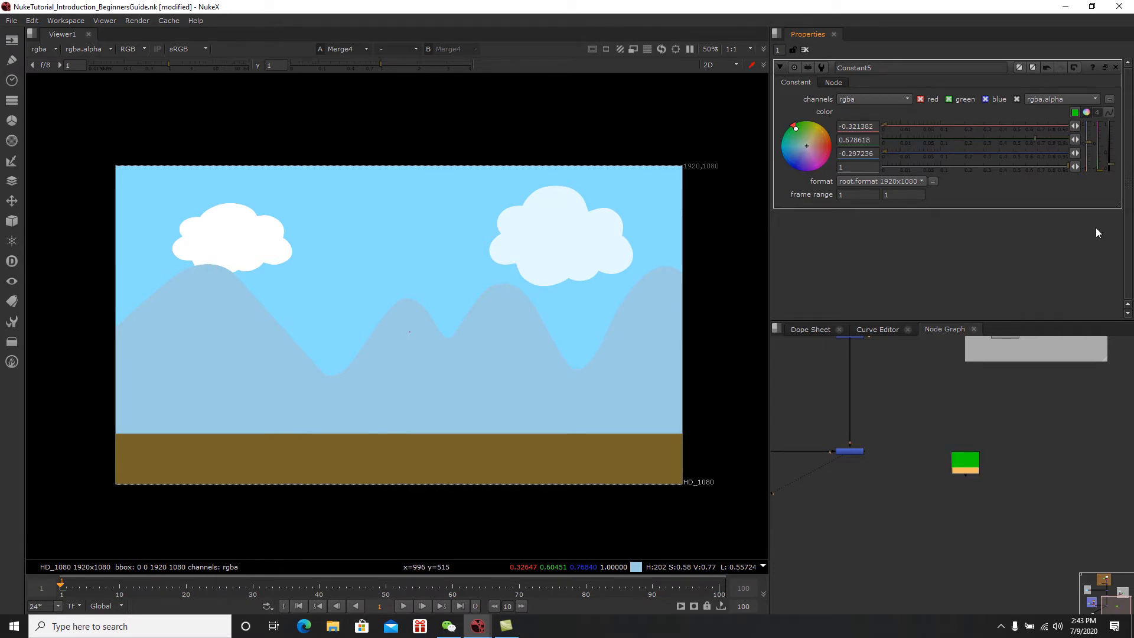
{"action": "key", "text": "1"}
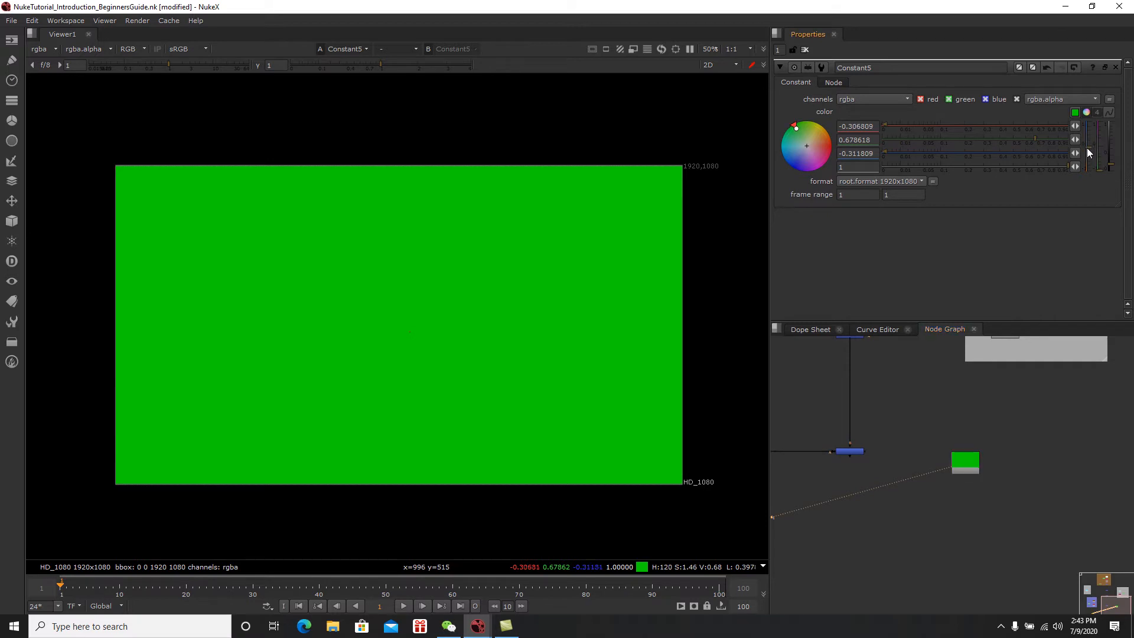
Step: Set the Constant's colour to a bright green of about 0.035 red, 0.707 green and 0.085 blue, and clear its open properties
{"action": "left_click_drag", "start_coordinate": [1087, 139], "coordinate": [1083, 124]}
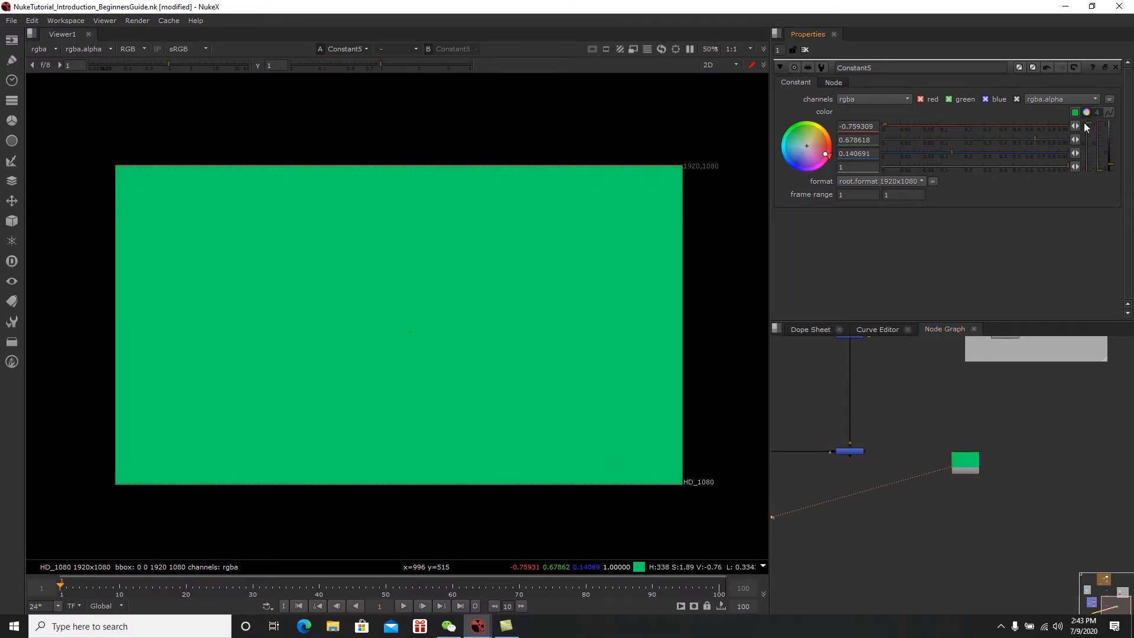
{"action": "mouse_move", "coordinate": [1114, 166]}
{"action": "left_mouse_down"}
{"action": "mouse_move", "coordinate": [1096, 157]}
{"action": "mouse_move", "coordinate": [1098, 166]}
{"action": "left_mouse_up"}
{"action": "left_click_drag", "start_coordinate": [1097, 166], "coordinate": [1099, 171]}
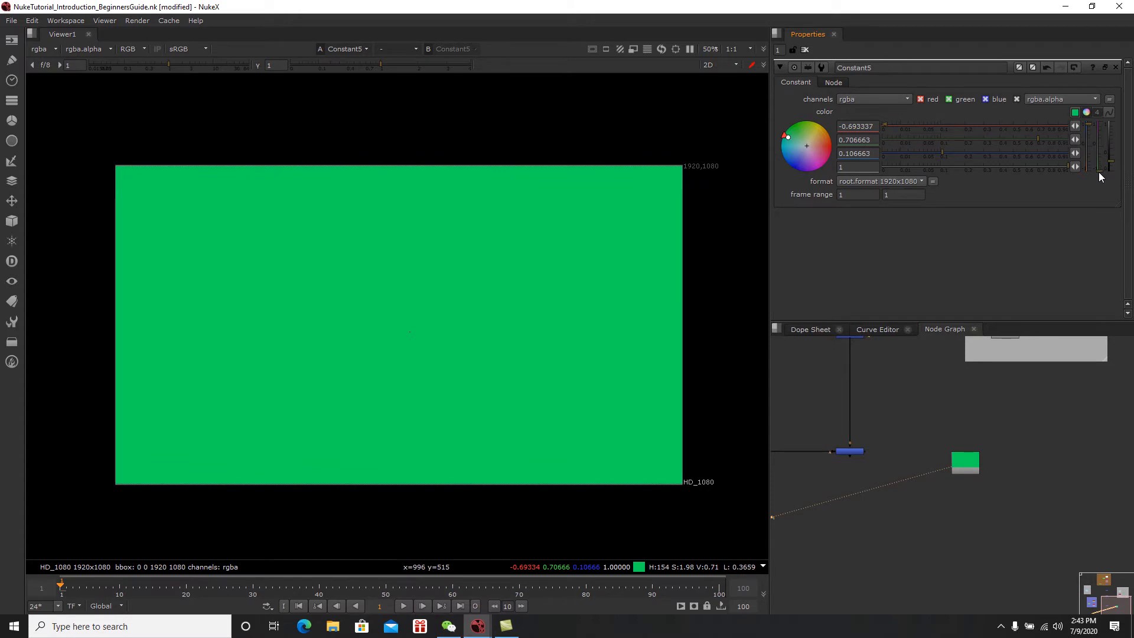
{"action": "mouse_move", "coordinate": [786, 138]}
{"action": "left_mouse_down"}
{"action": "mouse_move", "coordinate": [786, 147]}
{"action": "mouse_move", "coordinate": [783, 132]}
{"action": "mouse_move", "coordinate": [848, 84]}
{"action": "left_mouse_up"}
{"action": "left_click", "coordinate": [790, 137]}
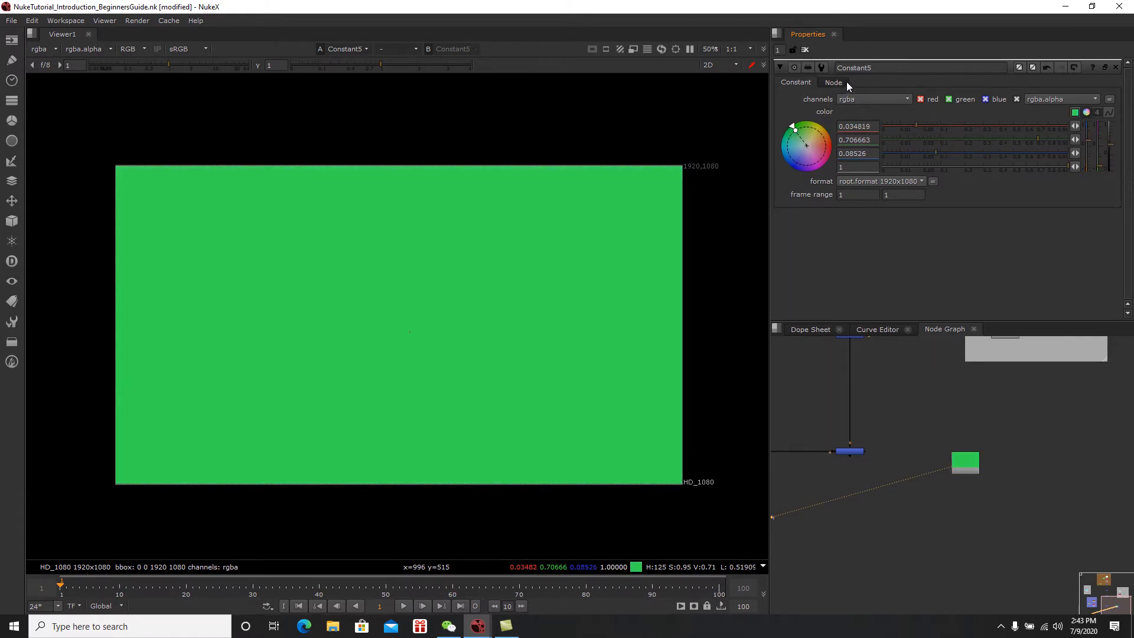
{"action": "middle_click_drag", "start_coordinate": [985, 469], "coordinate": [1016, 424]}
{"action": "scroll", "coordinate": [1008, 416], "scroll_direction": "up", "scroll_amount": 3}
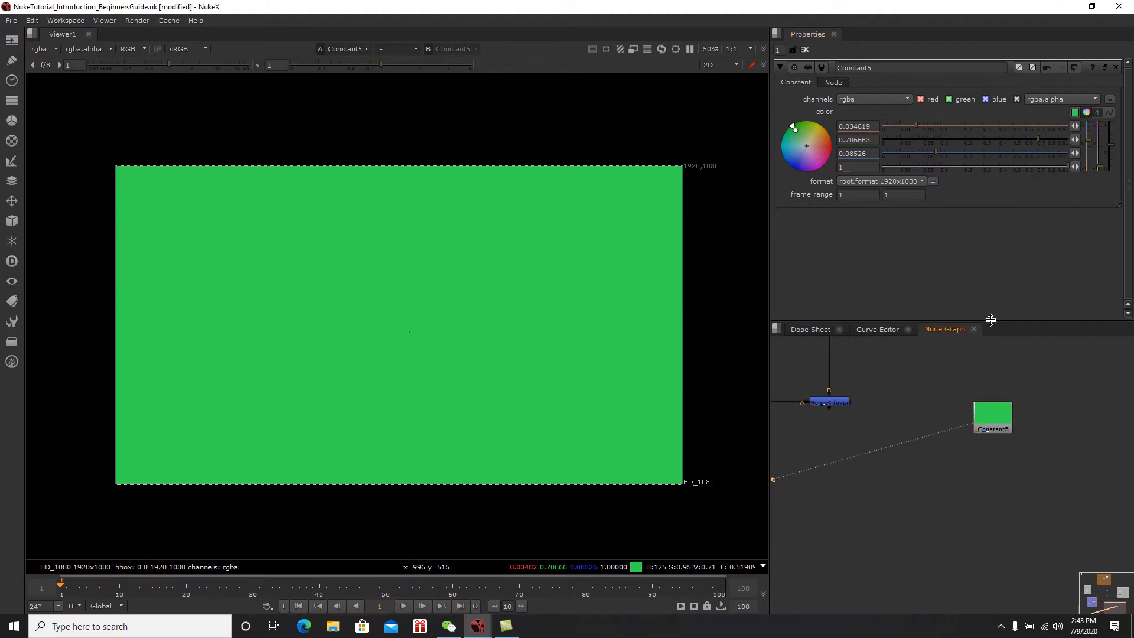
{"action": "left_click", "coordinate": [805, 50]}
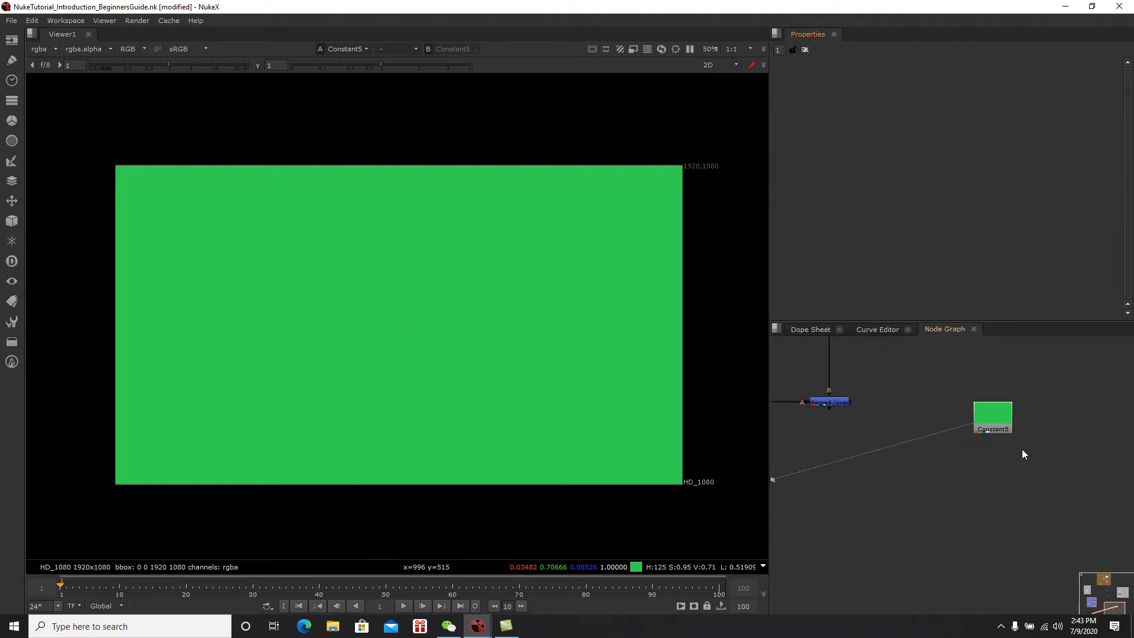
Step: Add a Roto node beside the green Constant
{"action": "key", "text": "Tab"}
{"action": "type", "text": "ro"}
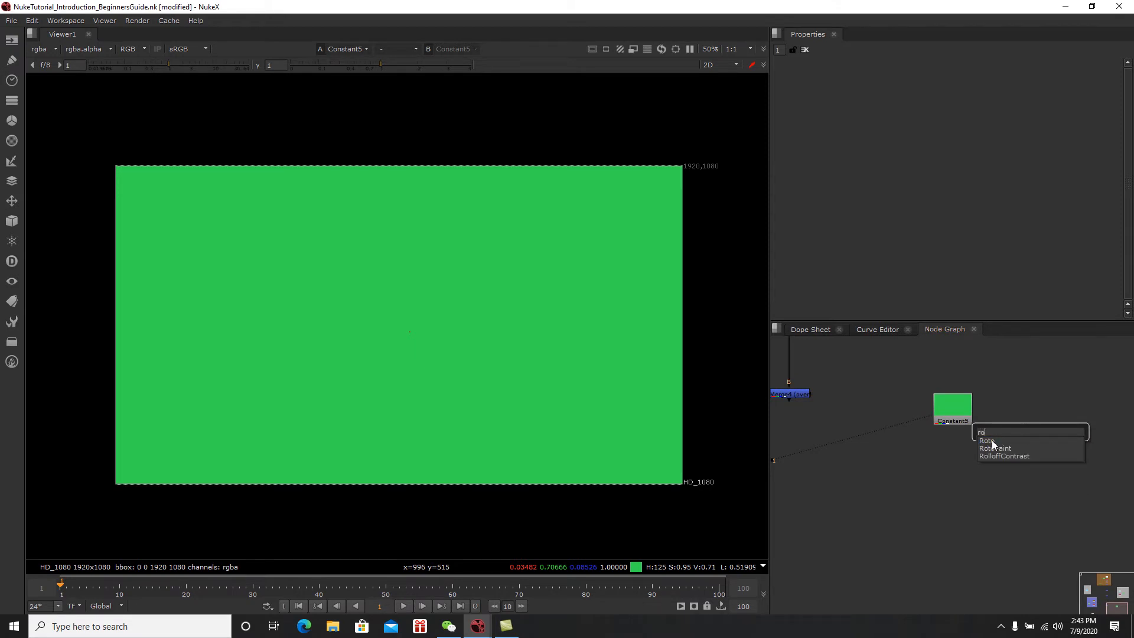
{"action": "left_click", "coordinate": [991, 441]}
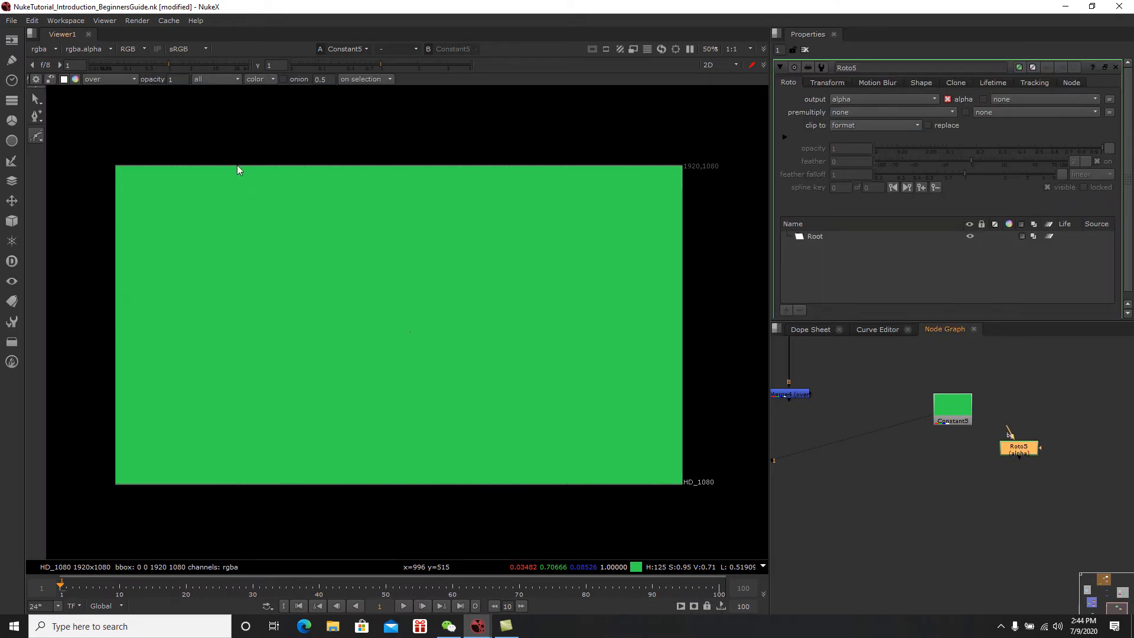
Step: Draw a Bezier outline from the treetop down the jagged left side and along the base to its middle
{"action": "left_click", "coordinate": [409, 178]}
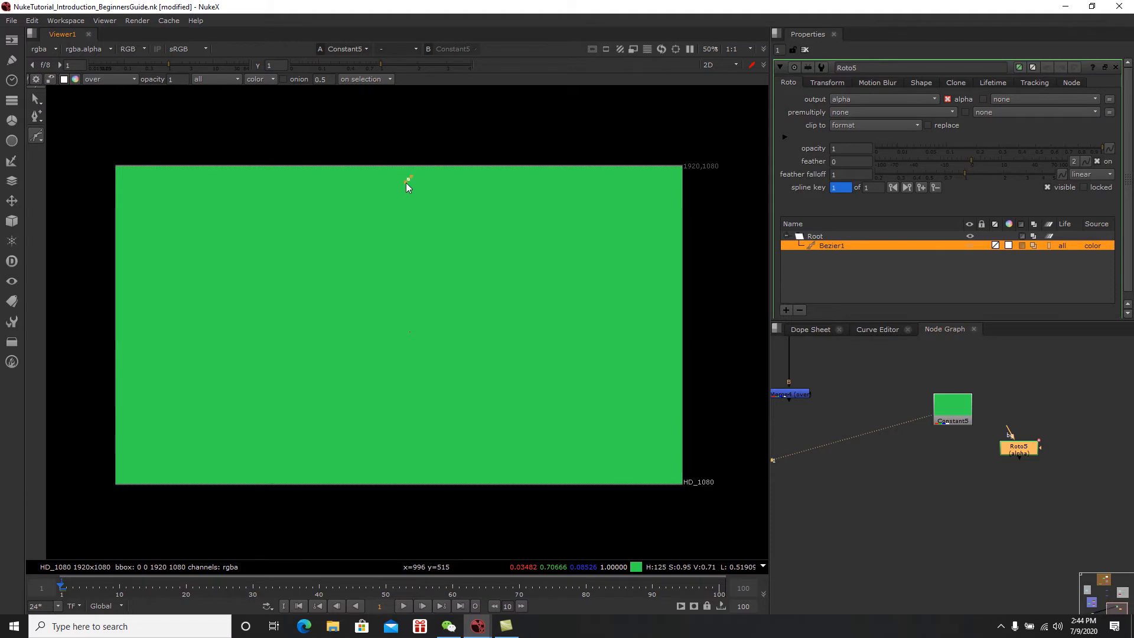
{"action": "left_click", "coordinate": [355, 246]}
{"action": "left_click", "coordinate": [325, 303]}
{"action": "left_click", "coordinate": [297, 364]}
{"action": "left_click", "coordinate": [269, 424]}
{"action": "left_click", "coordinate": [343, 408]}
{"action": "left_click", "coordinate": [349, 424]}
{"action": "left_click", "coordinate": [400, 413]}
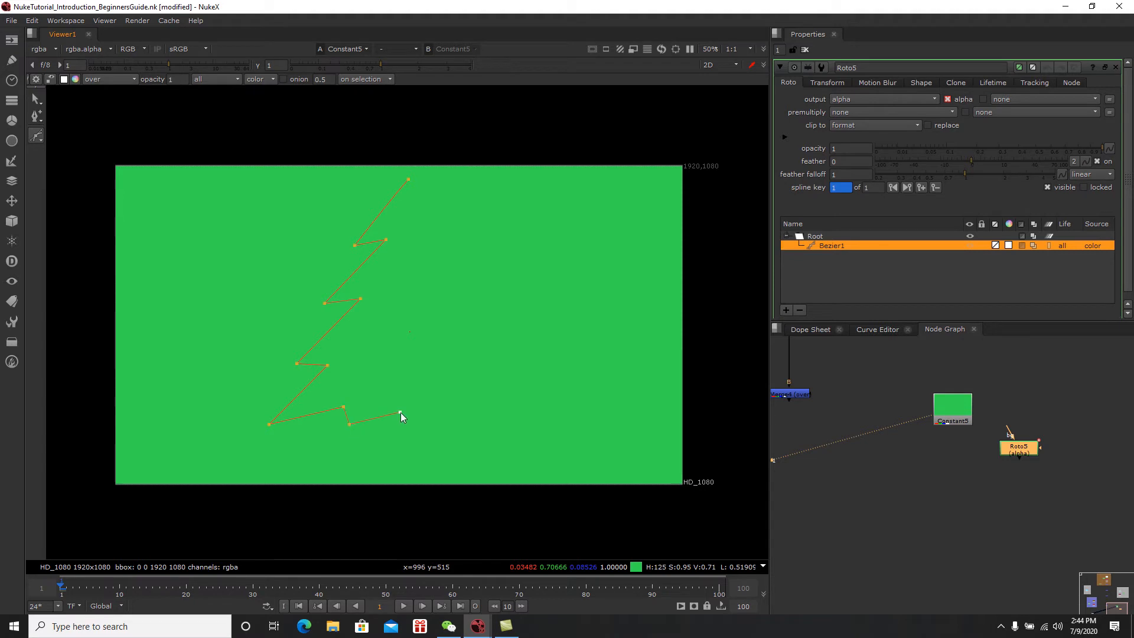
Step: Continue the outline along the zigzag base and up the jagged right side, closing the tree shape at the tip
{"action": "left_click", "coordinate": [423, 426]}
{"action": "left_click", "coordinate": [450, 409]}
{"action": "left_click", "coordinate": [478, 425]}
{"action": "left_click", "coordinate": [560, 422]}
{"action": "left_click", "coordinate": [500, 361]}
{"action": "left_click", "coordinate": [477, 298]}
{"action": "left_click", "coordinate": [448, 236]}
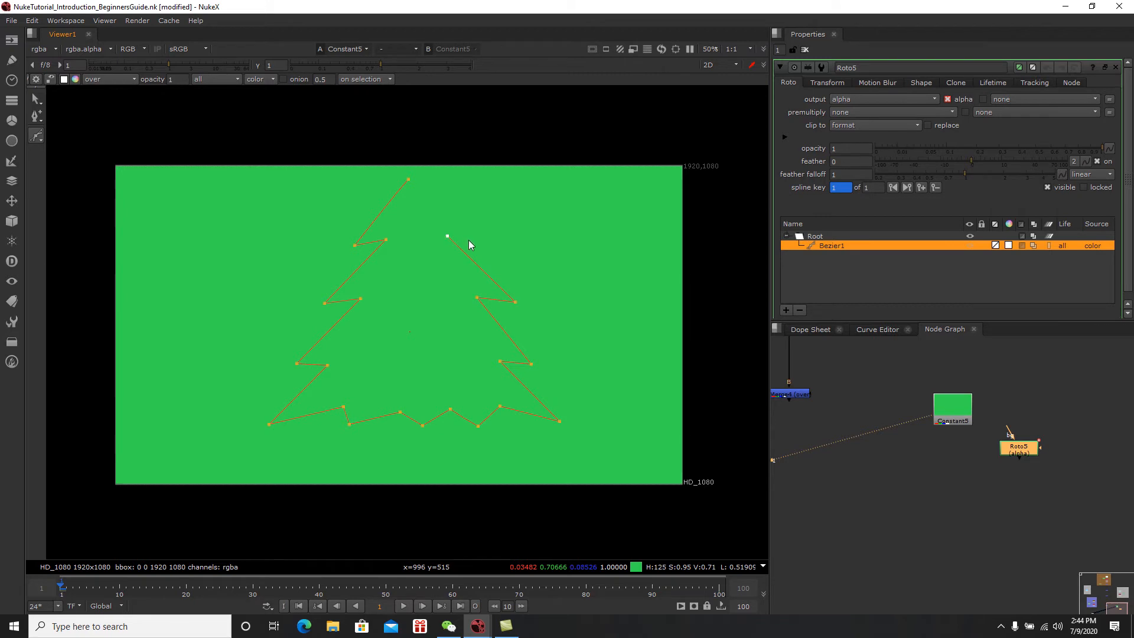
{"action": "left_click", "coordinate": [410, 179]}
Step: Shift the tree's tip point slightly right and adjust its tangent handles so the top forms a sharp, straight-sided peak
{"action": "left_click_drag", "start_coordinate": [410, 180], "coordinate": [418, 178]}
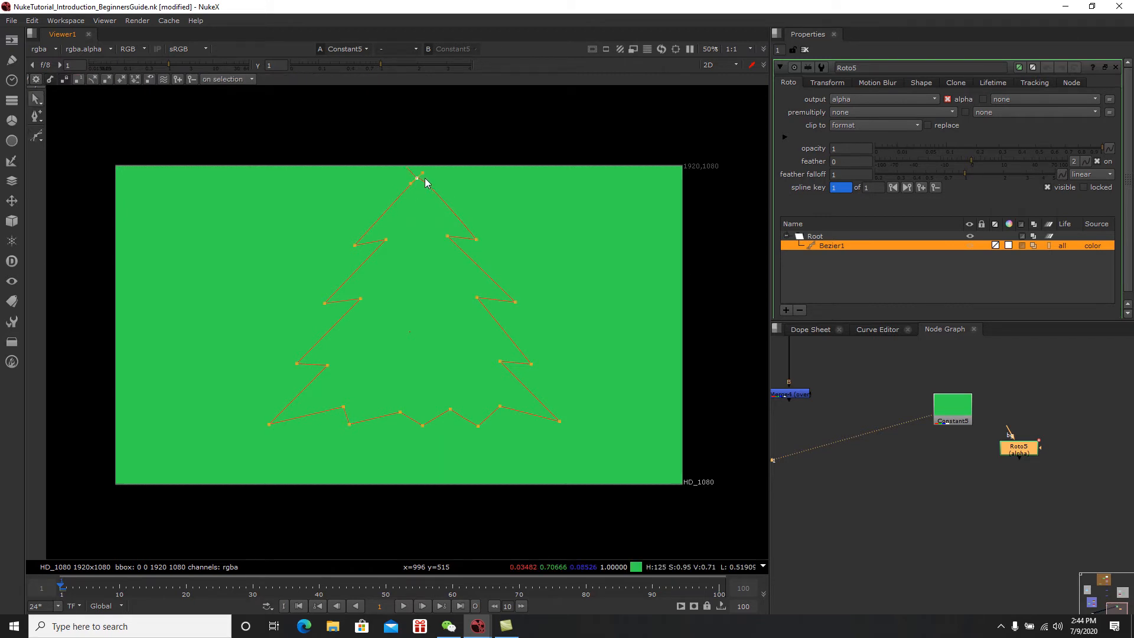
{"action": "left_click_drag", "start_coordinate": [423, 173], "coordinate": [428, 175]}
{"action": "scroll", "coordinate": [428, 179], "scroll_direction": "up", "scroll_amount": 5}
{"action": "scroll", "coordinate": [416, 224], "scroll_direction": "up", "scroll_amount": 2}
{"action": "scroll", "coordinate": [415, 234], "scroll_direction": "down", "scroll_amount": 4}
{"action": "scroll", "coordinate": [403, 224], "scroll_direction": "up", "scroll_amount": 6}
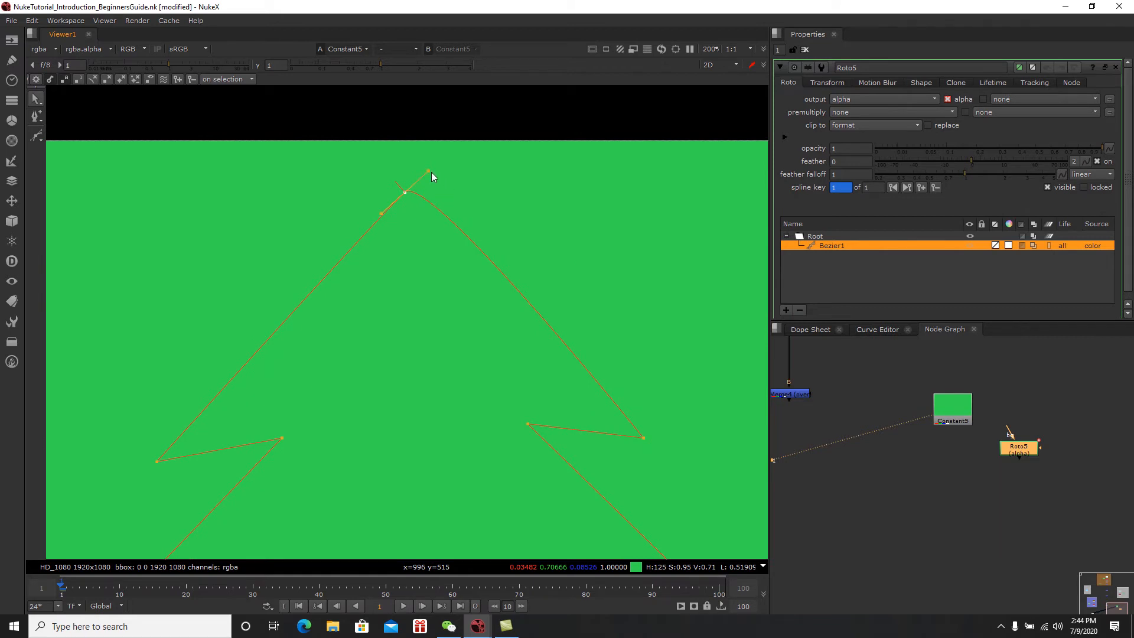
{"action": "left_click_drag", "start_coordinate": [430, 172], "coordinate": [409, 186], "text": "ctrl"}
{"action": "scroll", "coordinate": [405, 257], "scroll_direction": "down", "scroll_amount": 6}
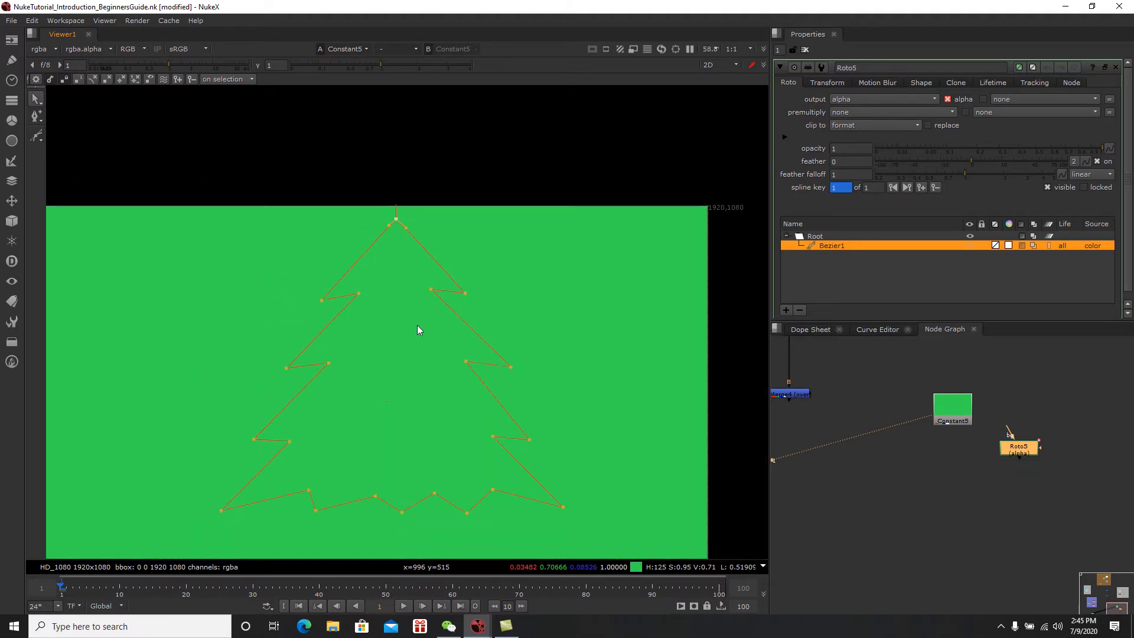
{"action": "scroll", "coordinate": [417, 330], "scroll_direction": "up", "scroll_amount": 1}
{"action": "scroll", "coordinate": [431, 306], "scroll_direction": "down", "scroll_amount": 4}
{"action": "scroll", "coordinate": [441, 273], "scroll_direction": "up", "scroll_amount": 4}
{"action": "scroll", "coordinate": [437, 279], "scroll_direction": "down", "scroll_amount": 4}
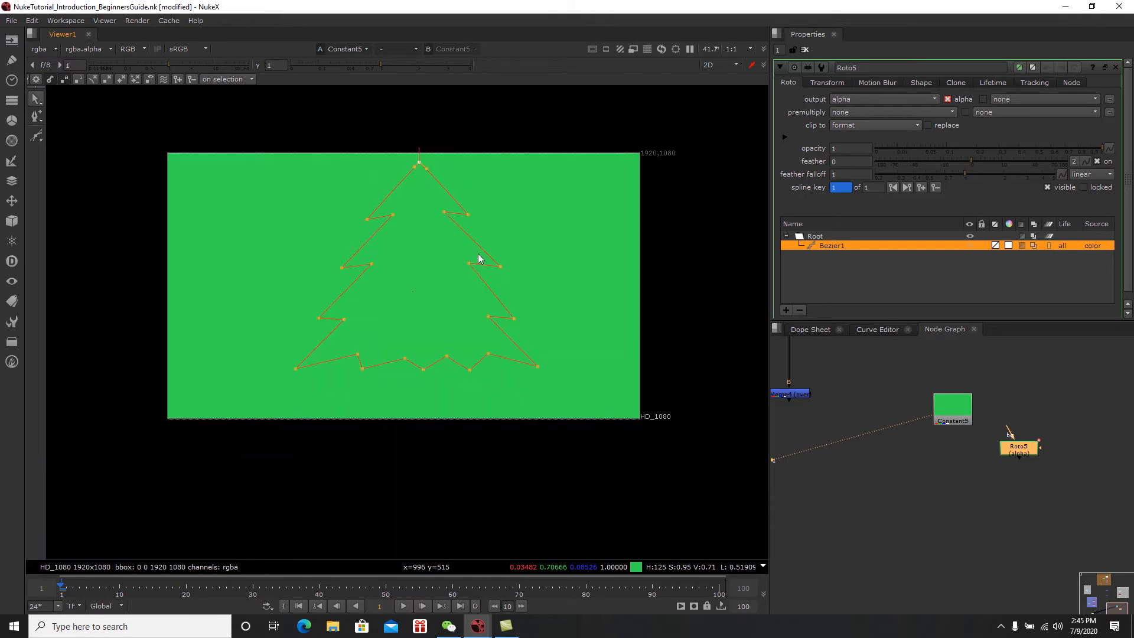
Step: Select every point of the tree outline and move the whole shape slightly left and down
{"action": "left_click_drag", "start_coordinate": [573, 109], "coordinate": [263, 438]}
{"action": "mouse_move", "coordinate": [404, 299]}
{"action": "left_mouse_down"}
{"action": "mouse_move", "coordinate": [441, 312]}
{"action": "mouse_move", "coordinate": [397, 302]}
{"action": "left_mouse_up"}
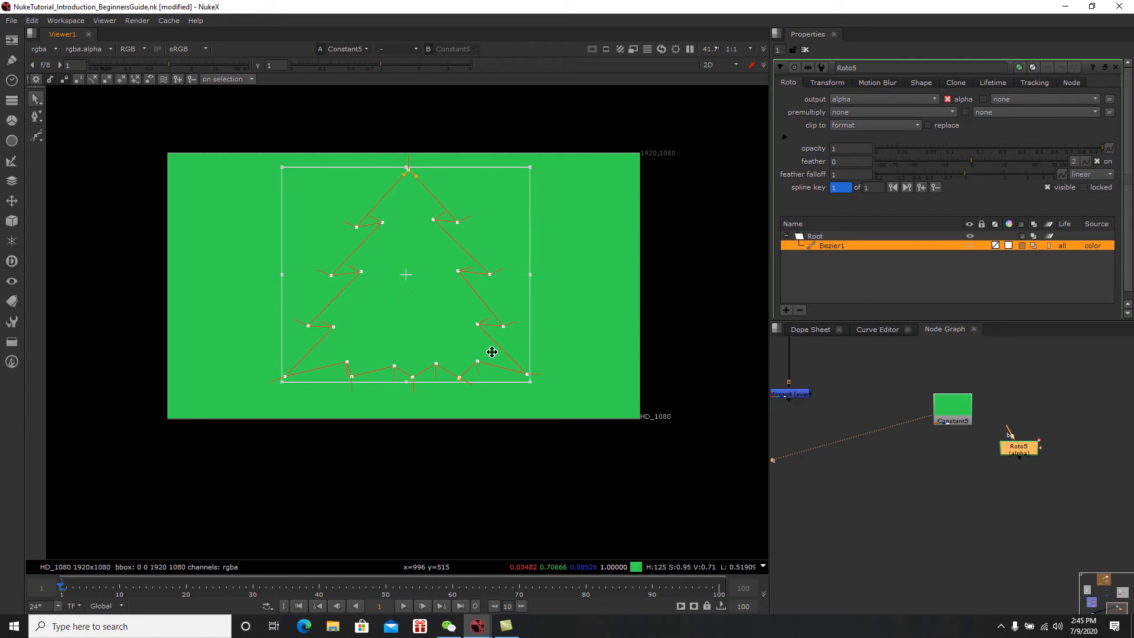
{"action": "left_click", "coordinate": [918, 484]}
{"action": "left_click", "coordinate": [667, 239]}
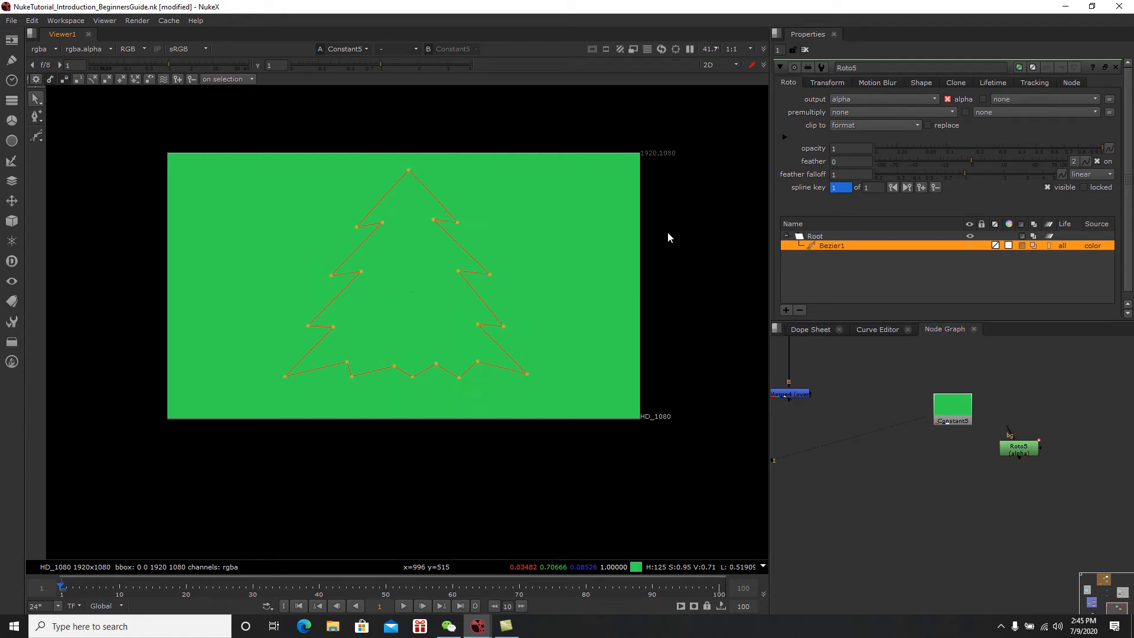
Step: Fine-tune individual points on the tree's lower branches and zigzag base to even out the silhouette
{"action": "left_click", "coordinate": [530, 375]}
{"action": "left_click", "coordinate": [294, 376]}
{"action": "left_click", "coordinate": [478, 323]}
{"action": "left_click_drag", "start_coordinate": [395, 366], "coordinate": [389, 365]}
{"action": "left_click", "coordinate": [352, 376]}
{"action": "left_click", "coordinate": [460, 378]}
Step: Add a Copy node below the green Constant, with the Constant as its B input and the Roto as its A input
{"action": "left_click_drag", "start_coordinate": [1017, 449], "coordinate": [1019, 449]}
{"action": "left_click", "coordinate": [909, 462]}
{"action": "key", "text": "Tab"}
{"action": "type", "text": "copy"}
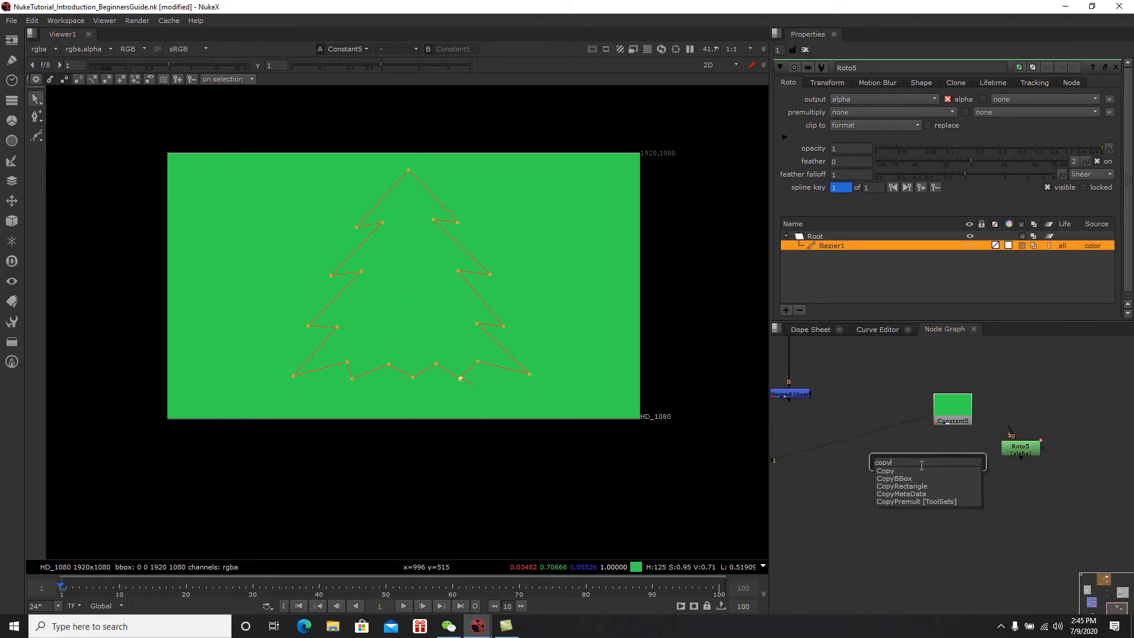
{"action": "left_click", "coordinate": [911, 469]}
{"action": "left_click_drag", "start_coordinate": [931, 449], "coordinate": [953, 411]}
{"action": "left_click_drag", "start_coordinate": [946, 470], "coordinate": [960, 465]}
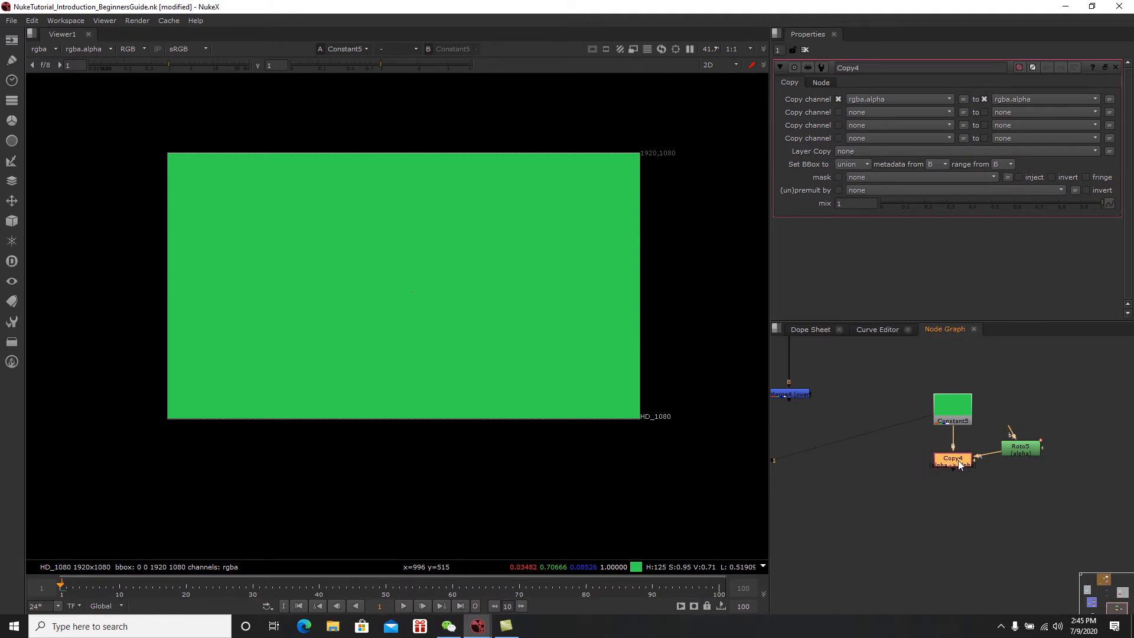
Step: Add a Premult node after the Copy node and show its output in the viewer
{"action": "key", "text": "Tab"}
{"action": "type", "text": "pre"}
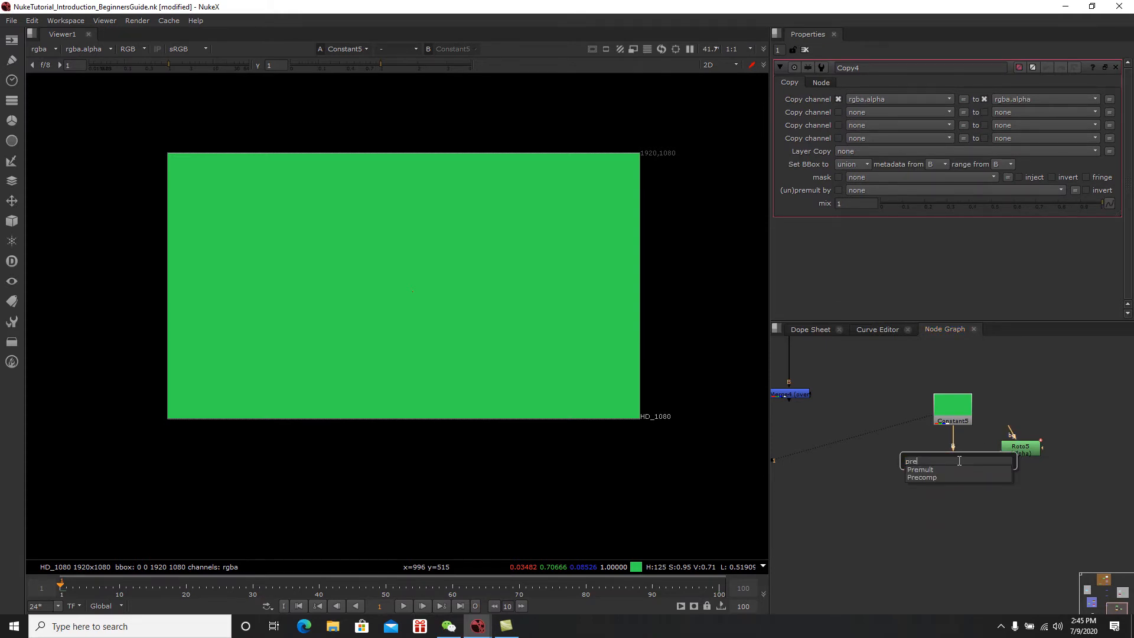
{"action": "left_click", "coordinate": [941, 470]}
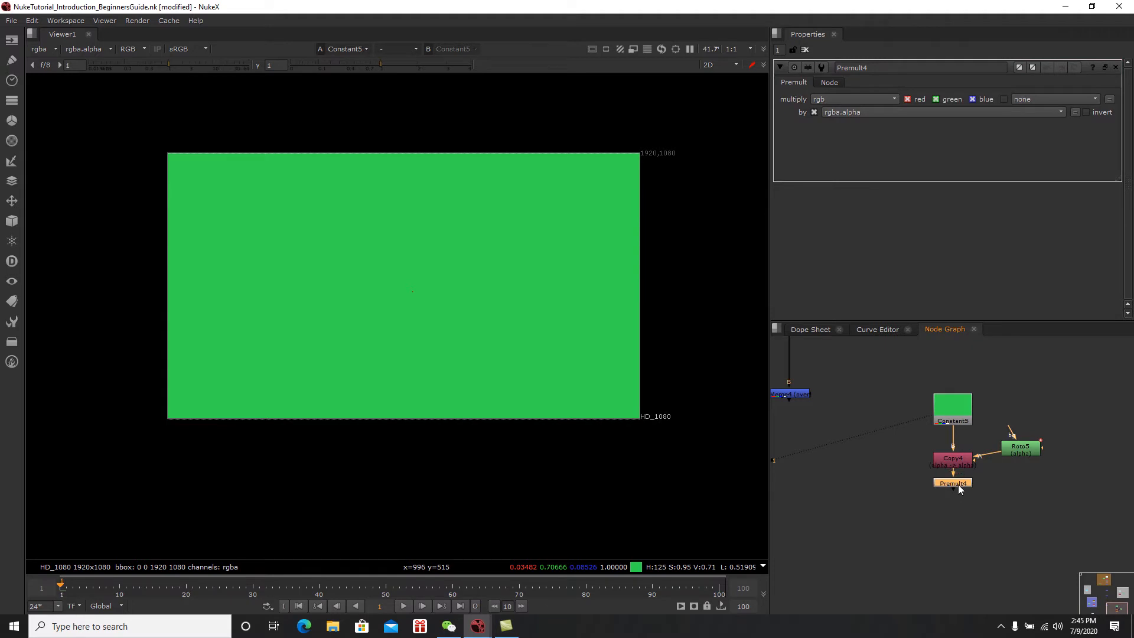
{"action": "key", "text": "1"}
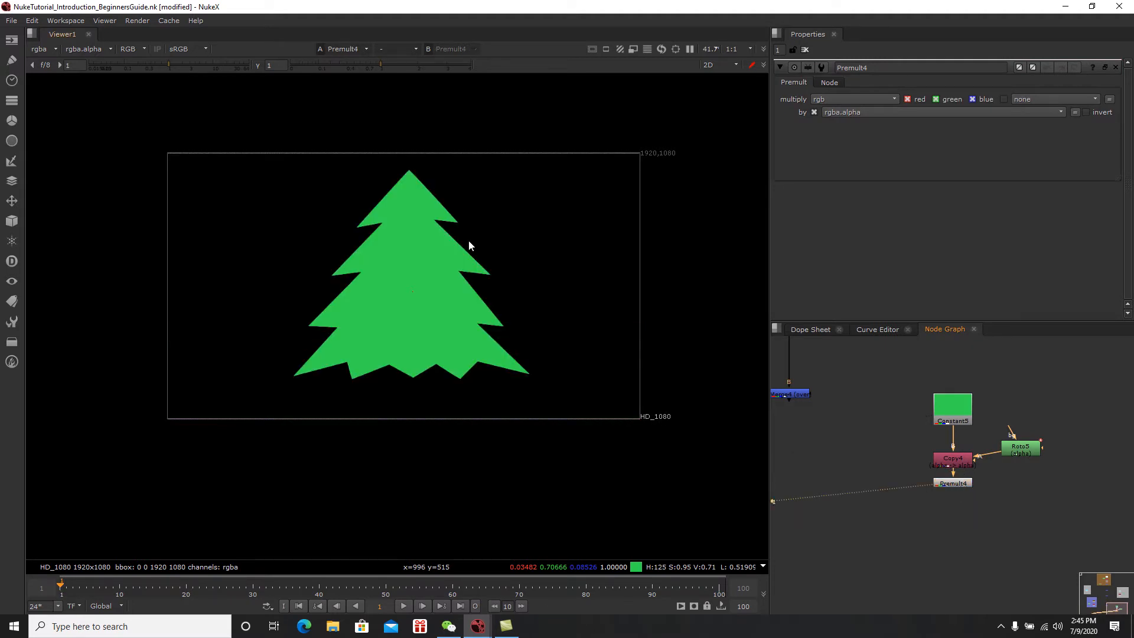
Step: Select the Constant, Roto, Copy and Premult nodes and add a Backdrop behind them
{"action": "left_click", "coordinate": [1023, 449]}
{"action": "scroll", "coordinate": [1031, 452], "scroll_direction": "down", "scroll_amount": 2}
{"action": "left_click_drag", "start_coordinate": [1058, 389], "coordinate": [912, 544]}
{"action": "key", "text": "Tab"}
{"action": "type", "text": "back"}
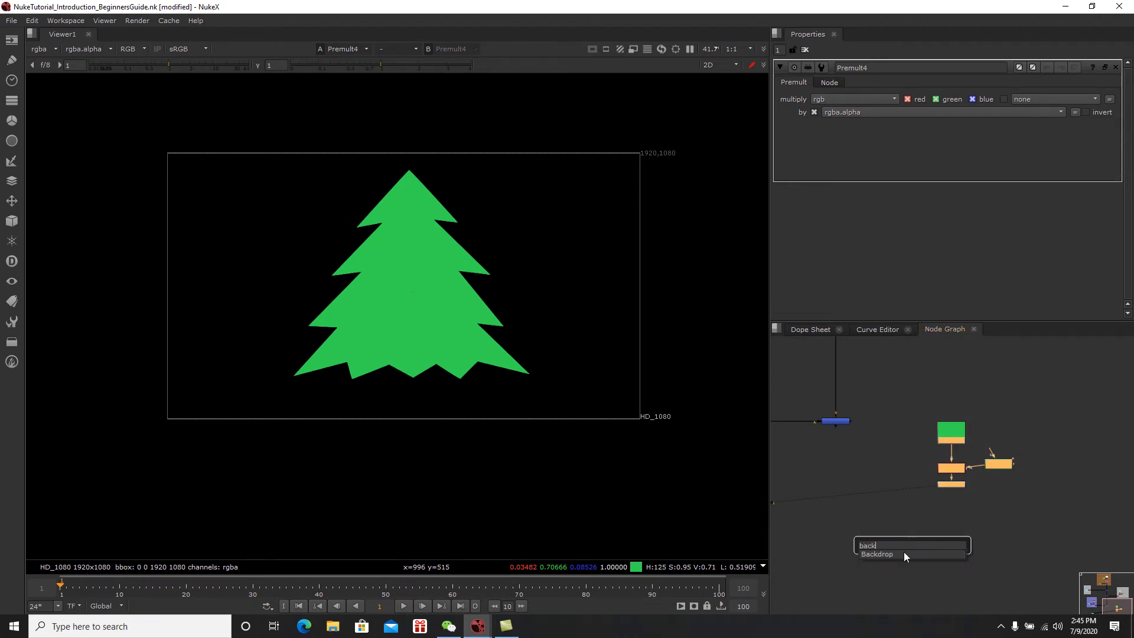
{"action": "left_click", "coordinate": [904, 554]}
Step: Enlarge the new backdrop and reposition it so it frames the tree nodes with some margin
{"action": "scroll", "coordinate": [1010, 493], "scroll_direction": "up", "scroll_amount": 1}
{"action": "left_click_drag", "start_coordinate": [1016, 497], "coordinate": [1064, 522]}
{"action": "left_click", "coordinate": [1103, 482]}
{"action": "left_click_drag", "start_coordinate": [1026, 377], "coordinate": [1013, 363], "text": "ctrl"}
{"action": "middle_click_drag", "start_coordinate": [1012, 362], "coordinate": [987, 415]}
{"action": "scroll", "coordinate": [987, 415], "scroll_direction": "down", "scroll_amount": 2}
{"action": "left_click", "coordinate": [1026, 435]}
{"action": "left_click_drag", "start_coordinate": [996, 414], "coordinate": [1019, 439]}
{"action": "left_click", "coordinate": [1001, 436]}
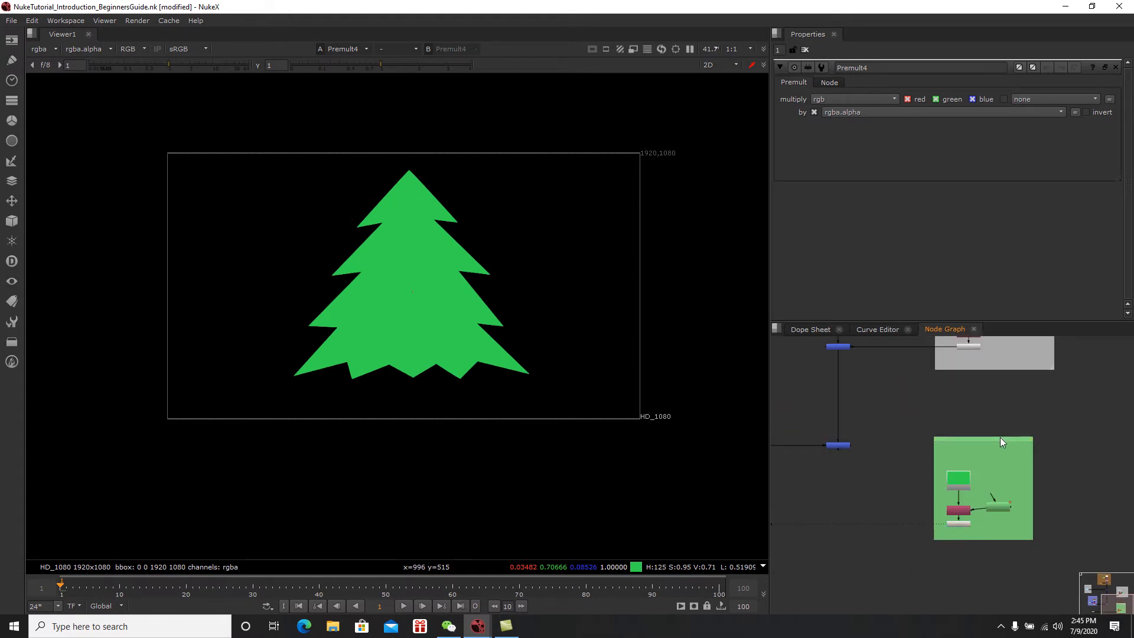
Step: Label the tree nodes' backdrop "Trees"
{"action": "left_click", "coordinate": [1001, 440]}
{"action": "left_click", "coordinate": [874, 102]}
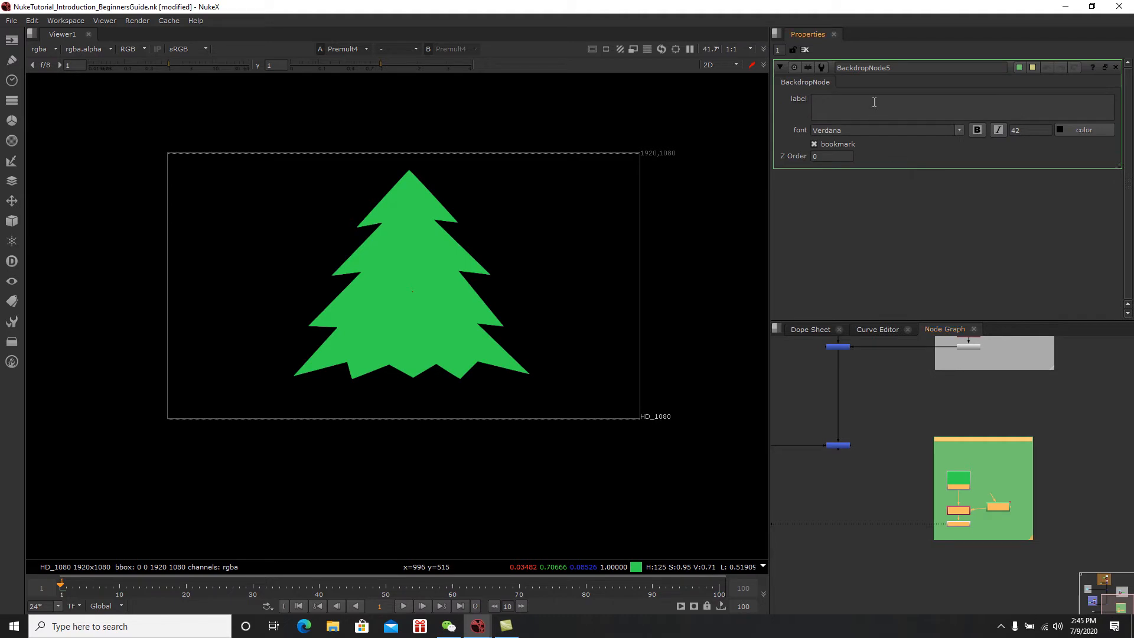
{"action": "type", "text": "Trees"}
{"action": "middle_click_drag", "start_coordinate": [931, 504], "coordinate": [983, 456]}
{"action": "scroll", "coordinate": [962, 494], "scroll_direction": "up", "scroll_amount": 2}
Step: Merge the tree's Premult over the previous Merge's landscape with a new Merge node, and show the composite in the viewer
{"action": "left_click", "coordinate": [926, 507]}
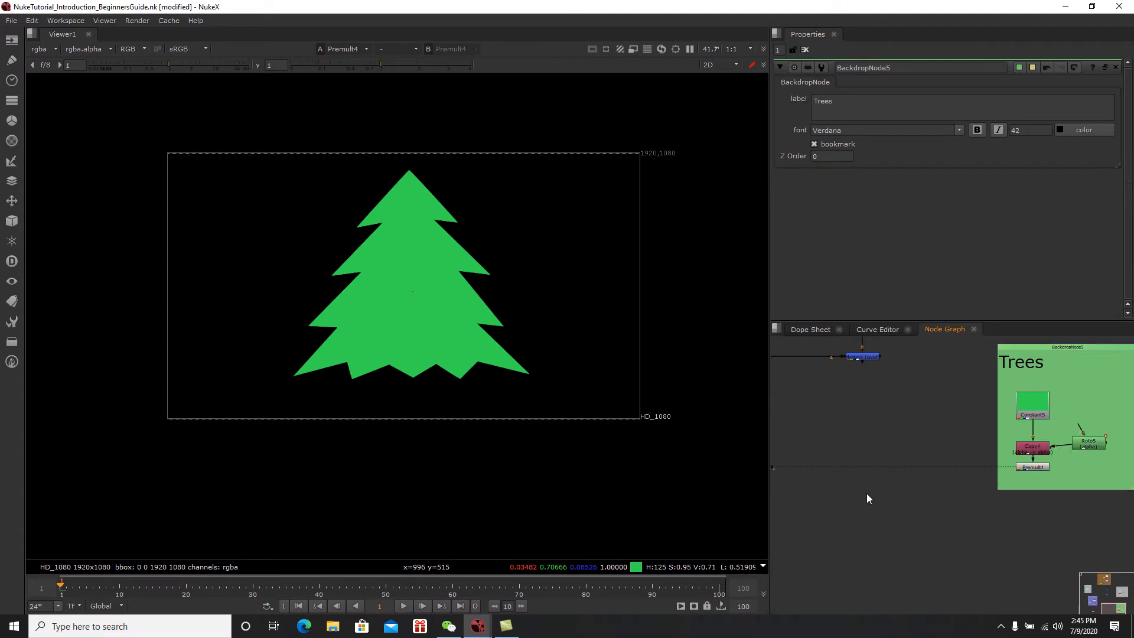
{"action": "key", "text": "m"}
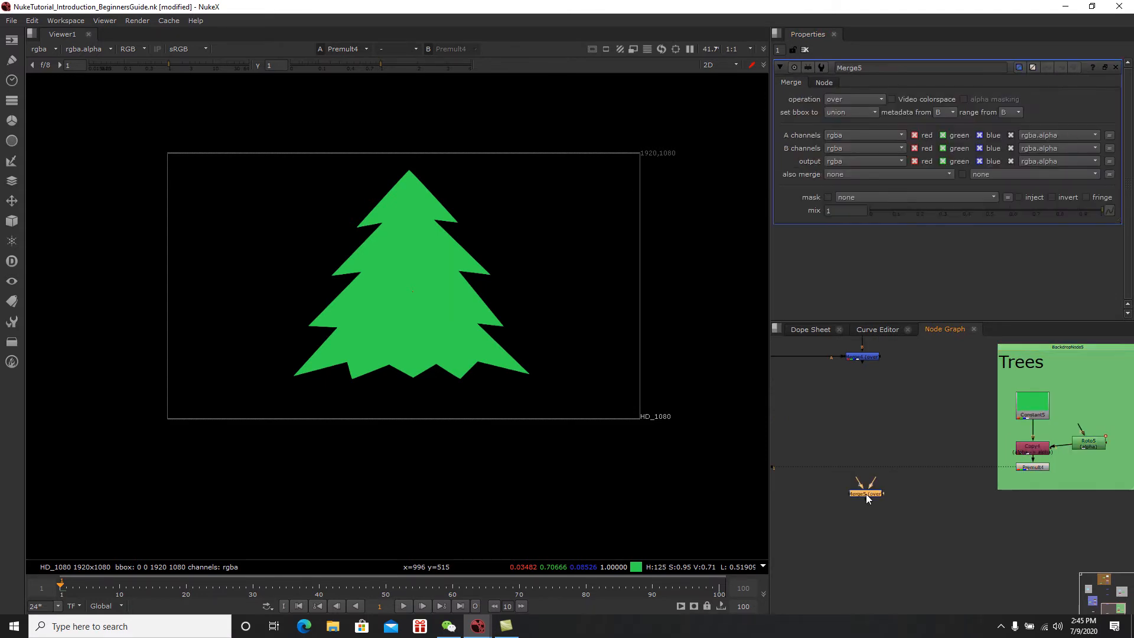
{"action": "left_click_drag", "start_coordinate": [858, 481], "coordinate": [1023, 467]}
{"action": "left_click_drag", "start_coordinate": [873, 479], "coordinate": [862, 358]}
{"action": "left_click_drag", "start_coordinate": [867, 495], "coordinate": [866, 470]}
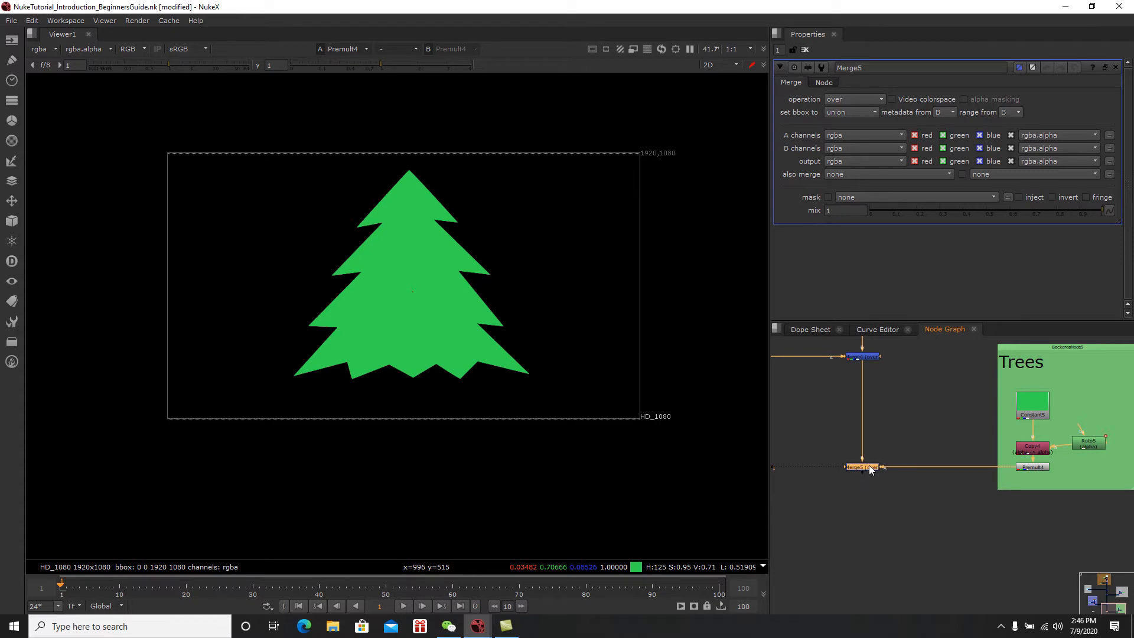
{"action": "key", "text": "1"}
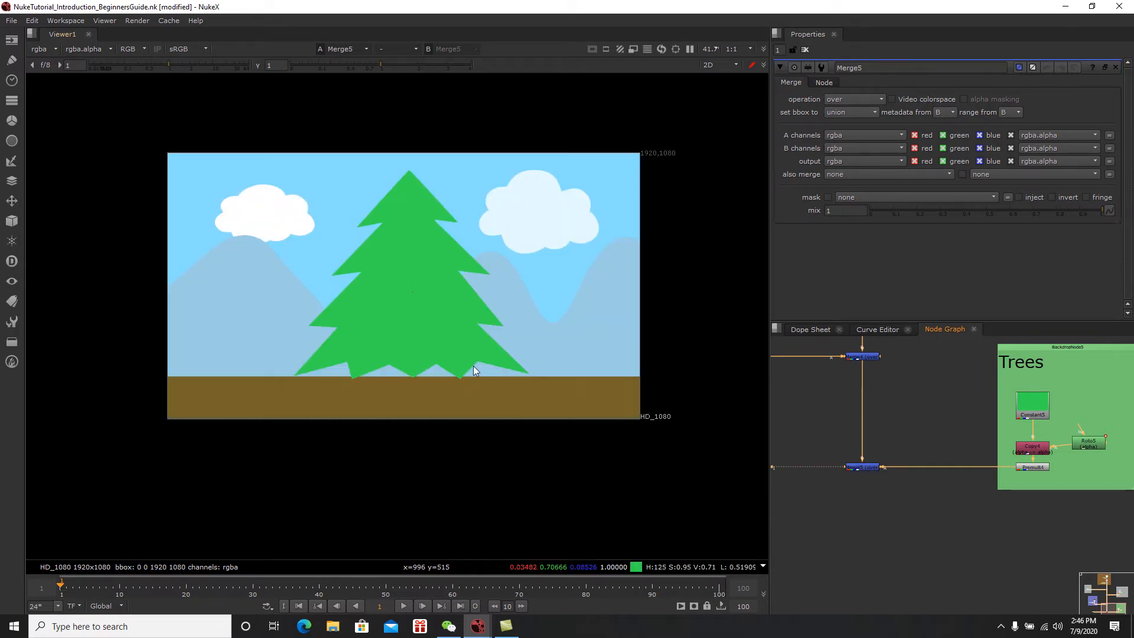
{"action": "scroll", "coordinate": [444, 260], "scroll_direction": "up", "scroll_amount": 2}
{"action": "middle_click_drag", "start_coordinate": [438, 271], "coordinate": [450, 290]}
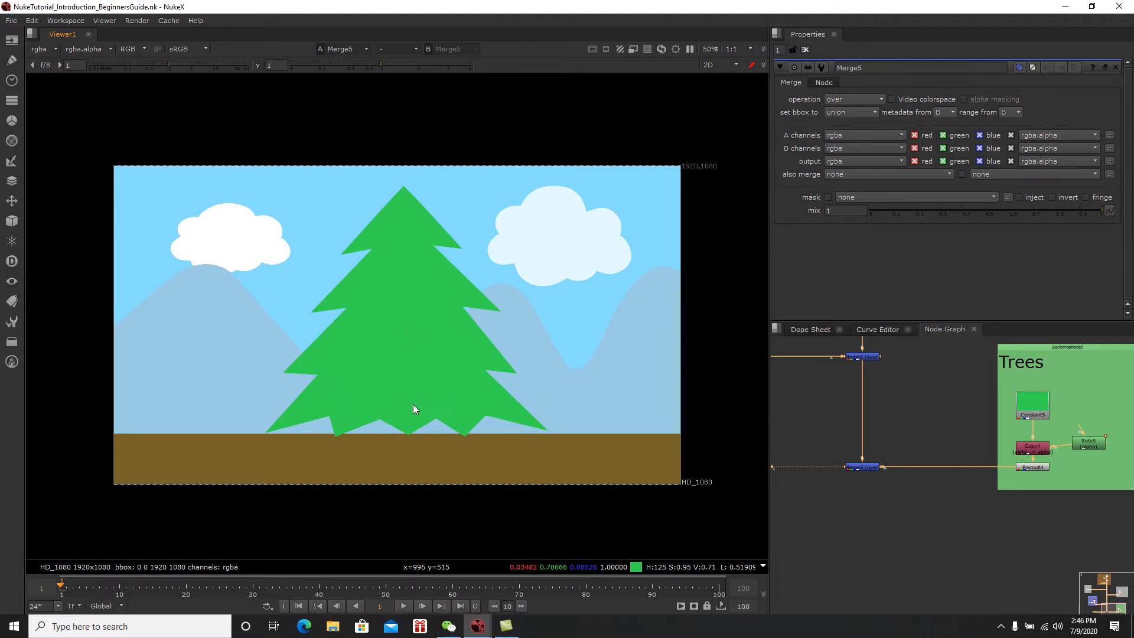
Step: Enlarge the Trees backdrop and shift it to leave empty room around the tree nodes
{"action": "middle_click_drag", "start_coordinate": [974, 432], "coordinate": [913, 424]}
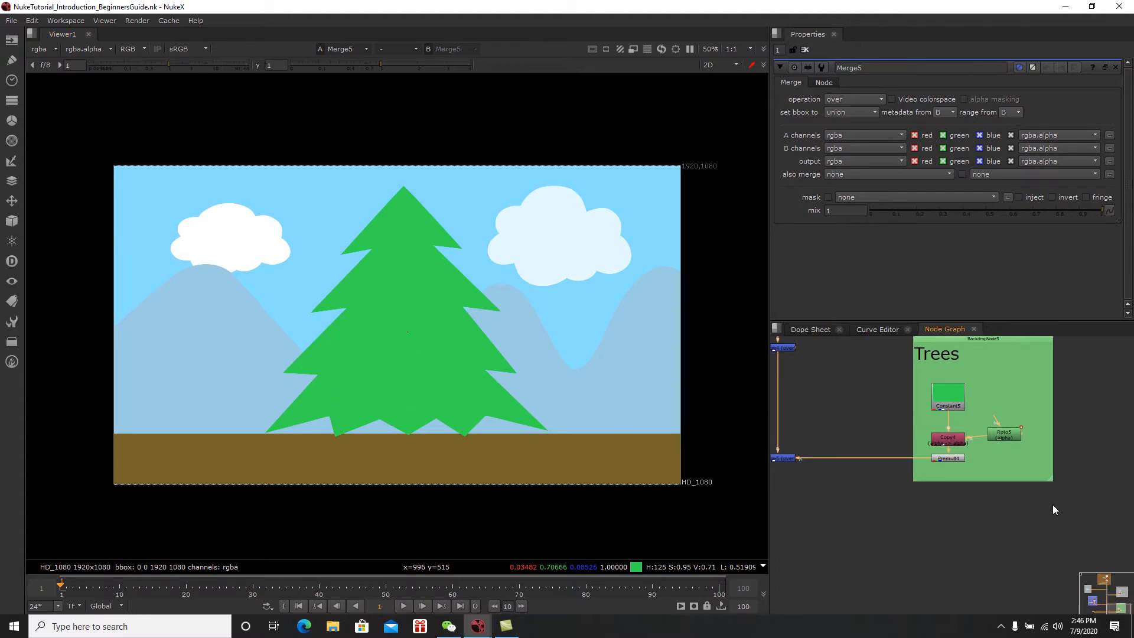
{"action": "left_click_drag", "start_coordinate": [1053, 481], "coordinate": [1120, 541]}
{"action": "middle_click_drag", "start_coordinate": [1091, 528], "coordinate": [1077, 543]}
{"action": "left_click", "coordinate": [1130, 447]}
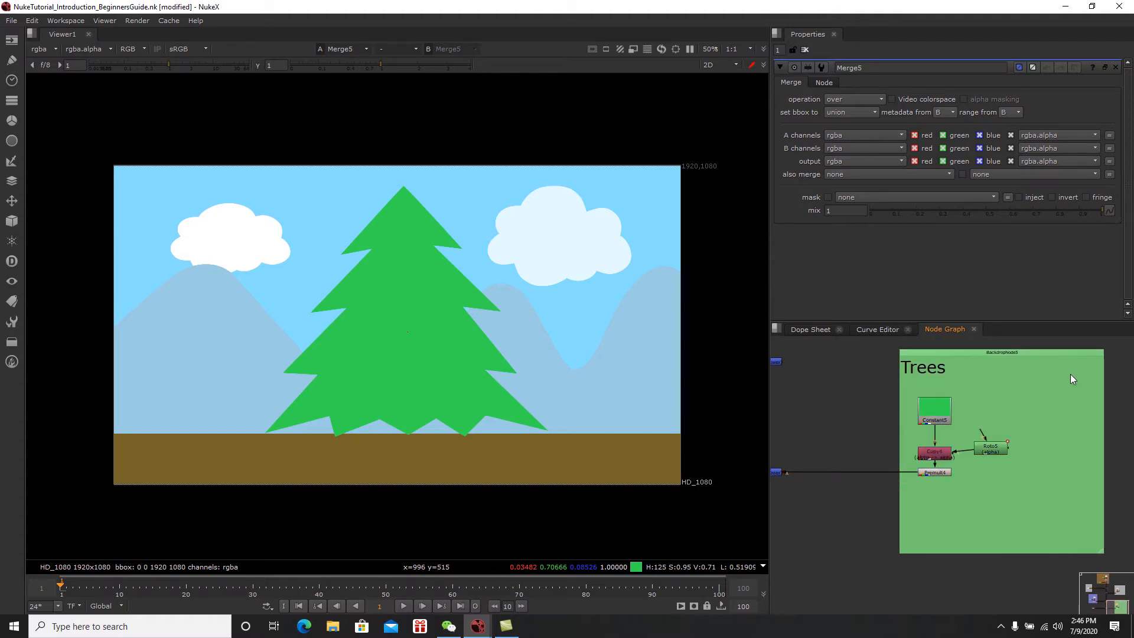
{"action": "left_click_drag", "start_coordinate": [1050, 352], "coordinate": [1034, 345], "text": "ctrl"}
{"action": "middle_click_drag", "start_coordinate": [1086, 528], "coordinate": [1058, 489]}
{"action": "left_click_drag", "start_coordinate": [1057, 506], "coordinate": [1087, 531]}
{"action": "left_click", "coordinate": [1037, 478]}
{"action": "middle_click_drag", "start_coordinate": [992, 472], "coordinate": [1001, 490]}
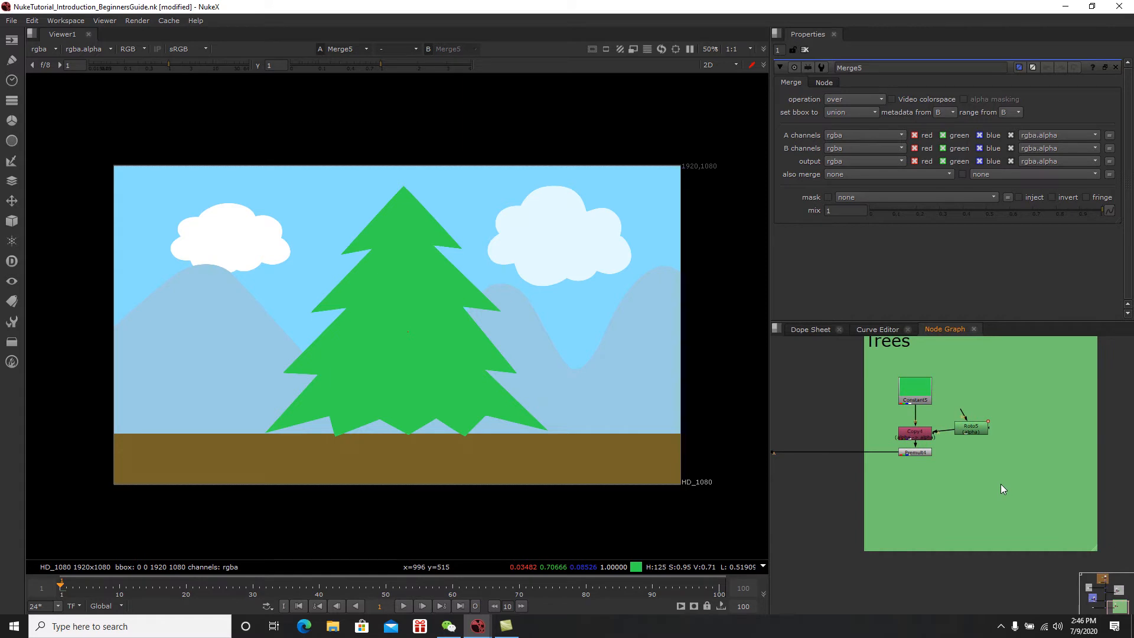
Step: Move the Roto node closer to the Copy node and show the tree's Premult in the viewer
{"action": "left_click_drag", "start_coordinate": [977, 428], "coordinate": [965, 422]}
{"action": "left_click", "coordinate": [1008, 418]}
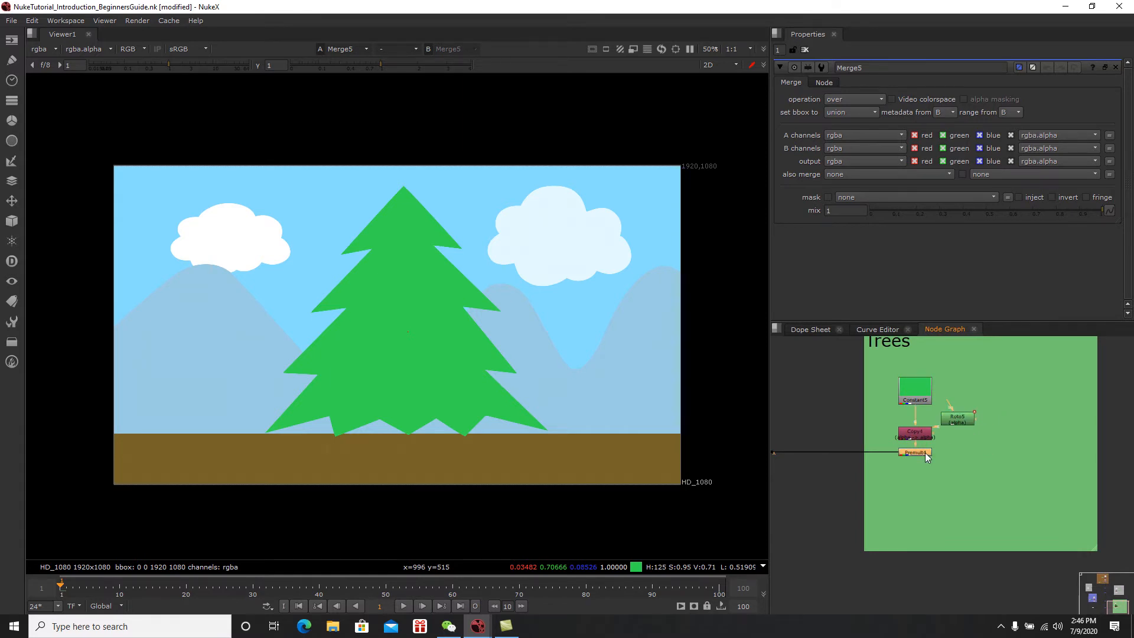
{"action": "key", "text": "1"}
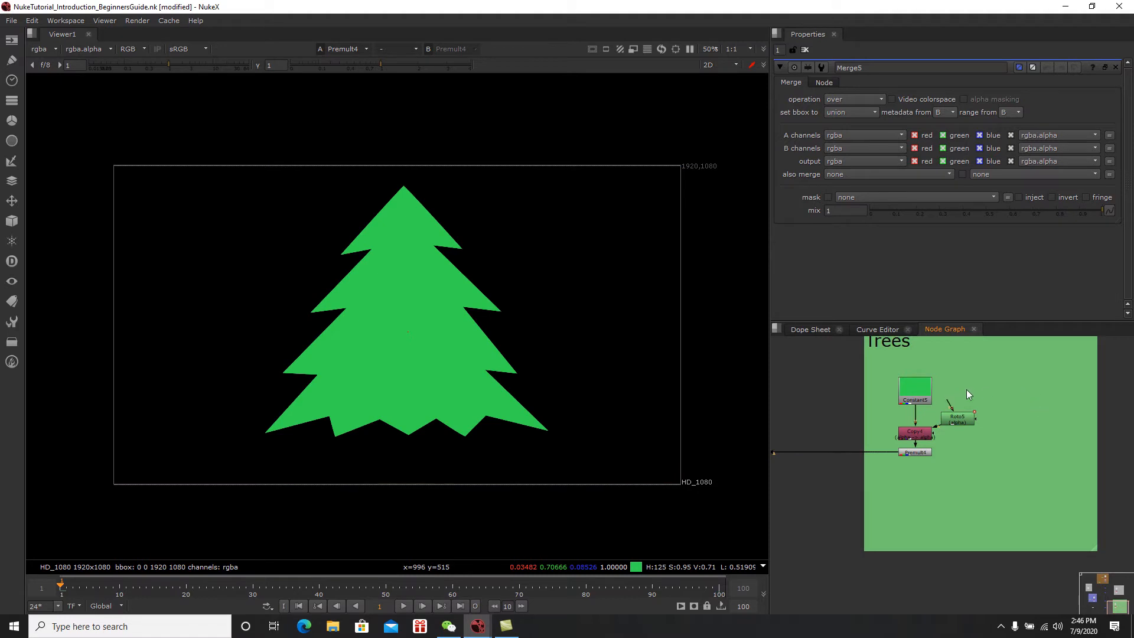
Step: Add a new Constant node in the Trees backdrop, set its channels to rgba and color to 1, and show it in the viewer
{"action": "key", "text": "Tab"}
{"action": "type", "text": "const"}
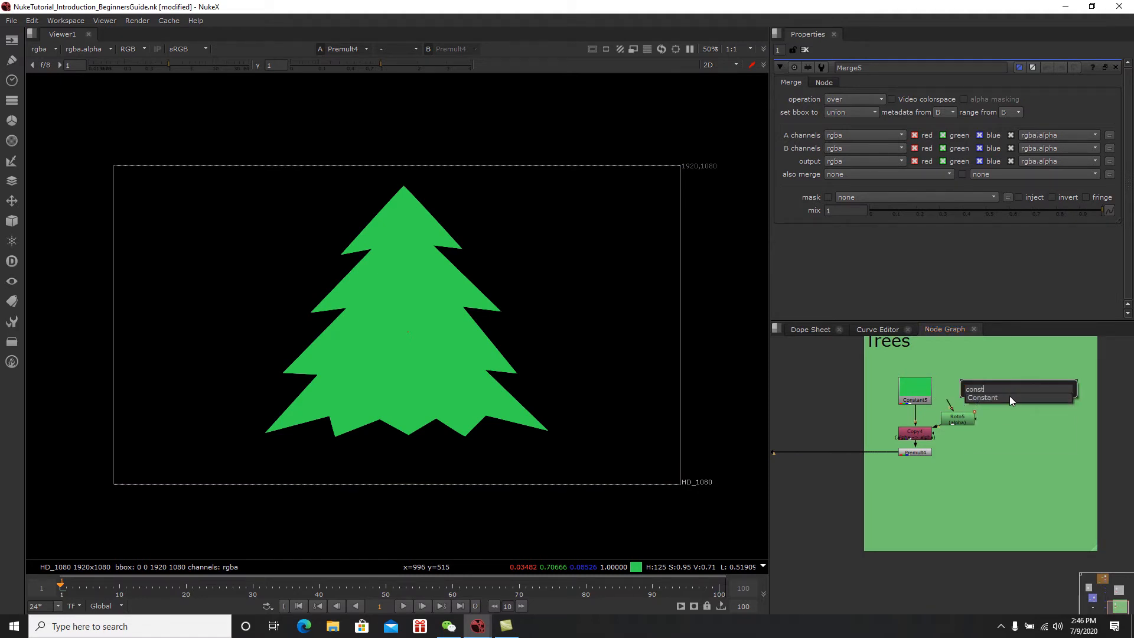
{"action": "key", "text": "Return"}
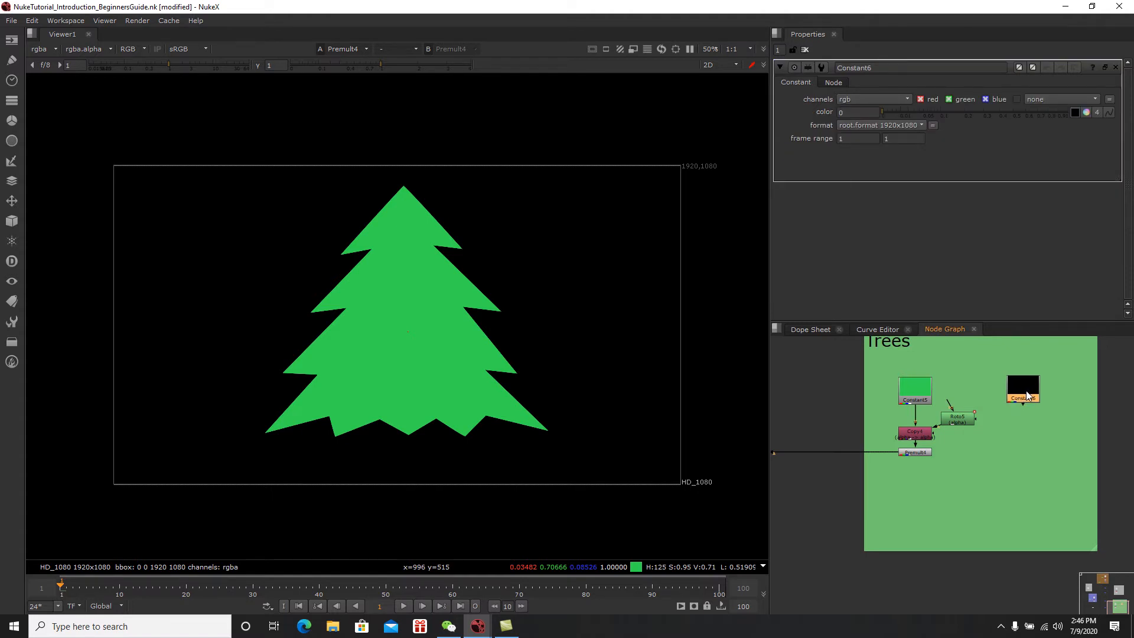
{"action": "key", "text": "1"}
{"action": "left_click", "coordinate": [856, 100]}
{"action": "left_click", "coordinate": [867, 118]}
{"action": "left_click", "coordinate": [842, 112]}
{"action": "type", "text": "1"}
{"action": "key", "text": "Return"}
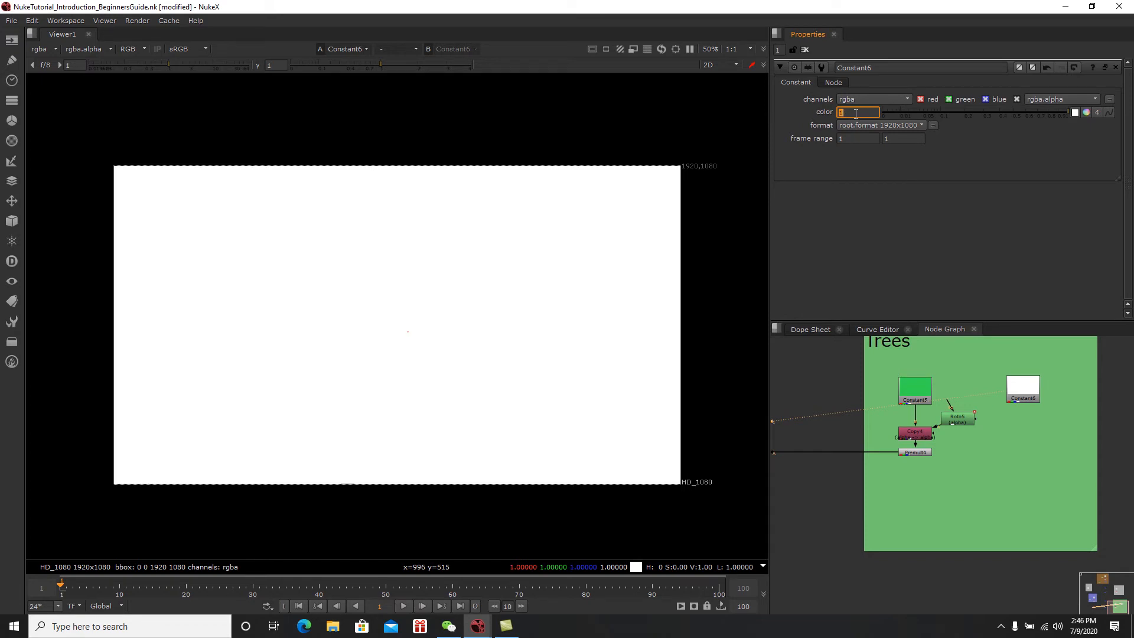
Step: Change the new Constant's color to brown, about 0.309 red, 0.081 green and 0 blue
{"action": "left_click", "coordinate": [1086, 112]}
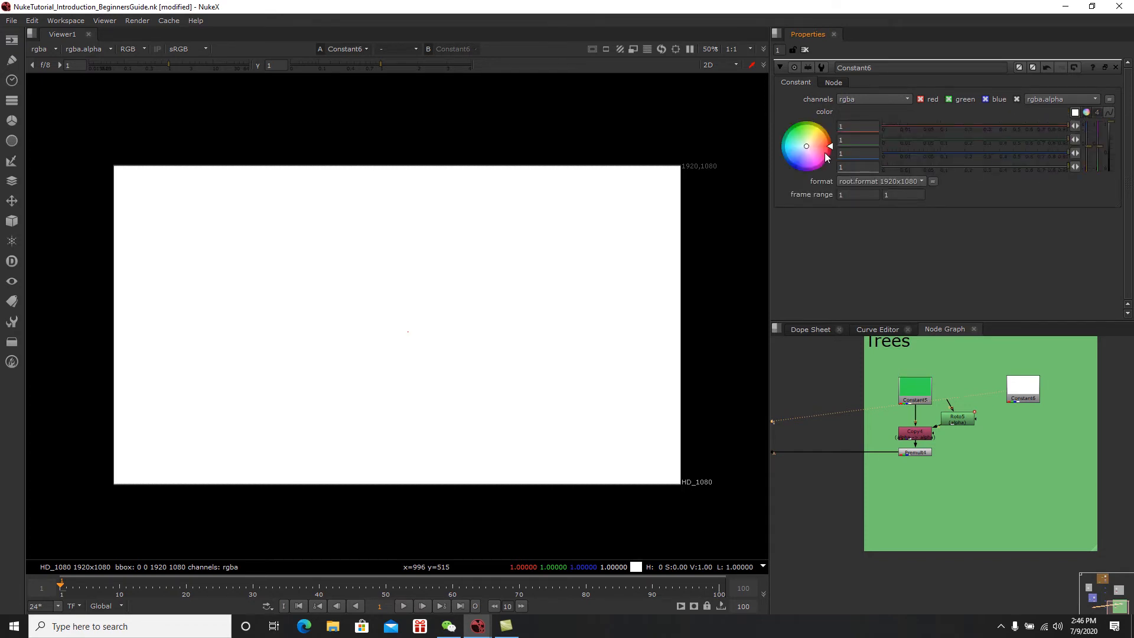
{"action": "left_click_drag", "start_coordinate": [809, 147], "coordinate": [985, 67]}
{"action": "left_click_drag", "start_coordinate": [1111, 137], "coordinate": [1091, 165]}
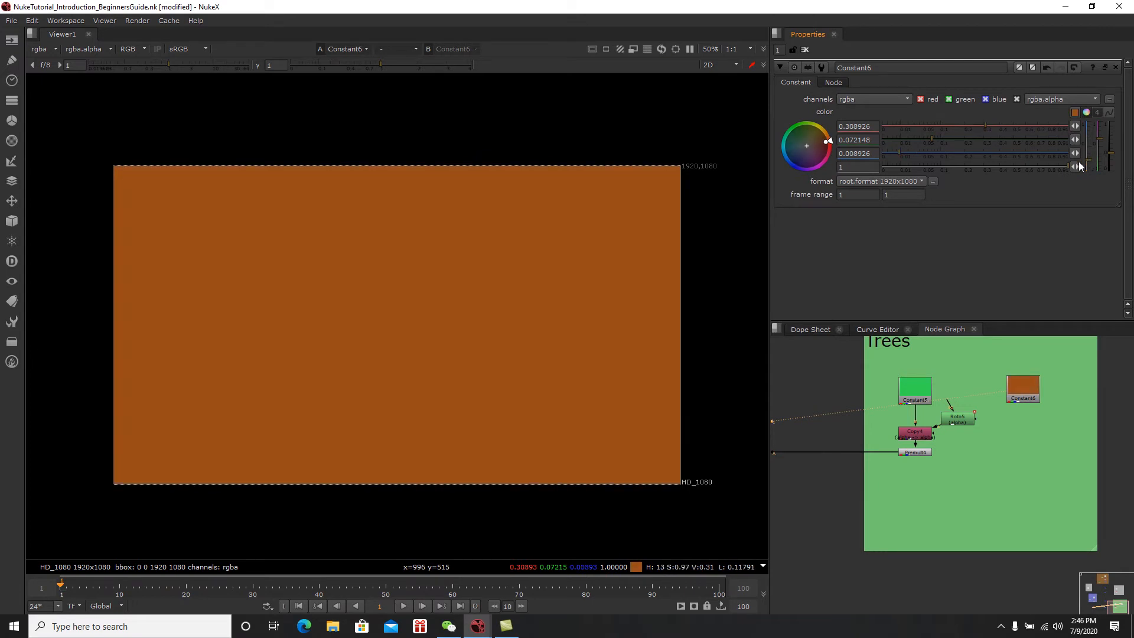
{"action": "left_click_drag", "start_coordinate": [828, 142], "coordinate": [839, 133]}
Step: Add a Roto node and arrange it below and beside the brown Constant node
{"action": "left_click", "coordinate": [1028, 385]}
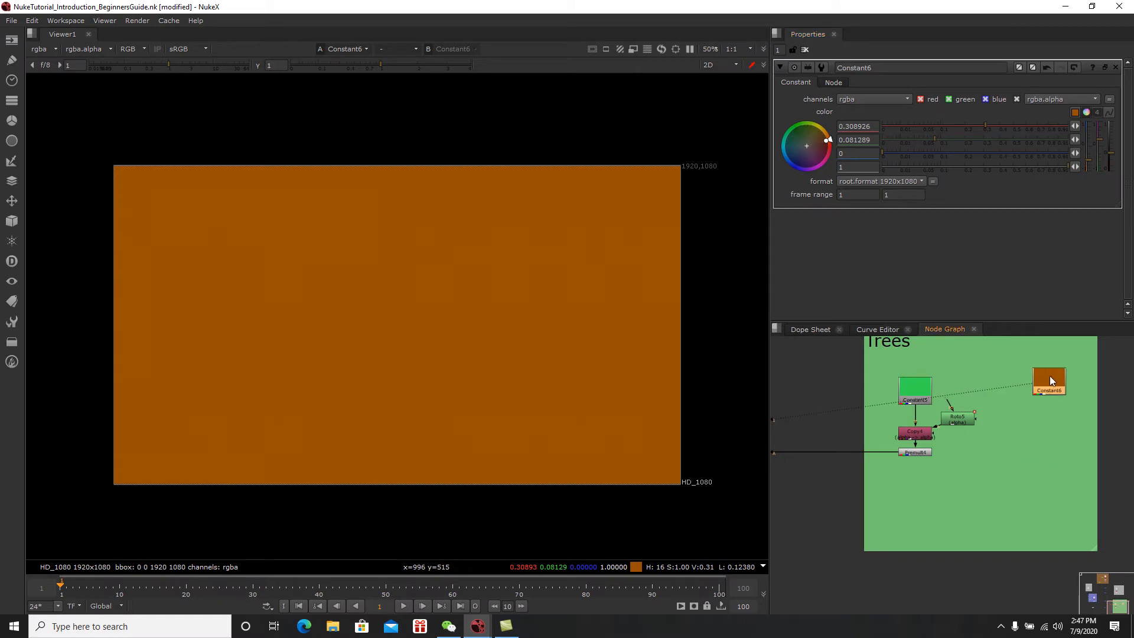
{"action": "left_click", "coordinate": [1007, 403]}
{"action": "key", "text": "Tab"}
{"action": "type", "text": "ro"}
{"action": "left_click", "coordinate": [994, 416]}
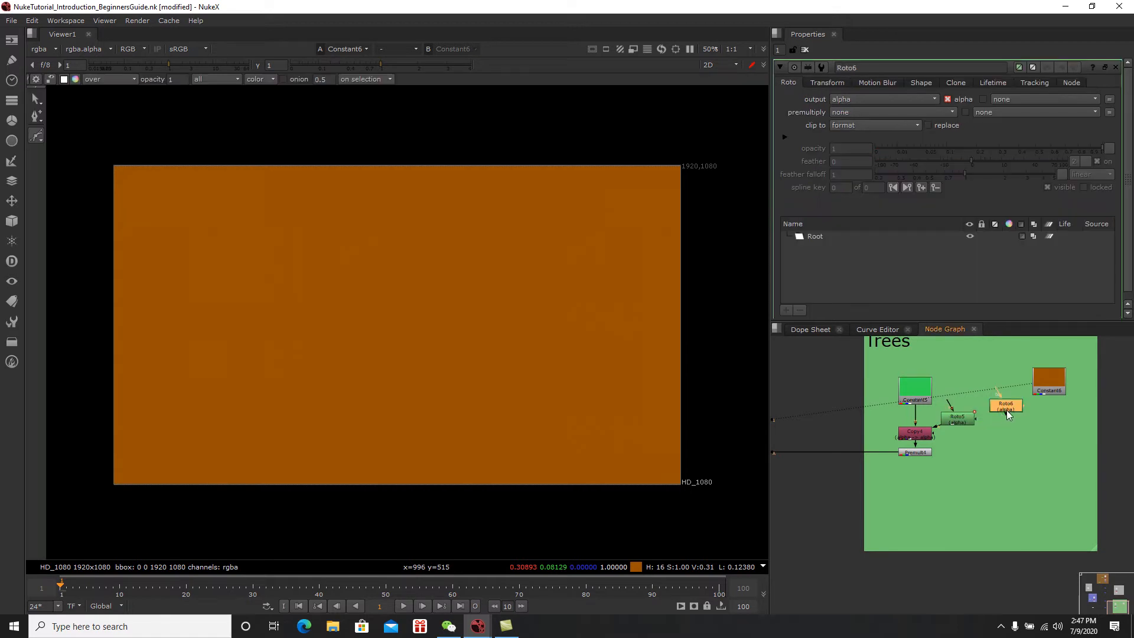
{"action": "left_click_drag", "start_coordinate": [1041, 390], "coordinate": [1017, 388]}
{"action": "left_click_drag", "start_coordinate": [1074, 415], "coordinate": [1072, 417]}
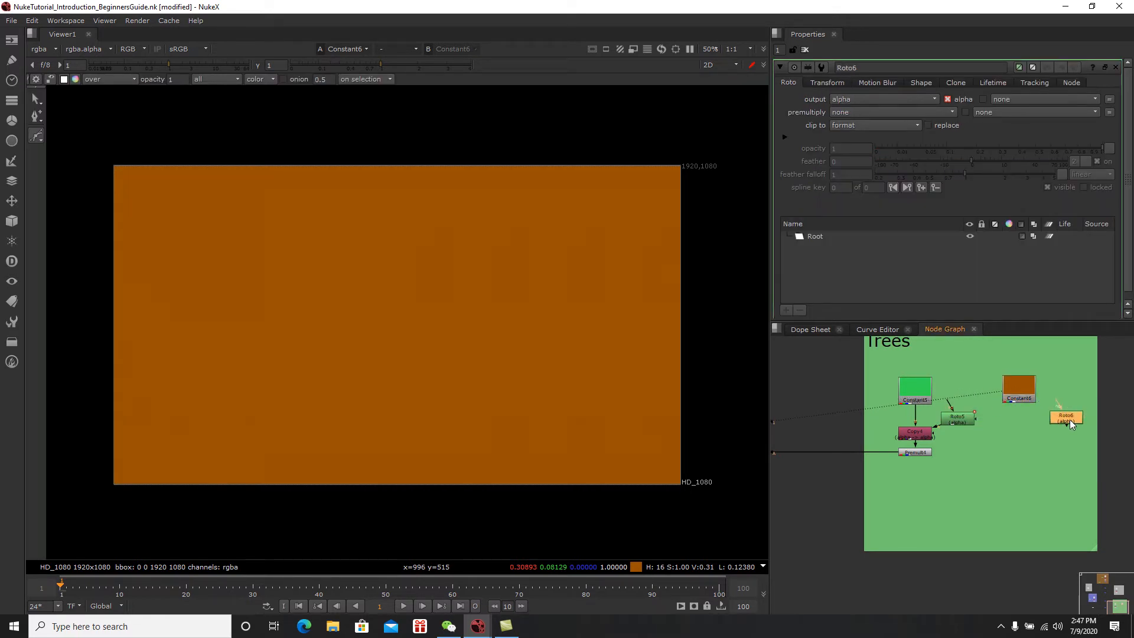
{"action": "left_click", "coordinate": [38, 136]}
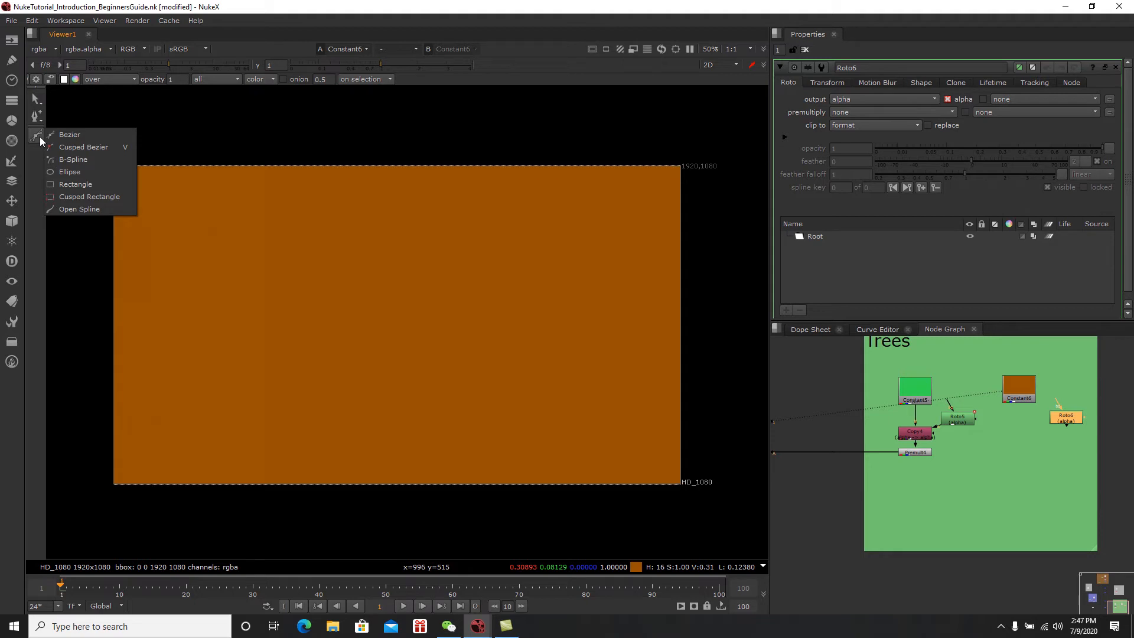
{"action": "left_click", "coordinate": [71, 185]}
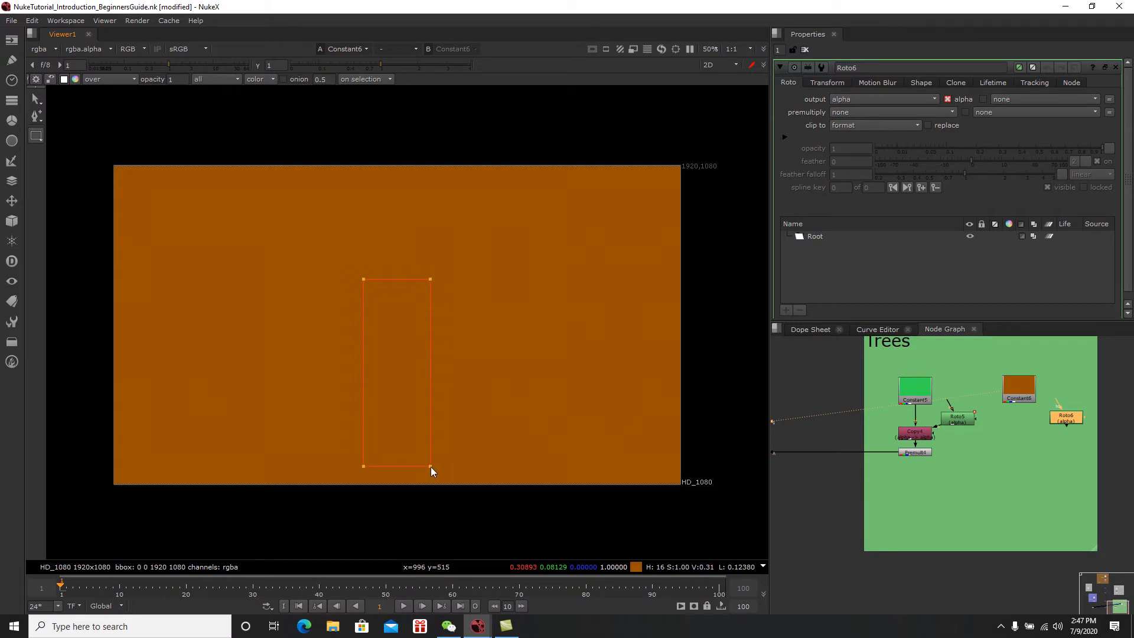
{"action": "left_click_drag", "start_coordinate": [430, 467], "coordinate": [431, 466]}
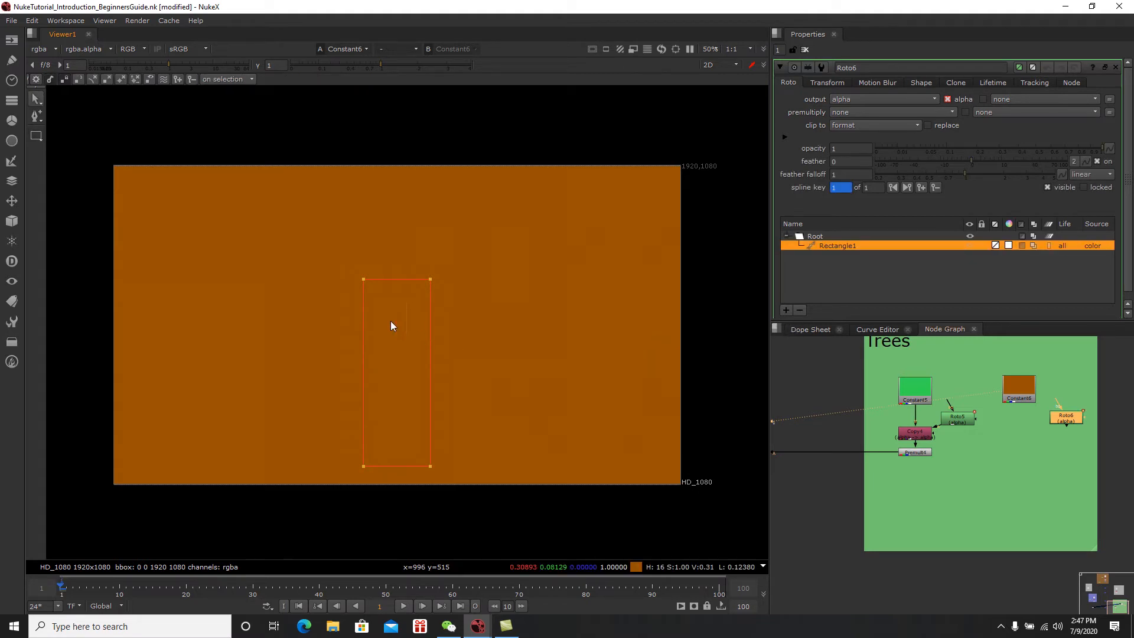
{"action": "left_click", "coordinate": [801, 310]}
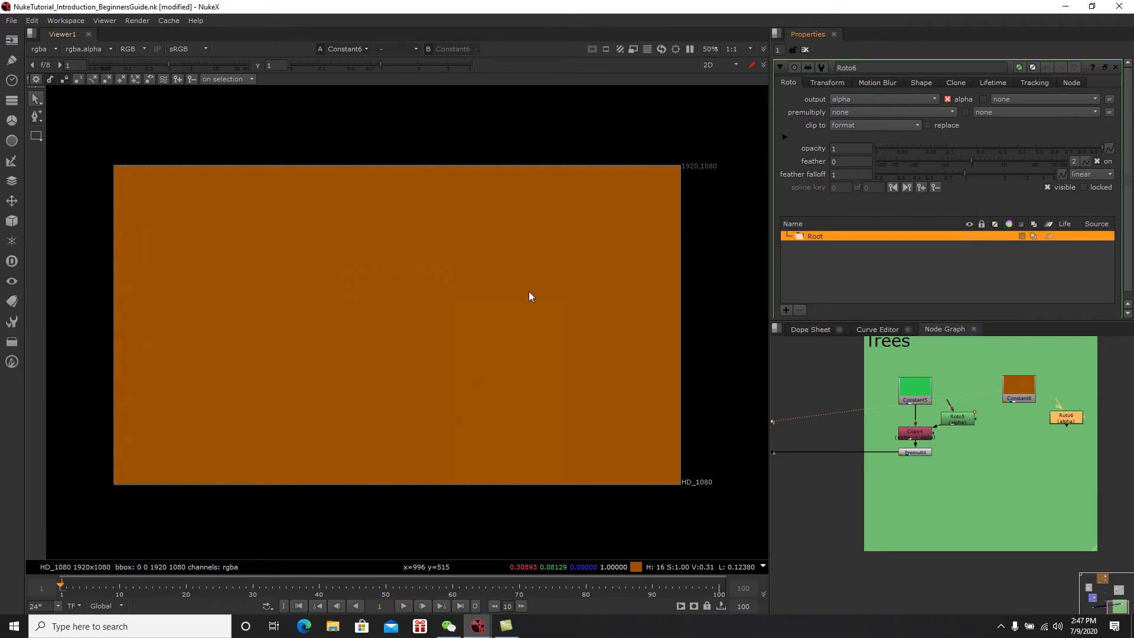
Step: Draw a closed Bezier shape of a tree trunk with spreading roots in the lower middle of the frame
{"action": "left_click", "coordinate": [39, 118]}
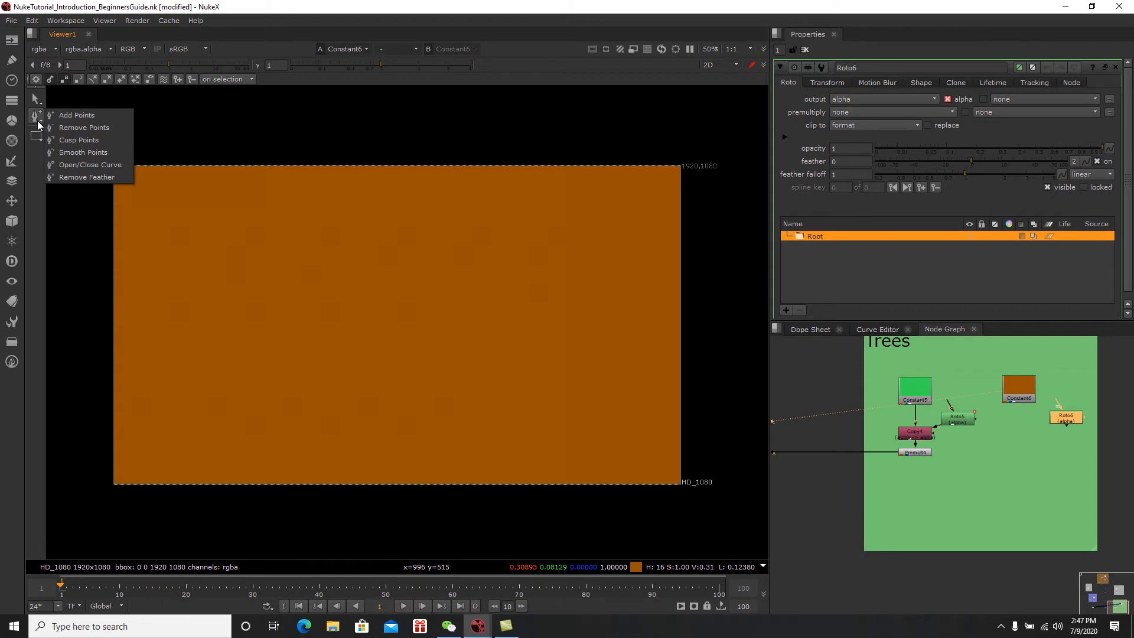
{"action": "left_click", "coordinate": [36, 136]}
{"action": "left_click", "coordinate": [68, 134]}
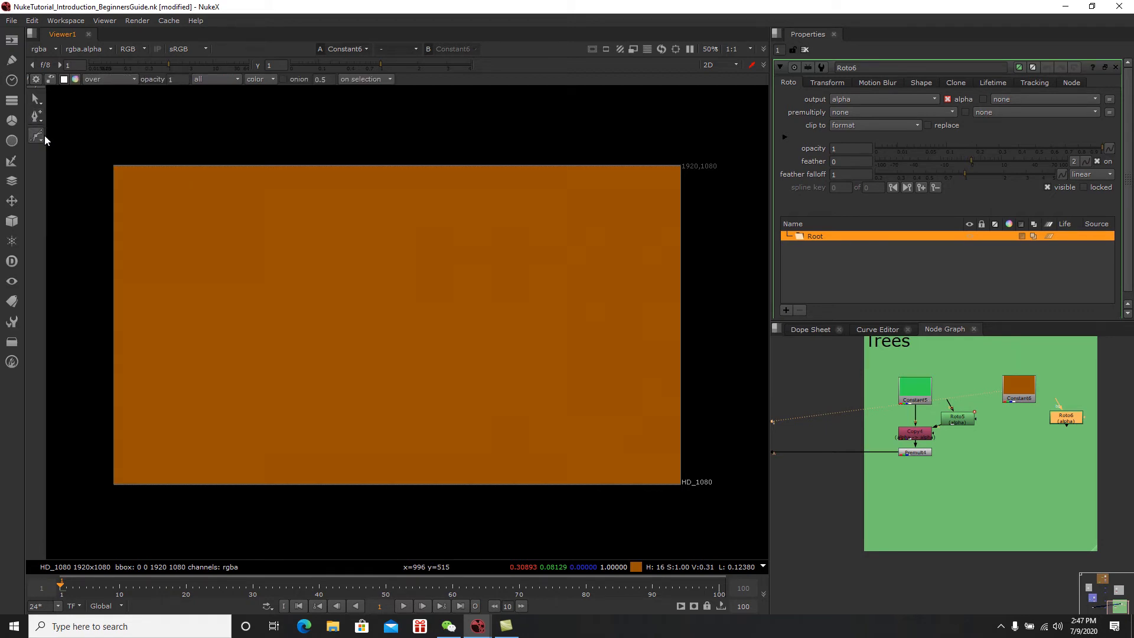
{"action": "left_click", "coordinate": [39, 136]}
{"action": "left_click", "coordinate": [60, 136]}
{"action": "left_click", "coordinate": [39, 136]}
{"action": "left_click", "coordinate": [62, 136]}
{"action": "left_click", "coordinate": [369, 286]}
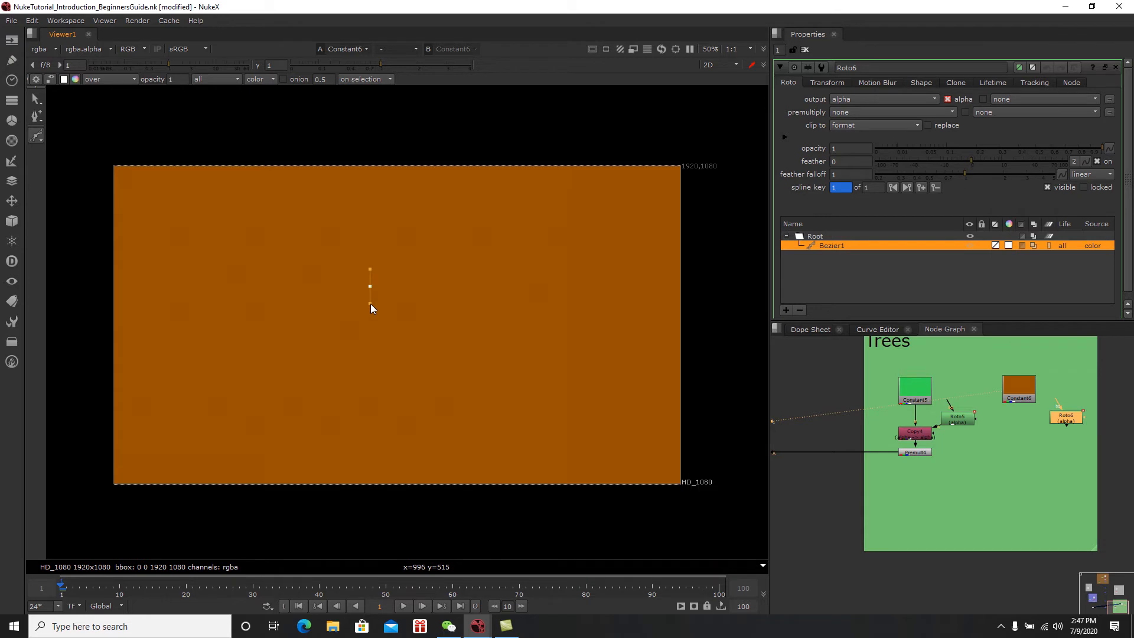
{"action": "left_click", "coordinate": [367, 410]}
{"action": "left_click_drag", "start_coordinate": [329, 432], "coordinate": [279, 445]}
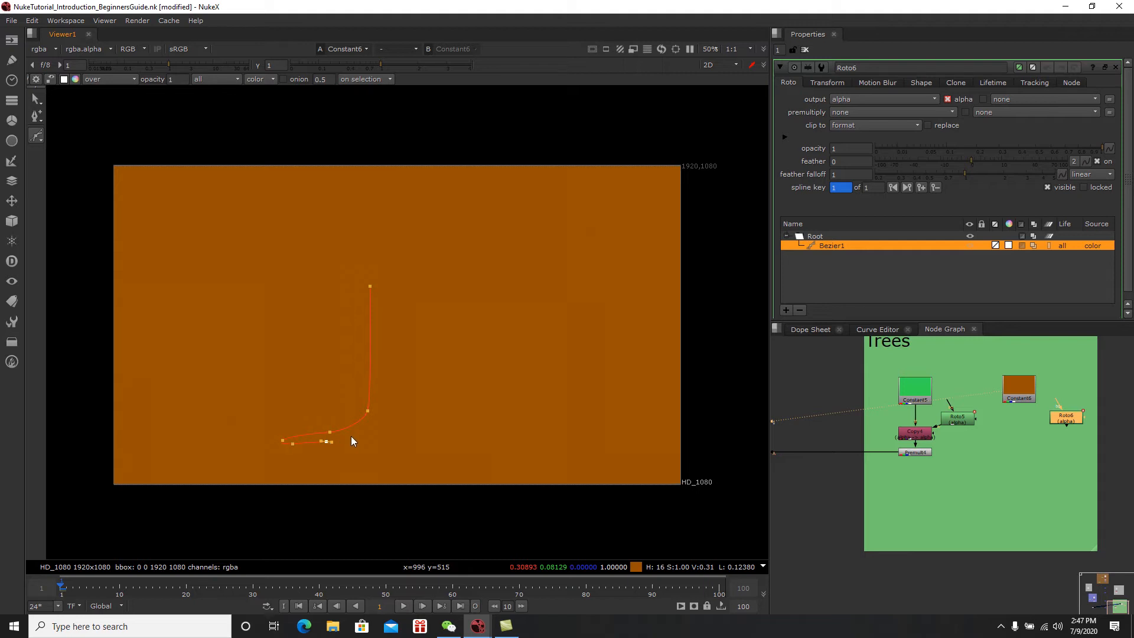
{"action": "left_click_drag", "start_coordinate": [364, 438], "coordinate": [361, 442]}
{"action": "left_click_drag", "start_coordinate": [386, 433], "coordinate": [391, 443]}
{"action": "left_click", "coordinate": [426, 312]}
{"action": "left_click", "coordinate": [423, 284]}
{"action": "left_click", "coordinate": [370, 286]}
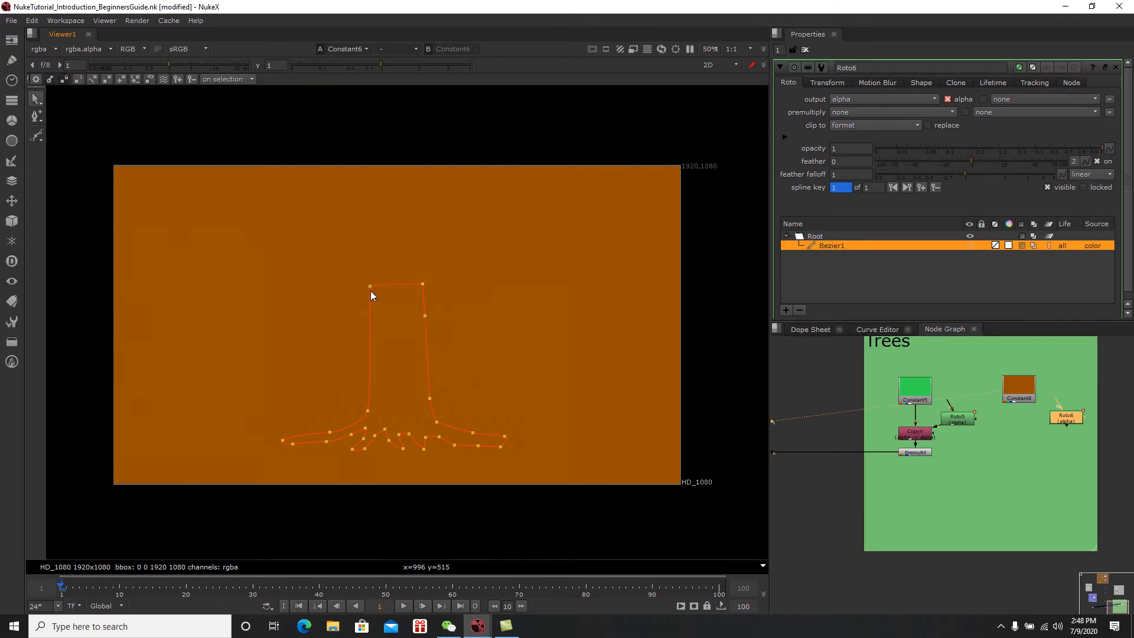
Step: Remove the extra point on the trunk's right edge and adjust its top corners to straighten the outline
{"action": "left_click", "coordinate": [40, 119]}
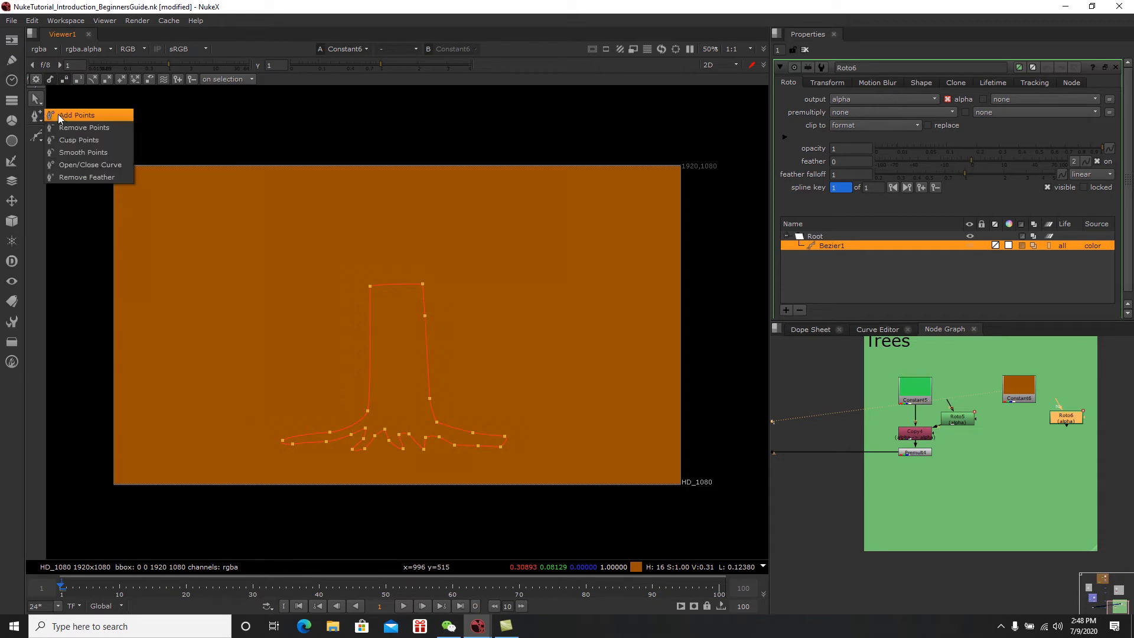
{"action": "left_click", "coordinate": [68, 127]}
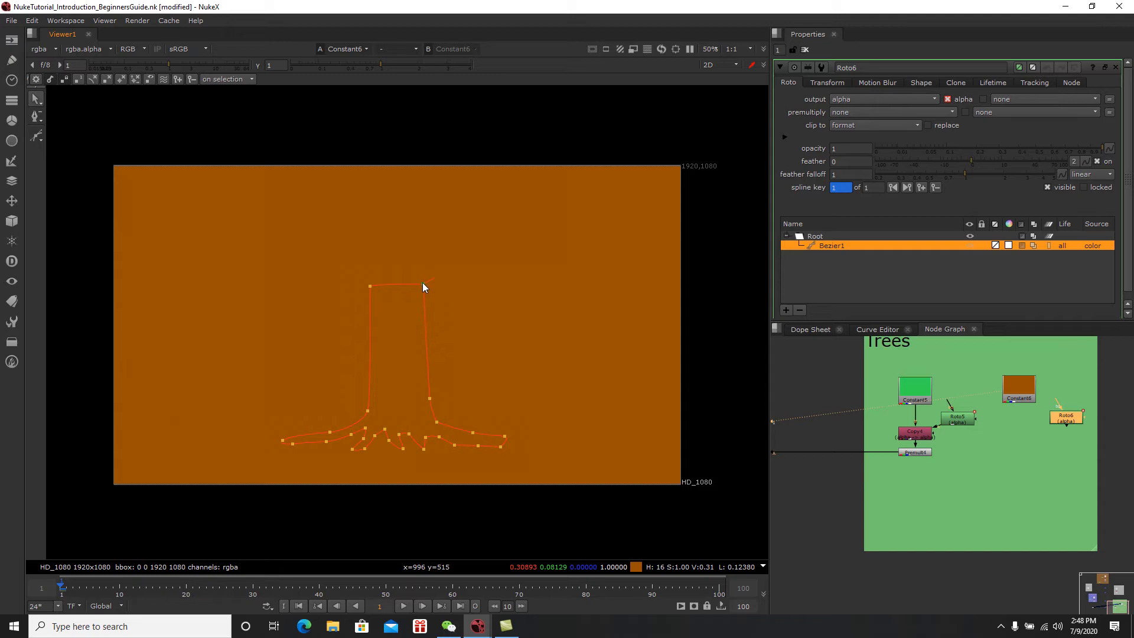
{"action": "left_click", "coordinate": [370, 286]}
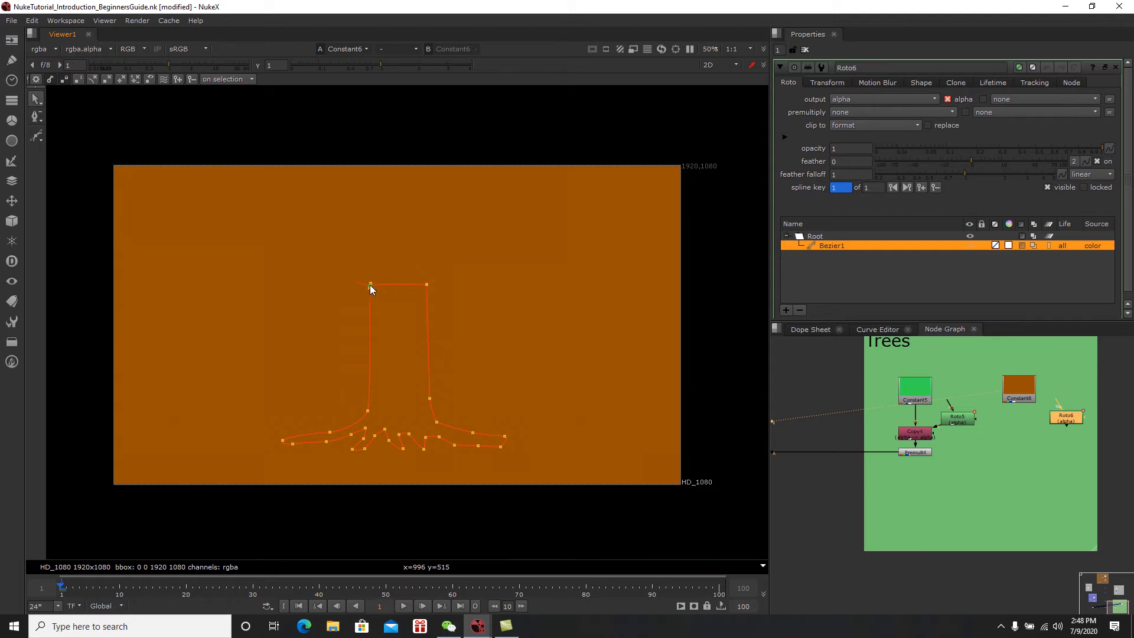
{"action": "left_click", "coordinate": [430, 399]}
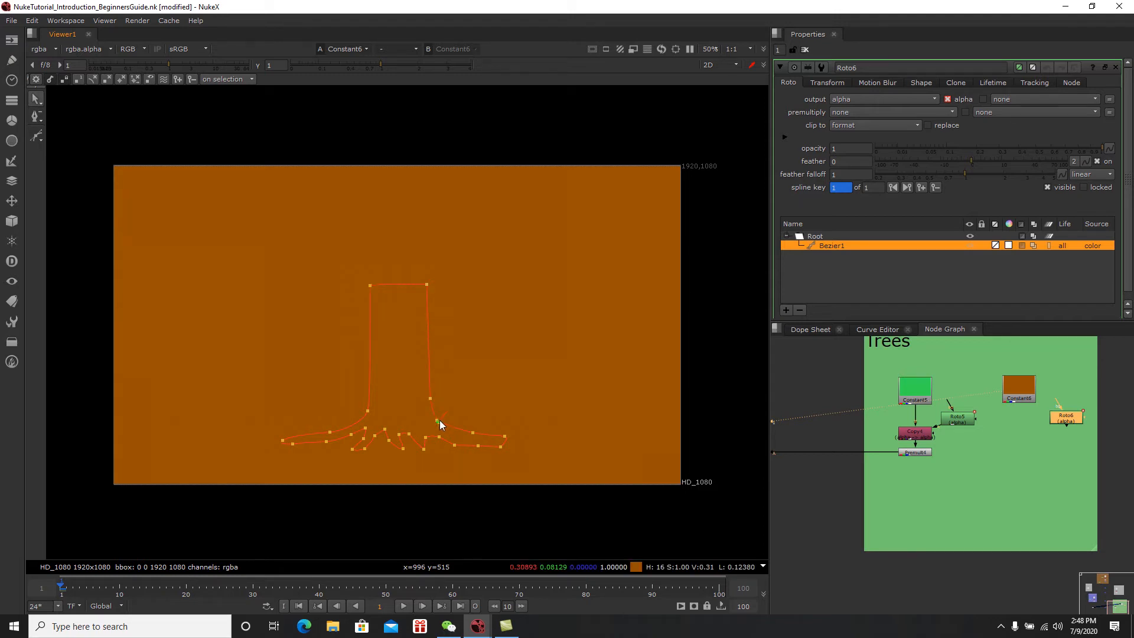
Step: Refine the Bezier points along the trunk's base and the small roots
{"action": "scroll", "coordinate": [440, 421], "scroll_direction": "up", "scroll_amount": 5}
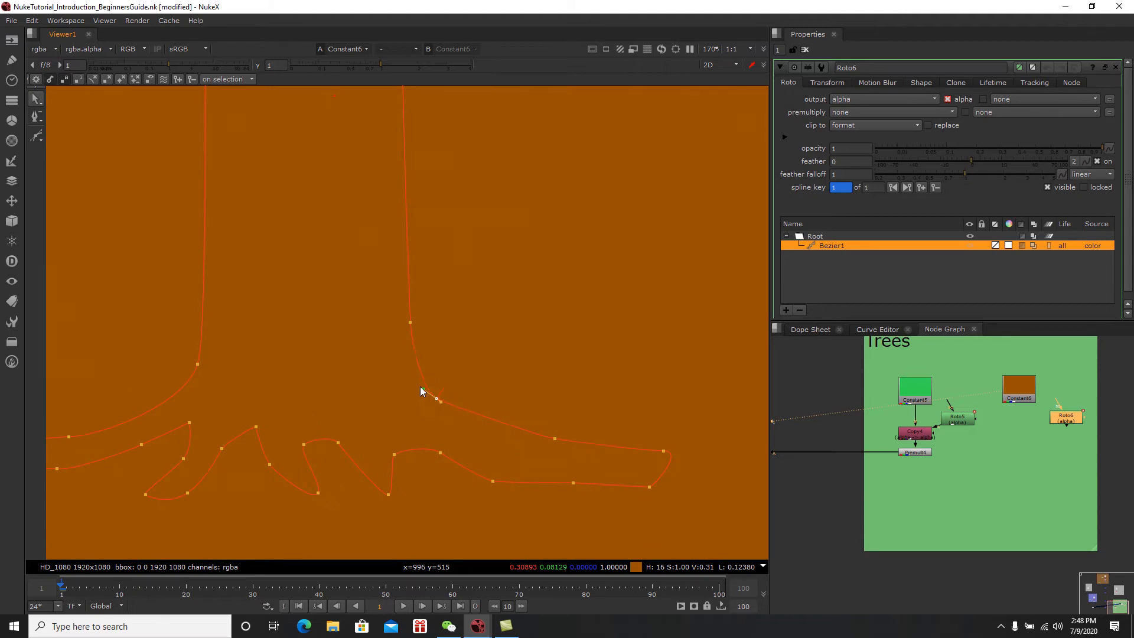
{"action": "left_click", "coordinate": [441, 452]}
{"action": "left_click", "coordinate": [395, 455]}
{"action": "left_click", "coordinate": [339, 443]}
{"action": "left_click_drag", "start_coordinate": [257, 427], "coordinate": [250, 429]}
{"action": "scroll", "coordinate": [250, 436], "scroll_direction": "up", "scroll_amount": 1}
{"action": "scroll", "coordinate": [251, 436], "scroll_direction": "up", "scroll_amount": 2}
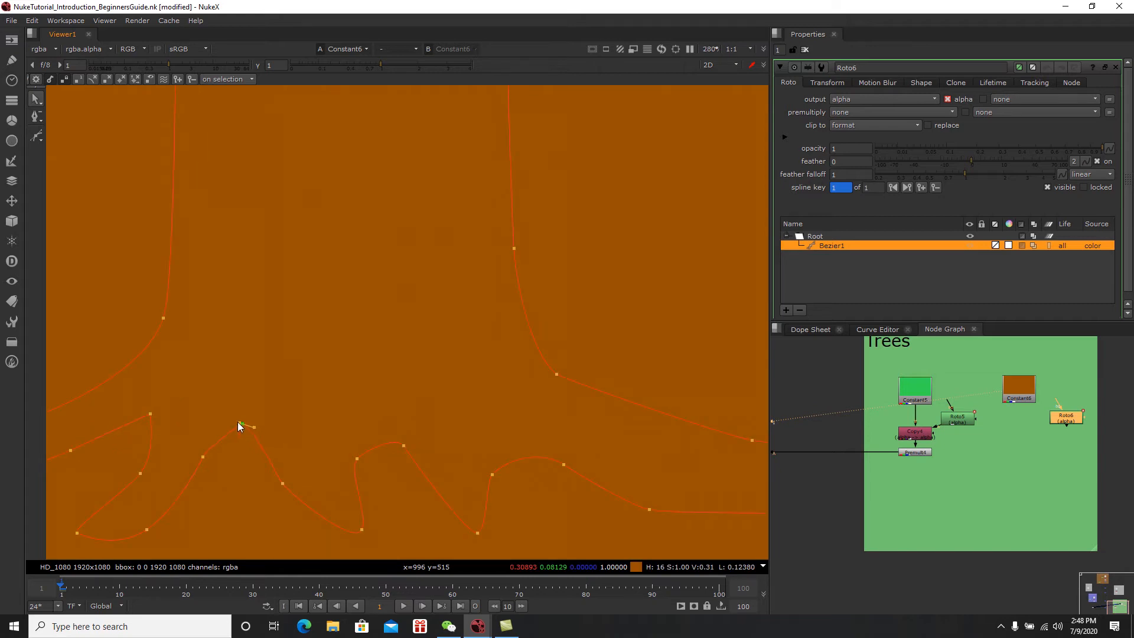
{"action": "left_click", "coordinate": [203, 458]}
{"action": "scroll", "coordinate": [347, 429], "scroll_direction": "down", "scroll_amount": 5}
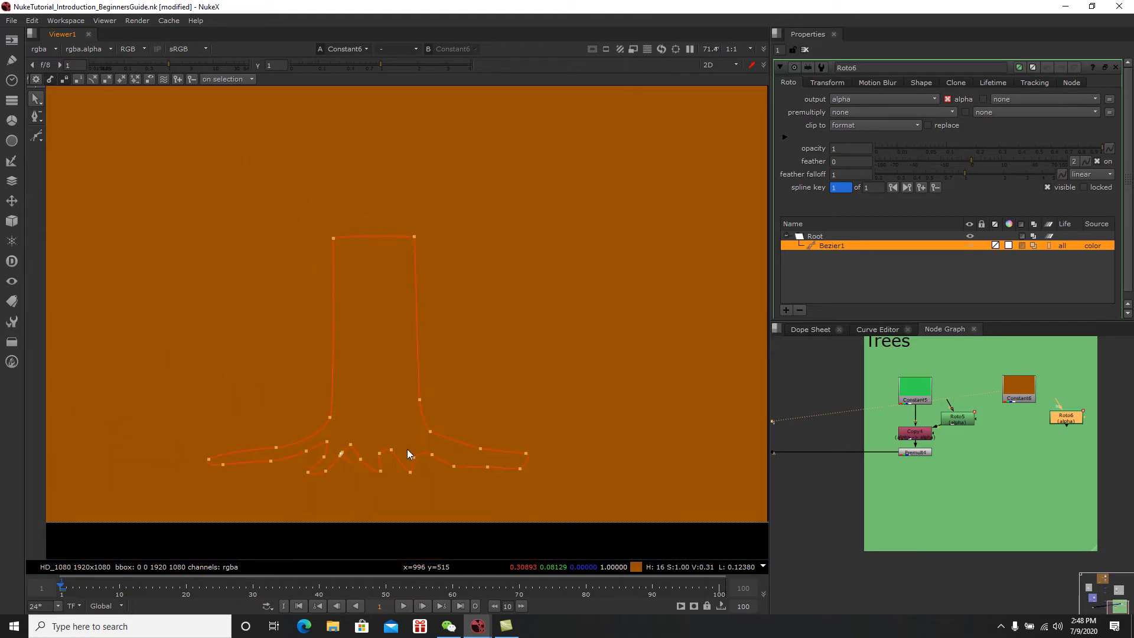
{"action": "scroll", "coordinate": [408, 449], "scroll_direction": "down", "scroll_amount": 1}
{"action": "scroll", "coordinate": [433, 415], "scroll_direction": "down", "scroll_amount": 1}
Step: Duplicate the tree's Copy and Premult nodes and place them below the brown Constant
{"action": "left_click", "coordinate": [975, 435]}
{"action": "left_click_drag", "start_coordinate": [945, 497], "coordinate": [878, 423]}
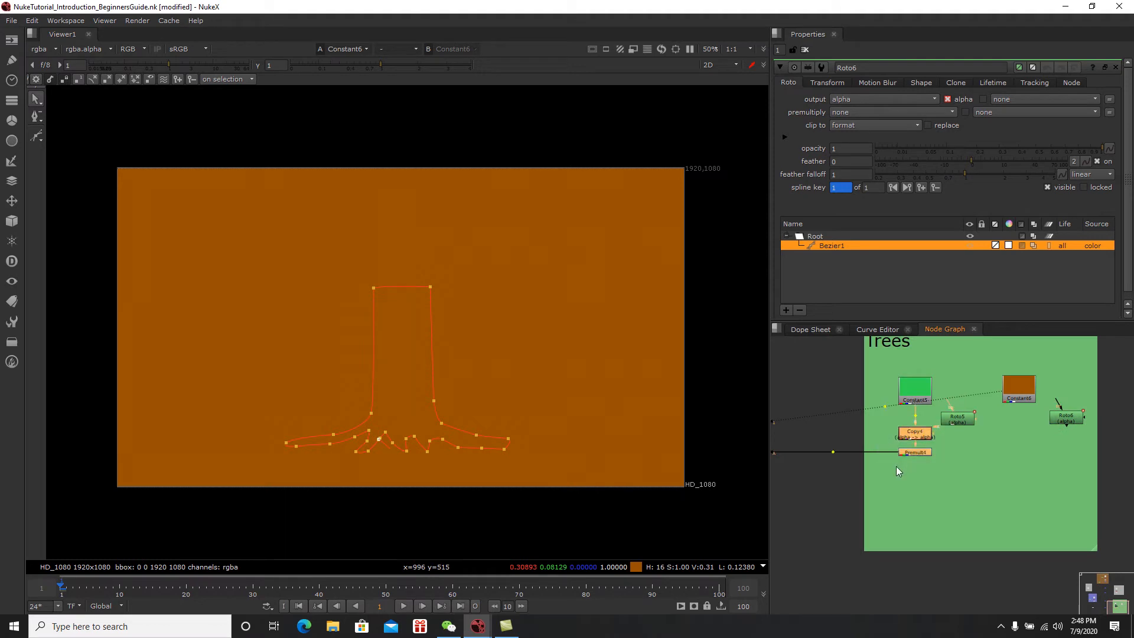
{"action": "left_click", "coordinate": [1021, 442]}
{"action": "key", "text": "ctrl+v"}
{"action": "scroll", "coordinate": [976, 470], "scroll_direction": "up", "scroll_amount": 2}
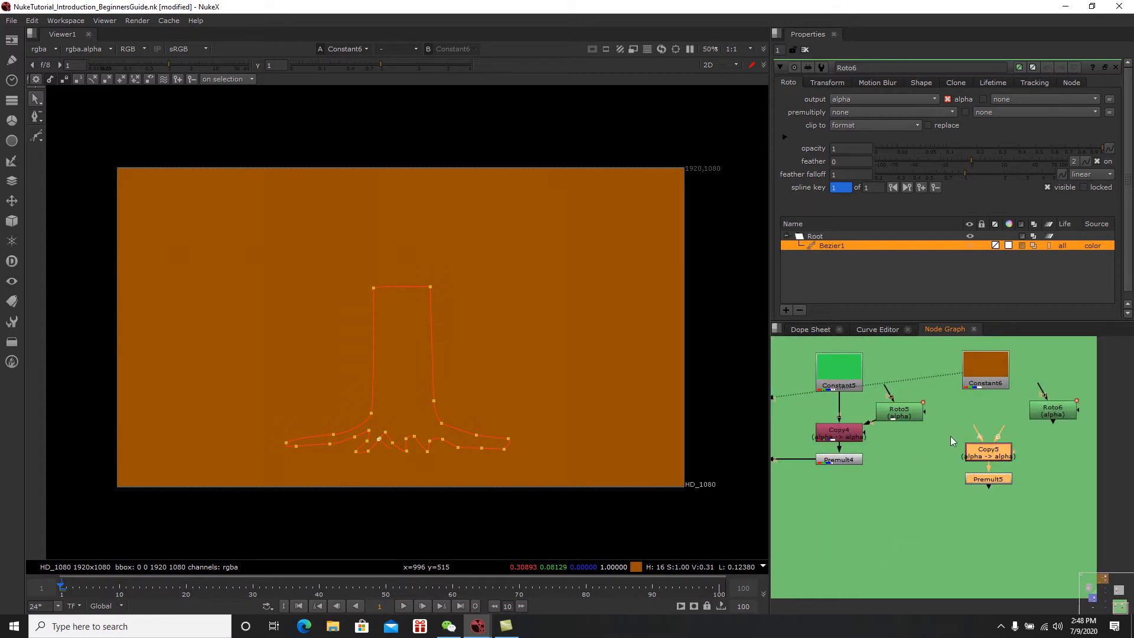
Step: Connect the brown Constant and trunk Roto to the duplicated Copy node, show its Premult in the viewer, and close all node properties
{"action": "middle_click_drag", "start_coordinate": [986, 481], "coordinate": [970, 494]}
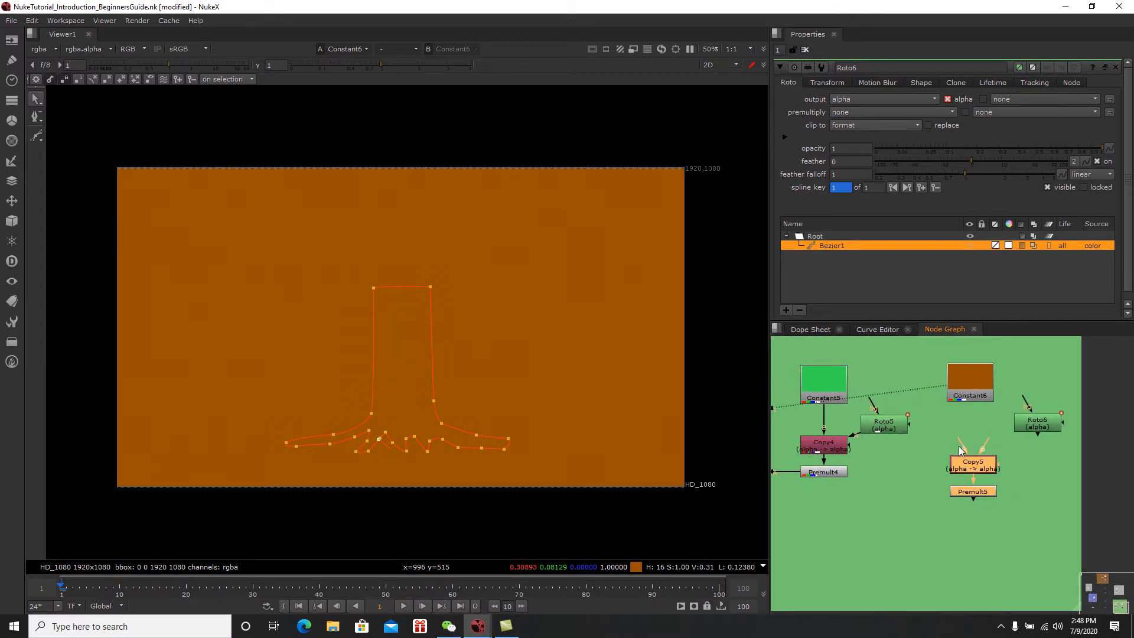
{"action": "left_click_drag", "start_coordinate": [961, 442], "coordinate": [973, 394]}
{"action": "left_click", "coordinate": [940, 513]}
{"action": "middle_click_drag", "start_coordinate": [941, 513], "coordinate": [995, 494]}
{"action": "left_click", "coordinate": [1028, 449]}
{"action": "key", "text": "1"}
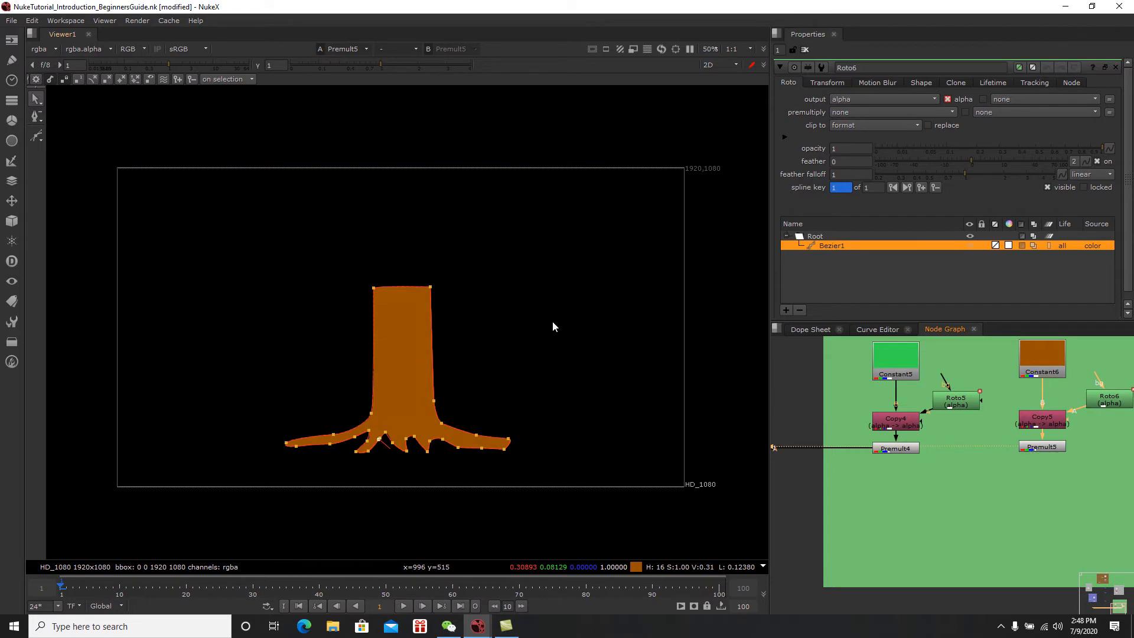
{"action": "left_click", "coordinate": [805, 51]}
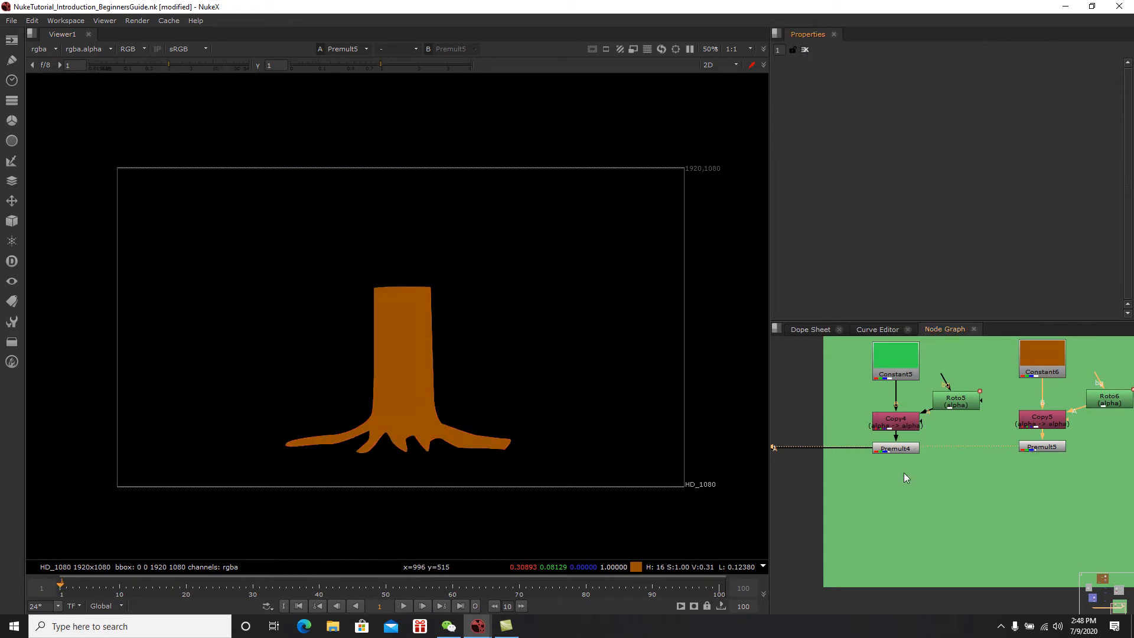
Step: Merge the green tree over the brown trunk with a new Merge node and show the result in the viewer
{"action": "left_click", "coordinate": [905, 449]}
{"action": "key", "text": "1"}
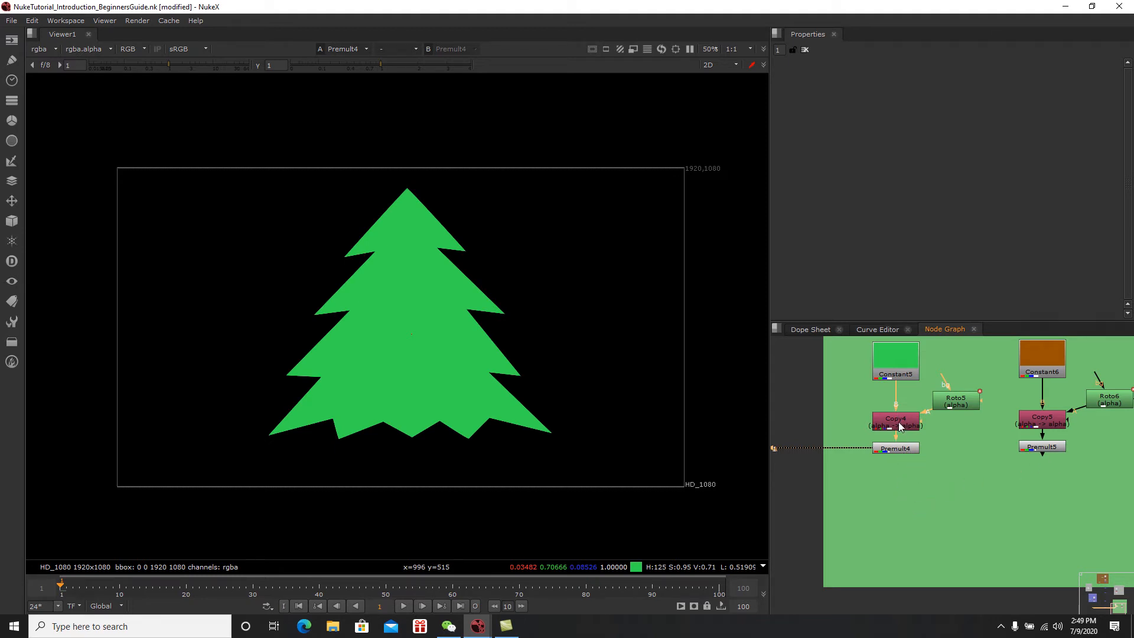
{"action": "key", "text": "m"}
{"action": "left_click_drag", "start_coordinate": [886, 489], "coordinate": [1055, 449]}
{"action": "left_click", "coordinate": [902, 508]}
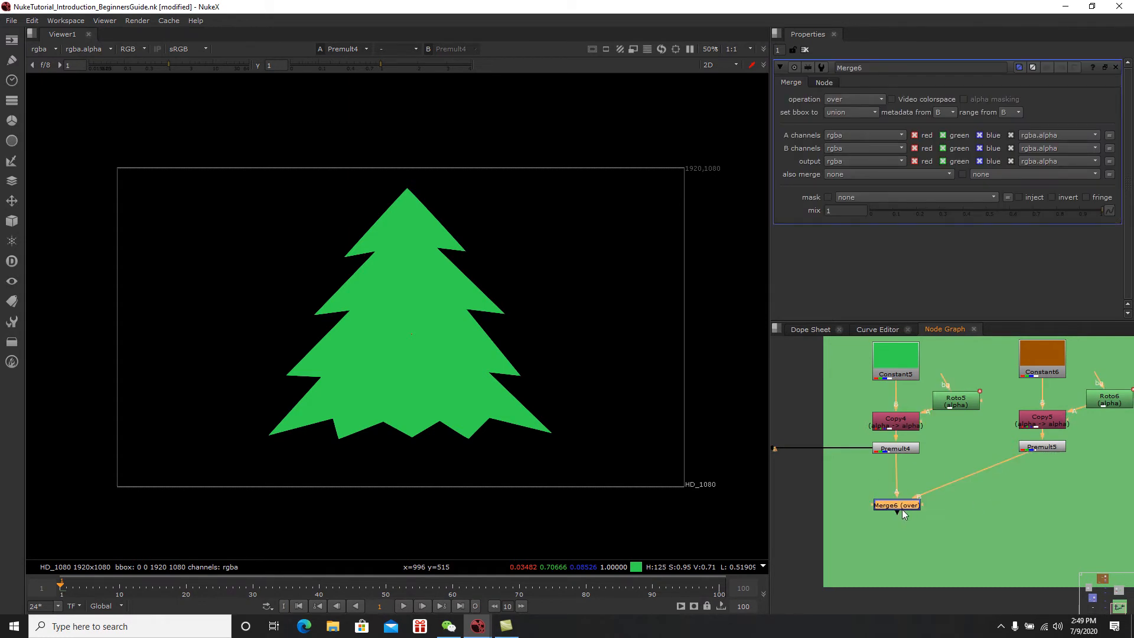
{"action": "key", "text": "1"}
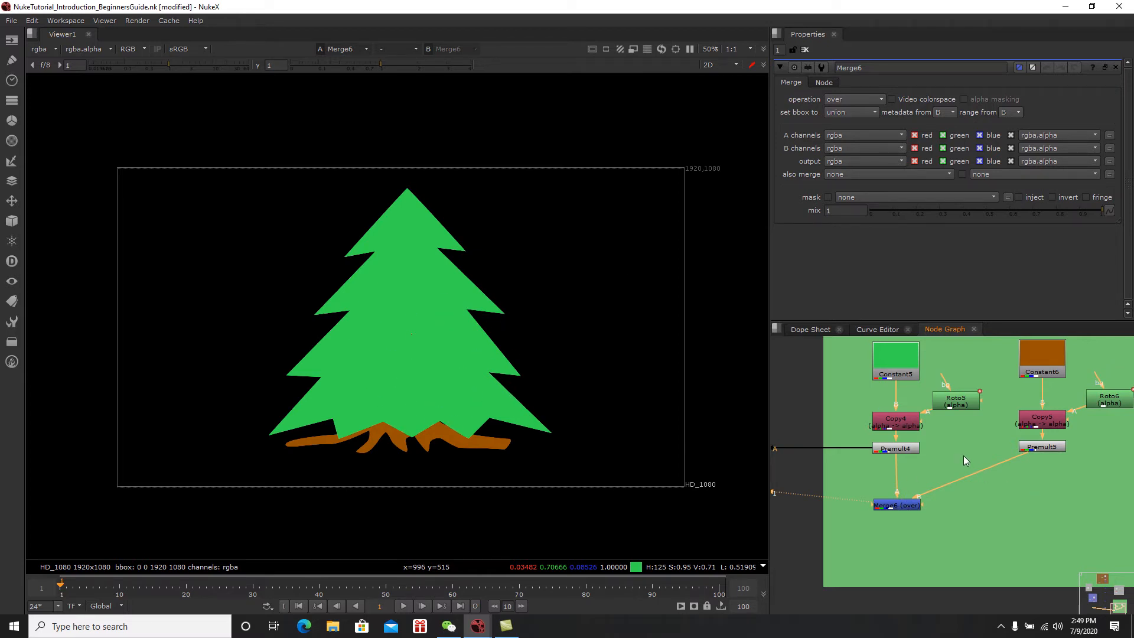
Step: Select all points of the green tree's Bezier in its Roto node, scale the shape down and position it over the trunk
{"action": "middle_click_drag", "start_coordinate": [1039, 483], "coordinate": [1019, 496]}
{"action": "left_click_drag", "start_coordinate": [881, 517], "coordinate": [881, 512]}
{"action": "double_click", "coordinate": [937, 415]}
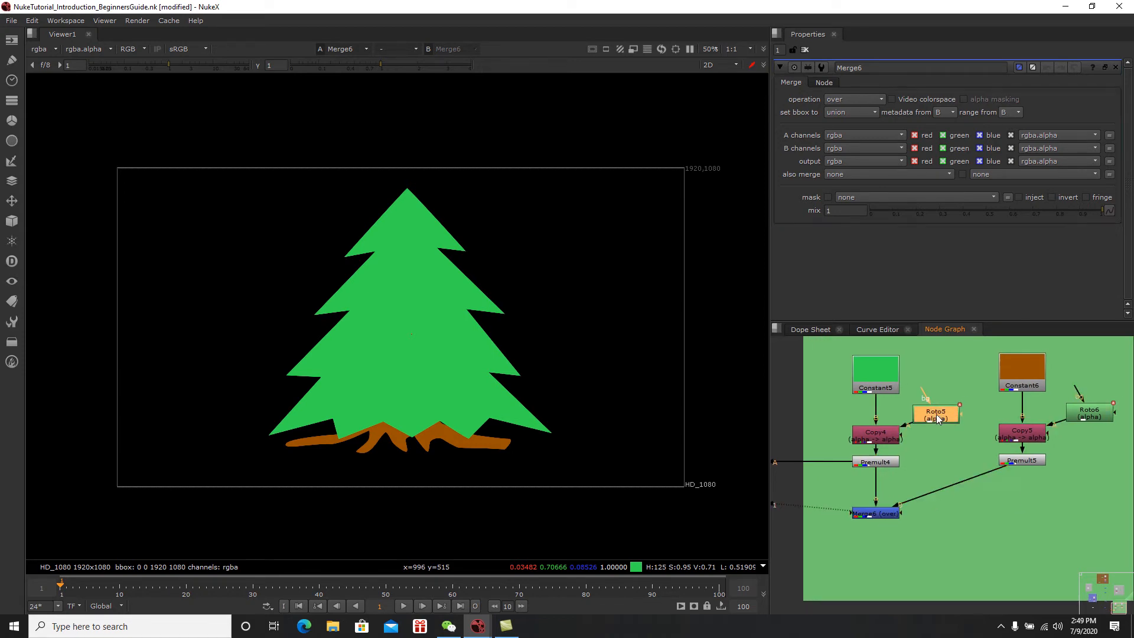
{"action": "left_click_drag", "start_coordinate": [628, 133], "coordinate": [202, 482]}
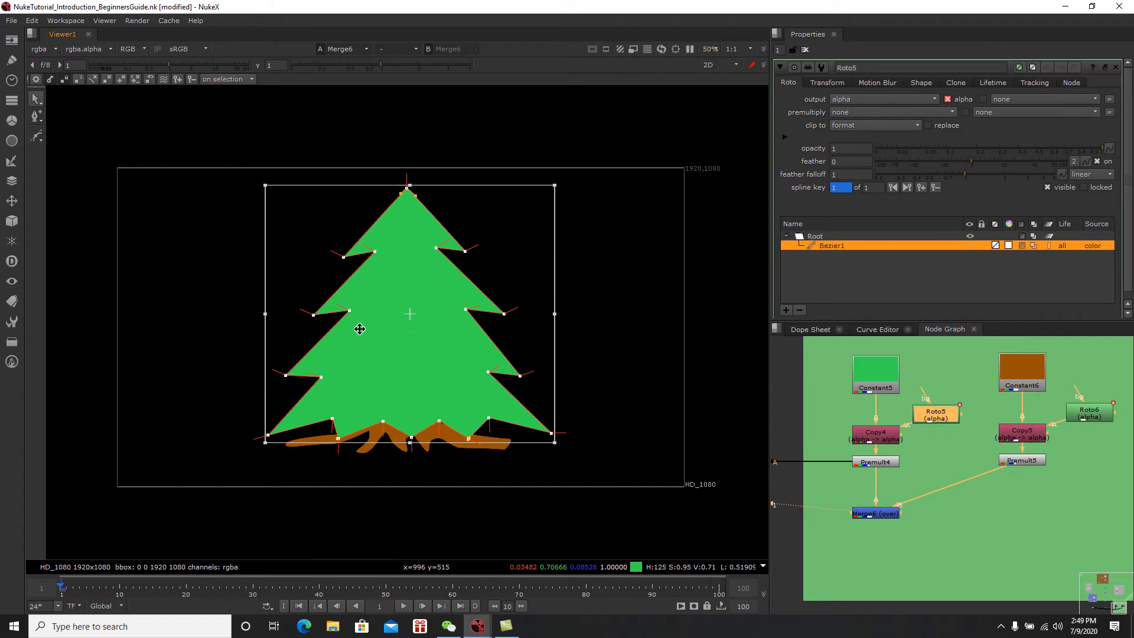
{"action": "left_click", "coordinate": [828, 83]}
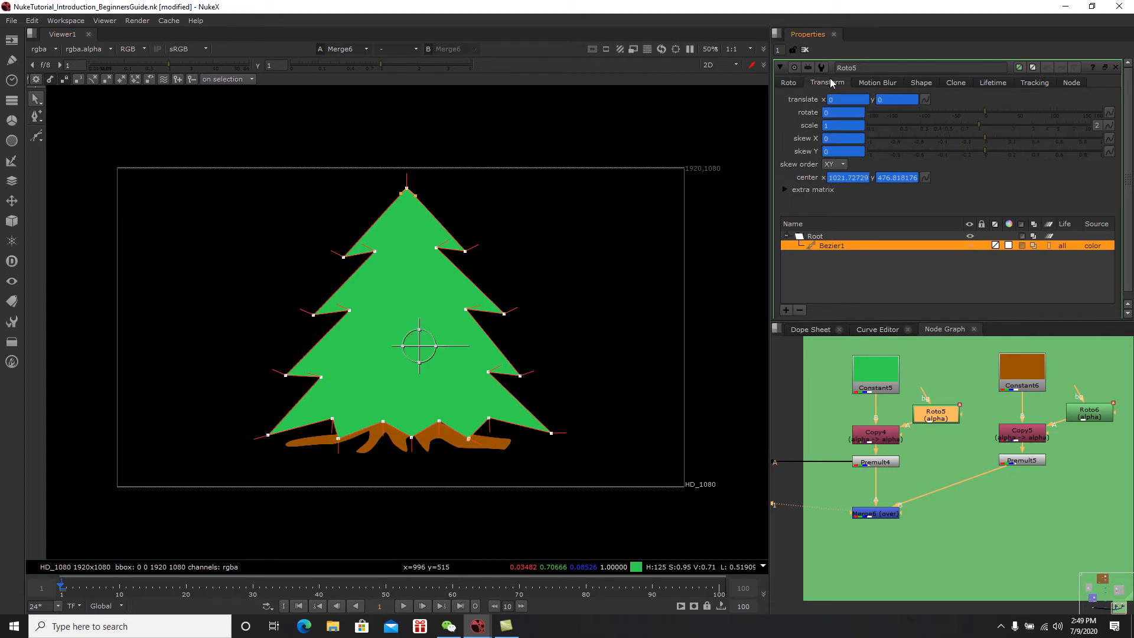
{"action": "left_click", "coordinate": [790, 84]}
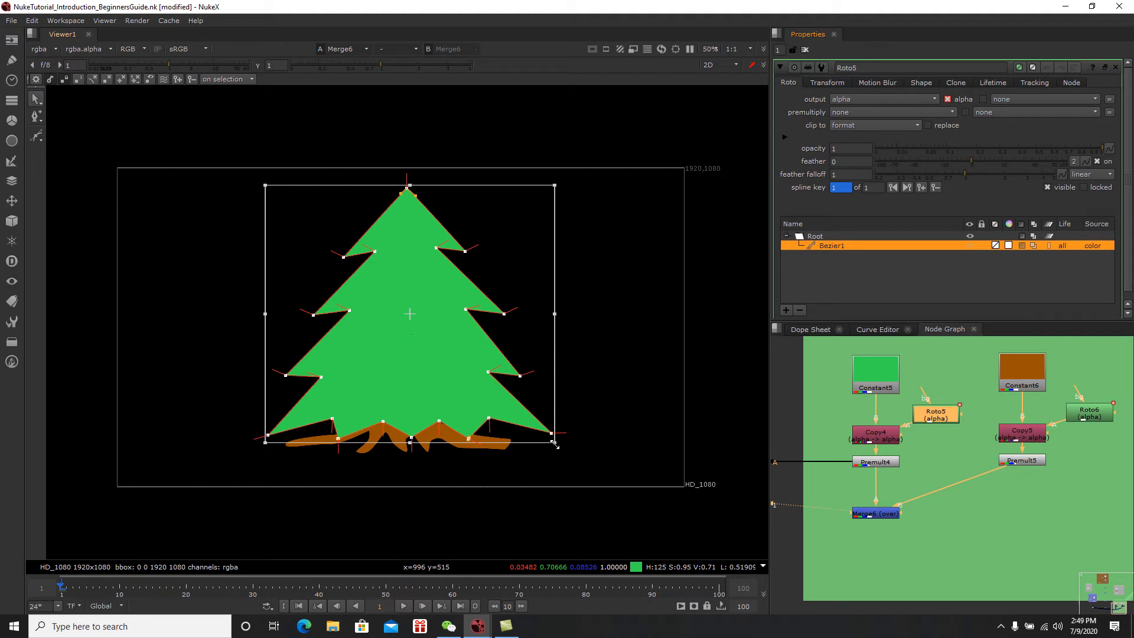
{"action": "left_click_drag", "start_coordinate": [555, 444], "coordinate": [502, 401]}
{"action": "mouse_move", "coordinate": [430, 331]}
{"action": "left_mouse_down"}
{"action": "mouse_move", "coordinate": [418, 309]}
{"action": "mouse_move", "coordinate": [423, 342]}
{"action": "left_mouse_up"}
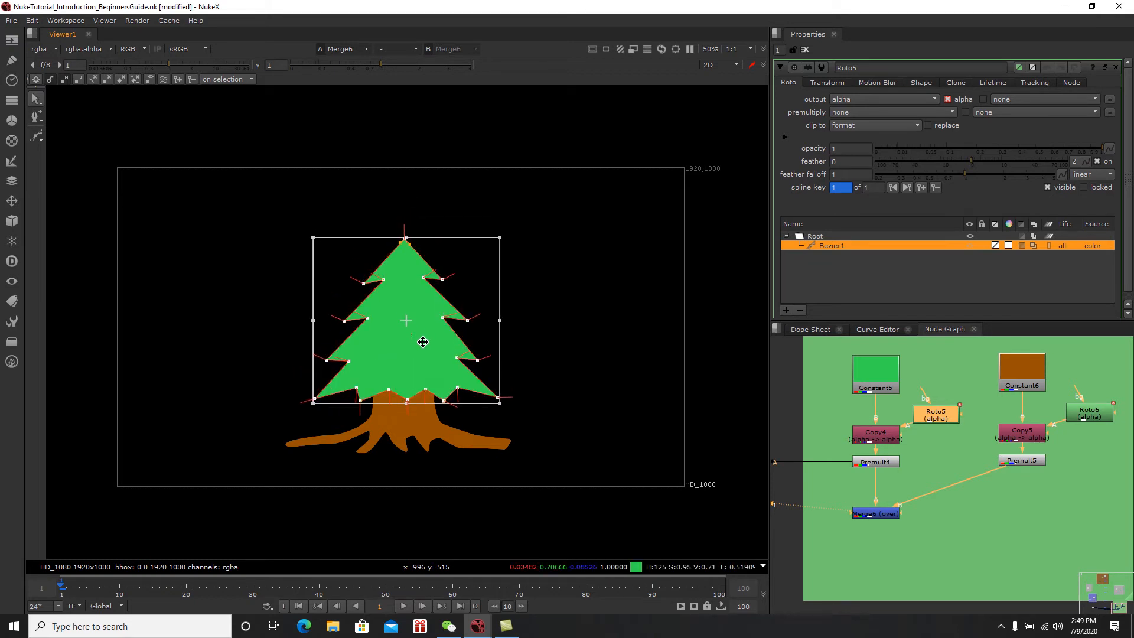
{"action": "left_click", "coordinate": [983, 523]}
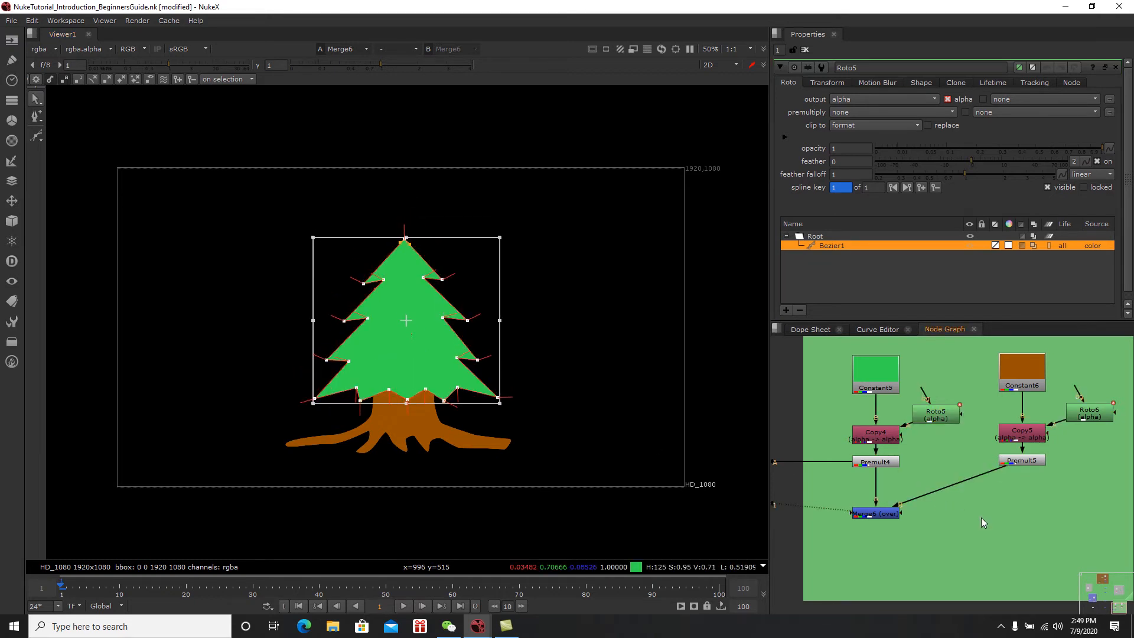
Step: Scale the brown trunk's whole Bezier down to fit beneath the smaller green tree, and close all node properties
{"action": "left_click", "coordinate": [1086, 416]}
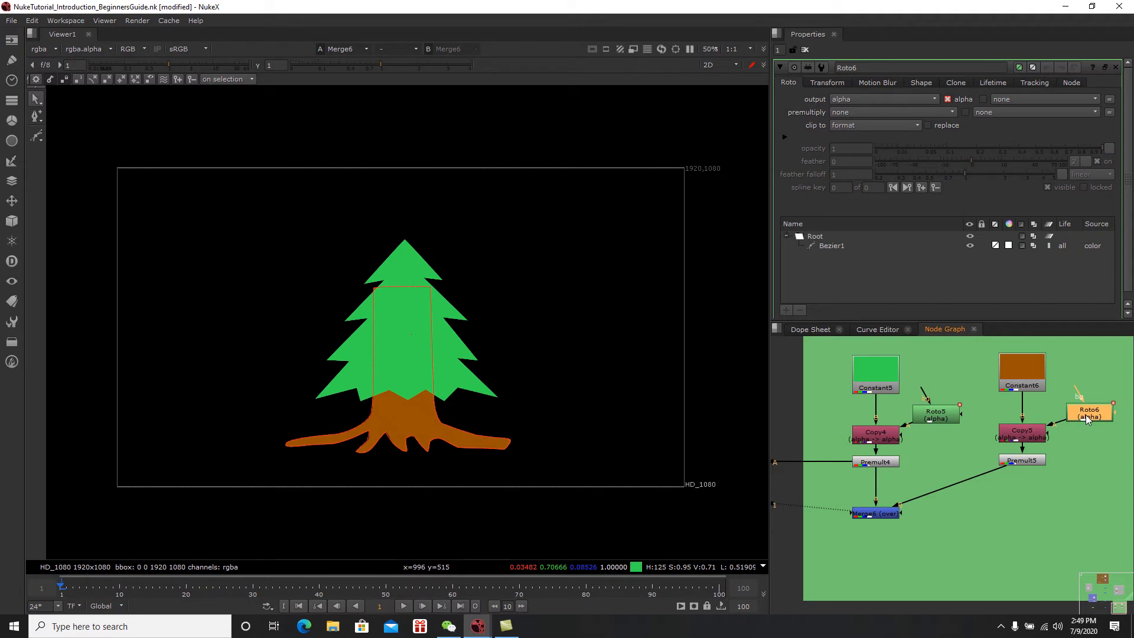
{"action": "left_click_drag", "start_coordinate": [575, 489], "coordinate": [200, 260]}
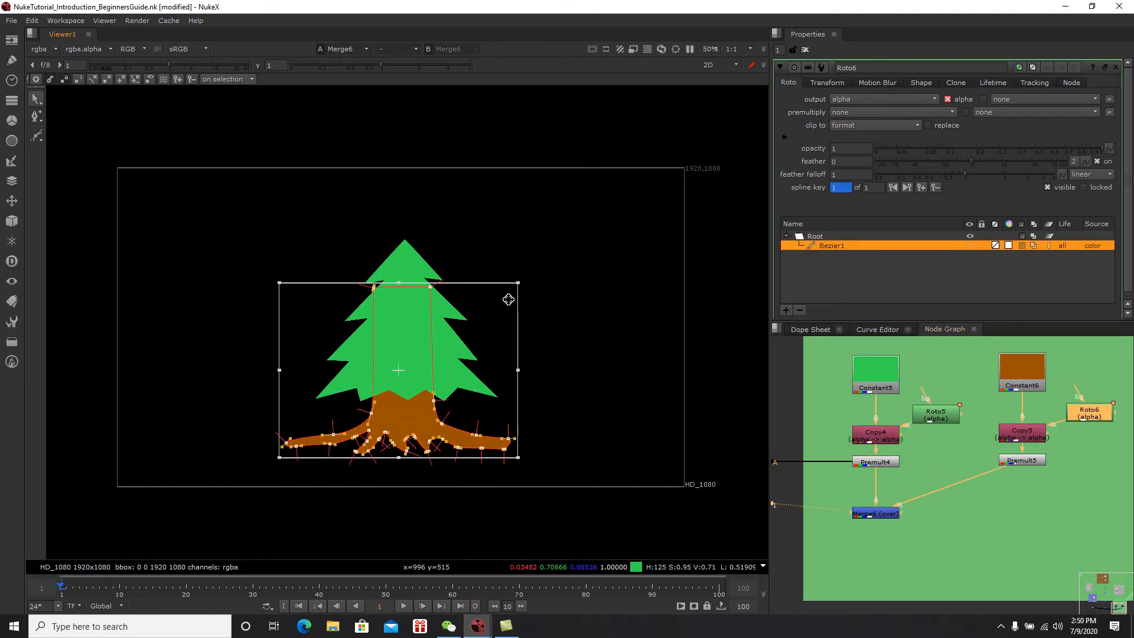
{"action": "left_click", "coordinate": [827, 83]}
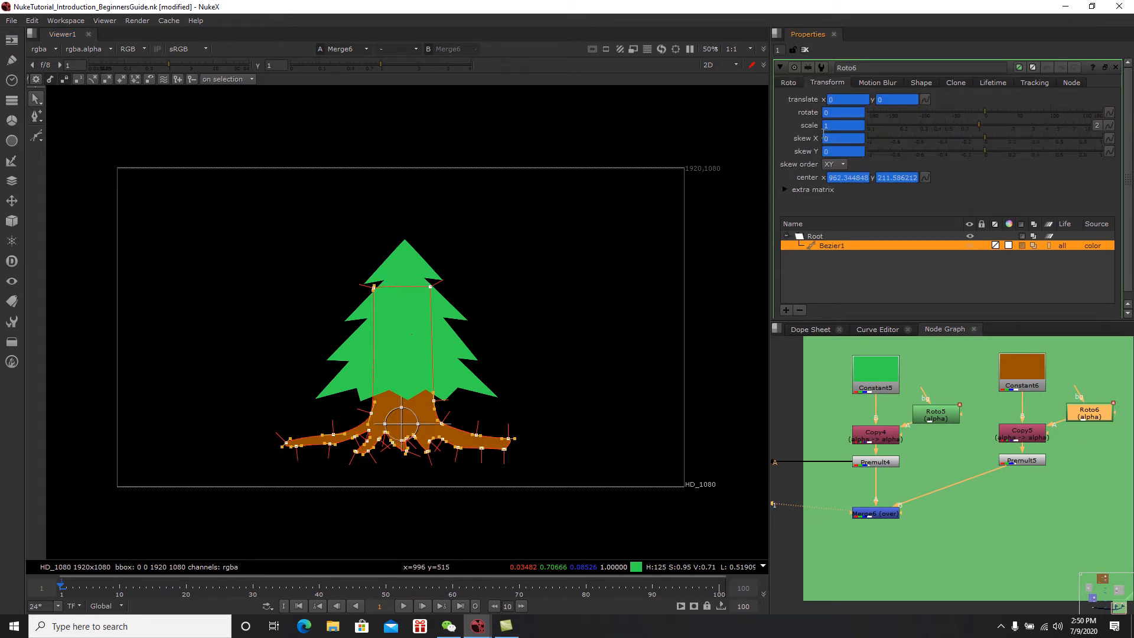
{"action": "left_click", "coordinate": [790, 83]}
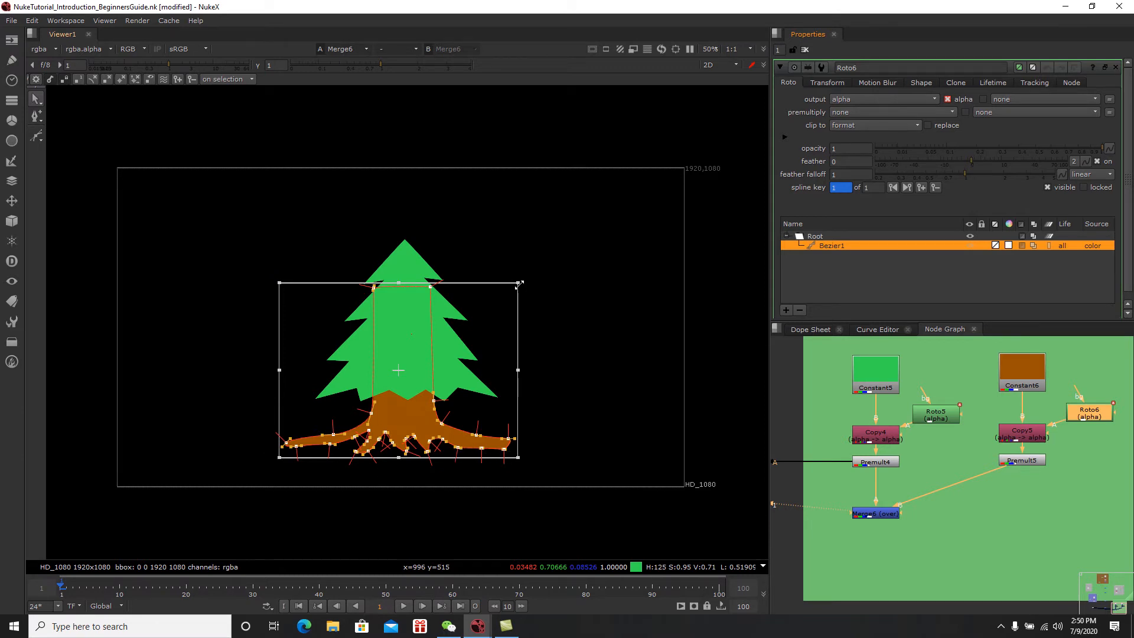
{"action": "left_click_drag", "start_coordinate": [519, 284], "coordinate": [435, 382]}
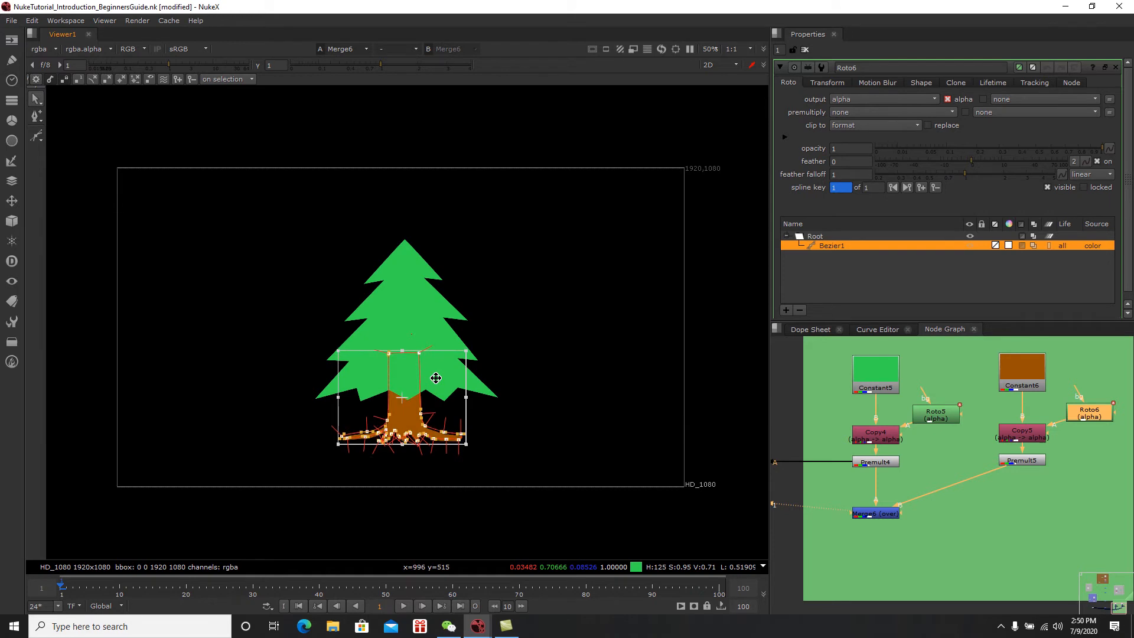
{"action": "left_click_drag", "start_coordinate": [465, 351], "coordinate": [461, 350]}
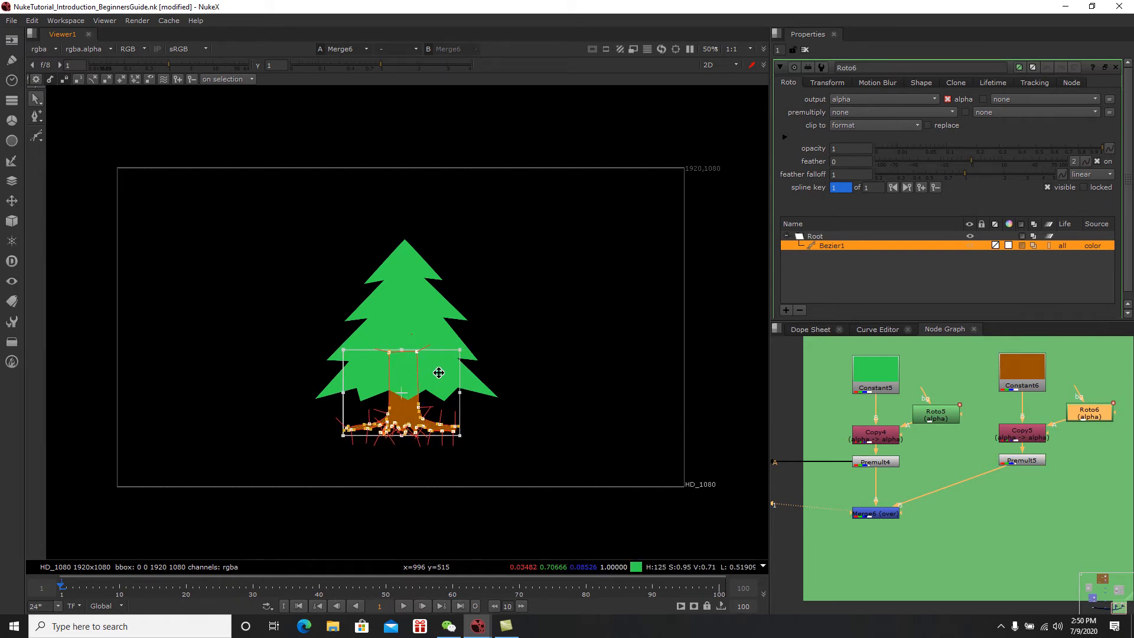
{"action": "left_click", "coordinate": [516, 429]}
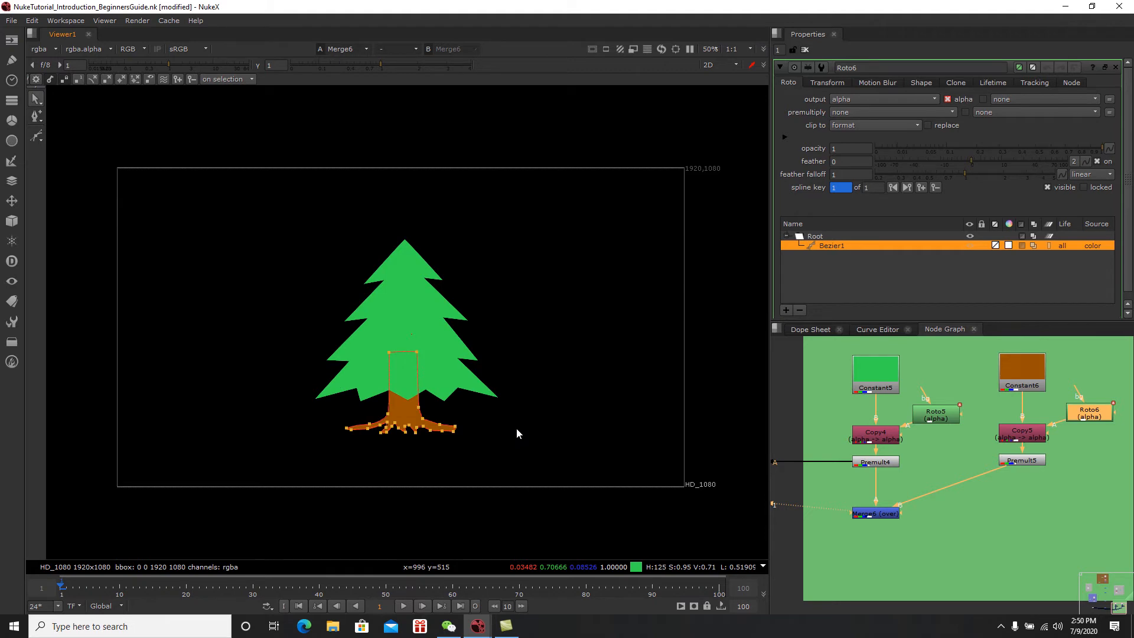
{"action": "left_click", "coordinate": [1061, 519]}
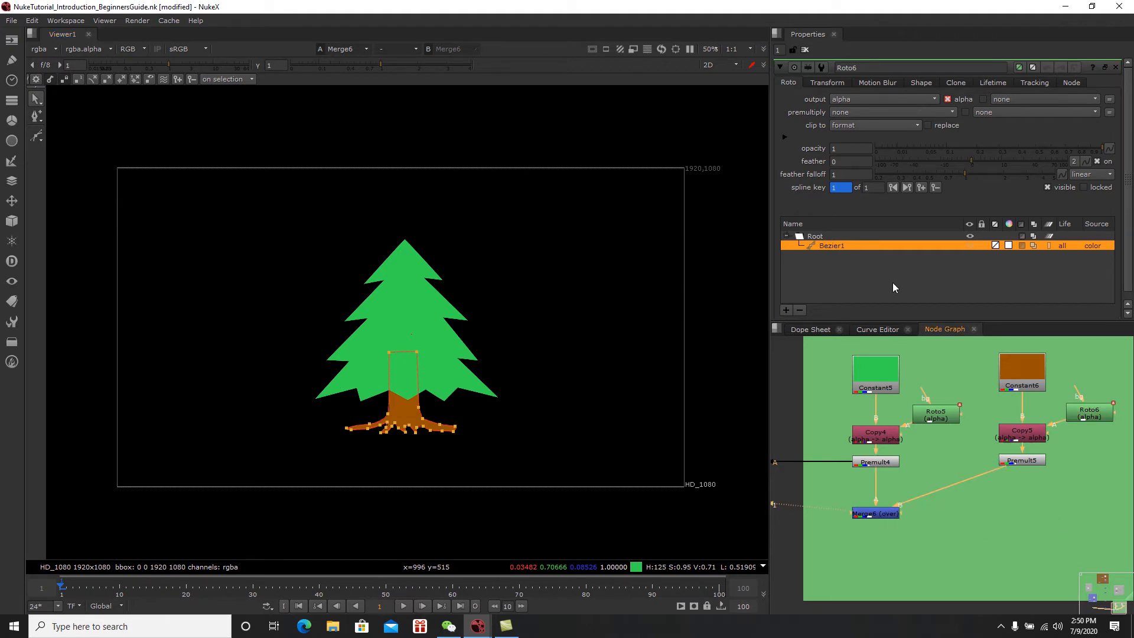
{"action": "left_click", "coordinate": [805, 49]}
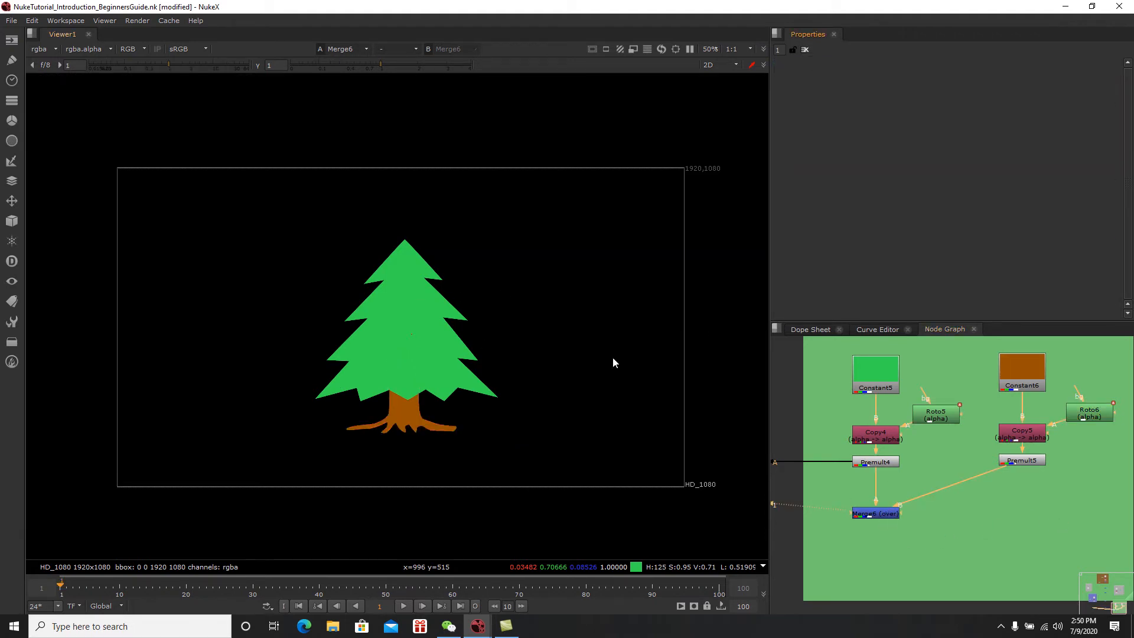
Step: Reconnect the landscape Merge's A input to the Merge combining tree and trunk, align both nodes, and show the landscape composite in the viewer
{"action": "middle_click_drag", "start_coordinate": [927, 476], "coordinate": [991, 454]}
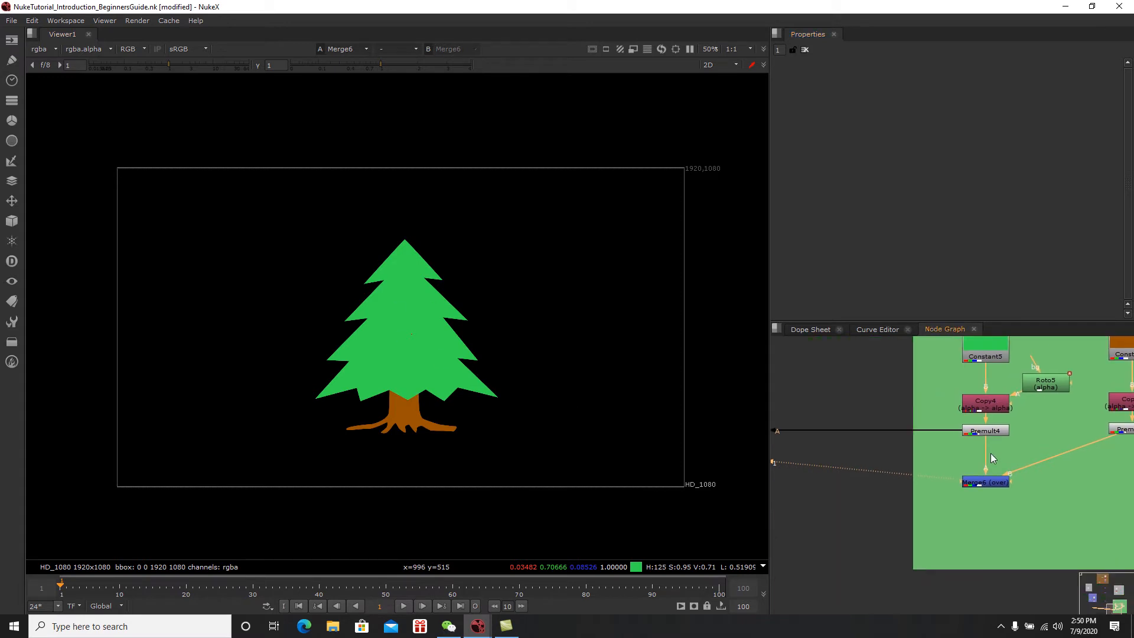
{"action": "middle_click_drag", "start_coordinate": [832, 516], "coordinate": [991, 483]}
{"action": "scroll", "coordinate": [991, 483], "scroll_direction": "down", "scroll_amount": 3}
{"action": "left_click_drag", "start_coordinate": [803, 442], "coordinate": [923, 578]}
{"action": "middle_click_drag", "start_coordinate": [990, 534], "coordinate": [969, 543]}
{"action": "scroll", "coordinate": [957, 520], "scroll_direction": "up", "scroll_amount": 2}
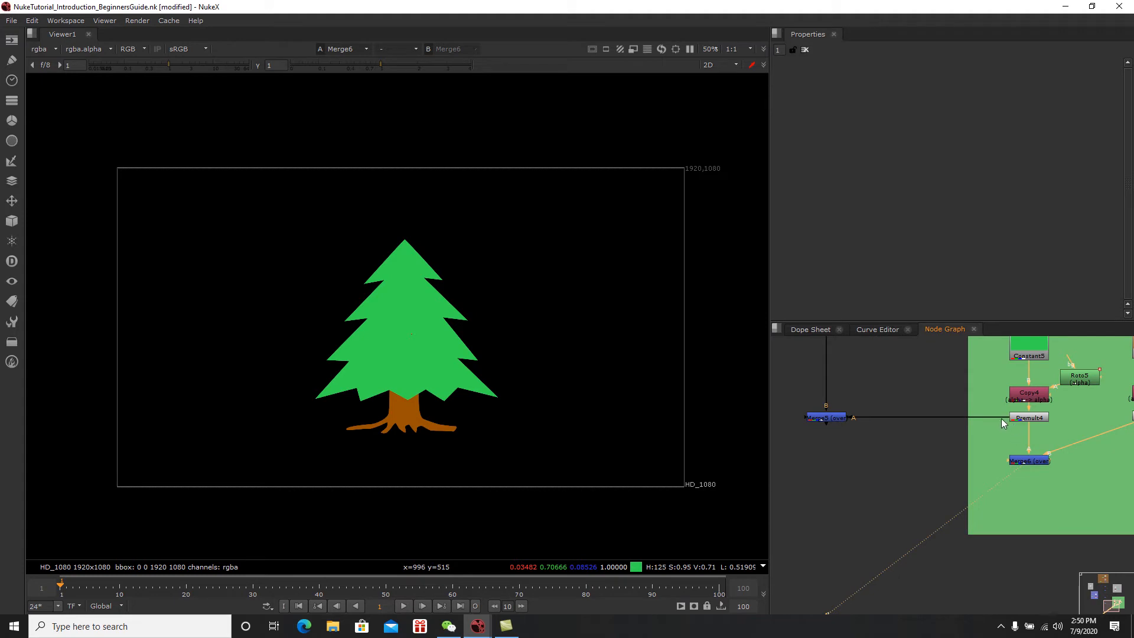
{"action": "left_click_drag", "start_coordinate": [826, 417], "coordinate": [826, 424]}
{"action": "left_click_drag", "start_coordinate": [998, 420], "coordinate": [1025, 462]}
{"action": "left_click_drag", "start_coordinate": [836, 431], "coordinate": [839, 464]}
{"action": "key", "text": "1"}
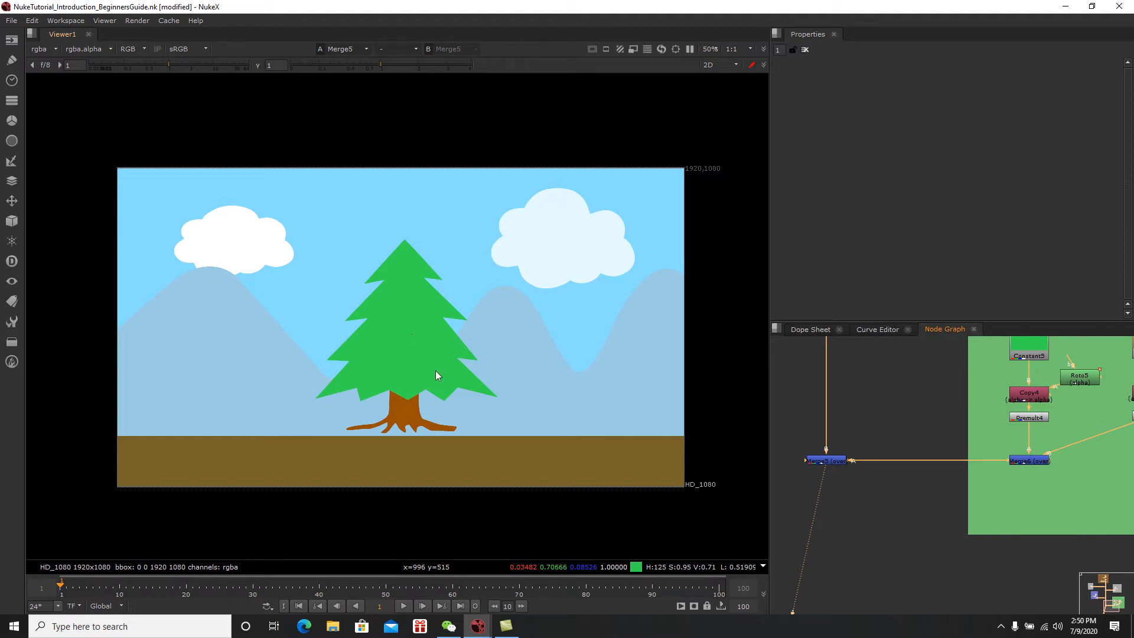
Step: Enlarge the Trees backdrop slightly around its nodes and save the script
{"action": "middle_click_drag", "start_coordinate": [890, 412], "coordinate": [864, 466]}
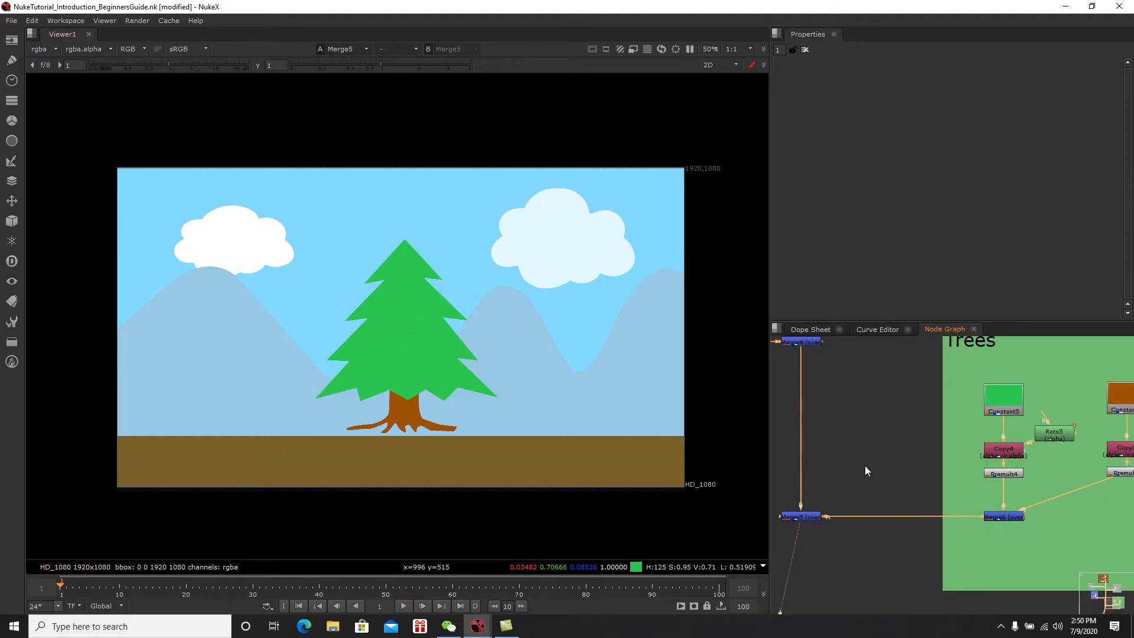
{"action": "scroll", "coordinate": [865, 466], "scroll_direction": "down", "scroll_amount": 1}
{"action": "middle_click_drag", "start_coordinate": [987, 456], "coordinate": [956, 437]}
{"action": "middle_click_drag", "start_coordinate": [955, 485], "coordinate": [929, 469]}
{"action": "scroll", "coordinate": [930, 469], "scroll_direction": "down", "scroll_amount": 1}
{"action": "left_click_drag", "start_coordinate": [1057, 523], "coordinate": [1067, 535]}
{"action": "scroll", "coordinate": [958, 491], "scroll_direction": "up", "scroll_amount": 2}
{"action": "left_click", "coordinate": [980, 476]}
{"action": "key", "text": "ctrl+s"}
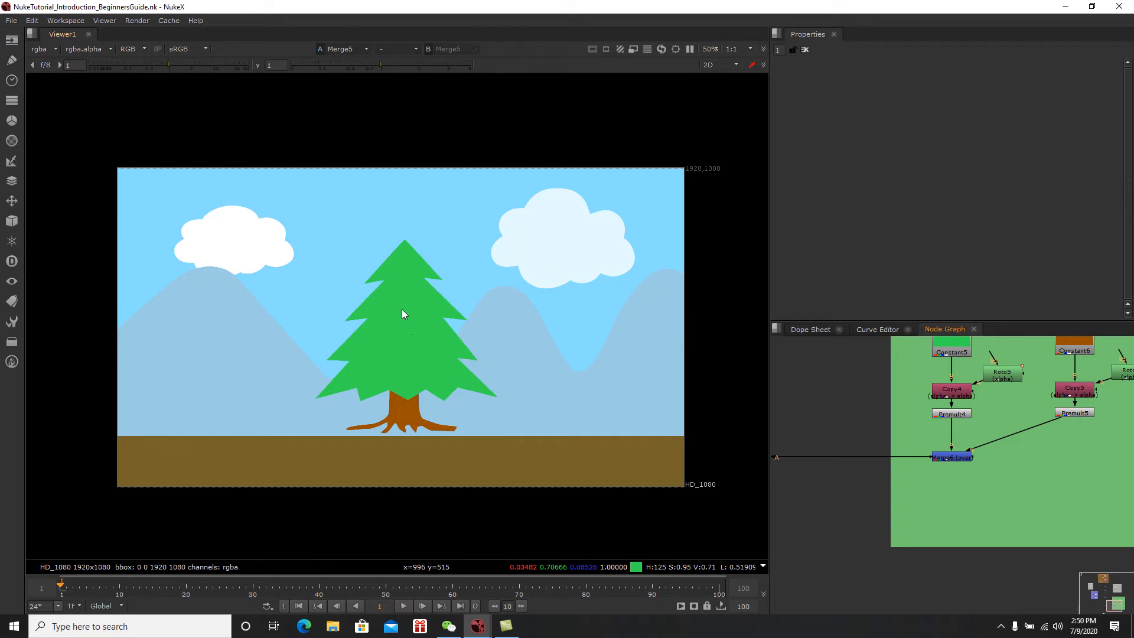
Step: Add a Transform node after the Merge that combines tree and trunk, and place it a little below that Merge
{"action": "middle_click_drag", "start_coordinate": [915, 488], "coordinate": [954, 501]}
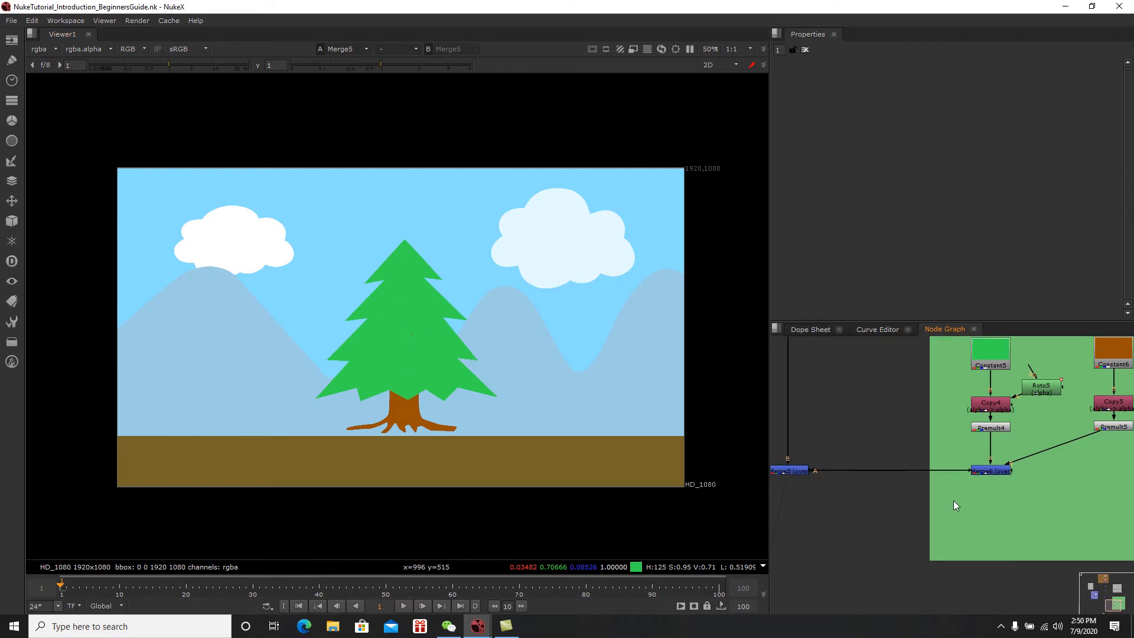
{"action": "left_click", "coordinate": [992, 472]}
{"action": "middle_click_drag", "start_coordinate": [985, 474], "coordinate": [913, 567]}
{"action": "middle_click_drag", "start_coordinate": [911, 440], "coordinate": [977, 345]}
{"action": "scroll", "coordinate": [983, 475], "scroll_direction": "up", "scroll_amount": 1}
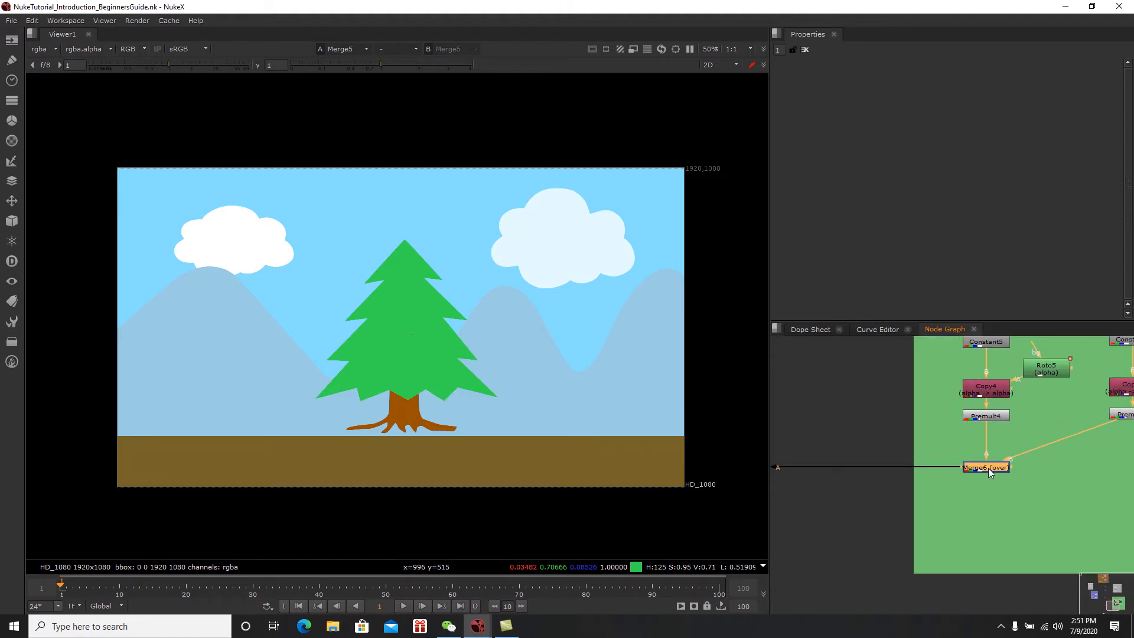
{"action": "key", "text": "Tab"}
{"action": "type", "text": "tran"}
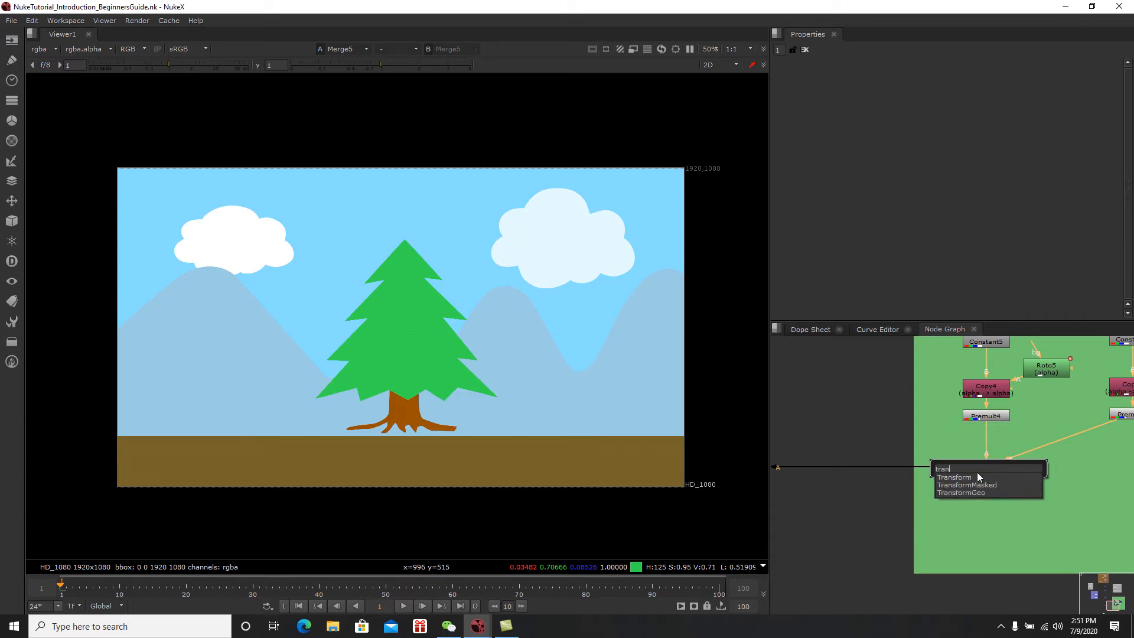
{"action": "key", "text": "Return"}
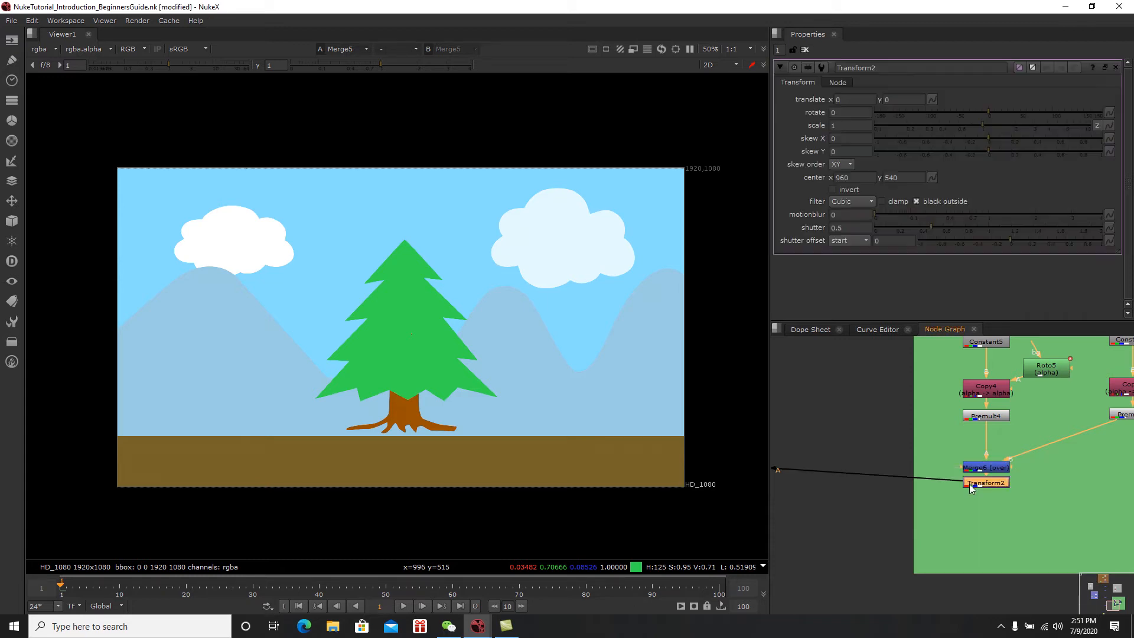
{"action": "left_click_drag", "start_coordinate": [998, 485], "coordinate": [994, 497]}
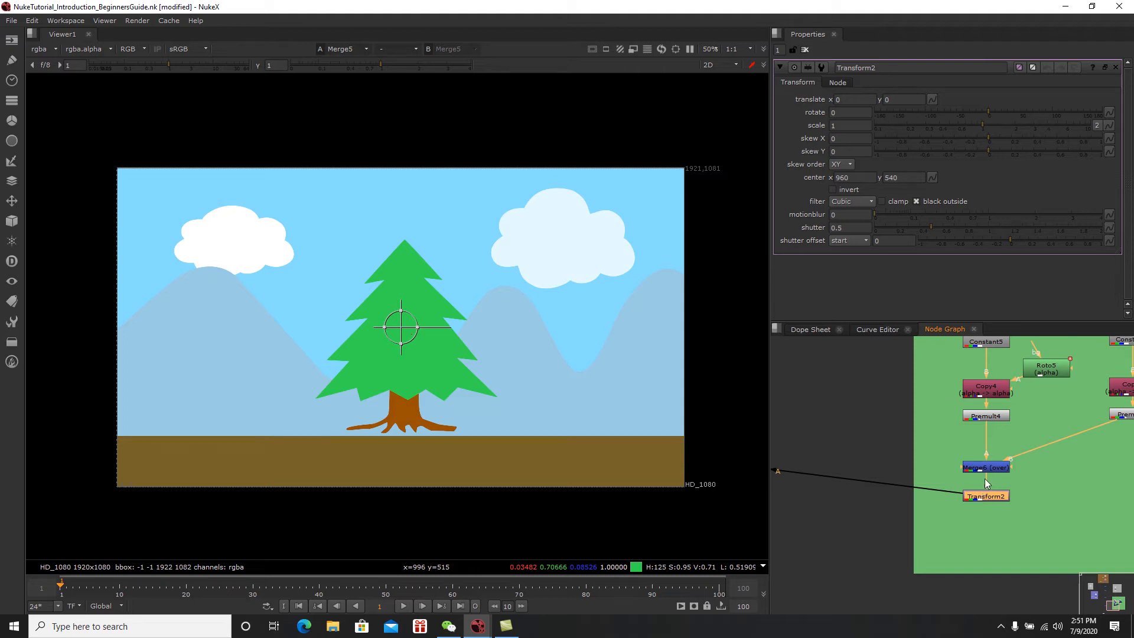
Step: Move the Transform's pivot to the base of the trunk, at about x 970, y 217
{"action": "middle_click_drag", "start_coordinate": [378, 353], "coordinate": [377, 335]}
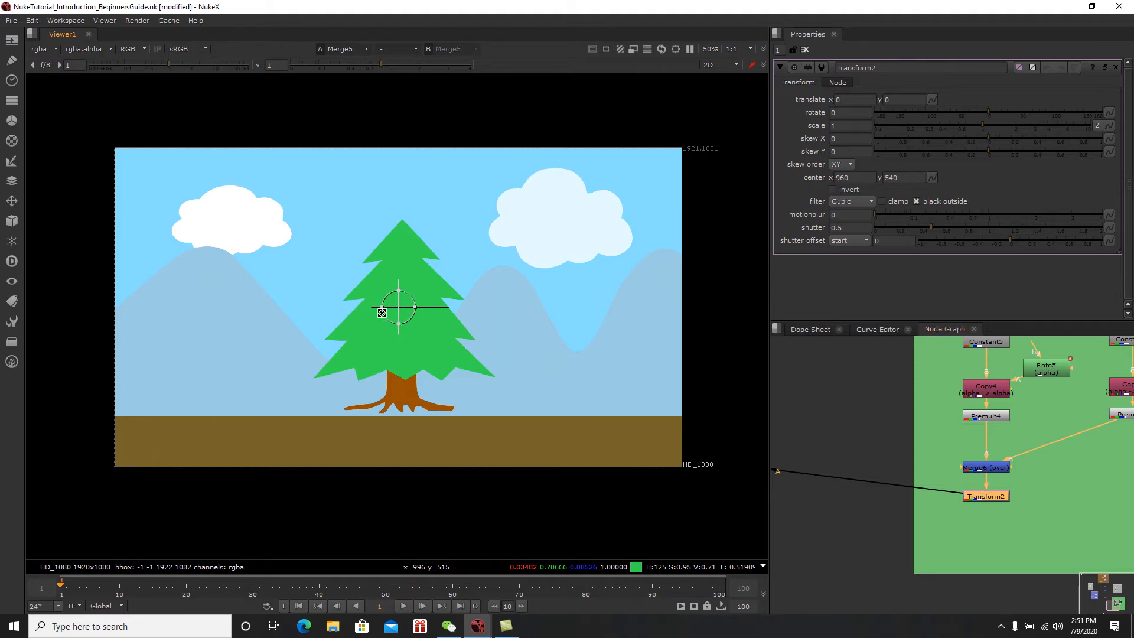
{"action": "scroll", "coordinate": [402, 338], "scroll_direction": "up", "scroll_amount": 1}
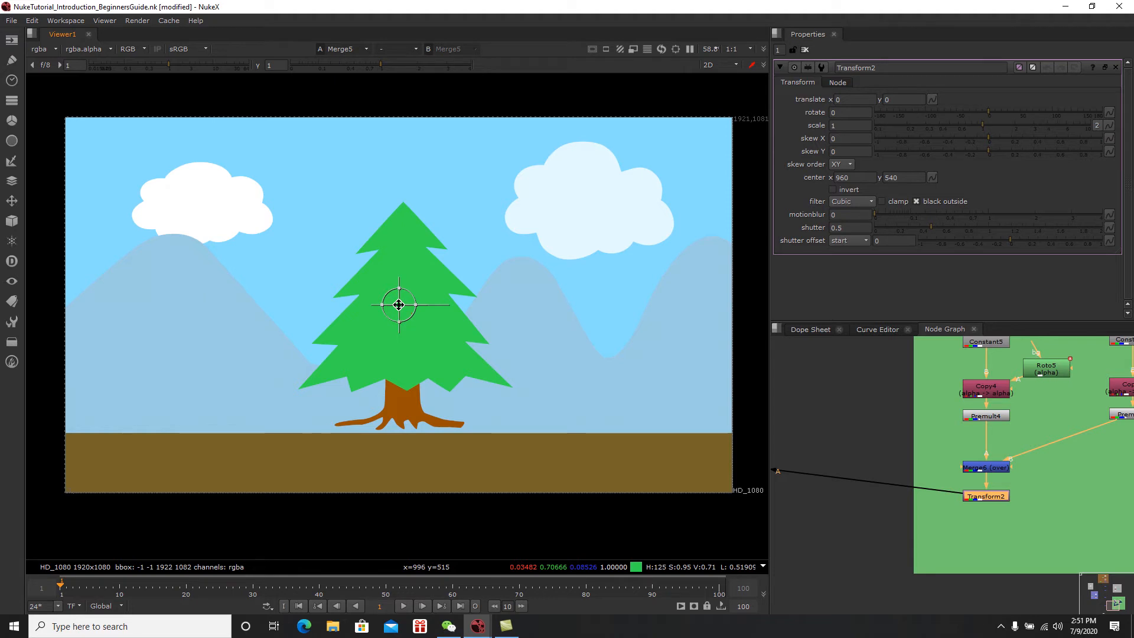
{"action": "mouse_move", "coordinate": [399, 304]}
{"action": "left_mouse_down", "text": "ctrl"}
{"action": "mouse_move", "coordinate": [404, 364]}
{"action": "mouse_move", "coordinate": [331, 291]}
{"action": "mouse_move", "coordinate": [426, 214]}
{"action": "mouse_move", "coordinate": [474, 379]}
{"action": "mouse_move", "coordinate": [335, 218]}
{"action": "mouse_move", "coordinate": [331, 337]}
{"action": "mouse_move", "coordinate": [455, 328]}
{"action": "mouse_move", "coordinate": [487, 304]}
{"action": "mouse_move", "coordinate": [449, 257]}
{"action": "mouse_move", "coordinate": [425, 303]}
{"action": "mouse_move", "coordinate": [410, 296]}
{"action": "left_mouse_up", "text": "ctrl"}
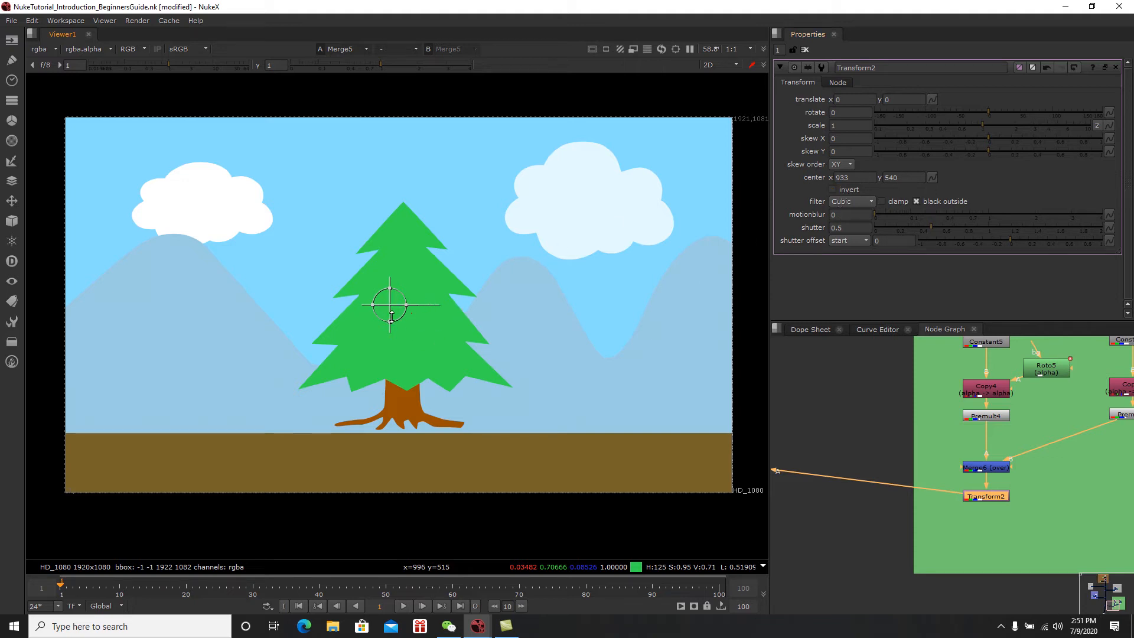
{"action": "left_click_drag", "start_coordinate": [392, 304], "coordinate": [404, 416], "text": "ctrl"}
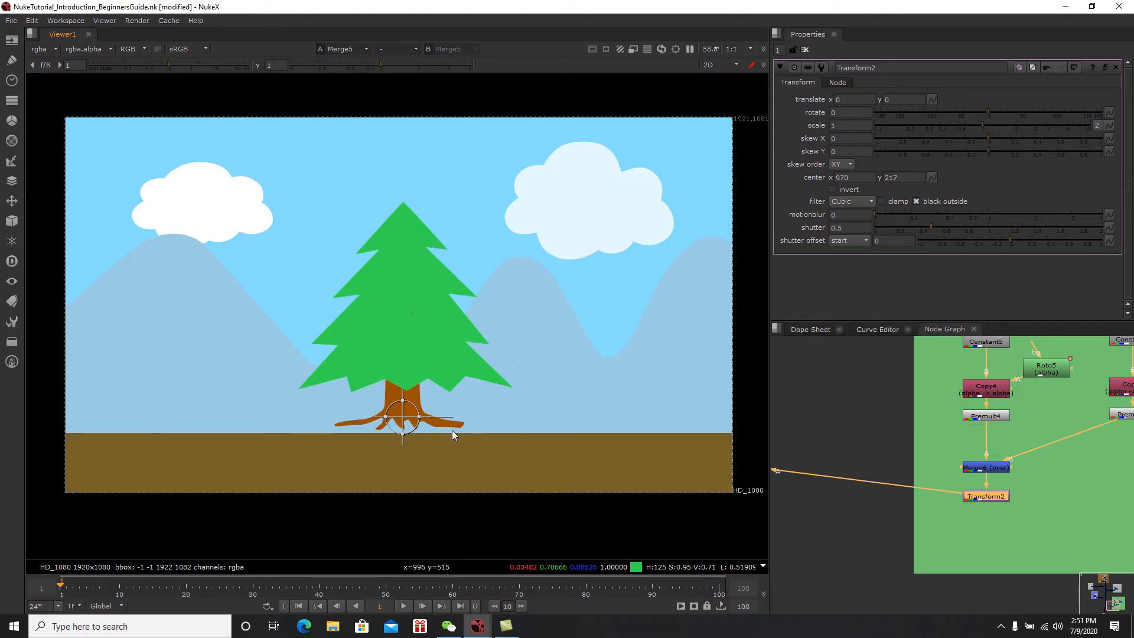
Step: Translate the tree by about x -757, y -56 so it stands on the ground at the landscape's left side, and save the script
{"action": "middle_click_drag", "start_coordinate": [437, 456], "coordinate": [450, 442]}
{"action": "left_click_drag", "start_coordinate": [417, 402], "coordinate": [152, 423]}
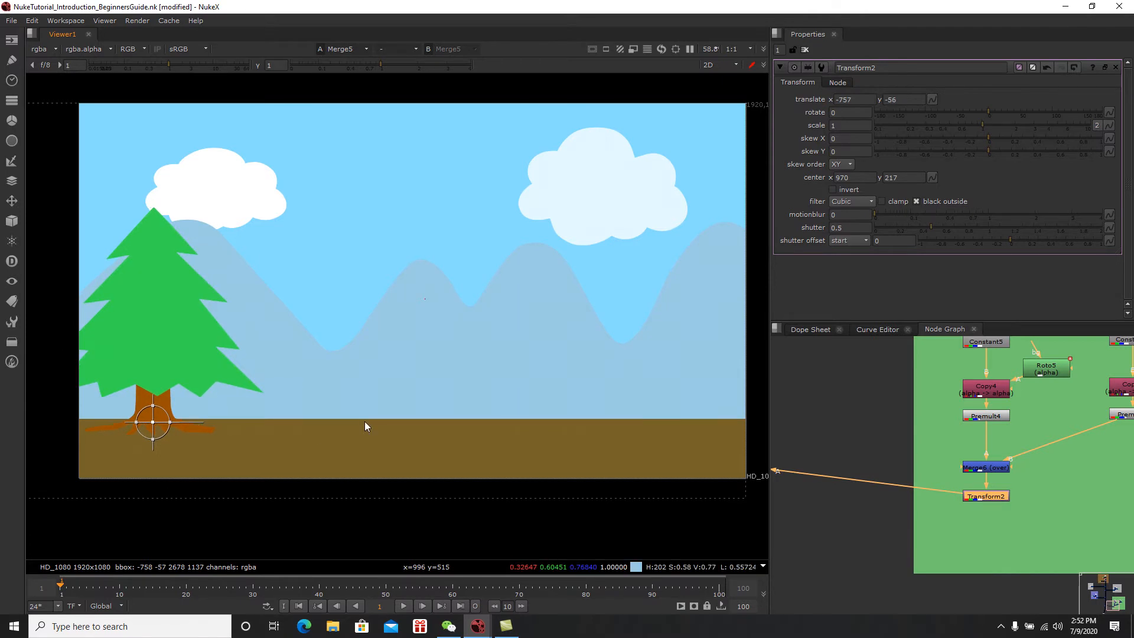
{"action": "left_click", "coordinate": [804, 50]}
{"action": "mouse_move", "coordinate": [517, 308]}
{"action": "middle_mouse_down"}
{"action": "mouse_move", "coordinate": [507, 328]}
{"action": "mouse_move", "coordinate": [496, 309]}
{"action": "middle_mouse_up"}
{"action": "scroll", "coordinate": [501, 336], "scroll_direction": "down", "scroll_amount": 1}
{"action": "key", "text": "ctrl+s"}
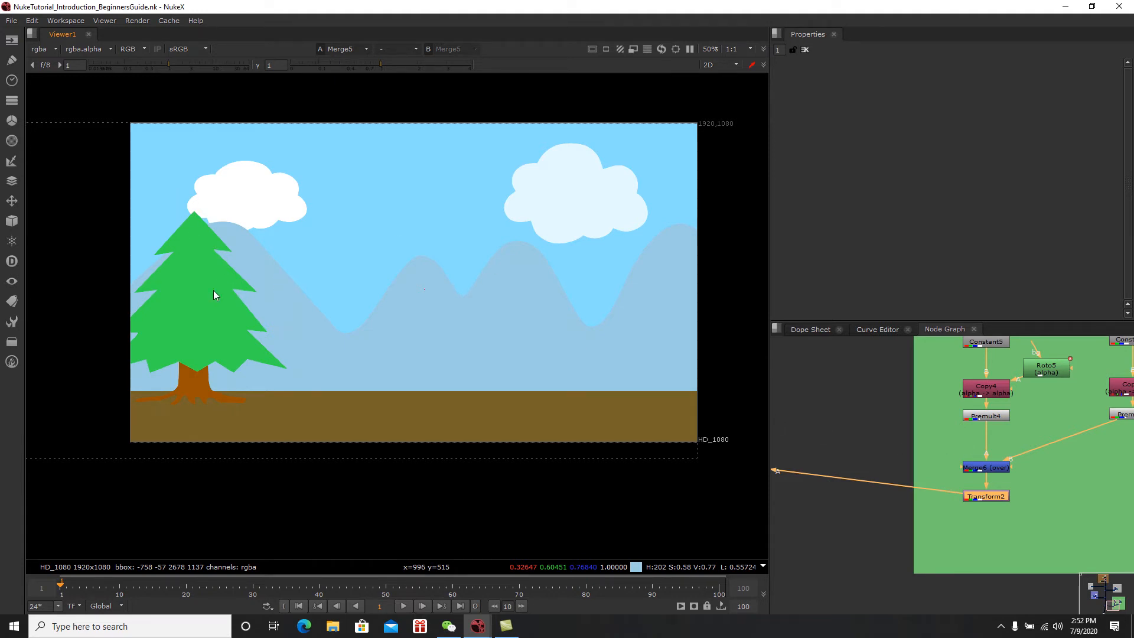
Step: Show the green tree's Premult output in the viewer
{"action": "middle_click_drag", "start_coordinate": [935, 444], "coordinate": [894, 492]}
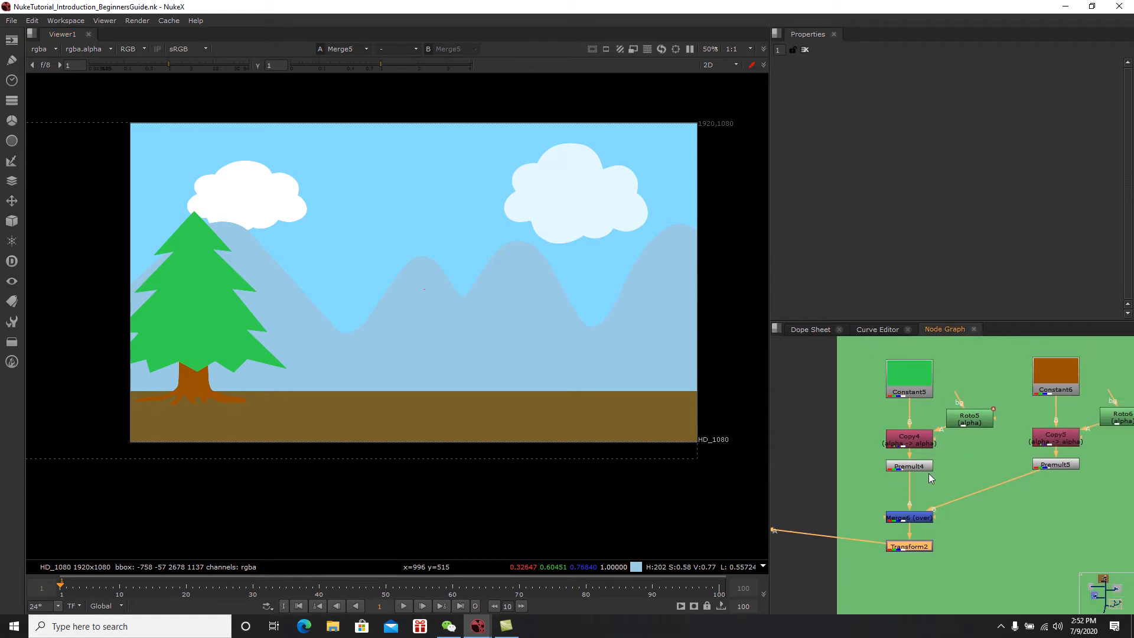
{"action": "middle_click_drag", "start_coordinate": [940, 475], "coordinate": [970, 478]}
{"action": "left_click", "coordinate": [982, 462]}
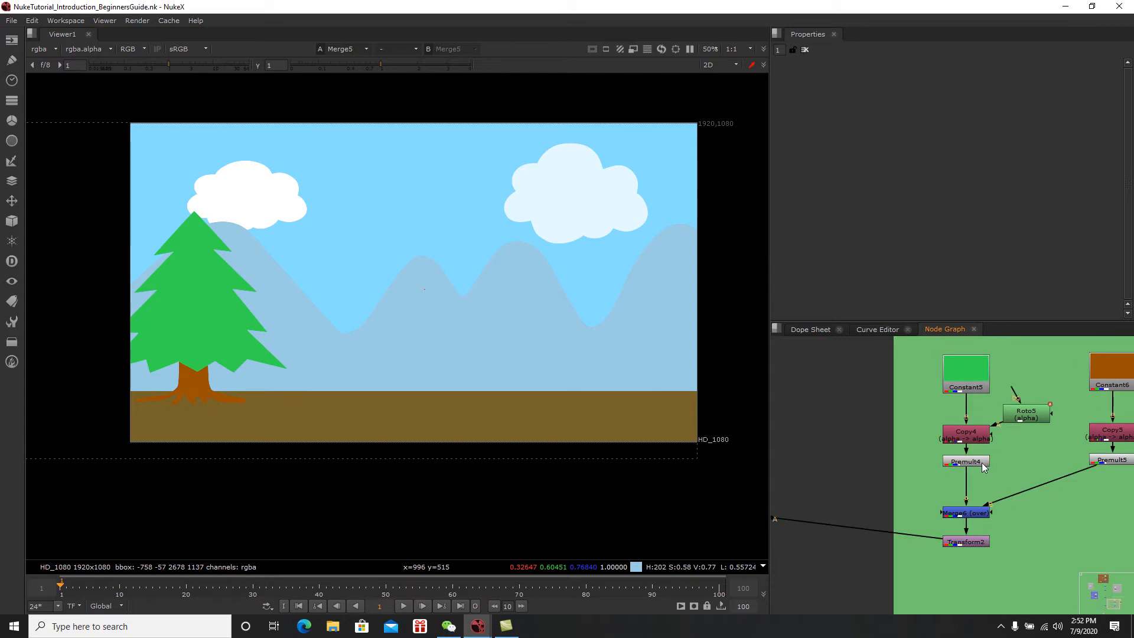
{"action": "middle_click_drag", "start_coordinate": [963, 419], "coordinate": [937, 402]}
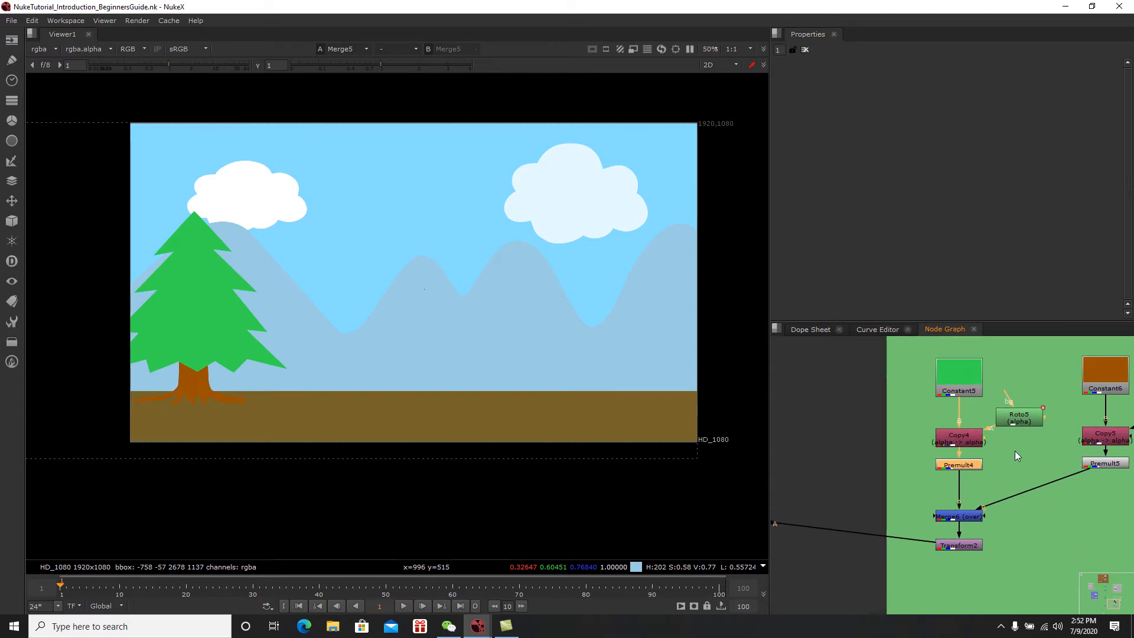
{"action": "key", "text": "1"}
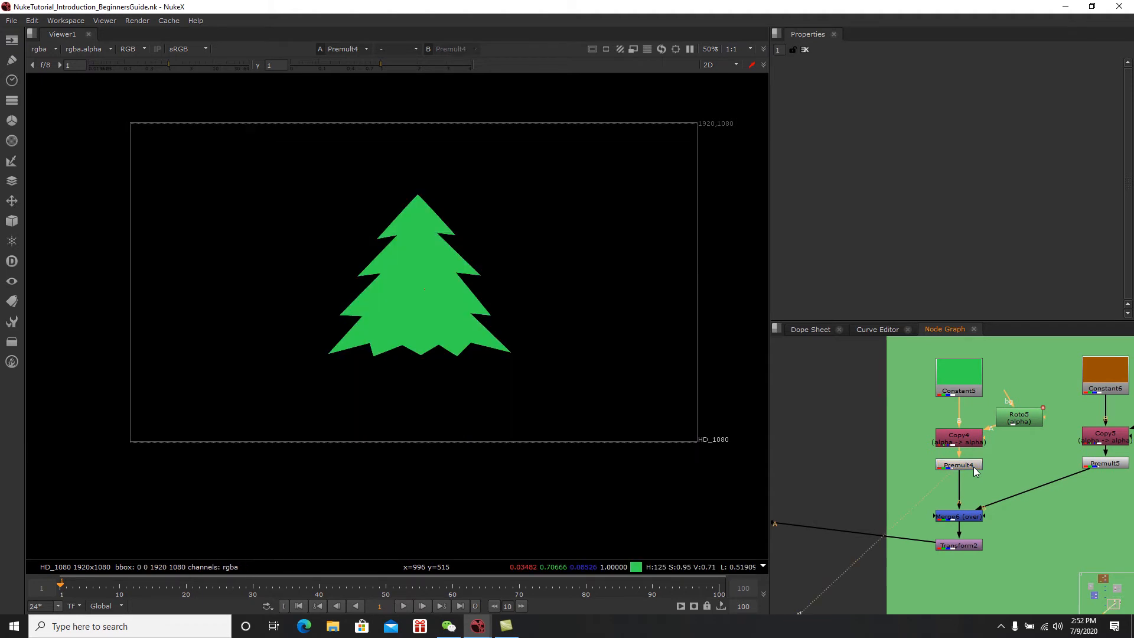
Step: Move the trunk's nodes lower, then enlarge the Trees backdrop and shift it up to leave room around the node groups
{"action": "scroll", "coordinate": [976, 478], "scroll_direction": "up", "scroll_amount": 1}
{"action": "middle_click_drag", "start_coordinate": [952, 481], "coordinate": [912, 492]}
{"action": "scroll", "coordinate": [990, 477], "scroll_direction": "down", "scroll_amount": 2}
{"action": "scroll", "coordinate": [914, 496], "scroll_direction": "down", "scroll_amount": 2}
{"action": "left_click_drag", "start_coordinate": [1087, 387], "coordinate": [1009, 470]}
{"action": "middle_click_drag", "start_coordinate": [1048, 533], "coordinate": [970, 462]}
{"action": "left_click_drag", "start_coordinate": [983, 509], "coordinate": [1063, 565]}
{"action": "middle_click_drag", "start_coordinate": [944, 511], "coordinate": [1000, 570]}
{"action": "scroll", "coordinate": [1001, 570], "scroll_direction": "down", "scroll_amount": 1}
{"action": "left_click", "coordinate": [950, 405]}
{"action": "left_click_drag", "start_coordinate": [948, 400], "coordinate": [929, 370], "text": "ctrl"}
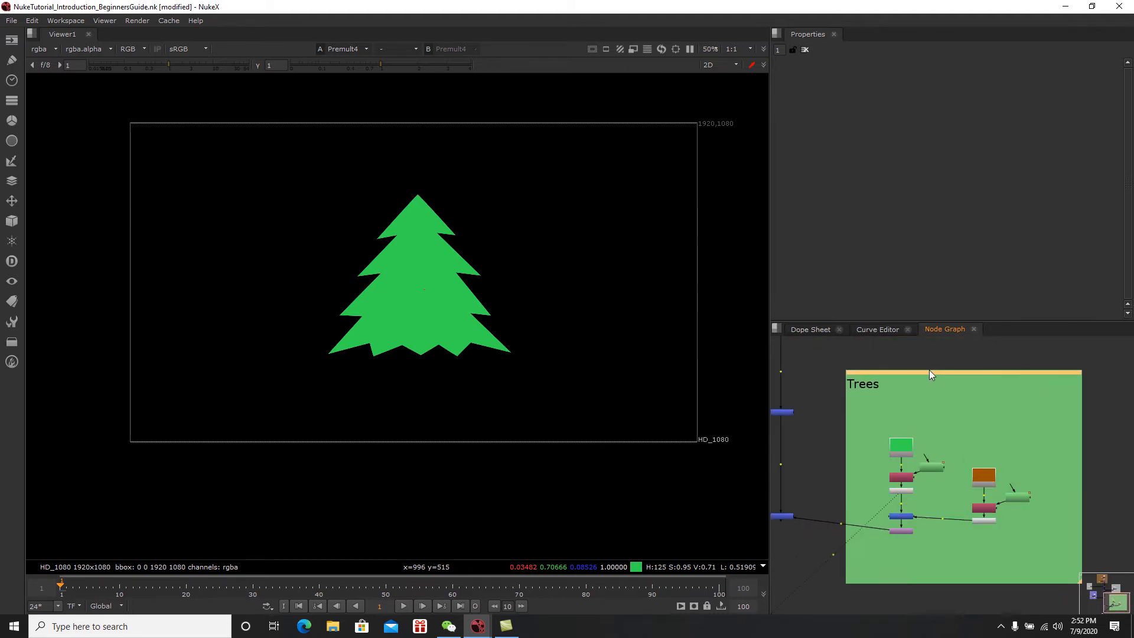
Step: Move the green tree's Constant, Roto, Copy and Premult nodes up together, away from the Merge with the trunk
{"action": "left_click", "coordinate": [997, 418]}
{"action": "scroll", "coordinate": [954, 446], "scroll_direction": "up", "scroll_amount": 1}
{"action": "left_click_drag", "start_coordinate": [962, 415], "coordinate": [872, 507]}
{"action": "left_click_drag", "start_coordinate": [900, 446], "coordinate": [901, 405]}
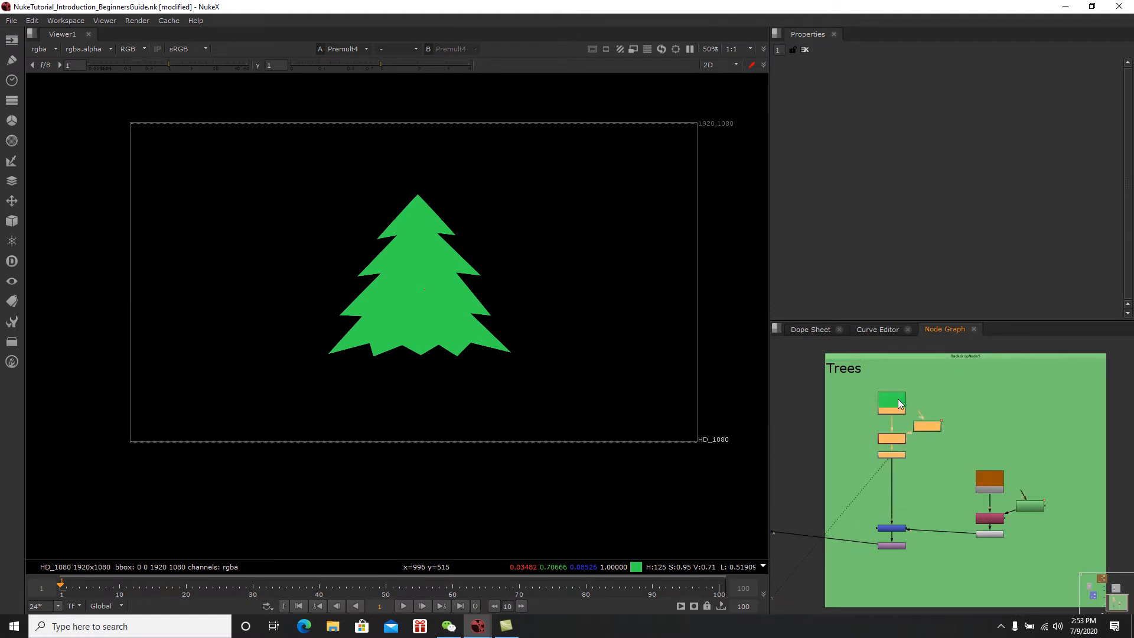
Step: Add a Constant node in the Trees backdrop, beside the green tree's Roto
{"action": "left_click", "coordinate": [947, 454]}
{"action": "scroll", "coordinate": [950, 455], "scroll_direction": "up", "scroll_amount": 2}
{"action": "scroll", "coordinate": [948, 452], "scroll_direction": "up", "scroll_amount": 1}
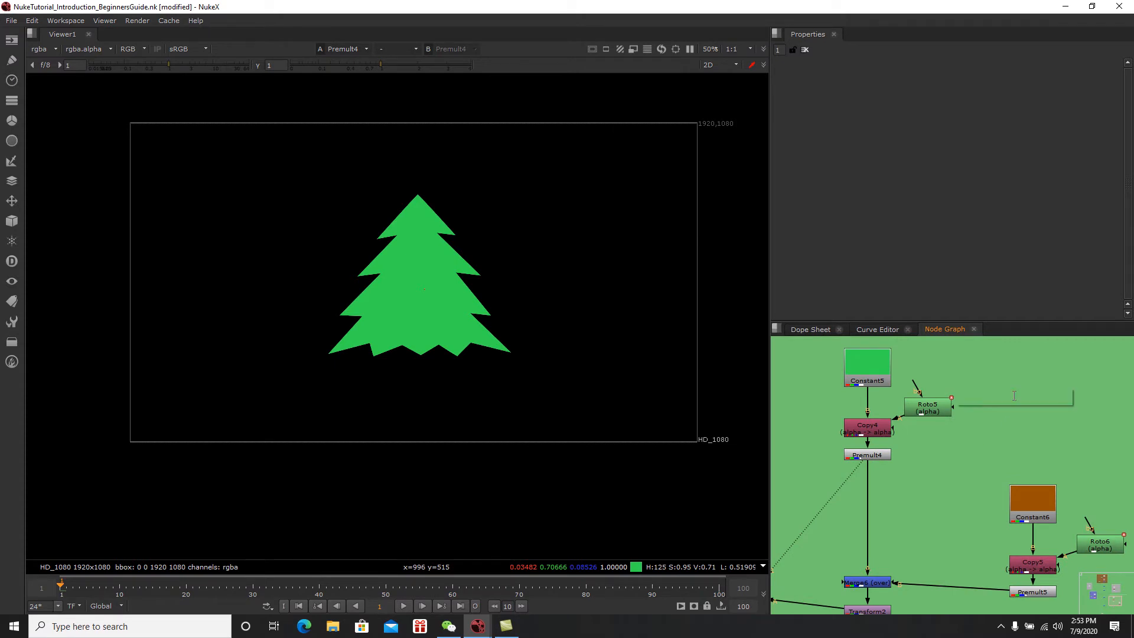
{"action": "key", "text": "Tab"}
{"action": "type", "text": "cons"}
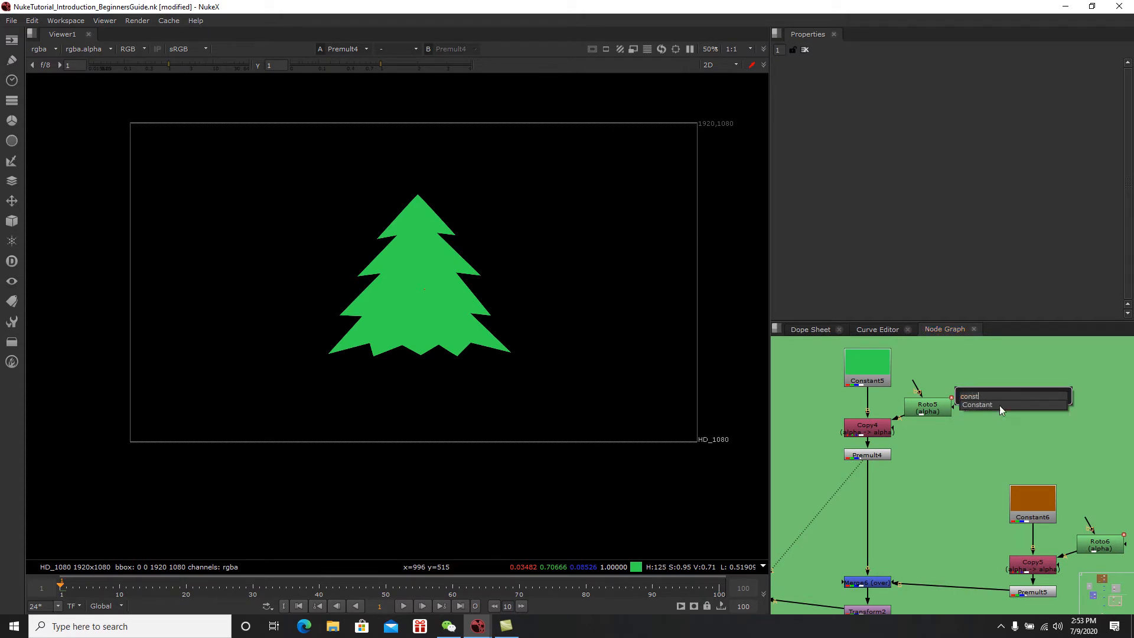
{"action": "left_click", "coordinate": [995, 404]}
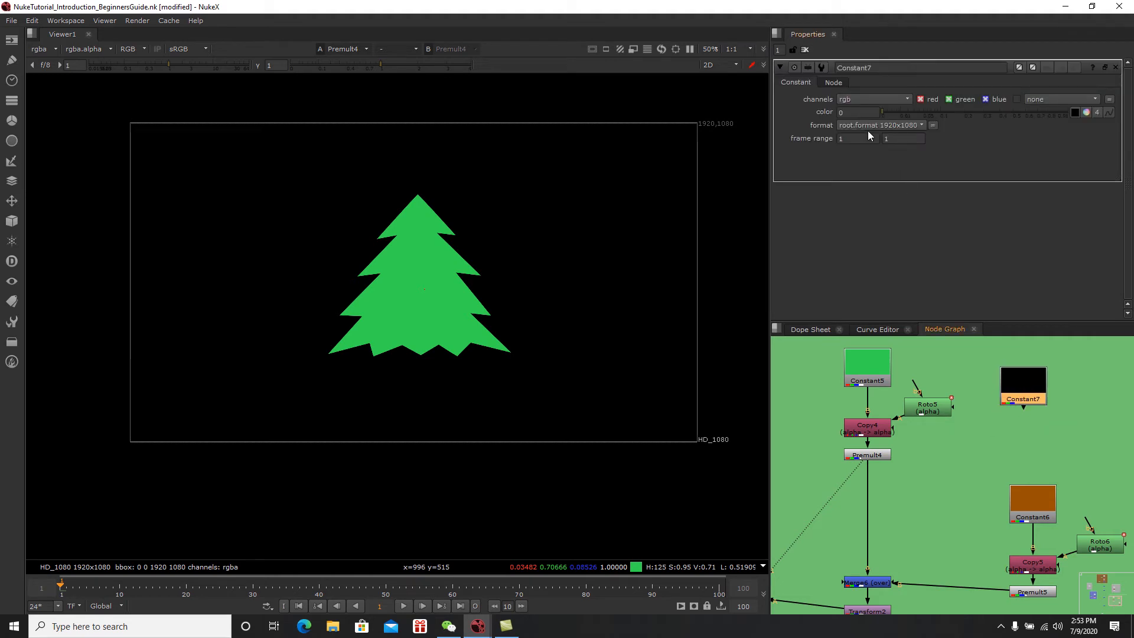
Step: Set the new Constant's channels to rgba and its color to 1
{"action": "left_click", "coordinate": [859, 99]}
{"action": "left_click", "coordinate": [853, 139]}
{"action": "type", "text": "1"}
{"action": "key", "text": "Return"}
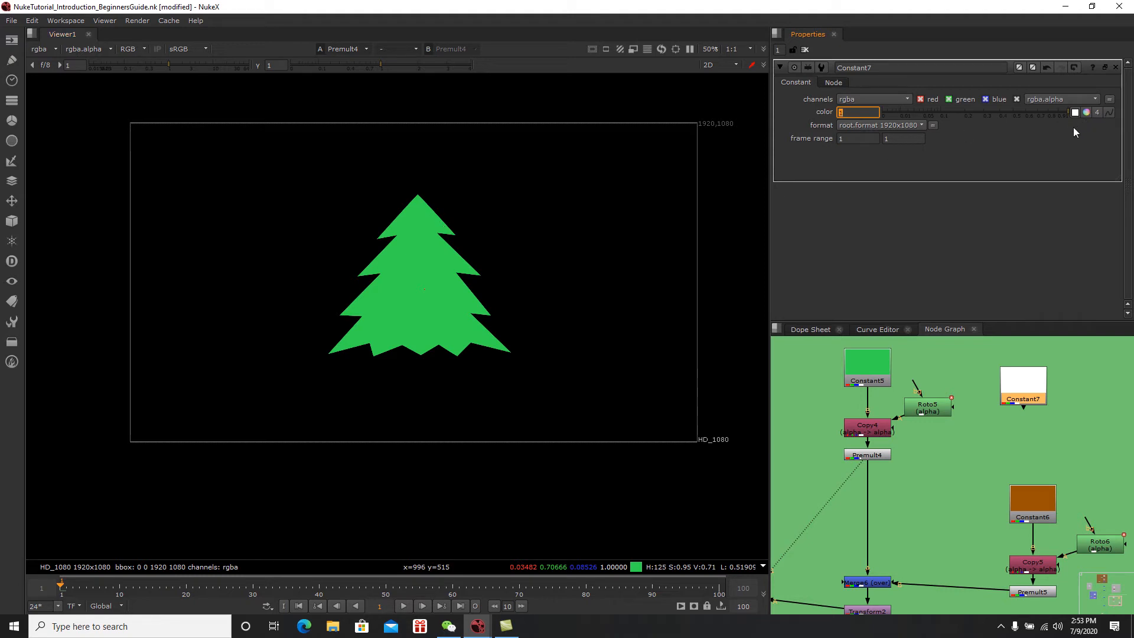
Step: Expand the new Constant's color controls and sample the green of the tree in the viewer as its color
{"action": "left_click", "coordinate": [1086, 113]}
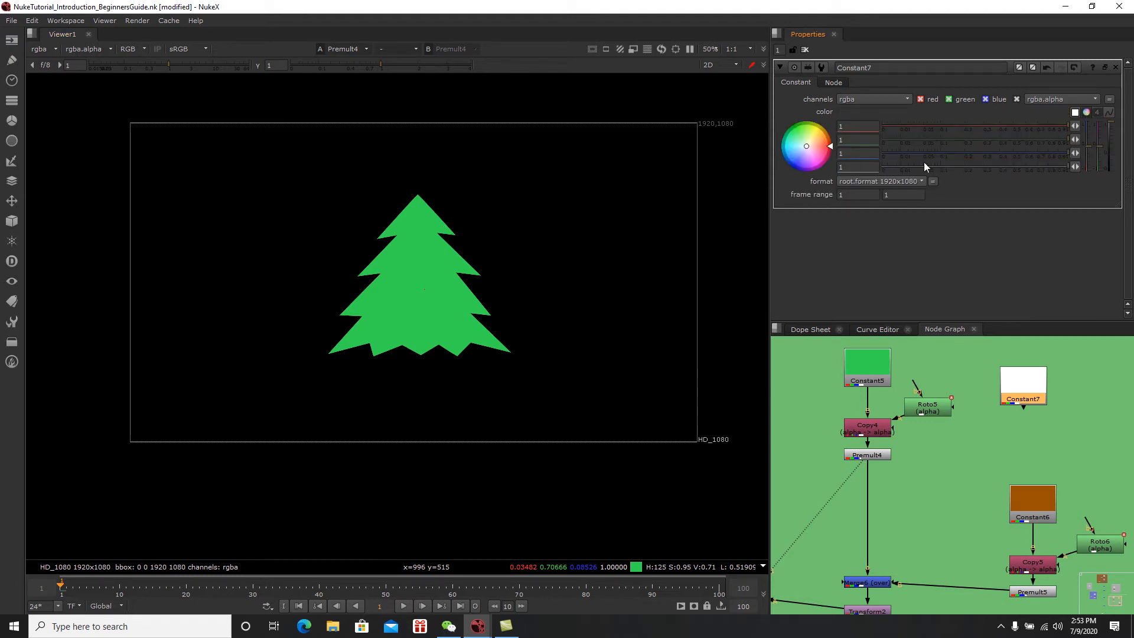
{"action": "left_click_drag", "start_coordinate": [810, 151], "coordinate": [666, 20]}
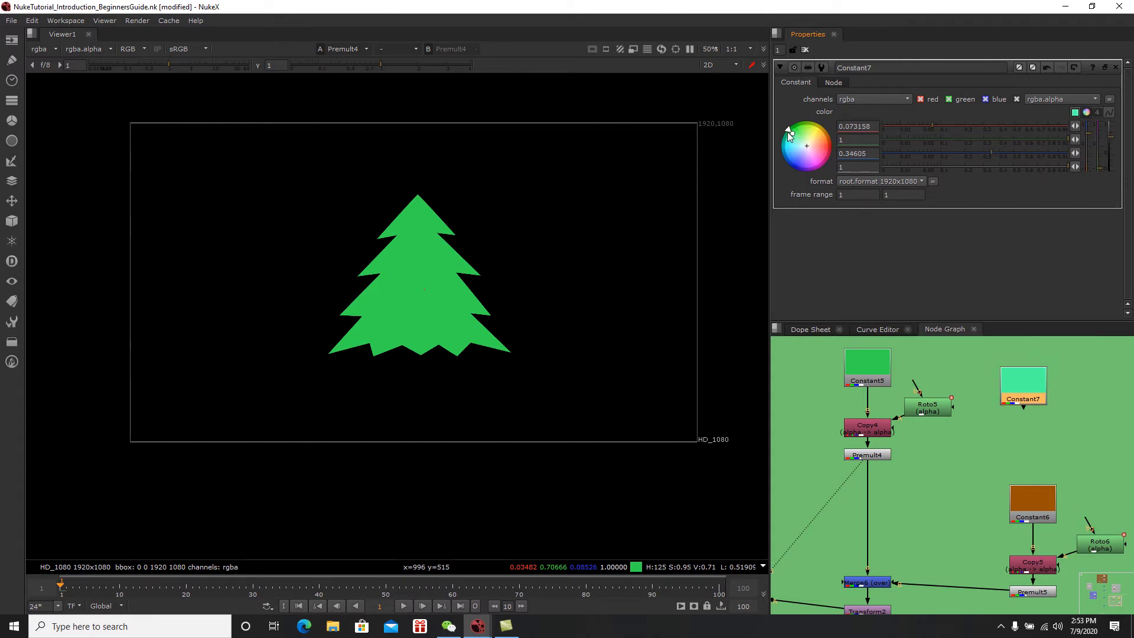
{"action": "left_click_drag", "start_coordinate": [789, 133], "coordinate": [795, 130]}
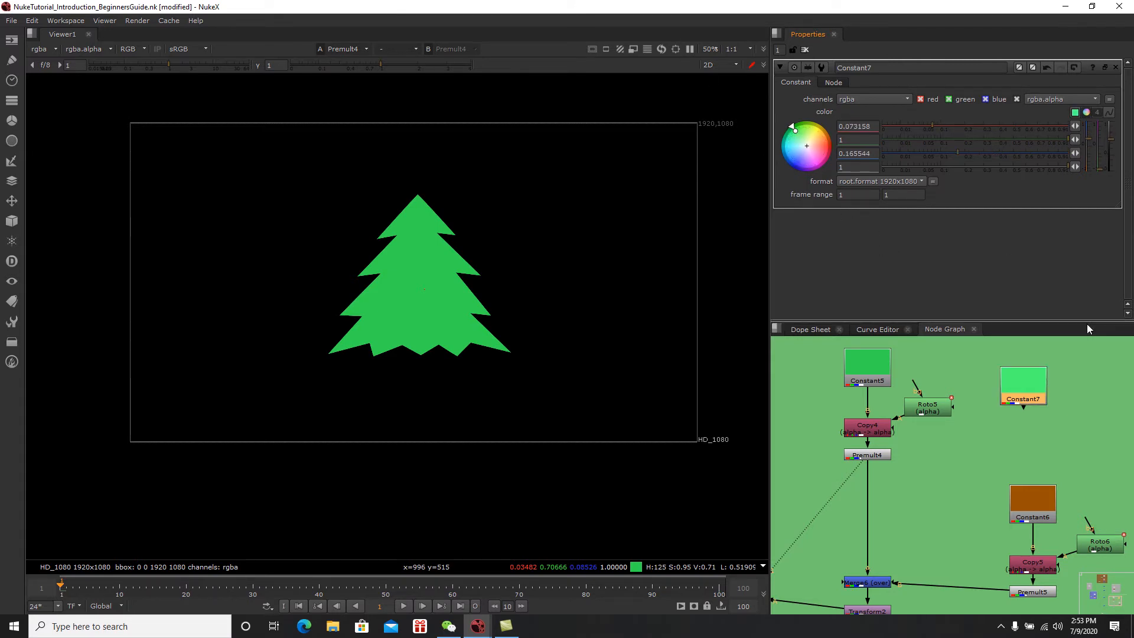
{"action": "left_click", "coordinate": [1077, 113]}
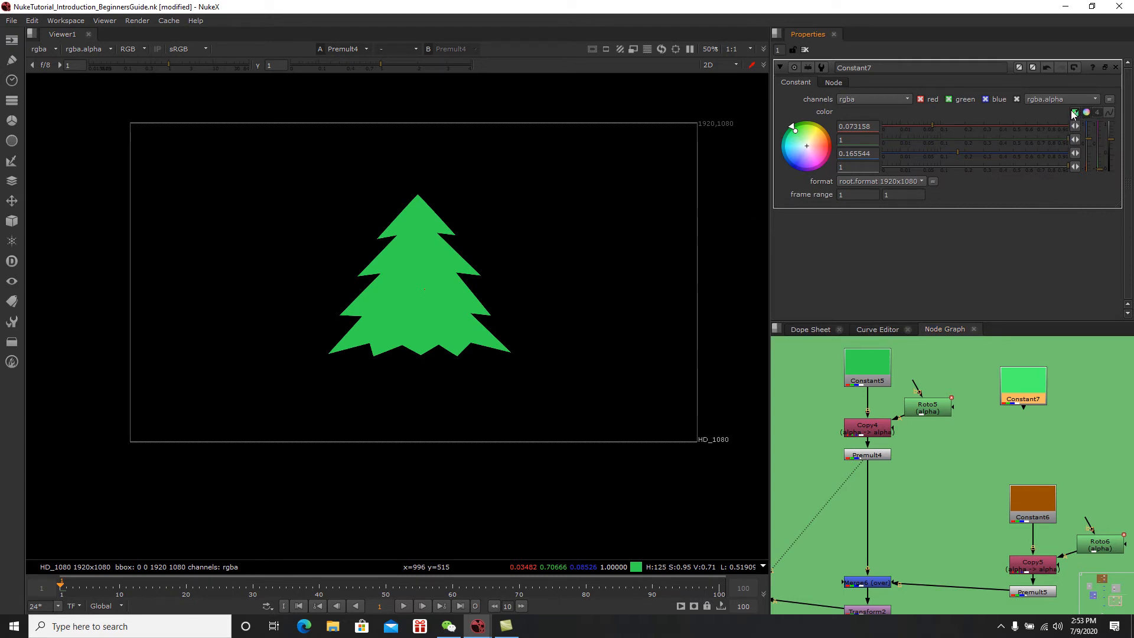
{"action": "left_click", "coordinate": [427, 270], "text": "ctrl"}
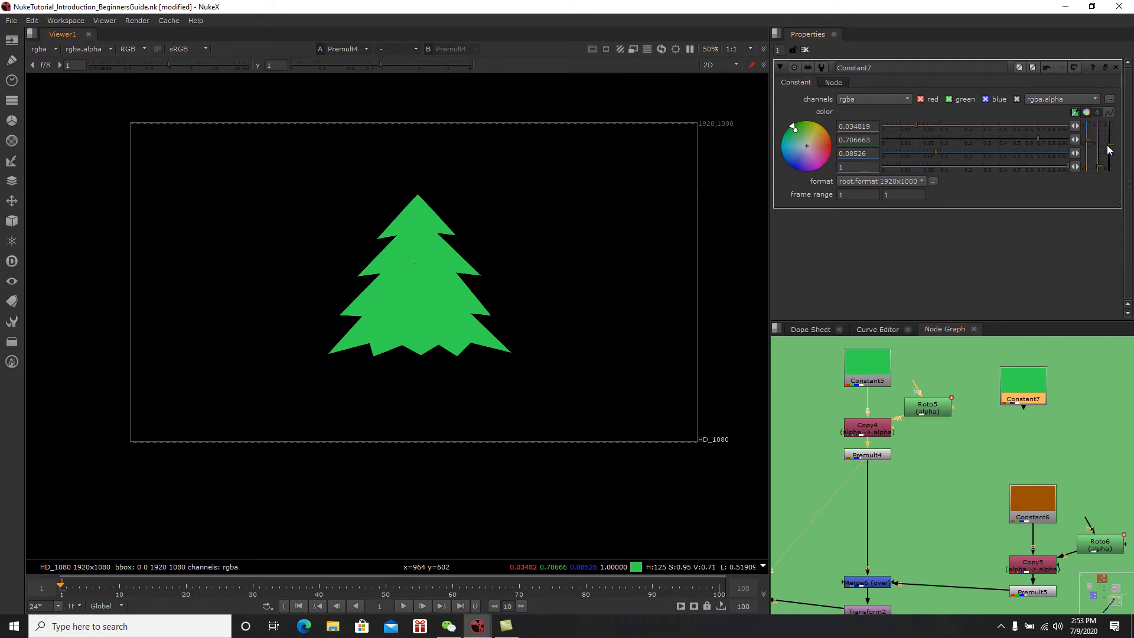
Step: Darken the Constant's green to about red -0.237, green 0.435 and blue -0.186, viewing the Constant while adjusting
{"action": "left_click_drag", "start_coordinate": [1111, 150], "coordinate": [1111, 166]}
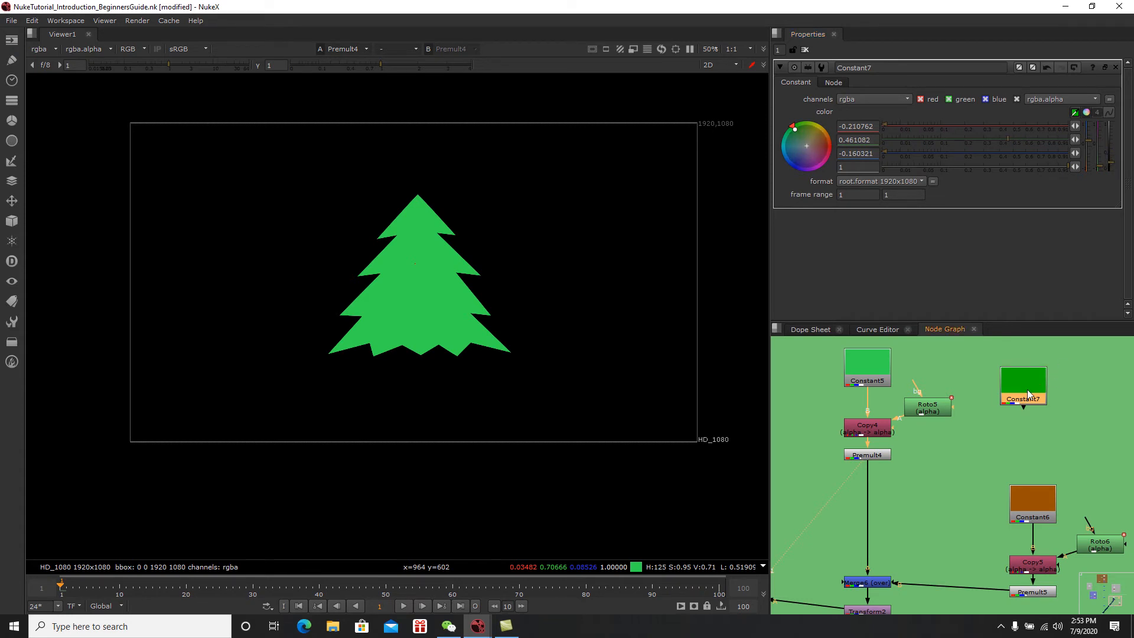
{"action": "key", "text": "1"}
{"action": "left_click_drag", "start_coordinate": [1111, 167], "coordinate": [1111, 171]}
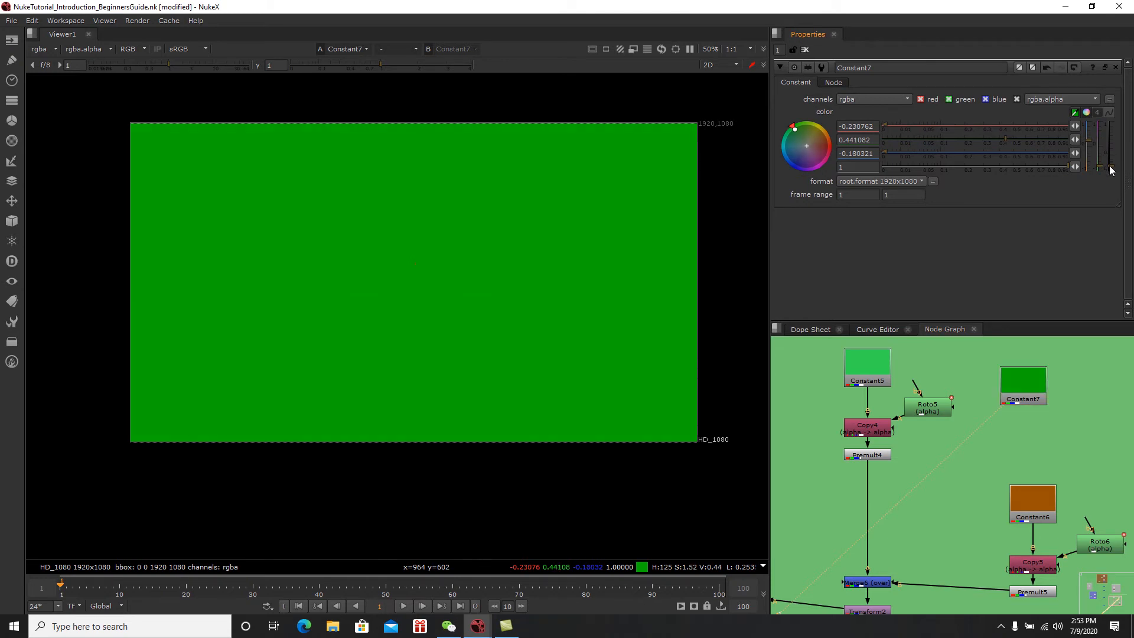
{"action": "left_click_drag", "start_coordinate": [1112, 170], "coordinate": [1110, 169]}
{"action": "double_click", "coordinate": [1026, 388]}
{"action": "middle_click_drag", "start_coordinate": [1038, 414], "coordinate": [1027, 404]}
Step: View the green tree's Premult output and add a Roto node just below the dark green Constant
{"action": "left_click", "coordinate": [870, 446]}
{"action": "key", "text": "1"}
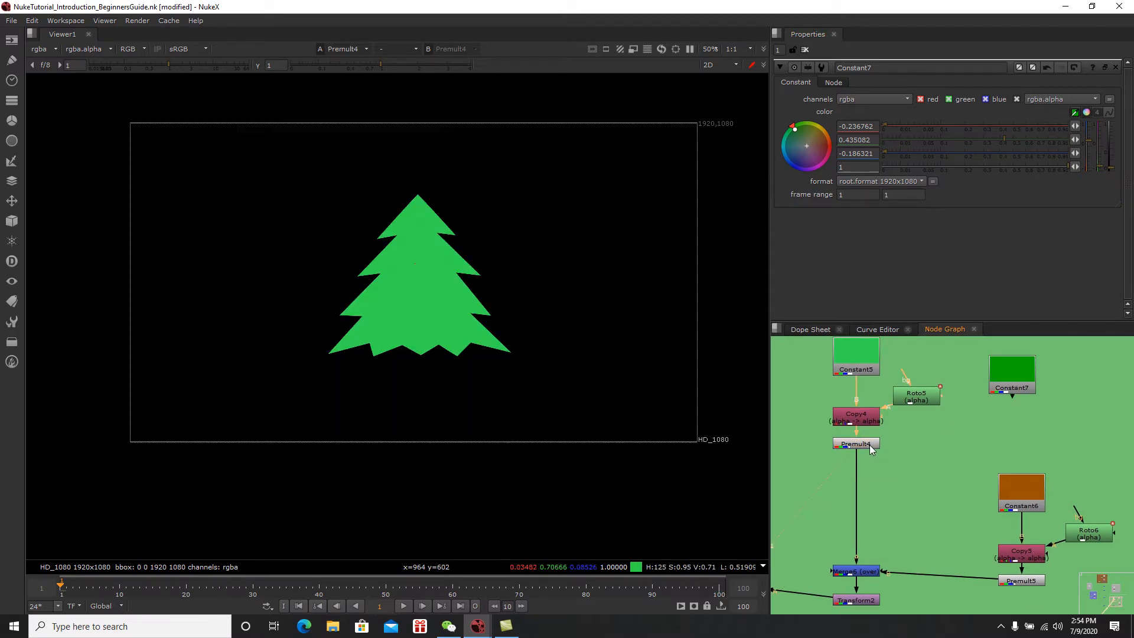
{"action": "left_click", "coordinate": [860, 442]}
{"action": "left_click", "coordinate": [849, 452]}
{"action": "middle_click_drag", "start_coordinate": [919, 416], "coordinate": [945, 434]}
{"action": "scroll", "coordinate": [963, 434], "scroll_direction": "up", "scroll_amount": 1}
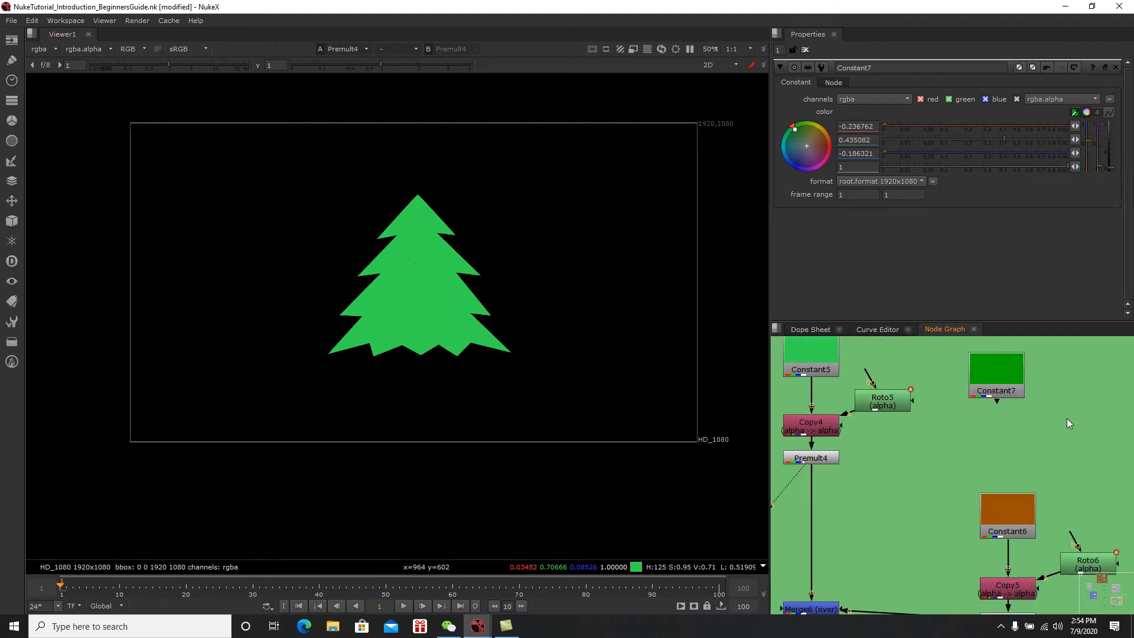
{"action": "key", "text": "Tab"}
{"action": "type", "text": "ro"}
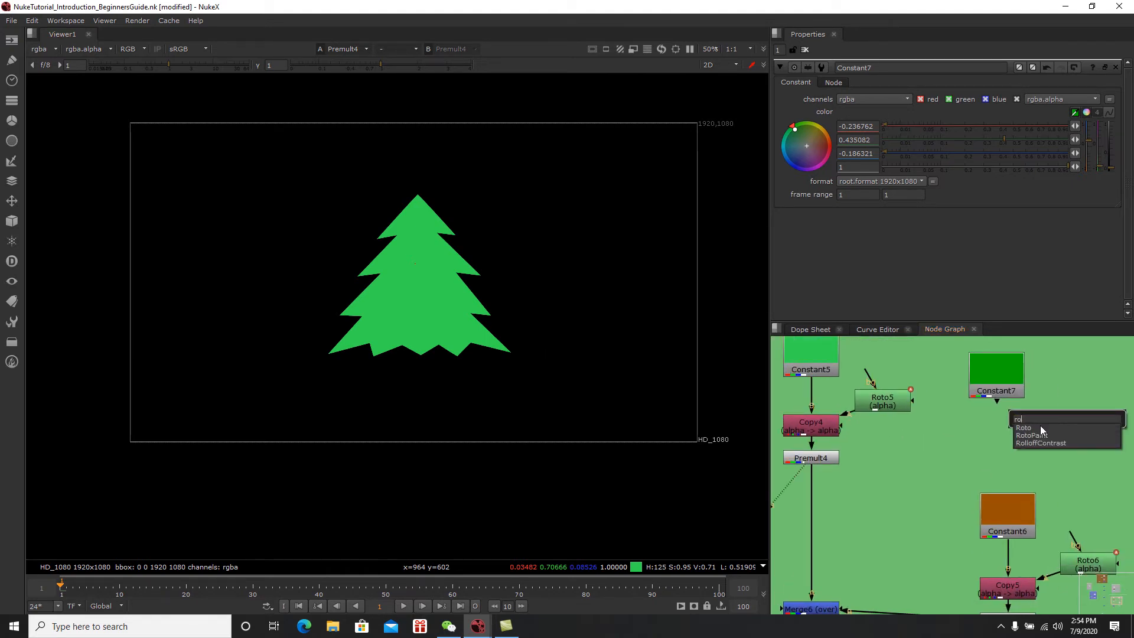
{"action": "key", "text": "Return"}
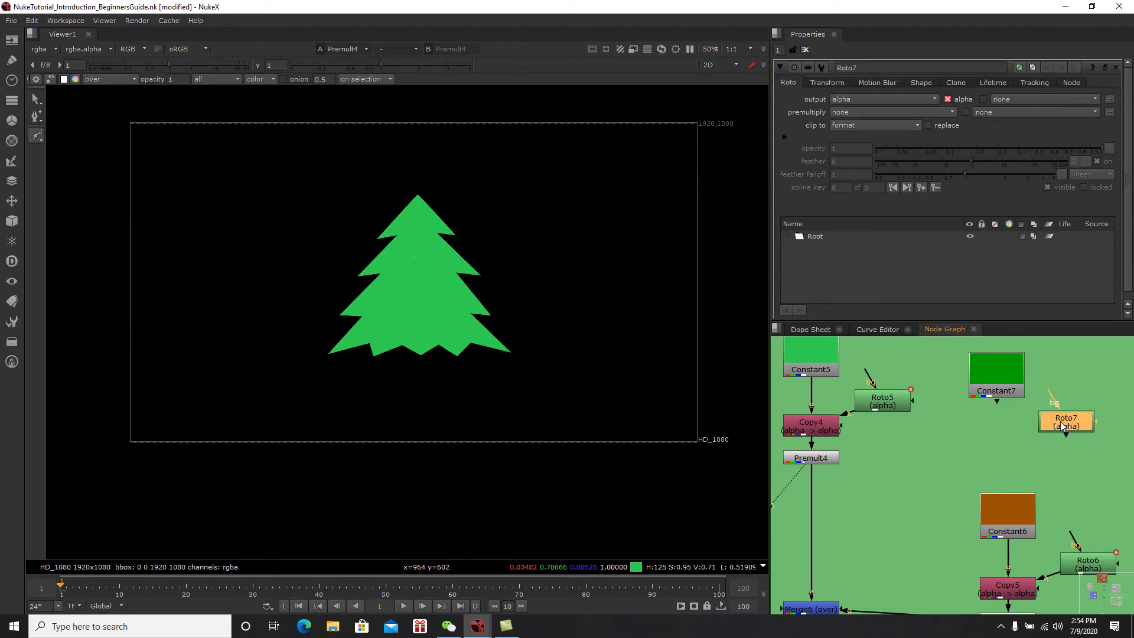
Step: Start a Bezier shape at the tree's tip and place its points in a jagged line down the middle of the tree
{"action": "scroll", "coordinate": [428, 277], "scroll_direction": "up", "scroll_amount": 5}
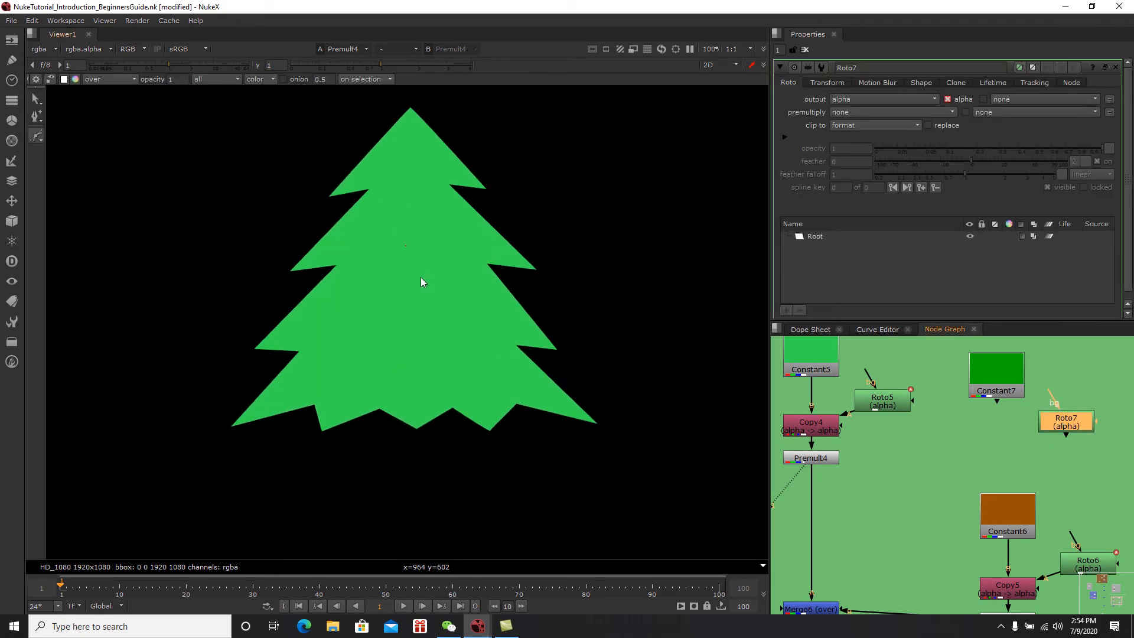
{"action": "left_click", "coordinate": [38, 137]}
{"action": "left_click", "coordinate": [68, 136]}
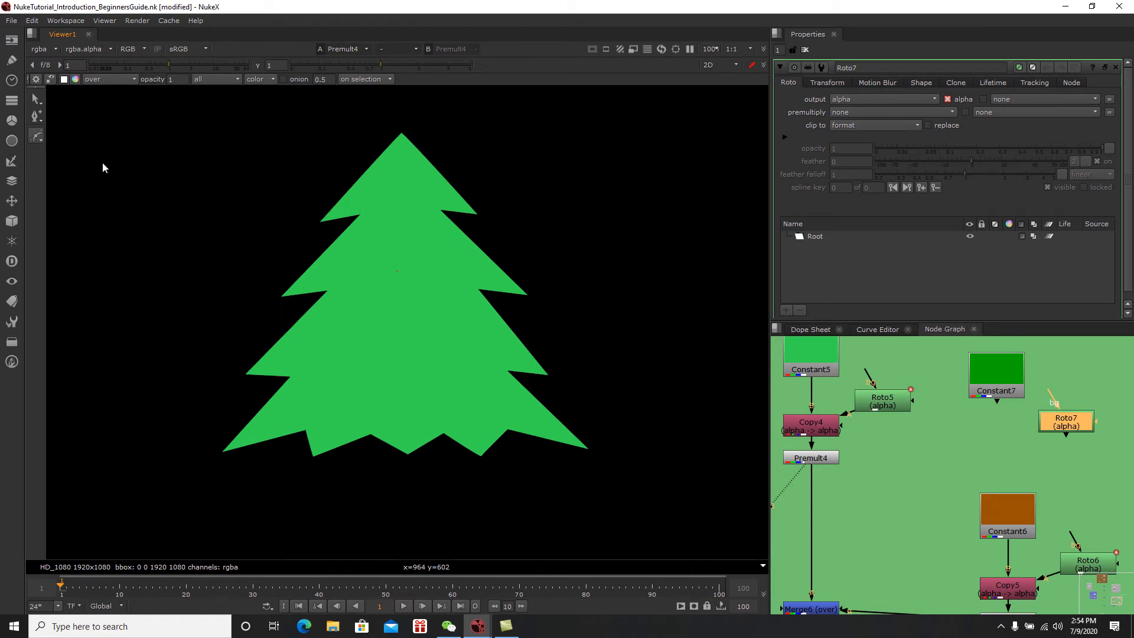
{"action": "left_click", "coordinate": [402, 133]}
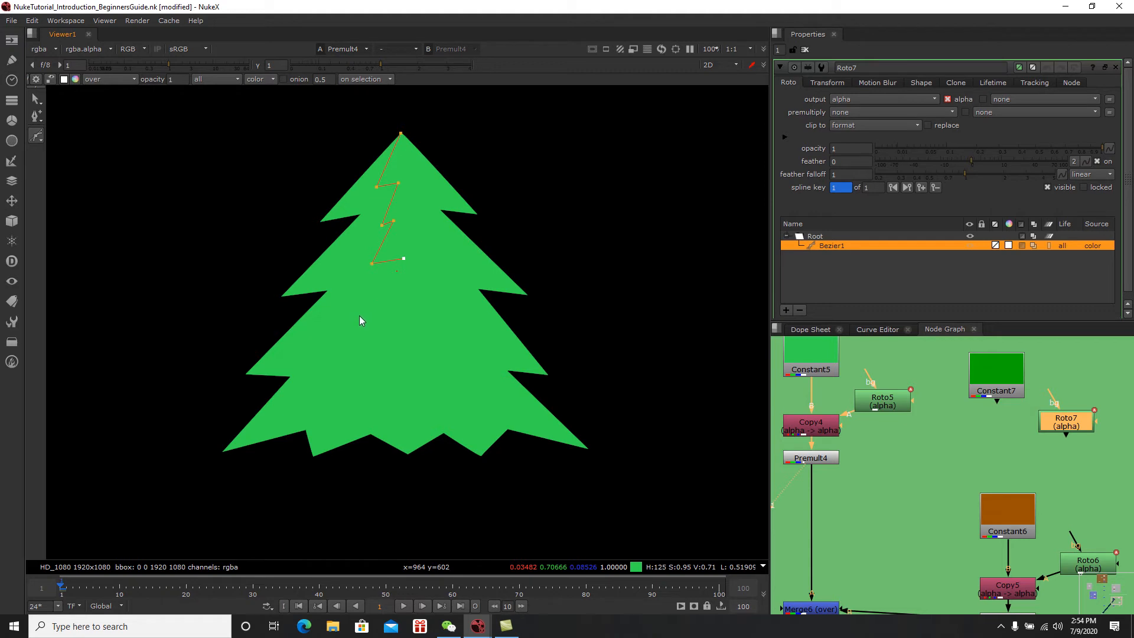
{"action": "left_click", "coordinate": [361, 336]}
{"action": "left_click", "coordinate": [383, 332]}
{"action": "left_click", "coordinate": [352, 391]}
Step: Continue the shape along the left half of the tree's base and up its left edge, closing it at the tip
{"action": "left_click", "coordinate": [407, 455]}
{"action": "left_click", "coordinate": [313, 456]}
{"action": "left_click", "coordinate": [304, 430]}
{"action": "left_click", "coordinate": [223, 451]}
{"action": "left_click", "coordinate": [288, 376]}
{"action": "left_click", "coordinate": [244, 375]}
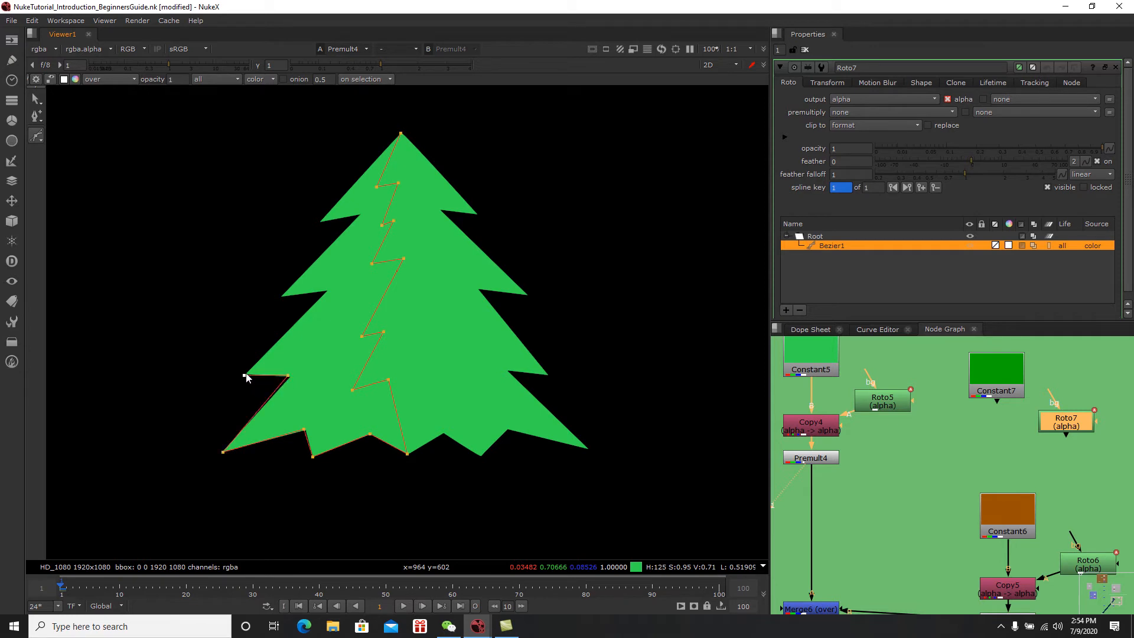
{"action": "left_click", "coordinate": [324, 290]}
{"action": "left_click", "coordinate": [280, 295]}
{"action": "left_click", "coordinate": [358, 217]}
{"action": "left_click", "coordinate": [318, 220]}
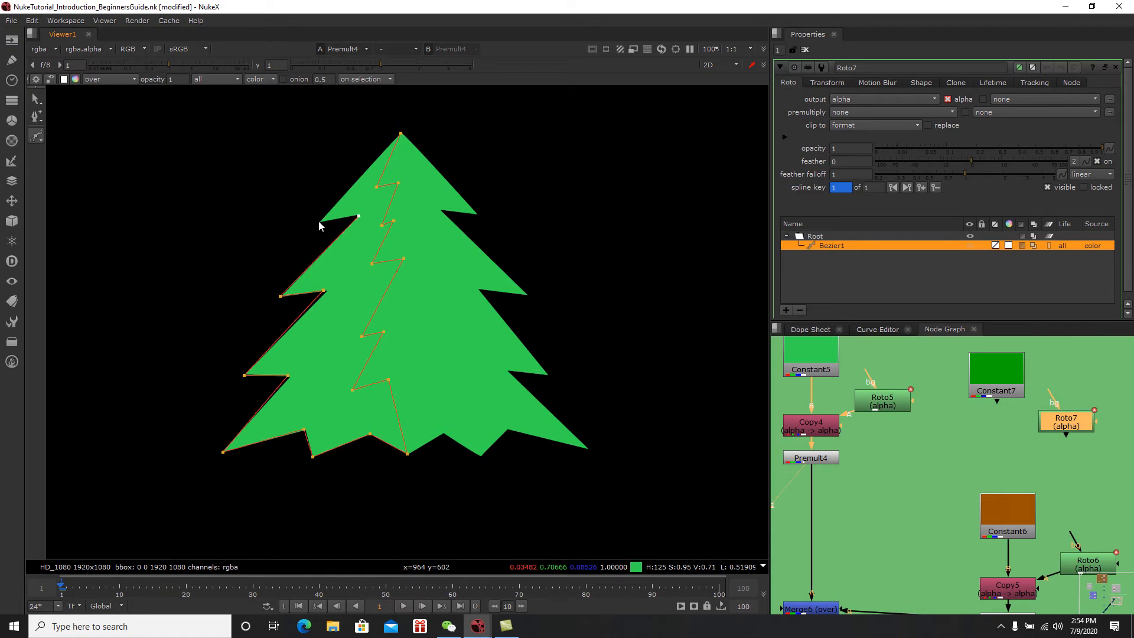
{"action": "left_click", "coordinate": [400, 134]}
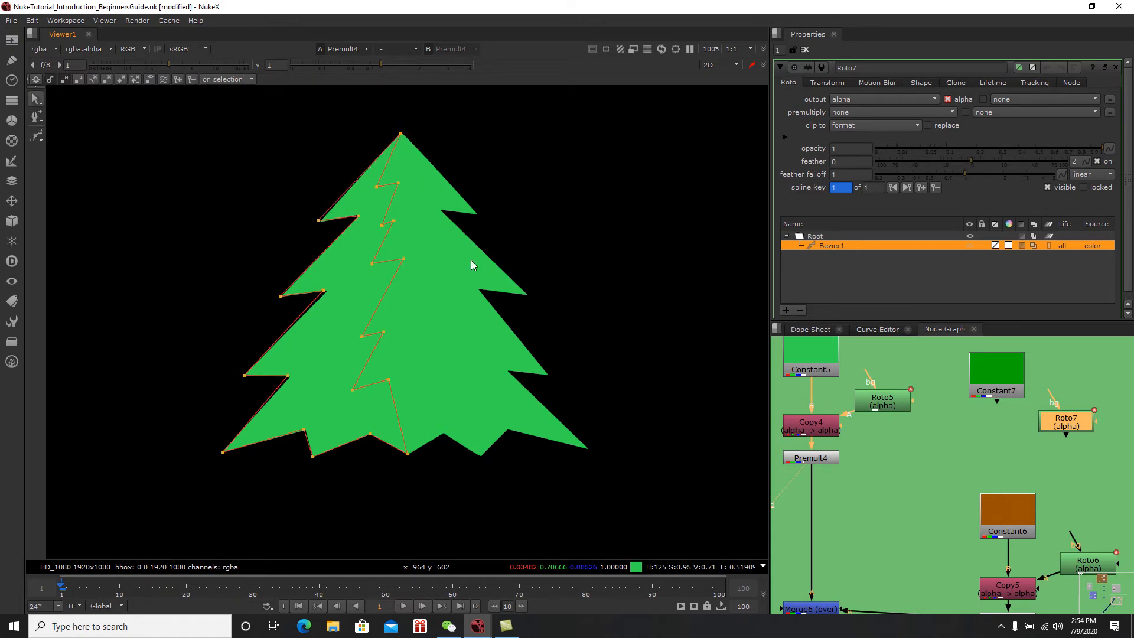
Step: Duplicate the green tree's Copy and Premult nodes below the dark green Constant and connect them to that Constant and the new Roto
{"action": "middle_click_drag", "start_coordinate": [965, 423], "coordinate": [972, 399]}
{"action": "left_click_drag", "start_coordinate": [873, 461], "coordinate": [777, 380]}
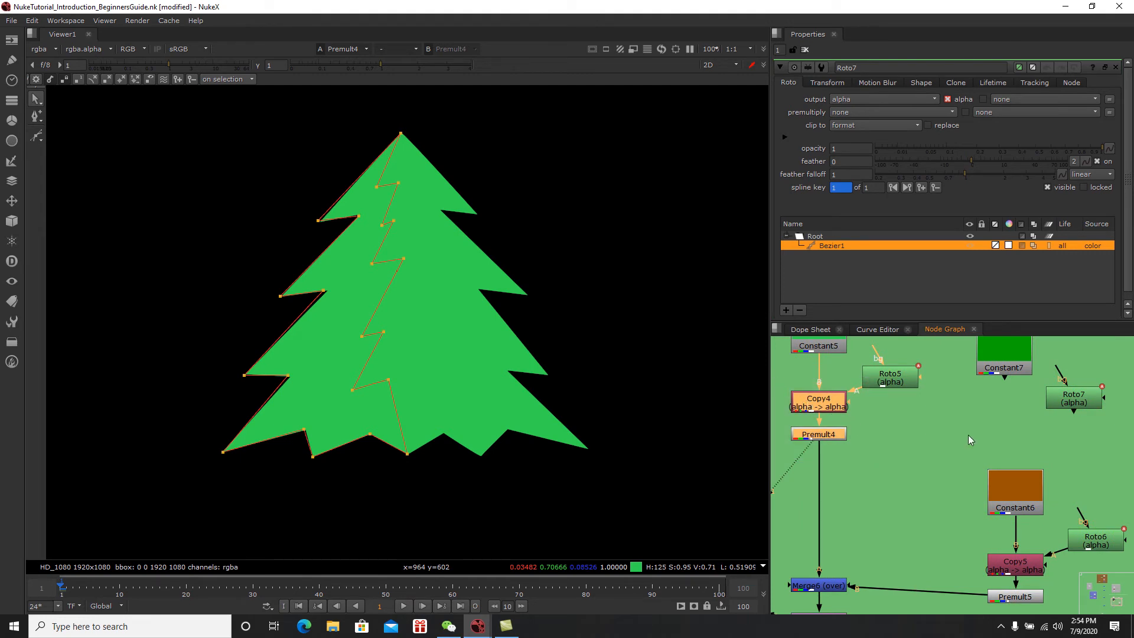
{"action": "left_click", "coordinate": [998, 422]}
{"action": "key", "text": "ctrl+v"}
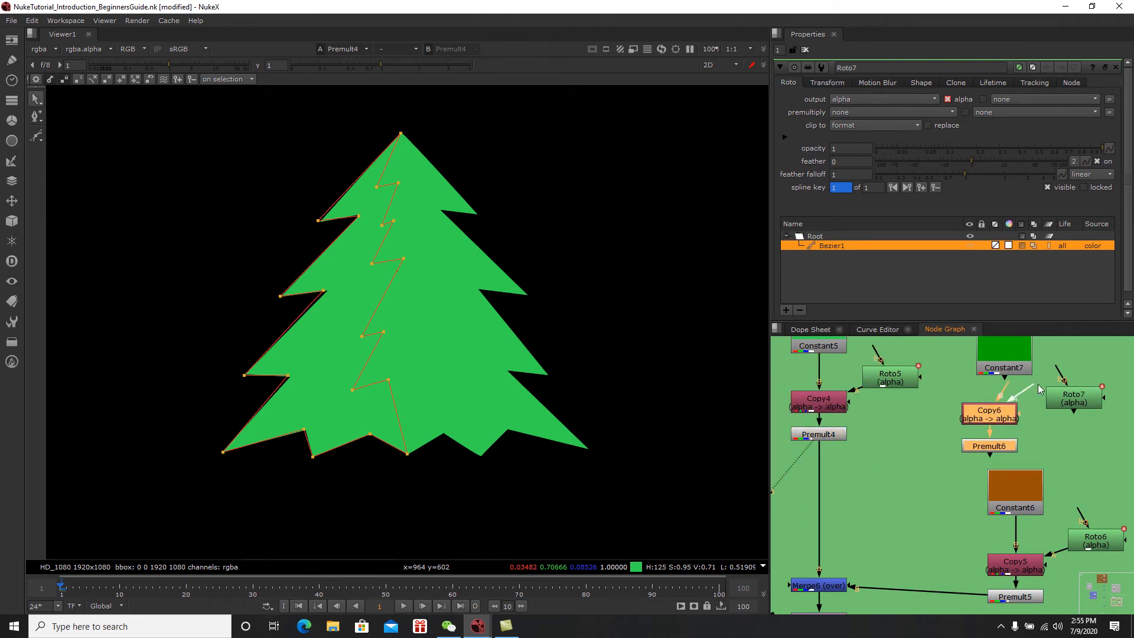
{"action": "left_click_drag", "start_coordinate": [1006, 369], "coordinate": [998, 374]}
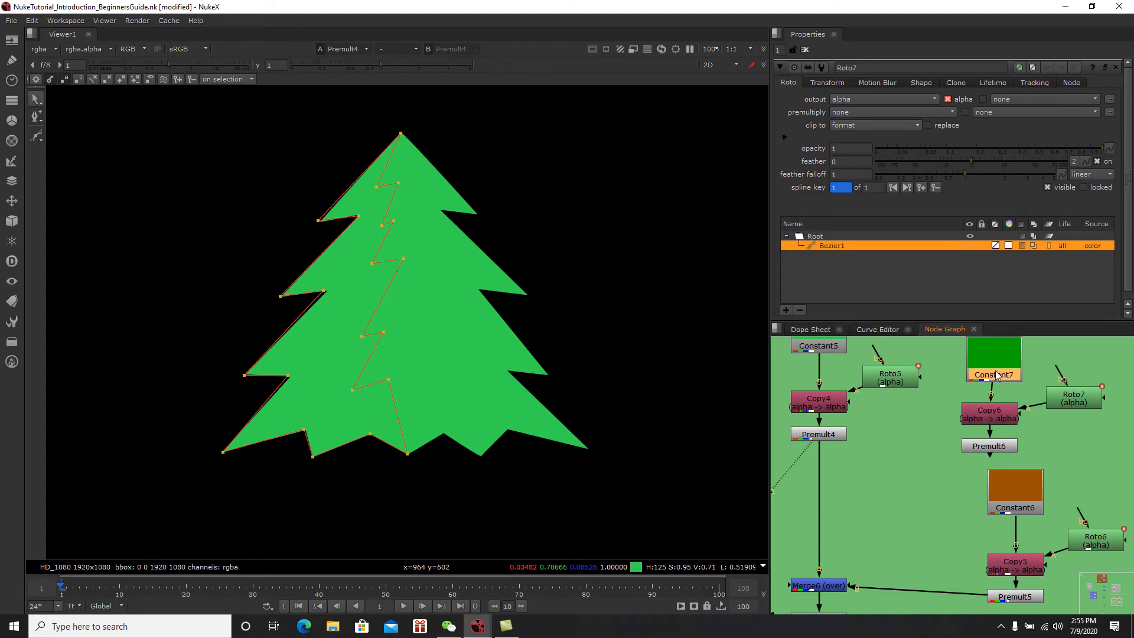
{"action": "scroll", "coordinate": [1012, 457], "scroll_direction": "down", "scroll_amount": 2}
{"action": "left_click_drag", "start_coordinate": [1013, 483], "coordinate": [1013, 498]}
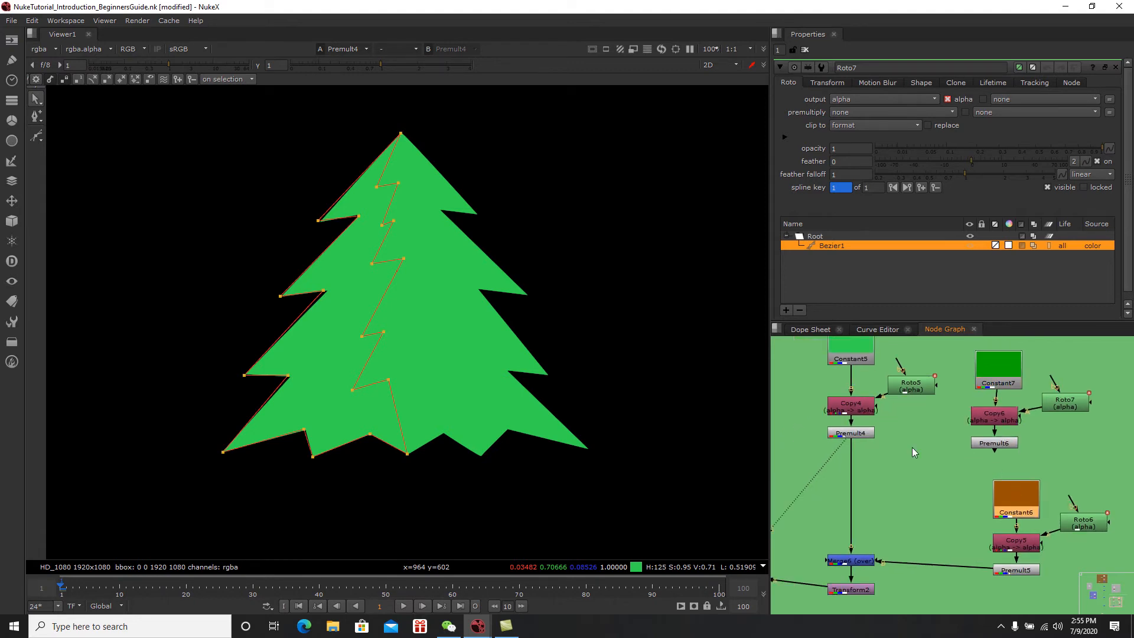
Step: Insert a Merge node below the green tree's Premult, with the dark green Premult as input A and the tree as input B
{"action": "key", "text": "m"}
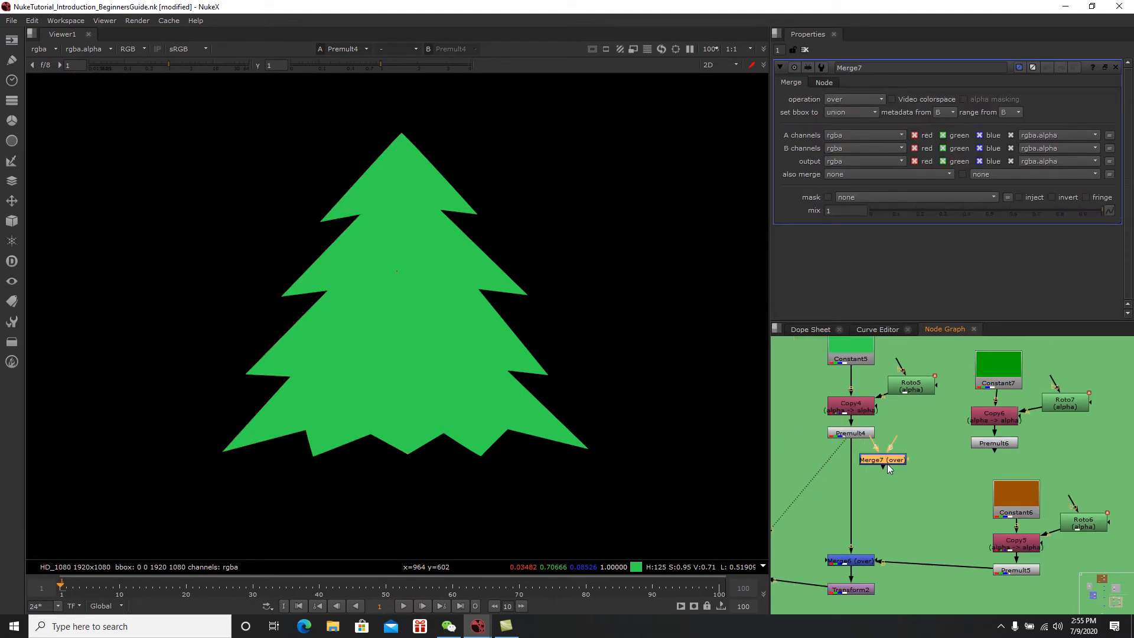
{"action": "left_click_drag", "start_coordinate": [875, 453], "coordinate": [871, 450]}
{"action": "left_click_drag", "start_coordinate": [944, 443], "coordinate": [994, 443]}
{"action": "left_click_drag", "start_coordinate": [901, 452], "coordinate": [858, 443]}
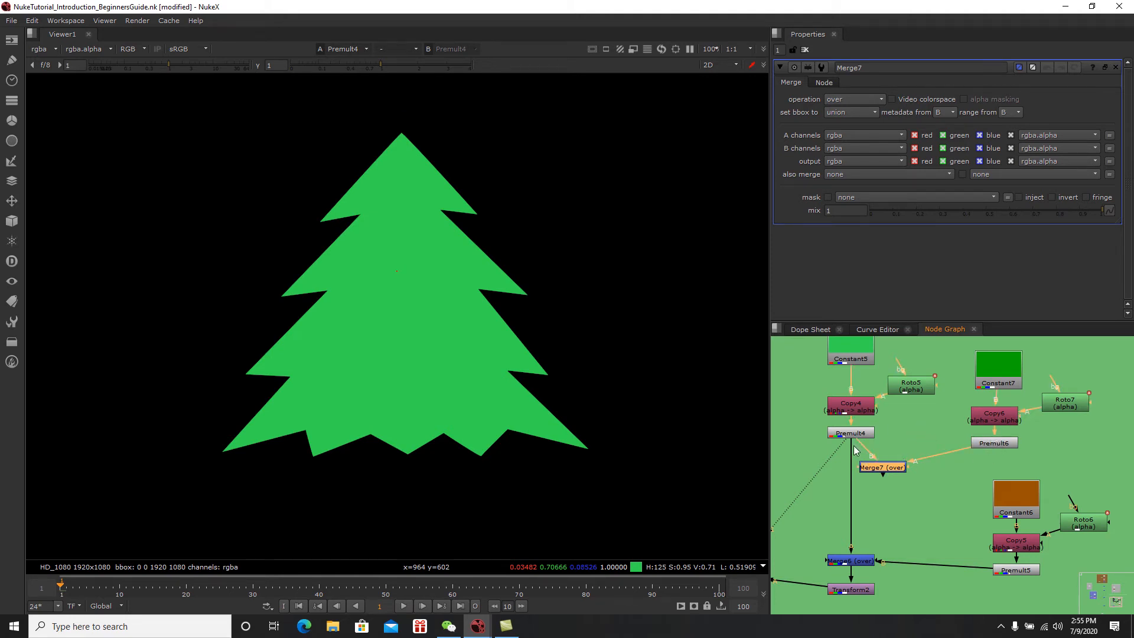
{"action": "left_click_drag", "start_coordinate": [892, 472], "coordinate": [860, 470]}
{"action": "scroll", "coordinate": [854, 477], "scroll_direction": "up", "scroll_amount": 2}
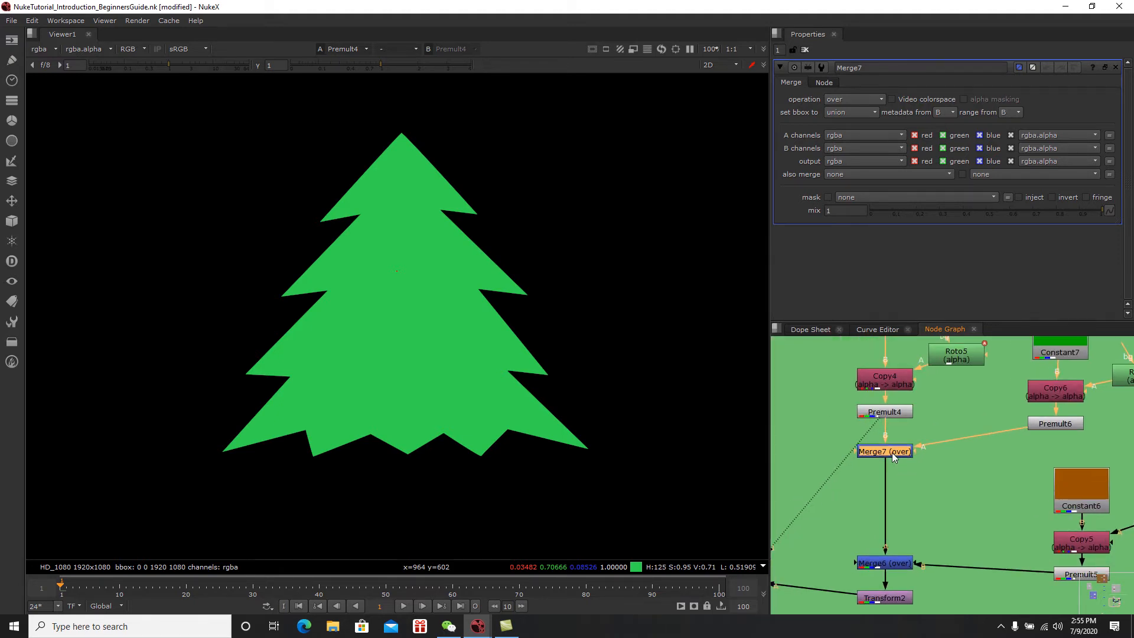
Step: View the shaded tree at the new Merge, the Merge with the trunk and the Transform in turn
{"action": "key", "text": "1"}
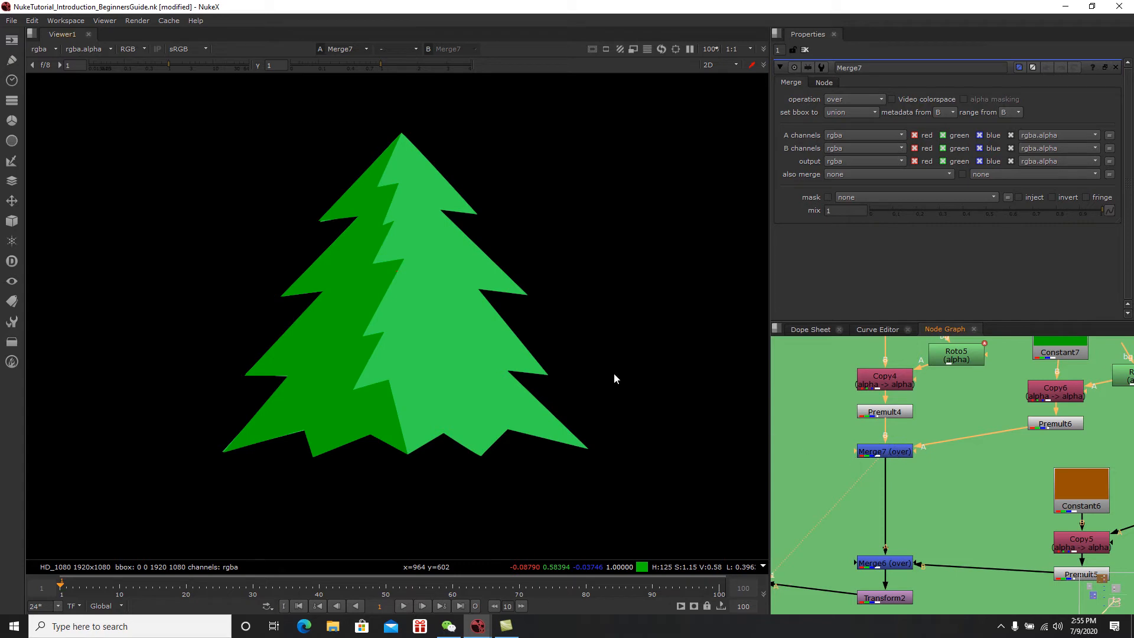
{"action": "scroll", "coordinate": [324, 344], "scroll_direction": "up", "scroll_amount": 2}
{"action": "scroll", "coordinate": [368, 289], "scroll_direction": "down", "scroll_amount": 2}
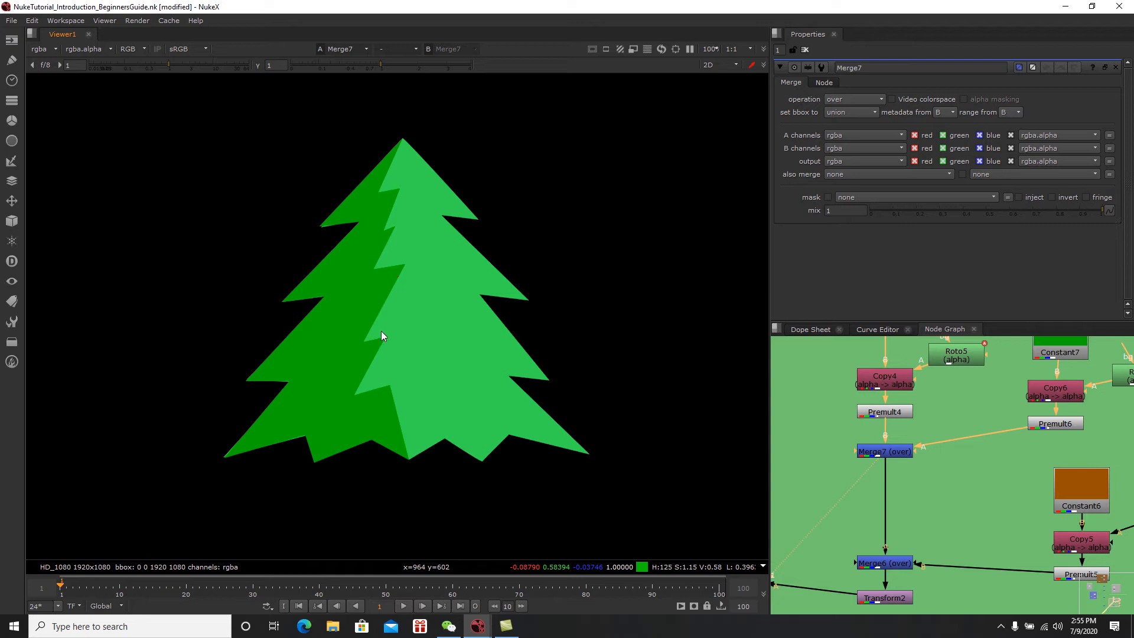
{"action": "scroll", "coordinate": [975, 532], "scroll_direction": "down", "scroll_amount": 2}
{"action": "middle_click_drag", "start_coordinate": [895, 570], "coordinate": [992, 491]}
{"action": "left_click", "coordinate": [1007, 501]}
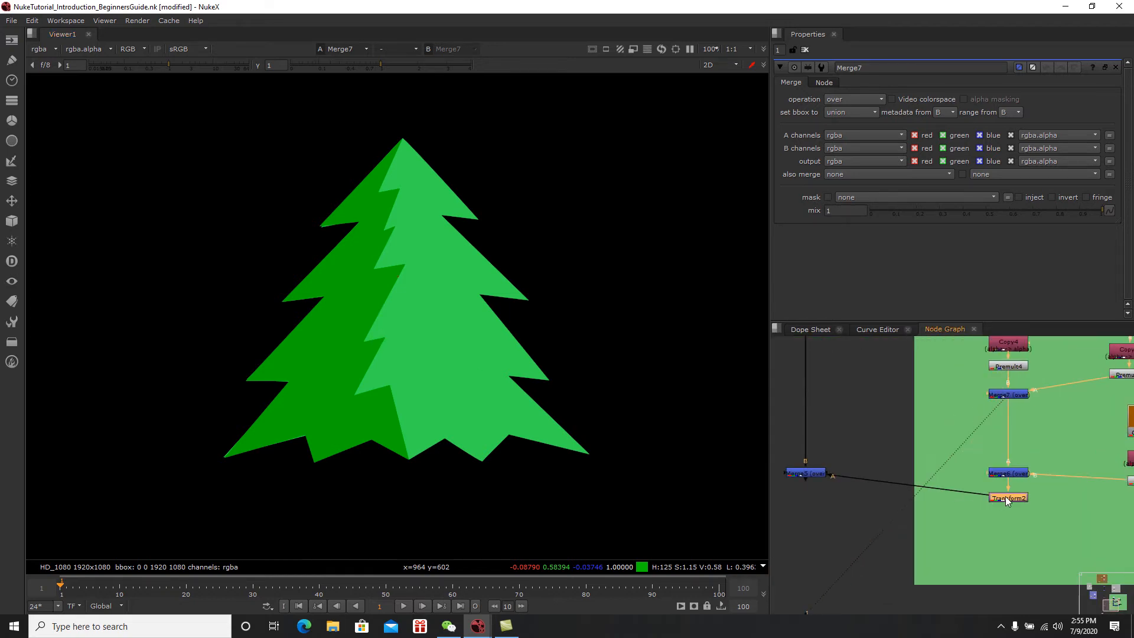
{"action": "left_click", "coordinate": [1011, 476]}
{"action": "key", "text": "1"}
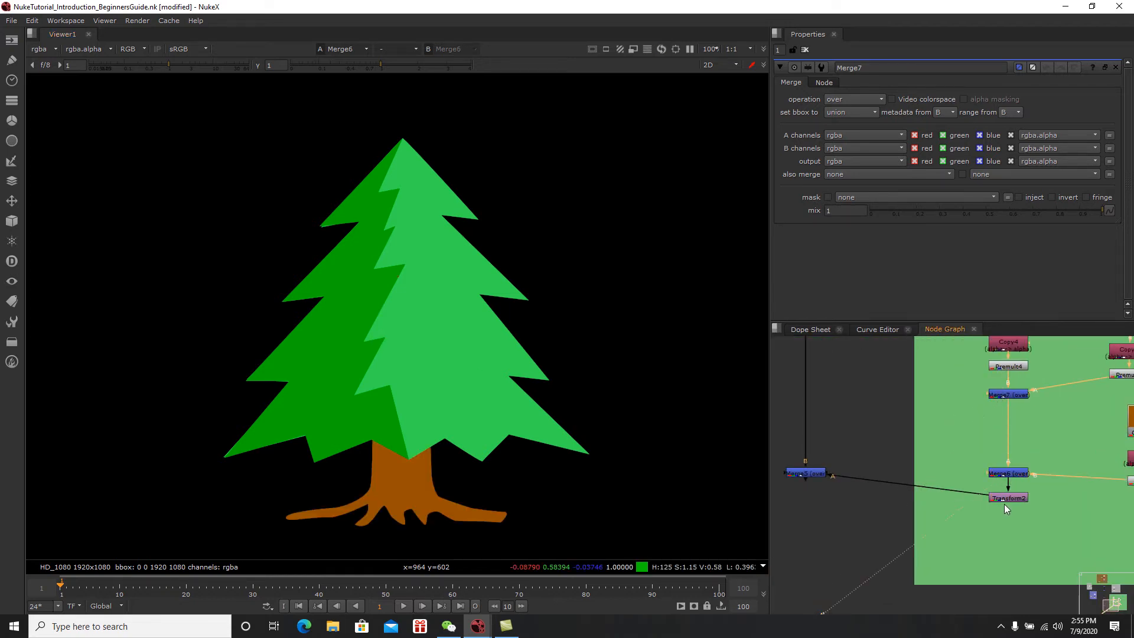
{"action": "left_click", "coordinate": [1009, 498]}
{"action": "key", "text": "1"}
{"action": "scroll", "coordinate": [551, 345], "scroll_direction": "down", "scroll_amount": 2}
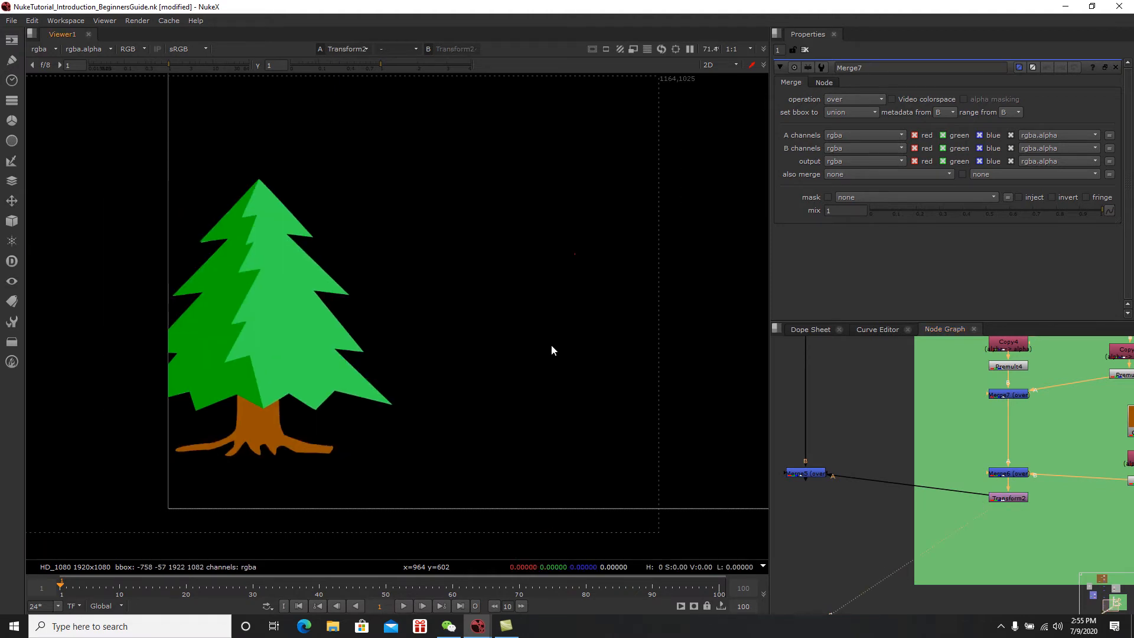
Step: Move the Merge that joins the tree to the landscape slightly down and view the full composite through it
{"action": "left_click_drag", "start_coordinate": [814, 477], "coordinate": [816, 489]}
{"action": "key", "text": "1"}
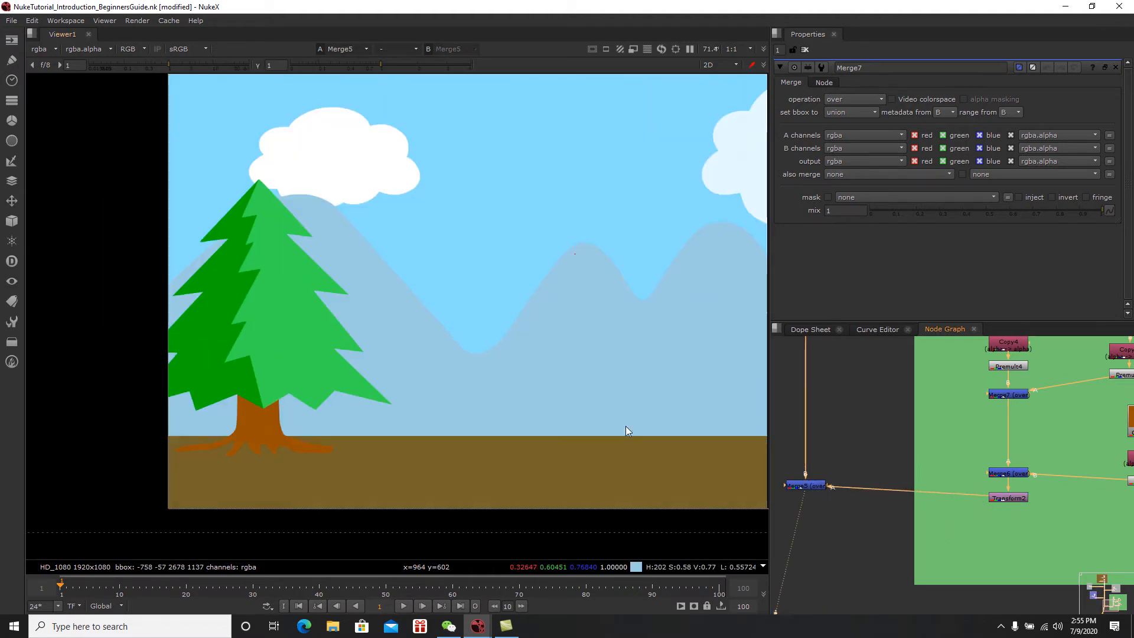
{"action": "scroll", "coordinate": [448, 367], "scroll_direction": "down", "scroll_amount": 2}
{"action": "middle_click_drag", "start_coordinate": [842, 461], "coordinate": [885, 501]}
{"action": "scroll", "coordinate": [886, 501], "scroll_direction": "down", "scroll_amount": 1}
{"action": "middle_click_drag", "start_coordinate": [543, 359], "coordinate": [441, 345]}
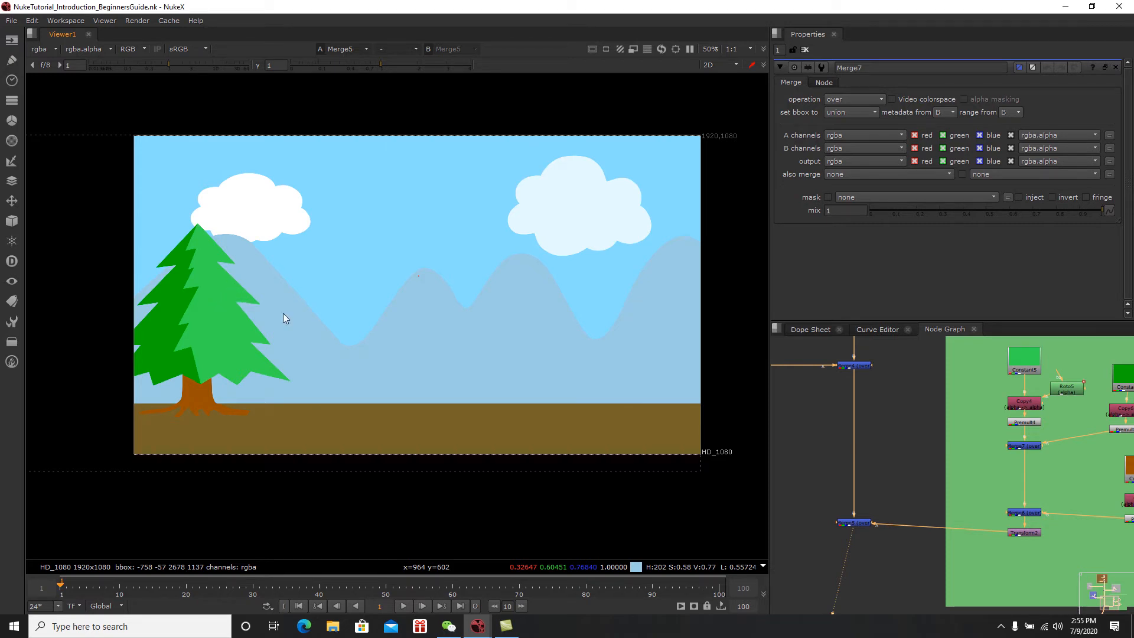
Step: Open the dark green shading's Roto and reshape its two upper inner notches, pulling the second one deep toward the tree's left edge
{"action": "scroll", "coordinate": [1051, 396], "scroll_direction": "up", "scroll_amount": 2}
{"action": "middle_click_drag", "start_coordinate": [1051, 396], "coordinate": [1019, 419]}
{"action": "middle_click_drag", "start_coordinate": [1127, 428], "coordinate": [1033, 430]}
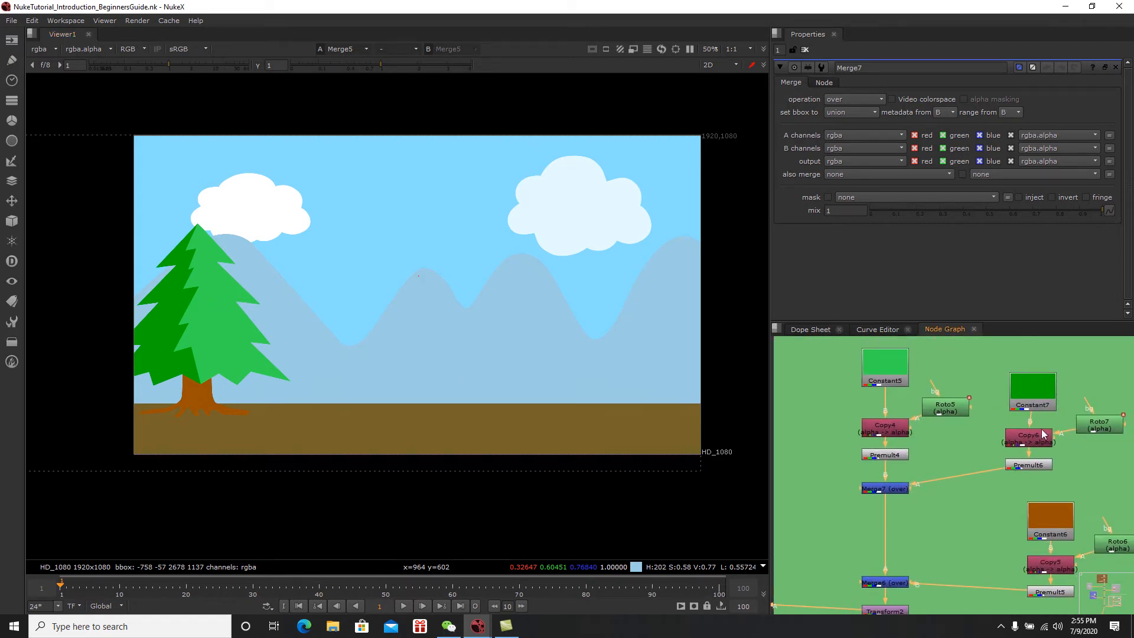
{"action": "double_click", "coordinate": [1101, 428]}
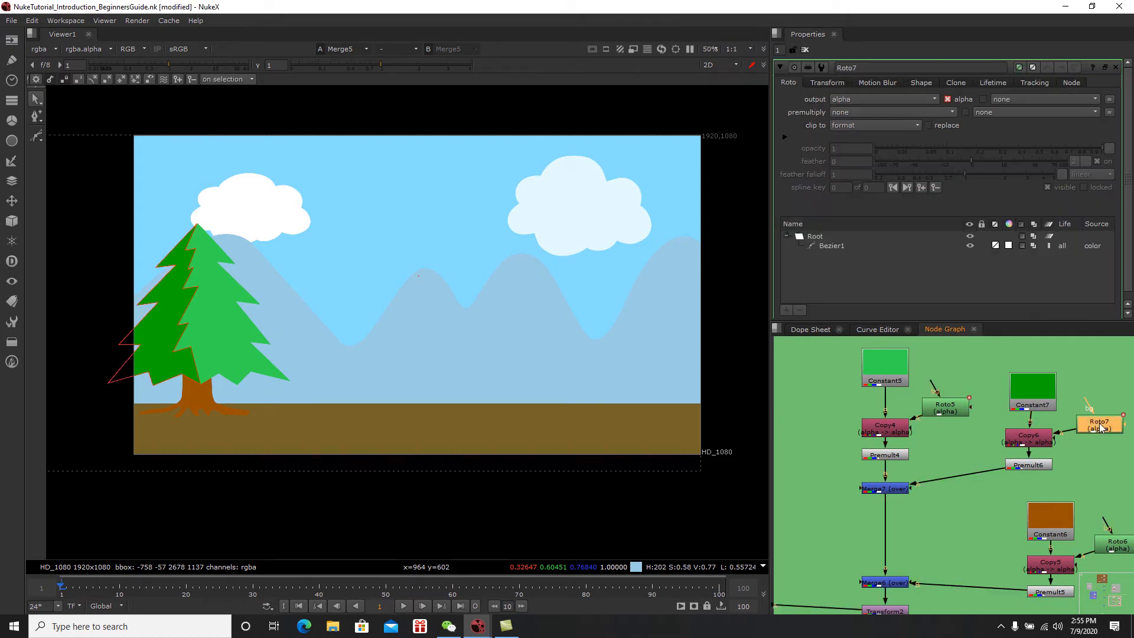
{"action": "scroll", "coordinate": [594, 343], "scroll_direction": "up", "scroll_amount": 6}
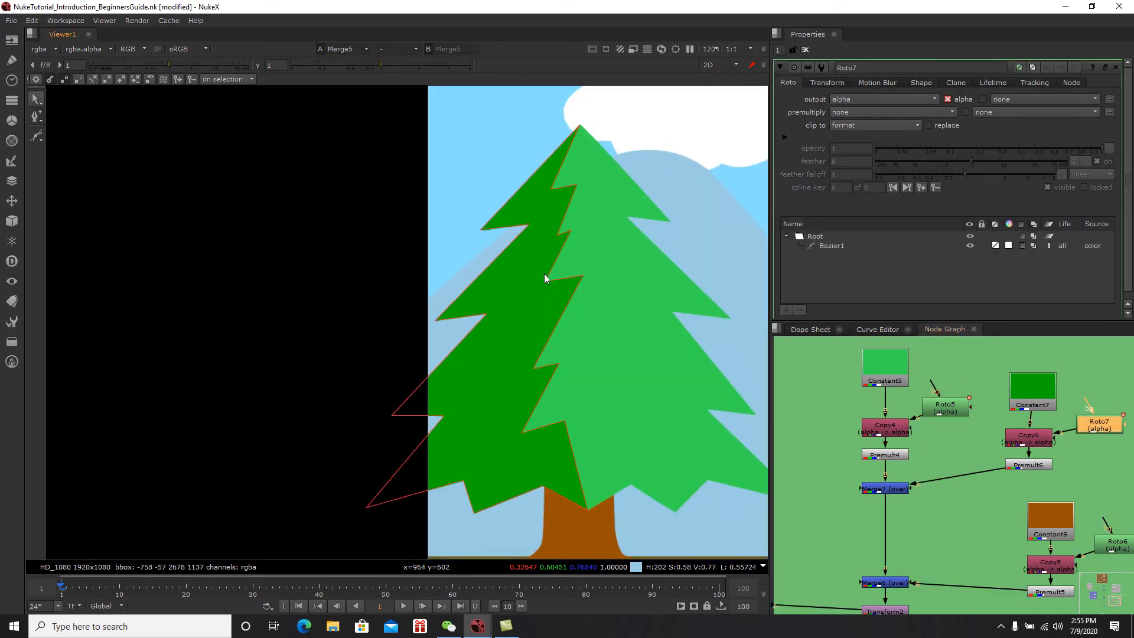
{"action": "middle_click_drag", "start_coordinate": [581, 276], "coordinate": [441, 324]}
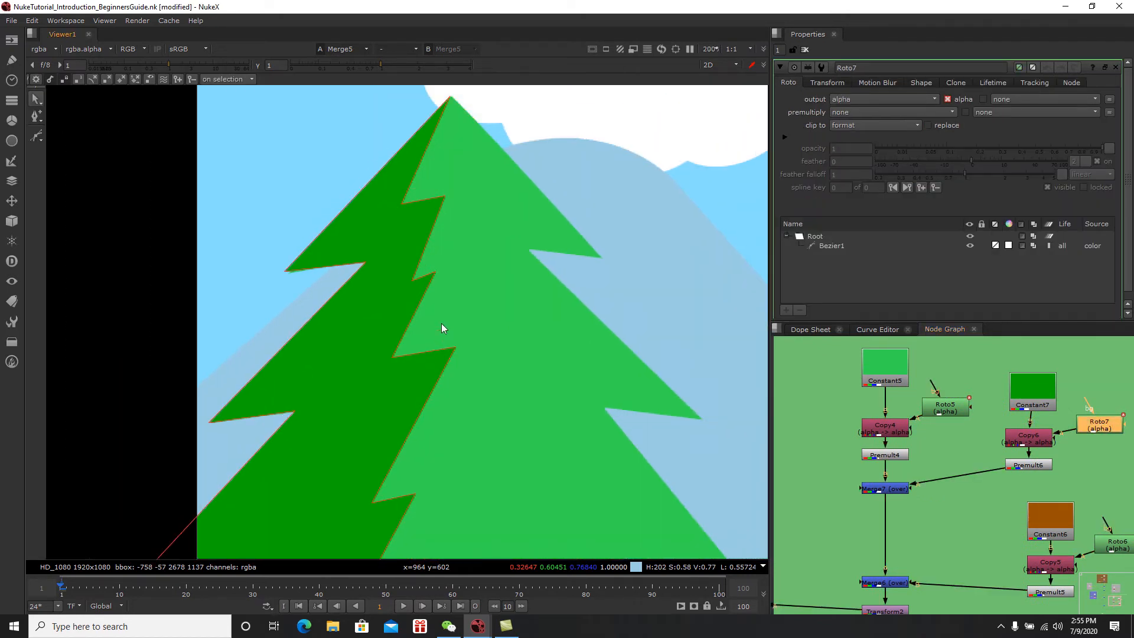
{"action": "left_click", "coordinate": [394, 360]}
{"action": "scroll", "coordinate": [399, 391], "scroll_direction": "down", "scroll_amount": 1}
{"action": "middle_click_drag", "start_coordinate": [398, 391], "coordinate": [409, 290]}
{"action": "left_click_drag", "start_coordinate": [401, 263], "coordinate": [397, 266]}
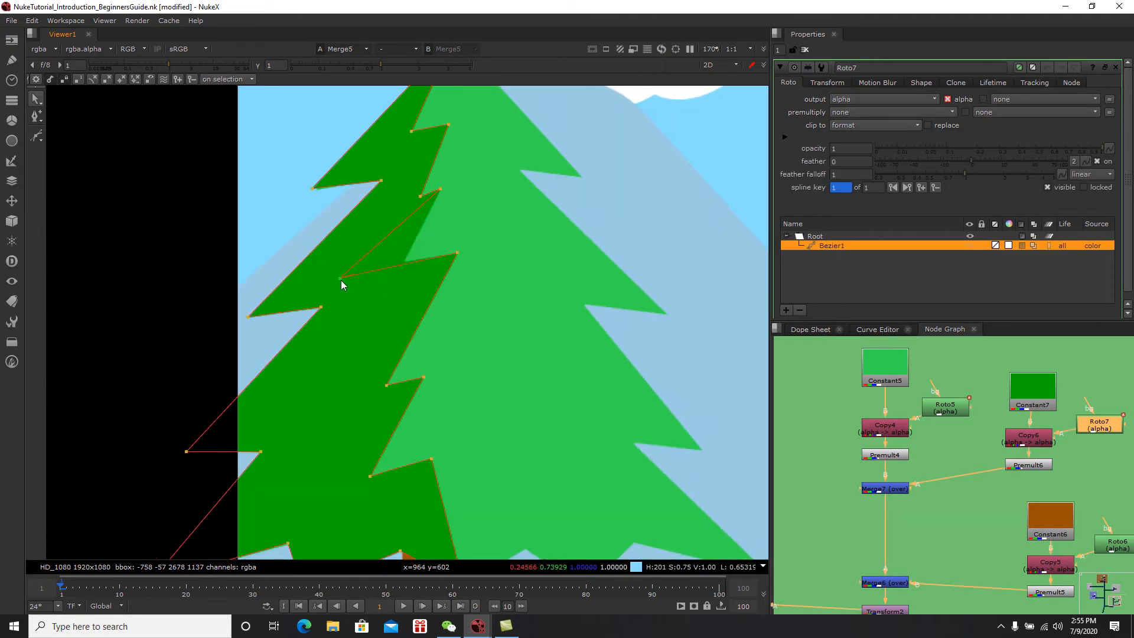
{"action": "left_click", "coordinate": [341, 278]}
{"action": "left_click_drag", "start_coordinate": [407, 176], "coordinate": [412, 168]}
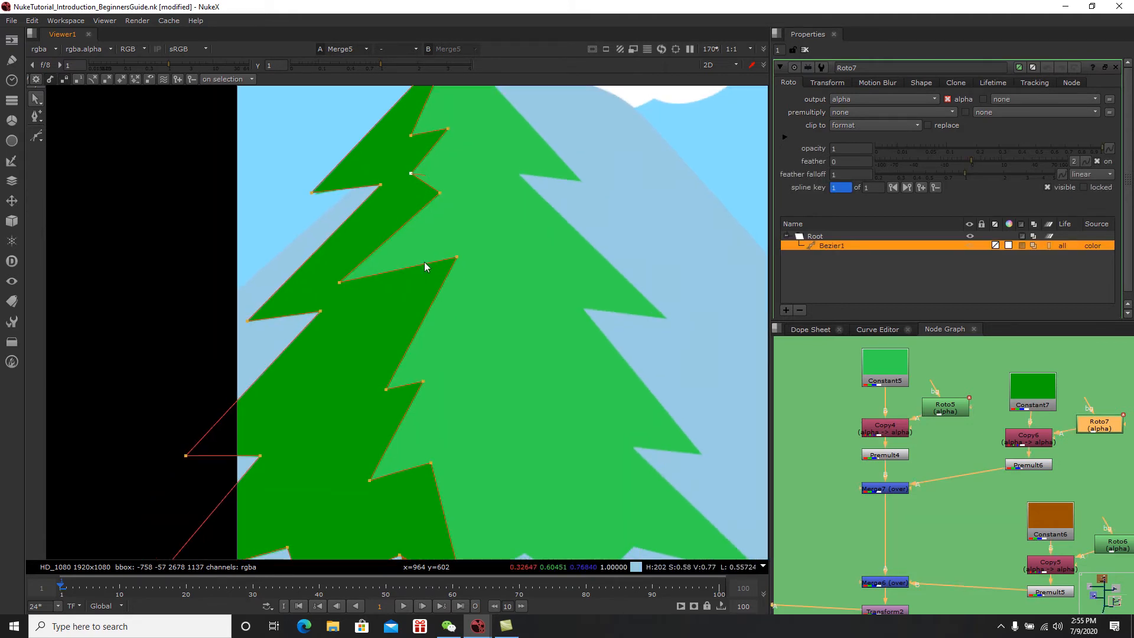
Step: Pull the shape's two lower inner notch points toward the tree's left edge and lower its bottom inner corner
{"action": "scroll", "coordinate": [405, 307], "scroll_direction": "down", "scroll_amount": 2}
{"action": "left_click_drag", "start_coordinate": [385, 308], "coordinate": [311, 332]}
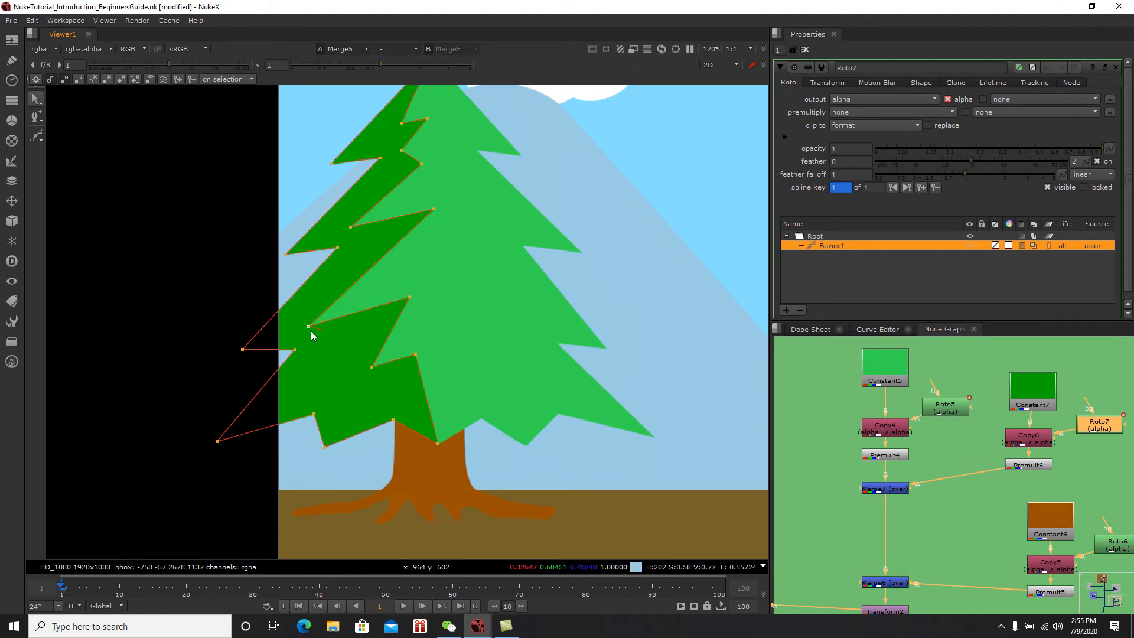
{"action": "left_click_drag", "start_coordinate": [358, 368], "coordinate": [314, 387]}
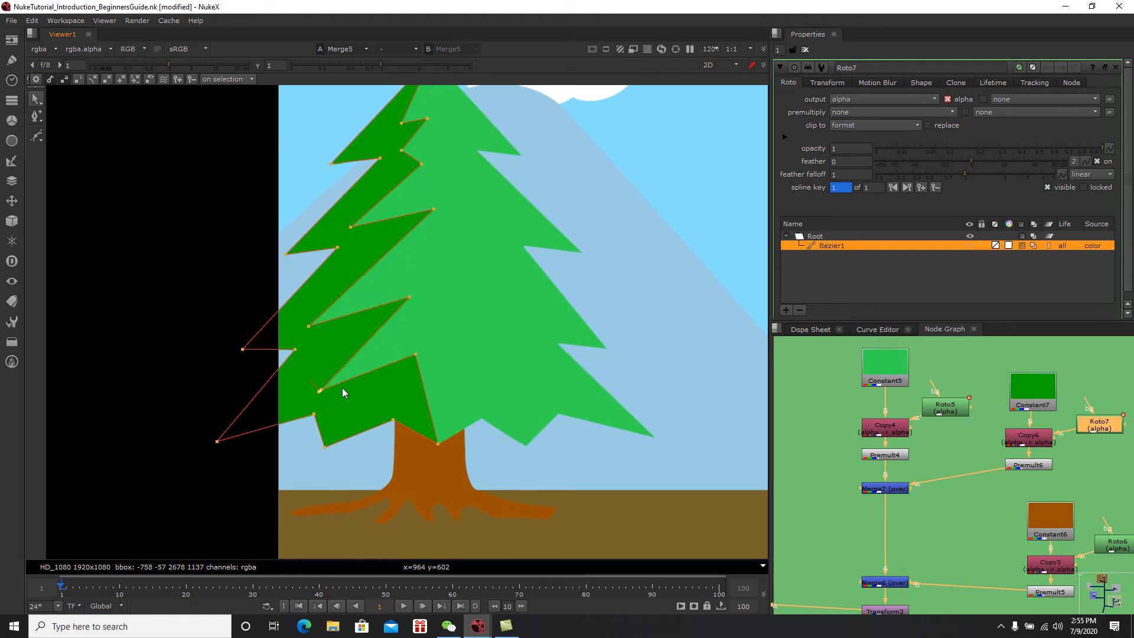
{"action": "scroll", "coordinate": [406, 392], "scroll_direction": "down", "scroll_amount": 2}
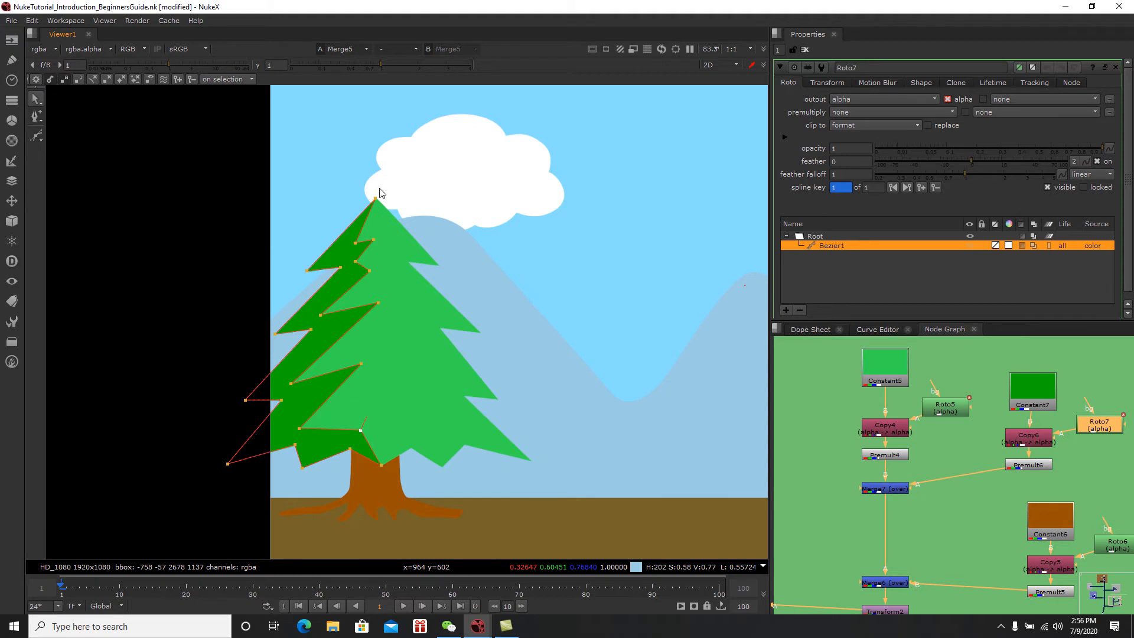
Step: Pull a feather outward from the uppermost inner tip of the dark green shape
{"action": "scroll", "coordinate": [374, 188], "scroll_direction": "up", "scroll_amount": 3}
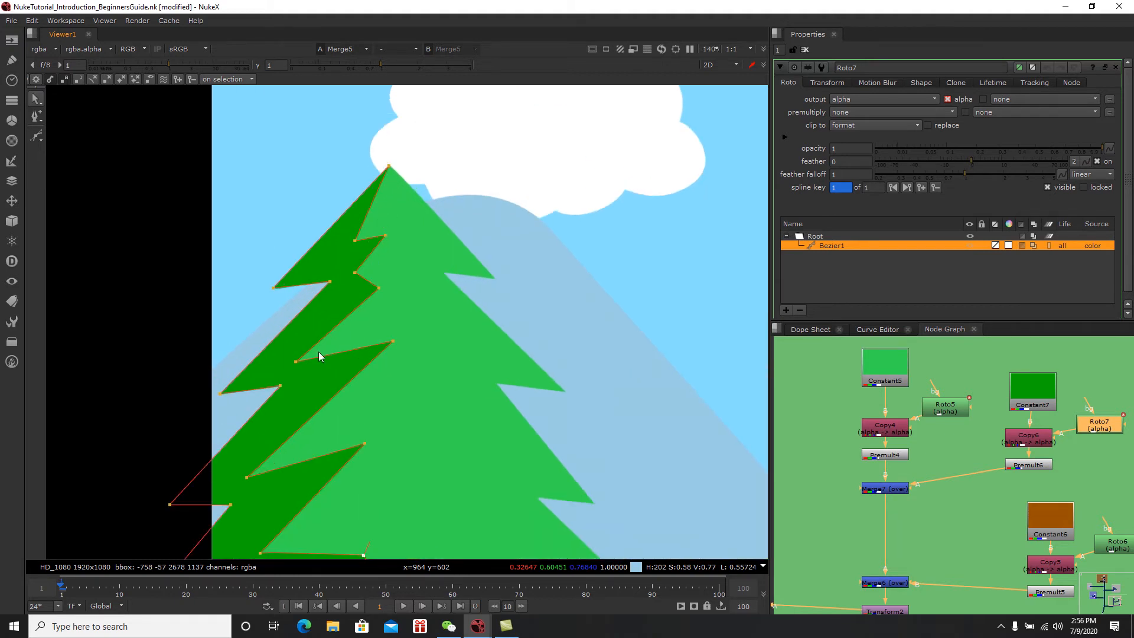
{"action": "middle_click_drag", "start_coordinate": [350, 412], "coordinate": [374, 349]}
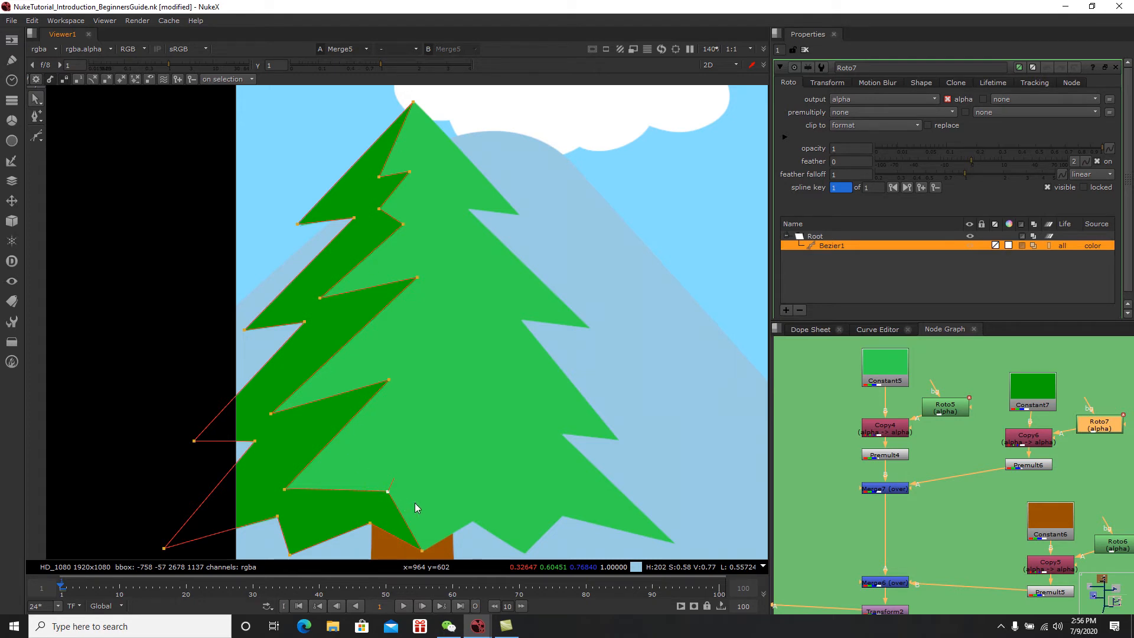
{"action": "scroll", "coordinate": [426, 354], "scroll_direction": "up", "scroll_amount": 2}
{"action": "middle_click_drag", "start_coordinate": [422, 309], "coordinate": [423, 343]}
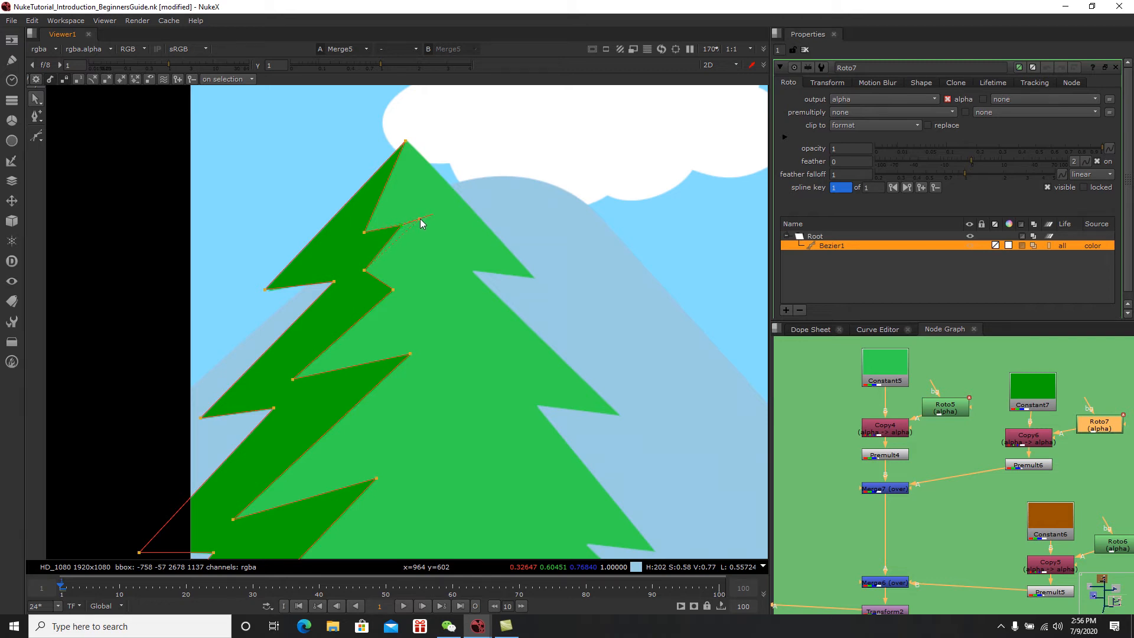
{"action": "left_click_drag", "start_coordinate": [423, 215], "coordinate": [424, 213]}
{"action": "middle_click_drag", "start_coordinate": [436, 321], "coordinate": [430, 295]}
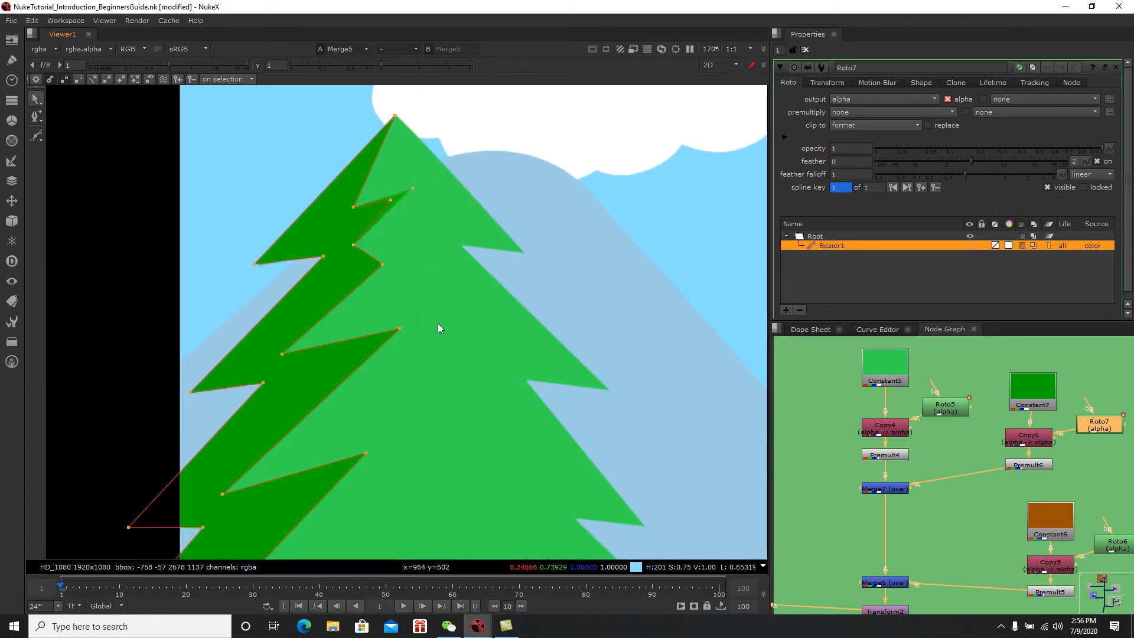
Step: Select the four inner points around the dark green shape's middle notch and increase their feather in several increments
{"action": "left_click_drag", "start_coordinate": [401, 320], "coordinate": [348, 236]}
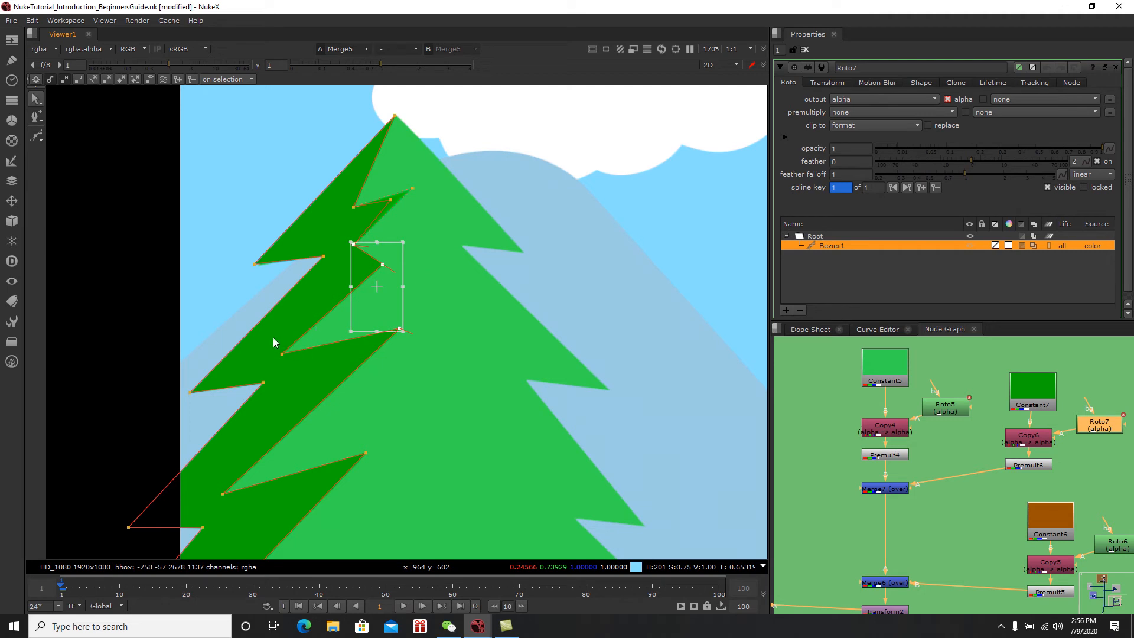
{"action": "left_click_drag", "start_coordinate": [268, 341], "coordinate": [285, 356], "text": "shift"}
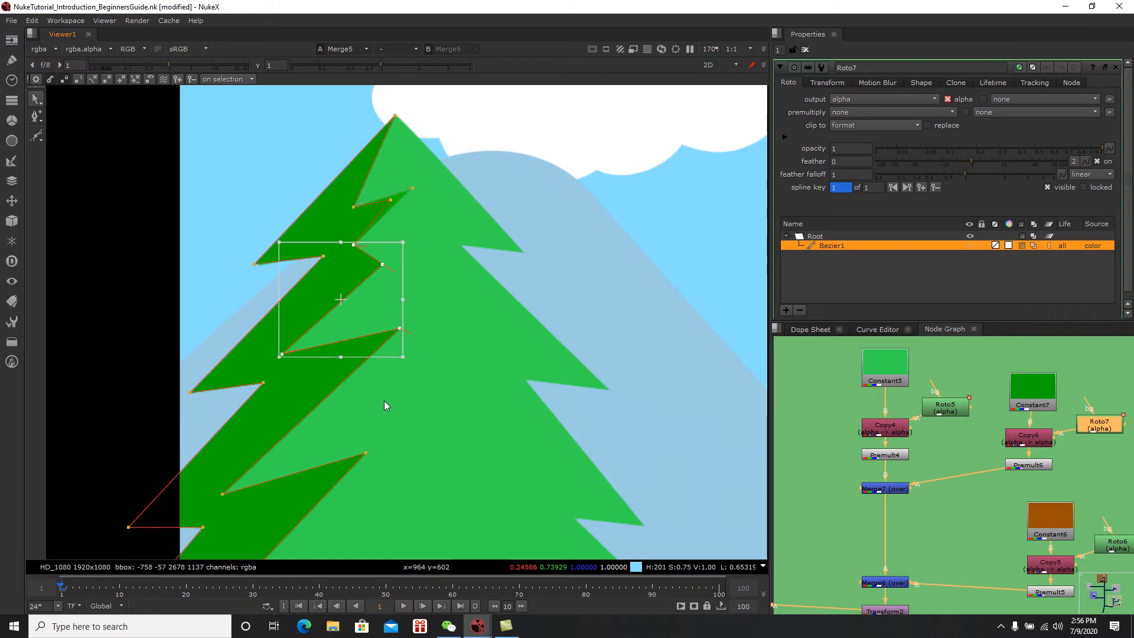
{"action": "key", "text": "e"}
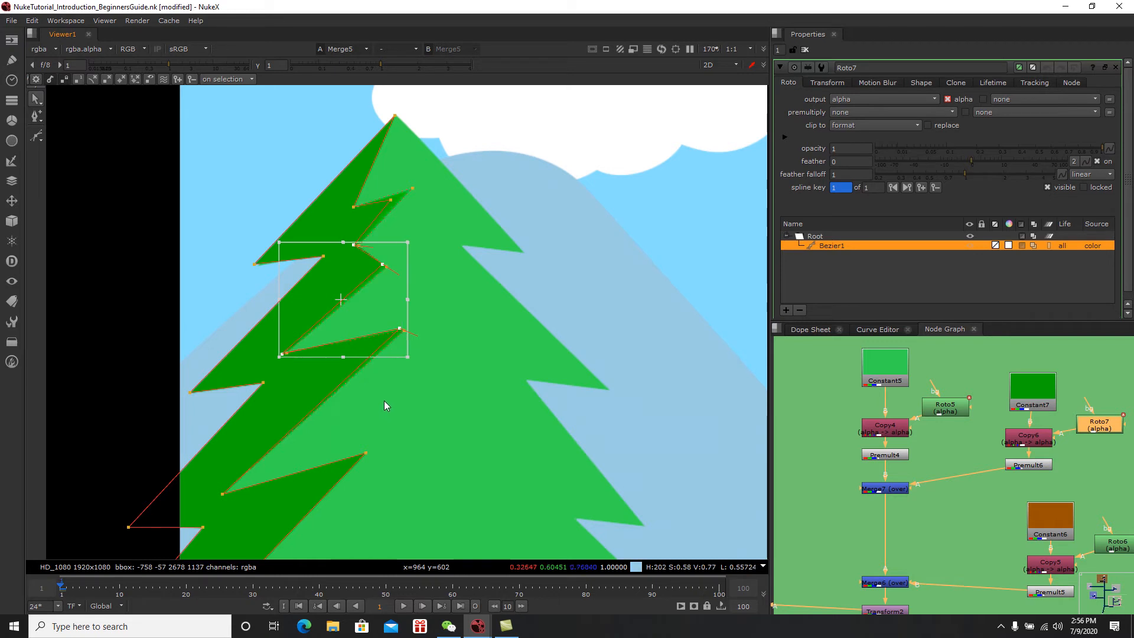
{"action": "key", "text": "e"}
{"action": "key", "text": "e"}
{"action": "key", "text": "e"}
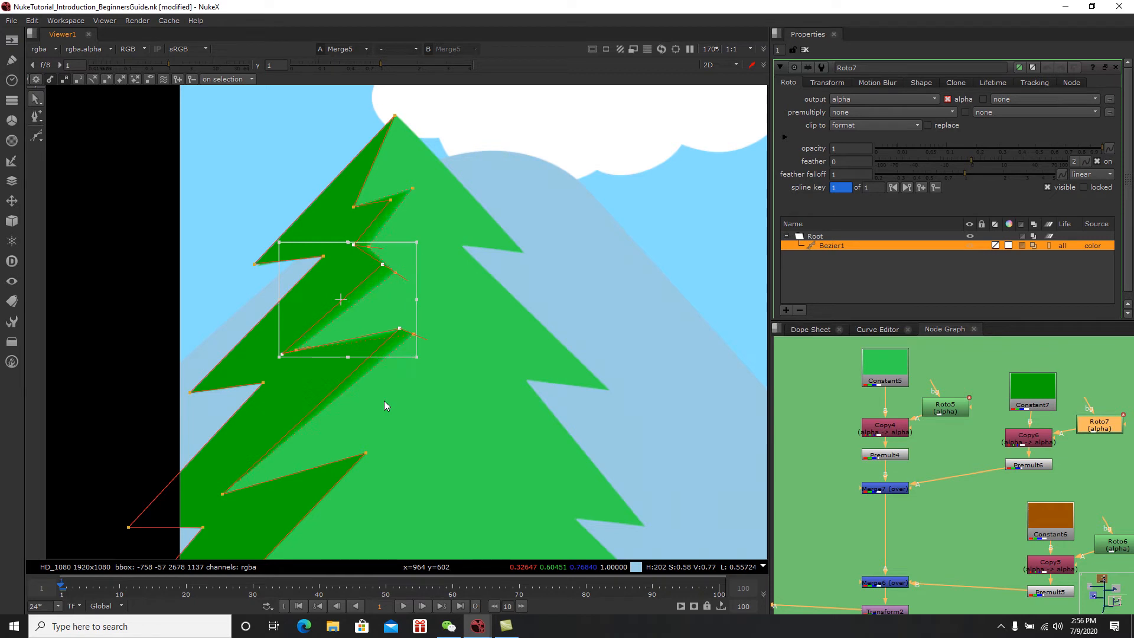
Step: Move the feather points around the middle notch farther into the light green, and pull a feather out from the top notch
{"action": "left_click", "coordinate": [414, 391]}
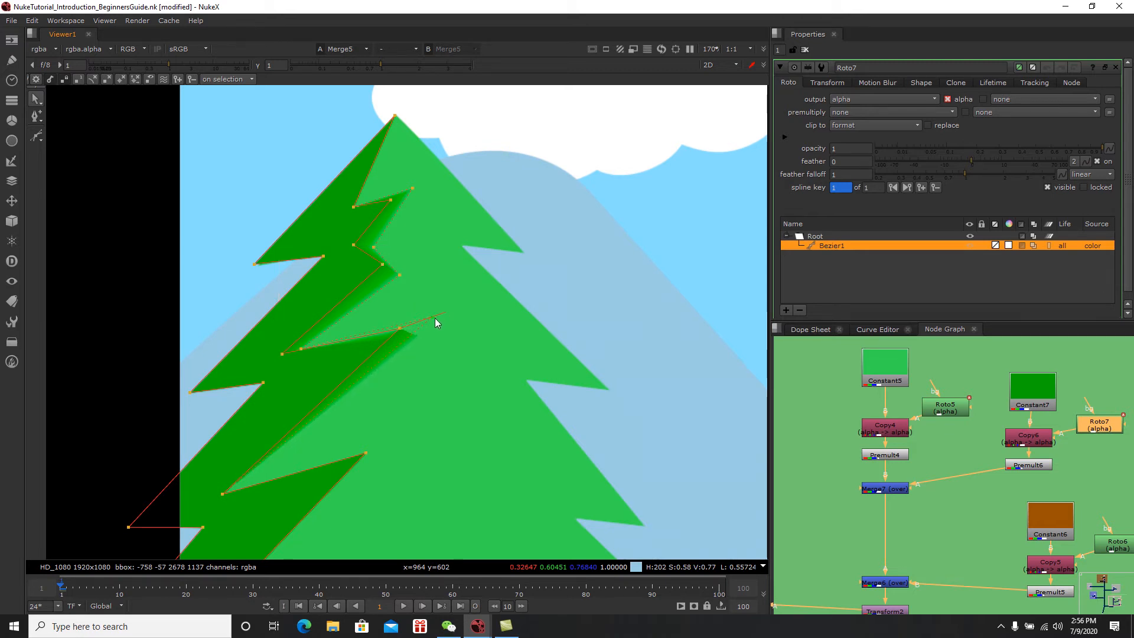
{"action": "left_click_drag", "start_coordinate": [306, 346], "coordinate": [331, 328]}
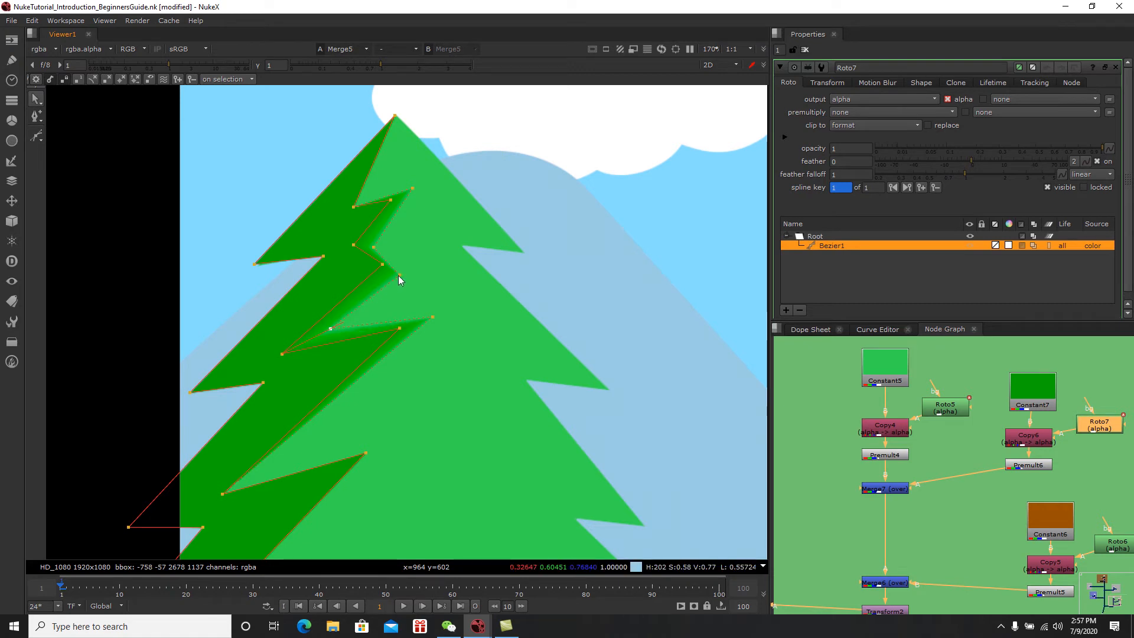
{"action": "left_click", "coordinate": [415, 267]}
{"action": "left_click", "coordinate": [354, 207]}
{"action": "left_click_drag", "start_coordinate": [374, 192], "coordinate": [377, 186]}
Step: Select the four inner points around the shape's two lower notches and increase their feather in several increments
{"action": "middle_click_drag", "start_coordinate": [430, 370], "coordinate": [476, 247]}
{"action": "left_click_drag", "start_coordinate": [477, 247], "coordinate": [280, 365]}
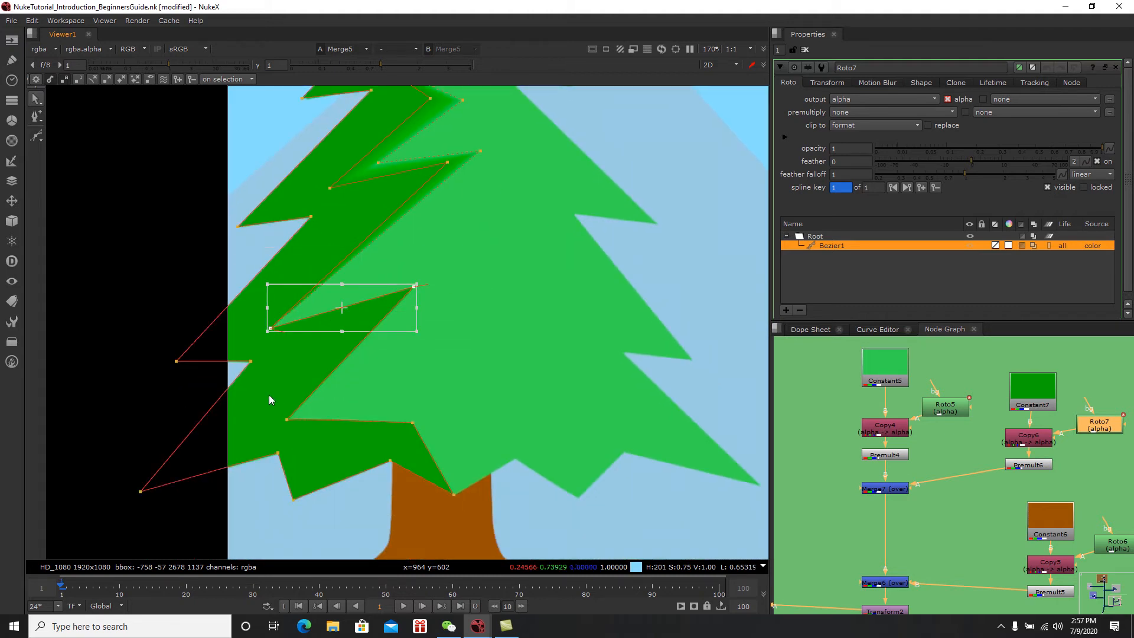
{"action": "left_click_drag", "start_coordinate": [265, 389], "coordinate": [311, 431], "text": "shift"}
{"action": "left_click_drag", "start_coordinate": [468, 395], "coordinate": [394, 438], "text": "shift"}
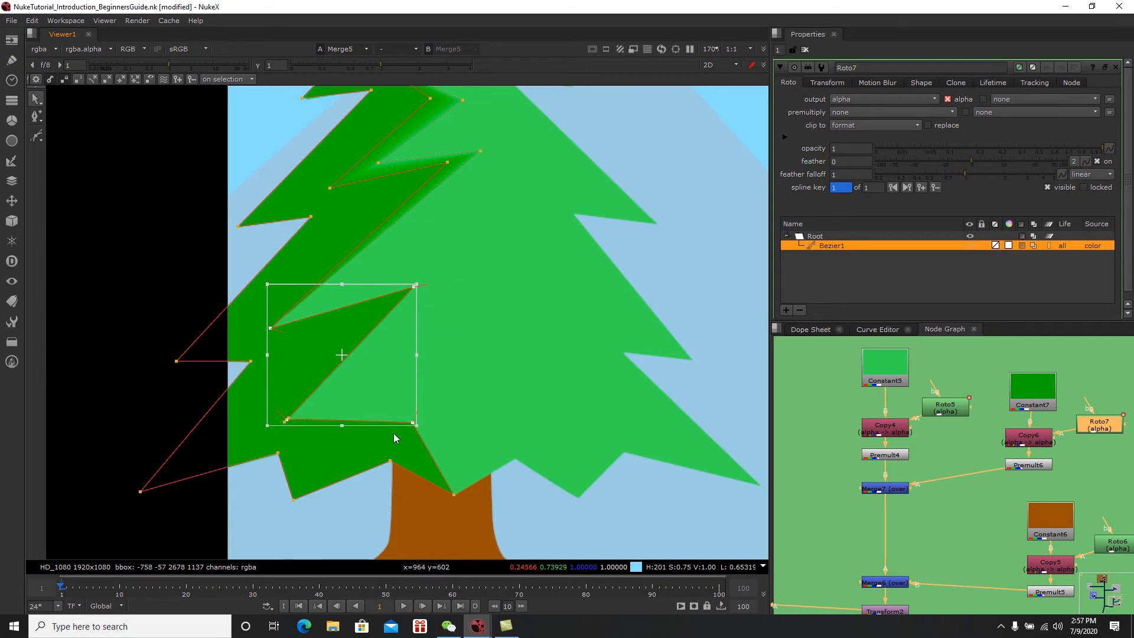
{"action": "key", "text": "e"}
{"action": "key", "text": "e"}
{"action": "key", "text": "e"}
{"action": "key", "text": "e"}
{"action": "key", "text": "e"}
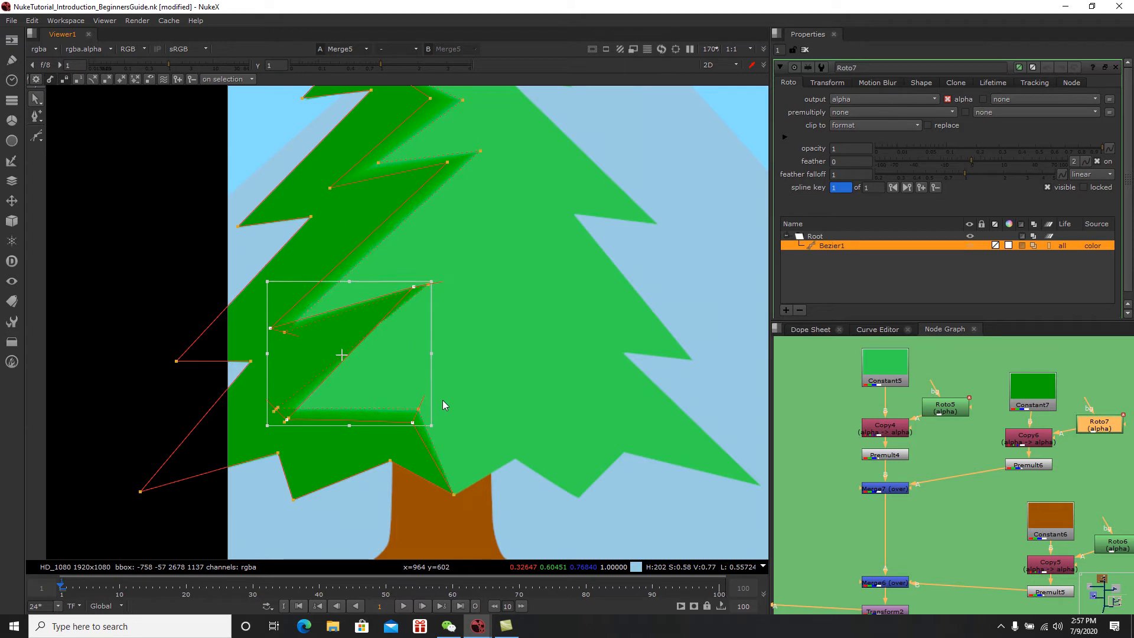
Step: Reposition the lower feather points so the soft edge runs outside the two lower notches, the branch tip and the bottom inner corner
{"action": "left_click", "coordinate": [476, 364]}
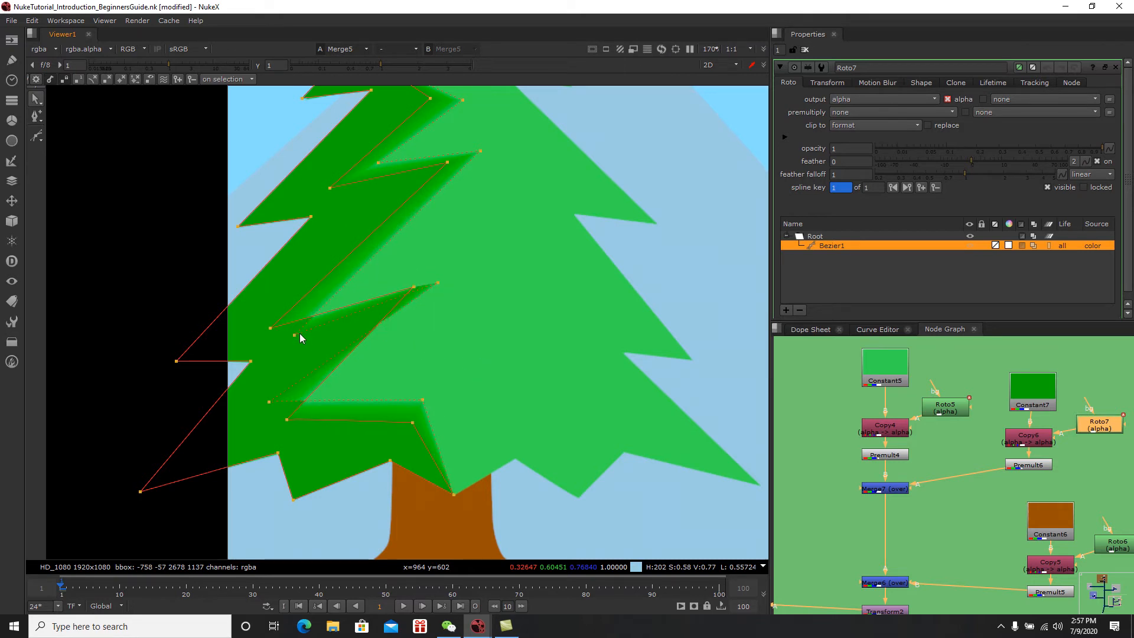
{"action": "left_click_drag", "start_coordinate": [321, 310], "coordinate": [333, 291]}
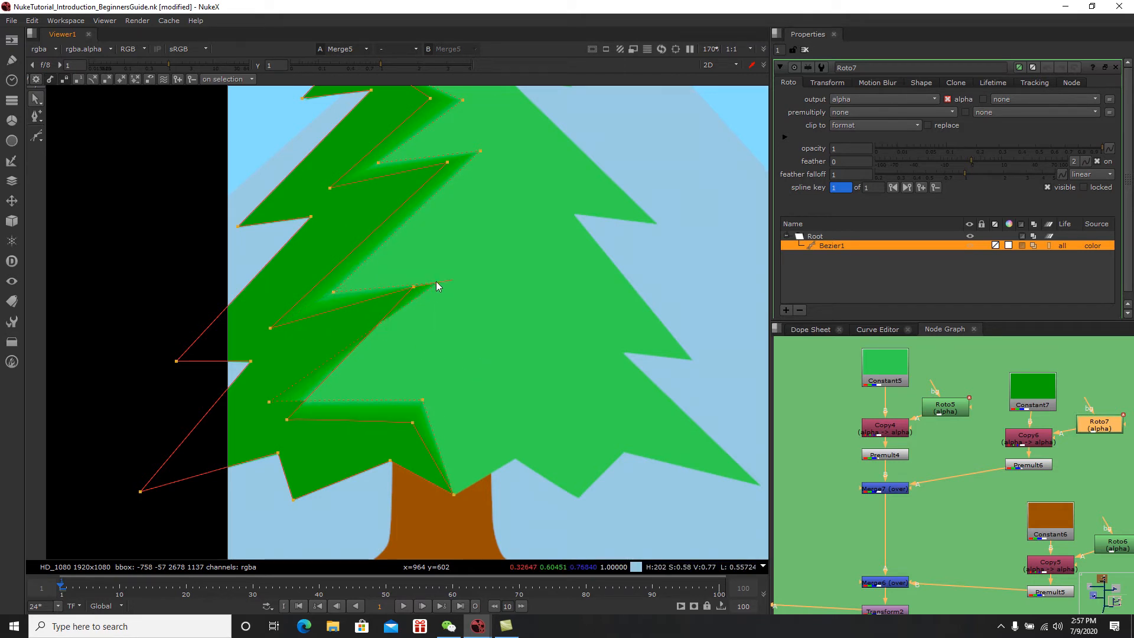
{"action": "left_click_drag", "start_coordinate": [438, 282], "coordinate": [455, 260]}
{"action": "left_click_drag", "start_coordinate": [269, 402], "coordinate": [355, 390]}
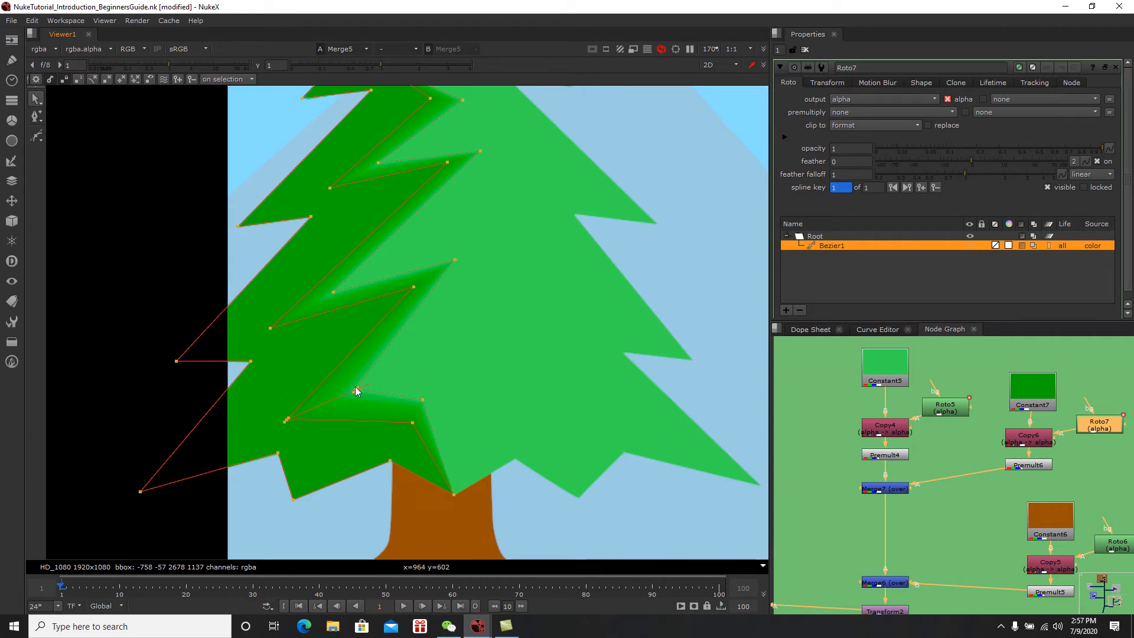
{"action": "left_click_drag", "start_coordinate": [423, 400], "coordinate": [433, 396]}
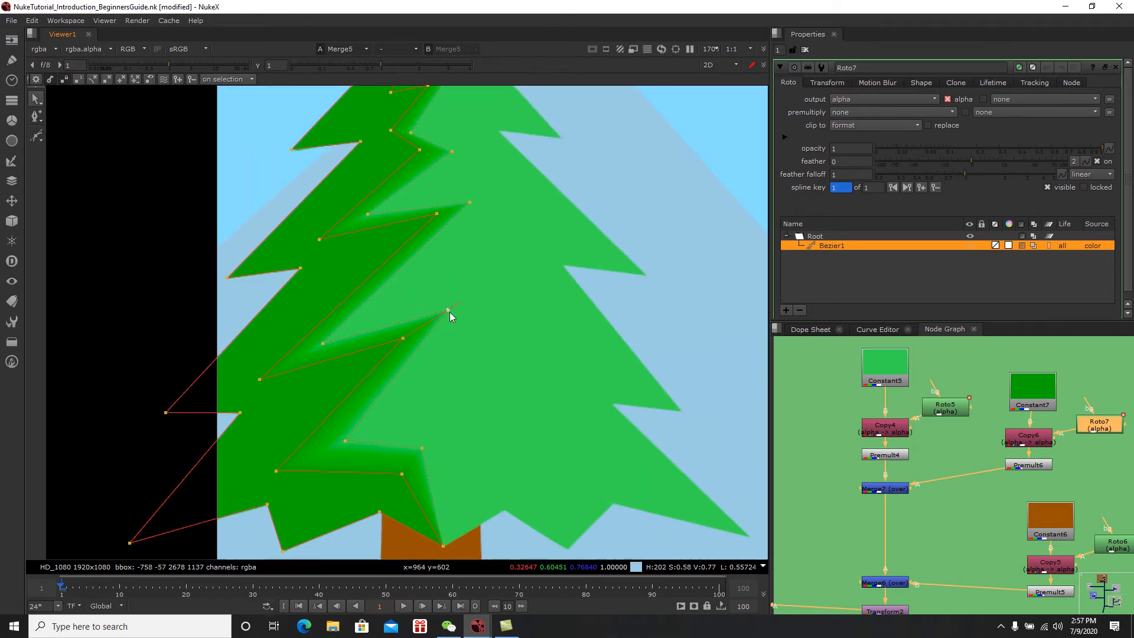
Step: Reset the feather at the shape's bottom inner corner and pull it back out toward the light green by hand
{"action": "scroll", "coordinate": [470, 418], "scroll_direction": "down", "scroll_amount": 5}
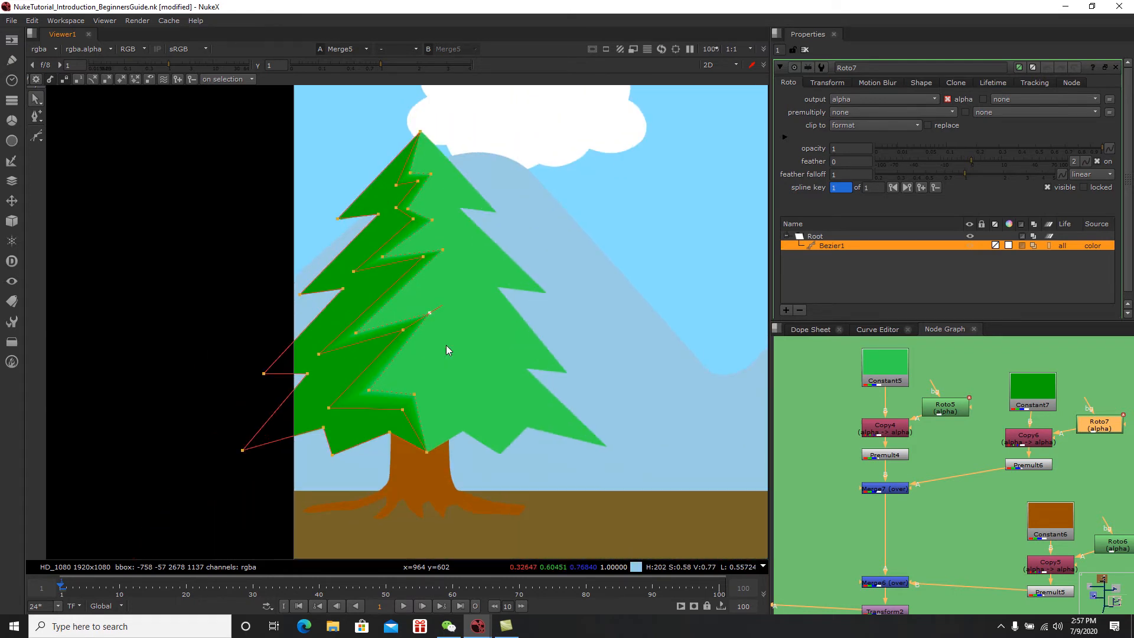
{"action": "scroll", "coordinate": [446, 350], "scroll_direction": "up", "scroll_amount": 2}
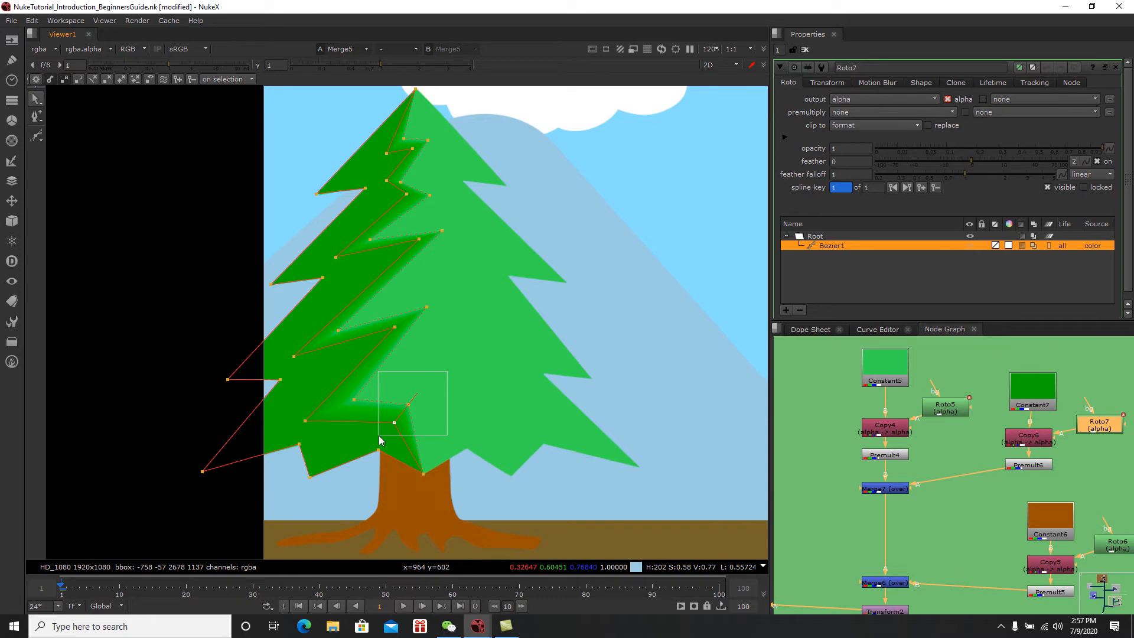
{"action": "right_click", "coordinate": [395, 423]}
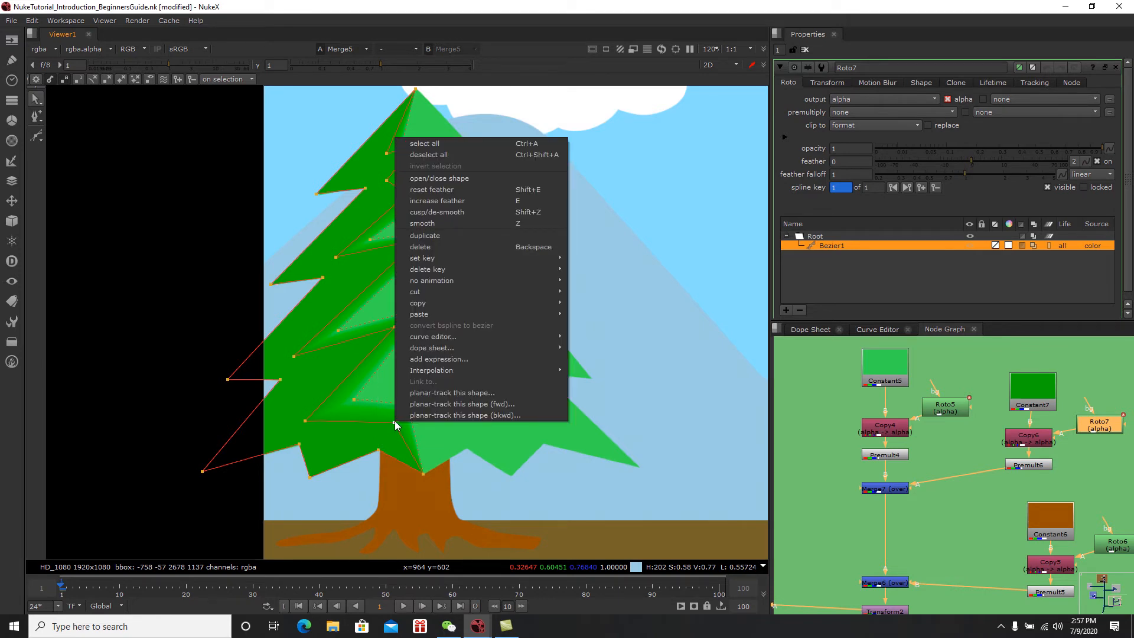
{"action": "left_click", "coordinate": [452, 189]}
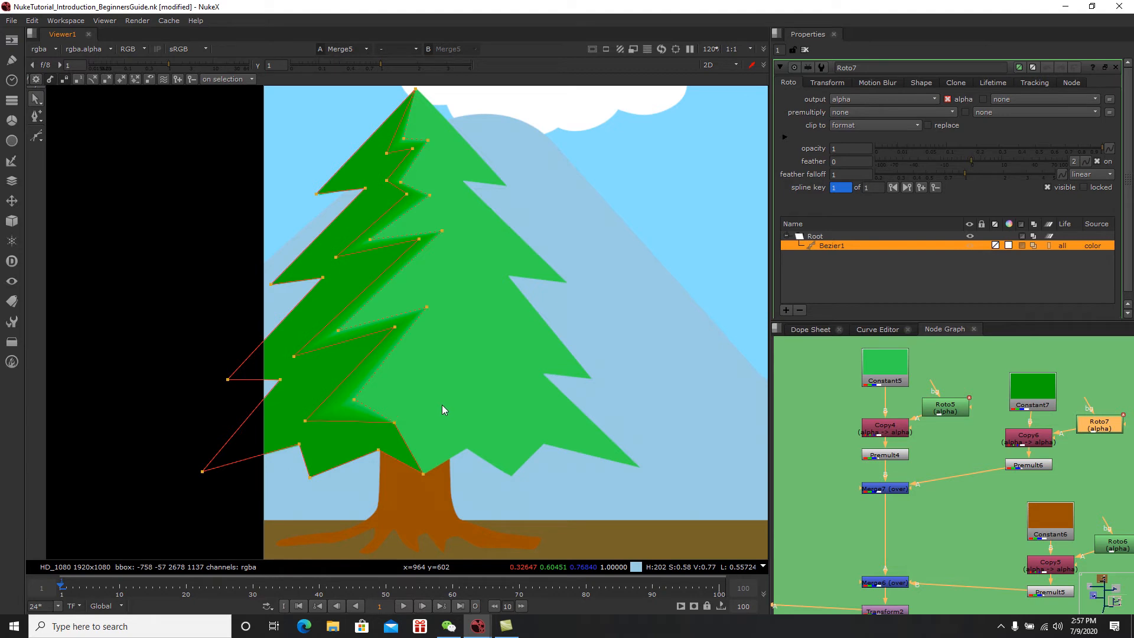
{"action": "left_click", "coordinate": [396, 424]}
{"action": "left_click_drag", "start_coordinate": [398, 414], "coordinate": [411, 406]}
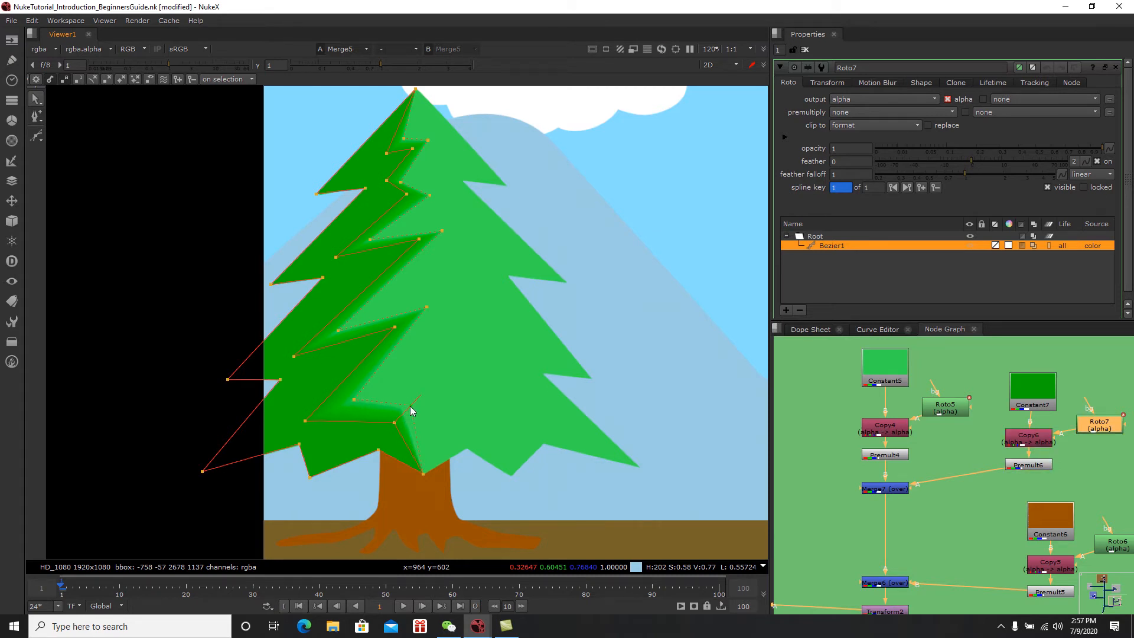
{"action": "left_click", "coordinate": [423, 474]}
{"action": "key", "text": "ctrl+z"}
Step: Close all open node properties, check the feathered tree in the landscape and save the script
{"action": "left_click", "coordinate": [805, 49]}
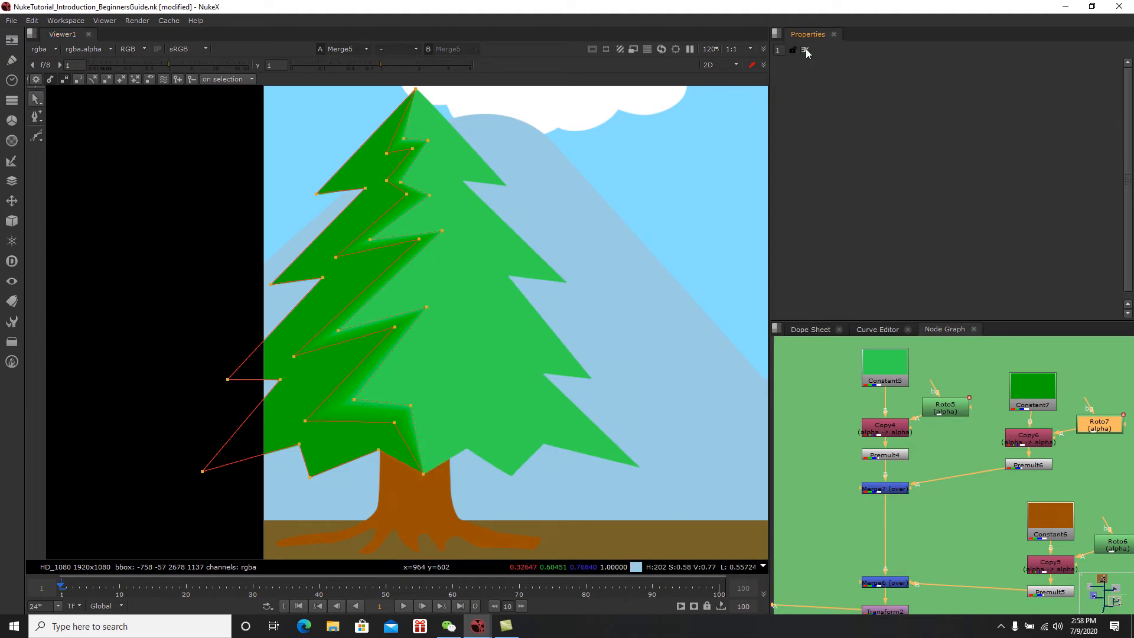
{"action": "scroll", "coordinate": [496, 289], "scroll_direction": "down", "scroll_amount": 4}
{"action": "middle_click_drag", "start_coordinate": [448, 314], "coordinate": [281, 314]}
{"action": "scroll", "coordinate": [346, 362], "scroll_direction": "down", "scroll_amount": 1}
{"action": "scroll", "coordinate": [335, 363], "scroll_direction": "up", "scroll_amount": 3}
{"action": "key", "text": "ctrl+s"}
Step: Reopen Roto7 and spread the dark green shape's upper and middle feather points further into the light green for a softer edge
{"action": "double_click", "coordinate": [1096, 427]}
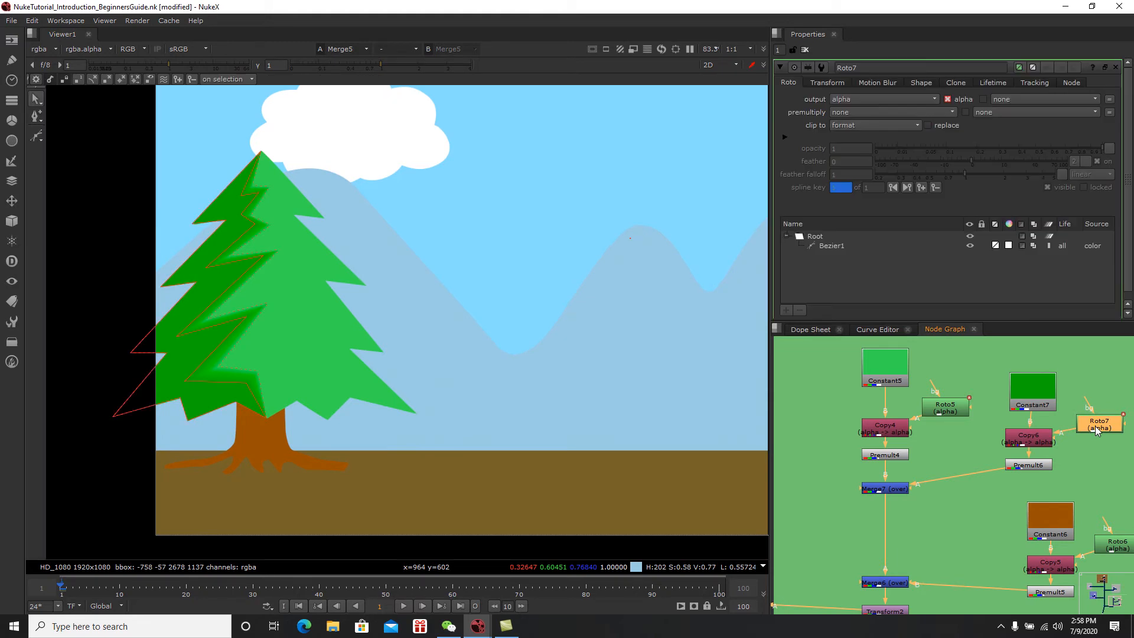
{"action": "scroll", "coordinate": [512, 278], "scroll_direction": "up", "scroll_amount": 3}
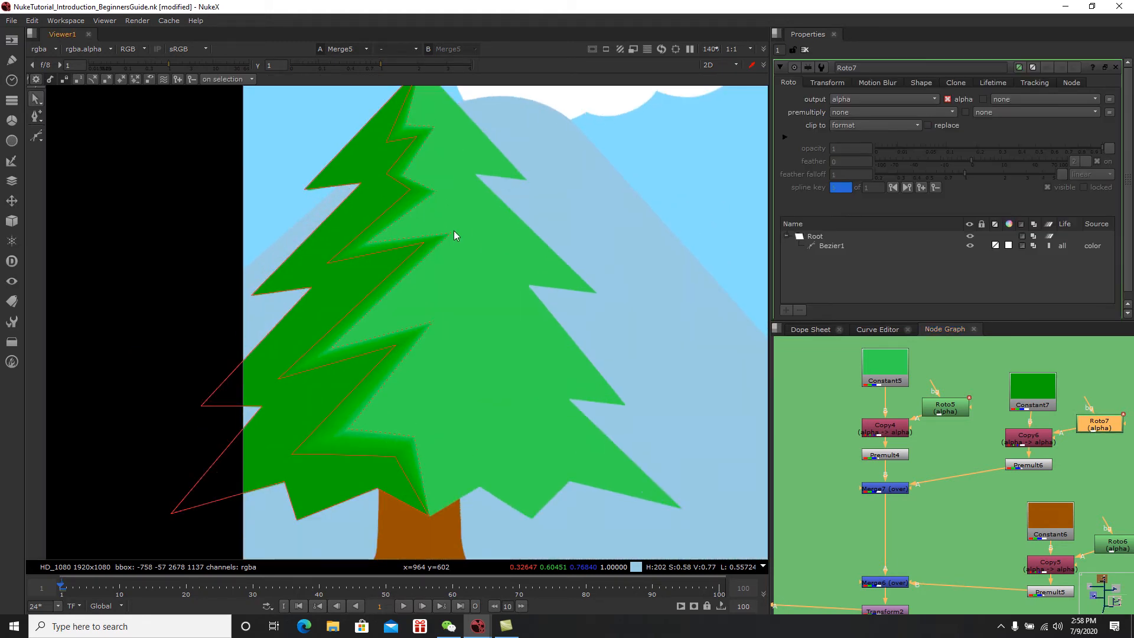
{"action": "left_click", "coordinate": [452, 233]}
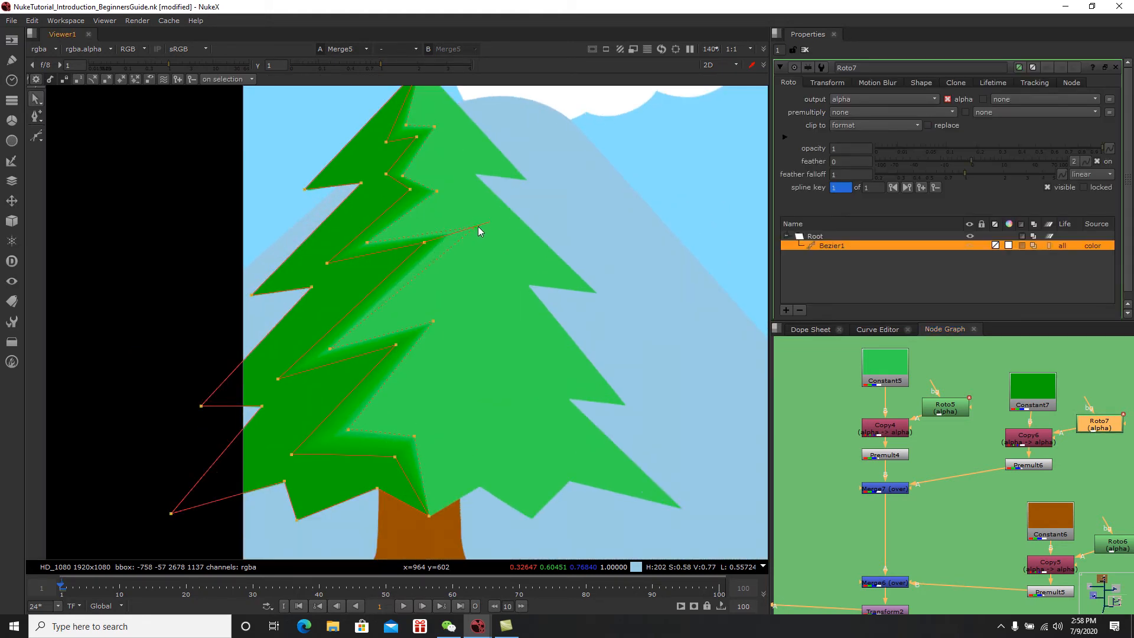
{"action": "left_click_drag", "start_coordinate": [370, 243], "coordinate": [401, 229]}
{"action": "left_click_drag", "start_coordinate": [437, 191], "coordinate": [431, 166]}
{"action": "middle_click_drag", "start_coordinate": [442, 183], "coordinate": [427, 237]}
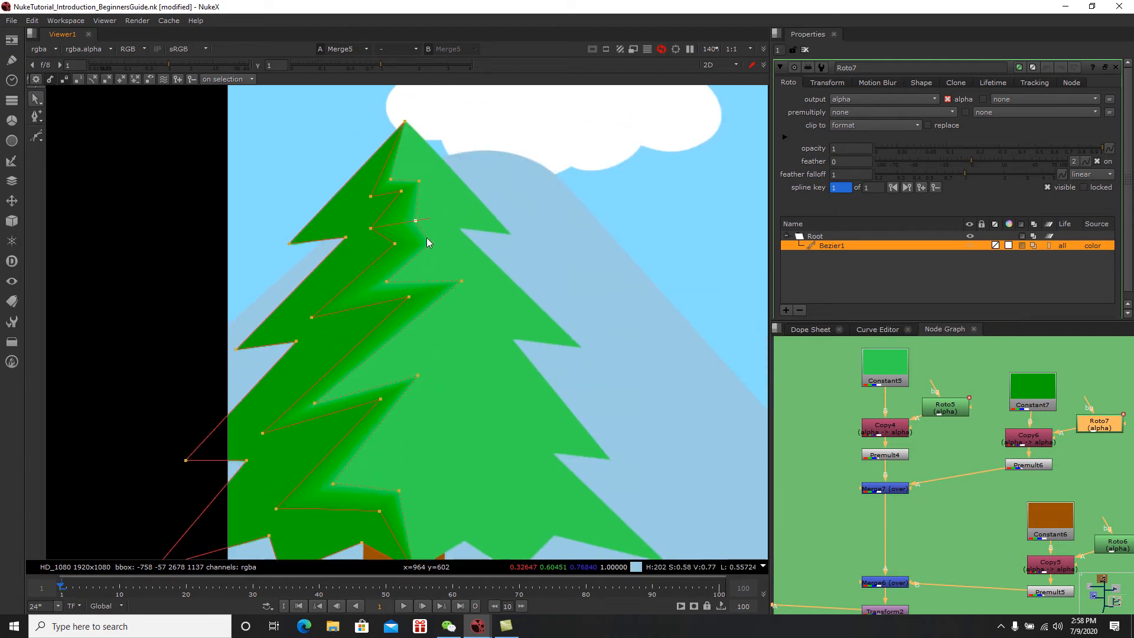
{"action": "mouse_move", "coordinate": [419, 181]}
{"action": "left_mouse_down"}
{"action": "mouse_move", "coordinate": [428, 173]}
{"action": "mouse_move", "coordinate": [400, 171]}
{"action": "left_mouse_up"}
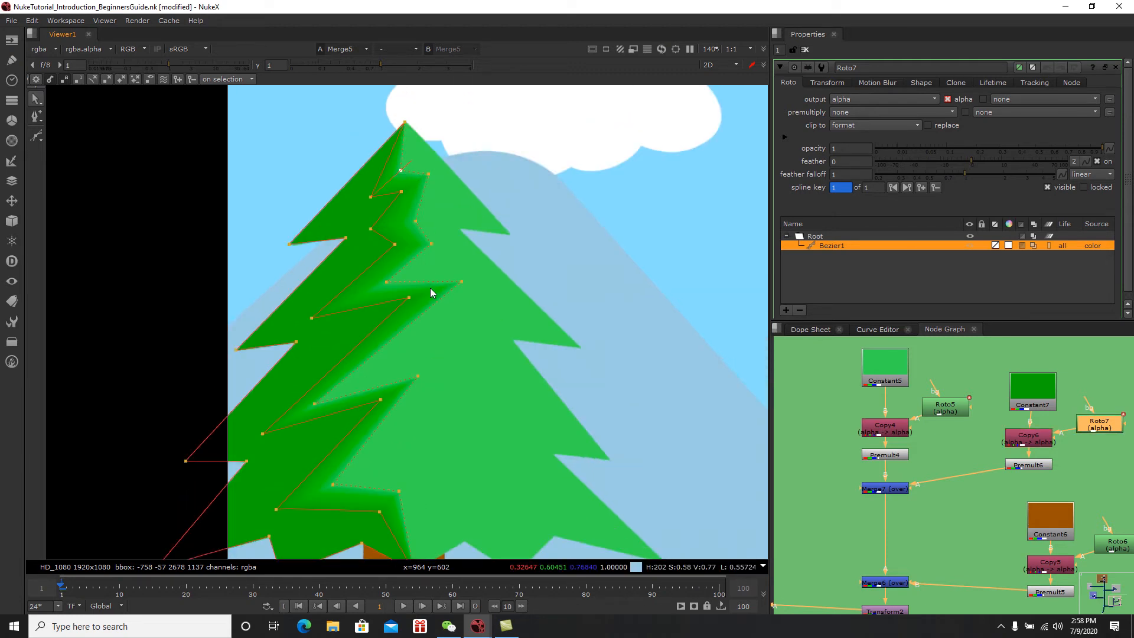
{"action": "middle_click_drag", "start_coordinate": [430, 291], "coordinate": [435, 236]}
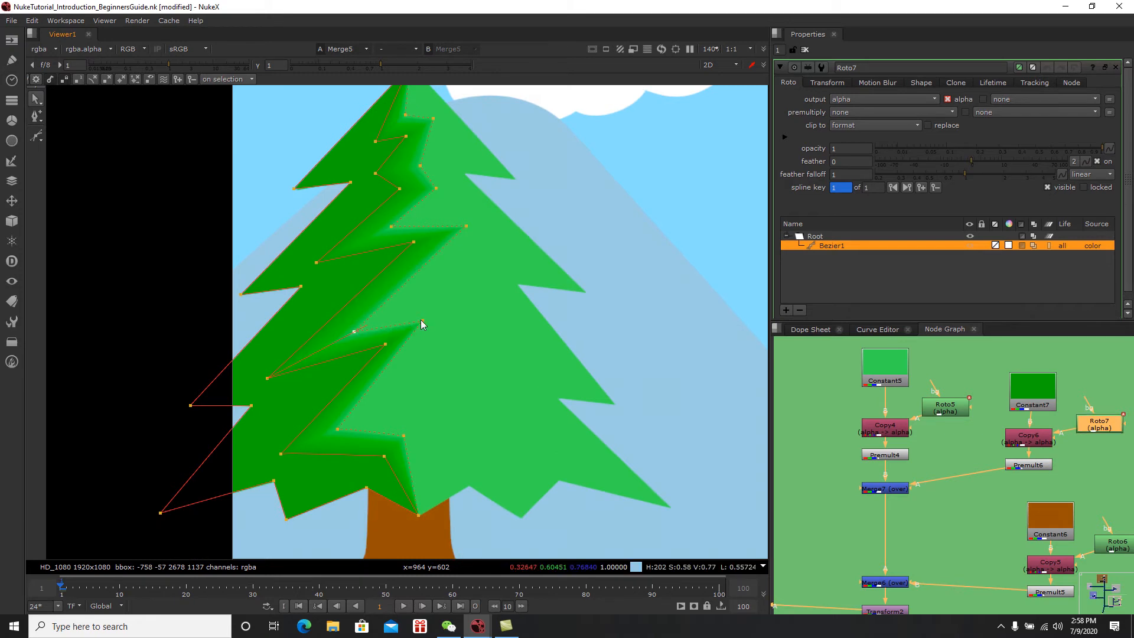
Step: Pull the shape's lower feather points further into the light green and close all open node properties
{"action": "left_click_drag", "start_coordinate": [422, 321], "coordinate": [446, 323]}
{"action": "left_click_drag", "start_coordinate": [344, 425], "coordinate": [359, 420]}
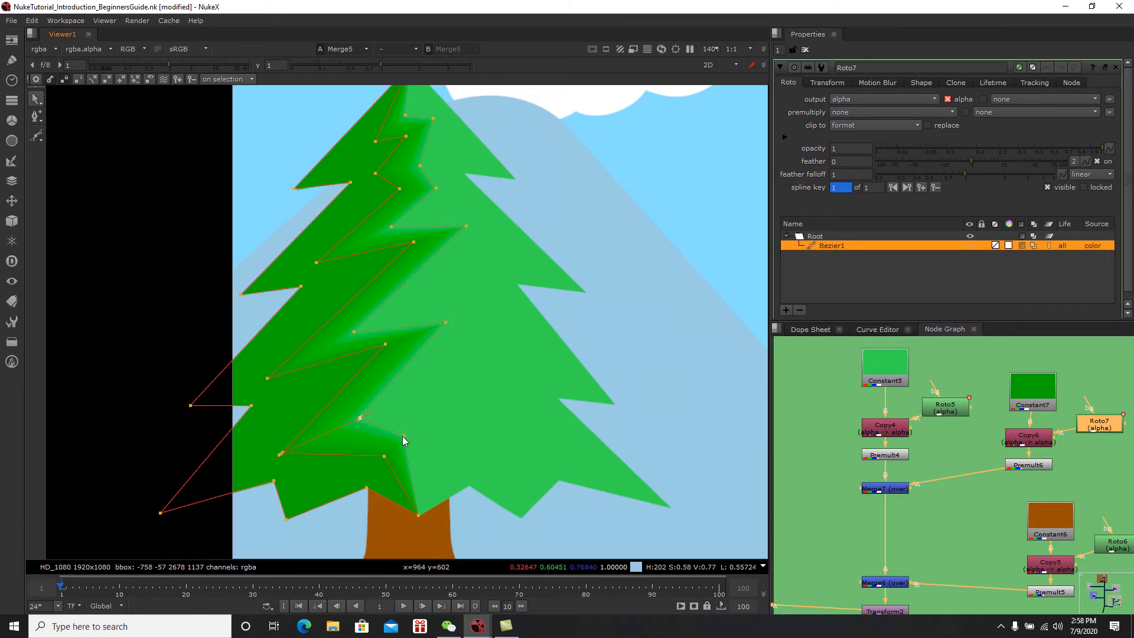
{"action": "middle_click_drag", "start_coordinate": [481, 438], "coordinate": [432, 467]}
{"action": "scroll", "coordinate": [431, 467], "scroll_direction": "down", "scroll_amount": 2}
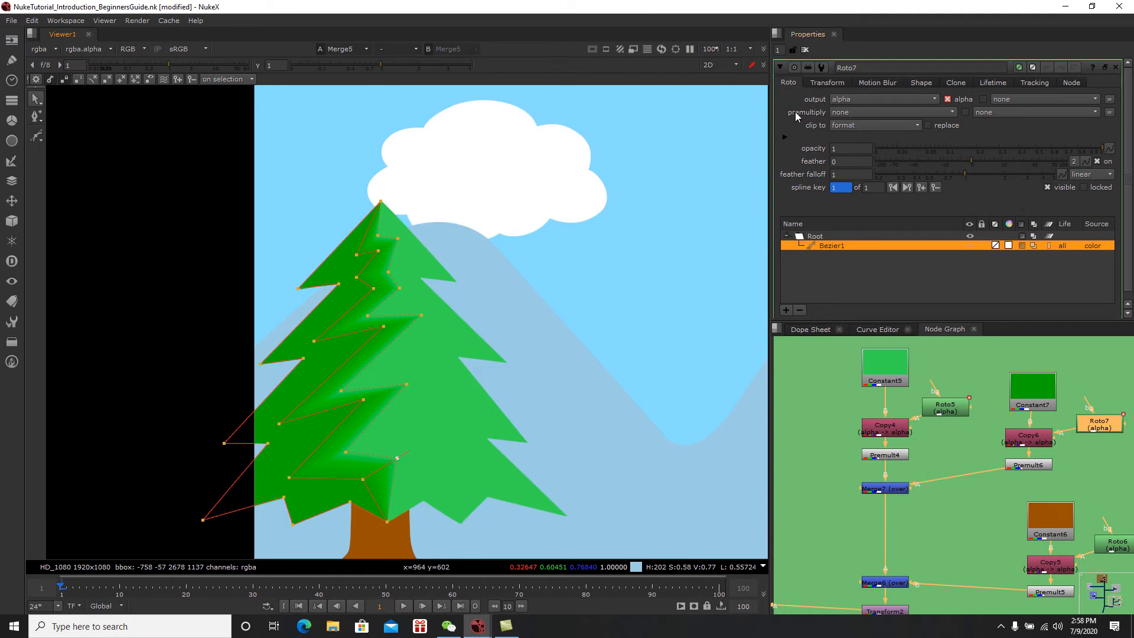
{"action": "left_click", "coordinate": [805, 50]}
{"action": "scroll", "coordinate": [405, 349], "scroll_direction": "down", "scroll_amount": 3}
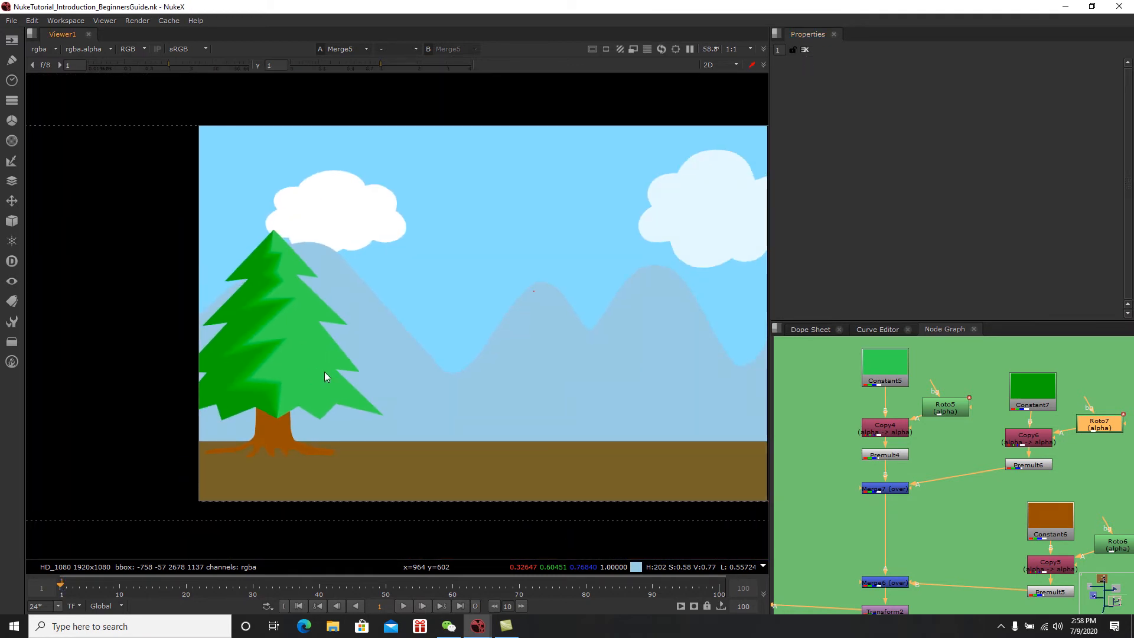
{"action": "middle_click_drag", "start_coordinate": [393, 373], "coordinate": [370, 385]}
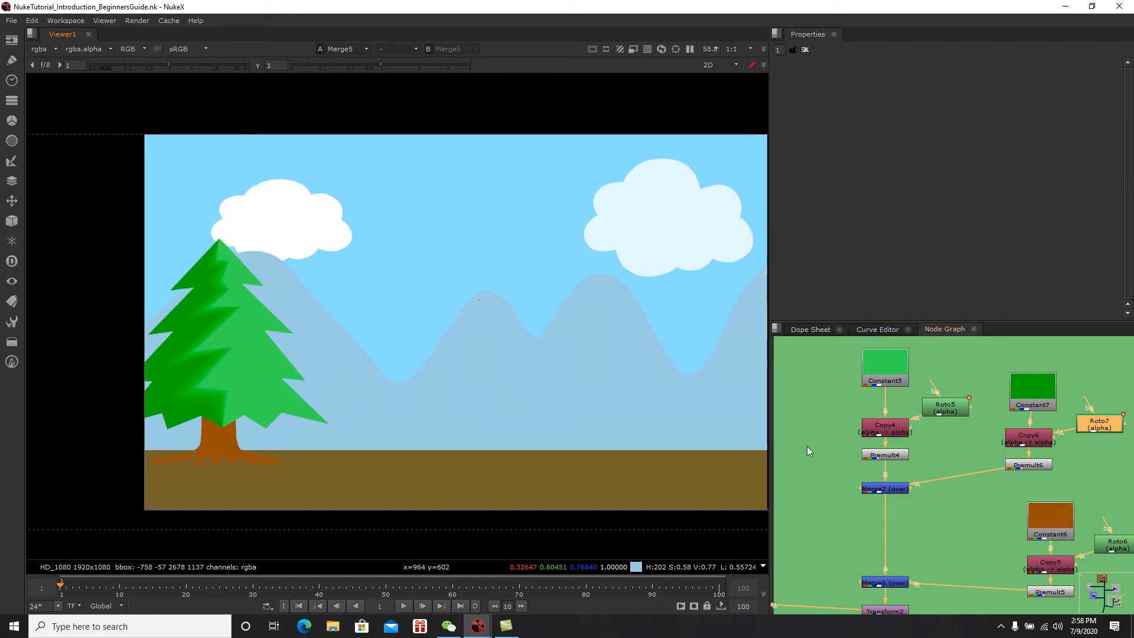
Step: Darken the light green of Constant5 to about 0.65 in the green channel, close its properties and save the script
{"action": "middle_click_drag", "start_coordinate": [870, 434], "coordinate": [861, 446]}
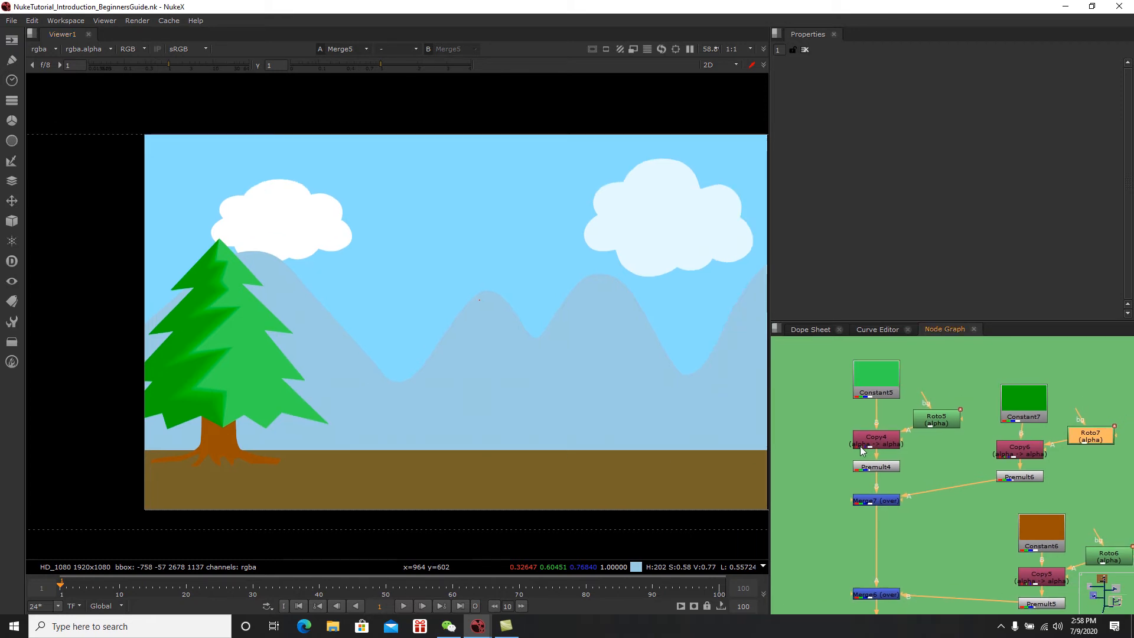
{"action": "double_click", "coordinate": [878, 377]}
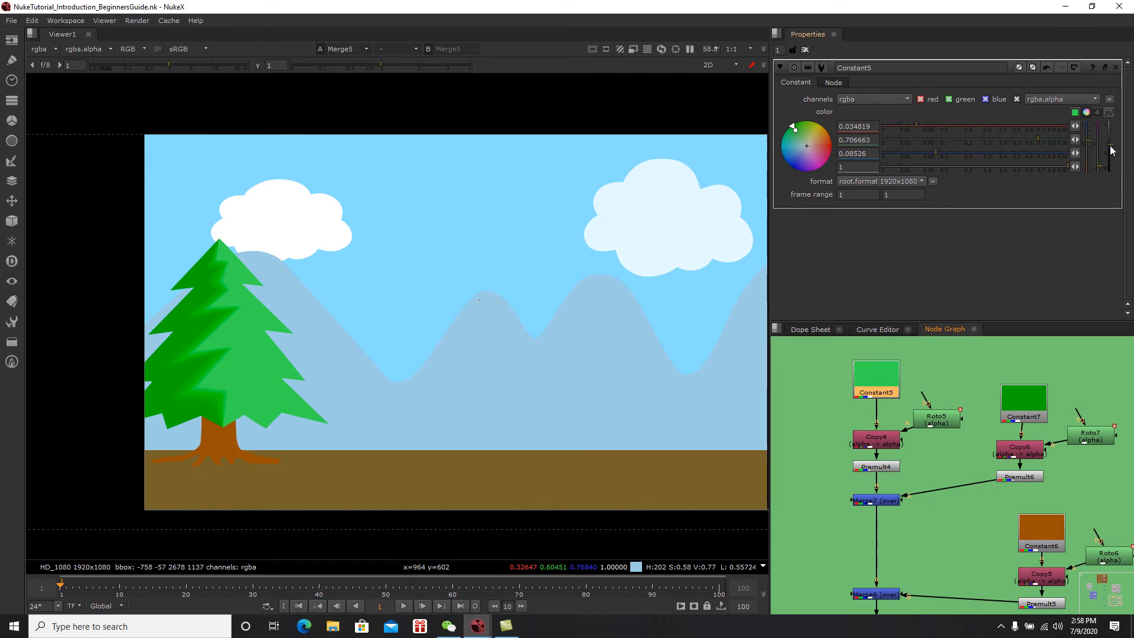
{"action": "left_click_drag", "start_coordinate": [1111, 145], "coordinate": [1111, 151]}
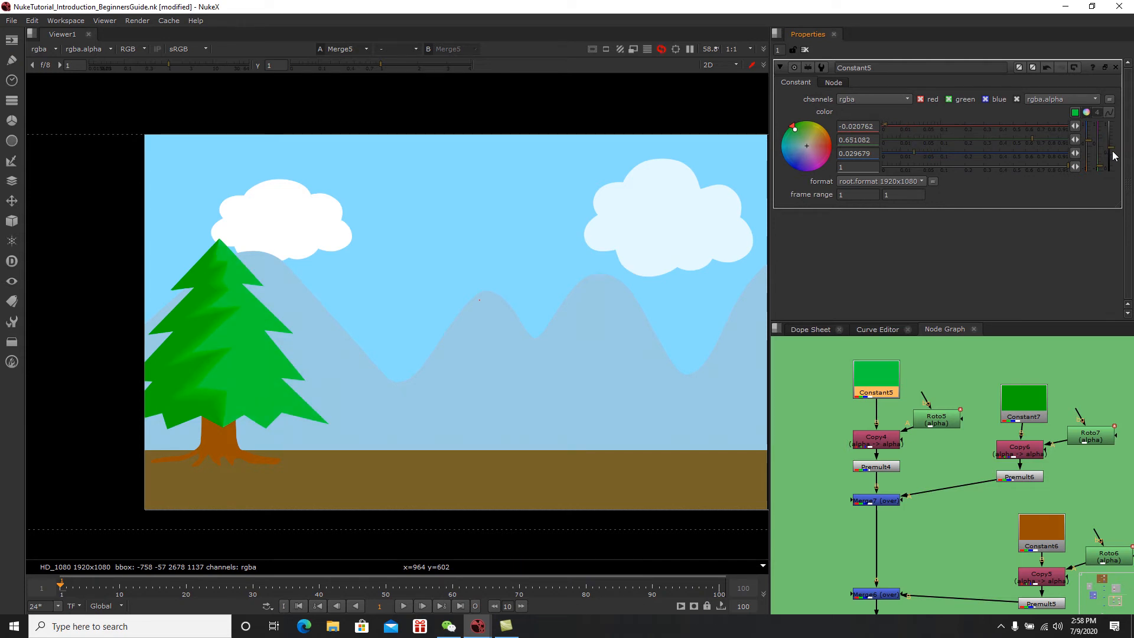
{"action": "left_click", "coordinate": [805, 50]}
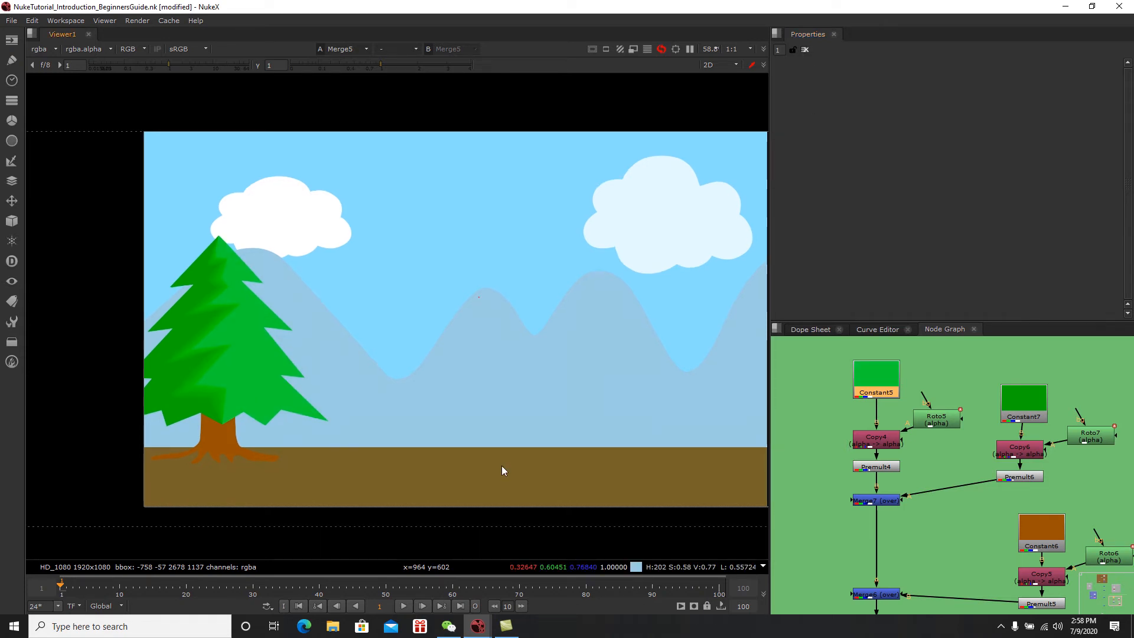
{"action": "scroll", "coordinate": [473, 449], "scroll_direction": "up", "scroll_amount": 1}
{"action": "key", "text": "ctrl+s"}
{"action": "scroll", "coordinate": [479, 435], "scroll_direction": "down", "scroll_amount": 1}
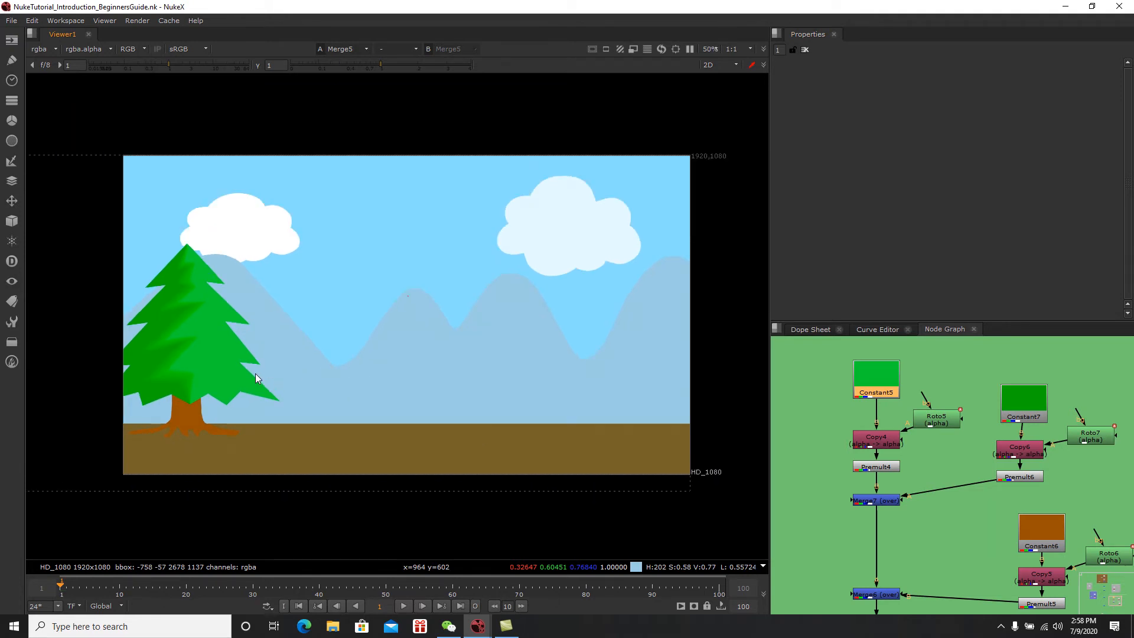
Step: Examine the recoloured tree in the landscape and look over the node branches inside the Trees backdrop
{"action": "middle_click_drag", "start_coordinate": [267, 378], "coordinate": [388, 343]}
{"action": "scroll", "coordinate": [323, 221], "scroll_direction": "up", "scroll_amount": 2}
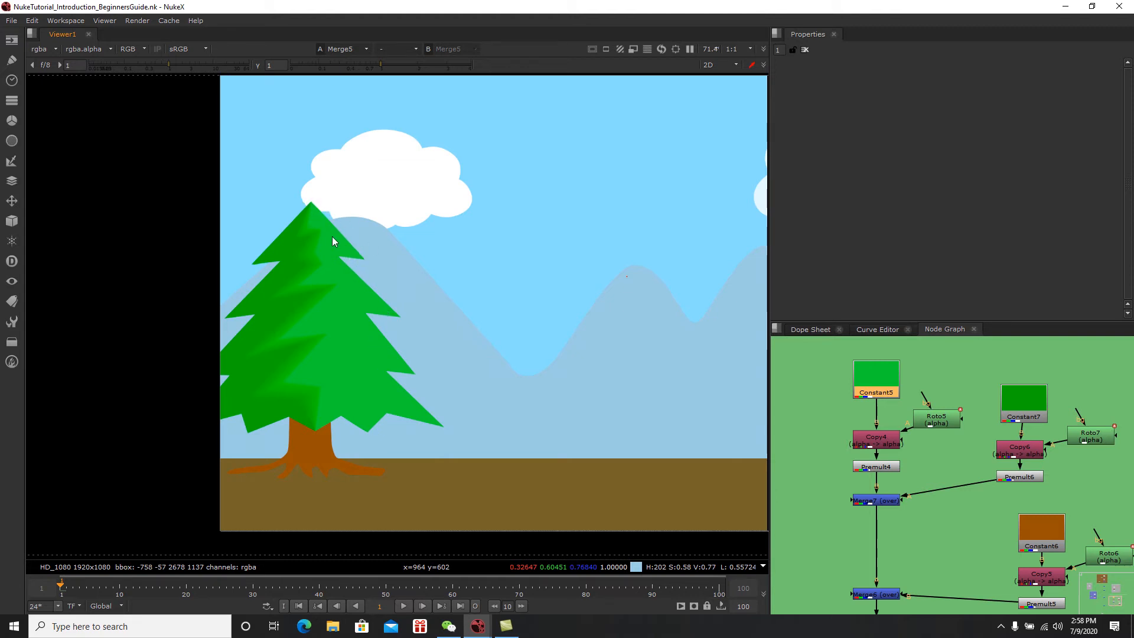
{"action": "mouse_move", "coordinate": [927, 496]}
{"action": "middle_mouse_down"}
{"action": "mouse_move", "coordinate": [910, 468]}
{"action": "mouse_move", "coordinate": [930, 490]}
{"action": "middle_mouse_up"}
{"action": "left_click_drag", "start_coordinate": [892, 503], "coordinate": [893, 499]}
{"action": "scroll", "coordinate": [900, 502], "scroll_direction": "down", "scroll_amount": 1}
{"action": "middle_click_drag", "start_coordinate": [902, 502], "coordinate": [895, 533]}
{"action": "left_click_drag", "start_coordinate": [836, 412], "coordinate": [1092, 540]}
{"action": "left_click_drag", "start_coordinate": [1003, 515], "coordinate": [1001, 486]}
{"action": "middle_click_drag", "start_coordinate": [960, 517], "coordinate": [980, 497]}
{"action": "left_click", "coordinate": [993, 498]}
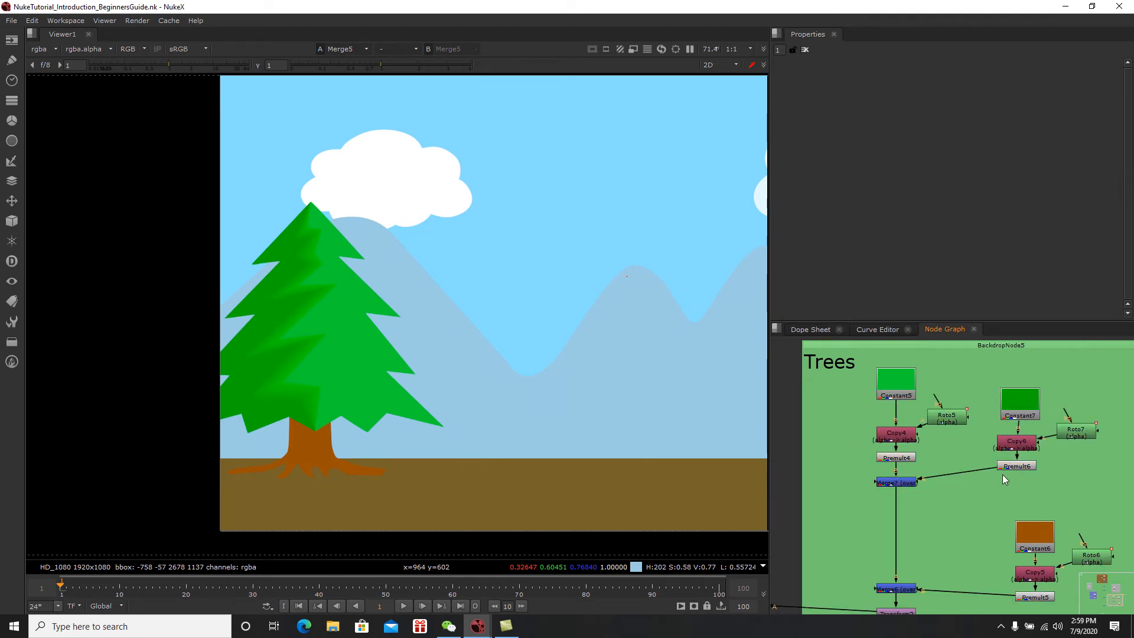
Step: Display the output of Merge7 to show only the green foliage of the tree
{"action": "left_click", "coordinate": [906, 484]}
{"action": "key", "text": "1"}
{"action": "scroll", "coordinate": [511, 364], "scroll_direction": "up", "scroll_amount": 2}
{"action": "middle_click_drag", "start_coordinate": [873, 437], "coordinate": [912, 420]}
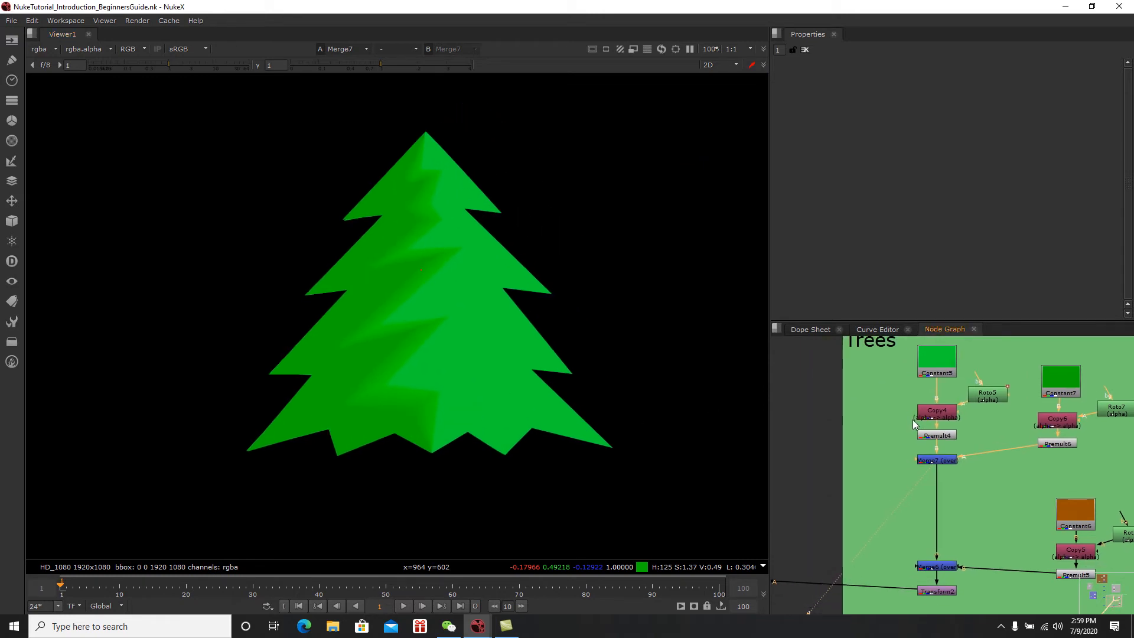
{"action": "scroll", "coordinate": [891, 463], "scroll_direction": "up", "scroll_amount": 1}
Step: Add an unconnected Roto node beside Merge7 and set its output channels to rgba
{"action": "left_click", "coordinate": [871, 465]}
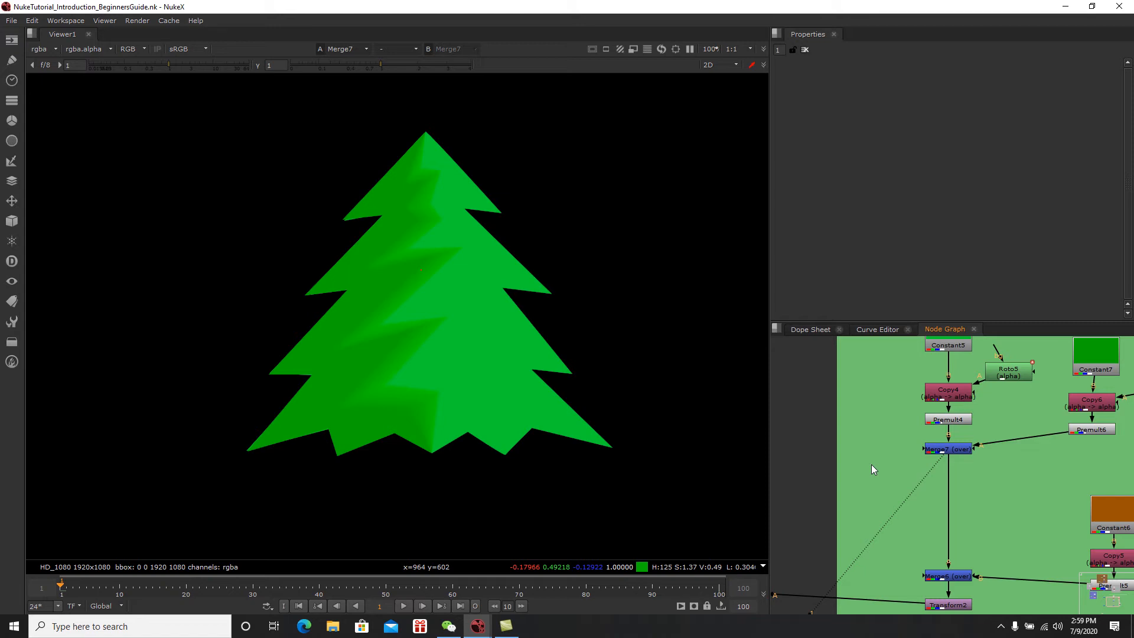
{"action": "key", "text": "Tab"}
{"action": "type", "text": "ro"}
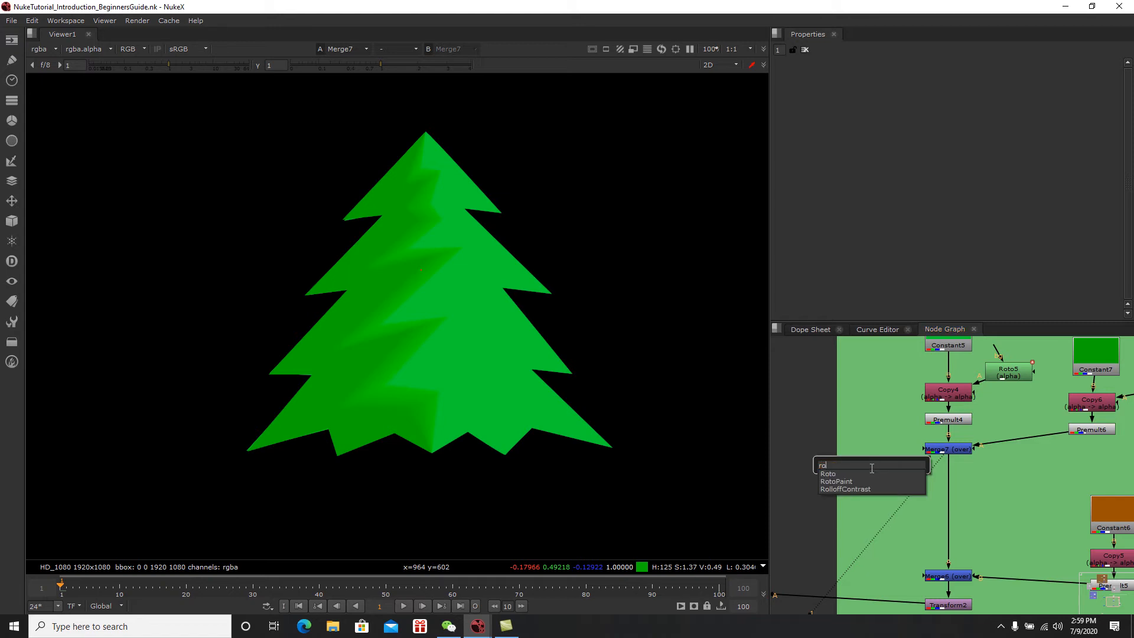
{"action": "key", "text": "Return"}
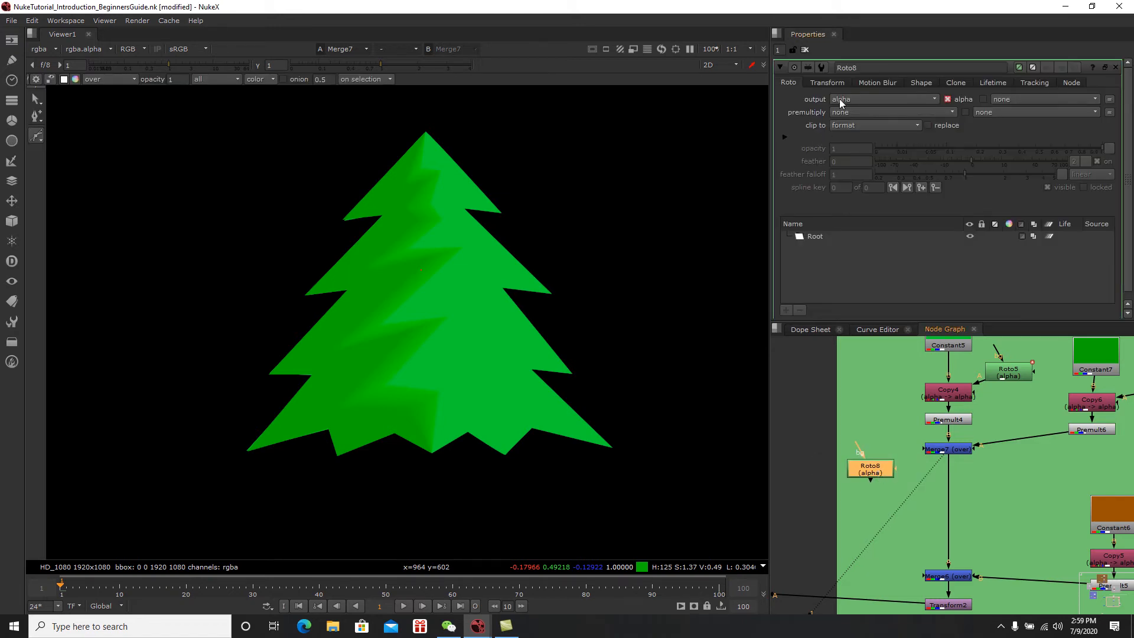
{"action": "left_click", "coordinate": [841, 103]}
{"action": "left_click", "coordinate": [852, 135]}
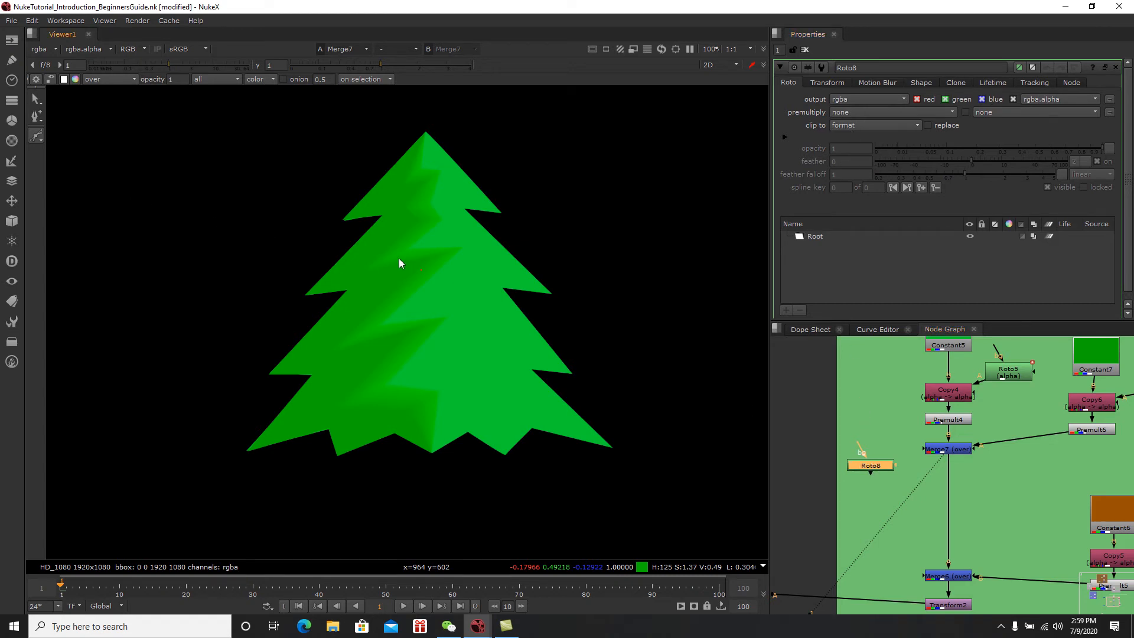
Step: Draw a closed narrow Bezier highlight shape along the tree's right edge, from the treetop through each branch tip and notch to the lowest tip
{"action": "scroll", "coordinate": [399, 258], "scroll_direction": "up", "scroll_amount": 2}
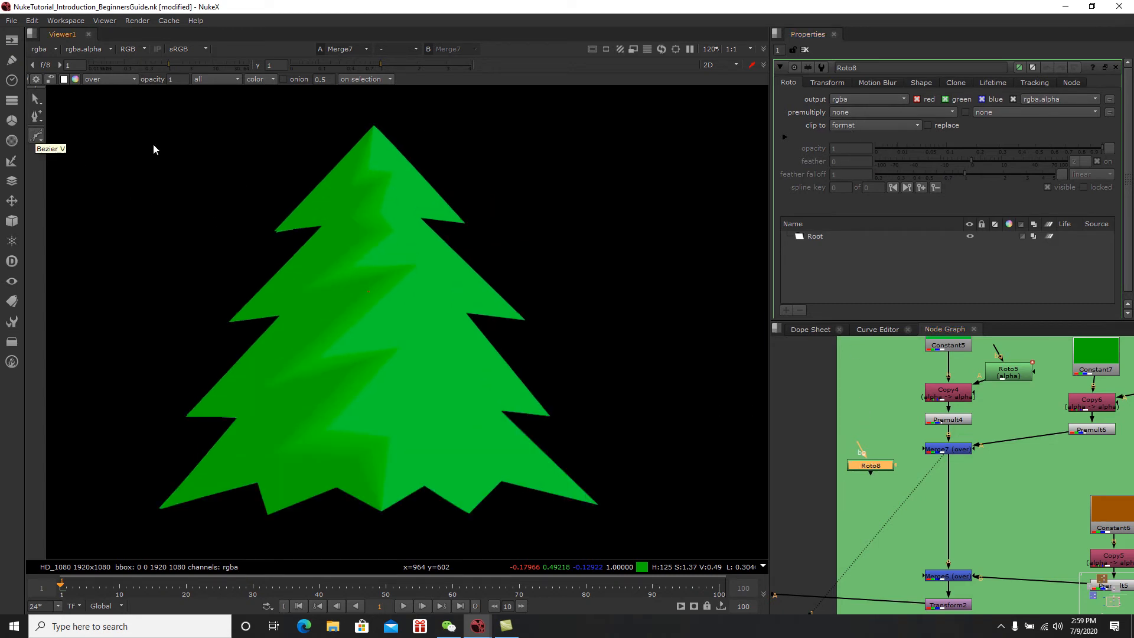
{"action": "scroll", "coordinate": [367, 140], "scroll_direction": "up", "scroll_amount": 1}
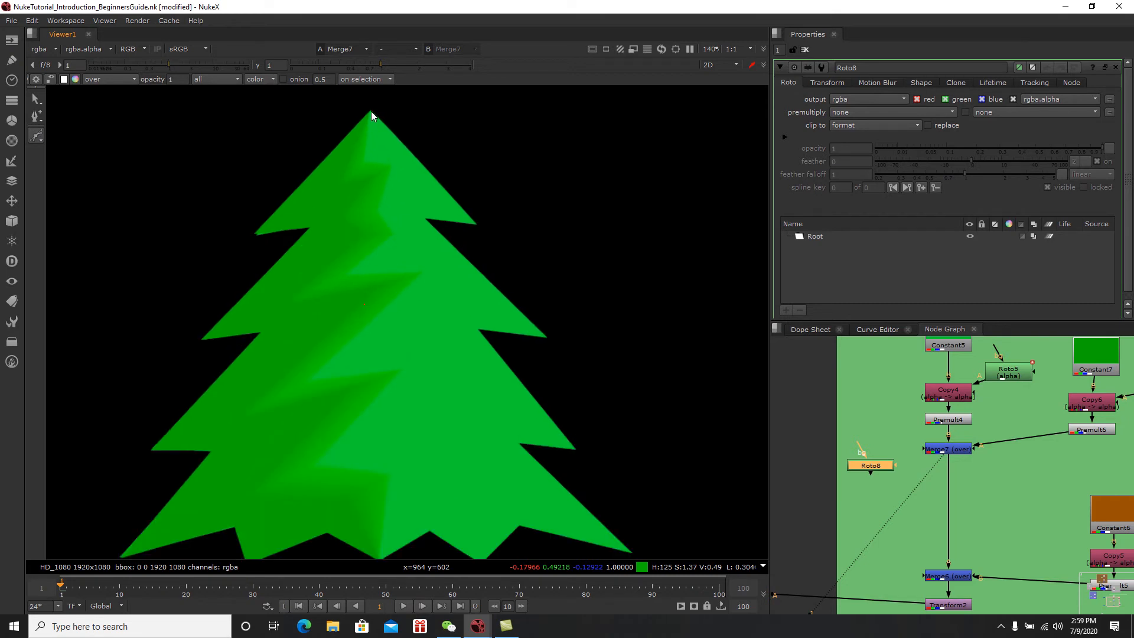
{"action": "left_click", "coordinate": [371, 111]}
{"action": "left_click", "coordinate": [478, 223]}
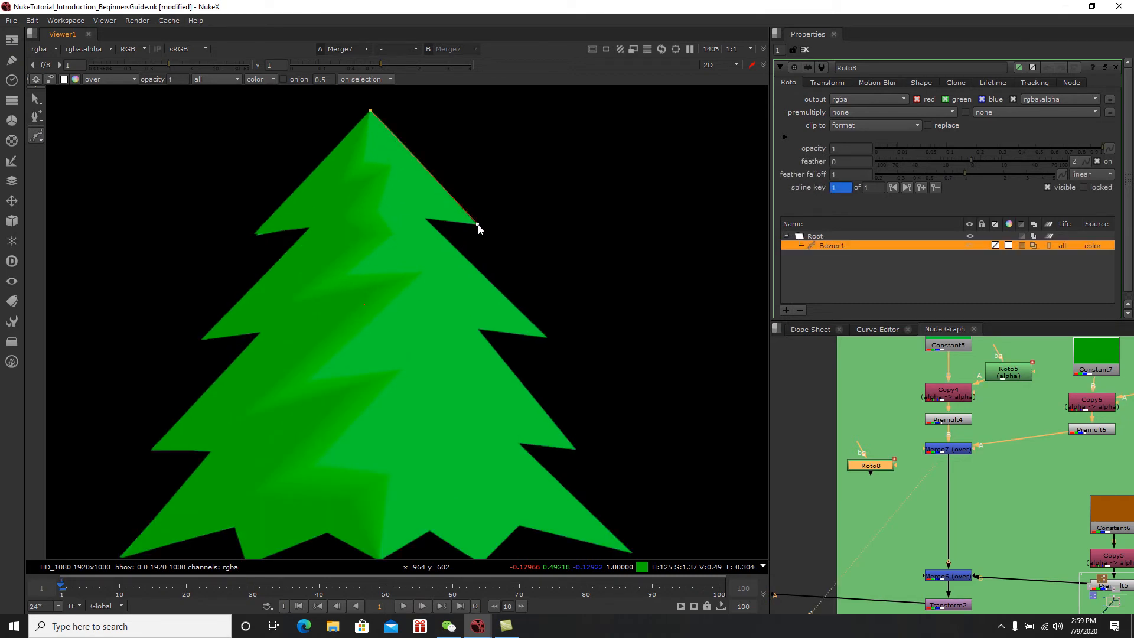
{"action": "left_click", "coordinate": [426, 219]}
{"action": "left_click", "coordinate": [549, 336]}
{"action": "middle_click_drag", "start_coordinate": [508, 370], "coordinate": [516, 299]}
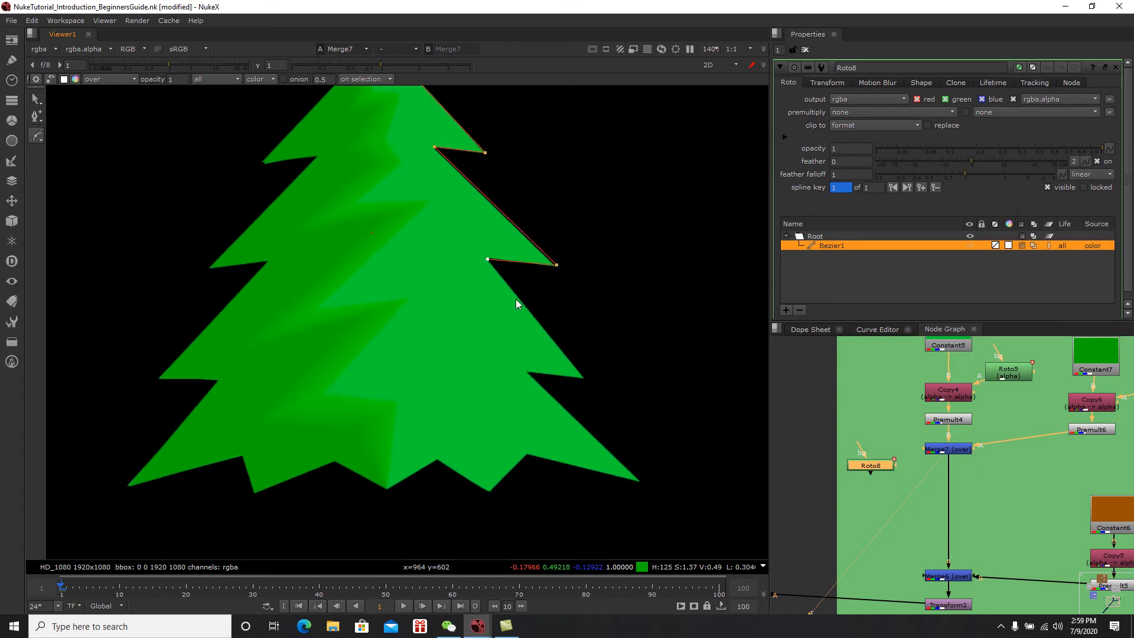
{"action": "left_click", "coordinate": [586, 379]}
{"action": "left_click", "coordinate": [641, 483]}
{"action": "left_click_drag", "start_coordinate": [529, 356], "coordinate": [548, 357]}
{"action": "middle_click_drag", "start_coordinate": [513, 253], "coordinate": [543, 331]}
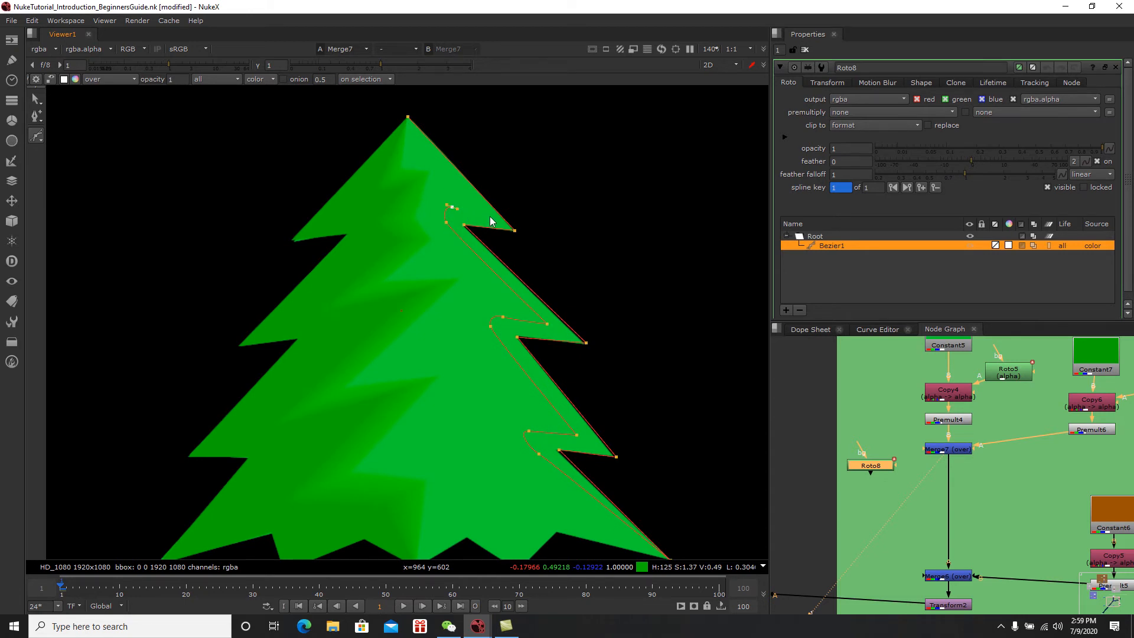
{"action": "left_click", "coordinate": [408, 117]}
{"action": "scroll", "coordinate": [406, 205], "scroll_direction": "down", "scroll_amount": 2}
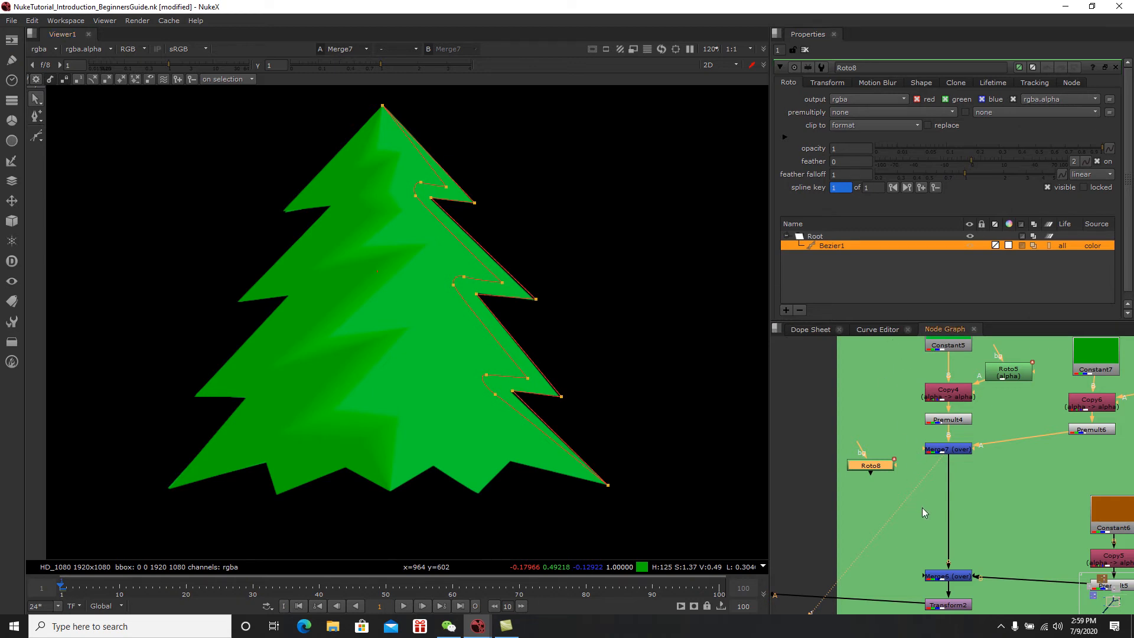
Step: Merge the highlight Roto over the foliage between Merge7 and Merge6, and display the new merge's output
{"action": "key", "text": "m"}
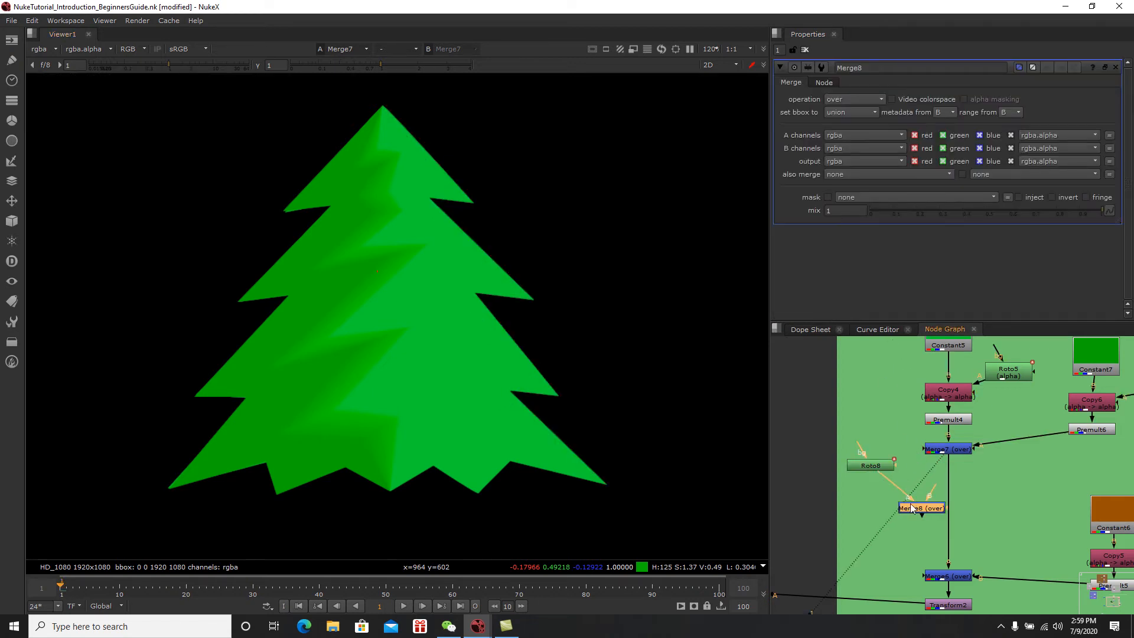
{"action": "left_click", "coordinate": [952, 480]}
{"action": "key", "text": "1"}
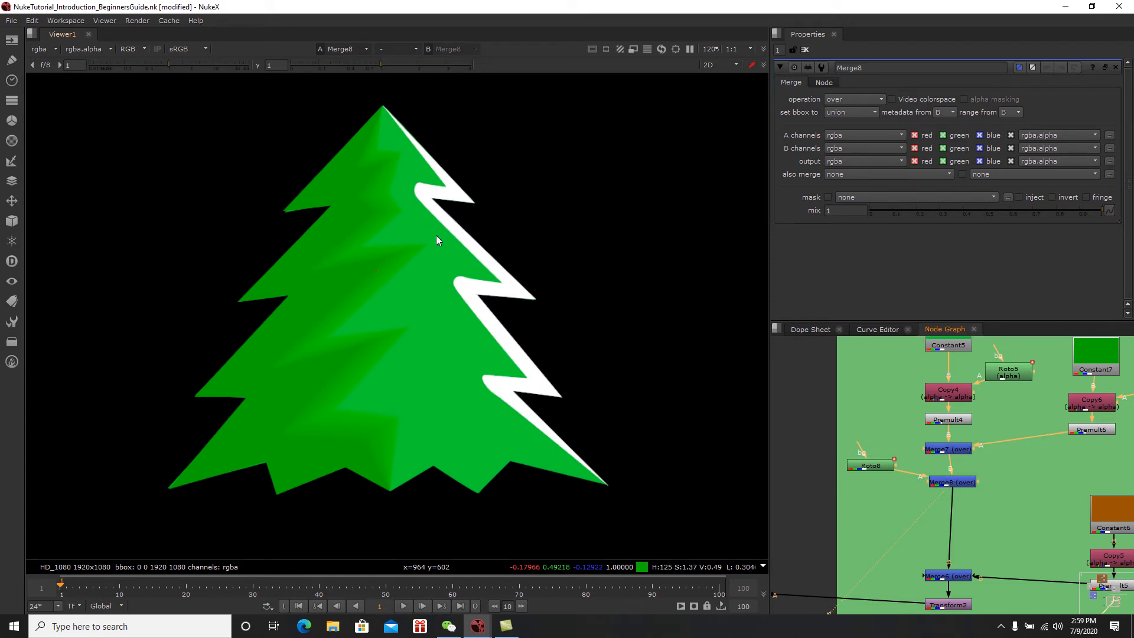
Step: Change the highlight shape's colour from white to a pale yellowish green
{"action": "double_click", "coordinate": [863, 464]}
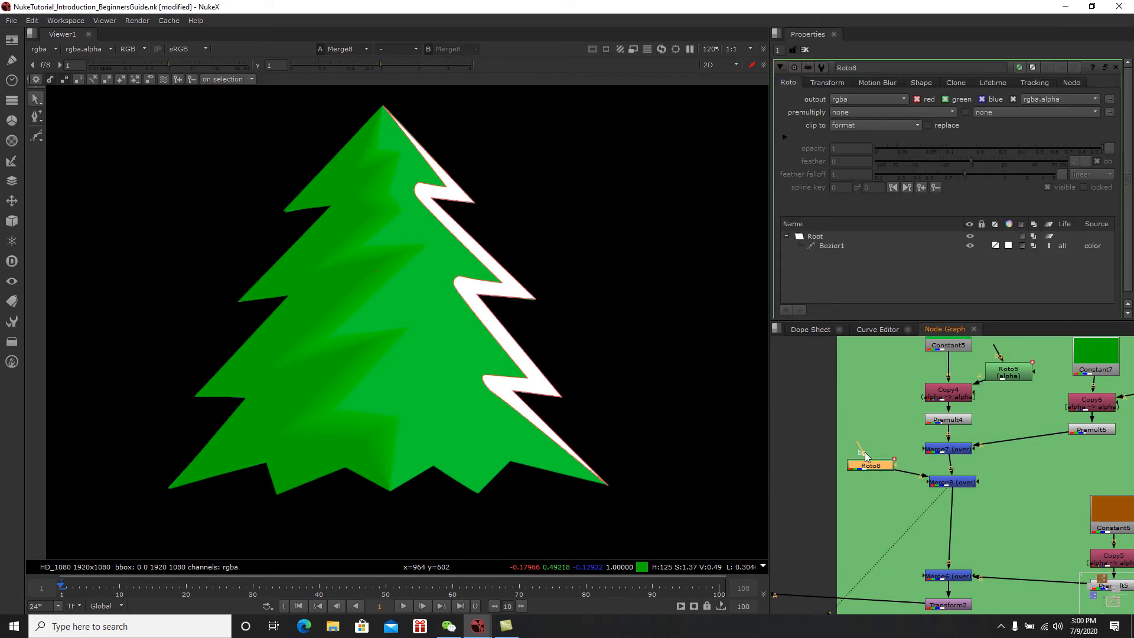
{"action": "left_click", "coordinate": [1009, 246]}
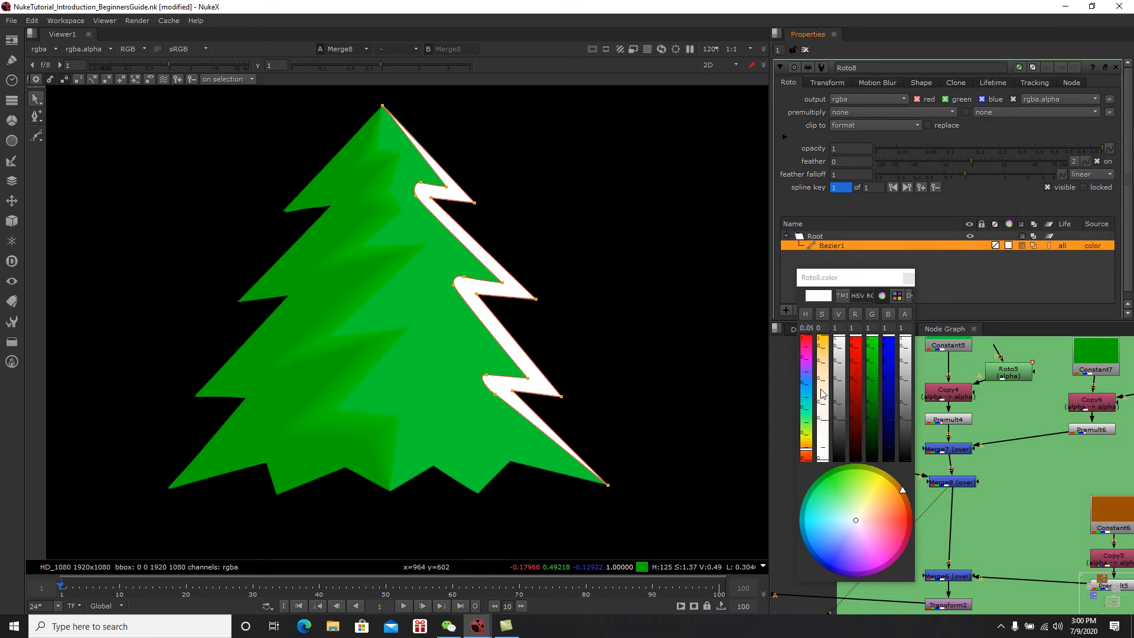
{"action": "left_click_drag", "start_coordinate": [826, 361], "coordinate": [824, 357]}
{"action": "left_click_drag", "start_coordinate": [810, 444], "coordinate": [809, 440]}
{"action": "mouse_move", "coordinate": [873, 487]}
{"action": "left_mouse_down"}
{"action": "mouse_move", "coordinate": [857, 505]}
{"action": "mouse_move", "coordinate": [860, 493]}
{"action": "mouse_move", "coordinate": [847, 493]}
{"action": "left_mouse_up"}
{"action": "left_click", "coordinate": [910, 279]}
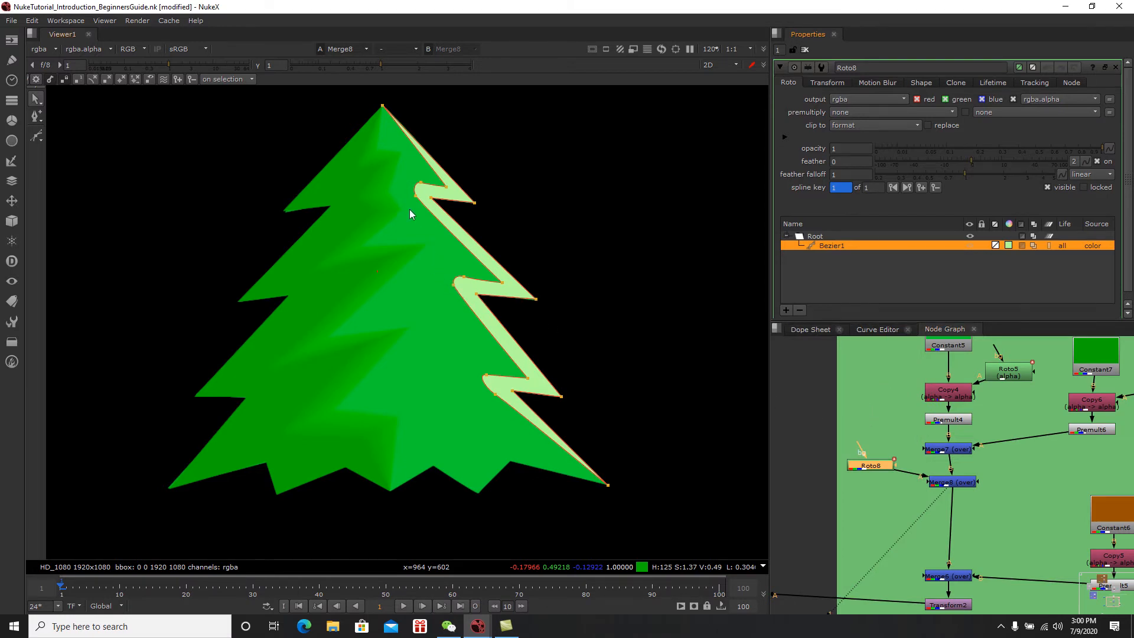
Step: Pull soft feather points outward from the highlight shape's inner edge around the uppermost notch
{"action": "left_click_drag", "start_coordinate": [396, 174], "coordinate": [430, 214]}
{"action": "key", "text": "e"}
{"action": "key", "text": "e"}
{"action": "scroll", "coordinate": [402, 195], "scroll_direction": "up", "scroll_amount": 3}
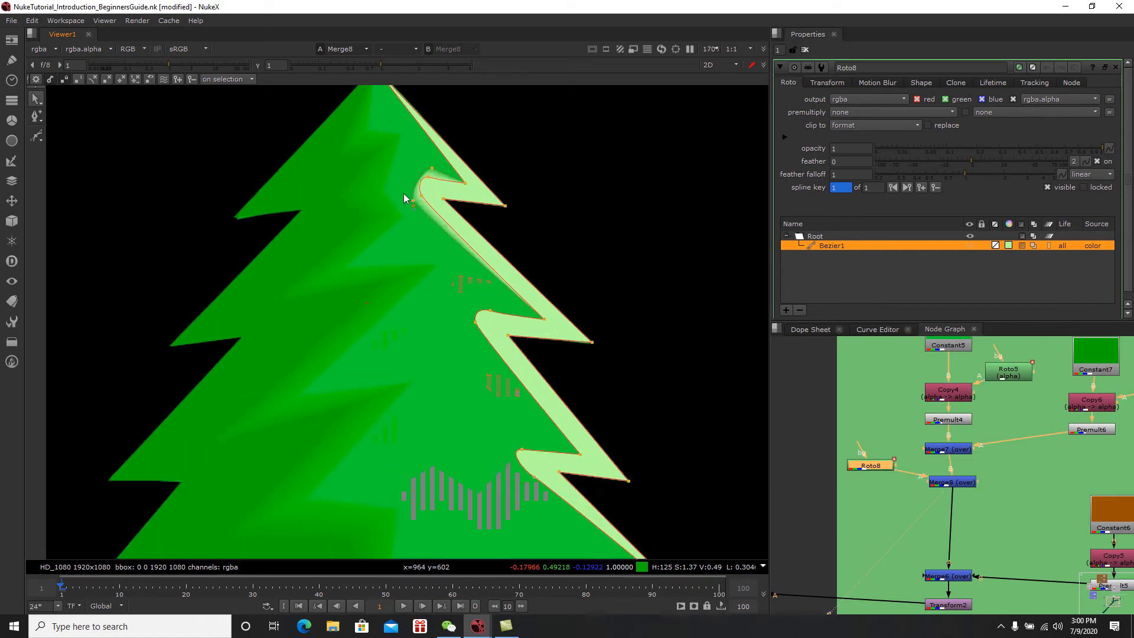
{"action": "left_click_drag", "start_coordinate": [417, 161], "coordinate": [401, 161]}
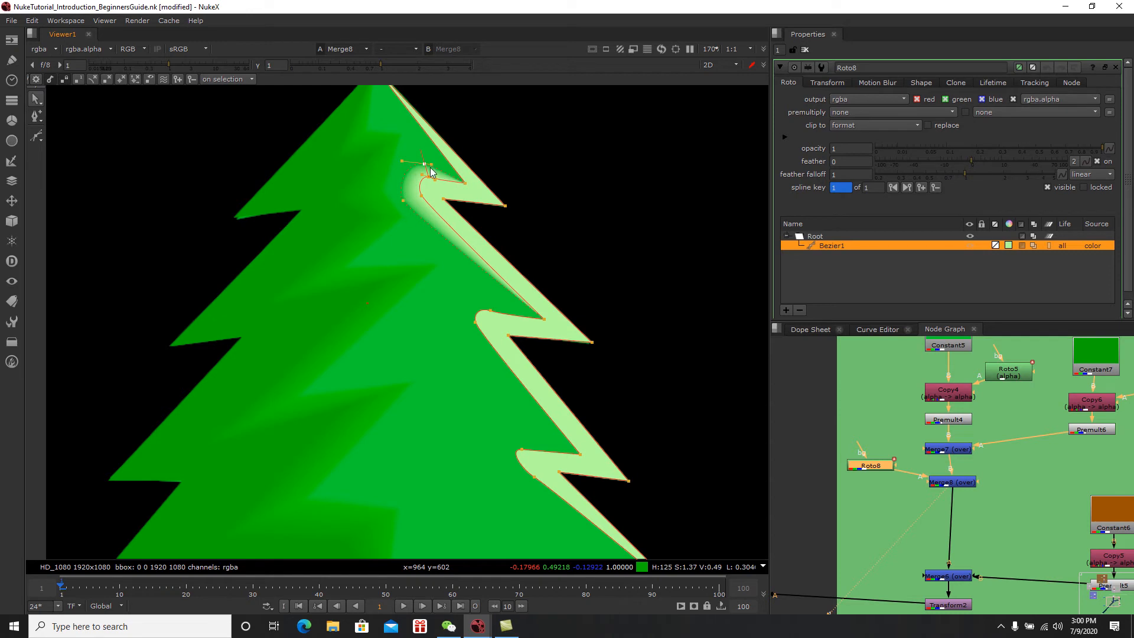
{"action": "left_click", "coordinate": [465, 184]}
{"action": "left_click_drag", "start_coordinate": [465, 184], "coordinate": [411, 167]}
{"action": "left_click_drag", "start_coordinate": [408, 167], "coordinate": [391, 171]}
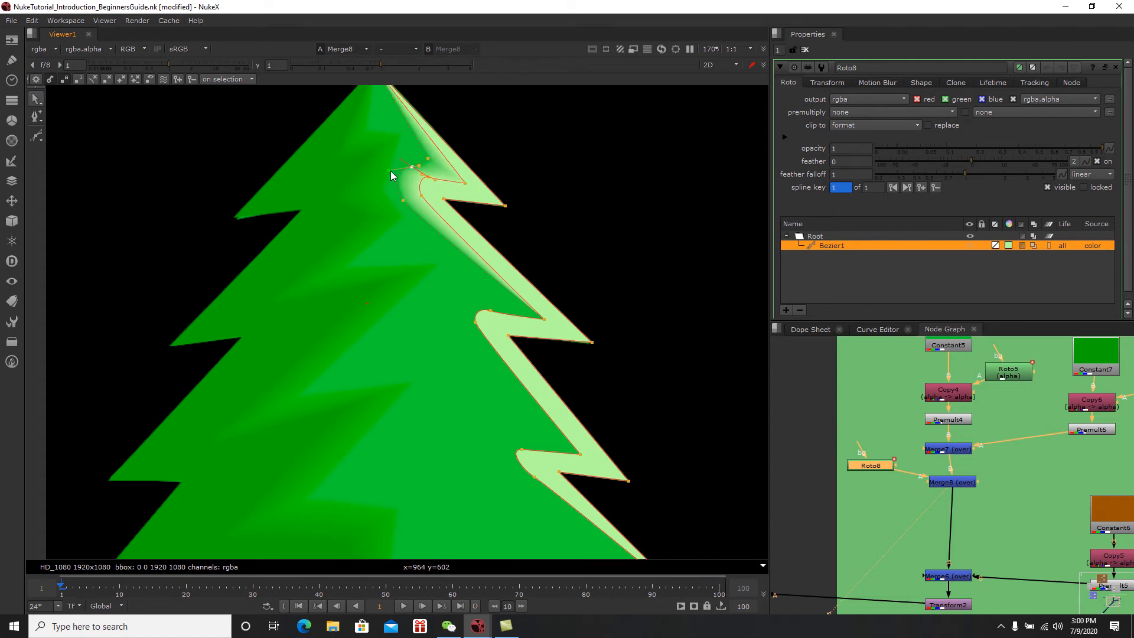
Step: Pull soft feather points outward from the highlight's inner edge at the middle and lowest notches
{"action": "left_click", "coordinate": [403, 201]}
{"action": "left_click_drag", "start_coordinate": [545, 319], "coordinate": [451, 302]}
{"action": "middle_click_drag", "start_coordinate": [475, 368], "coordinate": [459, 321]}
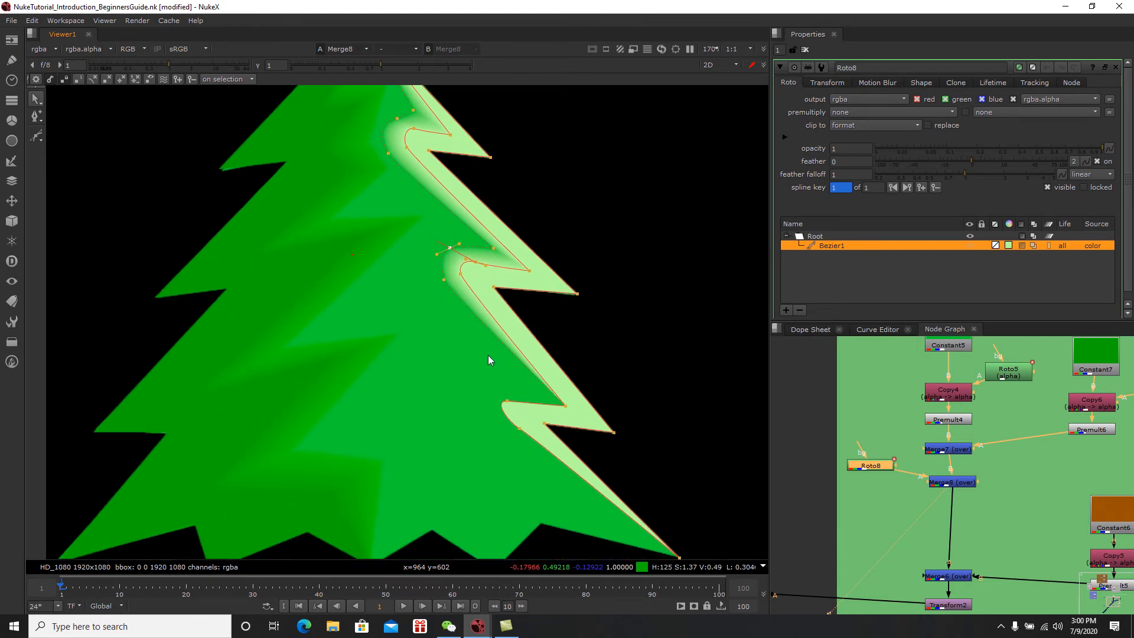
{"action": "left_click_drag", "start_coordinate": [566, 407], "coordinate": [507, 449], "text": "ctrl"}
{"action": "scroll", "coordinate": [541, 428], "scroll_direction": "down", "scroll_amount": 2}
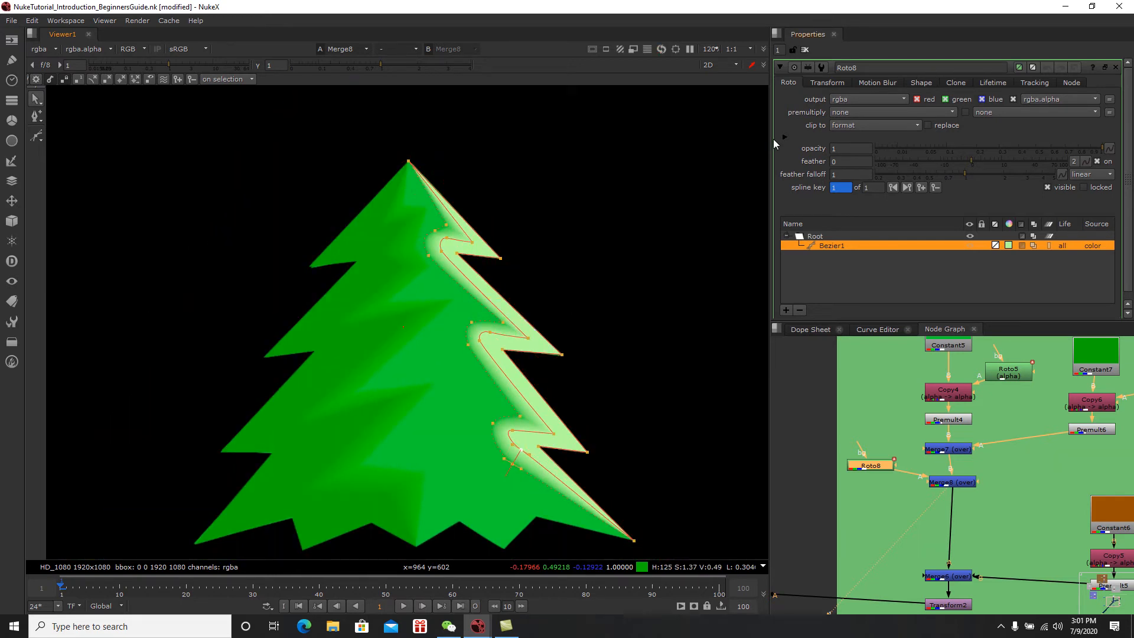
Step: Clear the open node properties, save the script and line up Merge8 beneath Merge7
{"action": "left_click", "coordinate": [807, 50]}
{"action": "middle_click_drag", "start_coordinate": [541, 301], "coordinate": [513, 303]}
{"action": "key", "text": "ctrl+s"}
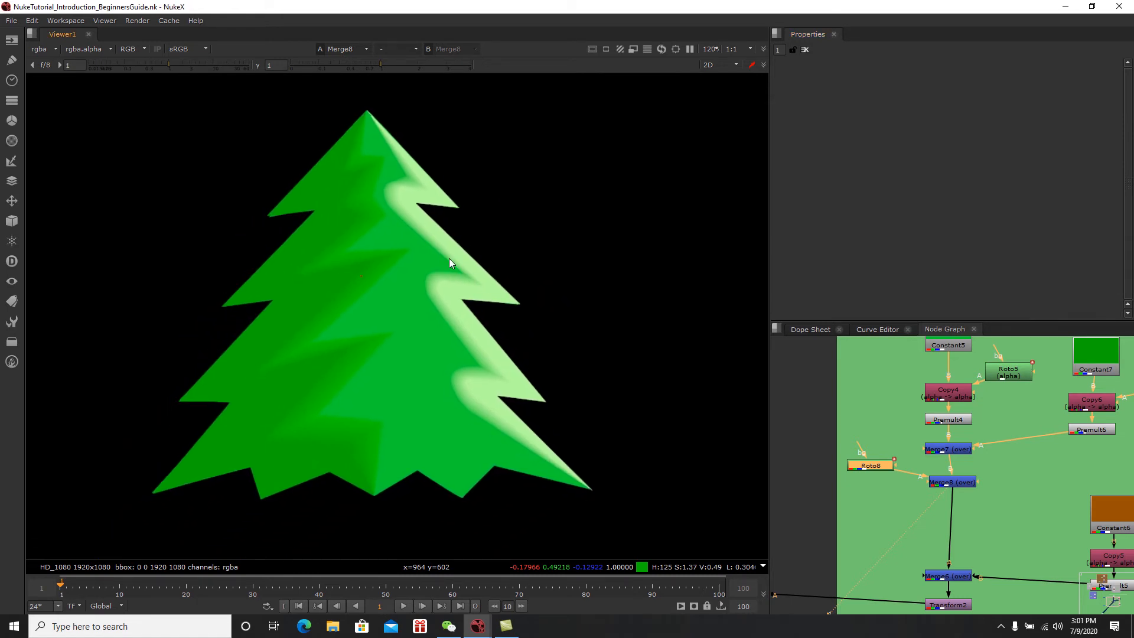
{"action": "left_click_drag", "start_coordinate": [932, 478], "coordinate": [926, 485]}
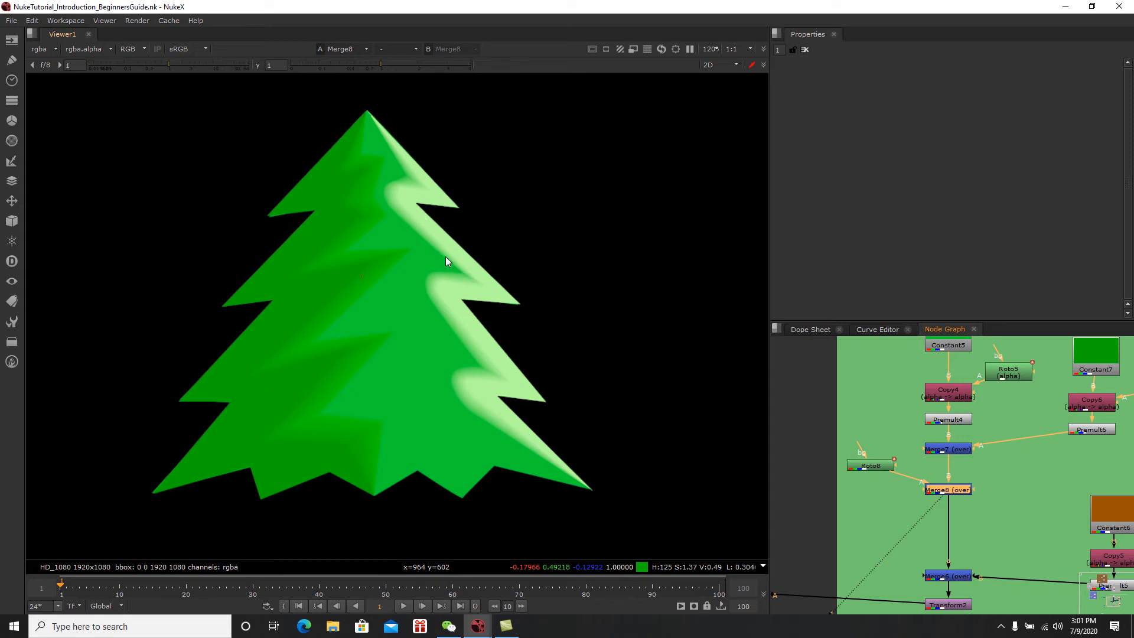
Step: Try lowering Merge8's mix to 0.45, then restore it to 1
{"action": "double_click", "coordinate": [951, 491]}
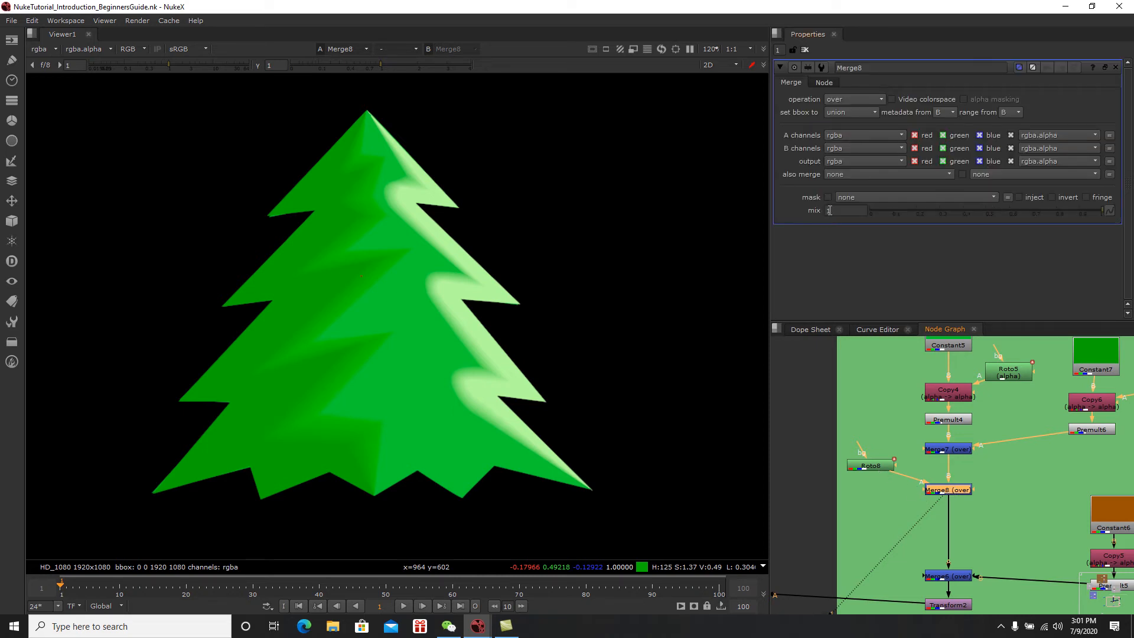
{"action": "left_click_drag", "start_coordinate": [1090, 211], "coordinate": [967, 211]}
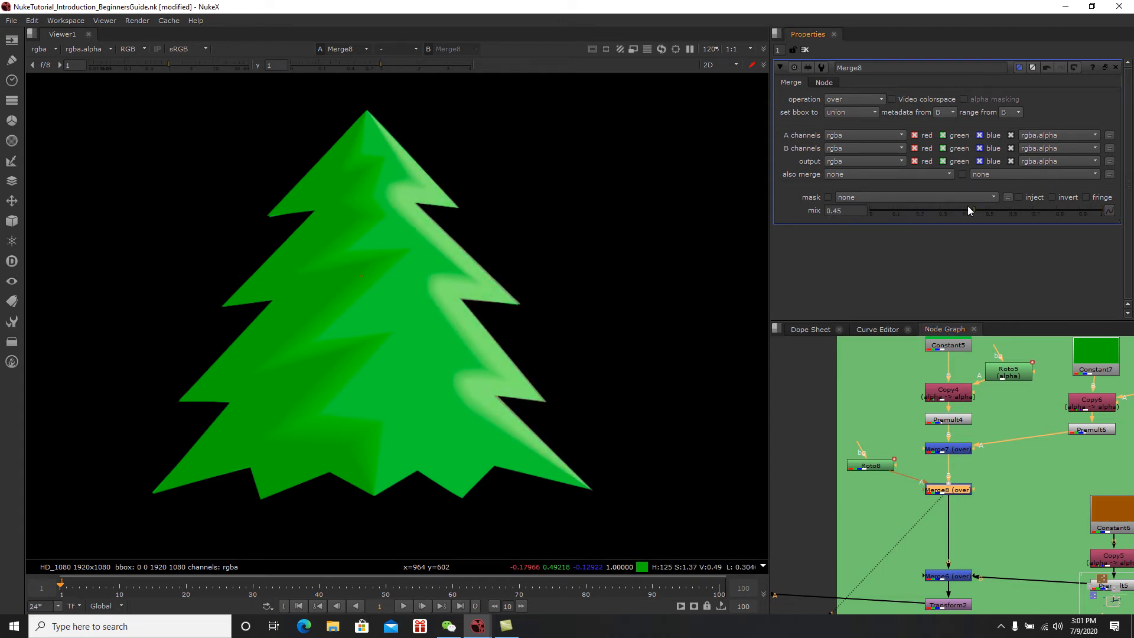
{"action": "left_click_drag", "start_coordinate": [967, 217], "coordinate": [1102, 210]}
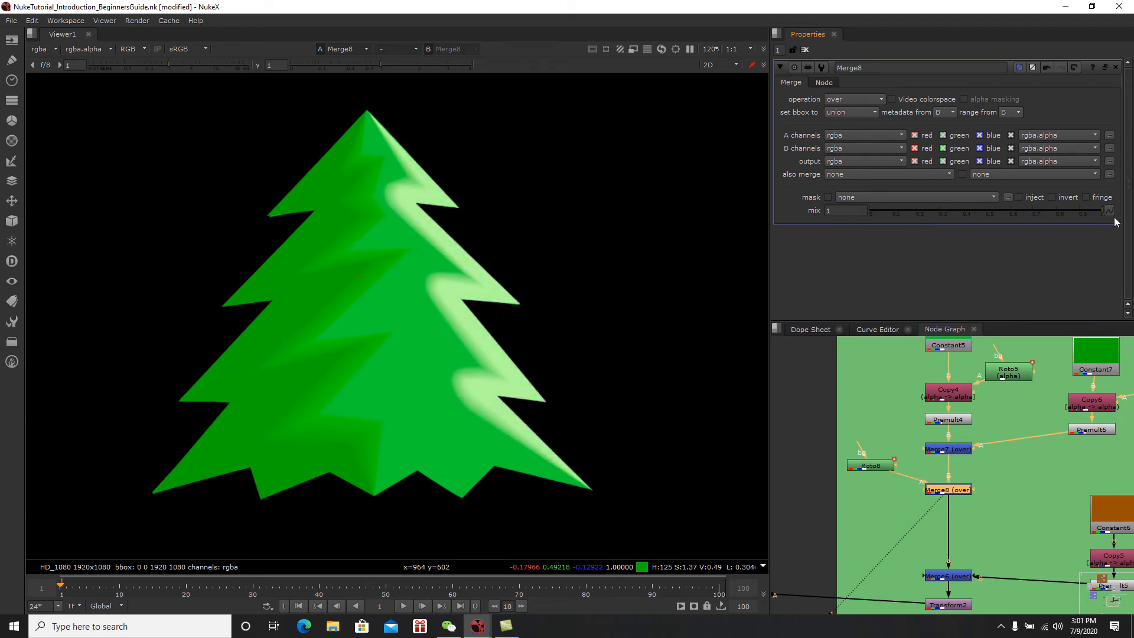
Step: Try lowering the opacity of Roto8's Bezier highlight to 0.565, then restore it to 1
{"action": "double_click", "coordinate": [874, 467]}
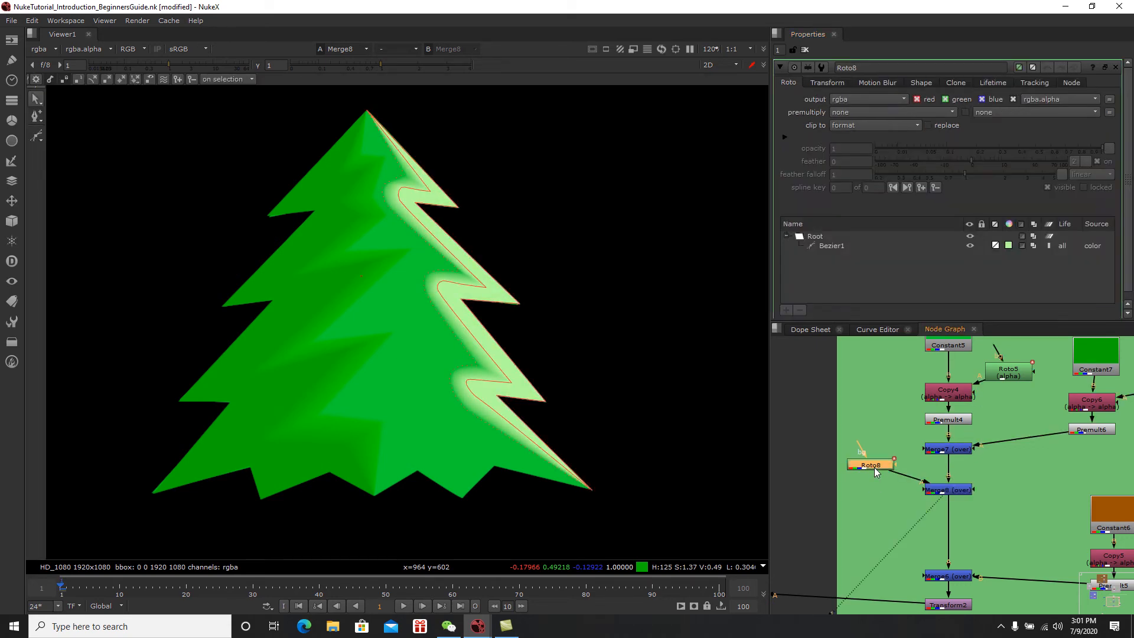
{"action": "left_click", "coordinate": [842, 246]}
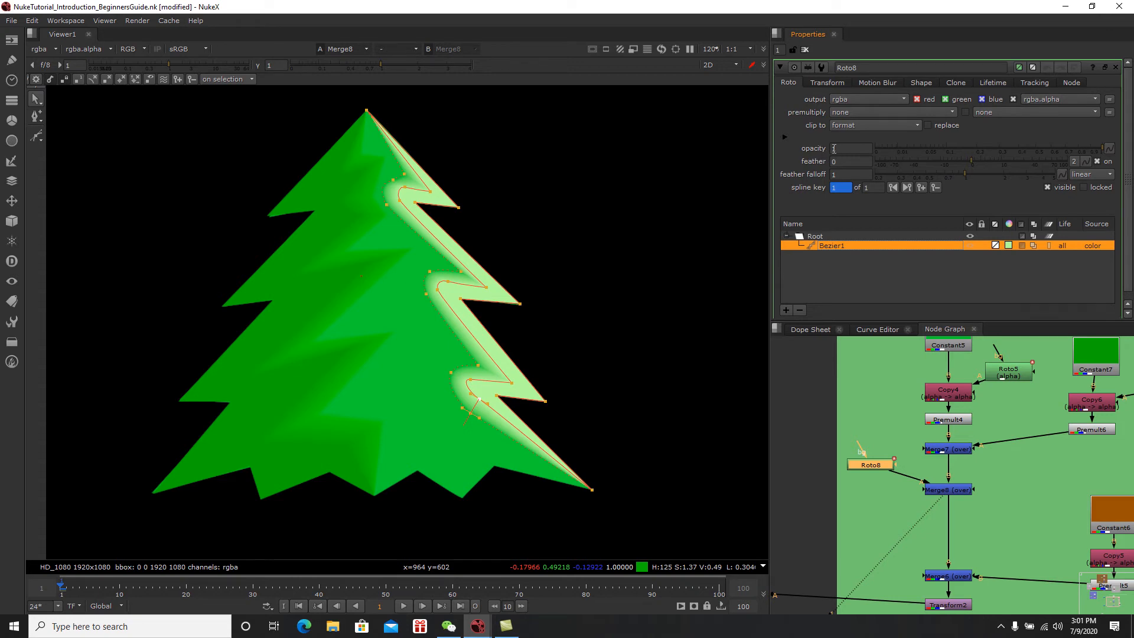
{"action": "left_click", "coordinate": [1099, 147]}
{"action": "left_click_drag", "start_coordinate": [1085, 145], "coordinate": [1047, 150]}
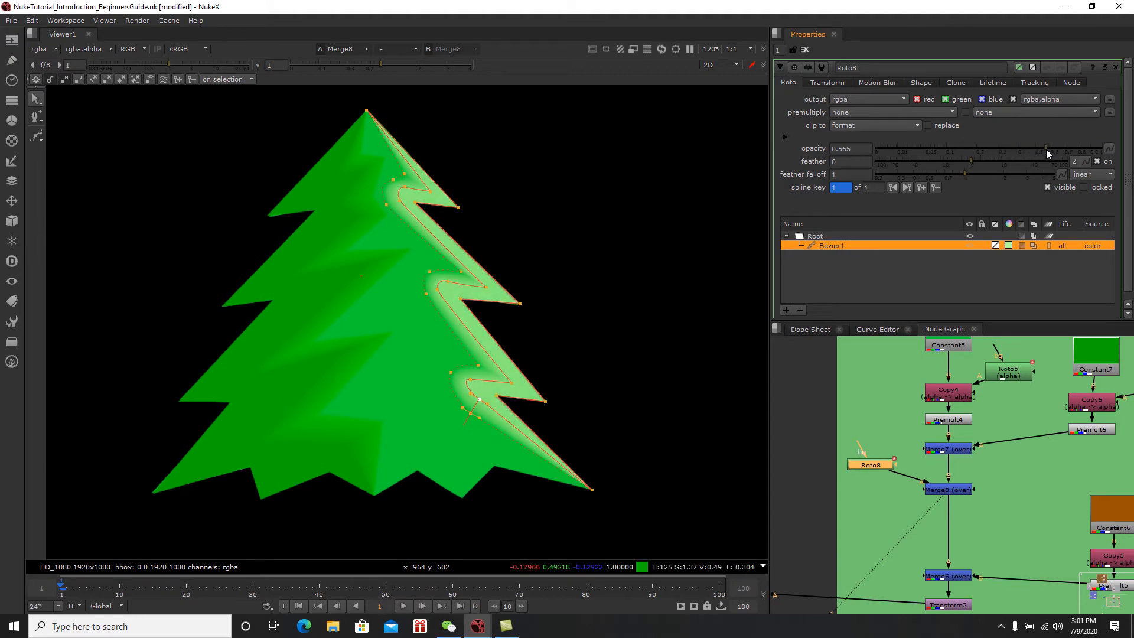
{"action": "left_click_drag", "start_coordinate": [1048, 148], "coordinate": [1111, 150]}
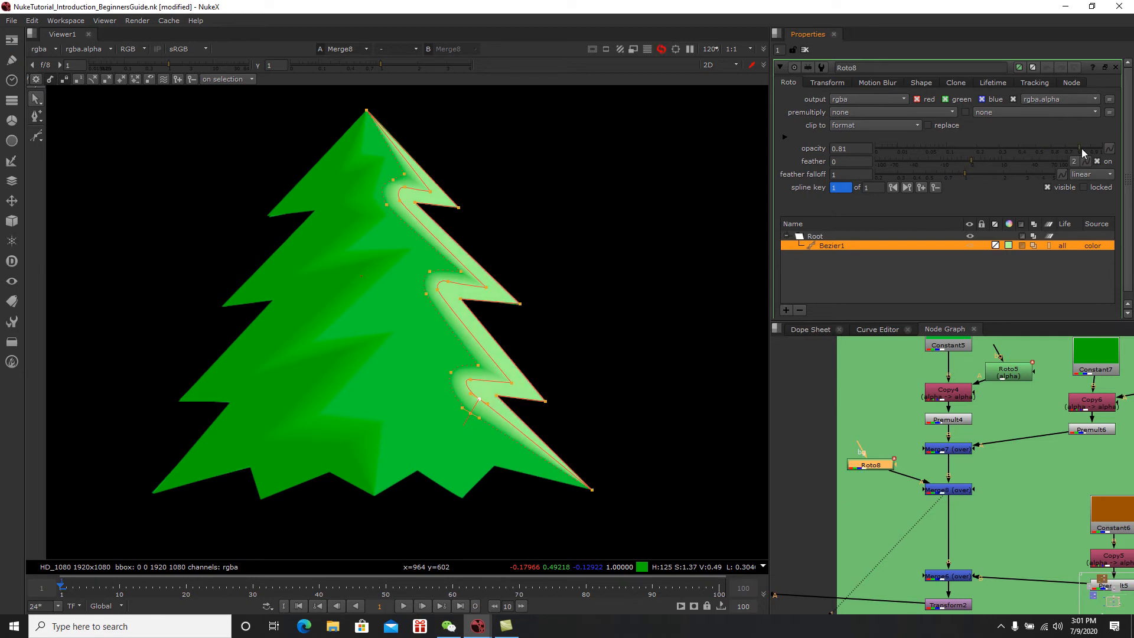
{"action": "left_click", "coordinate": [1002, 490]}
{"action": "left_click", "coordinate": [956, 491]}
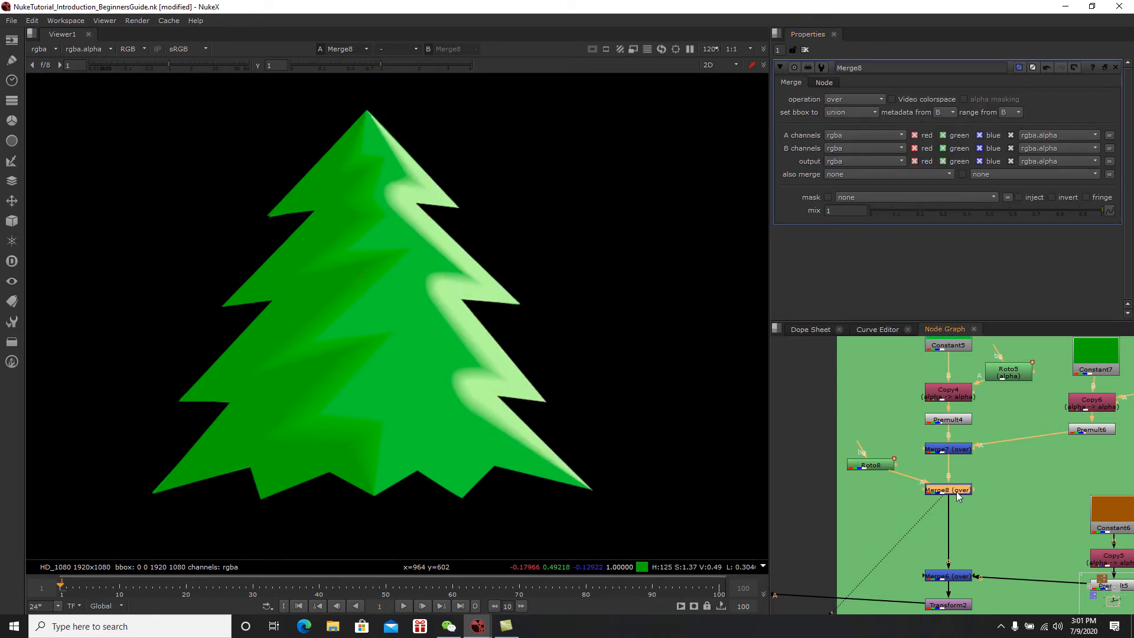
{"action": "left_click", "coordinate": [878, 468]}
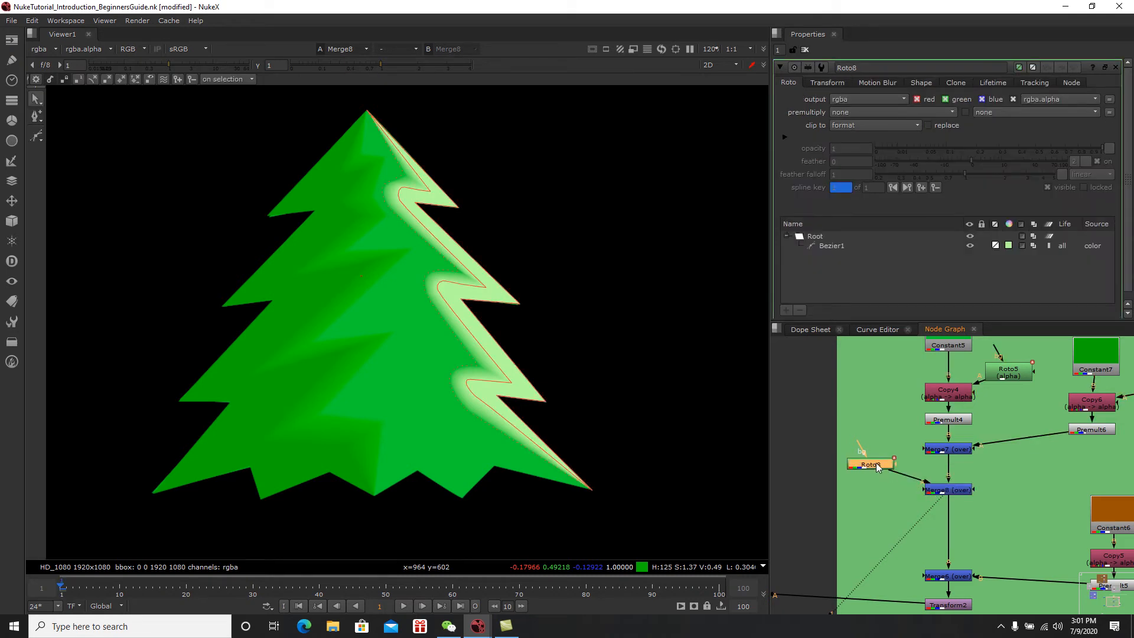
{"action": "left_click", "coordinate": [835, 246]}
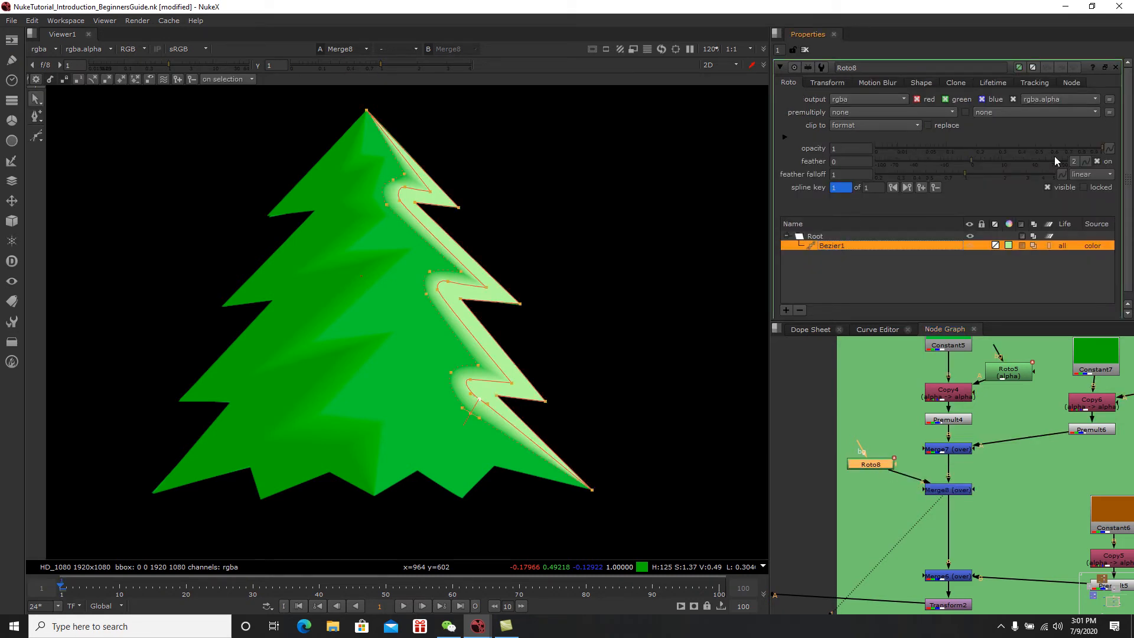
{"action": "left_click", "coordinate": [805, 51]}
Step: Nudge Roto8 closer to Merge8, then lower Merge8's mix to 0.49 to soften the highlight
{"action": "left_click_drag", "start_coordinate": [880, 464], "coordinate": [888, 466]}
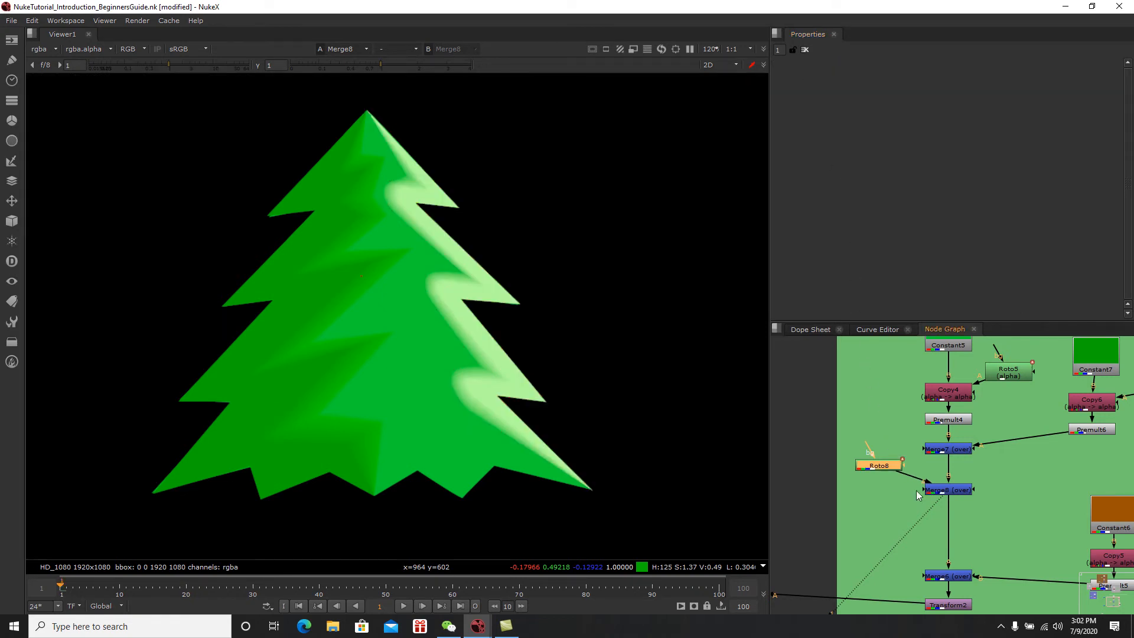
{"action": "left_click", "coordinate": [949, 492]}
{"action": "left_click_drag", "start_coordinate": [1097, 210], "coordinate": [983, 208]}
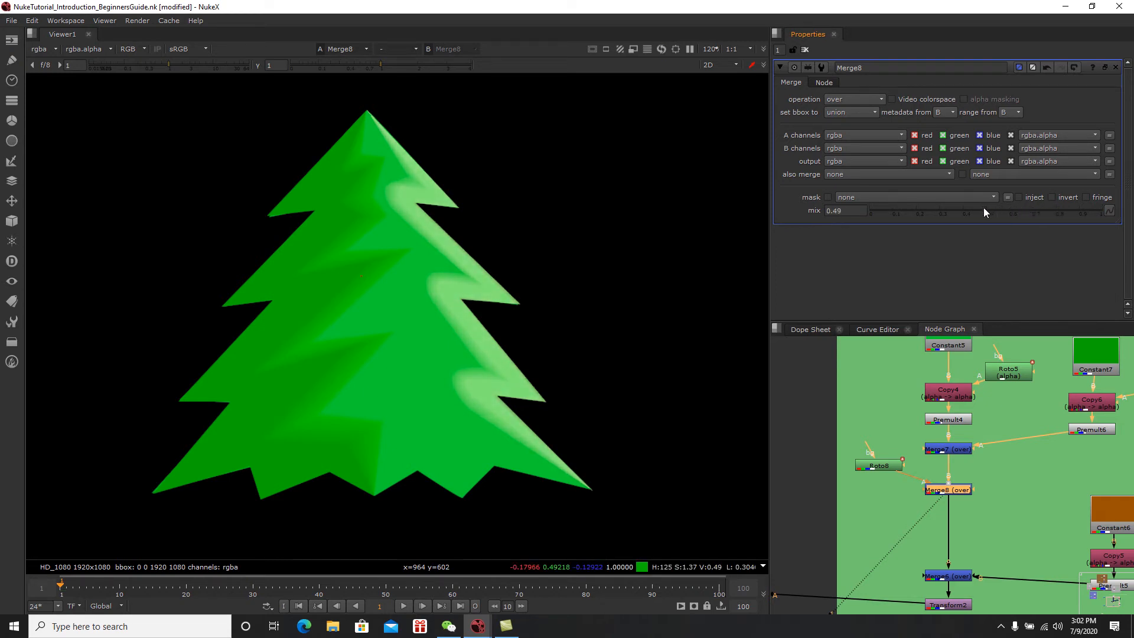
{"action": "left_click", "coordinate": [805, 51]}
Step: Display Merge5's output and examine the tree within the full landscape, including its trunk and roots
{"action": "scroll", "coordinate": [486, 293], "scroll_direction": "down", "scroll_amount": 4}
{"action": "middle_click_drag", "start_coordinate": [948, 597], "coordinate": [986, 482]}
{"action": "scroll", "coordinate": [957, 438], "scroll_direction": "down", "scroll_amount": 2}
{"action": "left_click_drag", "start_coordinate": [858, 453], "coordinate": [854, 464]}
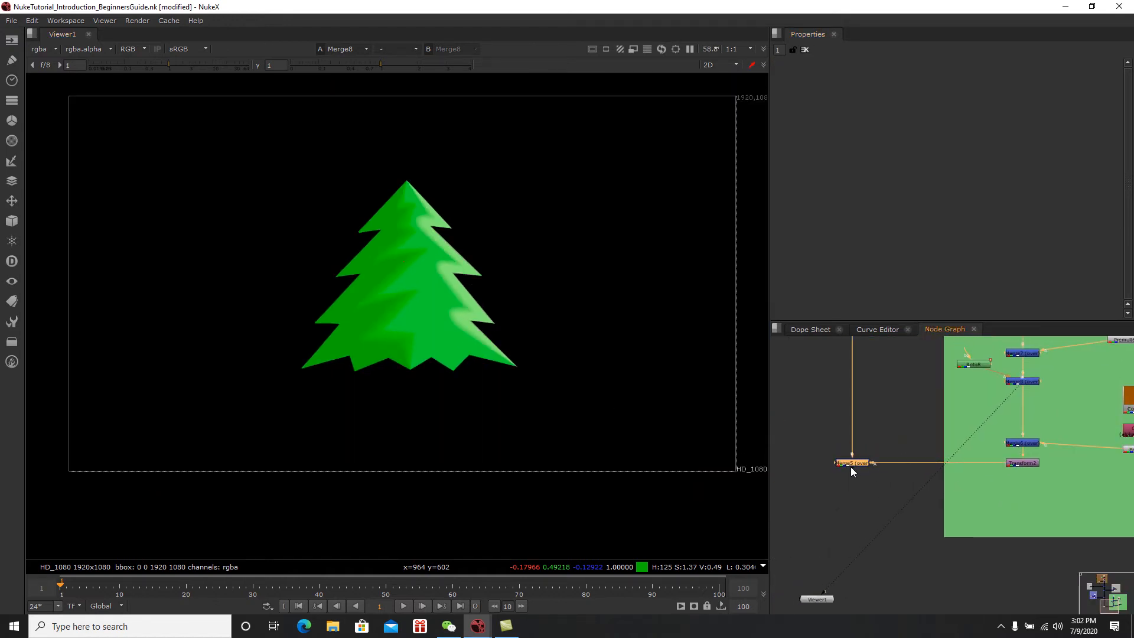
{"action": "key", "text": "1"}
{"action": "middle_click_drag", "start_coordinate": [576, 405], "coordinate": [412, 363]}
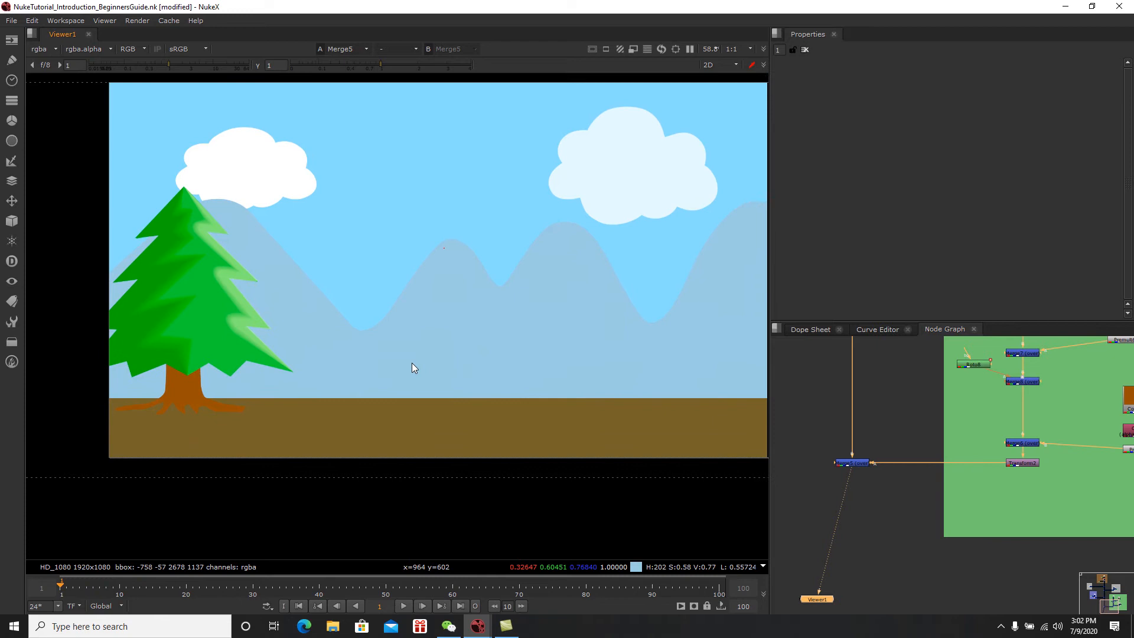
{"action": "scroll", "coordinate": [426, 293], "scroll_direction": "down", "scroll_amount": 2}
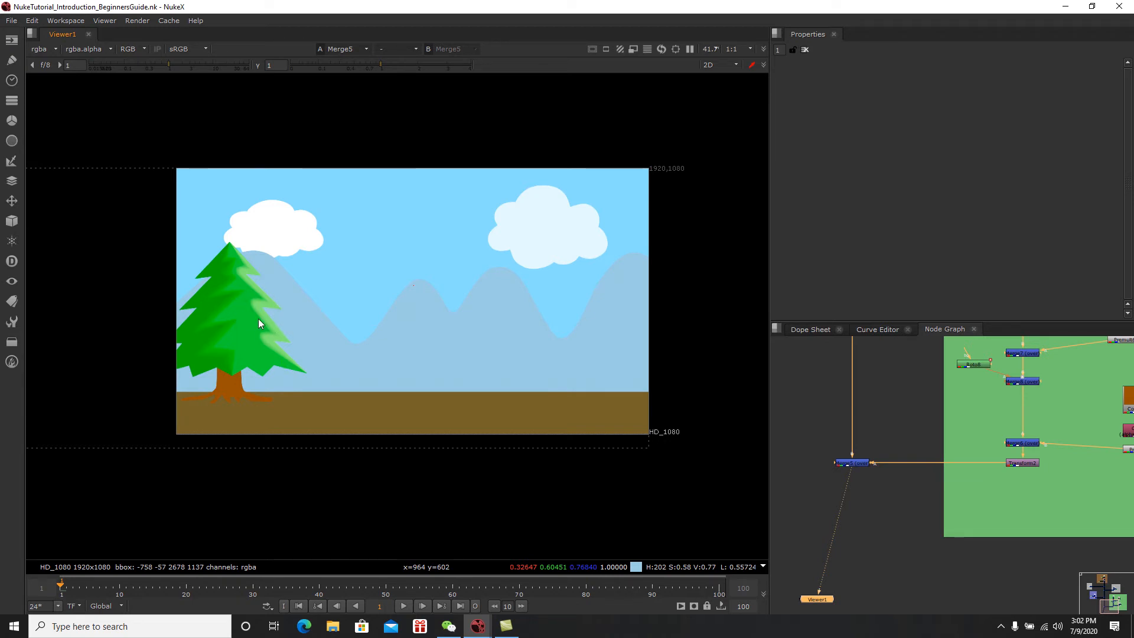
{"action": "scroll", "coordinate": [274, 405], "scroll_direction": "up", "scroll_amount": 4}
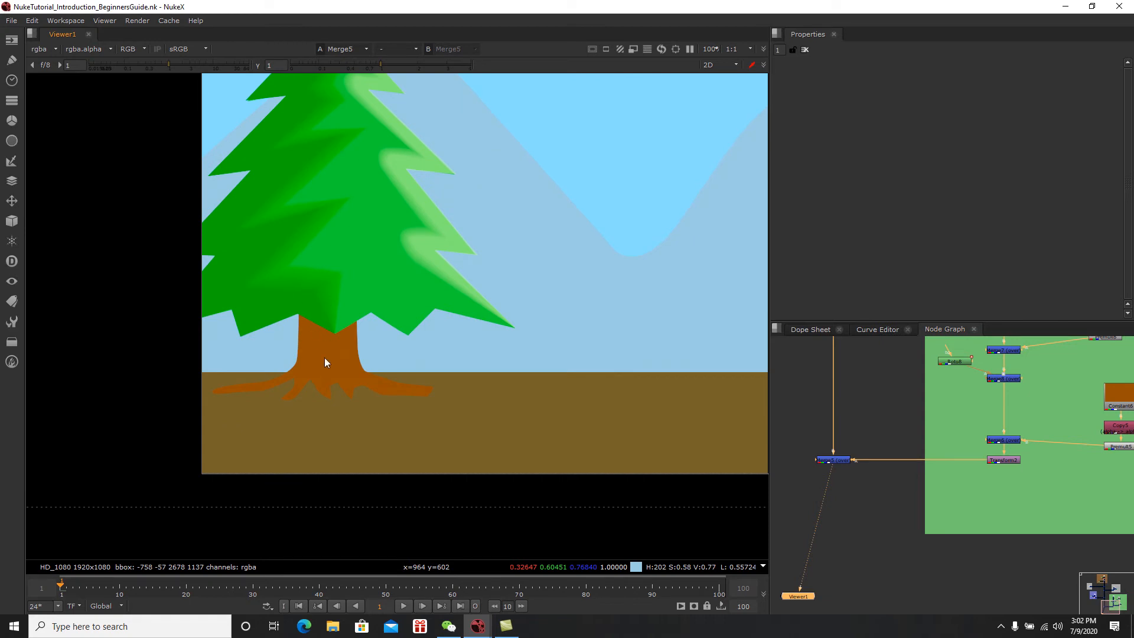
Step: Move the trunk's Constant6, Roto6, Copy5 and Premult5 nodes up together, and shift Transform2 farther below Merge6
{"action": "middle_click_drag", "start_coordinate": [1043, 411], "coordinate": [893, 433]}
{"action": "middle_click_drag", "start_coordinate": [1003, 434], "coordinate": [972, 400]}
{"action": "left_click_drag", "start_coordinate": [1018, 350], "coordinate": [904, 465]}
{"action": "left_click_drag", "start_coordinate": [1025, 353], "coordinate": [883, 466]}
{"action": "left_click_drag", "start_coordinate": [930, 402], "coordinate": [943, 371]}
{"action": "scroll", "coordinate": [937, 445], "scroll_direction": "up", "scroll_amount": 3}
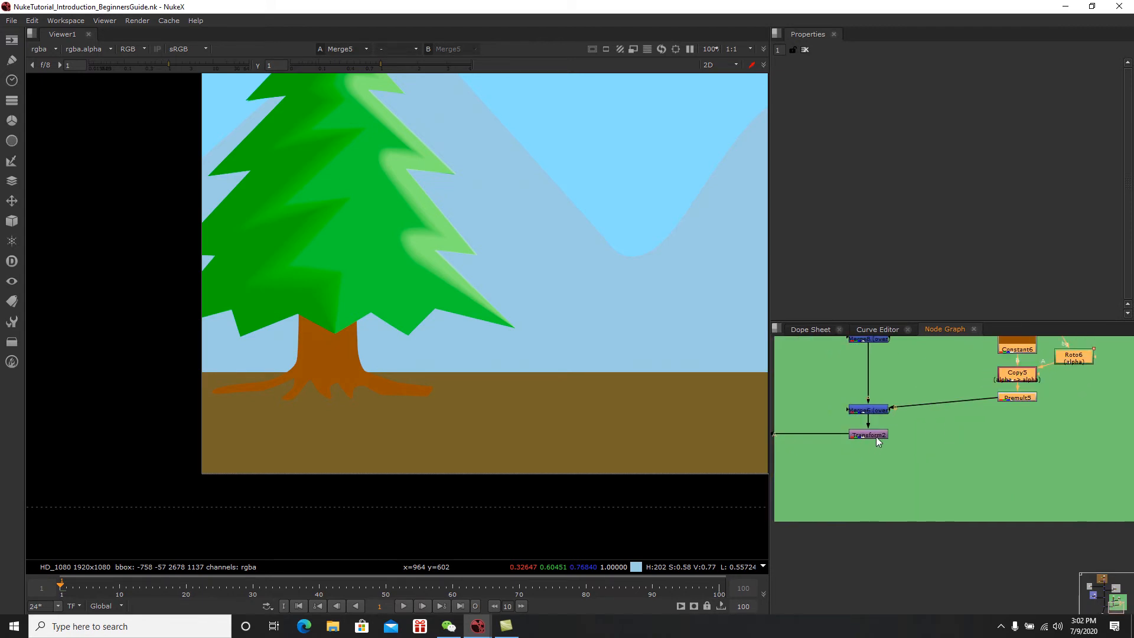
{"action": "left_click_drag", "start_coordinate": [874, 438], "coordinate": [874, 458]}
Step: Display Merge6's output, then show the brown trunk alone from Premult5
{"action": "left_click", "coordinate": [880, 412]}
{"action": "key", "text": "1"}
{"action": "left_click", "coordinate": [902, 422]}
{"action": "middle_click_drag", "start_coordinate": [620, 368], "coordinate": [364, 393]}
{"action": "scroll", "coordinate": [547, 384], "scroll_direction": "up", "scroll_amount": 1}
{"action": "middle_click_drag", "start_coordinate": [551, 385], "coordinate": [471, 395]}
{"action": "middle_click_drag", "start_coordinate": [1009, 403], "coordinate": [899, 451]}
{"action": "left_click", "coordinate": [907, 445]}
{"action": "key", "text": "1"}
{"action": "scroll", "coordinate": [916, 449], "scroll_direction": "up", "scroll_amount": 2}
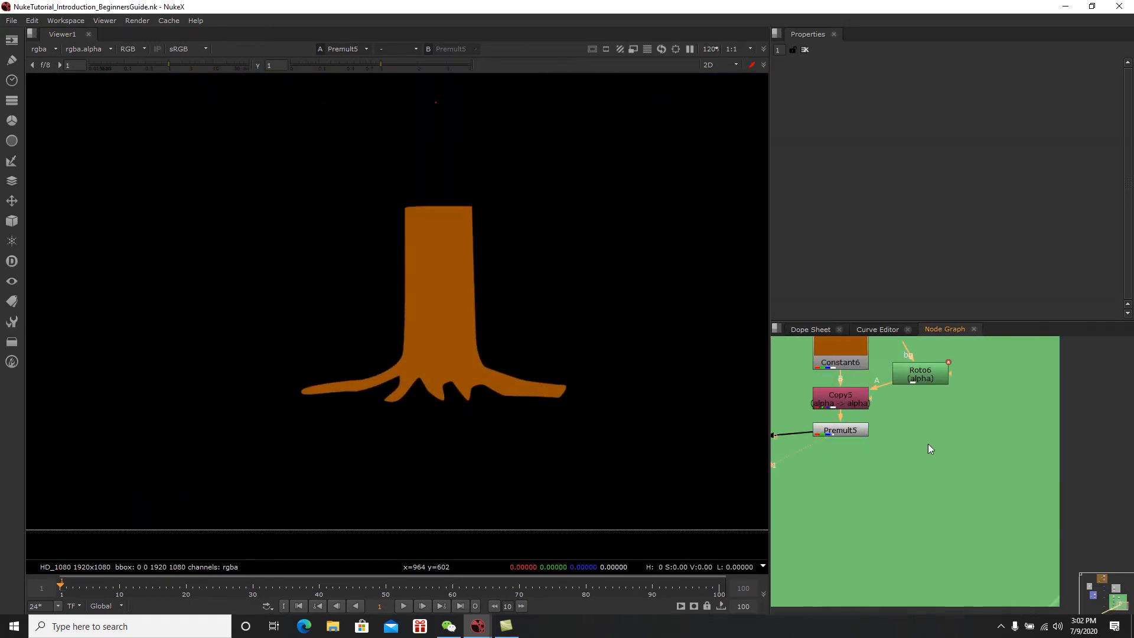
Step: Add an unconnected Roto node beside Premult5 and set its output channels to rgba
{"action": "key", "text": "Tab"}
{"action": "type", "text": "r"}
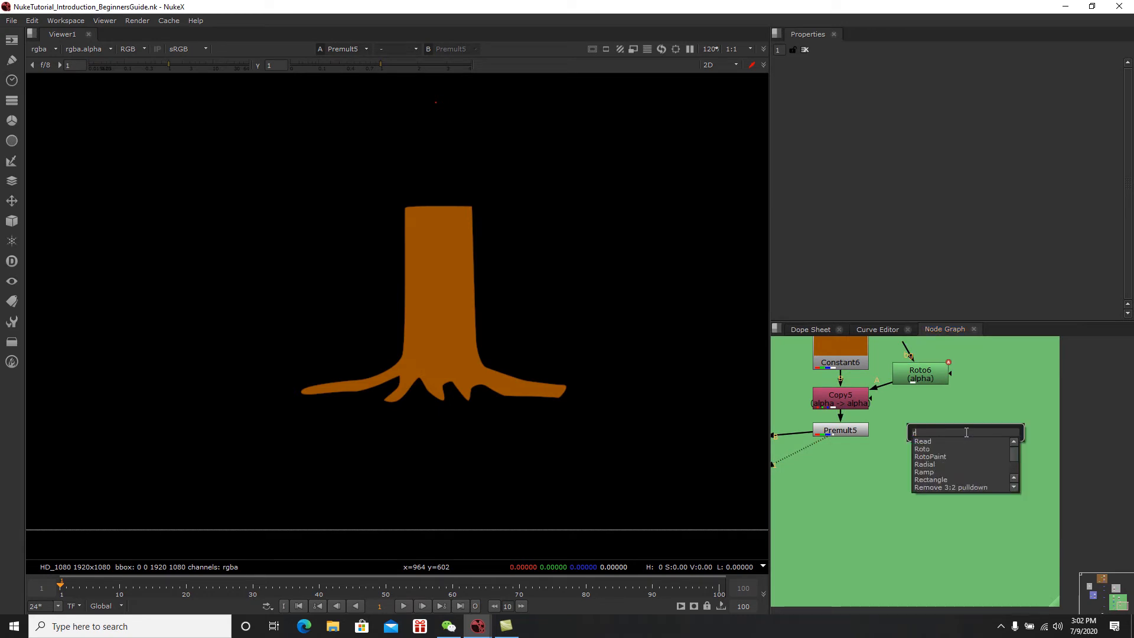
{"action": "type", "text": "o"}
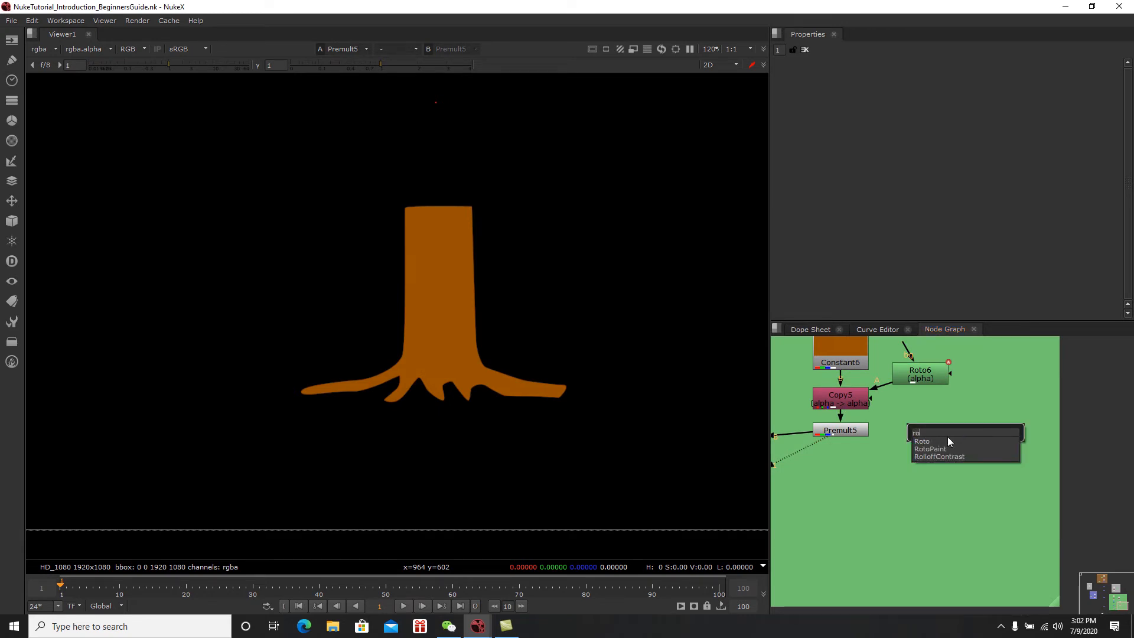
{"action": "left_click", "coordinate": [949, 440]}
{"action": "scroll", "coordinate": [467, 297], "scroll_direction": "up", "scroll_amount": 1}
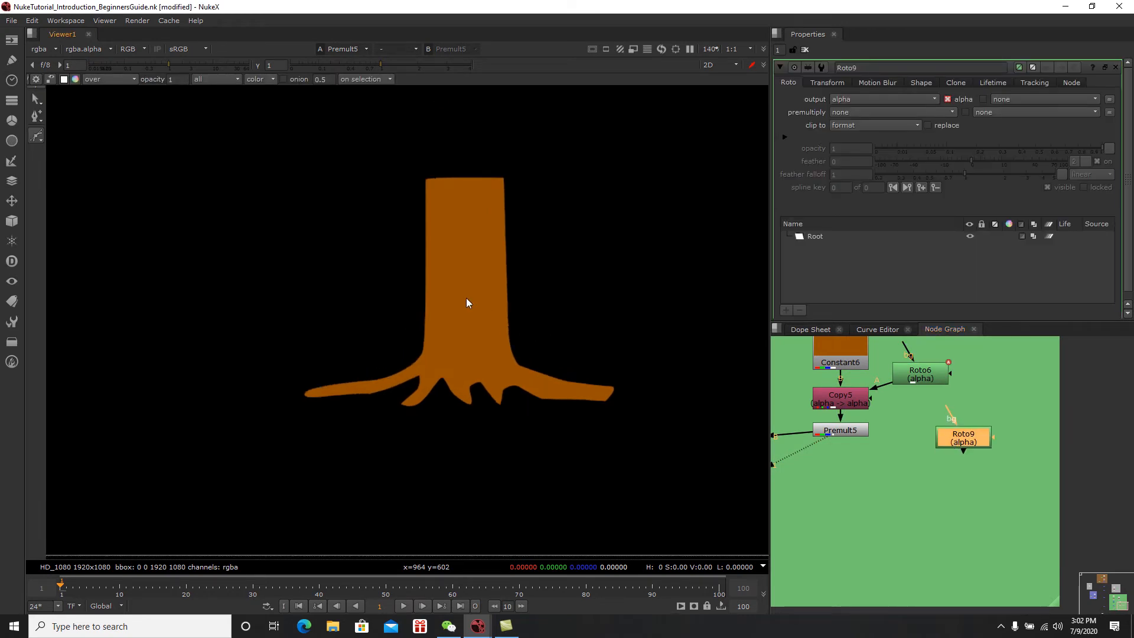
{"action": "scroll", "coordinate": [459, 187], "scroll_direction": "up", "scroll_amount": 1}
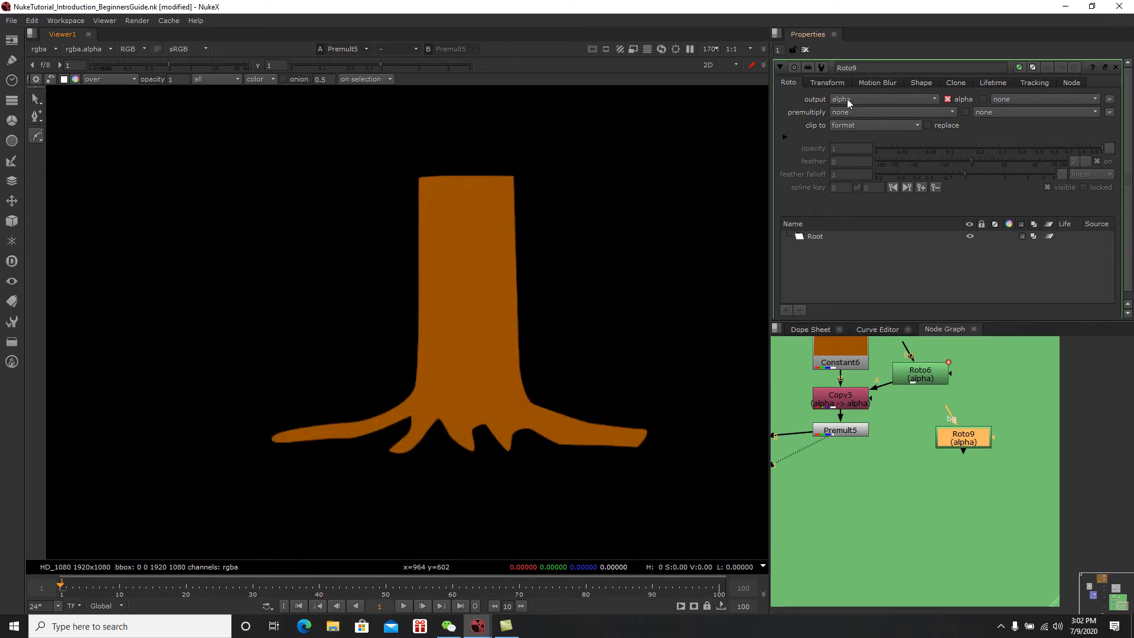
{"action": "left_click", "coordinate": [848, 98]}
{"action": "left_click", "coordinate": [859, 136]}
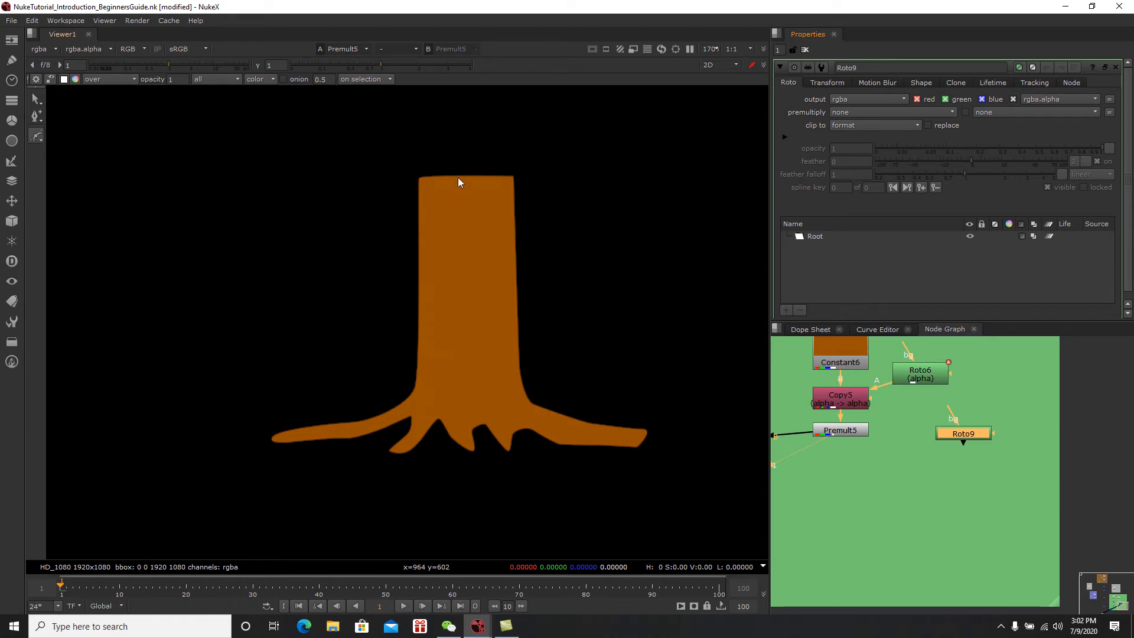
Step: Draw a closed Bezier shape over the trunk's left half, running down its centre, around the left-hand roots and back up its outer edge
{"action": "left_click_drag", "start_coordinate": [461, 176], "coordinate": [462, 187]}
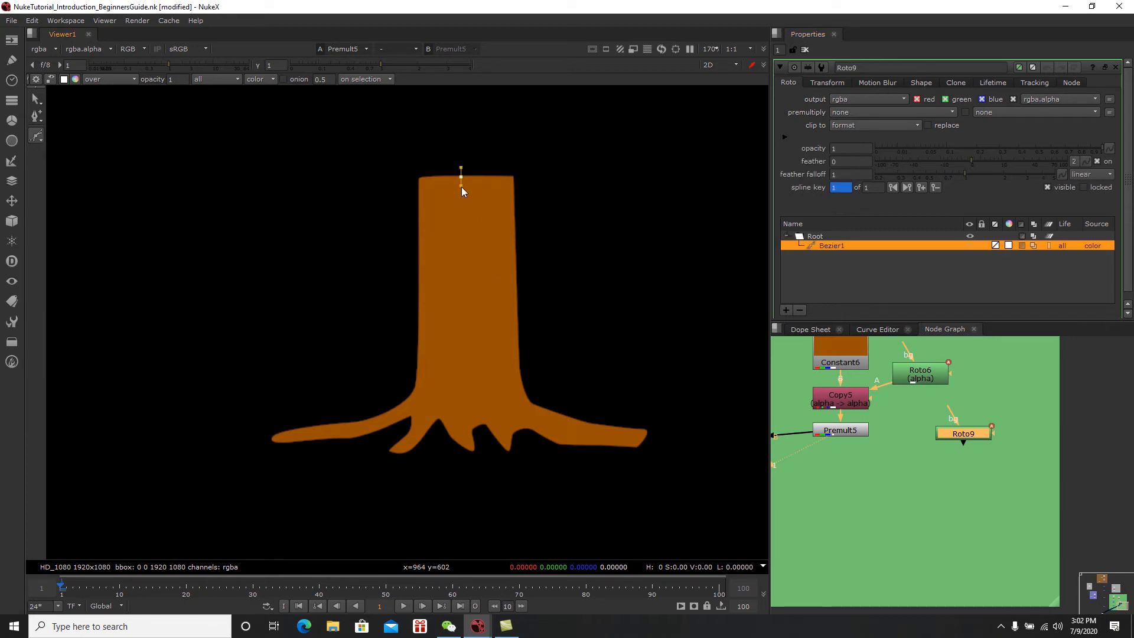
{"action": "left_click", "coordinate": [459, 381]}
{"action": "left_click_drag", "start_coordinate": [470, 452], "coordinate": [467, 460]}
{"action": "left_click", "coordinate": [455, 443]}
{"action": "left_click", "coordinate": [436, 418]}
{"action": "mouse_move", "coordinate": [423, 422]}
{"action": "left_mouse_down"}
{"action": "mouse_move", "coordinate": [391, 447]}
{"action": "mouse_move", "coordinate": [407, 434]}
{"action": "left_mouse_up"}
{"action": "left_click", "coordinate": [409, 416]}
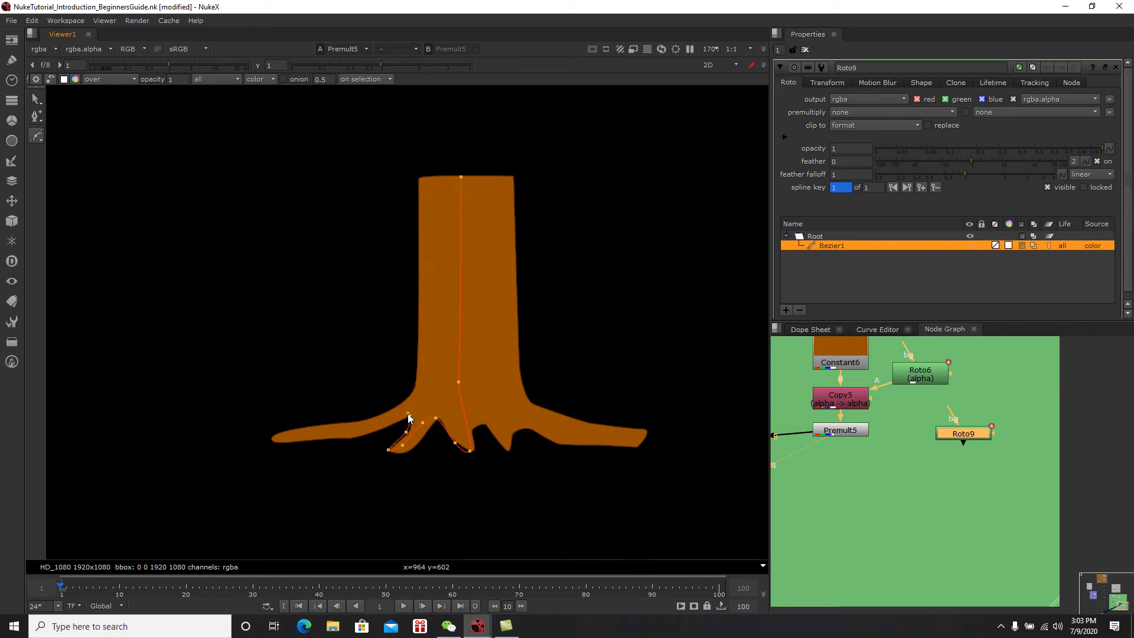
{"action": "left_click", "coordinate": [395, 416]}
{"action": "left_click", "coordinate": [299, 438]}
{"action": "left_click_drag", "start_coordinate": [296, 430], "coordinate": [338, 422]}
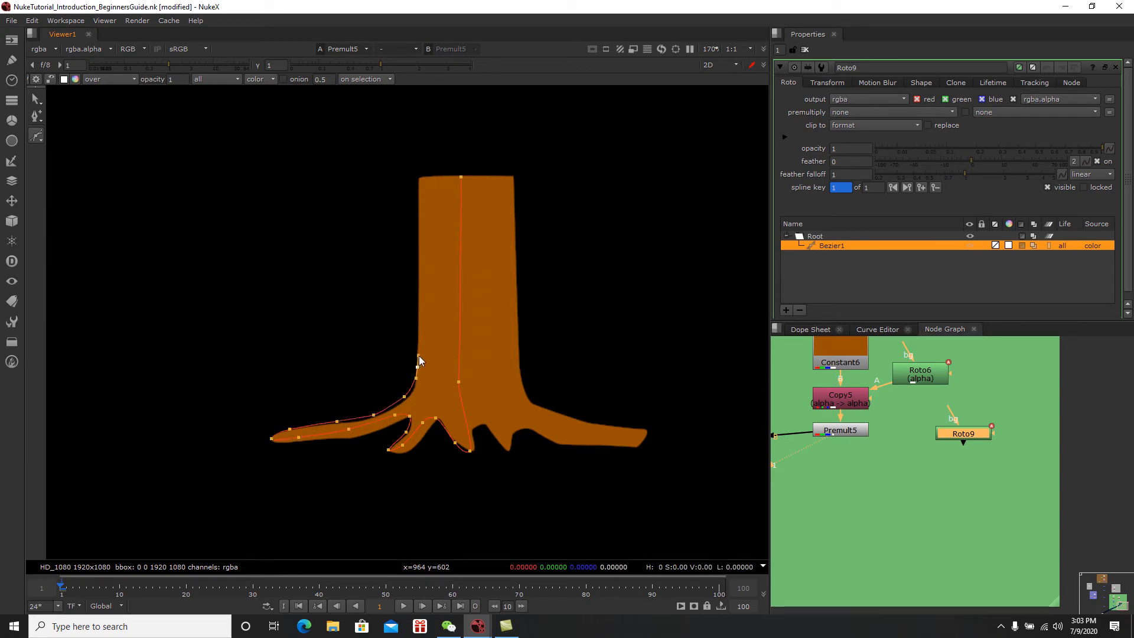
{"action": "left_click", "coordinate": [417, 207]}
{"action": "left_click", "coordinate": [461, 176]}
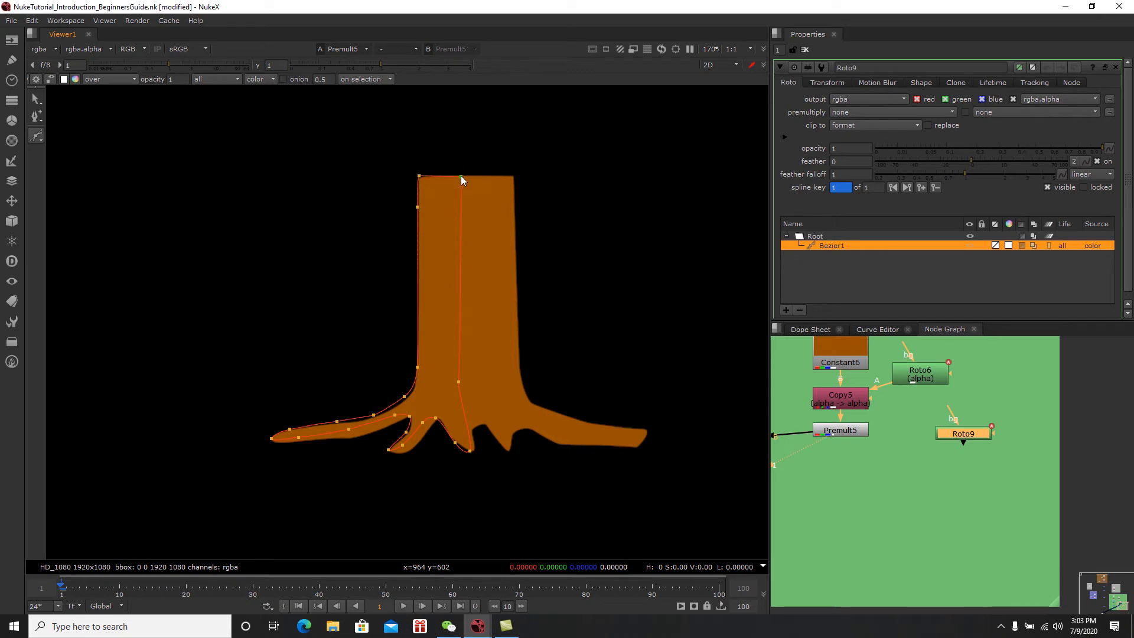
{"action": "key", "text": "Return"}
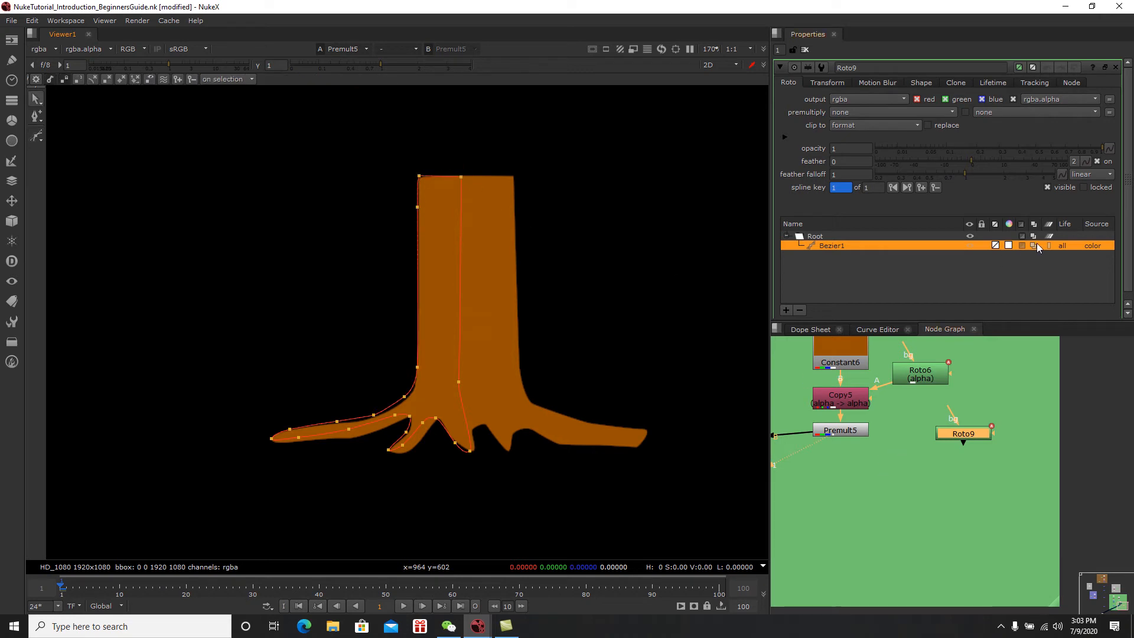
Step: Merge Roto9 over Premult5 with a new Merge node placed below Premult5, and display its result
{"action": "left_click", "coordinate": [850, 490]}
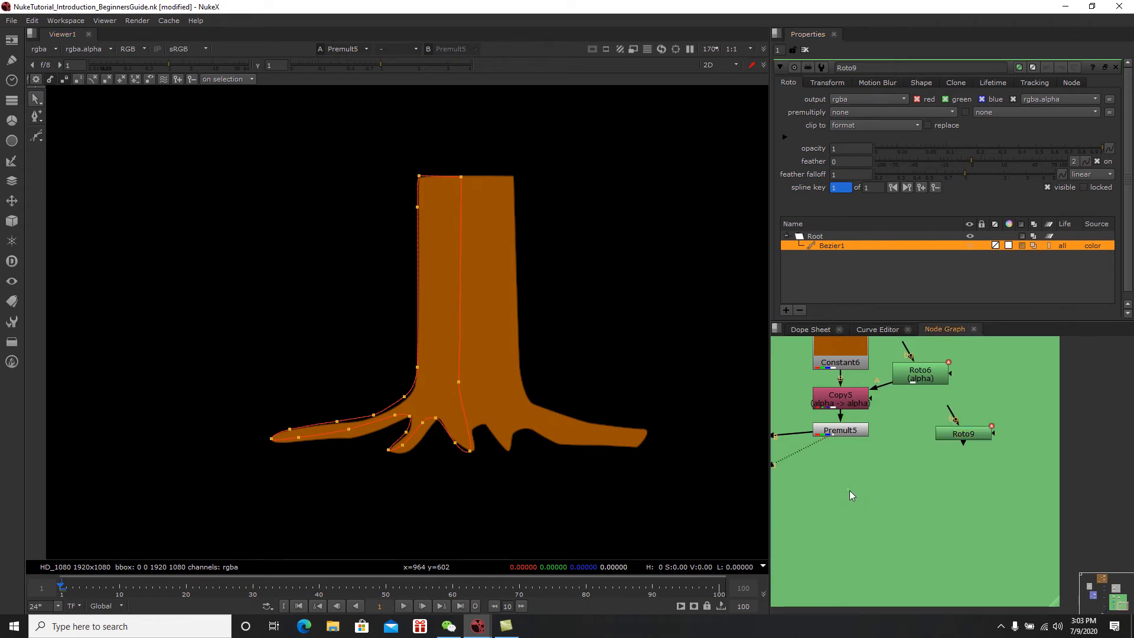
{"action": "key", "text": "m"}
{"action": "mouse_move", "coordinate": [838, 473]}
{"action": "left_mouse_down"}
{"action": "mouse_move", "coordinate": [964, 432]}
{"action": "mouse_move", "coordinate": [851, 431]}
{"action": "mouse_move", "coordinate": [863, 467]}
{"action": "mouse_move", "coordinate": [849, 432]}
{"action": "mouse_move", "coordinate": [845, 485]}
{"action": "left_mouse_up"}
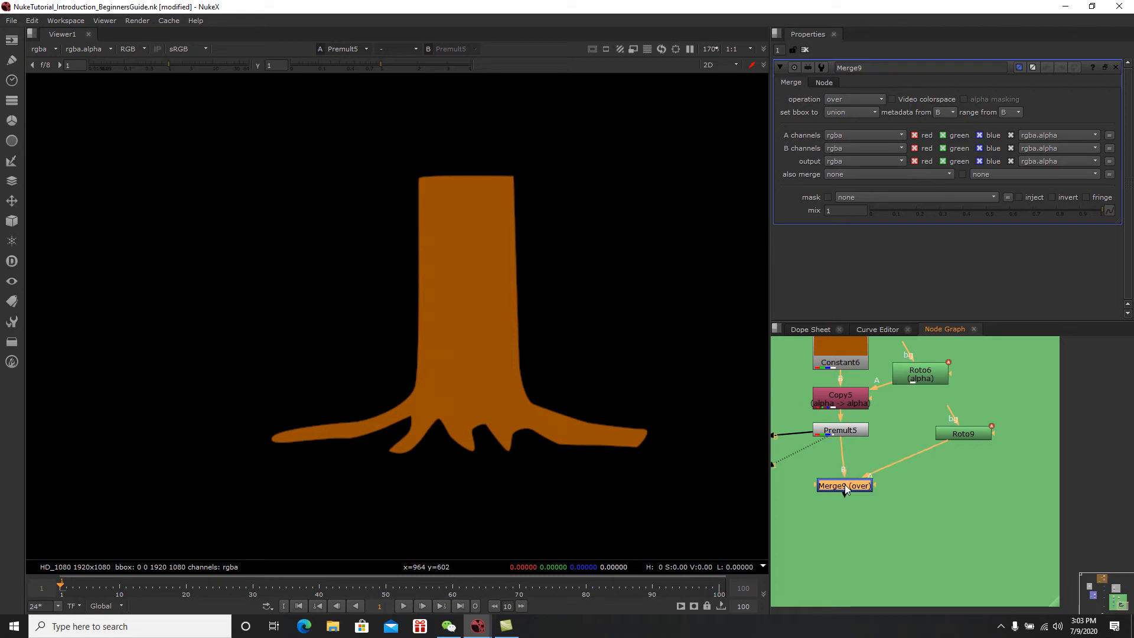
{"action": "key", "text": "1"}
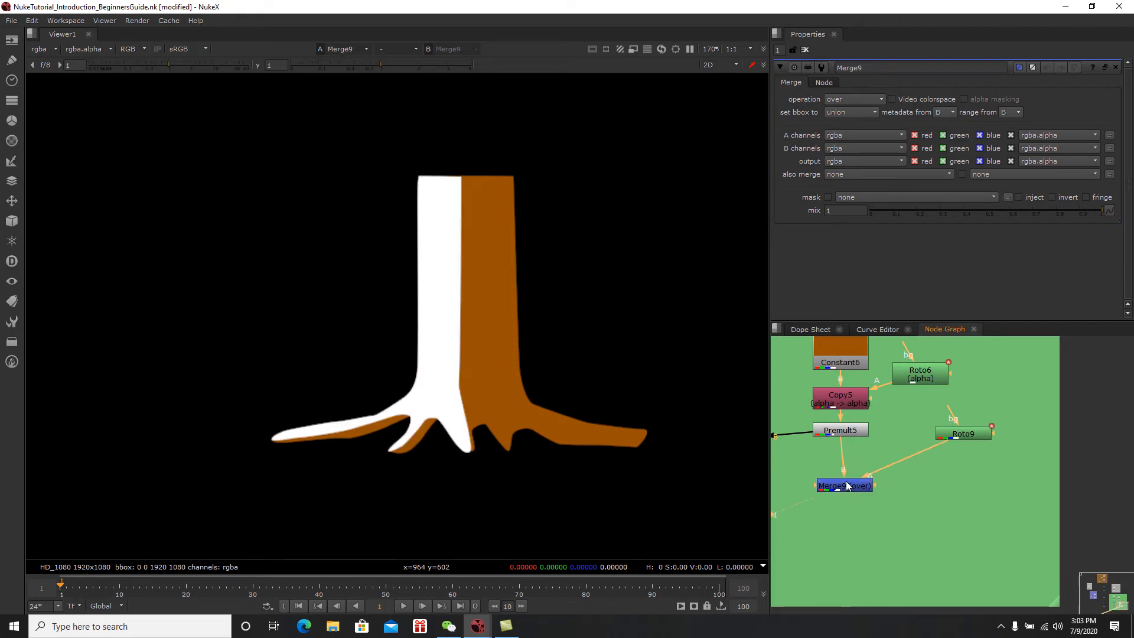
Step: Colour Roto9's Bezier shape on the left half of the trunk dark brown
{"action": "double_click", "coordinate": [965, 435]}
{"action": "left_click", "coordinate": [1009, 245]}
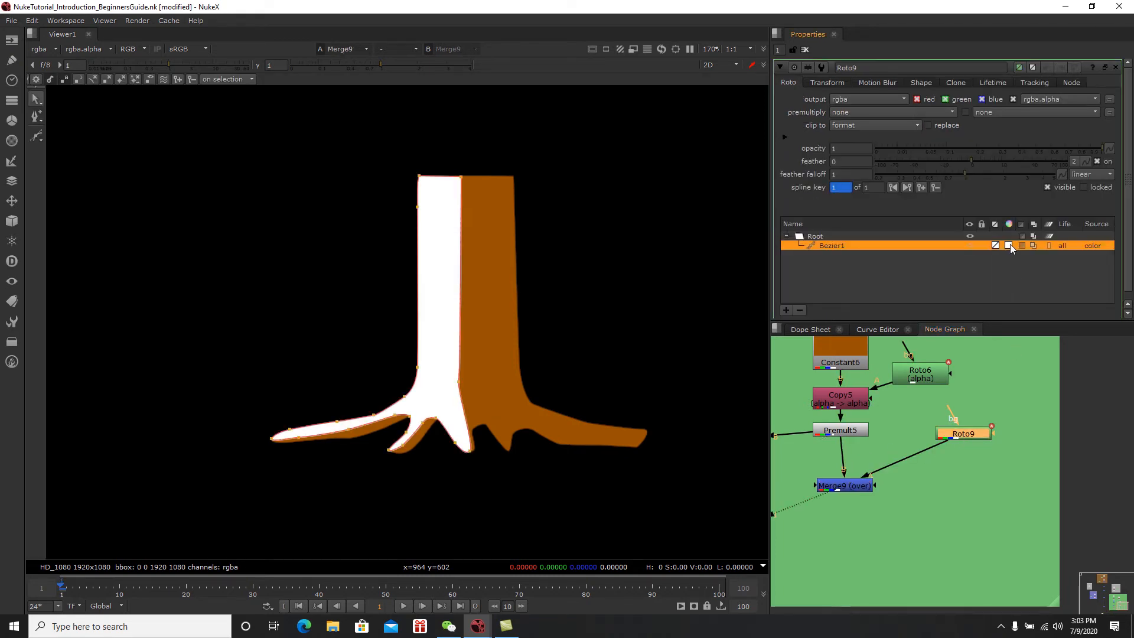
{"action": "left_click", "coordinate": [1008, 245]}
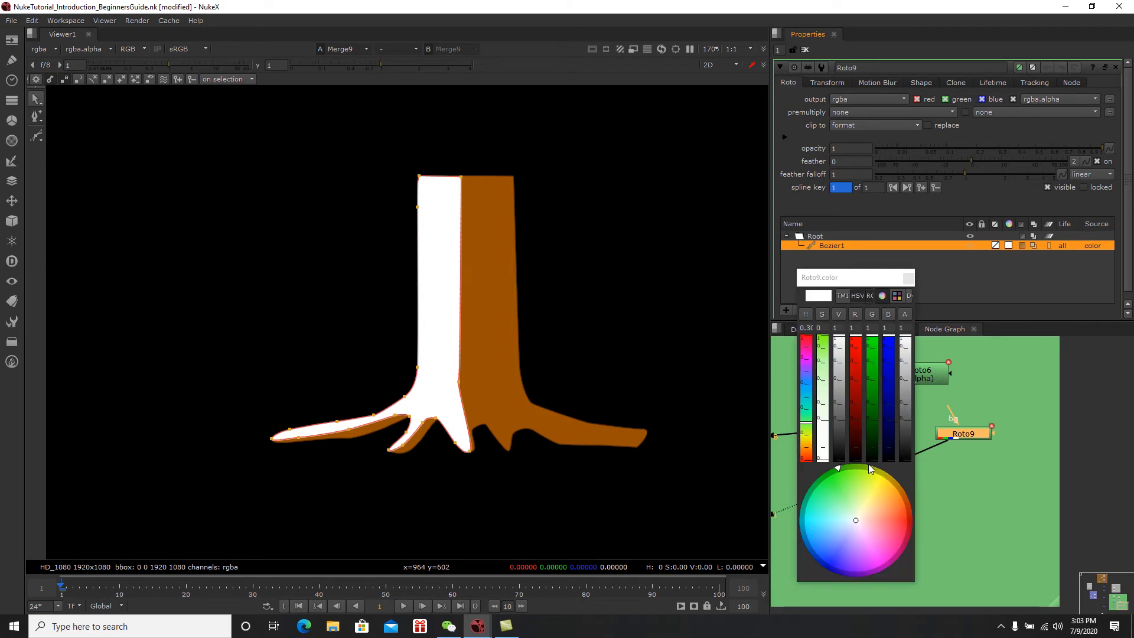
{"action": "left_click_drag", "start_coordinate": [849, 506], "coordinate": [900, 502]}
{"action": "left_click_drag", "start_coordinate": [843, 391], "coordinate": [839, 428]}
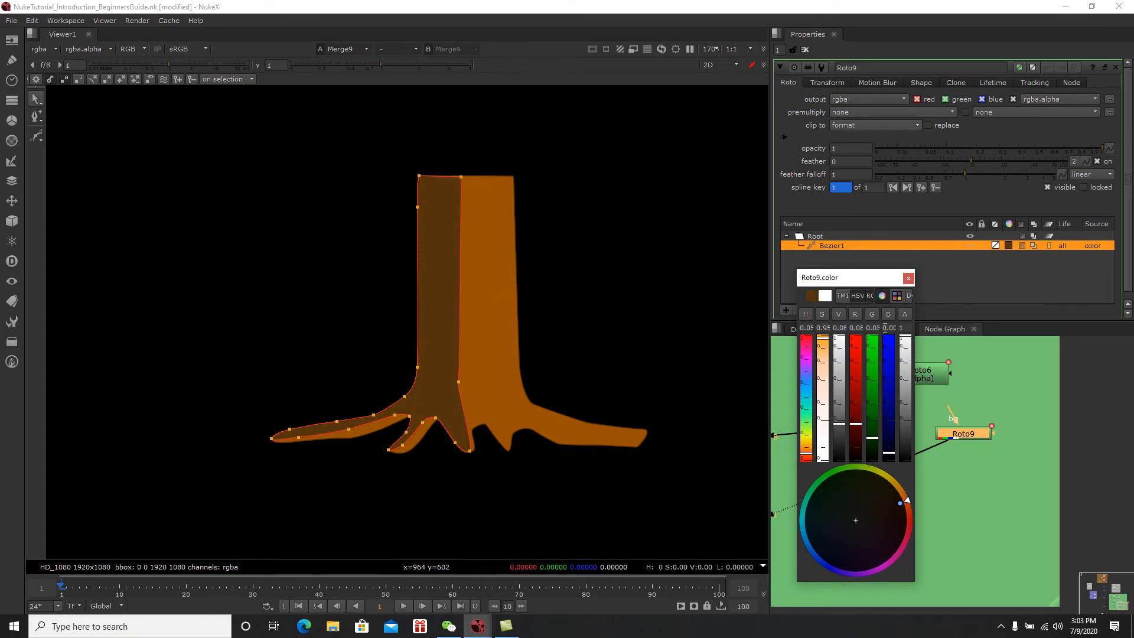
{"action": "left_click", "coordinate": [909, 278]}
Step: Align Merge9 directly beneath Premult5 and move Roto9 down closer beside it
{"action": "left_click_drag", "start_coordinate": [958, 439], "coordinate": [935, 461]}
{"action": "left_click_drag", "start_coordinate": [866, 482], "coordinate": [862, 475]}
{"action": "left_click", "coordinate": [895, 477]}
{"action": "left_click_drag", "start_coordinate": [938, 456], "coordinate": [936, 453]}
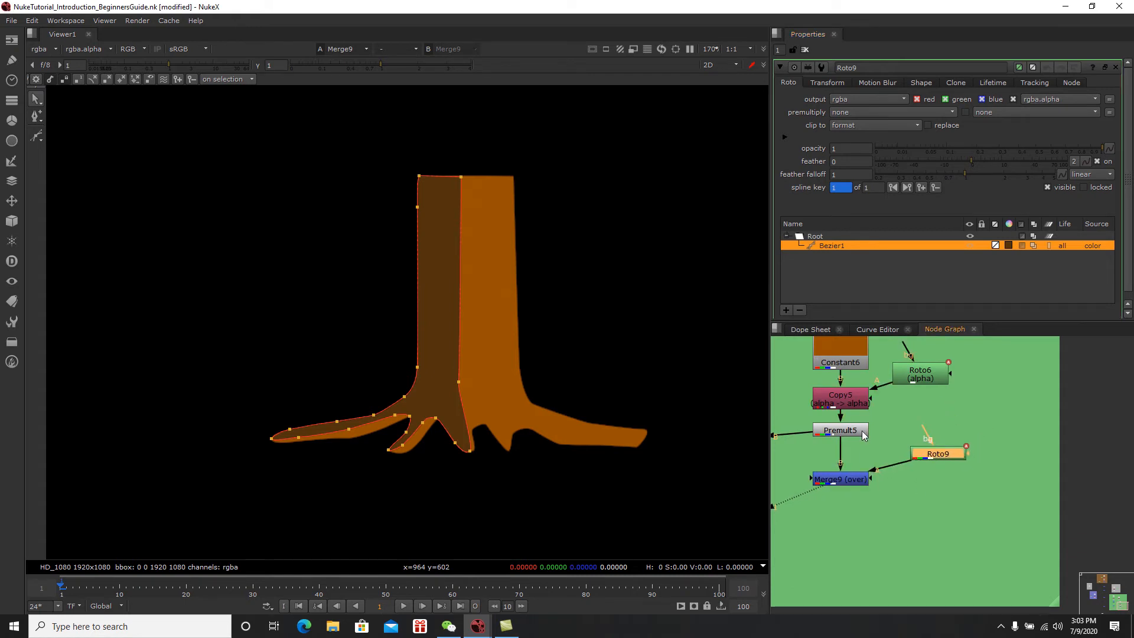
Step: Feather the dark shape's centre edge outward from the trunk's top down to the tip of the middle root
{"action": "left_click_drag", "start_coordinate": [461, 177], "coordinate": [473, 179], "text": "ctrl"}
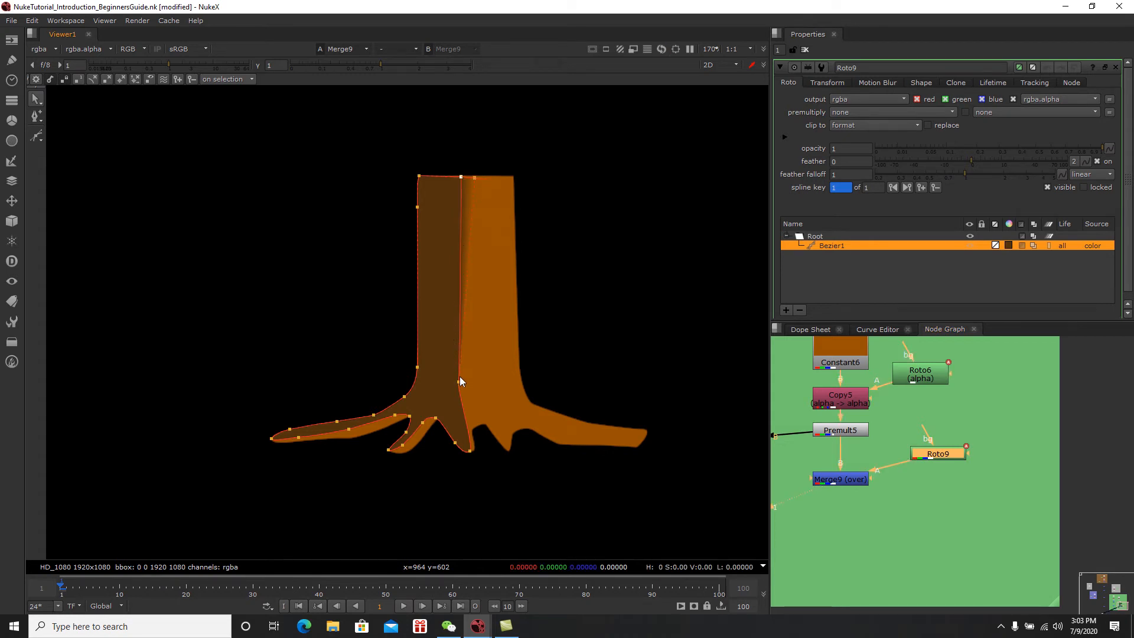
{"action": "left_click_drag", "start_coordinate": [466, 381], "coordinate": [470, 377], "text": "ctrl"}
{"action": "left_click_drag", "start_coordinate": [470, 451], "coordinate": [475, 451], "text": "ctrl"}
Step: Feather the dark shape's lower edges along the two left-hand roots, then close the Roto9 properties
{"action": "middle_click_drag", "start_coordinate": [426, 433], "coordinate": [480, 406]}
{"action": "scroll", "coordinate": [479, 400], "scroll_direction": "up", "scroll_amount": 4}
{"action": "left_click_drag", "start_coordinate": [475, 393], "coordinate": [481, 400], "text": "ctrl"}
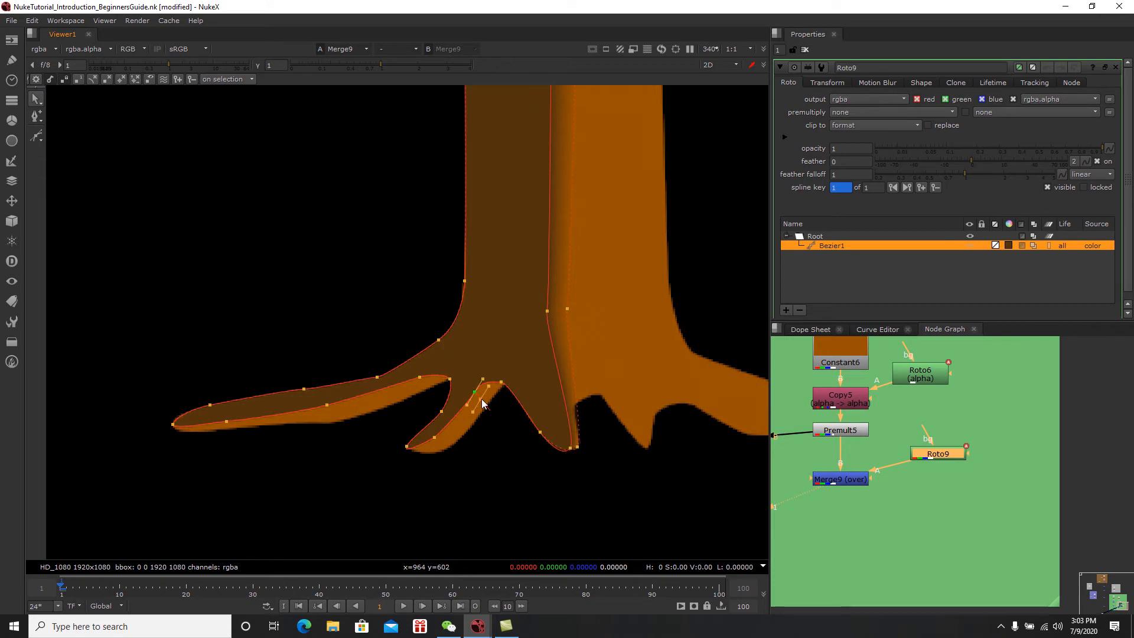
{"action": "left_click_drag", "start_coordinate": [435, 438], "coordinate": [442, 446], "text": "ctrl"}
{"action": "left_click", "coordinate": [420, 378]}
{"action": "left_click_drag", "start_coordinate": [328, 406], "coordinate": [329, 413], "text": "ctrl"}
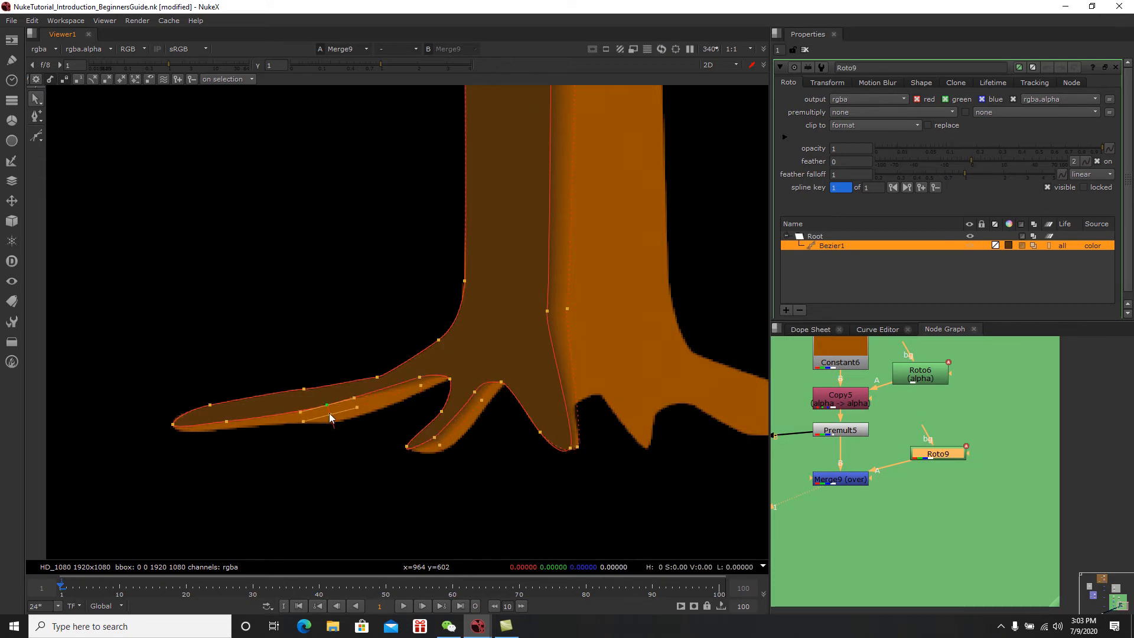
{"action": "left_click", "coordinate": [226, 422]}
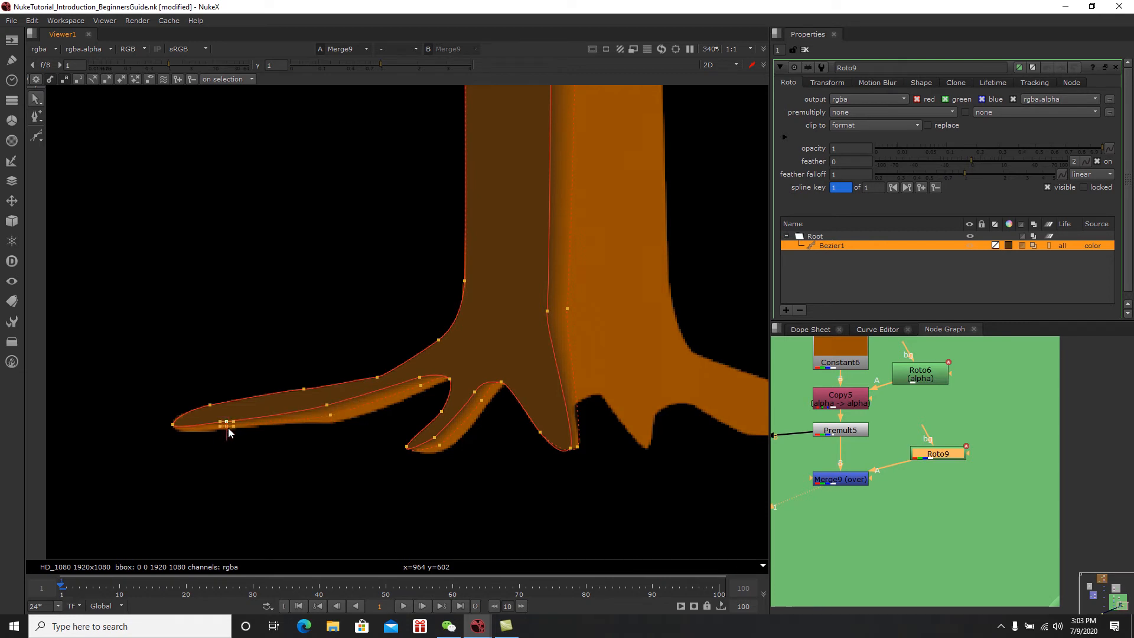
{"action": "scroll", "coordinate": [335, 487], "scroll_direction": "down", "scroll_amount": 3}
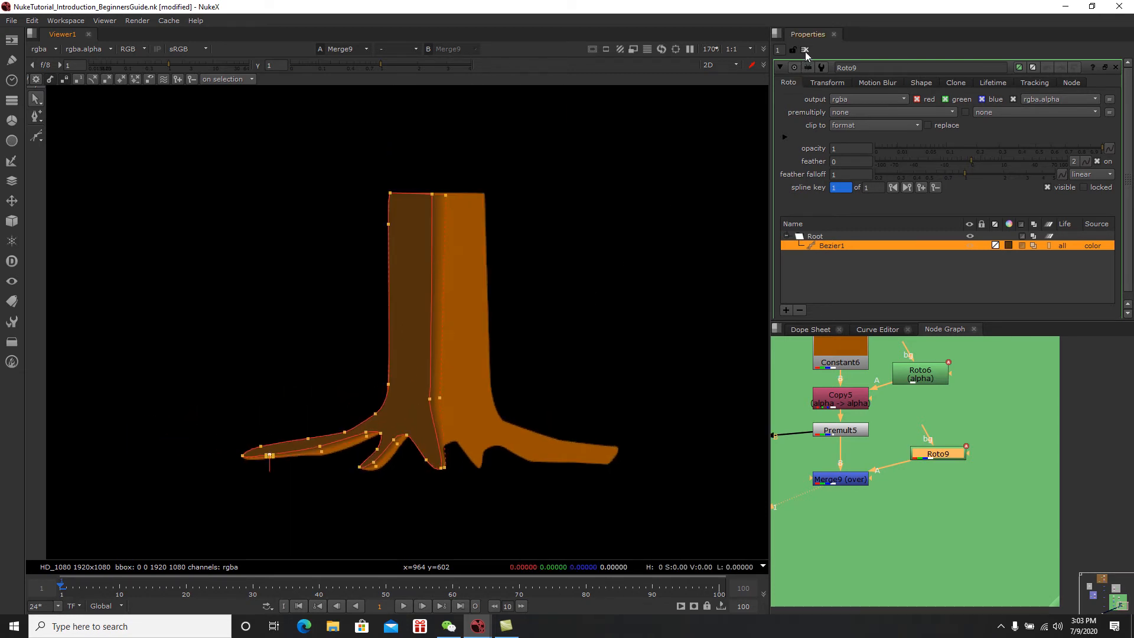
{"action": "left_click", "coordinate": [805, 51]}
{"action": "middle_click_drag", "start_coordinate": [499, 350], "coordinate": [480, 366]}
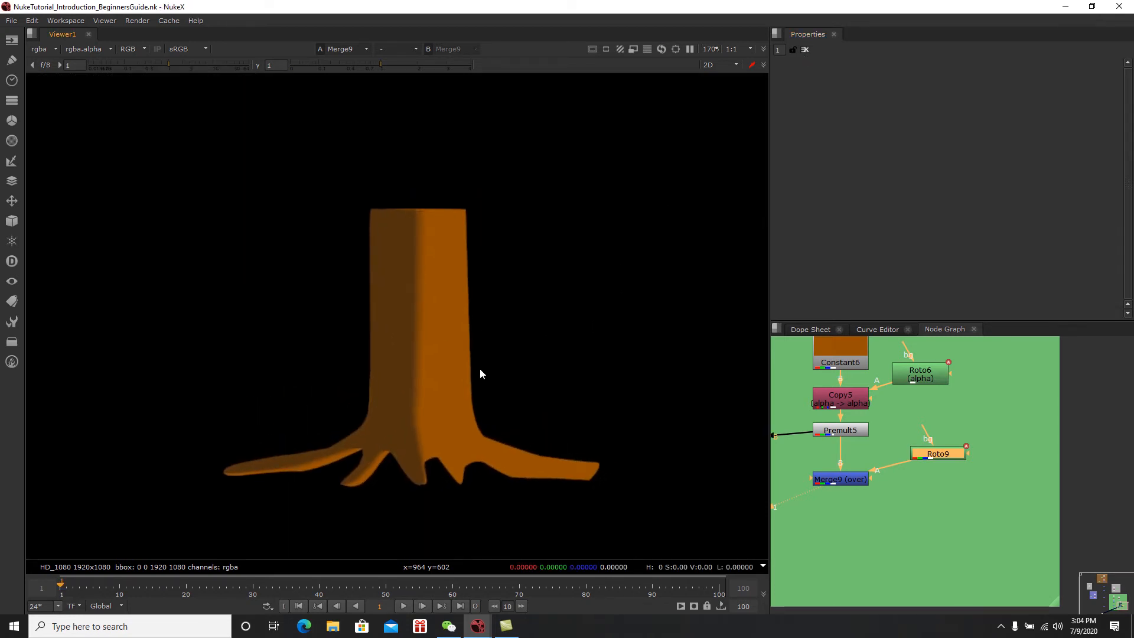
Step: Add an unconnected Roto node below Roto9 and set its output channels to rgba
{"action": "mouse_move", "coordinate": [933, 487]}
{"action": "middle_mouse_down"}
{"action": "mouse_move", "coordinate": [911, 466]}
{"action": "mouse_move", "coordinate": [925, 460]}
{"action": "middle_mouse_up"}
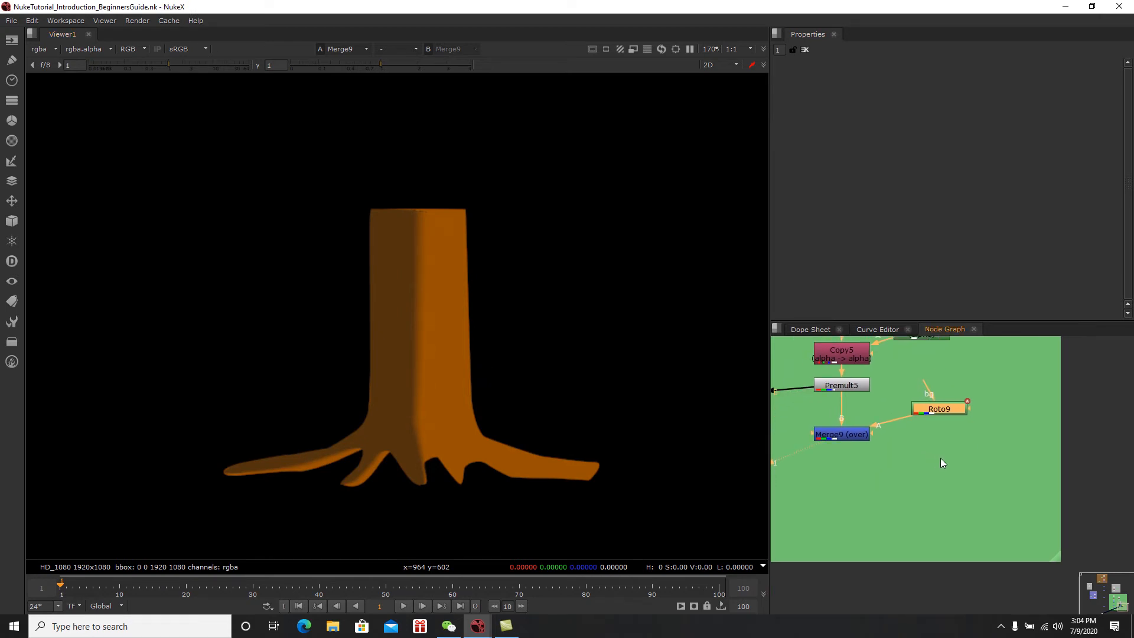
{"action": "left_click", "coordinate": [942, 462]}
{"action": "key", "text": "Tab"}
{"action": "type", "text": "ro"}
{"action": "left_click", "coordinate": [942, 467]}
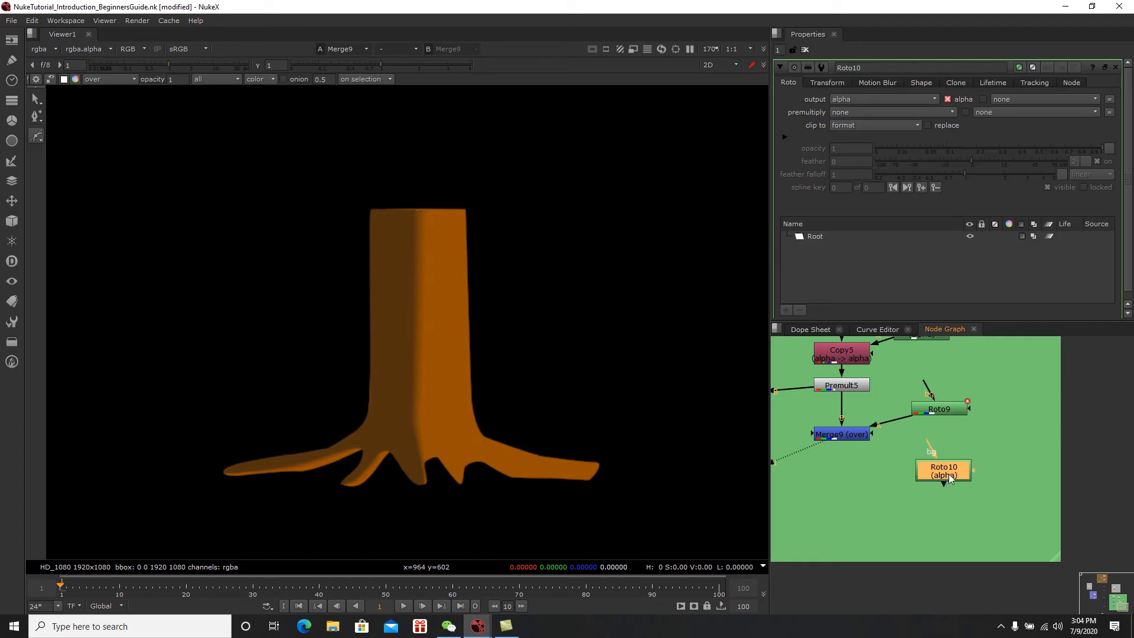
{"action": "left_click", "coordinate": [851, 99]}
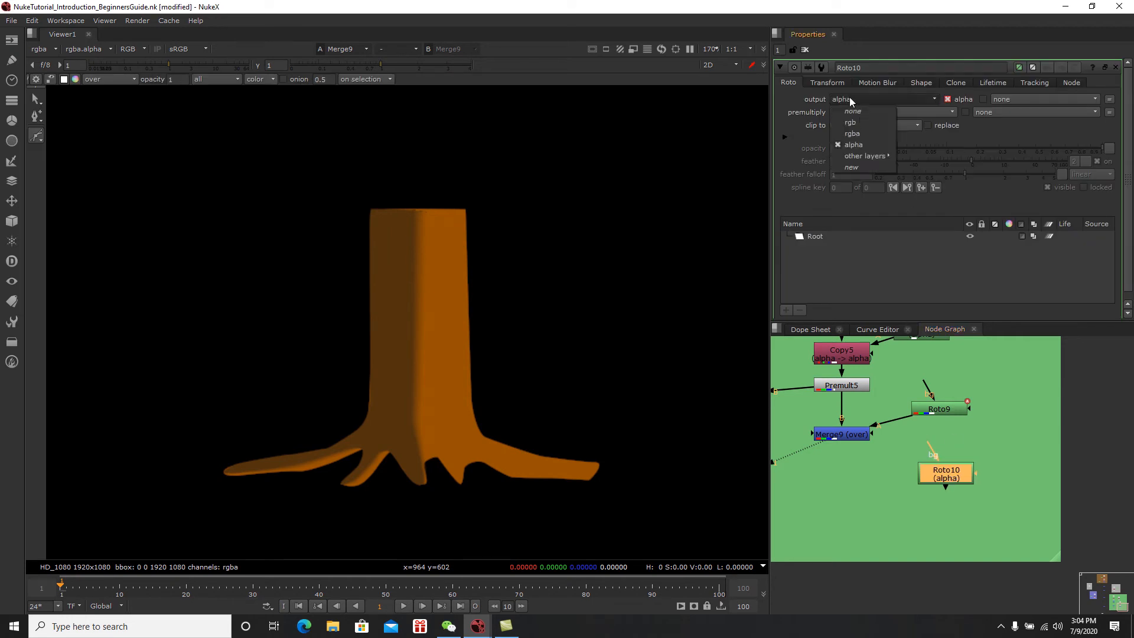
{"action": "left_click", "coordinate": [859, 133]}
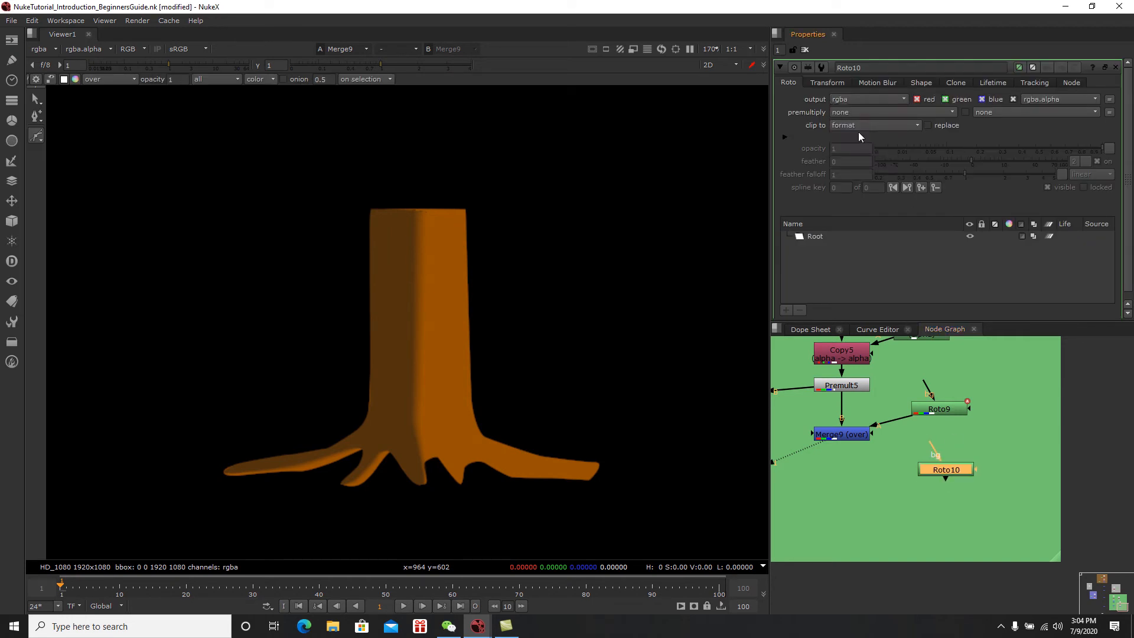
Step: Draw a closed narrow Bezier strip down the trunk's right edge and along the top of the right-hand root
{"action": "left_click", "coordinate": [37, 137]}
{"action": "scroll", "coordinate": [469, 267], "scroll_direction": "up", "scroll_amount": 2}
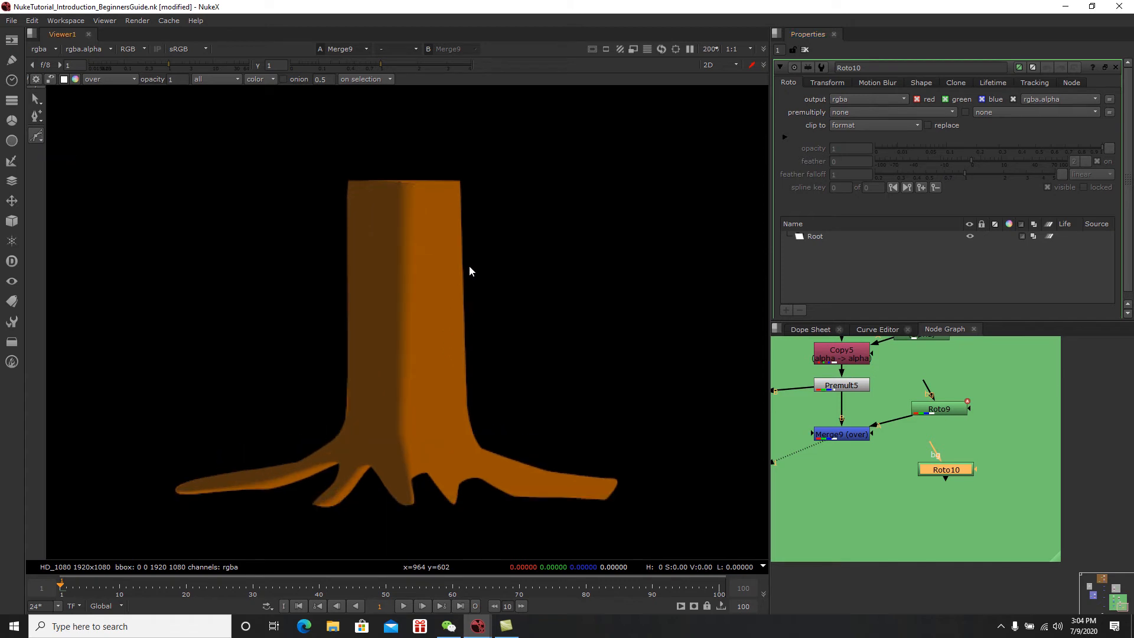
{"action": "left_click", "coordinate": [459, 181]}
{"action": "left_click_drag", "start_coordinate": [470, 412], "coordinate": [472, 420]}
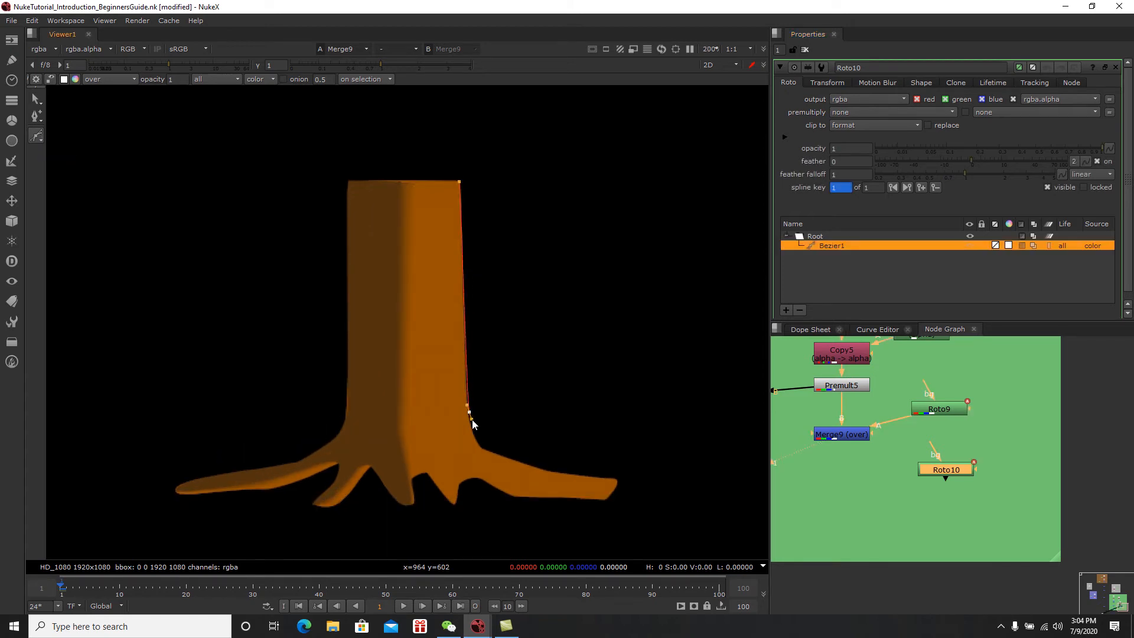
{"action": "left_click", "coordinate": [564, 474]}
{"action": "left_click", "coordinate": [617, 479]}
{"action": "left_click", "coordinate": [509, 468]}
{"action": "left_click_drag", "start_coordinate": [467, 447], "coordinate": [455, 371]}
{"action": "left_click", "coordinate": [444, 181]}
{"action": "left_click", "coordinate": [460, 182]}
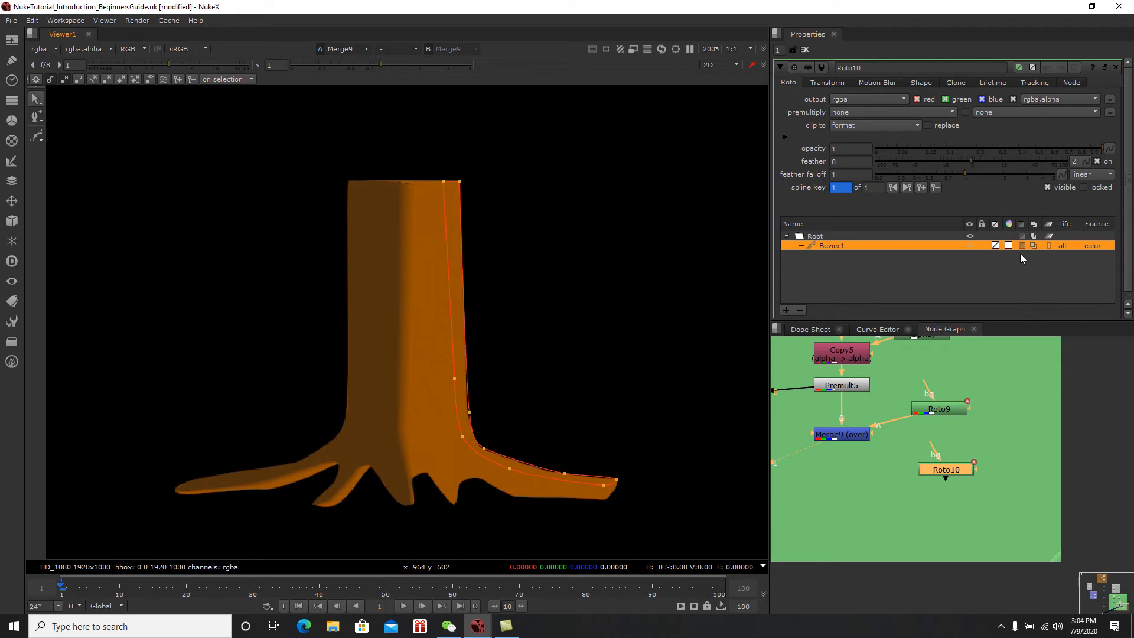
Step: Merge Roto10 over Merge9 with a new Merge node below Merge9, and display its result
{"action": "left_click", "coordinate": [845, 495]}
{"action": "key", "text": "m"}
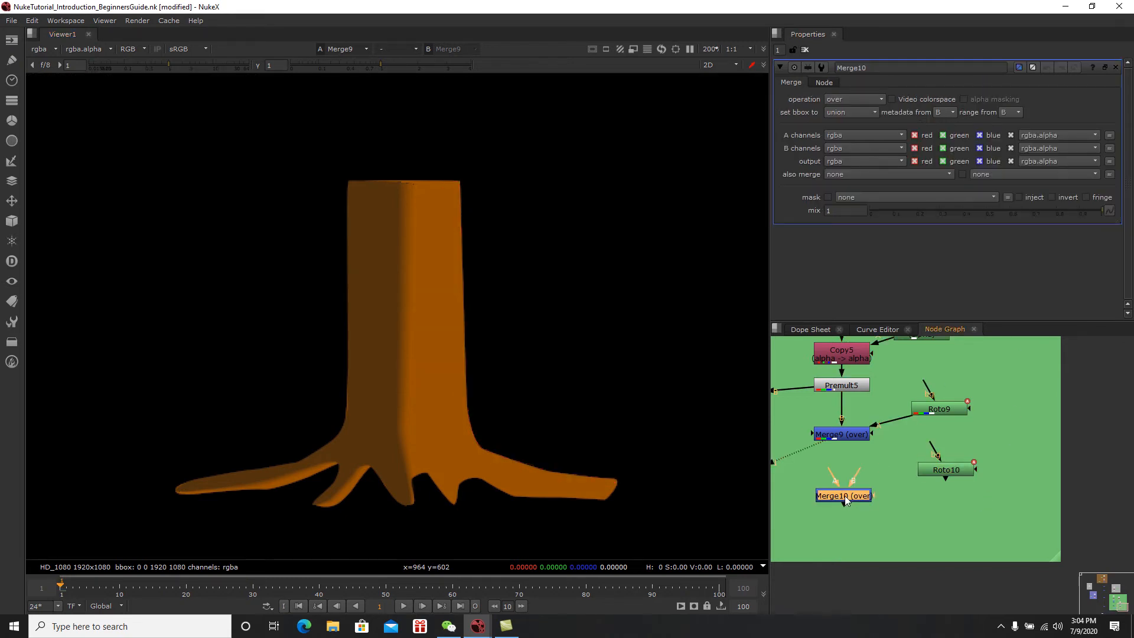
{"action": "left_click_drag", "start_coordinate": [874, 494], "coordinate": [931, 470]}
{"action": "left_click_drag", "start_coordinate": [859, 472], "coordinate": [844, 438]}
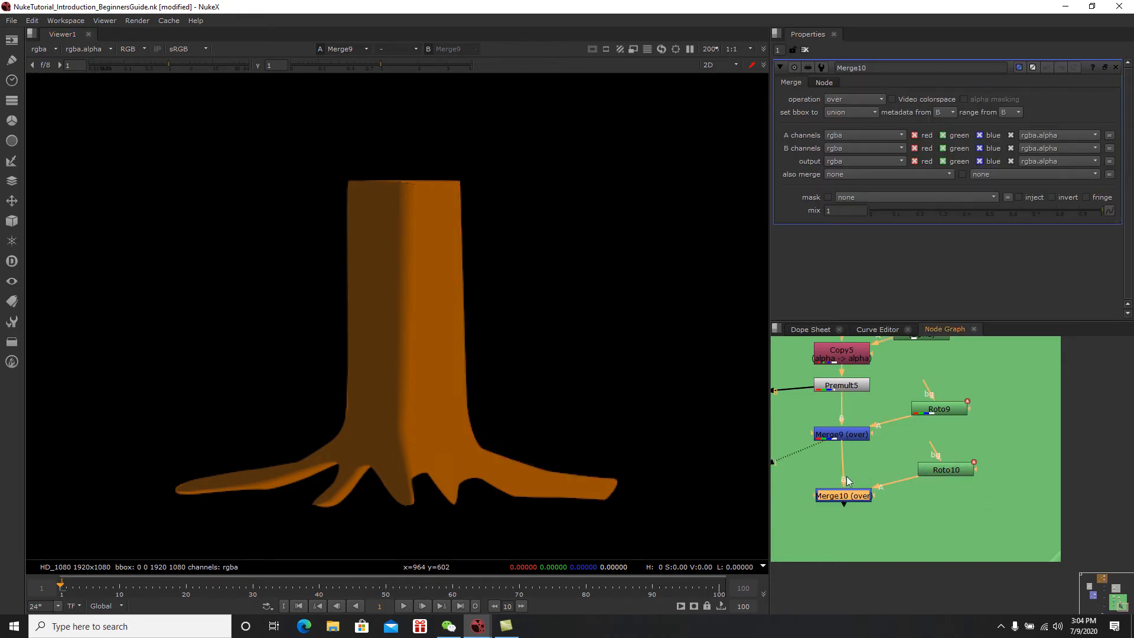
{"action": "left_click_drag", "start_coordinate": [847, 493], "coordinate": [845, 485]}
{"action": "key", "text": "1"}
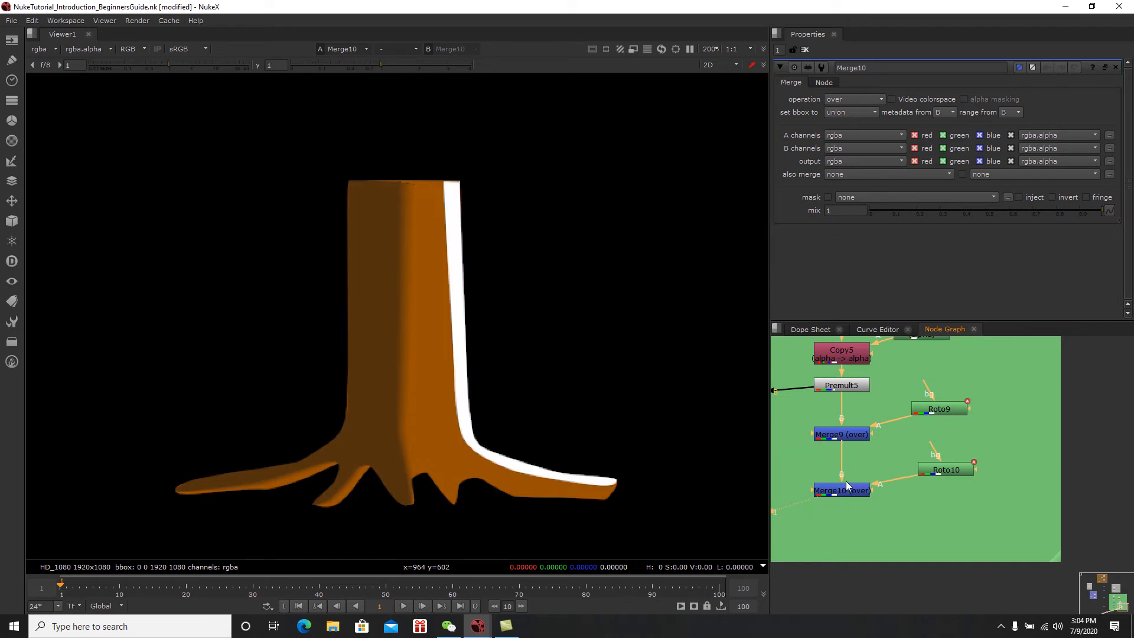
Step: Colour Roto10's Bezier strip on the trunk's right edge a muted pale tan
{"action": "double_click", "coordinate": [936, 470]}
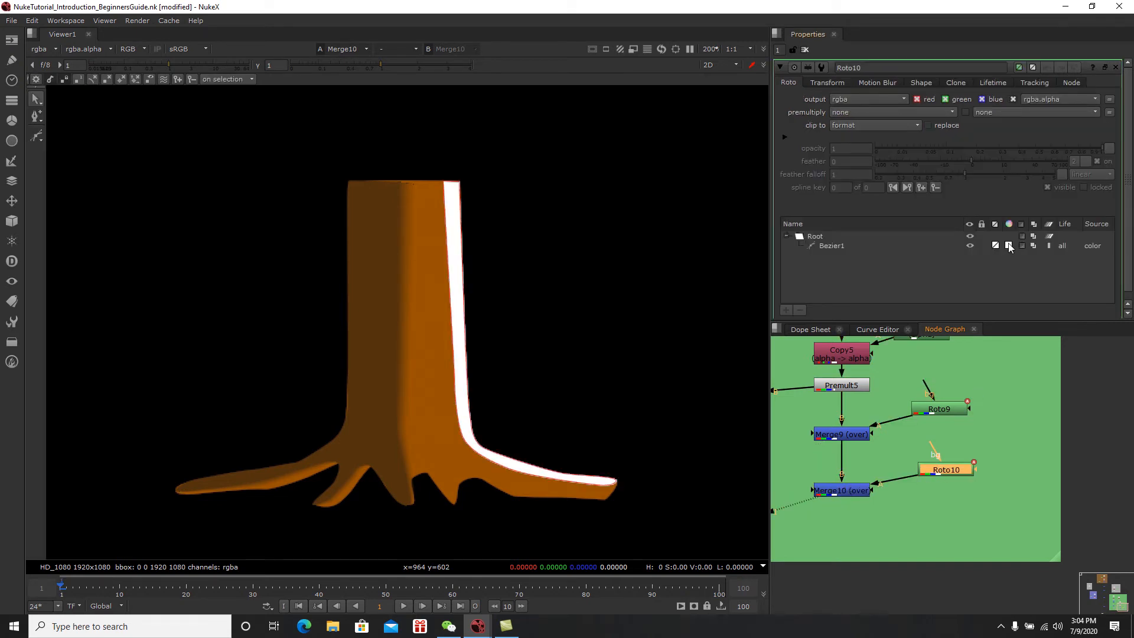
{"action": "left_click", "coordinate": [852, 246]}
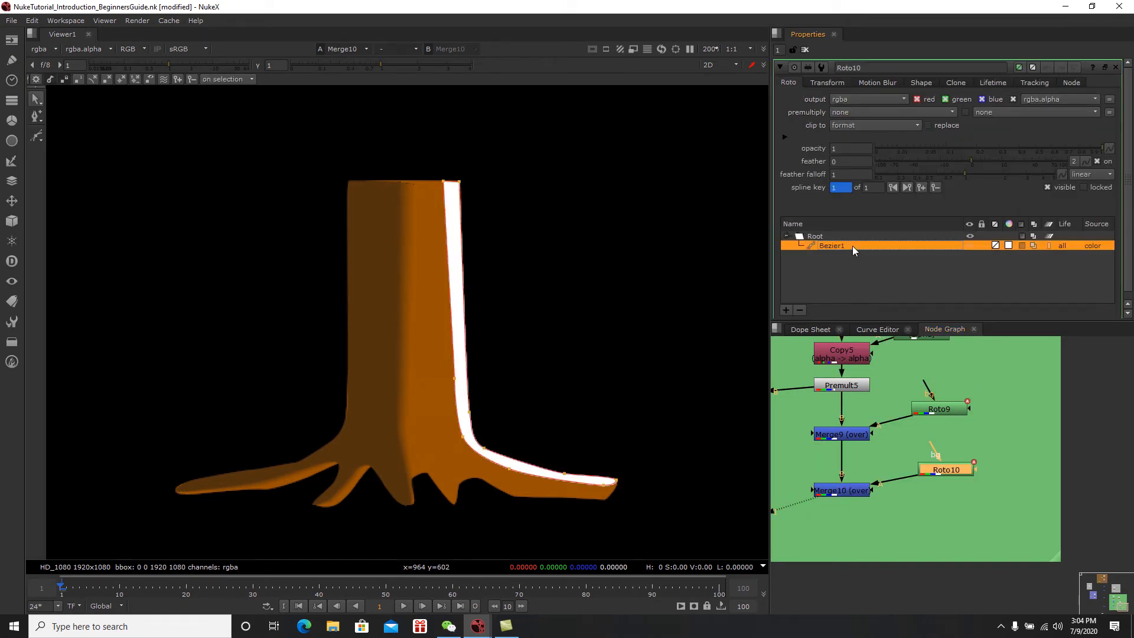
{"action": "left_click", "coordinate": [1008, 245]}
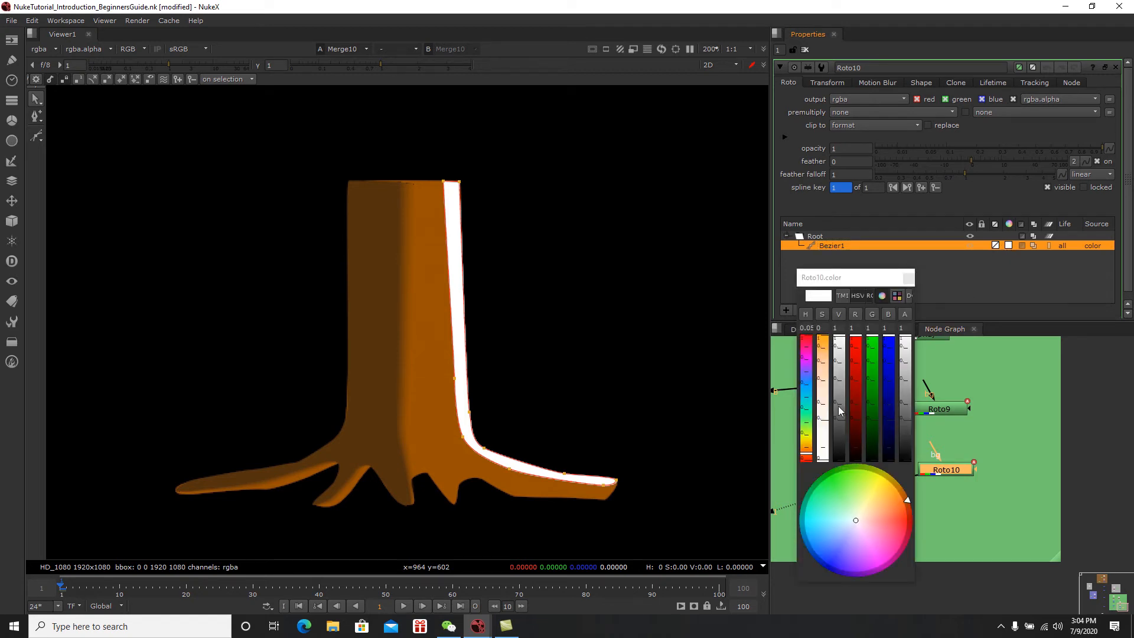
{"action": "mouse_move", "coordinate": [867, 503]}
{"action": "left_mouse_down"}
{"action": "mouse_move", "coordinate": [905, 481]}
{"action": "mouse_move", "coordinate": [882, 497]}
{"action": "left_mouse_up"}
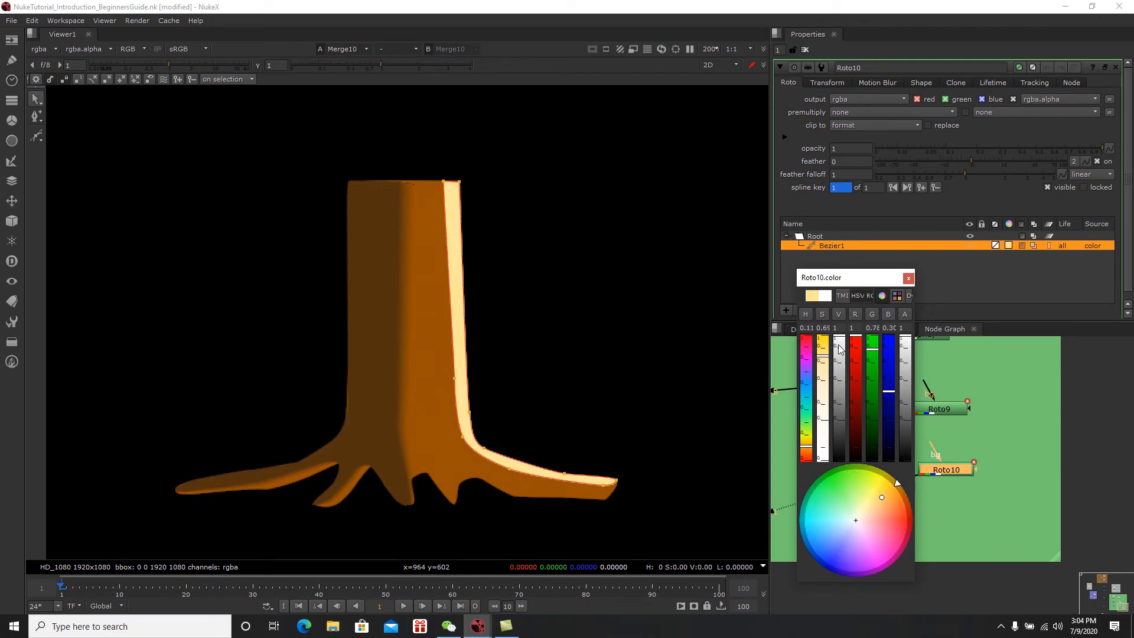
{"action": "left_click_drag", "start_coordinate": [841, 354], "coordinate": [826, 372]}
{"action": "left_click_drag", "start_coordinate": [877, 486], "coordinate": [877, 495]}
{"action": "left_click", "coordinate": [908, 277]}
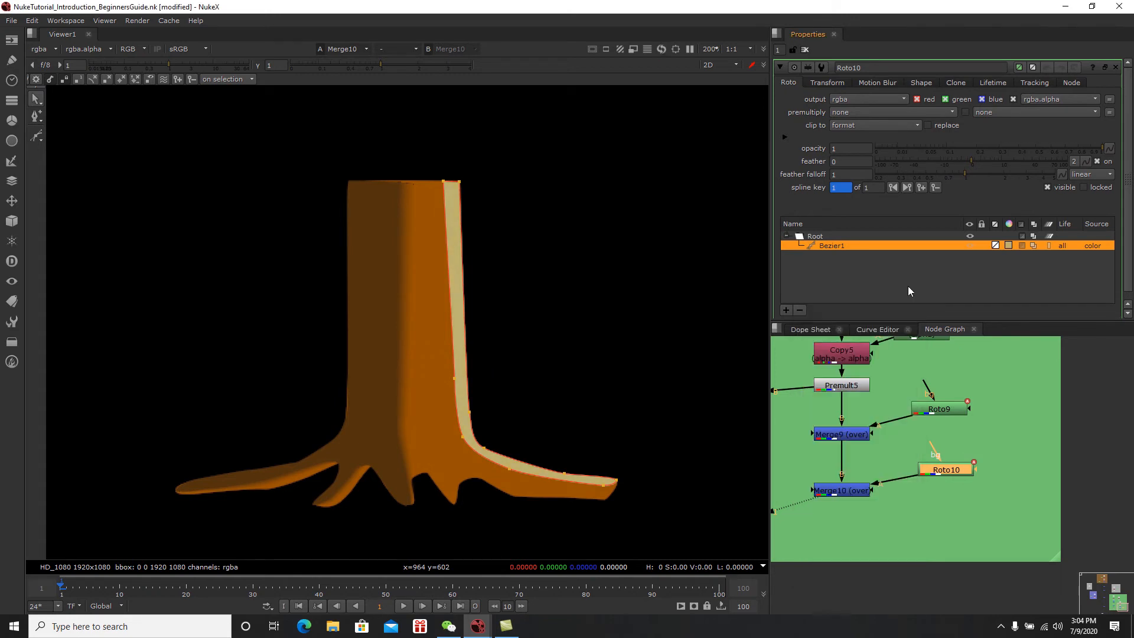
Step: Feather the highlight strip's inner edge down the trunk and along the underside of its root section
{"action": "left_click_drag", "start_coordinate": [445, 182], "coordinate": [424, 182], "text": "ctrl"}
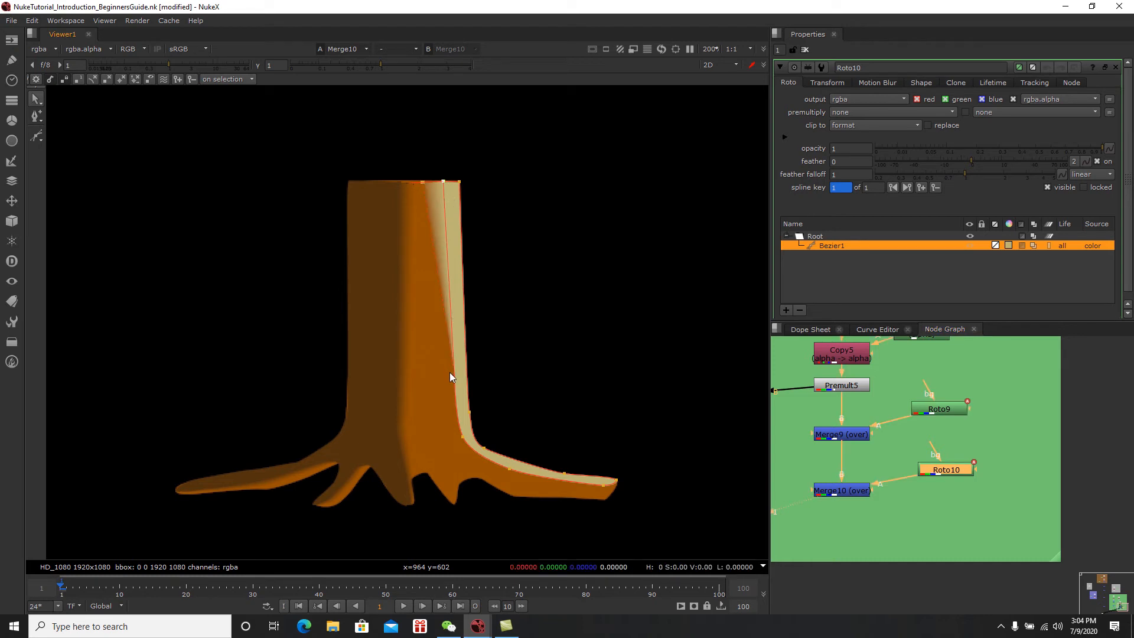
{"action": "left_click_drag", "start_coordinate": [446, 380], "coordinate": [439, 378], "text": "ctrl"}
{"action": "left_click_drag", "start_coordinate": [456, 440], "coordinate": [453, 443], "text": "ctrl"}
{"action": "left_click_drag", "start_coordinate": [509, 469], "coordinate": [508, 477], "text": "ctrl"}
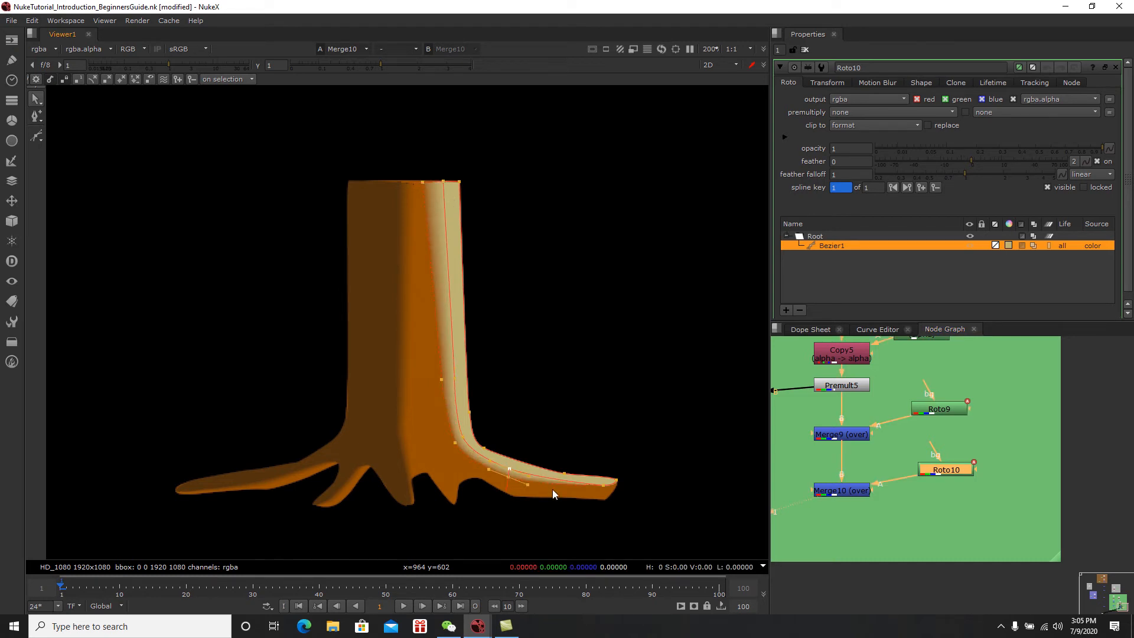
{"action": "left_click_drag", "start_coordinate": [601, 487], "coordinate": [601, 491], "text": "ctrl"}
Step: Lower Merge10's mix to 0.38 and close its properties
{"action": "left_click", "coordinate": [831, 522]}
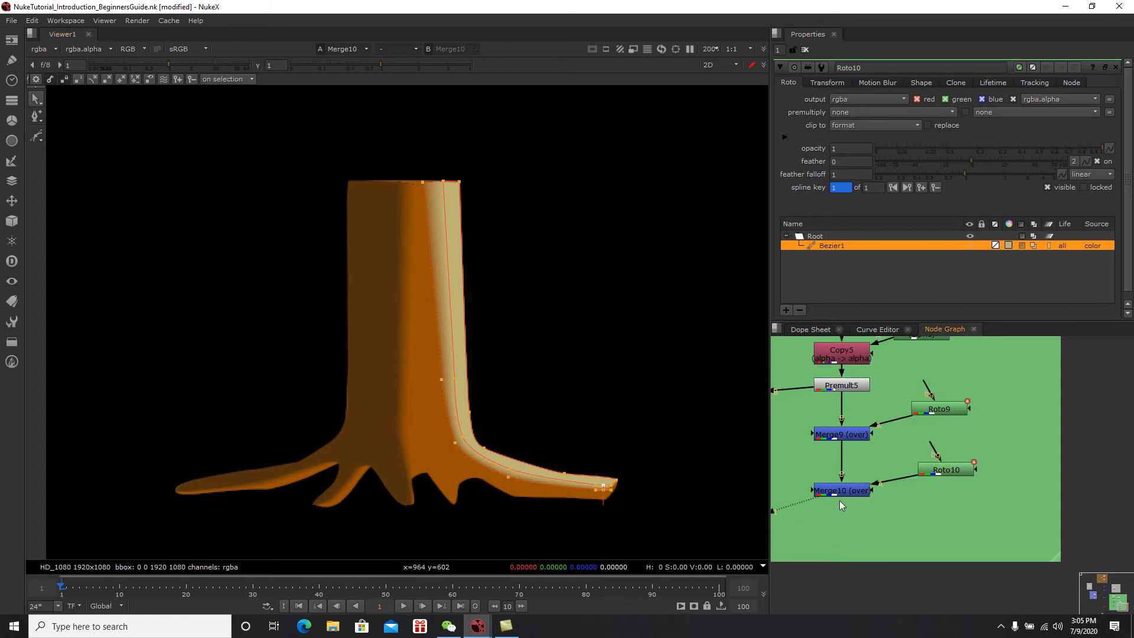
{"action": "left_click", "coordinate": [840, 493]}
{"action": "left_click_drag", "start_coordinate": [1094, 210], "coordinate": [958, 210]}
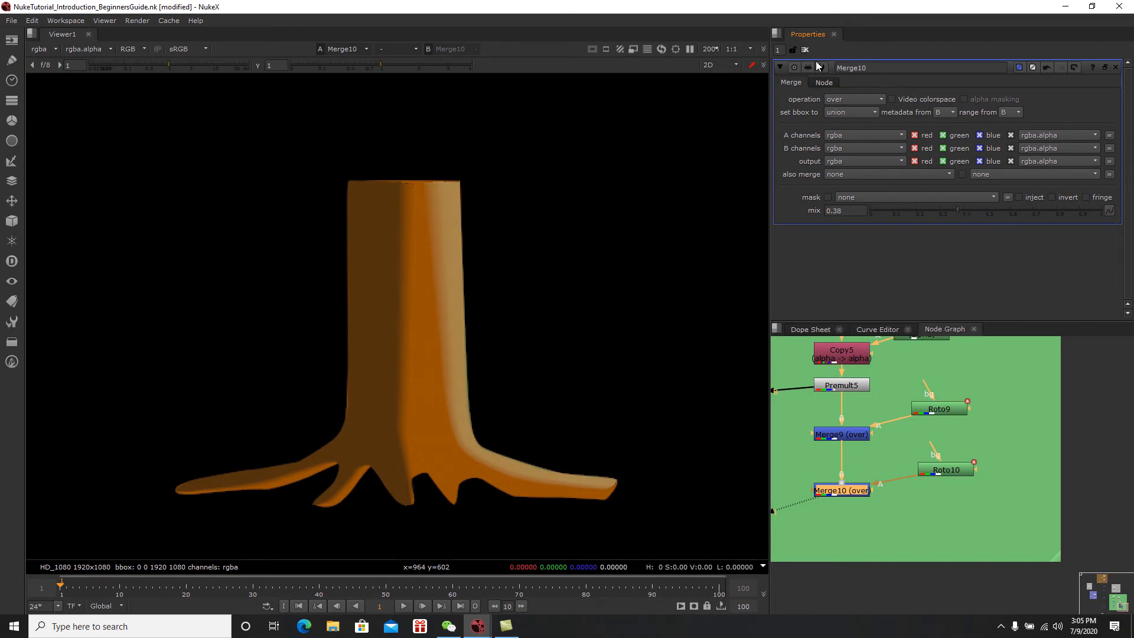
{"action": "left_click", "coordinate": [805, 50]}
Step: Reconnect Merge6's trunk input from Premult5 to Merge10
{"action": "middle_click_drag", "start_coordinate": [875, 460], "coordinate": [959, 471]}
{"action": "scroll", "coordinate": [959, 472], "scroll_direction": "down", "scroll_amount": 4}
{"action": "scroll", "coordinate": [926, 465], "scroll_direction": "up", "scroll_amount": 3}
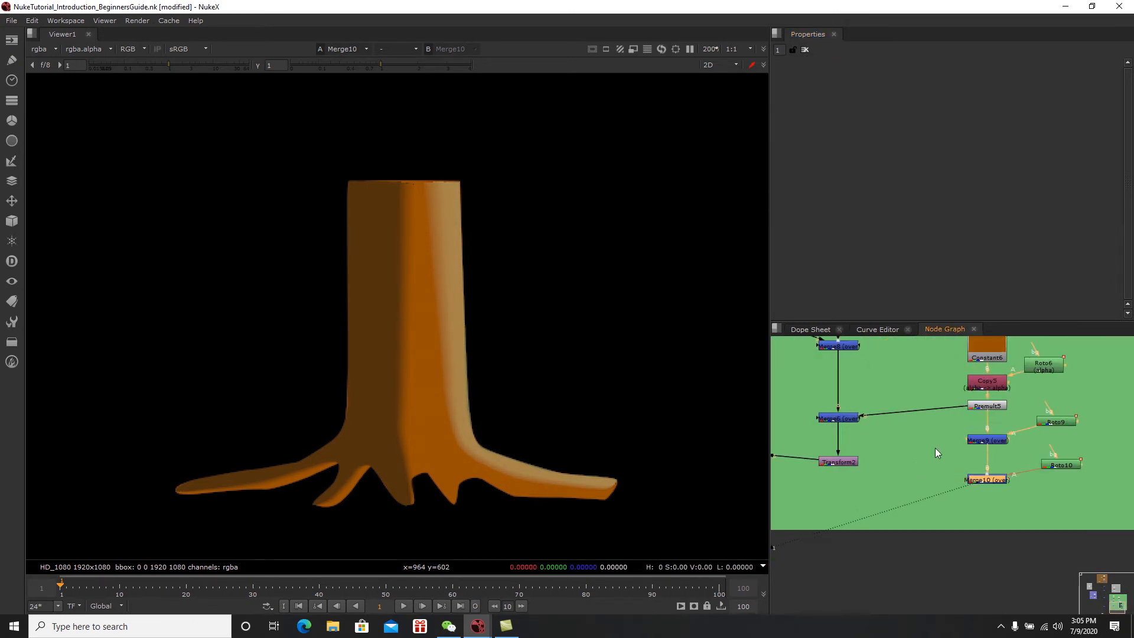
{"action": "left_click_drag", "start_coordinate": [960, 409], "coordinate": [985, 470]}
Step: Display Merge5's output to view the shaded tree in the whole landscape
{"action": "middle_click_drag", "start_coordinate": [838, 485], "coordinate": [997, 492]}
{"action": "scroll", "coordinate": [997, 492], "scroll_direction": "down", "scroll_amount": 1}
{"action": "left_click", "coordinate": [827, 465]}
{"action": "key", "text": "1"}
{"action": "scroll", "coordinate": [461, 359], "scroll_direction": "down", "scroll_amount": 3}
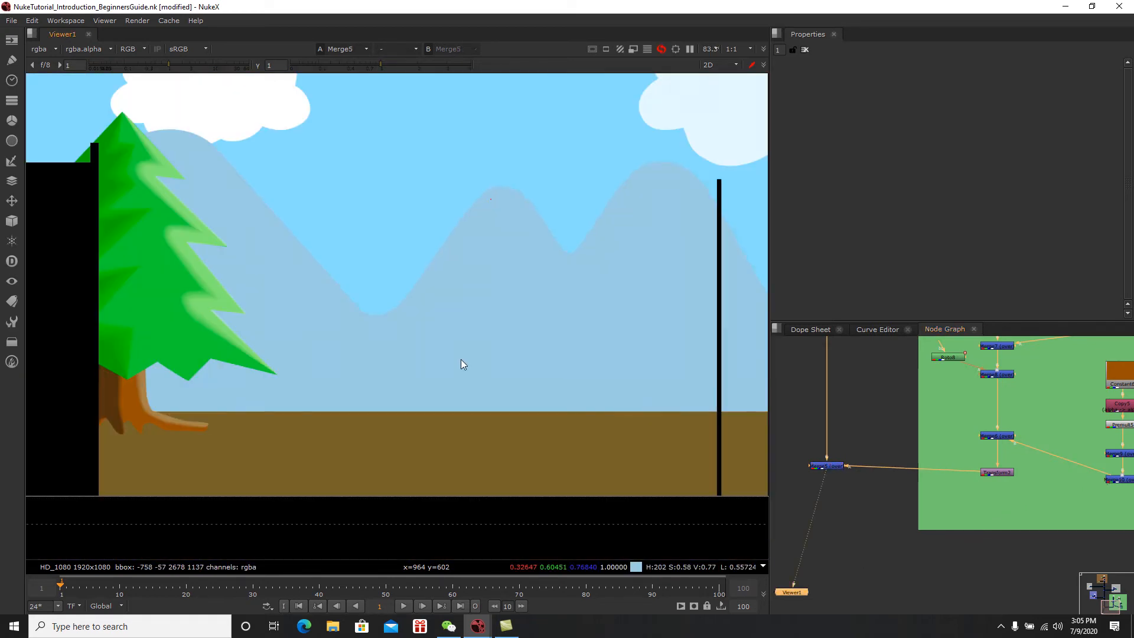
{"action": "scroll", "coordinate": [461, 359], "scroll_direction": "down", "scroll_amount": 1}
{"action": "scroll", "coordinate": [462, 359], "scroll_direction": "down", "scroll_amount": 1}
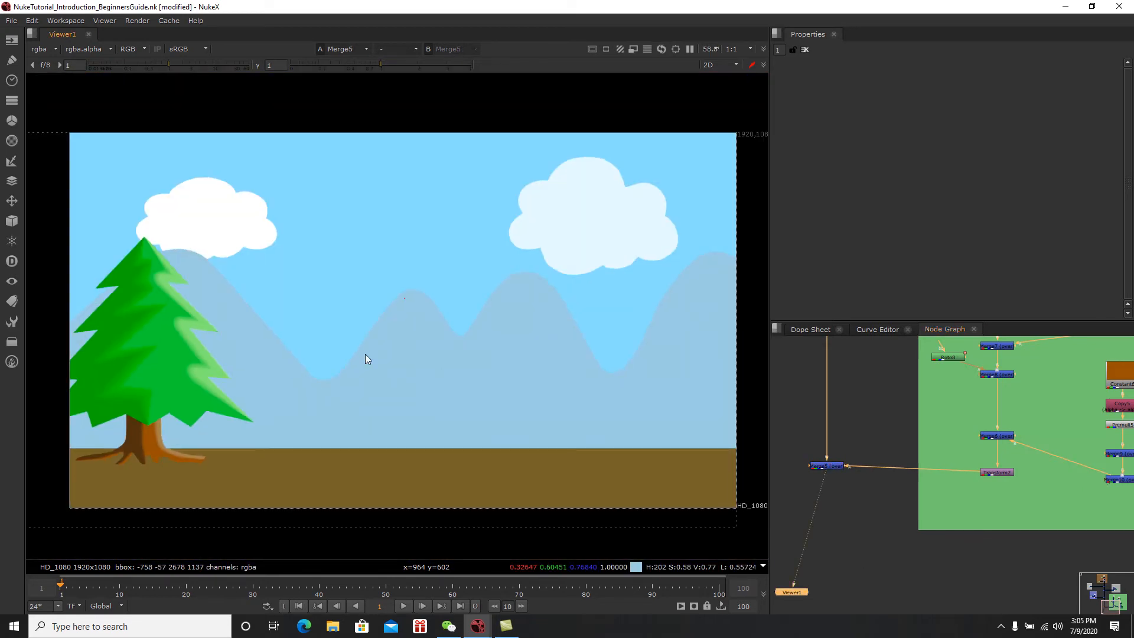
Step: Save the script, then lower Merge9's mix to soften the trunk shading and close its properties
{"action": "key", "text": "ctrl+s"}
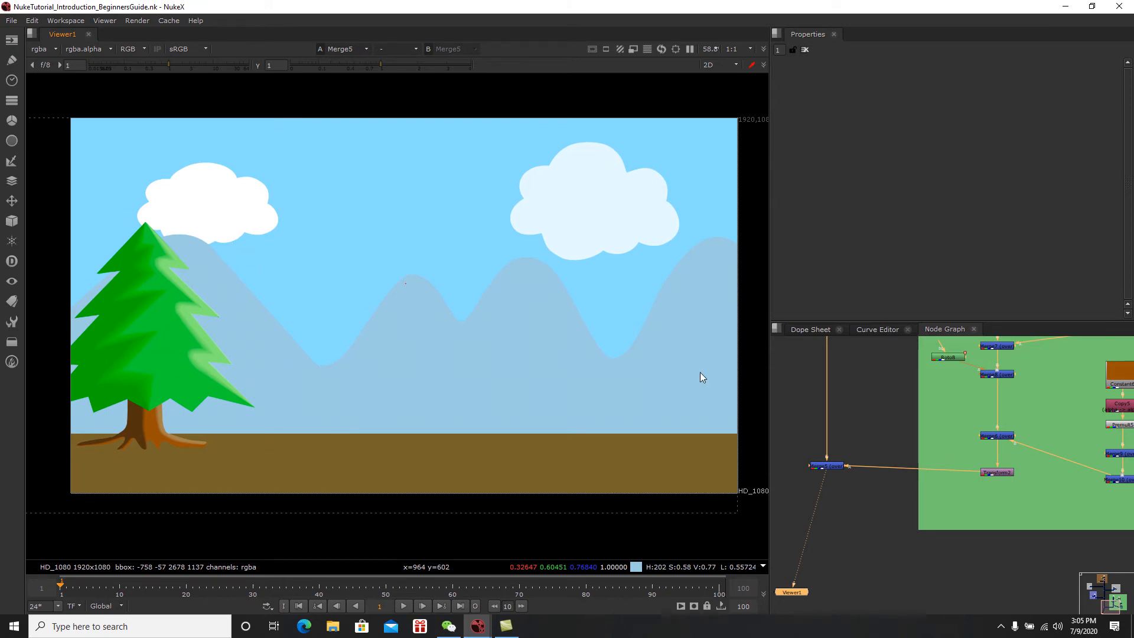
{"action": "left_click_drag", "start_coordinate": [831, 466], "coordinate": [835, 483]}
{"action": "middle_click_drag", "start_coordinate": [989, 464], "coordinate": [900, 502]}
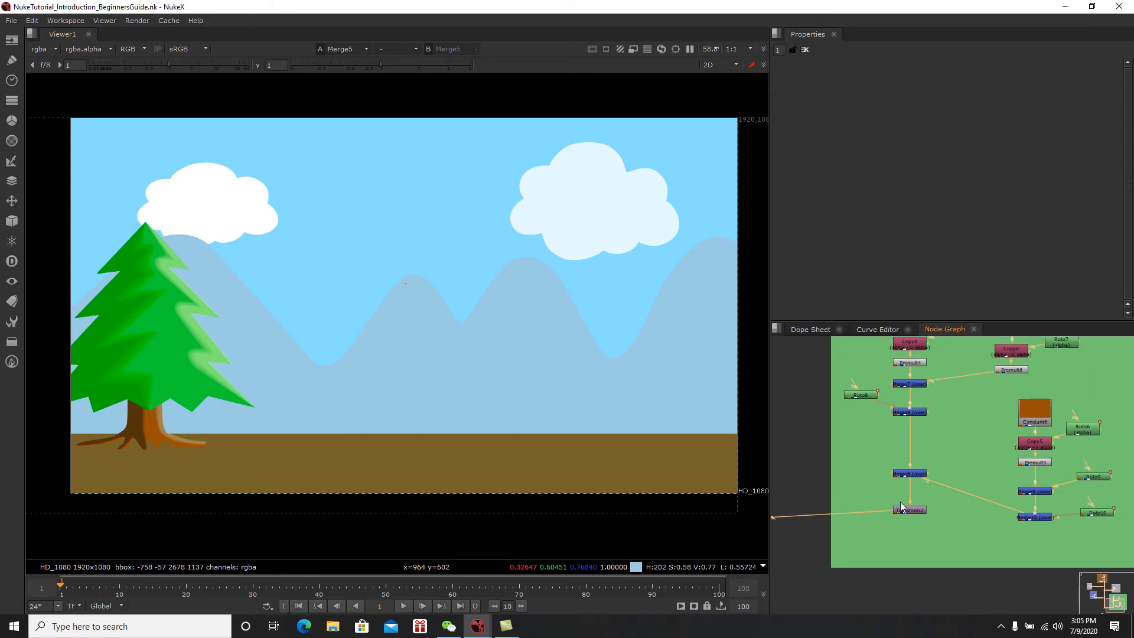
{"action": "scroll", "coordinate": [1016, 449], "scroll_direction": "up", "scroll_amount": 1}
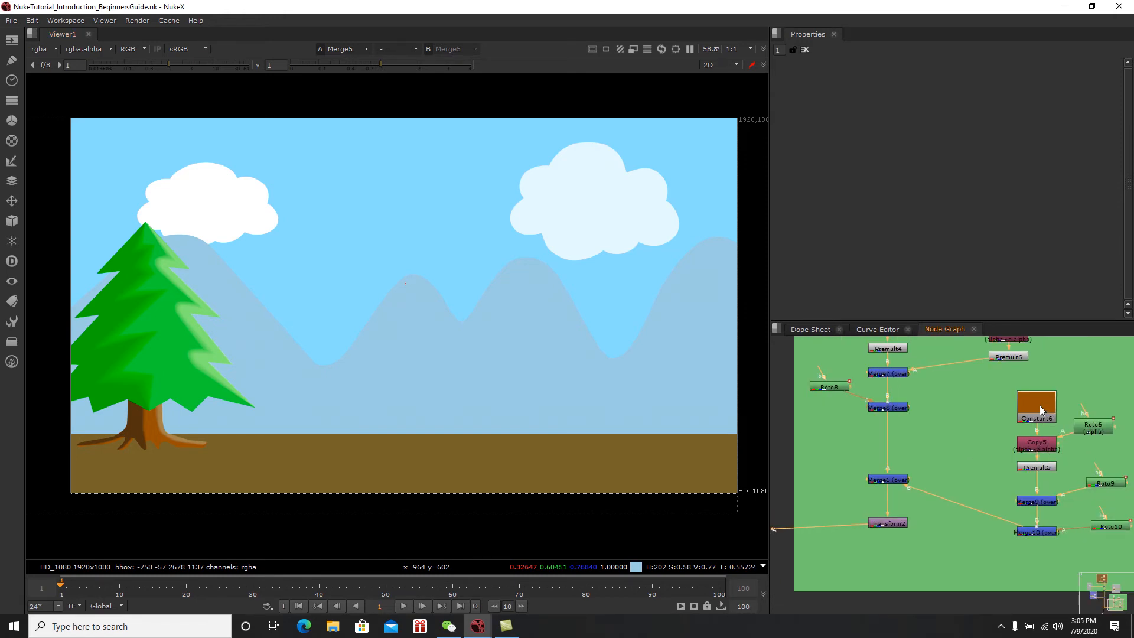
{"action": "middle_click_drag", "start_coordinate": [1057, 457], "coordinate": [990, 442]}
{"action": "double_click", "coordinate": [979, 487]}
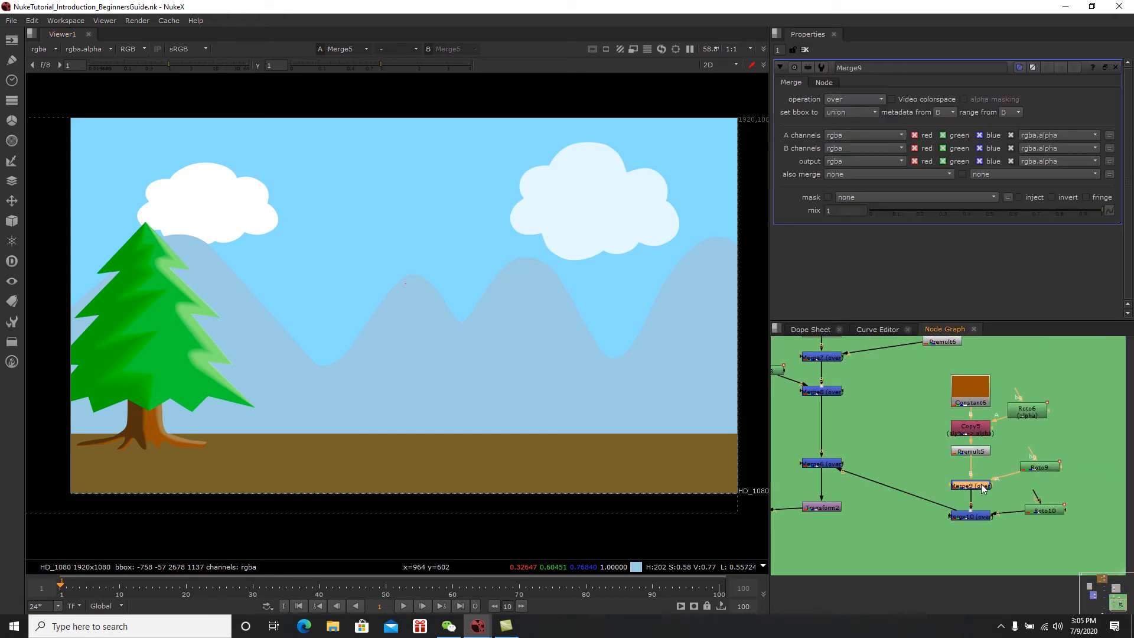
{"action": "left_click_drag", "start_coordinate": [1085, 208], "coordinate": [998, 214]}
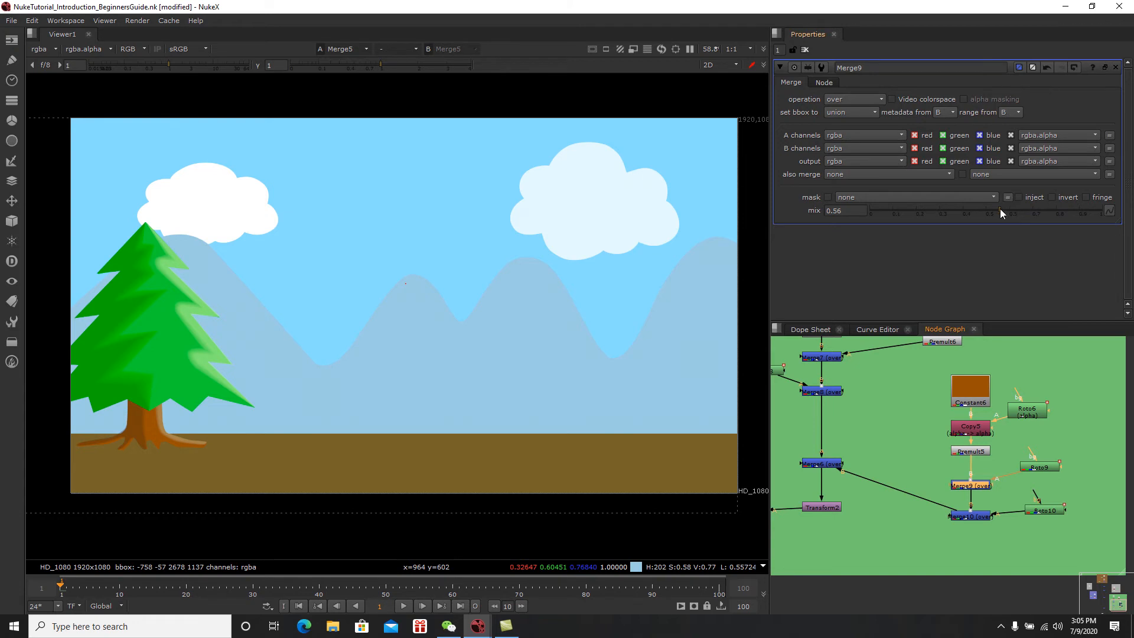
{"action": "left_click_drag", "start_coordinate": [975, 211], "coordinate": [990, 211]}
{"action": "left_click", "coordinate": [805, 50]}
Step: Line up Transform2 with Merge5 at the base of the Trees backdrop and save the script
{"action": "scroll", "coordinate": [936, 449], "scroll_direction": "down", "scroll_amount": 5}
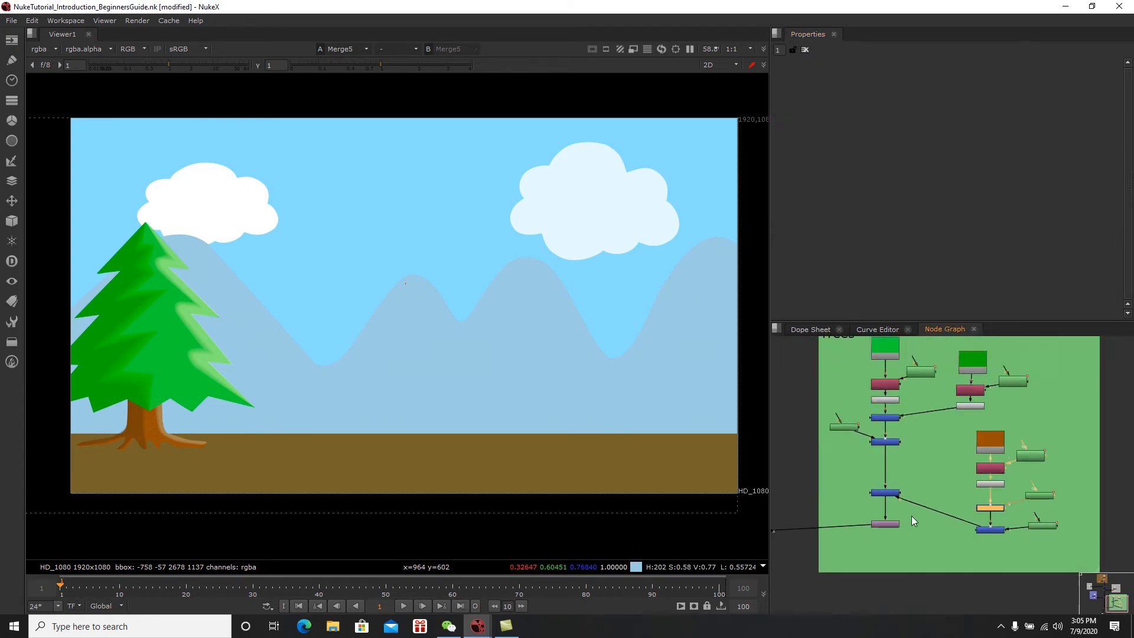
{"action": "scroll", "coordinate": [975, 535], "scroll_direction": "up", "scroll_amount": 2}
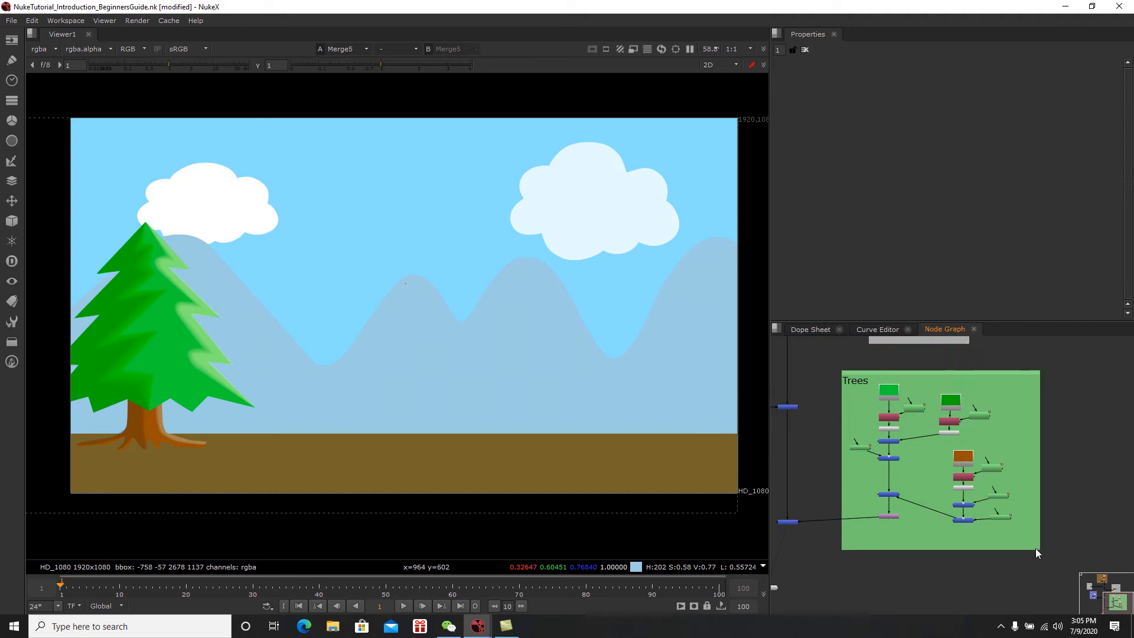
{"action": "left_click", "coordinate": [1039, 549]}
{"action": "scroll", "coordinate": [992, 531], "scroll_direction": "up", "scroll_amount": 2}
{"action": "left_click", "coordinate": [927, 510]}
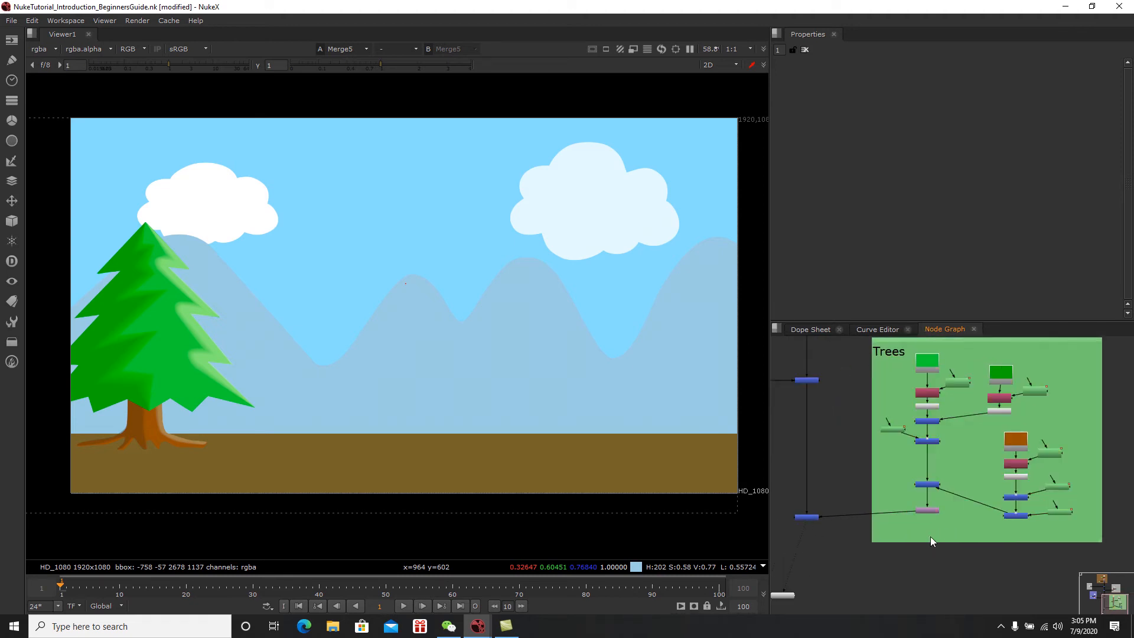
{"action": "left_click_drag", "start_coordinate": [927, 510], "coordinate": [927, 515]}
{"action": "middle_click_drag", "start_coordinate": [895, 530], "coordinate": [914, 547]}
{"action": "key", "text": "ctrl+s"}
Step: Change the Trees backdrop's label to "Tree 01" and close its properties
{"action": "middle_click_drag", "start_coordinate": [968, 505], "coordinate": [947, 535]}
{"action": "scroll", "coordinate": [941, 406], "scroll_direction": "up", "scroll_amount": 1}
{"action": "left_click", "coordinate": [921, 408]}
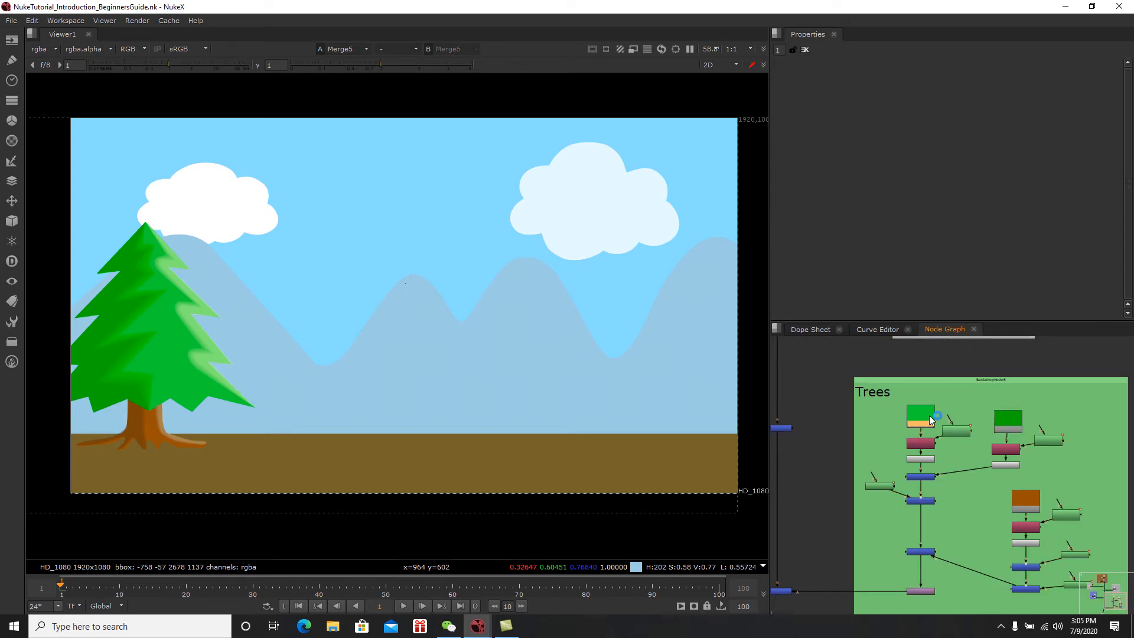
{"action": "double_click", "coordinate": [956, 380]}
{"action": "left_click", "coordinate": [851, 101]}
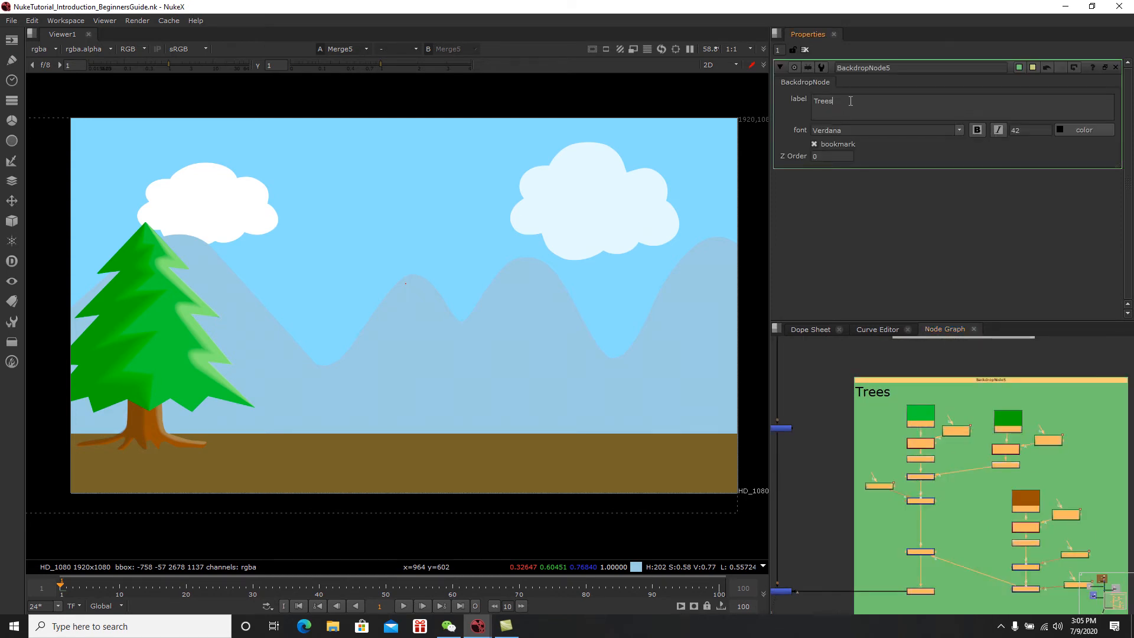
{"action": "key", "text": "BackSpace"}
{"action": "type", "text": "01"}
{"action": "left_click", "coordinate": [805, 50]}
Step: Duplicate the Tree 01 backdrop with all its nodes into the empty area below the original
{"action": "scroll", "coordinate": [828, 358], "scroll_direction": "down", "scroll_amount": 3}
{"action": "left_click", "coordinate": [918, 531]}
{"action": "middle_click_drag", "start_coordinate": [918, 529], "coordinate": [936, 550]}
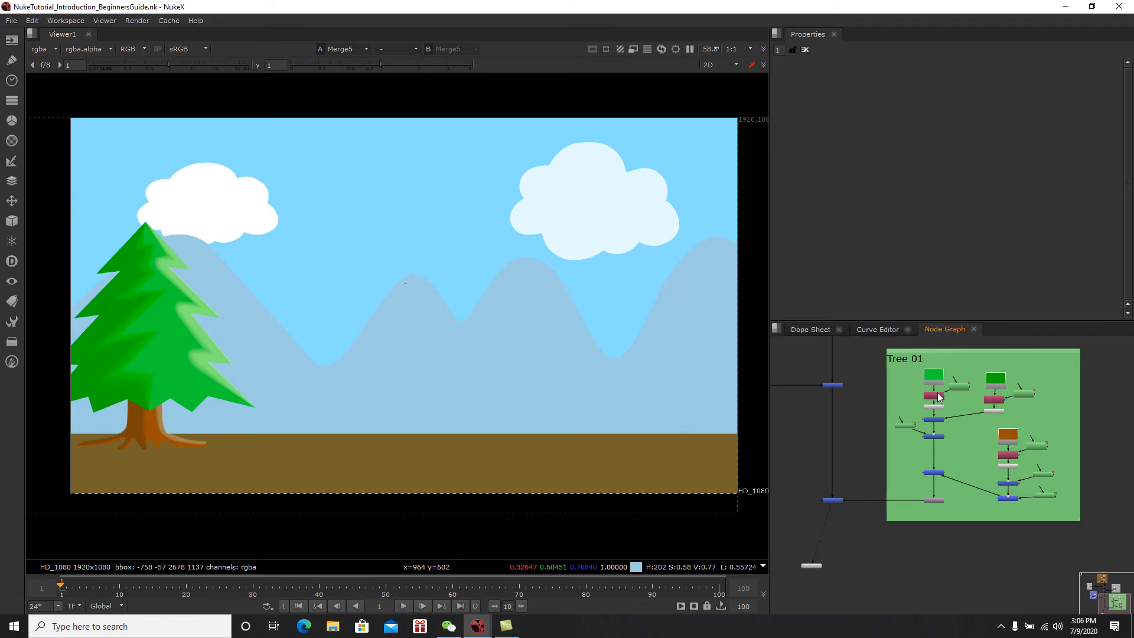
{"action": "middle_click_drag", "start_coordinate": [955, 413], "coordinate": [939, 414]}
{"action": "left_click_drag", "start_coordinate": [1089, 339], "coordinate": [856, 562]}
{"action": "key", "text": "ctrl+c"}
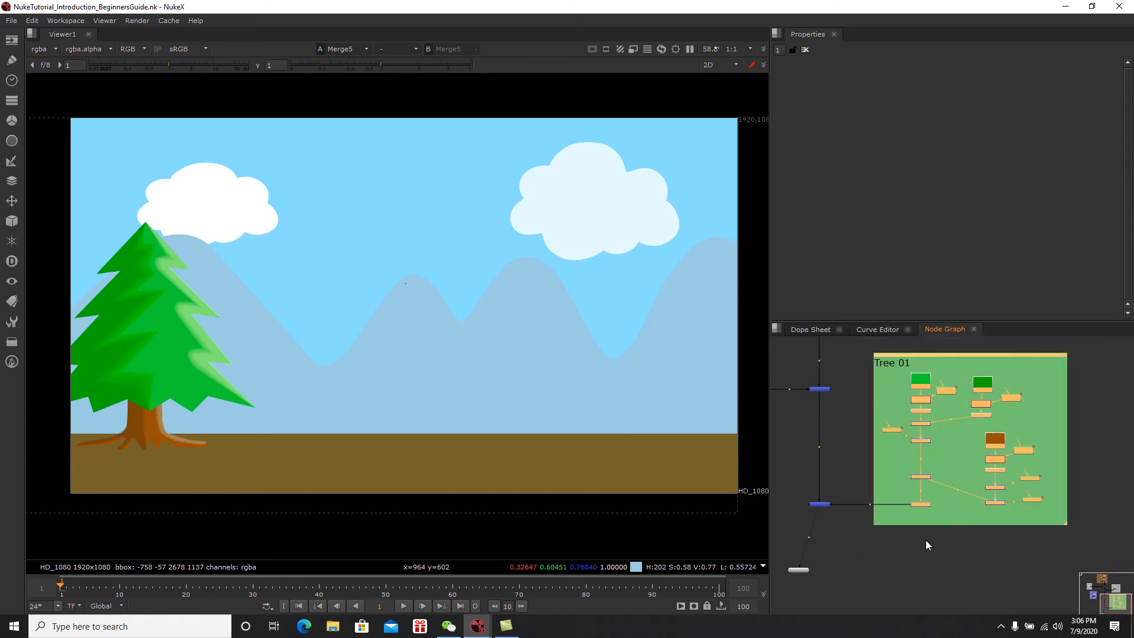
{"action": "middle_click_drag", "start_coordinate": [948, 596], "coordinate": [922, 455]}
{"action": "scroll", "coordinate": [928, 467], "scroll_direction": "down", "scroll_amount": 1}
{"action": "left_click", "coordinate": [939, 502]}
{"action": "key", "text": "ctrl+v"}
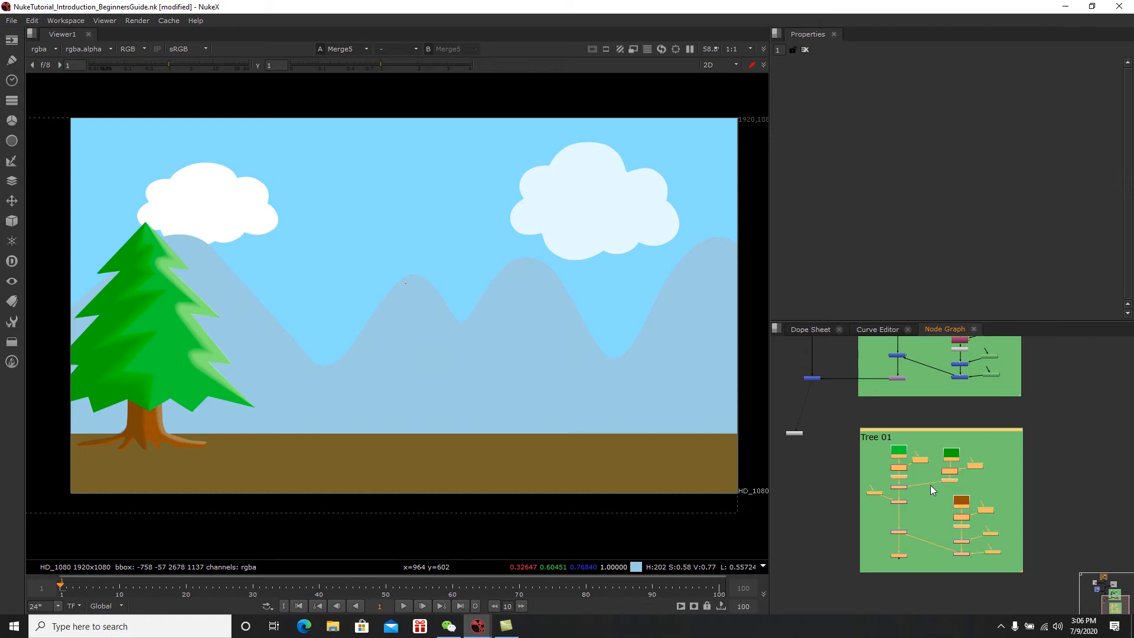
Step: Move the Viewer node away from the duplicated backdrop and relabel the duplicate "Tree 02"
{"action": "scroll", "coordinate": [915, 496], "scroll_direction": "up", "scroll_amount": 2}
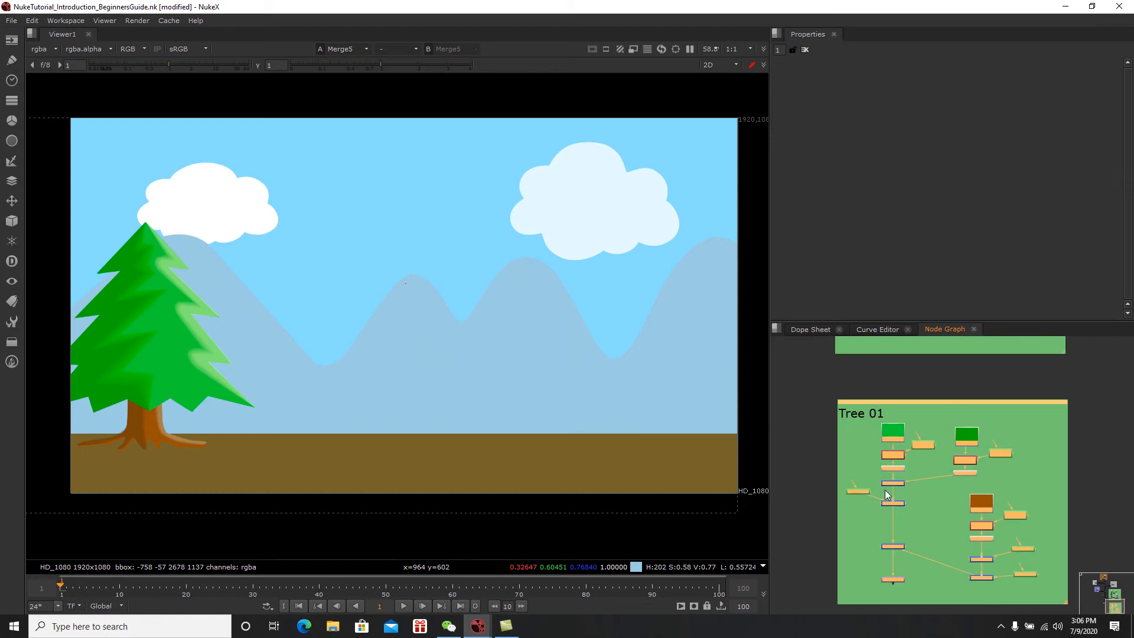
{"action": "middle_click_drag", "start_coordinate": [886, 491], "coordinate": [952, 429]}
{"action": "scroll", "coordinate": [952, 434], "scroll_direction": "down", "scroll_amount": 1}
{"action": "scroll", "coordinate": [880, 458], "scroll_direction": "up", "scroll_amount": 1}
{"action": "middle_click_drag", "start_coordinate": [880, 431], "coordinate": [899, 483]}
{"action": "scroll", "coordinate": [899, 484], "scroll_direction": "down", "scroll_amount": 2}
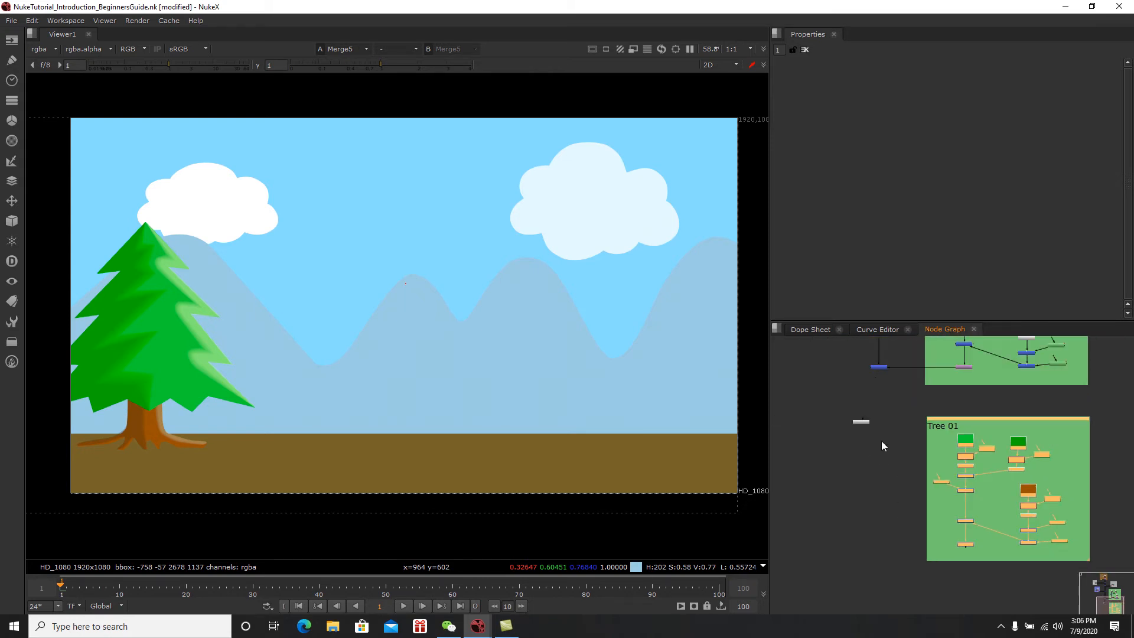
{"action": "left_click_drag", "start_coordinate": [866, 426], "coordinate": [809, 431]}
{"action": "left_click_drag", "start_coordinate": [943, 423], "coordinate": [950, 423]}
{"action": "double_click", "coordinate": [950, 423]}
{"action": "left_click", "coordinate": [842, 104]}
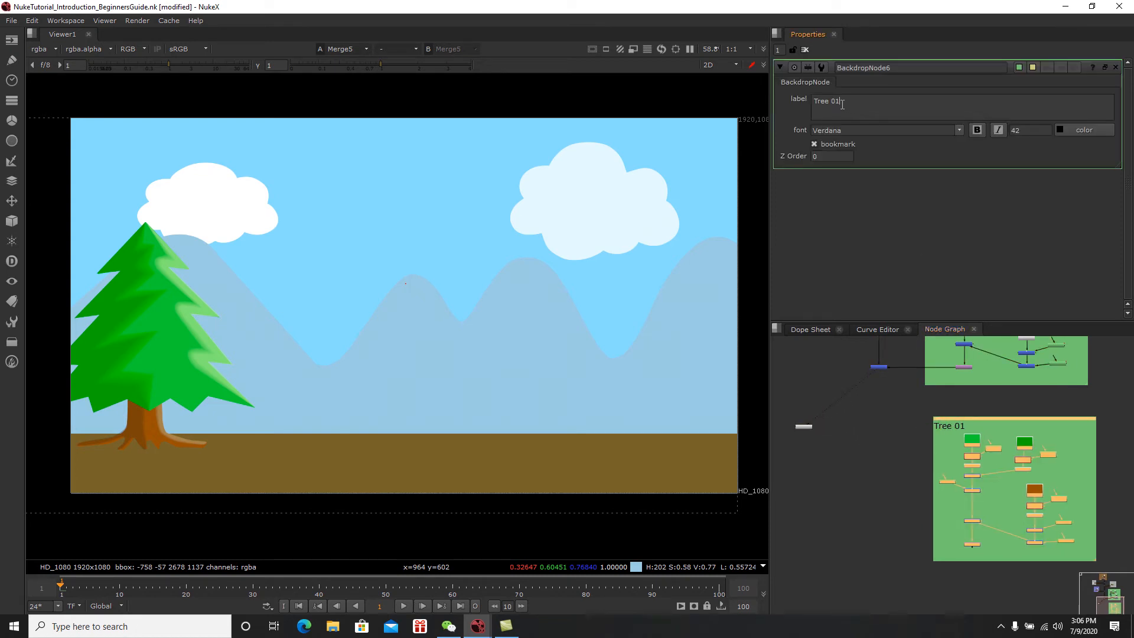
{"action": "key", "text": "BackSpace"}
{"action": "type", "text": "2"}
Step: Move the whole Tree 02 group up beside the Tree 01 backdrop
{"action": "middle_click_drag", "start_coordinate": [878, 453], "coordinate": [831, 475]}
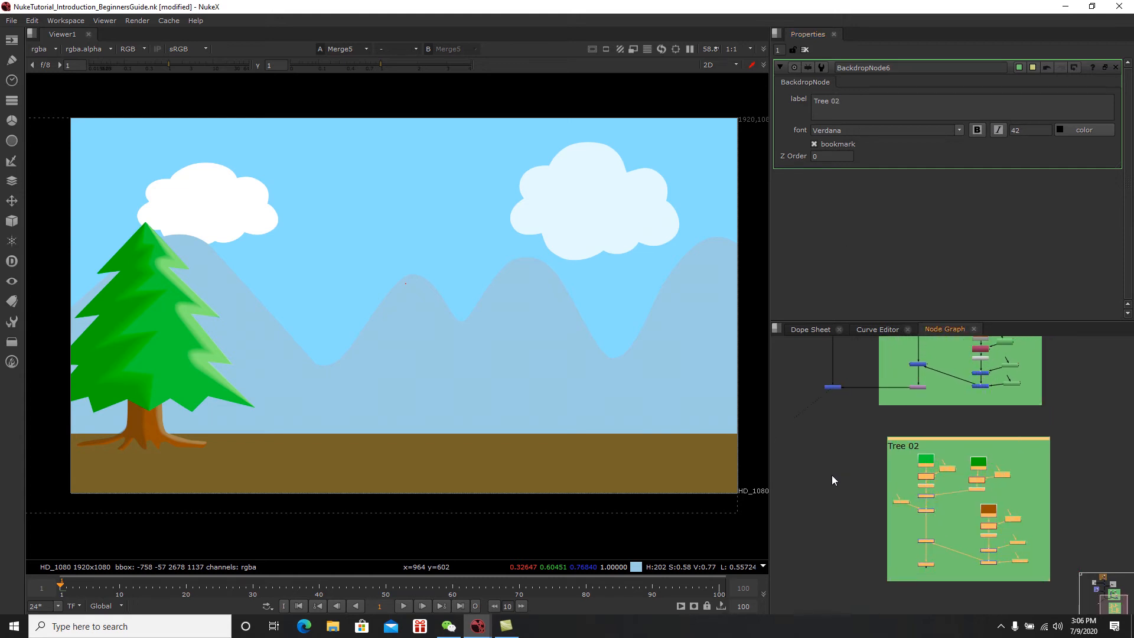
{"action": "scroll", "coordinate": [832, 523], "scroll_direction": "down", "scroll_amount": 3}
{"action": "left_click_drag", "start_coordinate": [850, 501], "coordinate": [982, 377]}
Step: Add a Merge node near the Tree 02 backdrop and connect its A input to Transform3
{"action": "middle_click_drag", "start_coordinate": [828, 514], "coordinate": [878, 467]}
{"action": "scroll", "coordinate": [878, 467], "scroll_direction": "up", "scroll_amount": 1}
{"action": "scroll", "coordinate": [842, 463], "scroll_direction": "up", "scroll_amount": 1}
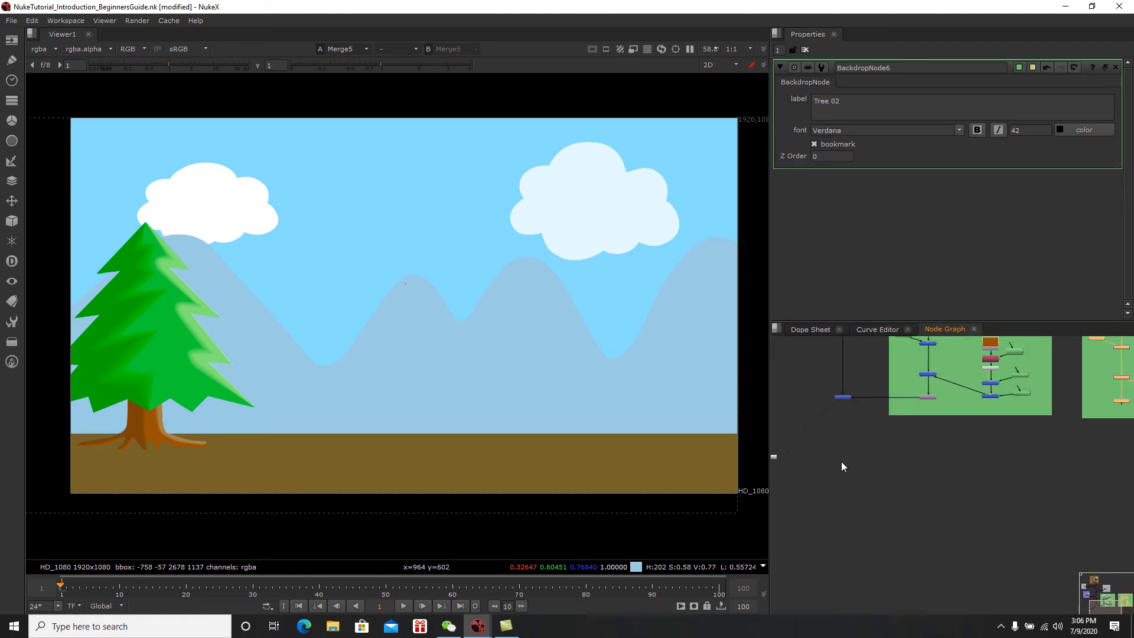
{"action": "scroll", "coordinate": [844, 452], "scroll_direction": "up", "scroll_amount": 3}
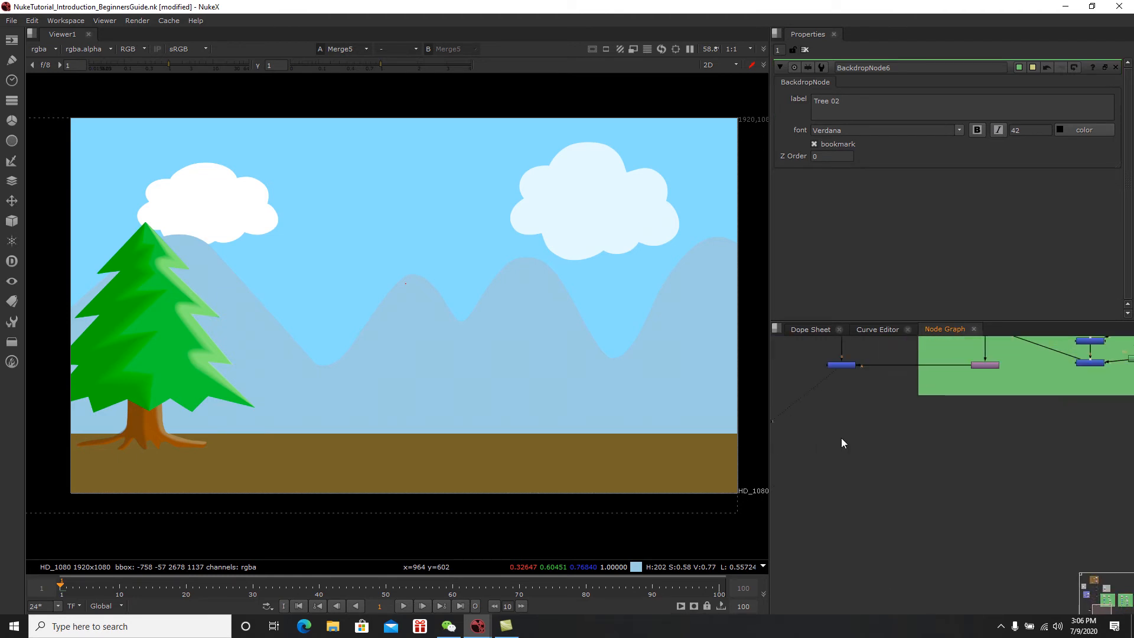
{"action": "key", "text": "m"}
{"action": "scroll", "coordinate": [843, 446], "scroll_direction": "up", "scroll_amount": 2}
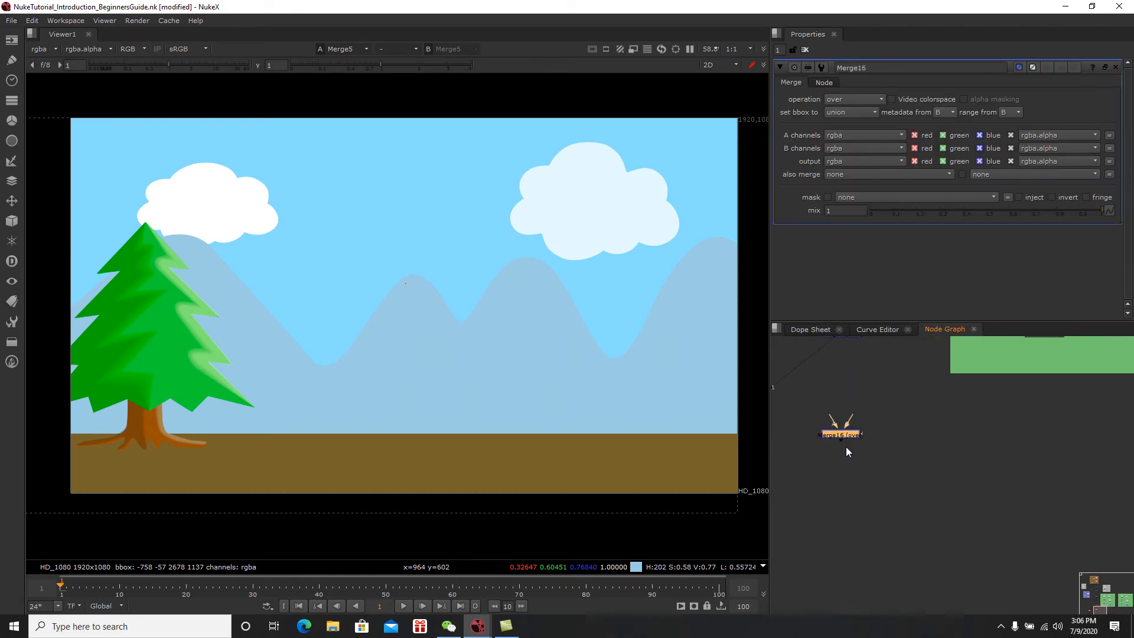
{"action": "middle_click_drag", "start_coordinate": [846, 446], "coordinate": [842, 508]}
{"action": "scroll", "coordinate": [863, 502], "scroll_direction": "down", "scroll_amount": 4}
{"action": "left_click_drag", "start_coordinate": [813, 485], "coordinate": [1096, 470]}
{"action": "middle_click_drag", "start_coordinate": [1043, 501], "coordinate": [931, 510]}
{"action": "scroll", "coordinate": [932, 510], "scroll_direction": "up", "scroll_amount": 4}
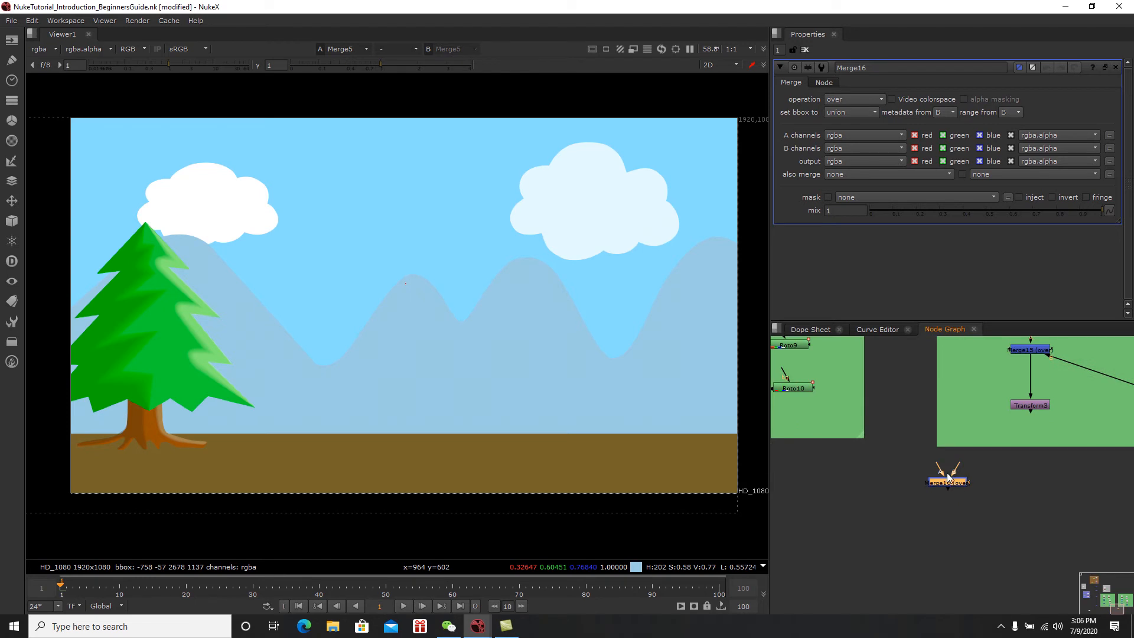
{"action": "left_click_drag", "start_coordinate": [937, 465], "coordinate": [1034, 405]}
Step: Connect Merge16's B input to Merge5 and place Merge16 directly below Merge5
{"action": "scroll", "coordinate": [878, 562], "scroll_direction": "down", "scroll_amount": 2}
{"action": "middle_click_drag", "start_coordinate": [877, 562], "coordinate": [1043, 494]}
{"action": "scroll", "coordinate": [984, 507], "scroll_direction": "down", "scroll_amount": 2}
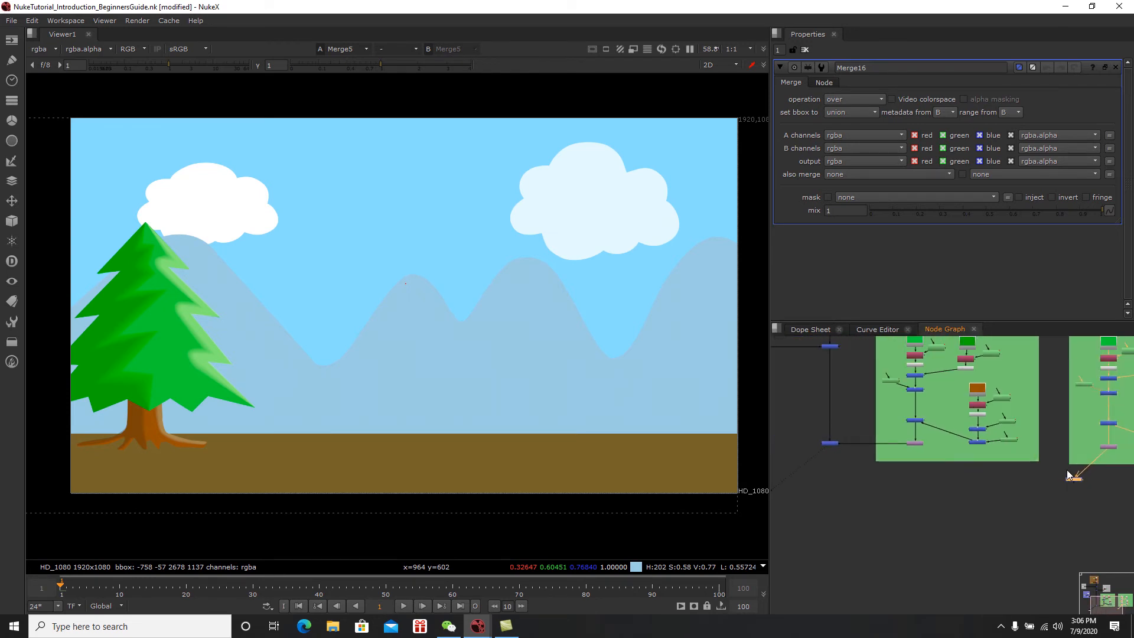
{"action": "left_click_drag", "start_coordinate": [1069, 472], "coordinate": [831, 445]}
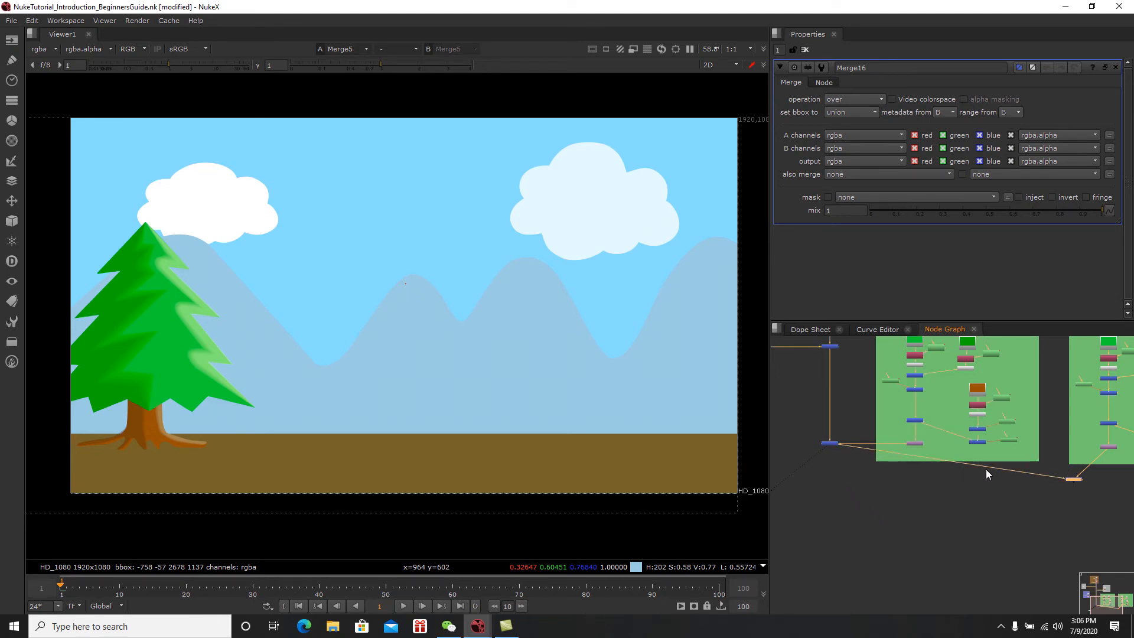
{"action": "left_click_drag", "start_coordinate": [1072, 480], "coordinate": [828, 473]}
Step: Insert a dot on the connection between Transform3 and Merge16, placing it below Transform3 to route the line around Tree 01
{"action": "scroll", "coordinate": [836, 464], "scroll_direction": "up", "scroll_amount": 3}
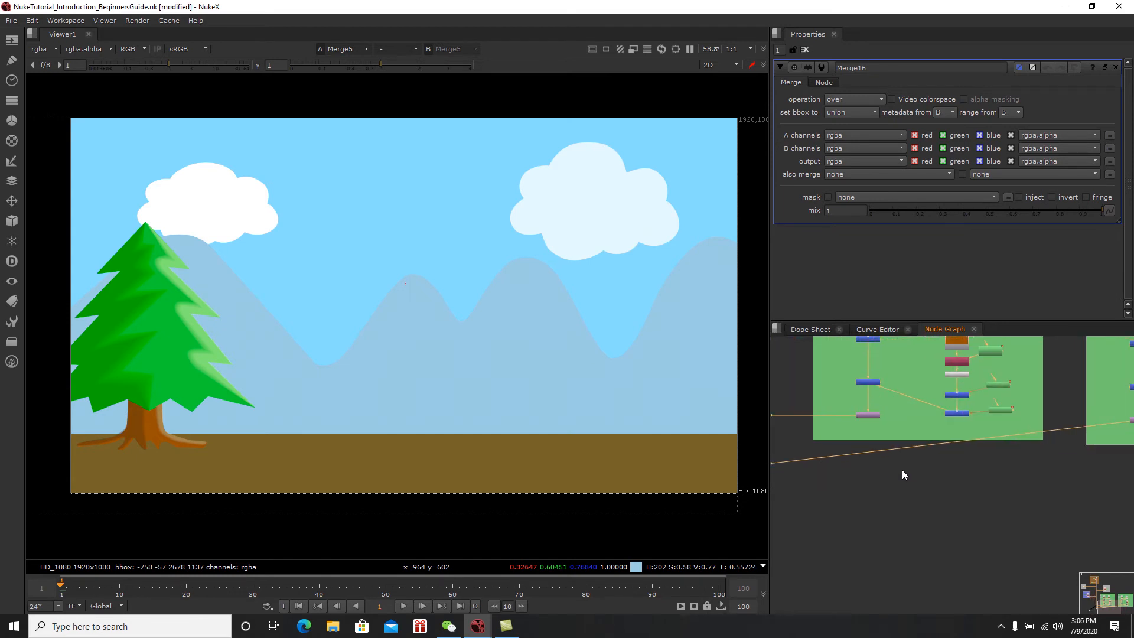
{"action": "scroll", "coordinate": [940, 483], "scroll_direction": "down", "scroll_amount": 2}
{"action": "middle_click_drag", "start_coordinate": [950, 484], "coordinate": [833, 460]}
{"action": "scroll", "coordinate": [977, 471], "scroll_direction": "up", "scroll_amount": 4}
{"action": "scroll", "coordinate": [1002, 444], "scroll_direction": "down", "scroll_amount": 2}
{"action": "middle_click_drag", "start_coordinate": [896, 486], "coordinate": [976, 477]}
{"action": "scroll", "coordinate": [969, 489], "scroll_direction": "down", "scroll_amount": 2}
{"action": "scroll", "coordinate": [956, 493], "scroll_direction": "up", "scroll_amount": 1}
{"action": "left_click", "coordinate": [976, 476]}
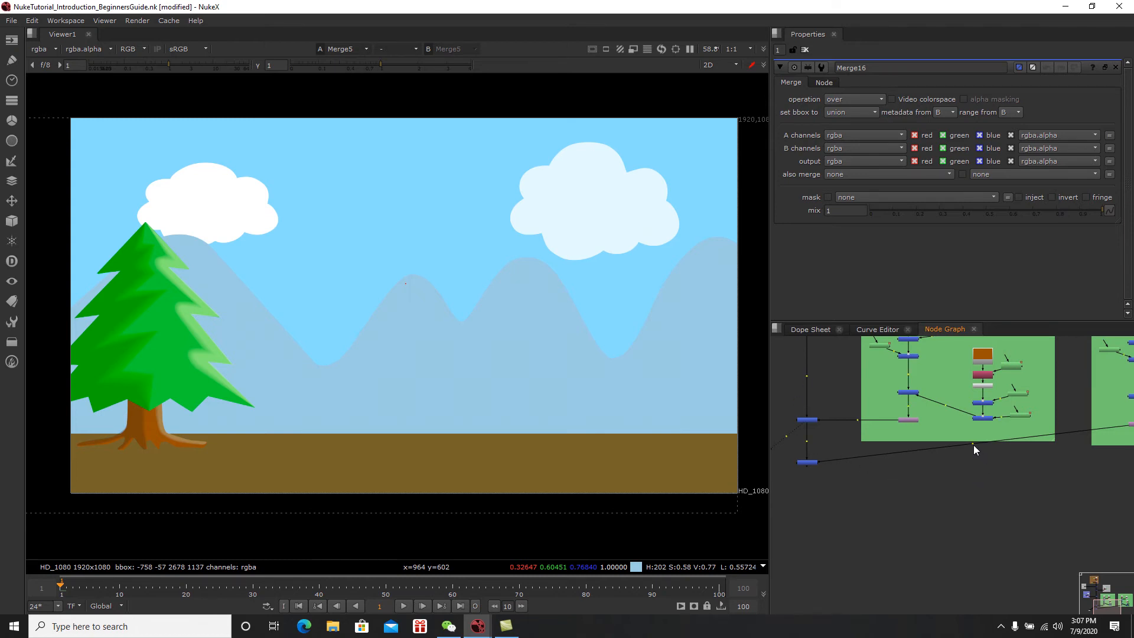
{"action": "left_click_drag", "start_coordinate": [973, 444], "coordinate": [1125, 463], "text": "ctrl"}
{"action": "middle_click_drag", "start_coordinate": [1128, 471], "coordinate": [1011, 491]}
{"action": "scroll", "coordinate": [1012, 487], "scroll_direction": "up", "scroll_amount": 3}
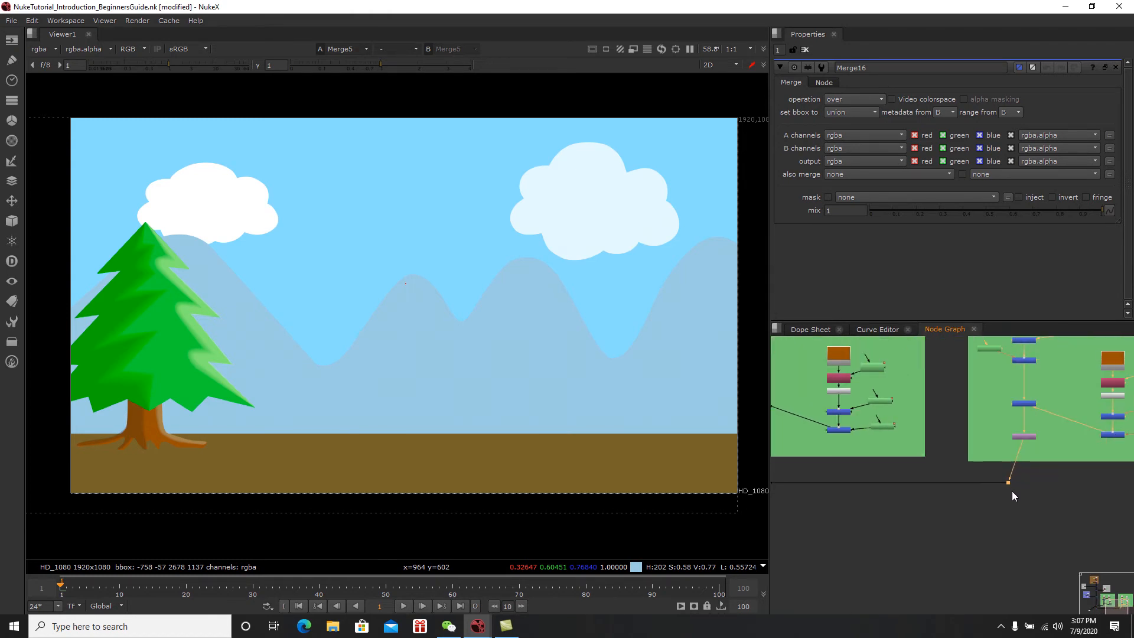
{"action": "scroll", "coordinate": [1000, 498], "scroll_direction": "down", "scroll_amount": 3}
{"action": "middle_click_drag", "start_coordinate": [1006, 490], "coordinate": [992, 538]}
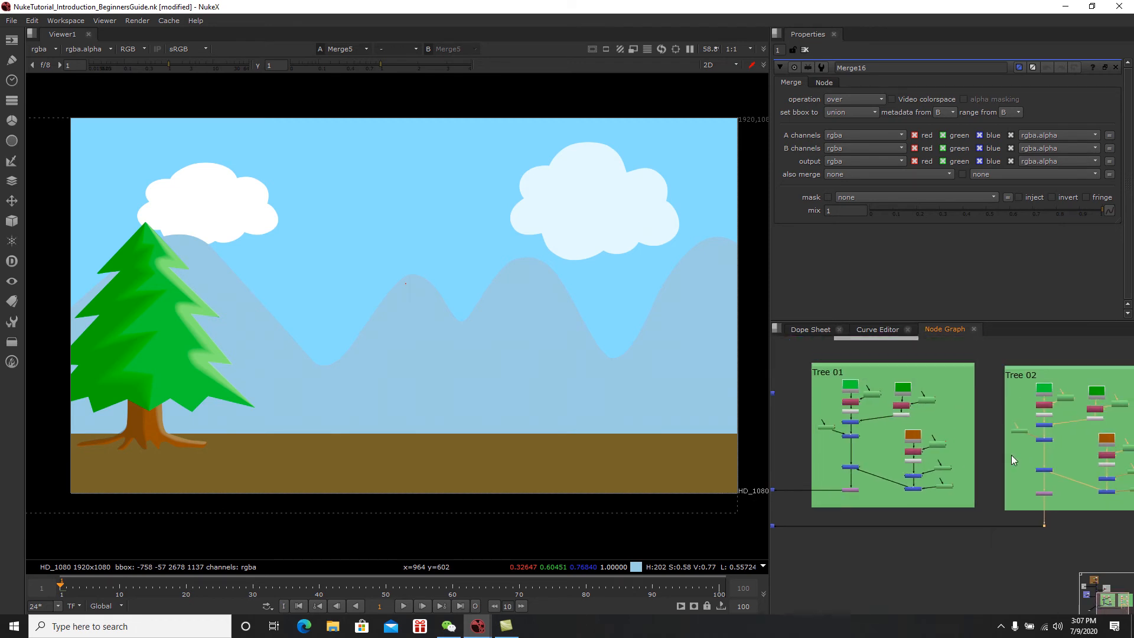
Step: Display Merge16's output in the viewer
{"action": "scroll", "coordinate": [975, 481], "scroll_direction": "down", "scroll_amount": 2}
{"action": "middle_click_drag", "start_coordinate": [899, 402], "coordinate": [983, 444]}
{"action": "scroll", "coordinate": [1006, 514], "scroll_direction": "down", "scroll_amount": 2}
{"action": "scroll", "coordinate": [985, 453], "scroll_direction": "up", "scroll_amount": 5}
{"action": "middle_click_drag", "start_coordinate": [924, 589], "coordinate": [847, 496]}
{"action": "scroll", "coordinate": [839, 519], "scroll_direction": "down", "scroll_amount": 1}
{"action": "left_click", "coordinate": [816, 485]}
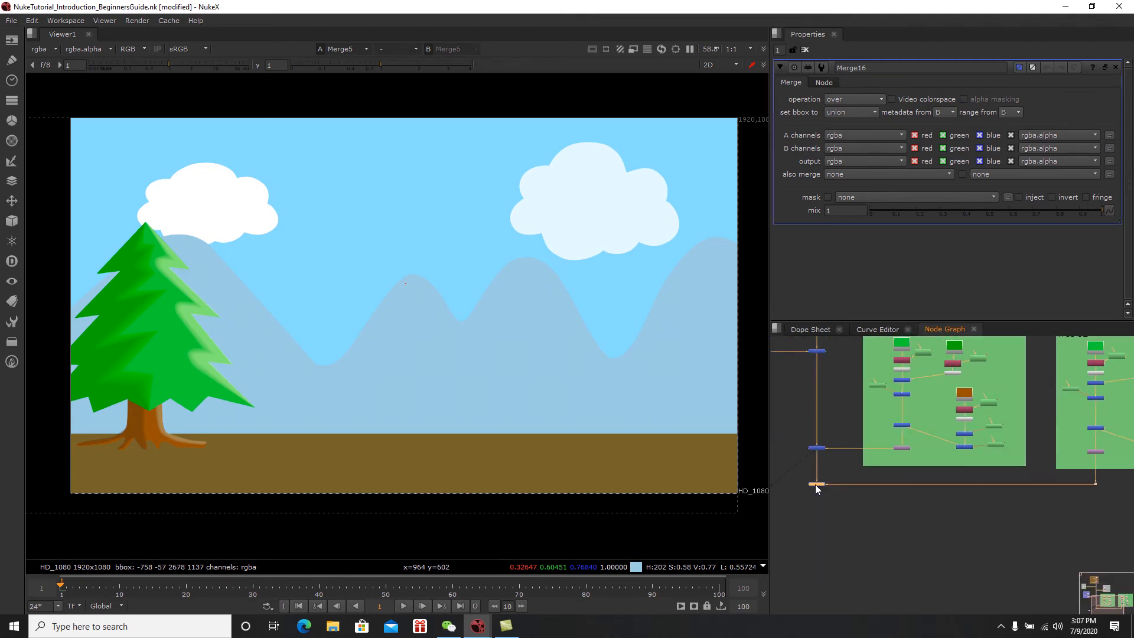
{"action": "key", "text": "1"}
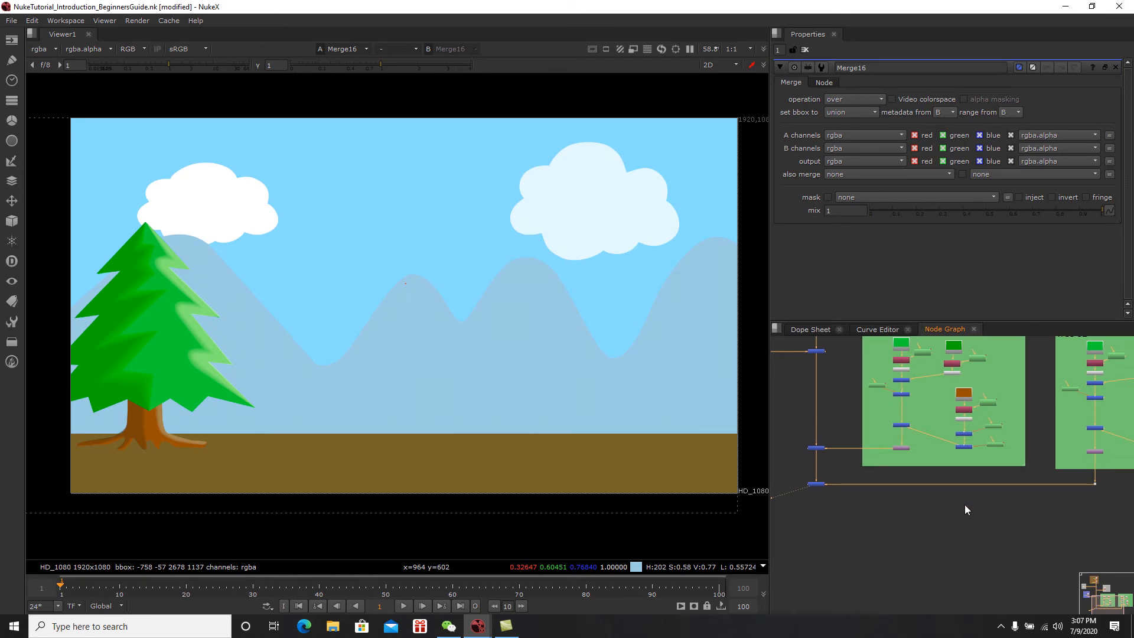
Step: Move the second tree beside the first by setting Transform3's translate to about x -429, y -63
{"action": "middle_click_drag", "start_coordinate": [965, 505], "coordinate": [933, 505]}
{"action": "scroll", "coordinate": [1057, 466], "scroll_direction": "up", "scroll_amount": 5}
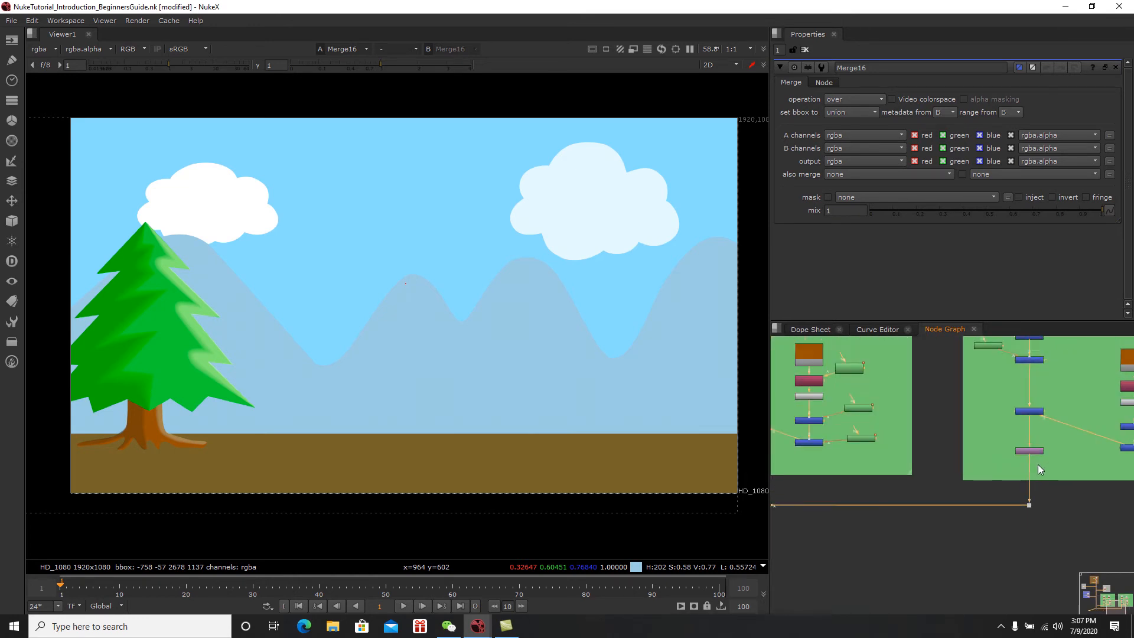
{"action": "double_click", "coordinate": [1027, 446]}
{"action": "scroll", "coordinate": [1008, 490], "scroll_direction": "down", "scroll_amount": 3}
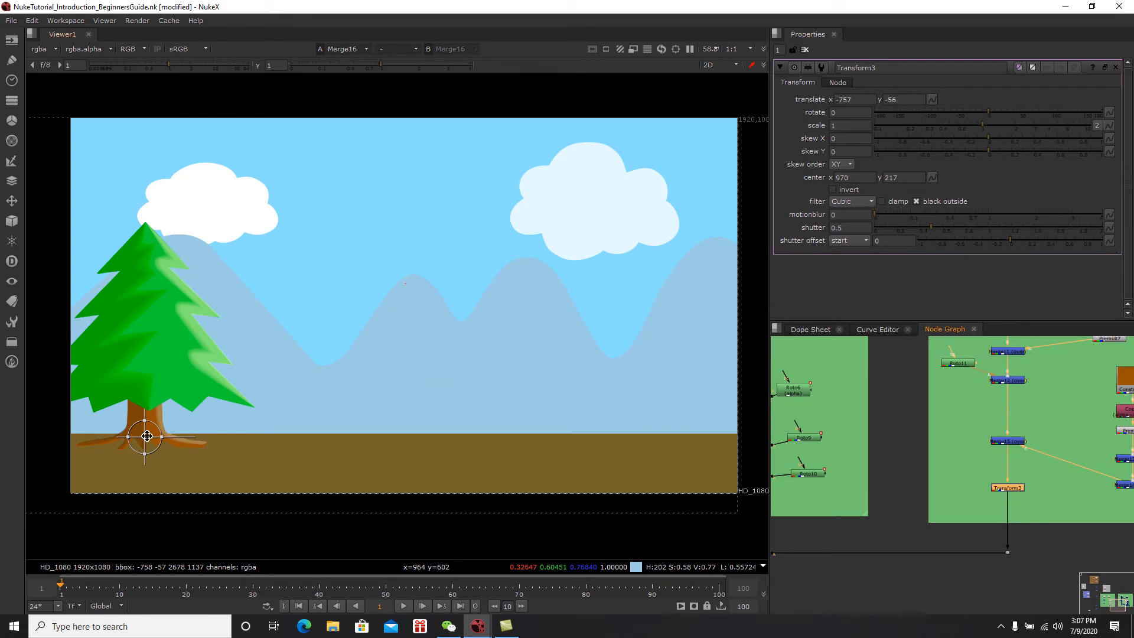
{"action": "left_click_drag", "start_coordinate": [150, 436], "coordinate": [258, 439]}
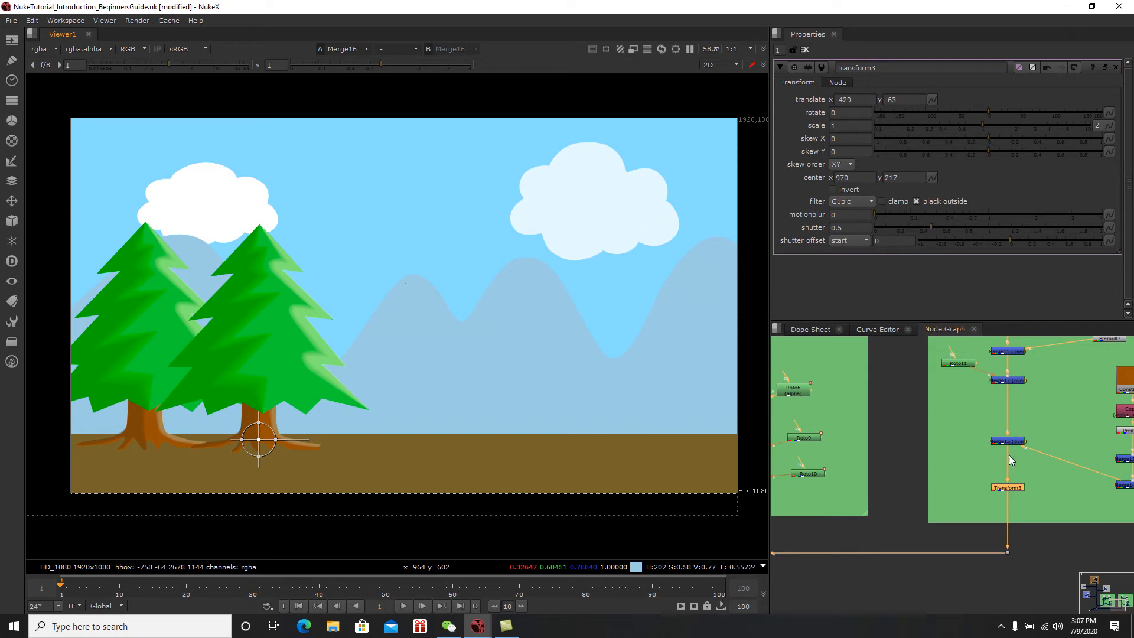
Step: Scale the second tree down to 0.77 in Transform3
{"action": "left_click", "coordinate": [858, 125]}
{"action": "key", "text": "BackSpace"}
{"action": "type", "text": ".8"}
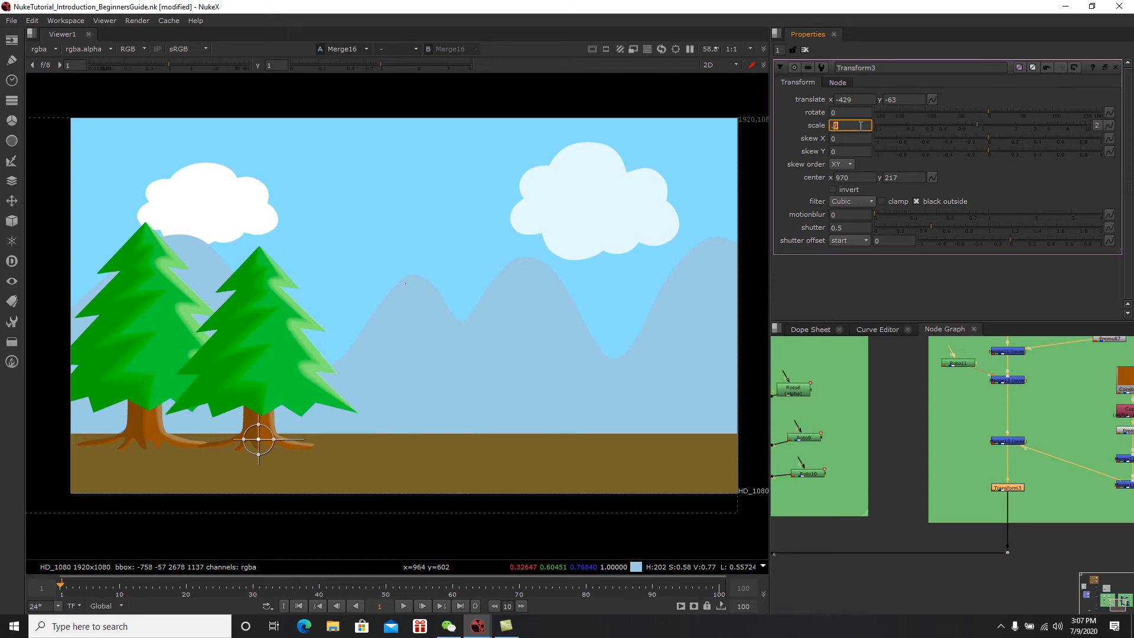
{"action": "key", "text": "Down"}
{"action": "key", "text": "Down"}
{"action": "key", "text": "Down"}
{"action": "key", "text": "Down"}
{"action": "key", "text": "Down"}
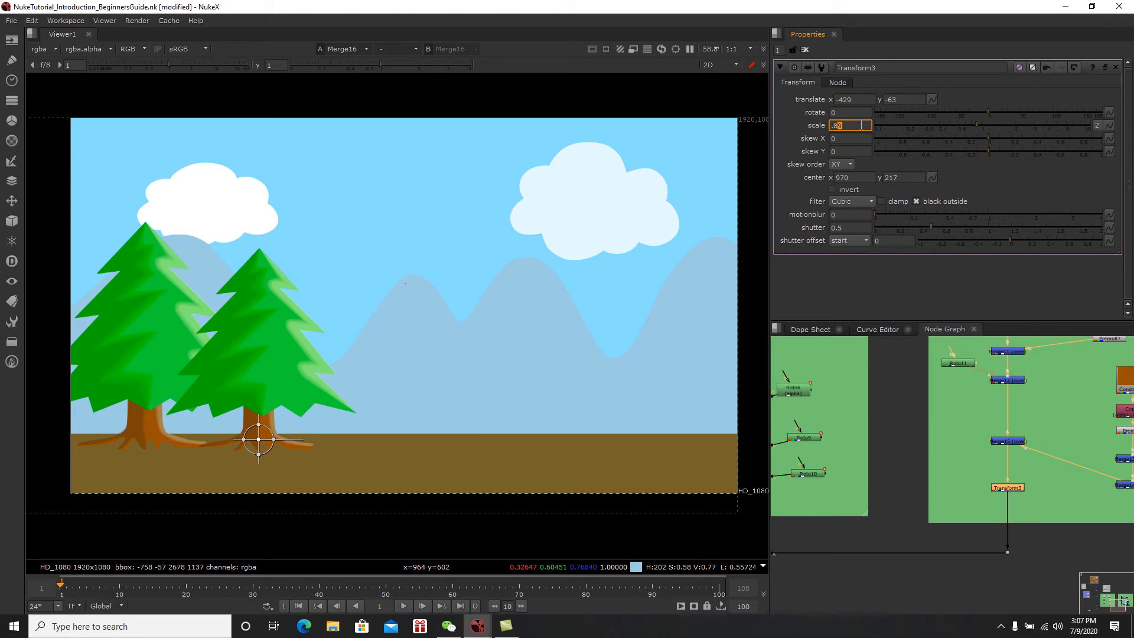
{"action": "key", "text": "Down"}
{"action": "key", "text": "Down"}
{"action": "key", "text": "Down"}
{"action": "key", "text": "Down"}
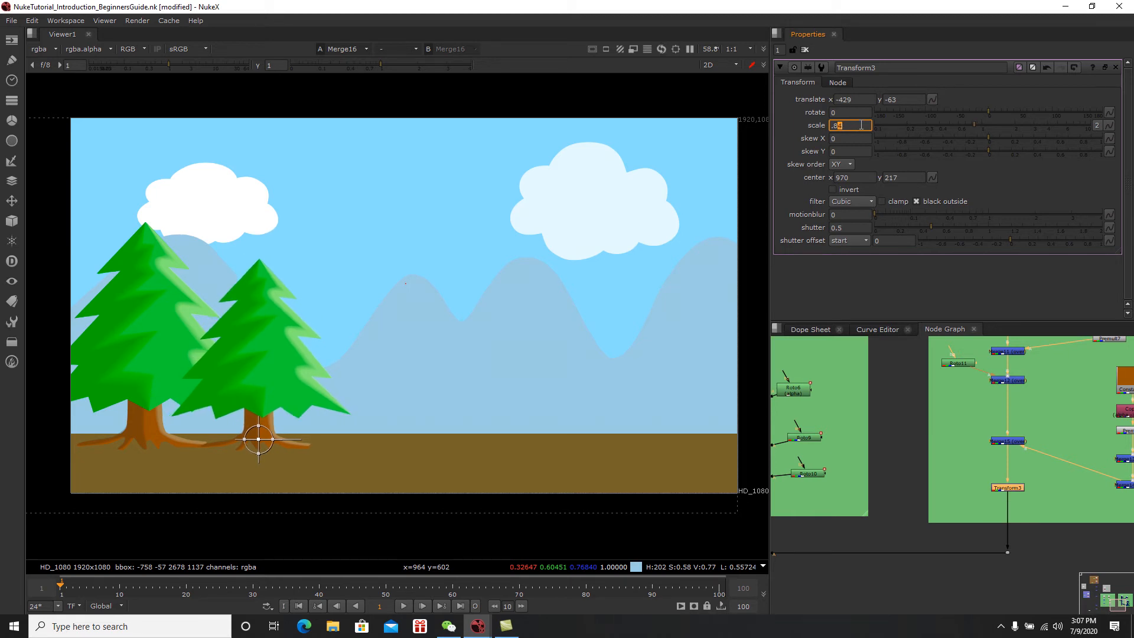
{"action": "key", "text": "Down"}
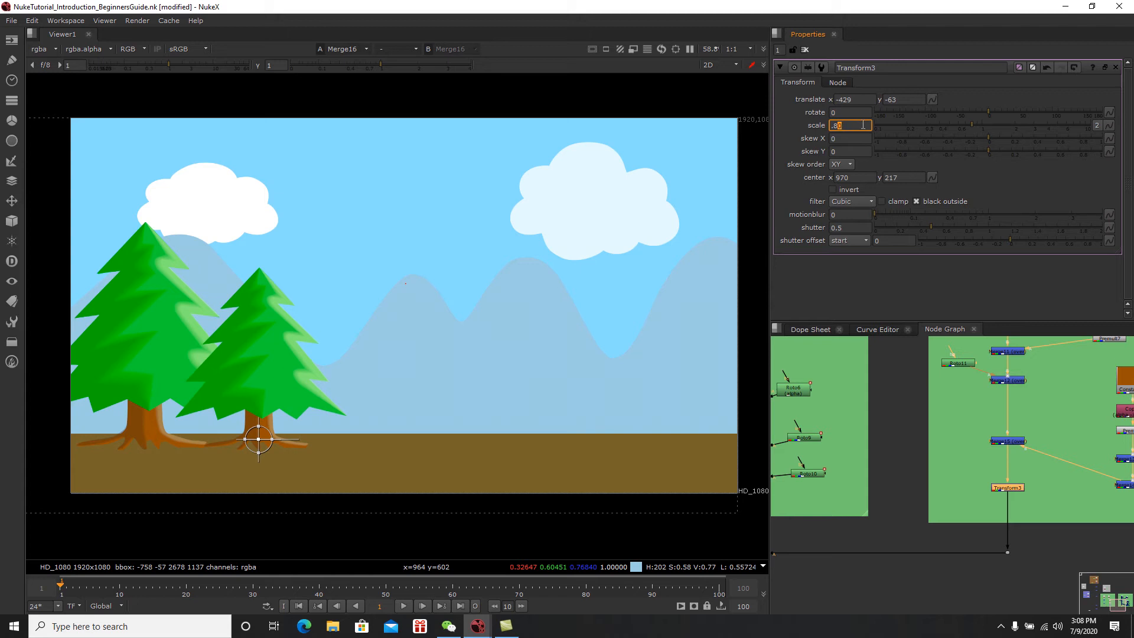
{"action": "key", "text": "Down"}
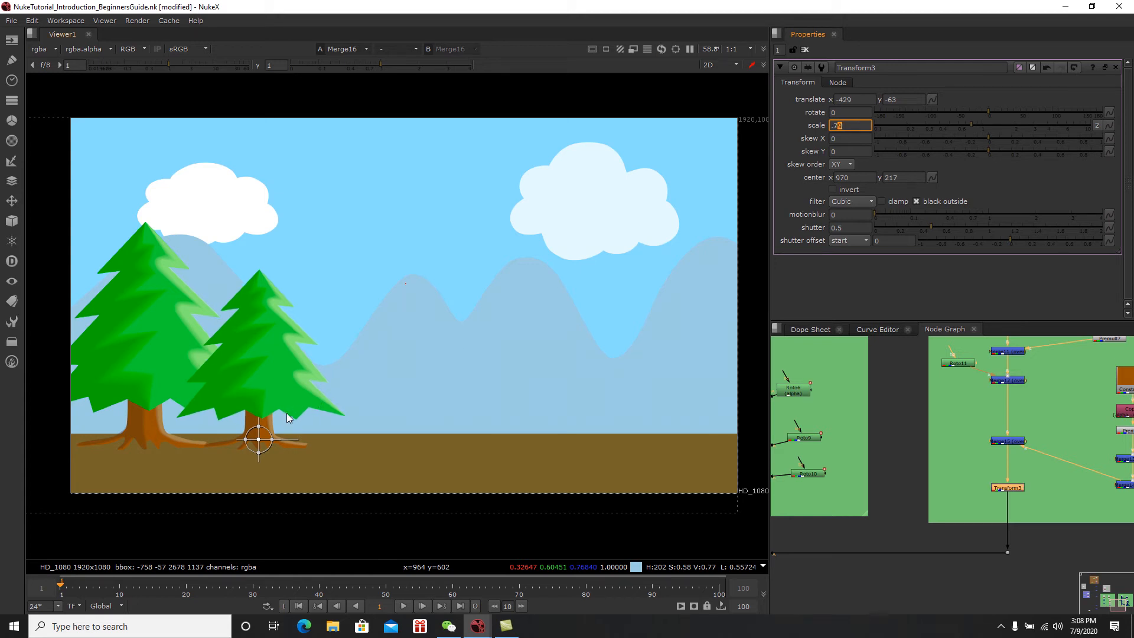
{"action": "key", "text": "Down"}
{"action": "key", "text": "Down"}
Step: Move the second tree closer to the first, to about x -519, y -65, close the node properties and save the script
{"action": "left_click_drag", "start_coordinate": [259, 440], "coordinate": [228, 441]}
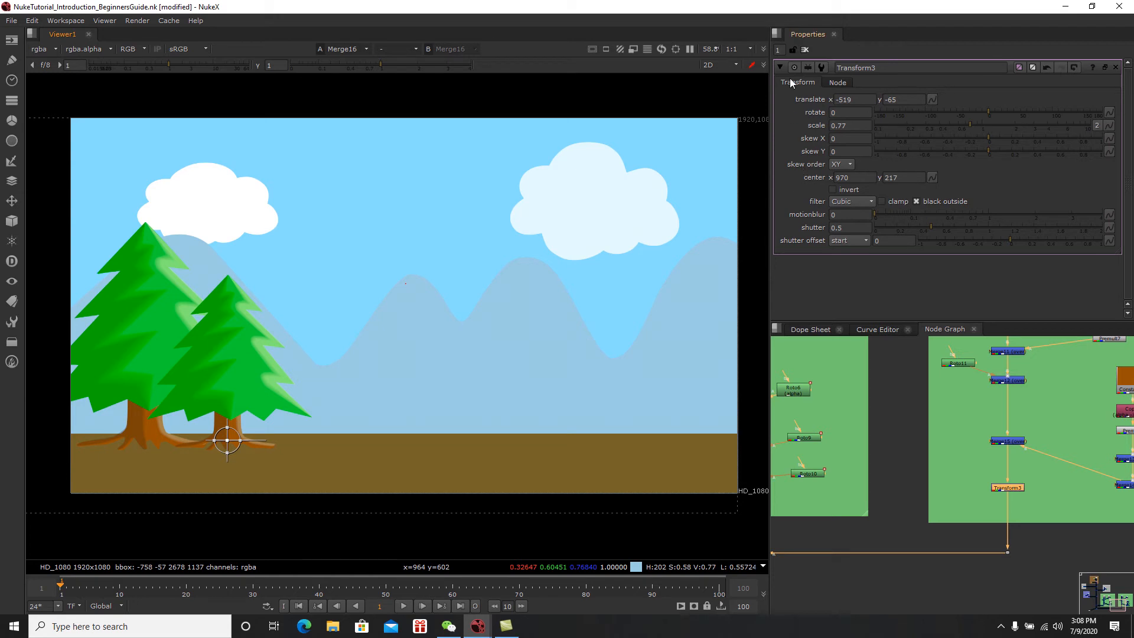
{"action": "left_click", "coordinate": [805, 50]}
{"action": "middle_click_drag", "start_coordinate": [491, 341], "coordinate": [491, 340]}
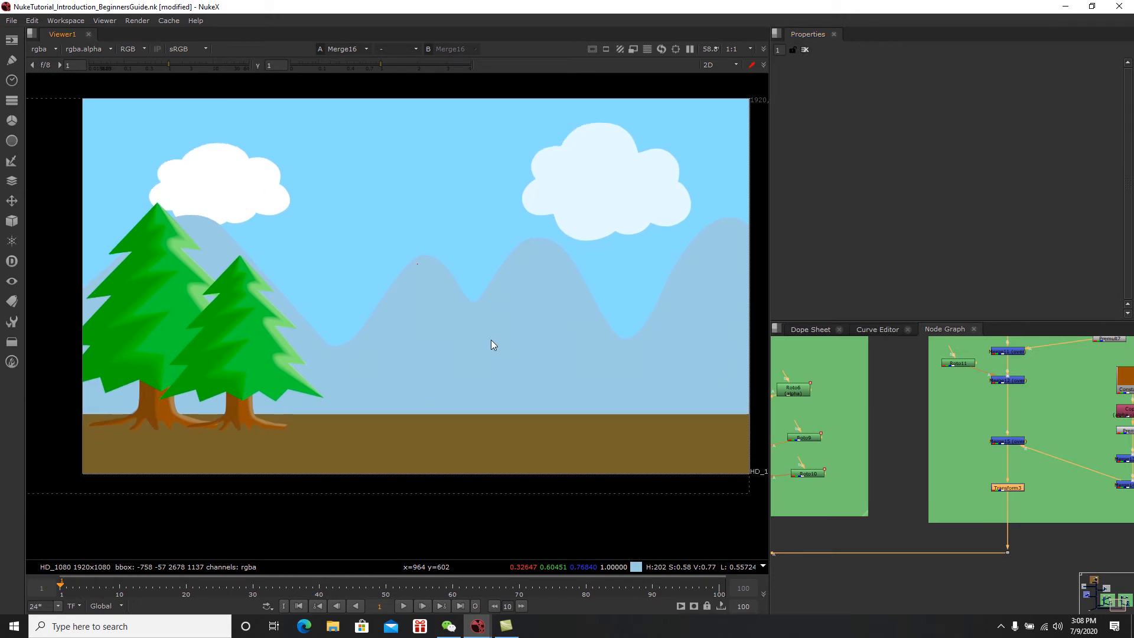
{"action": "key", "text": "ctrl+s"}
Step: Add a new Transform node beside Transform2 in the Tree 01 group
{"action": "scroll", "coordinate": [980, 505], "scroll_direction": "down", "scroll_amount": 5}
{"action": "middle_click_drag", "start_coordinate": [974, 445], "coordinate": [976, 445]}
{"action": "middle_click_drag", "start_coordinate": [941, 480], "coordinate": [972, 456]}
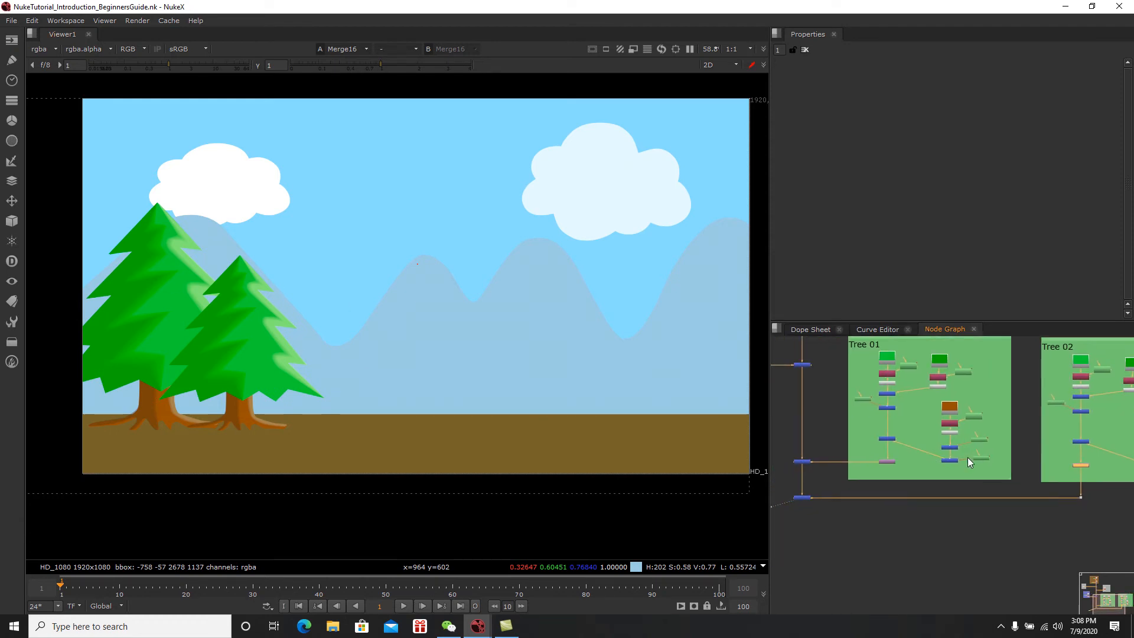
{"action": "middle_click_drag", "start_coordinate": [1008, 416], "coordinate": [953, 447]}
{"action": "scroll", "coordinate": [953, 448], "scroll_direction": "down", "scroll_amount": 1}
{"action": "middle_click_drag", "start_coordinate": [839, 495], "coordinate": [920, 472]}
{"action": "scroll", "coordinate": [924, 435], "scroll_direction": "up", "scroll_amount": 2}
{"action": "scroll", "coordinate": [920, 472], "scroll_direction": "down", "scroll_amount": 2}
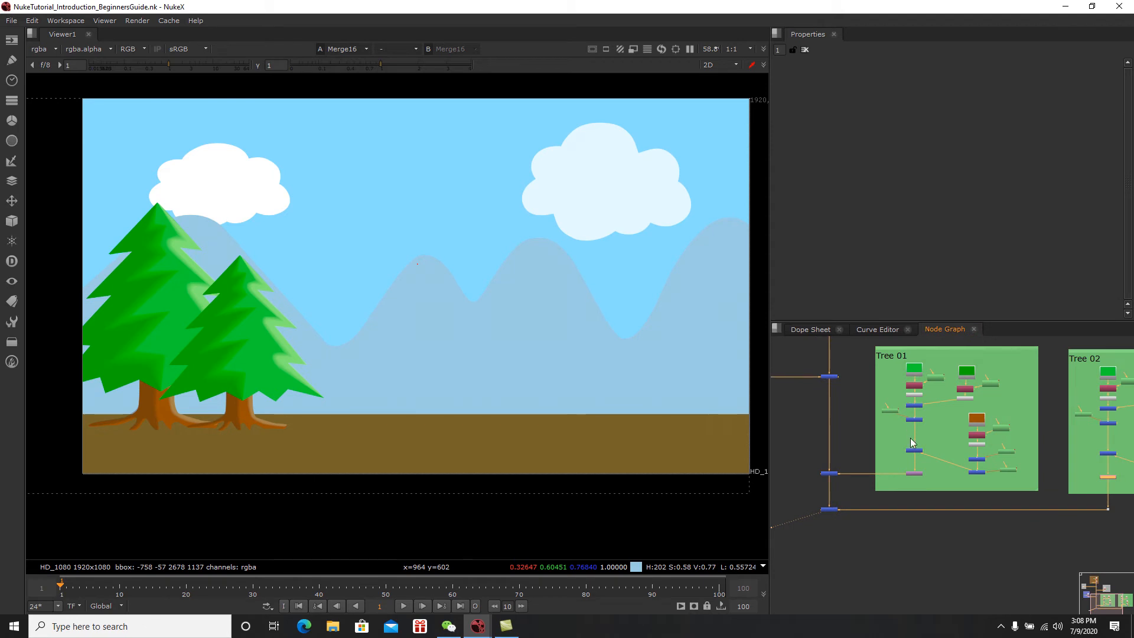
{"action": "scroll", "coordinate": [920, 467], "scroll_direction": "up", "scroll_amount": 3}
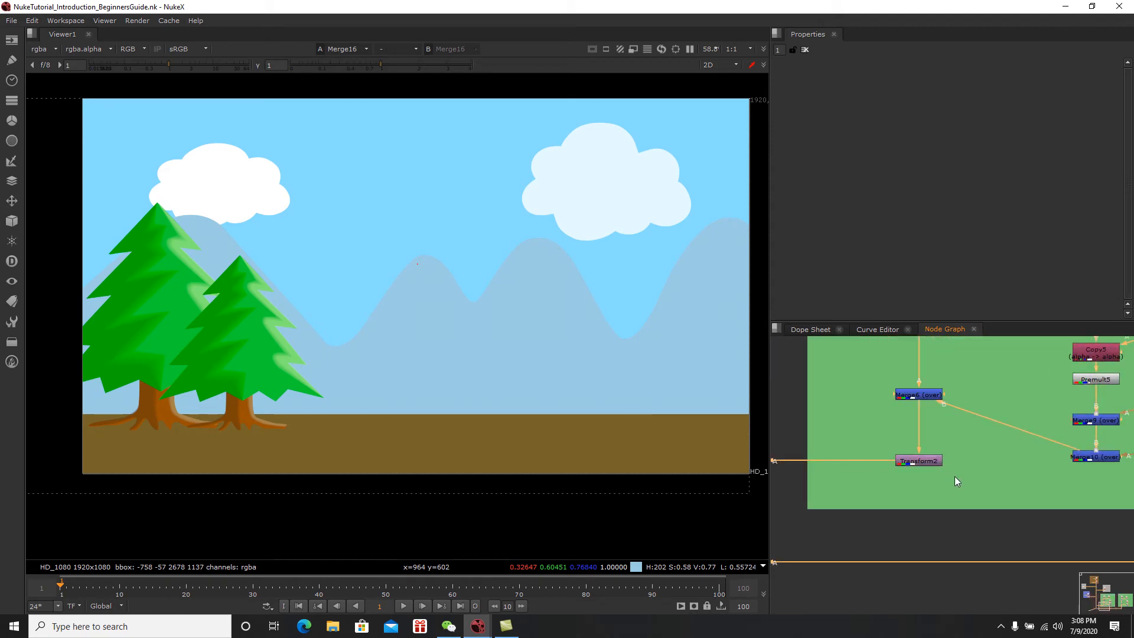
{"action": "left_click", "coordinate": [981, 478]}
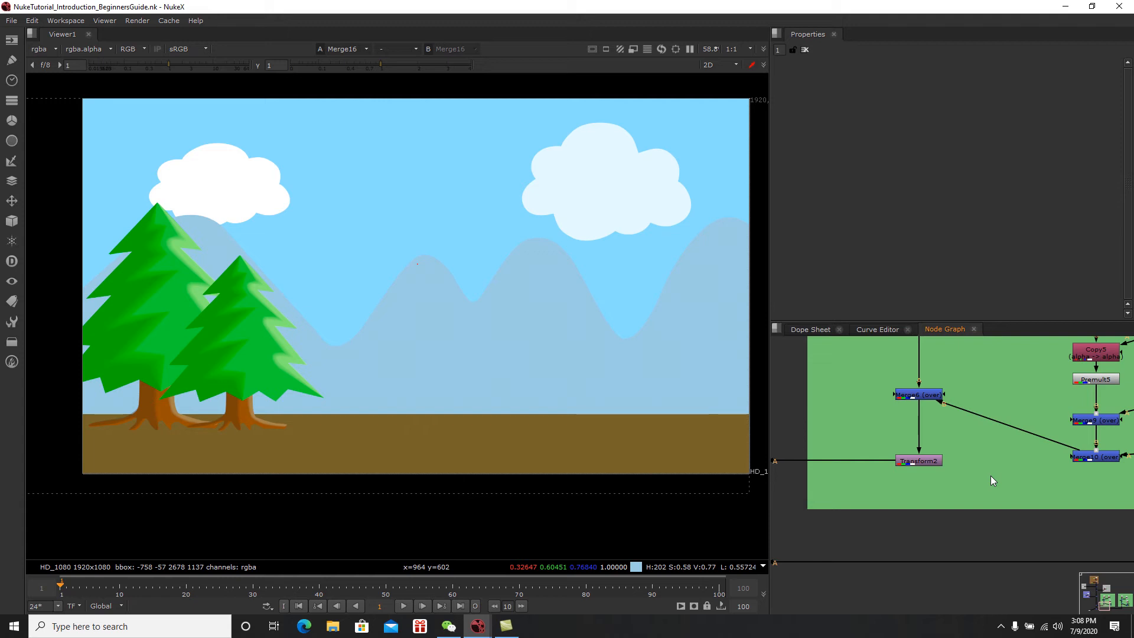
{"action": "key", "text": "Tab"}
{"action": "left_click", "coordinate": [969, 496]}
{"action": "middle_click_drag", "start_coordinate": [970, 513], "coordinate": [943, 513]}
{"action": "scroll", "coordinate": [949, 549], "scroll_direction": "down", "scroll_amount": 5}
{"action": "scroll", "coordinate": [942, 513], "scroll_direction": "up", "scroll_amount": 3}
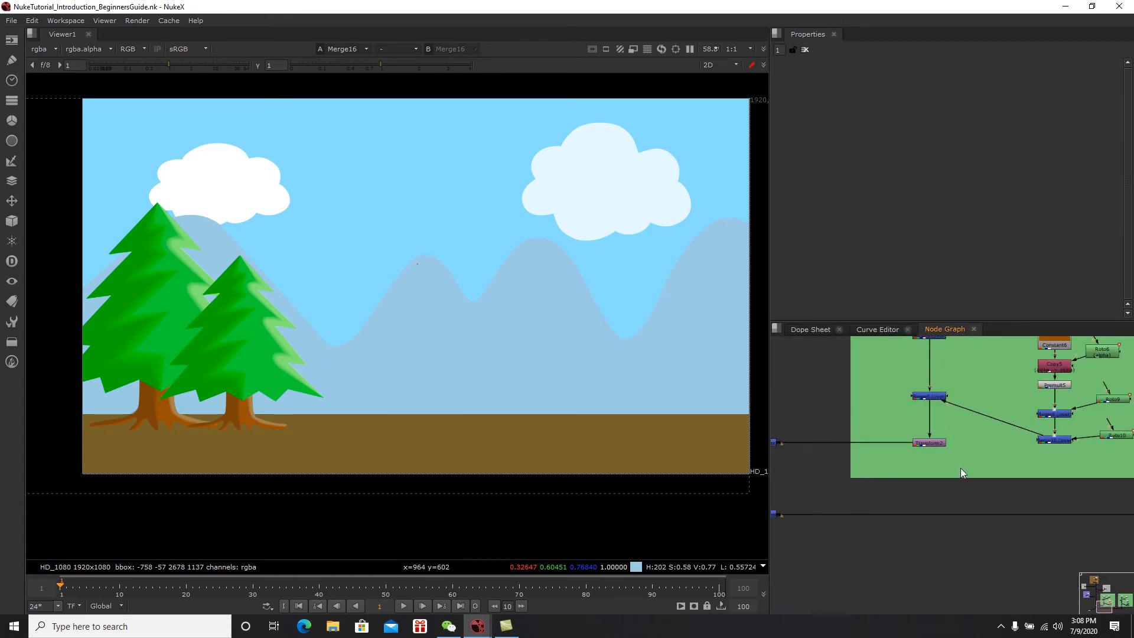
{"action": "scroll", "coordinate": [962, 466], "scroll_direction": "up", "scroll_amount": 2}
{"action": "key", "text": "Tab"}
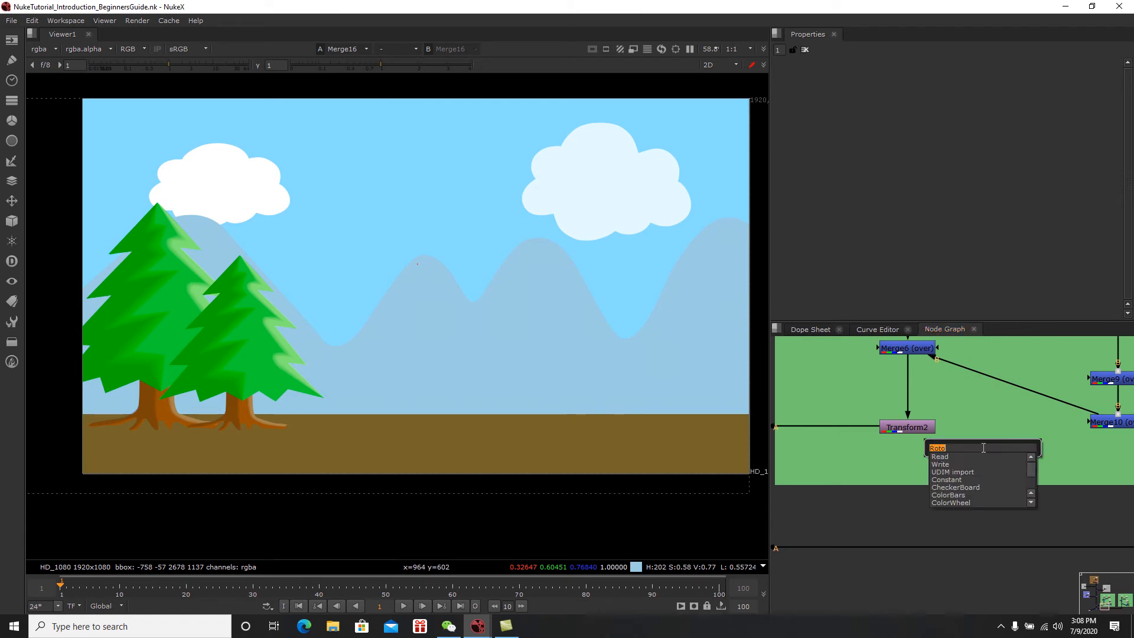
{"action": "type", "text": "tran"}
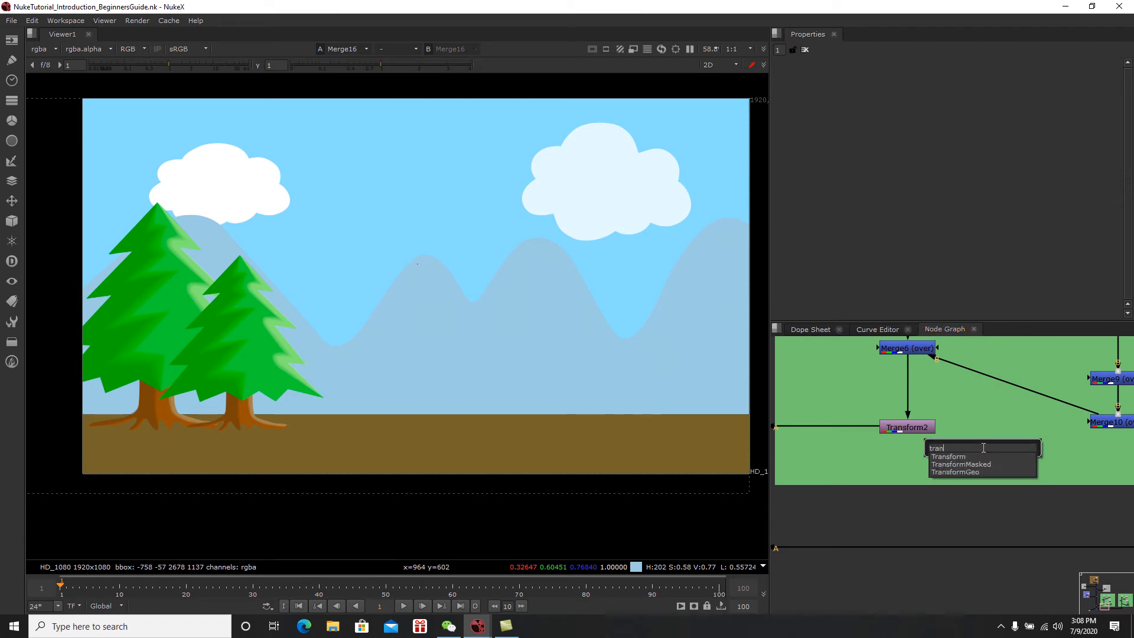
{"action": "left_click", "coordinate": [975, 455]}
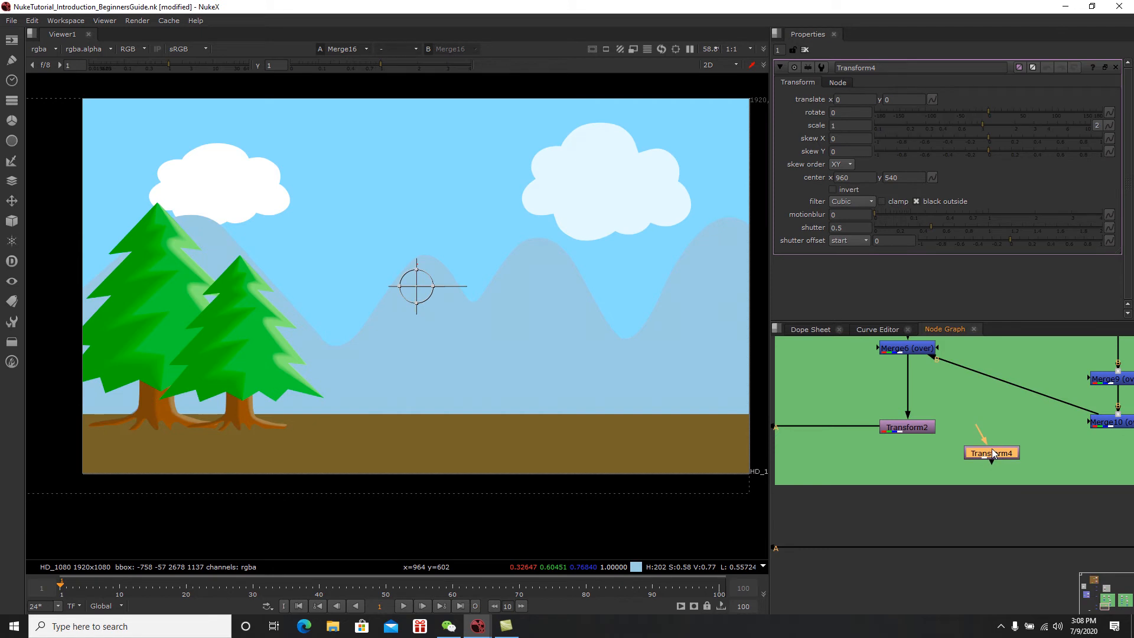
Step: Connect Transform4's input to Merge6 and place Transform4 below and to the left of Transform2
{"action": "left_click_drag", "start_coordinate": [998, 444], "coordinate": [998, 455]}
{"action": "left_click_drag", "start_coordinate": [984, 435], "coordinate": [910, 350]}
{"action": "scroll", "coordinate": [967, 469], "scroll_direction": "down", "scroll_amount": 2}
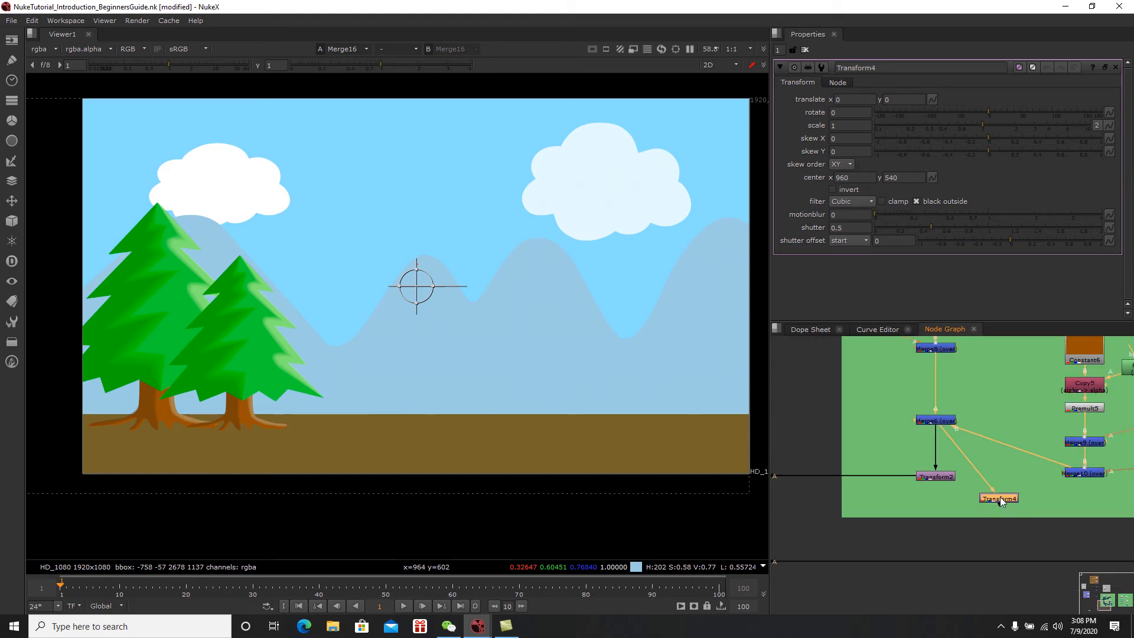
{"action": "left_click_drag", "start_coordinate": [1005, 500], "coordinate": [885, 500]}
{"action": "scroll", "coordinate": [961, 495], "scroll_direction": "up", "scroll_amount": 2}
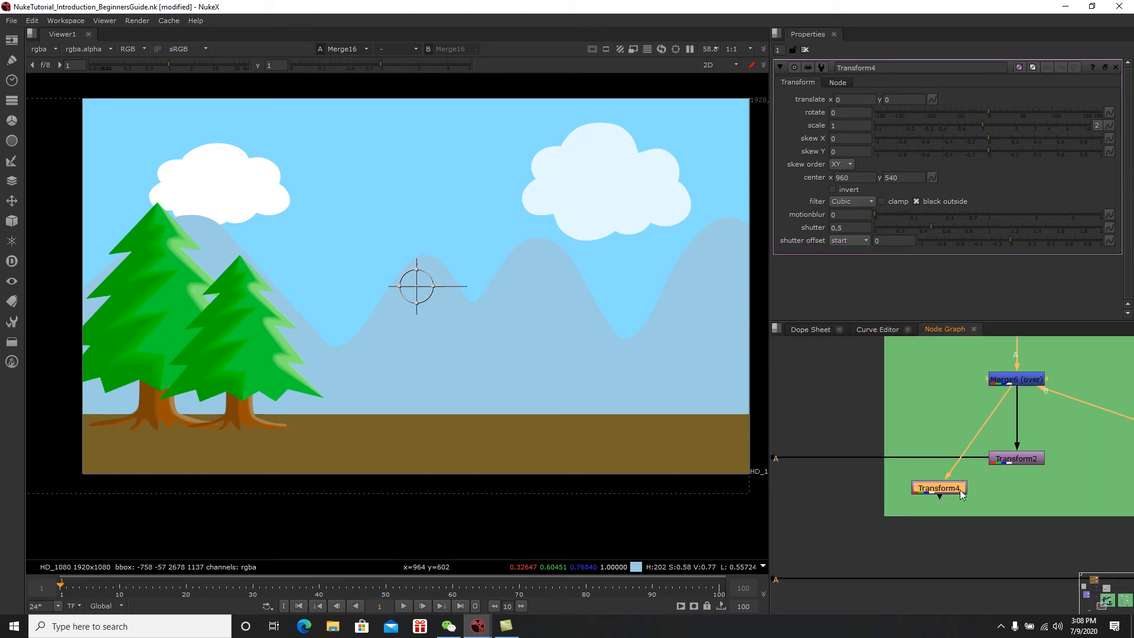
{"action": "scroll", "coordinate": [1002, 492], "scroll_direction": "down", "scroll_amount": 2}
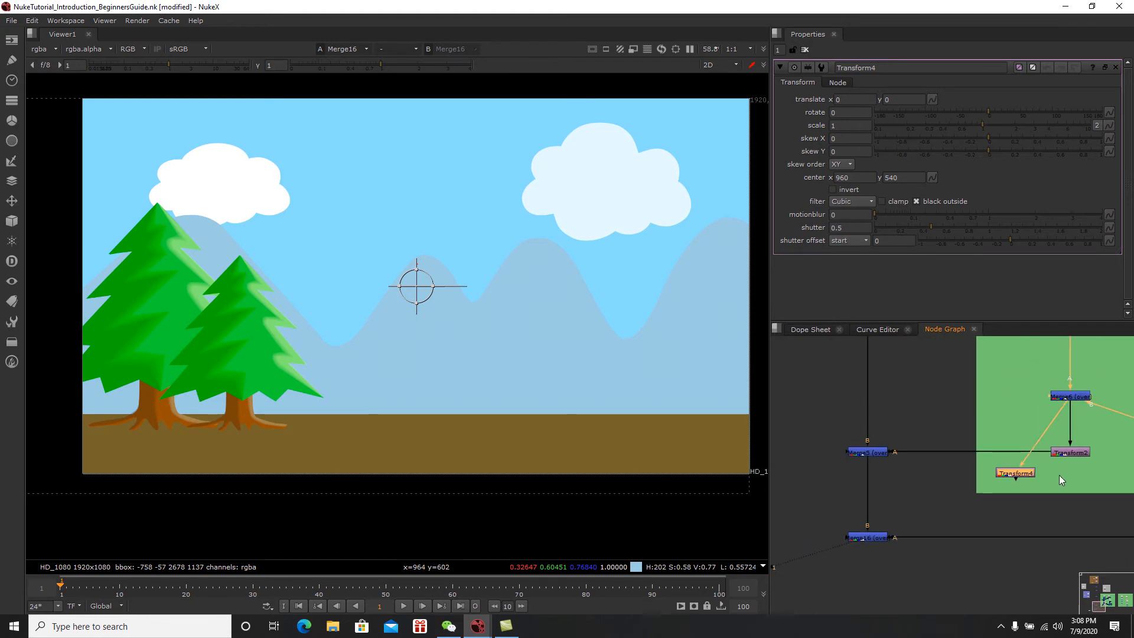
Step: Insert a Merge node between Merge5 and Merge16 with its A input connected to Transform4, and level Transform4 with it
{"action": "left_click", "coordinate": [898, 492]}
{"action": "key", "text": "m"}
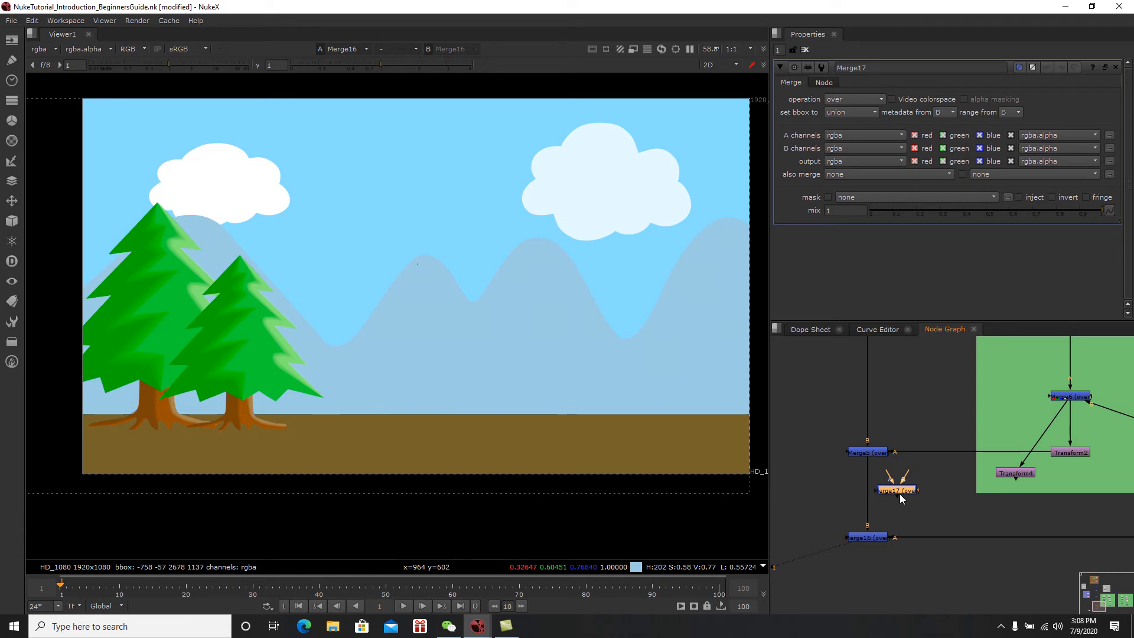
{"action": "left_click_drag", "start_coordinate": [889, 478], "coordinate": [1015, 473]}
{"action": "left_click_drag", "start_coordinate": [905, 495], "coordinate": [879, 485]}
{"action": "left_click", "coordinate": [1010, 475]}
{"action": "left_click_drag", "start_coordinate": [1010, 476], "coordinate": [1018, 480]}
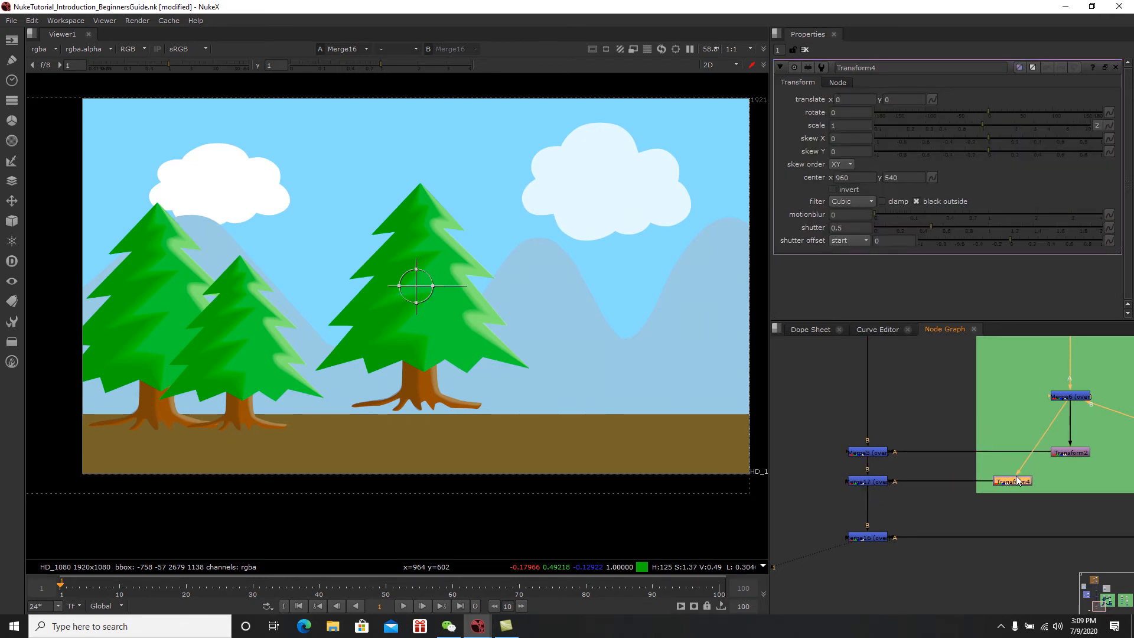
Step: Examine the Tree 01 and Tree 02 node groups to compare the reused tree with the duplicated one
{"action": "middle_click_drag", "start_coordinate": [1024, 471], "coordinate": [985, 525]}
{"action": "scroll", "coordinate": [985, 525], "scroll_direction": "down", "scroll_amount": 1}
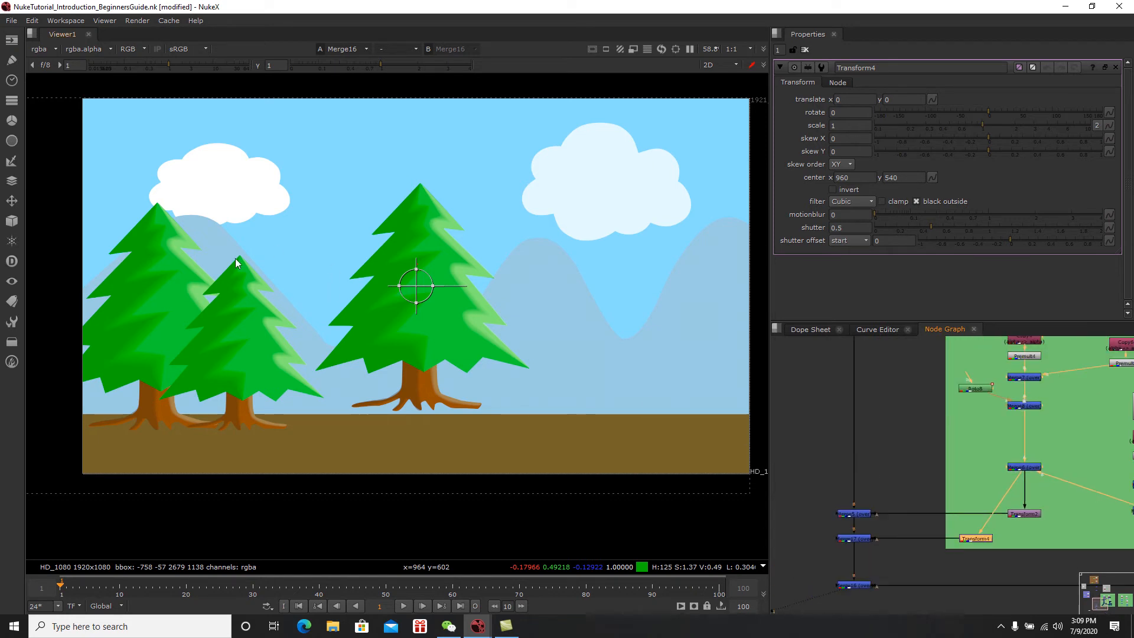
{"action": "middle_click_drag", "start_coordinate": [971, 377], "coordinate": [915, 476]}
{"action": "scroll", "coordinate": [915, 476], "scroll_direction": "down", "scroll_amount": 2}
{"action": "mouse_move", "coordinate": [1011, 465]}
{"action": "middle_mouse_down"}
{"action": "mouse_move", "coordinate": [937, 417]}
{"action": "mouse_move", "coordinate": [832, 426]}
{"action": "middle_mouse_up"}
{"action": "middle_click_drag", "start_coordinate": [956, 425], "coordinate": [876, 427]}
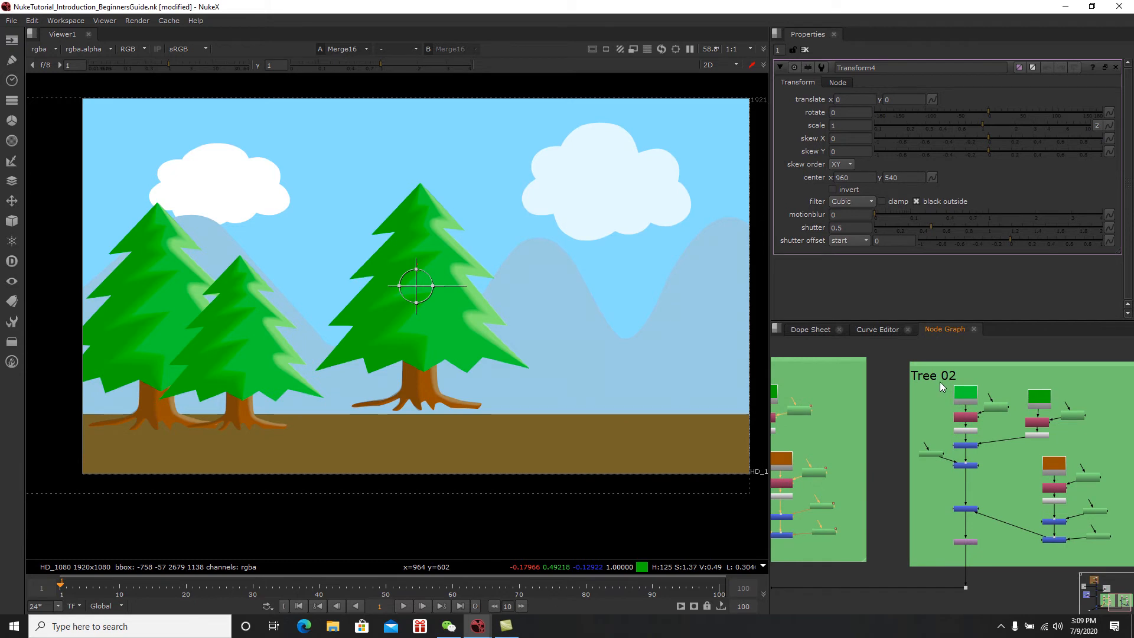
{"action": "middle_click_drag", "start_coordinate": [936, 382], "coordinate": [1015, 386]}
{"action": "middle_click_drag", "start_coordinate": [986, 387], "coordinate": [938, 399]}
{"action": "middle_click_drag", "start_coordinate": [775, 530], "coordinate": [986, 474]}
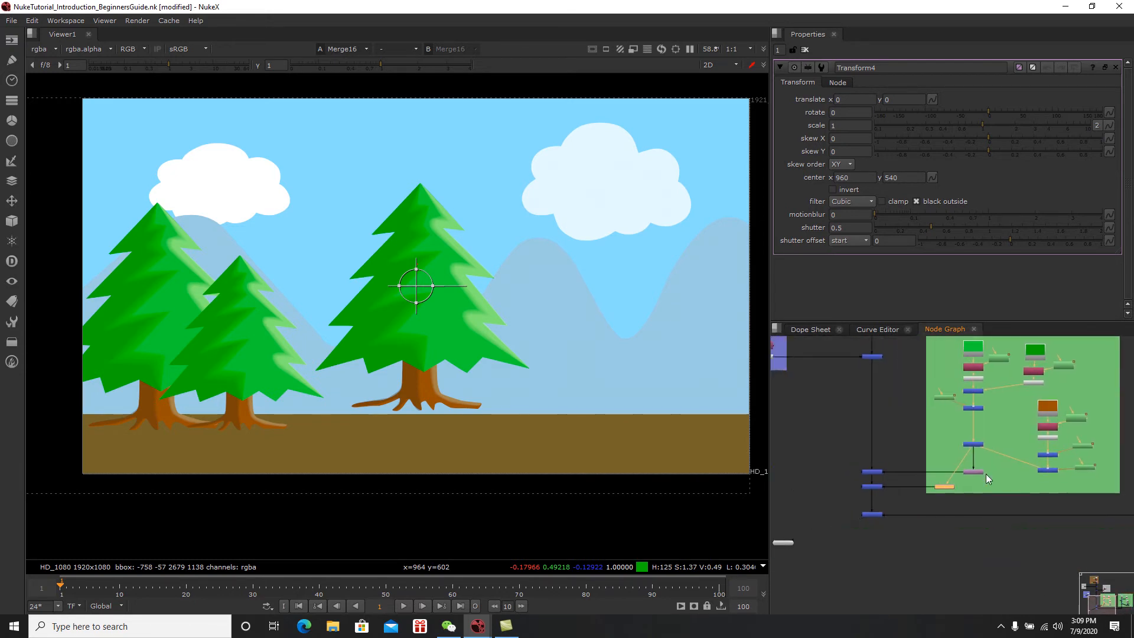
Step: Insert a dot on the connection between Merge6 and Transform4, placing it level with Merge6 and directly above Transform4
{"action": "scroll", "coordinate": [986, 479], "scroll_direction": "up", "scroll_amount": 5}
{"action": "left_click", "coordinate": [1010, 501]}
{"action": "left_click_drag", "start_coordinate": [956, 503], "coordinate": [958, 504]}
{"action": "left_click", "coordinate": [1001, 491]}
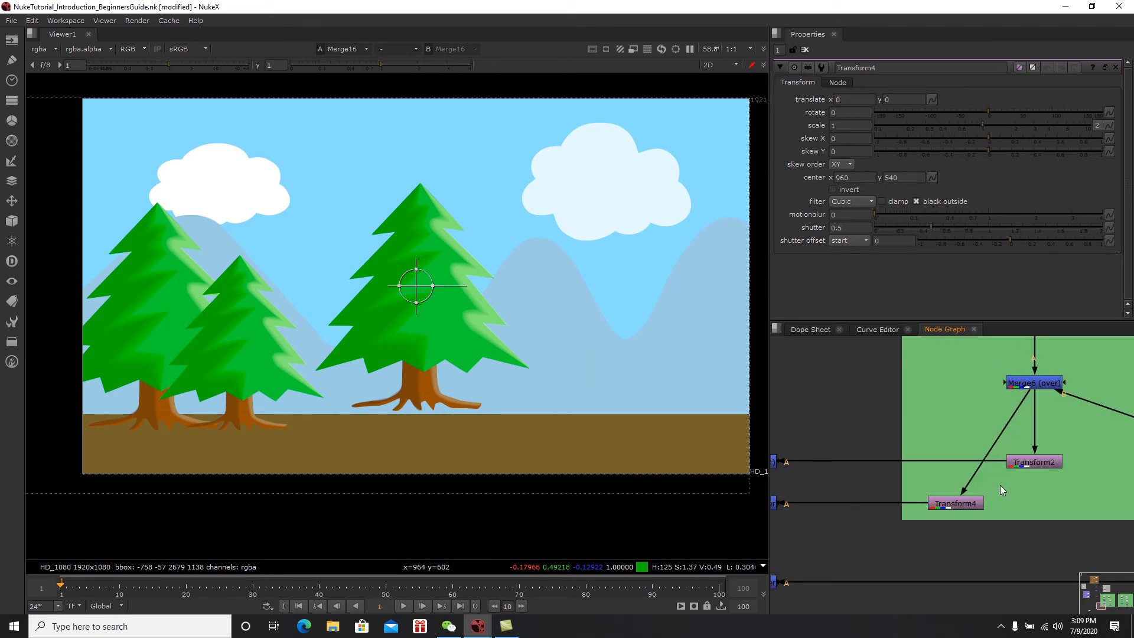
{"action": "key", "text": "ctrl"}
{"action": "left_click_drag", "start_coordinate": [996, 445], "coordinate": [957, 385], "text": "ctrl"}
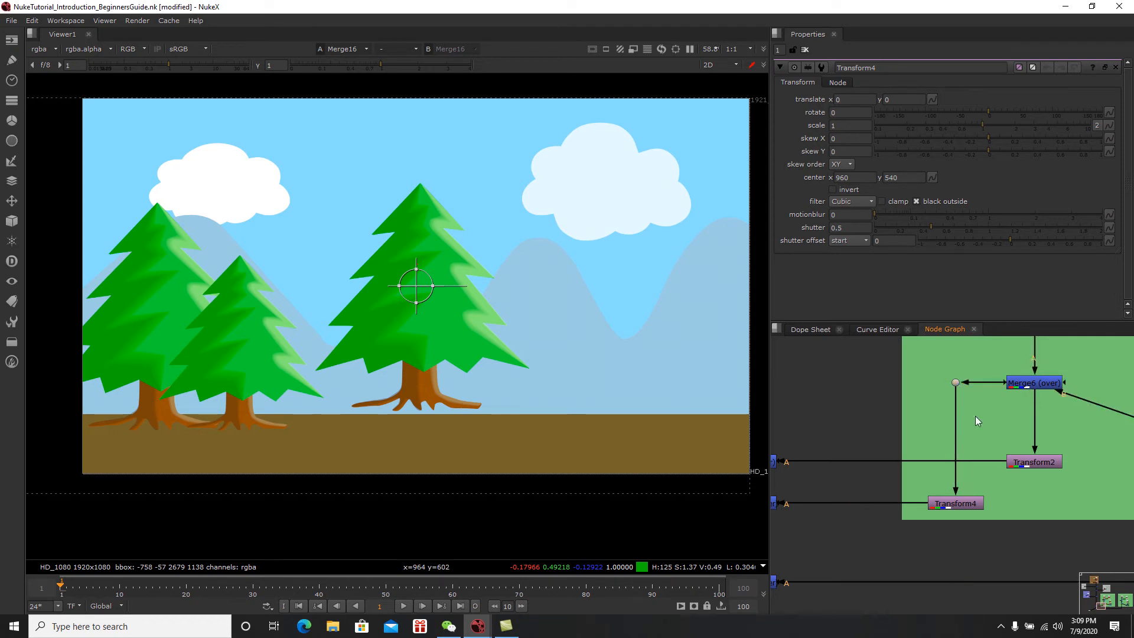
Step: Set Transform4's center at the trunk base, about x 970, y 215, and move the third tree to about x 799, y -42
{"action": "scroll", "coordinate": [948, 474], "scroll_direction": "down", "scroll_amount": 4}
{"action": "middle_click_drag", "start_coordinate": [920, 489], "coordinate": [1059, 438]}
{"action": "scroll", "coordinate": [1035, 469], "scroll_direction": "up", "scroll_amount": 3}
{"action": "left_click", "coordinate": [1029, 463]}
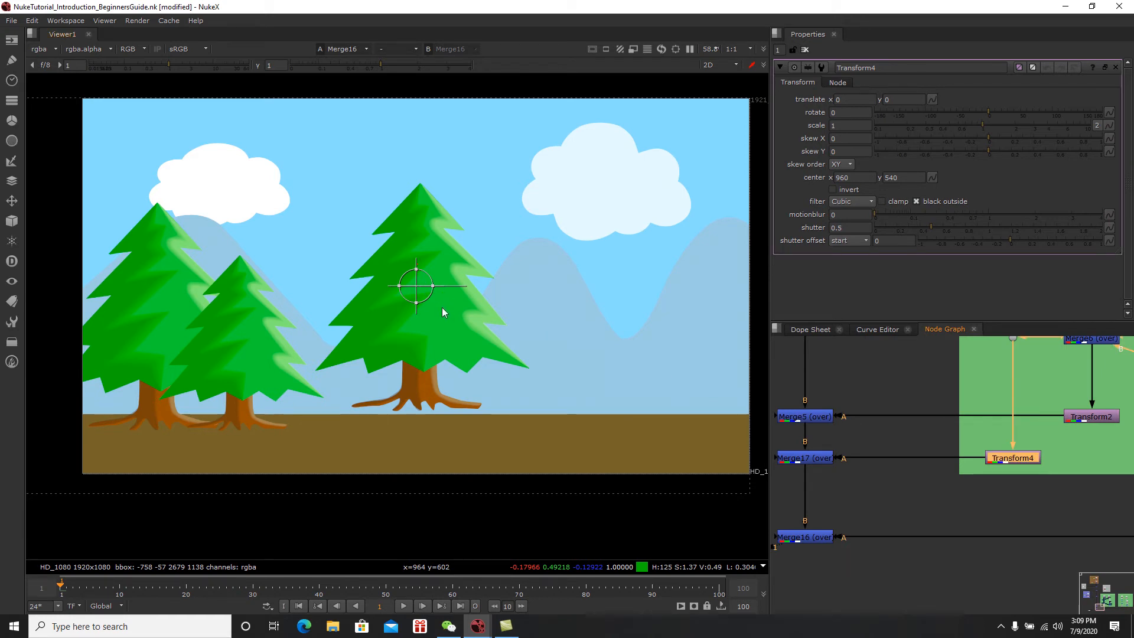
{"action": "left_click_drag", "start_coordinate": [417, 286], "coordinate": [698, 414], "text": "ctrl"}
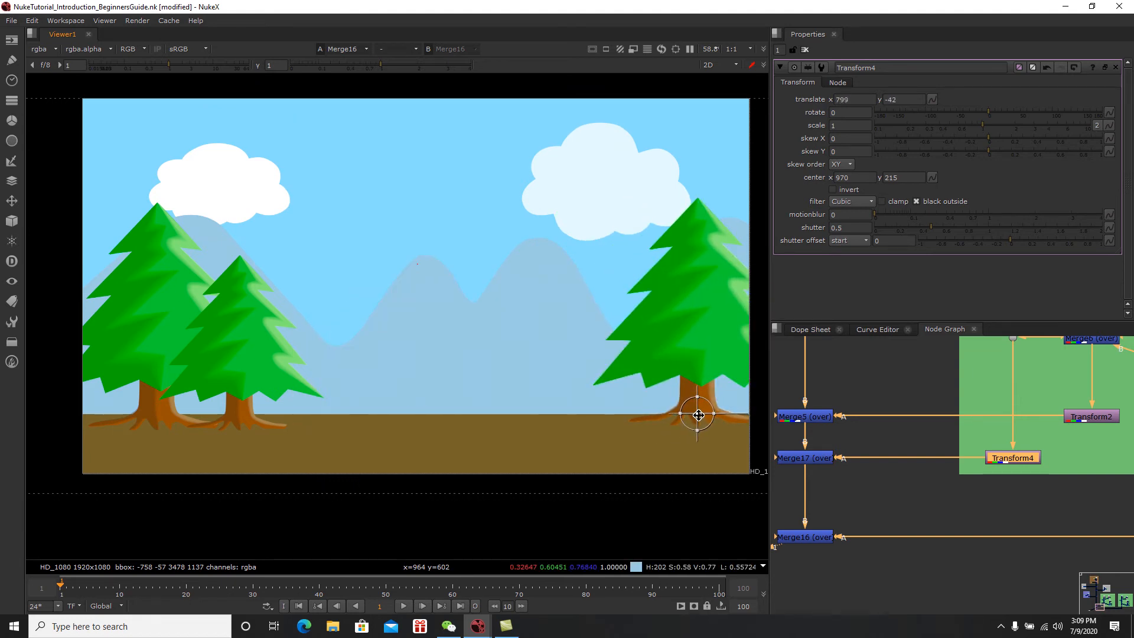
Step: Scale the third tree up to 1.2 in Transform4
{"action": "left_click", "coordinate": [860, 126]}
{"action": "type", "text": ".1"}
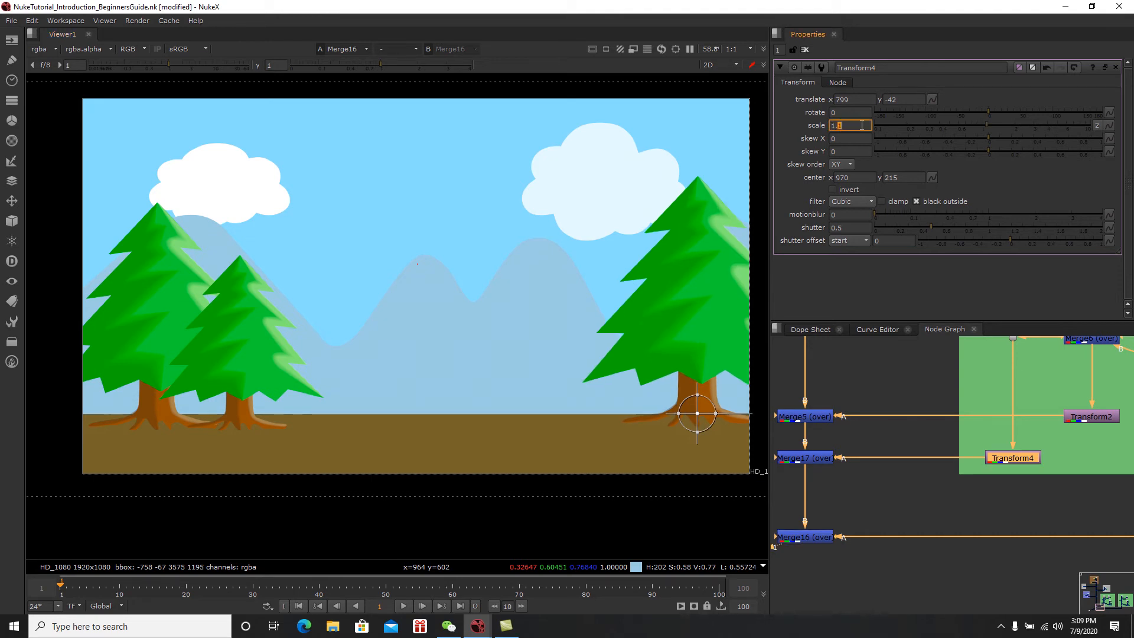
{"action": "key", "text": "Up"}
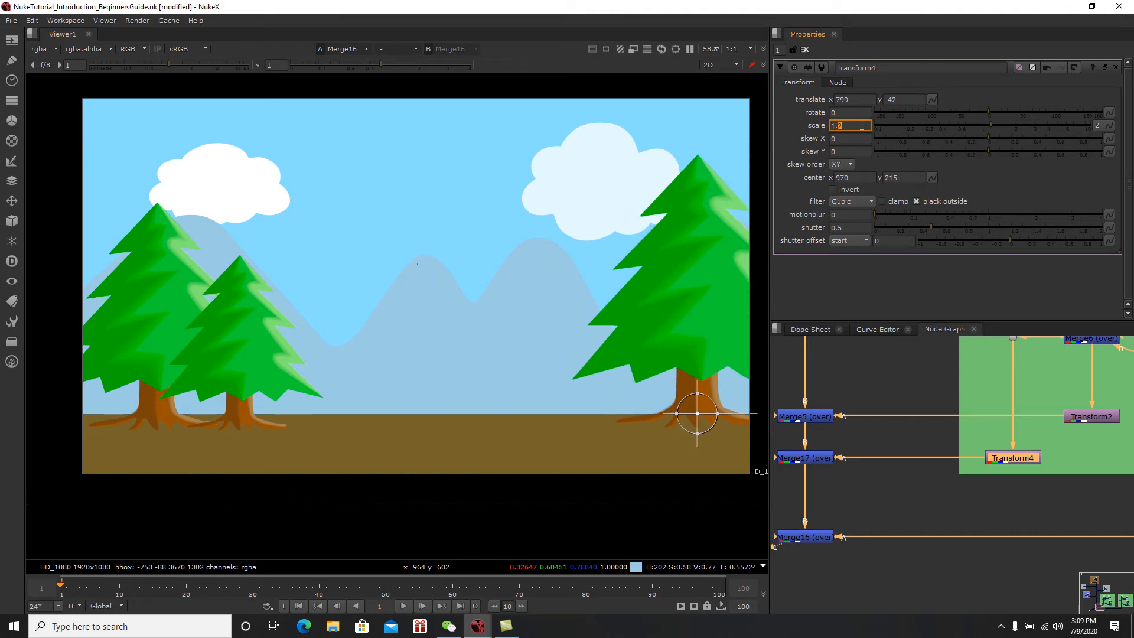
Step: Reposition the third tree at about x 629, y -50 and close the node properties
{"action": "left_click_drag", "start_coordinate": [701, 417], "coordinate": [644, 416]}
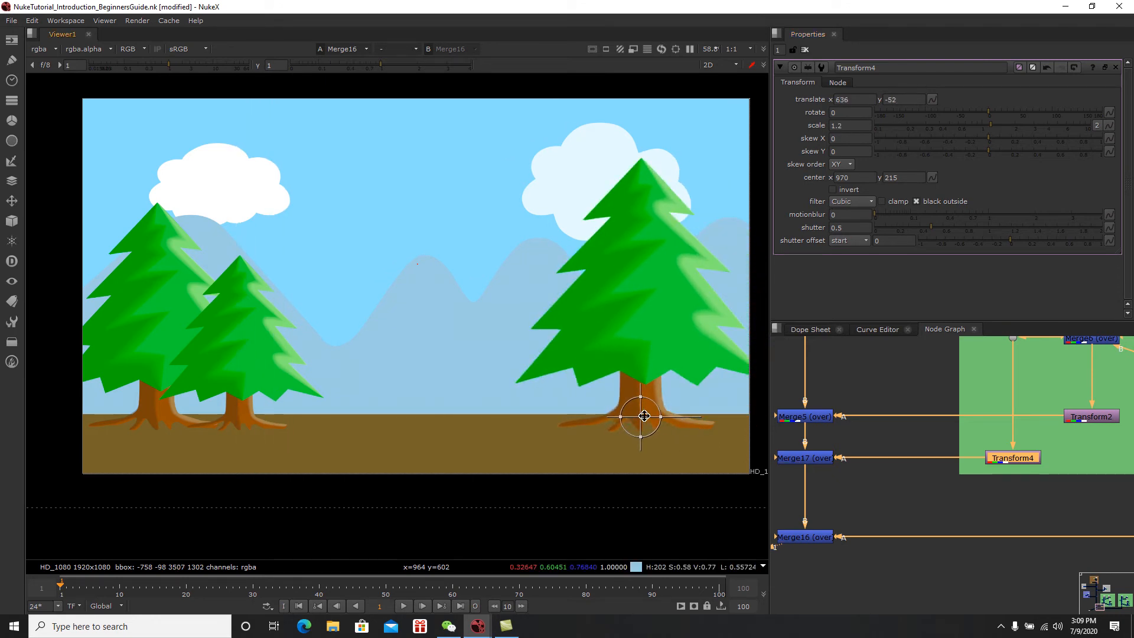
{"action": "left_click_drag", "start_coordinate": [644, 416], "coordinate": [638, 416]}
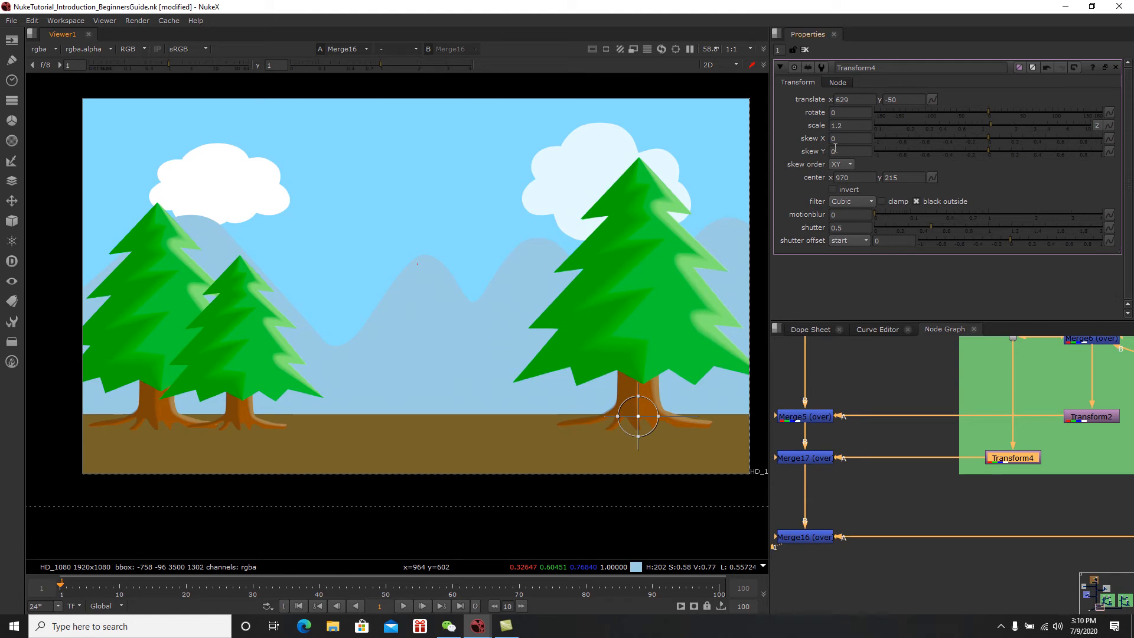
{"action": "left_click", "coordinate": [806, 49]}
{"action": "scroll", "coordinate": [898, 443], "scroll_direction": "down", "scroll_amount": 4}
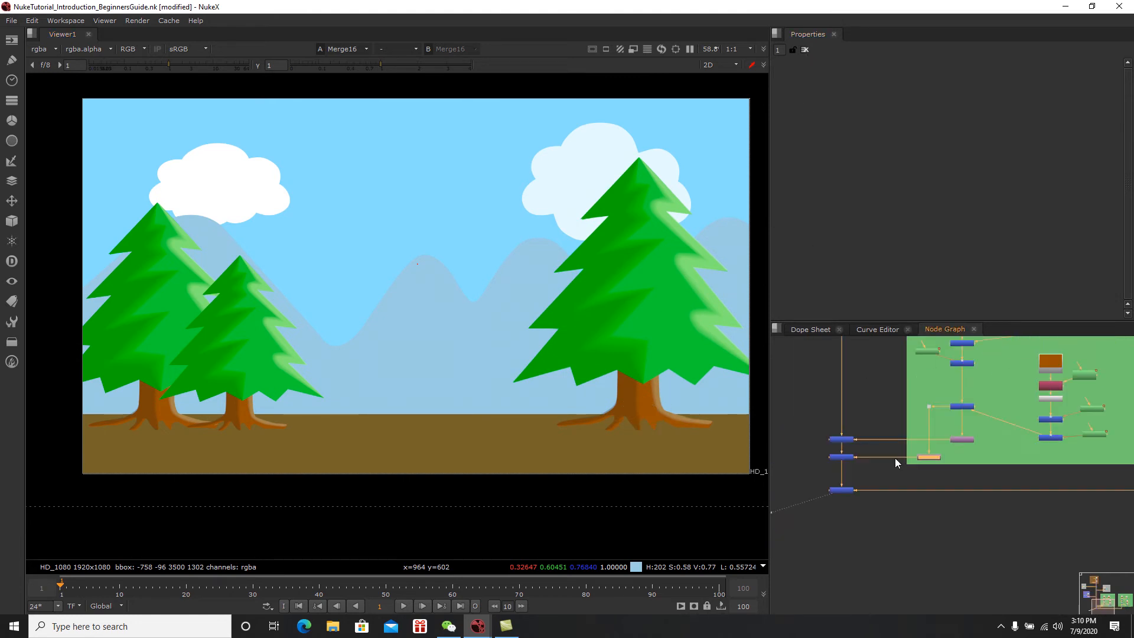
{"action": "scroll", "coordinate": [921, 464], "scroll_direction": "down", "scroll_amount": 2}
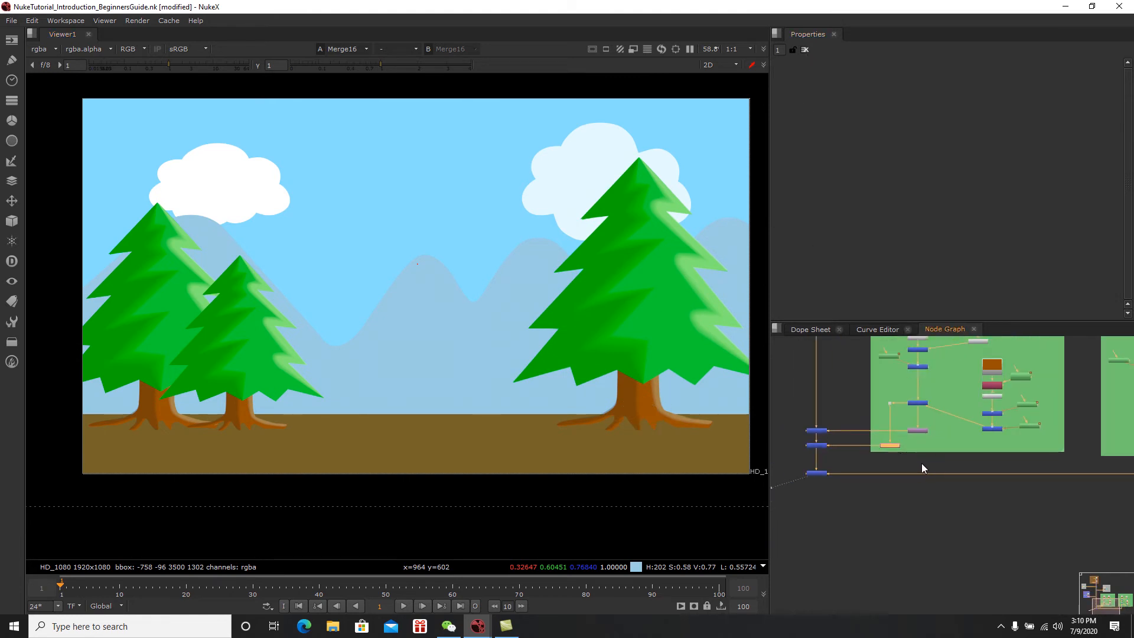
{"action": "scroll", "coordinate": [935, 452], "scroll_direction": "down", "scroll_amount": 3}
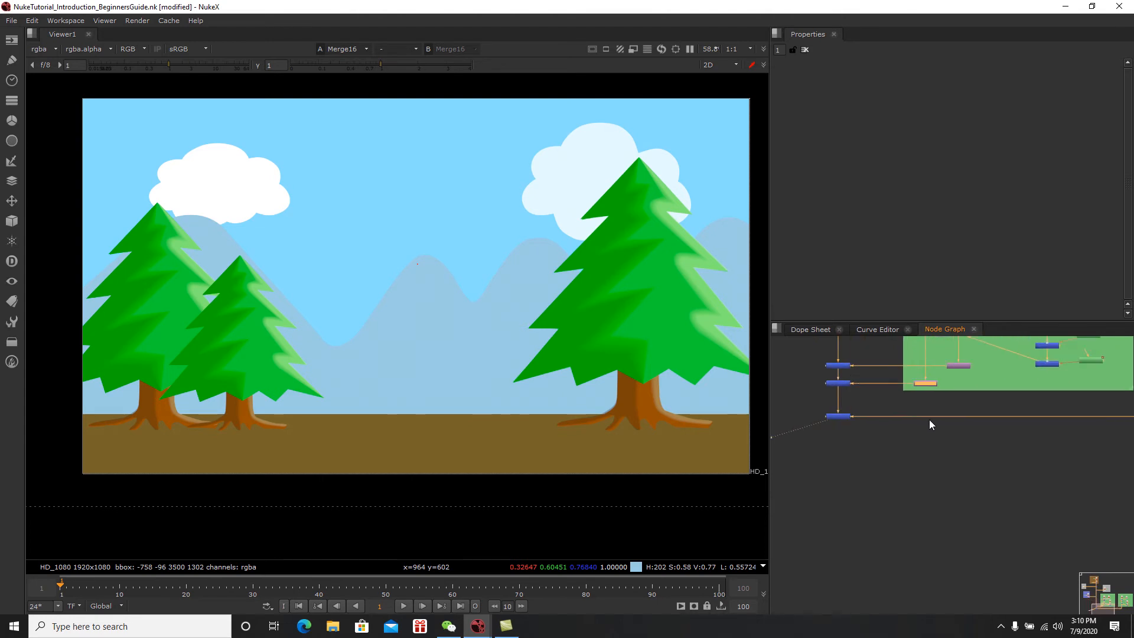
{"action": "scroll", "coordinate": [929, 419], "scroll_direction": "up", "scroll_amount": 3}
{"action": "scroll", "coordinate": [922, 476], "scroll_direction": "down", "scroll_amount": 2}
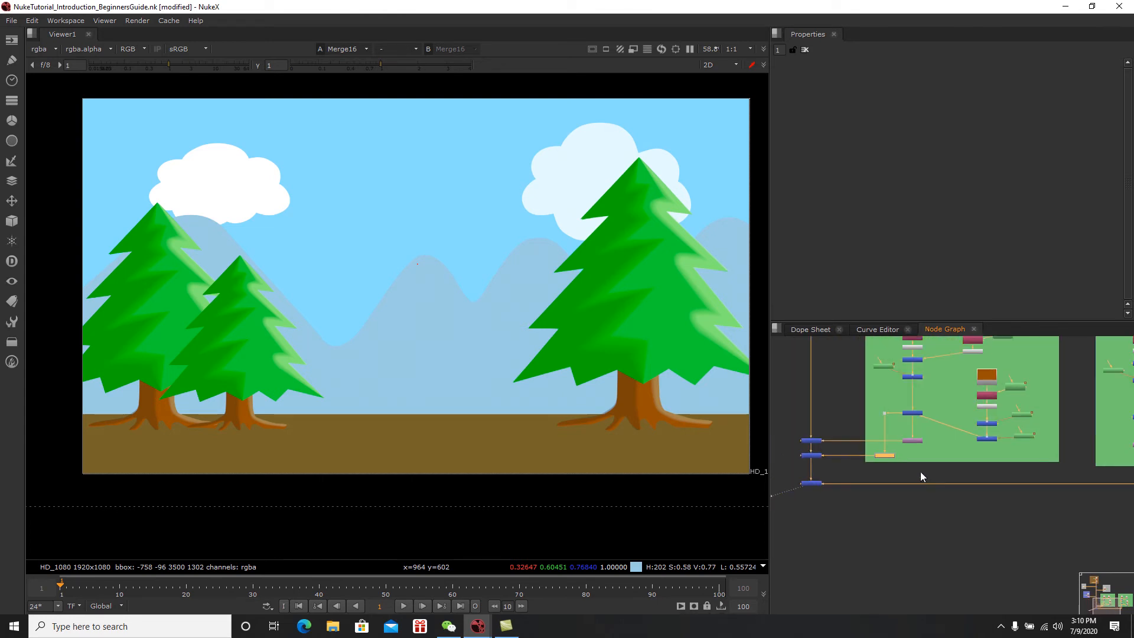
Step: Extend the Tree 01 backdrop downward and move the lowest merge and its corner dot further down to make room
{"action": "left_click_drag", "start_coordinate": [1060, 459], "coordinate": [1067, 512]}
{"action": "left_click", "coordinate": [967, 514]}
{"action": "scroll", "coordinate": [916, 466], "scroll_direction": "down", "scroll_amount": 3}
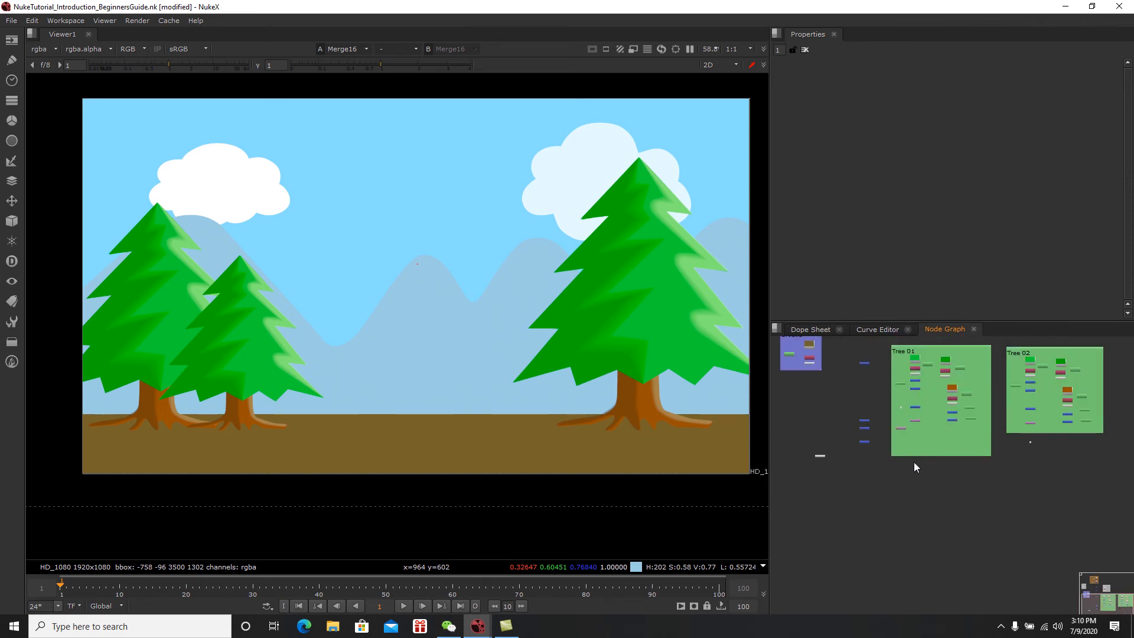
{"action": "left_click_drag", "start_coordinate": [1074, 472], "coordinate": [838, 506]}
{"action": "scroll", "coordinate": [895, 454], "scroll_direction": "up", "scroll_amount": 3}
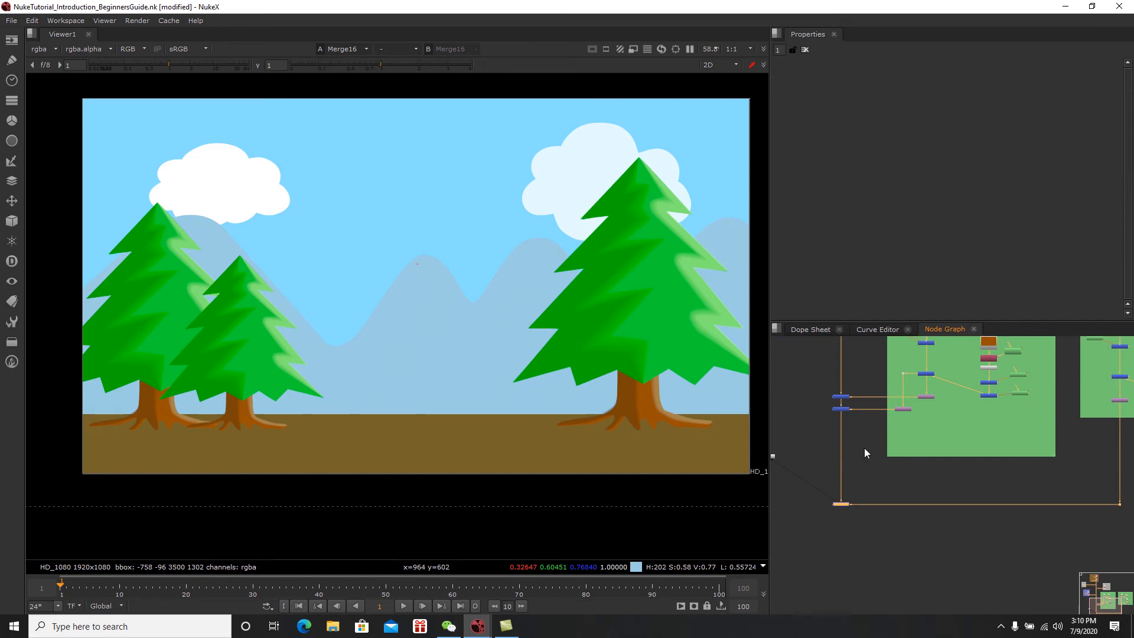
Step: Duplicate Transform4, connect the copy's input to the dot beside Merge6, and place it directly below Transform4
{"action": "scroll", "coordinate": [864, 447], "scroll_direction": "up", "scroll_amount": 3}
{"action": "scroll", "coordinate": [913, 451], "scroll_direction": "up", "scroll_amount": 1}
{"action": "middle_click_drag", "start_coordinate": [925, 437], "coordinate": [926, 472]}
{"action": "scroll", "coordinate": [970, 462], "scroll_direction": "down", "scroll_amount": 2}
{"action": "scroll", "coordinate": [971, 460], "scroll_direction": "up", "scroll_amount": 2}
{"action": "left_click", "coordinate": [976, 453]}
{"action": "left_click", "coordinate": [939, 442]}
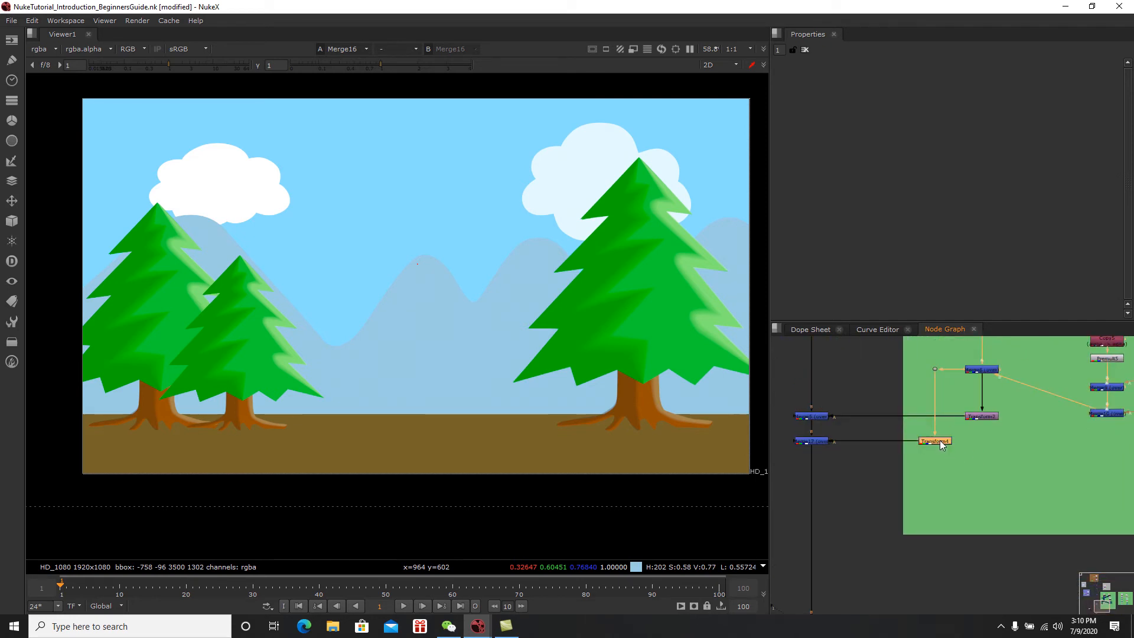
{"action": "left_click", "coordinate": [998, 467]}
{"action": "key", "text": "t"}
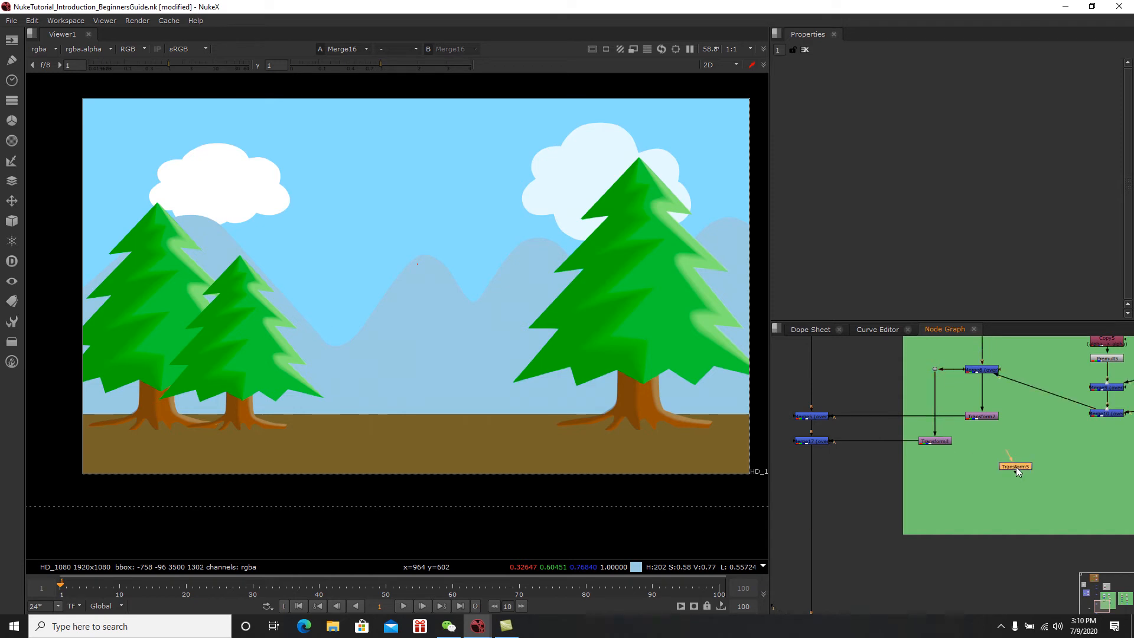
{"action": "left_click_drag", "start_coordinate": [1019, 471], "coordinate": [935, 370]}
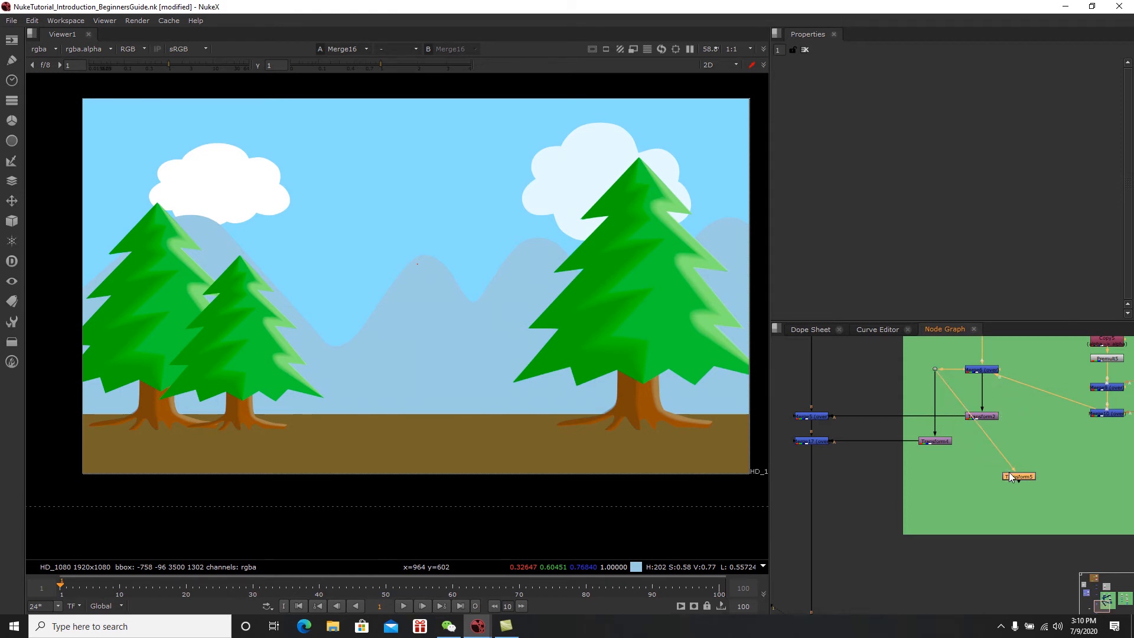
{"action": "mouse_move", "coordinate": [946, 379]}
{"action": "left_mouse_down"}
{"action": "mouse_move", "coordinate": [979, 379]}
{"action": "mouse_move", "coordinate": [937, 376]}
{"action": "mouse_move", "coordinate": [972, 370]}
{"action": "mouse_move", "coordinate": [988, 380]}
{"action": "mouse_move", "coordinate": [945, 393]}
{"action": "mouse_move", "coordinate": [937, 374]}
{"action": "left_mouse_up"}
{"action": "left_click_drag", "start_coordinate": [1018, 477], "coordinate": [934, 468]}
Step: Duplicate Merge17 into the main pipe below it, connect its A input to Transform5, and align it level with Transform5
{"action": "scroll", "coordinate": [934, 472], "scroll_direction": "up", "scroll_amount": 3}
{"action": "middle_click_drag", "start_coordinate": [934, 472], "coordinate": [993, 456]}
{"action": "left_click", "coordinate": [990, 463]}
{"action": "left_click", "coordinate": [843, 409]}
{"action": "key", "text": "ctrl+c"}
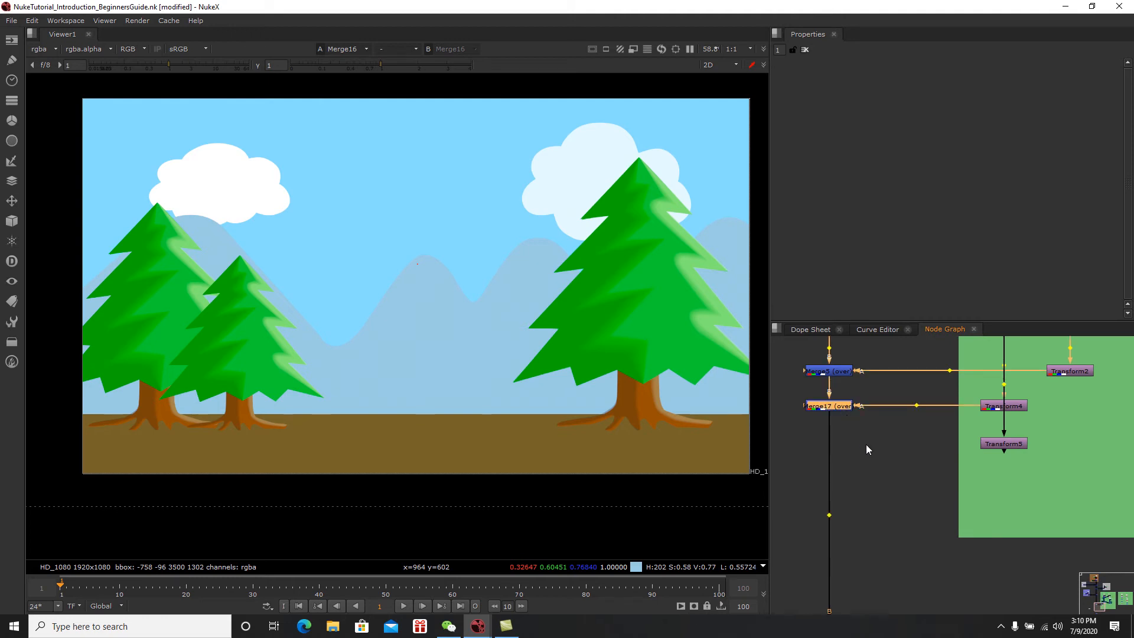
{"action": "left_click", "coordinate": [872, 458]}
{"action": "key", "text": "ctrl+v"}
{"action": "left_click_drag", "start_coordinate": [864, 444], "coordinate": [1002, 444]}
{"action": "left_click_drag", "start_coordinate": [883, 459], "coordinate": [845, 451]}
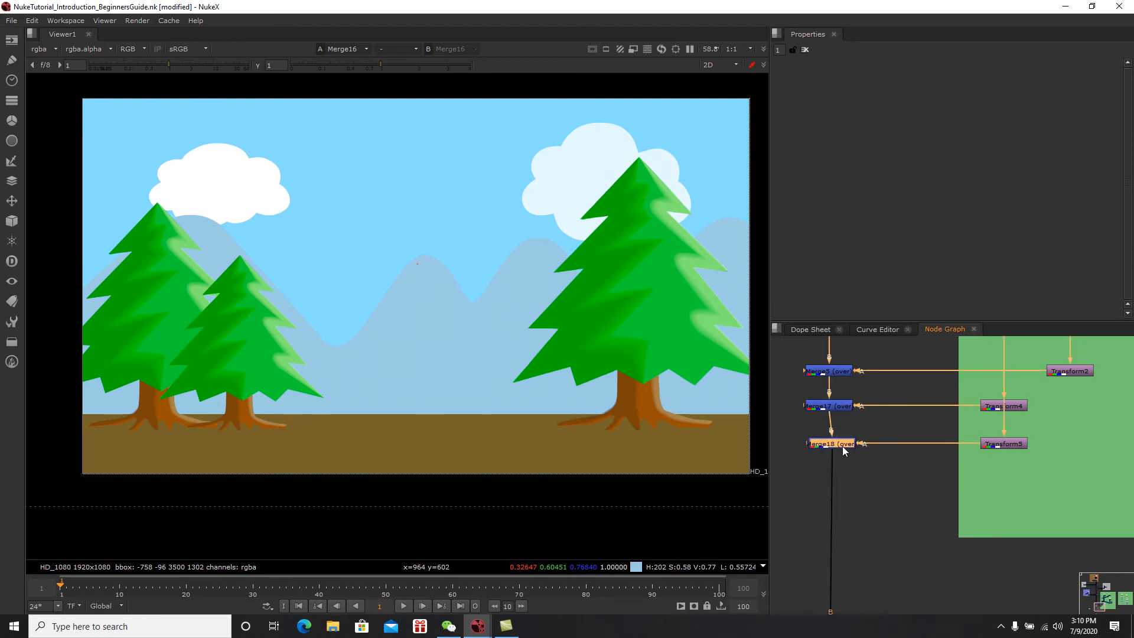
Step: Move the fourth tree by setting Transform5's translate to x 839, y -70
{"action": "double_click", "coordinate": [1003, 444]}
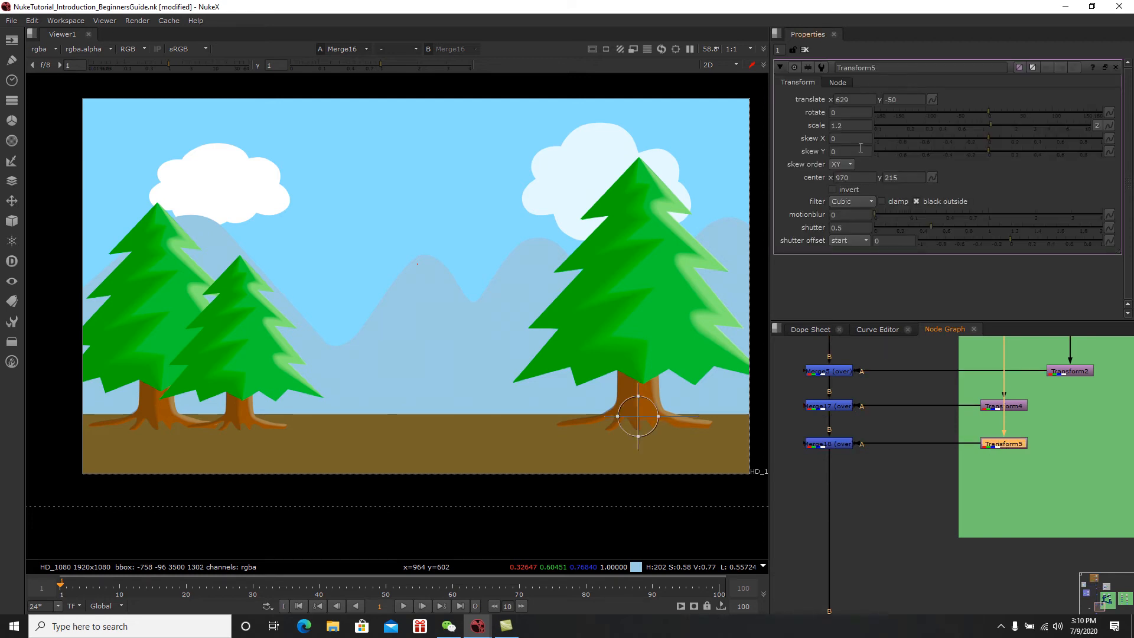
{"action": "left_click", "coordinate": [844, 99]}
{"action": "key", "text": "Down"}
{"action": "key", "text": "Down"}
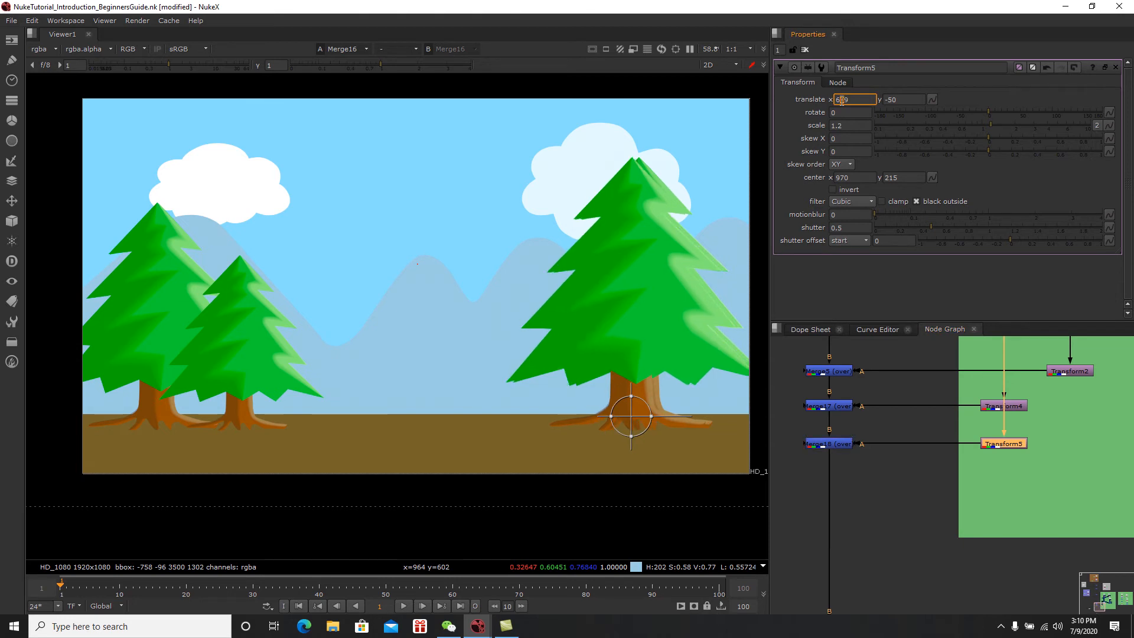
{"action": "key", "text": "Up"}
{"action": "key", "text": "Up"}
{"action": "key", "text": "Up"}
{"action": "key", "text": "Up"}
{"action": "key", "text": "Up"}
{"action": "key", "text": "Up"}
{"action": "key", "text": "Up"}
{"action": "key", "text": "Up"}
{"action": "key", "text": "Up"}
{"action": "key", "text": "Up"}
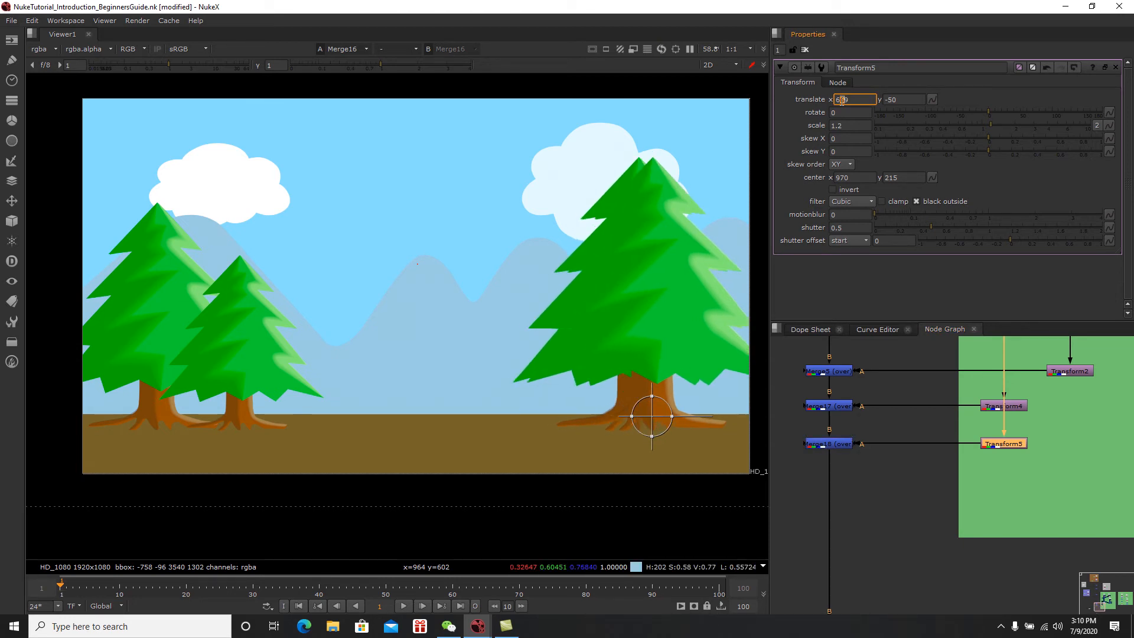
{"action": "key", "text": "Up"}
{"action": "key", "text": "Up"}
{"action": "key", "text": "Up"}
{"action": "key", "text": "Up"}
{"action": "key", "text": "Up"}
{"action": "key", "text": "Up"}
{"action": "key", "text": "Up"}
{"action": "key", "text": "Up"}
{"action": "key", "text": "Up"}
{"action": "key", "text": "Up"}
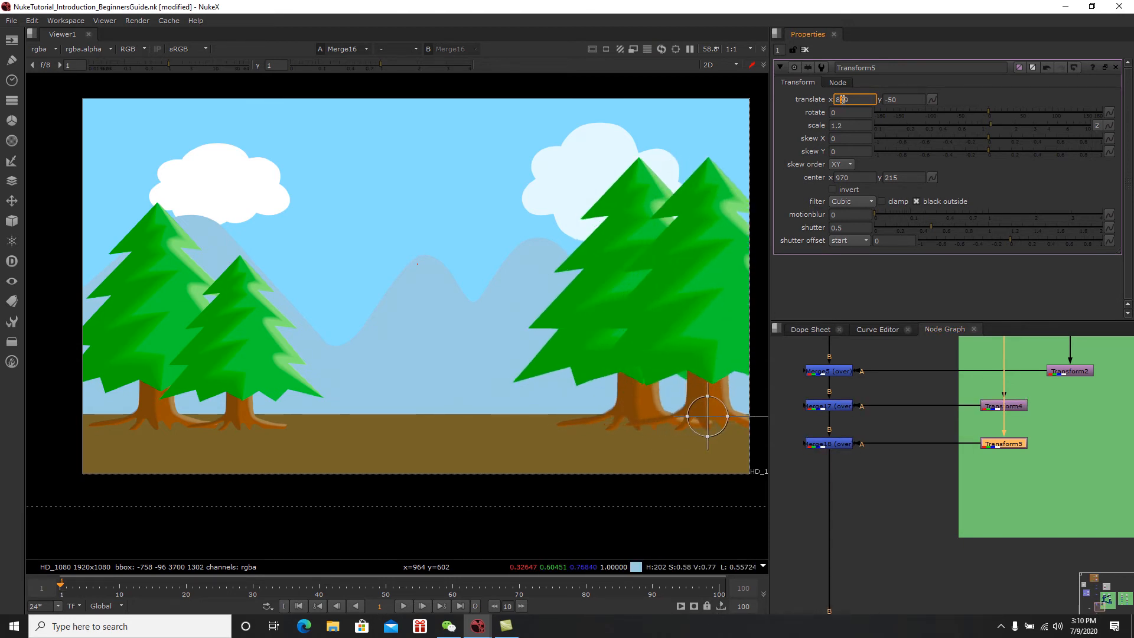
{"action": "key", "text": "Up"}
{"action": "left_click", "coordinate": [889, 96]}
{"action": "key", "text": "Down"}
{"action": "key", "text": "Down"}
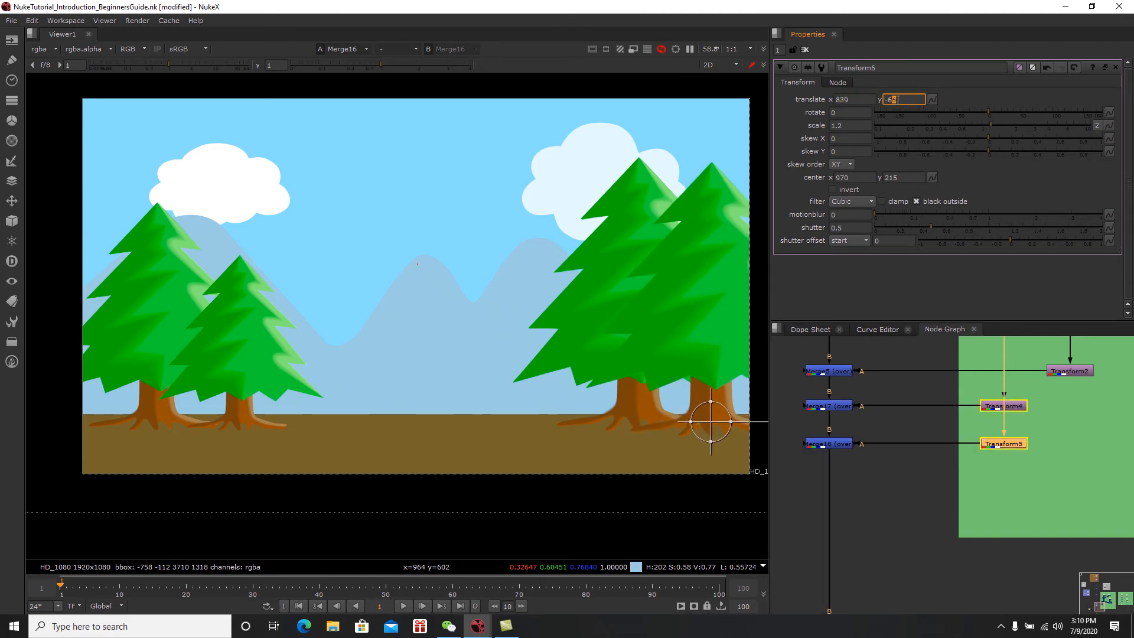
Step: Scale the fourth tree down to 0.88 in Transform5 and close the node properties
{"action": "left_click", "coordinate": [843, 126]}
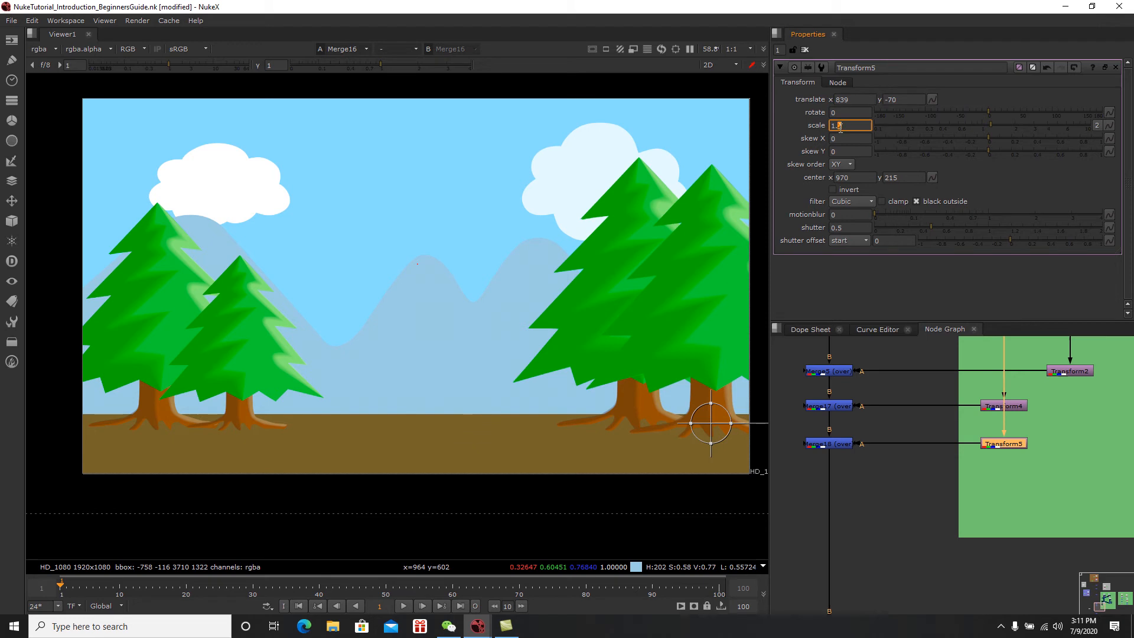
{"action": "key", "text": "Down"}
{"action": "key", "text": "Down"}
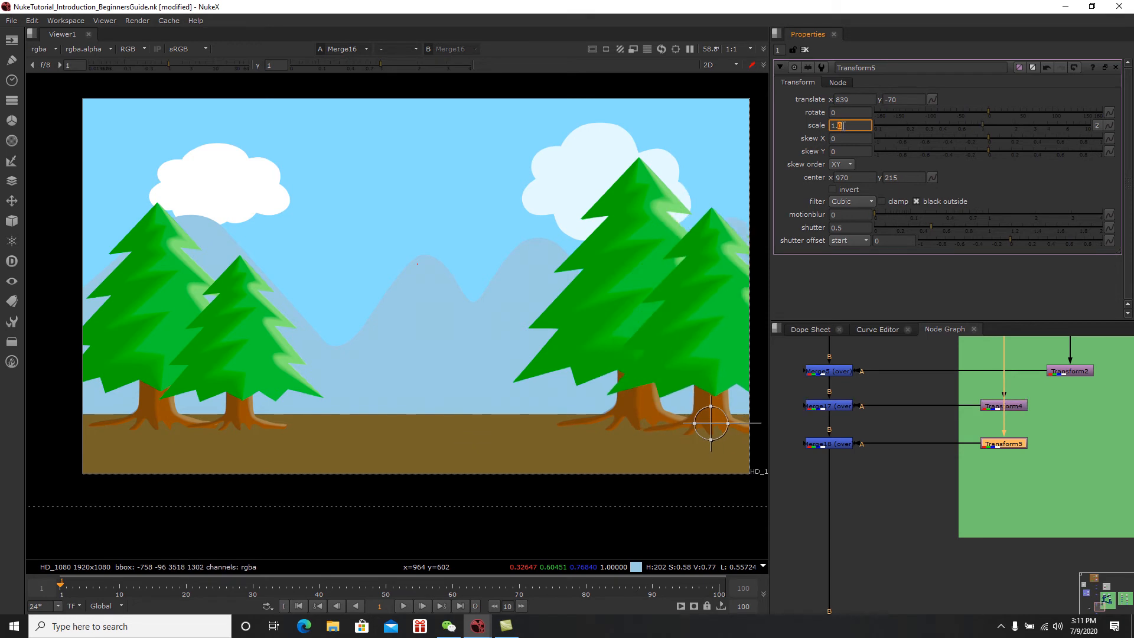
{"action": "key", "text": "Down"}
{"action": "key", "text": "Down"}
{"action": "key", "text": "Down"}
{"action": "key", "text": "Down"}
{"action": "key", "text": "Down"}
{"action": "key", "text": "Down"}
{"action": "key", "text": "Down"}
{"action": "key", "text": "Down"}
{"action": "key", "text": "Down"}
{"action": "key", "text": "Down"}
{"action": "key", "text": "Down"}
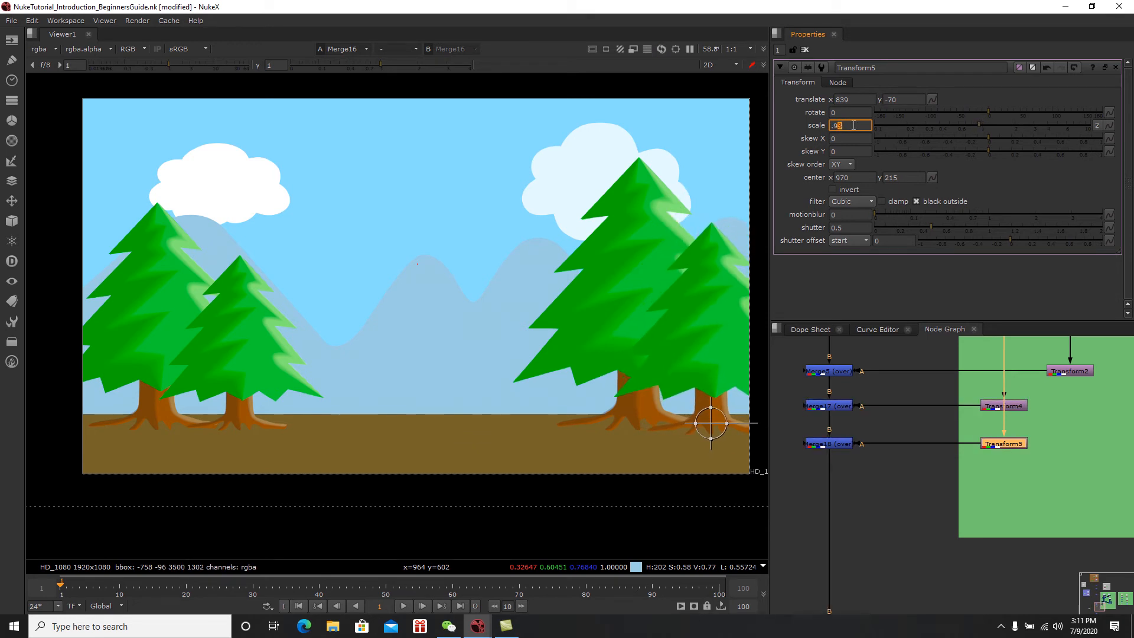
{"action": "key", "text": "Down"}
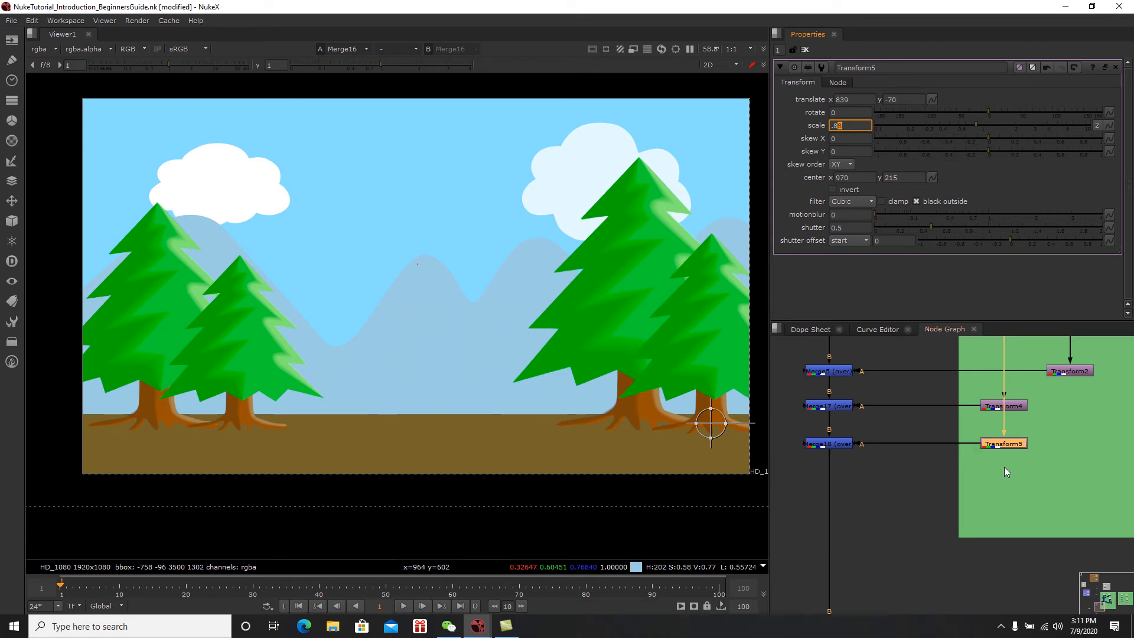
{"action": "left_click", "coordinate": [807, 48]}
Step: Duplicate Transform5 and Merge18 together and connect the copied transform's input to the dot beside Merge6
{"action": "middle_click_drag", "start_coordinate": [959, 505], "coordinate": [990, 486]}
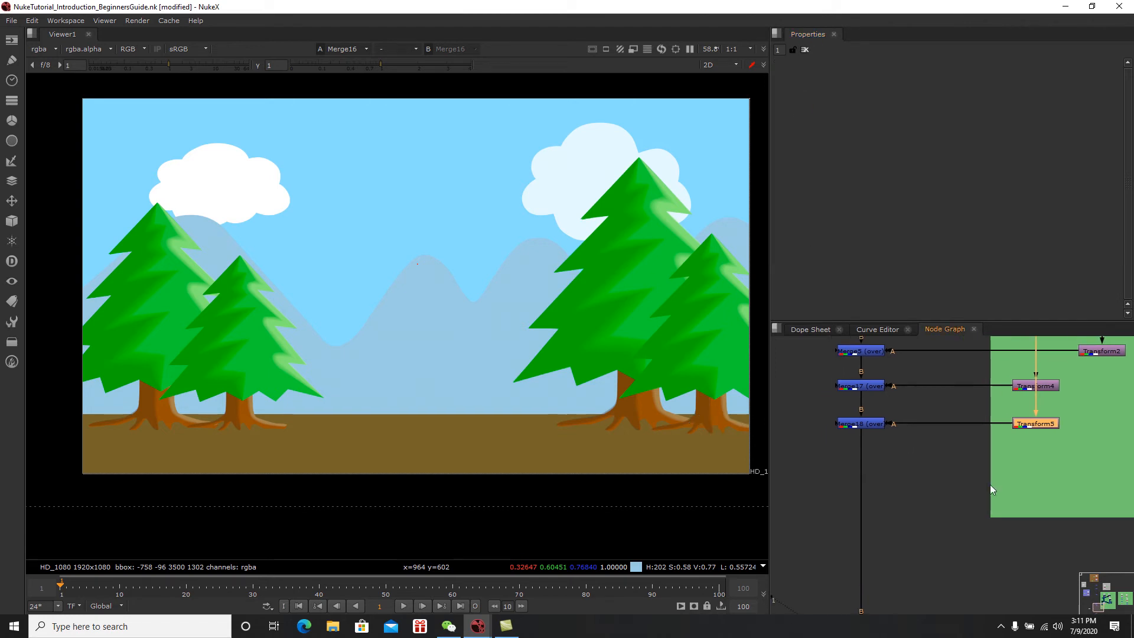
{"action": "left_click_drag", "start_coordinate": [1090, 466], "coordinate": [827, 399]}
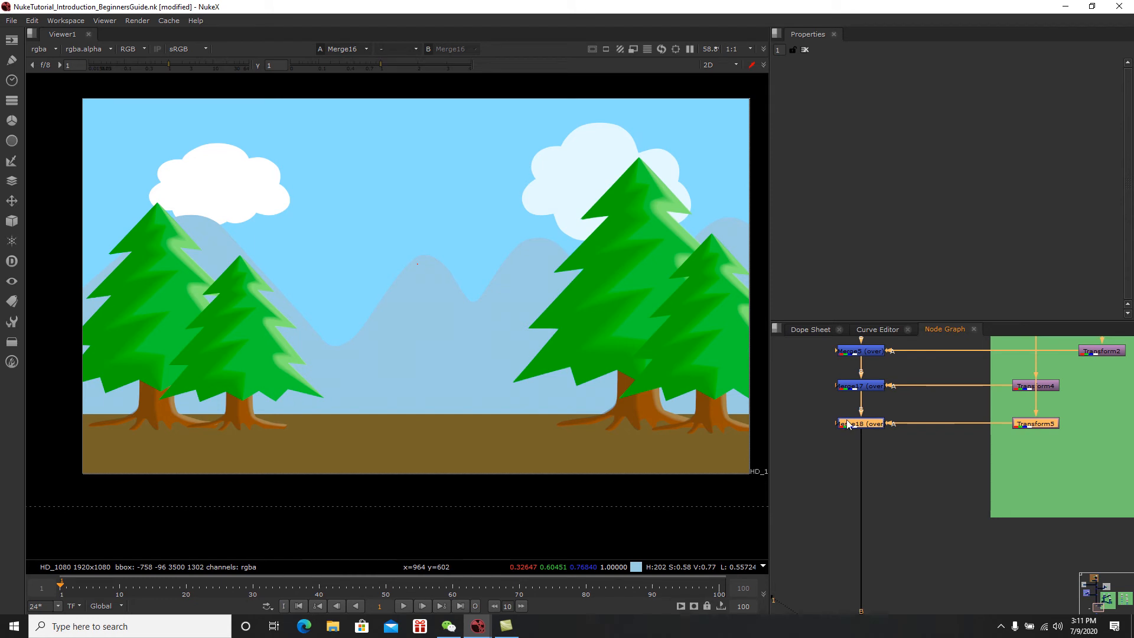
{"action": "left_click", "coordinate": [919, 475]}
{"action": "key", "text": "ctrl+v"}
{"action": "left_click_drag", "start_coordinate": [918, 478], "coordinate": [1067, 484]}
{"action": "scroll", "coordinate": [1067, 480], "scroll_direction": "down", "scroll_amount": 1}
{"action": "middle_click_drag", "start_coordinate": [1066, 479], "coordinate": [1031, 524]}
{"action": "left_click_drag", "start_coordinate": [1024, 504], "coordinate": [1006, 359]}
Step: Align the copied merge in the main pipe beneath Merge18 and the copied transform directly beneath Transform5
{"action": "left_click", "coordinate": [916, 513]}
{"action": "left_click_drag", "start_coordinate": [899, 527], "coordinate": [874, 515]}
{"action": "left_click_drag", "start_coordinate": [1028, 524], "coordinate": [1008, 512]}
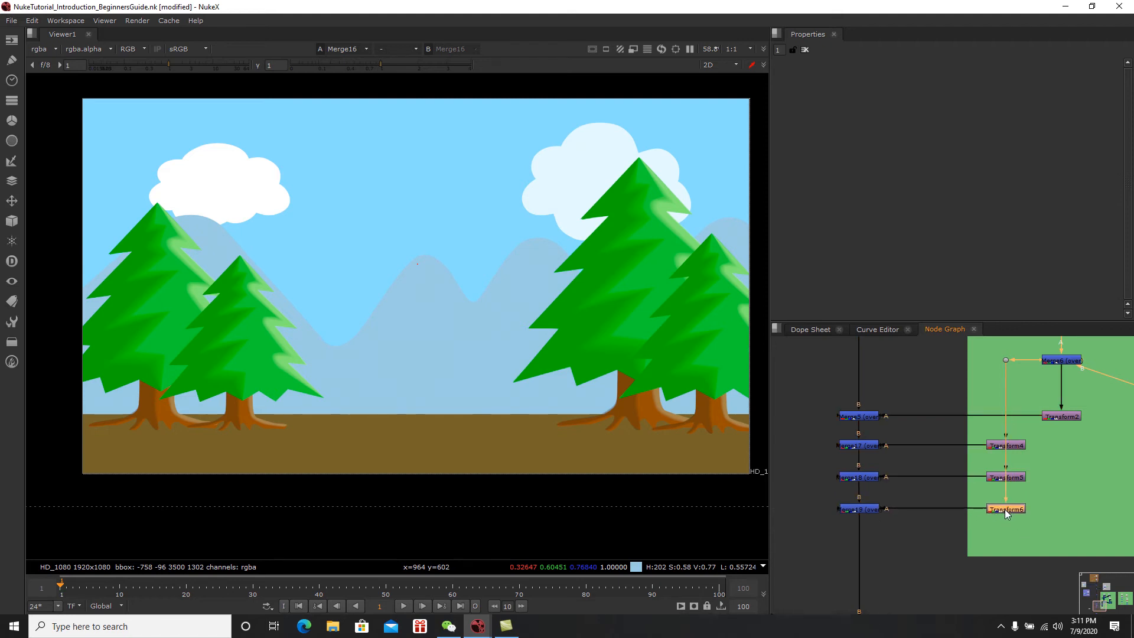
Step: Move the fifth tree into the gap beside the large tree by setting Transform6's translate x to 259
{"action": "double_click", "coordinate": [1008, 510]}
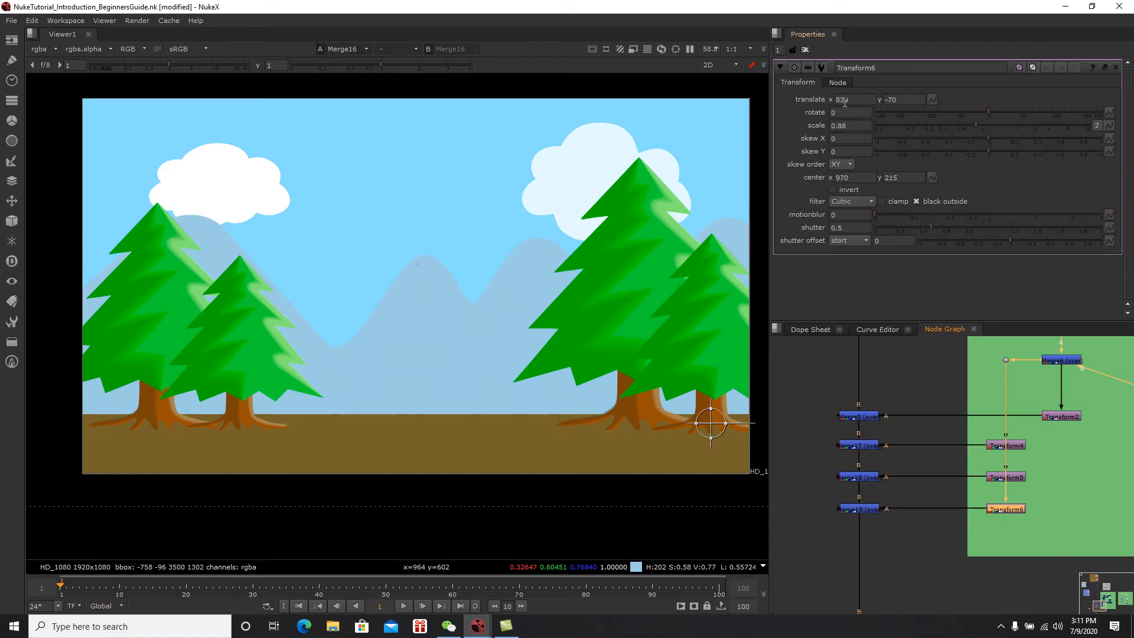
{"action": "left_click", "coordinate": [846, 99]}
{"action": "key", "text": "Down"}
{"action": "key", "text": "Down"}
{"action": "key", "text": "Down"}
{"action": "key", "text": "Down"}
{"action": "key", "text": "Down"}
{"action": "key", "text": "Down"}
{"action": "key", "text": "Down"}
{"action": "key", "text": "Down"}
{"action": "key", "text": "Down"}
{"action": "key", "text": "Down"}
{"action": "key", "text": "Down"}
{"action": "key", "text": "Down"}
{"action": "key", "text": "Down"}
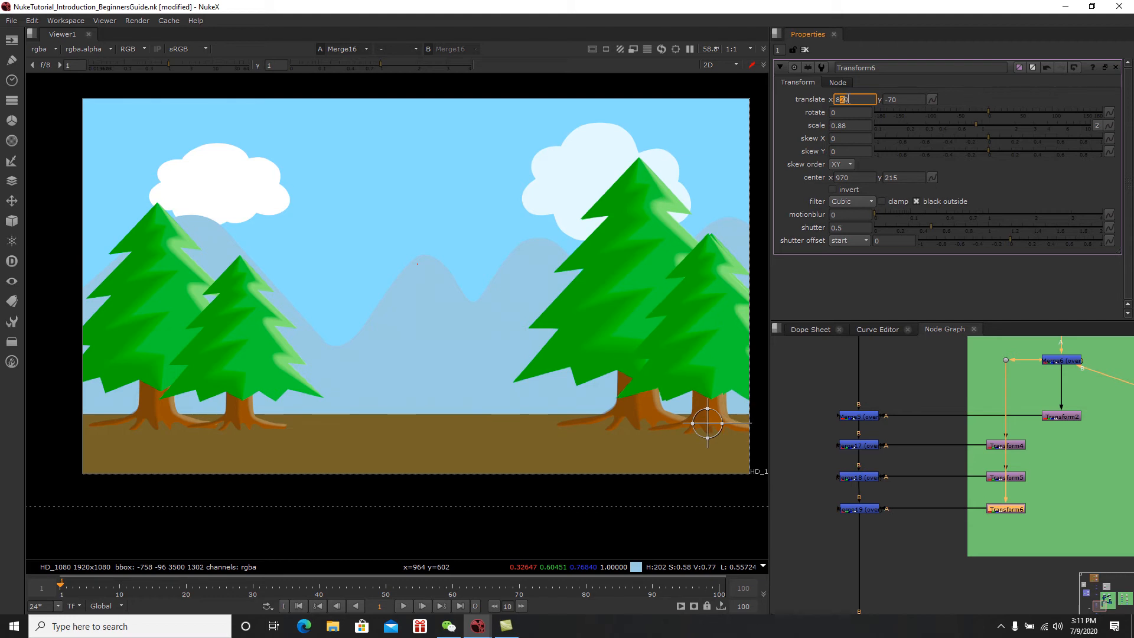
{"action": "key", "text": "Down"}
{"action": "key", "text": "Down"}
{"action": "key", "text": "Down"}
{"action": "key", "text": "Down"}
{"action": "key", "text": "Down"}
{"action": "key", "text": "Down"}
{"action": "key", "text": "Down"}
{"action": "key", "text": "Down"}
{"action": "key", "text": "Down"}
{"action": "key", "text": "Down"}
{"action": "key", "text": "Down"}
{"action": "key", "text": "Down"}
{"action": "key", "text": "Down"}
{"action": "key", "text": "Down"}
{"action": "key", "text": "Down"}
{"action": "key", "text": "Down"}
{"action": "key", "text": "Down"}
{"action": "key", "text": "Down"}
{"action": "key", "text": "Down"}
{"action": "key", "text": "Down"}
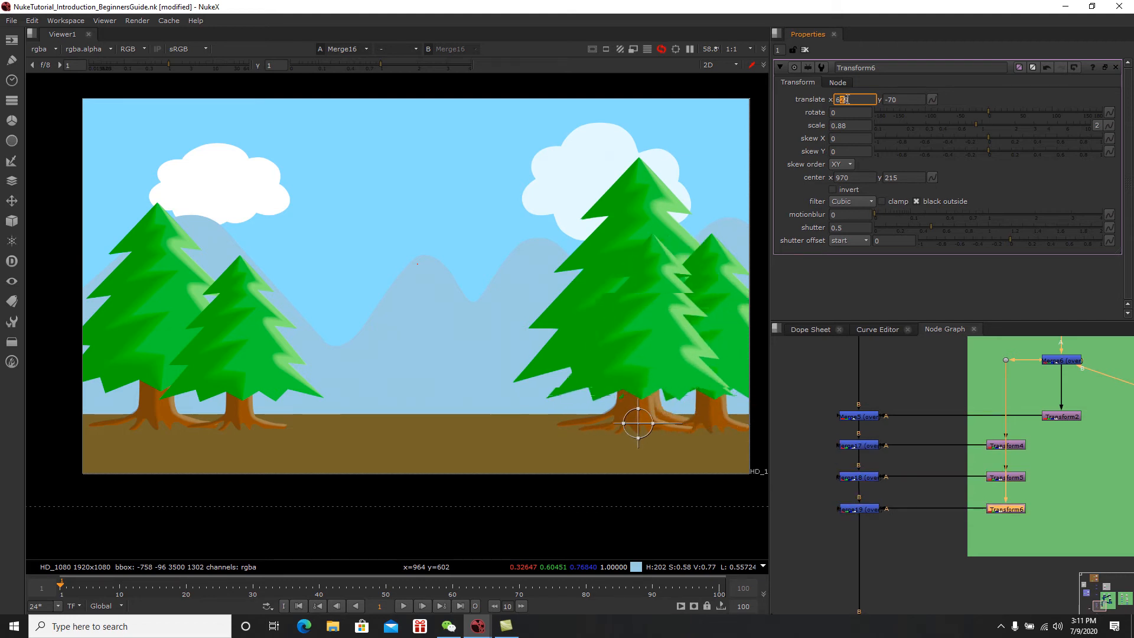
{"action": "key", "text": "Down"}
{"action": "key", "text": "Down"}
{"action": "key", "text": "Down"}
{"action": "key", "text": "Down"}
{"action": "key", "text": "Down"}
{"action": "key", "text": "Down"}
{"action": "key", "text": "Down"}
{"action": "key", "text": "Down"}
{"action": "key", "text": "Down"}
{"action": "key", "text": "Down"}
{"action": "key", "text": "Down"}
{"action": "key", "text": "Down"}
{"action": "key", "text": "Down"}
{"action": "key", "text": "Down"}
{"action": "key", "text": "Down"}
{"action": "key", "text": "Down"}
{"action": "key", "text": "Down"}
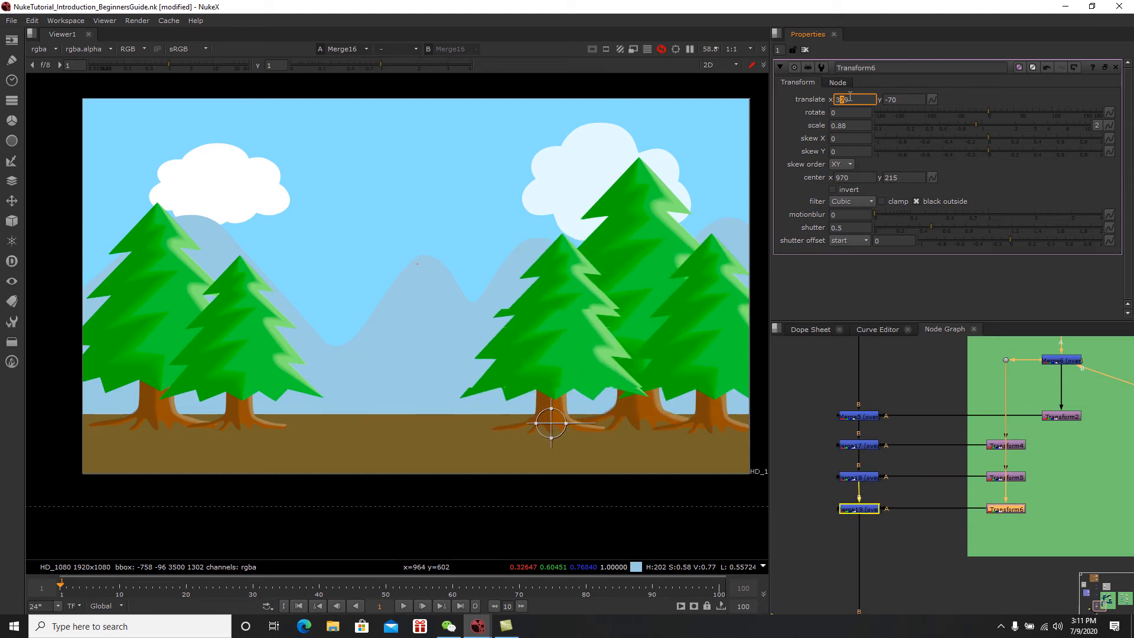
{"action": "key", "text": "Down"}
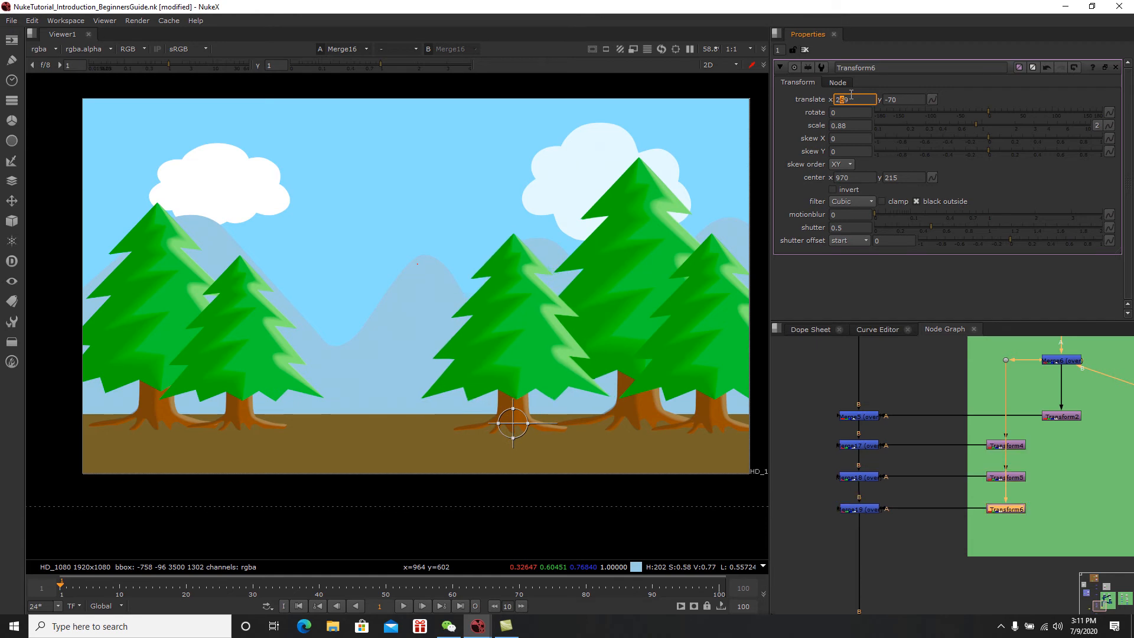
{"action": "key", "text": "Down"}
Step: Scale the fifth tree down to 0.73 in Transform6 and close the node properties
{"action": "left_click", "coordinate": [848, 125]}
{"action": "key", "text": "Down"}
{"action": "key", "text": "Down"}
{"action": "key", "text": "Down"}
{"action": "key", "text": "Down"}
{"action": "key", "text": "Down"}
{"action": "key", "text": "Down"}
{"action": "key", "text": "Down"}
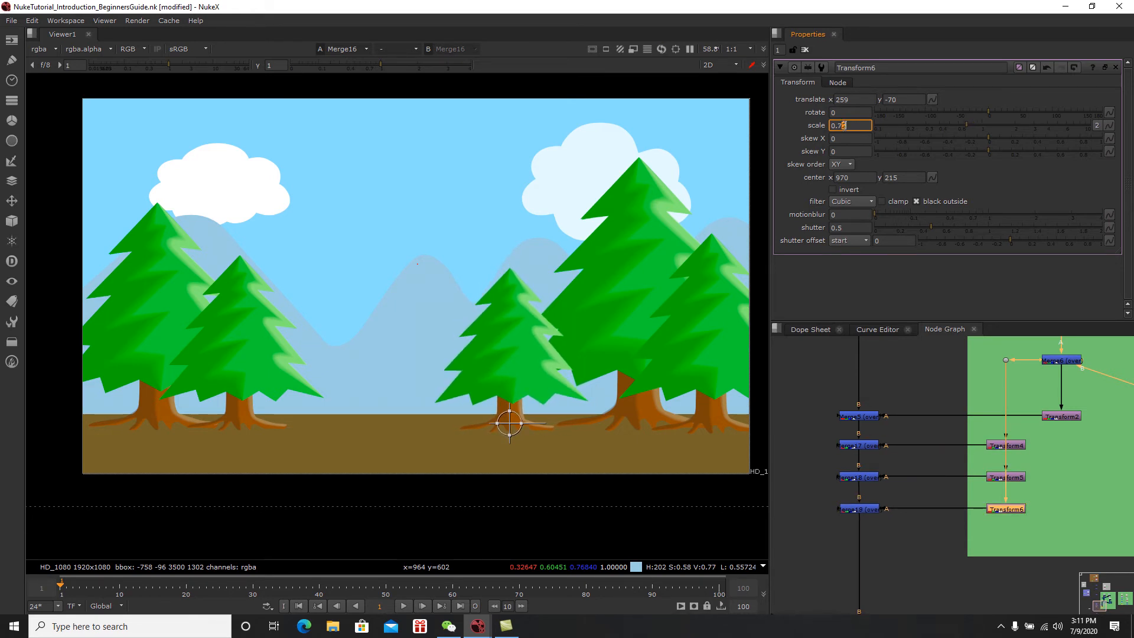
{"action": "key", "text": "Down"}
{"action": "key", "text": "Up"}
{"action": "key", "text": "Up"}
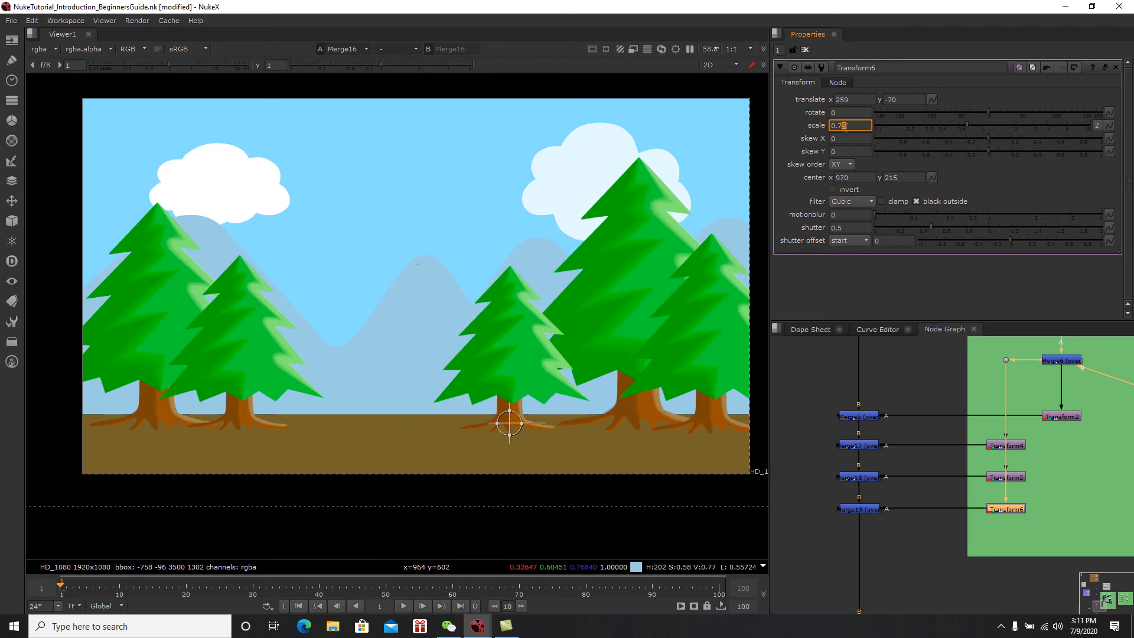
{"action": "middle_click_drag", "start_coordinate": [656, 273], "coordinate": [643, 278]}
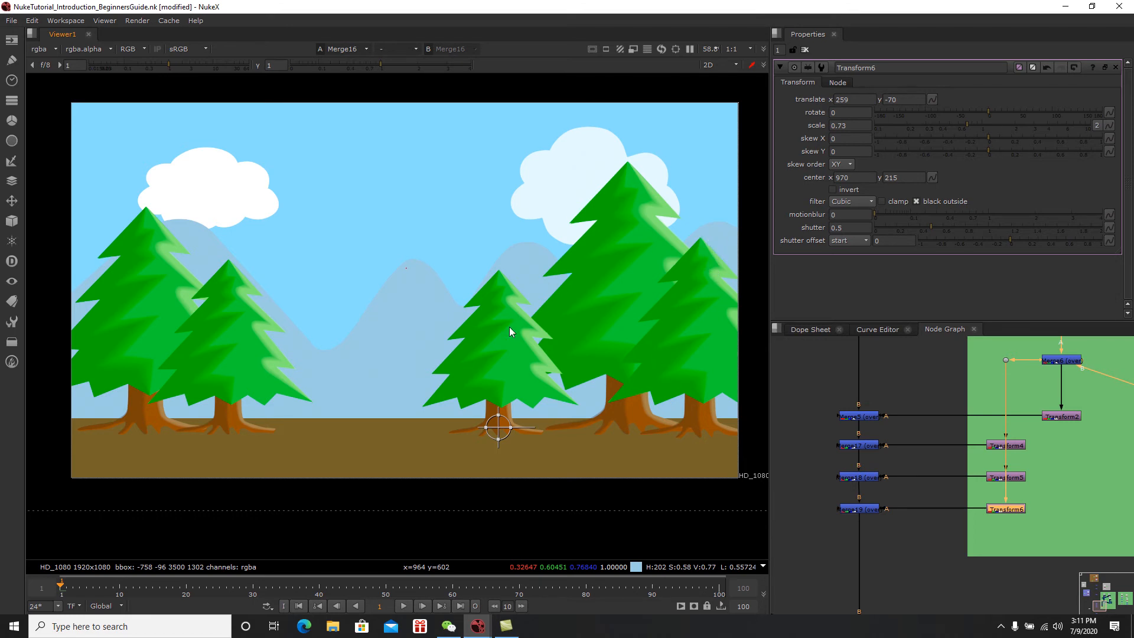
{"action": "left_click", "coordinate": [805, 50]}
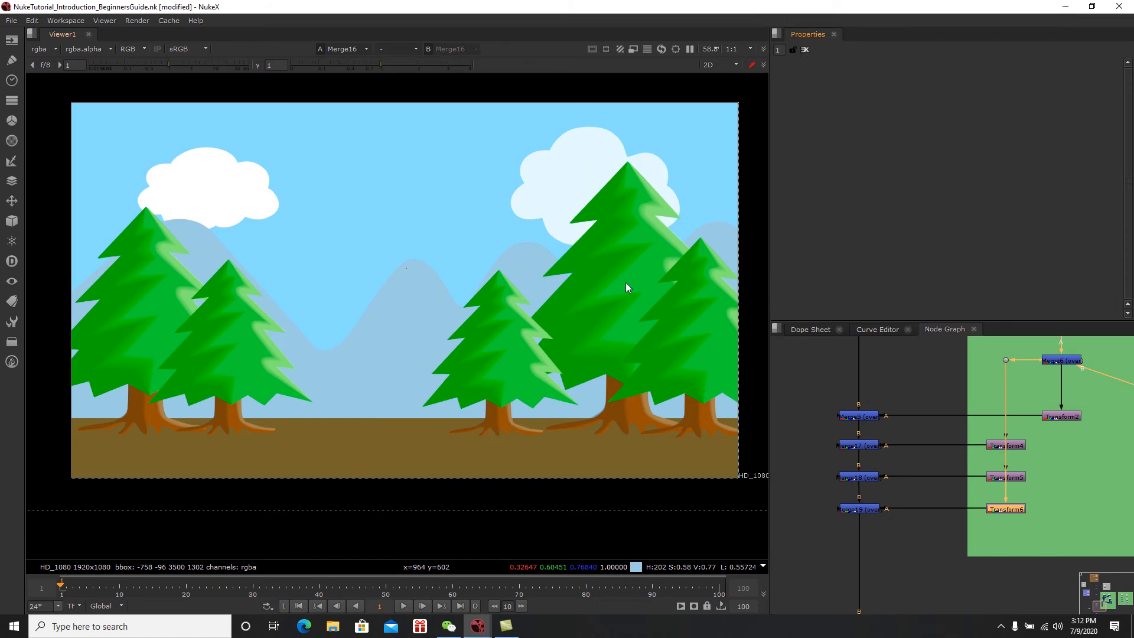
Step: Save the script with the five placed trees
{"action": "key", "text": "ctrl+s"}
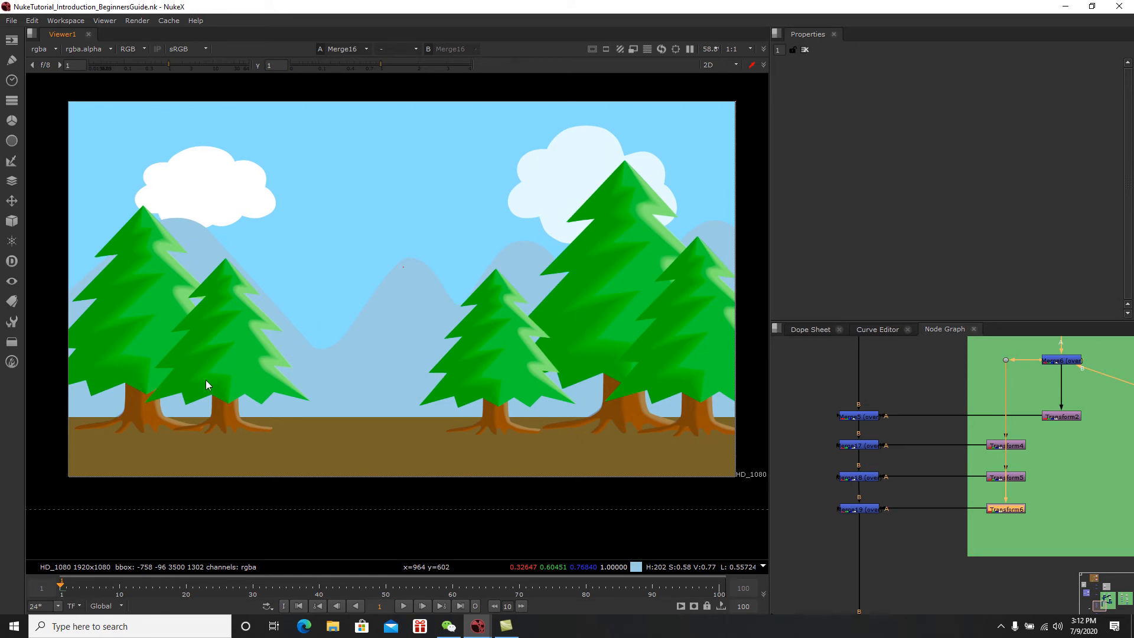
{"action": "middle_click_drag", "start_coordinate": [460, 328], "coordinate": [453, 342]}
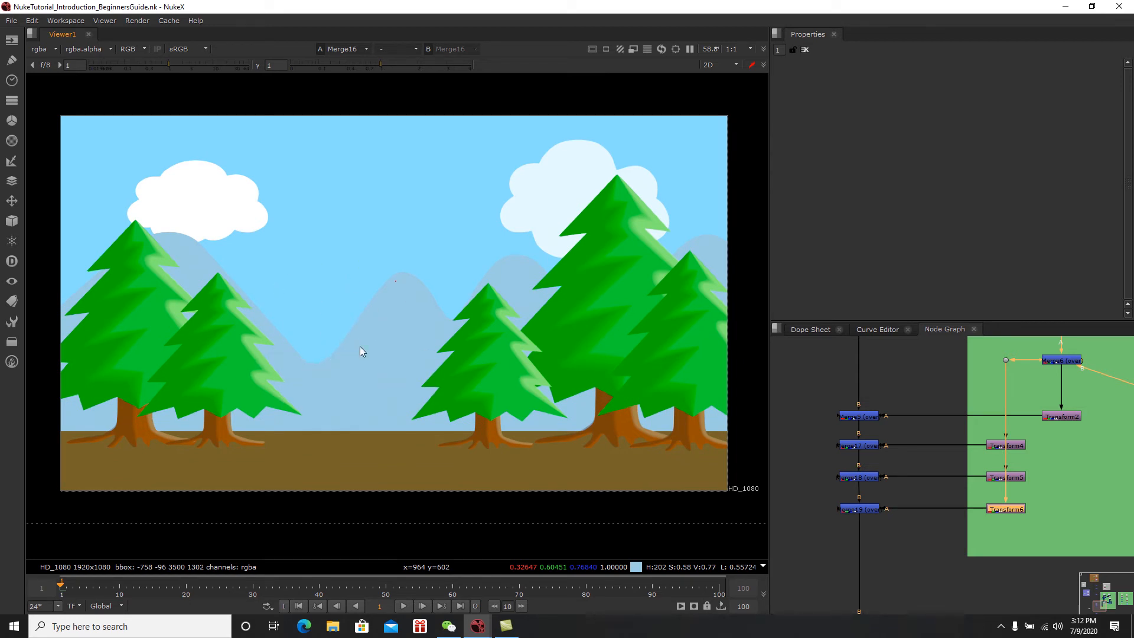
{"action": "middle_click_drag", "start_coordinate": [911, 484], "coordinate": [947, 495]}
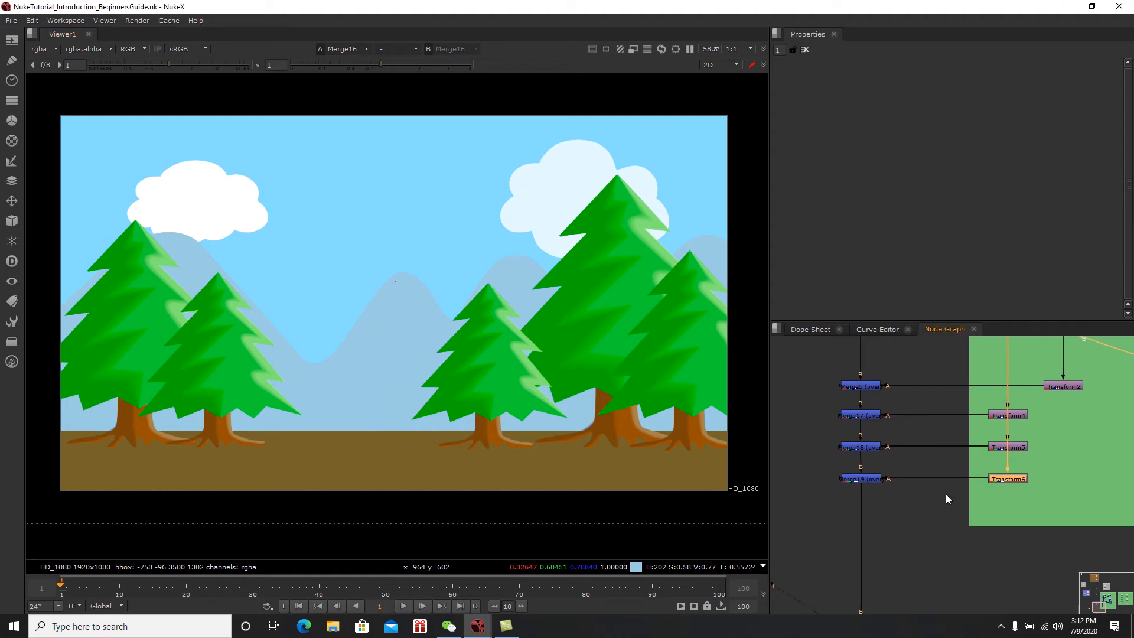
Step: Duplicate the lowest tree Transform and its Merge, placing the copies below and wiring them into the tree source and main composite line
{"action": "middle_click_drag", "start_coordinate": [1012, 507], "coordinate": [1003, 528]}
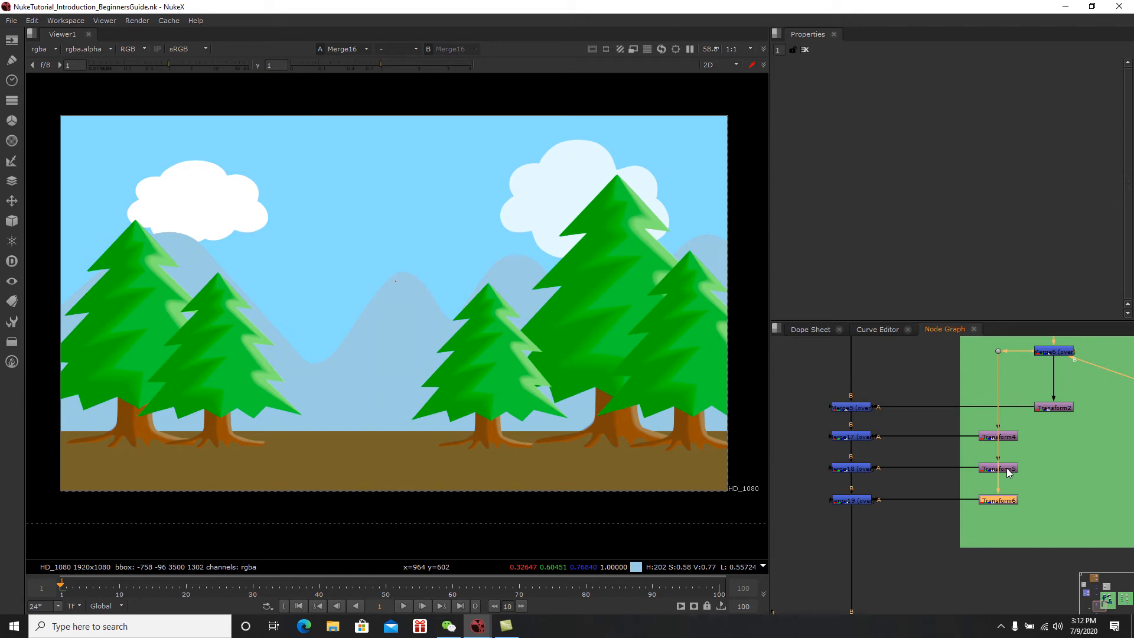
{"action": "left_click_drag", "start_coordinate": [1051, 519], "coordinate": [826, 482]}
{"action": "key", "text": "ctrl+c"}
{"action": "key", "text": "ctrl+v"}
{"action": "left_click_drag", "start_coordinate": [916, 545], "coordinate": [1013, 535]}
{"action": "left_click_drag", "start_coordinate": [1055, 456], "coordinate": [1000, 355]}
{"action": "left_click", "coordinate": [1065, 536]}
{"action": "left_click", "coordinate": [1017, 540]}
{"action": "left_click_drag", "start_coordinate": [878, 544], "coordinate": [861, 536]}
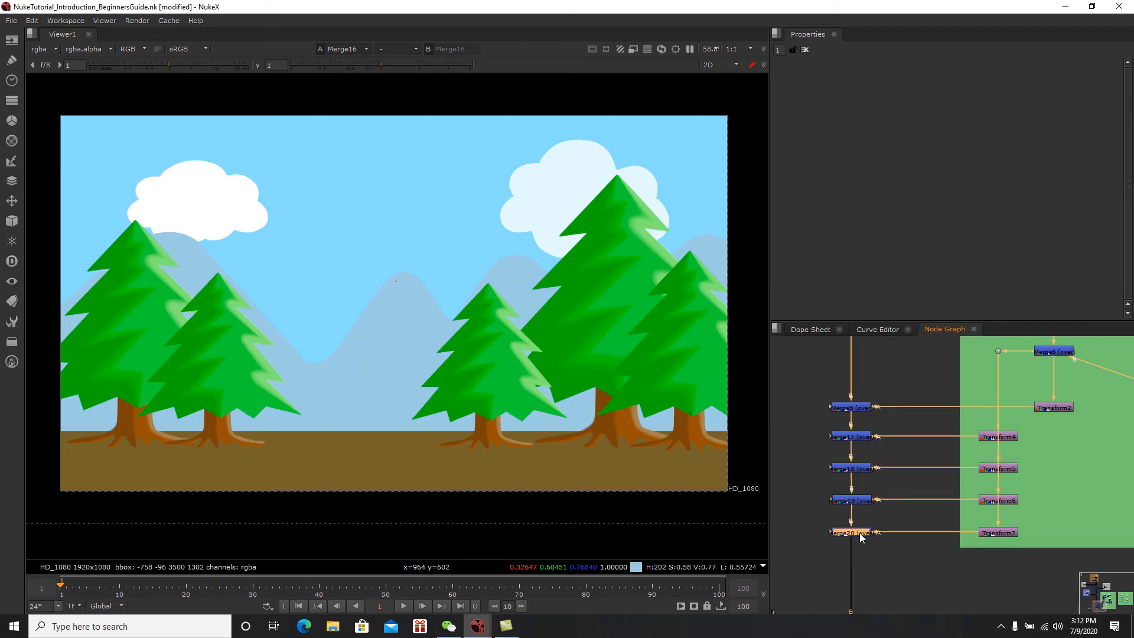
Step: Move the new tree copy to translate about -119, -70 and enlarge its uniform scale to about 1.1
{"action": "double_click", "coordinate": [995, 533]}
{"action": "left_click_drag", "start_coordinate": [486, 440], "coordinate": [357, 442]}
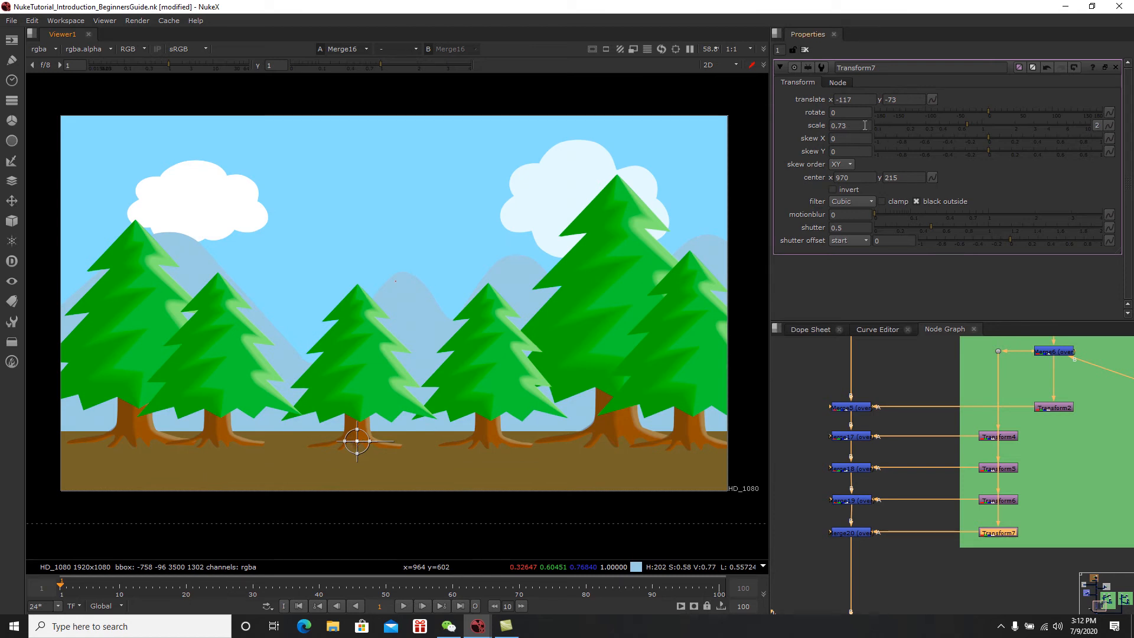
{"action": "left_click_drag", "start_coordinate": [969, 125], "coordinate": [988, 123]}
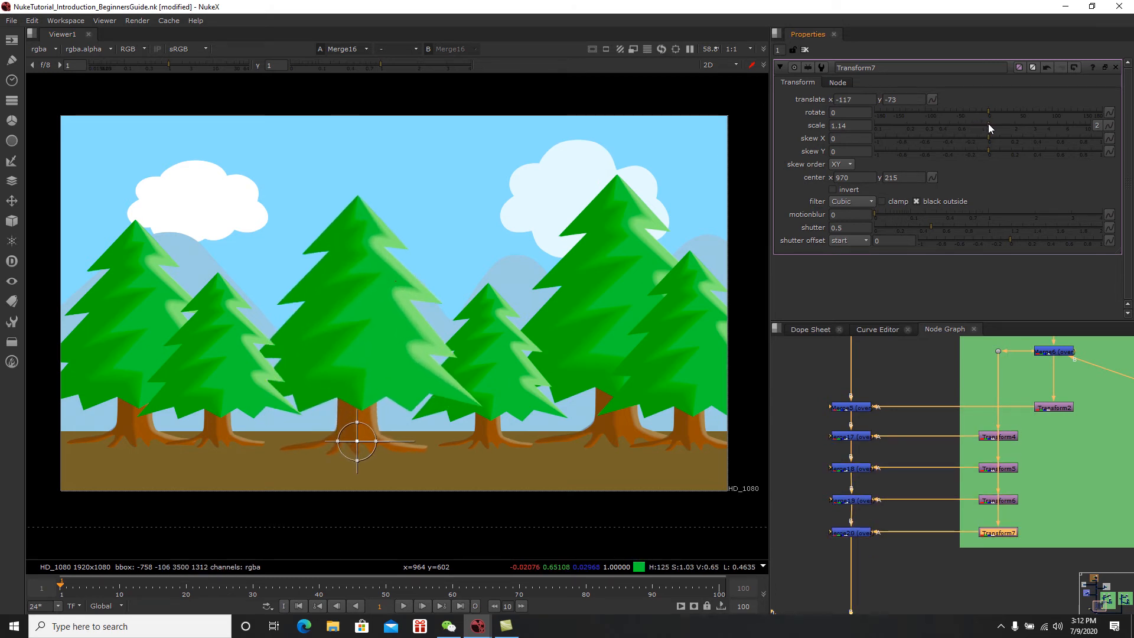
{"action": "left_click_drag", "start_coordinate": [988, 123], "coordinate": [986, 123]}
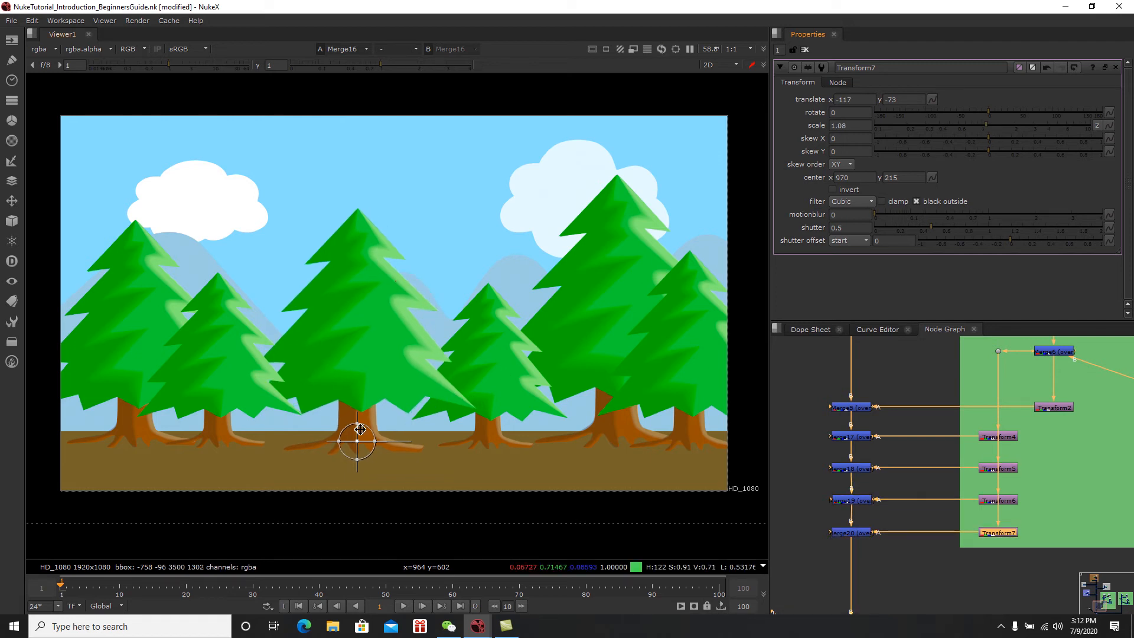
{"action": "left_click_drag", "start_coordinate": [357, 440], "coordinate": [357, 438]}
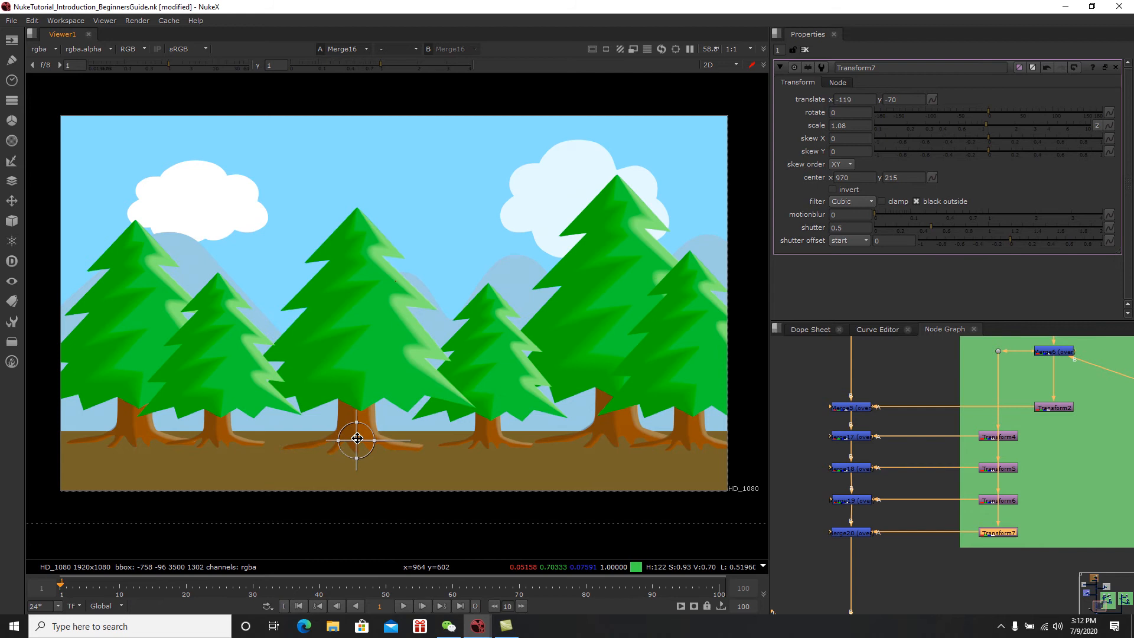
{"action": "left_click", "coordinate": [986, 125]}
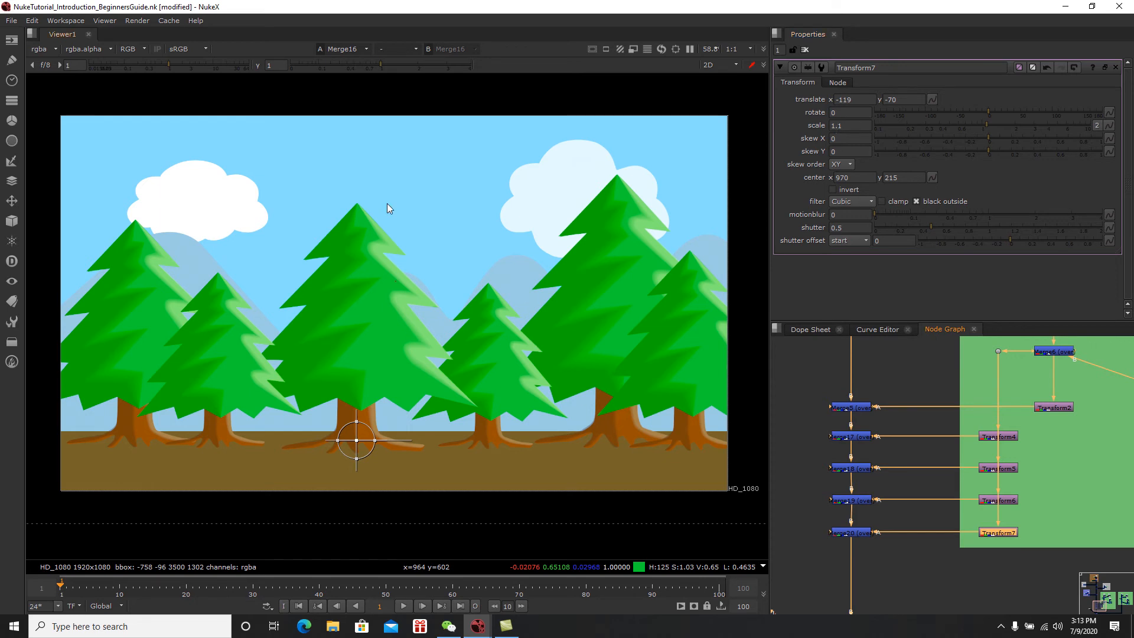
Step: Split the new tree's scale into separate width and height values and reduce the width to 0.72
{"action": "left_click", "coordinate": [1097, 125]}
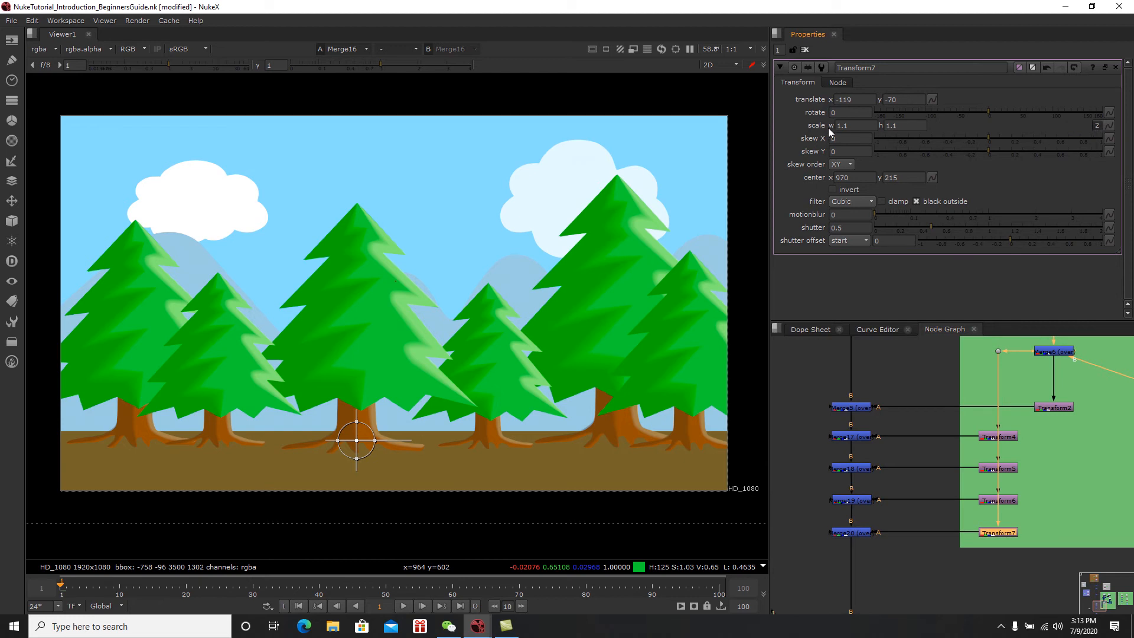
{"action": "left_click", "coordinate": [851, 127]}
{"action": "key", "text": "Down"}
{"action": "key", "text": "Down"}
{"action": "key", "text": "Down"}
{"action": "key", "text": "Down"}
{"action": "key", "text": "Down"}
{"action": "key", "text": "Down"}
{"action": "key", "text": "Down"}
{"action": "key", "text": "Down"}
{"action": "key", "text": "Down"}
{"action": "key", "text": "Down"}
{"action": "key", "text": "Down"}
{"action": "key", "text": "Down"}
{"action": "key", "text": "Down"}
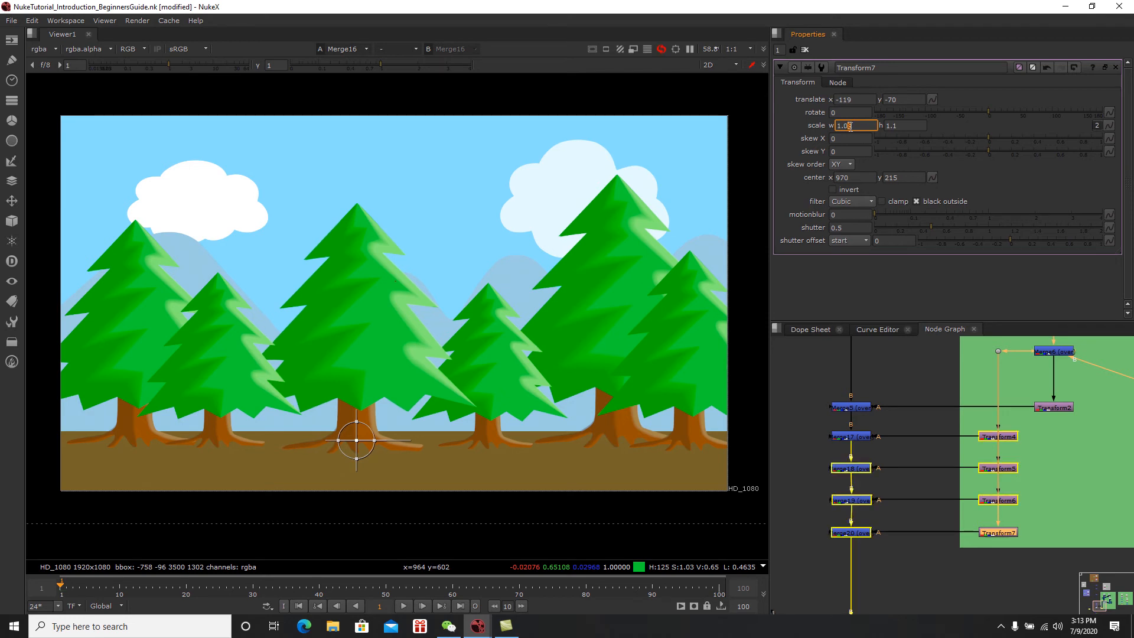
{"action": "key", "text": "Down"}
{"action": "key", "text": "Down"}
{"action": "key", "text": "Down"}
{"action": "key", "text": "Down"}
{"action": "key", "text": "Down"}
{"action": "key", "text": "Down"}
{"action": "key", "text": "Down"}
{"action": "key", "text": "Down"}
{"action": "key", "text": "Down"}
{"action": "key", "text": "Down"}
{"action": "key", "text": "Down"}
{"action": "key", "text": "Down"}
{"action": "key", "text": "Down"}
{"action": "key", "text": "Down"}
{"action": "key", "text": "Down"}
{"action": "key", "text": "Down"}
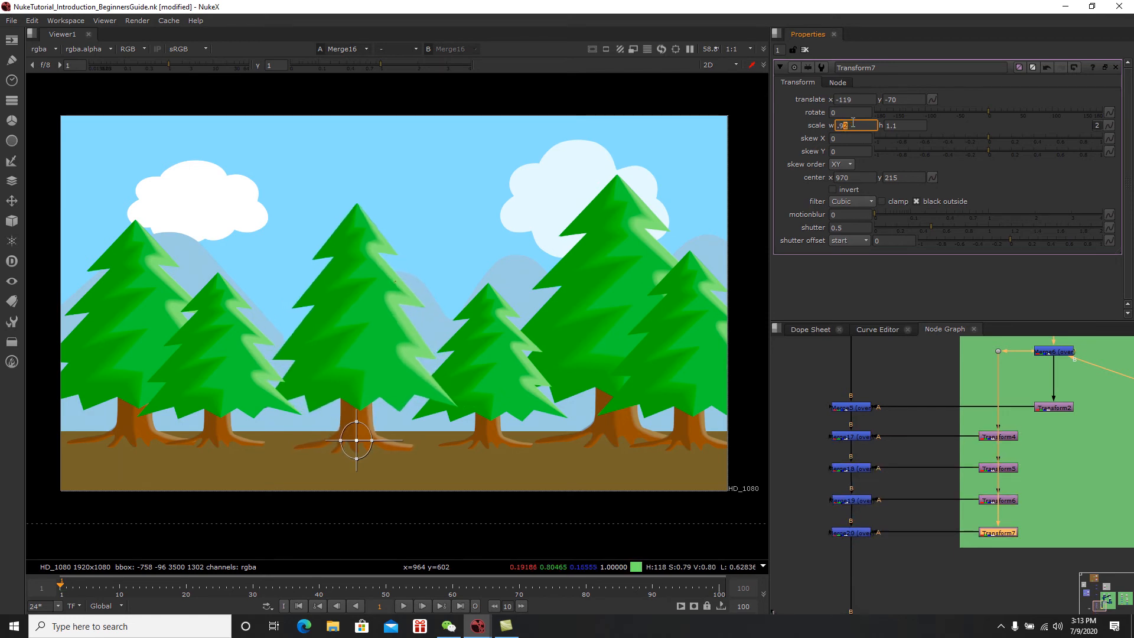
{"action": "key", "text": "Down"}
{"action": "key", "text": "Down"}
{"action": "key", "text": "Down"}
{"action": "key", "text": "Down"}
{"action": "key", "text": "Down"}
{"action": "key", "text": "Down"}
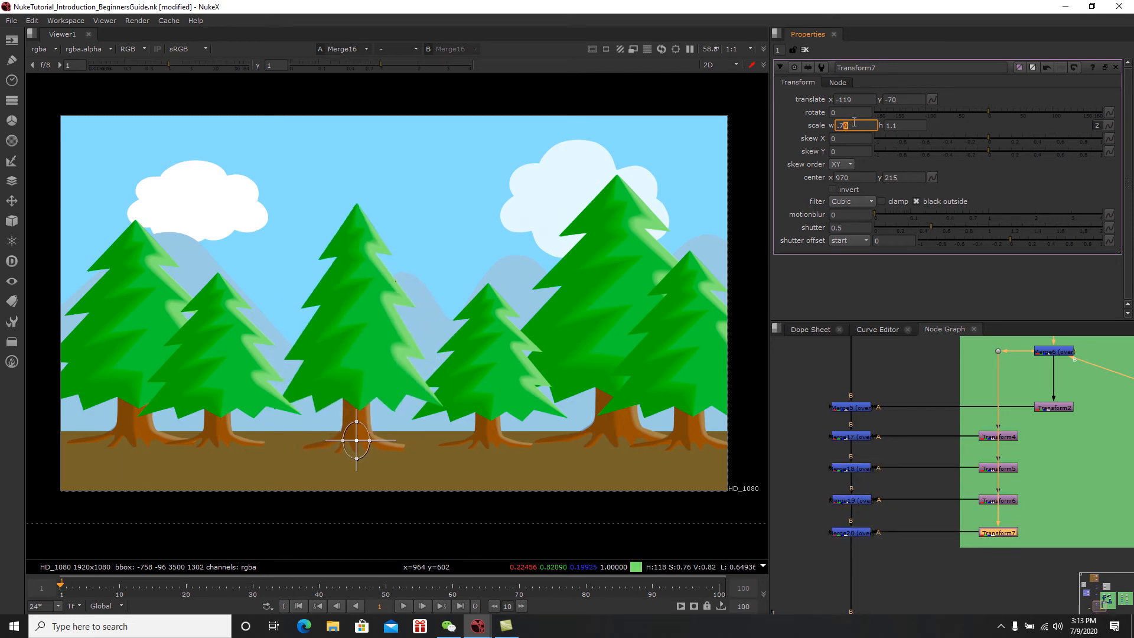
{"action": "key", "text": "Down"}
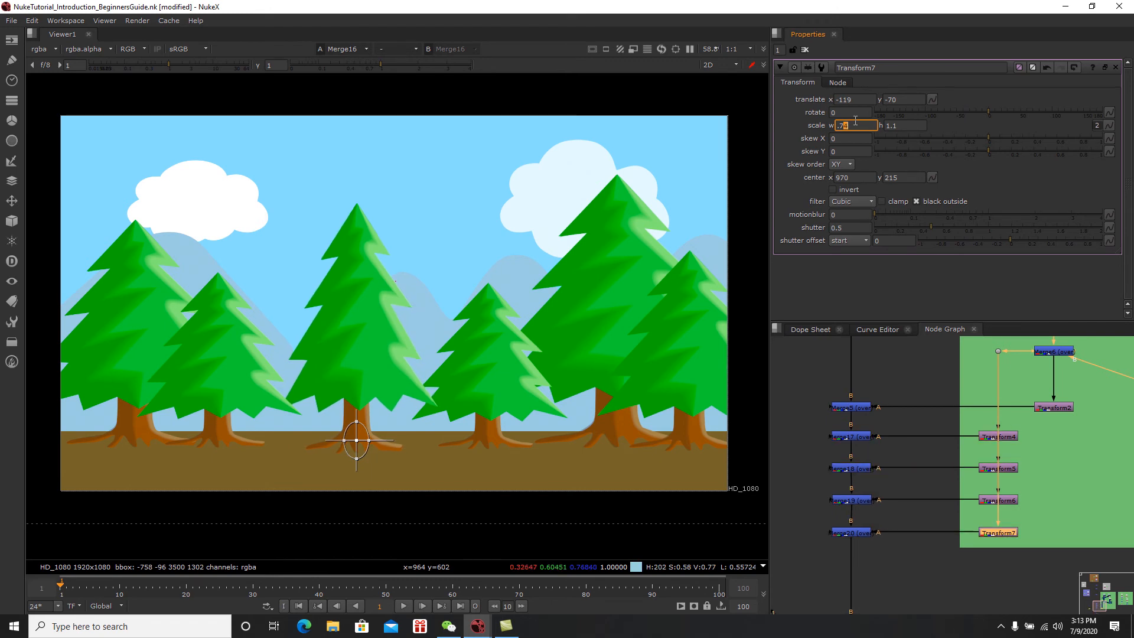
{"action": "key", "text": "Down"}
{"action": "key", "text": "Down"}
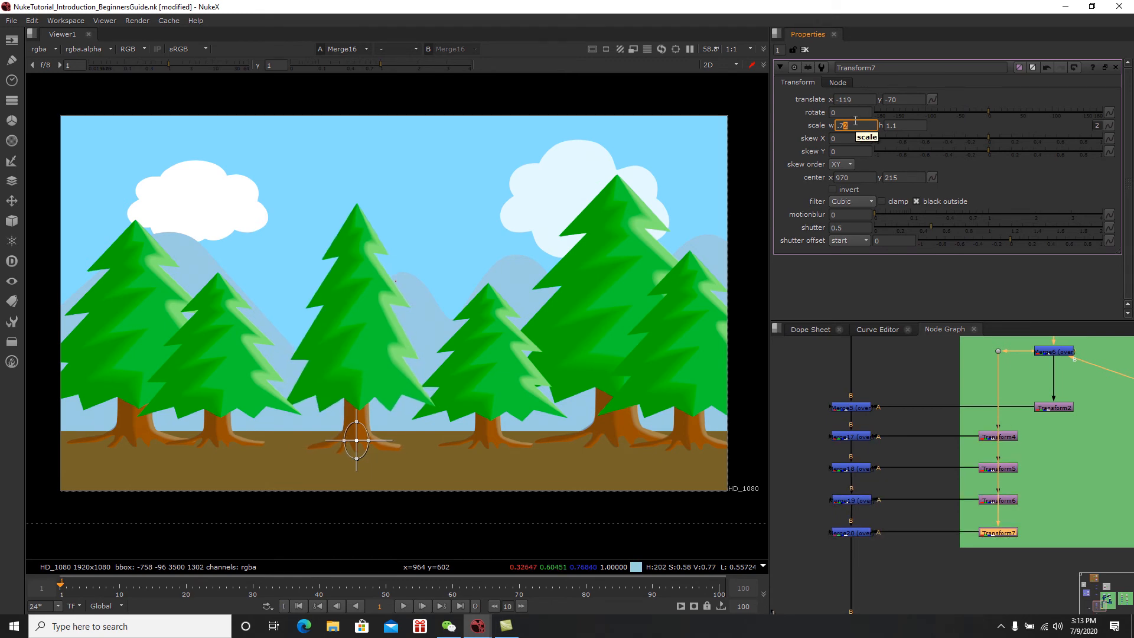
Step: Stretch the new tree to a height scale of 1.16 and narrow its width scale to 0.69
{"action": "left_click", "coordinate": [907, 126]}
{"action": "key", "text": "Up"}
{"action": "key", "text": "Up"}
{"action": "key", "text": "Up"}
{"action": "key", "text": "Up"}
{"action": "key", "text": "Up"}
{"action": "key", "text": "Up"}
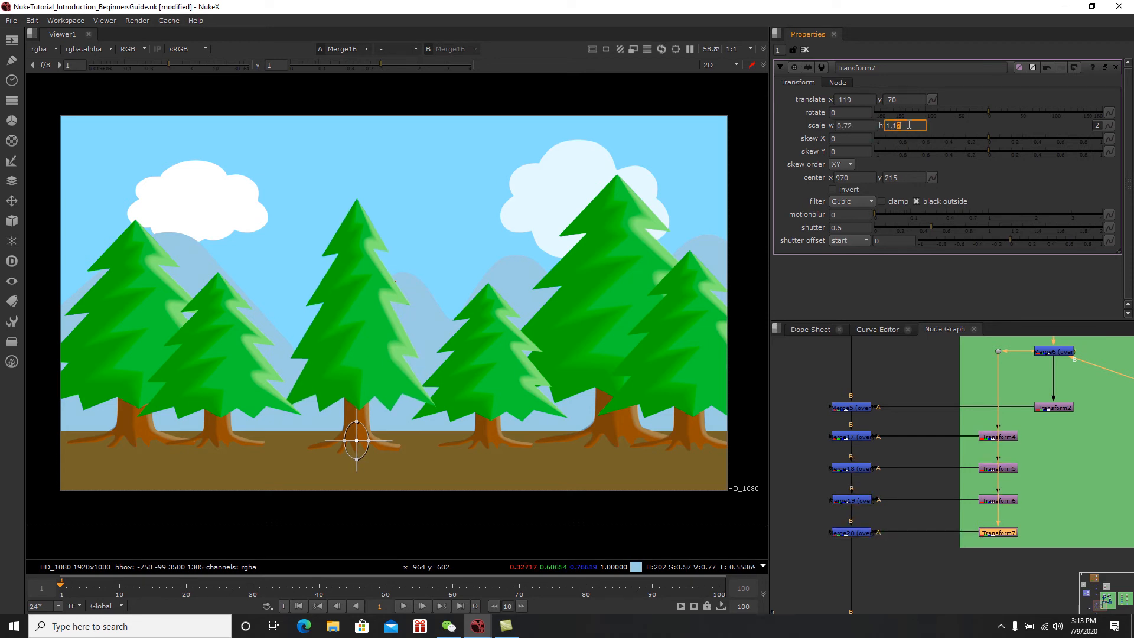
{"action": "left_click", "coordinate": [851, 127]}
{"action": "key", "text": "Down"}
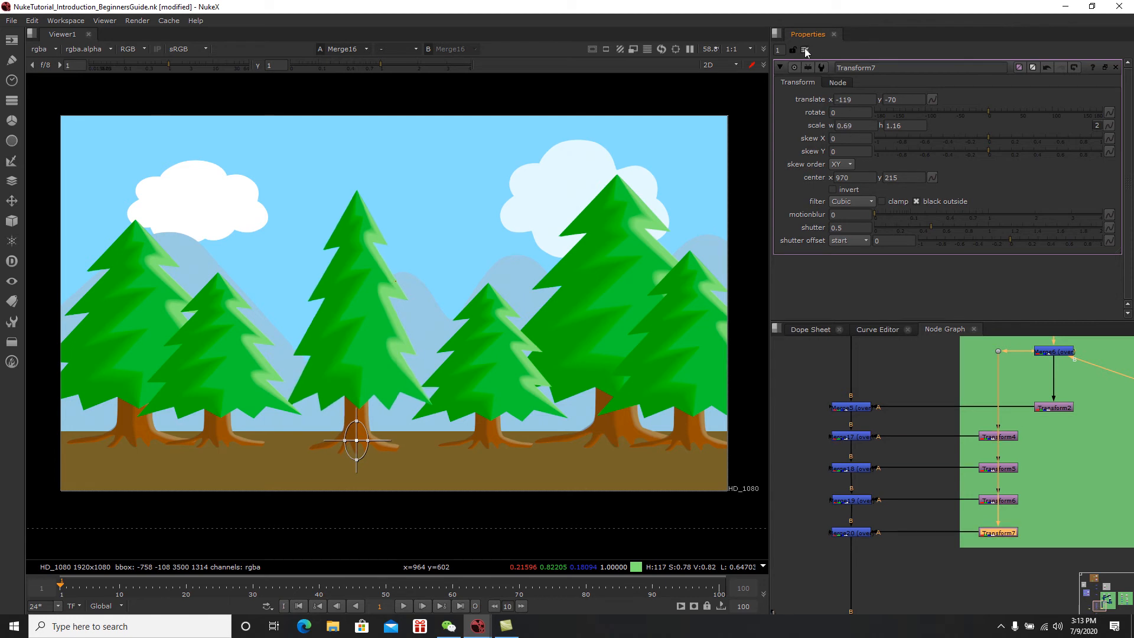
Step: Reopen the new tree's Transform7 properties, lower its height scale to about 1.08, and clear the properties
{"action": "left_click", "coordinate": [806, 50]}
{"action": "double_click", "coordinate": [1007, 534]}
{"action": "left_click", "coordinate": [899, 126]}
{"action": "key", "text": "Down"}
{"action": "key", "text": "Down"}
{"action": "key", "text": "Down"}
{"action": "key", "text": "Down"}
{"action": "key", "text": "Down"}
{"action": "key", "text": "Down"}
{"action": "key", "text": "Down"}
{"action": "key", "text": "Down"}
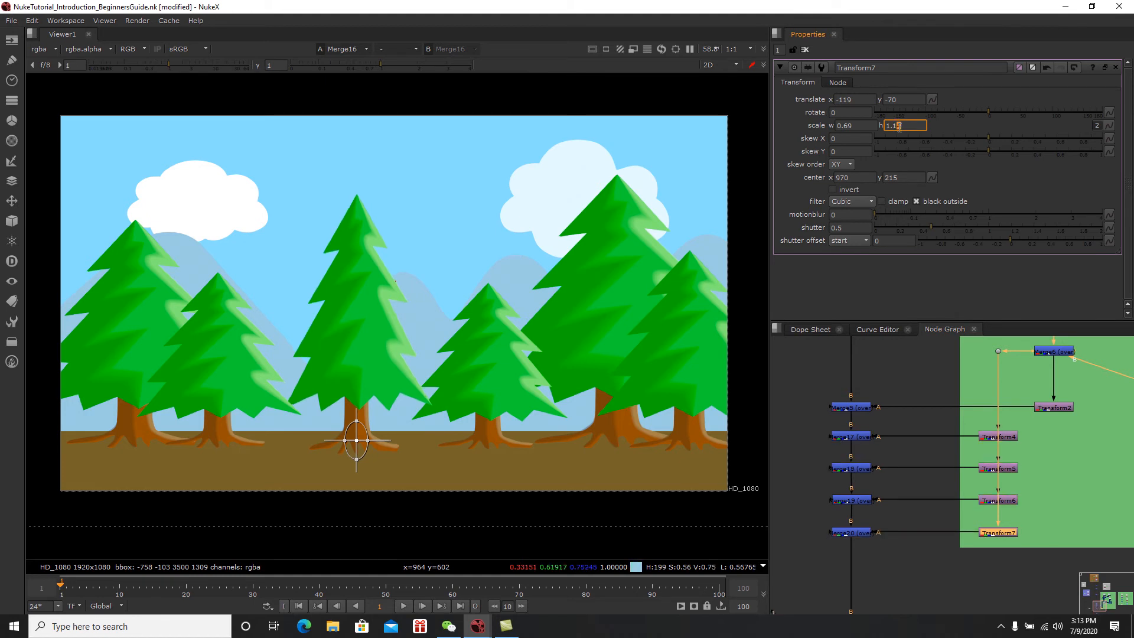
{"action": "key", "text": "Down"}
{"action": "key", "text": "Down"}
{"action": "key", "text": "Down"}
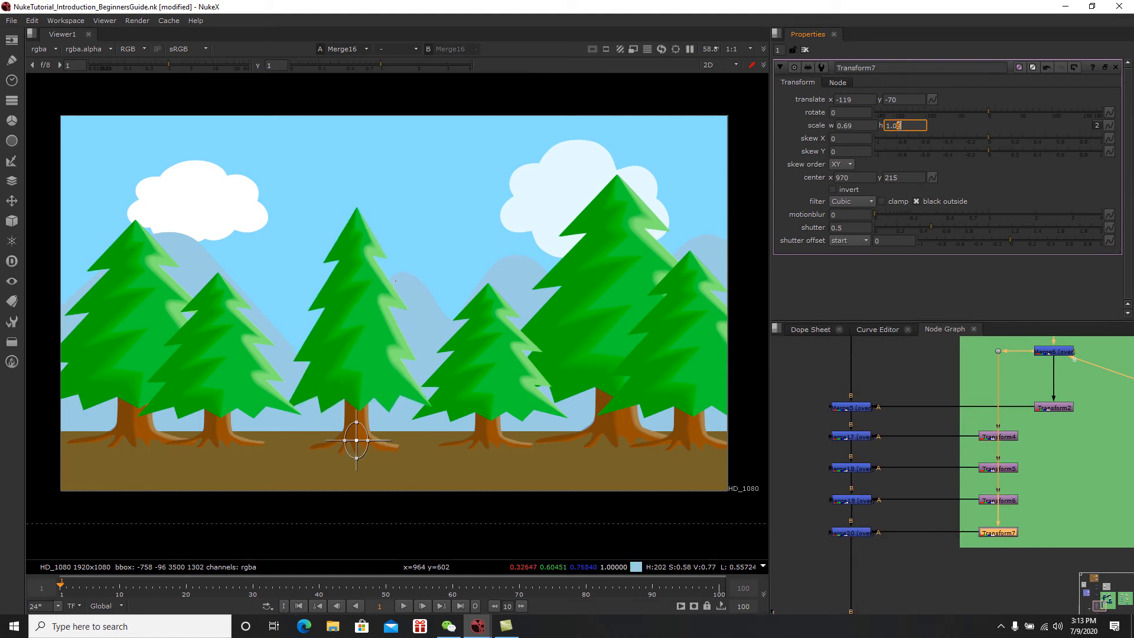
{"action": "left_click", "coordinate": [805, 49]}
Step: Save the Nuke script with the new tree added
{"action": "middle_click_drag", "start_coordinate": [1069, 478], "coordinate": [1024, 462]}
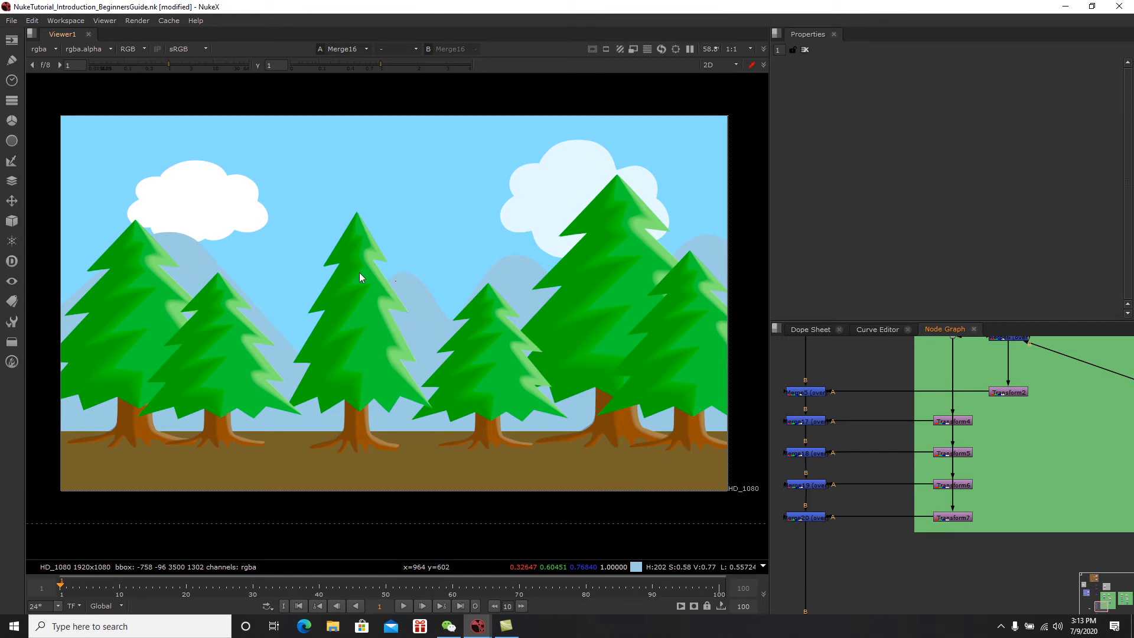
{"action": "middle_click_drag", "start_coordinate": [711, 409], "coordinate": [701, 403]}
{"action": "key", "text": "ctrl+s"}
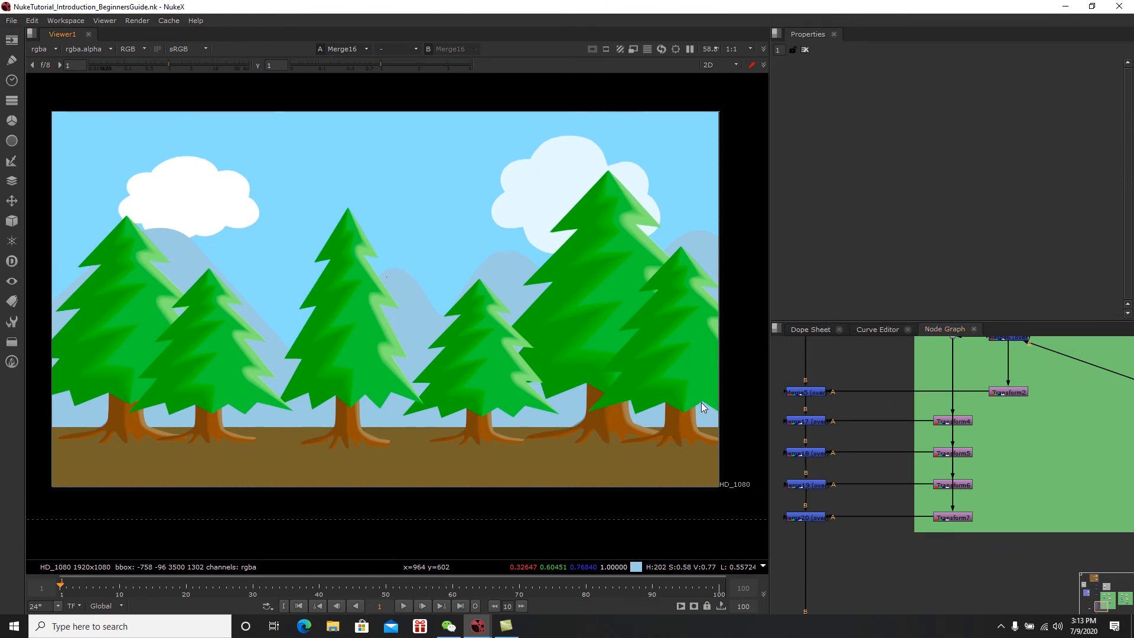
Step: View the composite at the Merge that adds the ground, before the trees
{"action": "scroll", "coordinate": [1017, 473], "scroll_direction": "down", "scroll_amount": 2}
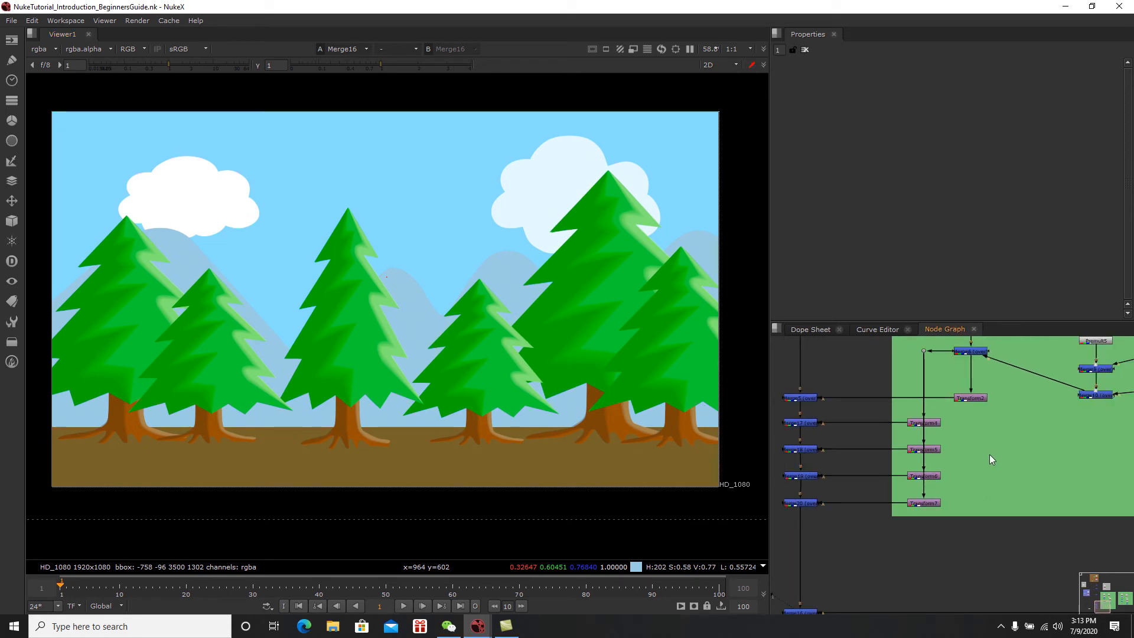
{"action": "middle_click_drag", "start_coordinate": [987, 454], "coordinate": [1004, 444]}
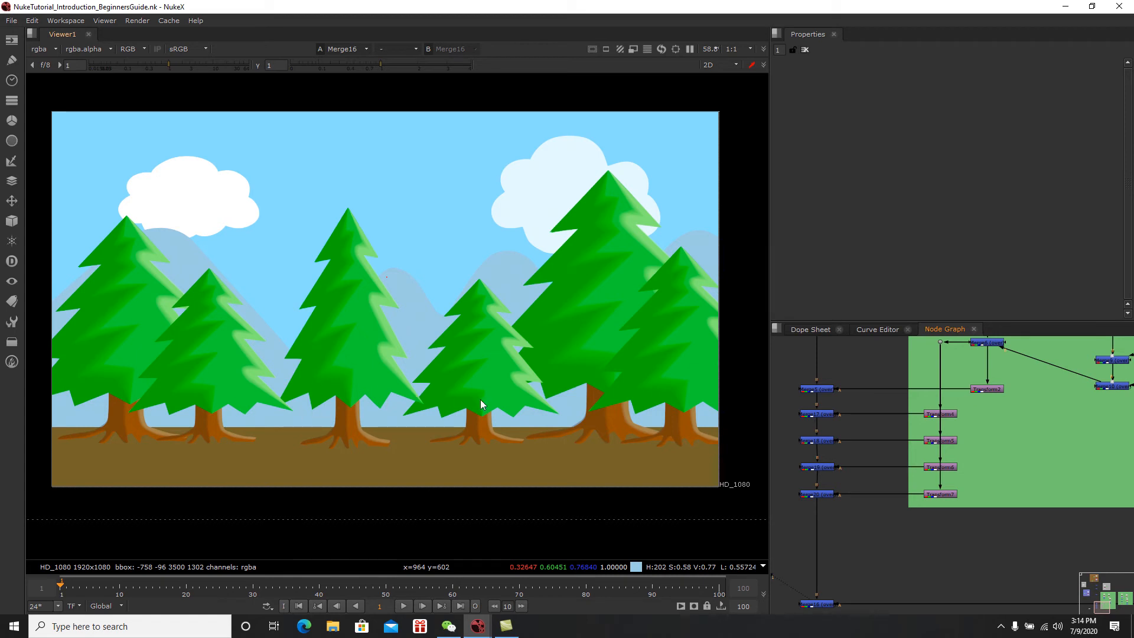
{"action": "scroll", "coordinate": [892, 547], "scroll_direction": "down", "scroll_amount": 5}
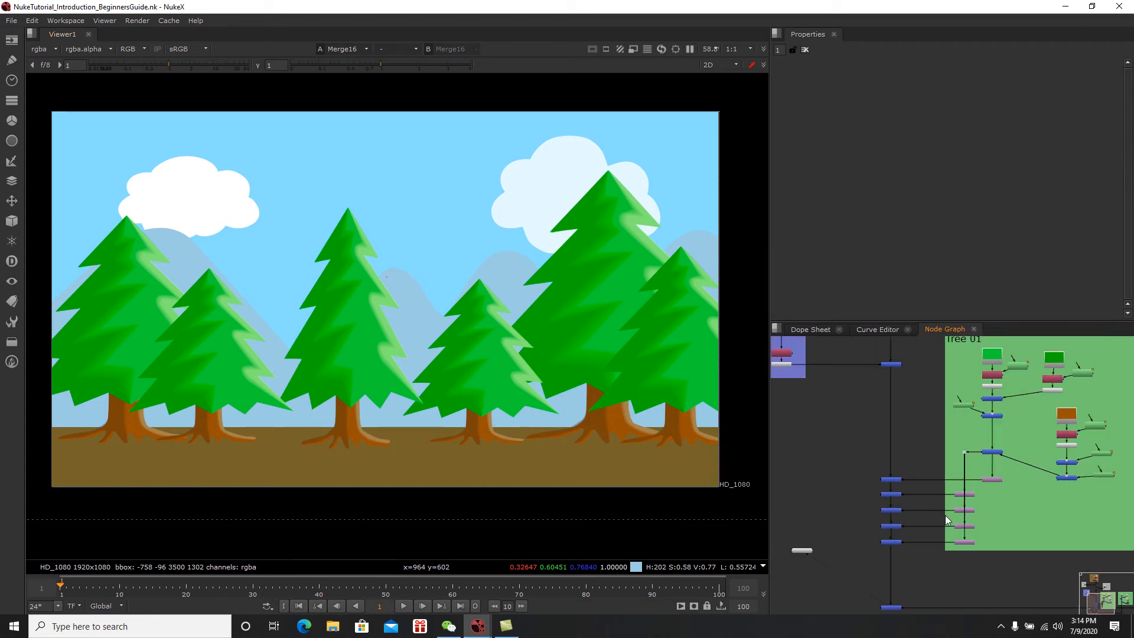
{"action": "scroll", "coordinate": [852, 459], "scroll_direction": "up", "scroll_amount": 3}
{"action": "left_click", "coordinate": [906, 431]}
{"action": "key", "text": "1"}
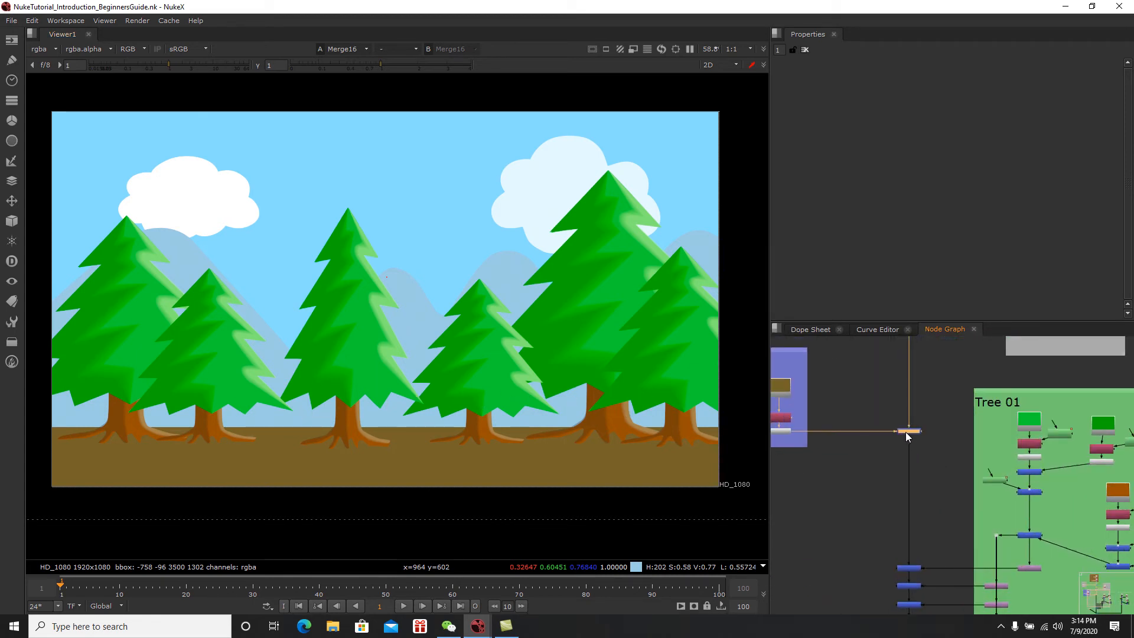
{"action": "middle_click_drag", "start_coordinate": [924, 494], "coordinate": [952, 438]}
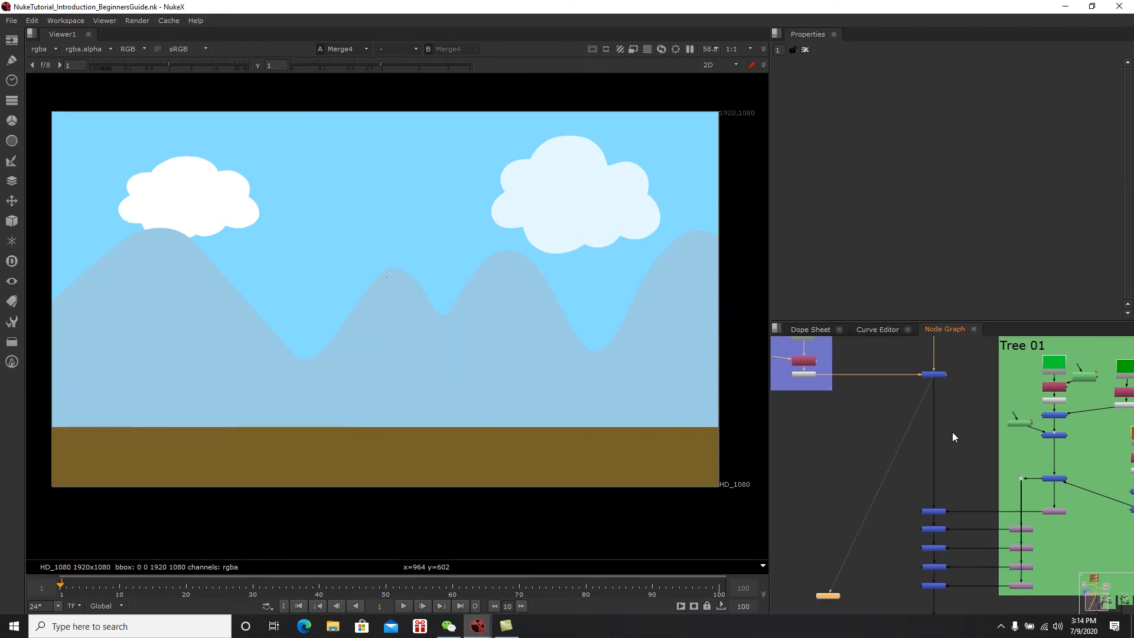
Step: Add a Constant node in the empty area below the Ground backdrop
{"action": "middle_click_drag", "start_coordinate": [845, 426], "coordinate": [969, 516]}
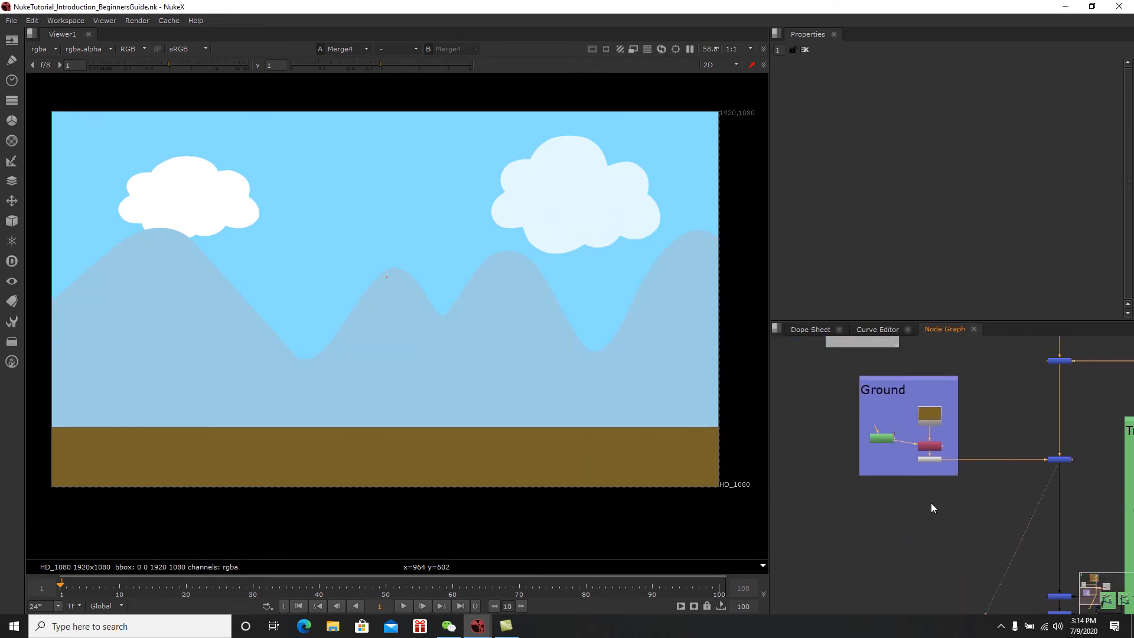
{"action": "scroll", "coordinate": [940, 472], "scroll_direction": "up", "scroll_amount": 2}
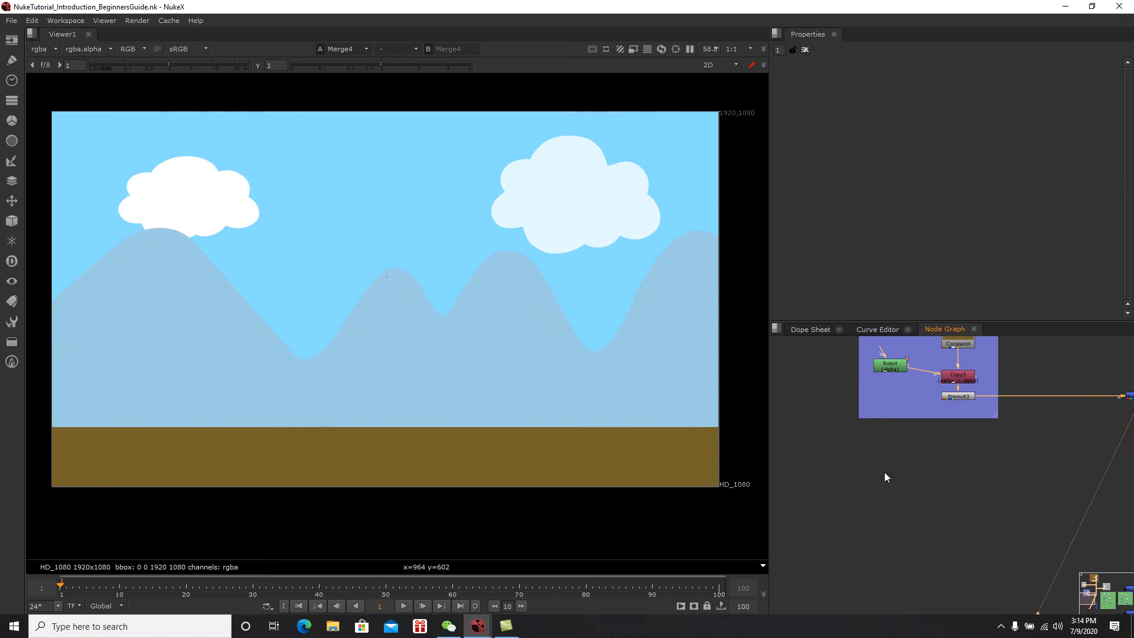
{"action": "middle_click_drag", "start_coordinate": [838, 435], "coordinate": [798, 410]}
{"action": "left_click", "coordinate": [839, 437]}
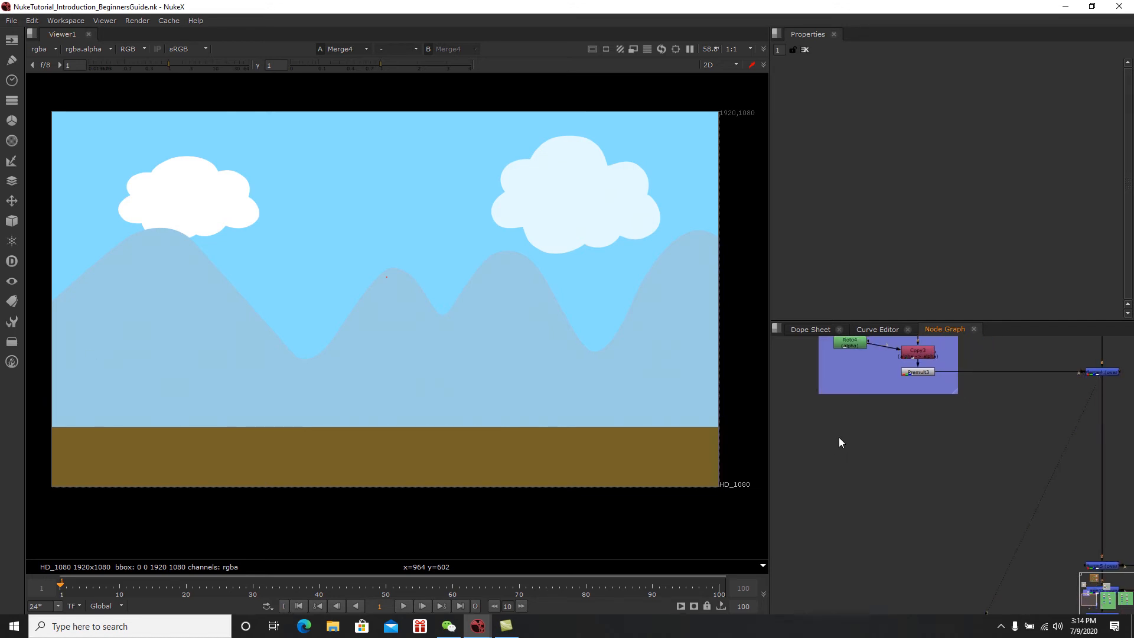
{"action": "key", "text": "Tab"}
{"action": "type", "text": "const"}
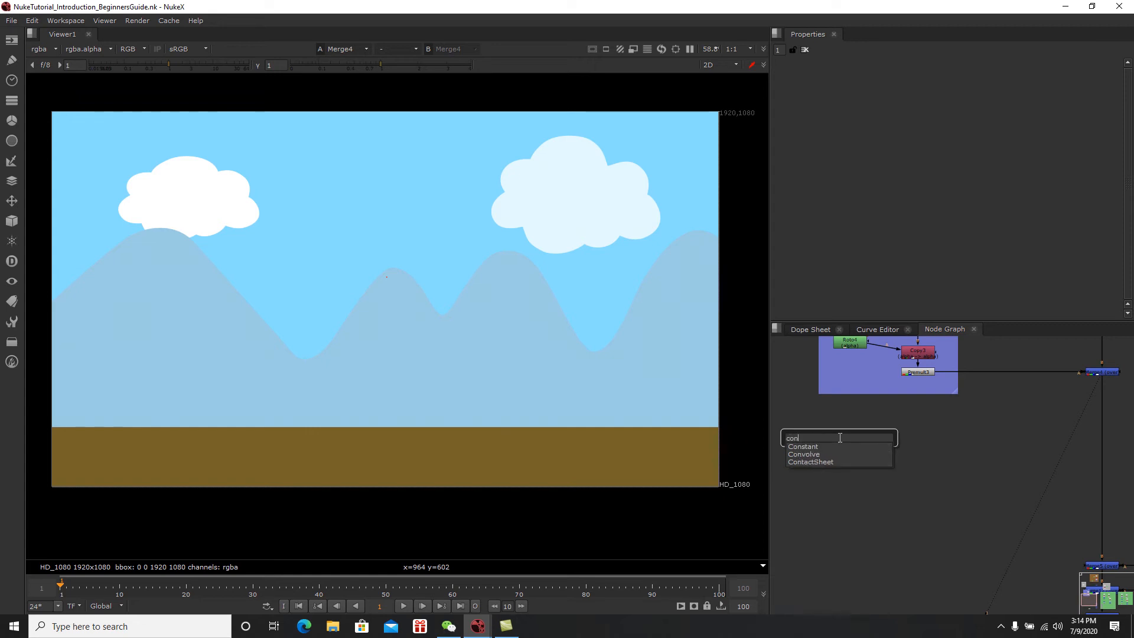
{"action": "left_click", "coordinate": [827, 446]}
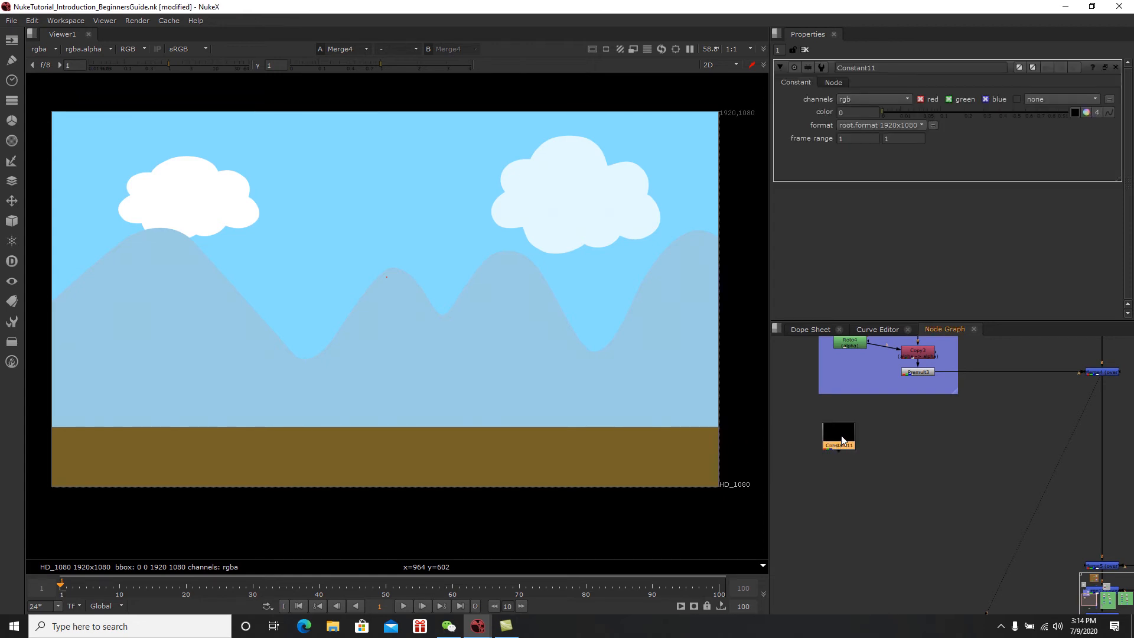
Step: Set the new Constant's channels to rgba and its color to 1
{"action": "left_click", "coordinate": [869, 99]}
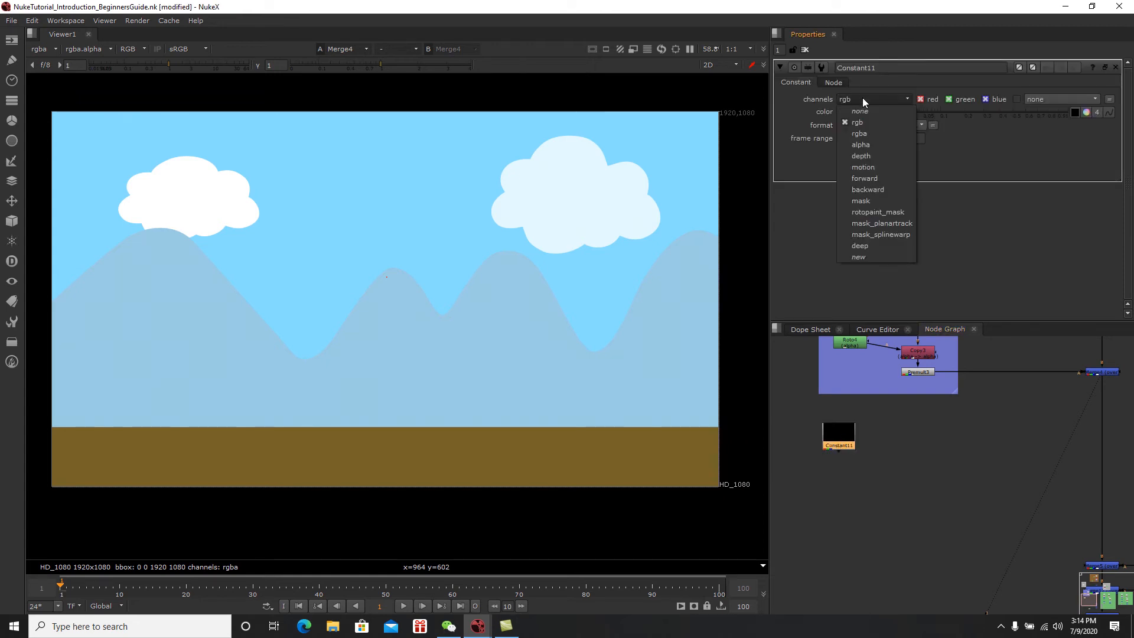
{"action": "left_click", "coordinate": [867, 133]}
{"action": "type", "text": "1"}
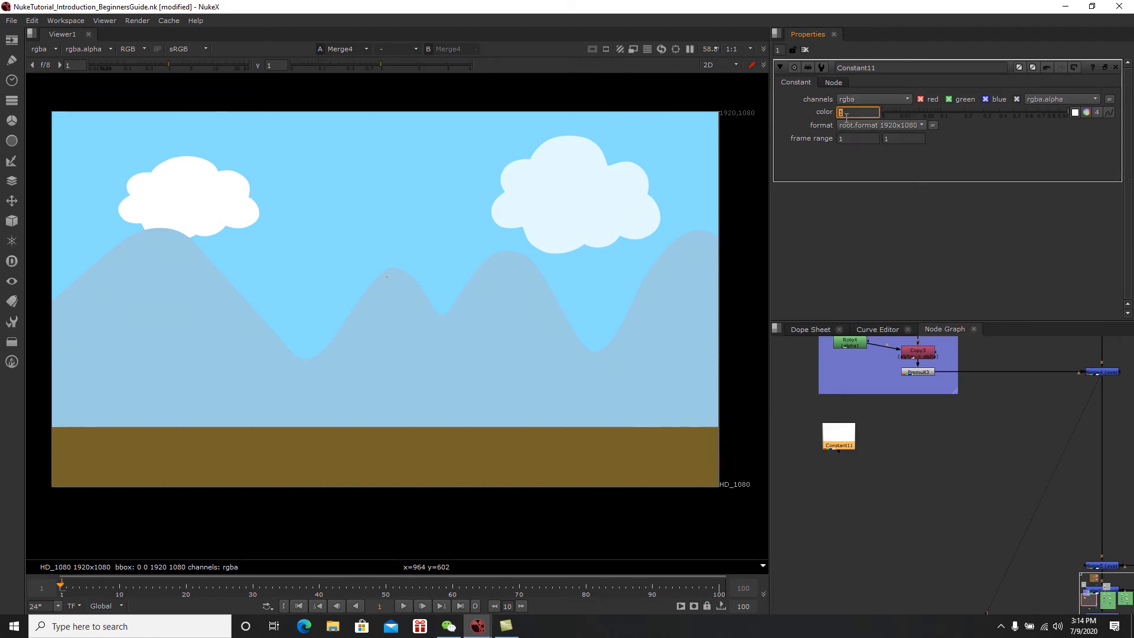
Step: View the new Constant and set its color to a green of about 0.018, 0.636, 0.186 in RGB
{"action": "left_click", "coordinate": [1086, 112]}
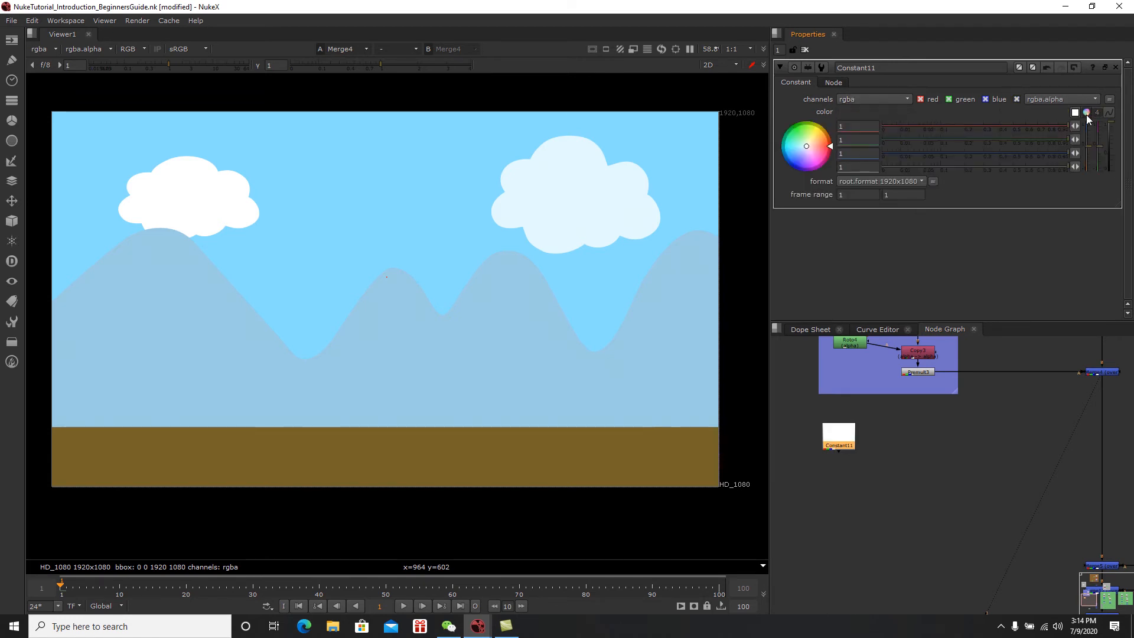
{"action": "key", "text": "1"}
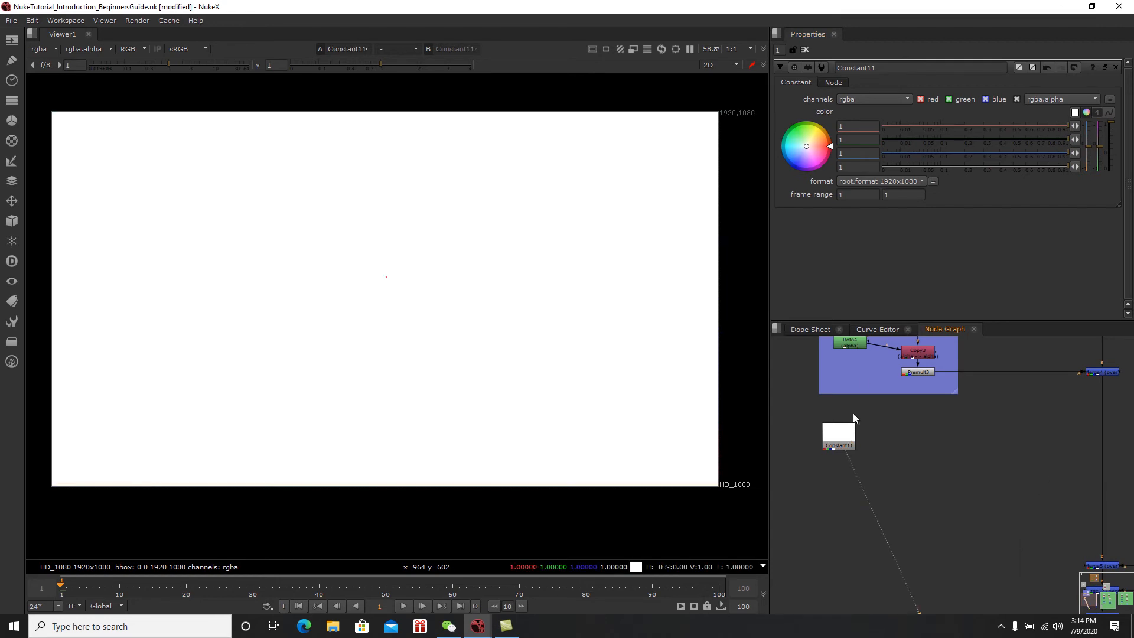
{"action": "left_click_drag", "start_coordinate": [802, 155], "coordinate": [727, 84]}
{"action": "mouse_move", "coordinate": [798, 140]}
{"action": "left_mouse_down"}
{"action": "mouse_move", "coordinate": [808, 147]}
{"action": "mouse_move", "coordinate": [791, 133]}
{"action": "left_mouse_up"}
{"action": "left_click_drag", "start_coordinate": [1112, 133], "coordinate": [1112, 150]}
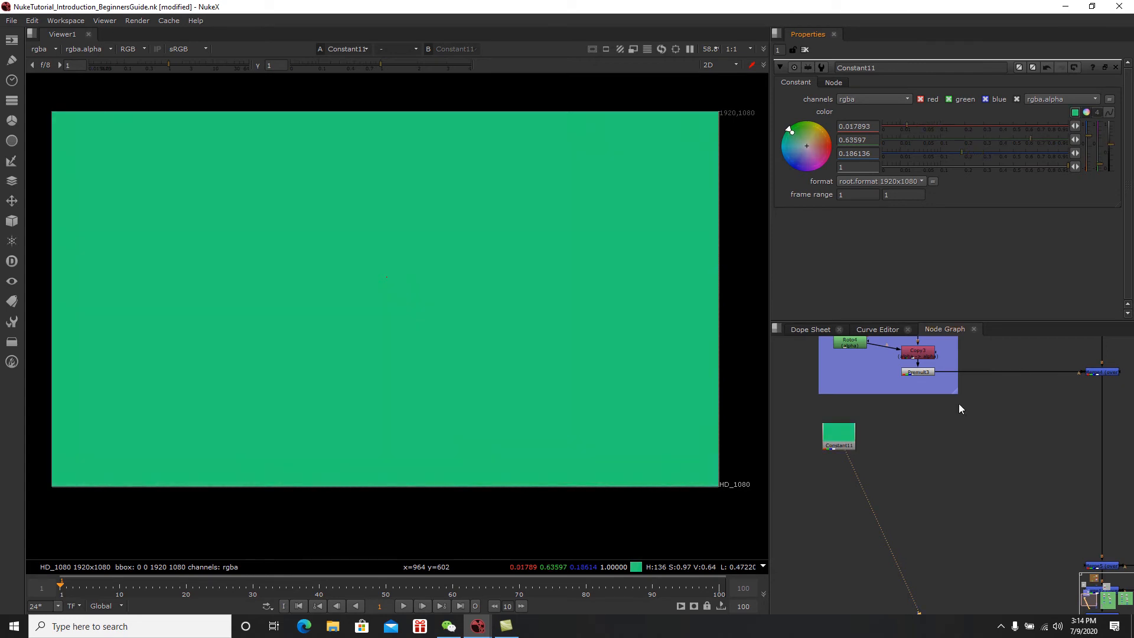
Step: Add a Roto node beside the new green Constant
{"action": "middle_click_drag", "start_coordinate": [854, 483], "coordinate": [972, 474]}
{"action": "key", "text": "Tab"}
{"action": "type", "text": "ro"}
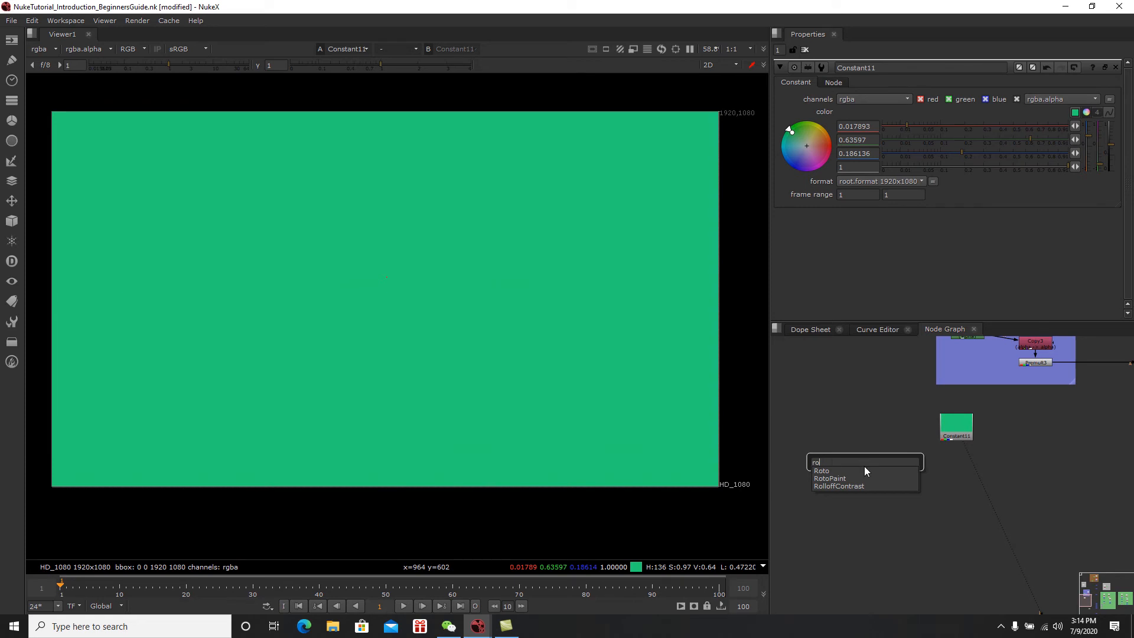
{"action": "key", "text": "Return"}
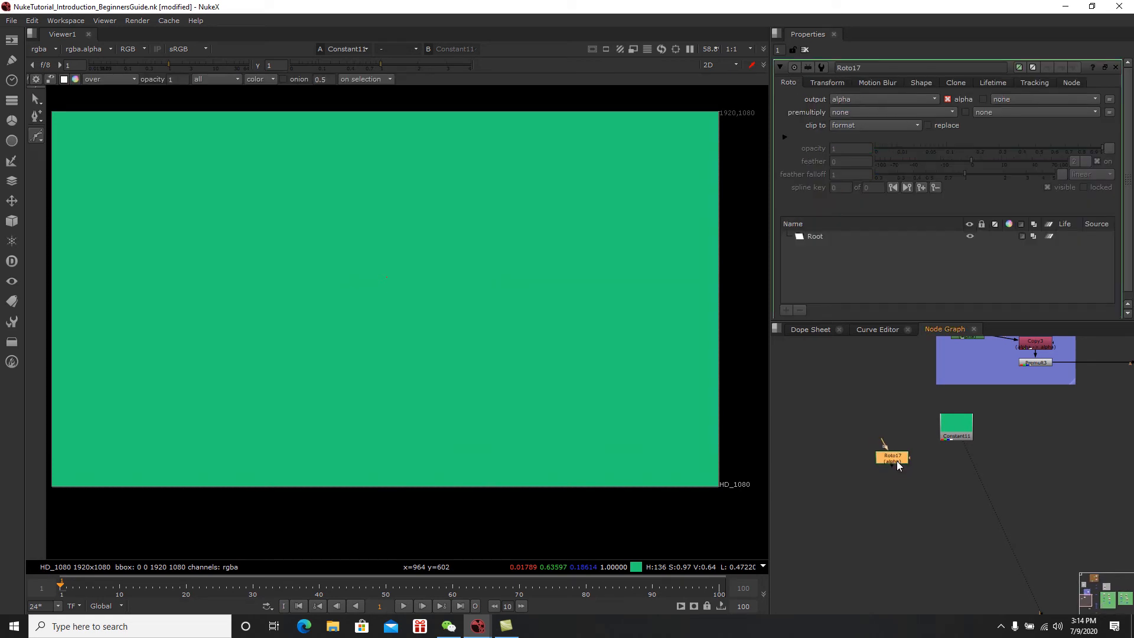
Step: Draw a closed Bezier with a bumpy upper edge across the frame's middle that encloses the lower half beyond the frame borders
{"action": "mouse_move", "coordinate": [127, 362]}
{"action": "middle_mouse_down"}
{"action": "mouse_move", "coordinate": [158, 349]}
{"action": "mouse_move", "coordinate": [148, 355]}
{"action": "middle_mouse_up"}
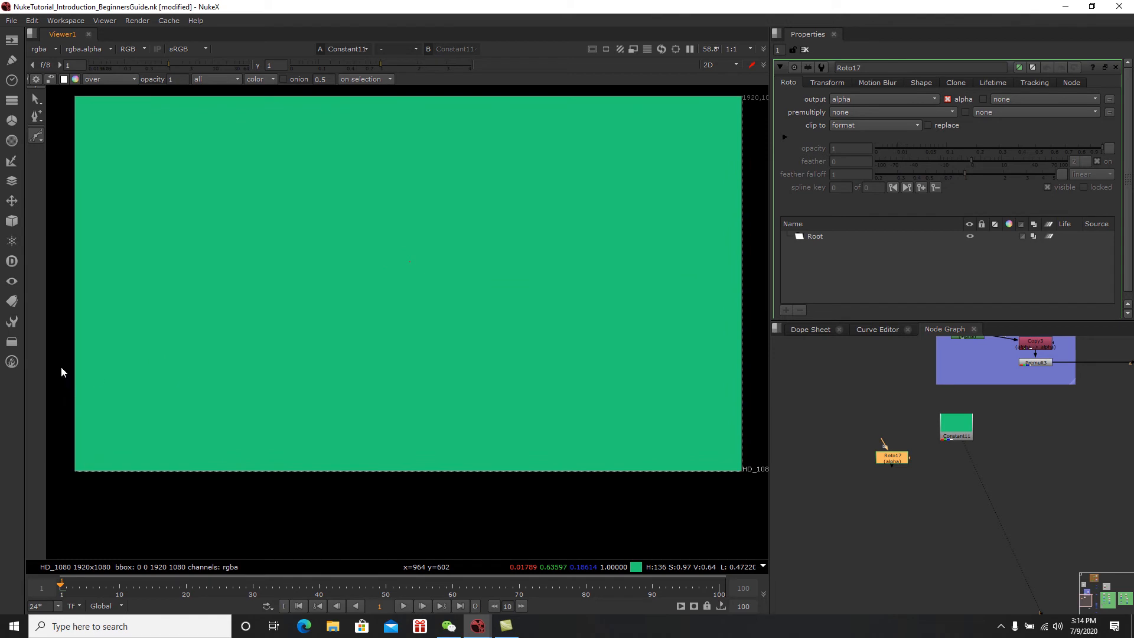
{"action": "left_click", "coordinate": [61, 345]}
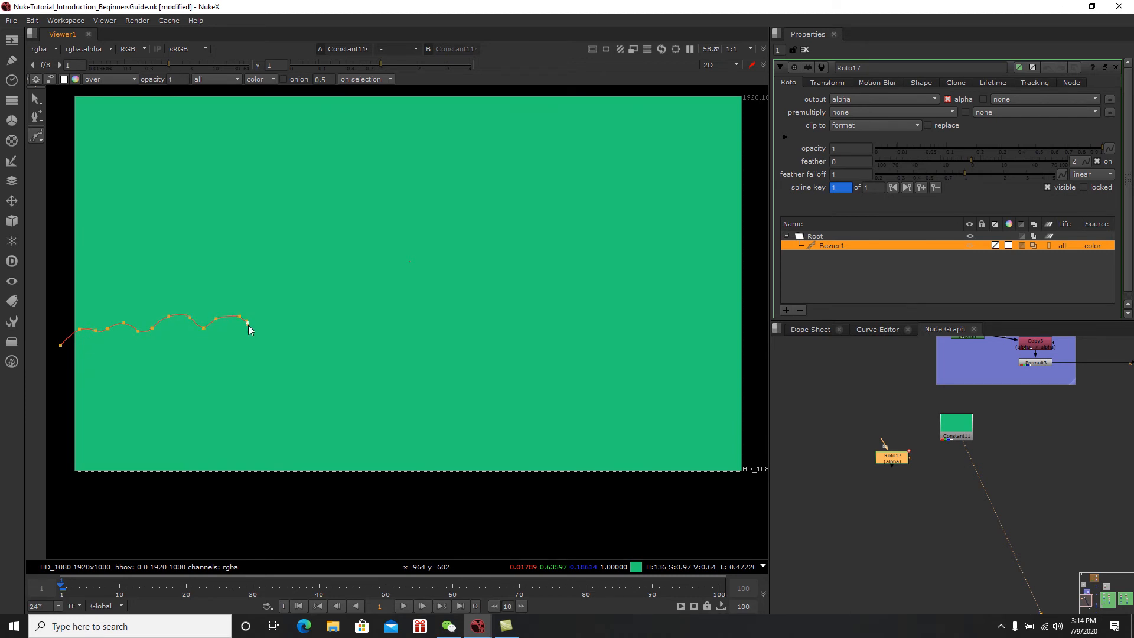
{"action": "left_click", "coordinate": [350, 304]}
{"action": "left_click", "coordinate": [362, 314]}
{"action": "left_click", "coordinate": [383, 320]}
{"action": "left_click", "coordinate": [757, 482]}
{"action": "left_click_drag", "start_coordinate": [66, 484], "coordinate": [64, 466]}
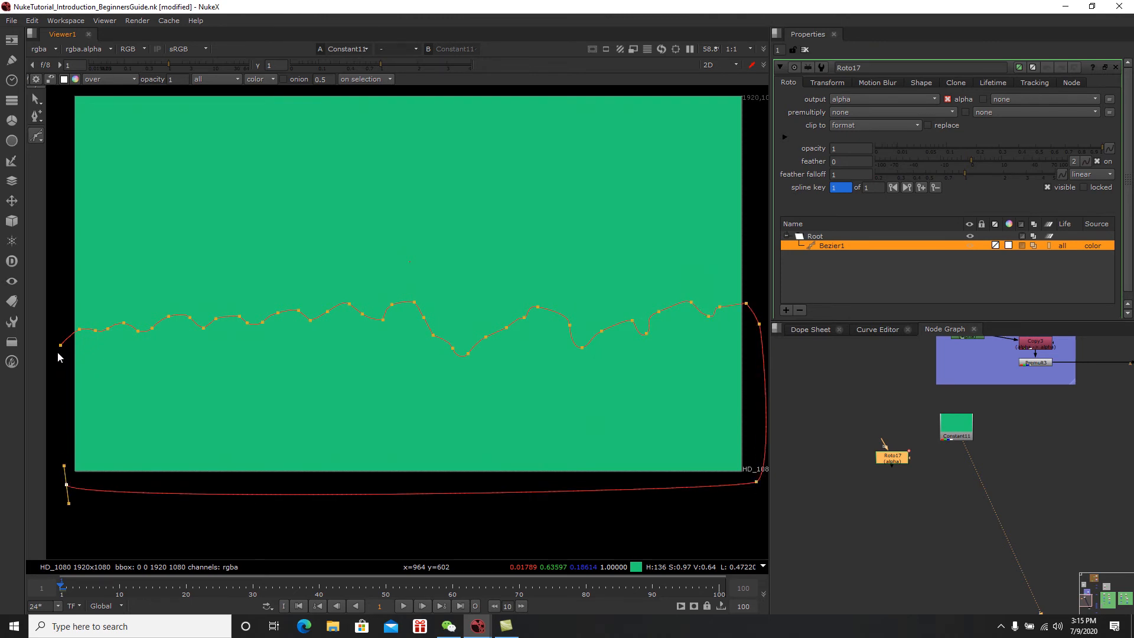
{"action": "left_click", "coordinate": [61, 345]}
Step: Fine-tune the Bezier points near the middle of the shape's bumpy upper edge
{"action": "left_click_drag", "start_coordinate": [659, 311], "coordinate": [582, 335]}
{"action": "scroll", "coordinate": [618, 322], "scroll_direction": "up", "scroll_amount": 4}
{"action": "left_click_drag", "start_coordinate": [430, 286], "coordinate": [456, 287]}
{"action": "middle_click_drag", "start_coordinate": [395, 309], "coordinate": [597, 326]}
{"action": "scroll", "coordinate": [597, 326], "scroll_direction": "down", "scroll_amount": 1}
{"action": "left_click_drag", "start_coordinate": [329, 302], "coordinate": [338, 301]}
{"action": "scroll", "coordinate": [382, 339], "scroll_direction": "down", "scroll_amount": 7}
{"action": "middle_click_drag", "start_coordinate": [412, 353], "coordinate": [472, 351]}
{"action": "scroll", "coordinate": [948, 476], "scroll_direction": "up", "scroll_amount": 2}
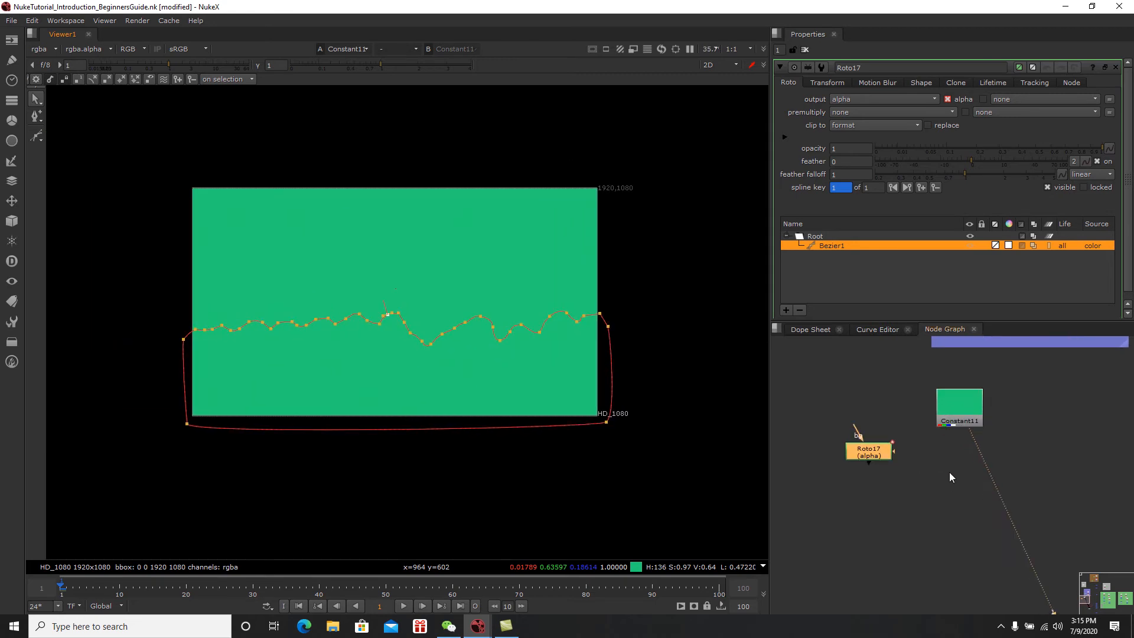
Step: Duplicate the Ground's Copy and Premult nodes and connect them to the green Constant and its Roto
{"action": "middle_click_drag", "start_coordinate": [945, 495], "coordinate": [904, 552]}
{"action": "scroll", "coordinate": [904, 552], "scroll_direction": "down", "scroll_amount": 2}
{"action": "left_click_drag", "start_coordinate": [1043, 472], "coordinate": [972, 391]}
{"action": "key", "text": "ctrl+c"}
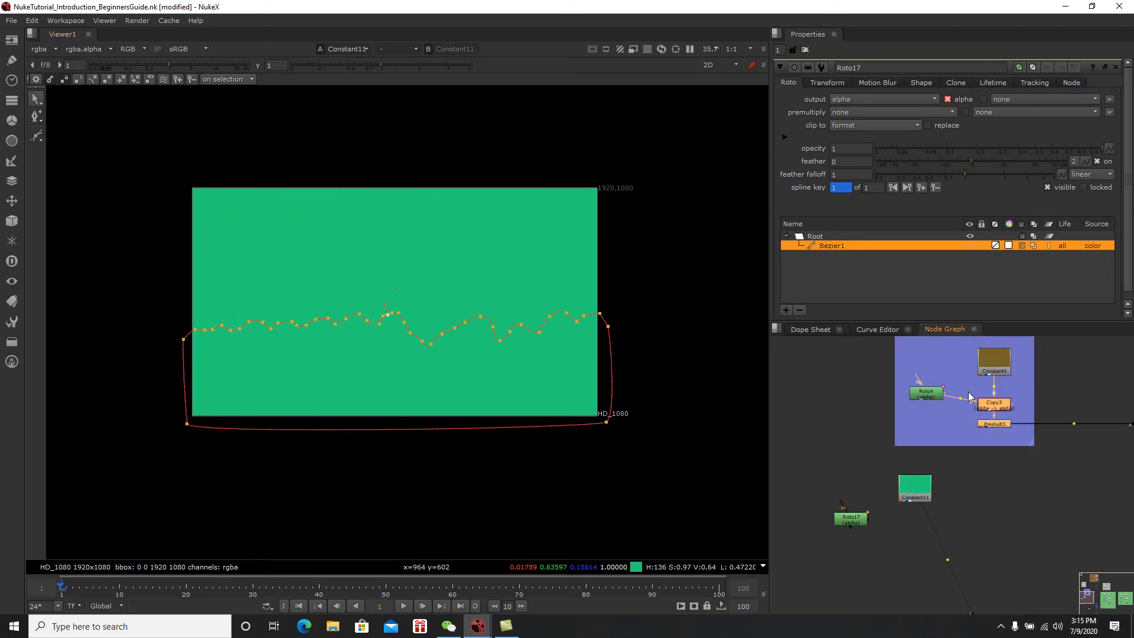
{"action": "scroll", "coordinate": [968, 431], "scroll_direction": "up", "scroll_amount": 2}
{"action": "middle_click_drag", "start_coordinate": [912, 546], "coordinate": [955, 480]}
{"action": "left_click", "coordinate": [934, 511]}
{"action": "key", "text": "ctrl+v"}
{"action": "left_click_drag", "start_coordinate": [934, 512], "coordinate": [938, 446]}
{"action": "left_click_drag", "start_coordinate": [945, 528], "coordinate": [943, 501]}
{"action": "left_click_drag", "start_coordinate": [854, 487], "coordinate": [870, 488]}
Step: Add a Backdrop around the green Constant, Roto, Copy and Premult nodes and shift the group right beneath the Ground backdrop
{"action": "left_click_drag", "start_coordinate": [815, 399], "coordinate": [1047, 572]}
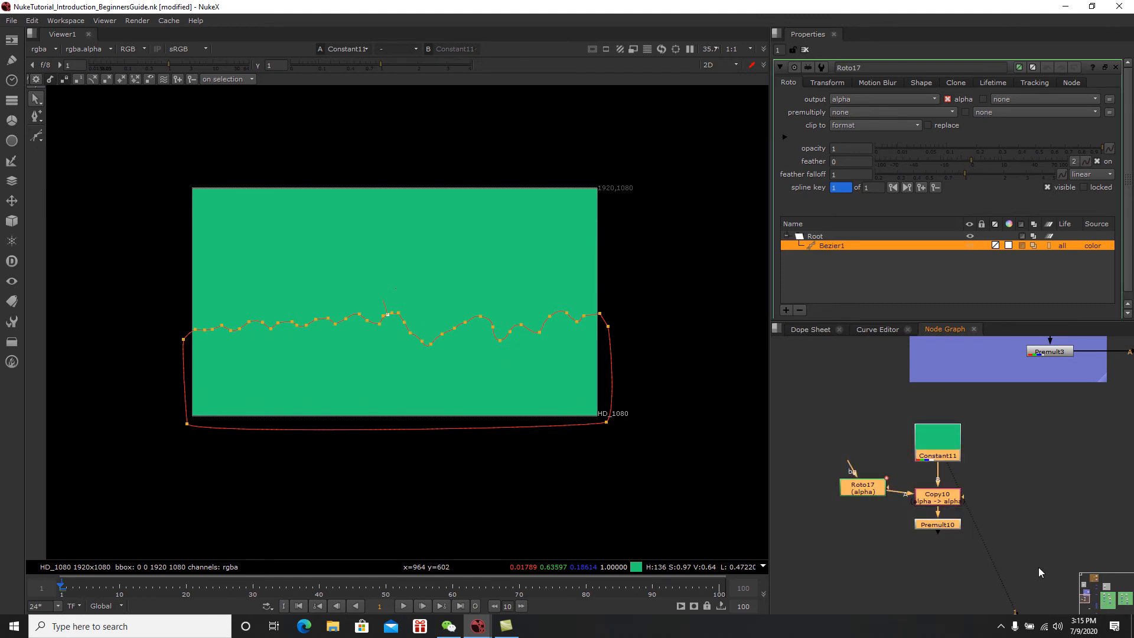
{"action": "key", "text": "Tab"}
{"action": "type", "text": "bad"}
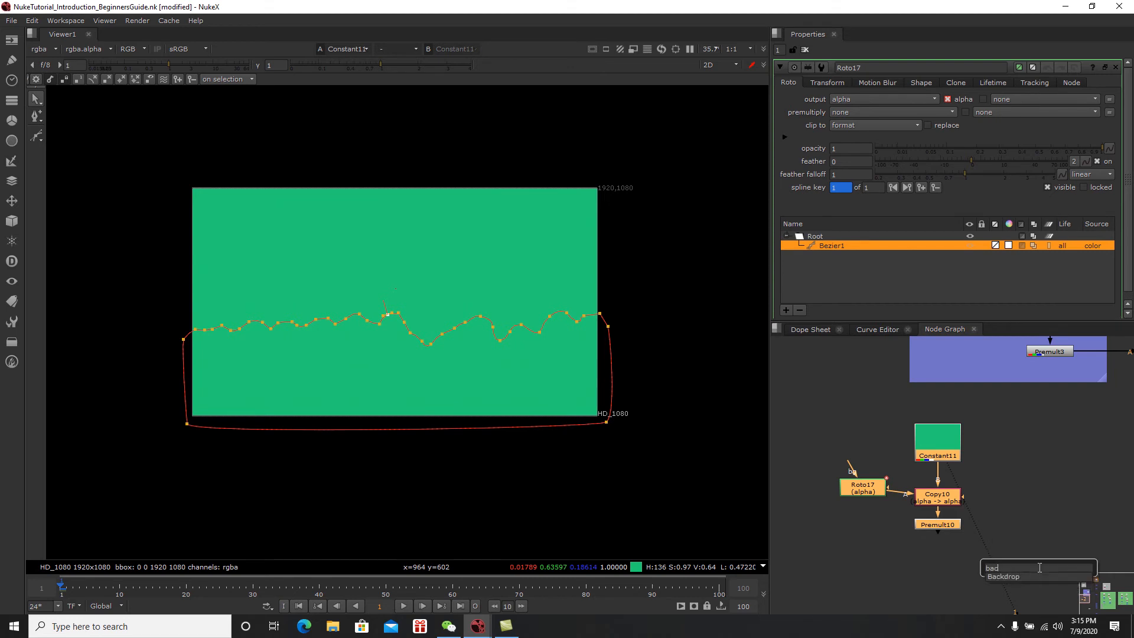
{"action": "left_click", "coordinate": [1020, 578]}
{"action": "middle_click_drag", "start_coordinate": [1013, 512], "coordinate": [985, 530]}
{"action": "scroll", "coordinate": [986, 530], "scroll_direction": "down", "scroll_amount": 1}
{"action": "left_click", "coordinate": [995, 499]}
{"action": "left_click_drag", "start_coordinate": [891, 425], "coordinate": [987, 445]}
{"action": "middle_click_drag", "start_coordinate": [961, 448], "coordinate": [875, 388]}
{"action": "scroll", "coordinate": [972, 432], "scroll_direction": "up", "scroll_amount": 1}
Step: Label the new backdrop "Bushes" and close its properties
{"action": "left_click", "coordinate": [977, 434]}
{"action": "double_click", "coordinate": [938, 379]}
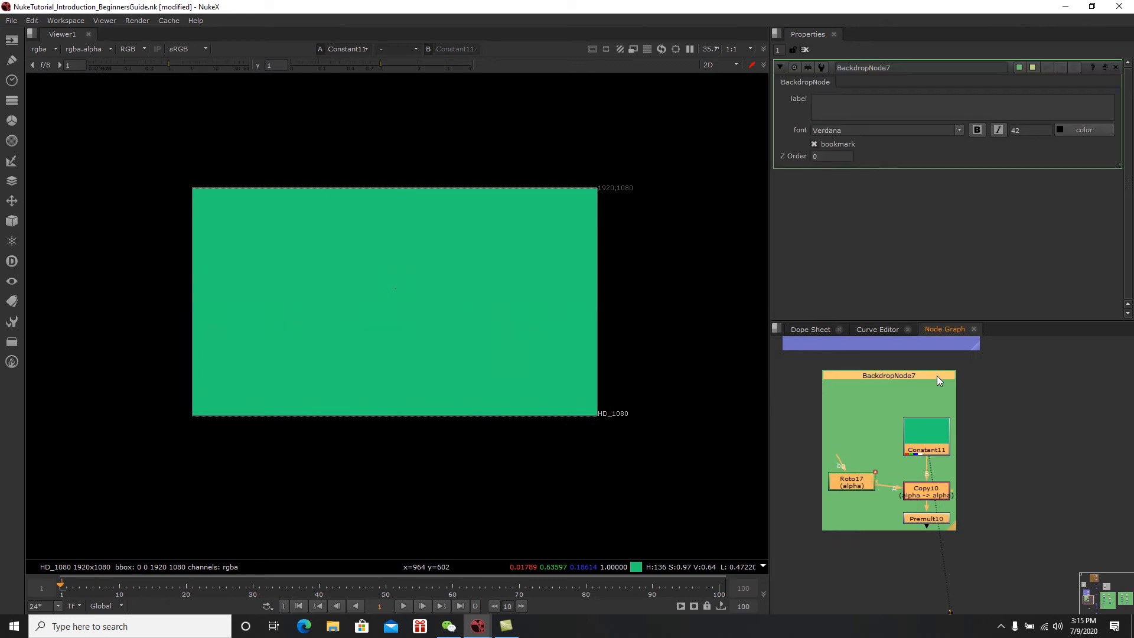
{"action": "left_click", "coordinate": [866, 108]}
{"action": "type", "text": "Bushes"}
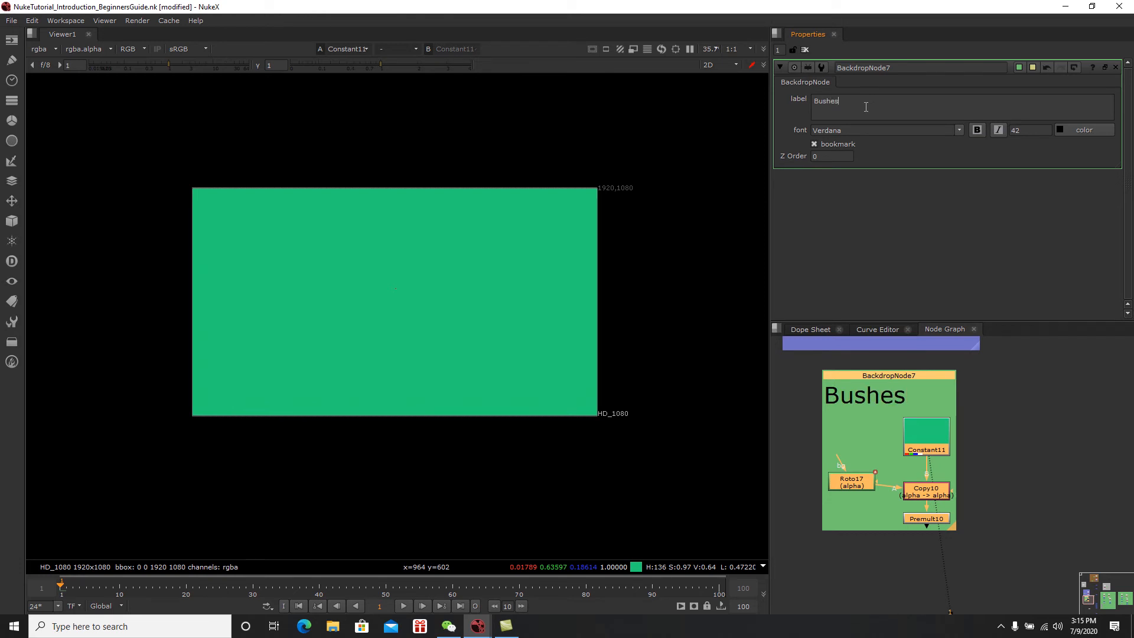
{"action": "left_click", "coordinate": [805, 49]}
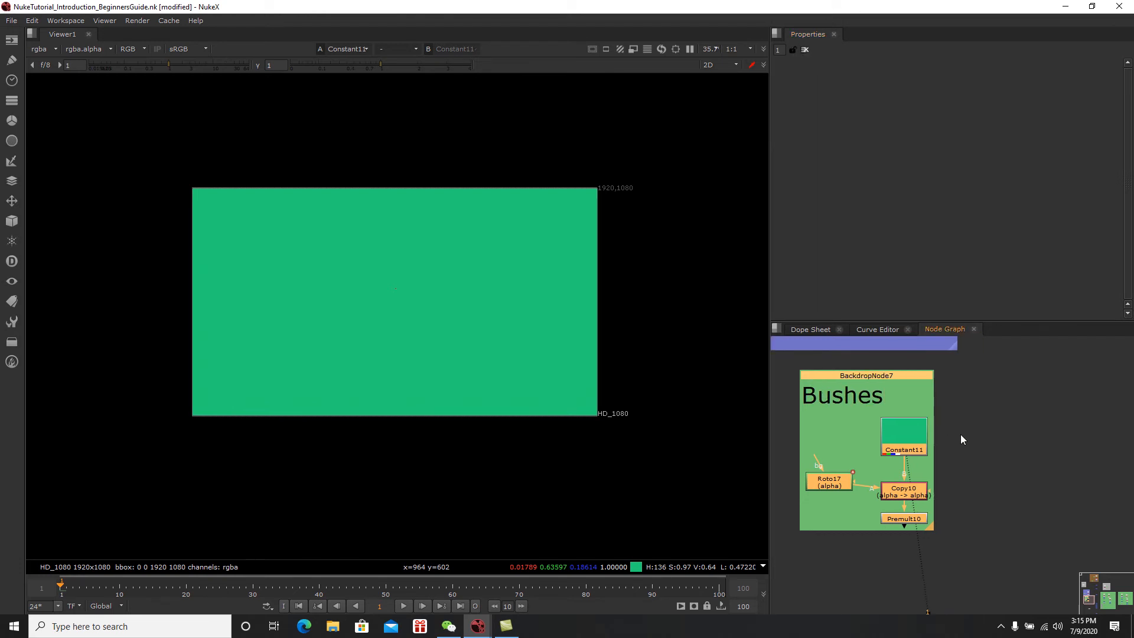
Step: Merge the Bushes Premult over the main pipe between the ground and tree Merges, and view the result
{"action": "scroll", "coordinate": [961, 434], "scroll_direction": "down", "scroll_amount": 5}
{"action": "key", "text": "1"}
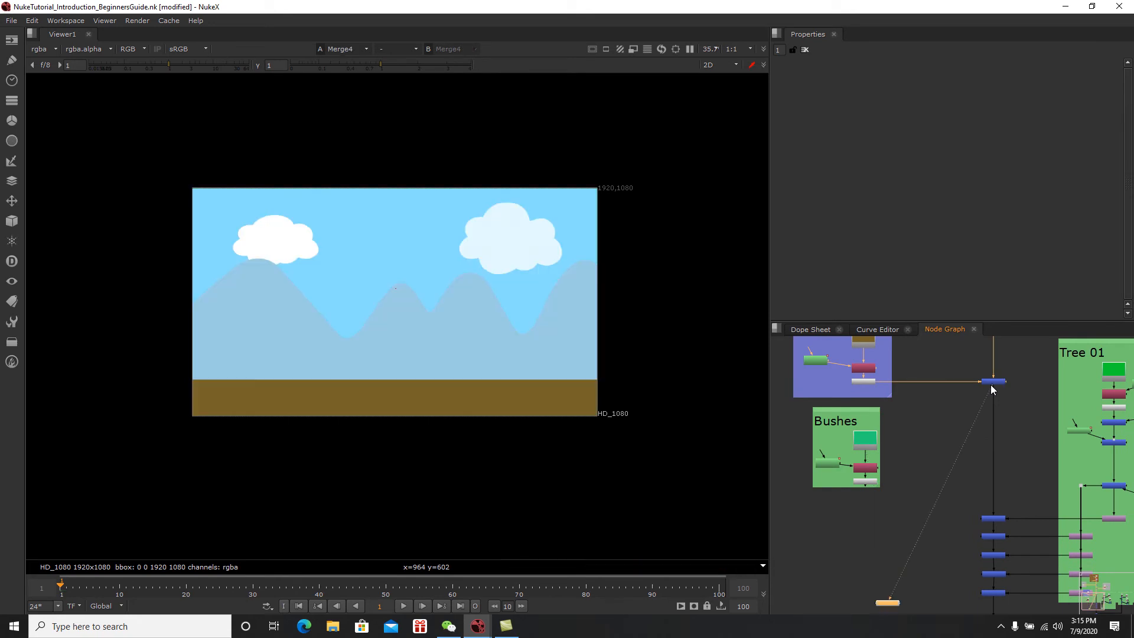
{"action": "scroll", "coordinate": [950, 435], "scroll_direction": "up", "scroll_amount": 2}
{"action": "key", "text": "m"}
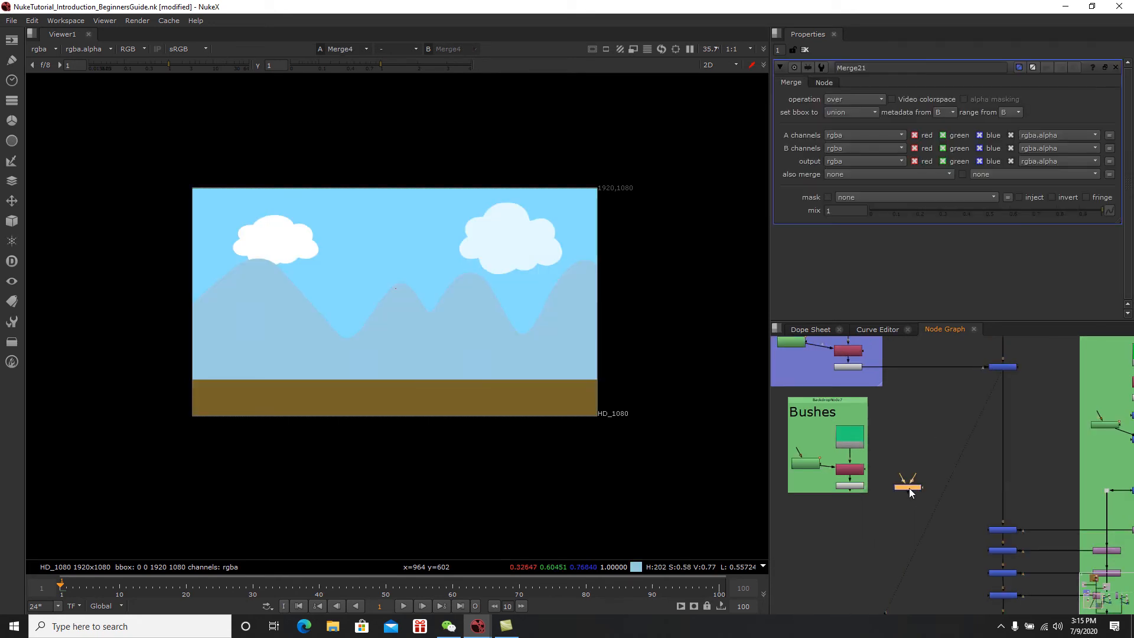
{"action": "scroll", "coordinate": [907, 487], "scroll_direction": "up", "scroll_amount": 2}
{"action": "left_click_drag", "start_coordinate": [886, 487], "coordinate": [1044, 492]}
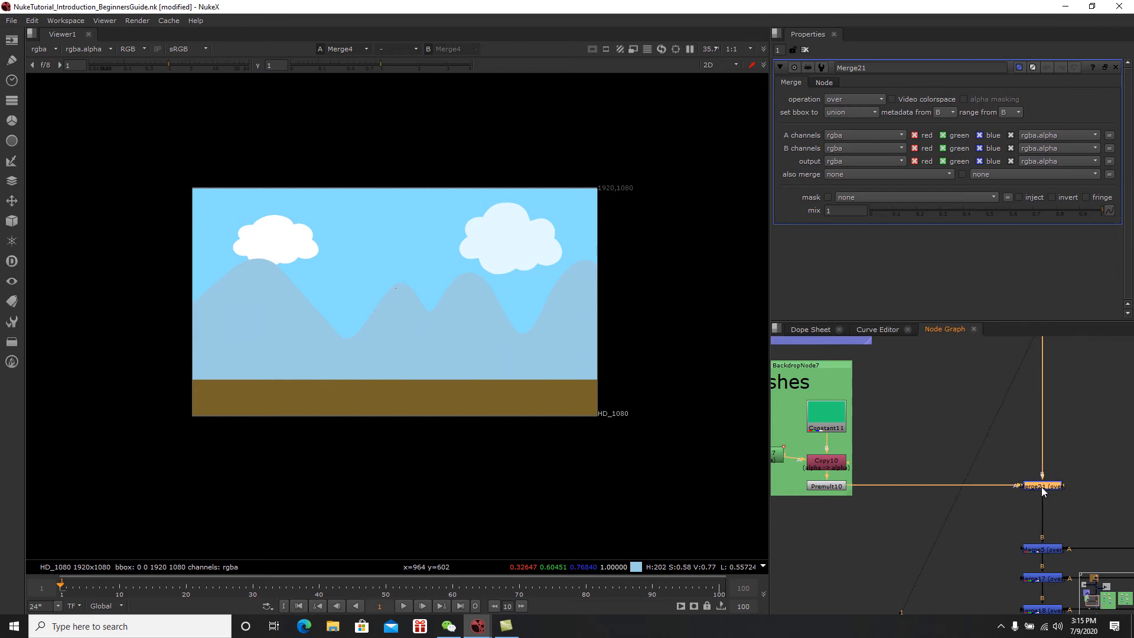
{"action": "key", "text": "1"}
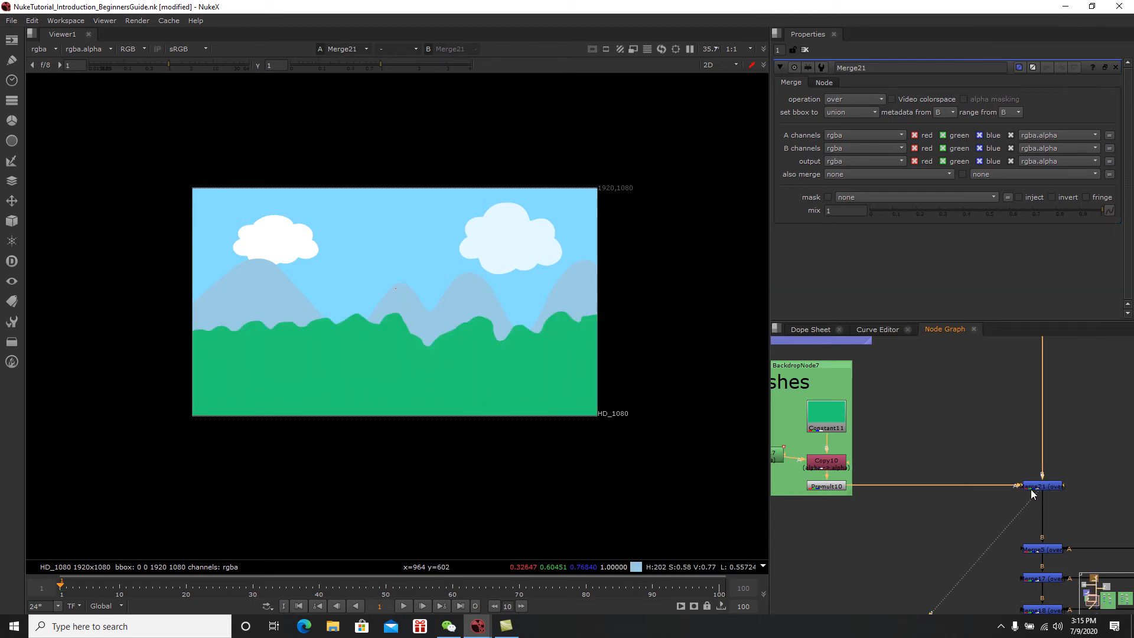
Step: View the composite at the ground Merge and at the mountains Merge above it
{"action": "scroll", "coordinate": [1028, 494], "scroll_direction": "down", "scroll_amount": 2}
{"action": "left_click", "coordinate": [979, 443]}
{"action": "key", "text": "1"}
{"action": "middle_click_drag", "start_coordinate": [979, 445], "coordinate": [960, 527]}
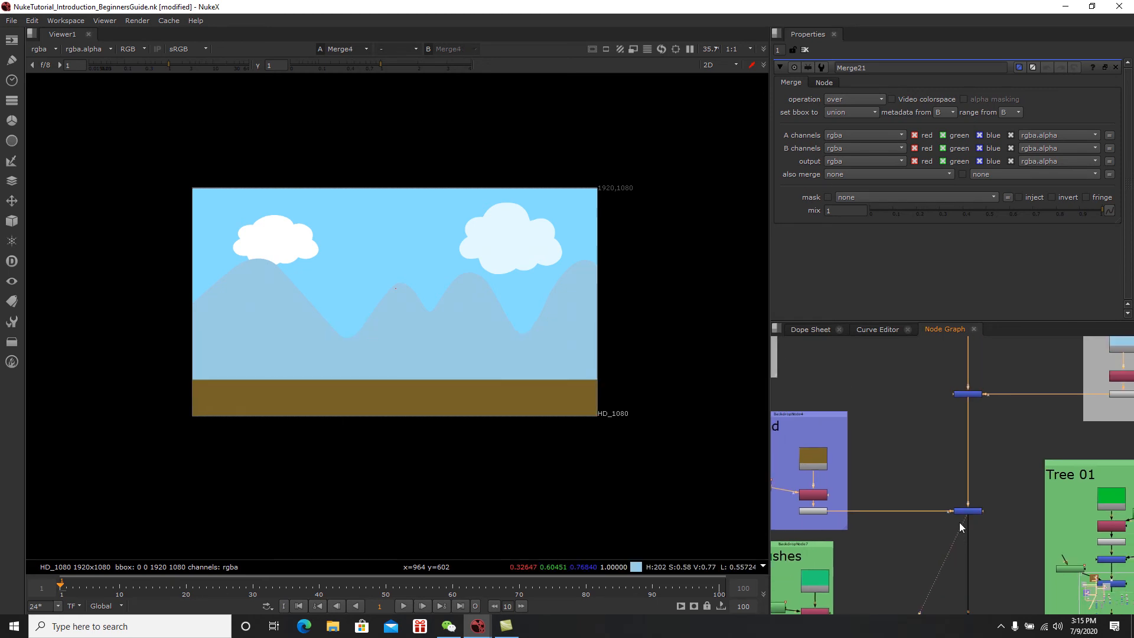
{"action": "left_click", "coordinate": [968, 394]}
{"action": "key", "text": "1"}
{"action": "scroll", "coordinate": [957, 441], "scroll_direction": "down", "scroll_amount": 2}
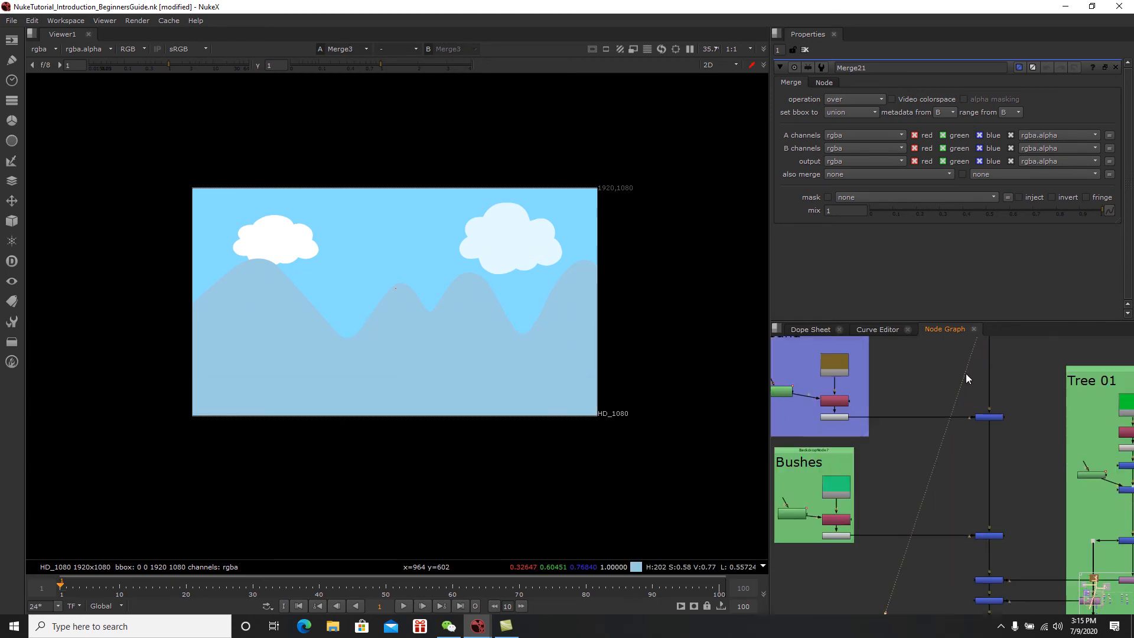
Step: Detach the bushes Merge from the main pipe and select it together with the Bushes nodes
{"action": "scroll", "coordinate": [975, 437], "scroll_direction": "up", "scroll_amount": 1}
{"action": "left_click_drag", "start_coordinate": [991, 442], "coordinate": [972, 395]}
{"action": "middle_click_drag", "start_coordinate": [973, 395], "coordinate": [976, 442]}
{"action": "scroll", "coordinate": [976, 443], "scroll_direction": "down", "scroll_amount": 2}
{"action": "left_click_drag", "start_coordinate": [956, 470], "coordinate": [843, 421]}
{"action": "middle_click_drag", "start_coordinate": [886, 457], "coordinate": [907, 515]}
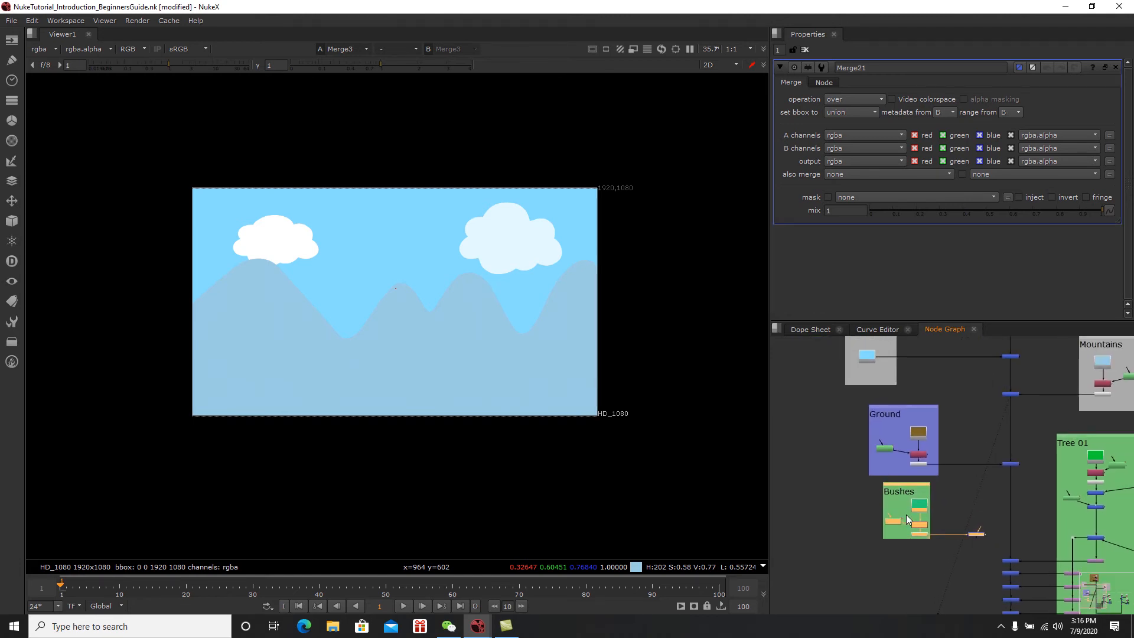
Step: Rearrange the node graph so the Bushes group and its Merge sit above the Ground group
{"action": "left_click_drag", "start_coordinate": [924, 504], "coordinate": [797, 375]}
{"action": "left_click_drag", "start_coordinate": [969, 393], "coordinate": [857, 494]}
{"action": "left_click_drag", "start_coordinate": [1025, 446], "coordinate": [1008, 524], "text": "shift"}
{"action": "middle_click_drag", "start_coordinate": [847, 420], "coordinate": [892, 445]}
{"action": "left_click_drag", "start_coordinate": [786, 360], "coordinate": [1015, 469]}
{"action": "left_click", "coordinate": [895, 425], "text": "shift"}
{"action": "scroll", "coordinate": [999, 499], "scroll_direction": "up", "scroll_amount": 1}
{"action": "middle_click_drag", "start_coordinate": [999, 499], "coordinate": [896, 494]}
{"action": "scroll", "coordinate": [895, 498], "scroll_direction": "up", "scroll_amount": 2}
{"action": "left_click", "coordinate": [912, 458]}
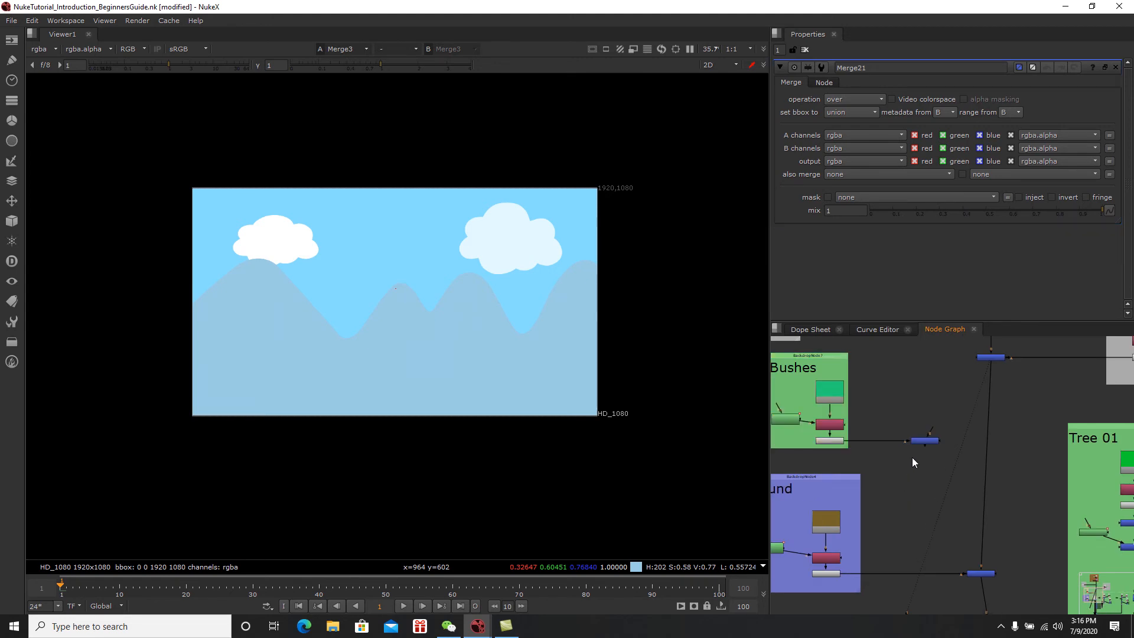
Step: Insert the bushes Merge between the mountains and ground Merges, align the ground Merge under it and view the ground Merge
{"action": "left_click_drag", "start_coordinate": [921, 441], "coordinate": [995, 444]}
{"action": "key", "text": "1"}
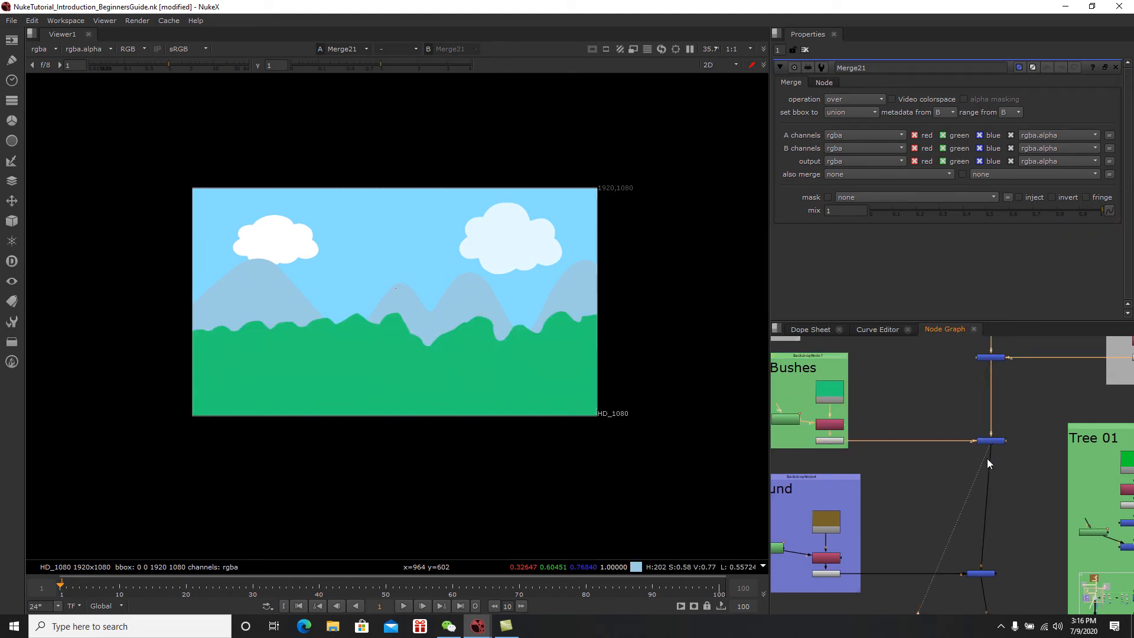
{"action": "middle_click_drag", "start_coordinate": [988, 489], "coordinate": [985, 455]}
{"action": "left_click_drag", "start_coordinate": [979, 542], "coordinate": [989, 542]}
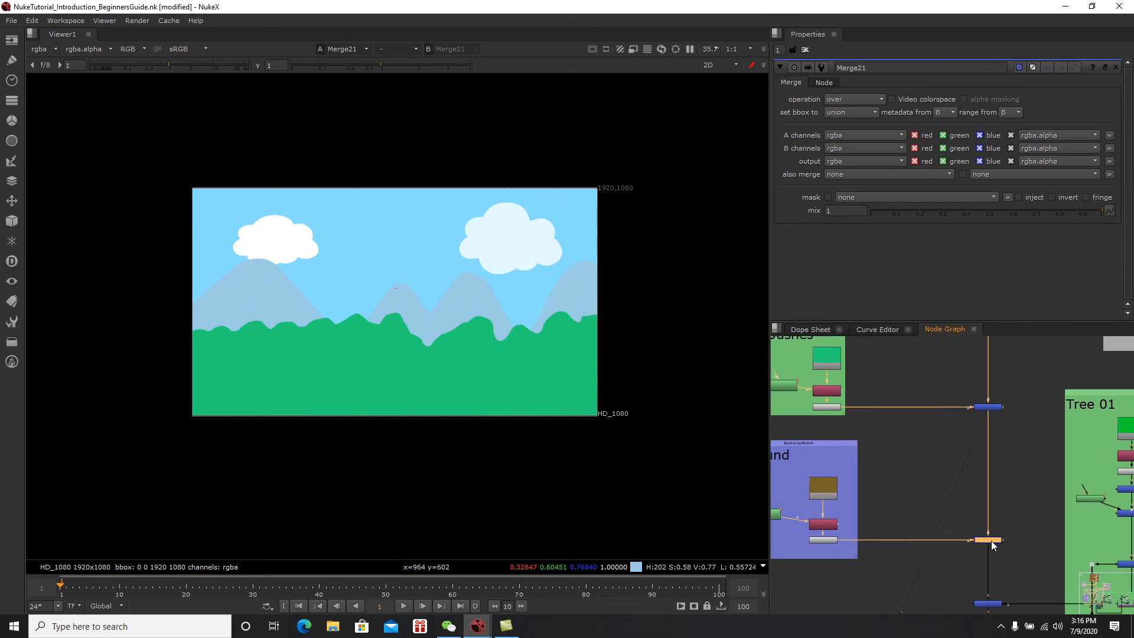
{"action": "key", "text": "1"}
Step: Move the entire bushes Roto shape down closer to the ground and close its properties
{"action": "middle_click_drag", "start_coordinate": [921, 474], "coordinate": [994, 516]}
{"action": "scroll", "coordinate": [852, 439], "scroll_direction": "up", "scroll_amount": 2}
{"action": "double_click", "coordinate": [860, 423]}
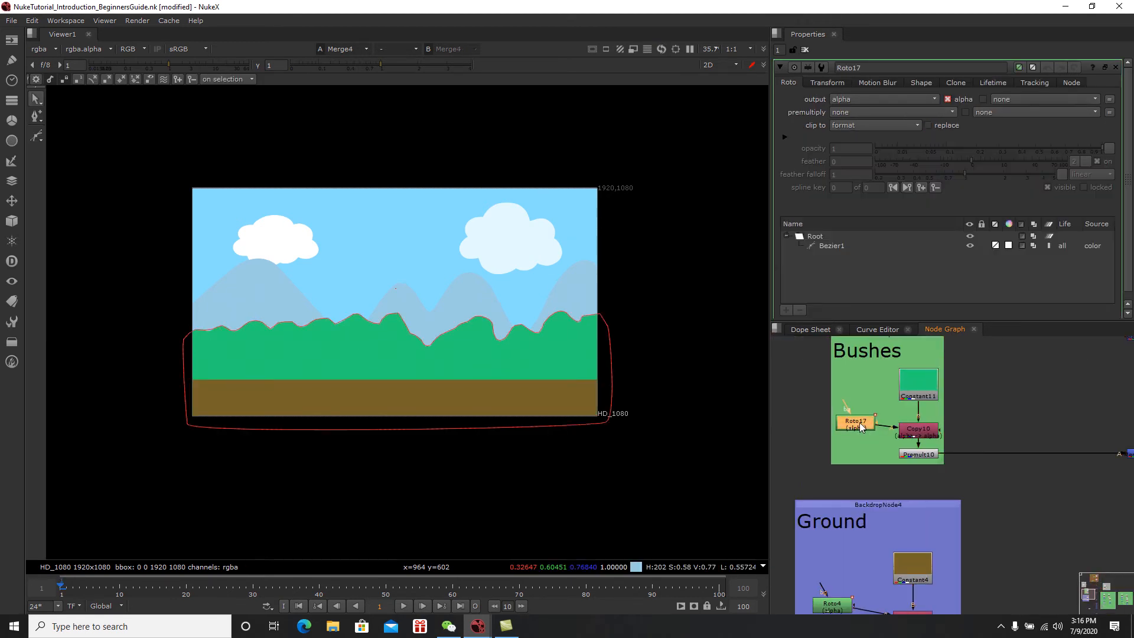
{"action": "middle_click_drag", "start_coordinate": [862, 428], "coordinate": [830, 460]}
{"action": "left_click_drag", "start_coordinate": [671, 265], "coordinate": [125, 494]}
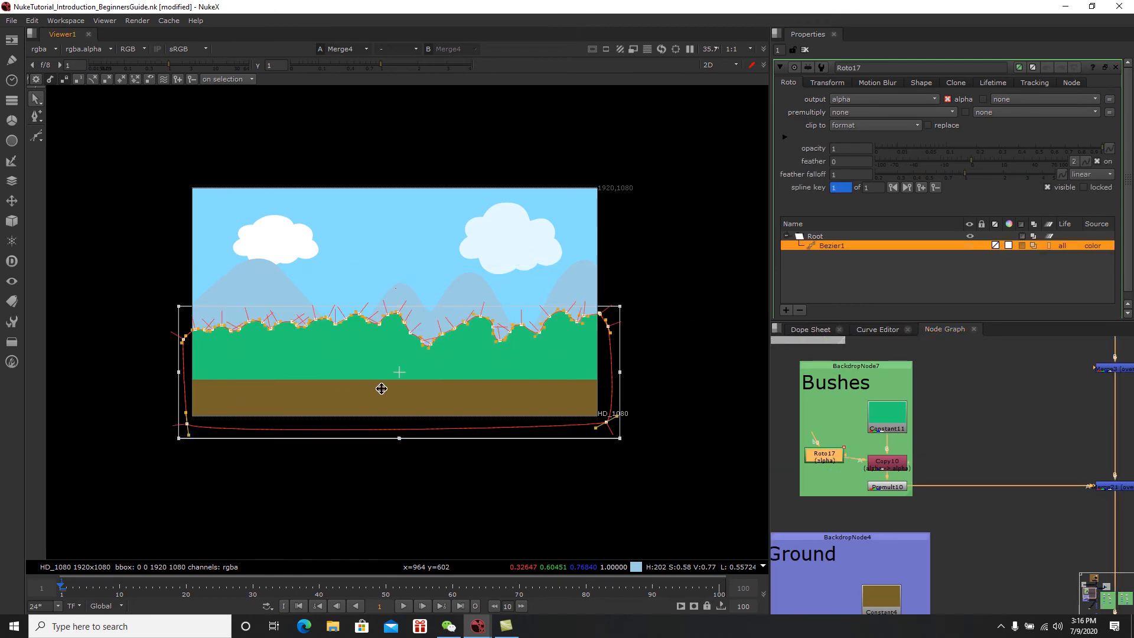
{"action": "left_click_drag", "start_coordinate": [395, 375], "coordinate": [395, 396]}
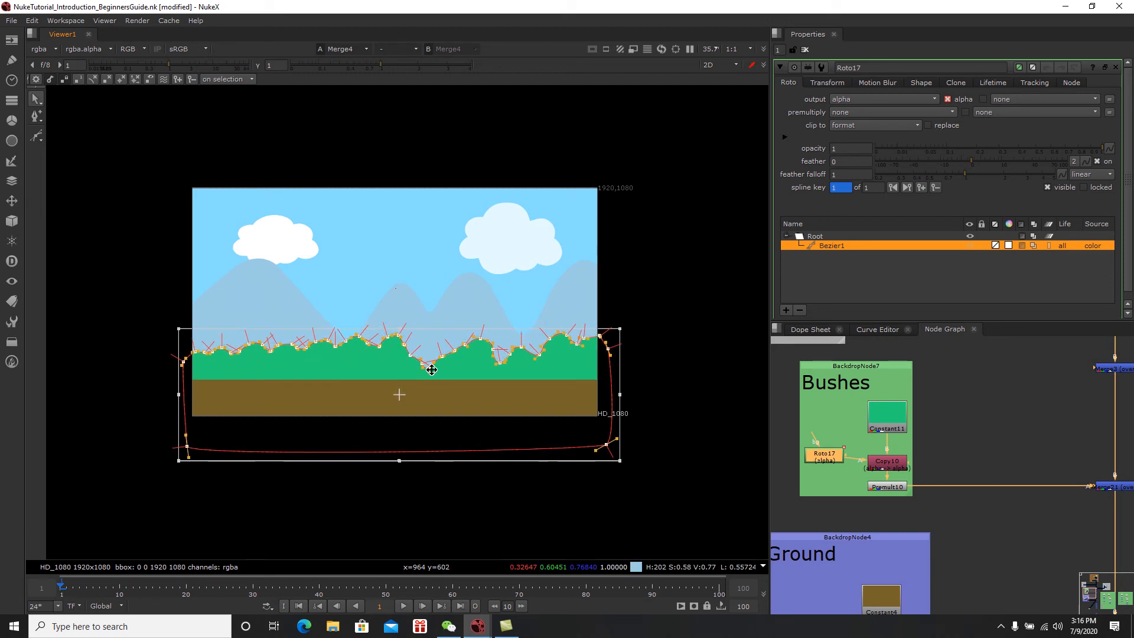
{"action": "left_click", "coordinate": [805, 50]}
Step: Save the Nuke script
{"action": "middle_click_drag", "start_coordinate": [945, 455], "coordinate": [877, 430]}
{"action": "scroll", "coordinate": [877, 430], "scroll_direction": "down", "scroll_amount": 2}
{"action": "left_click", "coordinate": [926, 396]}
{"action": "key", "text": "ctrl+s"}
Step: View the full composite at the last two tree Merges at the end of the main pipe
{"action": "middle_click_drag", "start_coordinate": [846, 503], "coordinate": [820, 432]}
{"action": "scroll", "coordinate": [820, 432], "scroll_direction": "down", "scroll_amount": 1}
{"action": "middle_click_drag", "start_coordinate": [907, 508], "coordinate": [883, 433]}
{"action": "left_click", "coordinate": [925, 554]}
{"action": "key", "text": "1"}
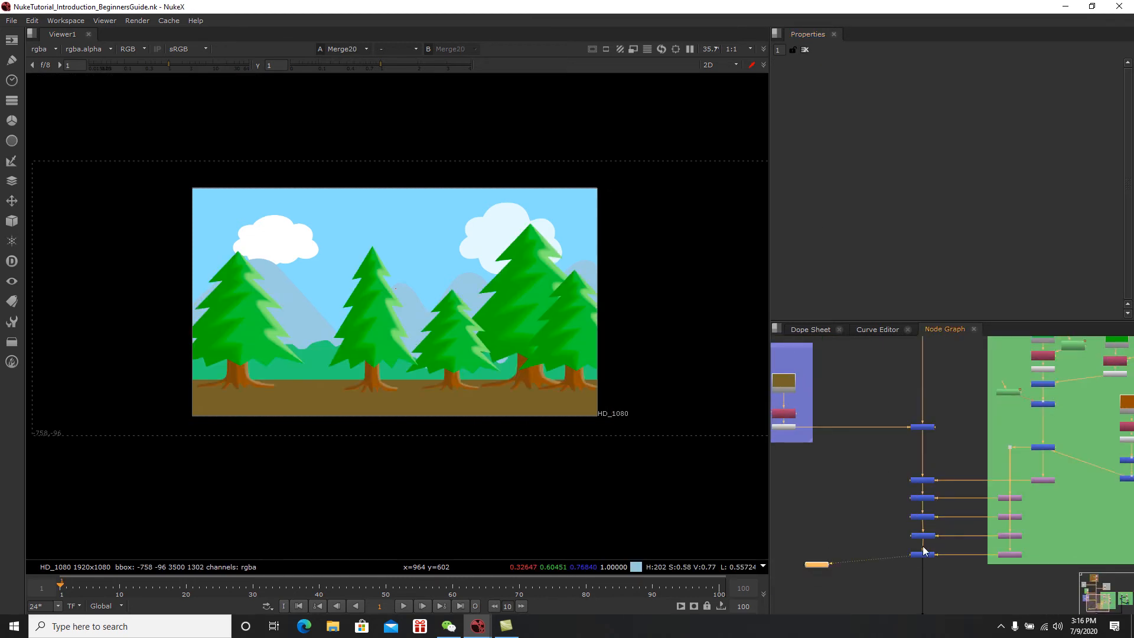
{"action": "middle_click_drag", "start_coordinate": [925, 552], "coordinate": [929, 456]}
{"action": "left_click", "coordinate": [937, 548]}
{"action": "key", "text": "1"}
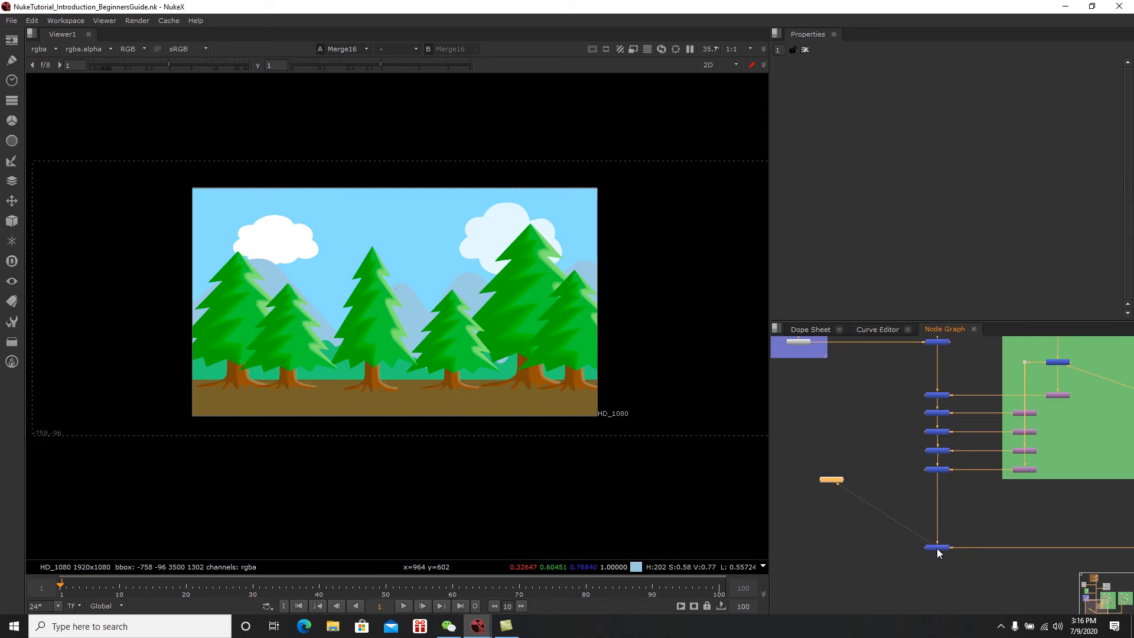
Step: Move the final Merge and its connecting dot up closer to the other tree Merges
{"action": "middle_click_drag", "start_coordinate": [952, 510], "coordinate": [842, 500]}
{"action": "scroll", "coordinate": [855, 532], "scroll_direction": "down", "scroll_amount": 2}
{"action": "middle_click_drag", "start_coordinate": [904, 545], "coordinate": [884, 498]}
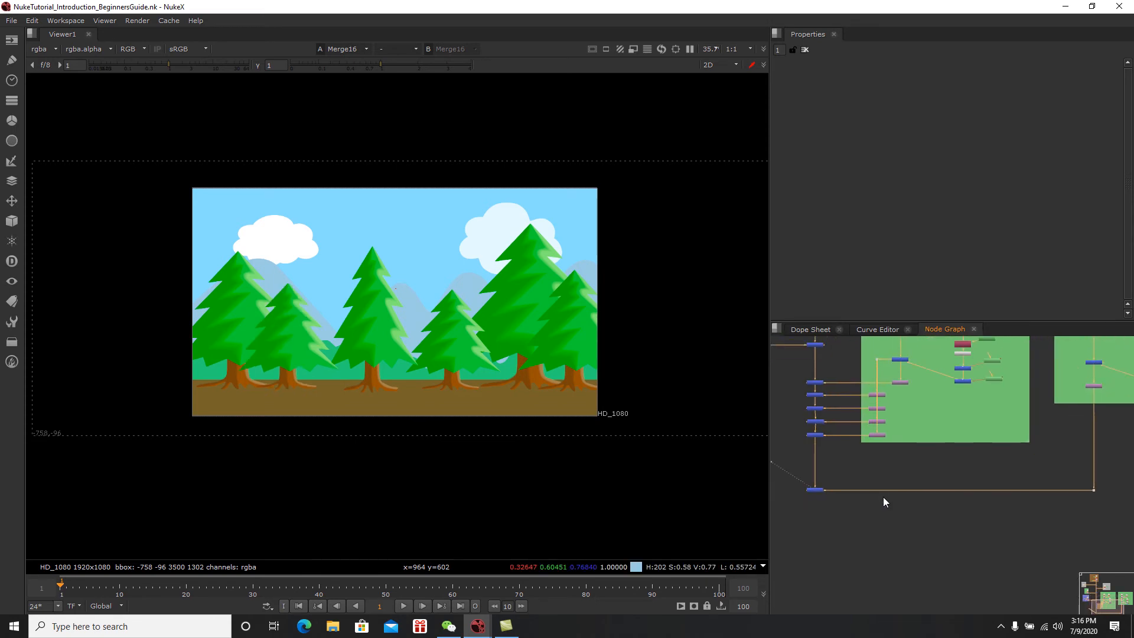
{"action": "mouse_move", "coordinate": [1110, 522]}
{"action": "left_mouse_down"}
{"action": "mouse_move", "coordinate": [804, 464]}
{"action": "mouse_move", "coordinate": [819, 477]}
{"action": "mouse_move", "coordinate": [820, 457]}
{"action": "left_mouse_up"}
{"action": "middle_click_drag", "start_coordinate": [820, 457], "coordinate": [921, 531]}
{"action": "scroll", "coordinate": [860, 523], "scroll_direction": "down", "scroll_amount": 1}
{"action": "scroll", "coordinate": [905, 514], "scroll_direction": "up", "scroll_amount": 2}
{"action": "left_click", "coordinate": [896, 488]}
{"action": "scroll", "coordinate": [393, 342], "scroll_direction": "up", "scroll_amount": 2}
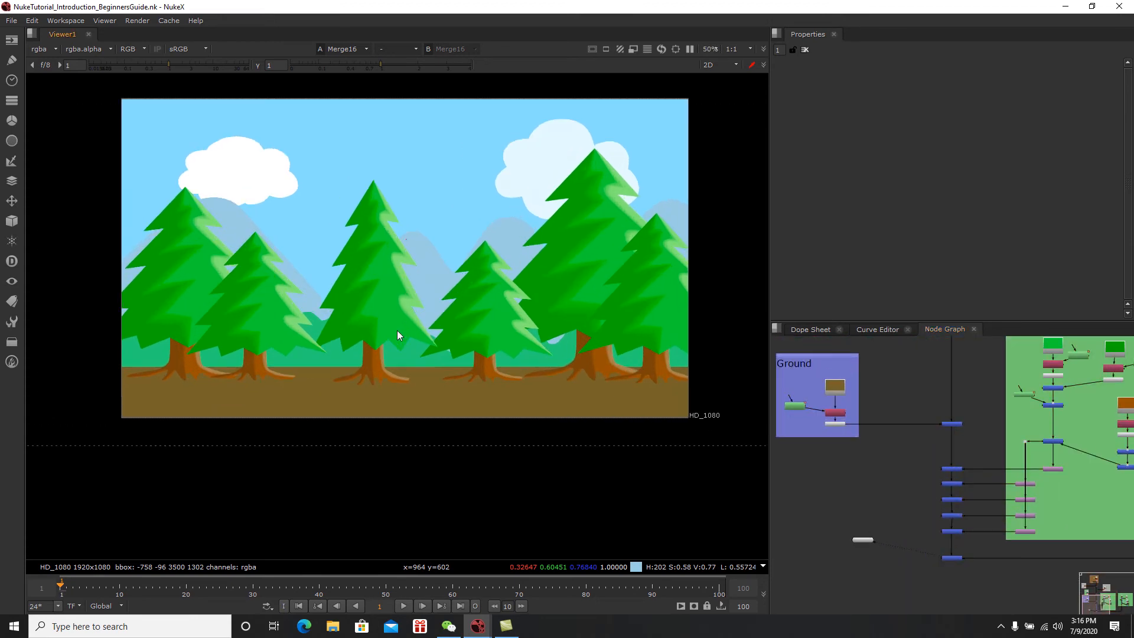
Step: Widen the Bushes backdrop on its right side
{"action": "middle_click_drag", "start_coordinate": [847, 422], "coordinate": [886, 537]}
{"action": "scroll", "coordinate": [880, 476], "scroll_direction": "up", "scroll_amount": 2}
{"action": "left_click_drag", "start_coordinate": [880, 476], "coordinate": [915, 477]}
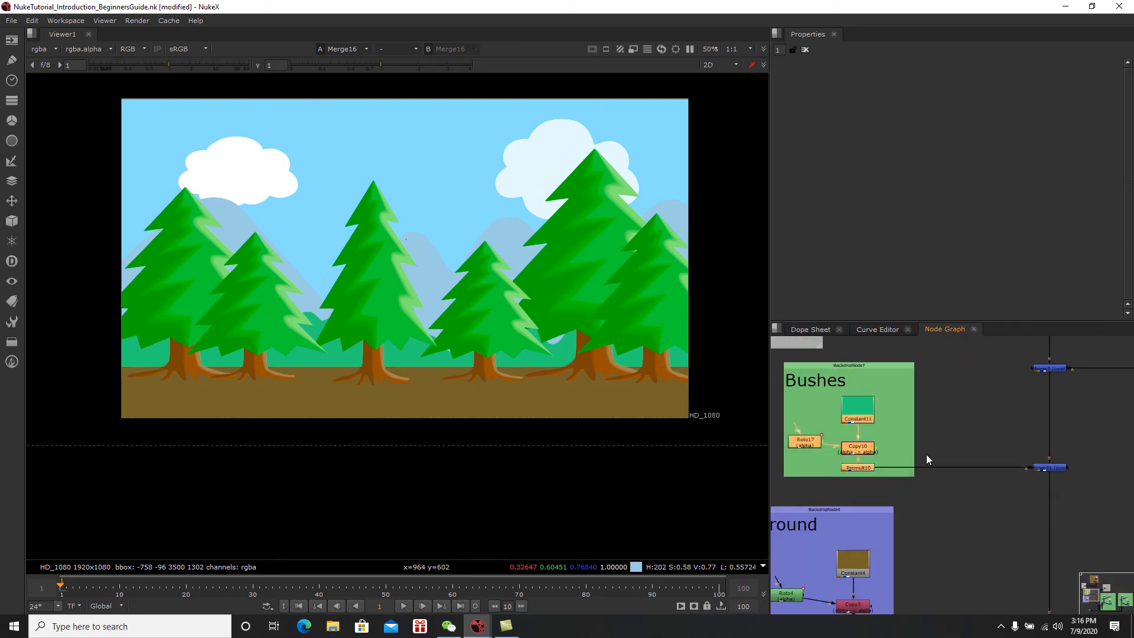
Step: Change the bushes Constant to a darker teal of about -0.212, 0.406, 0.225 in RGB and close its properties
{"action": "double_click", "coordinate": [869, 409]}
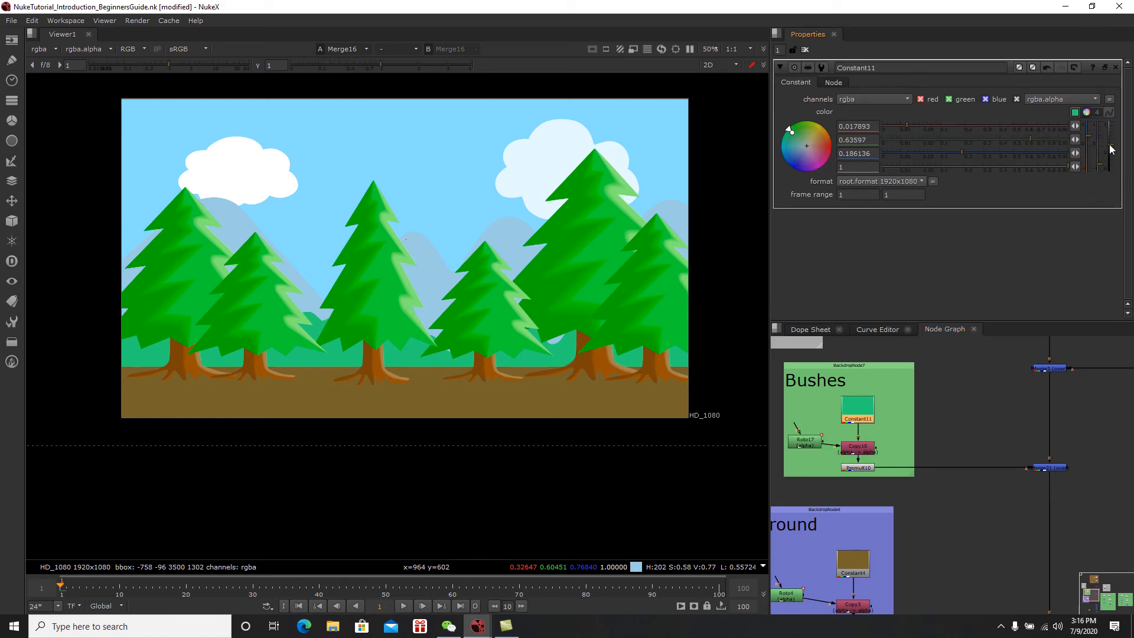
{"action": "left_click_drag", "start_coordinate": [1111, 149], "coordinate": [1111, 154]}
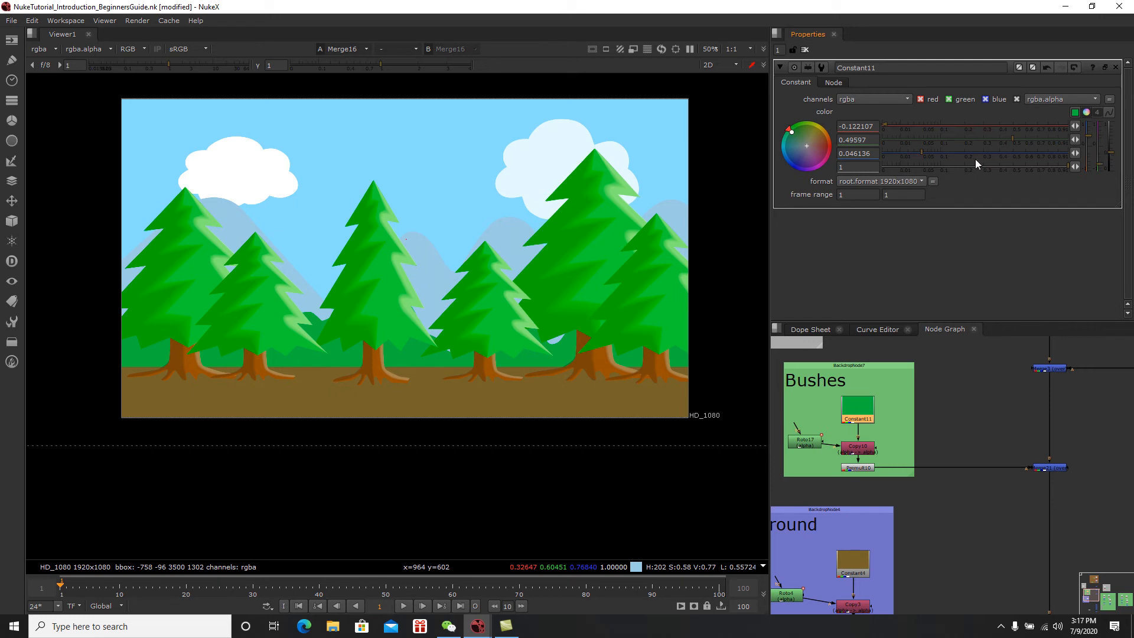
{"action": "left_click_drag", "start_coordinate": [789, 130], "coordinate": [784, 140]}
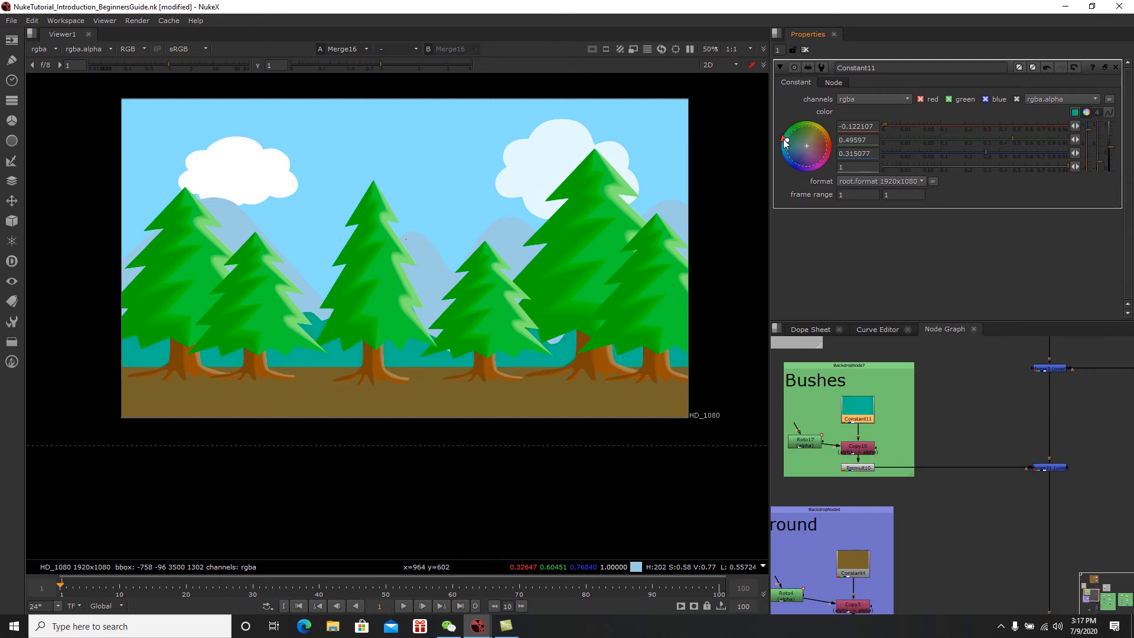
{"action": "left_click_drag", "start_coordinate": [1110, 149], "coordinate": [1111, 155]}
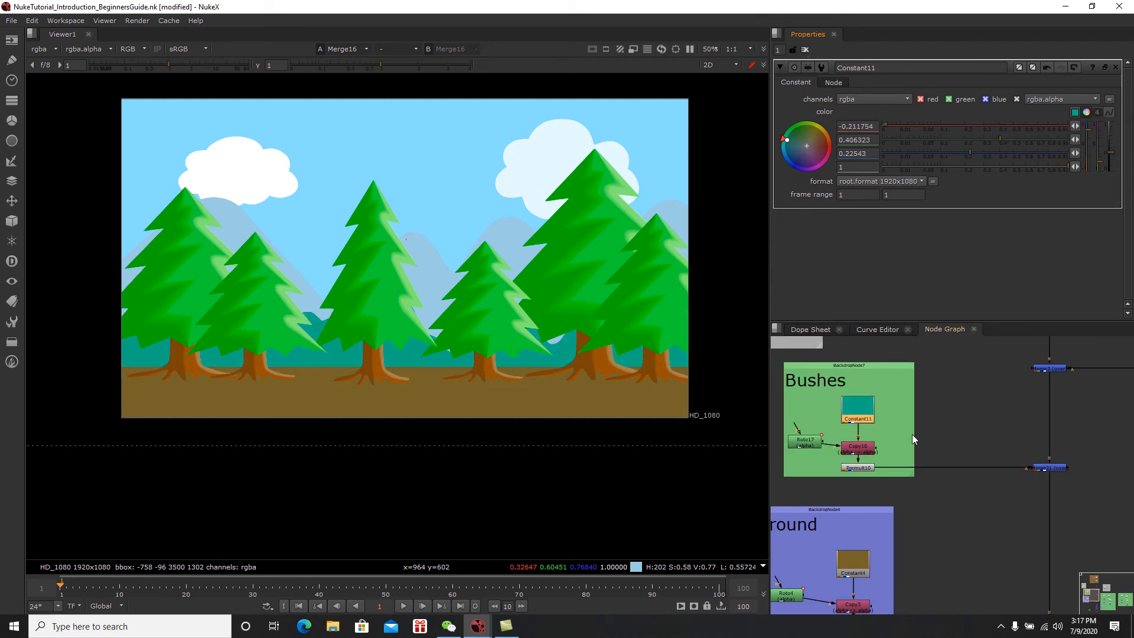
{"action": "left_click", "coordinate": [805, 49]}
{"action": "scroll", "coordinate": [937, 424], "scroll_direction": "down", "scroll_amount": 2}
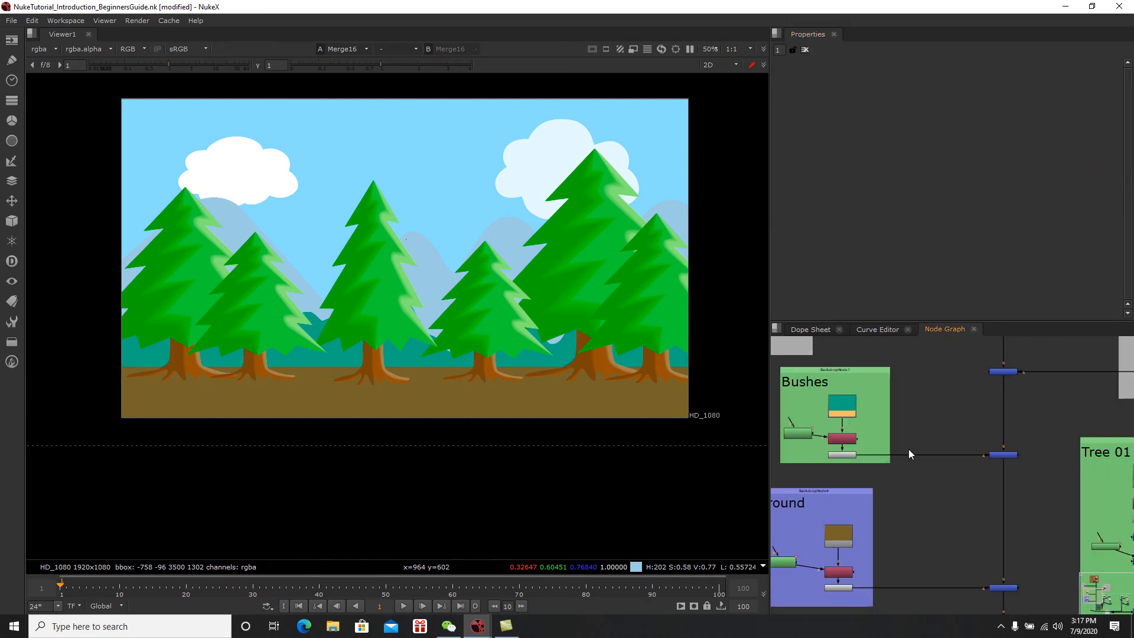
Step: Save the script and sample the sky's light blue from the viewer as the Mountains Constant's colour
{"action": "key", "text": "ctrl+s"}
{"action": "middle_click_drag", "start_coordinate": [941, 485], "coordinate": [930, 486]}
{"action": "scroll", "coordinate": [930, 486], "scroll_direction": "down", "scroll_amount": 2}
{"action": "middle_click_drag", "start_coordinate": [975, 450], "coordinate": [915, 488]}
{"action": "scroll", "coordinate": [938, 464], "scroll_direction": "up", "scroll_amount": 5}
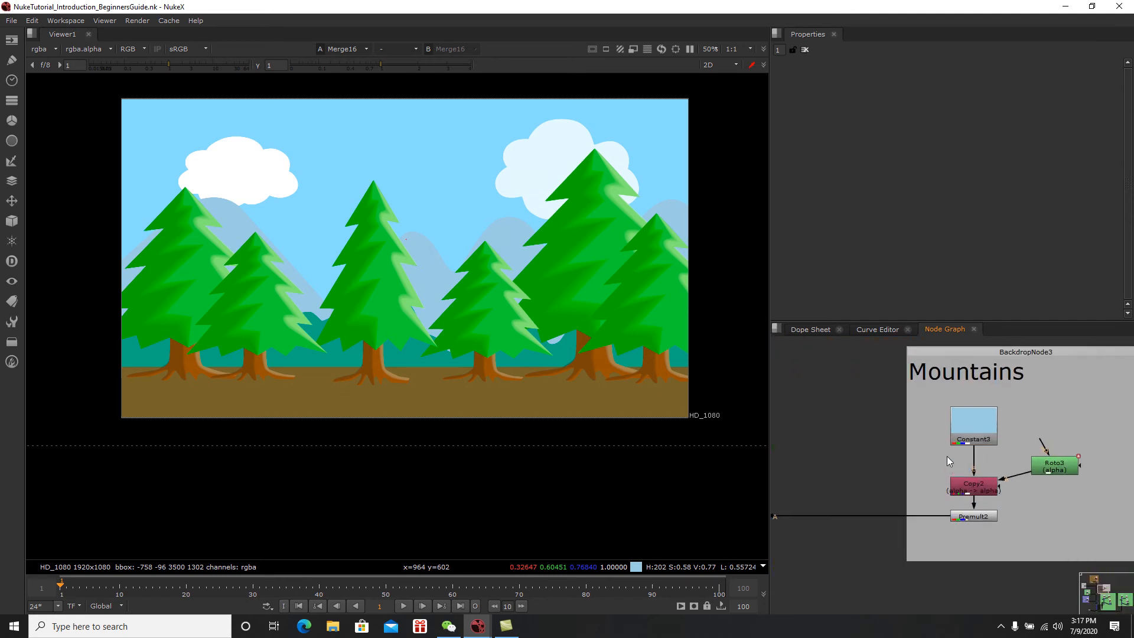
{"action": "double_click", "coordinate": [982, 423]}
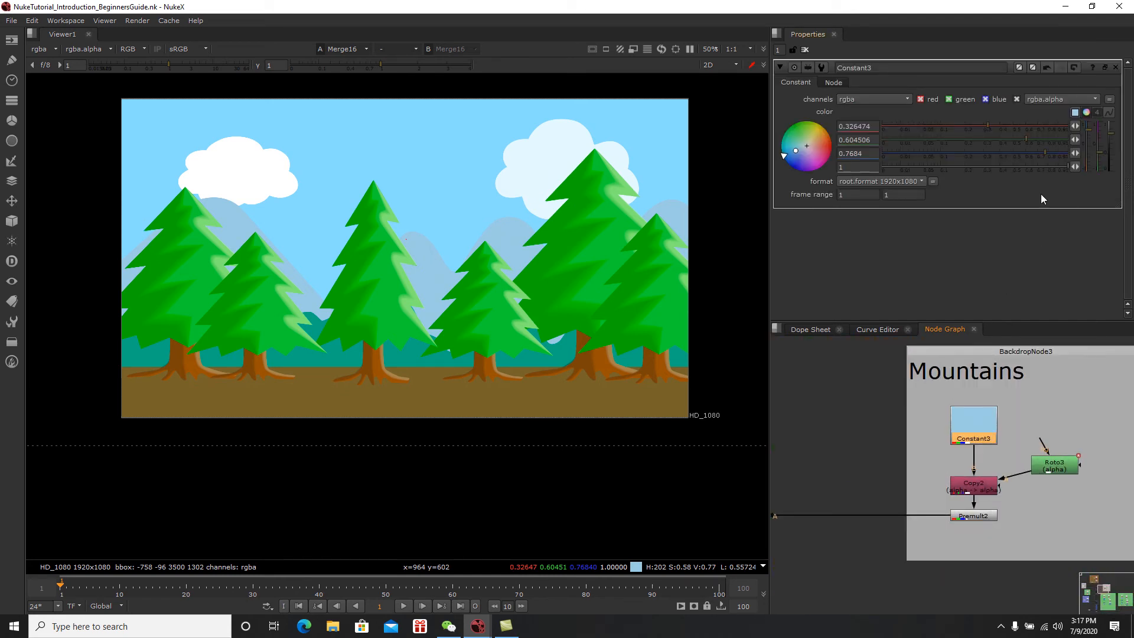
{"action": "left_click", "coordinate": [1076, 115]}
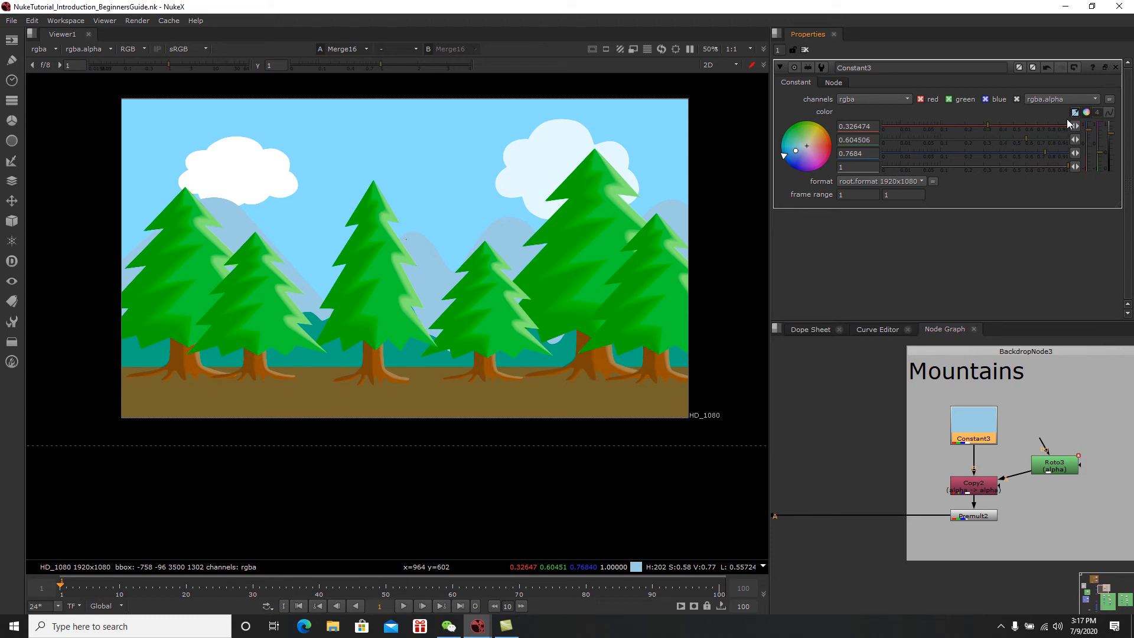
{"action": "left_click", "coordinate": [441, 172], "text": "ctrl"}
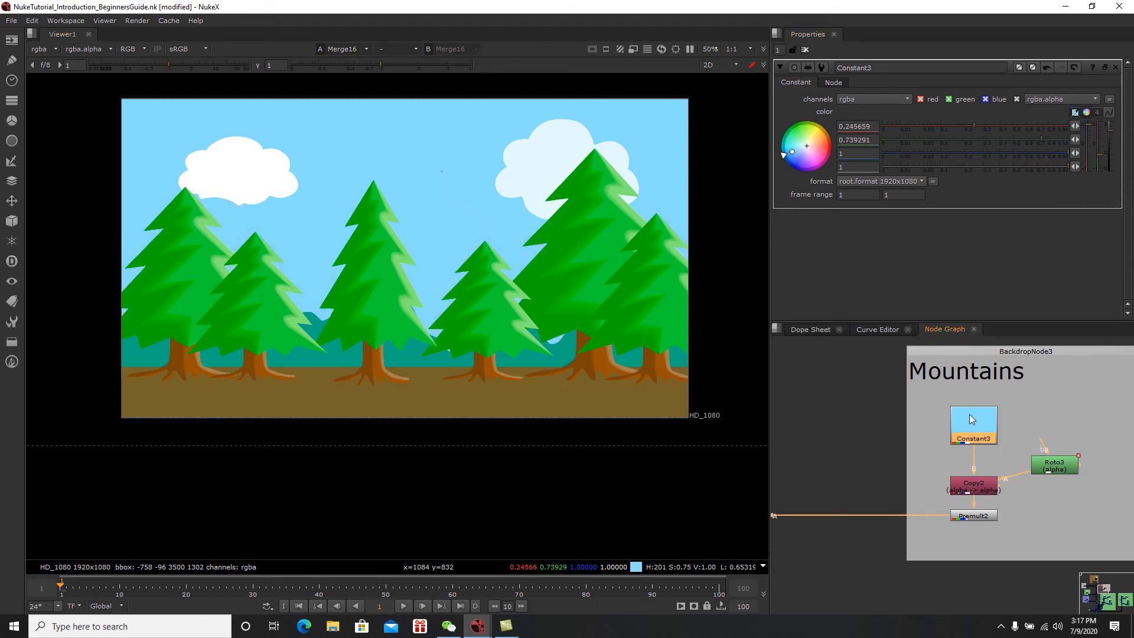
Step: Darken the Mountains Constant to a blue of about 0.145, 0.551, 0.745 in RGB and save the script
{"action": "left_click_drag", "start_coordinate": [1116, 137], "coordinate": [1116, 139]}
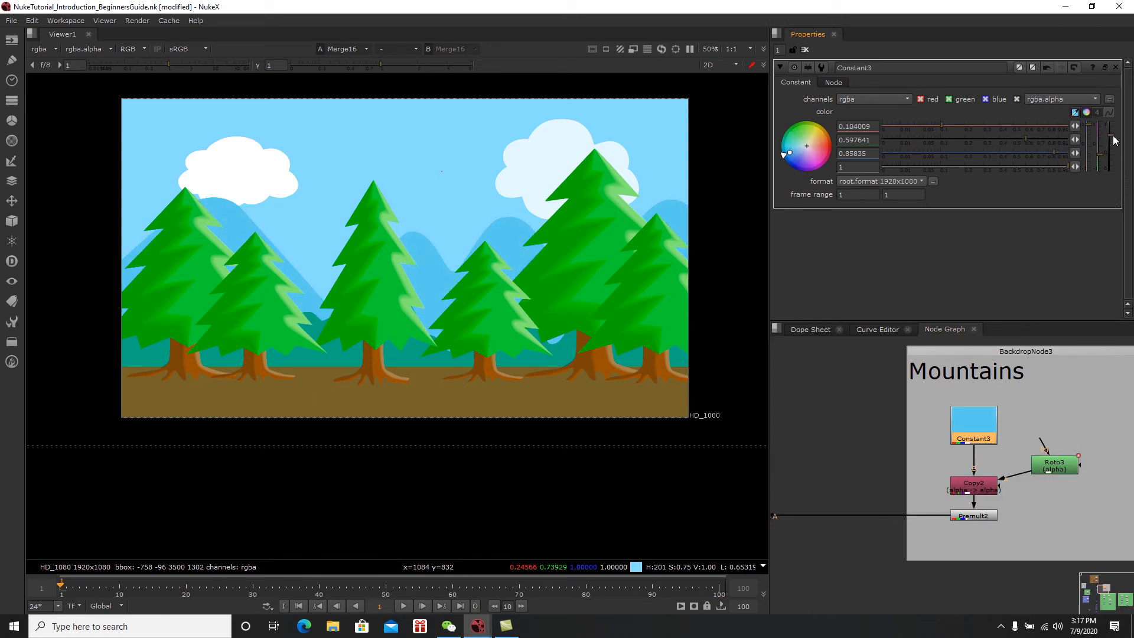
{"action": "left_click_drag", "start_coordinate": [1115, 140], "coordinate": [1115, 138]}
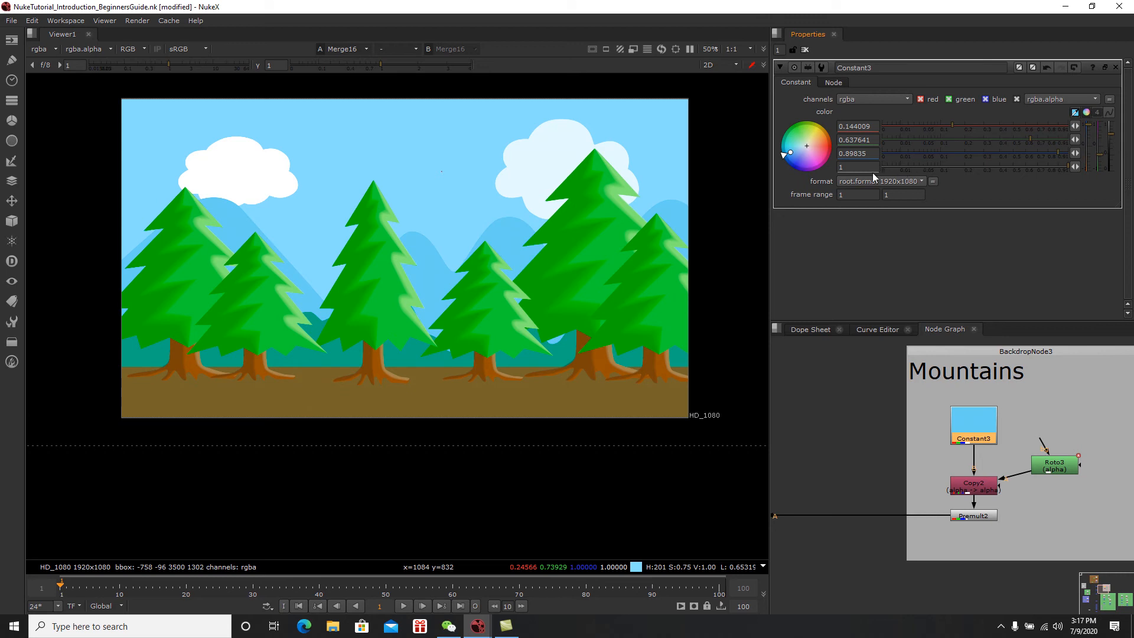
{"action": "left_click_drag", "start_coordinate": [795, 156], "coordinate": [804, 153]}
{"action": "left_click_drag", "start_coordinate": [1113, 140], "coordinate": [1113, 140]}
{"action": "left_click_drag", "start_coordinate": [1091, 131], "coordinate": [1092, 134]}
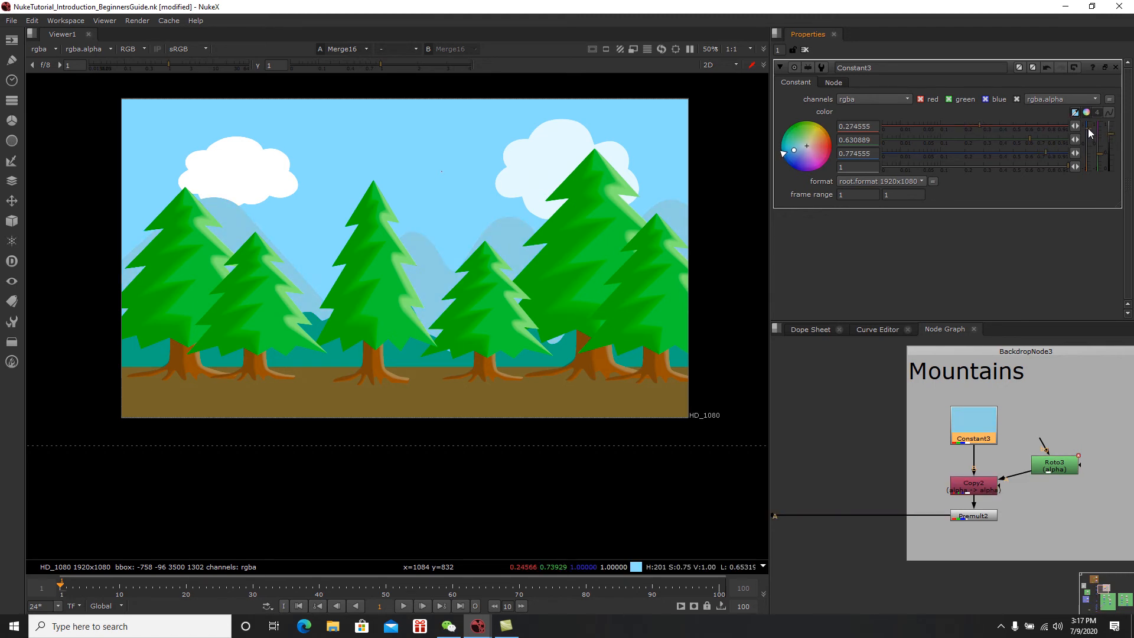
{"action": "left_click_drag", "start_coordinate": [1091, 133], "coordinate": [1113, 141]}
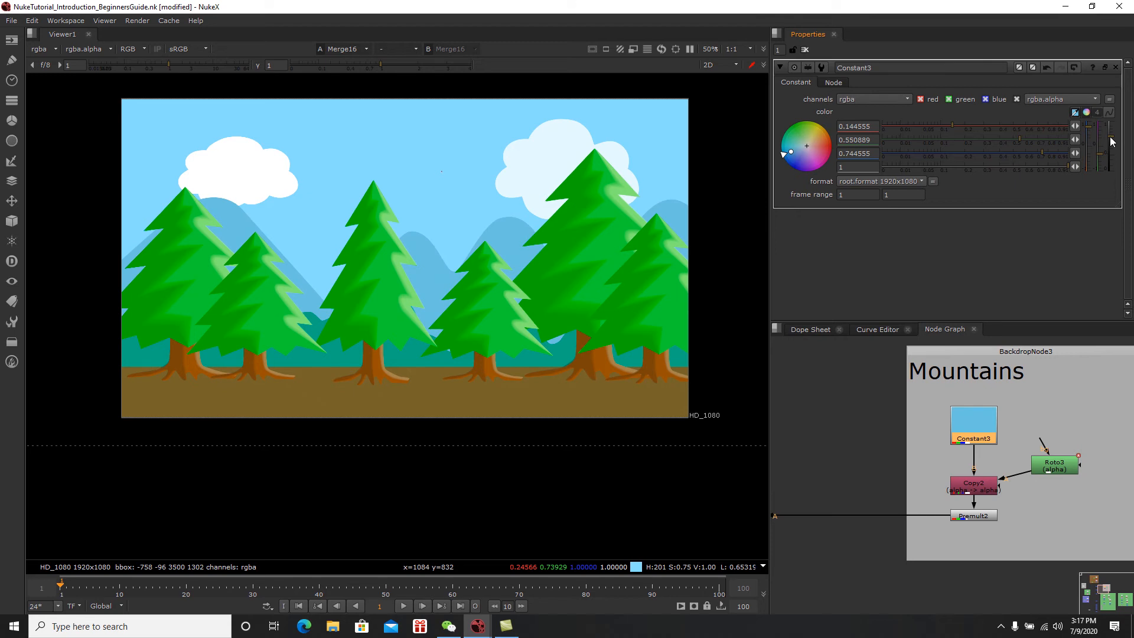
{"action": "left_click", "coordinate": [805, 50]}
{"action": "scroll", "coordinate": [885, 458], "scroll_direction": "down", "scroll_amount": 3}
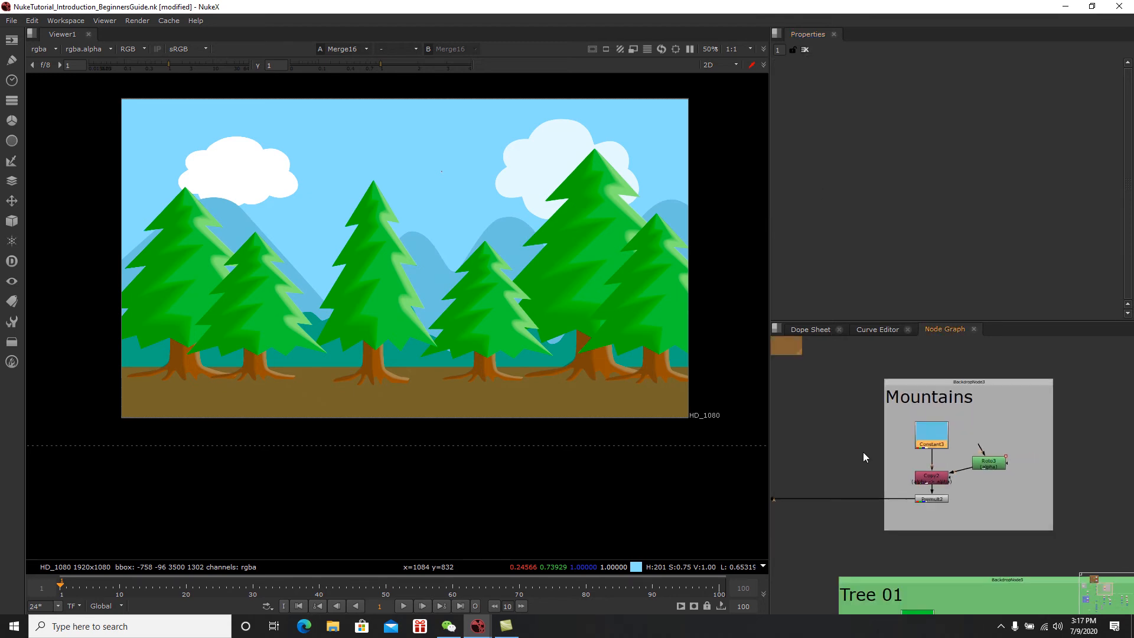
{"action": "key", "text": "ctrl+s"}
Step: Move the whole CLOUDS backdrop with its nodes upward, away from the SKY Merge
{"action": "middle_click_drag", "start_coordinate": [598, 383], "coordinate": [585, 436]}
{"action": "scroll", "coordinate": [929, 487], "scroll_direction": "down", "scroll_amount": 4}
{"action": "middle_click_drag", "start_coordinate": [947, 466], "coordinate": [982, 492]}
{"action": "scroll", "coordinate": [989, 455], "scroll_direction": "down", "scroll_amount": 1}
{"action": "scroll", "coordinate": [910, 418], "scroll_direction": "up", "scroll_amount": 2}
{"action": "left_click_drag", "start_coordinate": [913, 415], "coordinate": [984, 471]}
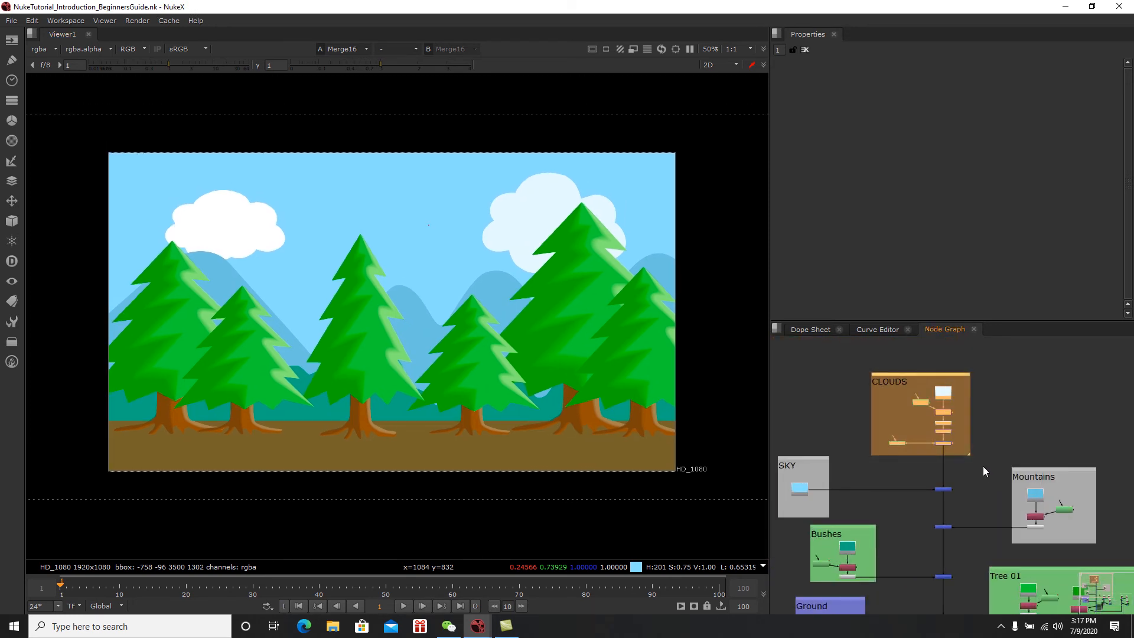
{"action": "middle_click_drag", "start_coordinate": [983, 467], "coordinate": [995, 511]}
{"action": "left_click_drag", "start_coordinate": [964, 444], "coordinate": [964, 383]}
Step: Move the SKY and Mountains backdrops, each with its Merge, upward to space out the main pipe
{"action": "middle_click_drag", "start_coordinate": [936, 469], "coordinate": [977, 443]}
{"action": "left_click_drag", "start_coordinate": [822, 462], "coordinate": [1002, 453]}
{"action": "middle_click_drag", "start_coordinate": [1011, 475], "coordinate": [947, 434]}
{"action": "left_click_drag", "start_coordinate": [1114, 428], "coordinate": [909, 542]}
{"action": "left_click_drag", "start_coordinate": [1028, 477], "coordinate": [1027, 428]}
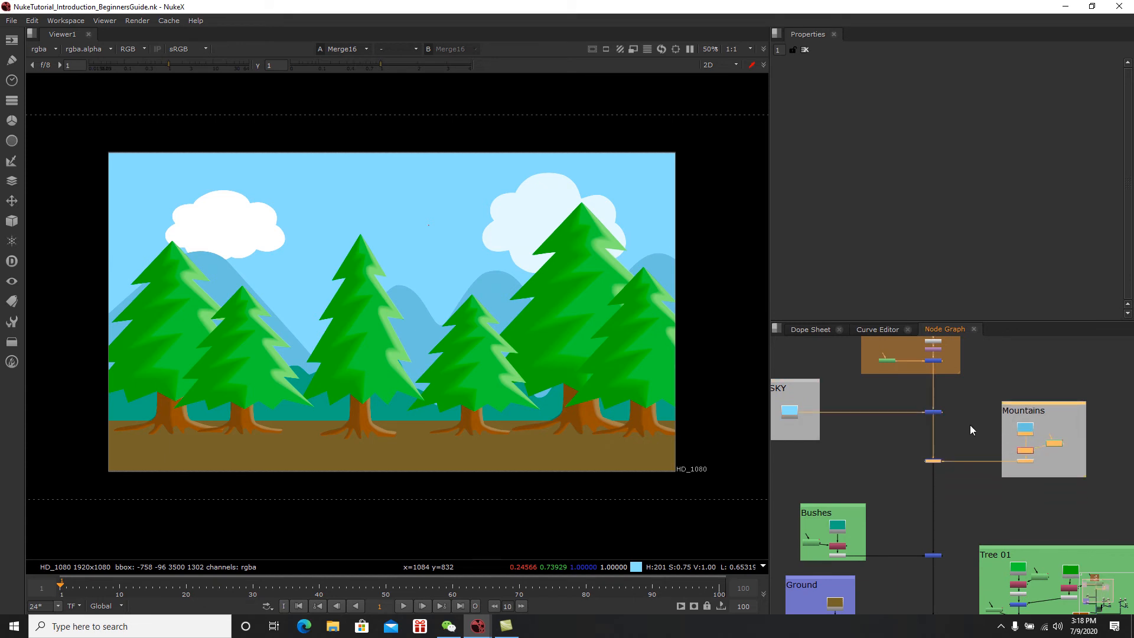
Step: View the composite in turn at the Clouds, Sky and Mountains Merges
{"action": "middle_click_drag", "start_coordinate": [966, 400], "coordinate": [984, 459]}
{"action": "scroll", "coordinate": [984, 458], "scroll_direction": "up", "scroll_amount": 1}
{"action": "left_click", "coordinate": [984, 459]}
{"action": "key", "text": "1"}
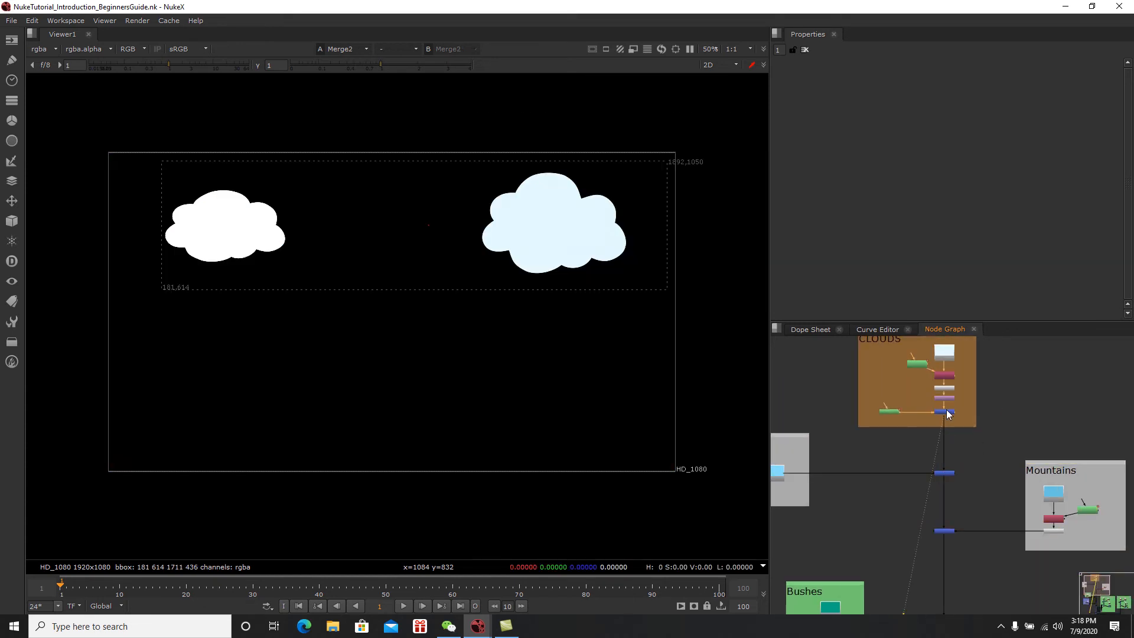
{"action": "left_click", "coordinate": [944, 474]}
{"action": "key", "text": "1"}
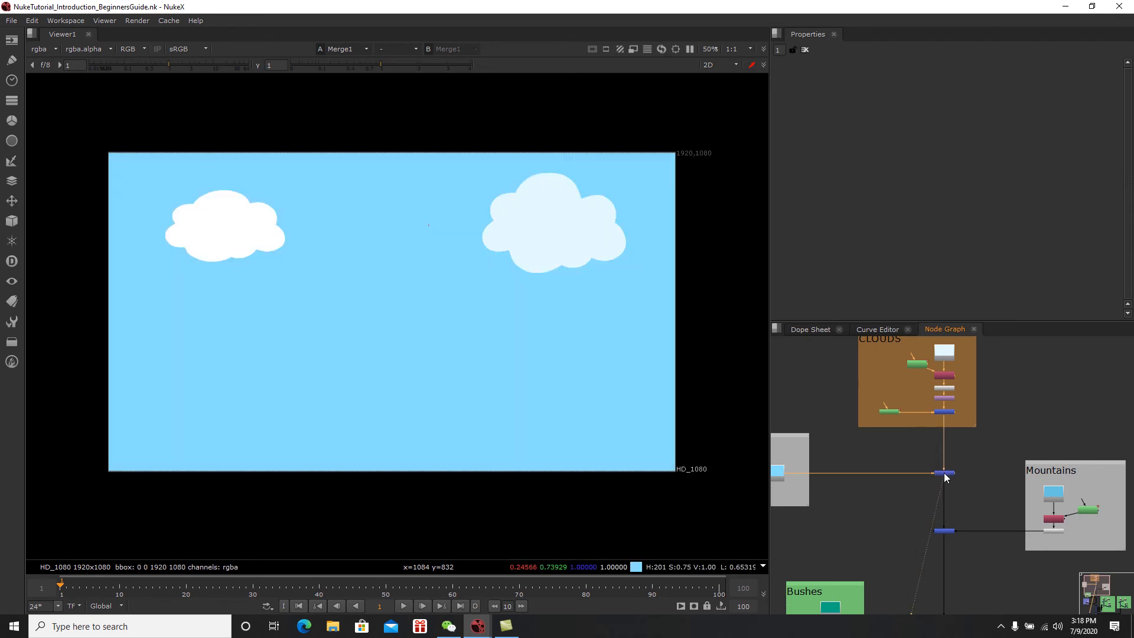
{"action": "middle_click_drag", "start_coordinate": [950, 495], "coordinate": [949, 447]}
{"action": "left_click", "coordinate": [941, 478]}
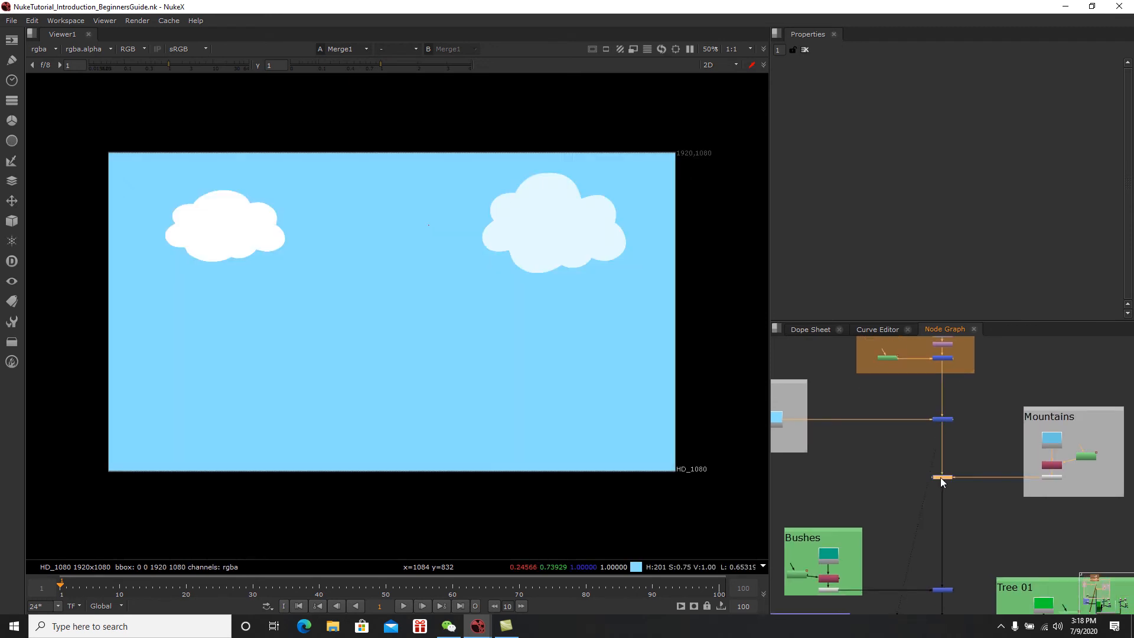
{"action": "key", "text": "1"}
Step: View the composite in turn at the Bushes Merge, the Ground Merge and the final tree Merge
{"action": "middle_click_drag", "start_coordinate": [965, 497], "coordinate": [984, 432]}
{"action": "scroll", "coordinate": [959, 517], "scroll_direction": "up", "scroll_amount": 2}
{"action": "middle_click_drag", "start_coordinate": [959, 517], "coordinate": [1010, 467]}
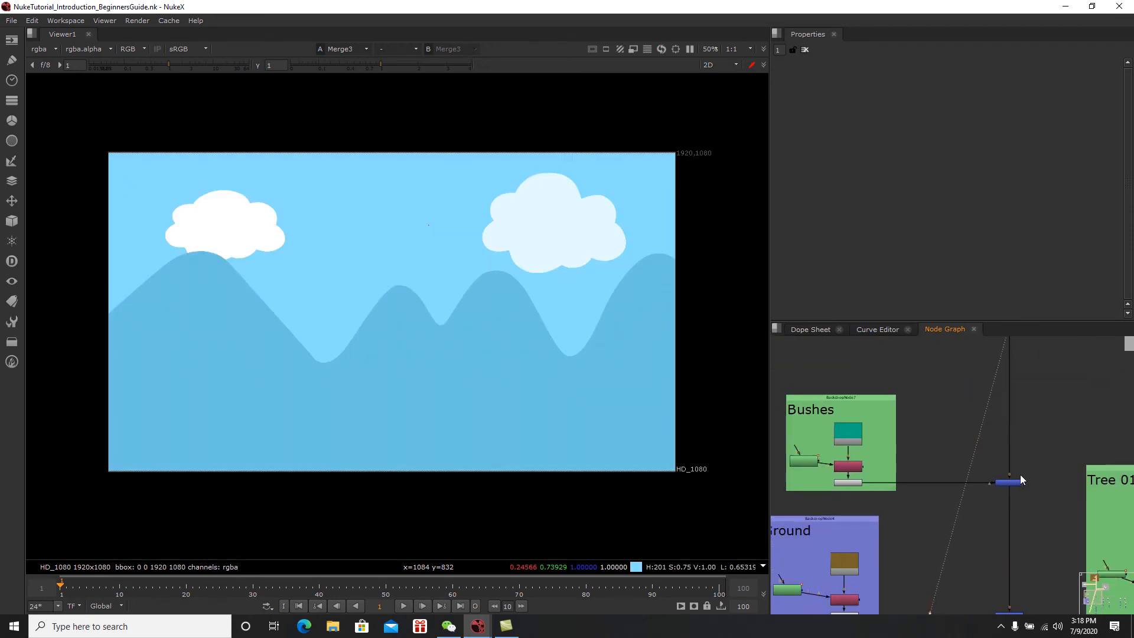
{"action": "left_click", "coordinate": [1011, 483]}
{"action": "key", "text": "1"}
{"action": "scroll", "coordinate": [1015, 460], "scroll_direction": "down", "scroll_amount": 2}
{"action": "middle_click_drag", "start_coordinate": [1004, 566], "coordinate": [960, 448]}
{"action": "left_click", "coordinate": [1017, 495]}
{"action": "key", "text": "1"}
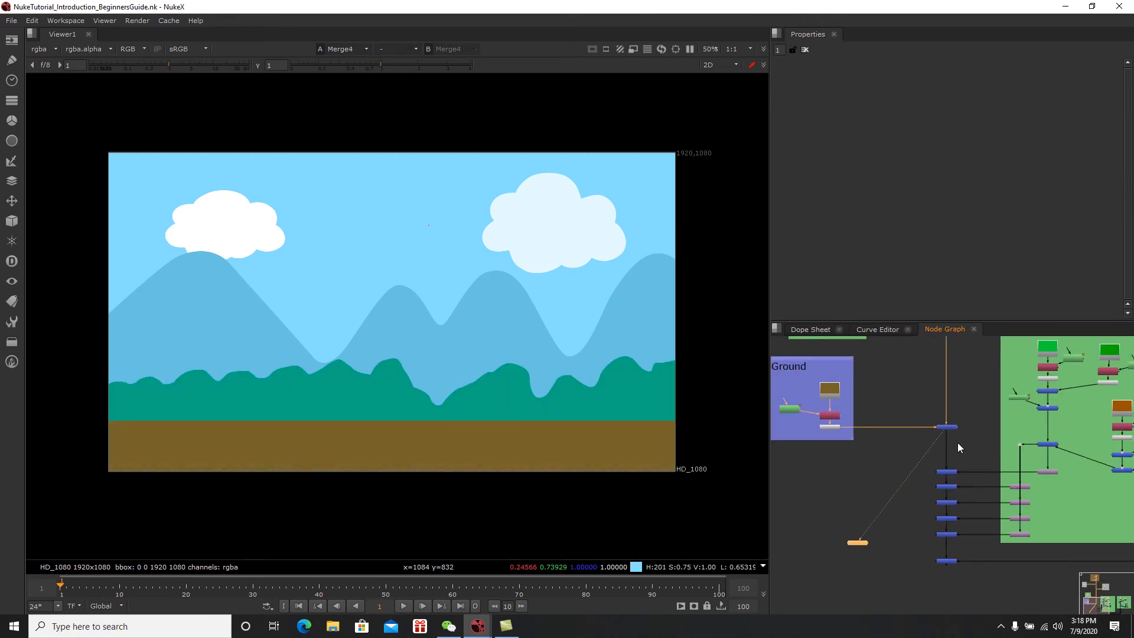
{"action": "left_click", "coordinate": [947, 562]}
{"action": "key", "text": "1"}
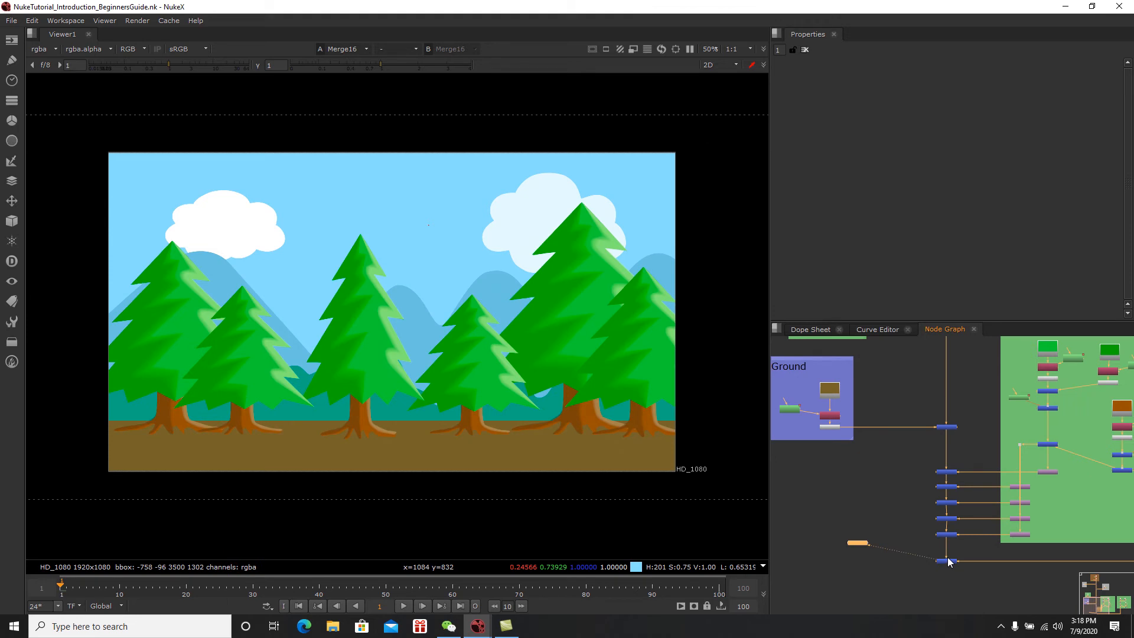
{"action": "middle_click_drag", "start_coordinate": [676, 392], "coordinate": [669, 388]}
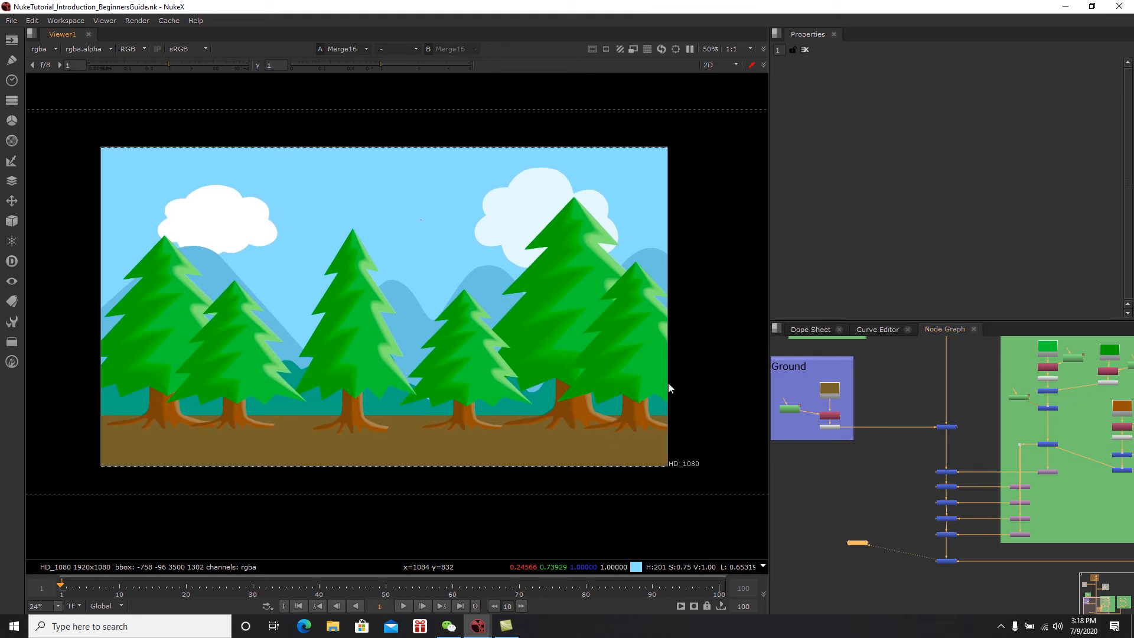
Step: Move the Viewer node directly below the final tree Merge
{"action": "middle_click_drag", "start_coordinate": [920, 474], "coordinate": [926, 384]}
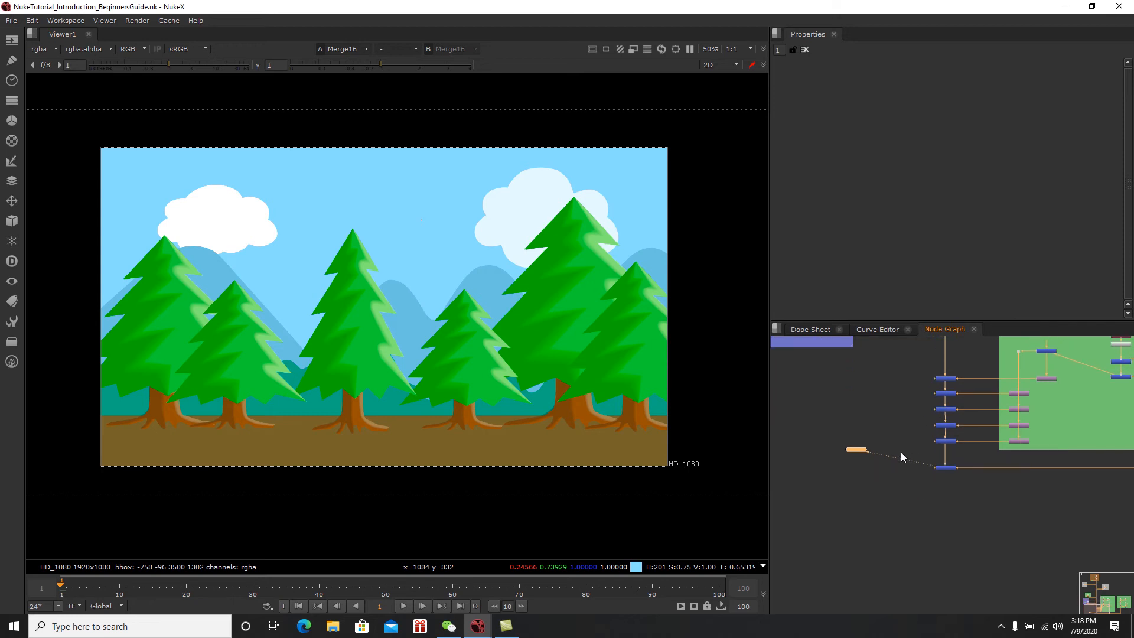
{"action": "left_click_drag", "start_coordinate": [858, 451], "coordinate": [934, 545]}
{"action": "middle_click_drag", "start_coordinate": [912, 518], "coordinate": [990, 498]}
{"action": "scroll", "coordinate": [967, 499], "scroll_direction": "up", "scroll_amount": 1}
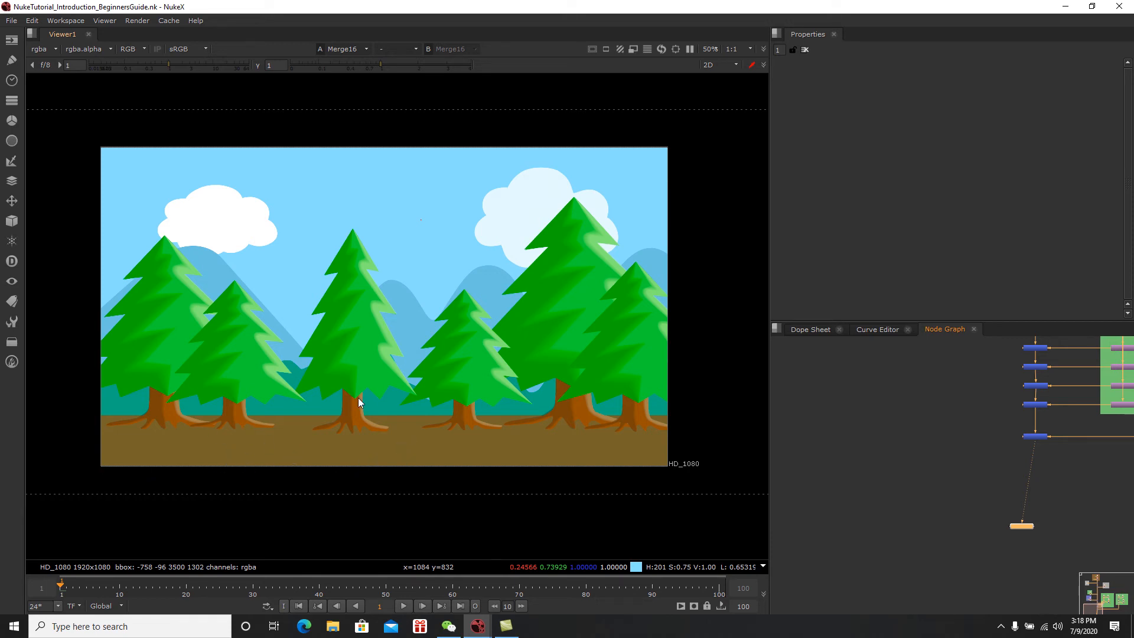
Step: Switch to Microsoft Edge, maximize it and open the image results of a web search for "google"
{"action": "left_click", "coordinate": [303, 626]}
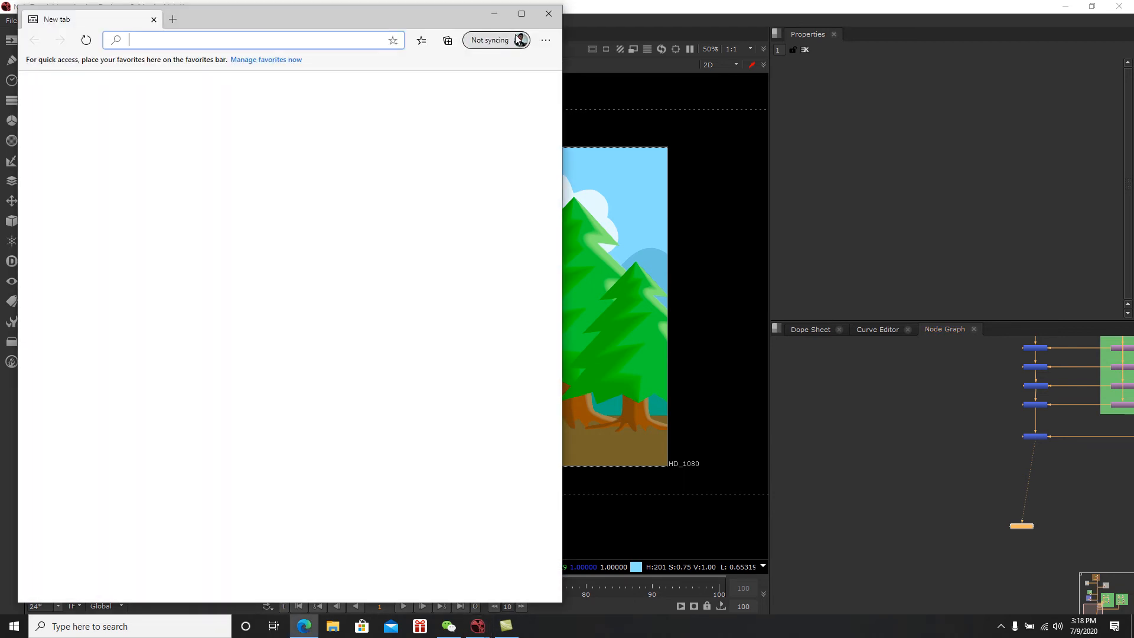
{"action": "left_click", "coordinate": [522, 13]}
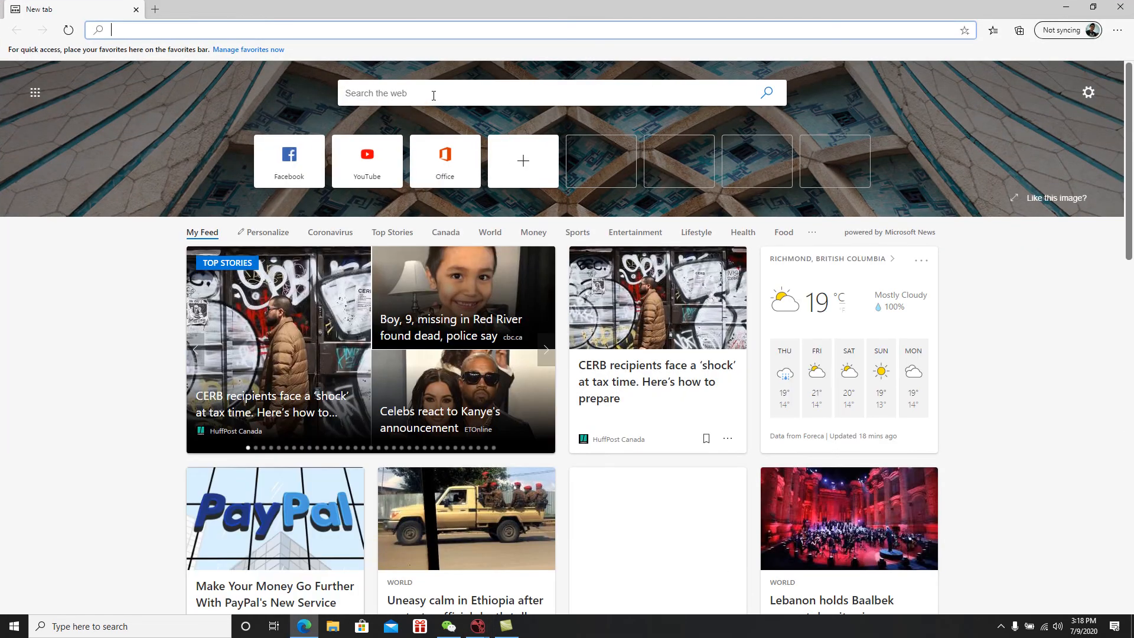
{"action": "left_click", "coordinate": [434, 94]}
{"action": "type", "text": "google"}
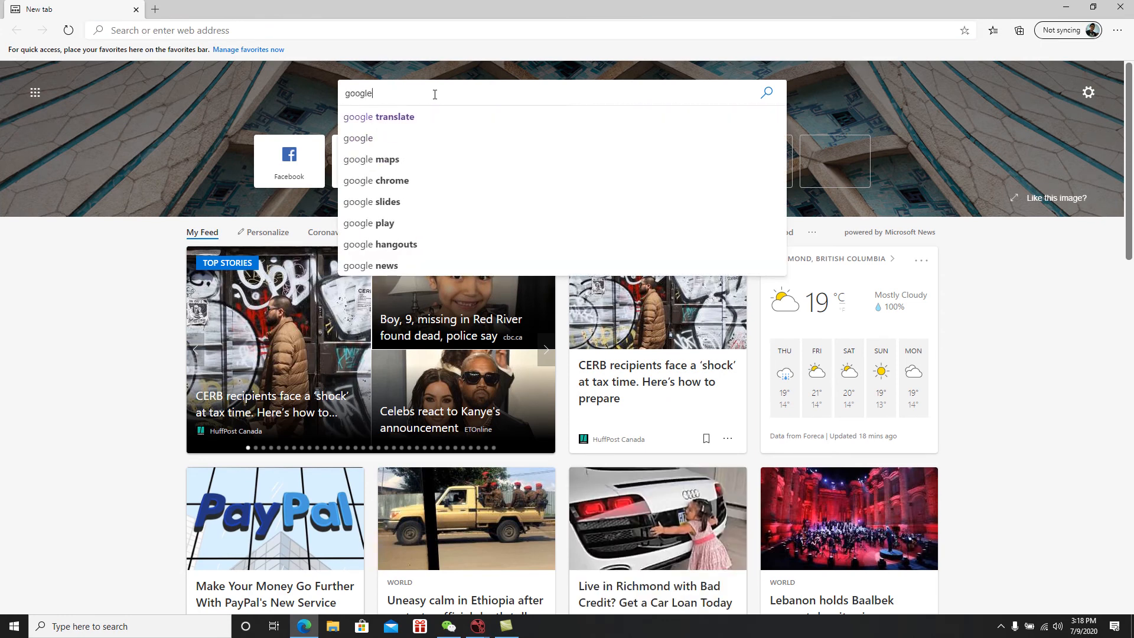
{"action": "key", "text": "Return"}
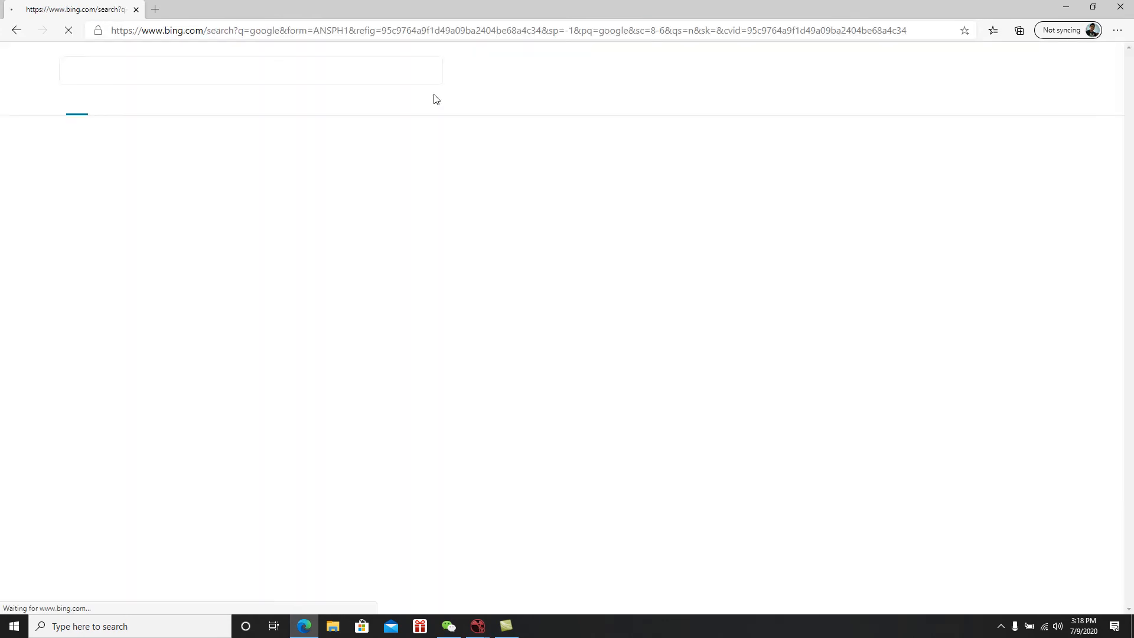
{"action": "left_click", "coordinate": [121, 104]}
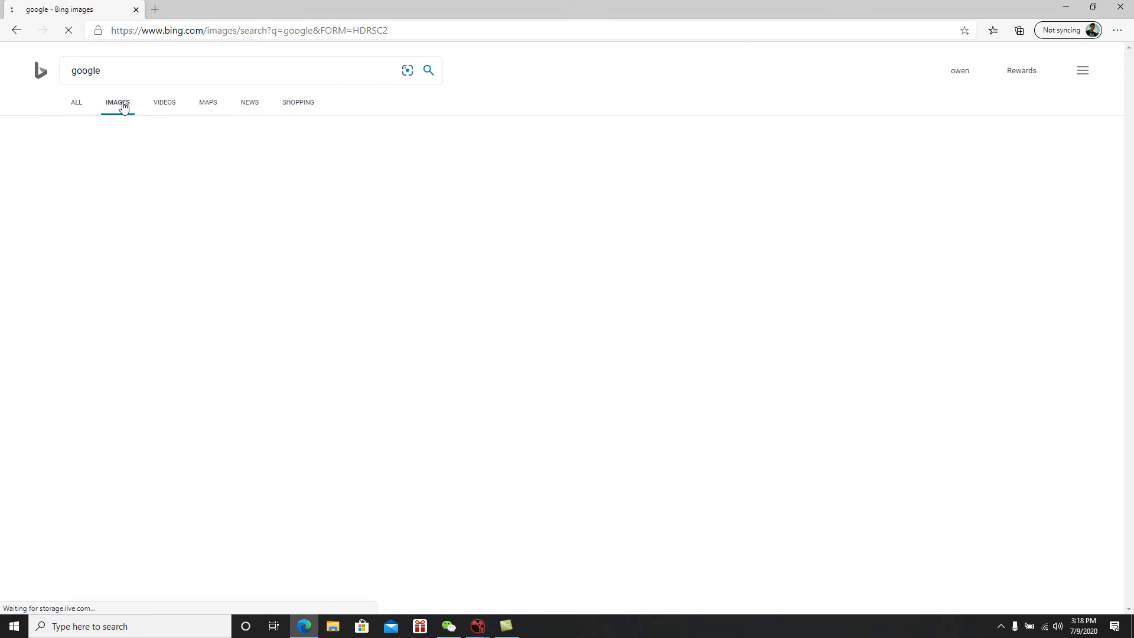
Step: Search Bing Images for "asphalt road texture"
{"action": "left_click_drag", "start_coordinate": [106, 71], "coordinate": [72, 76]}
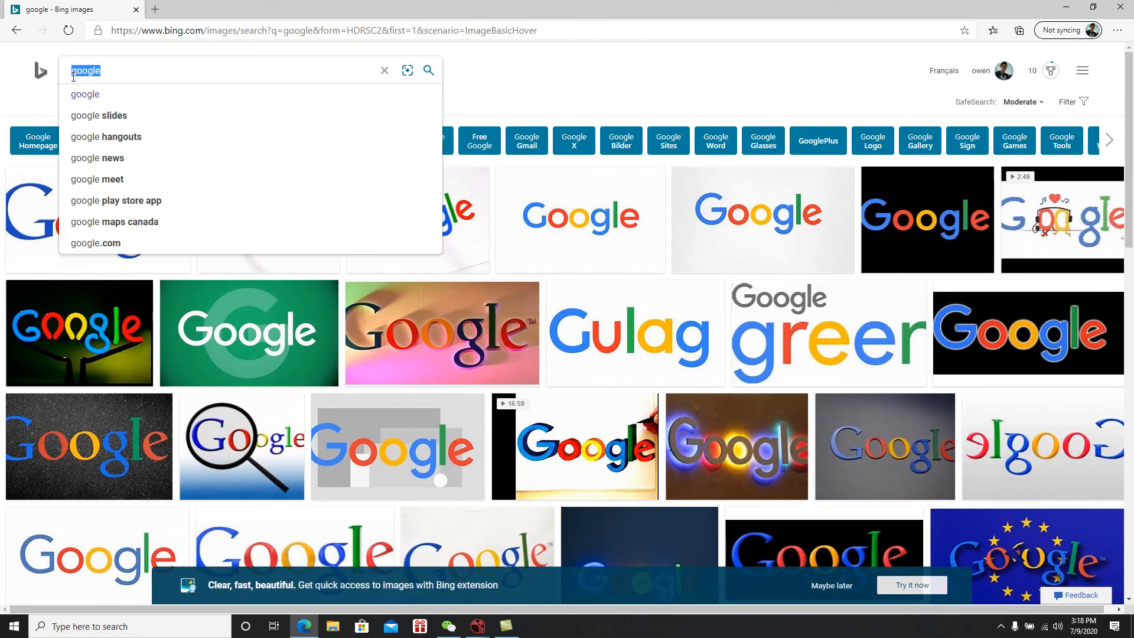
{"action": "type", "text": "asph"}
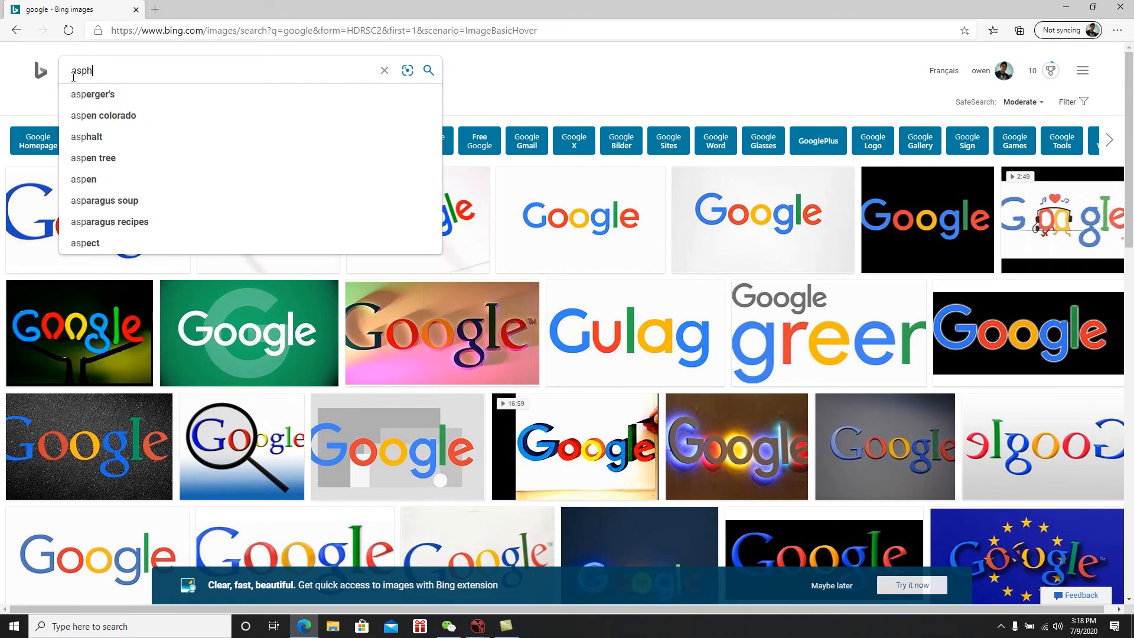
{"action": "type", "text": "alt road testure"}
{"action": "key", "text": "Return"}
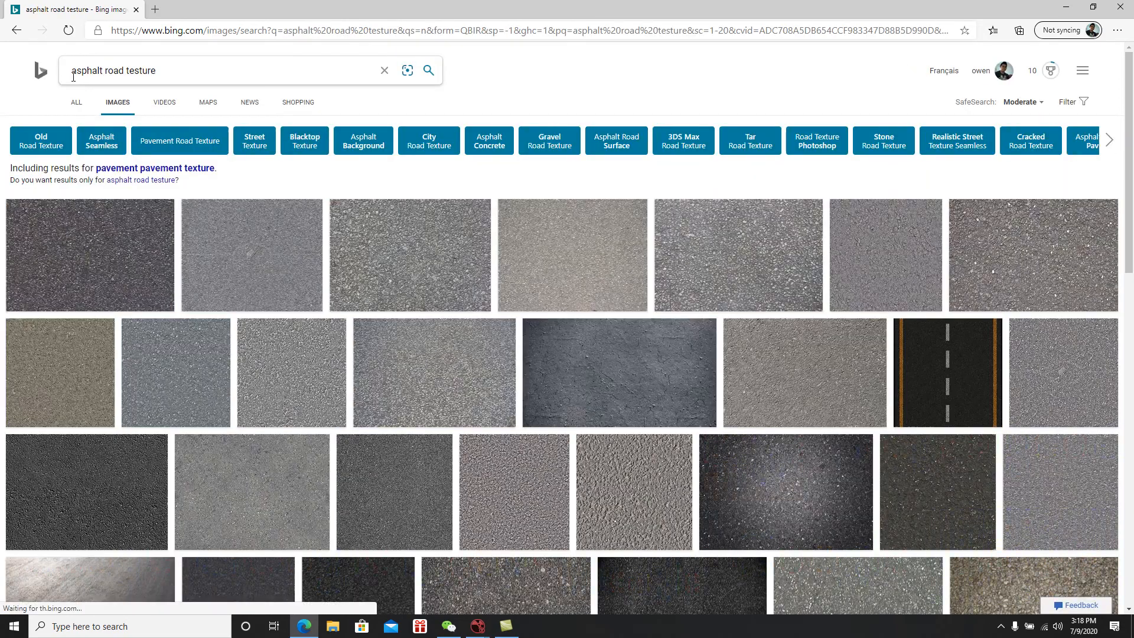
{"action": "left_click", "coordinate": [142, 70]}
{"action": "key", "text": "BackSpace"}
{"action": "type", "text": "x"}
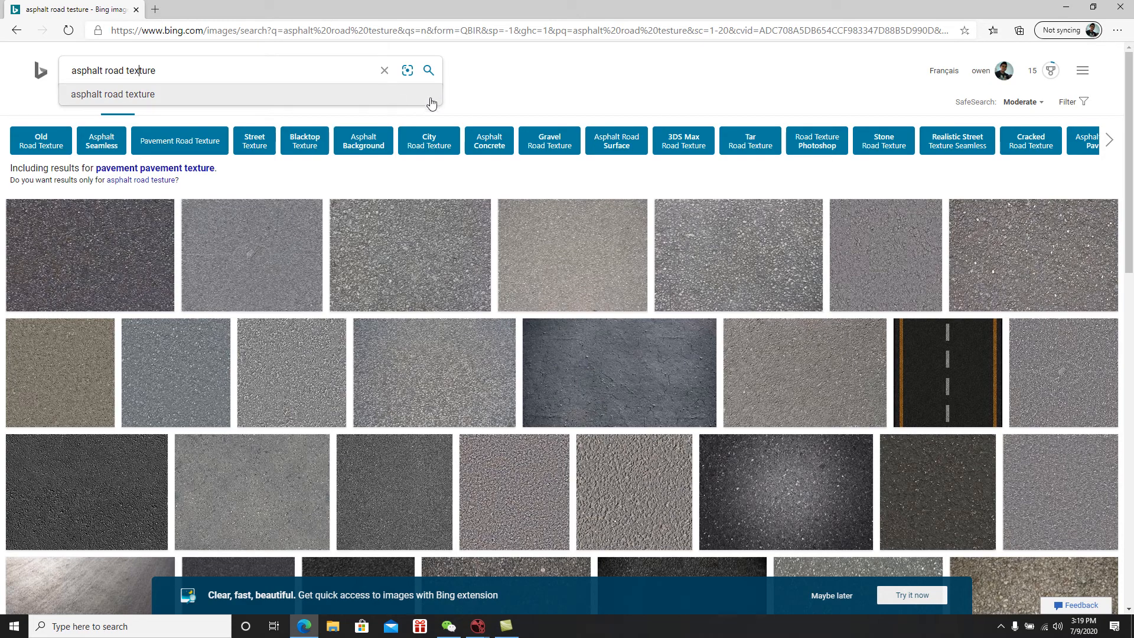
{"action": "left_click", "coordinate": [428, 70]}
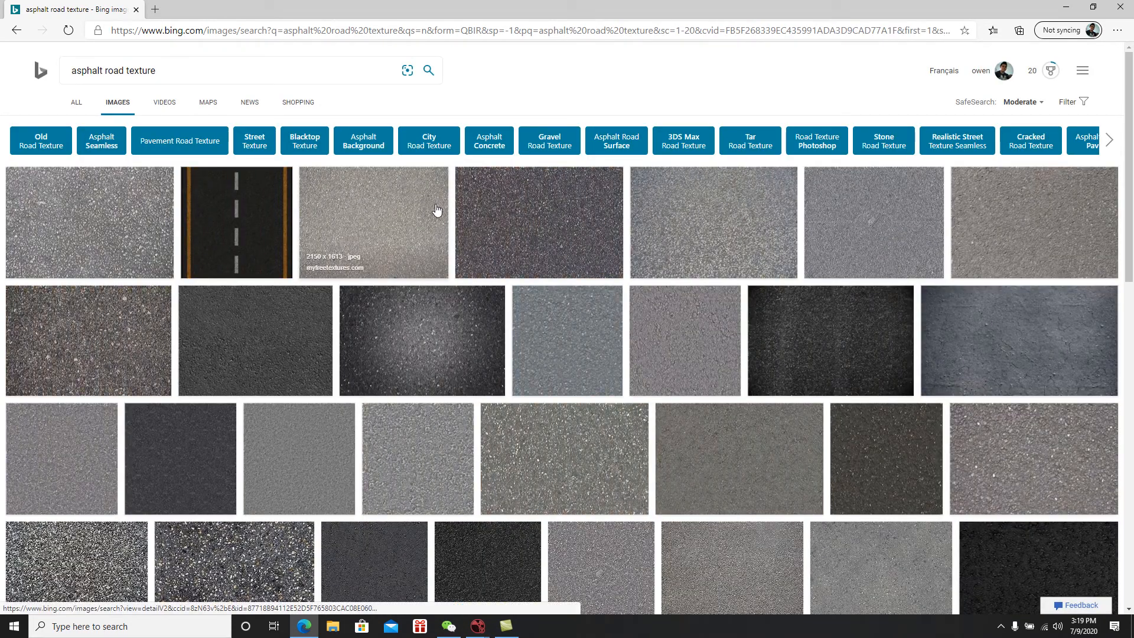
Step: Browse the asphalt texture results and open the 1360 × 907 black asphalt image from Creative Market
{"action": "scroll", "coordinate": [439, 245], "scroll_direction": "down", "scroll_amount": 1}
{"action": "scroll", "coordinate": [423, 241], "scroll_direction": "up", "scroll_amount": 1}
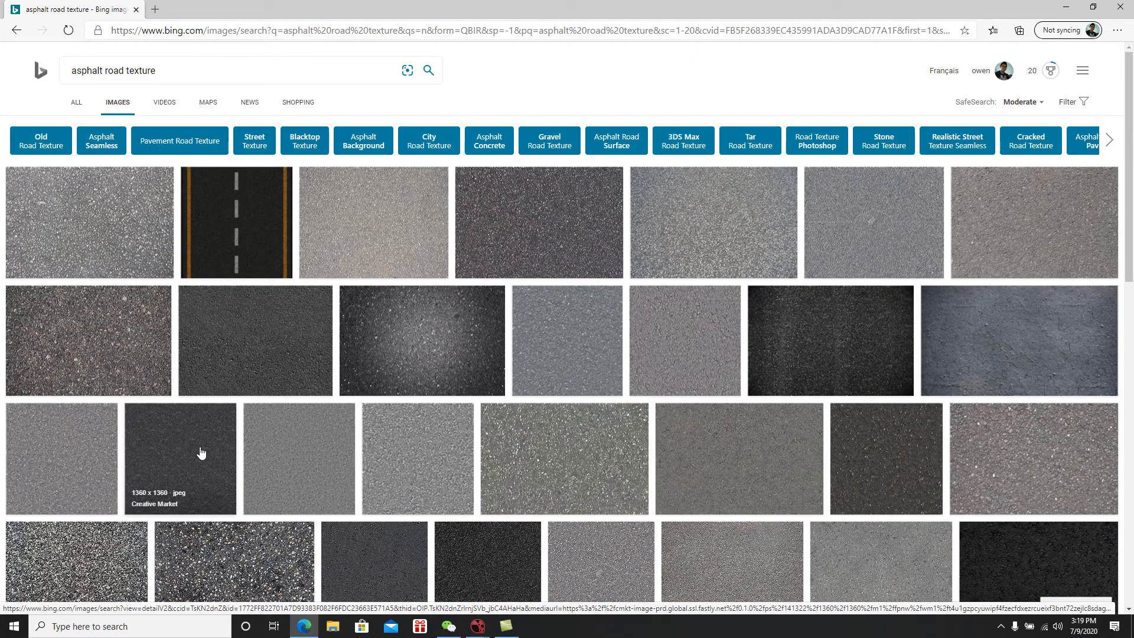
{"action": "scroll", "coordinate": [118, 502], "scroll_direction": "down", "scroll_amount": 3}
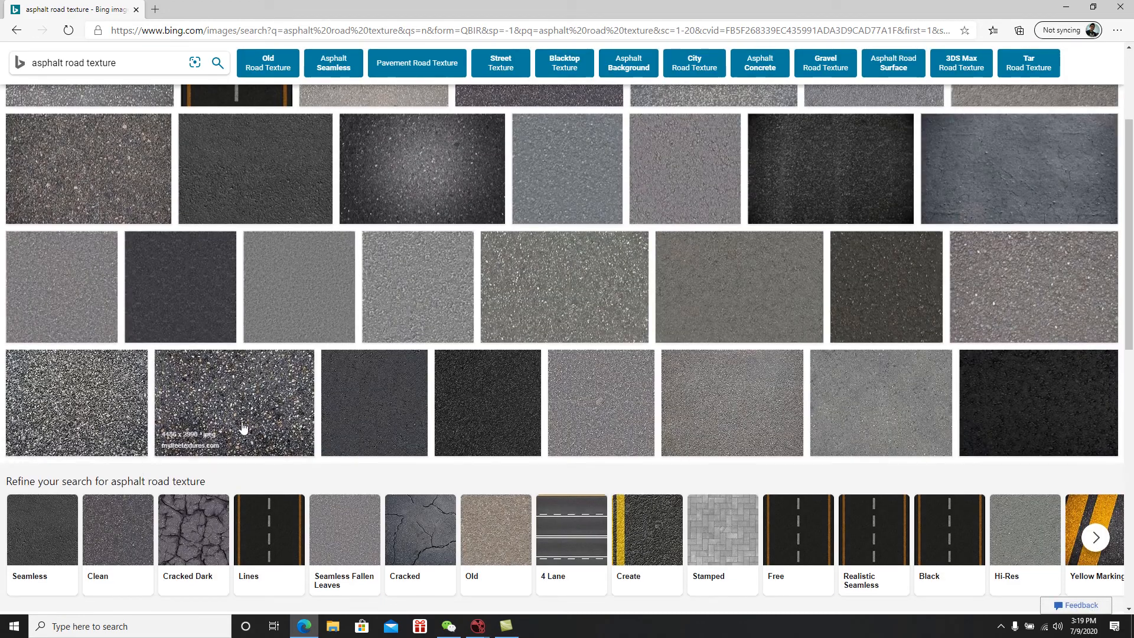
{"action": "scroll", "coordinate": [252, 406], "scroll_direction": "up", "scroll_amount": 1}
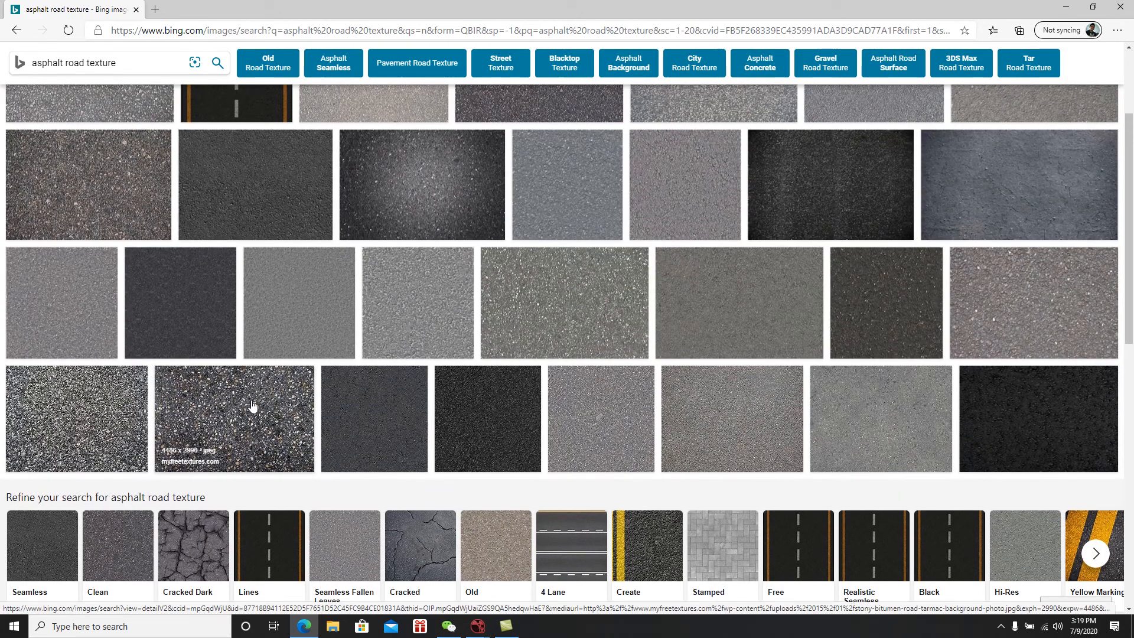
{"action": "scroll", "coordinate": [253, 406], "scroll_direction": "up", "scroll_amount": 3}
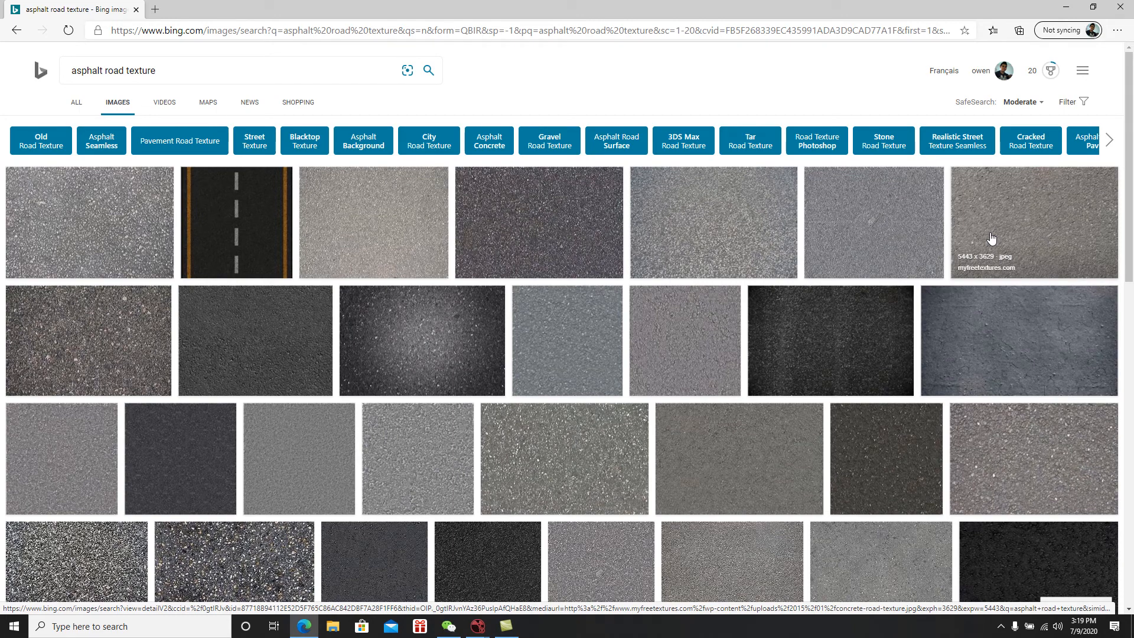
{"action": "left_click", "coordinate": [832, 341]}
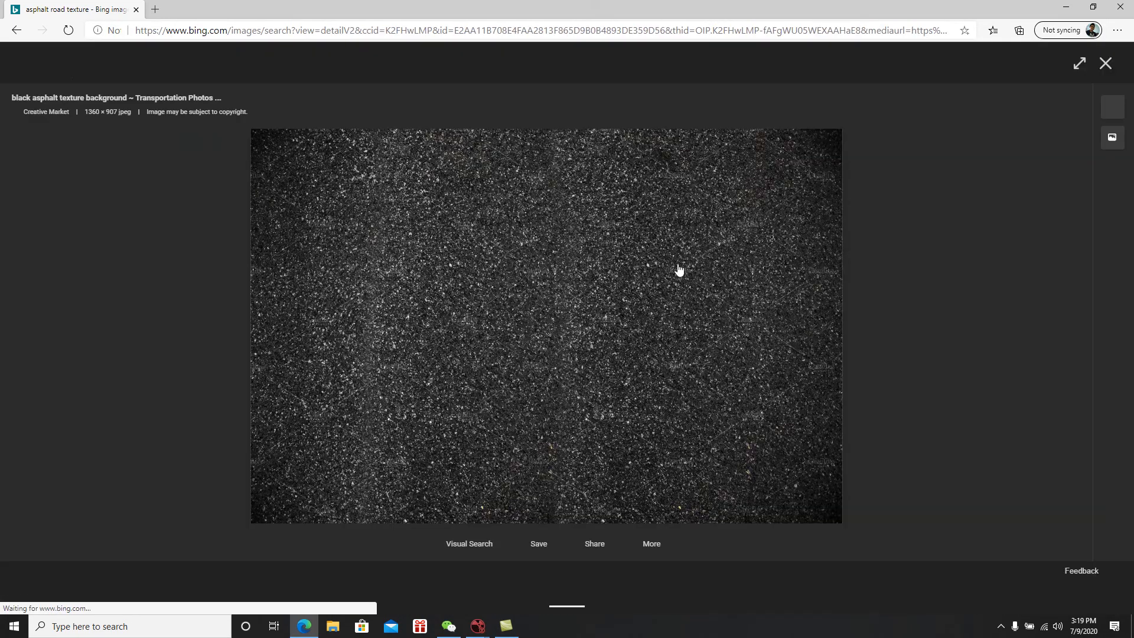
Step: Start saving the black asphalt image and browse to the Images folder of the NukeTutorial_BeginnerIntroduction project
{"action": "right_click", "coordinate": [545, 283]}
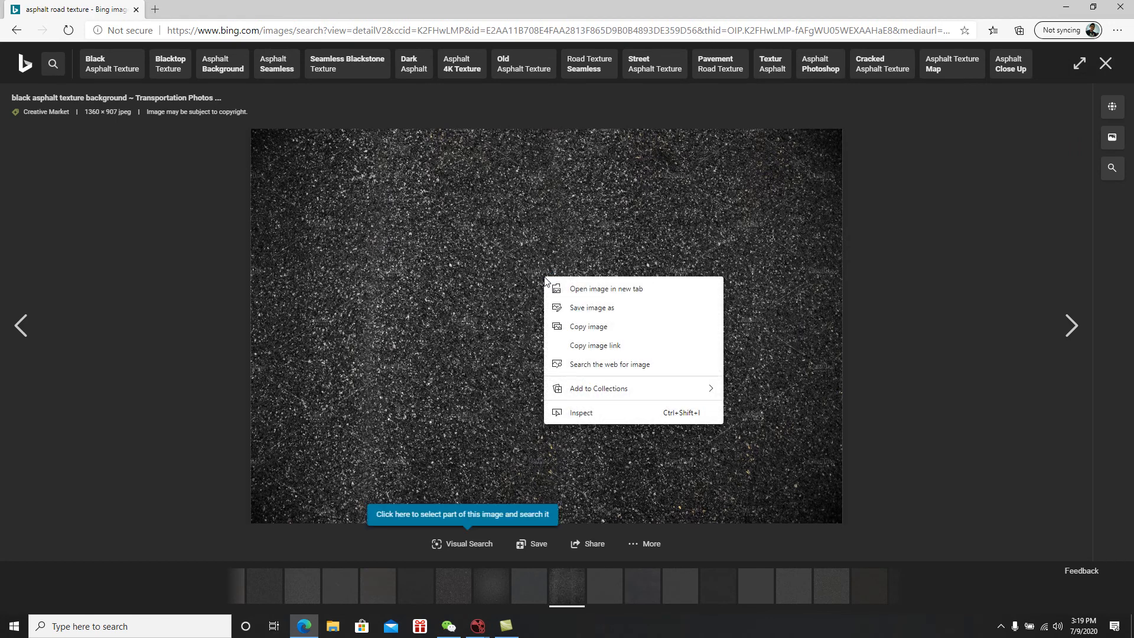
{"action": "left_click", "coordinate": [592, 309]}
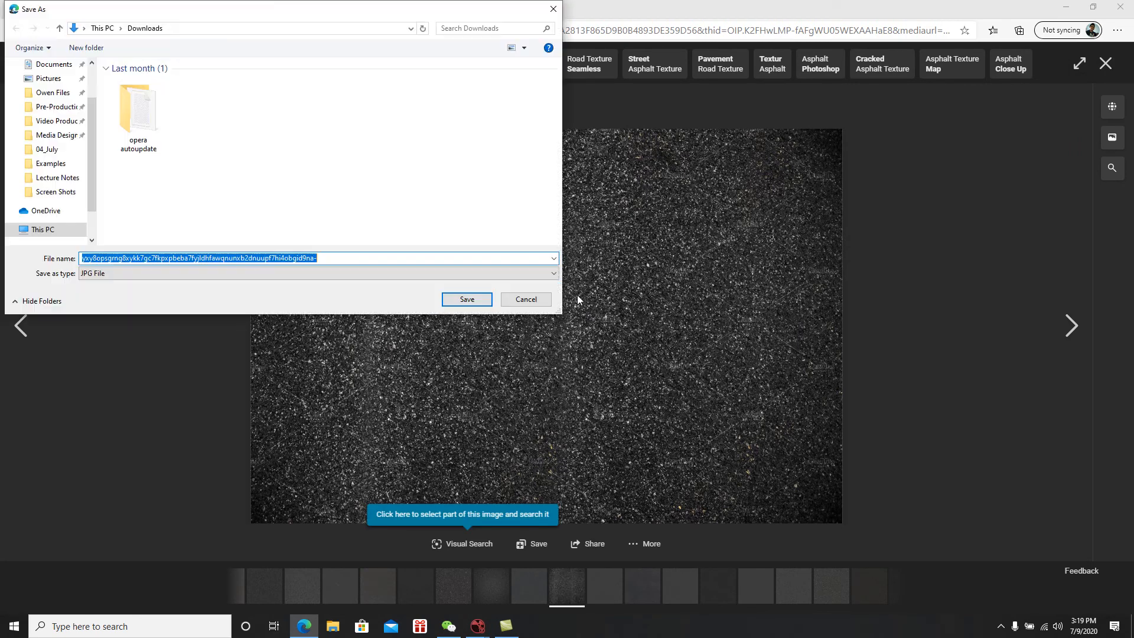
{"action": "scroll", "coordinate": [76, 156], "scroll_direction": "up", "scroll_amount": 1}
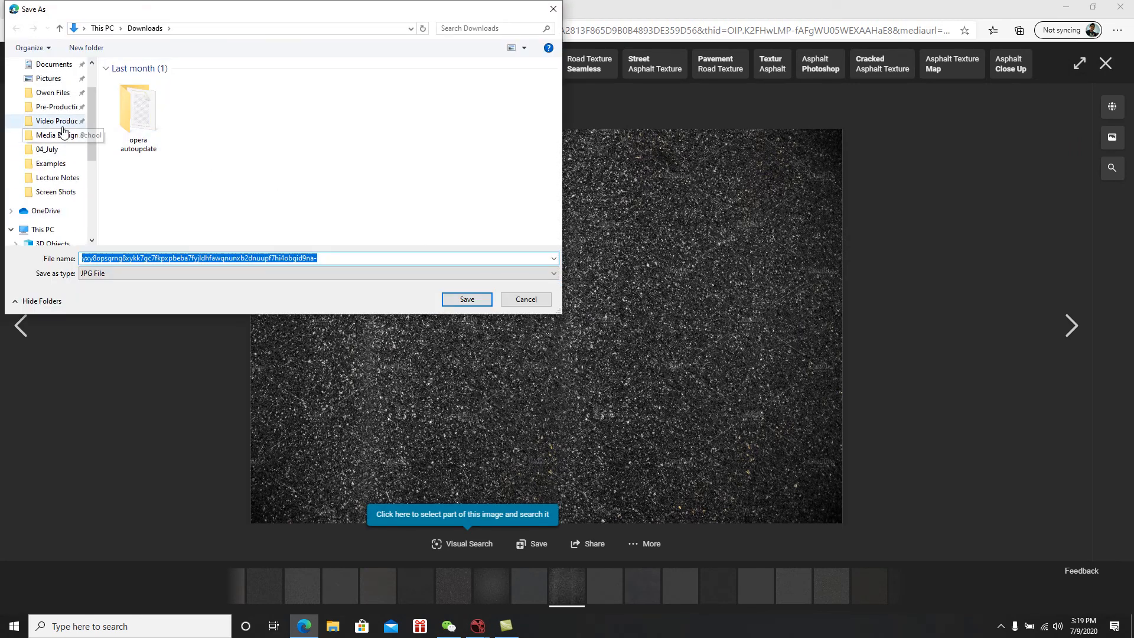
{"action": "left_click", "coordinate": [53, 93]}
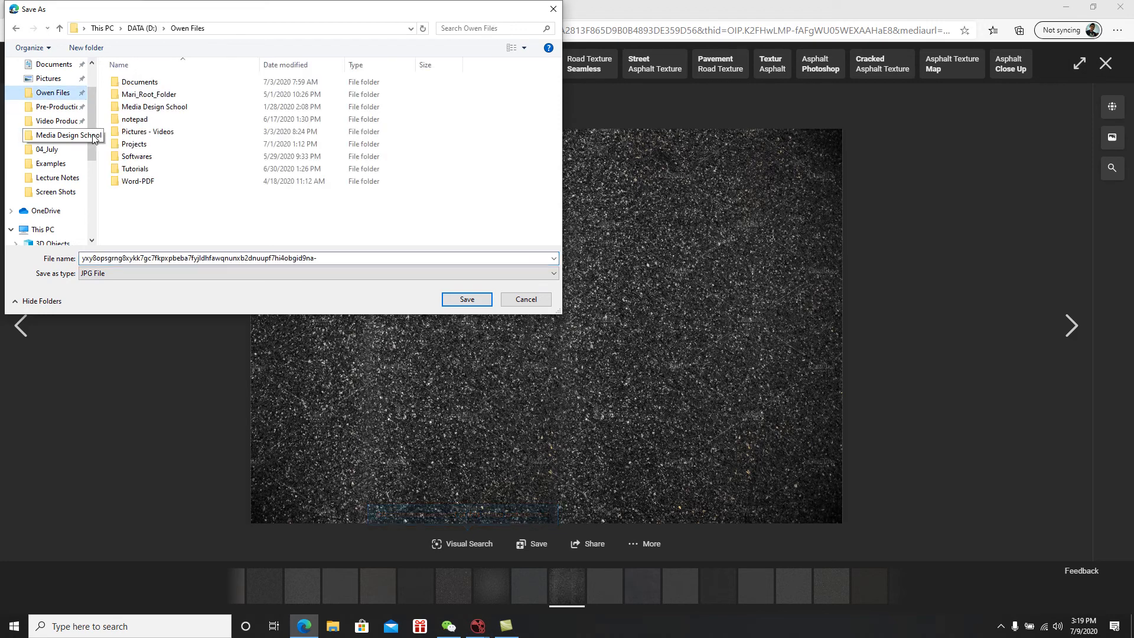
{"action": "double_click", "coordinate": [142, 145]}
{"action": "double_click", "coordinate": [160, 195]}
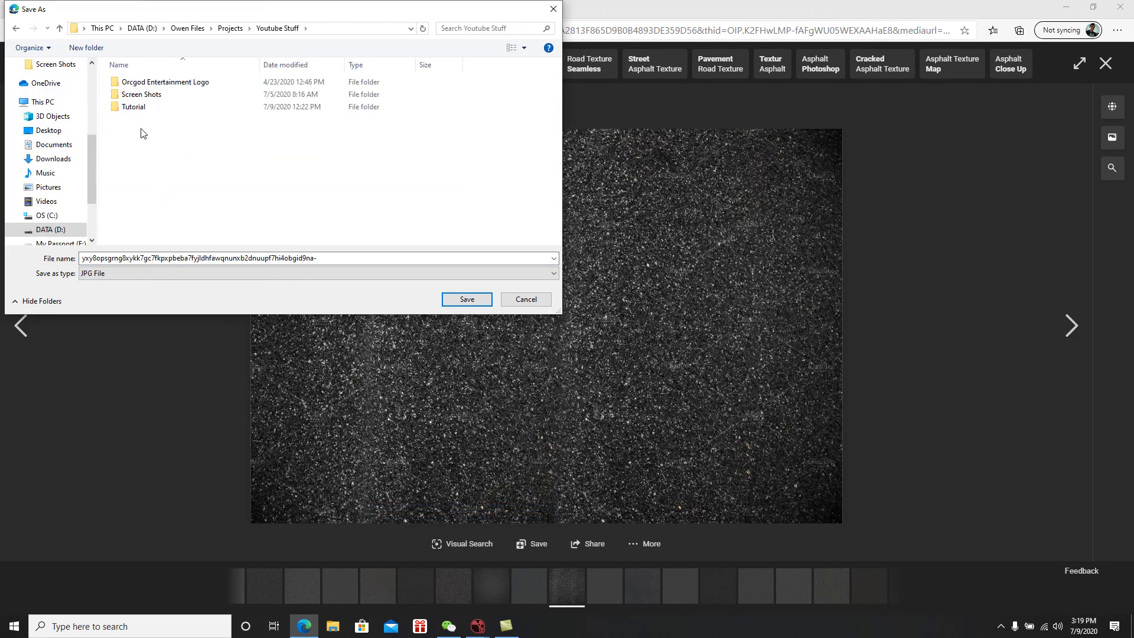
{"action": "double_click", "coordinate": [137, 110]}
{"action": "double_click", "coordinate": [161, 98]}
{"action": "double_click", "coordinate": [140, 84]}
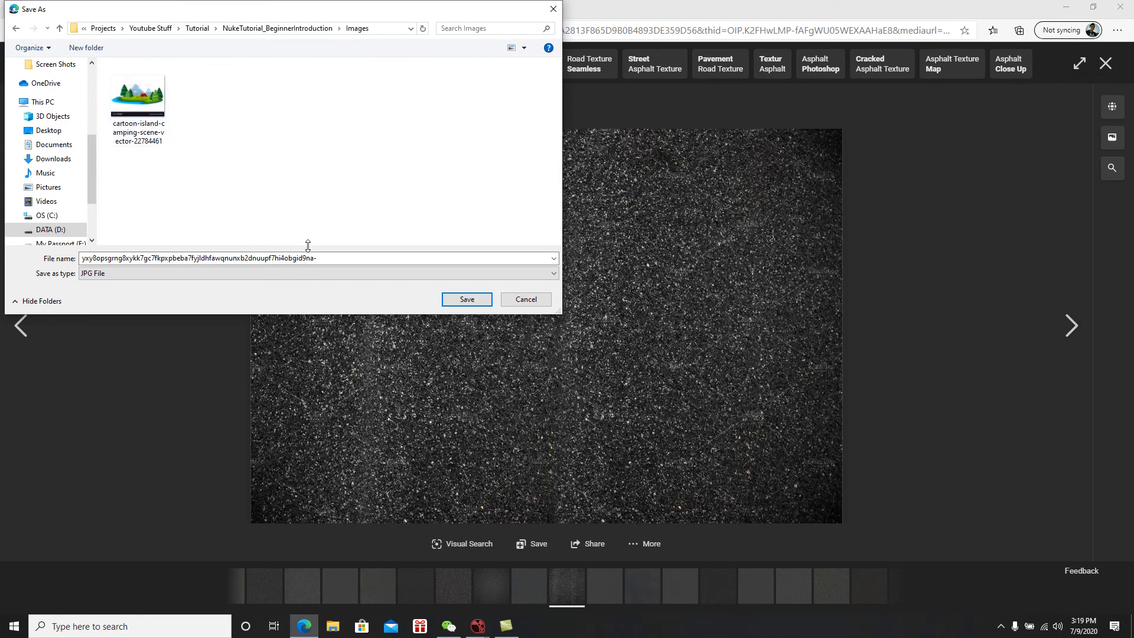
Step: Name the JPG file "asphalt" and save it in the Images folder
{"action": "left_click", "coordinate": [325, 258]}
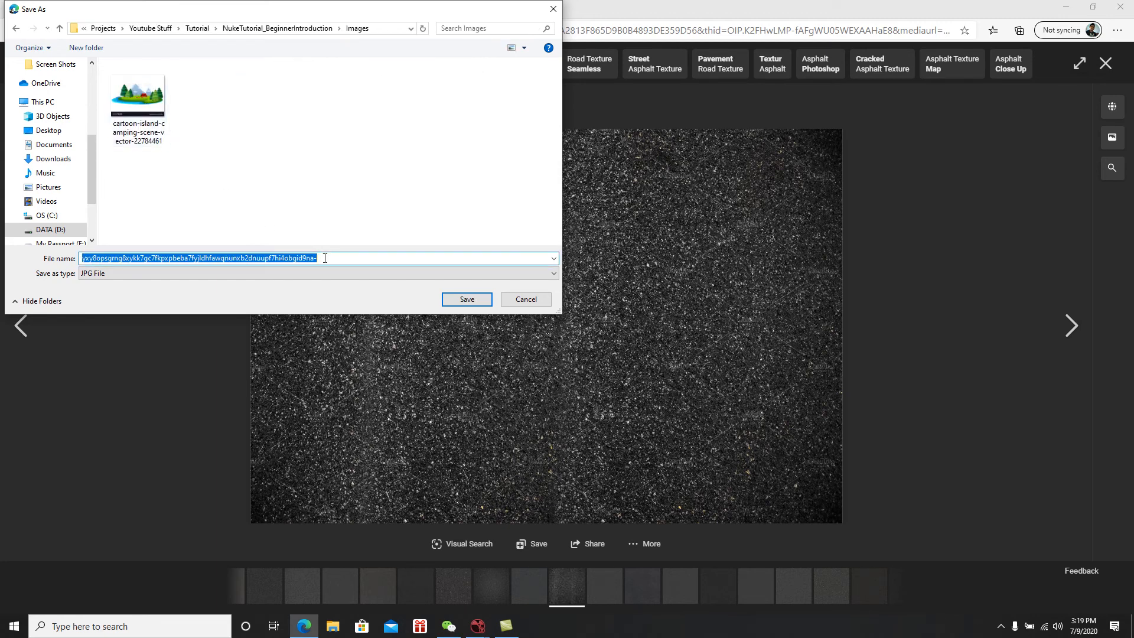
{"action": "type", "text": "asphalt"}
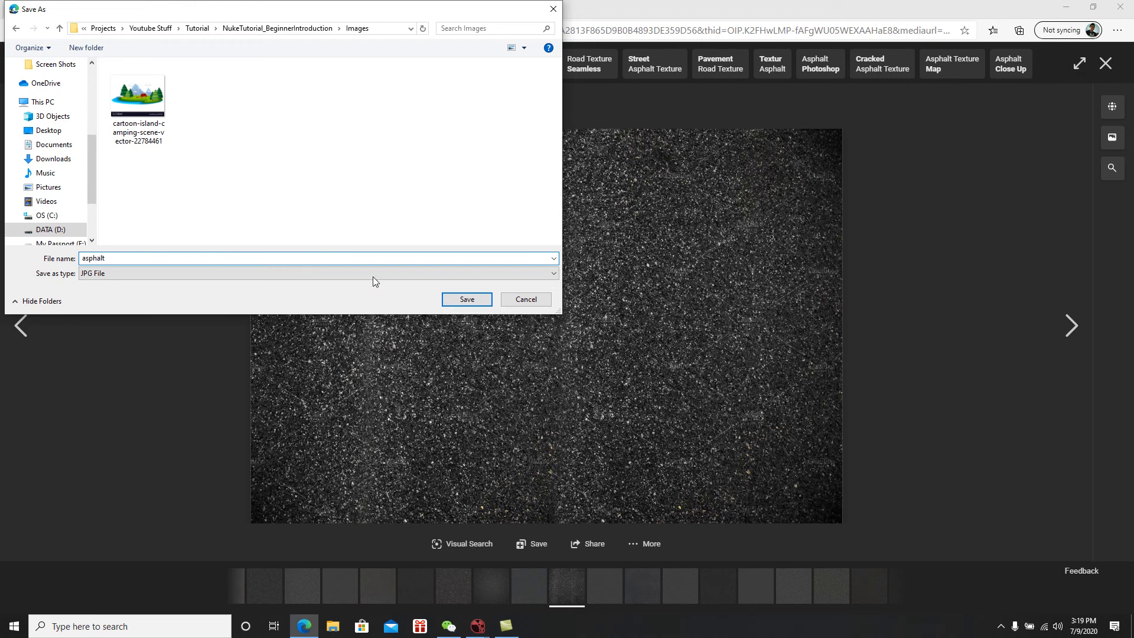
{"action": "left_click", "coordinate": [467, 299]}
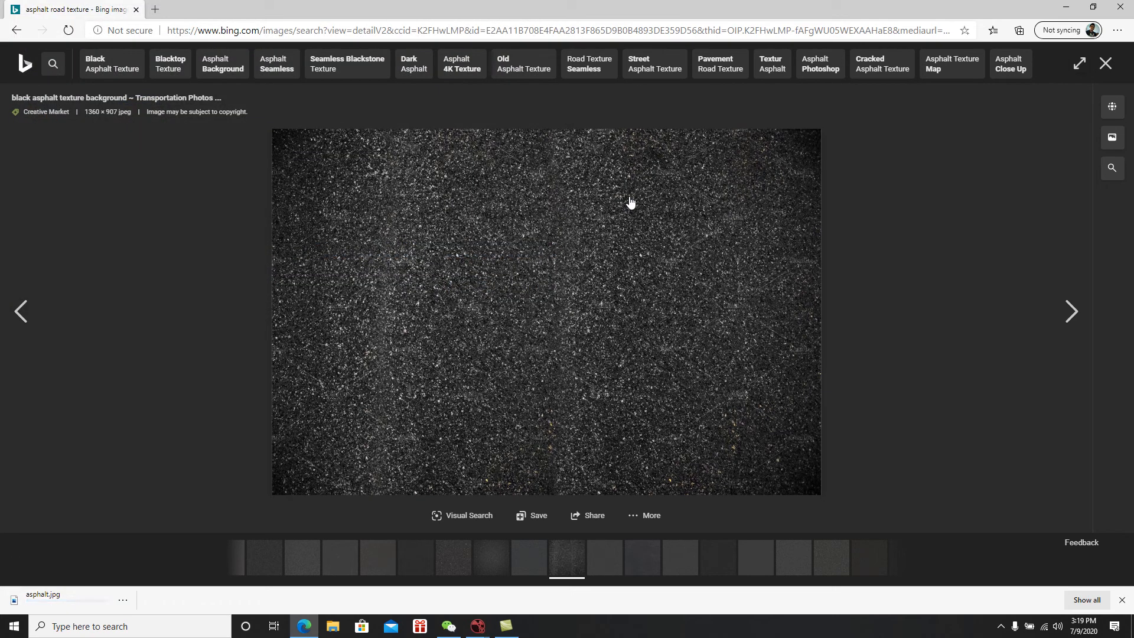
Step: Close Microsoft Edge and return to the NukeX node graph beside the final tree Merge
{"action": "left_click", "coordinate": [1122, 6]}
{"action": "middle_click_drag", "start_coordinate": [893, 454], "coordinate": [893, 441]}
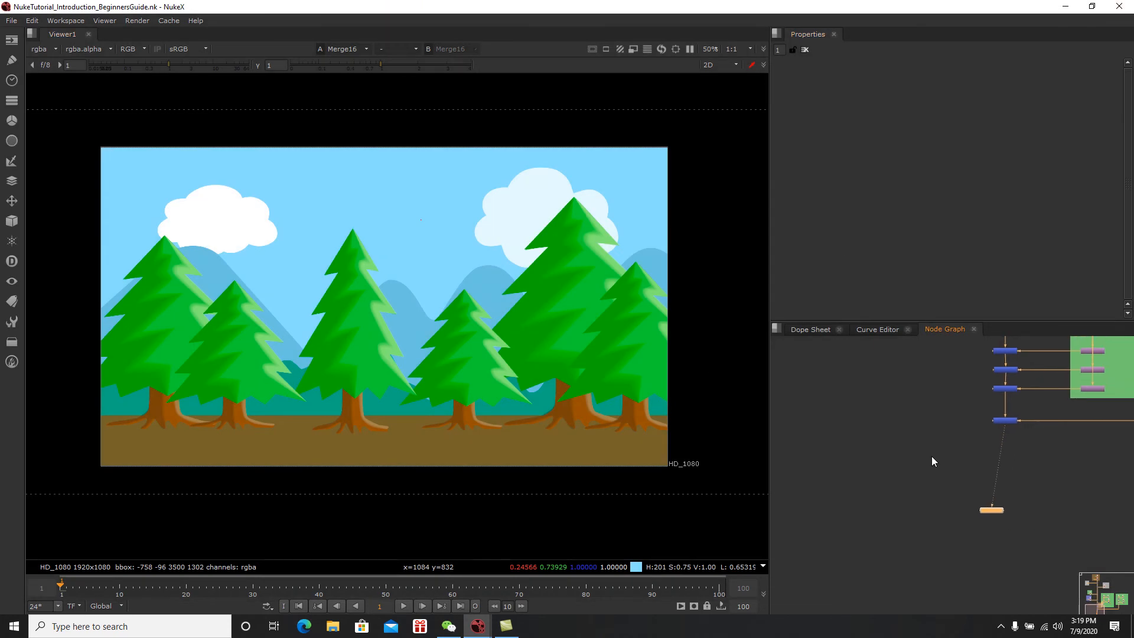
{"action": "middle_click_drag", "start_coordinate": [451, 319], "coordinate": [431, 332]}
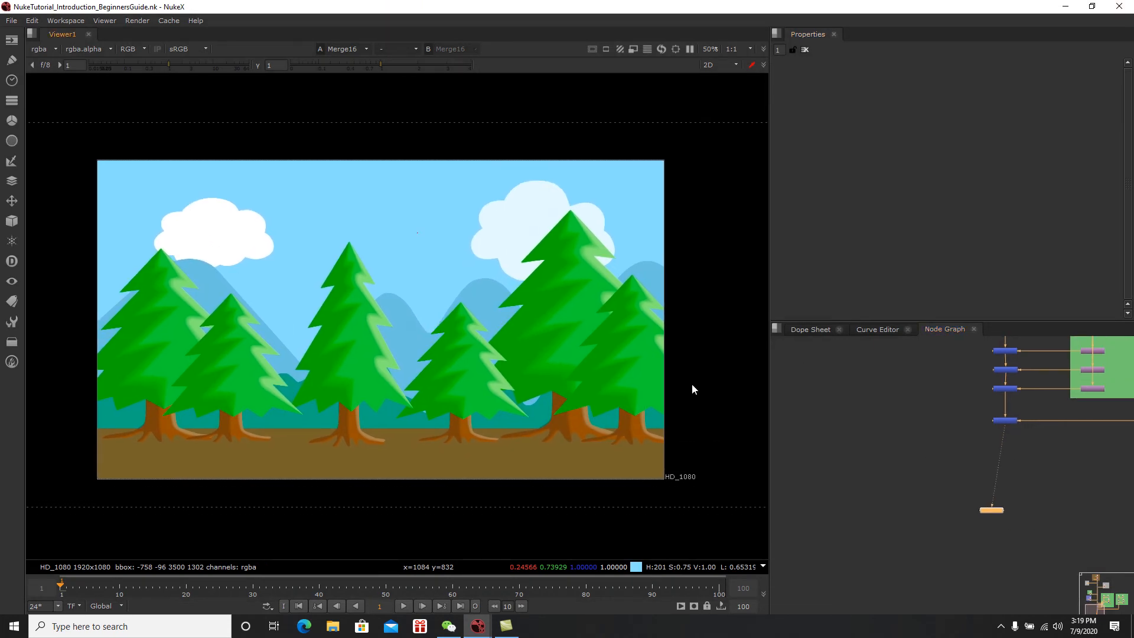
{"action": "middle_click_drag", "start_coordinate": [924, 448], "coordinate": [887, 428]}
{"action": "scroll", "coordinate": [895, 428], "scroll_direction": "up", "scroll_amount": 3}
{"action": "left_click", "coordinate": [933, 417]}
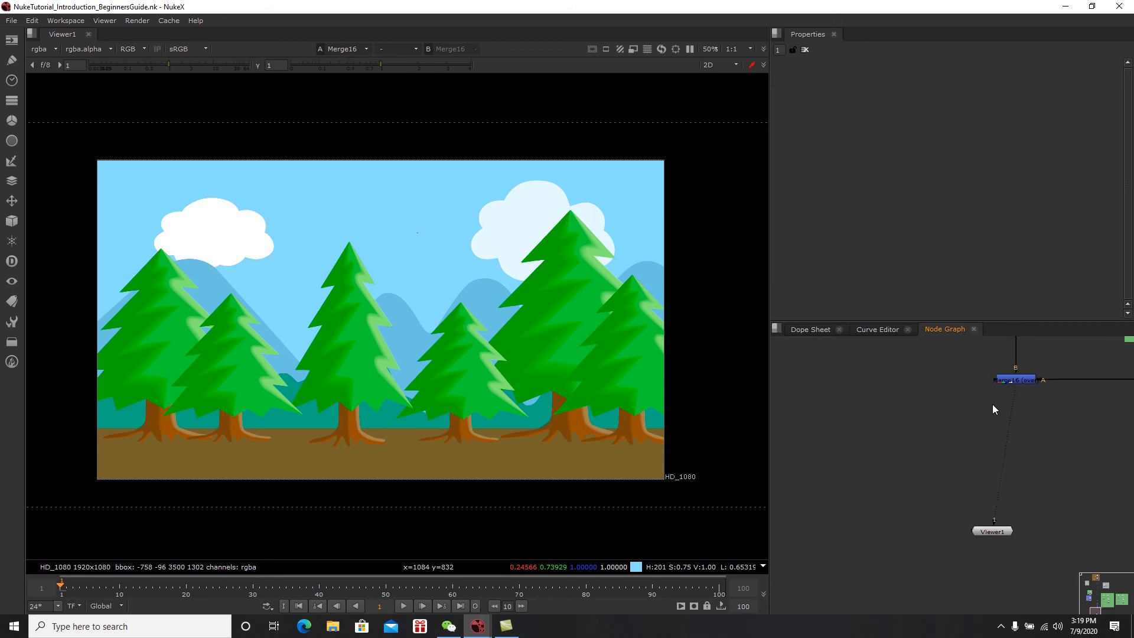
{"action": "left_click_drag", "start_coordinate": [890, 435], "coordinate": [872, 435]}
{"action": "key", "text": "r"}
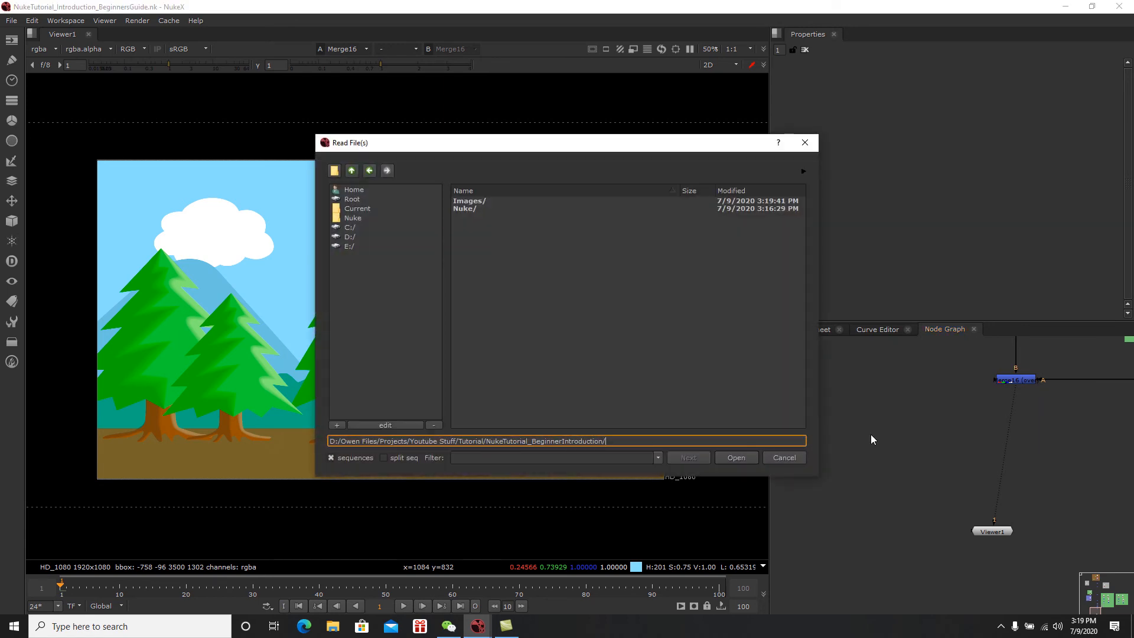
{"action": "left_click", "coordinate": [793, 458]}
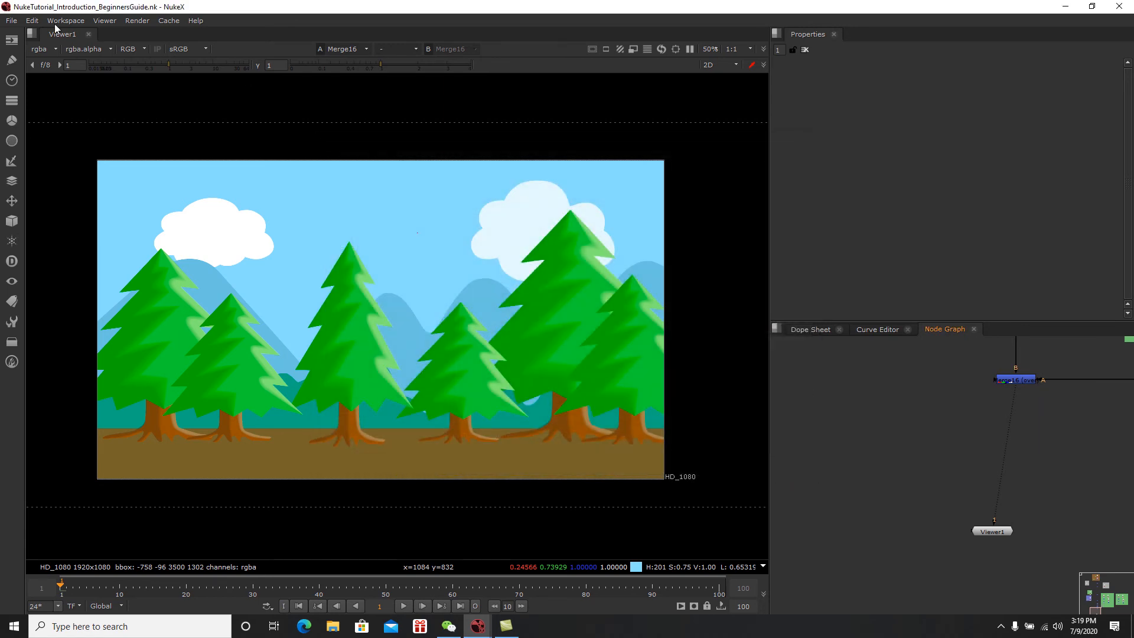
{"action": "left_click", "coordinate": [12, 22]}
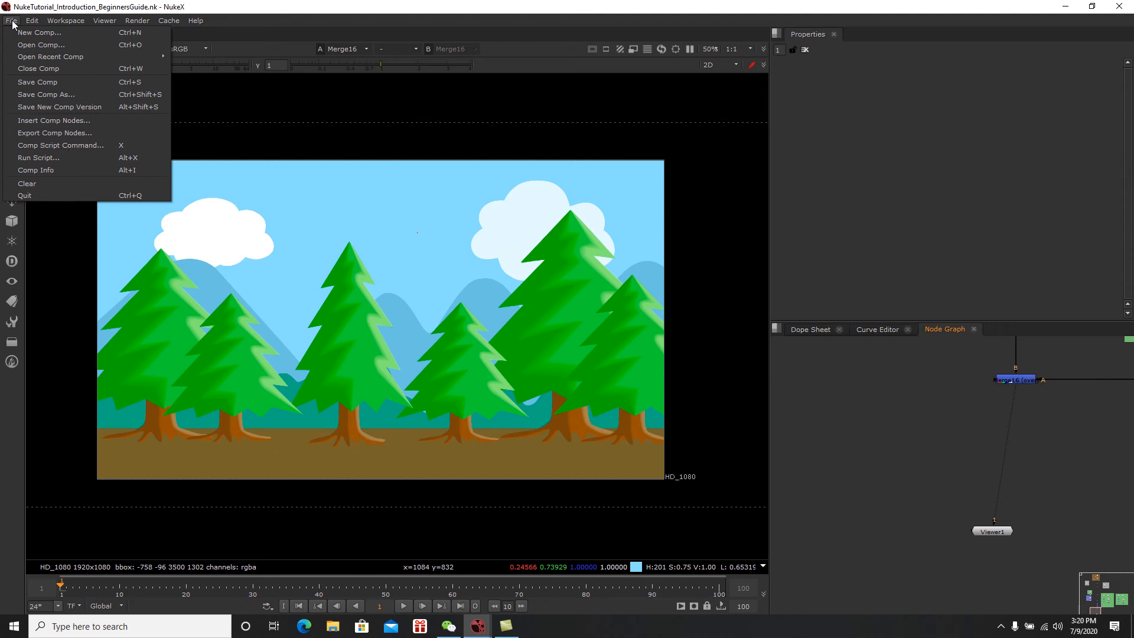
{"action": "left_click", "coordinate": [832, 426]}
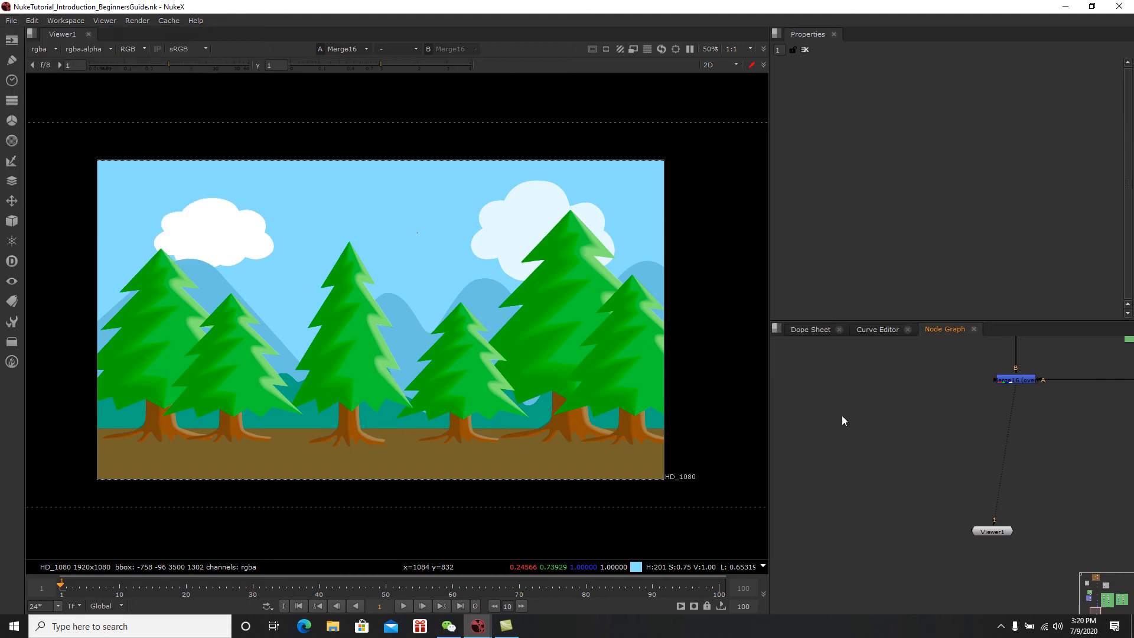
Step: Add a Read node that loads asphalt.jpg from the Images folder and place it in the empty area beside the final Merge
{"action": "left_click", "coordinate": [13, 41]}
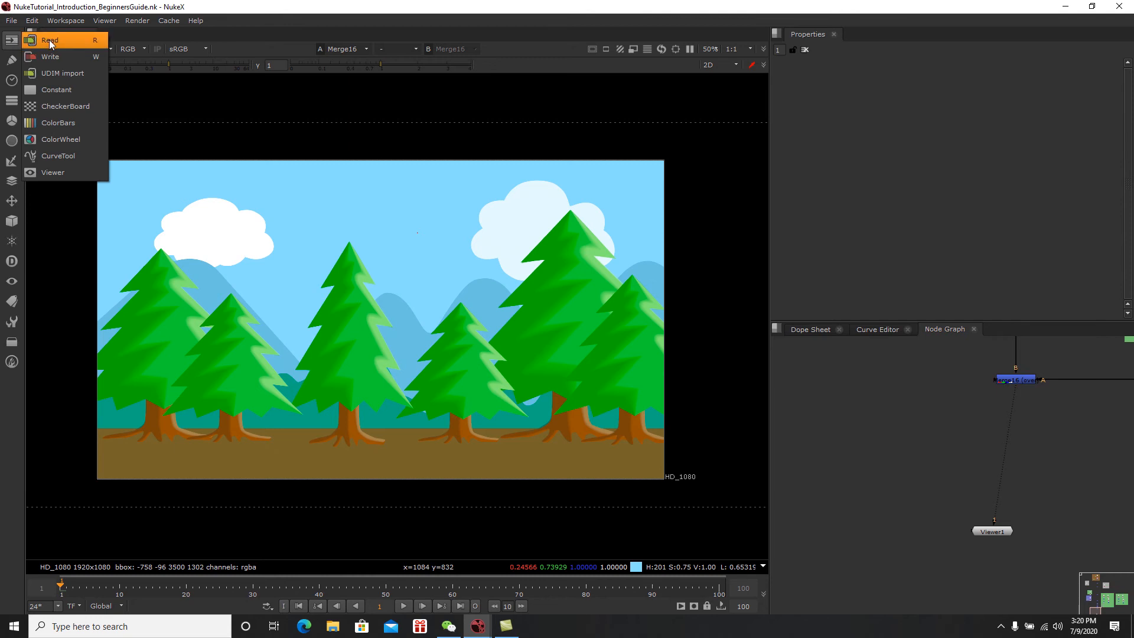
{"action": "left_click", "coordinate": [51, 42]}
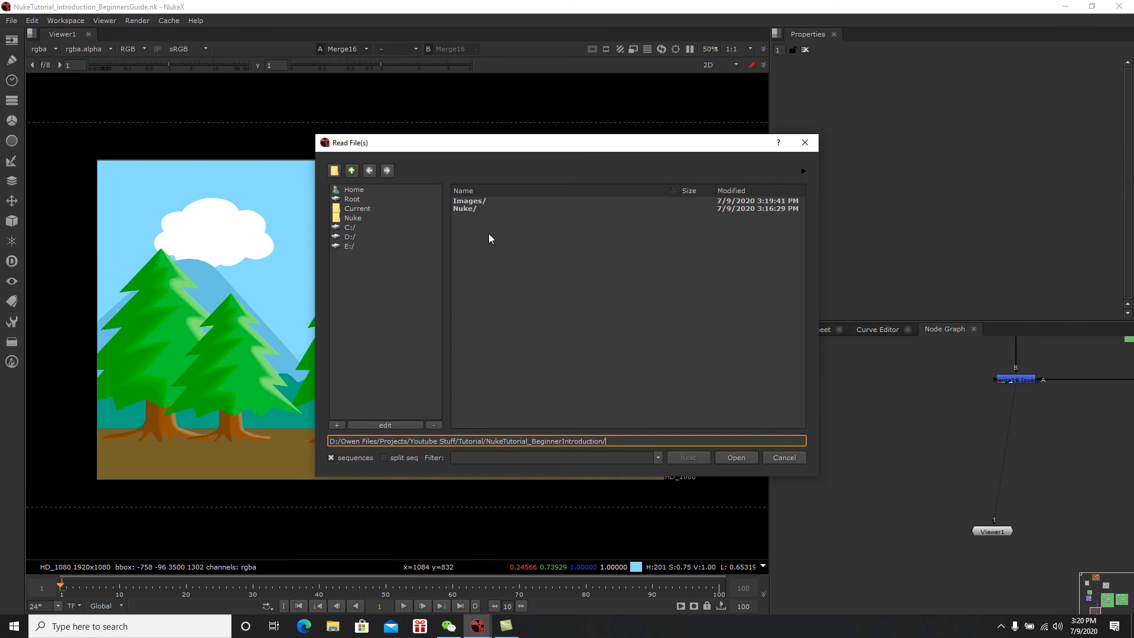
{"action": "double_click", "coordinate": [479, 201]}
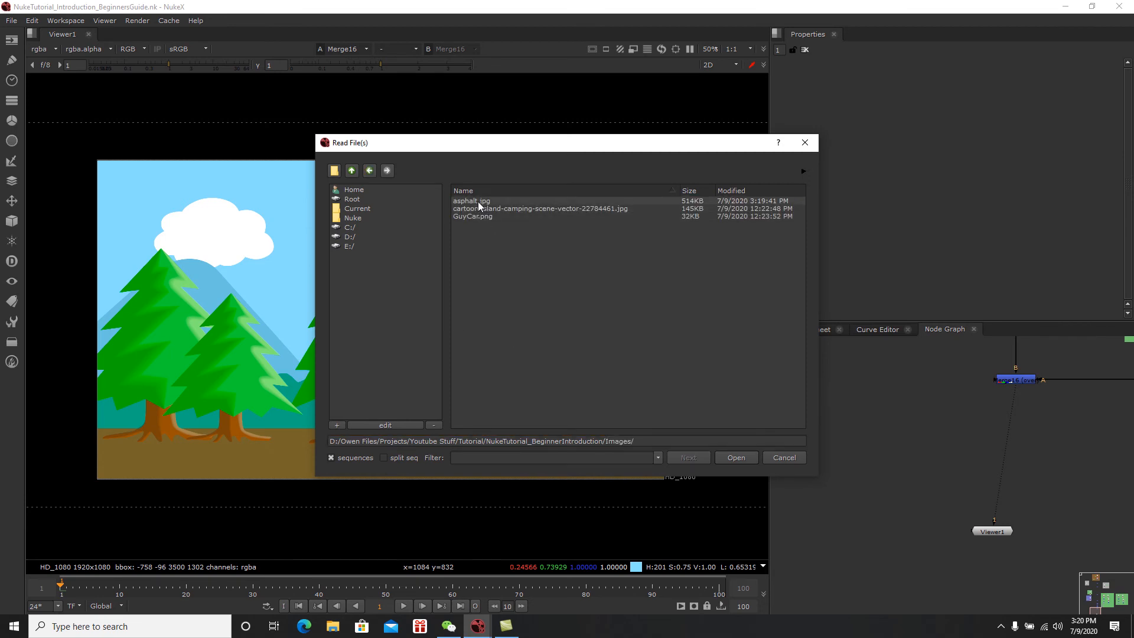
{"action": "left_click", "coordinate": [480, 204]}
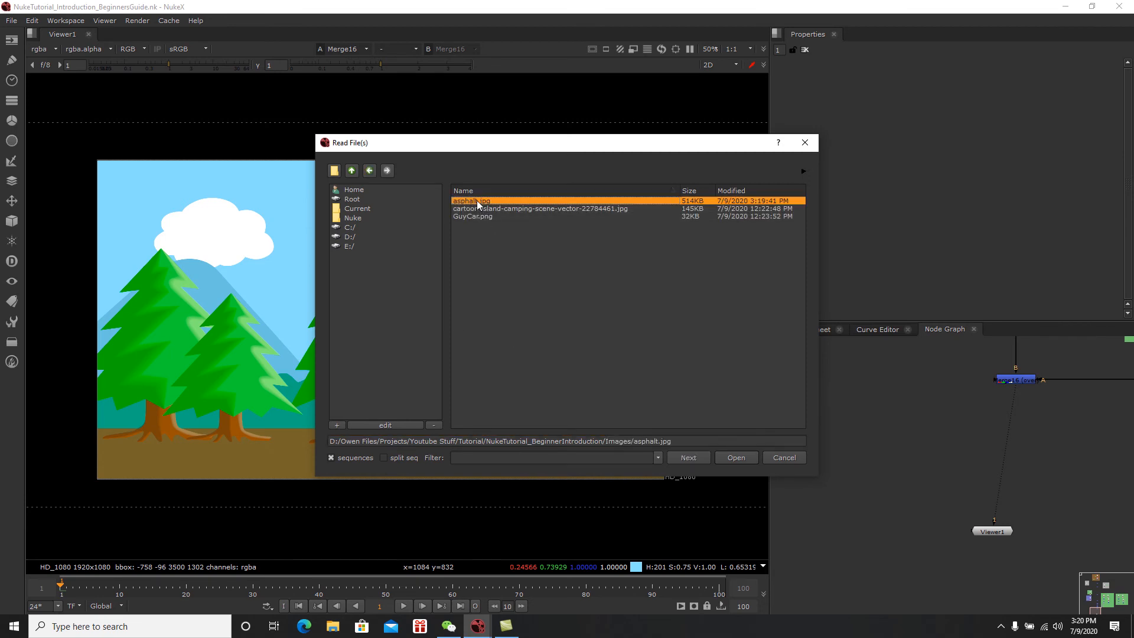
{"action": "left_click", "coordinate": [735, 458]}
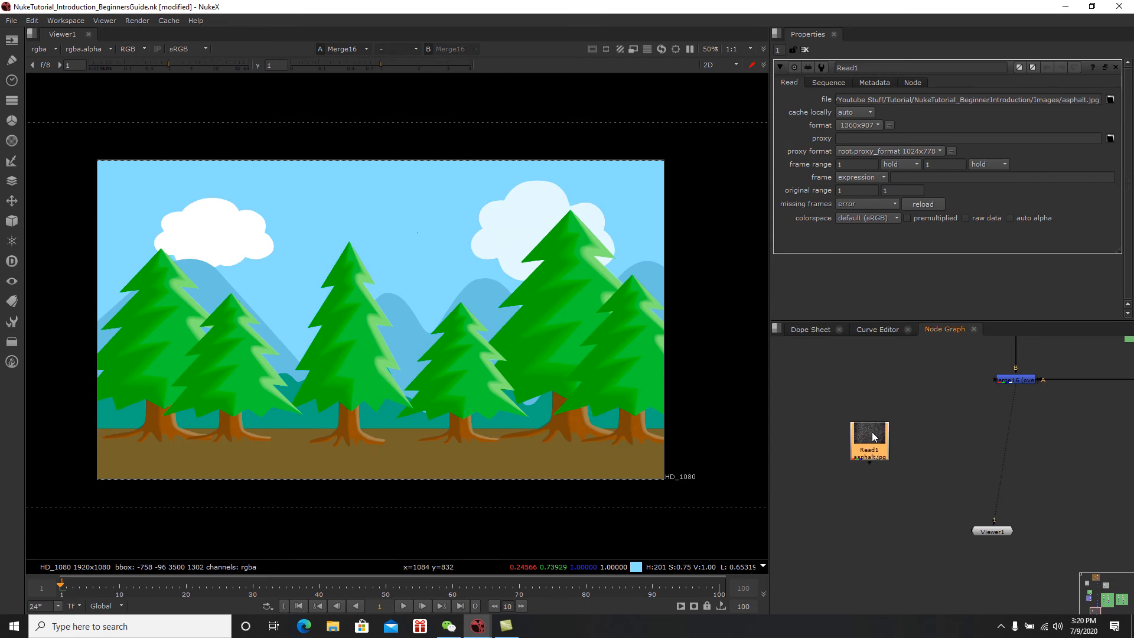
{"action": "left_click_drag", "start_coordinate": [865, 438], "coordinate": [881, 445]}
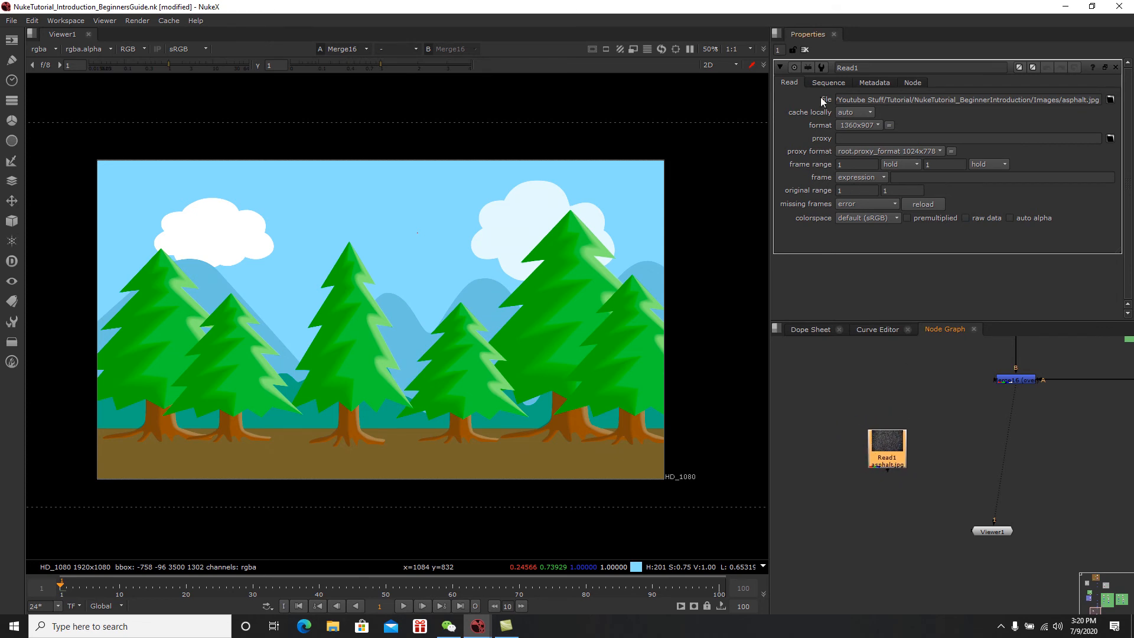
Step: Clear the open node properties and check the full size format in the Project Settings
{"action": "left_click", "coordinate": [806, 50]}
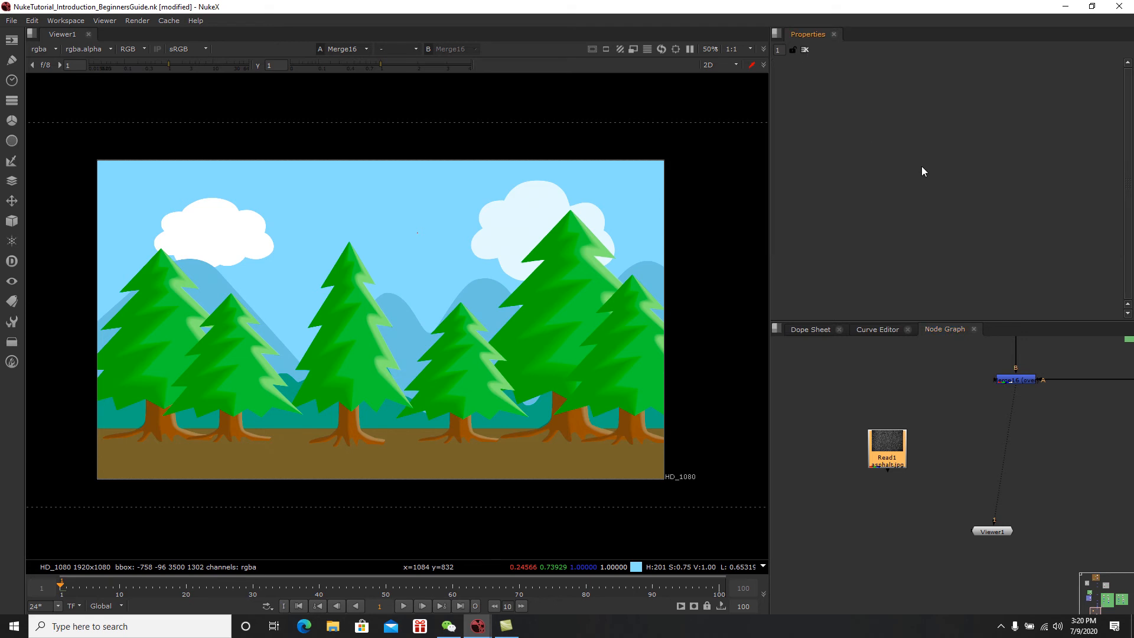
{"action": "key", "text": "s"}
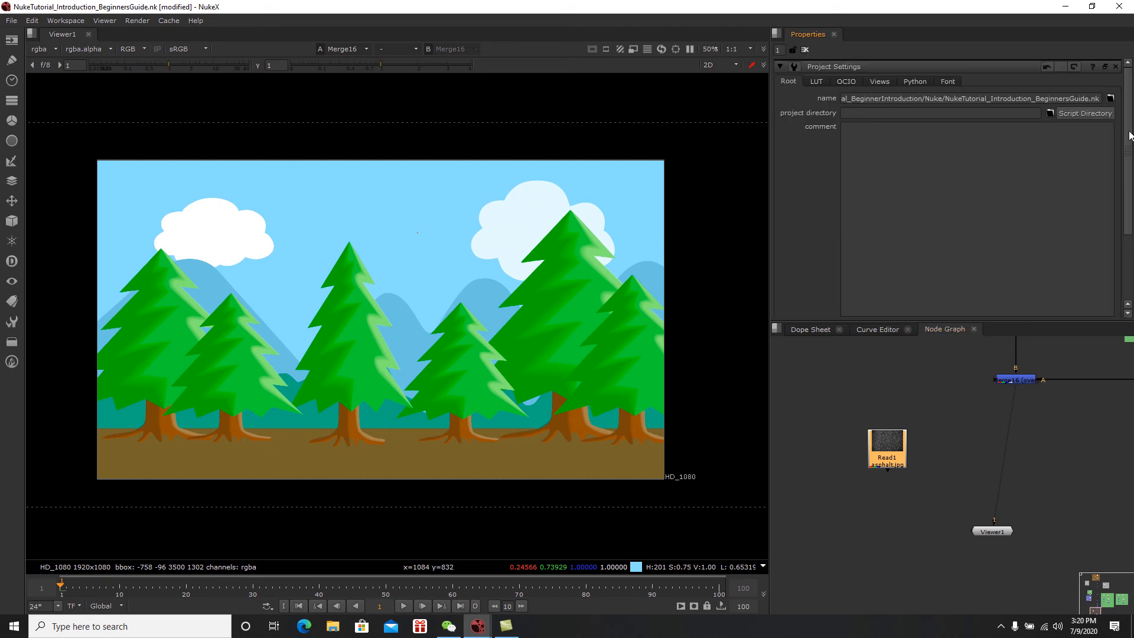
{"action": "left_click_drag", "start_coordinate": [1128, 135], "coordinate": [1126, 204]}
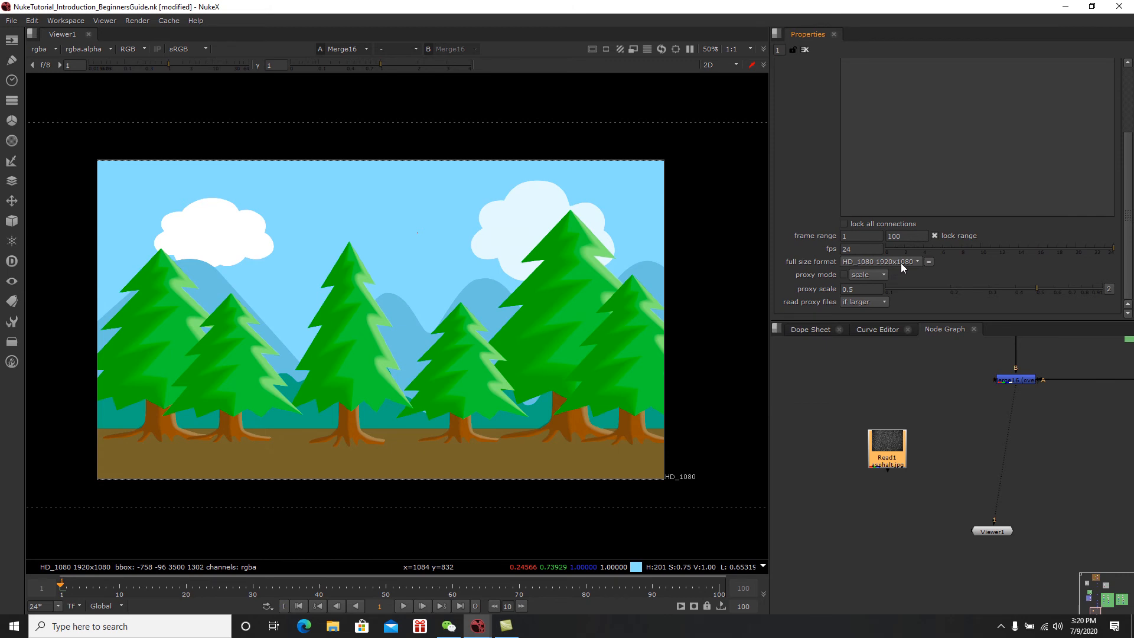
{"action": "left_click_drag", "start_coordinate": [1128, 227], "coordinate": [1130, 150]}
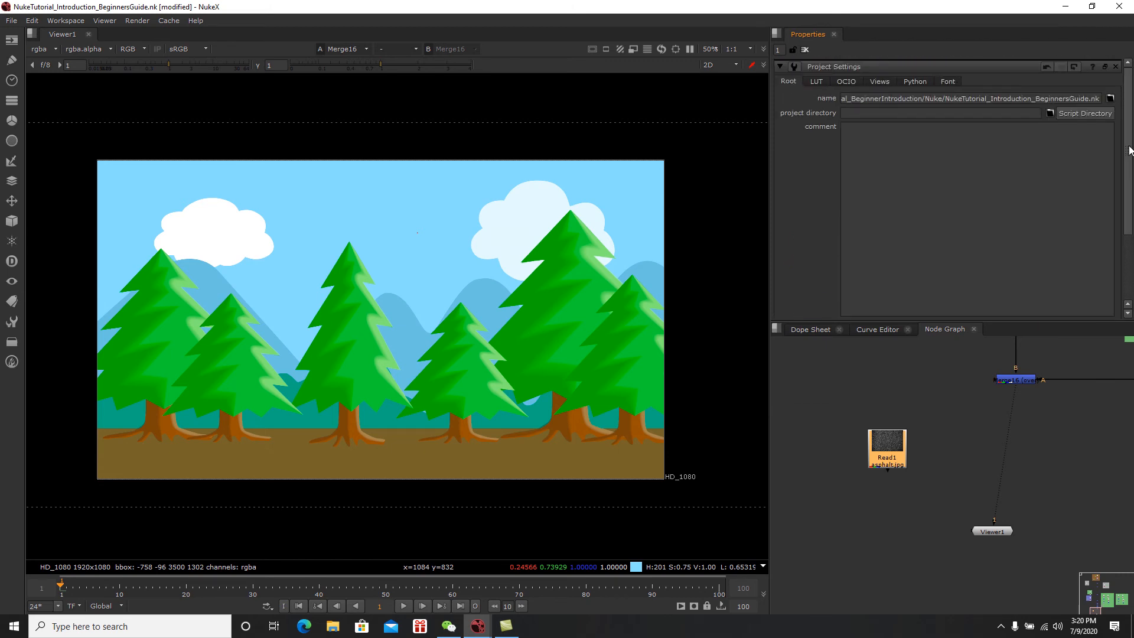
Step: Reposition the asphalt Read node near the final Merge and display its image in the Viewer
{"action": "left_click_drag", "start_coordinate": [884, 453], "coordinate": [903, 432]}
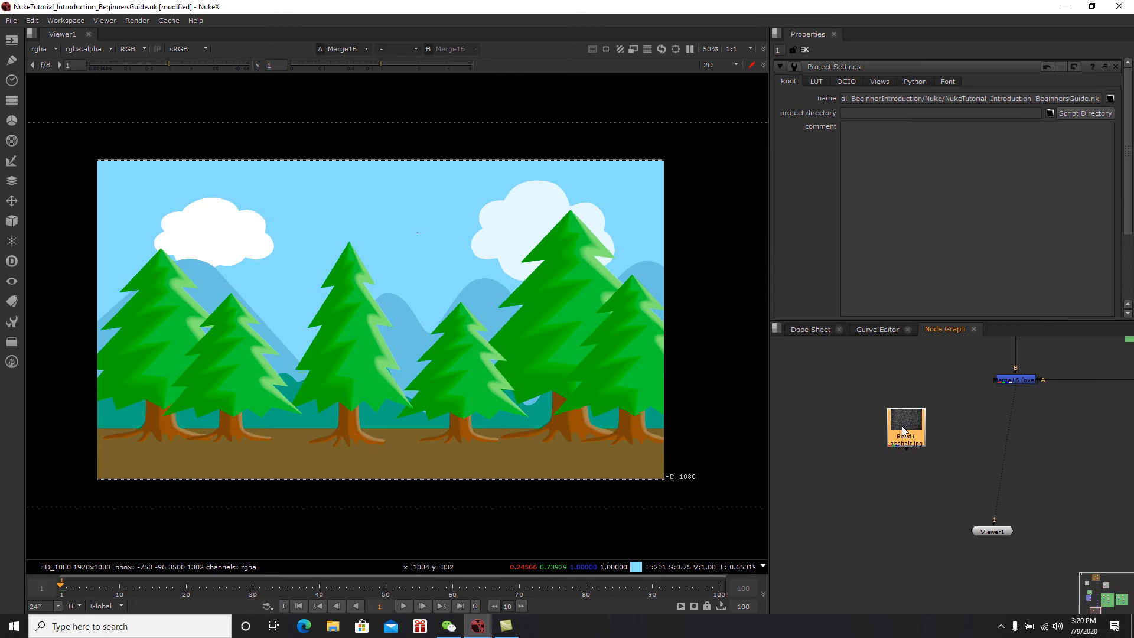
{"action": "key", "text": "1"}
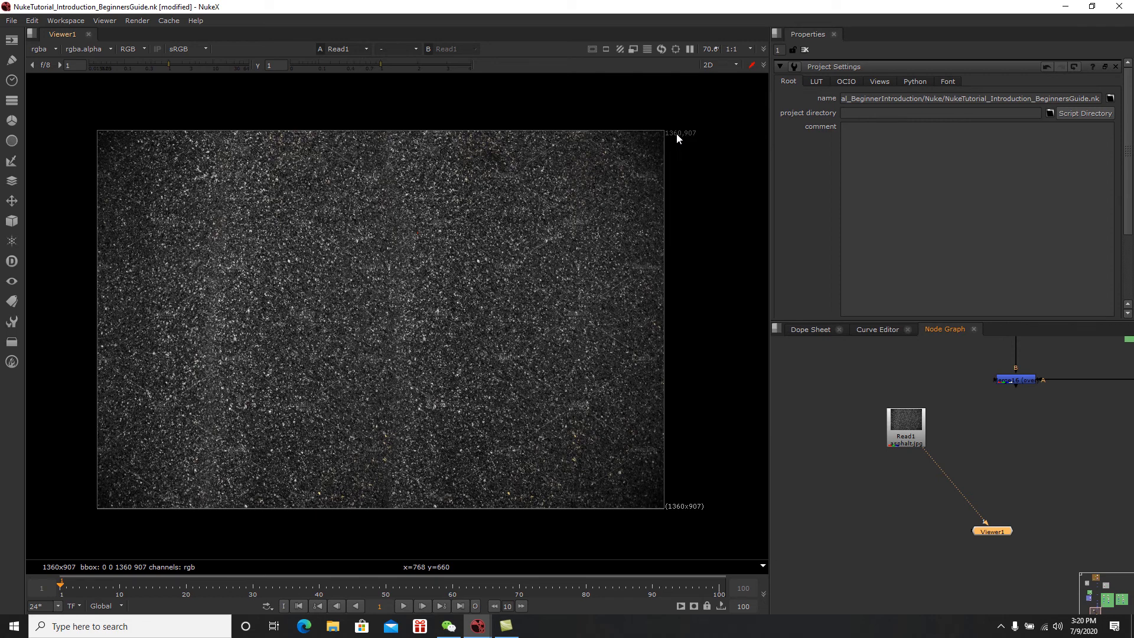
{"action": "scroll", "coordinate": [906, 431], "scroll_direction": "up", "scroll_amount": 2}
{"action": "left_click", "coordinate": [909, 424]}
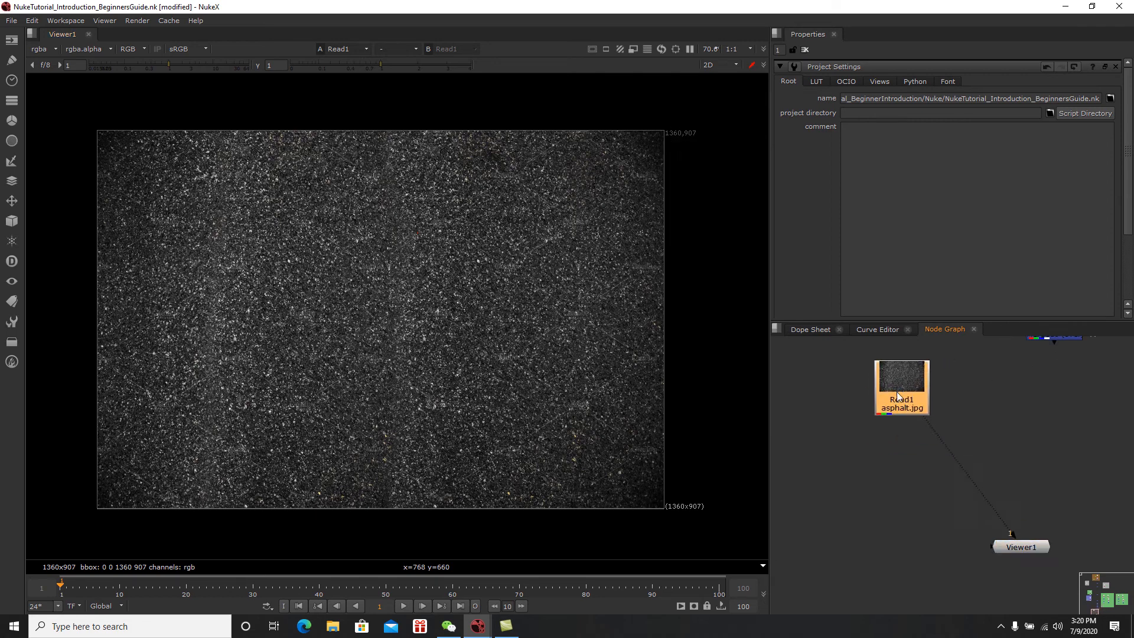
Step: Add a Reformat node below the asphalt Read node with root.format 1920x1080 as its output format
{"action": "left_click", "coordinate": [908, 478]}
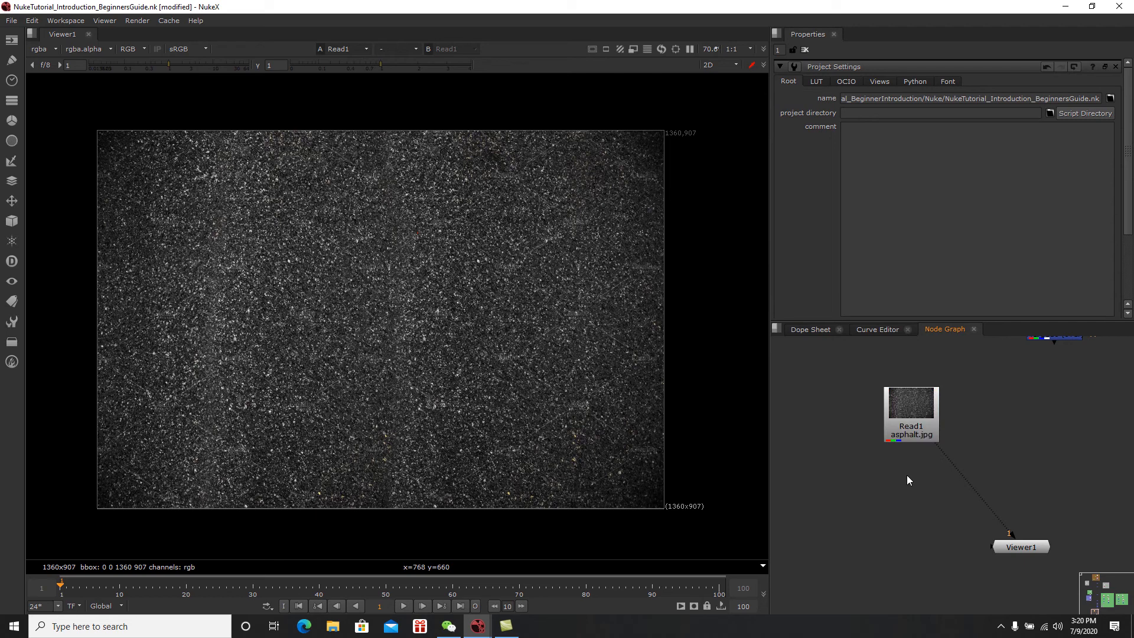
{"action": "key", "text": "Tab"}
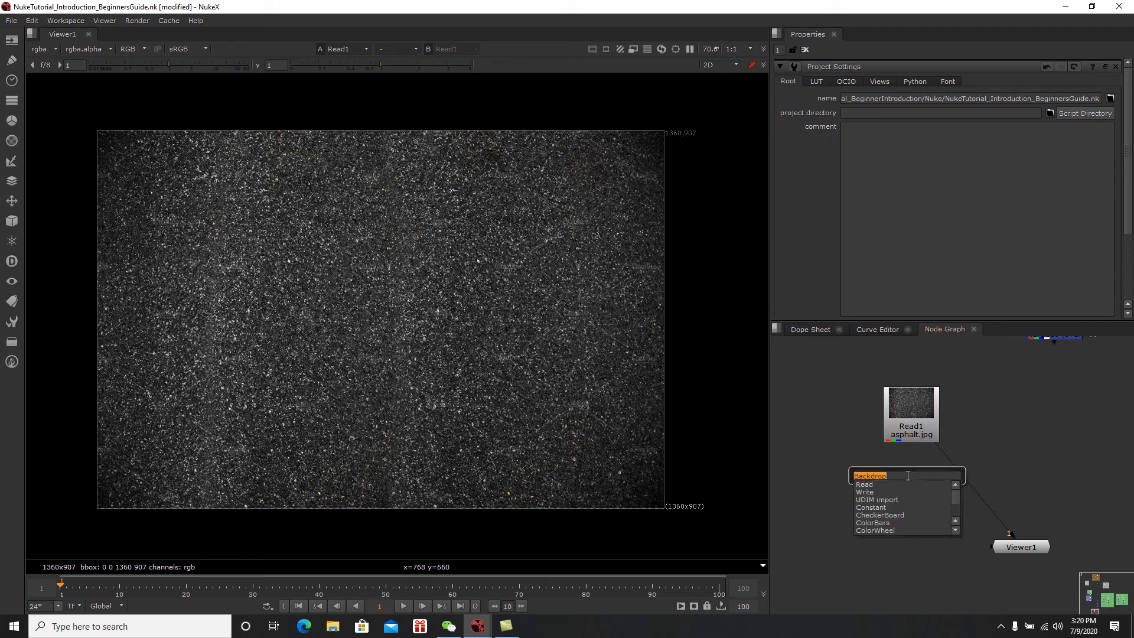
{"action": "type", "text": "reformat"}
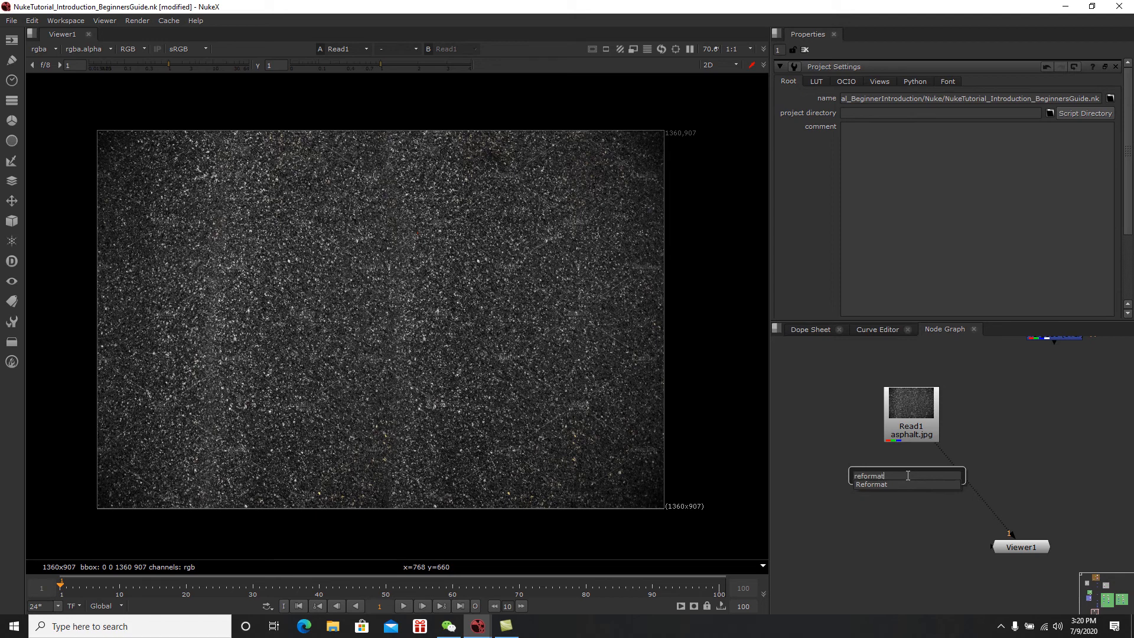
{"action": "left_click", "coordinate": [873, 484]}
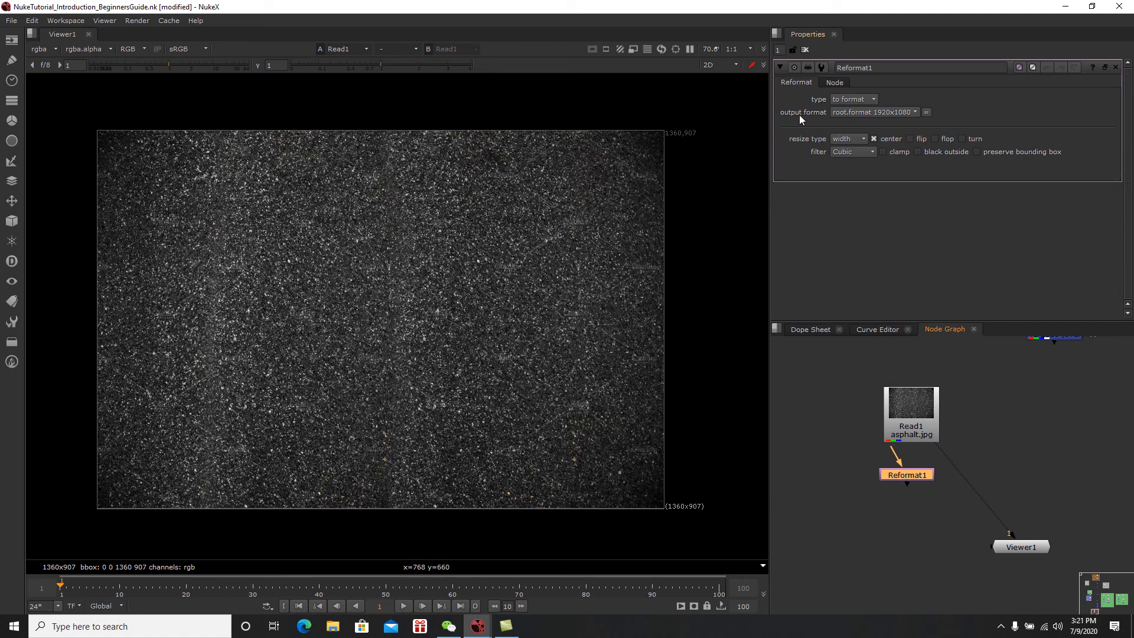
{"action": "left_click", "coordinate": [892, 112]}
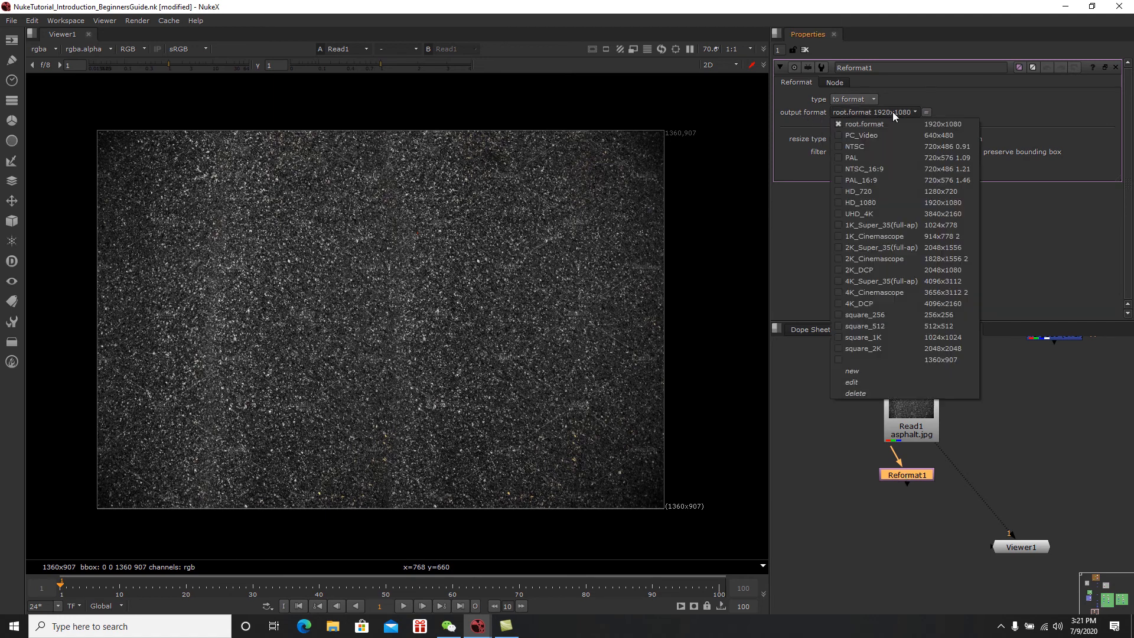
{"action": "left_click", "coordinate": [938, 121]}
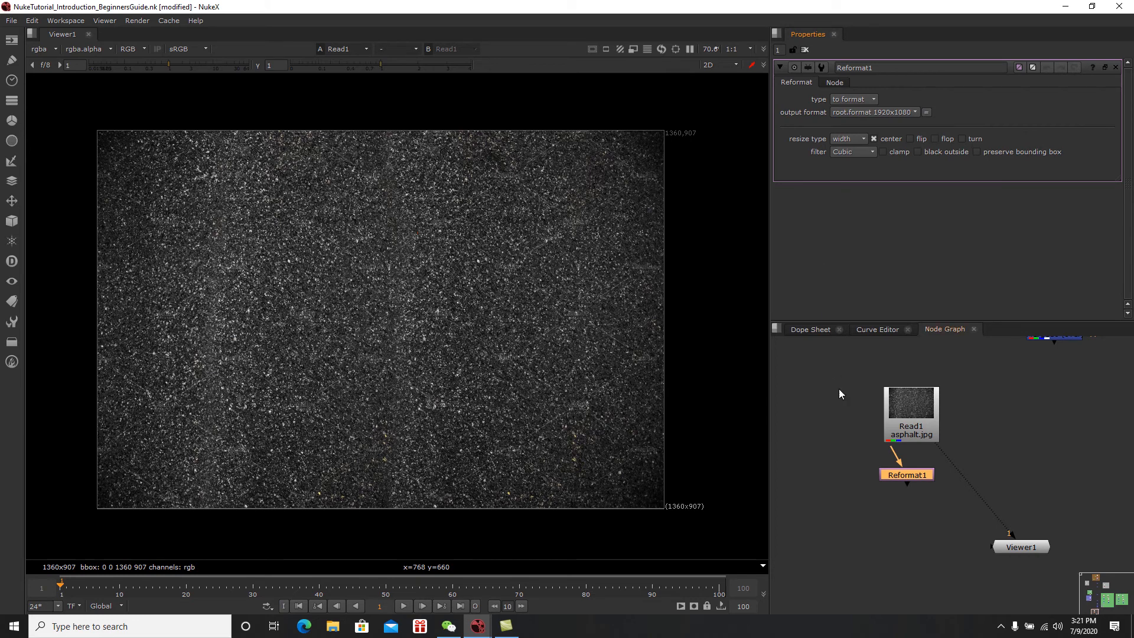
Step: Align the Reformat node under the asphalt Read node, display its output in the Viewer, and clear the open properties
{"action": "mouse_move", "coordinate": [889, 453]}
{"action": "left_mouse_down"}
{"action": "mouse_move", "coordinate": [841, 431]}
{"action": "mouse_move", "coordinate": [904, 438]}
{"action": "left_mouse_up"}
{"action": "key", "text": "1"}
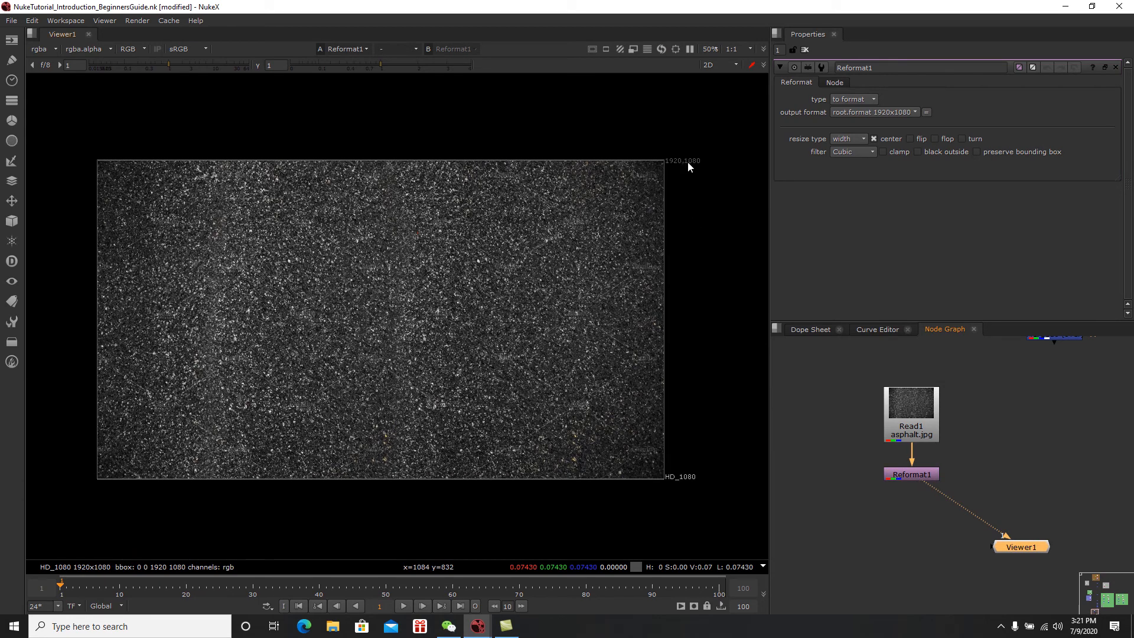
{"action": "left_click", "coordinate": [915, 476]}
{"action": "key", "text": "1"}
{"action": "left_click", "coordinate": [916, 476]}
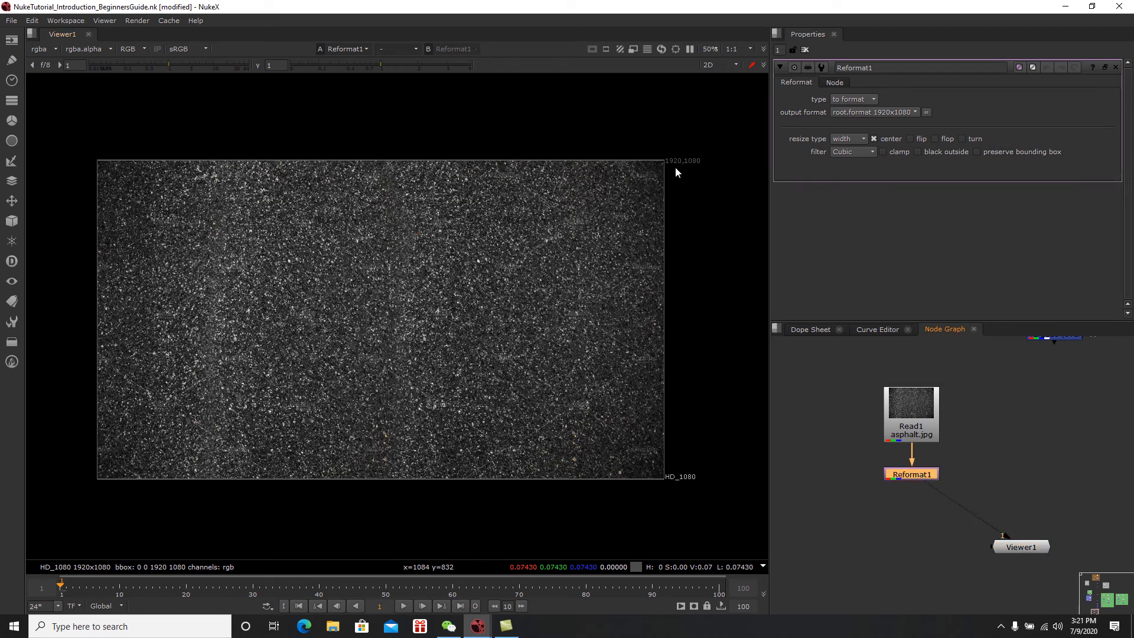
{"action": "left_click", "coordinate": [805, 48]}
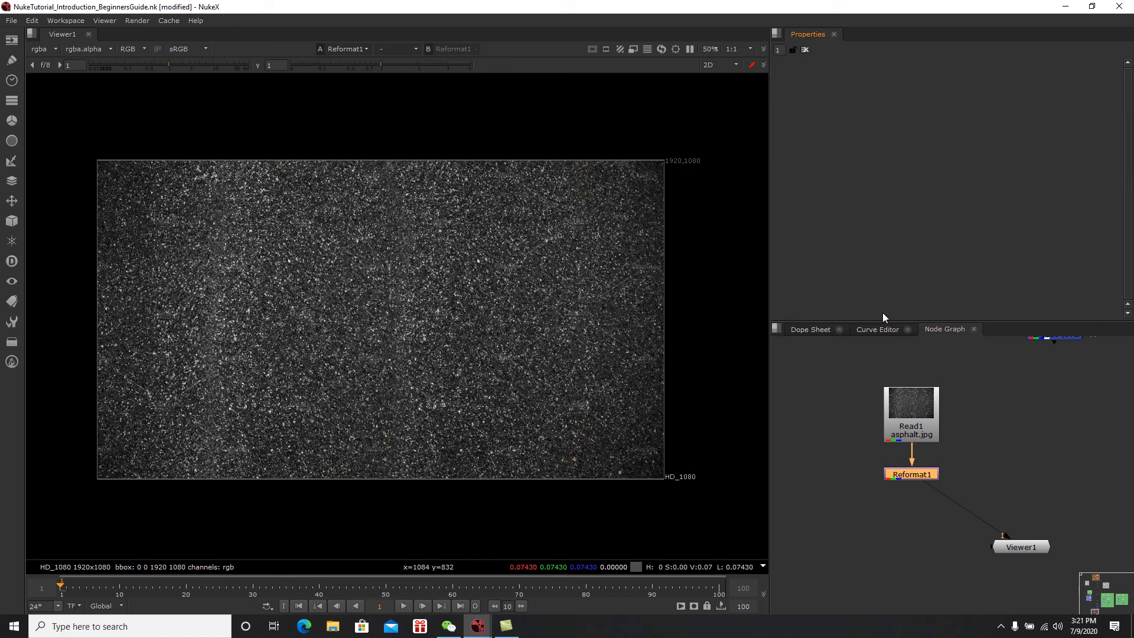
Step: Move the asphalt Read and Reformat nodes beneath the Ground backdrop and display the Ground layer's Merge in the Viewer
{"action": "scroll", "coordinate": [887, 378], "scroll_direction": "down", "scroll_amount": 2}
{"action": "scroll", "coordinate": [893, 430], "scroll_direction": "down", "scroll_amount": 2}
{"action": "middle_click_drag", "start_coordinate": [916, 430], "coordinate": [977, 447]}
{"action": "scroll", "coordinate": [886, 487], "scroll_direction": "down", "scroll_amount": 2}
{"action": "scroll", "coordinate": [917, 537], "scroll_direction": "up", "scroll_amount": 3}
{"action": "middle_click_drag", "start_coordinate": [917, 537], "coordinate": [897, 485]}
{"action": "scroll", "coordinate": [916, 462], "scroll_direction": "down", "scroll_amount": 3}
{"action": "scroll", "coordinate": [891, 516], "scroll_direction": "down", "scroll_amount": 2}
{"action": "left_click_drag", "start_coordinate": [871, 477], "coordinate": [923, 537]}
{"action": "scroll", "coordinate": [898, 512], "scroll_direction": "down", "scroll_amount": 2}
{"action": "middle_click_drag", "start_coordinate": [897, 512], "coordinate": [923, 584]}
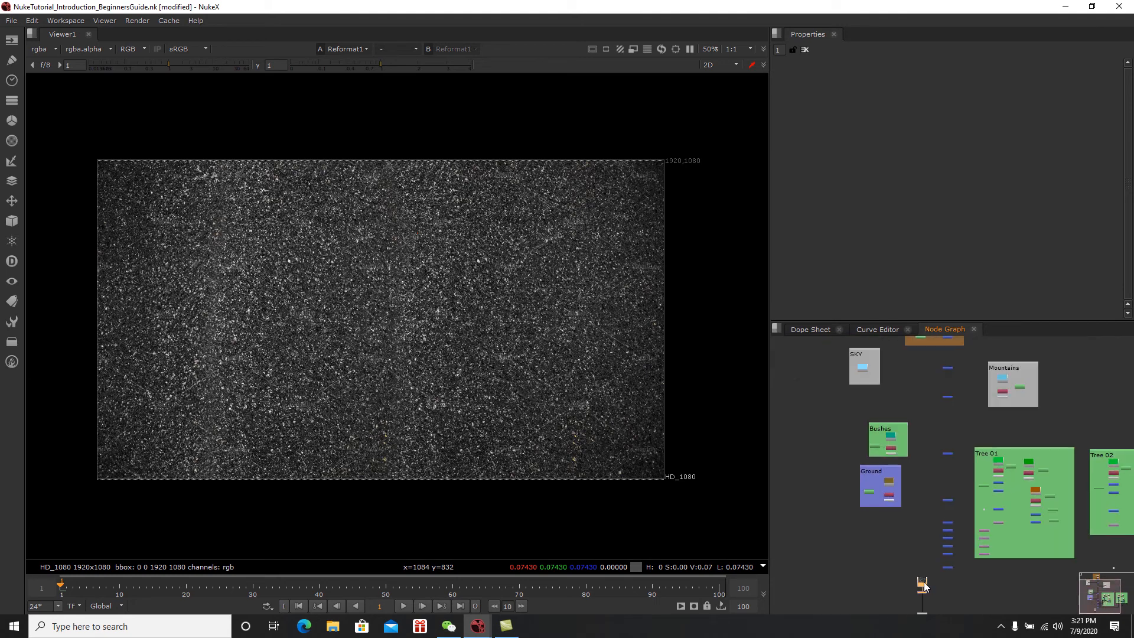
{"action": "left_click_drag", "start_coordinate": [926, 585], "coordinate": [860, 527]}
{"action": "scroll", "coordinate": [916, 560], "scroll_direction": "up", "scroll_amount": 4}
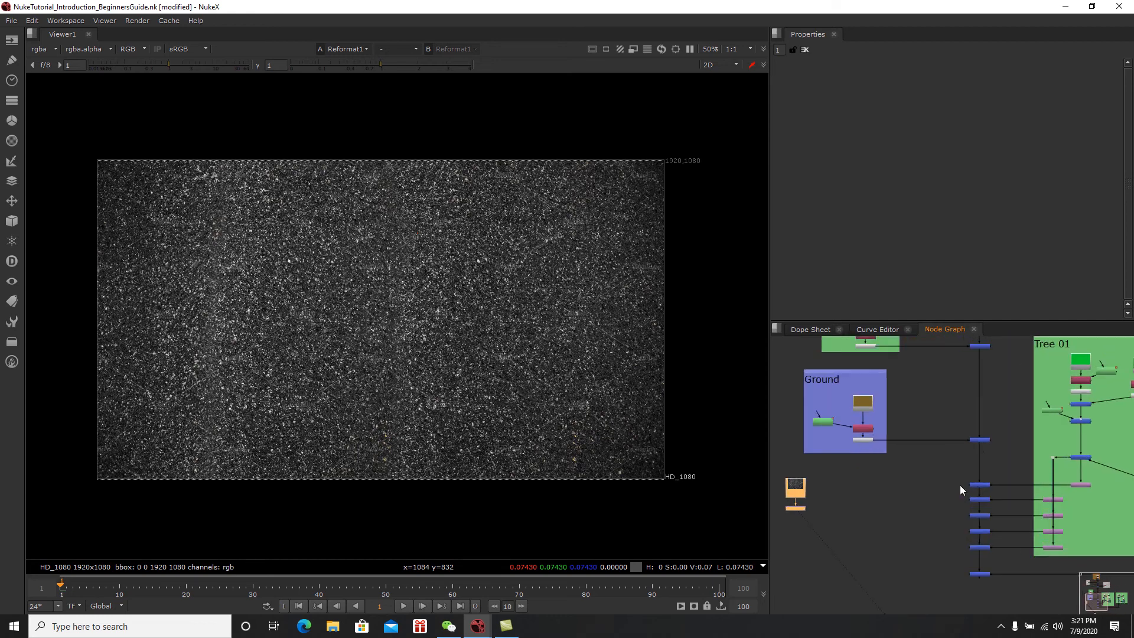
{"action": "left_click", "coordinate": [979, 441]}
{"action": "key", "text": "1"}
{"action": "middle_click_drag", "start_coordinate": [417, 410], "coordinate": [437, 362]}
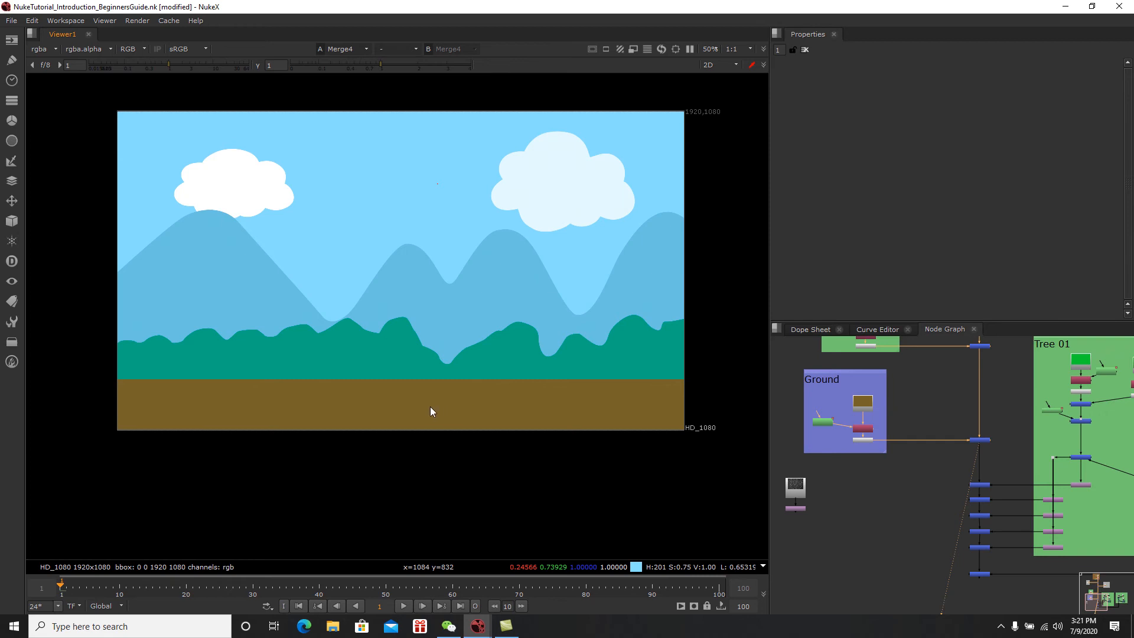
Step: Move the asphalt nodes down beside the final Merge and display that Merge's output in the Viewer
{"action": "middle_click_drag", "start_coordinate": [875, 506], "coordinate": [896, 458]}
{"action": "left_click_drag", "start_coordinate": [785, 418], "coordinate": [866, 542]}
{"action": "scroll", "coordinate": [970, 485], "scroll_direction": "up", "scroll_amount": 3}
{"action": "left_click", "coordinate": [974, 458]}
{"action": "key", "text": "1"}
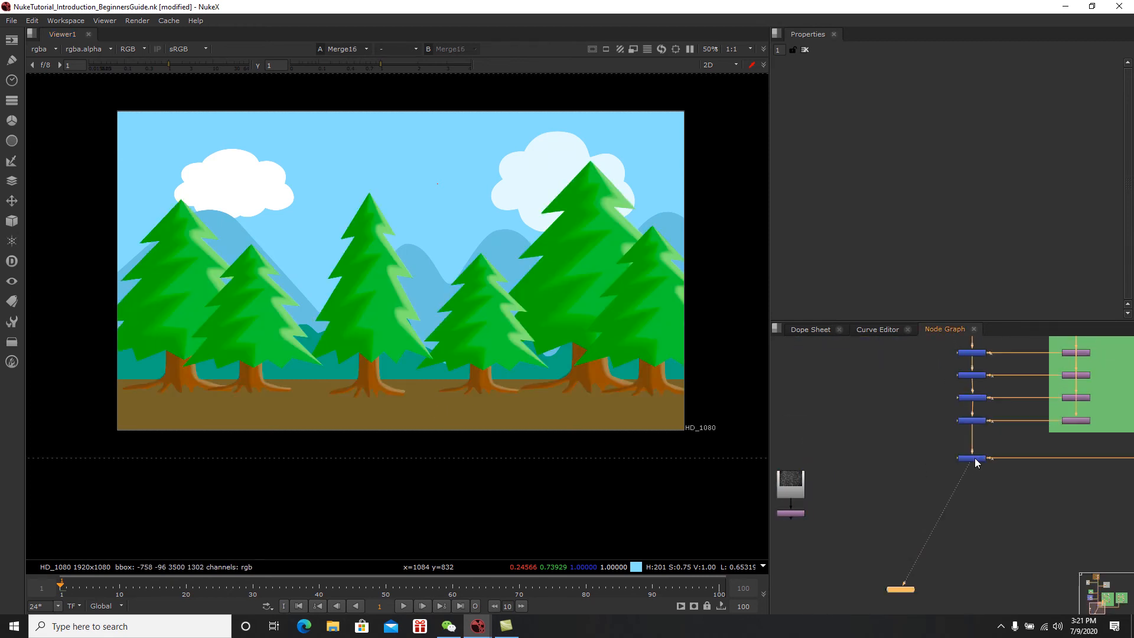
{"action": "middle_click_drag", "start_coordinate": [912, 480], "coordinate": [958, 473]}
Step: Create a Backdrop around the asphalt Read and Reformat nodes and enlarge it to leave room around them
{"action": "left_click_drag", "start_coordinate": [821, 392], "coordinate": [926, 502]}
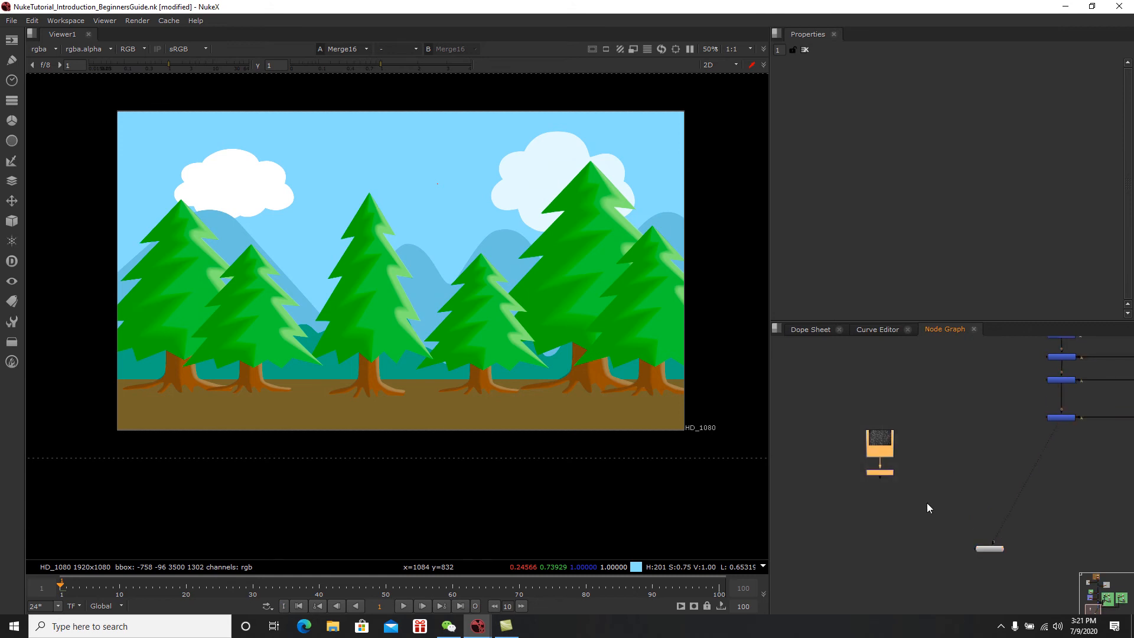
{"action": "scroll", "coordinate": [927, 502], "scroll_direction": "up", "scroll_amount": 2}
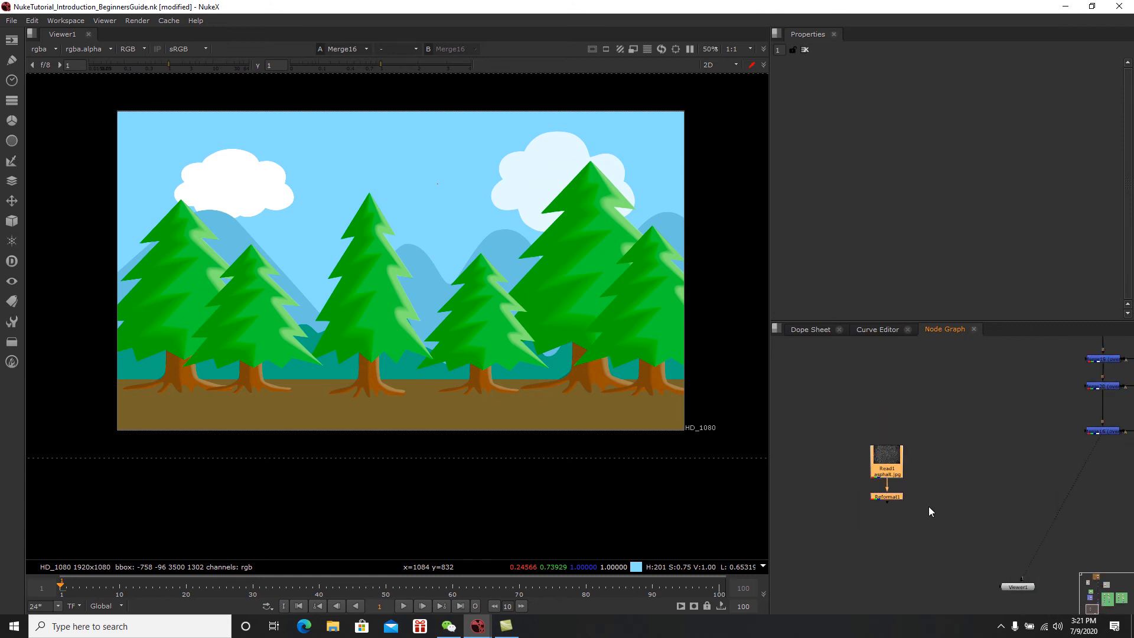
{"action": "key", "text": "Tab"}
{"action": "type", "text": "bad"}
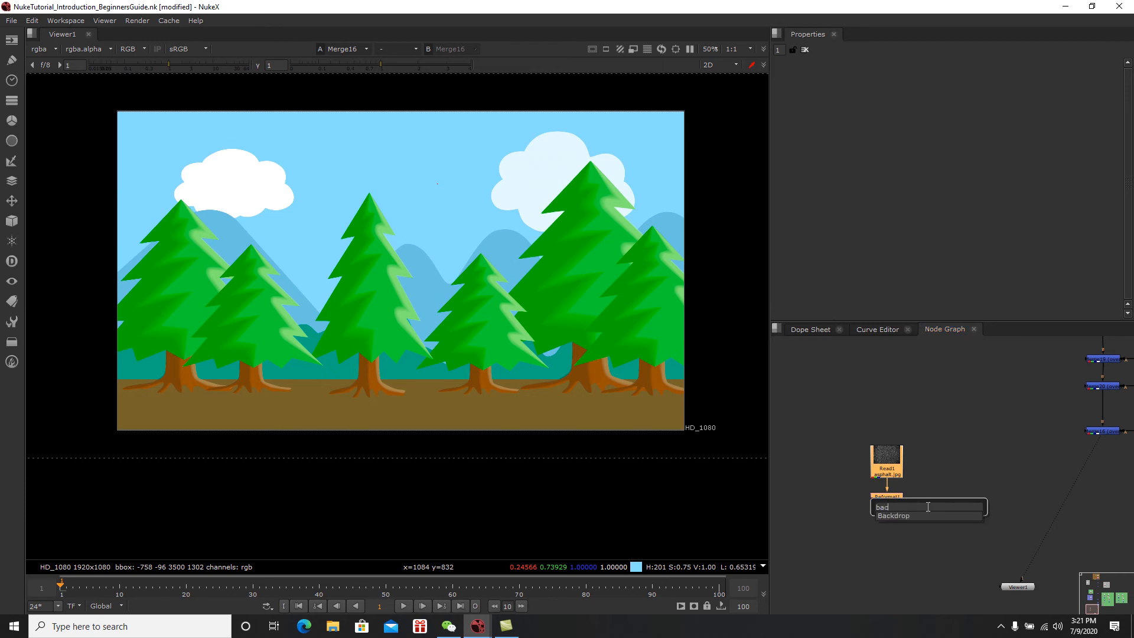
{"action": "left_click", "coordinate": [909, 517]}
{"action": "left_click_drag", "start_coordinate": [912, 506], "coordinate": [1004, 537]}
{"action": "left_click_drag", "start_coordinate": [966, 413], "coordinate": [927, 398], "text": "ctrl"}
Step: Label the asphalt nodes' backdrop "Asphalt Road"
{"action": "double_click", "coordinate": [927, 398]}
{"action": "left_click", "coordinate": [855, 109]}
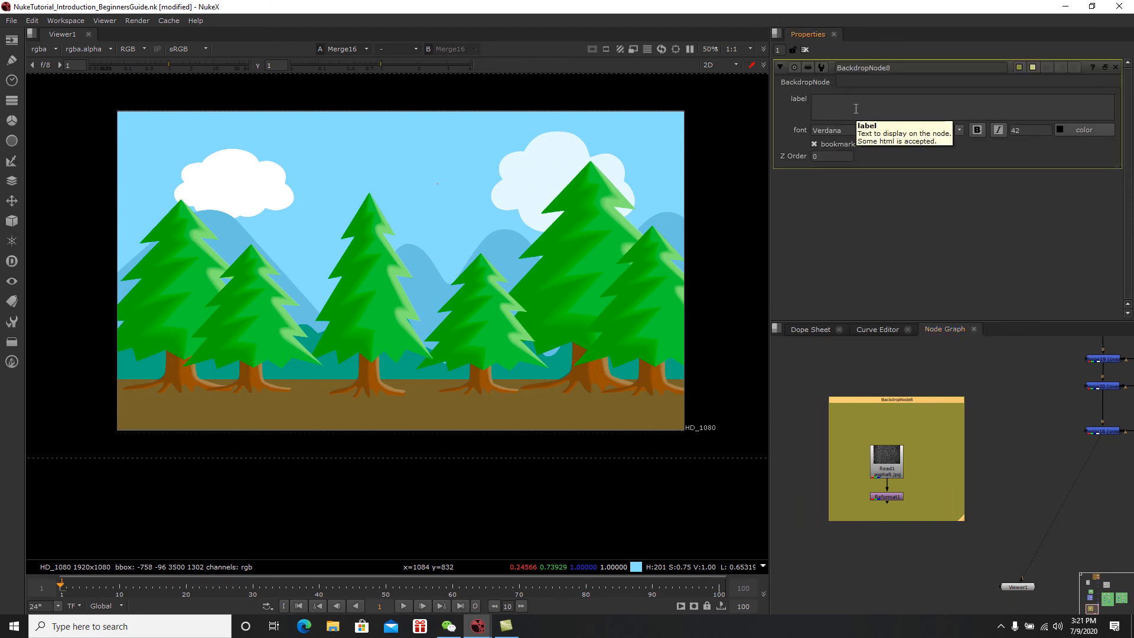
{"action": "type", "text": "Asphalt Road"}
{"action": "middle_click_drag", "start_coordinate": [944, 444], "coordinate": [905, 438]}
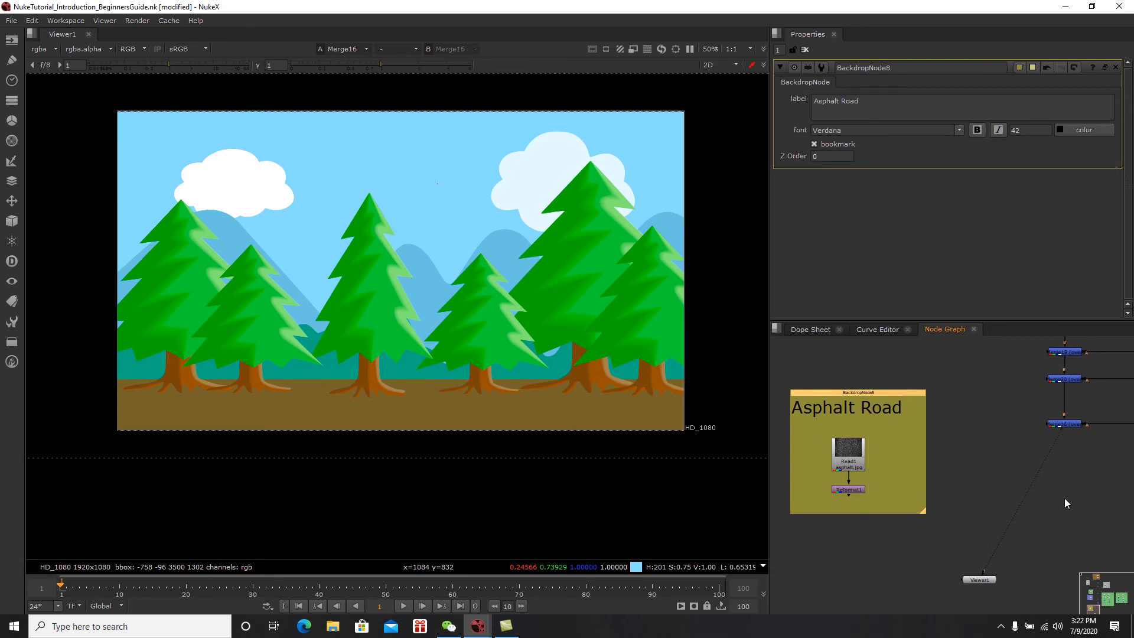
Step: Display the asphalt Reformat output in the Viewer and enlarge the Asphalt Road backdrop to fit more nodes
{"action": "left_click", "coordinate": [849, 490]}
{"action": "key", "text": "1"}
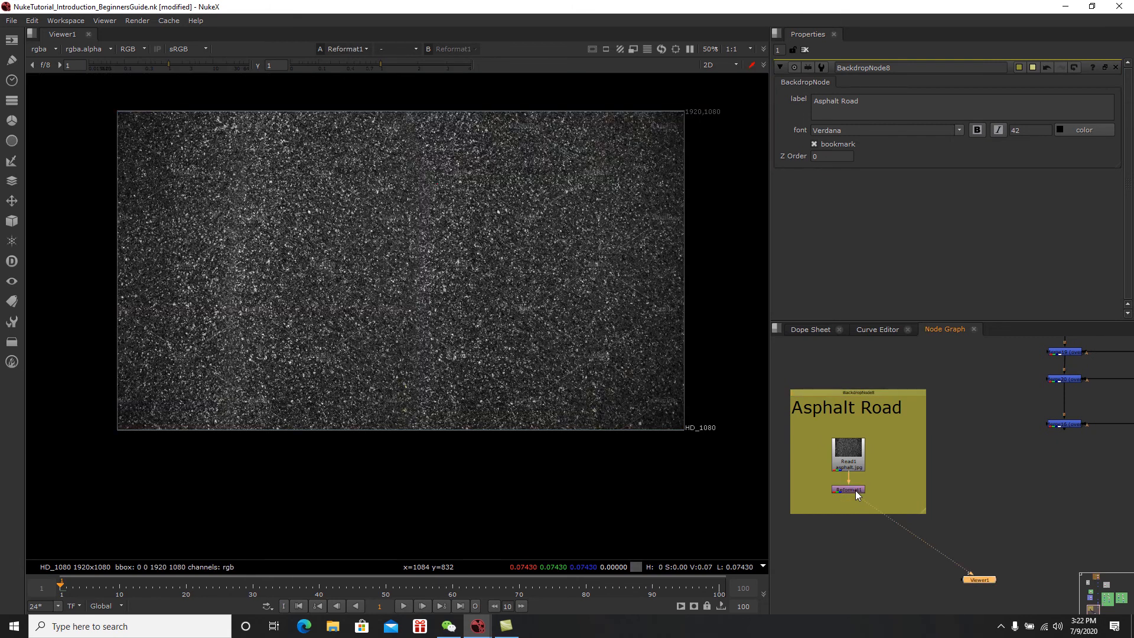
{"action": "middle_click_drag", "start_coordinate": [855, 490], "coordinate": [892, 472]}
{"action": "scroll", "coordinate": [957, 495], "scroll_direction": "up", "scroll_amount": 1}
{"action": "left_click_drag", "start_coordinate": [961, 495], "coordinate": [1012, 539]}
Step: Add a Roto node in the Asphalt Road backdrop and draw a rectangle across the full width of the frame's bottom strip
{"action": "left_click", "coordinate": [957, 430]}
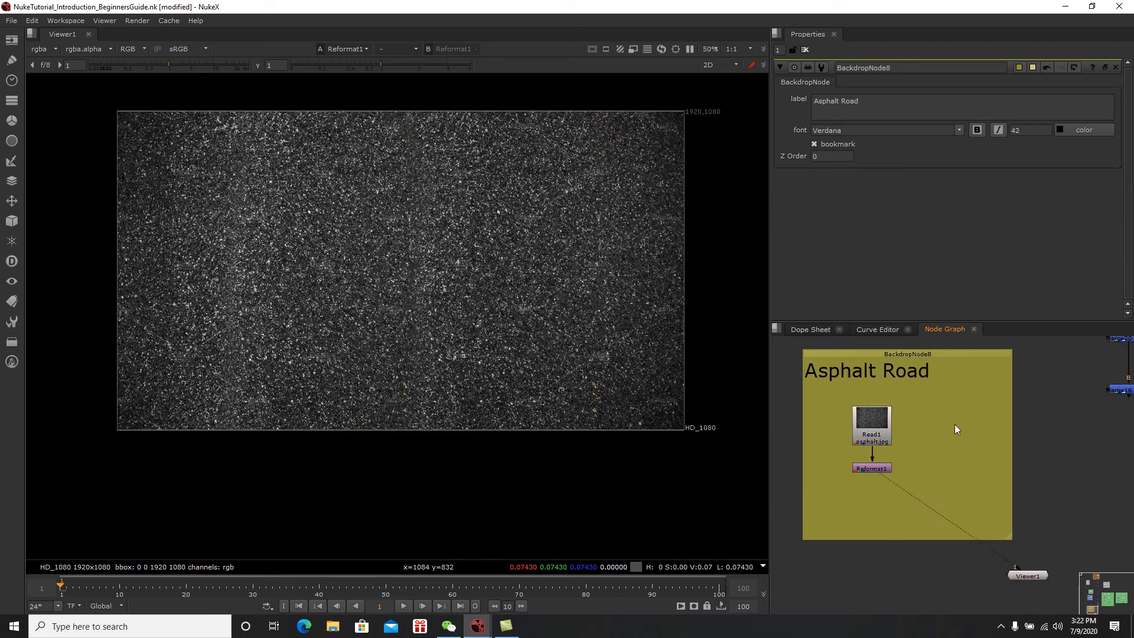
{"action": "key", "text": "Tab"}
{"action": "type", "text": "ro"}
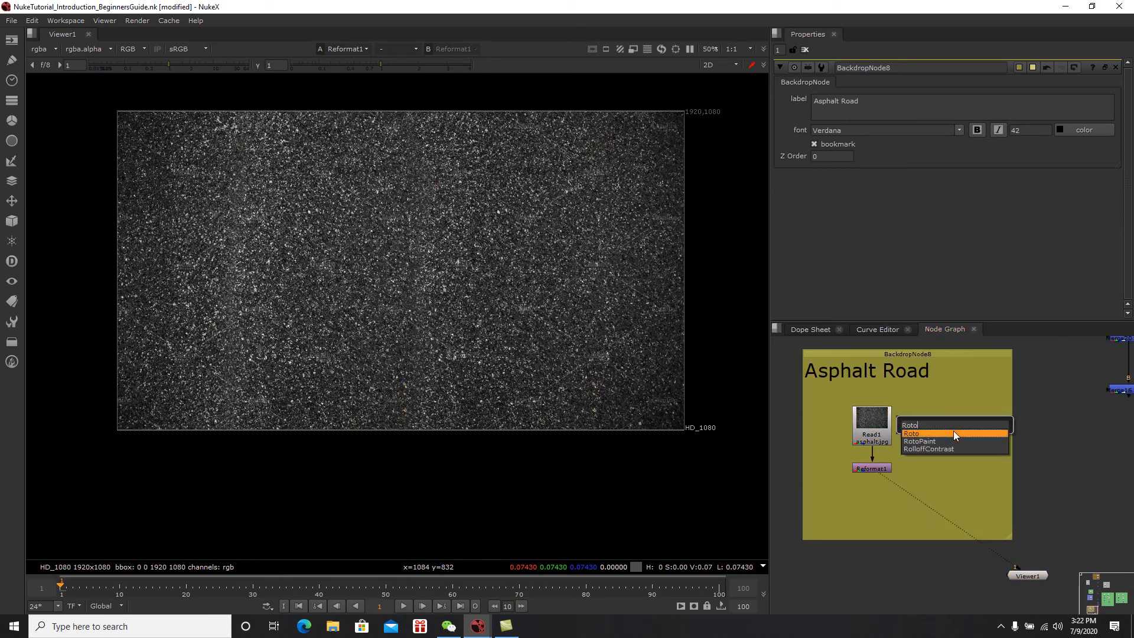
{"action": "left_click", "coordinate": [953, 431]}
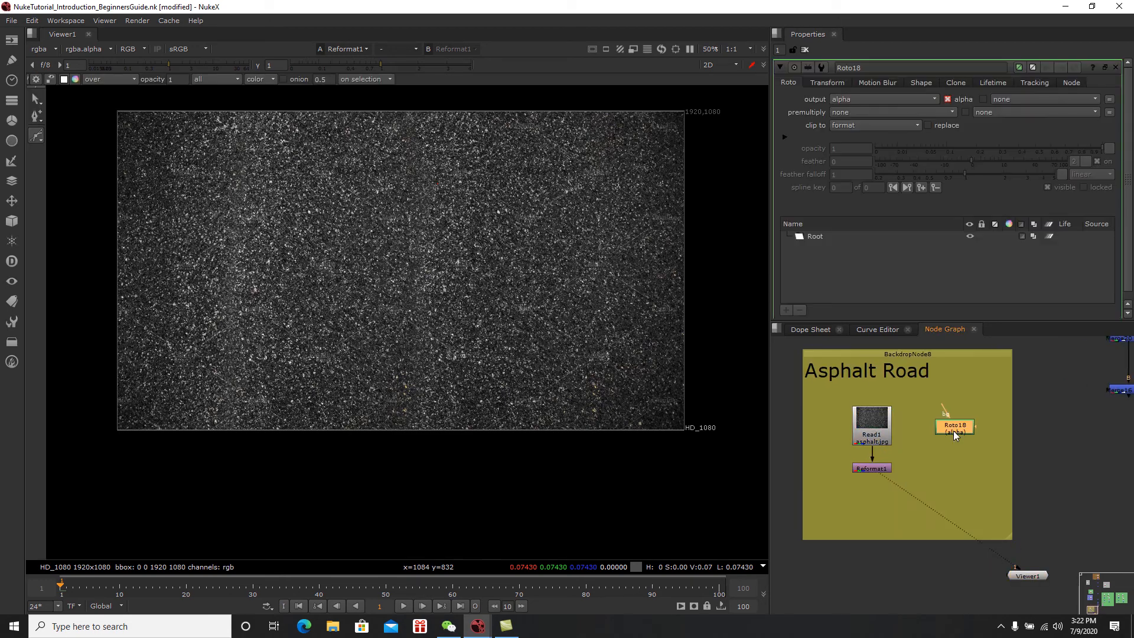
{"action": "left_click", "coordinate": [37, 140]}
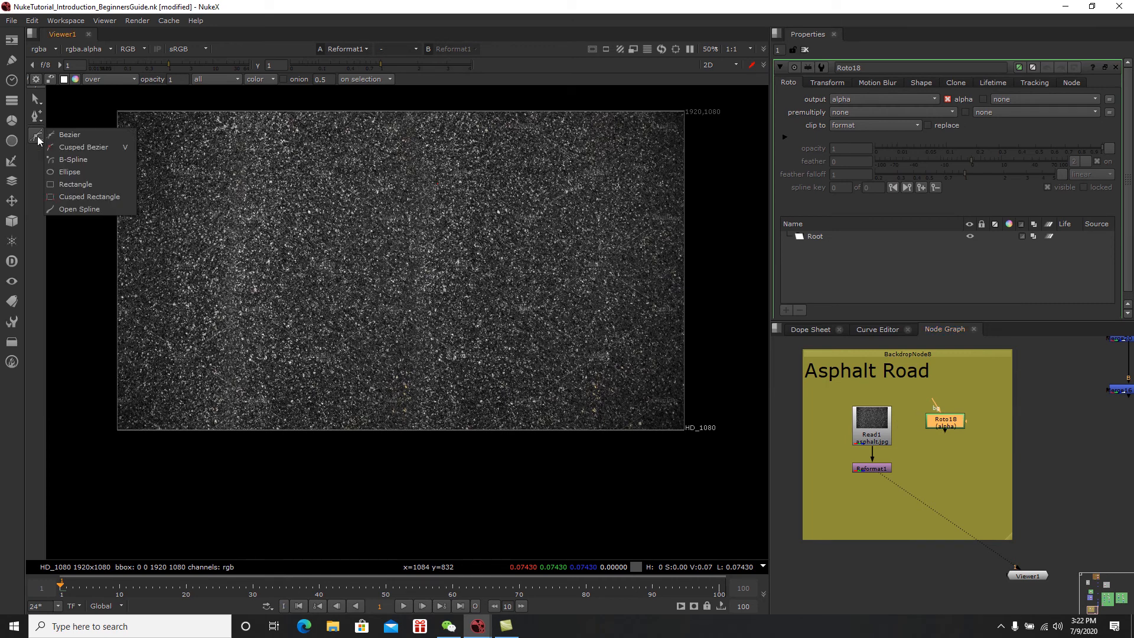
{"action": "left_click", "coordinate": [74, 186]}
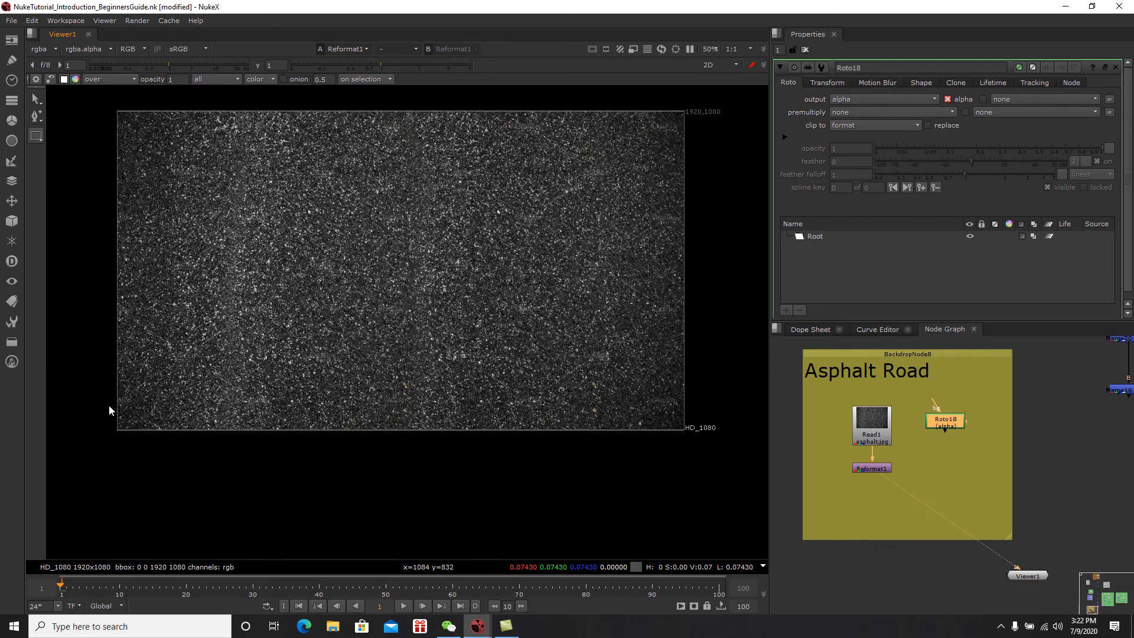
{"action": "left_click_drag", "start_coordinate": [103, 389], "coordinate": [697, 445]}
Step: Add a Copy node below the Roto and connect it to the Roto's alpha and the asphalt Reformat's image
{"action": "left_click", "coordinate": [954, 466]}
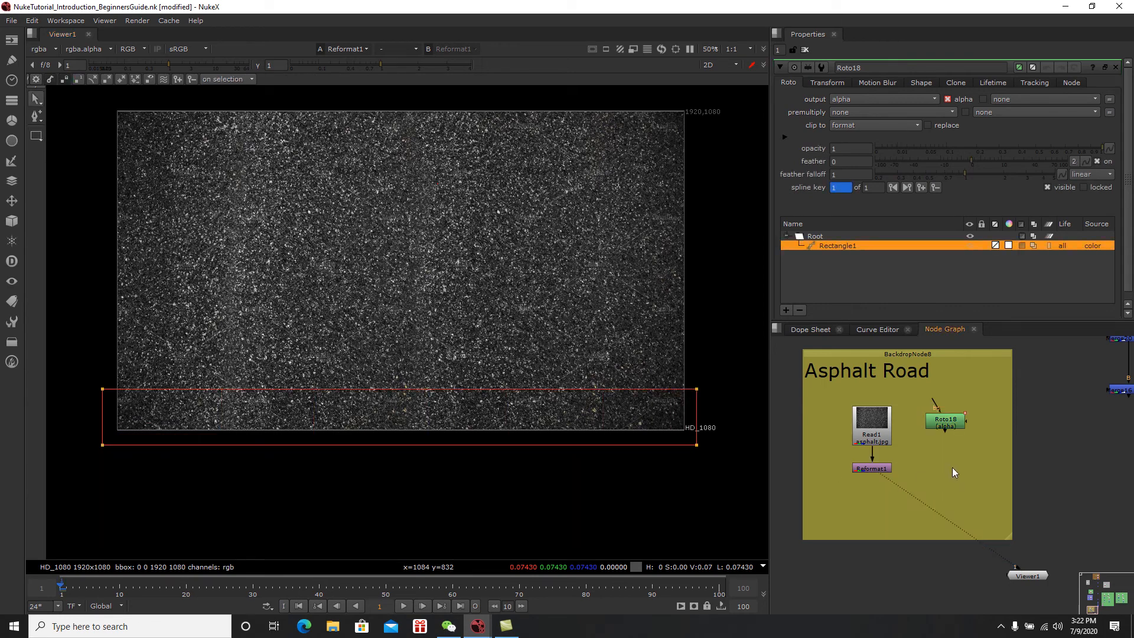
{"action": "scroll", "coordinate": [952, 467], "scroll_direction": "down", "scroll_amount": 3}
{"action": "scroll", "coordinate": [937, 508], "scroll_direction": "up", "scroll_amount": 5}
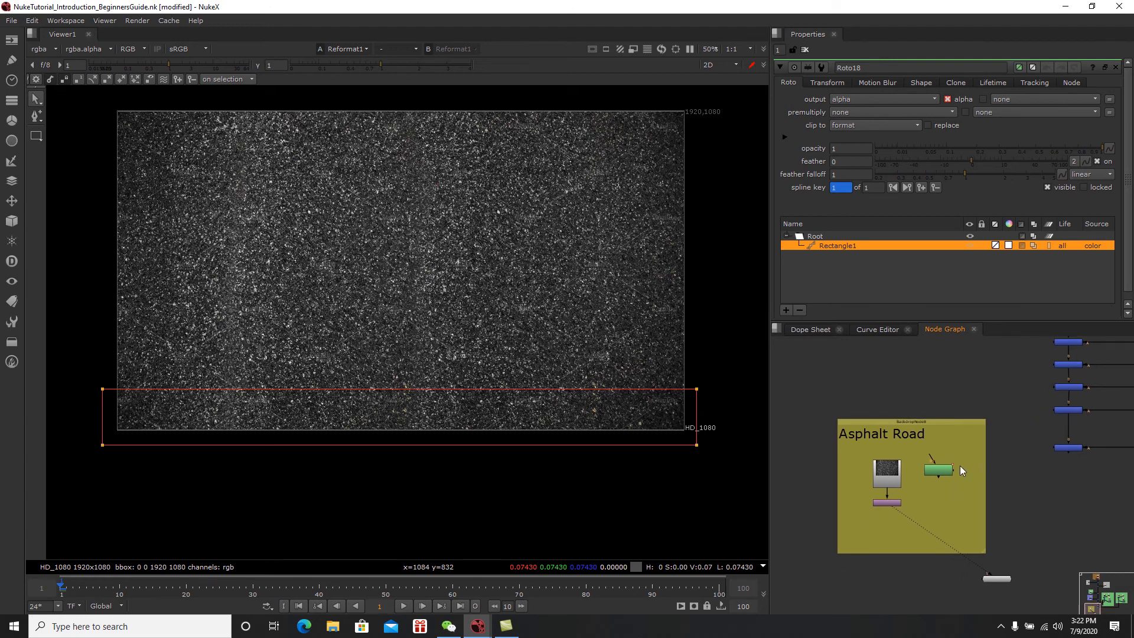
{"action": "key", "text": "Tab"}
{"action": "type", "text": "cop"}
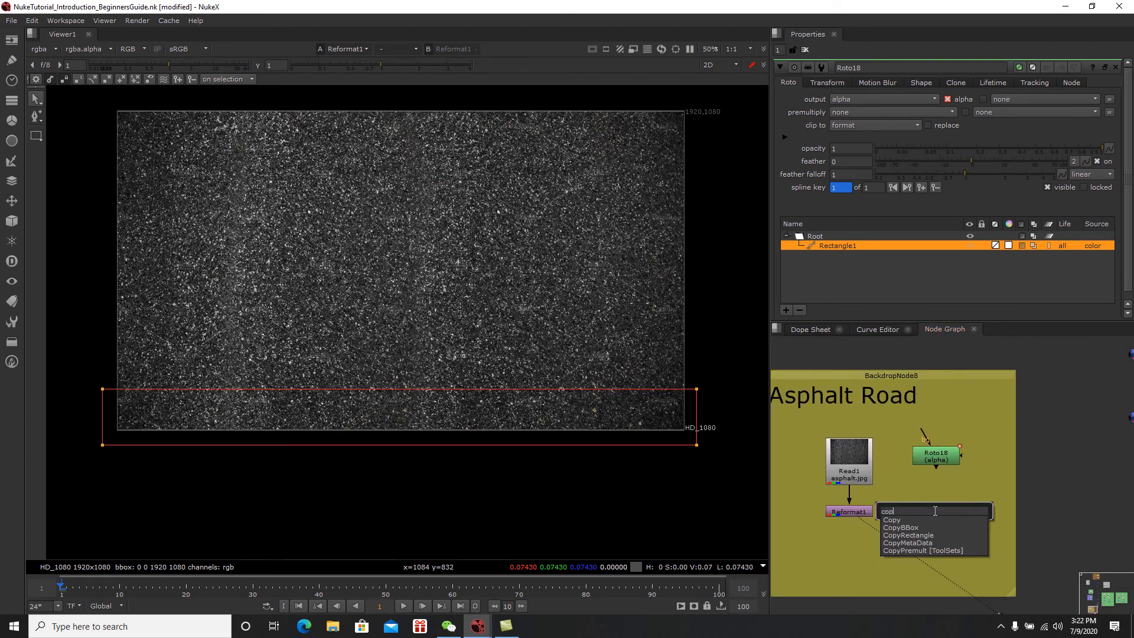
{"action": "left_click", "coordinate": [932, 519]}
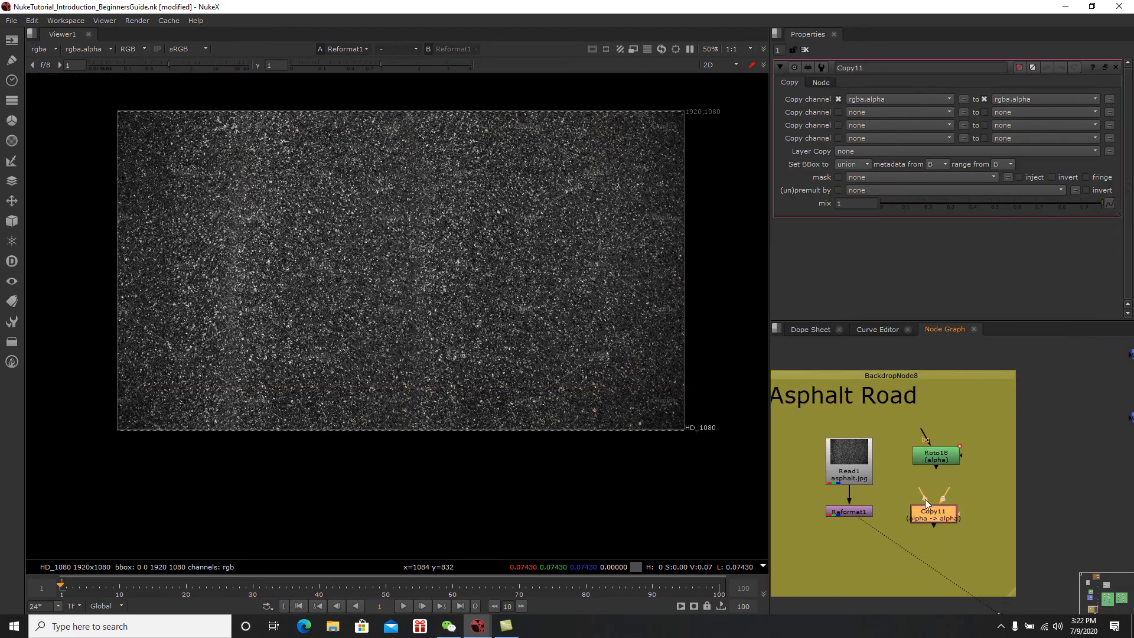
{"action": "left_click_drag", "start_coordinate": [867, 514], "coordinate": [923, 512]}
Step: Add a Premult node after the Copy node and display the masked asphalt strip in the Viewer
{"action": "key", "text": "Tab"}
{"action": "type", "text": "pre"}
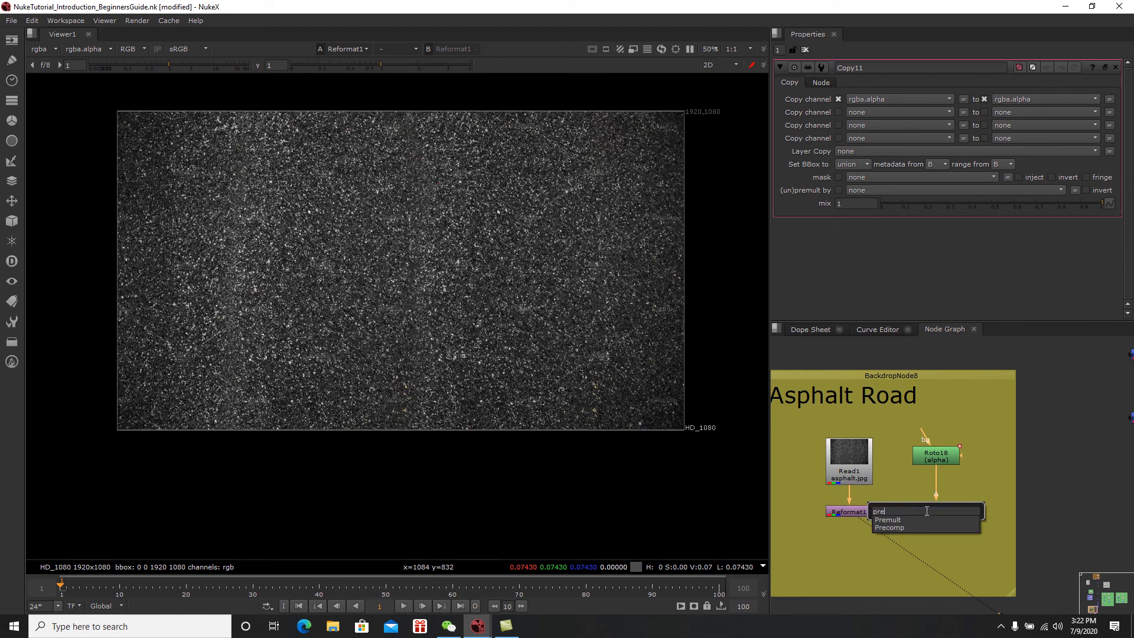
{"action": "key", "text": "Return"}
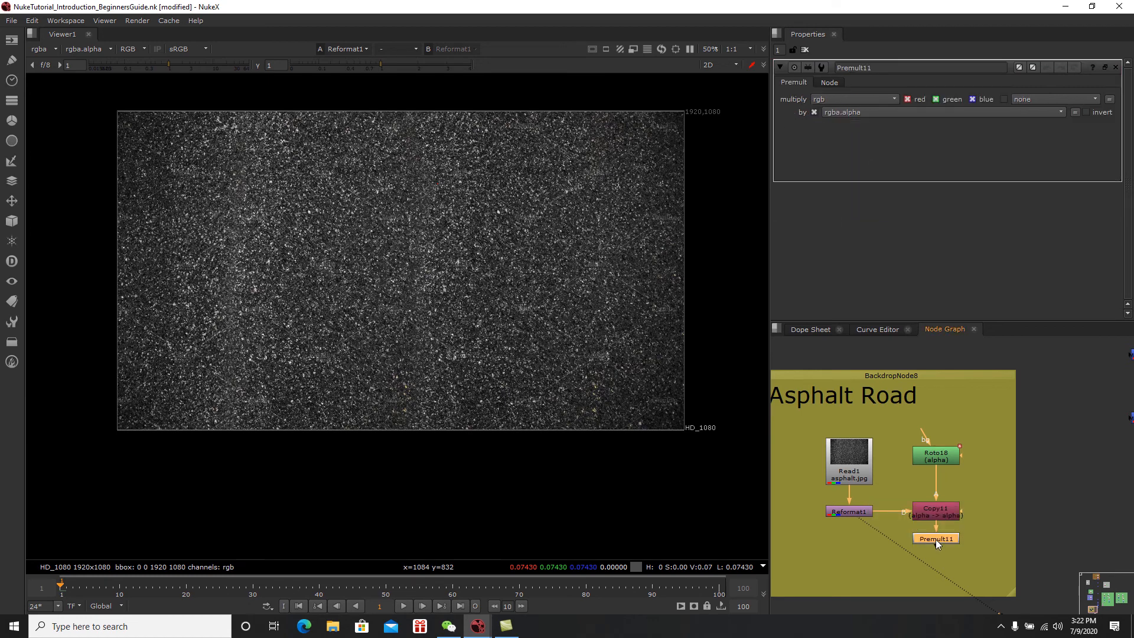
{"action": "key", "text": "1"}
{"action": "middle_click_drag", "start_coordinate": [958, 539], "coordinate": [866, 519]}
{"action": "scroll", "coordinate": [866, 519], "scroll_direction": "down", "scroll_amount": 2}
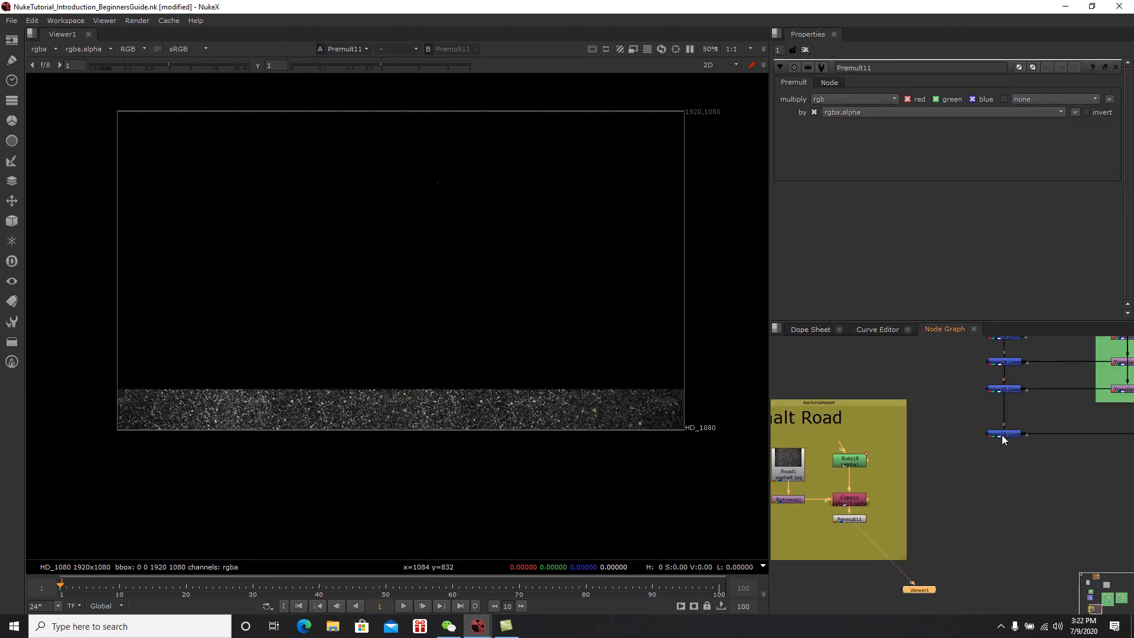
Step: Add a Merge node that places the asphalt Premult over the last tree Merge and display the composite in the Viewer
{"action": "left_click", "coordinate": [1006, 519]}
{"action": "key", "text": "Tab"}
{"action": "type", "text": "merge"}
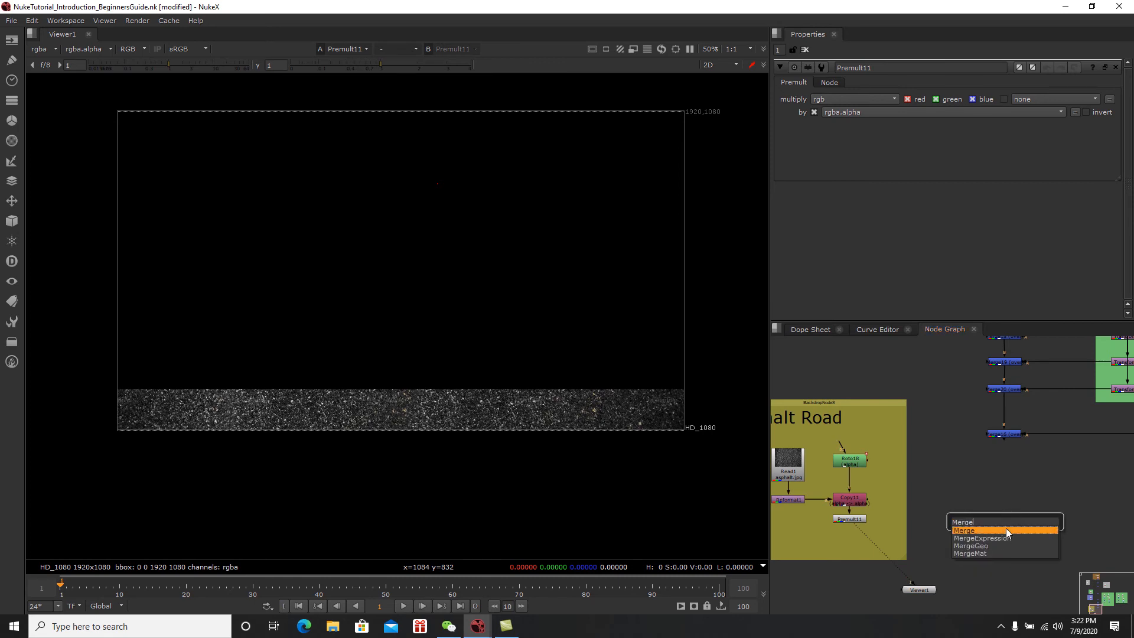
{"action": "left_click", "coordinate": [1005, 529]}
{"action": "left_click_drag", "start_coordinate": [972, 508], "coordinate": [859, 520]}
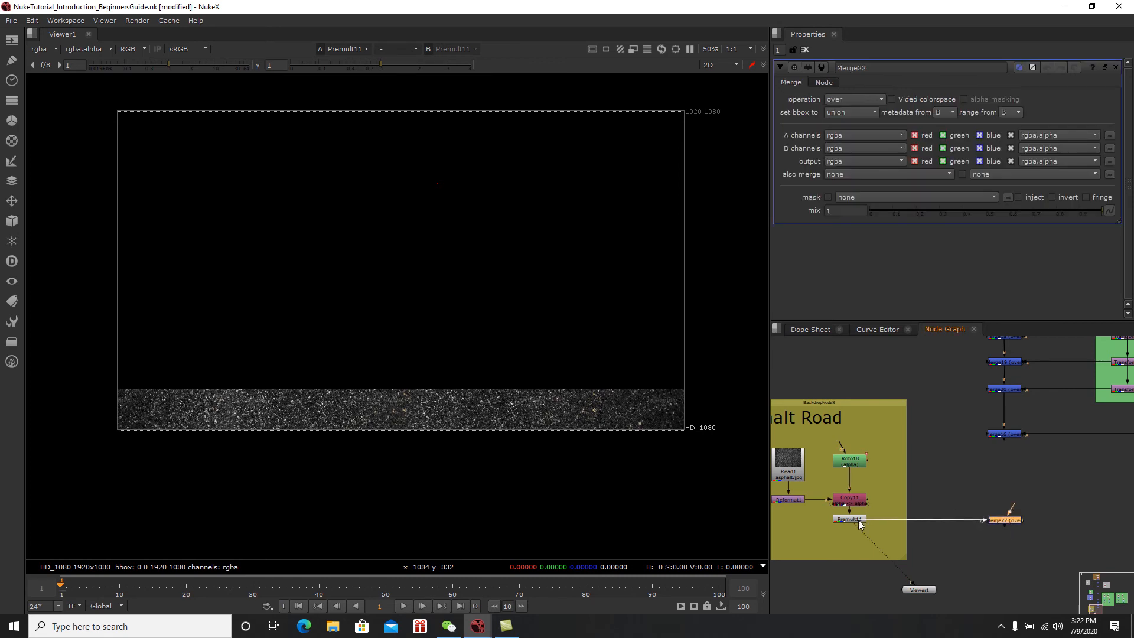
{"action": "middle_click_drag", "start_coordinate": [885, 518], "coordinate": [914, 512]}
{"action": "left_click_drag", "start_coordinate": [1041, 502], "coordinate": [1034, 427]}
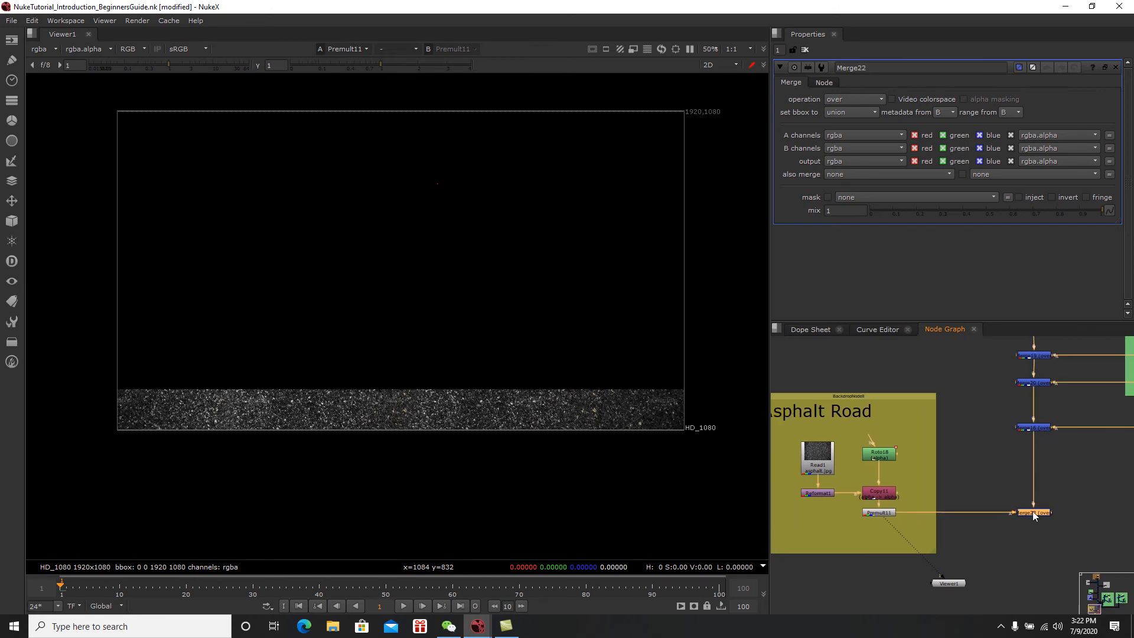
{"action": "key", "text": "1"}
{"action": "middle_click_drag", "start_coordinate": [914, 539], "coordinate": [945, 503]}
{"action": "scroll", "coordinate": [946, 504], "scroll_direction": "up", "scroll_amount": 2}
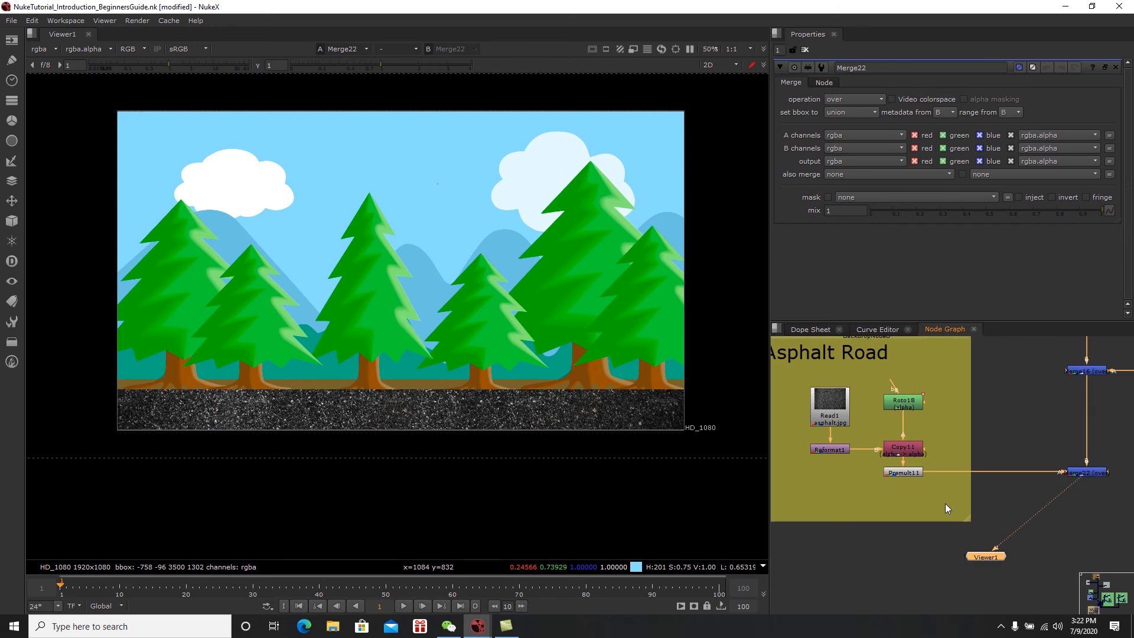
Step: Reopen the asphalt Roto, select all points of its rectangle, try moving the shape down freehand and undo that move
{"action": "double_click", "coordinate": [897, 385]}
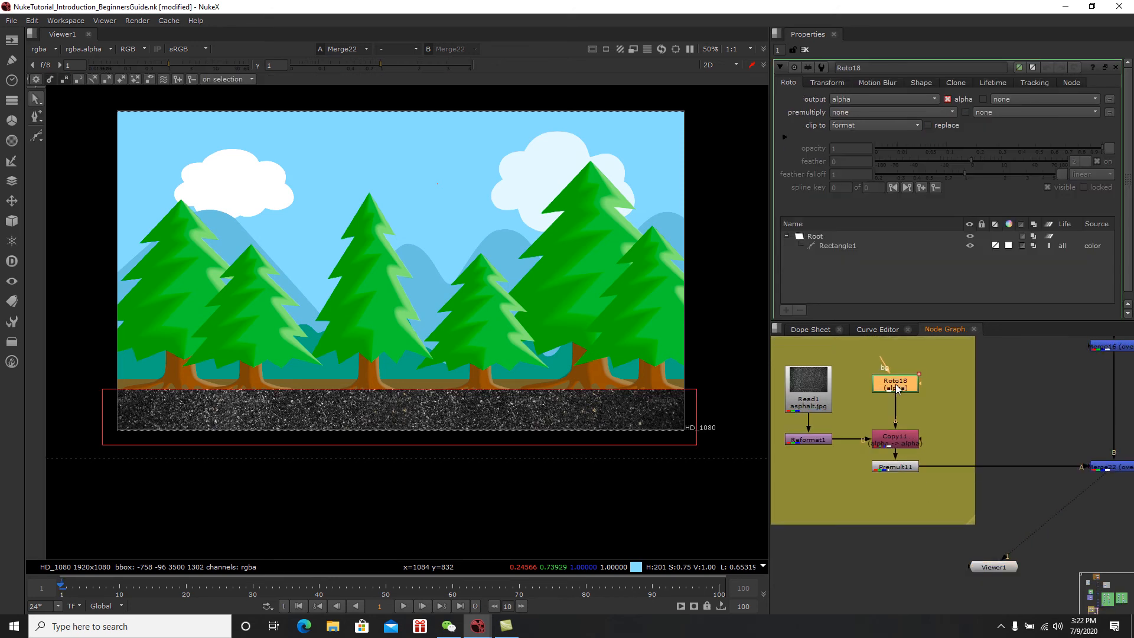
{"action": "middle_click_drag", "start_coordinate": [897, 385], "coordinate": [950, 417]}
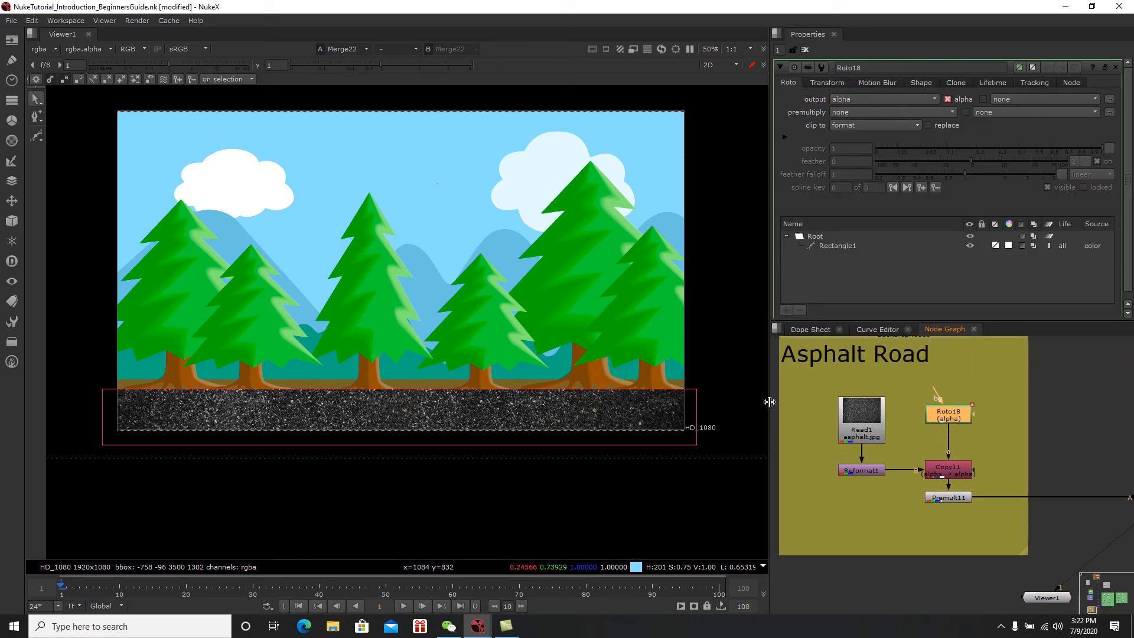
{"action": "left_click_drag", "start_coordinate": [731, 353], "coordinate": [137, 476]}
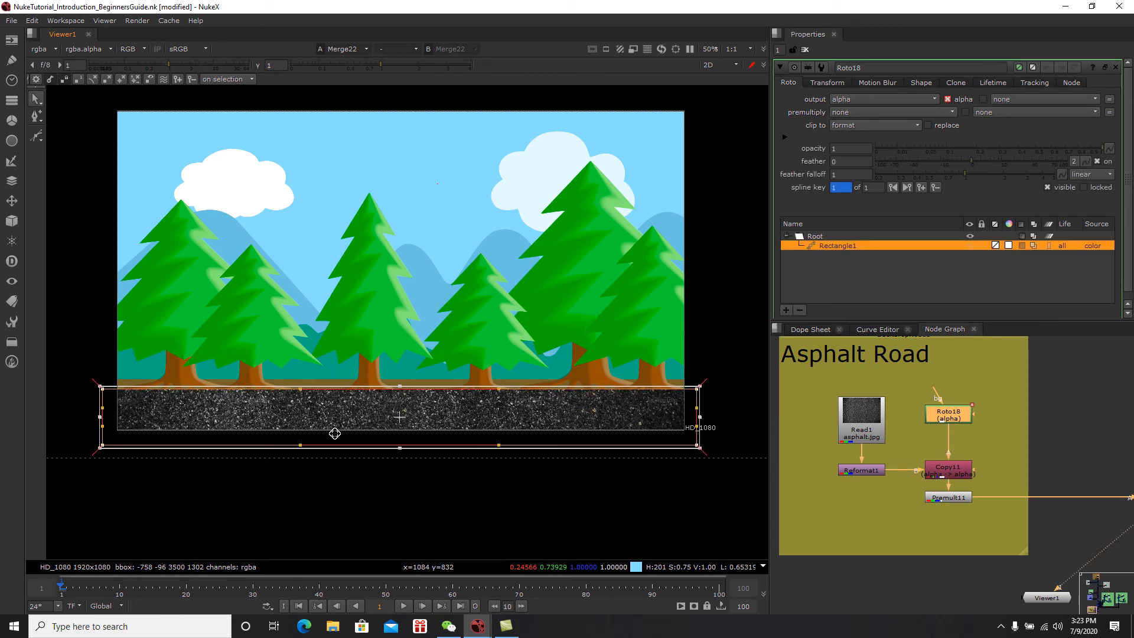
{"action": "left_click_drag", "start_coordinate": [402, 420], "coordinate": [400, 440]}
{"action": "key", "text": "ctrl+z"}
Step: Nudge the asphalt road rectangle in small increments until its top edge sits slightly lower, just below the tree trunks
{"action": "key", "text": "Down"}
{"action": "key", "text": "Down"}
{"action": "key", "text": "Down"}
{"action": "key", "text": "Down"}
{"action": "key", "text": "Down"}
{"action": "key", "text": "Down"}
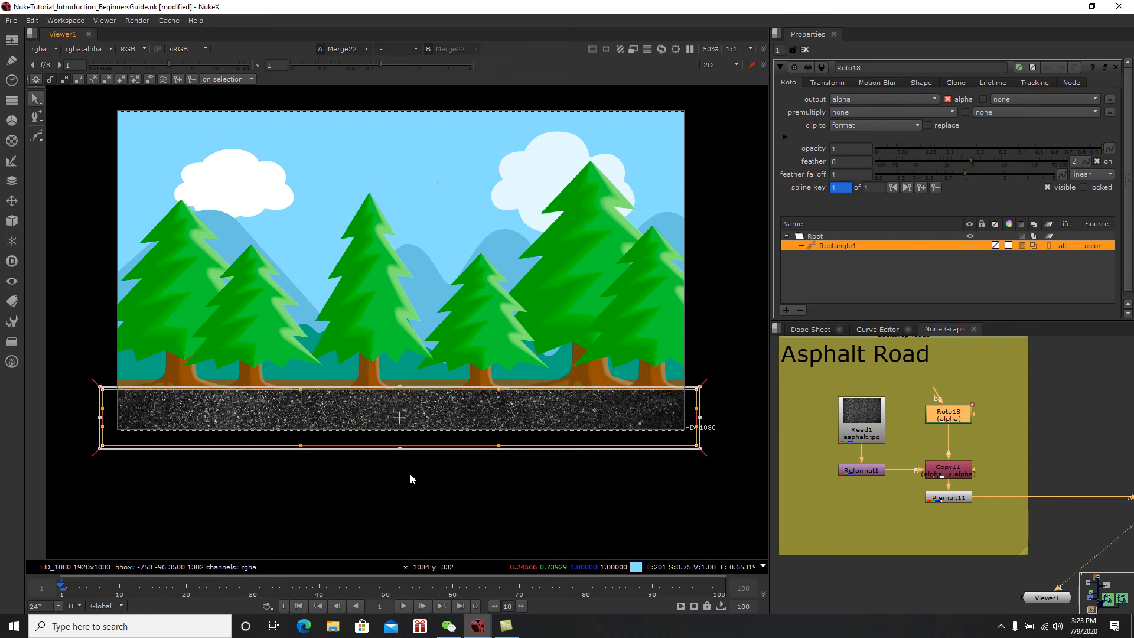
{"action": "key", "text": "Down"}
{"action": "key", "text": "Down"}
{"action": "key", "text": "Up"}
{"action": "key", "text": "Up"}
{"action": "key", "text": "Up"}
{"action": "key", "text": "Up"}
{"action": "key", "text": "Up"}
{"action": "key", "text": "Up"}
{"action": "key", "text": "Left"}
{"action": "key", "text": "Left"}
{"action": "key", "text": "Right"}
{"action": "key", "text": "Right"}
{"action": "key", "text": "Right"}
{"action": "key", "text": "Left"}
{"action": "key", "text": "Down"}
{"action": "key", "text": "Down"}
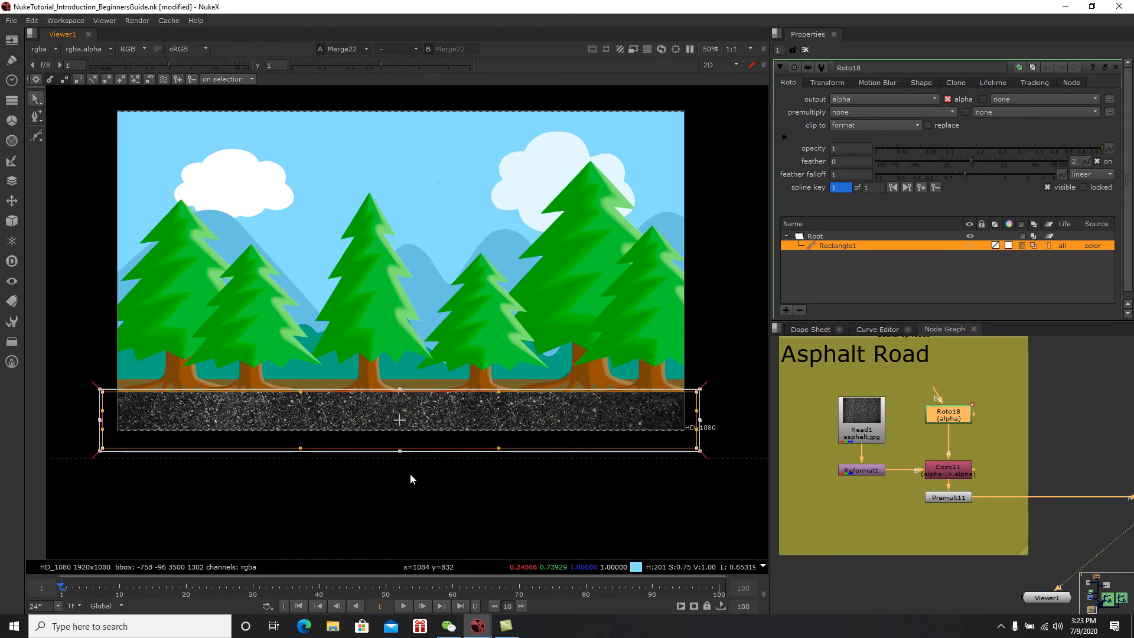
{"action": "key", "text": "Down"}
{"action": "key", "text": "Down"}
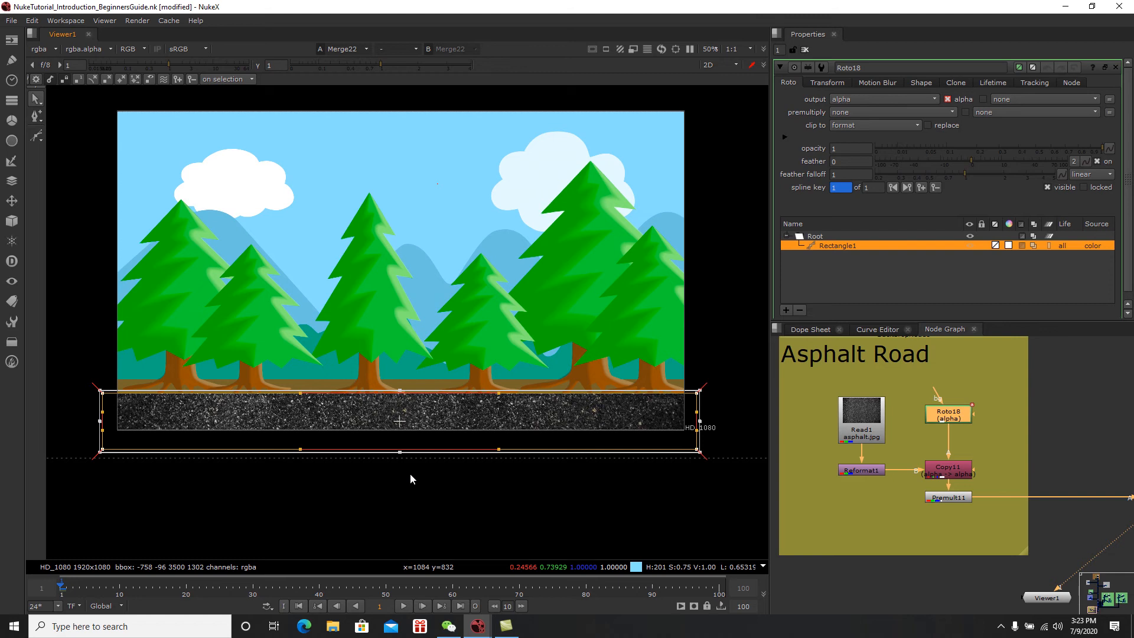
Step: Fine-tune the road rectangle a few small nudges lower, keeping a strip of brown ground above the asphalt, and close the Roto properties
{"action": "key", "text": "Down"}
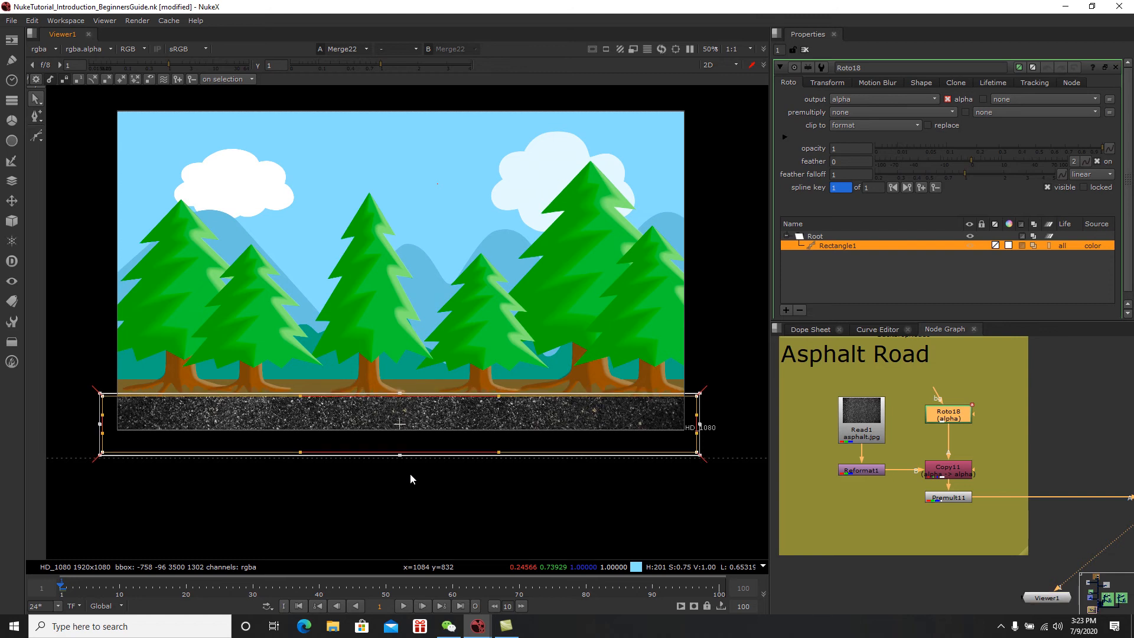
{"action": "key", "text": "Down"}
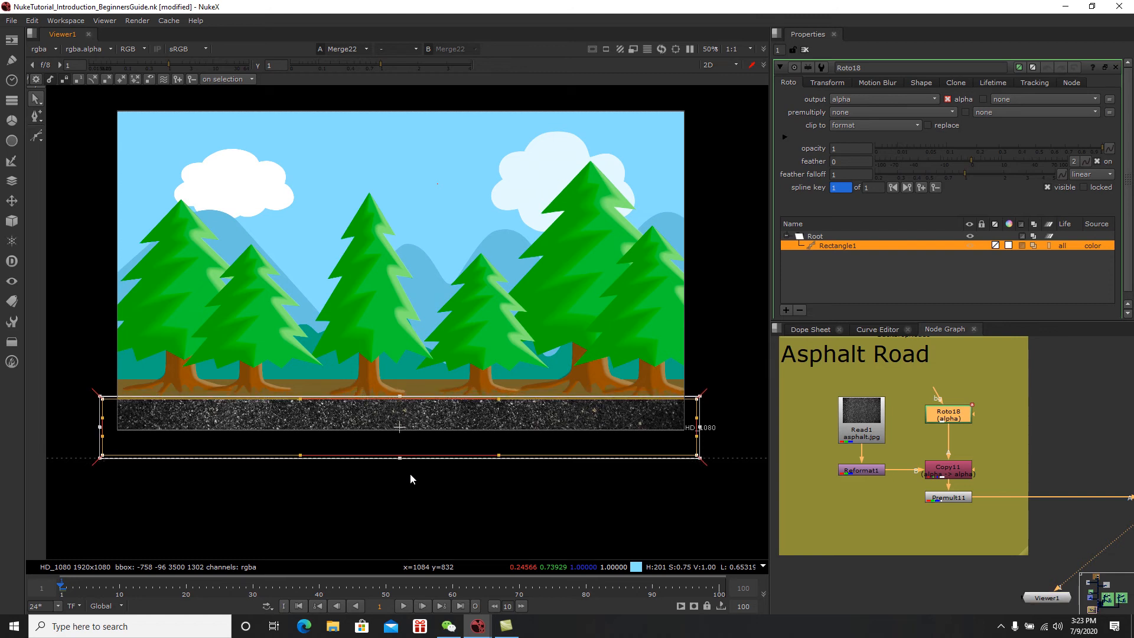
{"action": "key", "text": "Up"}
{"action": "key", "text": "Up"}
{"action": "left_click", "coordinate": [683, 505]}
{"action": "left_click", "coordinate": [805, 50]}
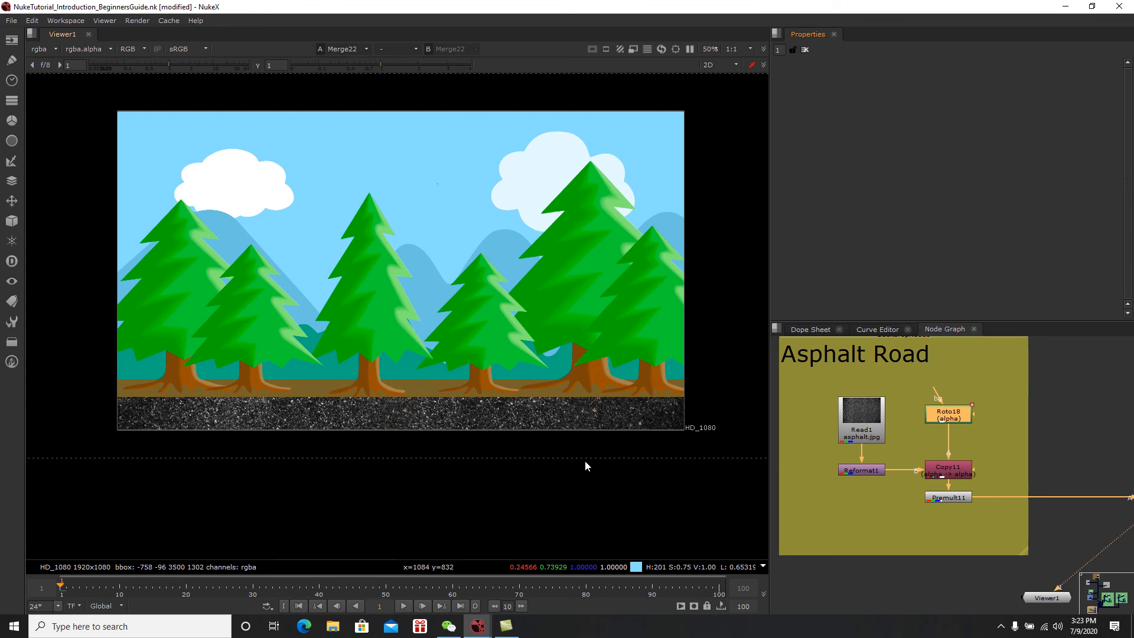
{"action": "scroll", "coordinate": [586, 467], "scroll_direction": "up", "scroll_amount": 2}
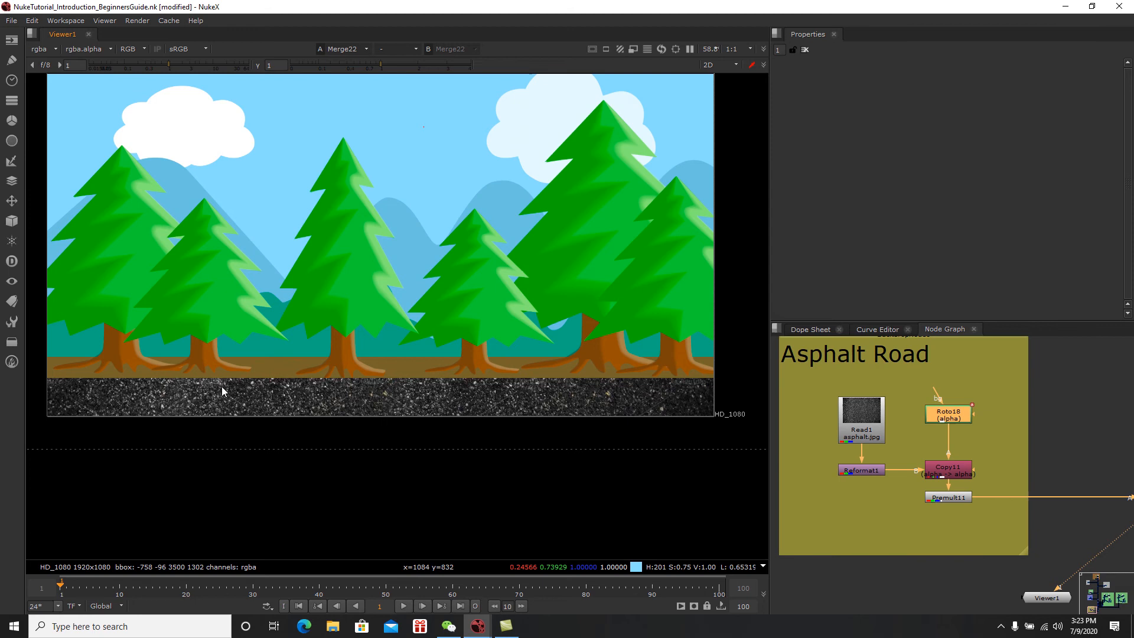
{"action": "middle_click_drag", "start_coordinate": [426, 431], "coordinate": [442, 489]}
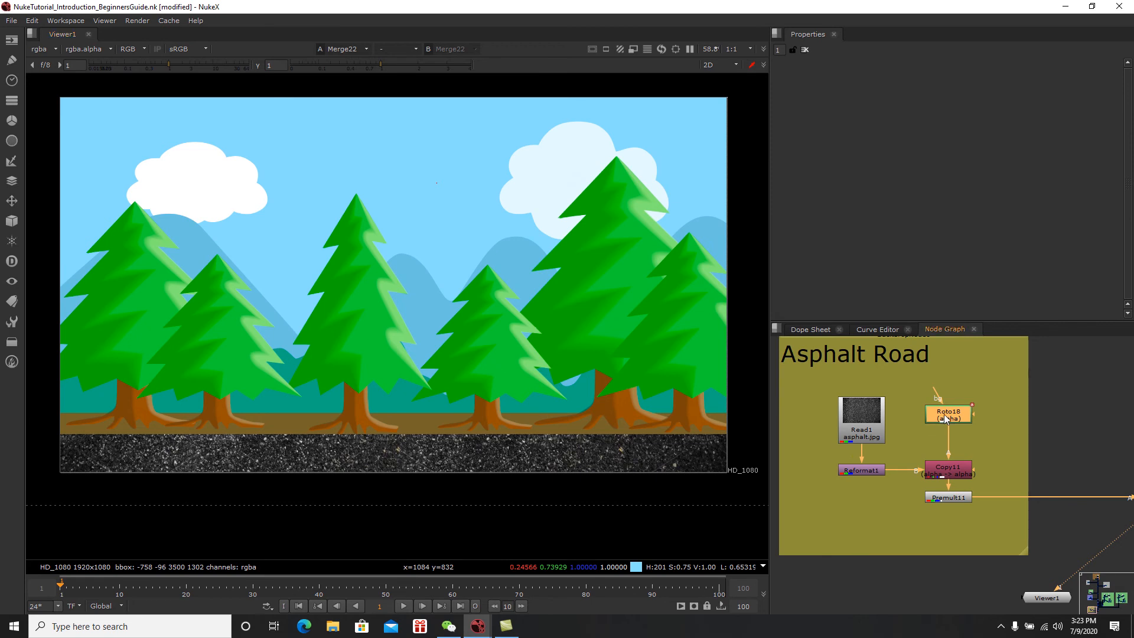
Step: Reopen the asphalt Roto, feather the top edge points of its rectangle outward slightly, and undo the last feather increment
{"action": "double_click", "coordinate": [947, 417]}
{"action": "scroll", "coordinate": [676, 451], "scroll_direction": "down", "scroll_amount": 2}
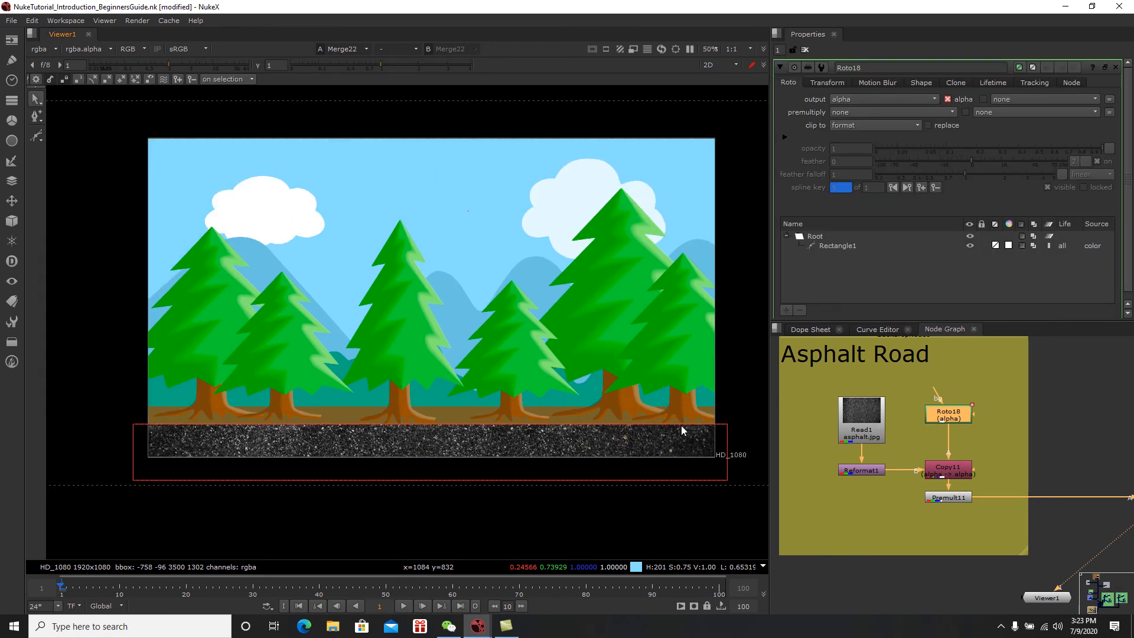
{"action": "left_click", "coordinate": [682, 426]}
{"action": "left_click_drag", "start_coordinate": [746, 378], "coordinate": [111, 447]}
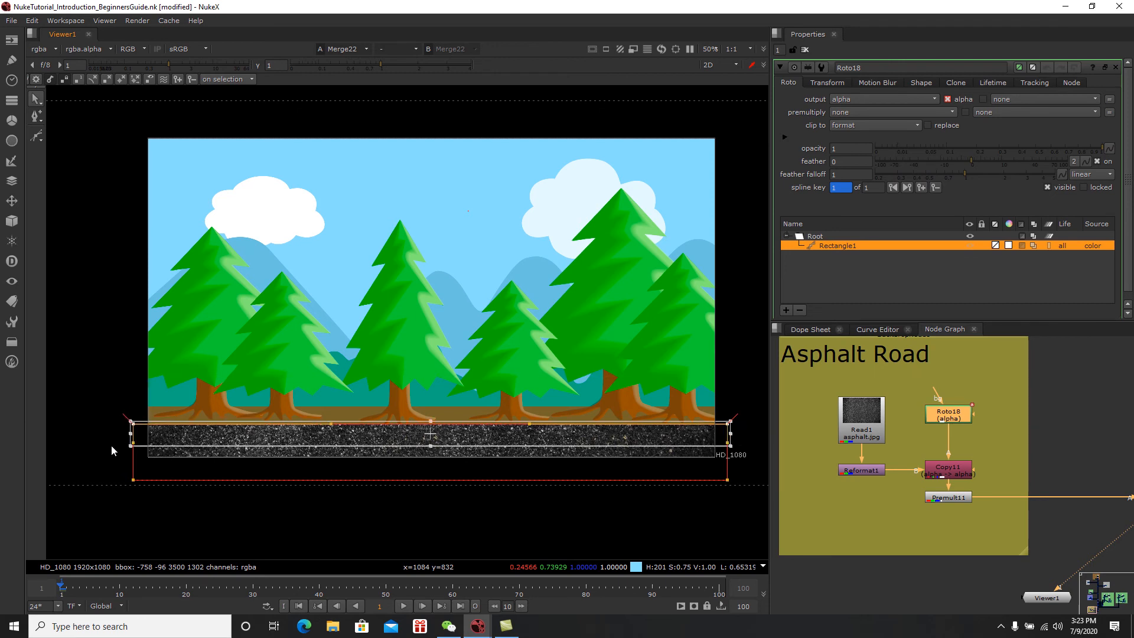
{"action": "key", "text": "e"}
{"action": "key", "text": "e"}
{"action": "key", "text": "e"}
{"action": "key", "text": "e"}
{"action": "key", "text": "e"}
{"action": "key", "text": "e"}
{"action": "key", "text": "e"}
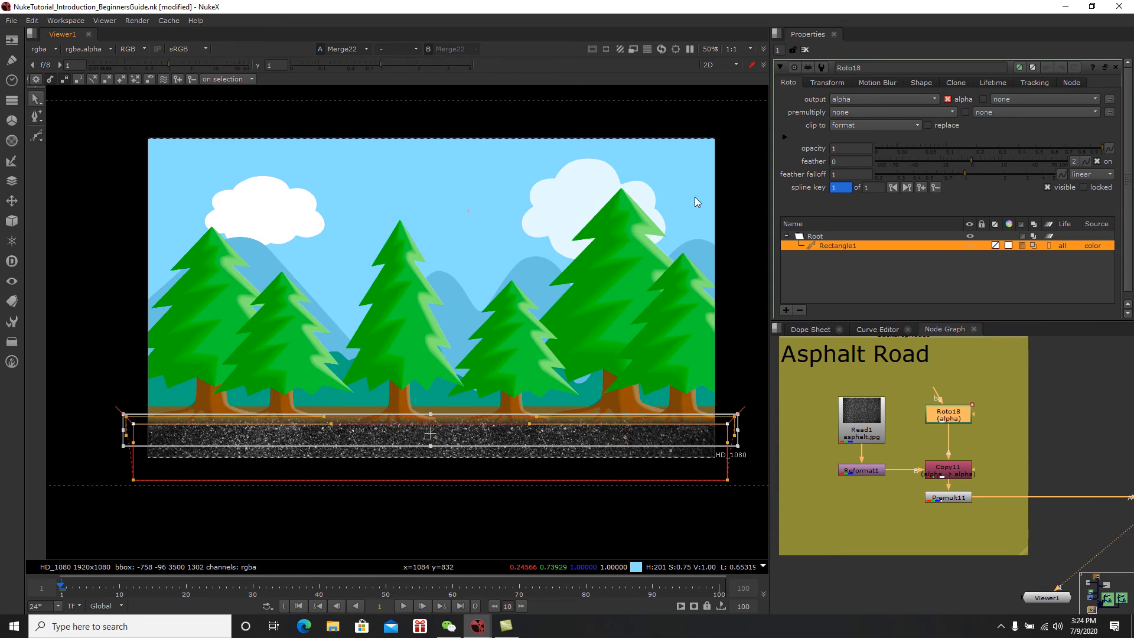
{"action": "key", "text": "ctrl+z"}
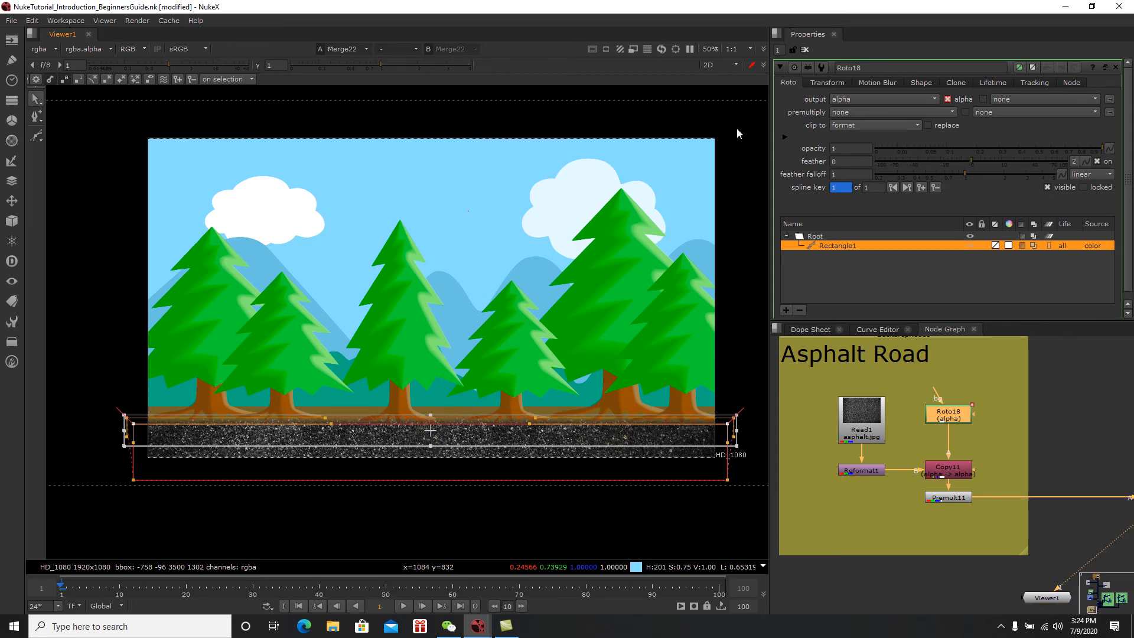
{"action": "left_click", "coordinate": [806, 50]}
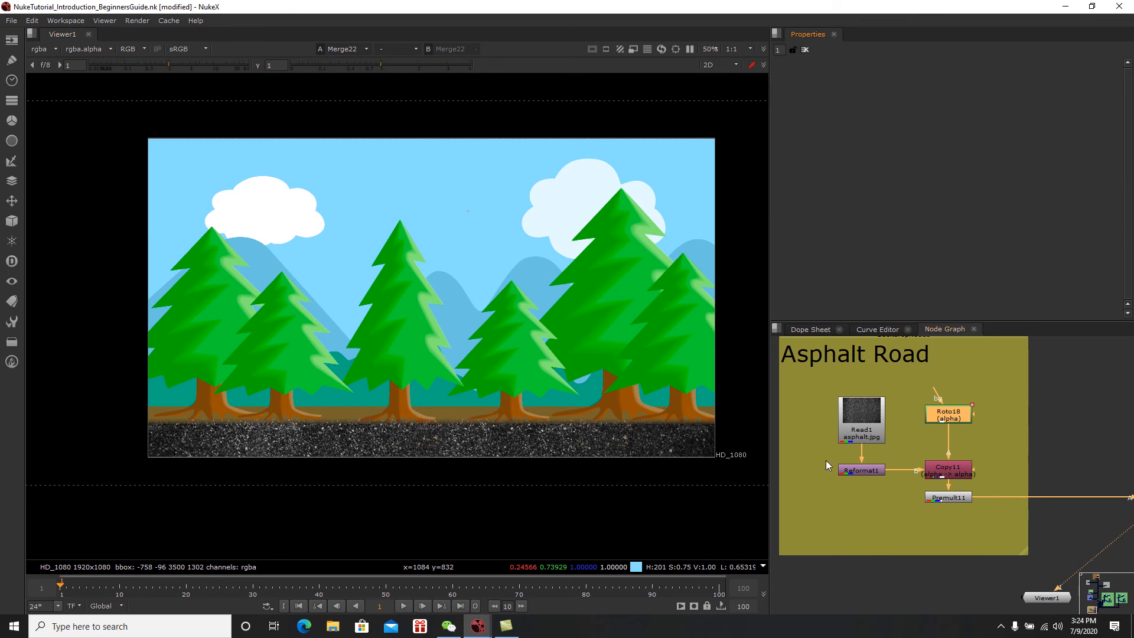
Step: Select all points of the feathered road rectangle, nudge it slightly lower below the tree roots, and close the Roto properties
{"action": "middle_click_drag", "start_coordinate": [1021, 511], "coordinate": [1003, 507]}
{"action": "double_click", "coordinate": [937, 413]}
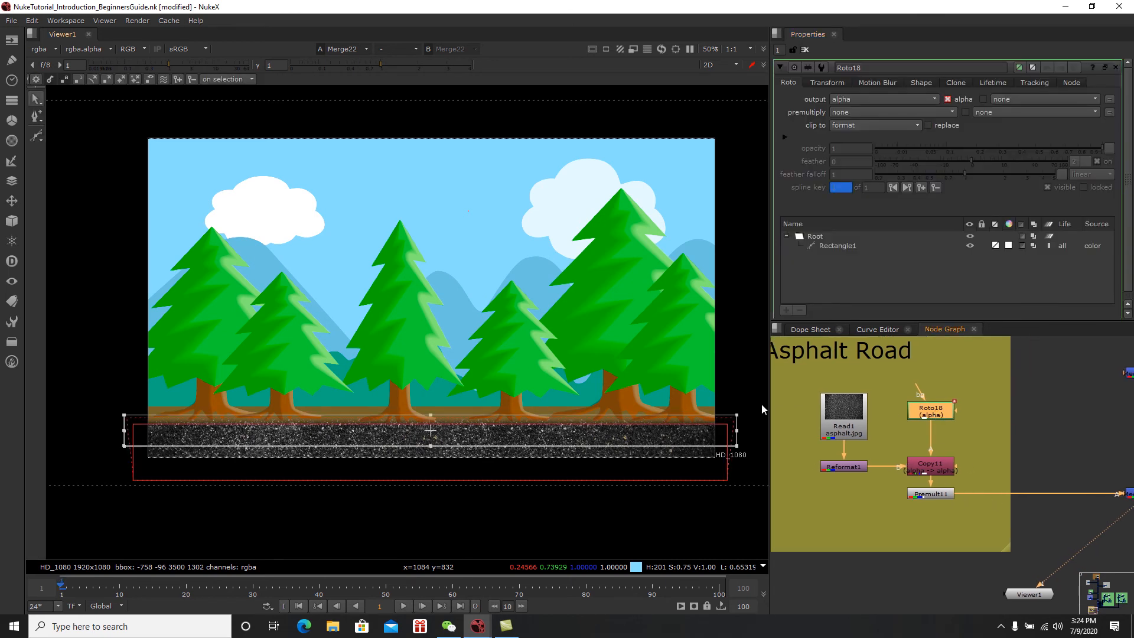
{"action": "left_click_drag", "start_coordinate": [751, 381], "coordinate": [103, 513]}
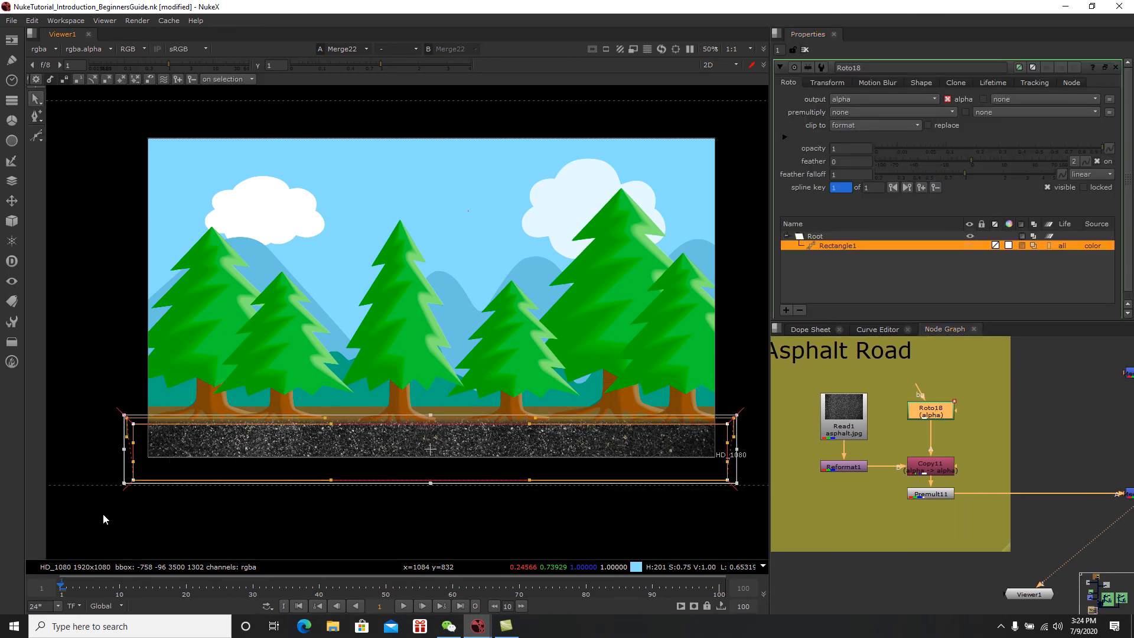
{"action": "key", "text": "Down"}
{"action": "key", "text": "Down"}
{"action": "key", "text": "Down"}
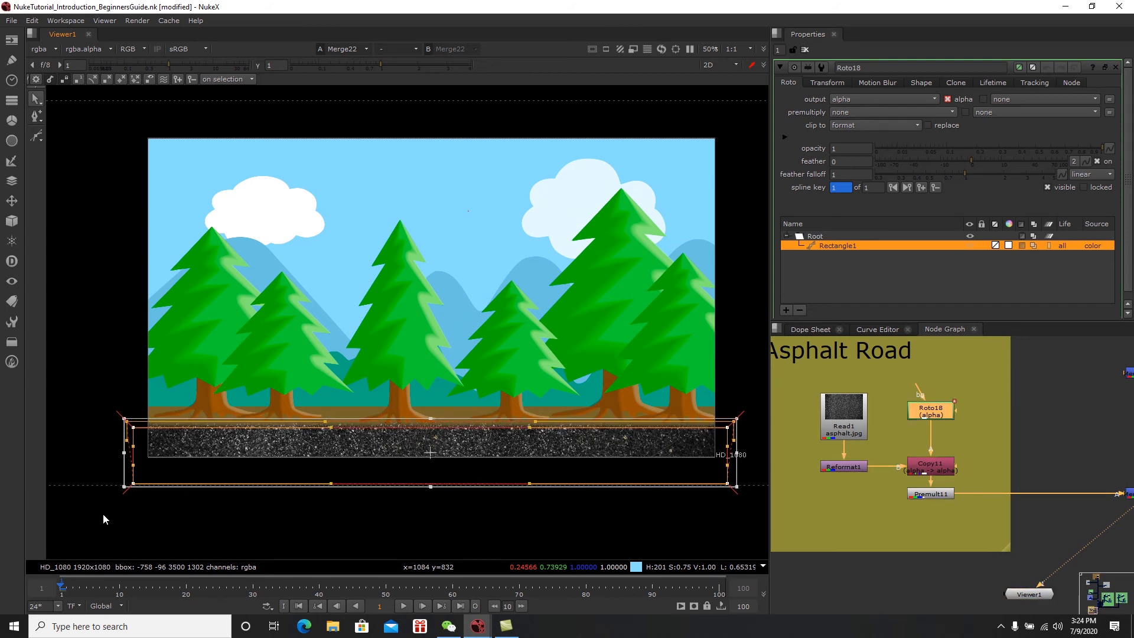
{"action": "key", "text": "Down"}
{"action": "key", "text": "Down"}
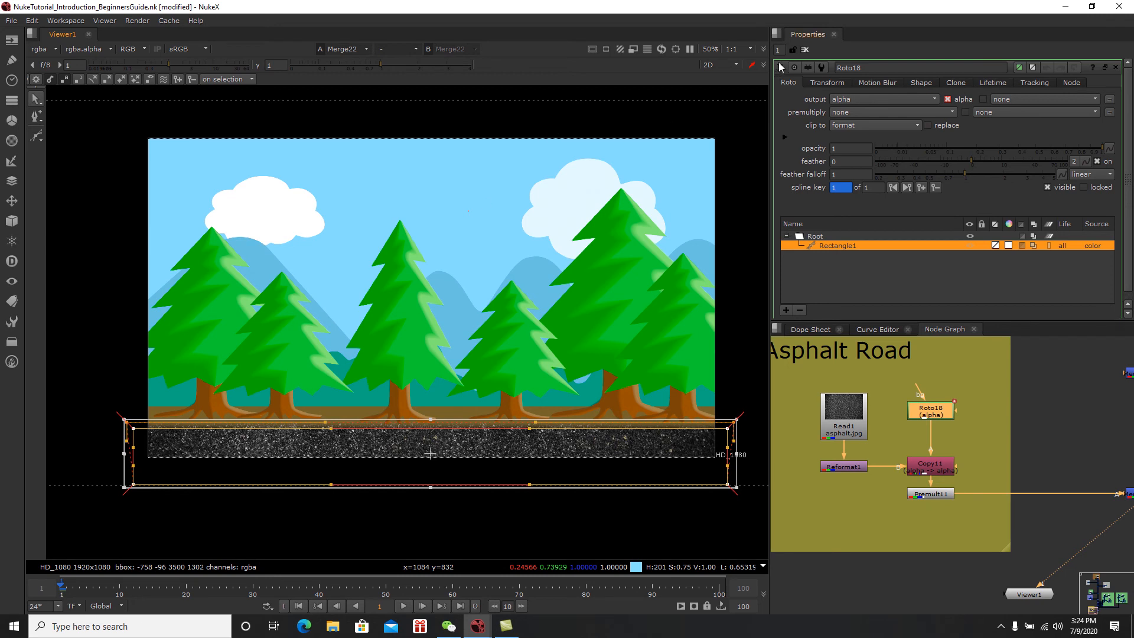
{"action": "left_click", "coordinate": [805, 49]}
{"action": "middle_click_drag", "start_coordinate": [546, 399], "coordinate": [538, 407]}
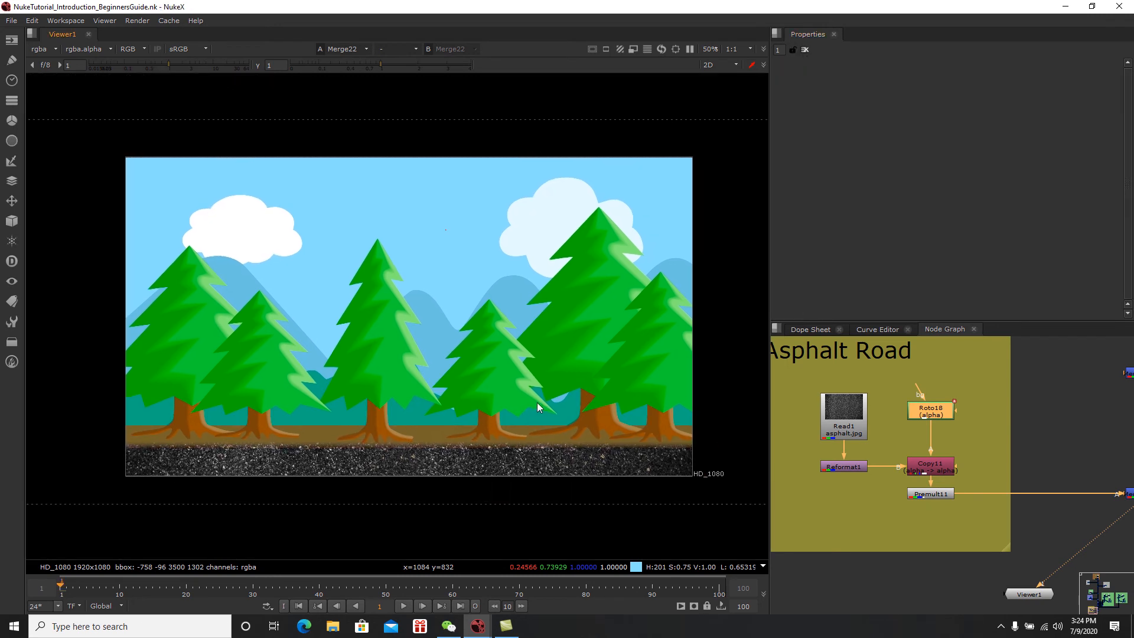
Step: Import GuyCar.png with a Read node in the empty area beside the last Merge node
{"action": "middle_click_drag", "start_coordinate": [998, 456], "coordinate": [960, 473]}
{"action": "scroll", "coordinate": [960, 474], "scroll_direction": "down", "scroll_amount": 1}
{"action": "middle_click_drag", "start_coordinate": [1079, 463], "coordinate": [1014, 460]}
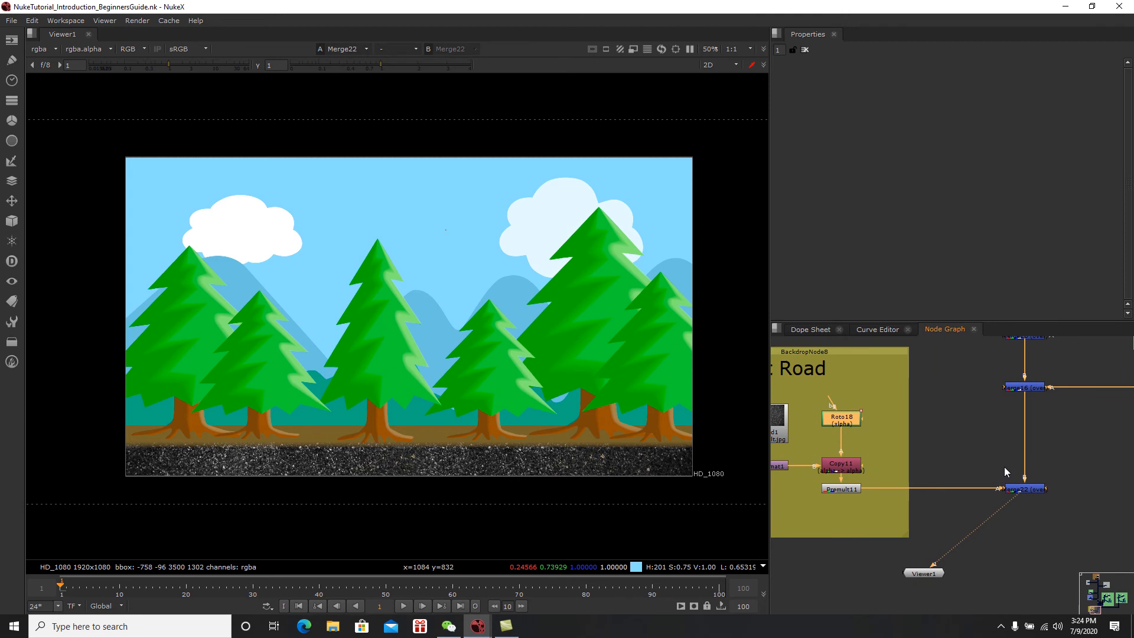
{"action": "scroll", "coordinate": [984, 479], "scroll_direction": "down", "scroll_amount": 1}
{"action": "middle_click_drag", "start_coordinate": [1025, 510], "coordinate": [954, 453]}
{"action": "key", "text": "r"}
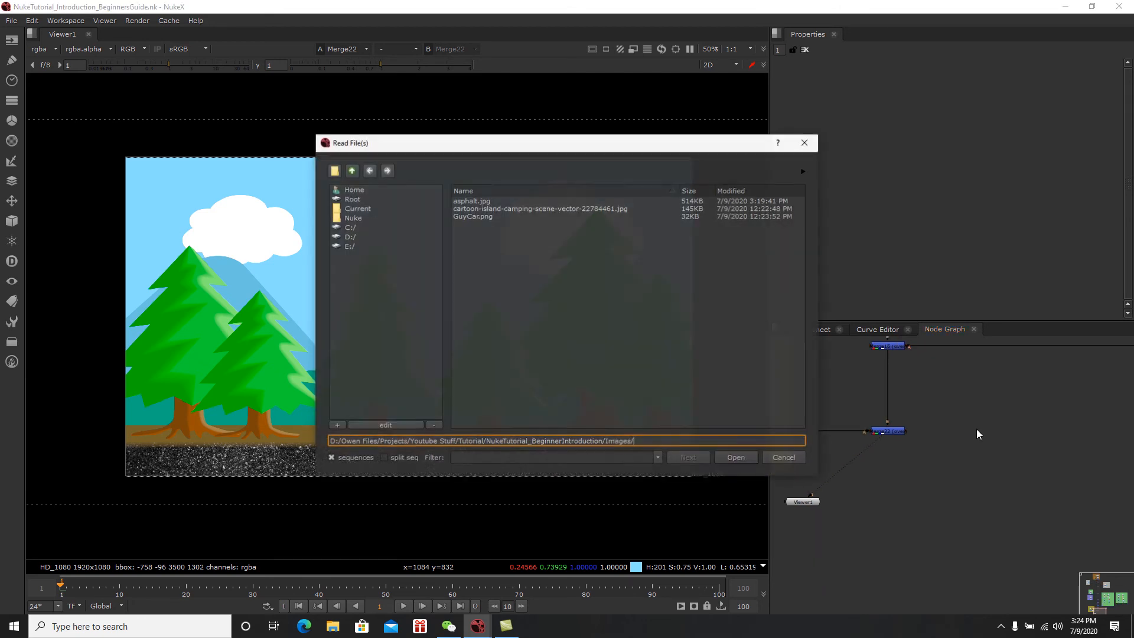
{"action": "left_click", "coordinate": [474, 218]}
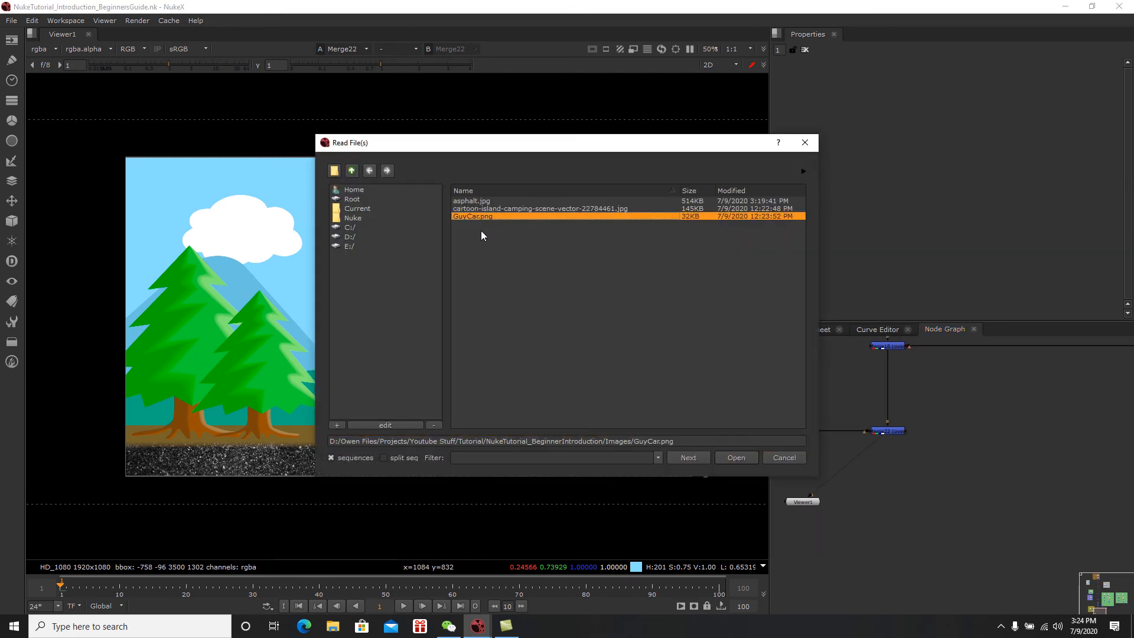
{"action": "left_click", "coordinate": [735, 458]}
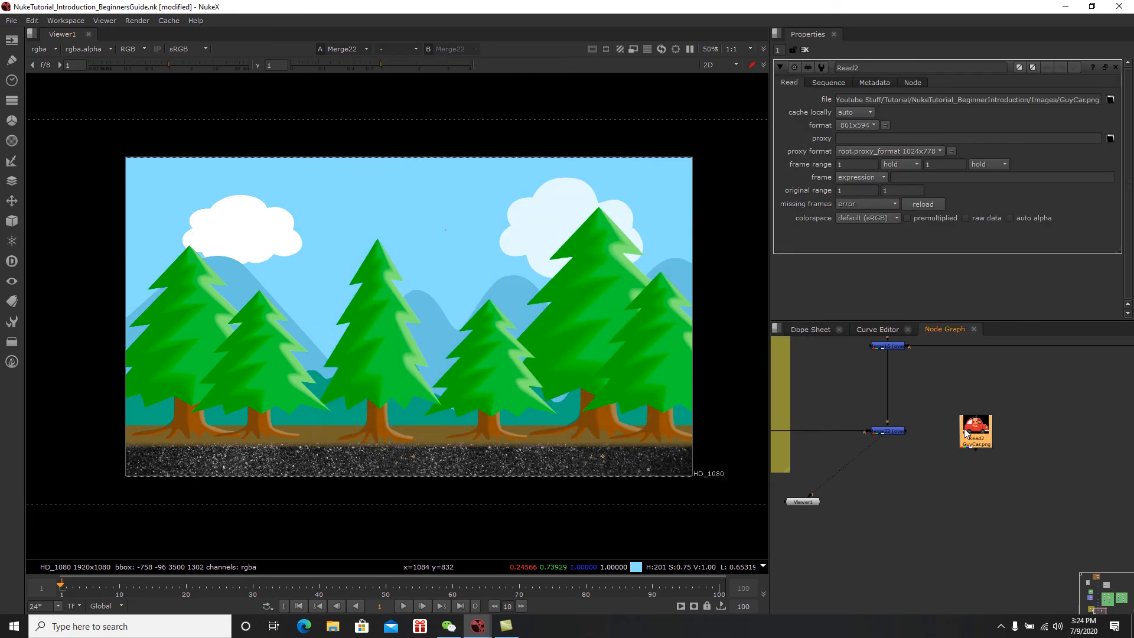
Step: Display the GuyCar.png Read node in the Viewer and position the node beside the last Merge
{"action": "left_click_drag", "start_coordinate": [975, 433], "coordinate": [990, 434]}
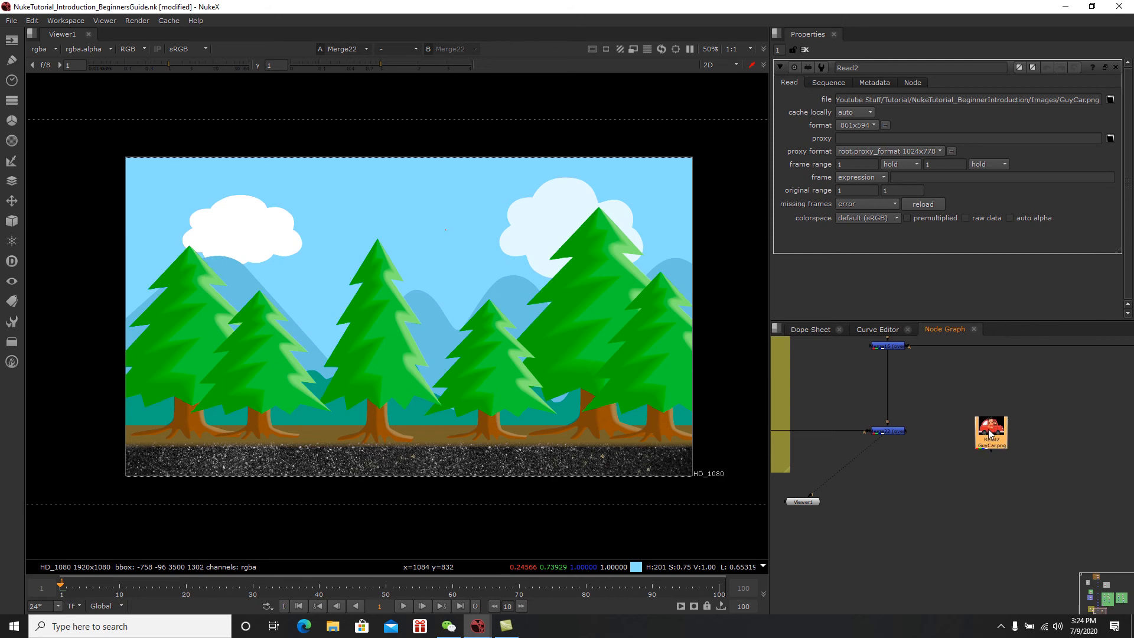
{"action": "key", "text": "1"}
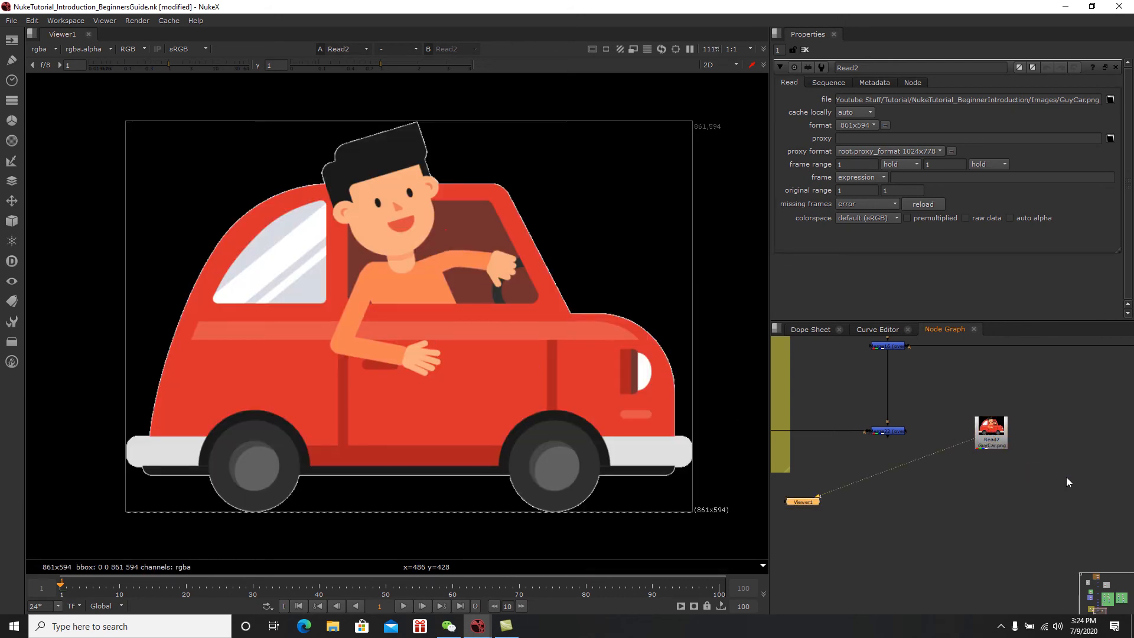
{"action": "scroll", "coordinate": [977, 444], "scroll_direction": "up", "scroll_amount": 5}
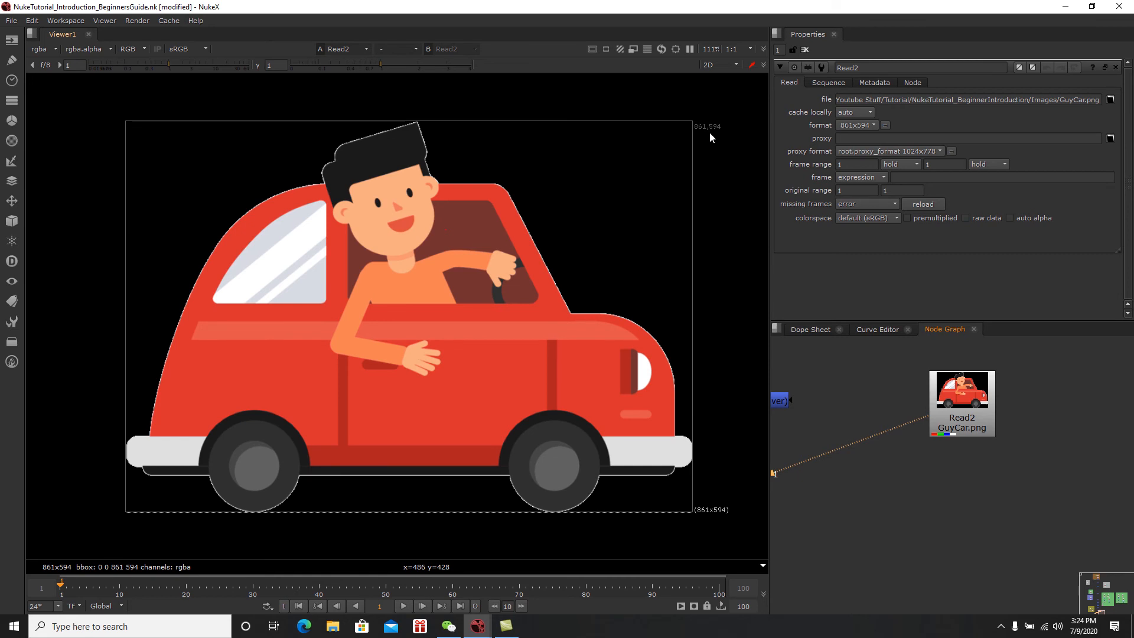
{"action": "left_click", "coordinate": [974, 424]}
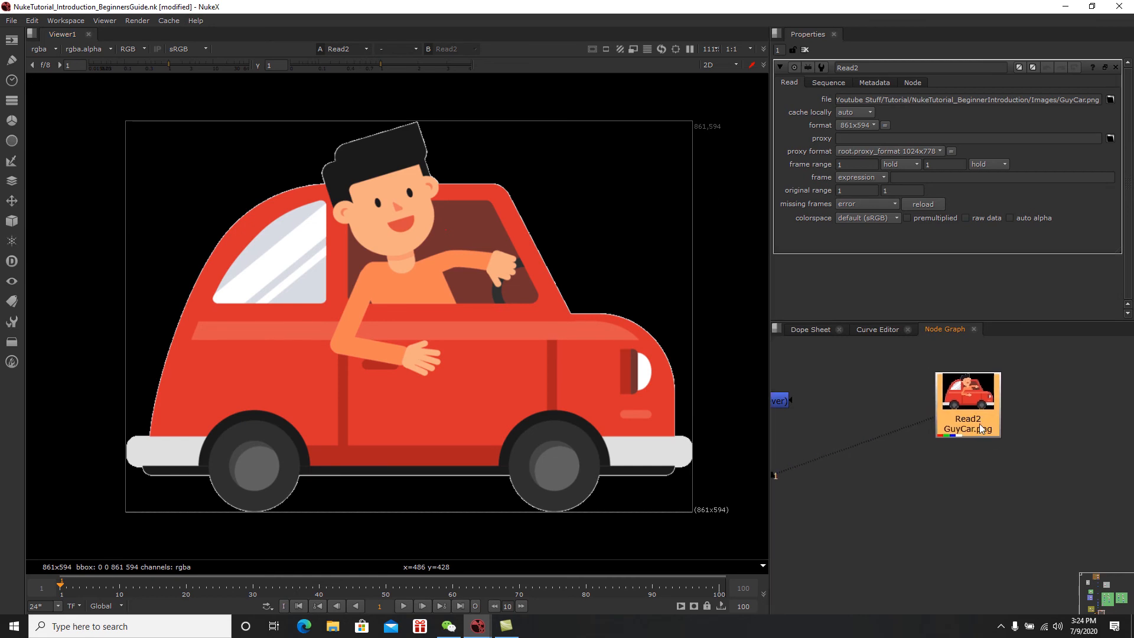
{"action": "middle_click_drag", "start_coordinate": [957, 448], "coordinate": [1026, 475]}
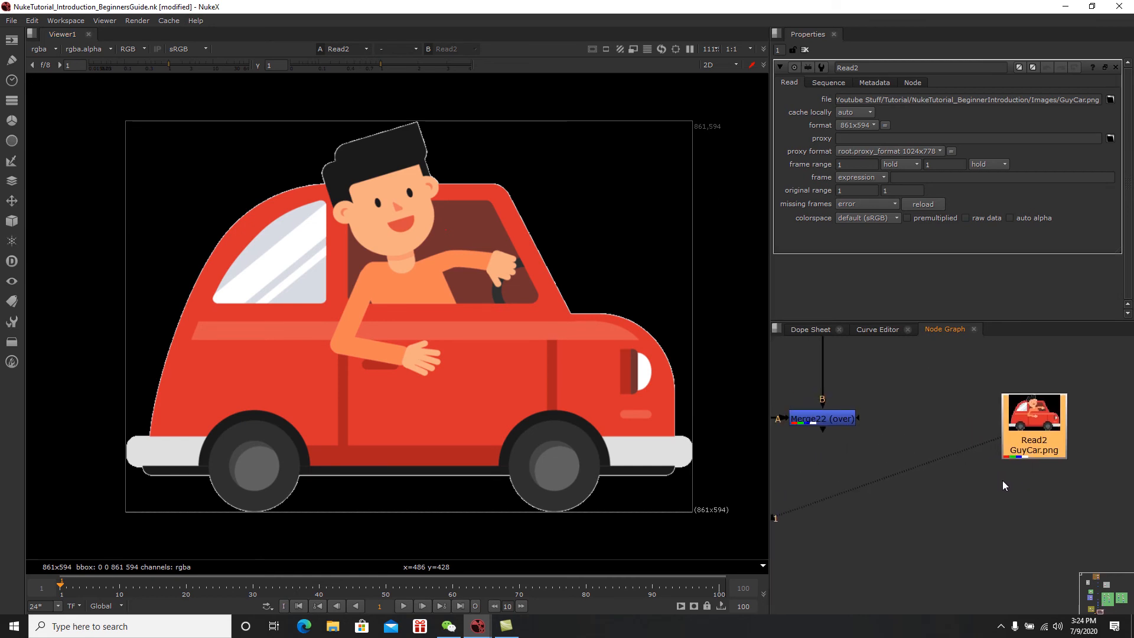
{"action": "middle_click_drag", "start_coordinate": [984, 515], "coordinate": [984, 521]}
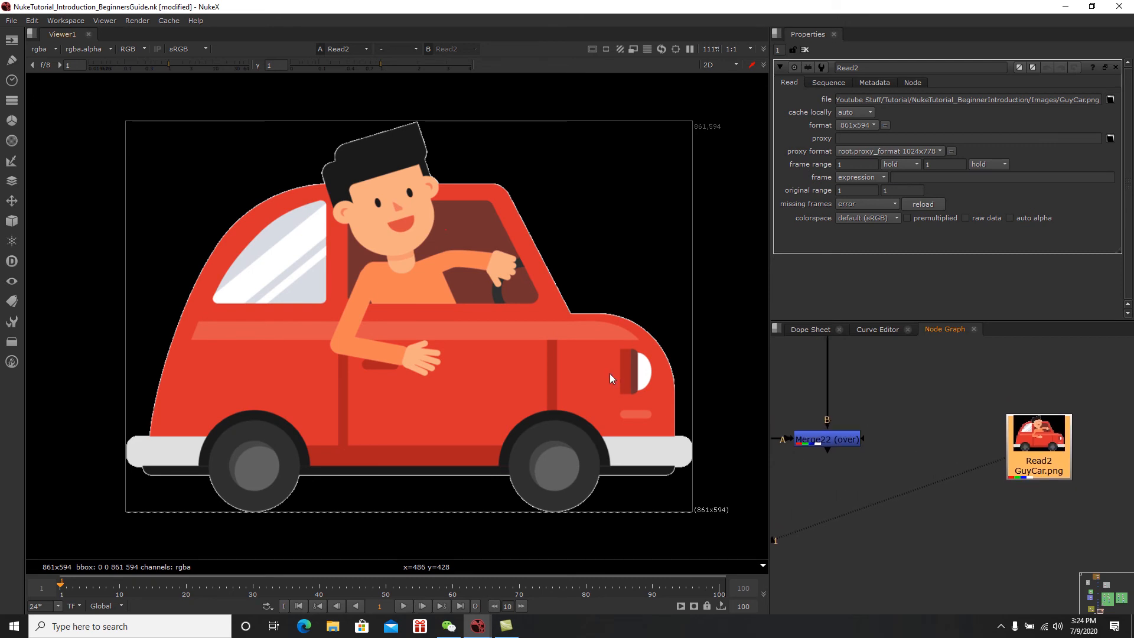
{"action": "left_click_drag", "start_coordinate": [1042, 466], "coordinate": [1020, 457]}
{"action": "key", "text": "Tab"}
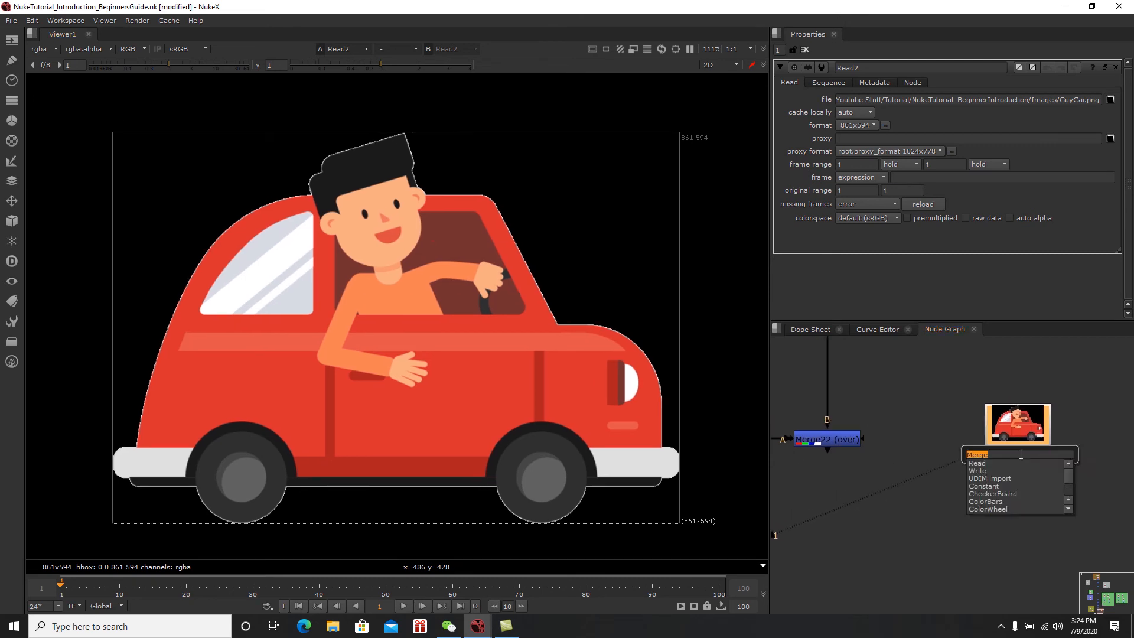
{"action": "type", "text": "refl"}
{"action": "left_click", "coordinate": [1010, 471]}
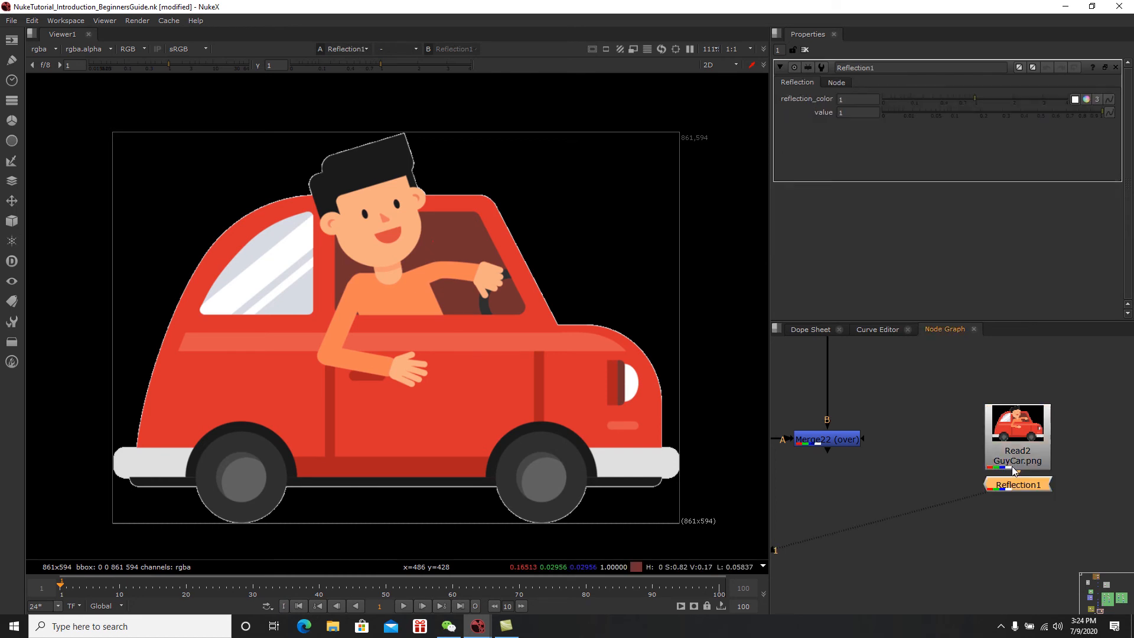
{"action": "key", "text": "Delete"}
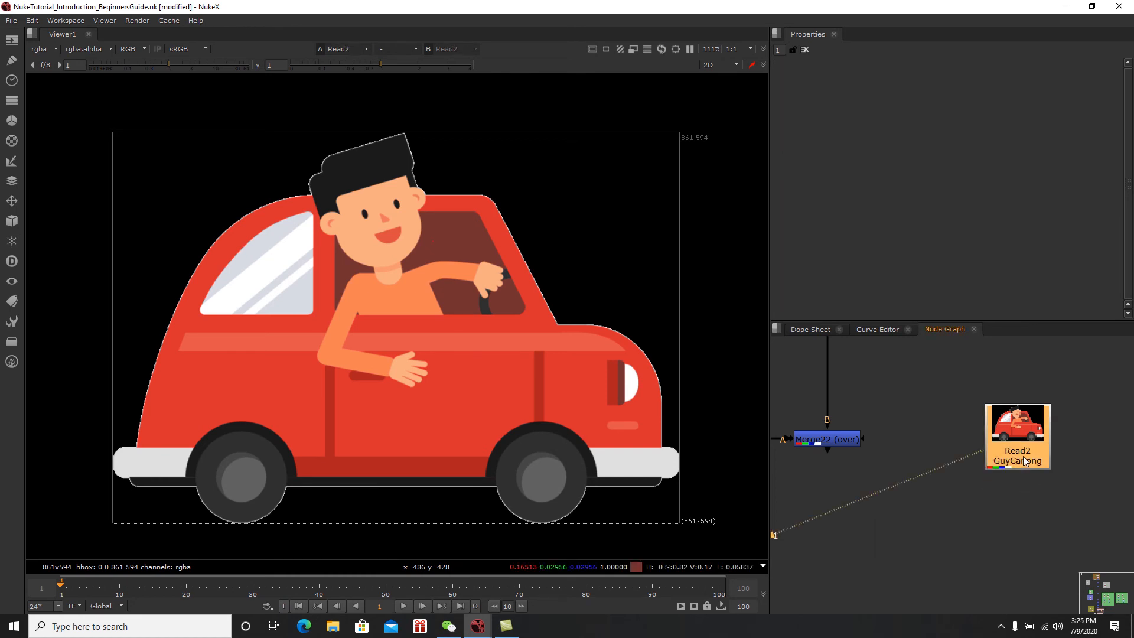
Step: Add a Reformat node after the GuyCar.png Read node and space the two nodes apart, leaving a gap between them
{"action": "key", "text": "Tab"}
{"action": "type", "text": "ref"}
{"action": "left_click", "coordinate": [1010, 464]}
{"action": "left_click_drag", "start_coordinate": [1020, 488], "coordinate": [1024, 513]}
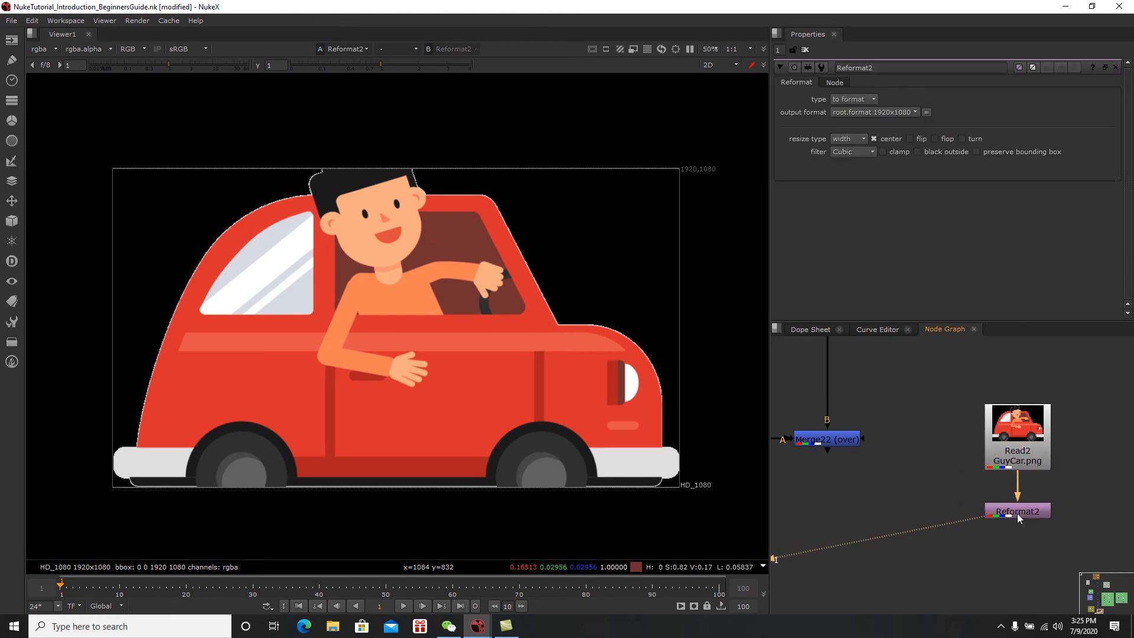
{"action": "left_click_drag", "start_coordinate": [1025, 467], "coordinate": [1022, 438]}
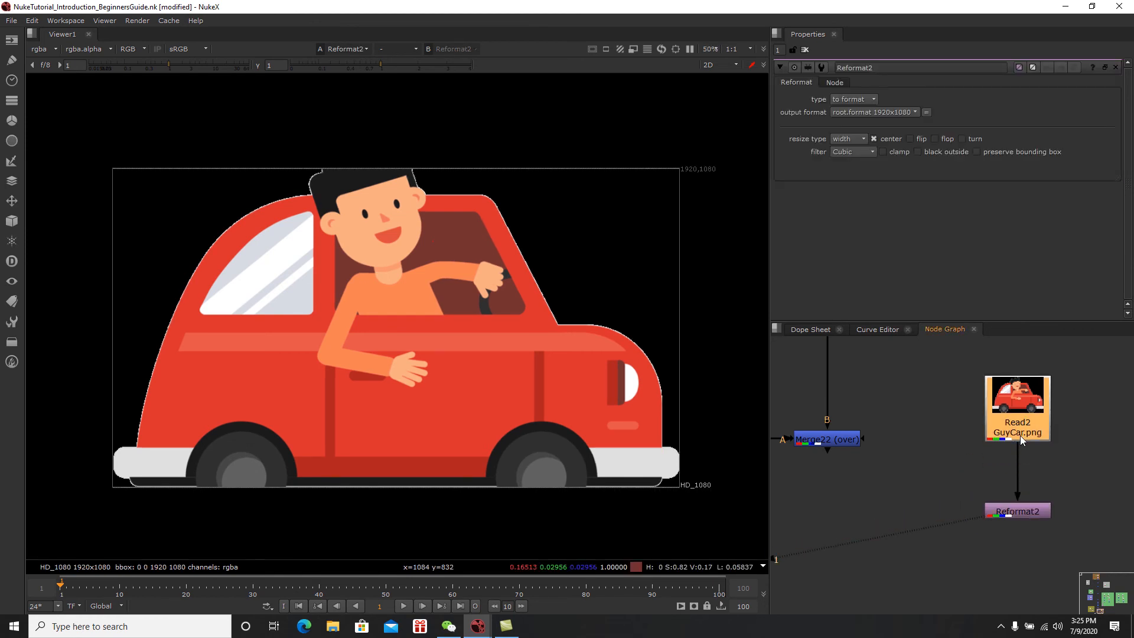
{"action": "left_click", "coordinate": [1025, 509]}
{"action": "left_click", "coordinate": [1050, 471]}
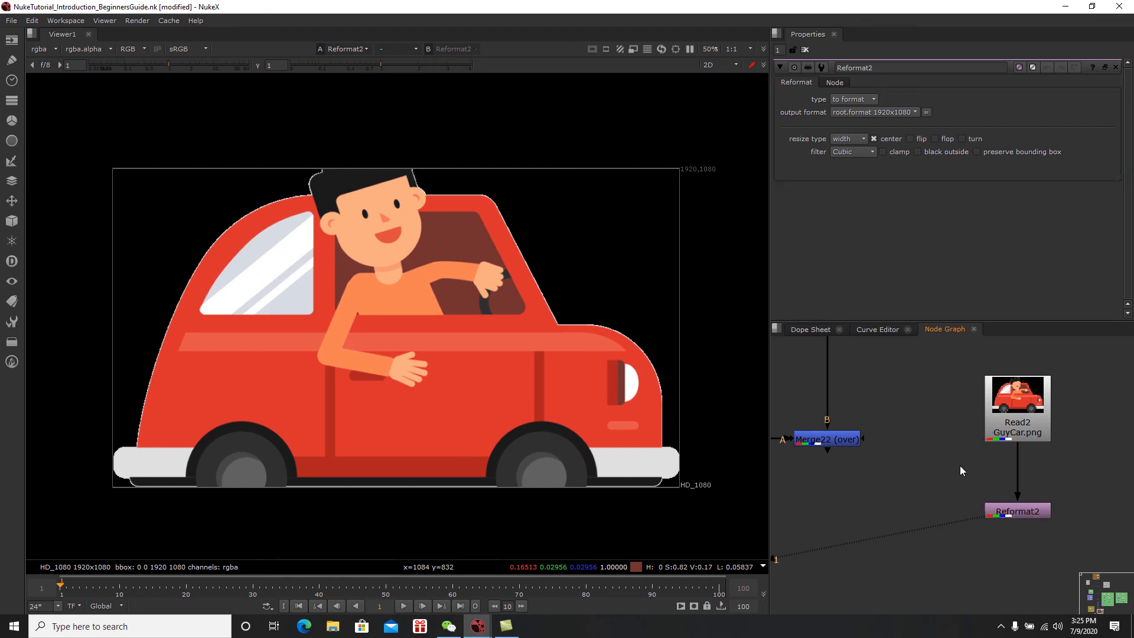
Step: Add a Transform node and insert it on the connection between the GuyCar.png Read node and its Reformat
{"action": "key", "text": "Tab"}
{"action": "type", "text": "tran"}
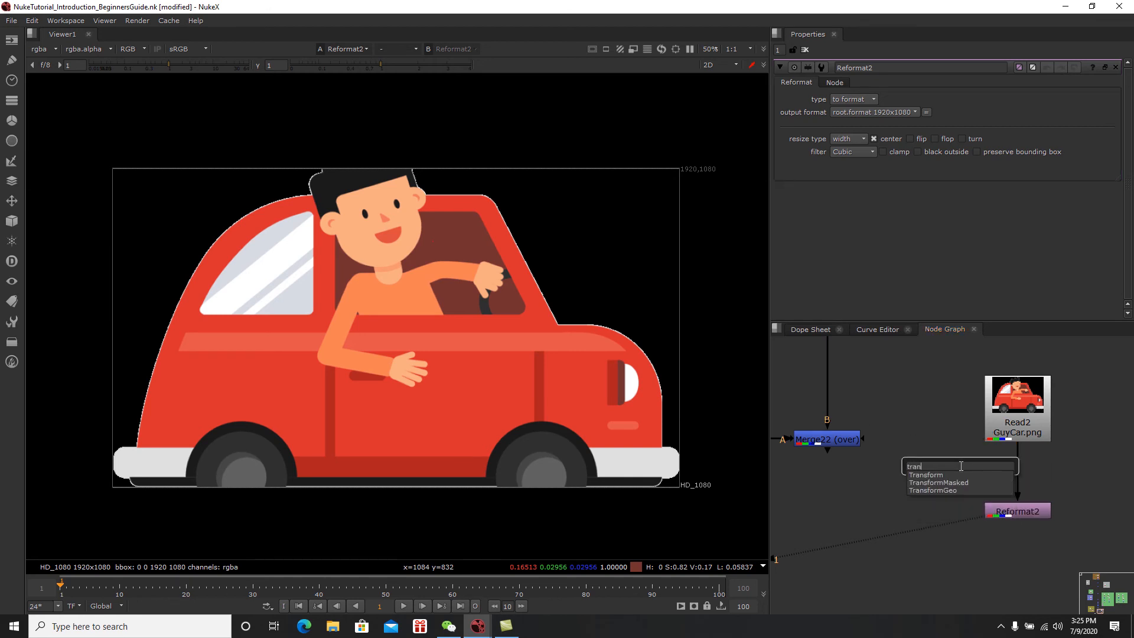
{"action": "left_click", "coordinate": [944, 475]}
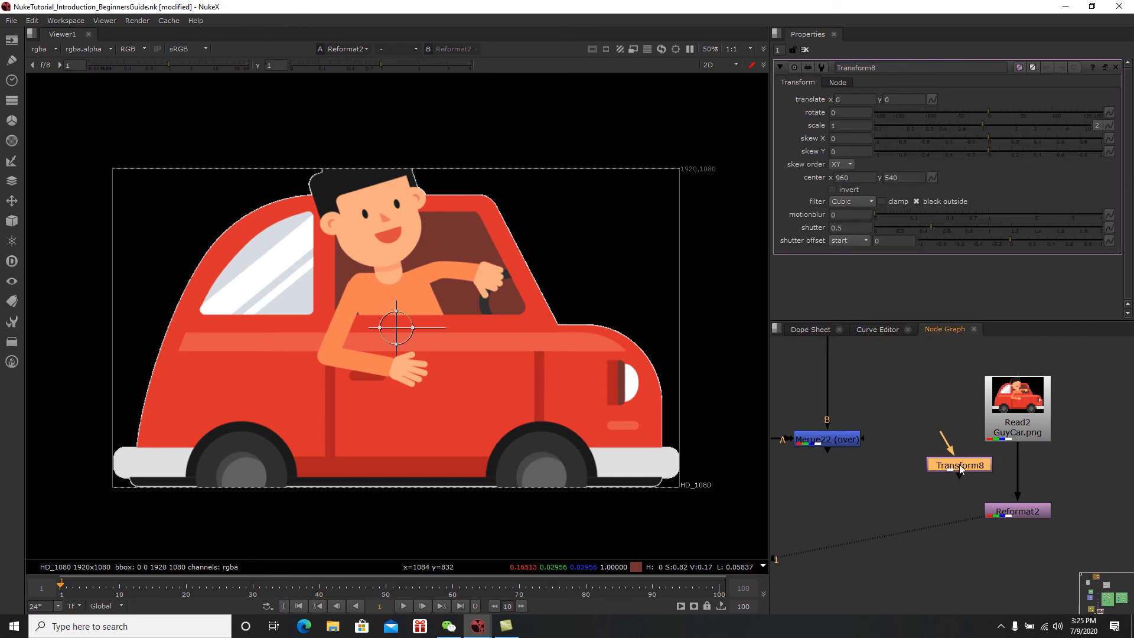
{"action": "left_click_drag", "start_coordinate": [950, 467], "coordinate": [905, 443]}
{"action": "left_click_drag", "start_coordinate": [976, 476], "coordinate": [1024, 478]}
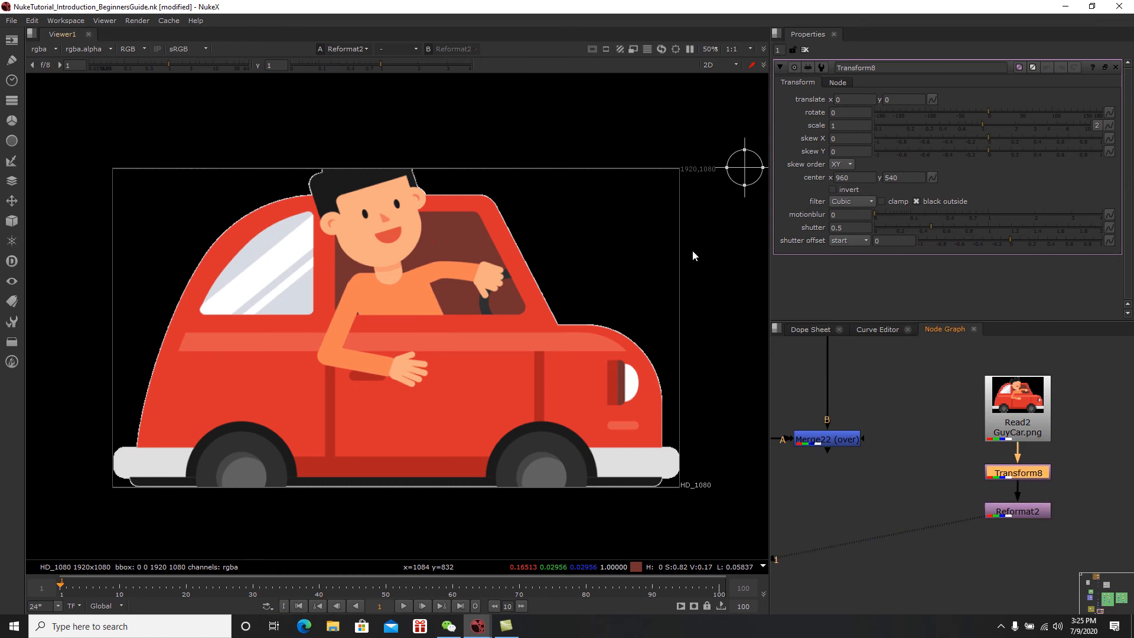
{"action": "middle_click_drag", "start_coordinate": [693, 254], "coordinate": [666, 246]}
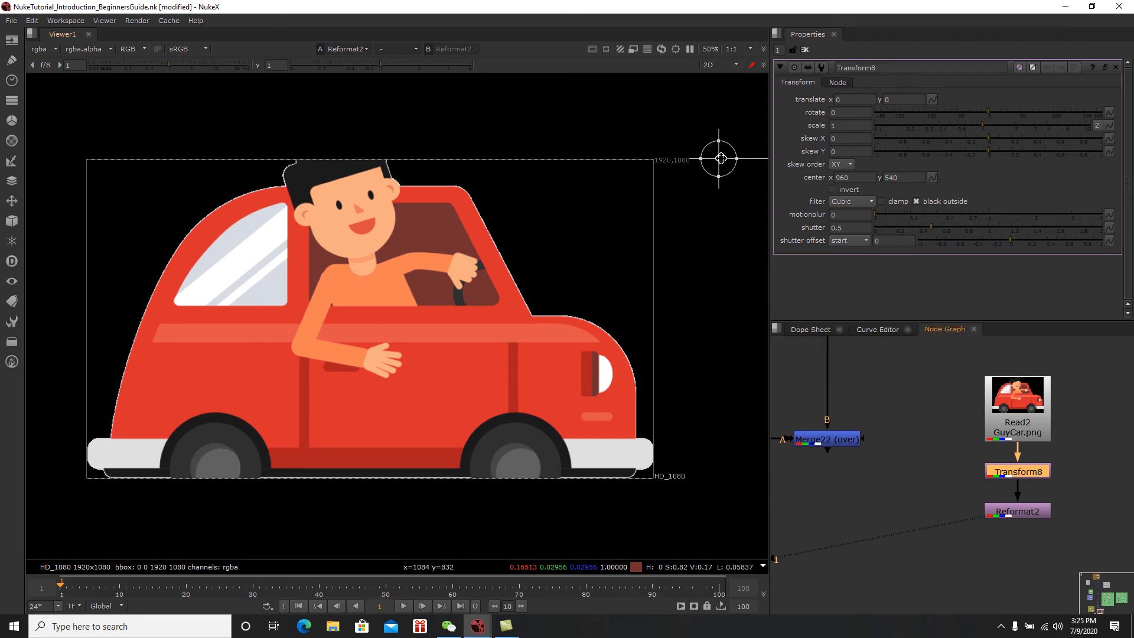
Step: Move the Transform pivot to the car's lower middle at about 425.5, 265.5 and set the scale to 0.8
{"action": "left_click_drag", "start_coordinate": [720, 161], "coordinate": [368, 342], "text": "ctrl"}
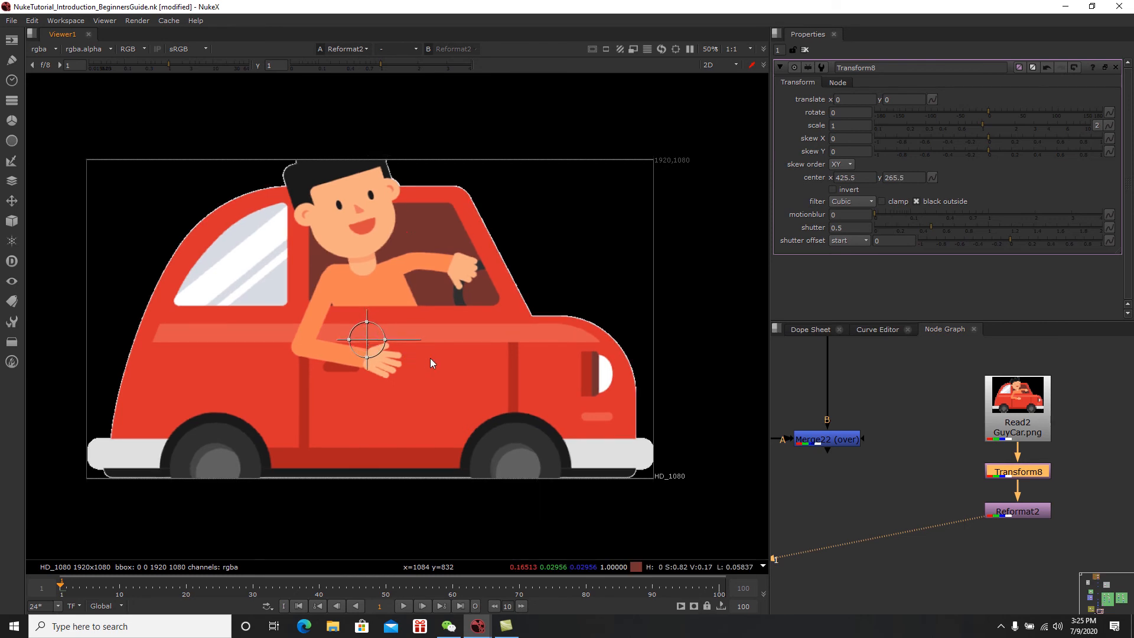
{"action": "left_click", "coordinate": [856, 127]}
{"action": "key", "text": "Down"}
{"action": "key", "text": "Down"}
{"action": "key", "text": "Down"}
{"action": "key", "text": "Down"}
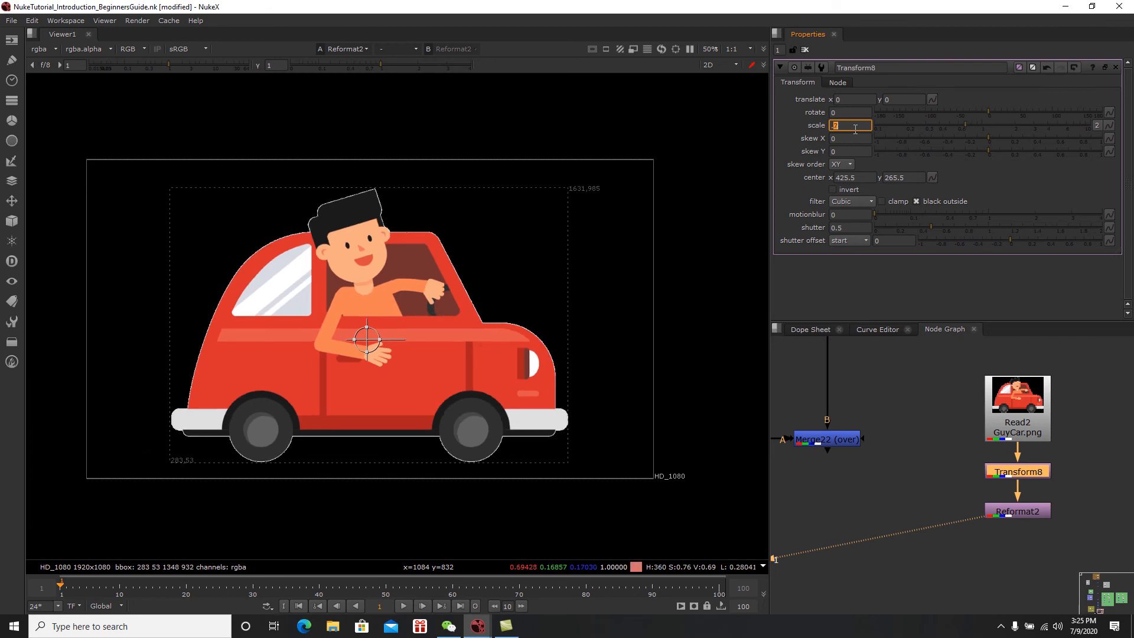
{"action": "key", "text": "Down"}
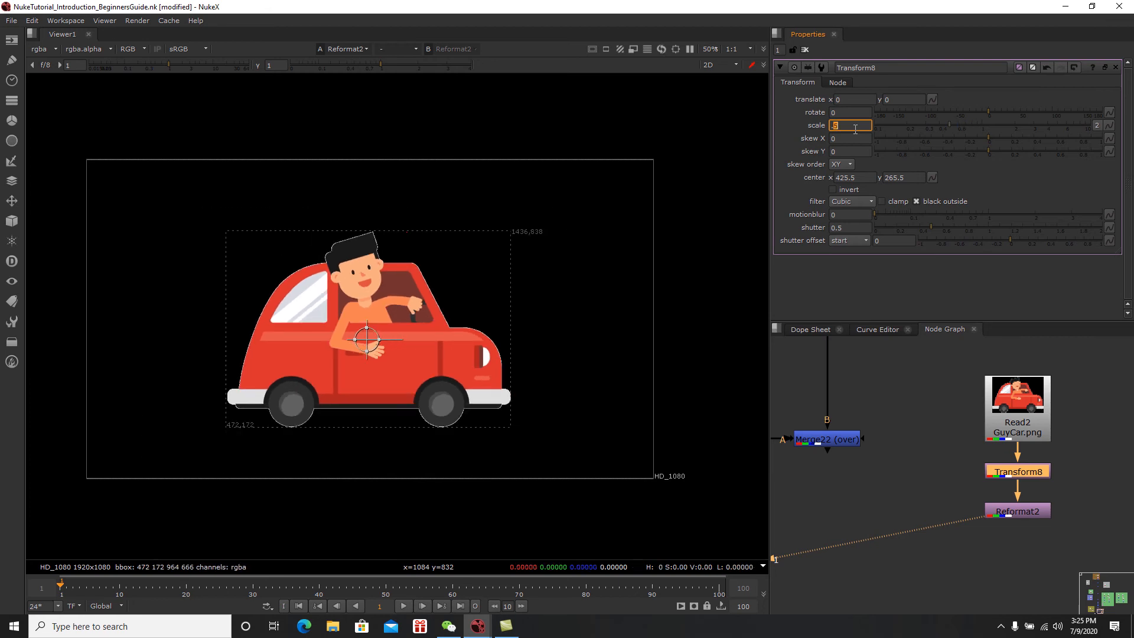
{"action": "key", "text": "Up"}
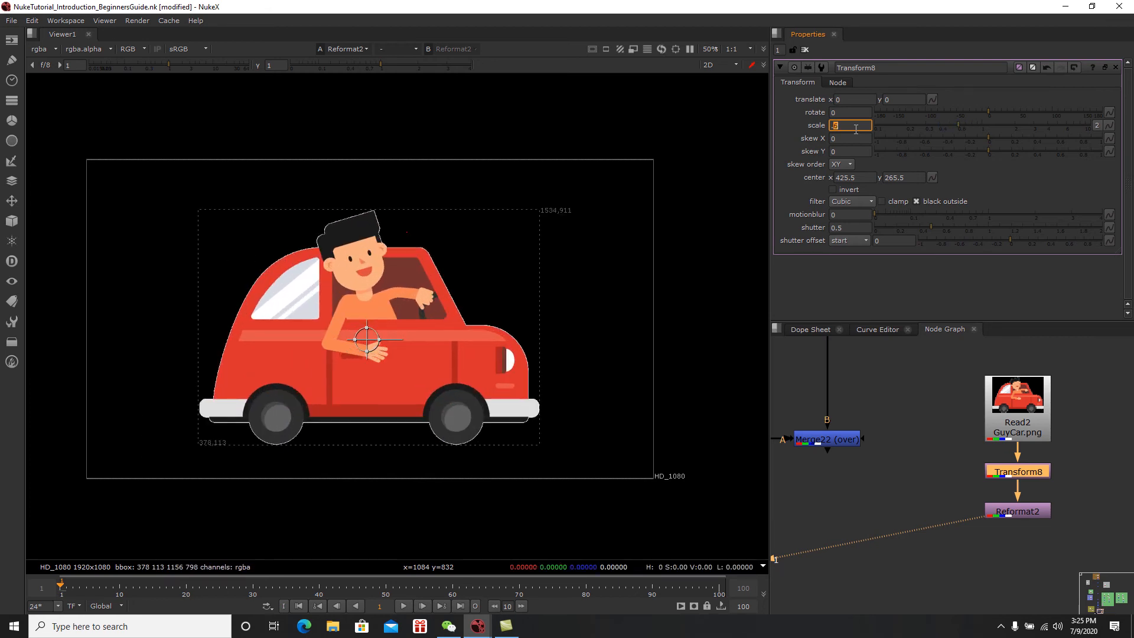
{"action": "key", "text": "Up"}
{"action": "key", "text": "Up"}
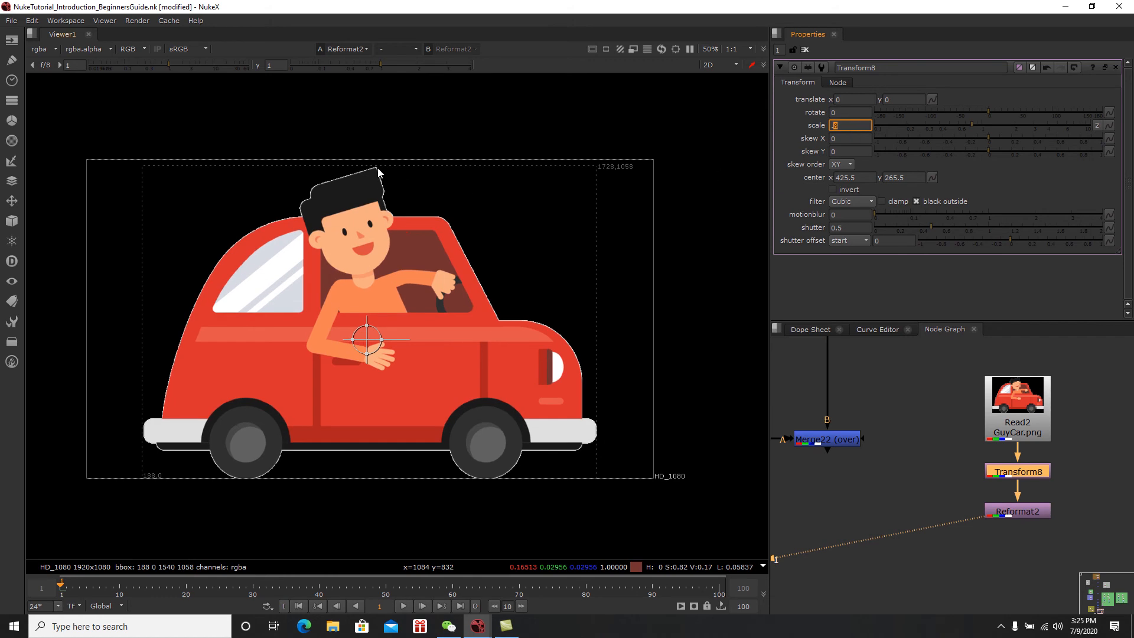
Step: Clear the open node properties and examine the outline of the driver and car in both colour and alpha views
{"action": "scroll", "coordinate": [389, 182], "scroll_direction": "up", "scroll_amount": 2}
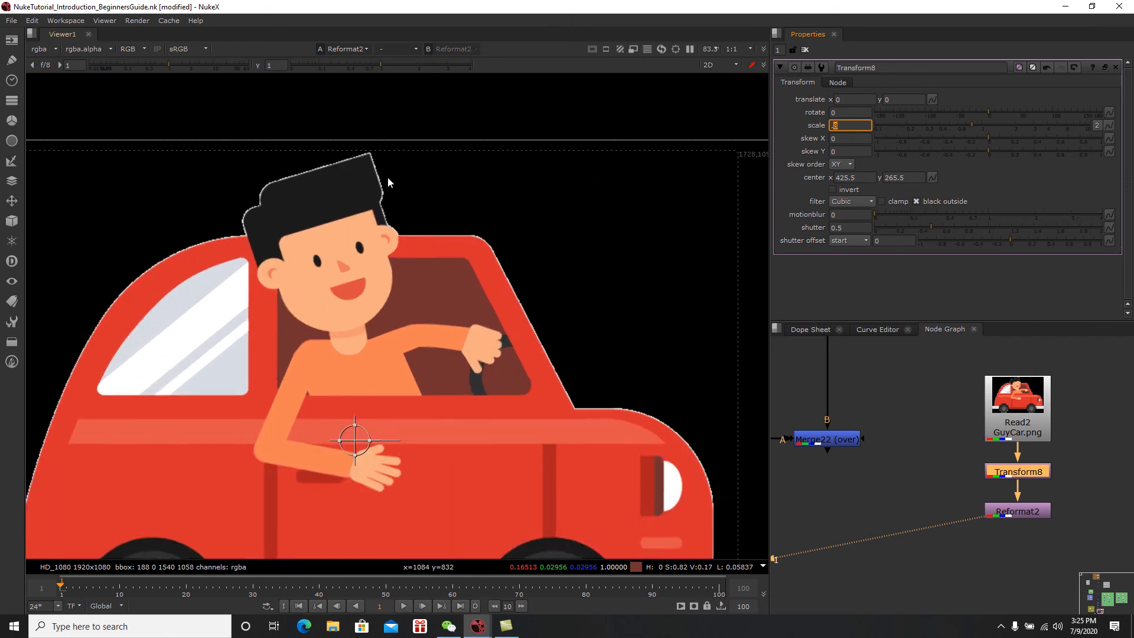
{"action": "scroll", "coordinate": [381, 175], "scroll_direction": "up", "scroll_amount": 2}
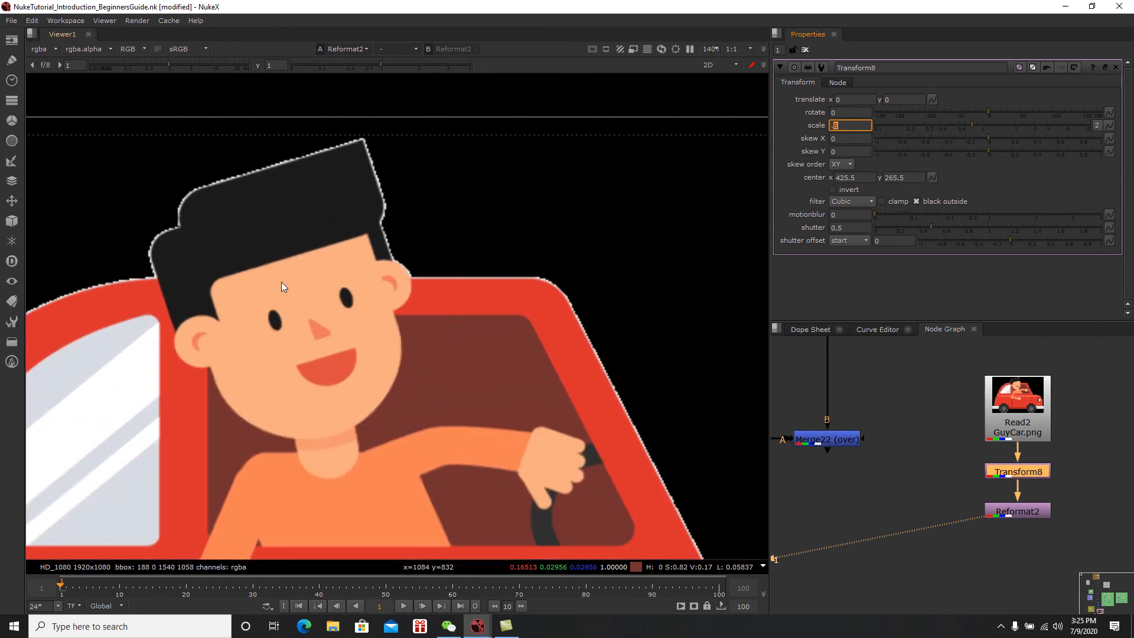
{"action": "scroll", "coordinate": [540, 275], "scroll_direction": "down", "scroll_amount": 4}
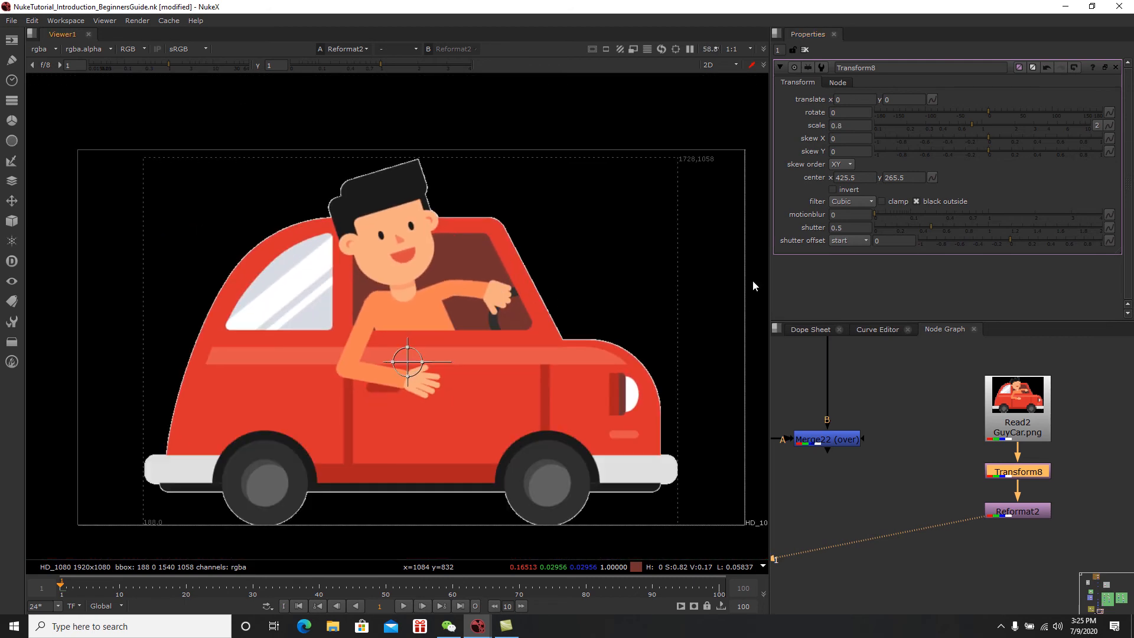
{"action": "left_click", "coordinate": [805, 49]}
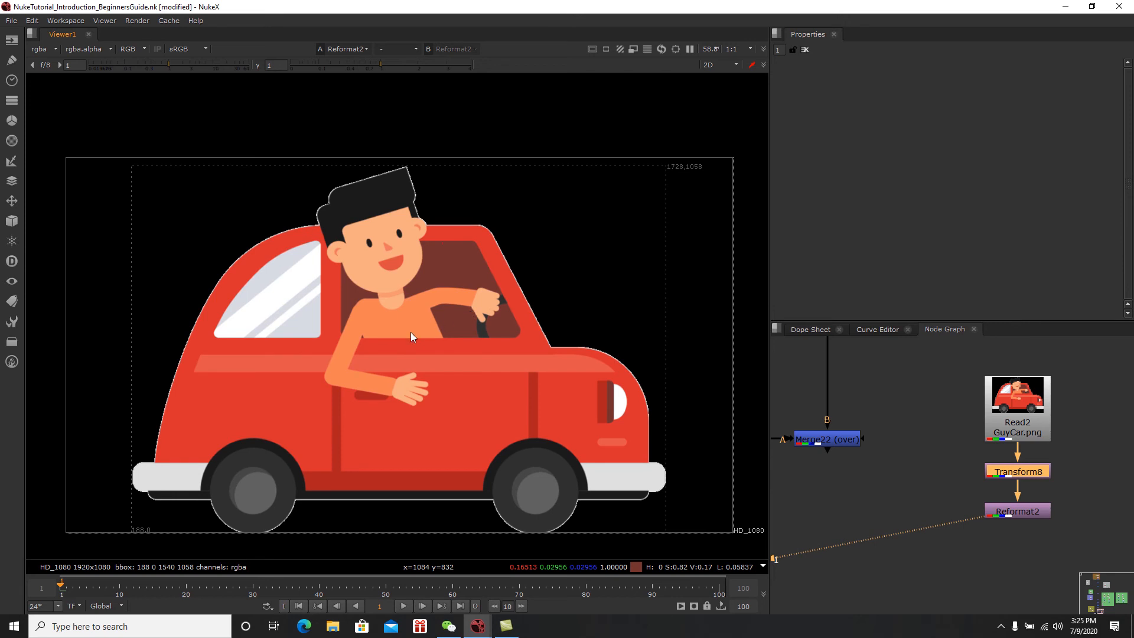
{"action": "middle_click_drag", "start_coordinate": [410, 332], "coordinate": [410, 308]}
{"action": "key", "text": "a"}
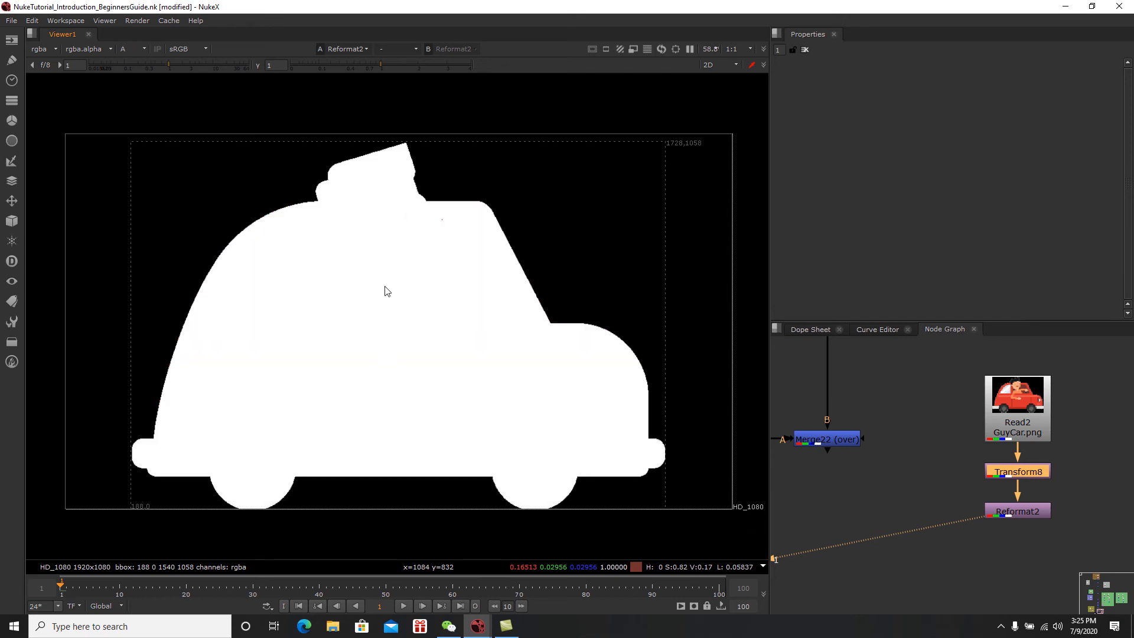
{"action": "key", "text": "a"}
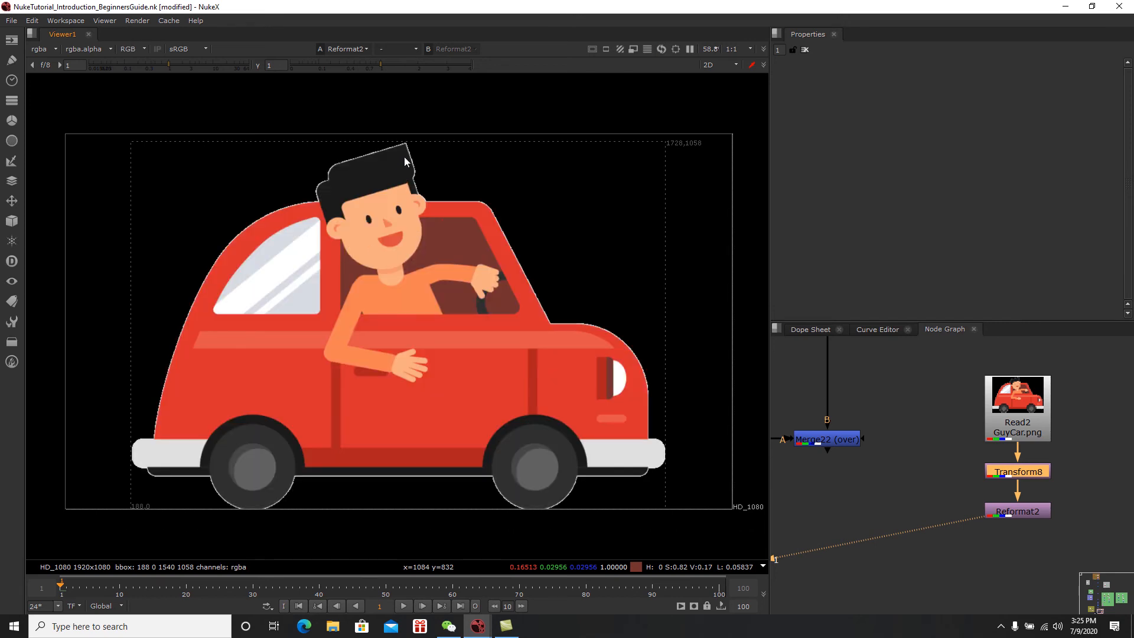
{"action": "scroll", "coordinate": [404, 157], "scroll_direction": "up", "scroll_amount": 2}
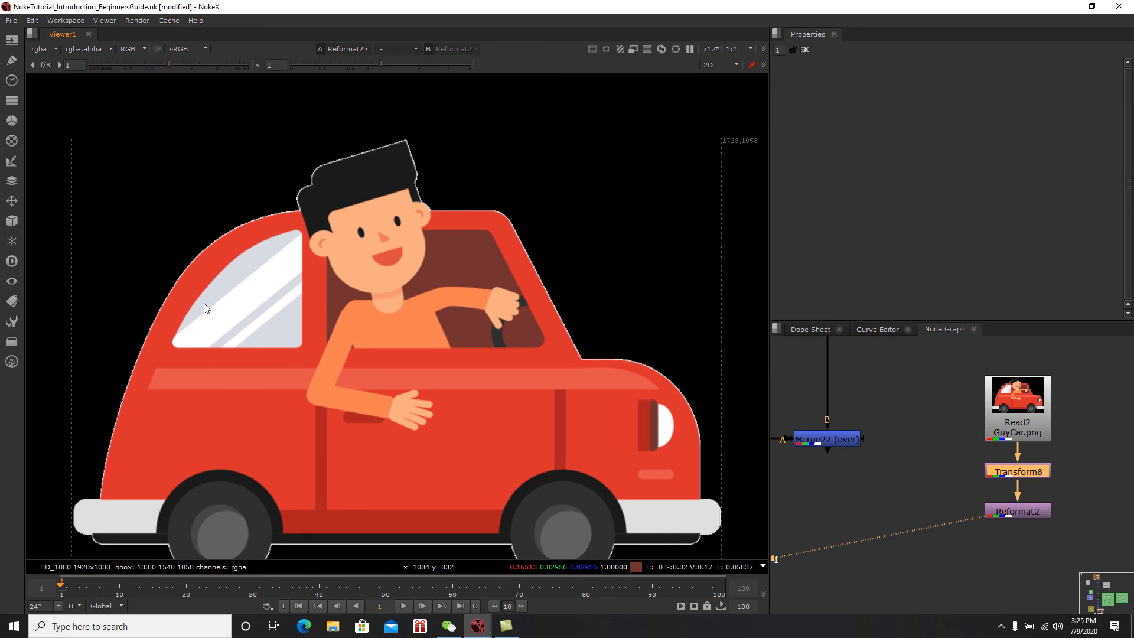
Step: Move the GuyCar.png Read node up to open a gap above the Transform node
{"action": "middle_click_drag", "start_coordinate": [1040, 476], "coordinate": [1030, 494]}
{"action": "left_click_drag", "start_coordinate": [1016, 431], "coordinate": [1012, 399]}
{"action": "left_click", "coordinate": [1071, 435]}
{"action": "left_click", "coordinate": [1059, 459]}
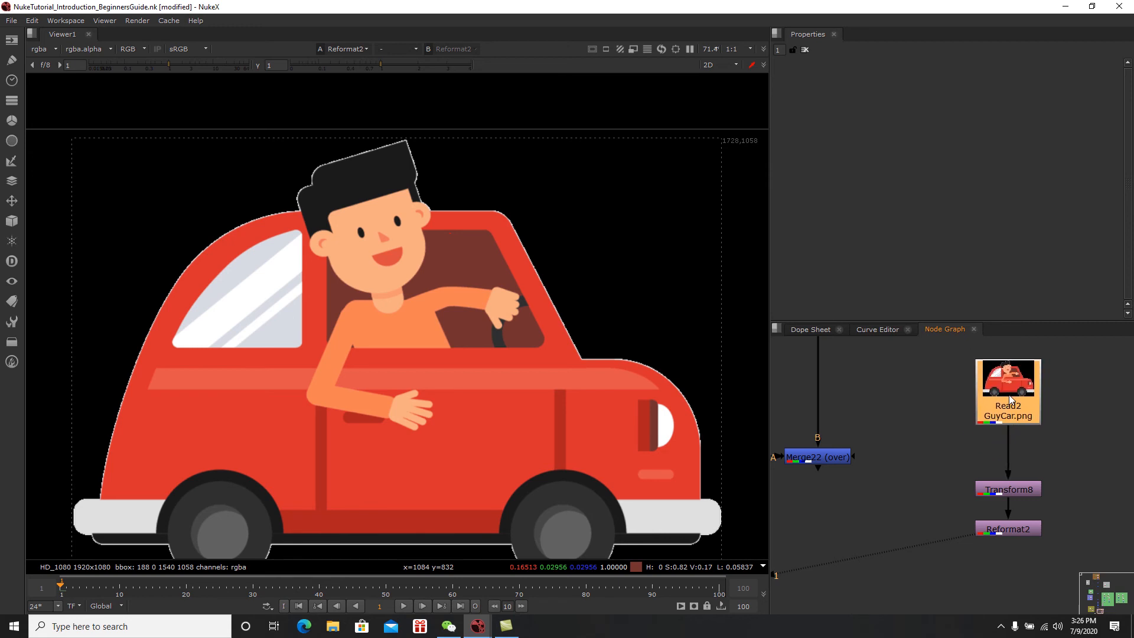
Step: Try a Premult node between the GuyCar.png Read node and the Transform, and delete it
{"action": "key", "text": "Tab"}
{"action": "type", "text": "pre"}
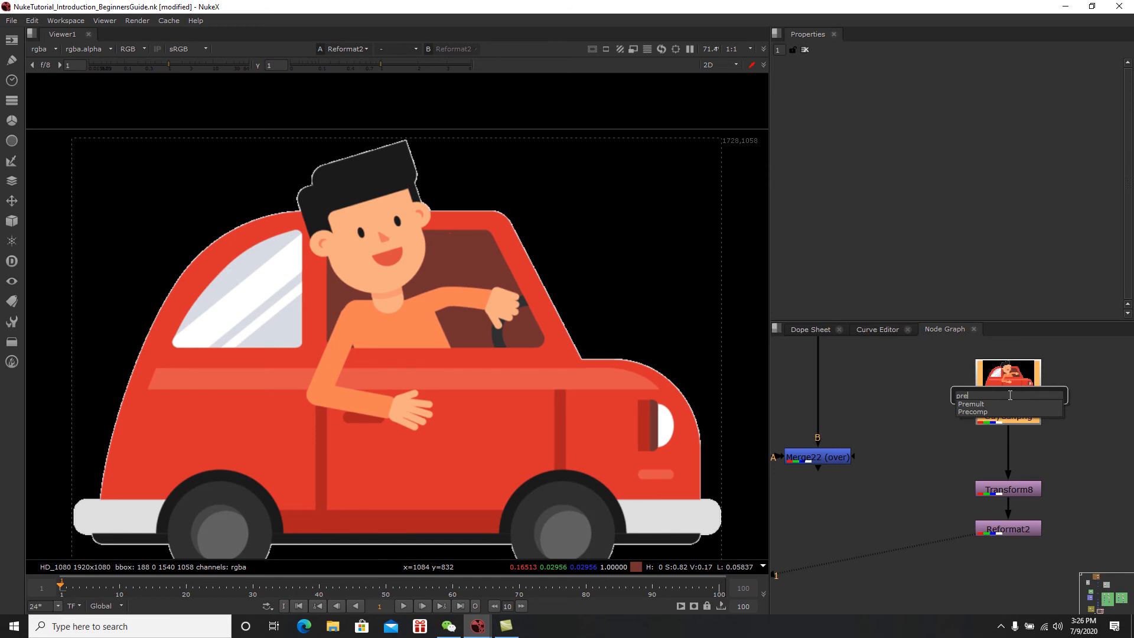
{"action": "key", "text": "Return"}
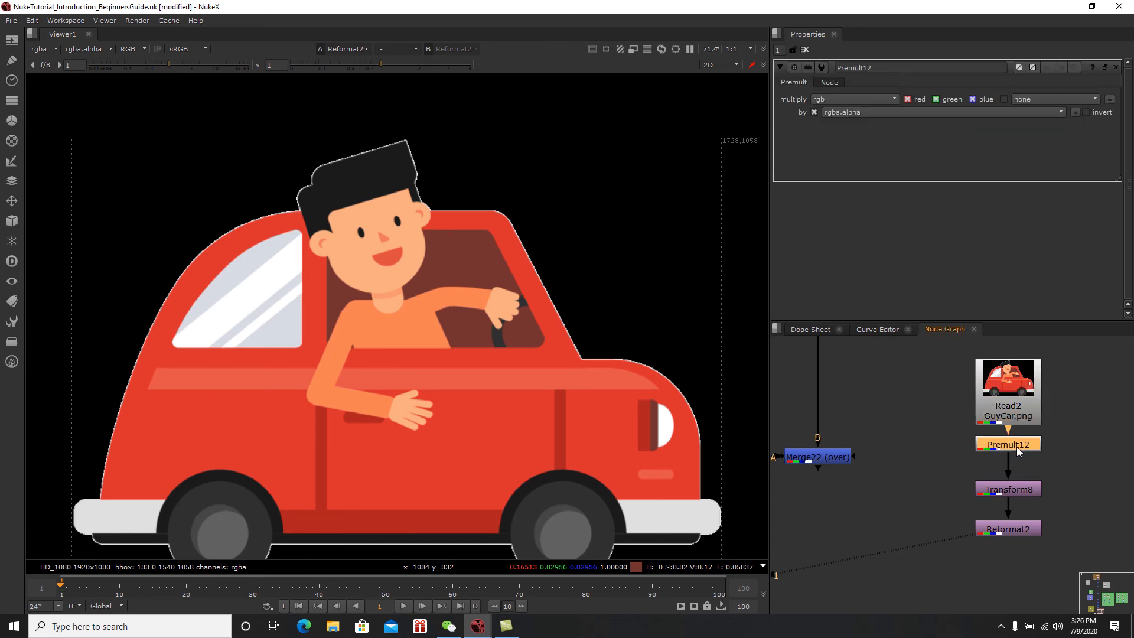
{"action": "left_click_drag", "start_coordinate": [1017, 446], "coordinate": [1016, 453]}
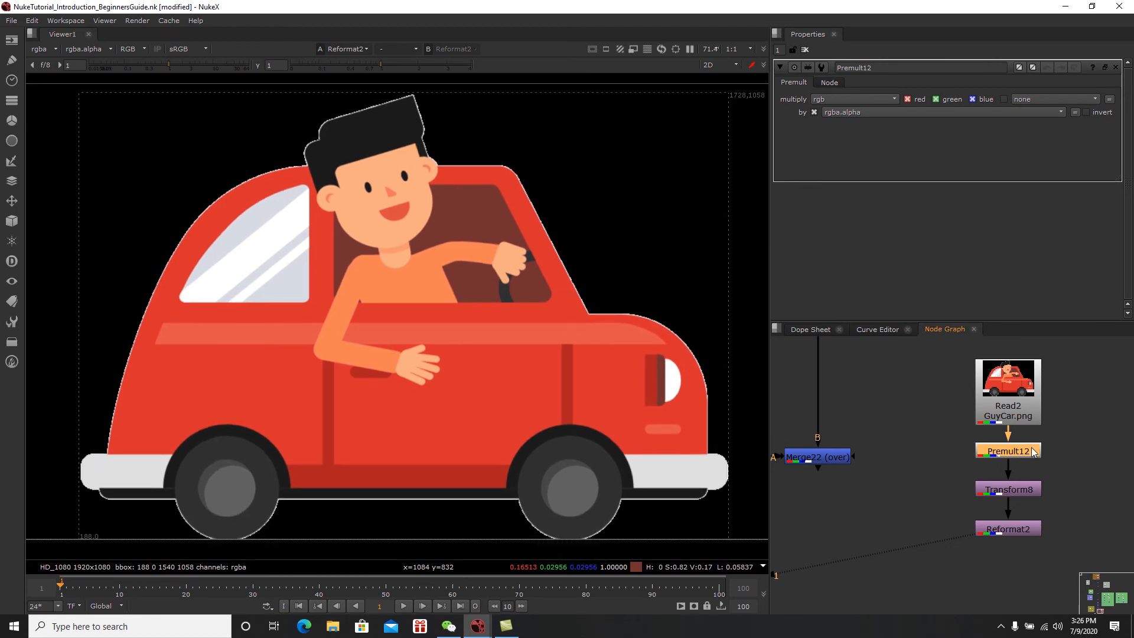
{"action": "key", "text": "Delete"}
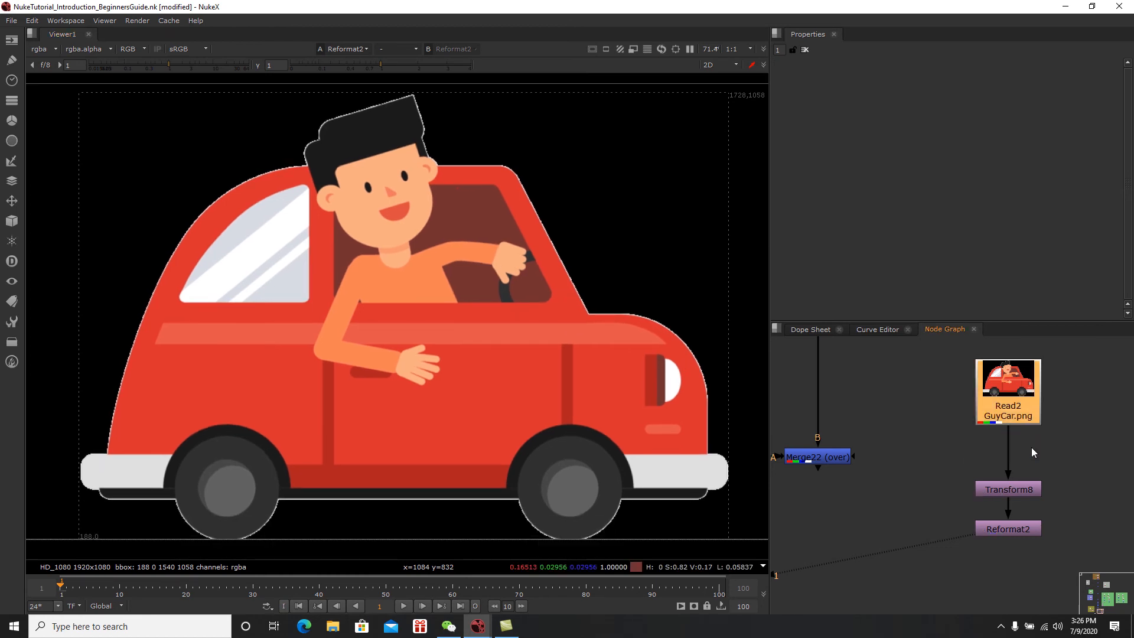
Step: Add a Copy node beside the car's node chain and connect its B input to the GuyCar.png Read node
{"action": "middle_click_drag", "start_coordinate": [1063, 452], "coordinate": [977, 473]}
{"action": "left_click_drag", "start_coordinate": [924, 424], "coordinate": [925, 407]}
{"action": "left_click", "coordinate": [984, 444]}
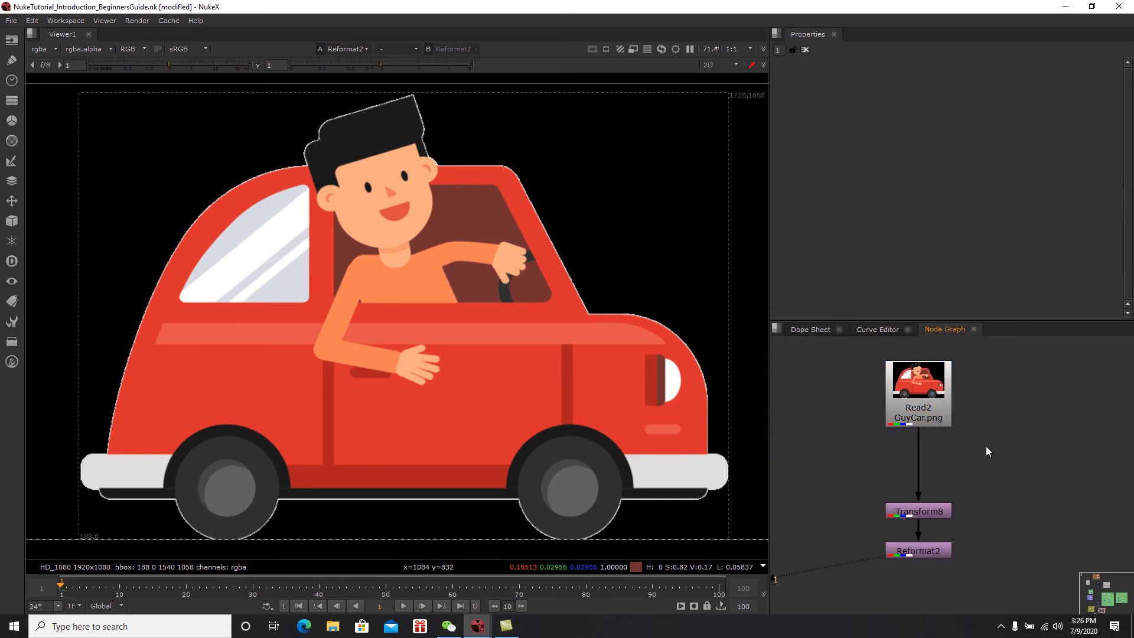
{"action": "key", "text": "Tab"}
{"action": "type", "text": "cop"}
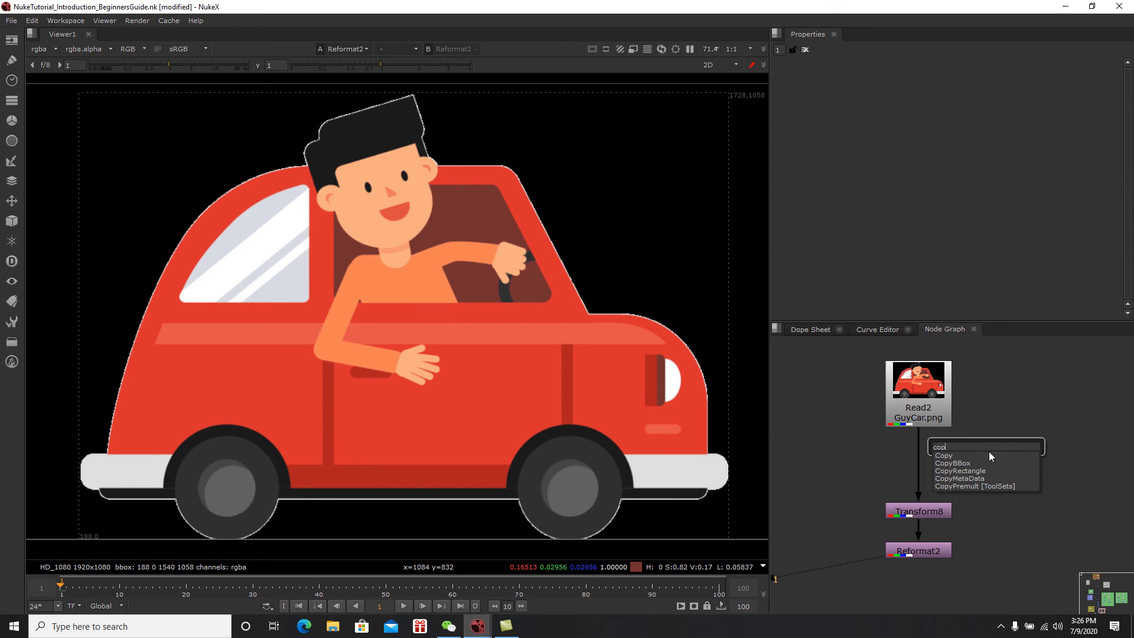
{"action": "left_click", "coordinate": [997, 455]}
{"action": "left_click_drag", "start_coordinate": [995, 426], "coordinate": [947, 393]}
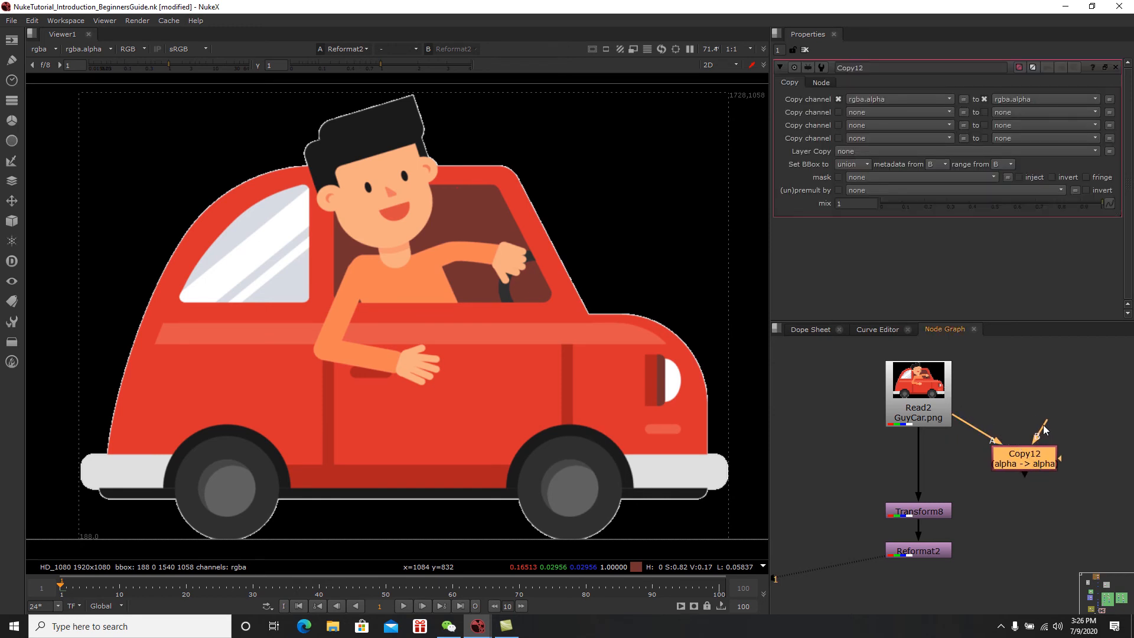
Step: Connect the Copy node's A input to the GuyCar.png Read node through a Dot placed directly above the Copy
{"action": "left_click", "coordinate": [982, 431]}
{"action": "left_click_drag", "start_coordinate": [990, 420], "coordinate": [937, 412], "text": "ctrl"}
{"action": "left_click", "coordinate": [1025, 457]}
{"action": "left_click_drag", "start_coordinate": [1025, 456], "coordinate": [1023, 462]}
{"action": "left_click", "coordinate": [1024, 470]}
{"action": "left_click", "coordinate": [1025, 461]}
Step: Add a Premult node after the Copy node and place it directly above the Transform node
{"action": "key", "text": "Tab"}
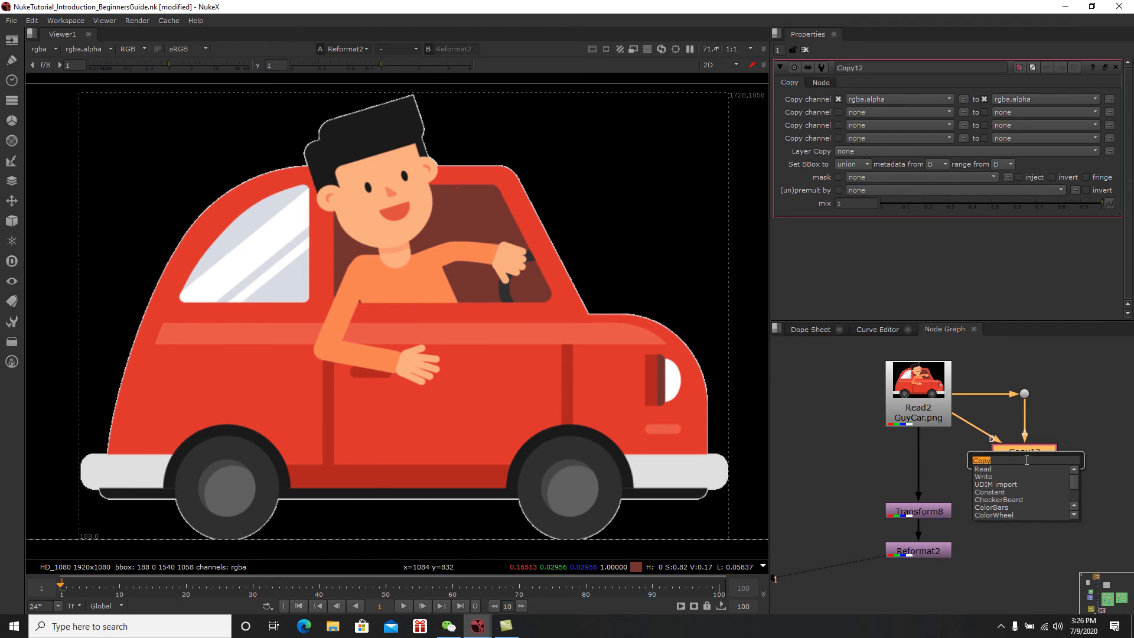
{"action": "type", "text": "pre"}
{"action": "left_click", "coordinate": [1022, 467]}
{"action": "left_click_drag", "start_coordinate": [920, 438], "coordinate": [920, 469]}
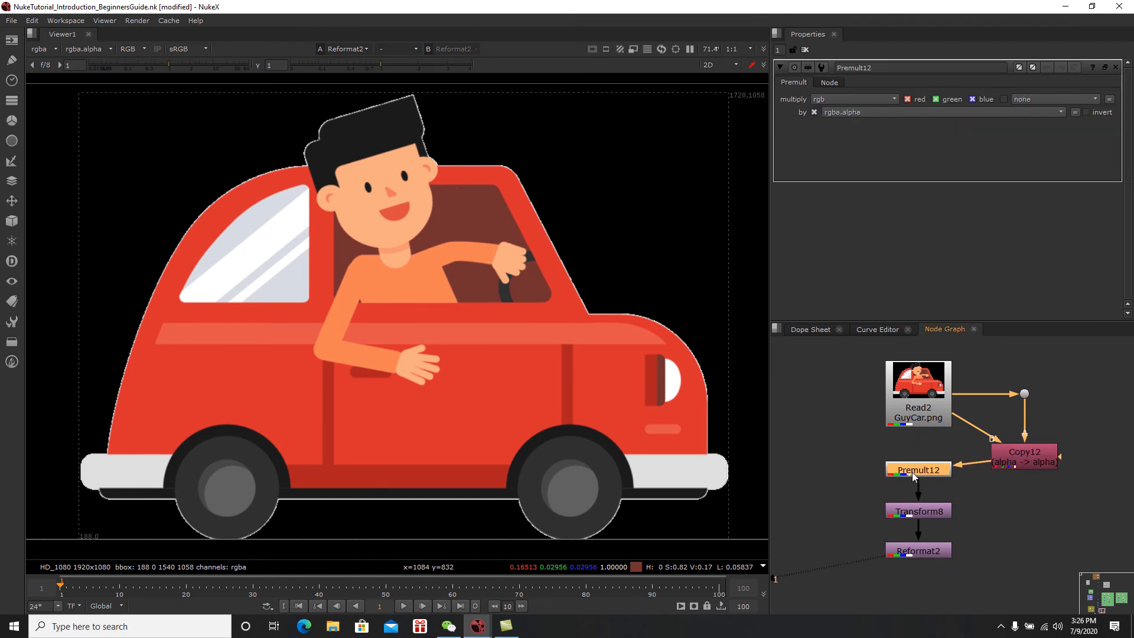
Step: Align the Copy and Premult nodes in one row and raise the Dot to leave room above the Copy
{"action": "left_click", "coordinate": [1026, 465]}
{"action": "left_click_drag", "start_coordinate": [1026, 466], "coordinate": [1027, 471]}
{"action": "left_click_drag", "start_coordinate": [944, 470], "coordinate": [938, 466]}
{"action": "left_click", "coordinate": [1020, 472]}
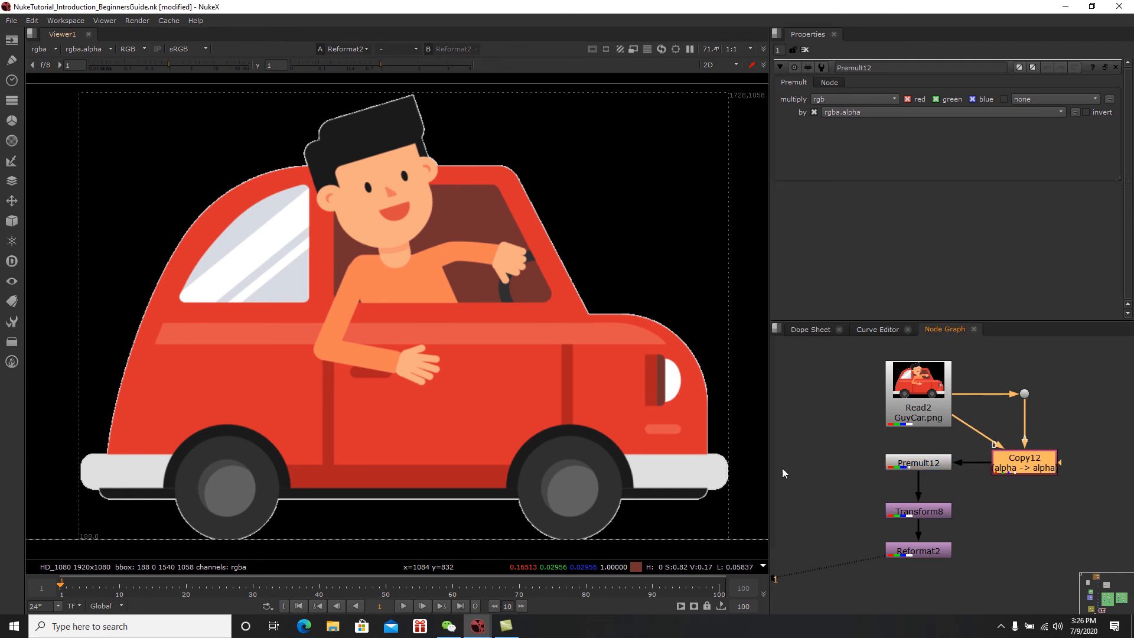
{"action": "left_click_drag", "start_coordinate": [1026, 393], "coordinate": [1030, 383]}
{"action": "left_click", "coordinate": [1047, 394]}
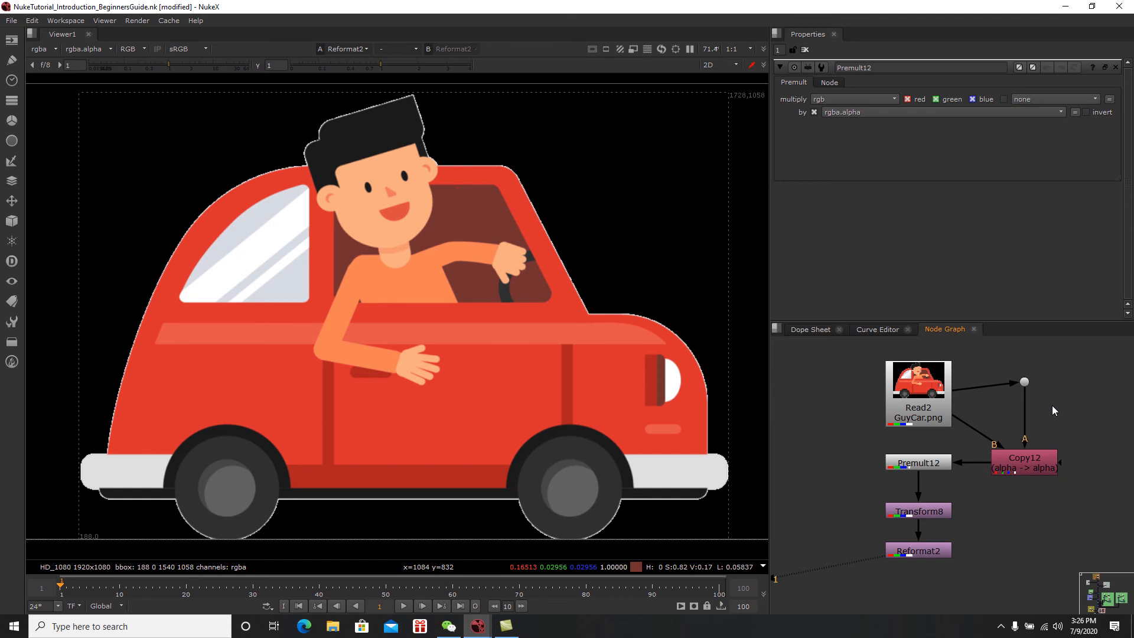
Step: Add an Erode (fast) node beside the Dot above the Copy node
{"action": "key", "text": "Tab"}
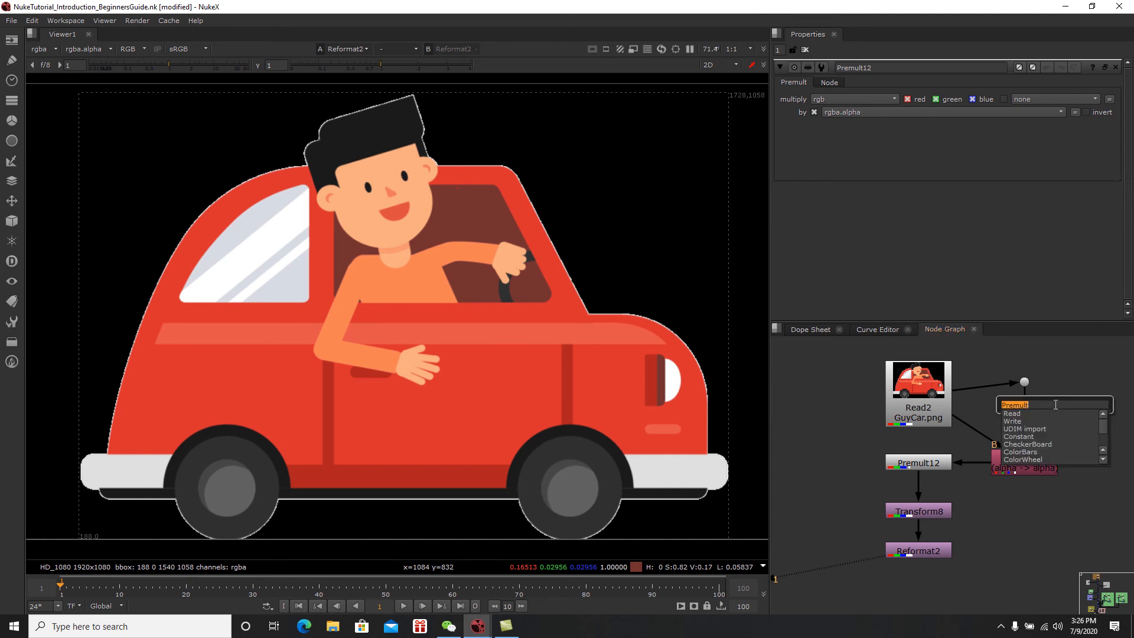
{"action": "type", "text": "erode"}
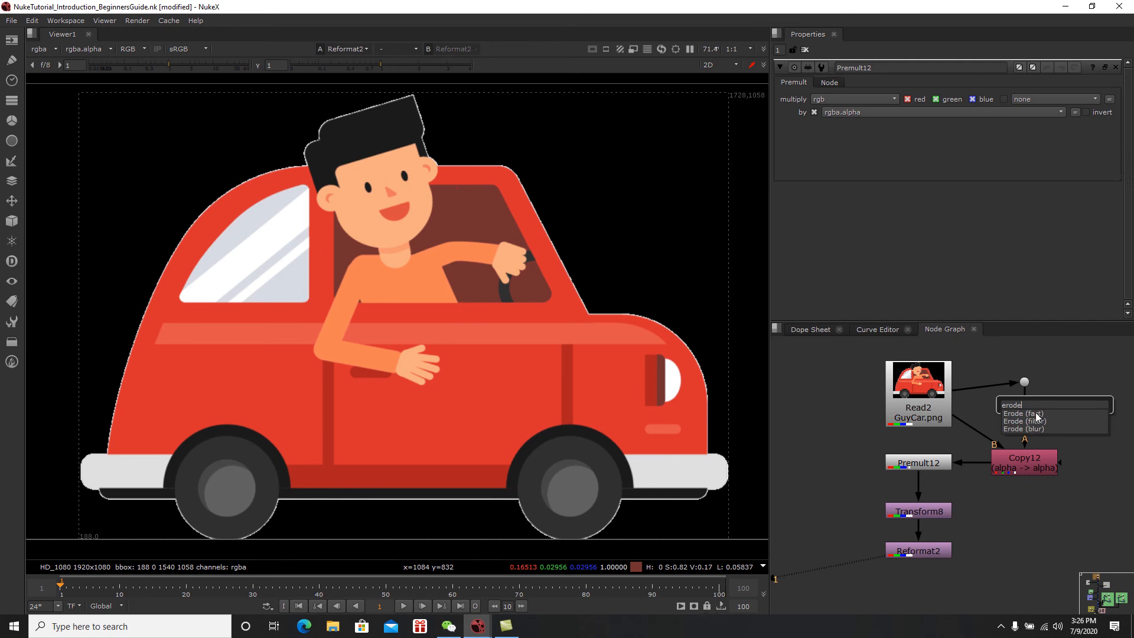
{"action": "left_click", "coordinate": [1037, 414]}
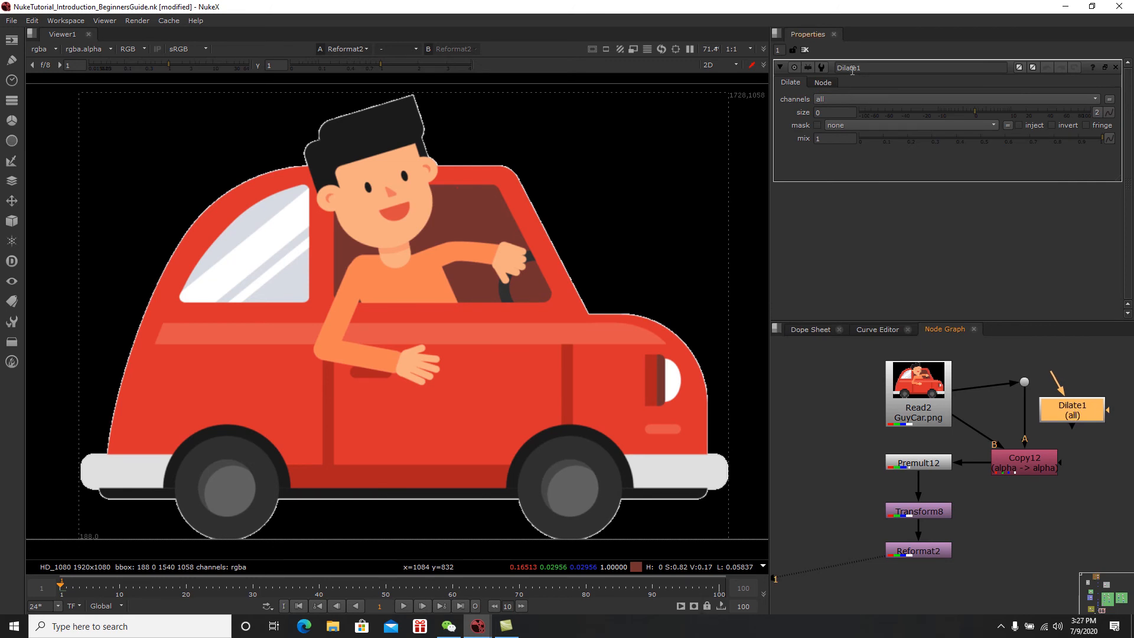
{"action": "left_click", "coordinate": [1080, 417]}
{"action": "key", "text": "Tab"}
{"action": "type", "text": "er"}
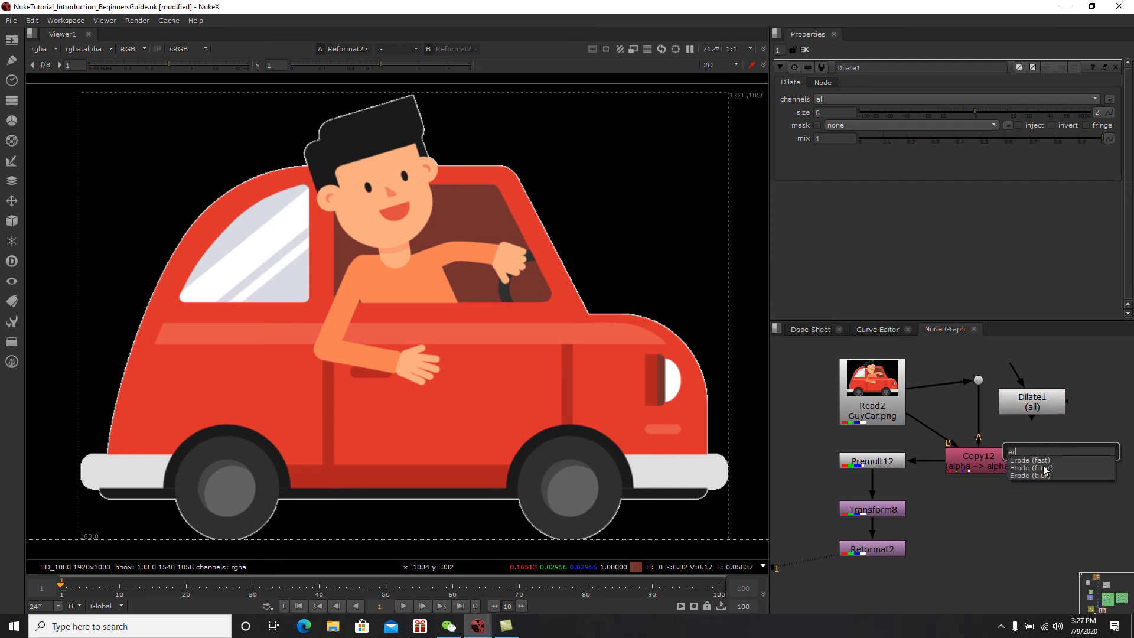
Step: Insert the Erode node between the Dot and the Copy node's A input, and set its channels to alpha
{"action": "left_click_drag", "start_coordinate": [1043, 402], "coordinate": [980, 418]}
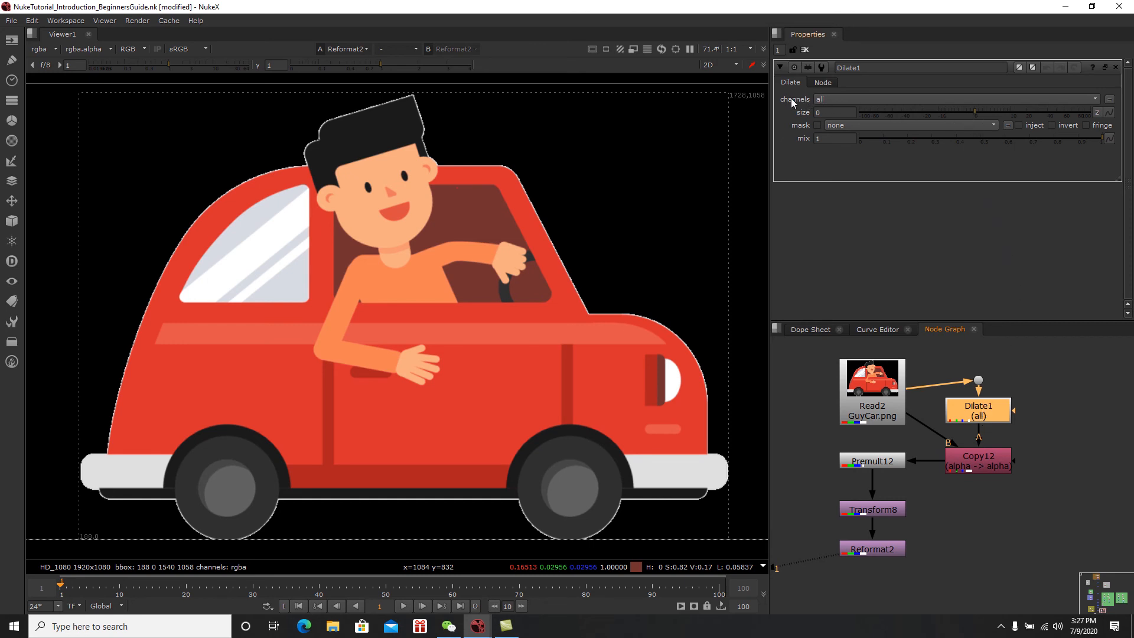
{"action": "left_click", "coordinate": [821, 99]}
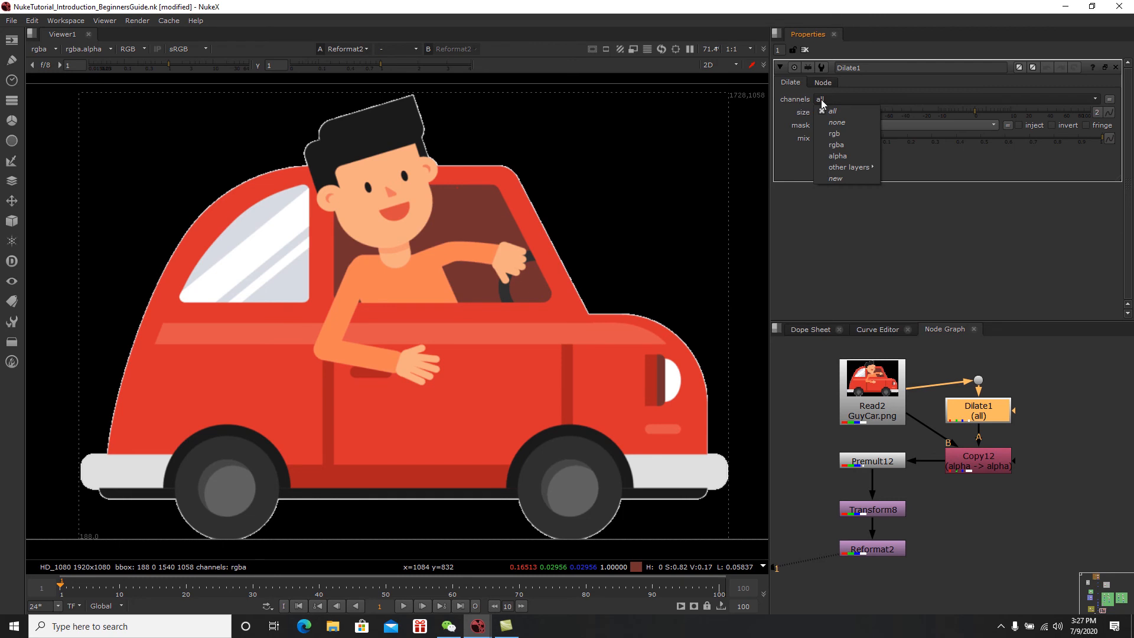
{"action": "left_click", "coordinate": [842, 156]}
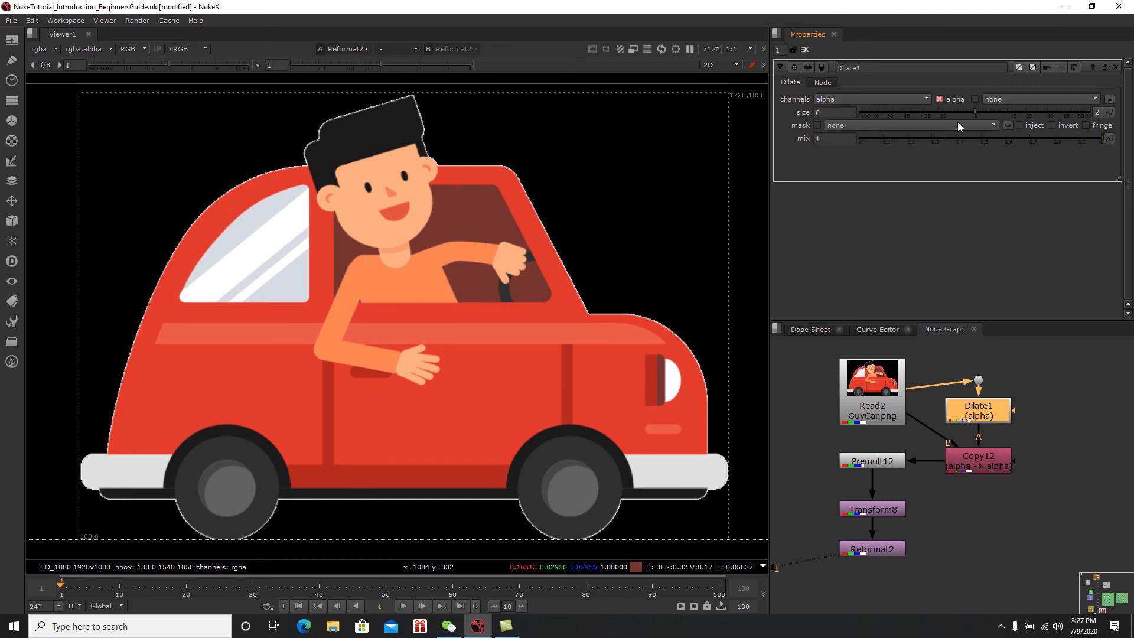
Step: Set the Erode node's size to -1.8 on the alpha channel to trim the light outline around the car
{"action": "mouse_move", "coordinate": [971, 111]}
{"action": "left_mouse_down"}
{"action": "mouse_move", "coordinate": [956, 109]}
{"action": "mouse_move", "coordinate": [967, 109]}
{"action": "left_mouse_up"}
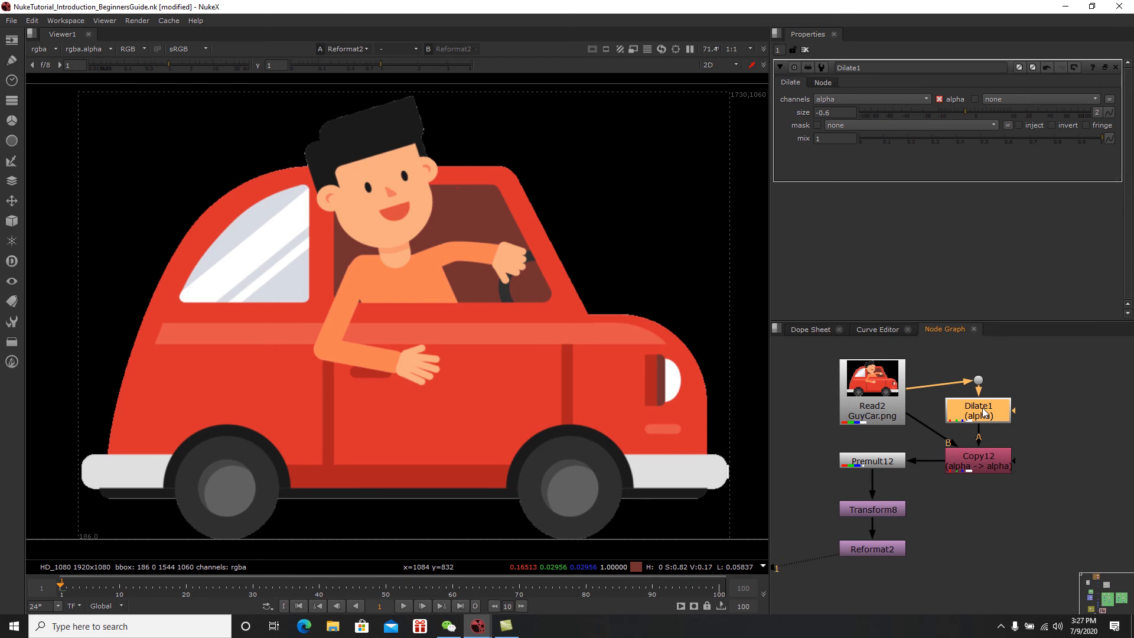
{"action": "left_click", "coordinate": [827, 99]}
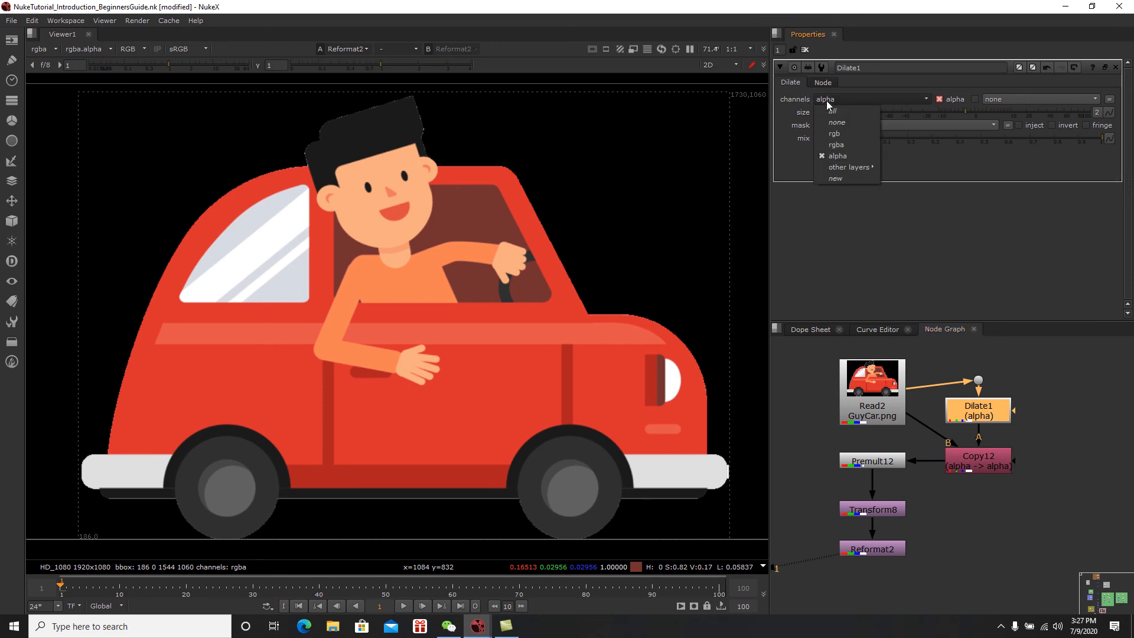
{"action": "left_click", "coordinate": [838, 156]}
{"action": "mouse_move", "coordinate": [963, 110]}
{"action": "left_mouse_down"}
{"action": "mouse_move", "coordinate": [973, 111]}
{"action": "mouse_move", "coordinate": [959, 112]}
{"action": "left_mouse_up"}
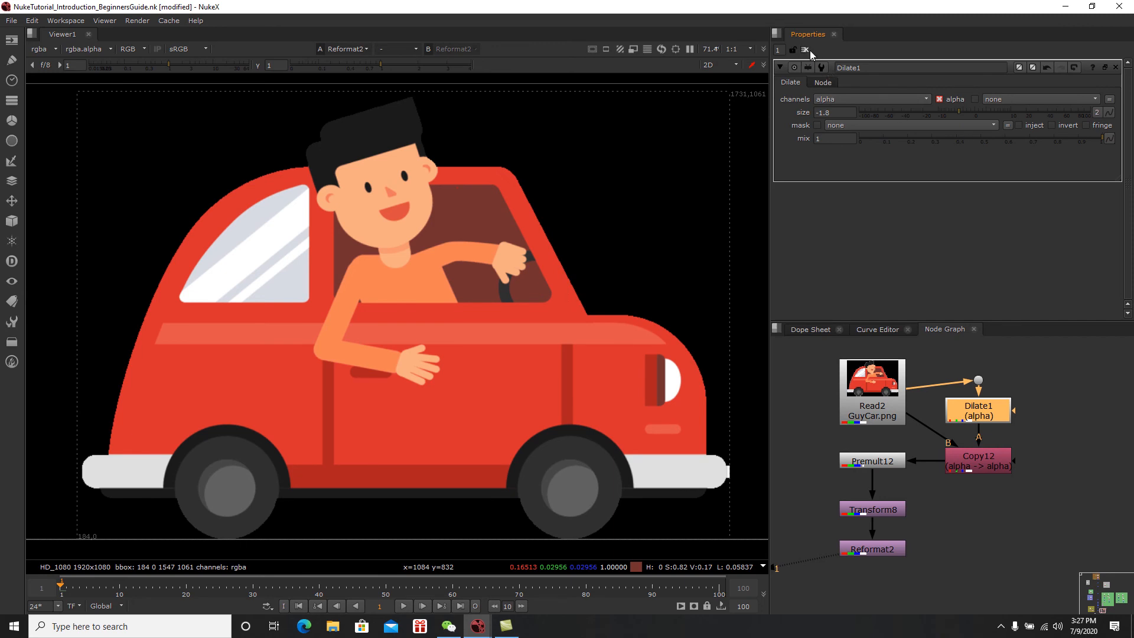
{"action": "scroll", "coordinate": [580, 331], "scroll_direction": "down", "scroll_amount": 5}
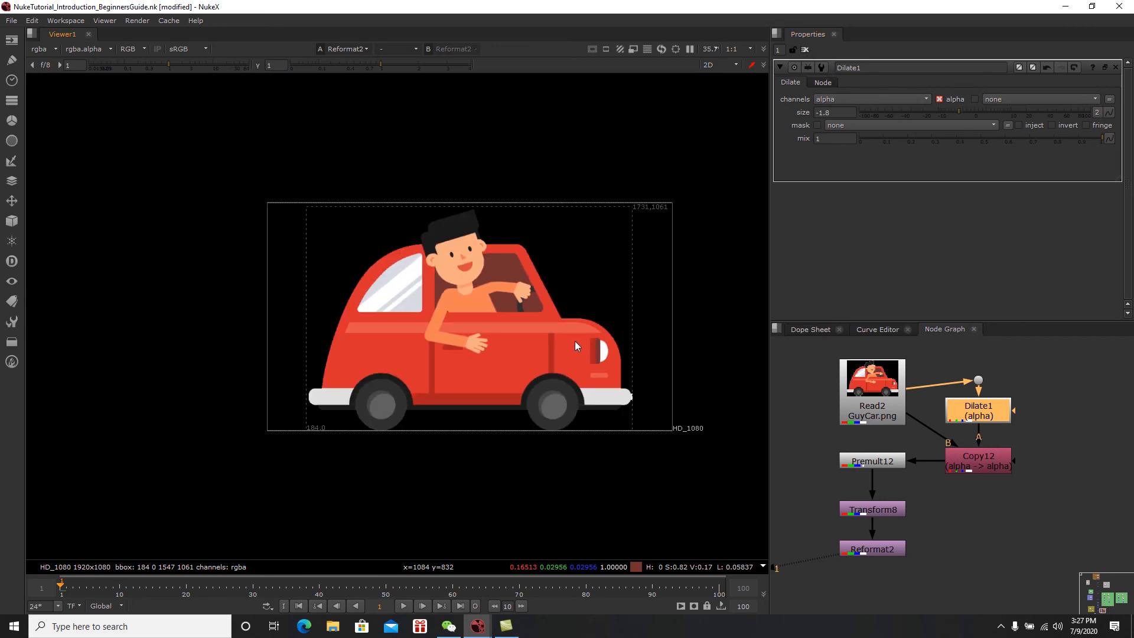
Step: Reduce the scale of the car's Transform node to 0.75
{"action": "scroll", "coordinate": [575, 341], "scroll_direction": "up", "scroll_amount": 1}
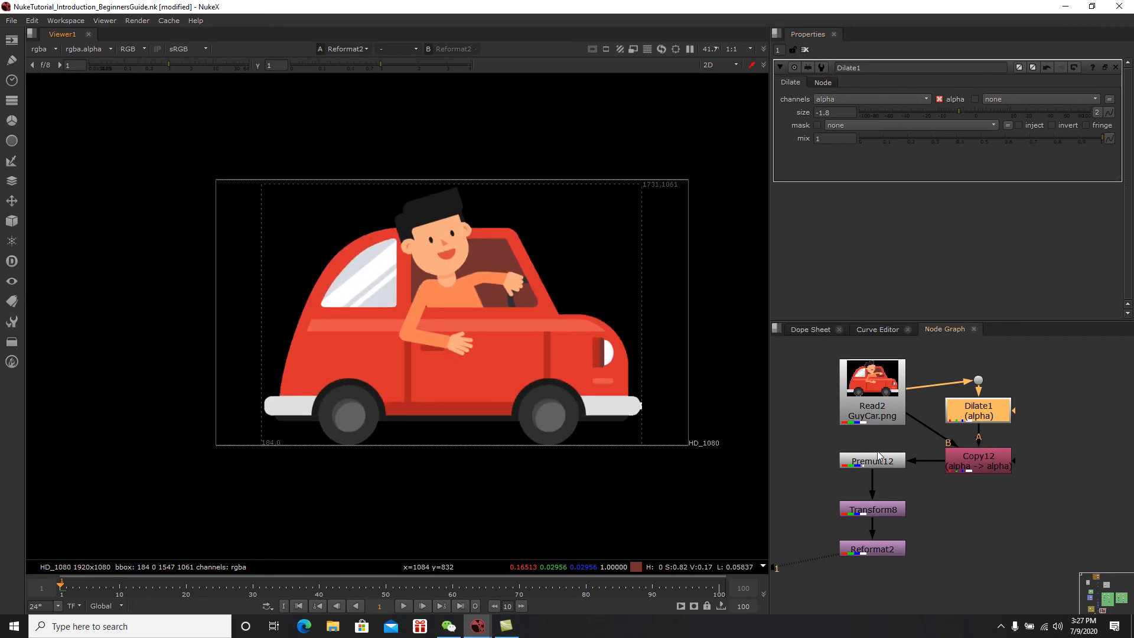
{"action": "double_click", "coordinate": [888, 507]}
{"action": "left_click", "coordinate": [846, 126]}
{"action": "scroll", "coordinate": [846, 124], "scroll_direction": "down", "scroll_amount": 5}
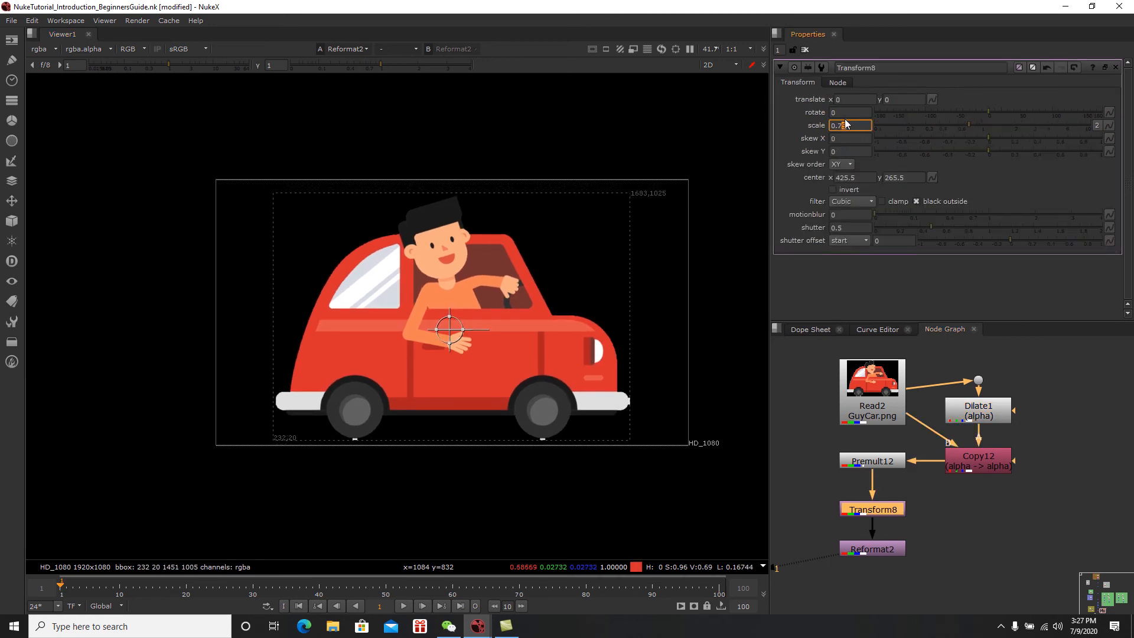
Step: Inspect the stray white marks at the car's edges and enable black outside on the car's Reformat node
{"action": "double_click", "coordinate": [983, 417]}
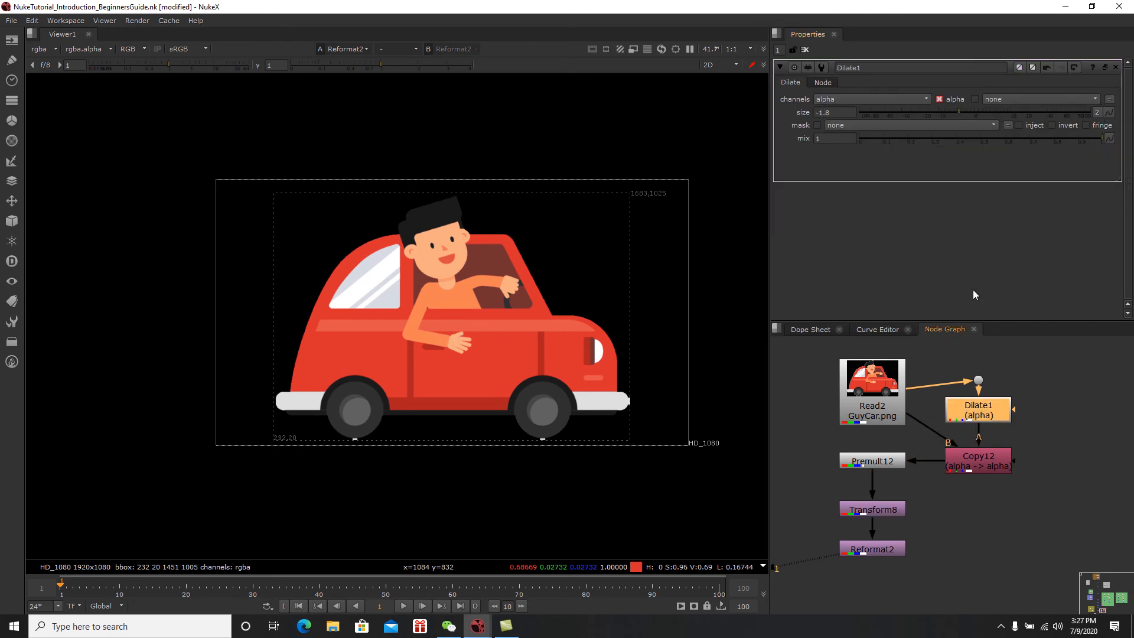
{"action": "left_click_drag", "start_coordinate": [959, 109], "coordinate": [959, 109]}
{"action": "scroll", "coordinate": [632, 403], "scroll_direction": "up", "scroll_amount": 5}
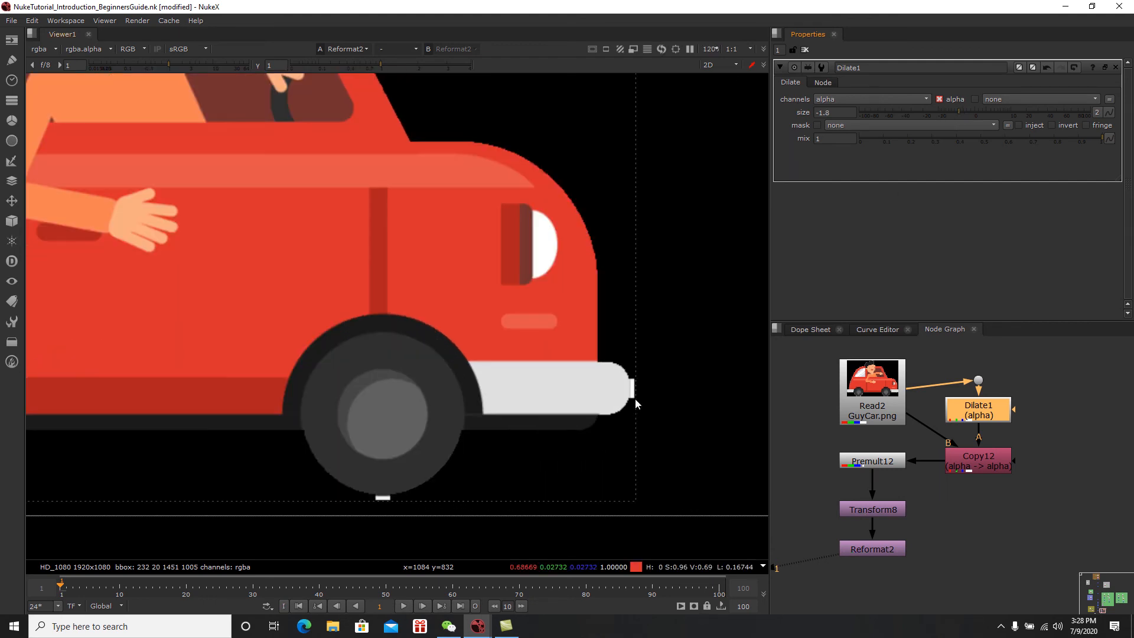
{"action": "scroll", "coordinate": [600, 385], "scroll_direction": "down", "scroll_amount": 3}
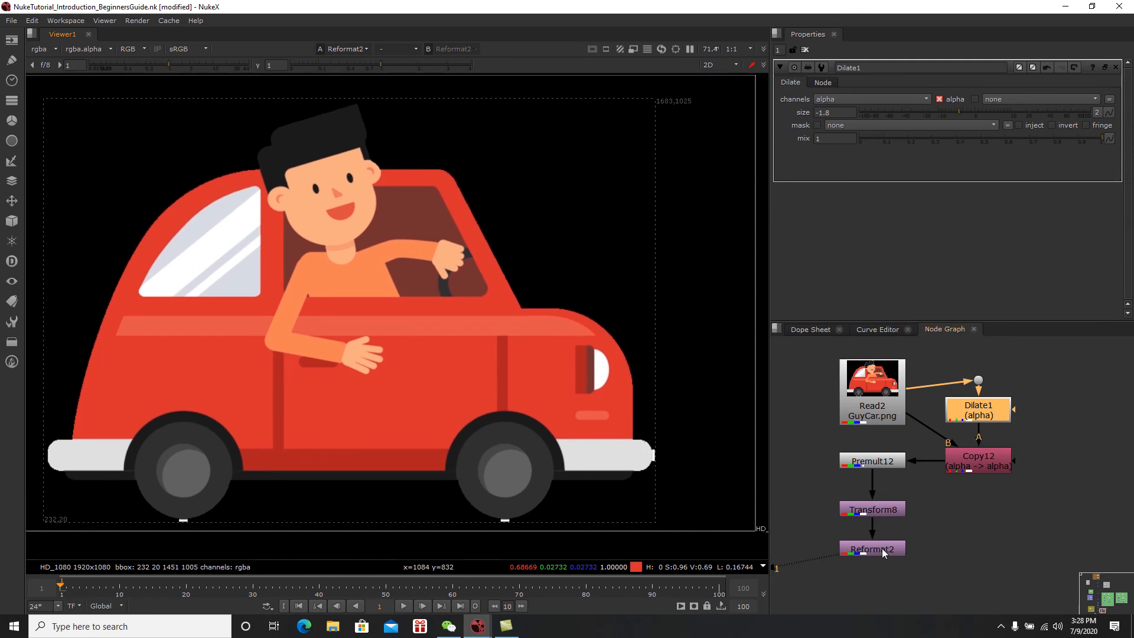
{"action": "double_click", "coordinate": [882, 548]}
{"action": "double_click", "coordinate": [882, 509]}
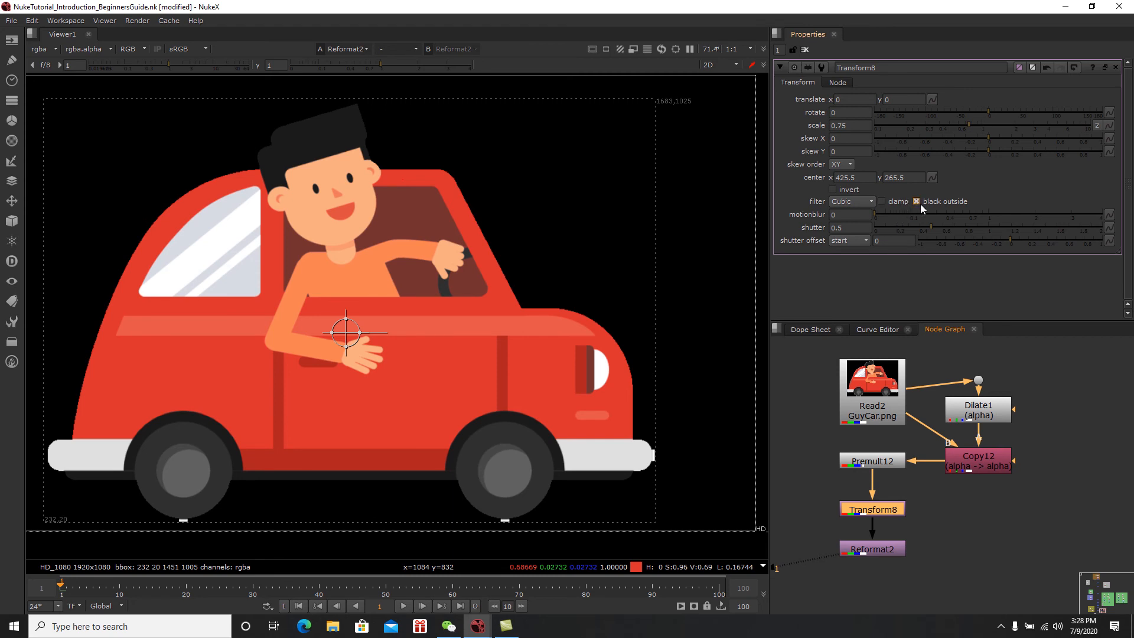
{"action": "double_click", "coordinate": [892, 549]}
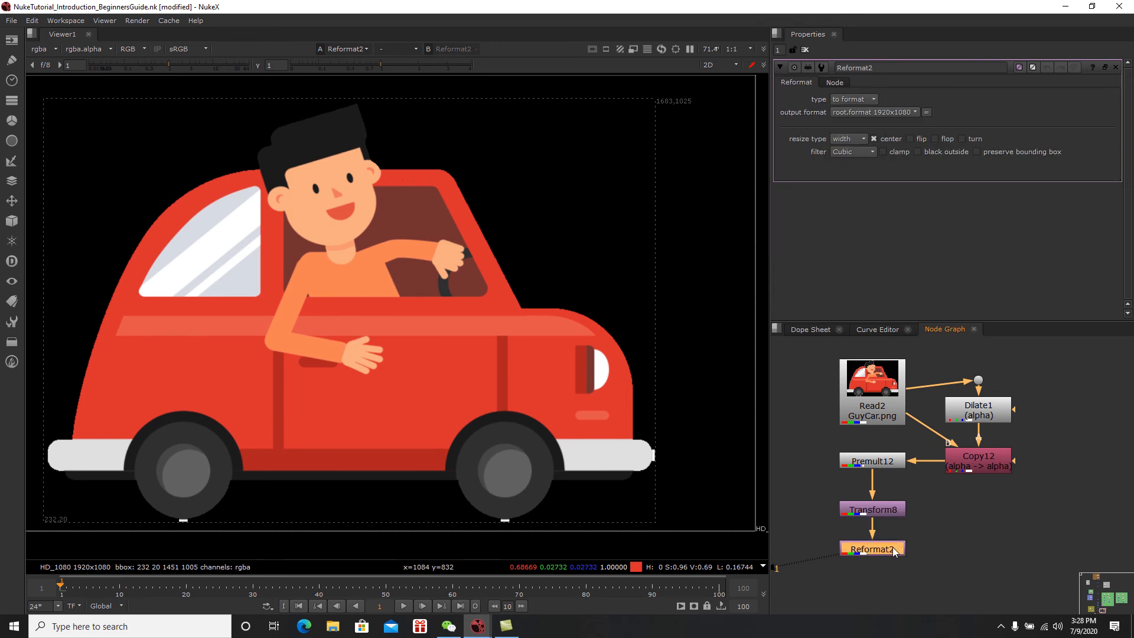
{"action": "left_click", "coordinate": [922, 152]}
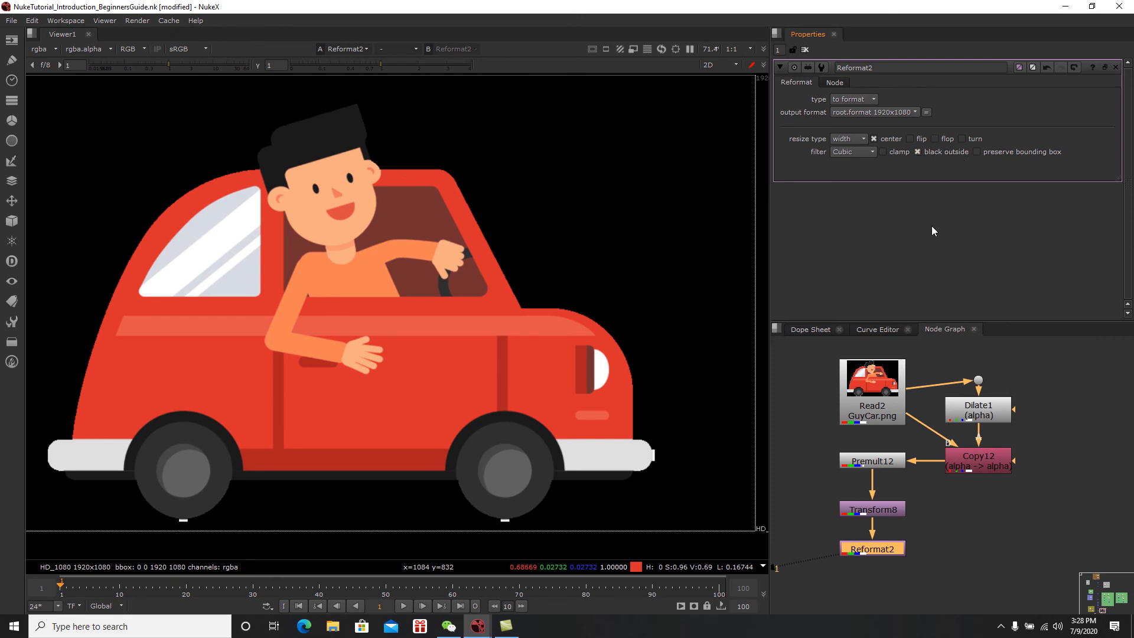
{"action": "scroll", "coordinate": [573, 367], "scroll_direction": "down", "scroll_amount": 4}
Step: Rearrange the car nodes so Copy, Premult, Transform and Reformat stack below the Read node, with the Dilate beside the Copy under the Dot
{"action": "scroll", "coordinate": [881, 451], "scroll_direction": "down", "scroll_amount": 5}
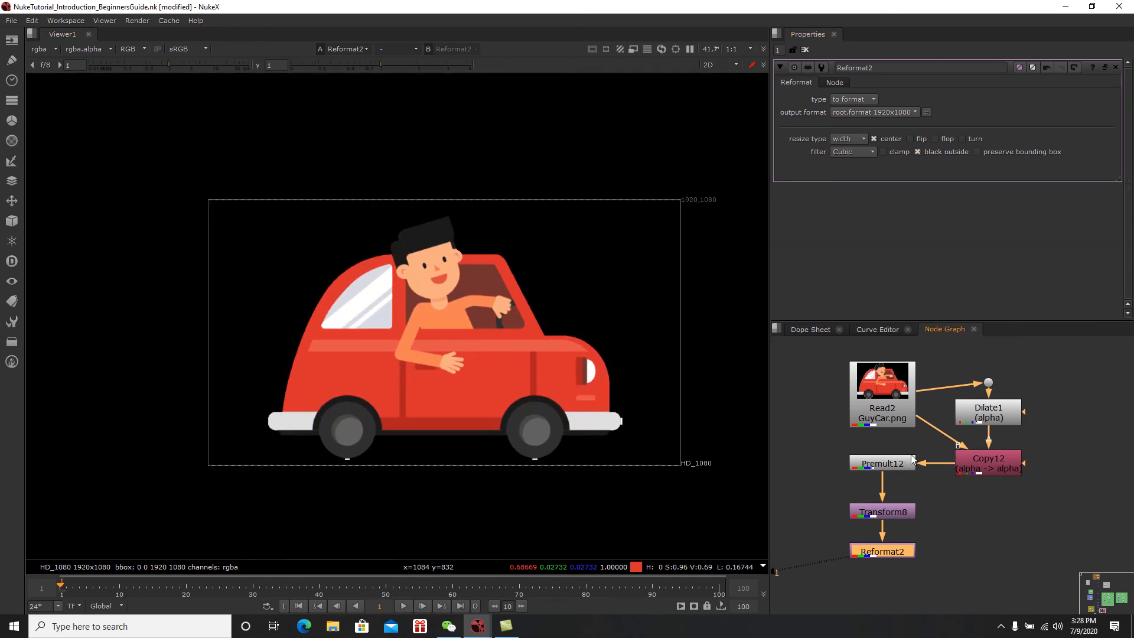
{"action": "left_click_drag", "start_coordinate": [880, 419], "coordinate": [943, 463]}
{"action": "scroll", "coordinate": [941, 459], "scroll_direction": "up", "scroll_amount": 5}
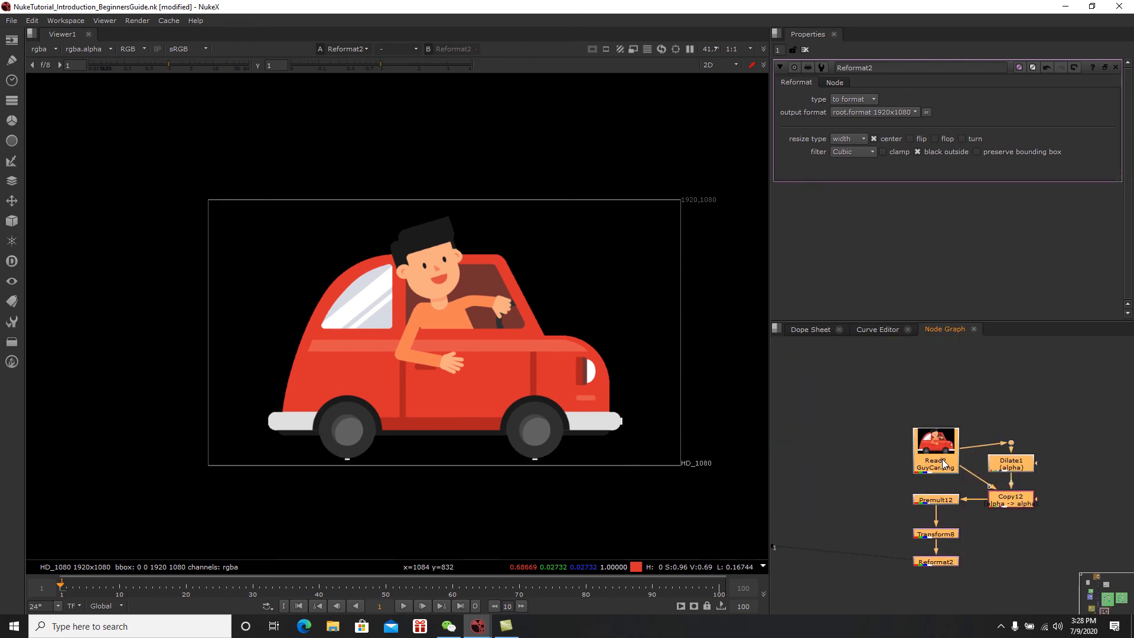
{"action": "left_click", "coordinate": [940, 422]}
{"action": "left_click_drag", "start_coordinate": [940, 421], "coordinate": [923, 379]}
{"action": "left_click_drag", "start_coordinate": [1080, 409], "coordinate": [1037, 435]}
{"action": "left_click", "coordinate": [1043, 518]}
{"action": "left_click_drag", "start_coordinate": [1043, 518], "coordinate": [931, 474]}
{"action": "left_click_drag", "start_coordinate": [1030, 433], "coordinate": [1030, 469]}
{"action": "left_click_drag", "start_coordinate": [945, 469], "coordinate": [950, 469]}
{"action": "left_click_drag", "start_coordinate": [923, 408], "coordinate": [940, 407]}
{"action": "left_click_drag", "start_coordinate": [1025, 464], "coordinate": [1031, 474]}
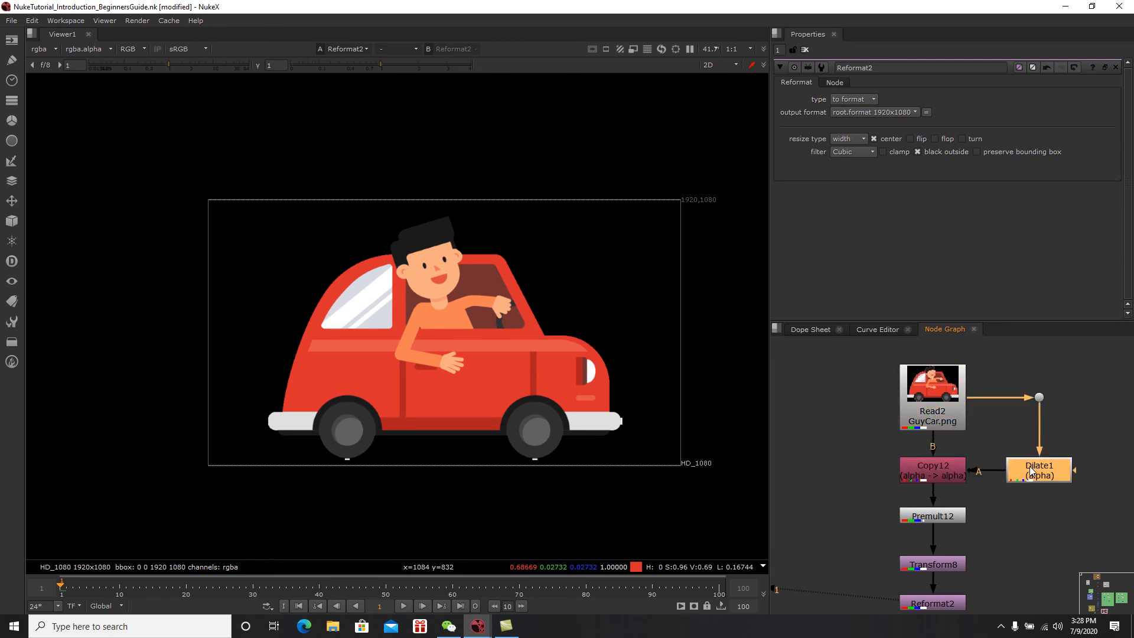
Step: Close all open node properties and add a Backdrop behind the complete group of car nodes
{"action": "double_click", "coordinate": [1029, 478]}
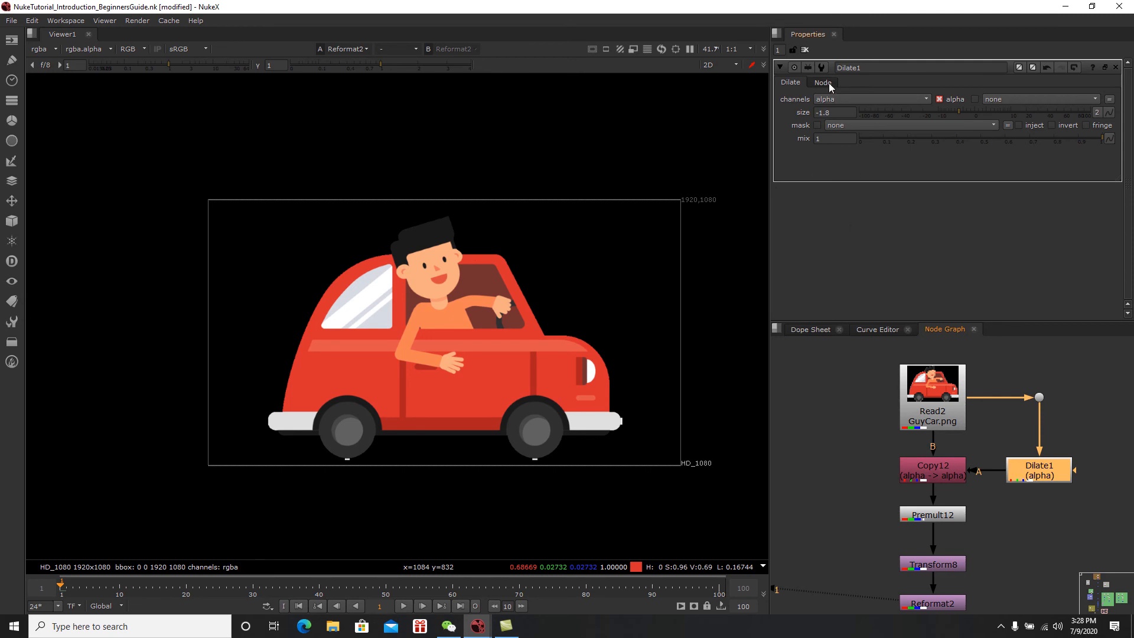
{"action": "left_click", "coordinate": [804, 50]}
{"action": "scroll", "coordinate": [948, 491], "scroll_direction": "down", "scroll_amount": 5}
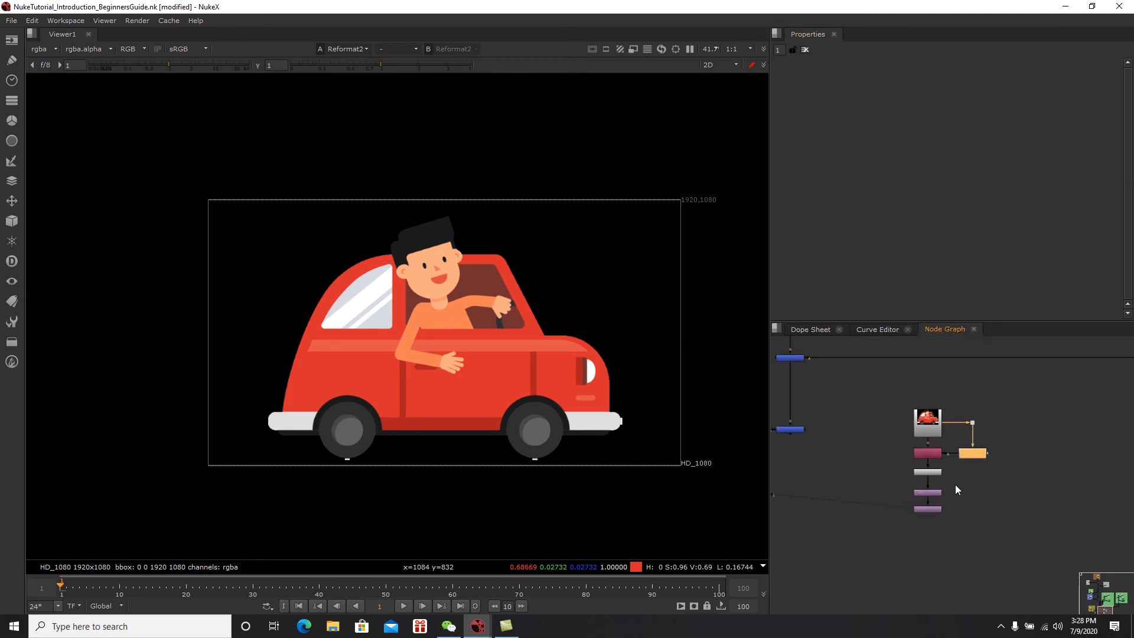
{"action": "left_click_drag", "start_coordinate": [1047, 525], "coordinate": [970, 444]}
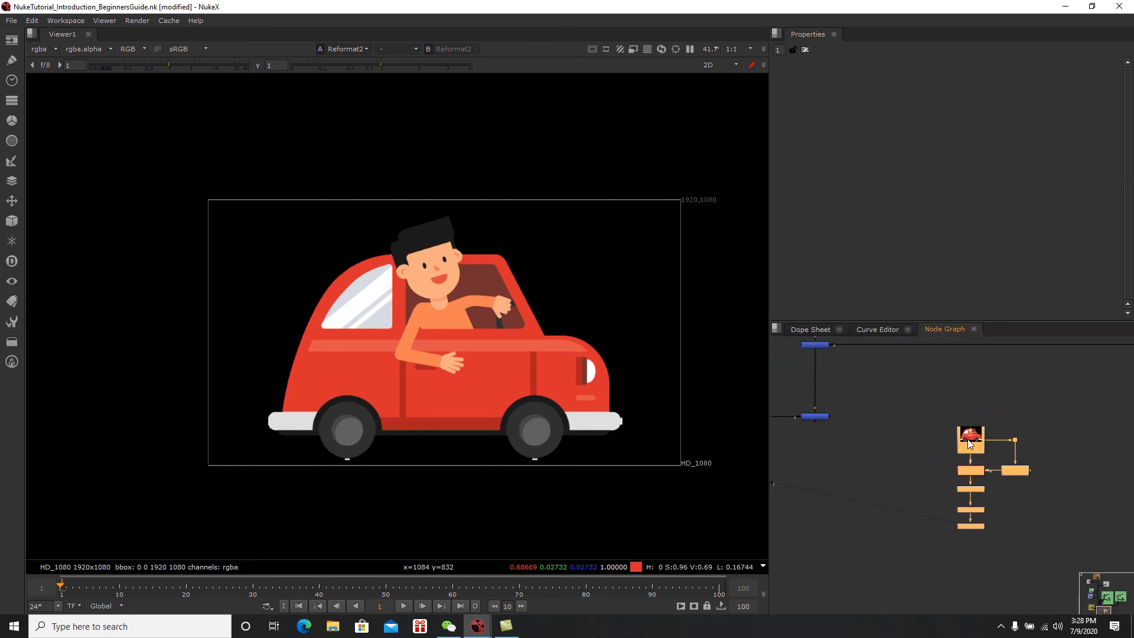
{"action": "key", "text": "Tab"}
{"action": "type", "text": "bad"}
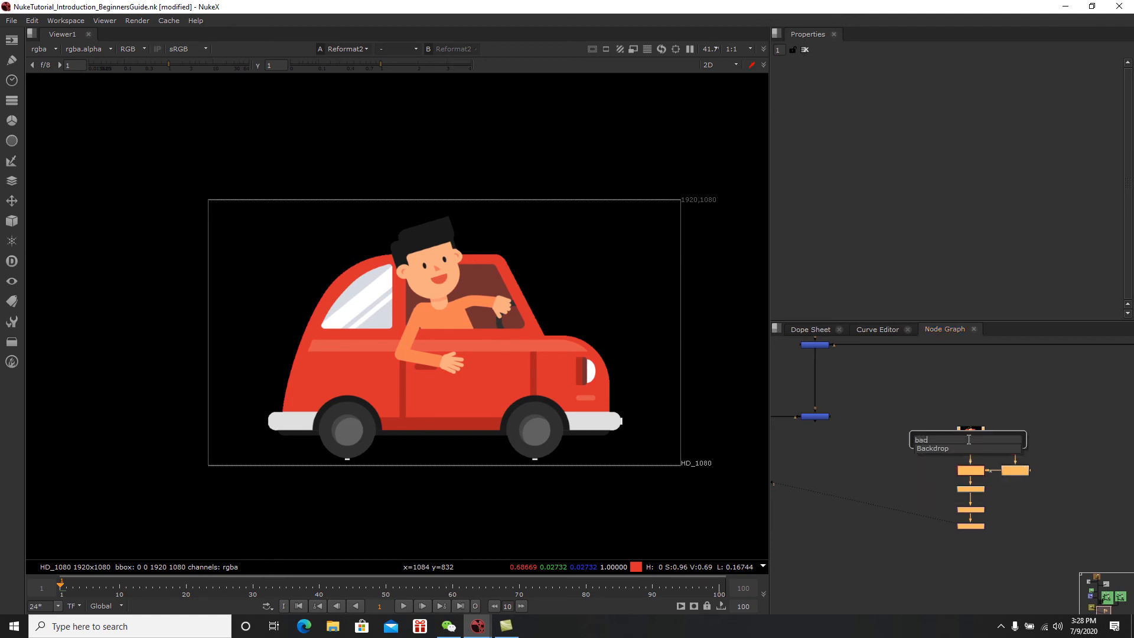
{"action": "left_click", "coordinate": [942, 448]}
Step: Enlarge the new backdrop and shift it without its nodes so it frames the car nodes with an even margin
{"action": "middle_click_drag", "start_coordinate": [1035, 531], "coordinate": [986, 519]}
{"action": "scroll", "coordinate": [1001, 521], "scroll_direction": "up", "scroll_amount": 2}
{"action": "left_click", "coordinate": [1012, 526]}
{"action": "left_click_drag", "start_coordinate": [977, 516], "coordinate": [1081, 571]}
{"action": "scroll", "coordinate": [1028, 514], "scroll_direction": "down", "scroll_amount": 2}
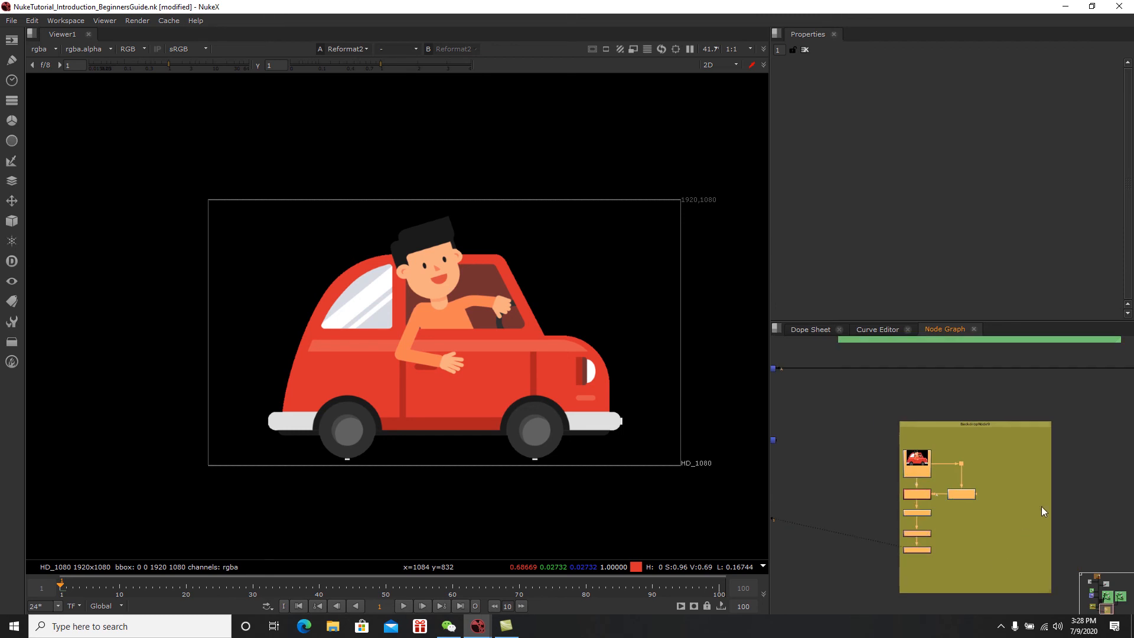
{"action": "left_click_drag", "start_coordinate": [1001, 426], "coordinate": [970, 411], "text": "ctrl"}
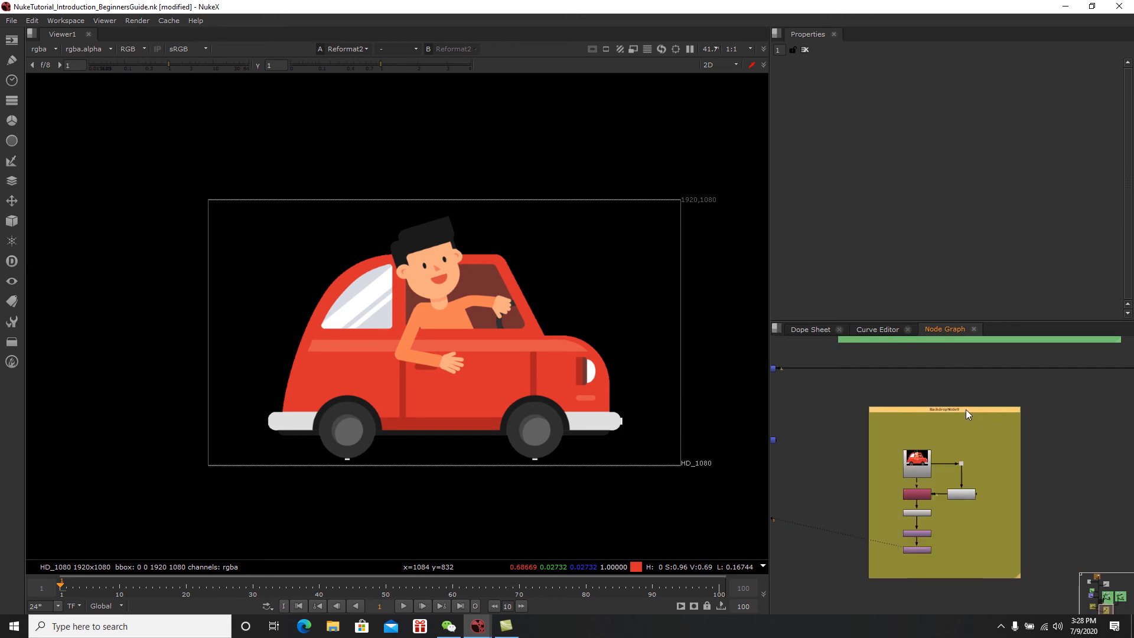
Step: Label the car nodes' backdrop "Guy Car"
{"action": "double_click", "coordinate": [966, 410]}
{"action": "left_click", "coordinate": [885, 110]}
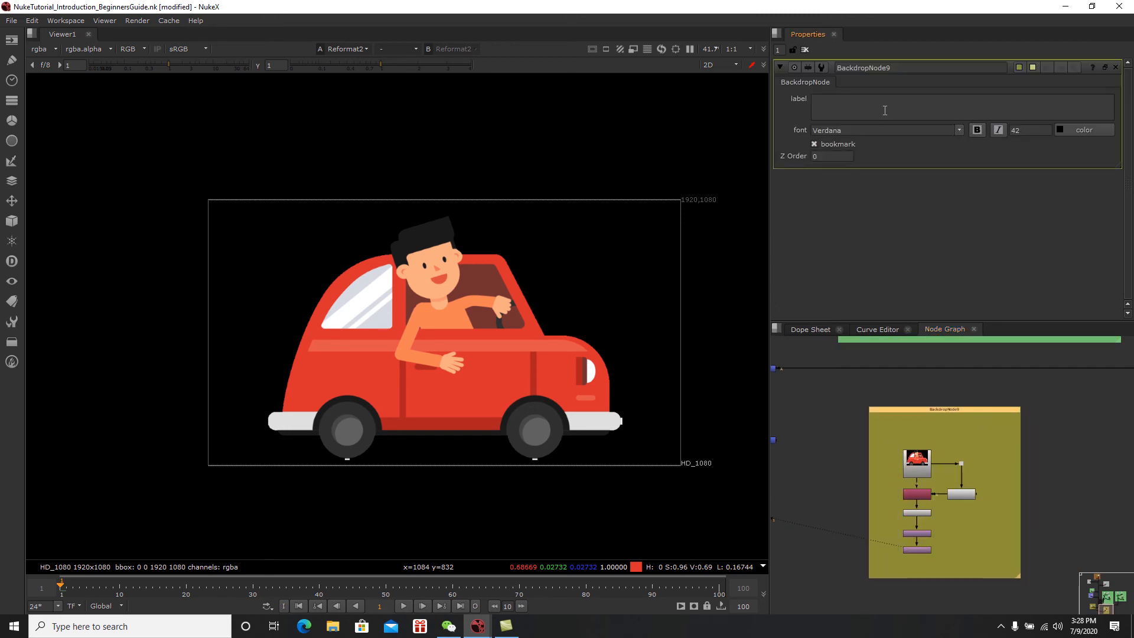
{"action": "type", "text": "Guy Ca"}
Step: Move the Viewer node below the merge chain and view the last Merge of the forest landscape
{"action": "middle_click_drag", "start_coordinate": [853, 424], "coordinate": [965, 424]}
{"action": "scroll", "coordinate": [965, 423], "scroll_direction": "down", "scroll_amount": 1}
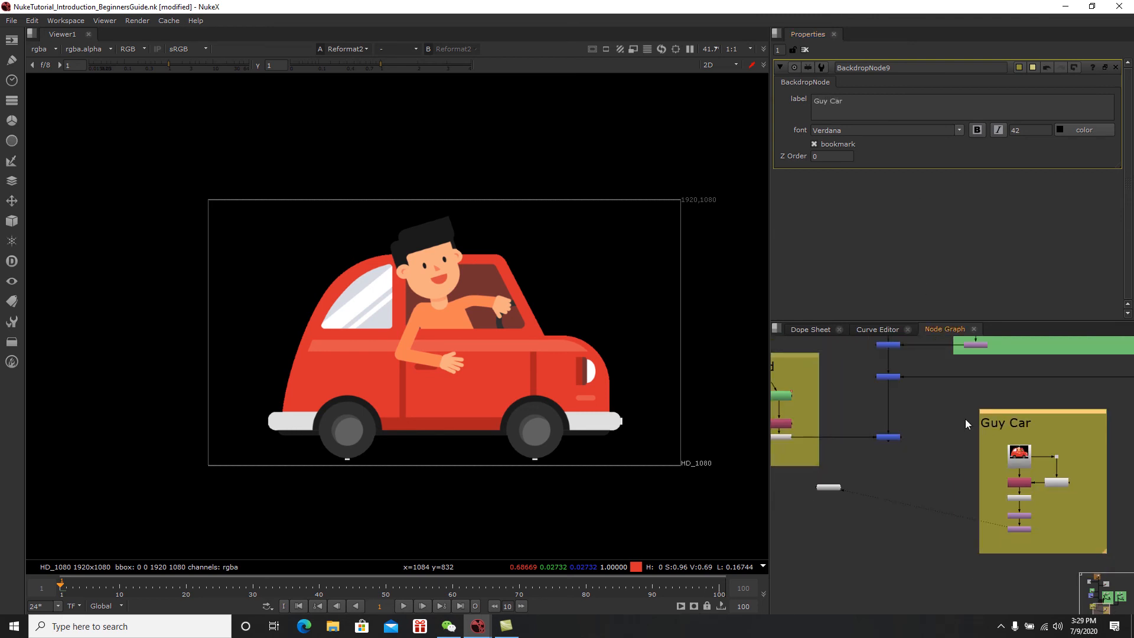
{"action": "left_click_drag", "start_coordinate": [839, 487], "coordinate": [889, 593]}
{"action": "left_click", "coordinate": [890, 437]}
{"action": "key", "text": "1"}
{"action": "scroll", "coordinate": [494, 289], "scroll_direction": "up", "scroll_amount": 2}
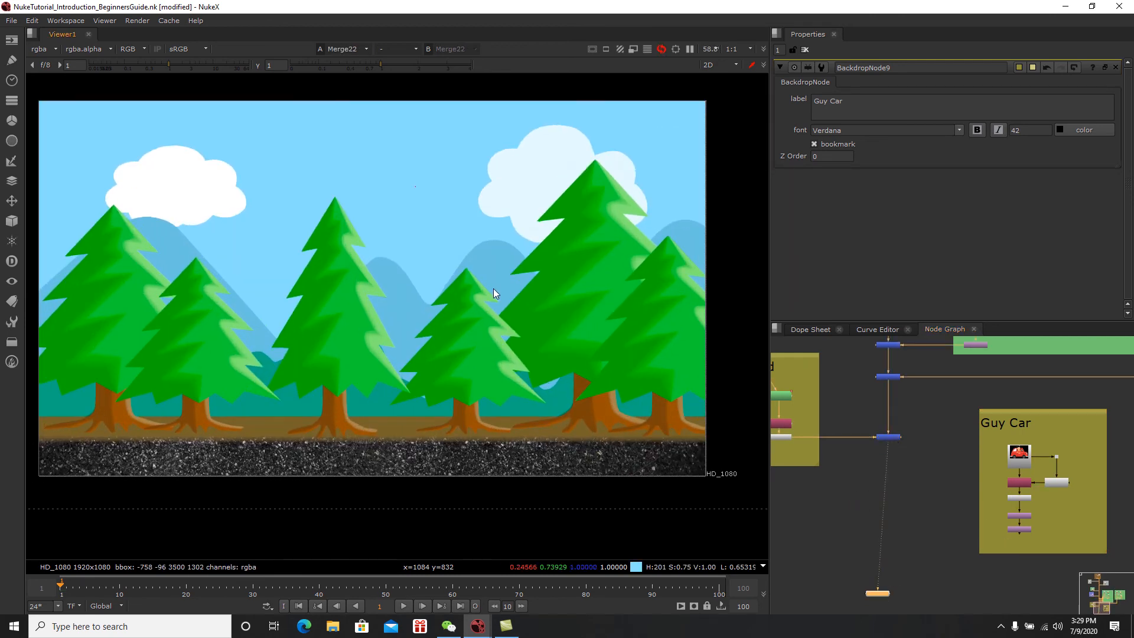
Step: Merge the car's Reformat output over the last landscape Merge, view the new Merge and save the script
{"action": "scroll", "coordinate": [914, 553], "scroll_direction": "up", "scroll_amount": 2}
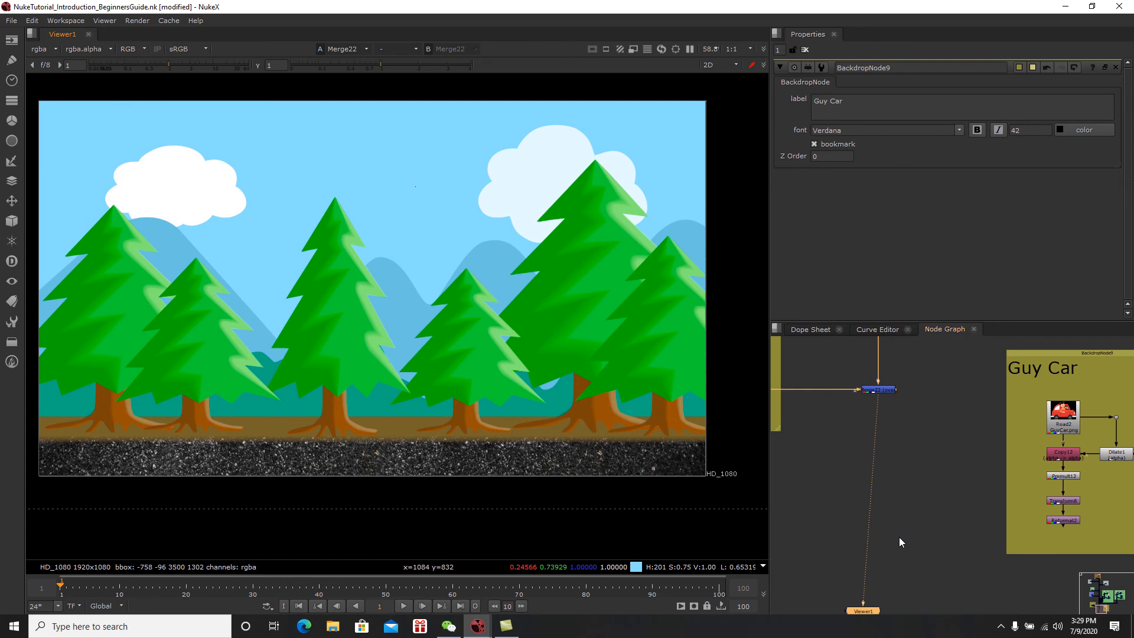
{"action": "key", "text": "m"}
{"action": "left_click_drag", "start_coordinate": [894, 531], "coordinate": [1071, 523]}
{"action": "left_click_drag", "start_coordinate": [904, 524], "coordinate": [879, 393]}
{"action": "left_click_drag", "start_coordinate": [910, 538], "coordinate": [891, 528]}
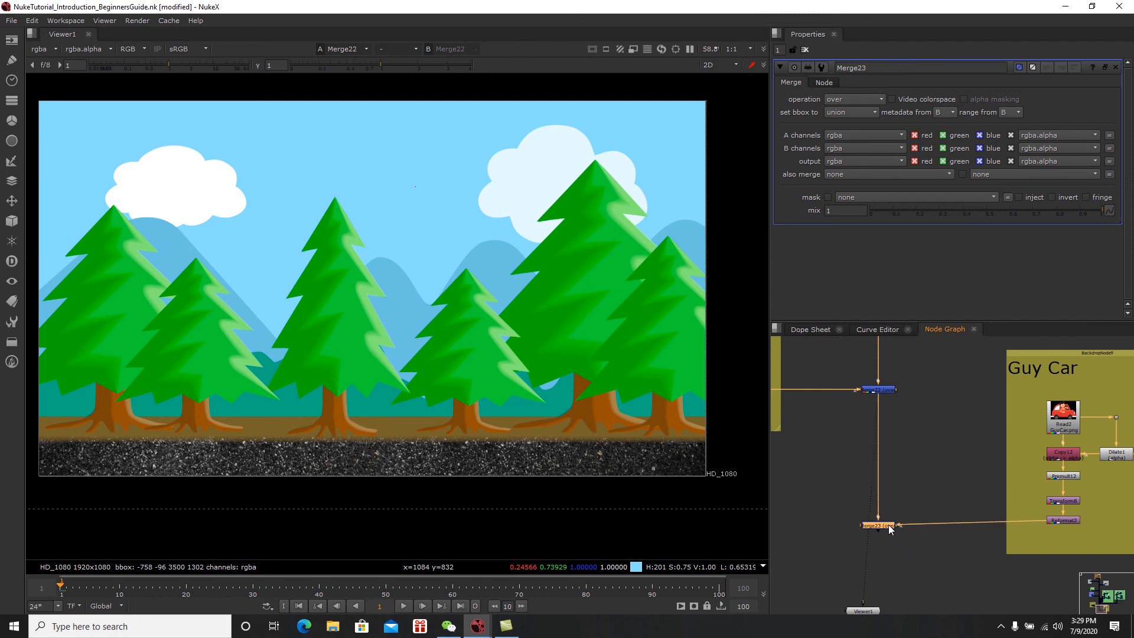
{"action": "key", "text": "1"}
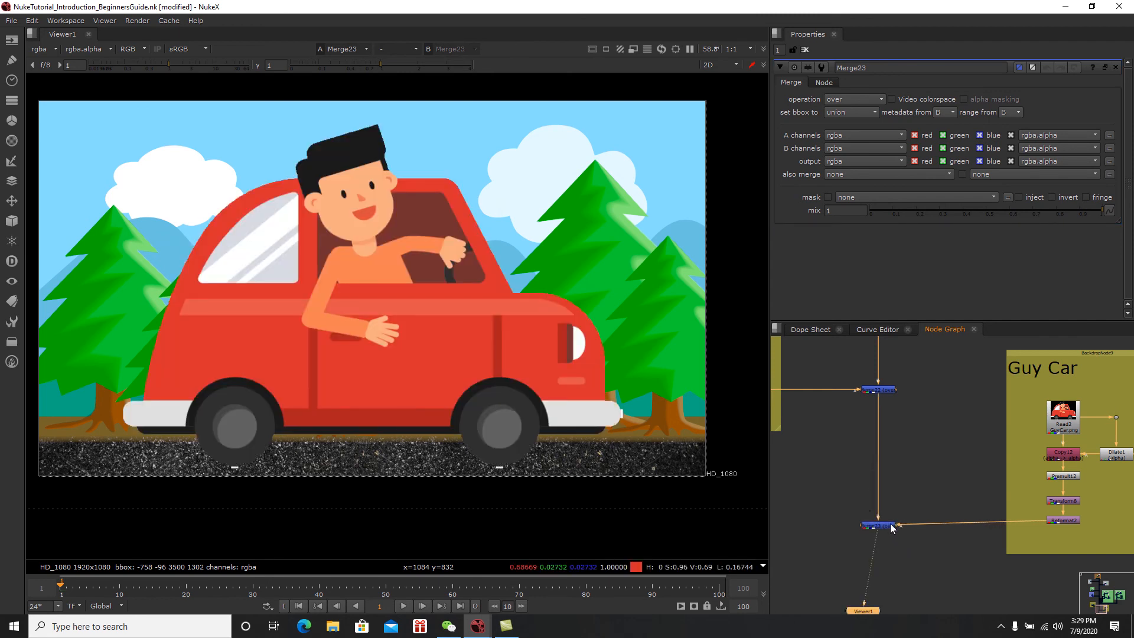
{"action": "middle_click_drag", "start_coordinate": [620, 409], "coordinate": [633, 432]}
{"action": "key", "text": "ctrl+s"}
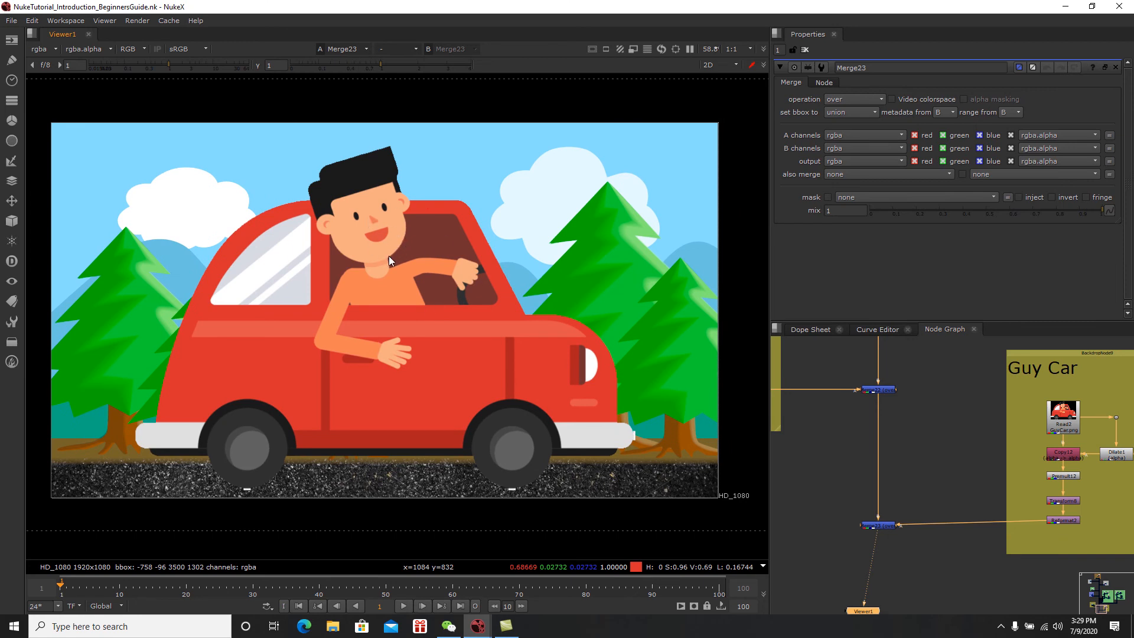
Step: Align the car's Reformat node horizontally with the new Merge node
{"action": "middle_click_drag", "start_coordinate": [1015, 530], "coordinate": [959, 512]}
{"action": "scroll", "coordinate": [958, 513], "scroll_direction": "up", "scroll_amount": 1}
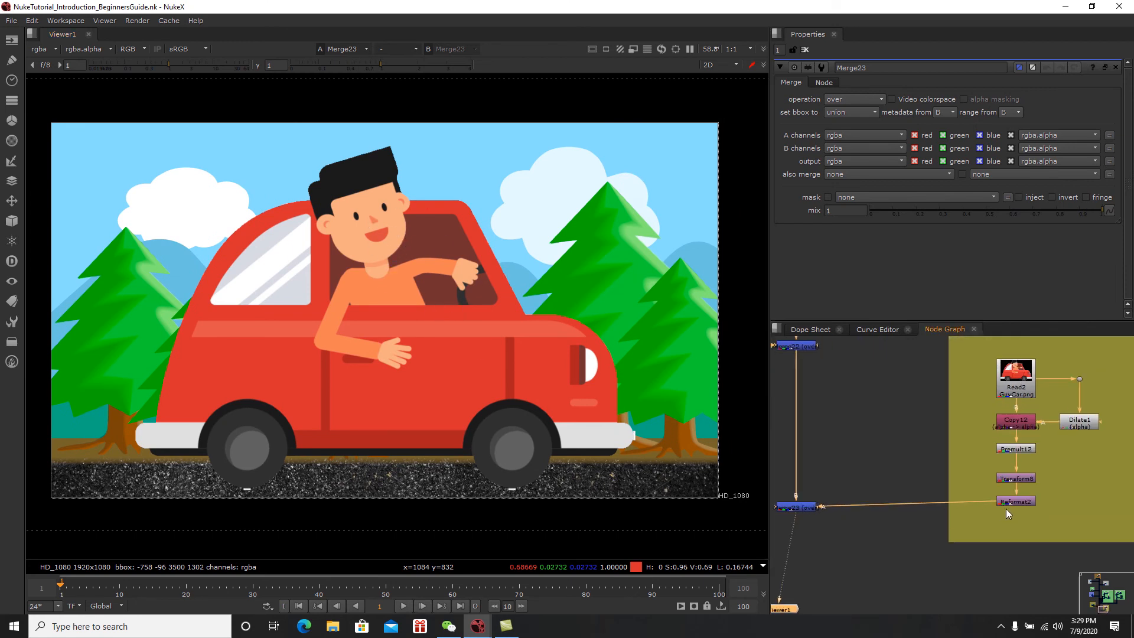
{"action": "left_click_drag", "start_coordinate": [1017, 503], "coordinate": [1017, 509]}
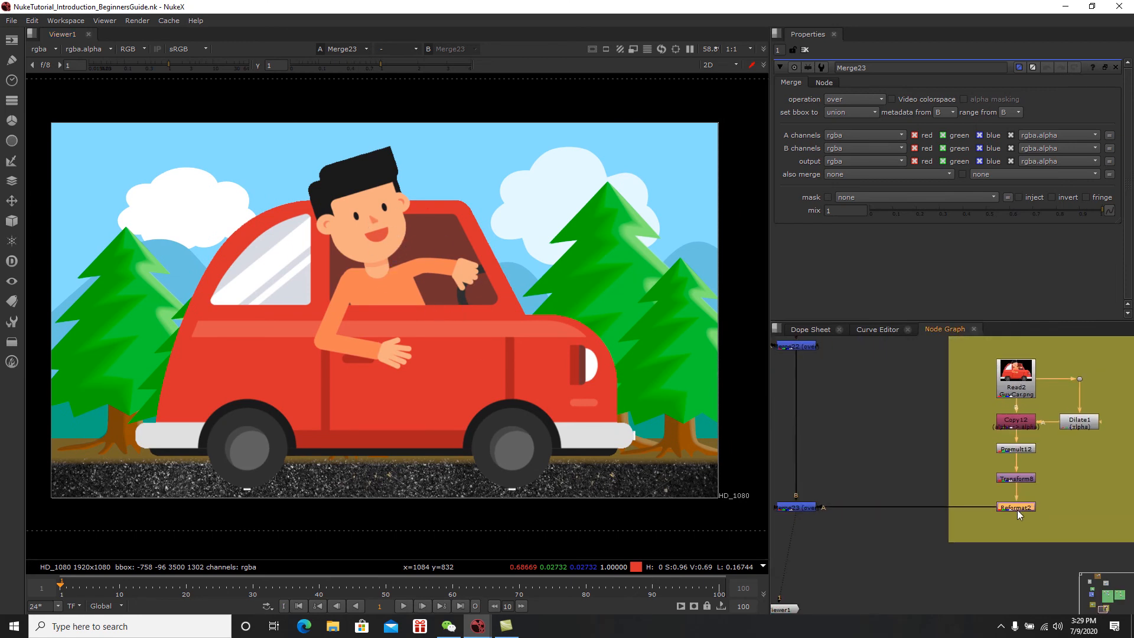
Step: Scale the car to 0.335 in its Transform node and place it at the left end of the road, at translate x -272, y -104.5
{"action": "double_click", "coordinate": [1025, 480]}
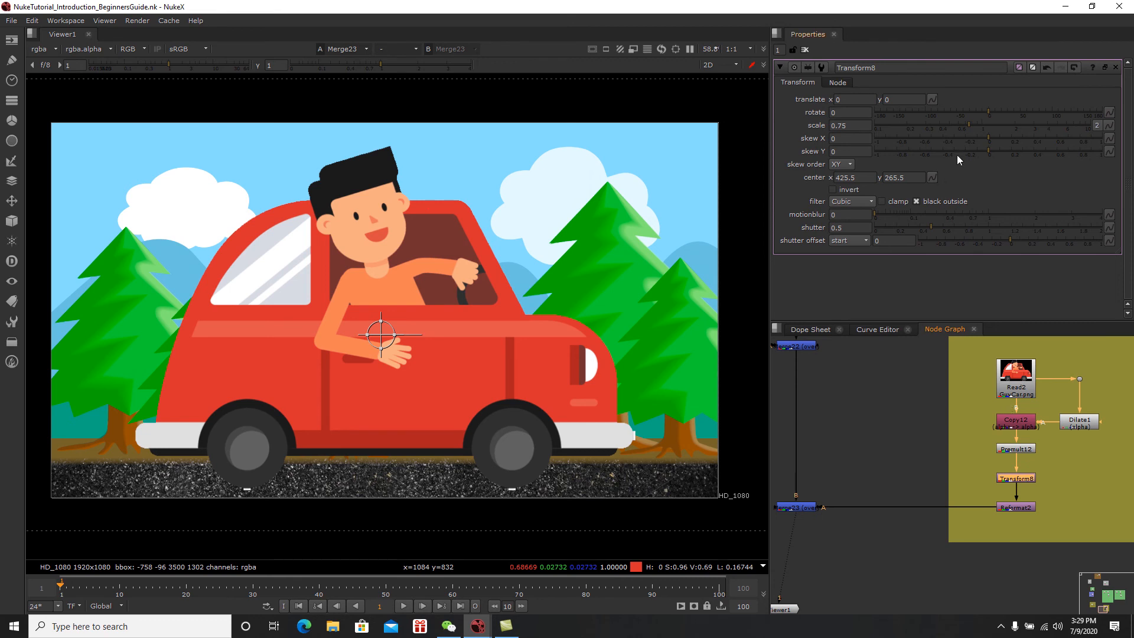
{"action": "left_click_drag", "start_coordinate": [963, 122], "coordinate": [934, 128]}
{"action": "left_click_drag", "start_coordinate": [381, 335], "coordinate": [372, 410]}
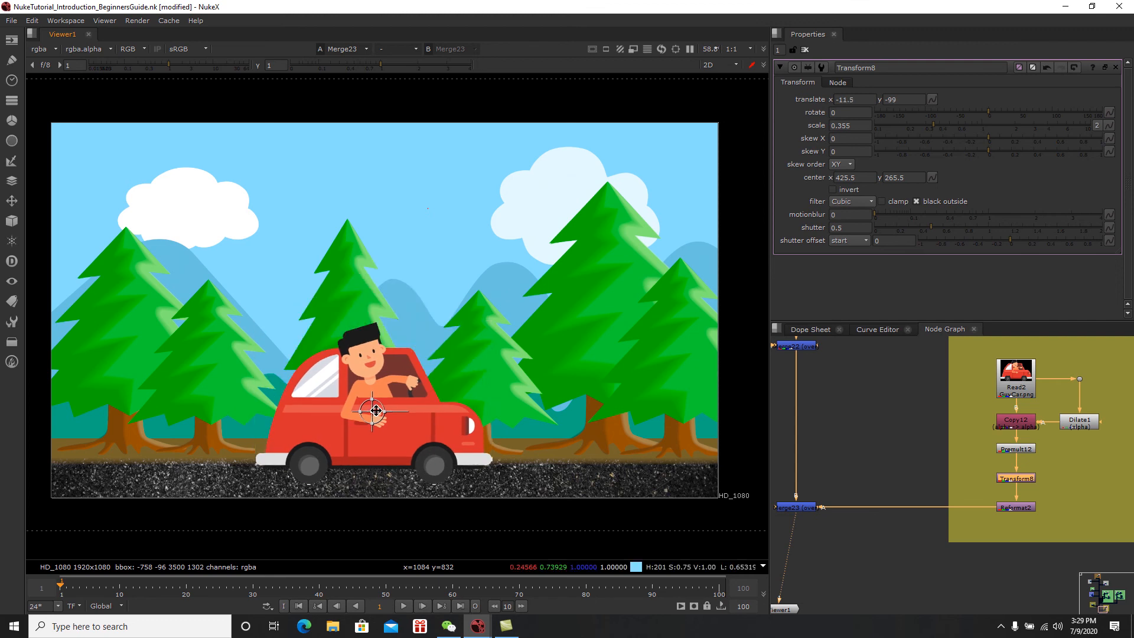
{"action": "left_click", "coordinate": [931, 122]}
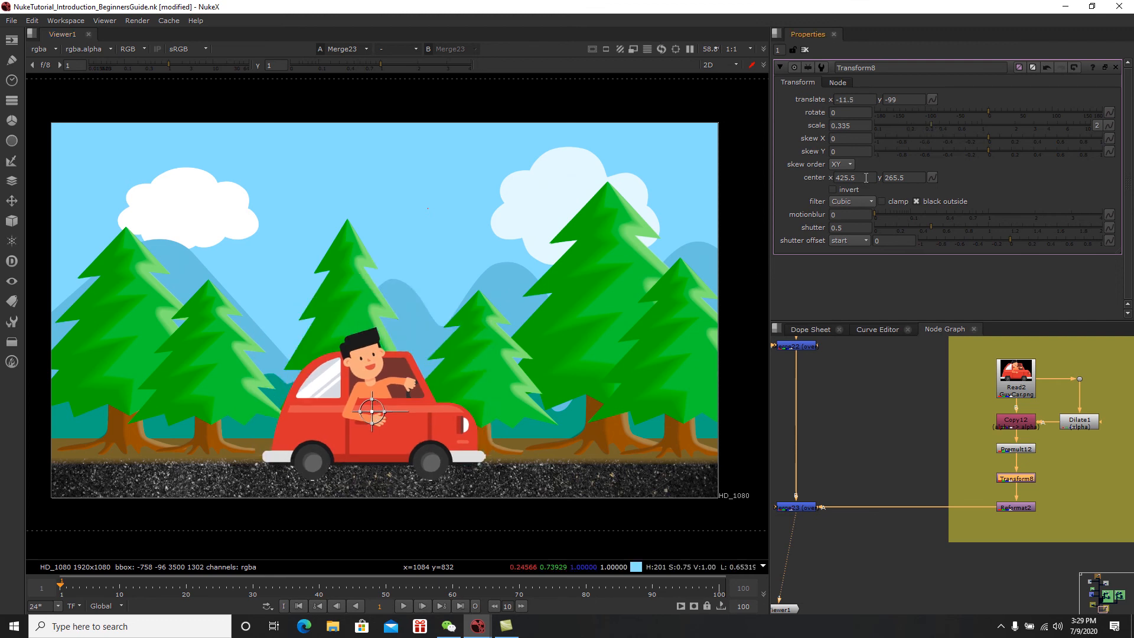
{"action": "left_click_drag", "start_coordinate": [372, 412], "coordinate": [169, 417]}
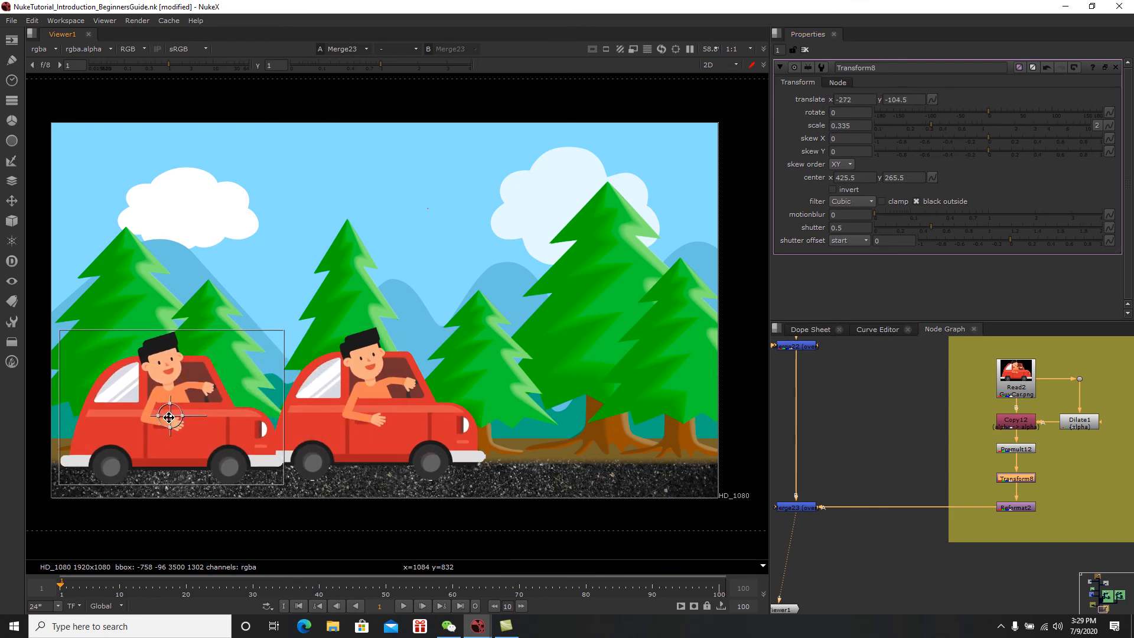
{"action": "middle_click_drag", "start_coordinate": [318, 440], "coordinate": [382, 420]}
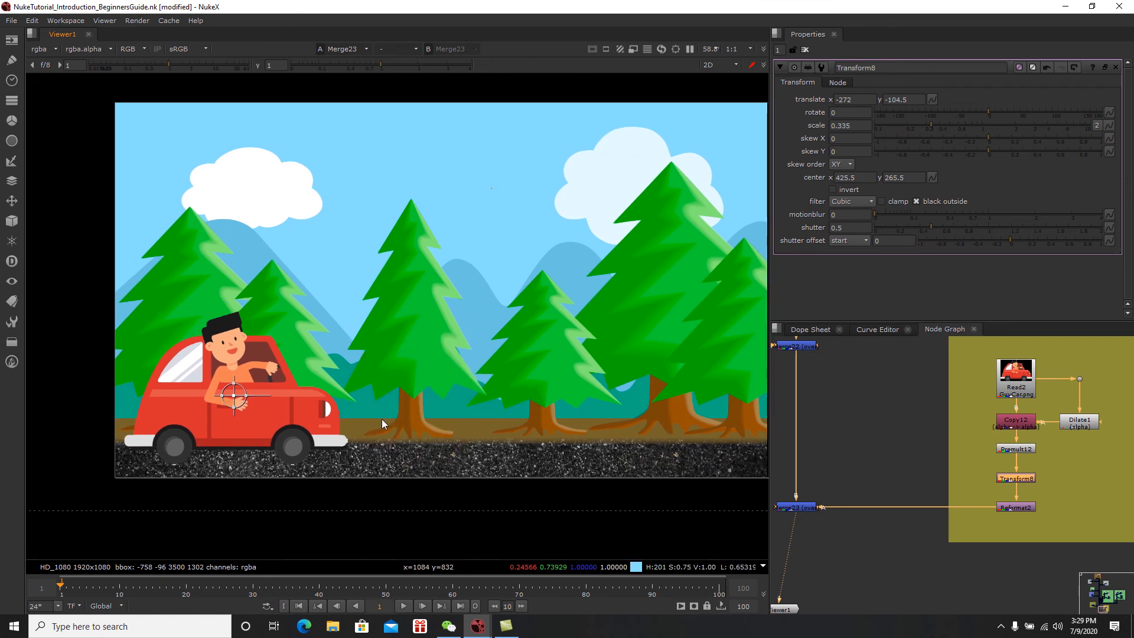
{"action": "key", "text": "f"}
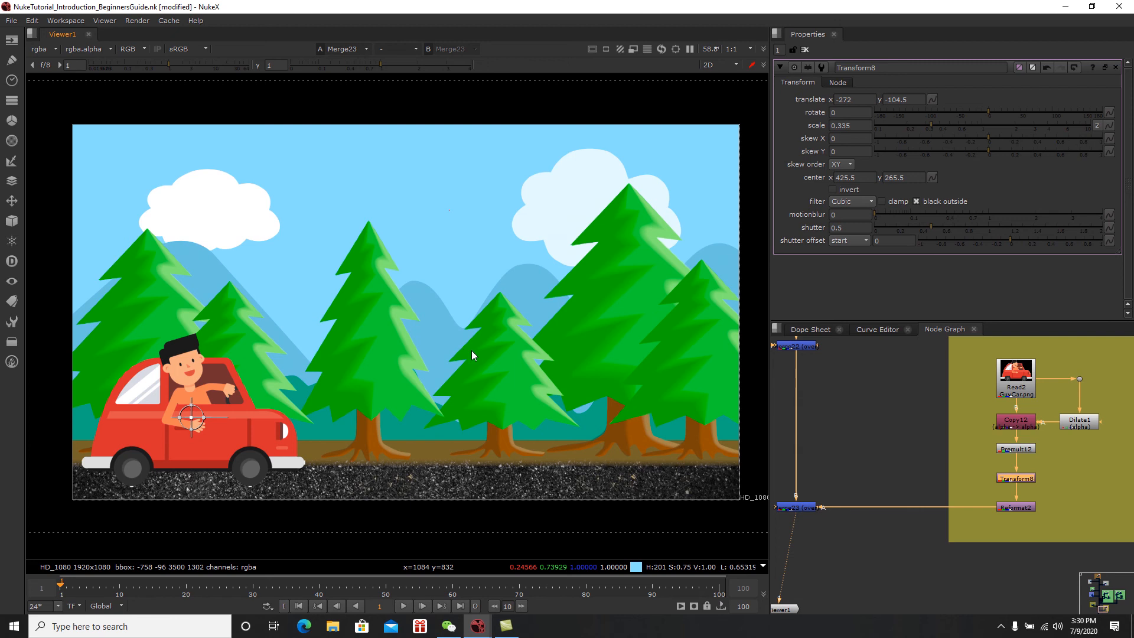
Step: Set a keyframe on the translate x of the car's Transform node at frame 1, with the value -272
{"action": "left_click", "coordinate": [1058, 484]}
{"action": "left_click", "coordinate": [1025, 479]}
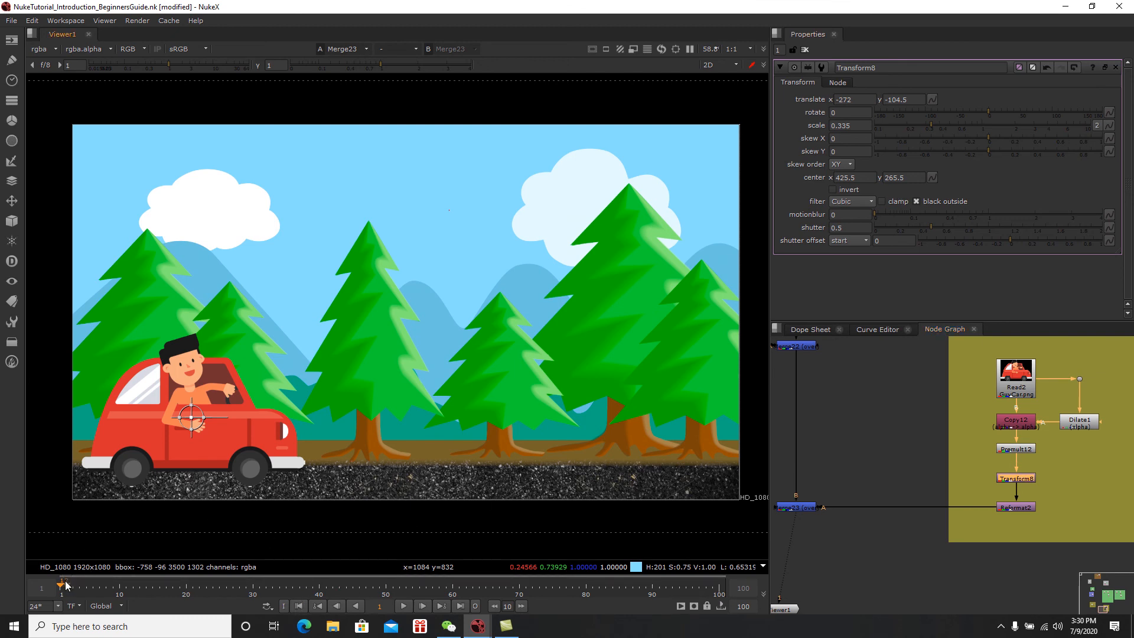
{"action": "middle_click_drag", "start_coordinate": [954, 469], "coordinate": [955, 491]}
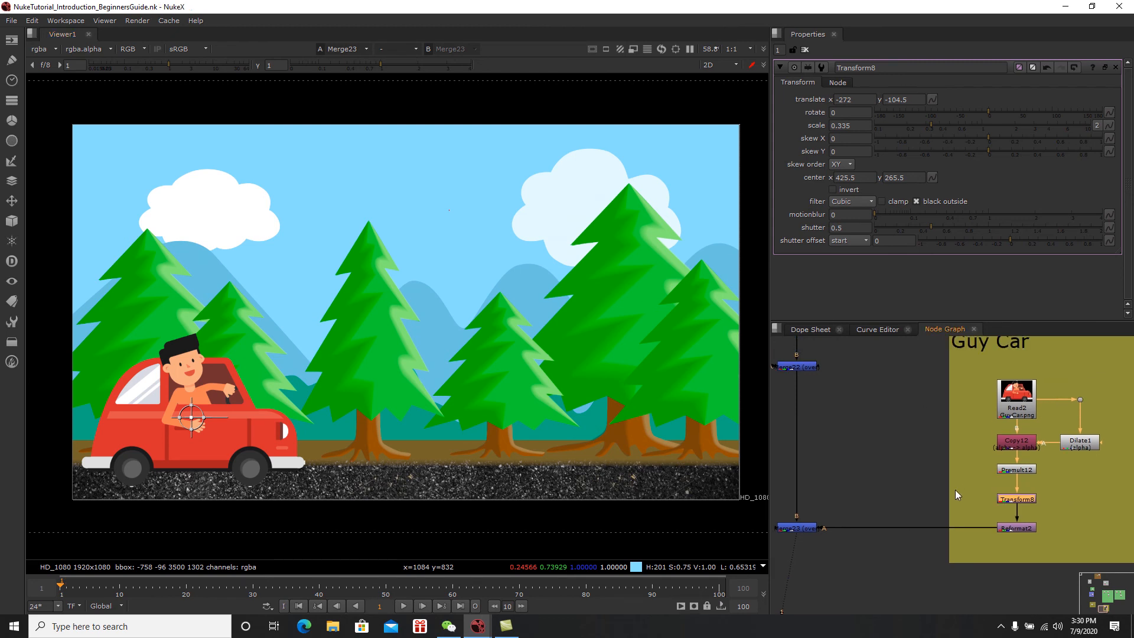
{"action": "left_click", "coordinate": [1000, 626]}
{"action": "left_click", "coordinate": [984, 442]}
{"action": "left_click", "coordinate": [861, 101]}
{"action": "right_click", "coordinate": [862, 102]}
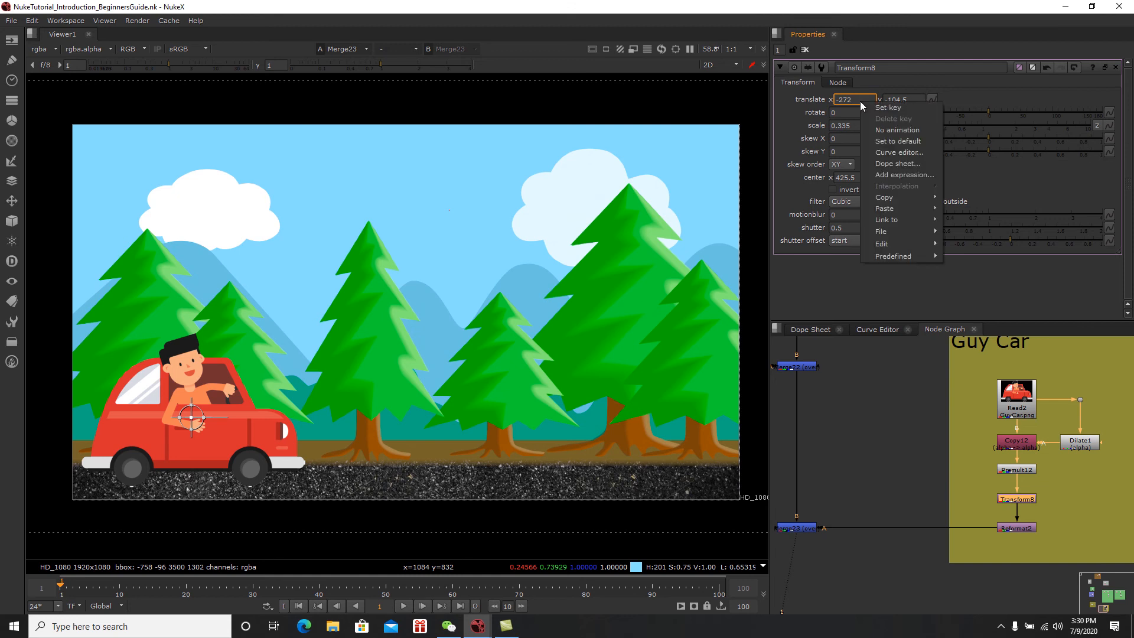
{"action": "left_click", "coordinate": [875, 108]}
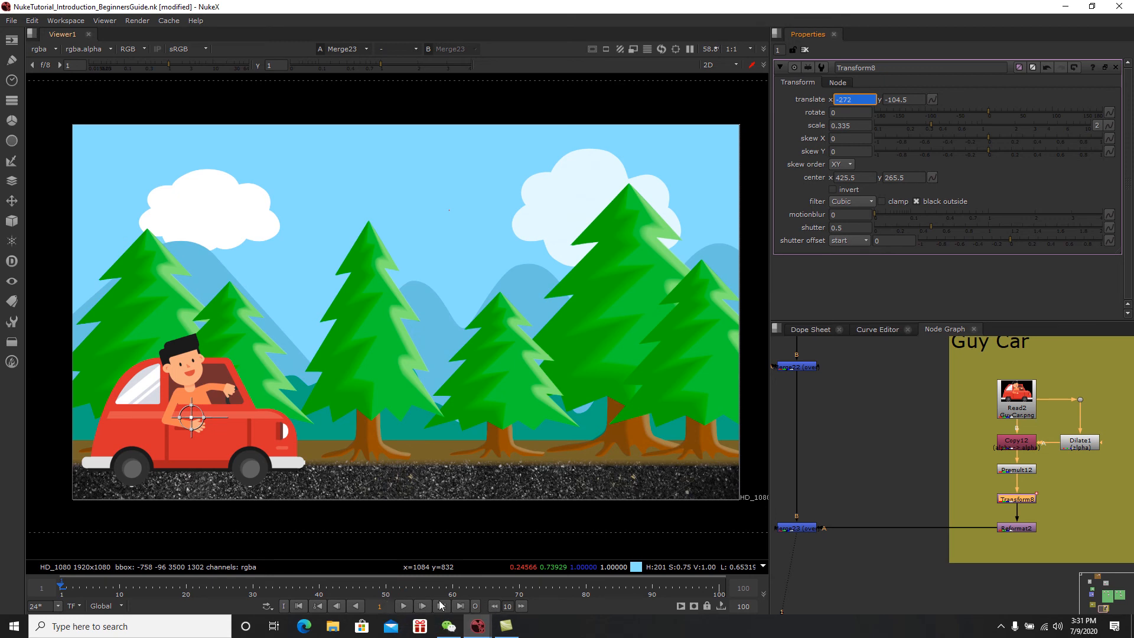
Step: At frame 100, increase the car's translate x until the car sits at the right end of the road
{"action": "left_click", "coordinate": [462, 607]}
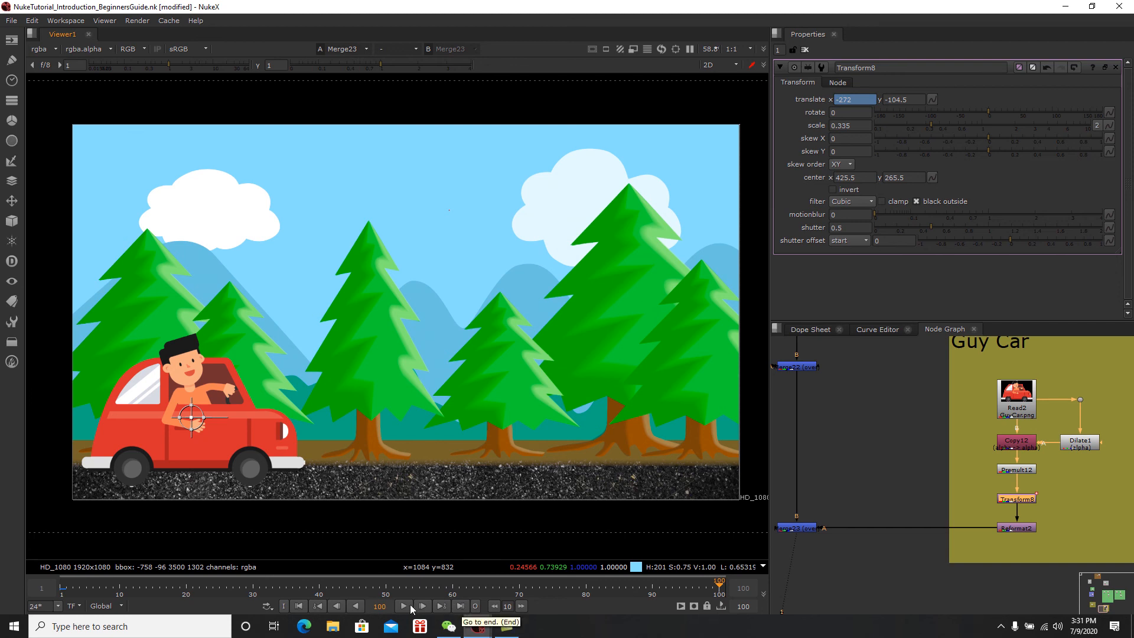
{"action": "left_click", "coordinate": [300, 607]}
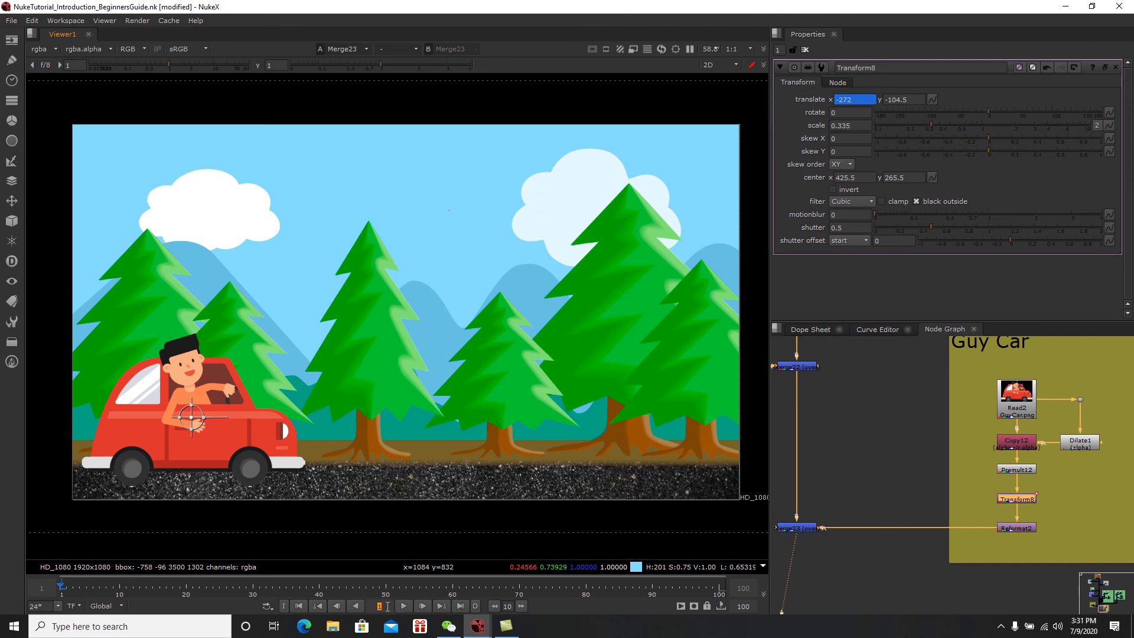
{"action": "key", "text": "Return"}
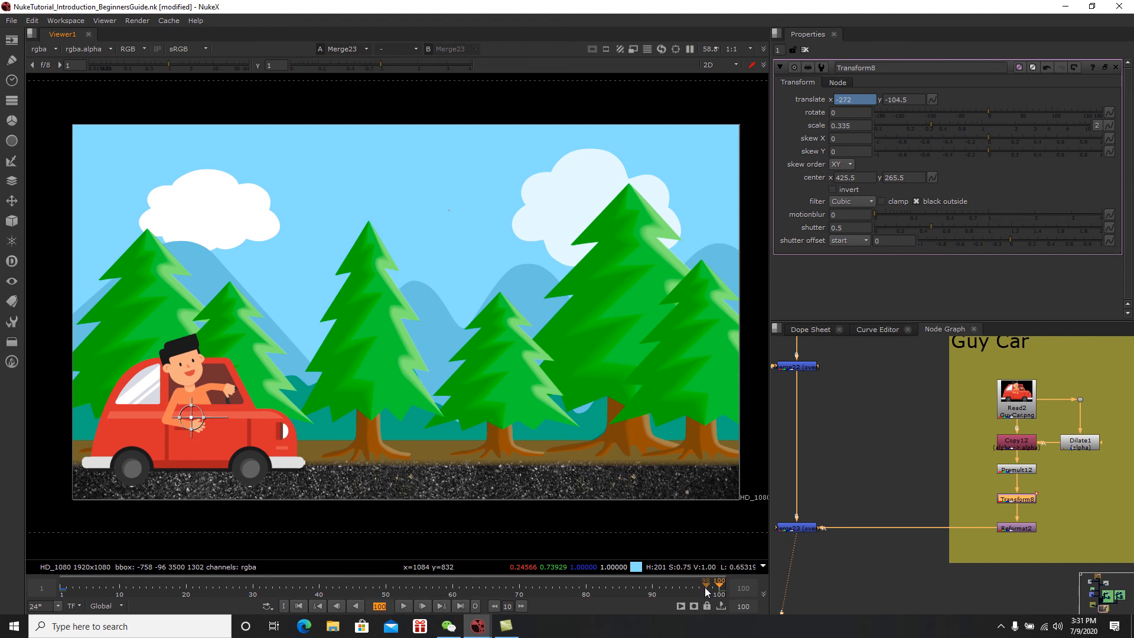
{"action": "left_click", "coordinate": [846, 101]}
{"action": "scroll", "coordinate": [847, 101], "scroll_direction": "up", "scroll_amount": 10}
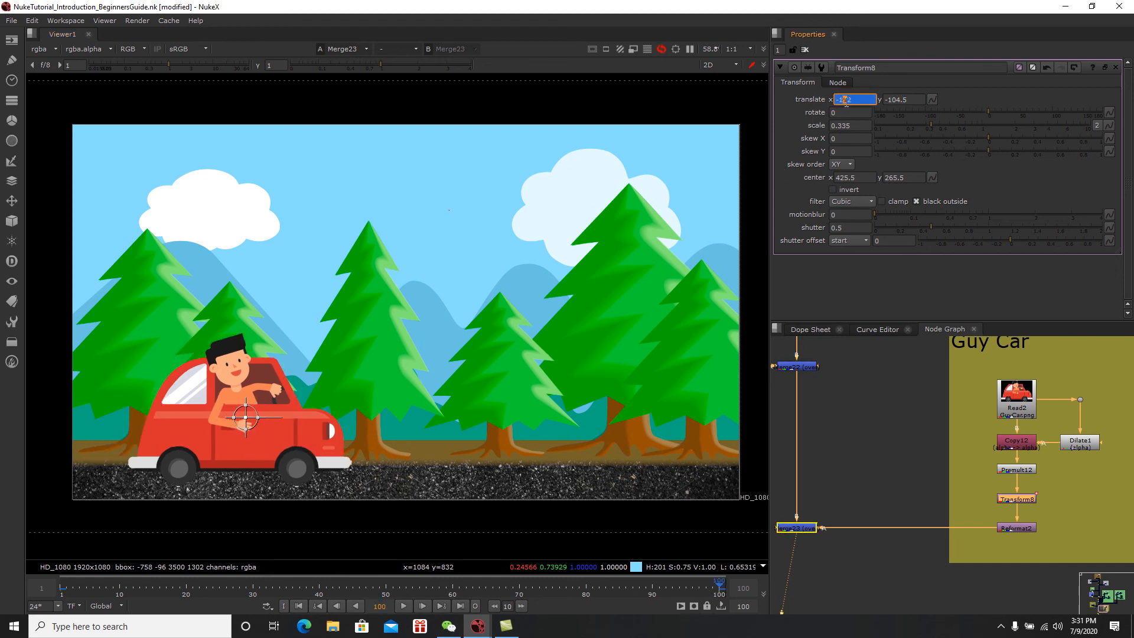
{"action": "scroll", "coordinate": [846, 101], "scroll_direction": "up", "scroll_amount": 20}
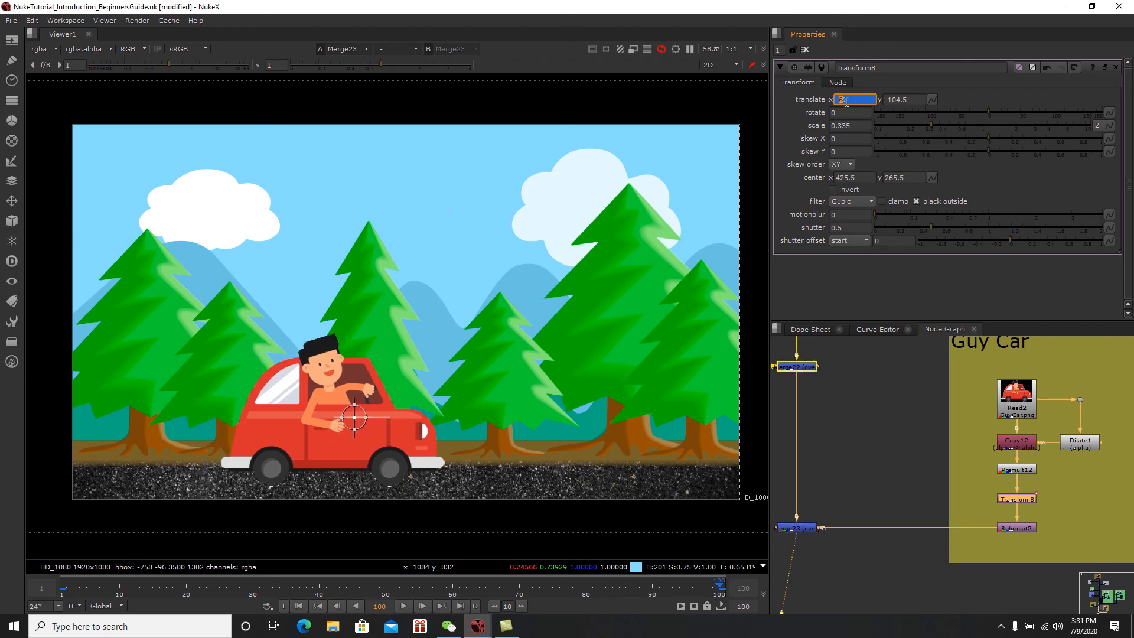
{"action": "scroll", "coordinate": [846, 102], "scroll_direction": "up", "scroll_amount": 14}
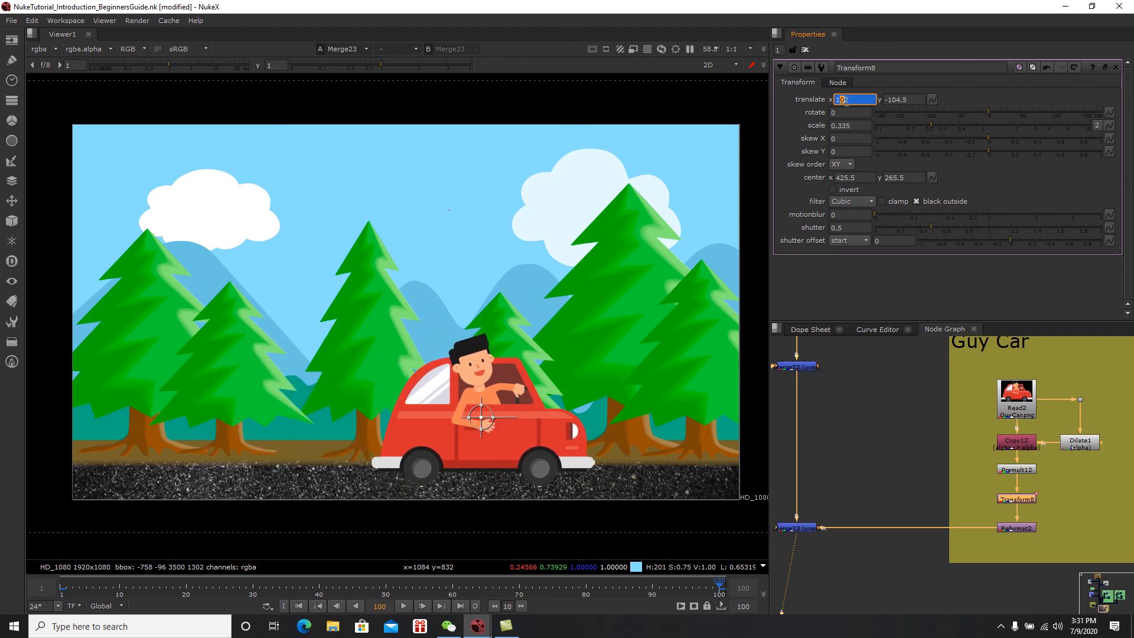
{"action": "scroll", "coordinate": [846, 101], "scroll_direction": "up", "scroll_amount": 10}
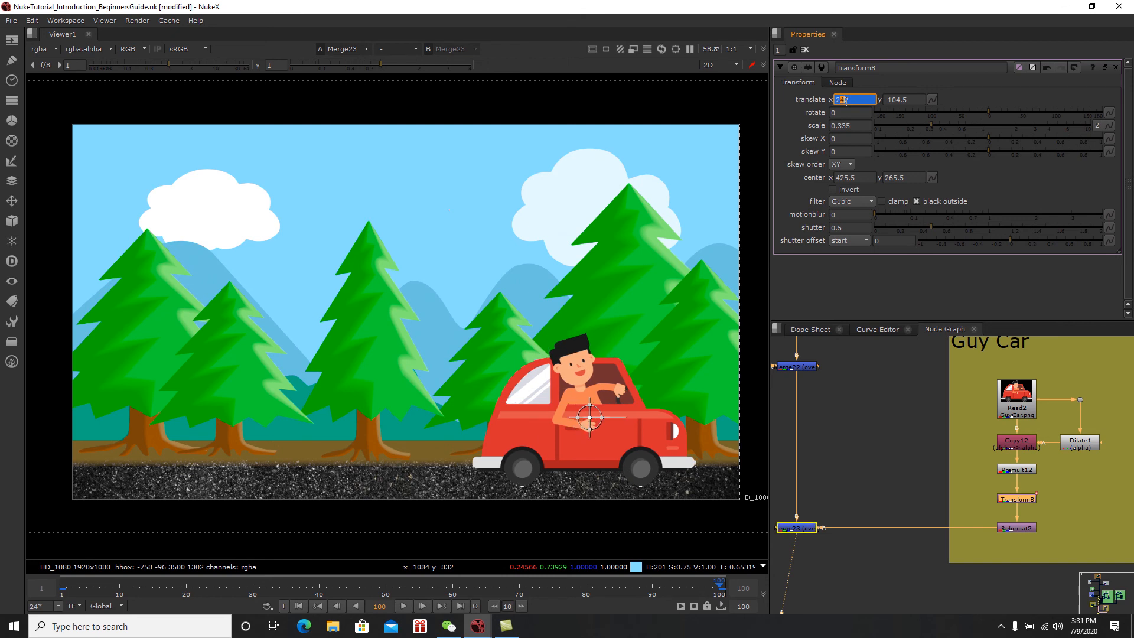
{"action": "scroll", "coordinate": [846, 101], "scroll_direction": "up", "scroll_amount": 3}
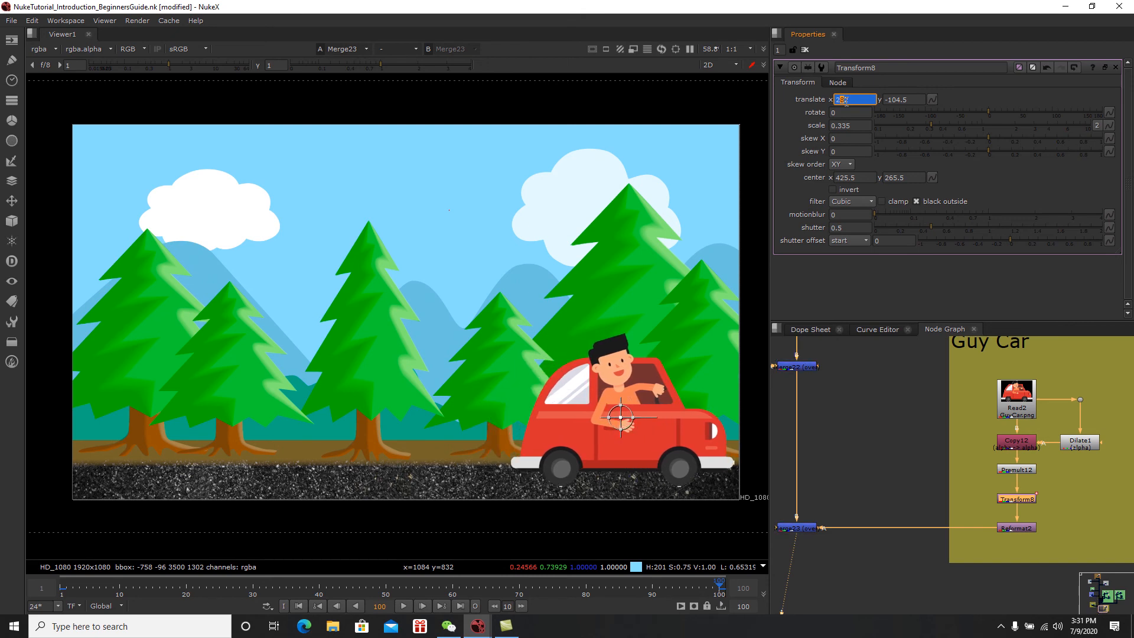
Step: Save the script, play the car animation from the first frame, and return to frame 1
{"action": "left_click", "coordinate": [299, 606]}
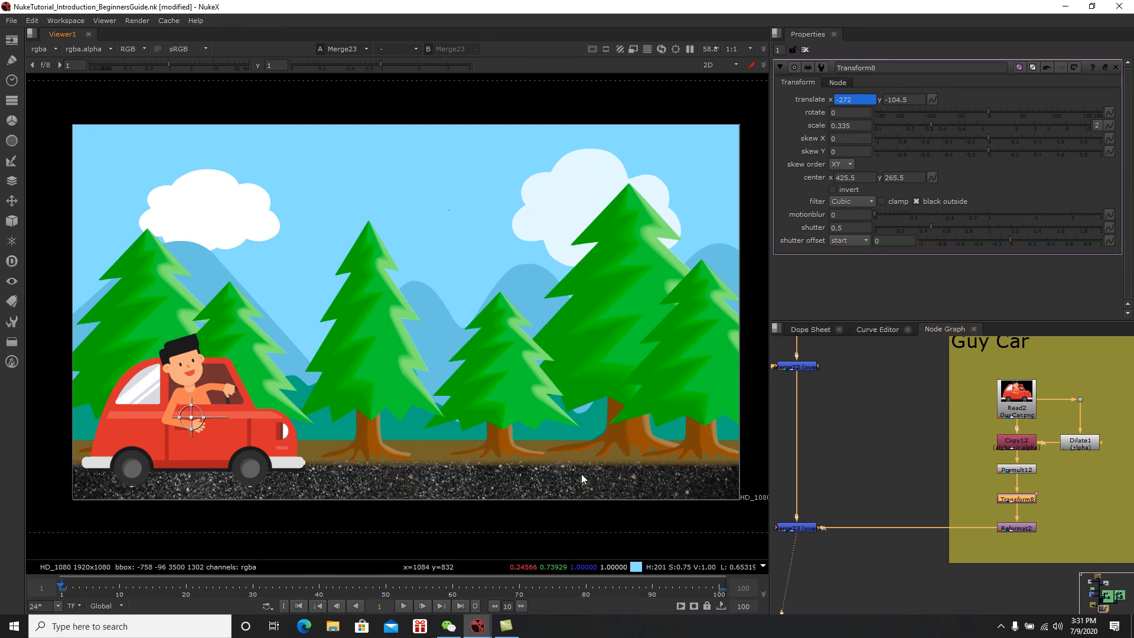
{"action": "middle_click_drag", "start_coordinate": [571, 463], "coordinate": [551, 456]}
{"action": "key", "text": "ctrl+s"}
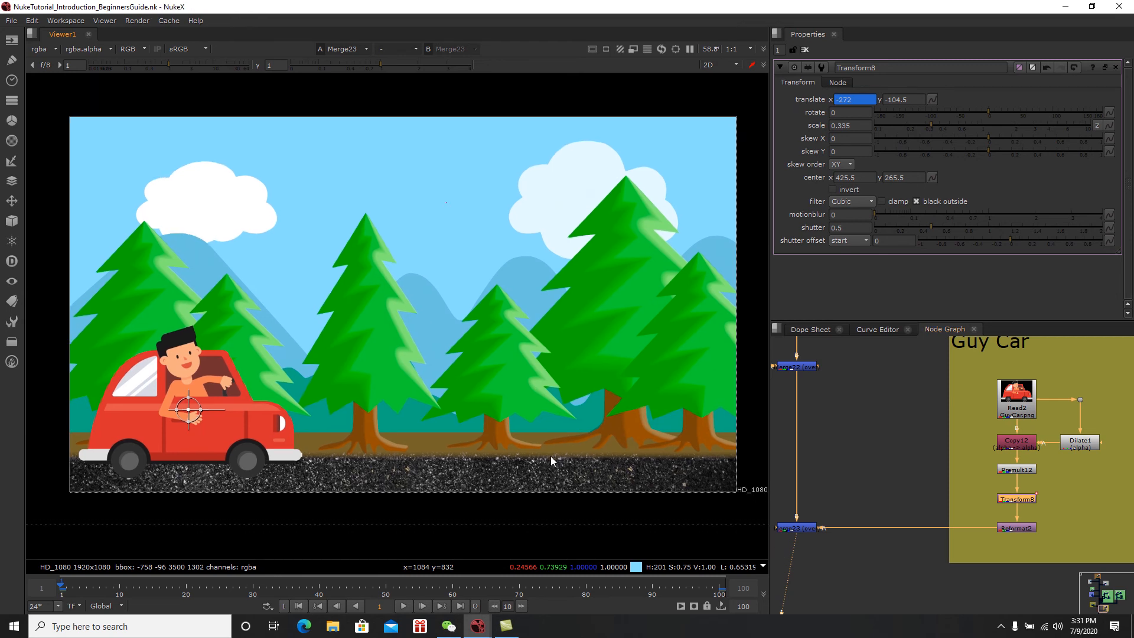
{"action": "left_click", "coordinate": [404, 606]}
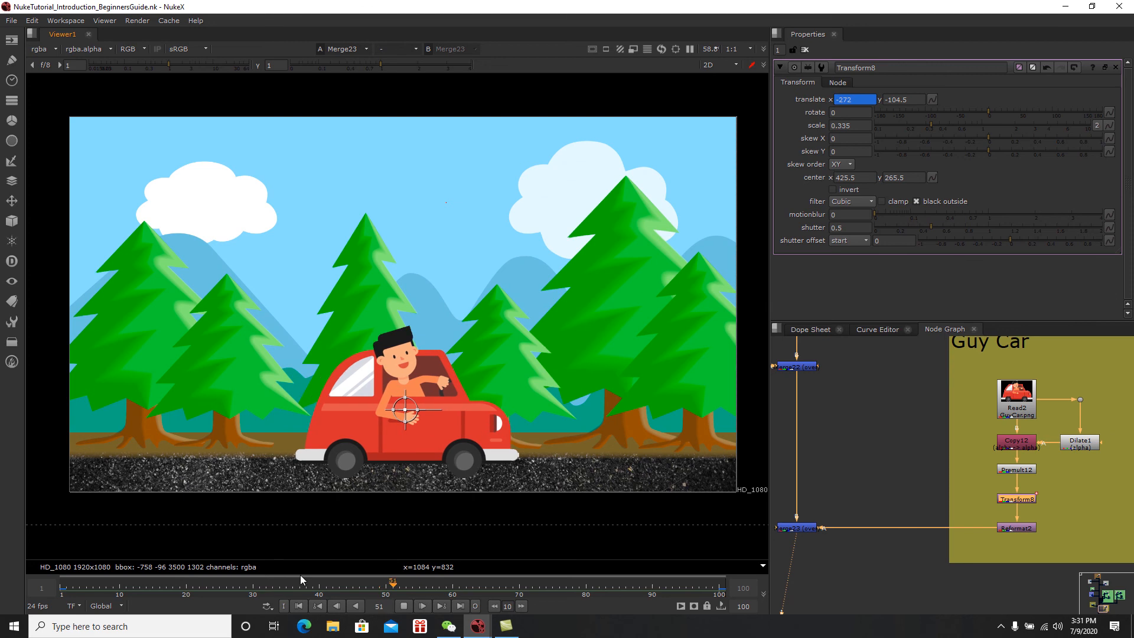
{"action": "left_click", "coordinate": [400, 607]}
{"action": "left_click", "coordinate": [300, 607]}
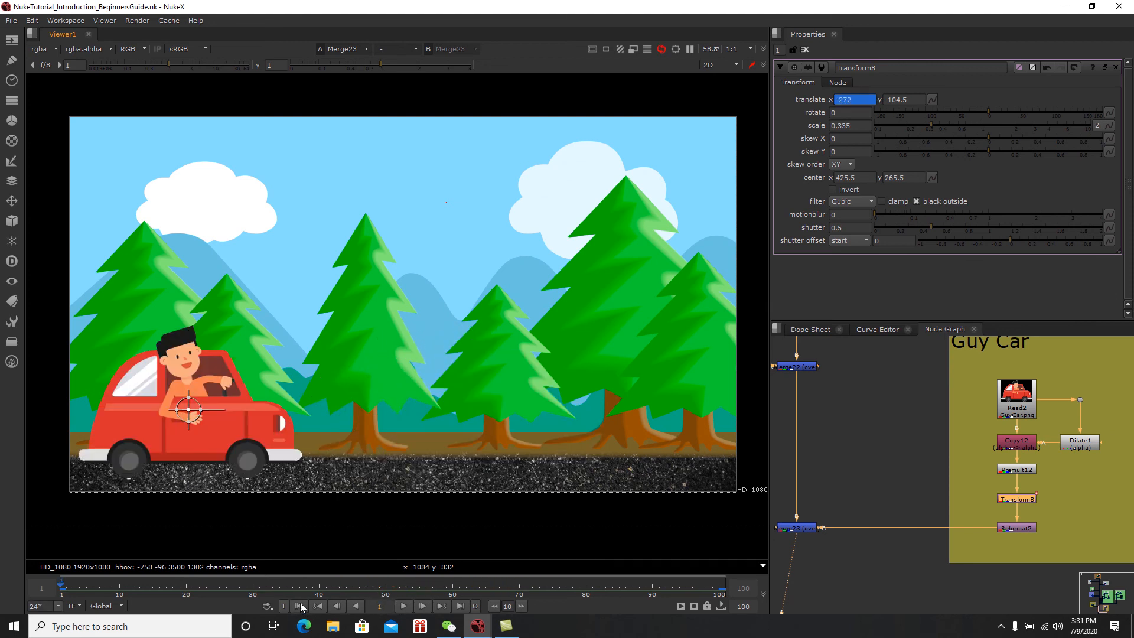
Step: Clear the open node properties and move the Bushes group with its Merge node slightly up in the node graph
{"action": "left_click", "coordinate": [806, 50]}
{"action": "middle_click_drag", "start_coordinate": [908, 418], "coordinate": [936, 494]}
{"action": "scroll", "coordinate": [940, 473], "scroll_direction": "down", "scroll_amount": 2}
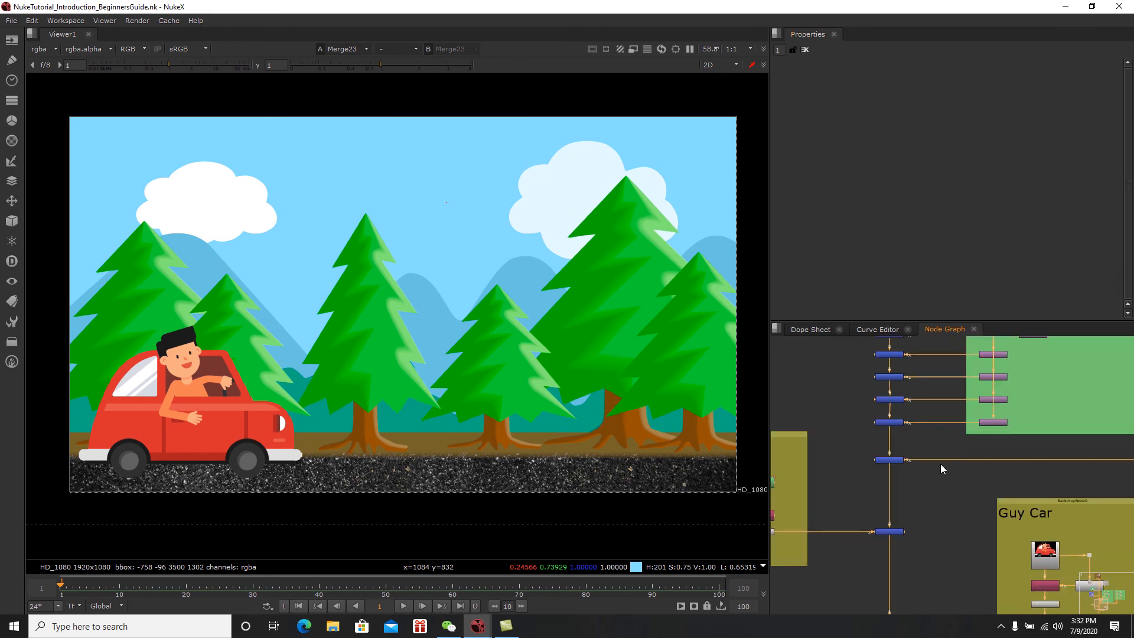
{"action": "scroll", "coordinate": [940, 463], "scroll_direction": "down", "scroll_amount": 2}
{"action": "middle_click_drag", "start_coordinate": [941, 414], "coordinate": [960, 569]}
{"action": "middle_click_drag", "start_coordinate": [927, 433], "coordinate": [938, 481]}
{"action": "left_click_drag", "start_coordinate": [804, 447], "coordinate": [961, 530]}
{"action": "left_click_drag", "start_coordinate": [859, 488], "coordinate": [859, 476]}
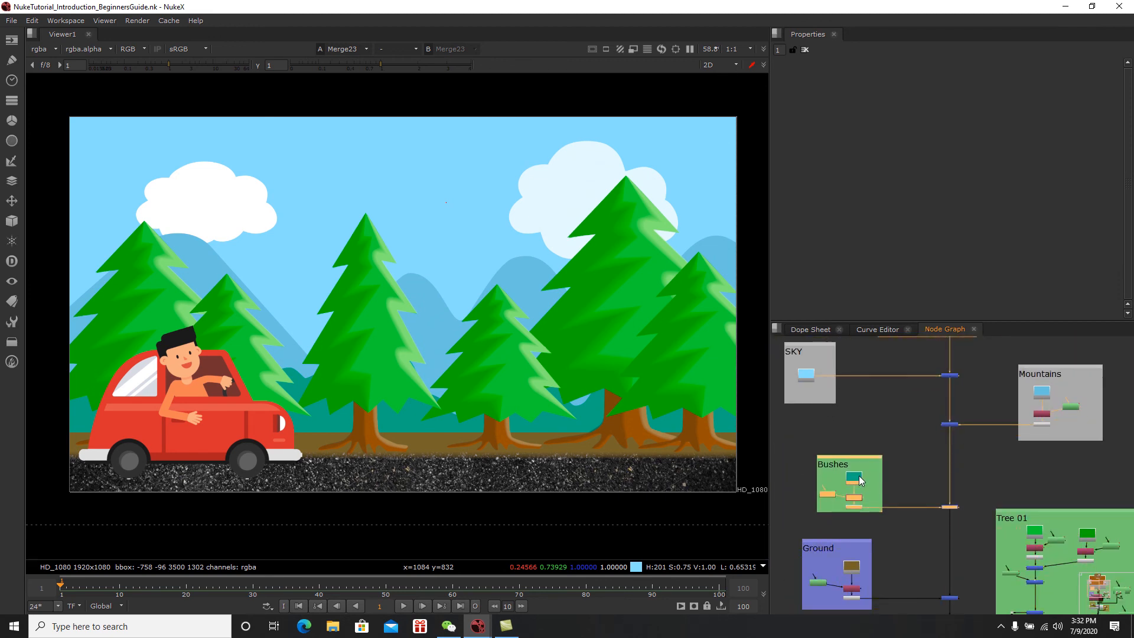
Step: Insert a new Transform node between Roto2 and Merge2 in the CLOUDS group, moving Roto2 left to make room
{"action": "middle_click_drag", "start_coordinate": [894, 463], "coordinate": [921, 520]}
{"action": "middle_click_drag", "start_coordinate": [949, 452], "coordinate": [891, 516]}
{"action": "scroll", "coordinate": [907, 403], "scroll_direction": "up", "scroll_amount": 3}
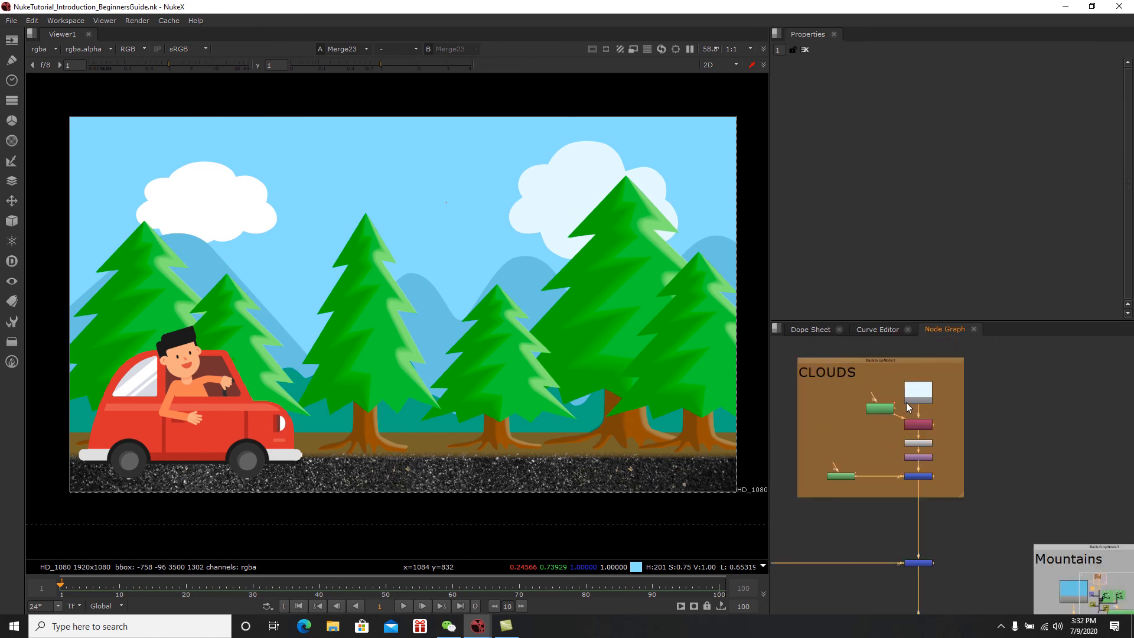
{"action": "scroll", "coordinate": [910, 428], "scroll_direction": "up", "scroll_amount": 2}
{"action": "middle_click_drag", "start_coordinate": [936, 482], "coordinate": [1025, 471]}
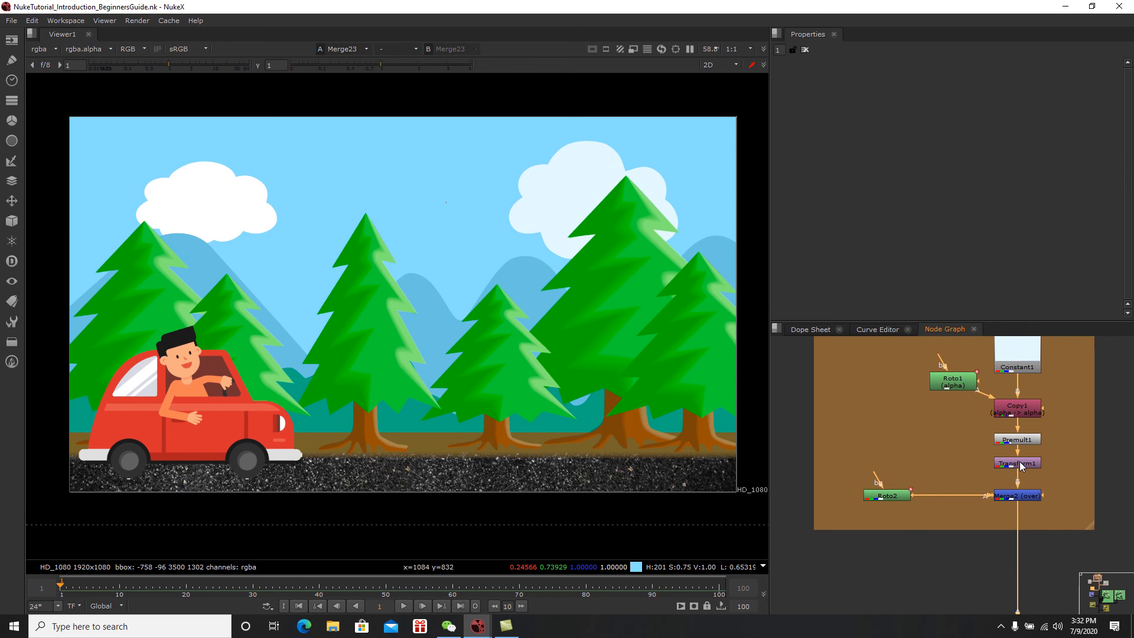
{"action": "double_click", "coordinate": [1021, 466]}
{"action": "left_click_drag", "start_coordinate": [904, 498], "coordinate": [889, 498]}
{"action": "left_click", "coordinate": [918, 515]}
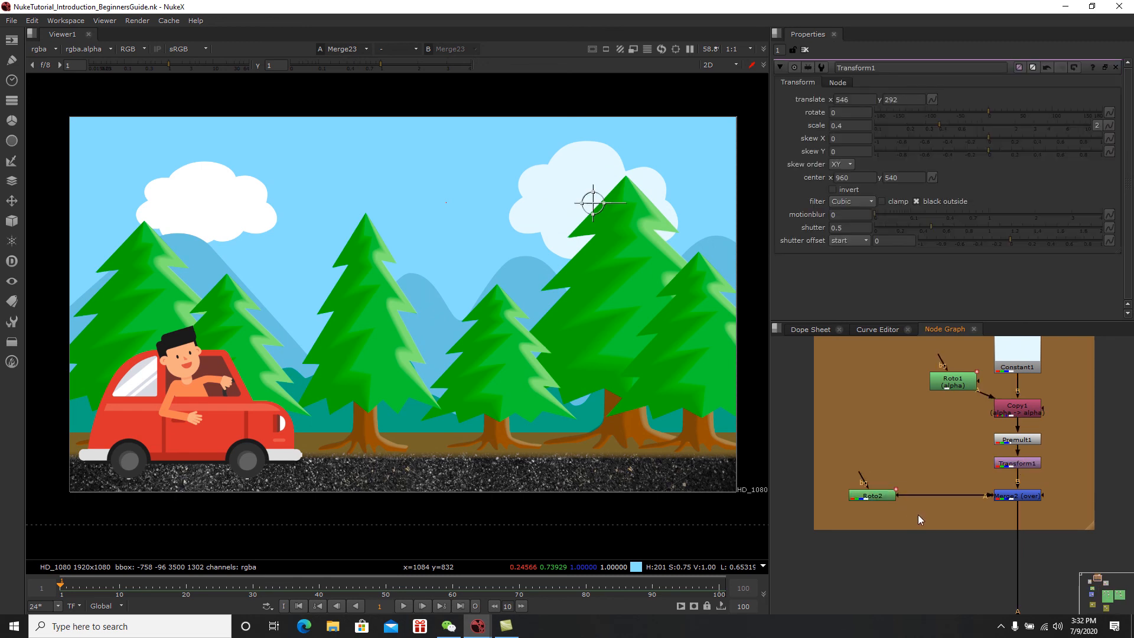
{"action": "key", "text": "Tab"}
{"action": "type", "text": "tra"}
{"action": "key", "text": "Return"}
{"action": "left_click_drag", "start_coordinate": [921, 519], "coordinate": [942, 496]}
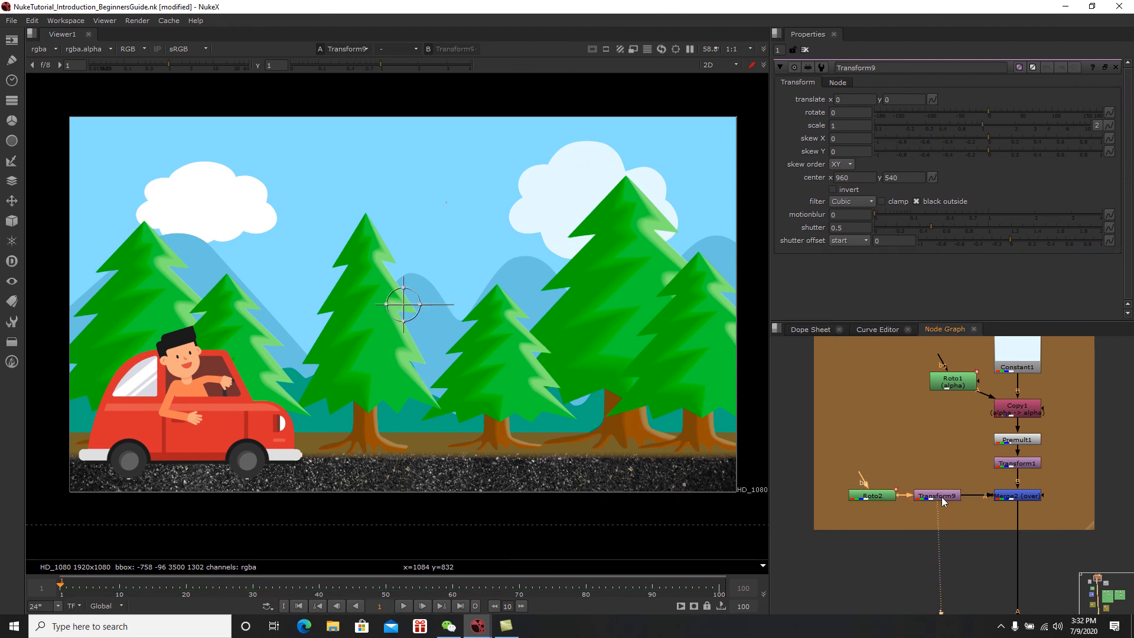
Step: Centre the new Transform's pivot on the white cloud at x 387, y 829, view the clouds' Merge2, and clear the open properties
{"action": "key", "text": "1"}
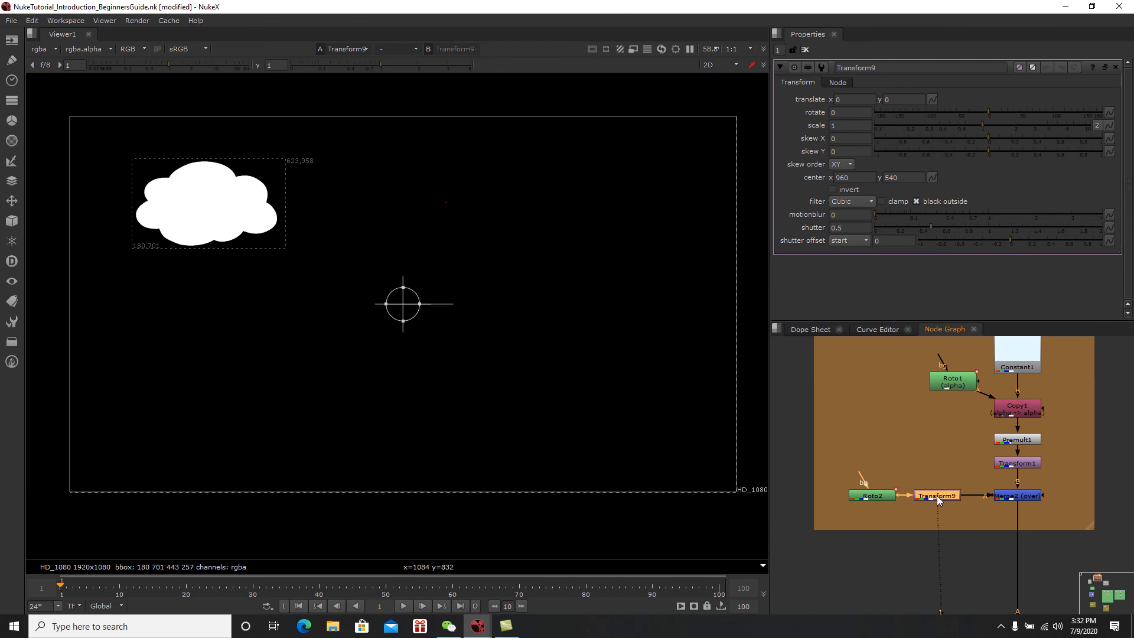
{"action": "left_click_drag", "start_coordinate": [403, 304], "coordinate": [207, 203], "text": "ctrl"}
{"action": "left_click", "coordinate": [998, 511]}
{"action": "left_click", "coordinate": [1014, 498]}
{"action": "key", "text": "1"}
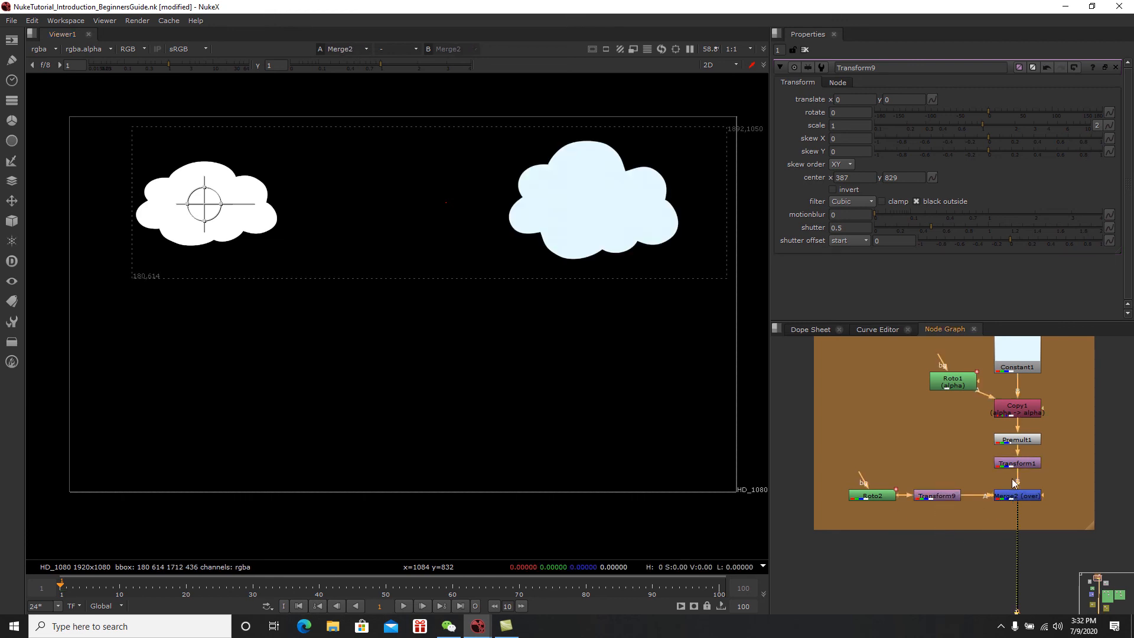
{"action": "left_click", "coordinate": [804, 49]}
{"action": "middle_click_drag", "start_coordinate": [928, 445], "coordinate": [924, 462]}
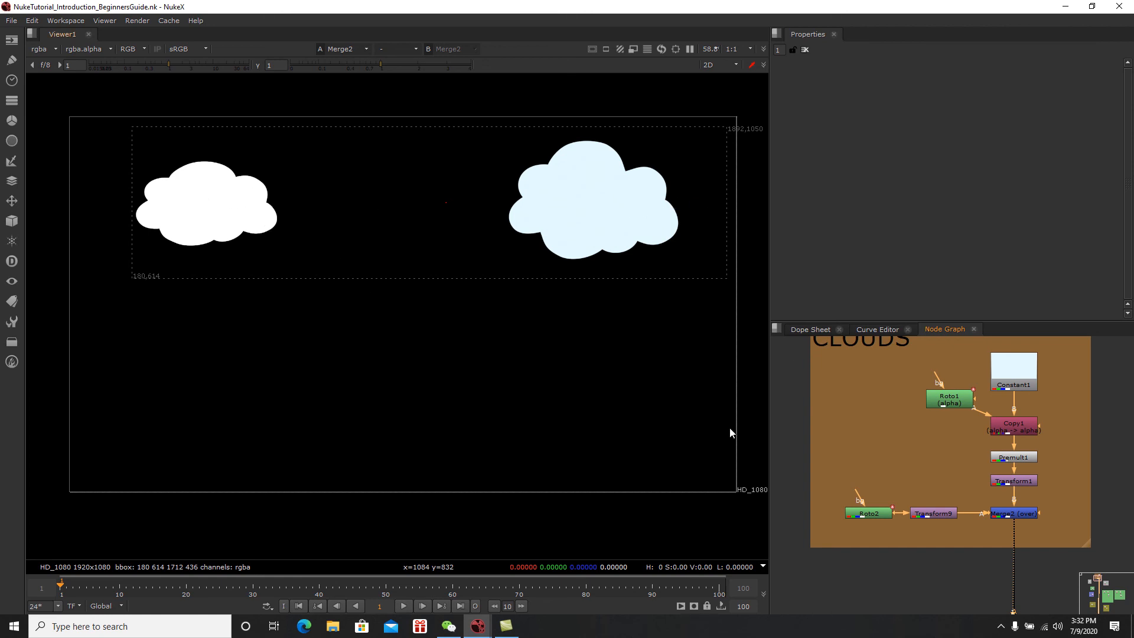
Step: Set a keyframe on translate x of the light blue cloud's Transform1 at frame 1, with the value 546
{"action": "double_click", "coordinate": [1007, 482]}
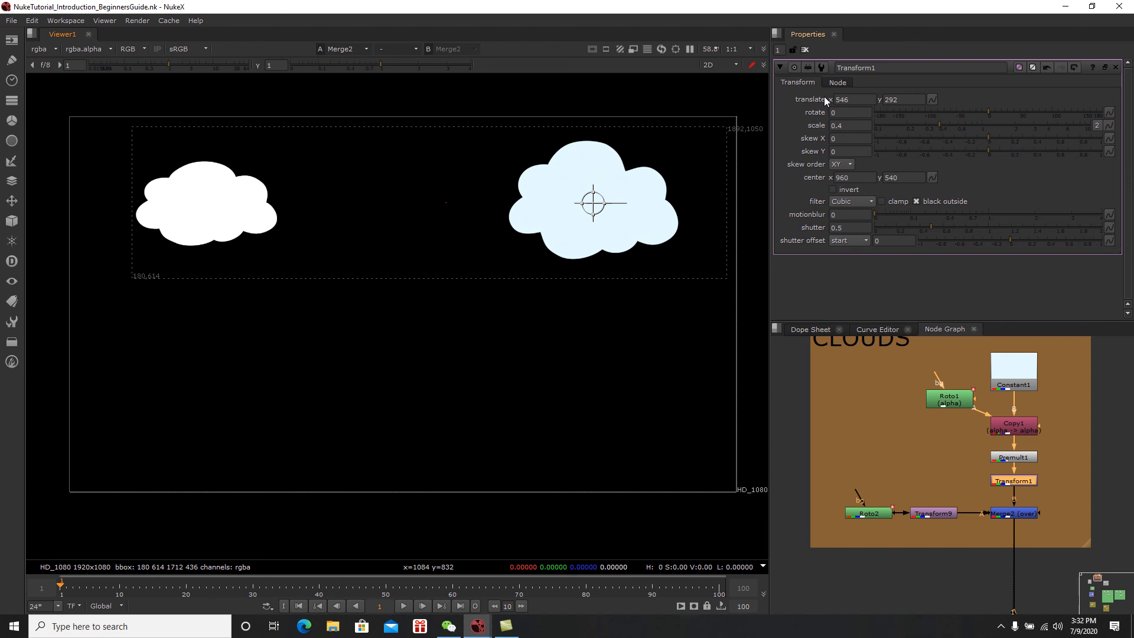
{"action": "left_click", "coordinate": [858, 100]}
{"action": "right_click", "coordinate": [856, 100]}
{"action": "left_click", "coordinate": [879, 108]}
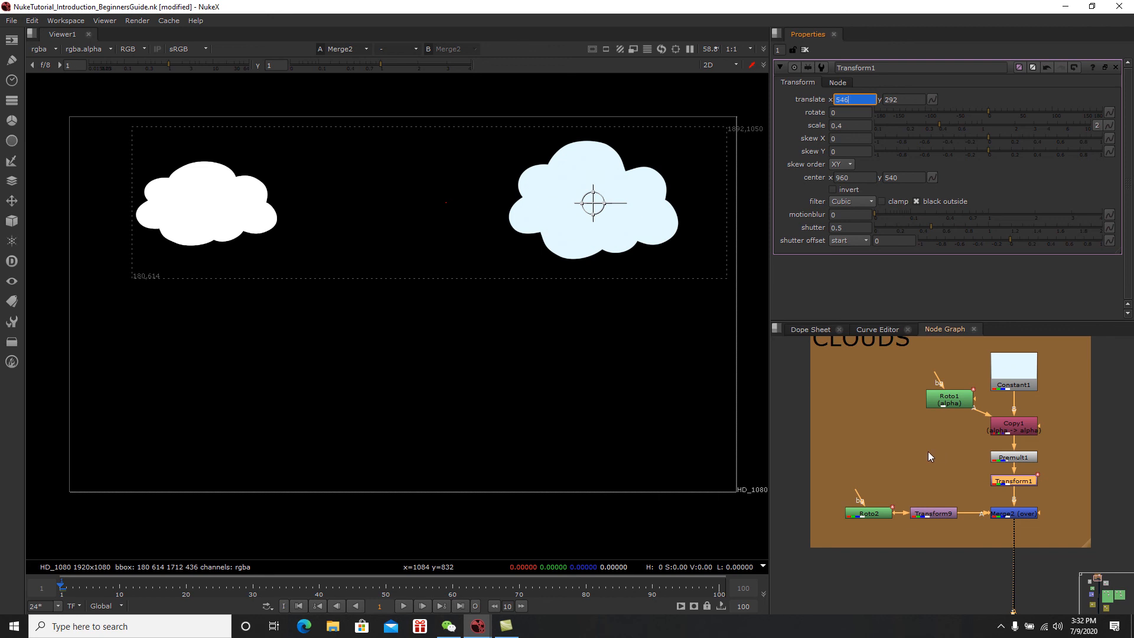
Step: At frame 100, lower the light blue cloud's translate x to 466 so it drifts left
{"action": "left_click", "coordinate": [463, 604]}
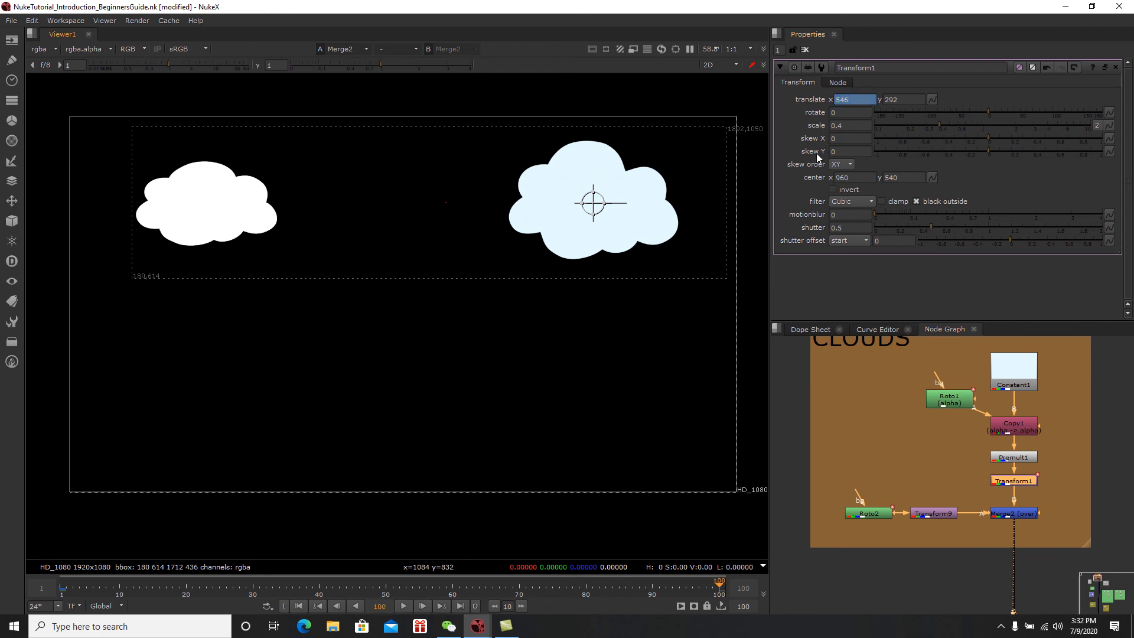
{"action": "left_click", "coordinate": [843, 99]}
{"action": "key", "text": "Down"}
{"action": "key", "text": "Down"}
{"action": "key", "text": "Down"}
{"action": "key", "text": "Down"}
{"action": "key", "text": "Down"}
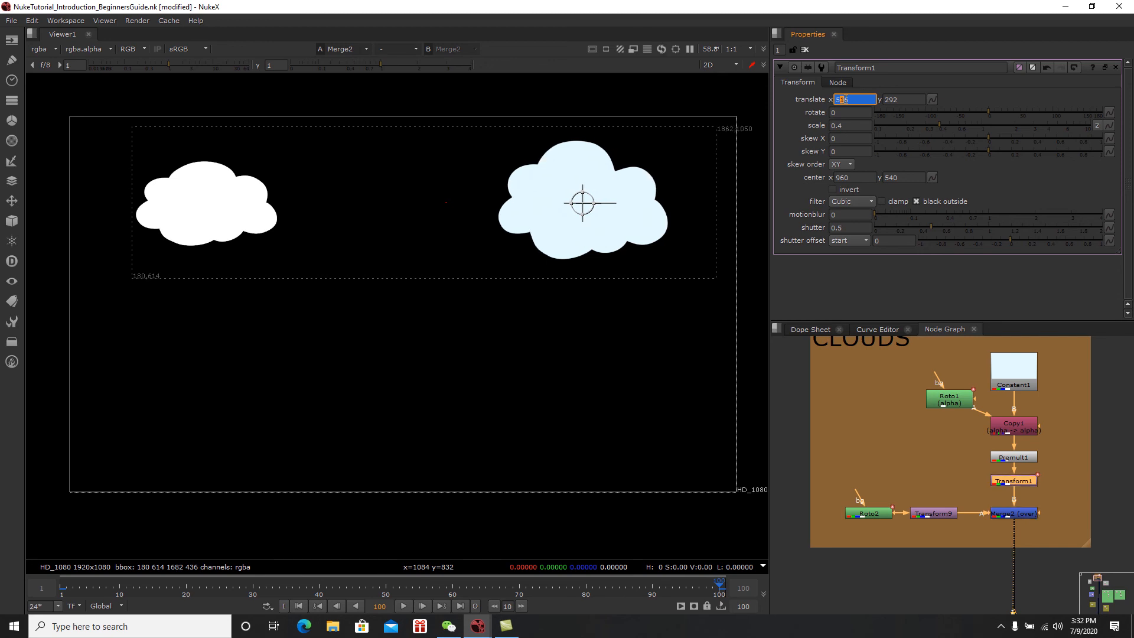
{"action": "key", "text": "Down"}
{"action": "key", "text": "Down"}
{"action": "key", "text": "Down"}
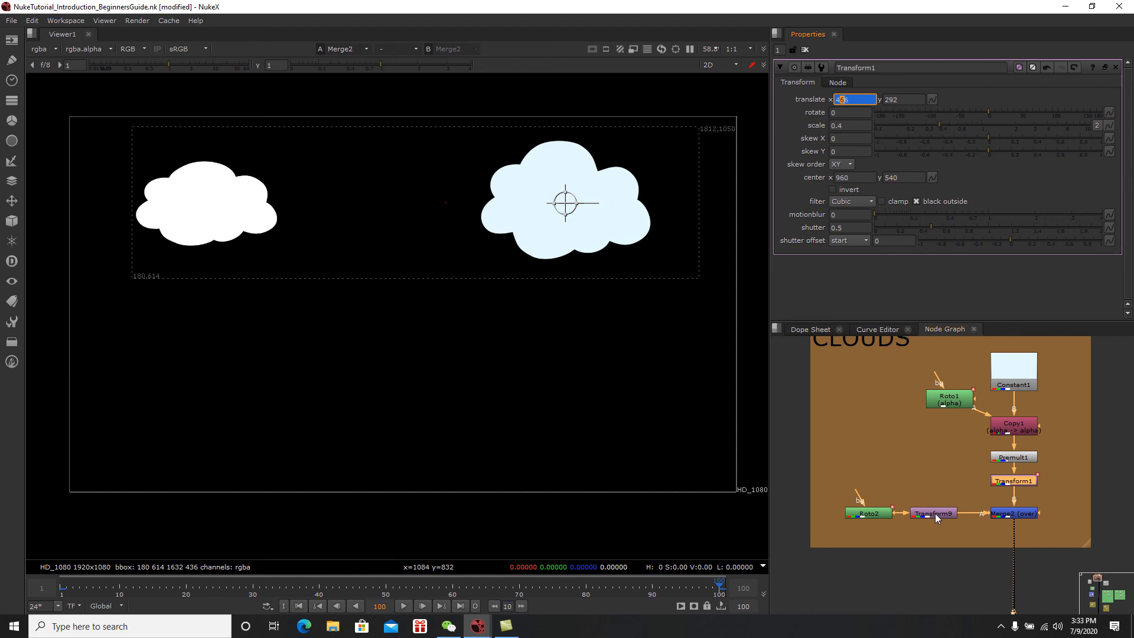
Step: Return to frame 1 and set a keyframe on translate x of the white cloud's Transform9, with the value 0
{"action": "left_click", "coordinate": [299, 606]}
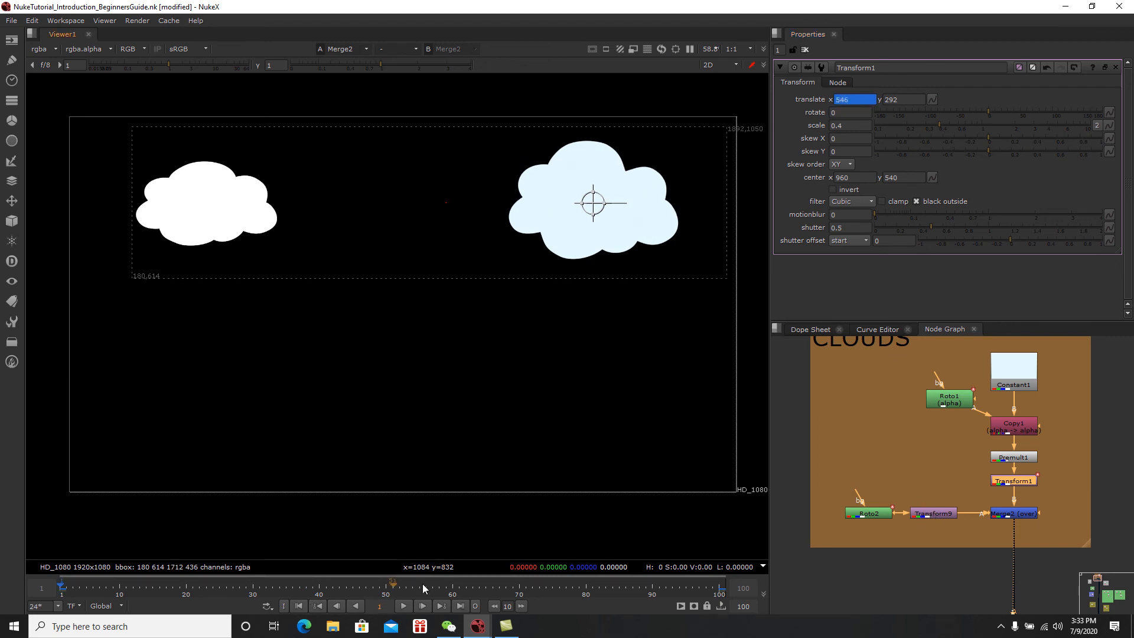
{"action": "left_click", "coordinate": [926, 513]}
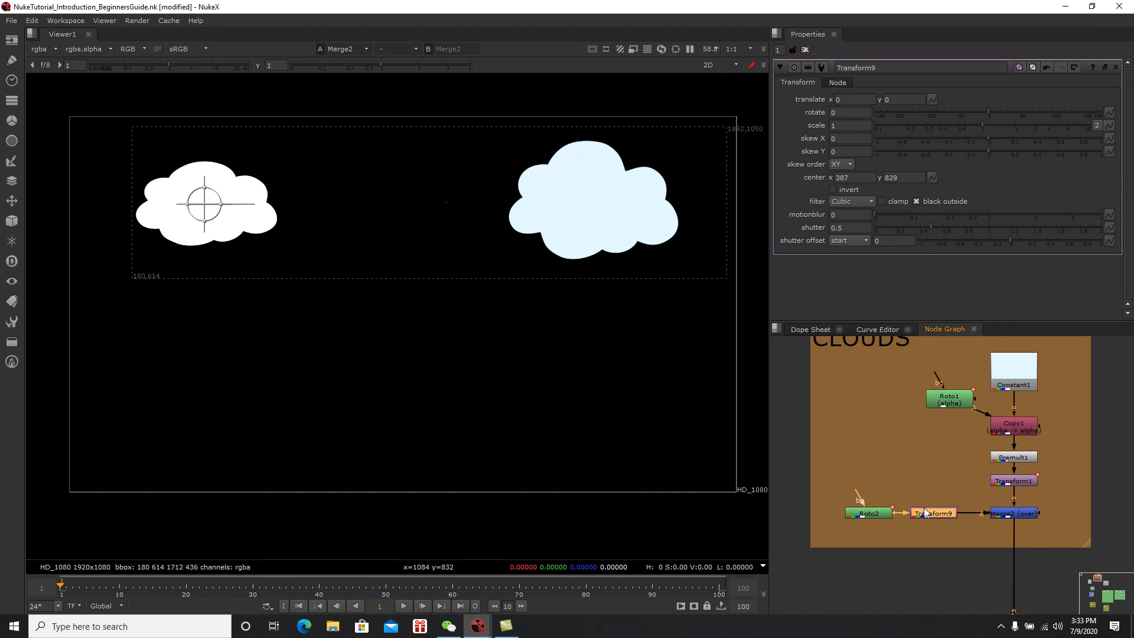
{"action": "right_click", "coordinate": [861, 102]}
{"action": "key", "text": "Escape"}
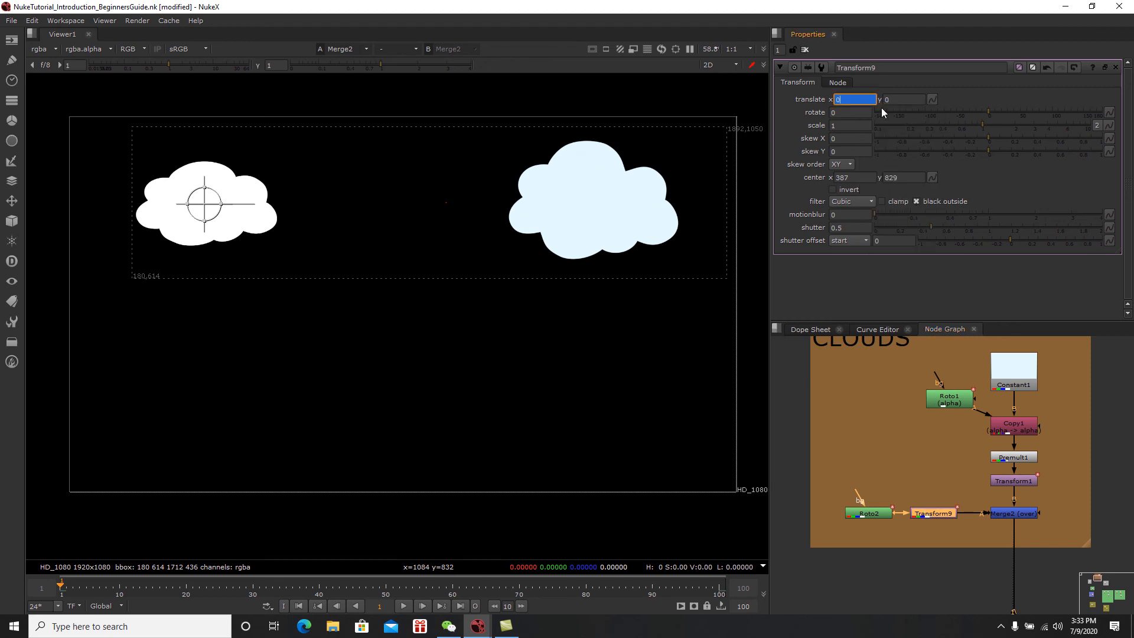
Step: At frame 100, lower translate x of the white cloud's Transform9 to about -54 so it drifts left
{"action": "left_click", "coordinate": [461, 605]}
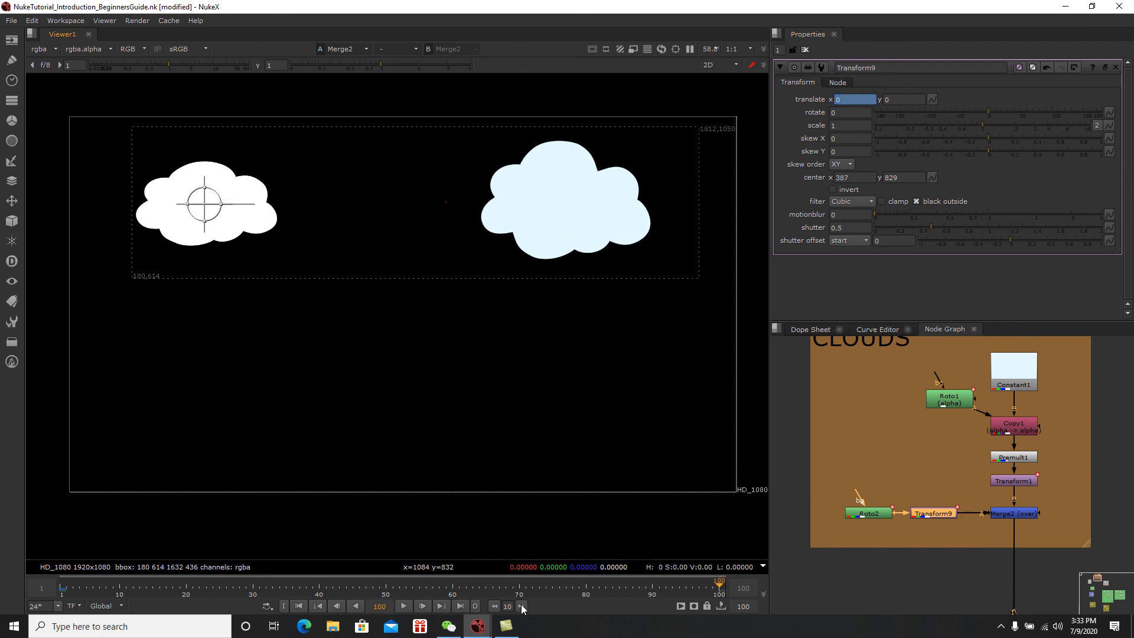
{"action": "left_click", "coordinate": [838, 100]}
{"action": "key", "text": "Down"}
{"action": "key", "text": "Down"}
{"action": "key", "text": "Down"}
{"action": "key", "text": "Down"}
{"action": "key", "text": "Down"}
{"action": "key", "text": "Down"}
{"action": "key", "text": "Down"}
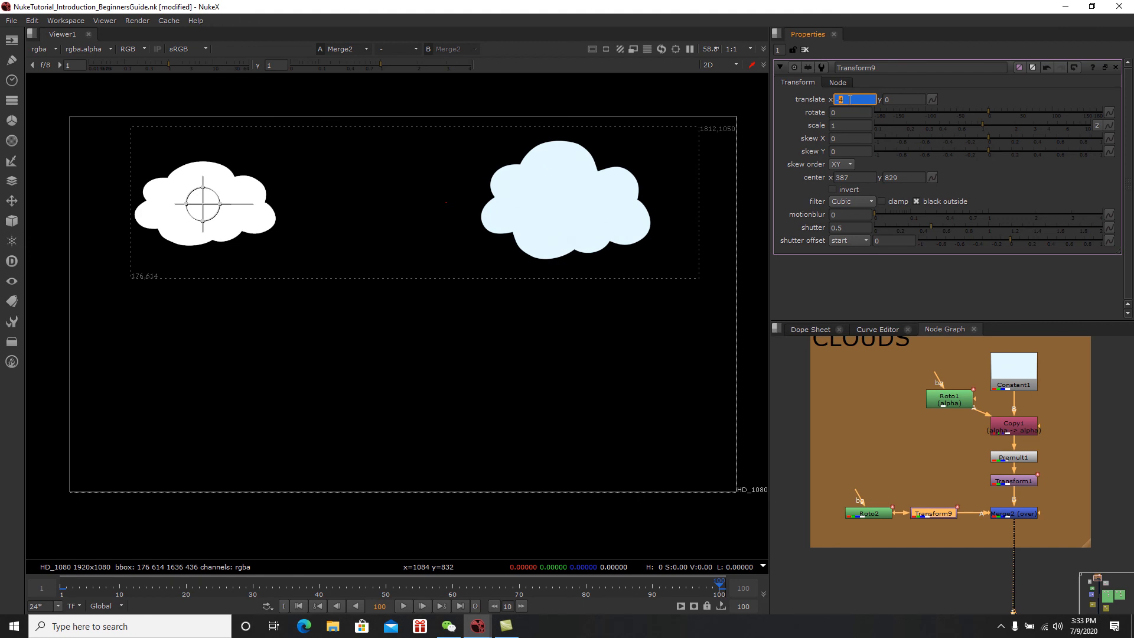
{"action": "key", "text": "Down"}
{"action": "key", "text": "Down"}
{"action": "key", "text": "Down"}
{"action": "key", "text": "Down"}
{"action": "key", "text": "Down"}
{"action": "key", "text": "Down"}
{"action": "key", "text": "Down"}
{"action": "key", "text": "Down"}
{"action": "key", "text": "Down"}
{"action": "key", "text": "Down"}
{"action": "key", "text": "Down"}
{"action": "key", "text": "Down"}
{"action": "key", "text": "Down"}
{"action": "key", "text": "Down"}
{"action": "key", "text": "Down"}
{"action": "key", "text": "Down"}
{"action": "key", "text": "Down"}
{"action": "key", "text": "Down"}
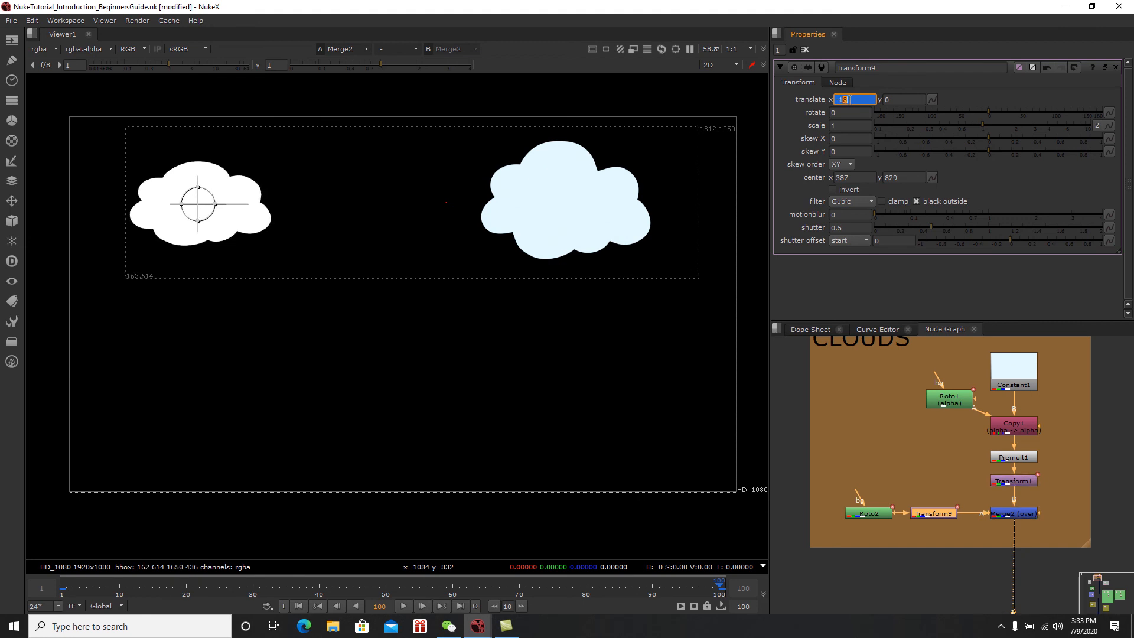
{"action": "key", "text": "Down"}
{"action": "key", "text": "Down"}
{"action": "key", "text": "Down"}
{"action": "key", "text": "Down"}
{"action": "key", "text": "Down"}
{"action": "key", "text": "Down"}
{"action": "key", "text": "Down"}
{"action": "key", "text": "Down"}
{"action": "key", "text": "Down"}
{"action": "key", "text": "Down"}
{"action": "key", "text": "Down"}
{"action": "key", "text": "Down"}
{"action": "key", "text": "Down"}
{"action": "key", "text": "Down"}
{"action": "key", "text": "Down"}
{"action": "key", "text": "Down"}
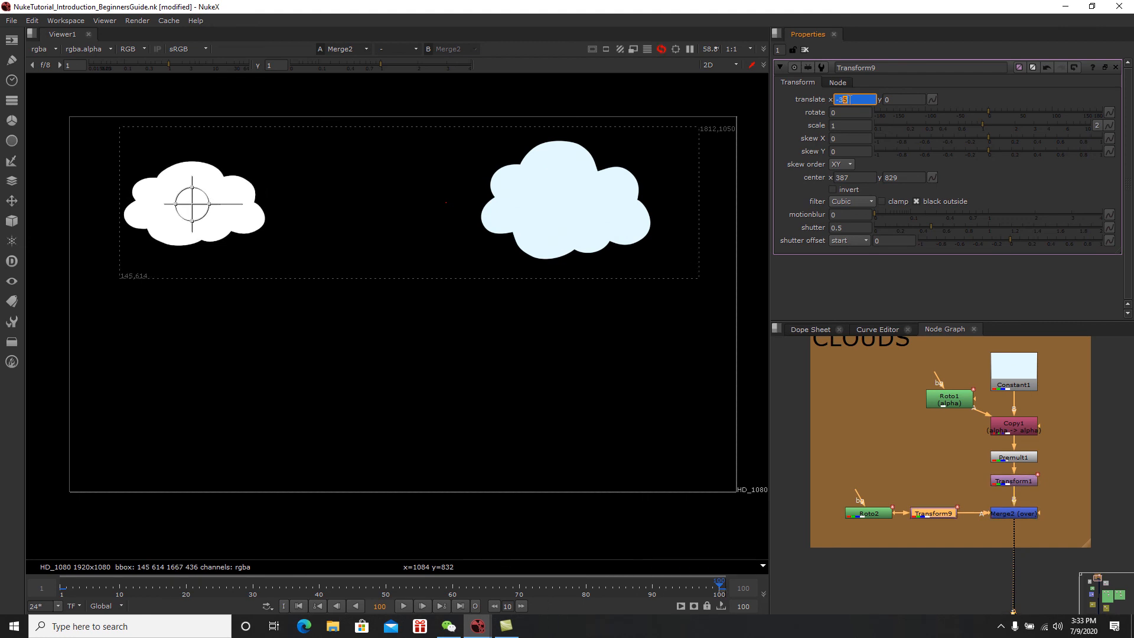
{"action": "key", "text": "Down"}
{"action": "key", "text": "Down"}
{"action": "key", "text": "Down"}
{"action": "key", "text": "Down"}
{"action": "key", "text": "Down"}
{"action": "key", "text": "Down"}
{"action": "key", "text": "Down"}
{"action": "key", "text": "Down"}
{"action": "key", "text": "Down"}
{"action": "key", "text": "Down"}
{"action": "key", "text": "Down"}
{"action": "key", "text": "Down"}
{"action": "key", "text": "Down"}
{"action": "key", "text": "Down"}
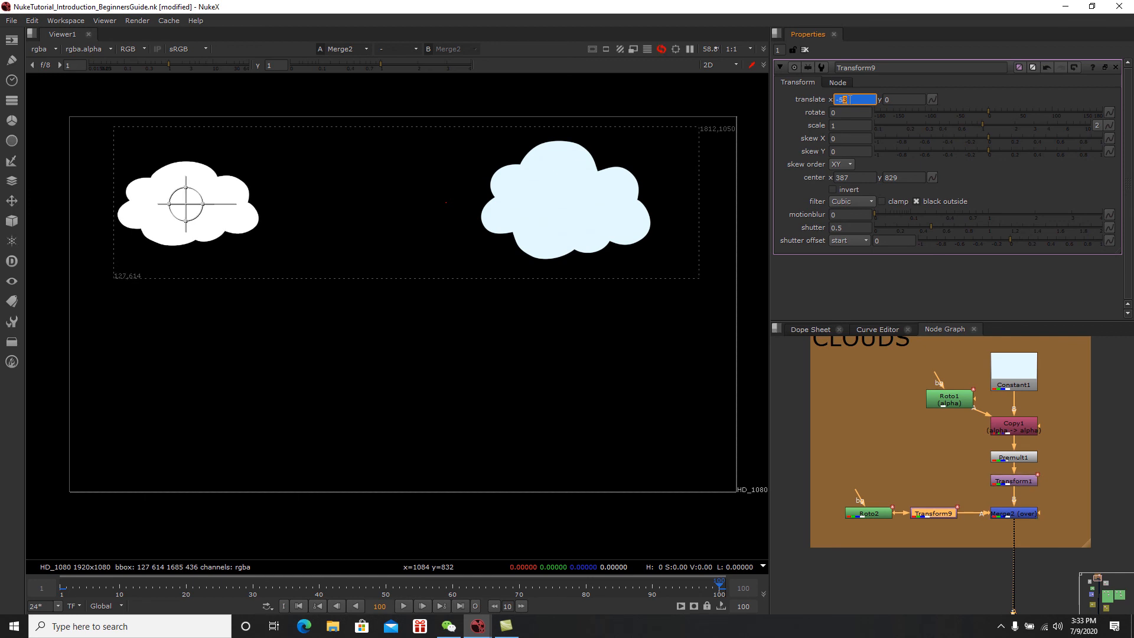
Step: Play back the animation of both clouds, stop it and return to frame 1
{"action": "left_click", "coordinate": [301, 607]}
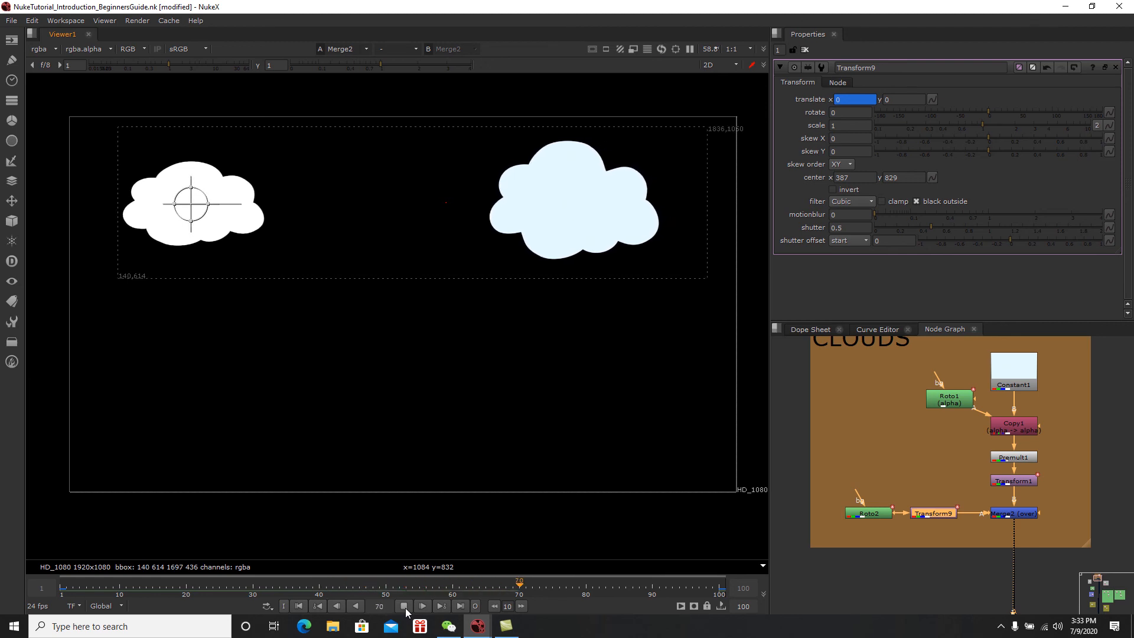
{"action": "left_click", "coordinate": [405, 607]}
{"action": "left_click", "coordinate": [299, 607]}
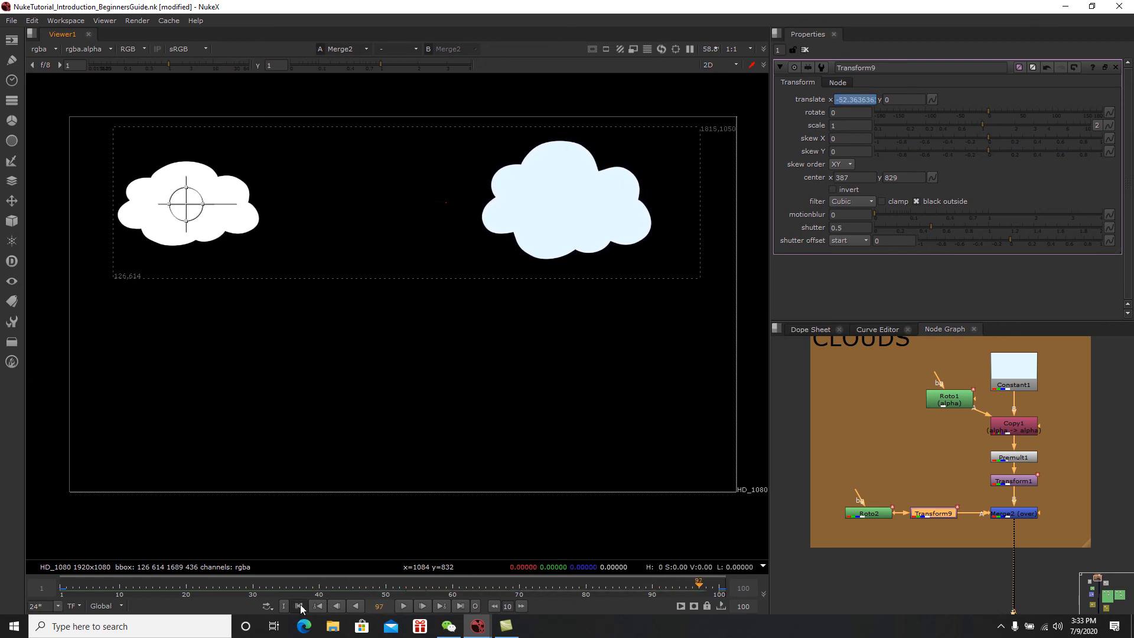
Step: Clear the cloud Transform's open properties and save the script
{"action": "left_click", "coordinate": [806, 50]}
{"action": "scroll", "coordinate": [939, 472], "scroll_direction": "down", "scroll_amount": 3}
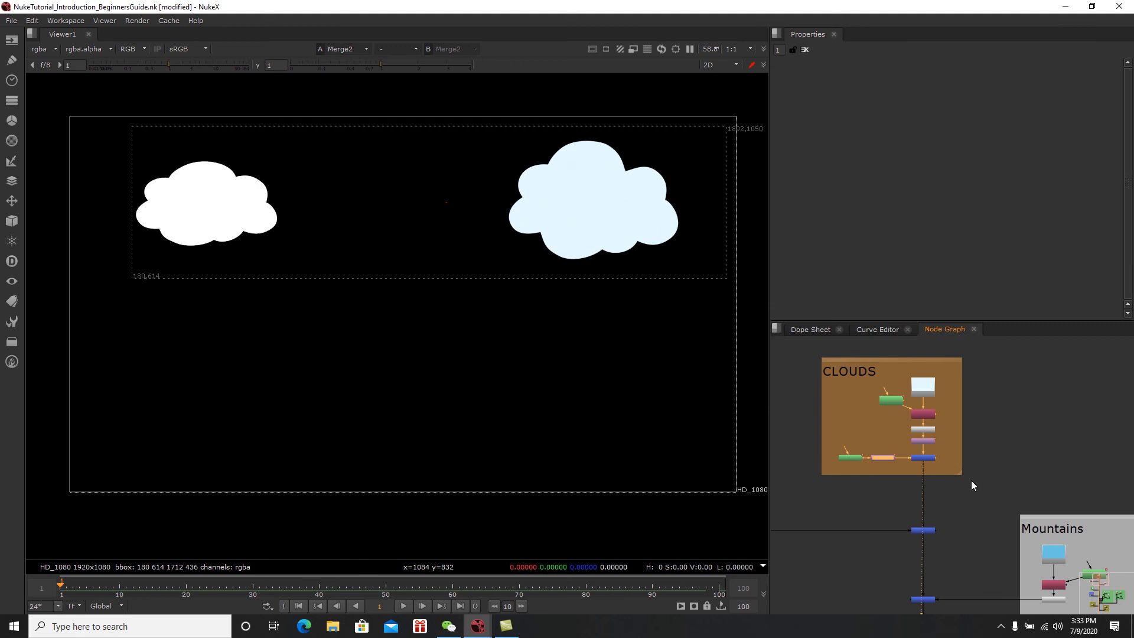
{"action": "key", "text": "ctrl+s"}
Step: View the final Merge23 and play back the full composite, returning to frame 1 at the end
{"action": "middle_click_drag", "start_coordinate": [991, 478], "coordinate": [984, 451]}
{"action": "scroll", "coordinate": [984, 453], "scroll_direction": "down", "scroll_amount": 5}
{"action": "middle_click_drag", "start_coordinate": [975, 568], "coordinate": [976, 421]}
{"action": "middle_click_drag", "start_coordinate": [975, 544], "coordinate": [973, 438]}
{"action": "scroll", "coordinate": [970, 496], "scroll_direction": "up", "scroll_amount": 6}
{"action": "left_click", "coordinate": [945, 461]}
{"action": "key", "text": "1"}
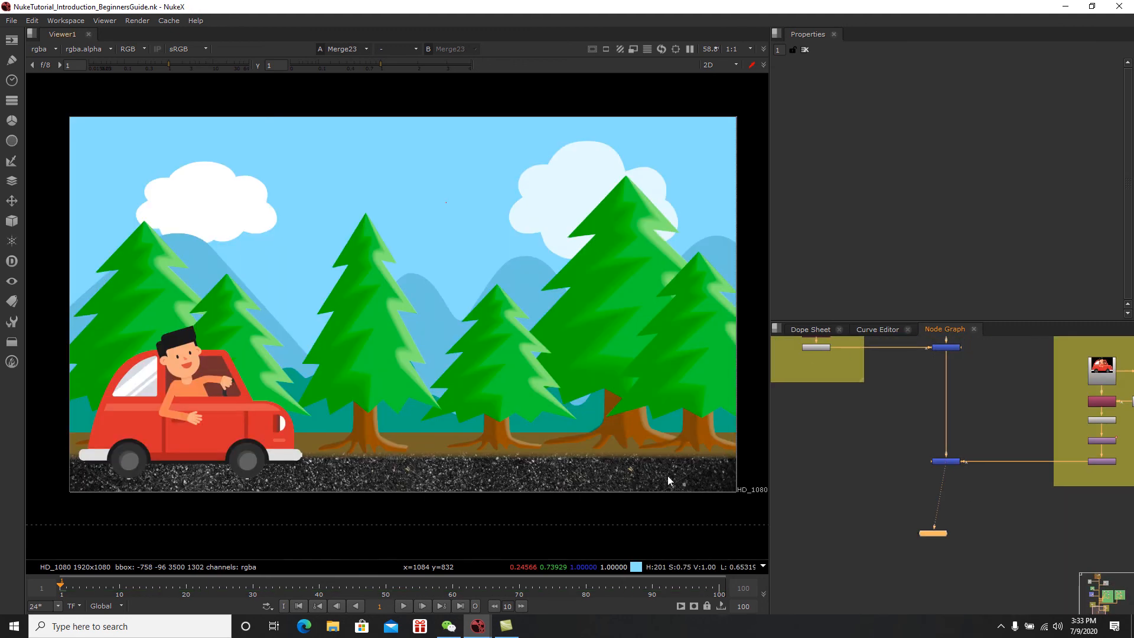
{"action": "left_click", "coordinate": [404, 606]}
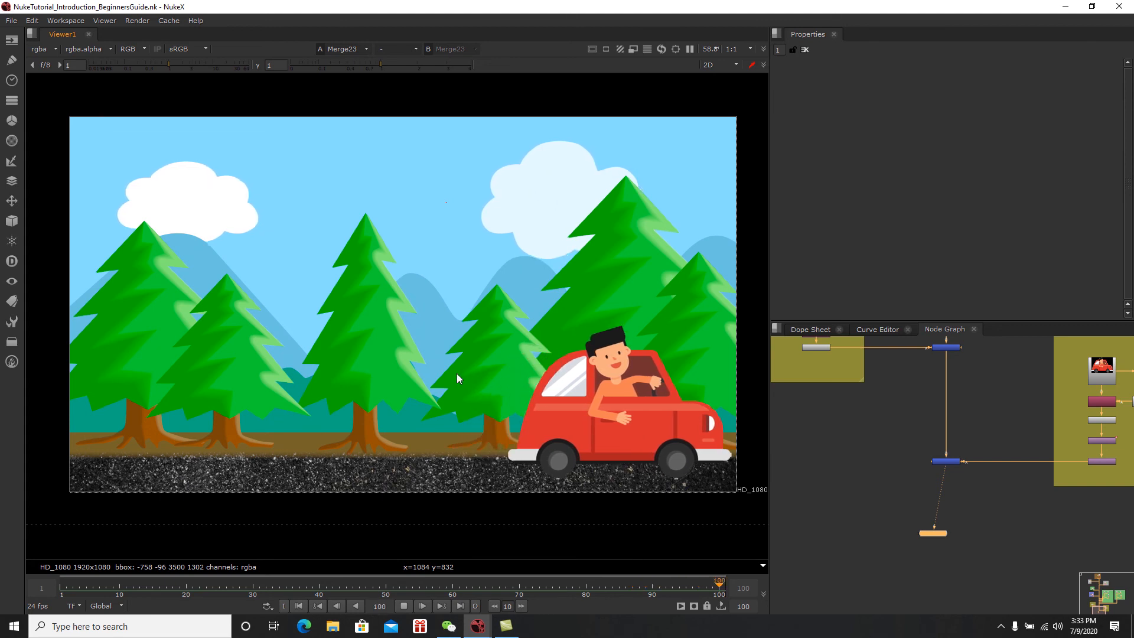
{"action": "left_click", "coordinate": [403, 607]}
{"action": "left_click", "coordinate": [298, 607]}
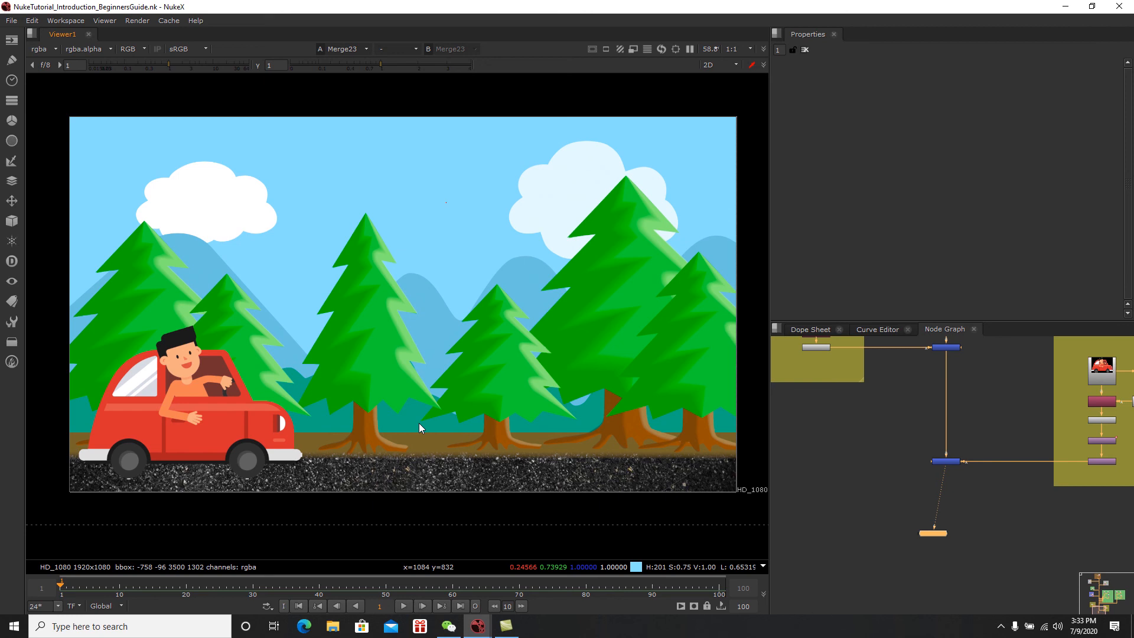
Step: Move the Viewer node further down to make room below the final merge
{"action": "middle_click_drag", "start_coordinate": [844, 472], "coordinate": [842, 398]}
{"action": "left_click_drag", "start_coordinate": [937, 463], "coordinate": [913, 563]}
{"action": "left_click", "coordinate": [957, 530]}
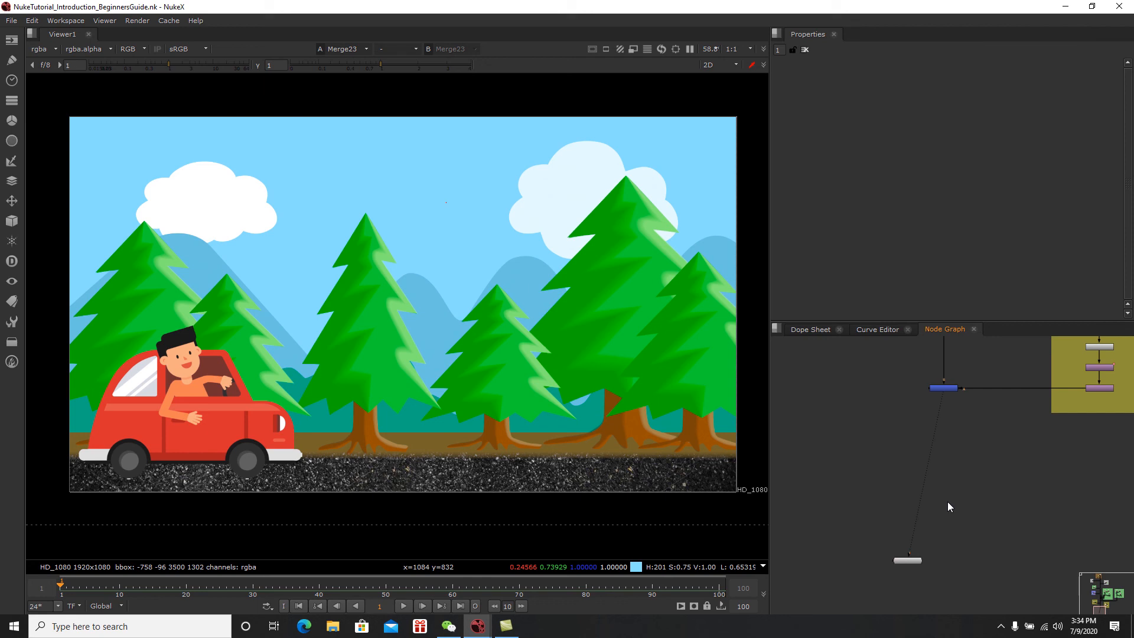
{"action": "middle_click_drag", "start_coordinate": [934, 461], "coordinate": [921, 483]}
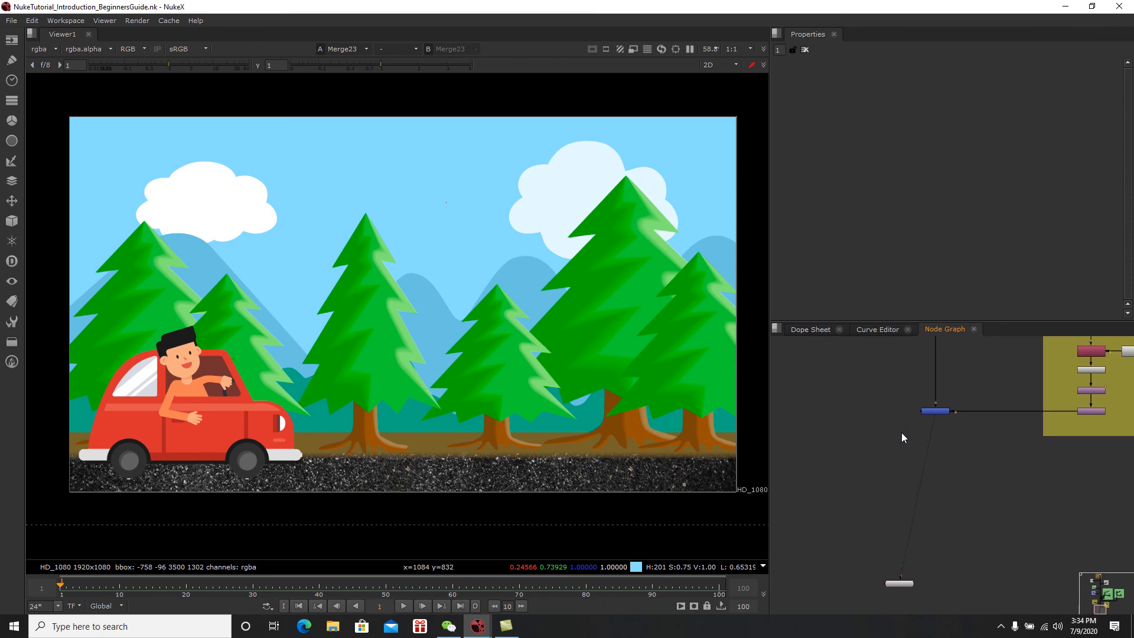
Step: Add a ColorCorrect node directly below Merge23, connect it to the merge's output and view it
{"action": "scroll", "coordinate": [925, 448], "scroll_direction": "up", "scroll_amount": 3}
{"action": "middle_click_drag", "start_coordinate": [923, 456], "coordinate": [937, 425]}
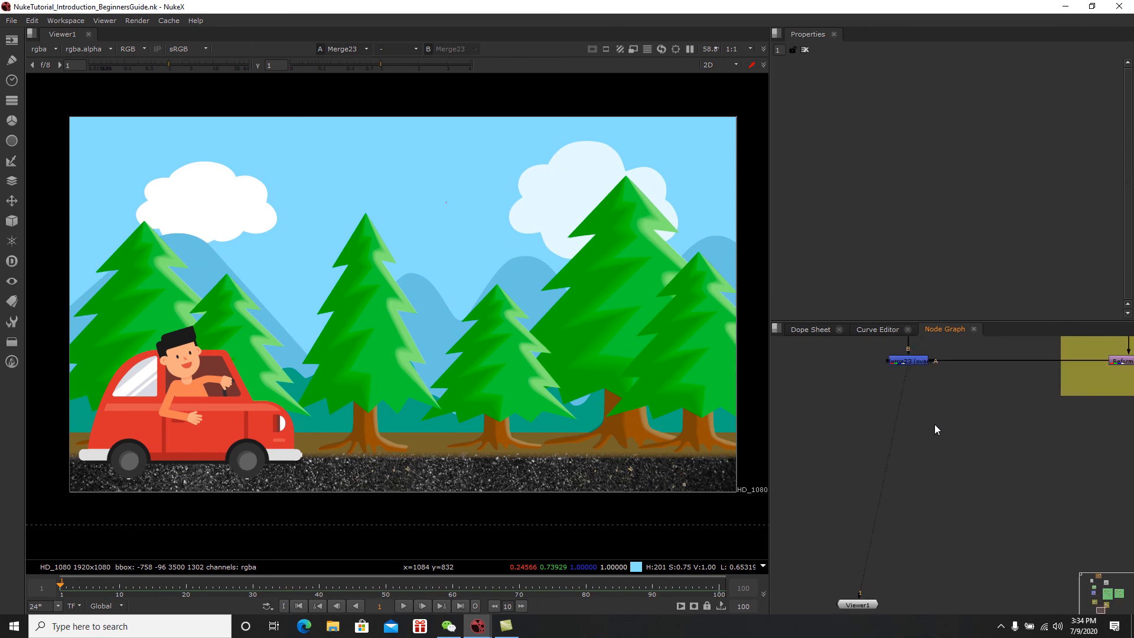
{"action": "middle_click_drag", "start_coordinate": [935, 425], "coordinate": [934, 437]}
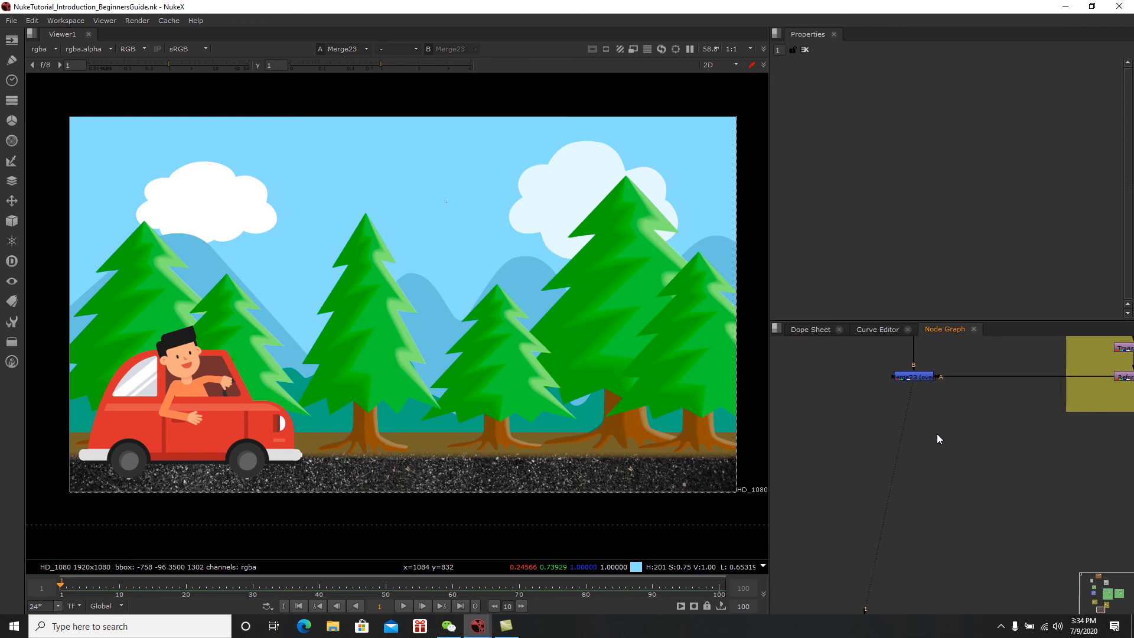
{"action": "key", "text": "Tab"}
{"action": "type", "text": "colr"}
{"action": "key", "text": "BackSpace"}
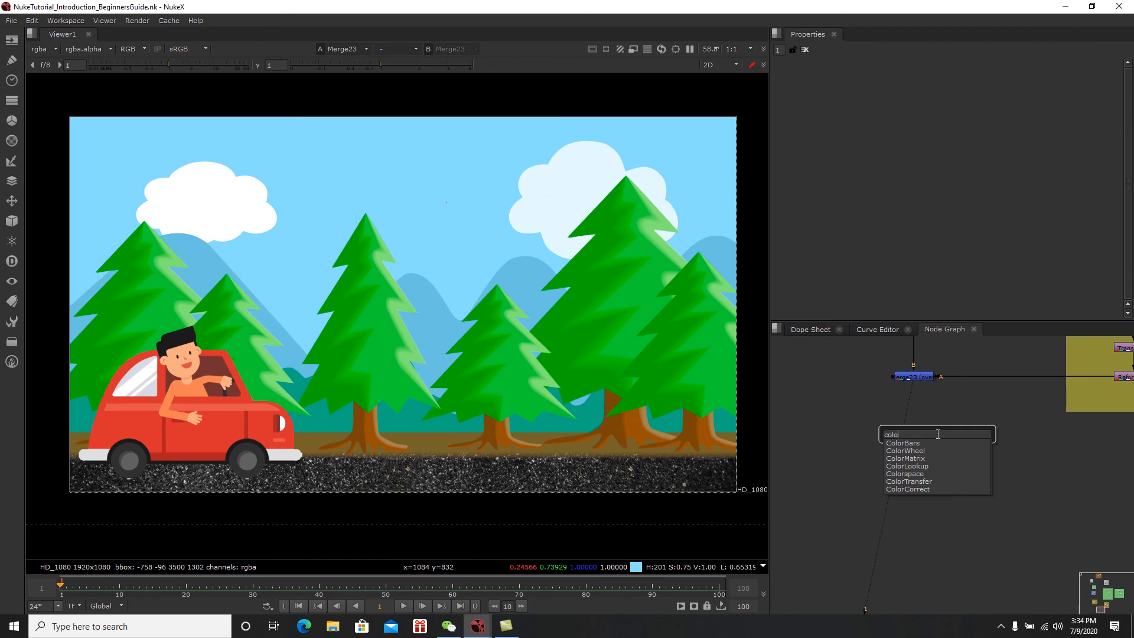
{"action": "type", "text": "ord"}
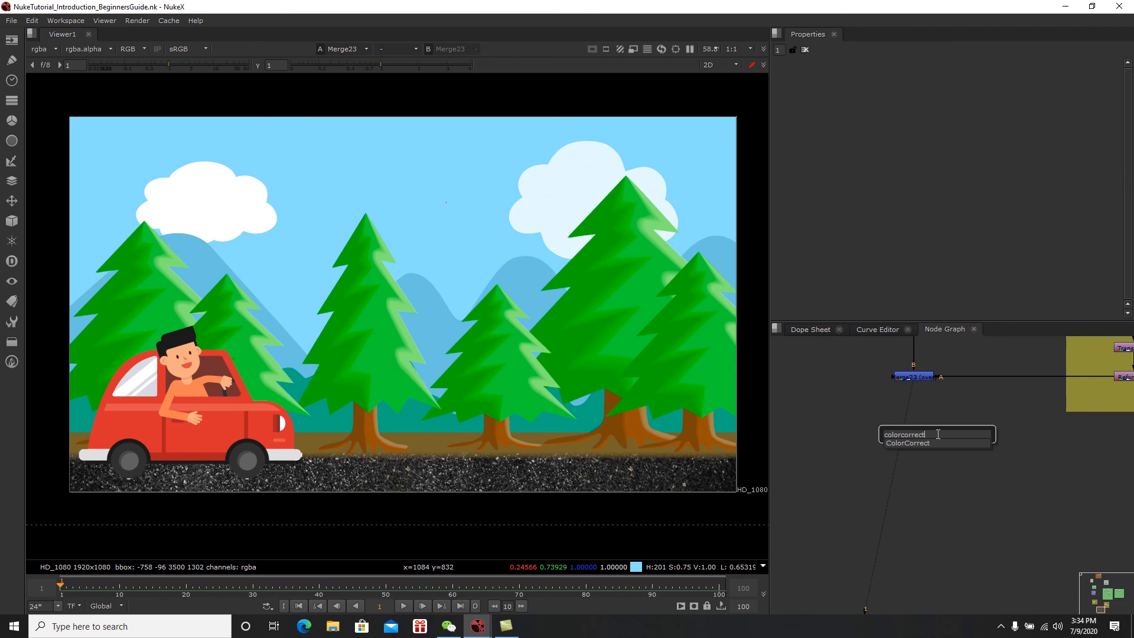
{"action": "type", "text": "orrect"}
{"action": "left_click", "coordinate": [926, 442]}
{"action": "left_click_drag", "start_coordinate": [934, 429], "coordinate": [924, 385]}
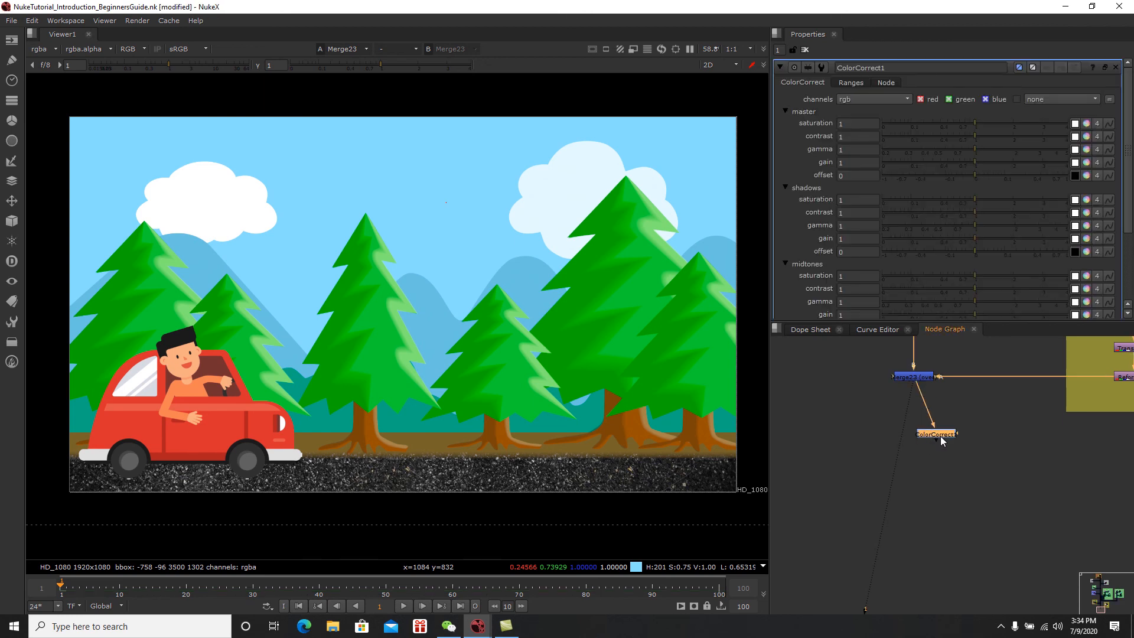
{"action": "left_click_drag", "start_coordinate": [933, 445], "coordinate": [920, 444]}
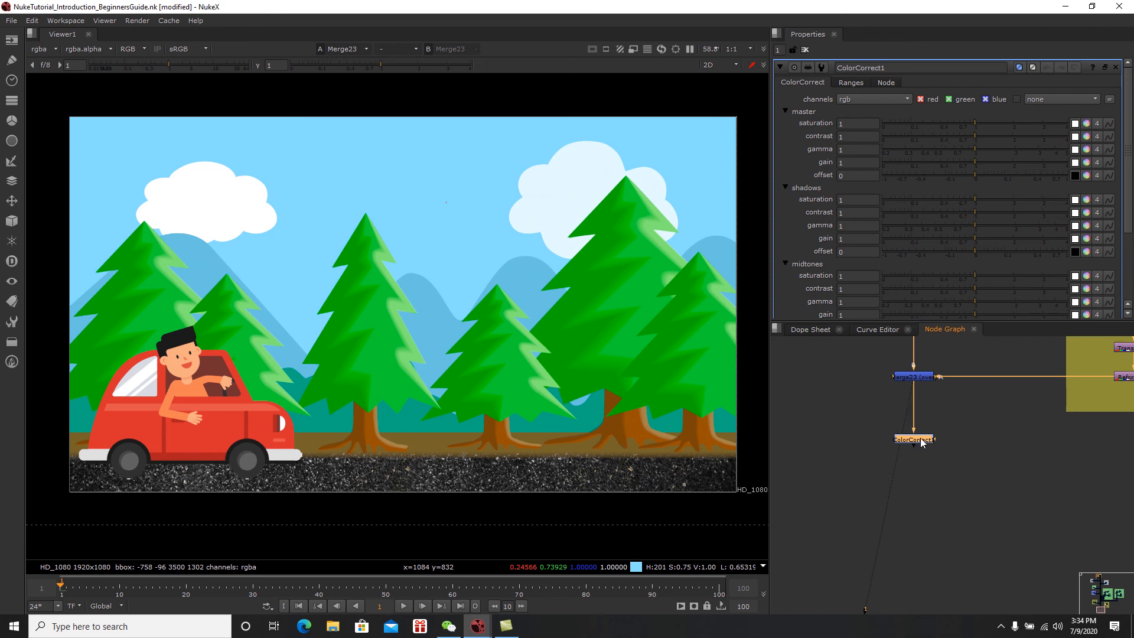
{"action": "key", "text": "1"}
Step: Try out the ColorCorrect's master contrast and gain, and return them to their default values
{"action": "mouse_move", "coordinate": [977, 136]}
{"action": "left_mouse_down"}
{"action": "mouse_move", "coordinate": [988, 134]}
{"action": "mouse_move", "coordinate": [963, 140]}
{"action": "mouse_move", "coordinate": [987, 143]}
{"action": "mouse_move", "coordinate": [975, 123]}
{"action": "mouse_move", "coordinate": [1001, 121]}
{"action": "mouse_move", "coordinate": [891, 130]}
{"action": "mouse_move", "coordinate": [1060, 123]}
{"action": "mouse_move", "coordinate": [1012, 122]}
{"action": "mouse_move", "coordinate": [958, 152]}
{"action": "mouse_move", "coordinate": [990, 153]}
{"action": "left_mouse_up"}
{"action": "key", "text": "ctrl+z"}
{"action": "key", "text": "ctrl+z"}
{"action": "key", "text": "ctrl+z"}
{"action": "key", "text": "ctrl+z"}
{"action": "key", "text": "ctrl+z"}
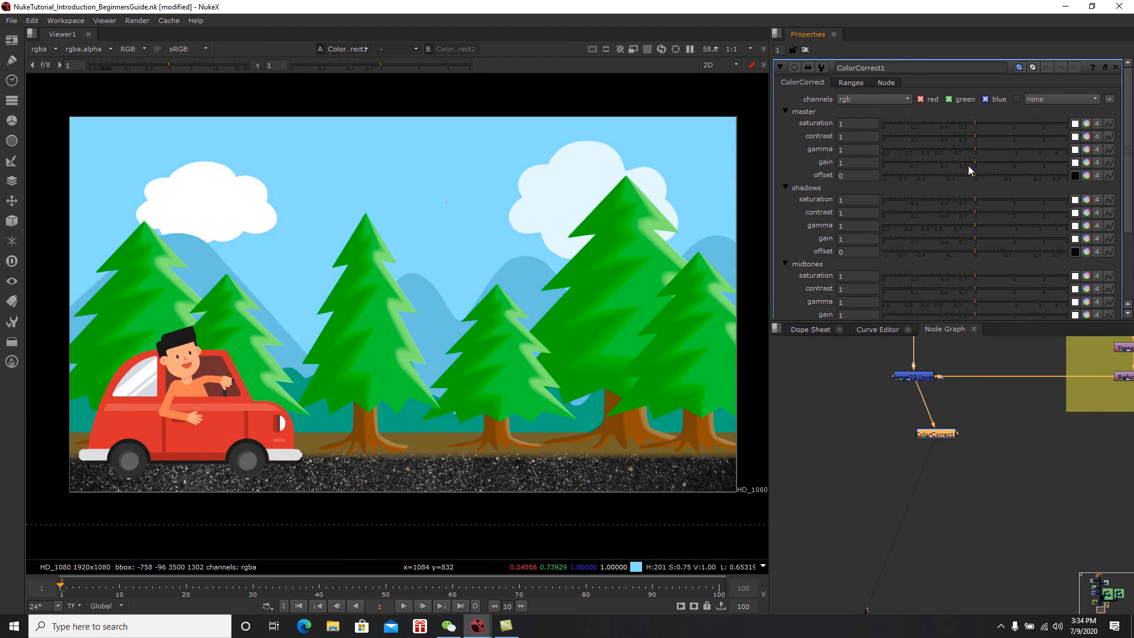
{"action": "mouse_move", "coordinate": [976, 161]}
{"action": "left_mouse_down"}
{"action": "mouse_move", "coordinate": [947, 163]}
{"action": "mouse_move", "coordinate": [1012, 159]}
{"action": "mouse_move", "coordinate": [934, 162]}
{"action": "mouse_move", "coordinate": [965, 159]}
{"action": "left_mouse_up"}
{"action": "left_click", "coordinate": [837, 164]}
{"action": "mouse_move", "coordinate": [976, 162]}
{"action": "left_mouse_down"}
{"action": "mouse_move", "coordinate": [958, 161]}
{"action": "mouse_move", "coordinate": [976, 164]}
{"action": "left_mouse_up"}
Step: Tint the ColorCorrect's master gain warm yellow on the colour wheel, with green 0.843401 and blue 0.326551
{"action": "left_click", "coordinate": [1087, 163]}
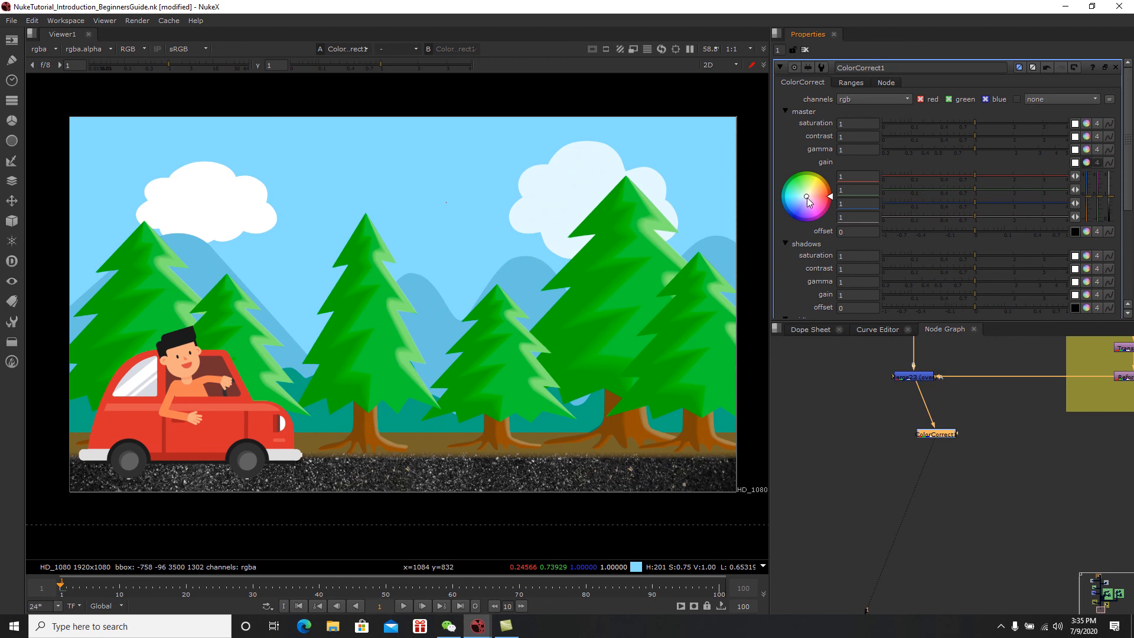
{"action": "left_click_drag", "start_coordinate": [808, 197], "coordinate": [887, 116]}
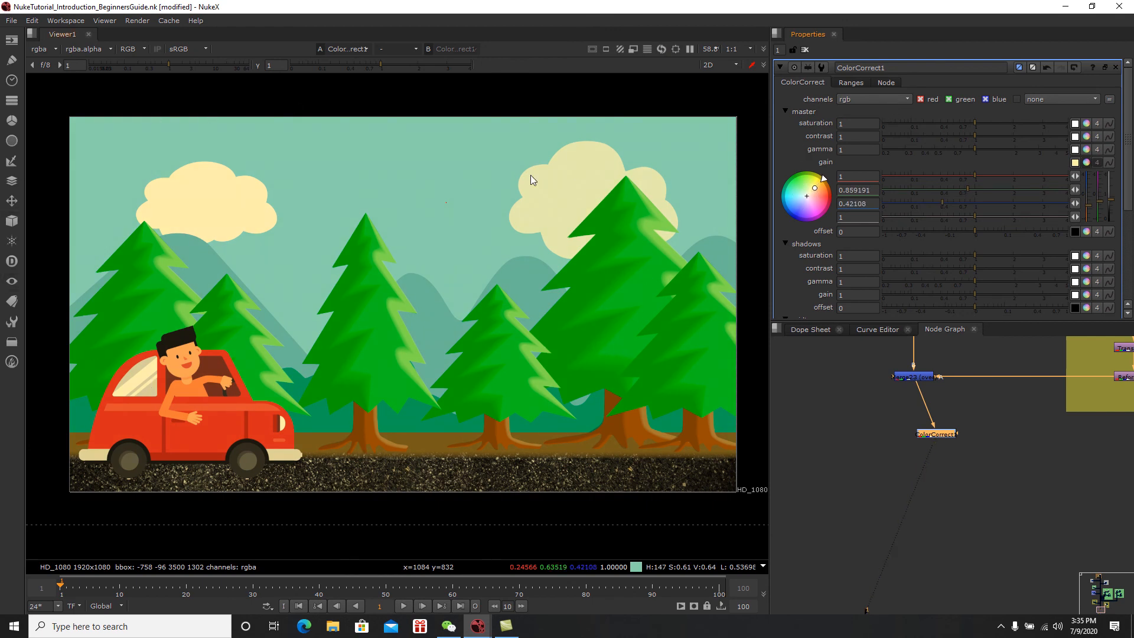
{"action": "left_click_drag", "start_coordinate": [815, 188], "coordinate": [815, 188]}
{"action": "left_click_drag", "start_coordinate": [1111, 208], "coordinate": [1113, 206]}
{"action": "mouse_move", "coordinate": [820, 185]}
{"action": "left_mouse_down"}
{"action": "mouse_move", "coordinate": [804, 201]}
{"action": "mouse_move", "coordinate": [824, 179]}
{"action": "left_mouse_up"}
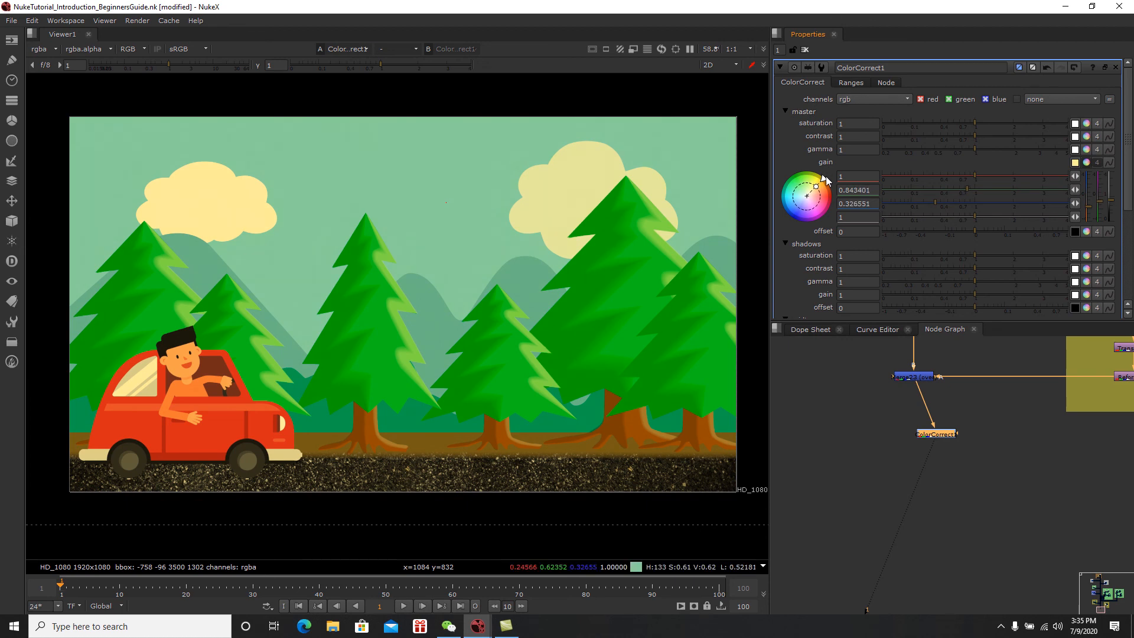
Step: Clear the open properties, align the ColorCorrect node straight below the final merge, and view its result
{"action": "left_click", "coordinate": [805, 49]}
{"action": "left_click_drag", "start_coordinate": [948, 452], "coordinate": [923, 446]}
{"action": "middle_click_drag", "start_coordinate": [939, 440], "coordinate": [946, 420]}
{"action": "left_click", "coordinate": [943, 460]}
{"action": "left_click", "coordinate": [920, 425]}
{"action": "key", "text": "1"}
Step: Add a Crop node and insert it between the ColorCorrect and the Viewer to trim the oversized bounding box
{"action": "scroll", "coordinate": [494, 376], "scroll_direction": "down", "scroll_amount": 5}
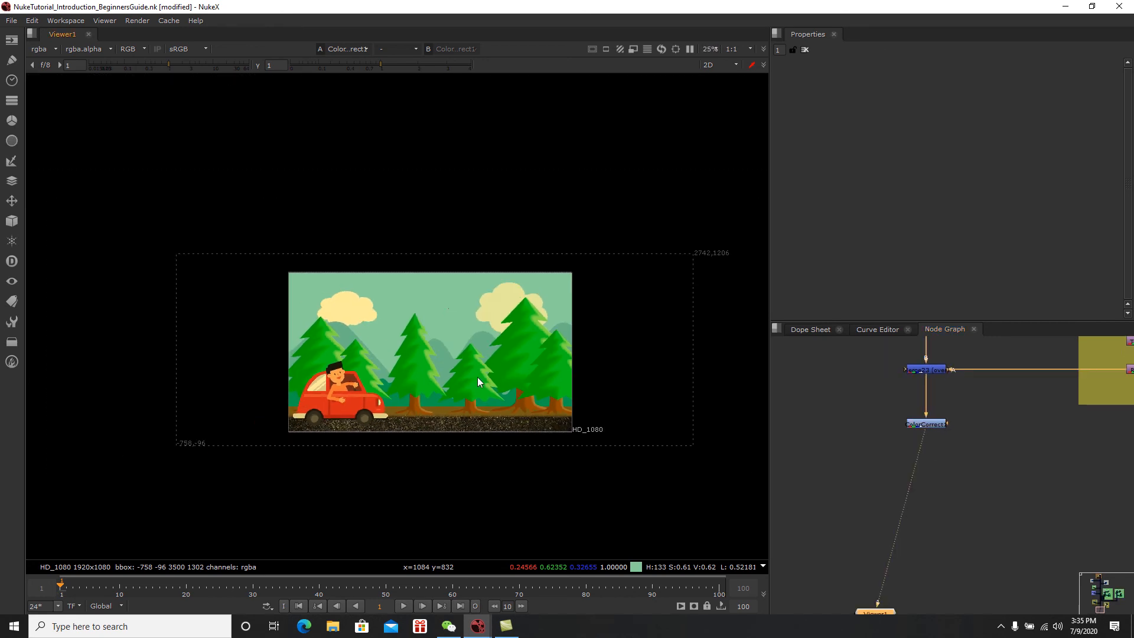
{"action": "scroll", "coordinate": [500, 367], "scroll_direction": "down", "scroll_amount": 2}
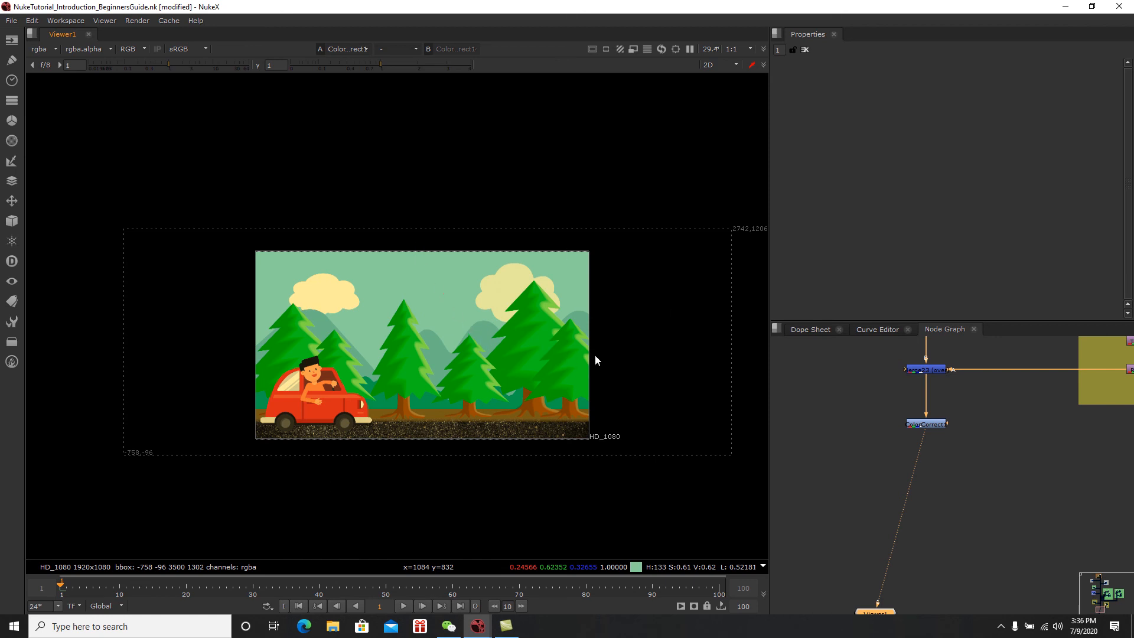
{"action": "middle_click_drag", "start_coordinate": [595, 358], "coordinate": [570, 339]}
{"action": "scroll", "coordinate": [590, 321], "scroll_direction": "up", "scroll_amount": 1}
{"action": "scroll", "coordinate": [594, 362], "scroll_direction": "down", "scroll_amount": 1}
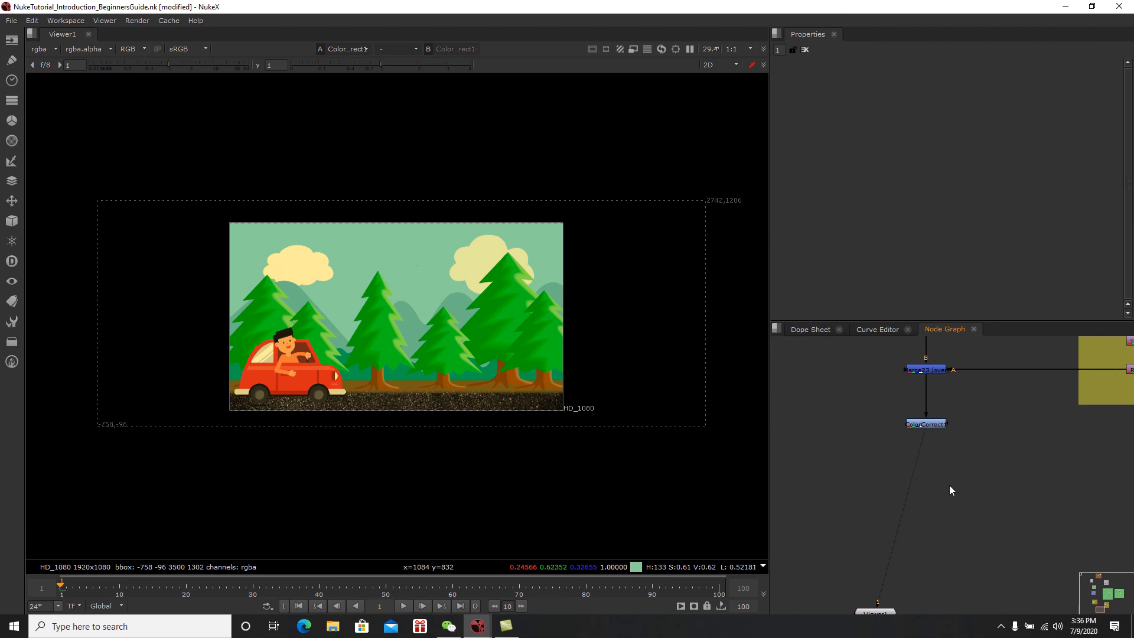
{"action": "key", "text": "Tab"}
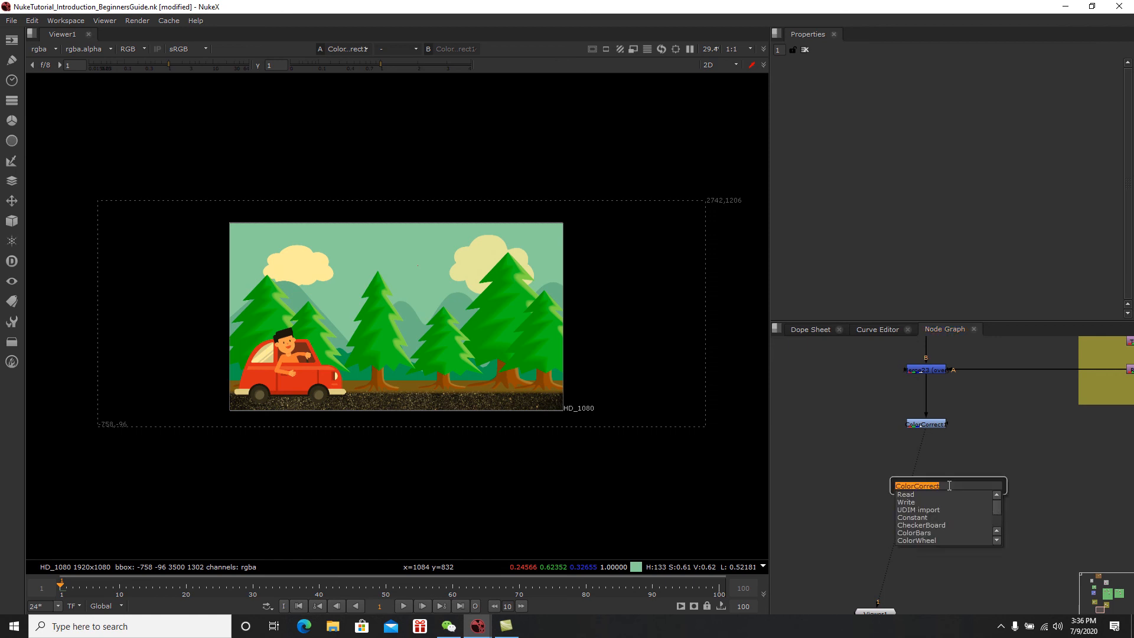
{"action": "type", "text": "crop"}
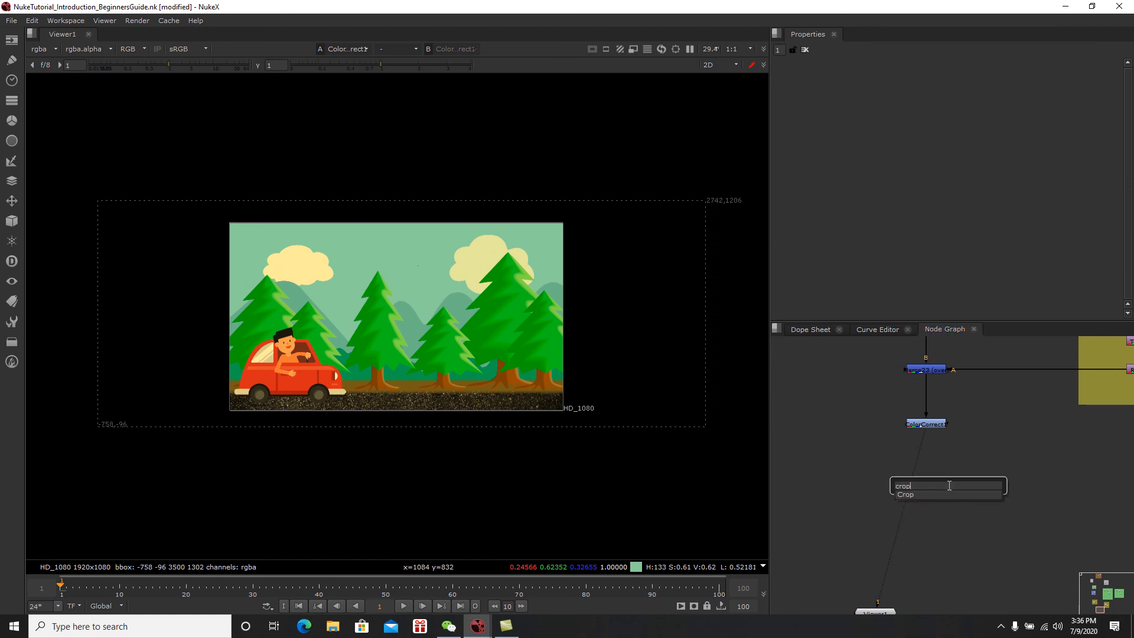
{"action": "left_click", "coordinate": [916, 494]}
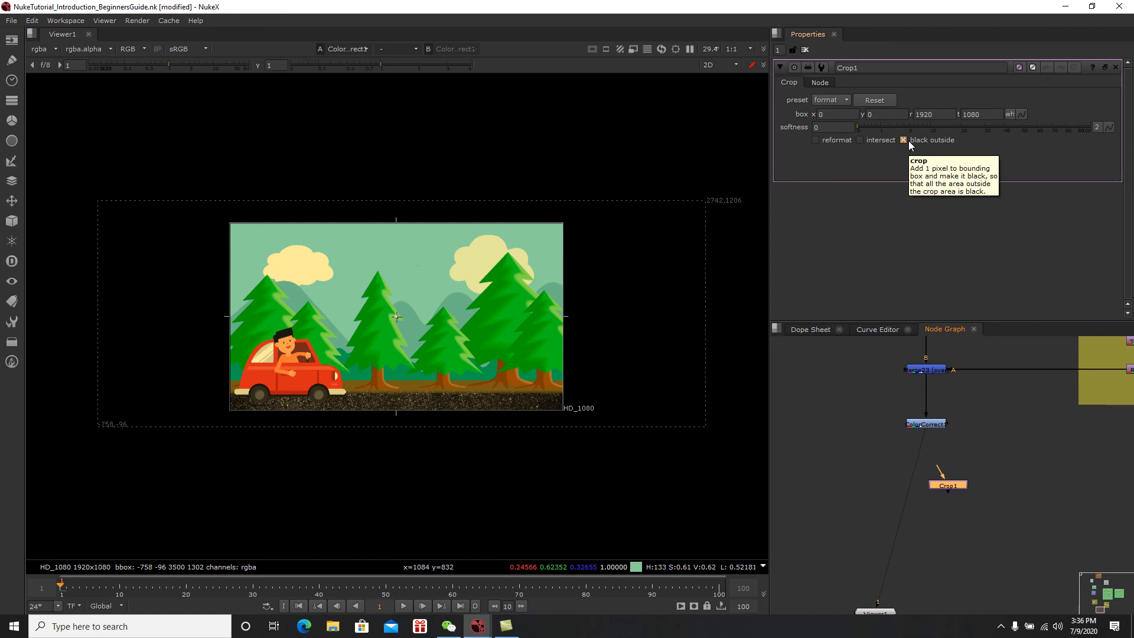
{"action": "mouse_move", "coordinate": [947, 484]}
{"action": "left_mouse_down"}
{"action": "mouse_move", "coordinate": [930, 424]}
{"action": "mouse_move", "coordinate": [930, 478]}
{"action": "left_mouse_up"}
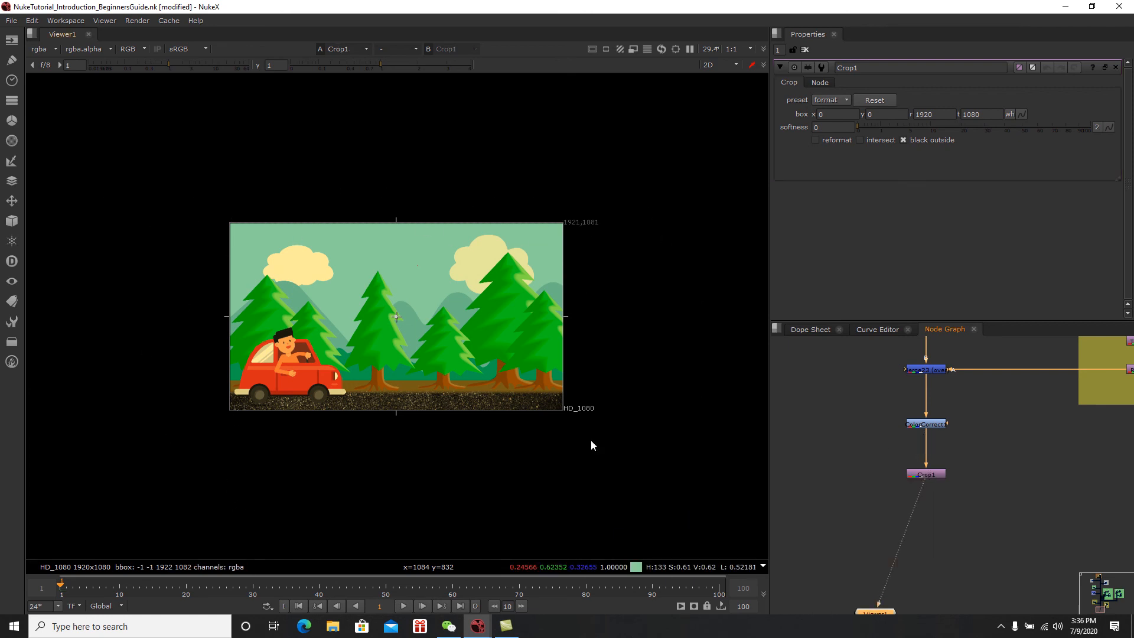
Step: Close the Crop's properties, fit the image in the viewer and save the script
{"action": "left_click", "coordinate": [806, 51]}
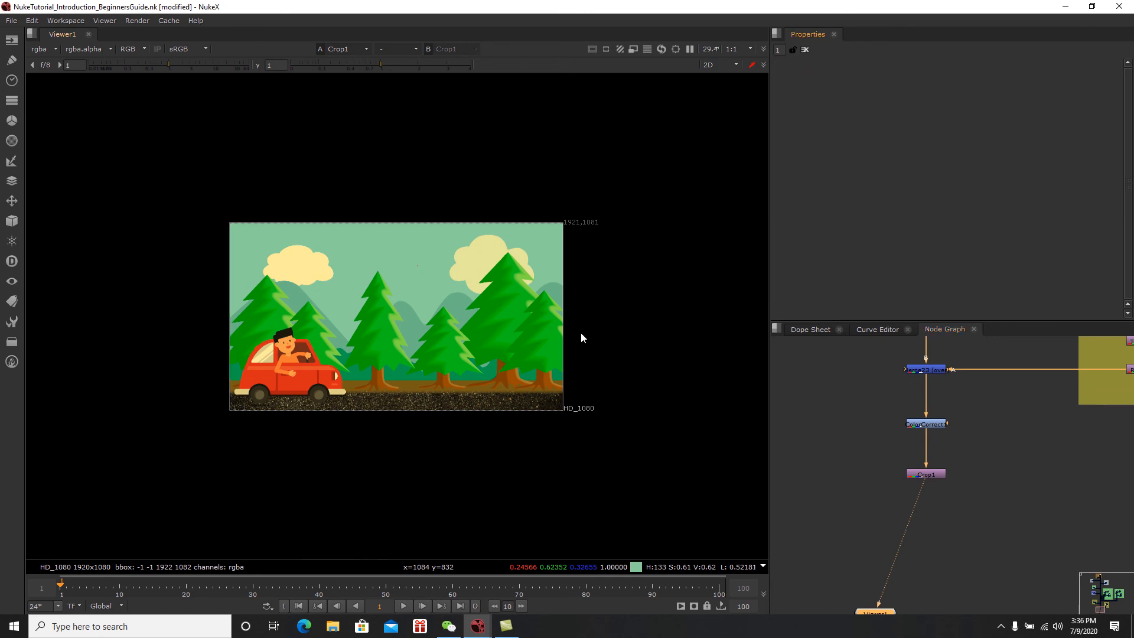
{"action": "key", "text": "f"}
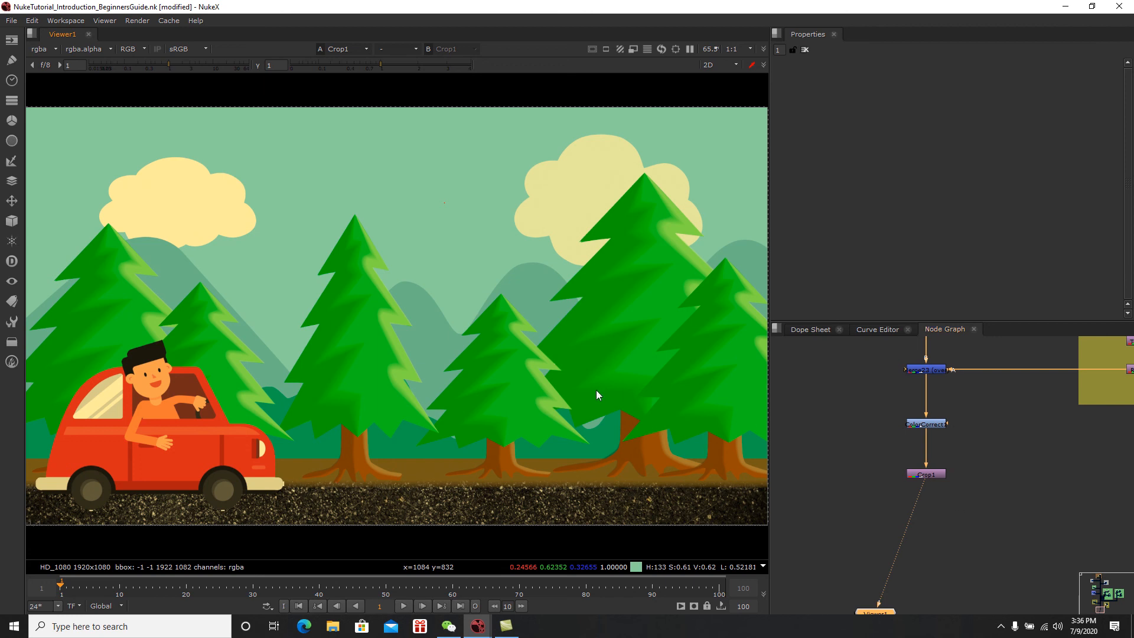
{"action": "key", "text": "ctrl+s"}
Step: Add a Write node below the Crop node, space it out slightly and set its channels to rgba
{"action": "left_click_drag", "start_coordinate": [927, 474], "coordinate": [927, 471]}
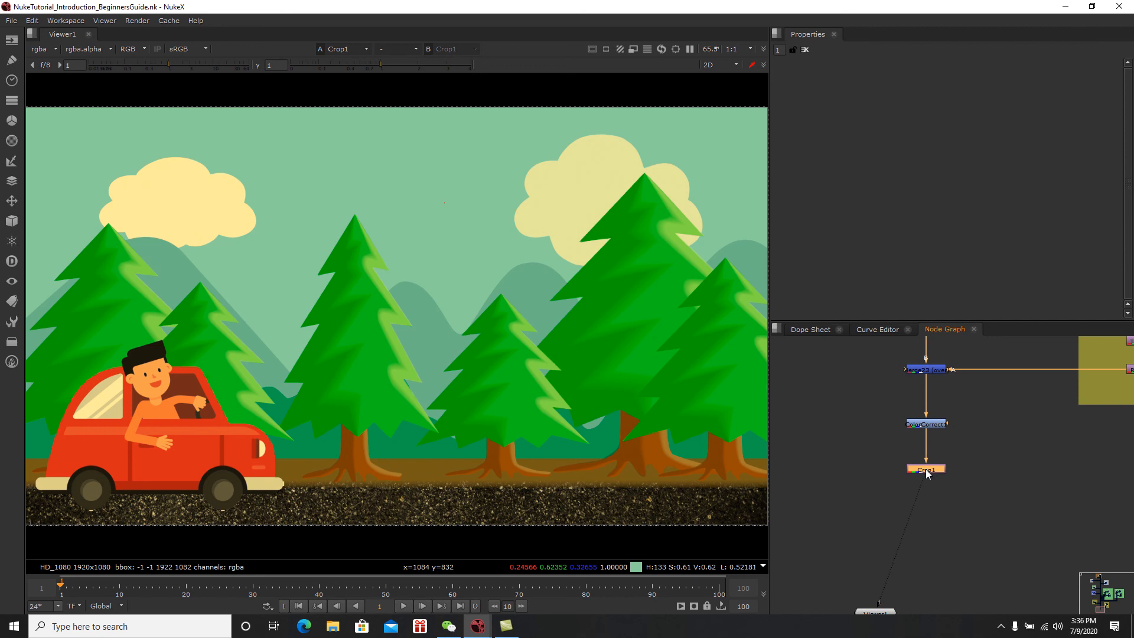
{"action": "key", "text": "Tab"}
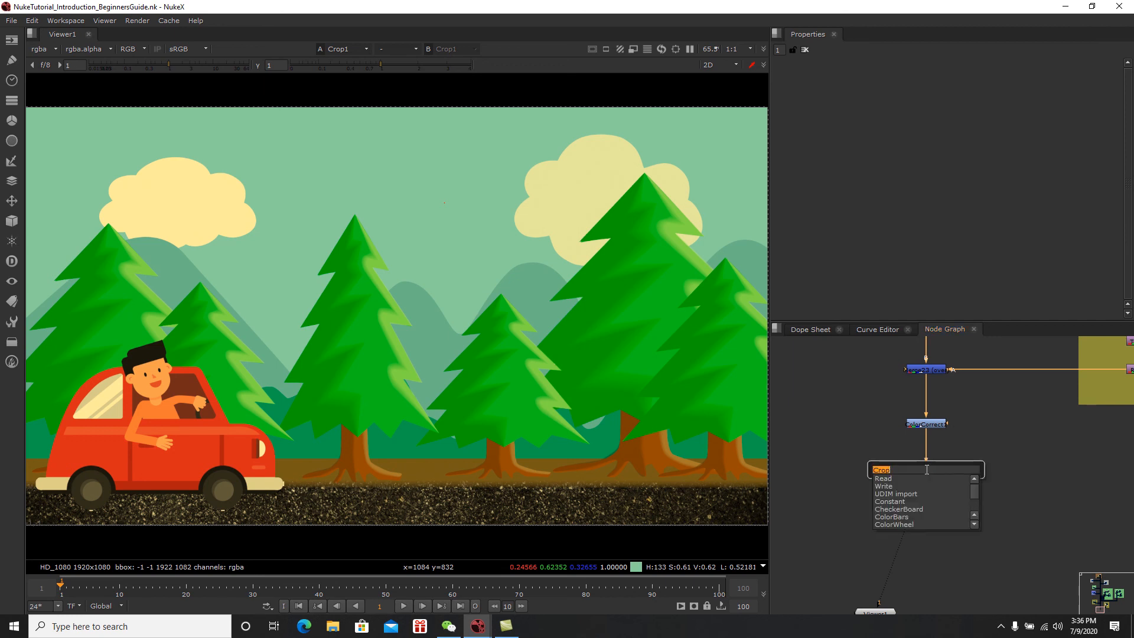
{"action": "type", "text": "write"}
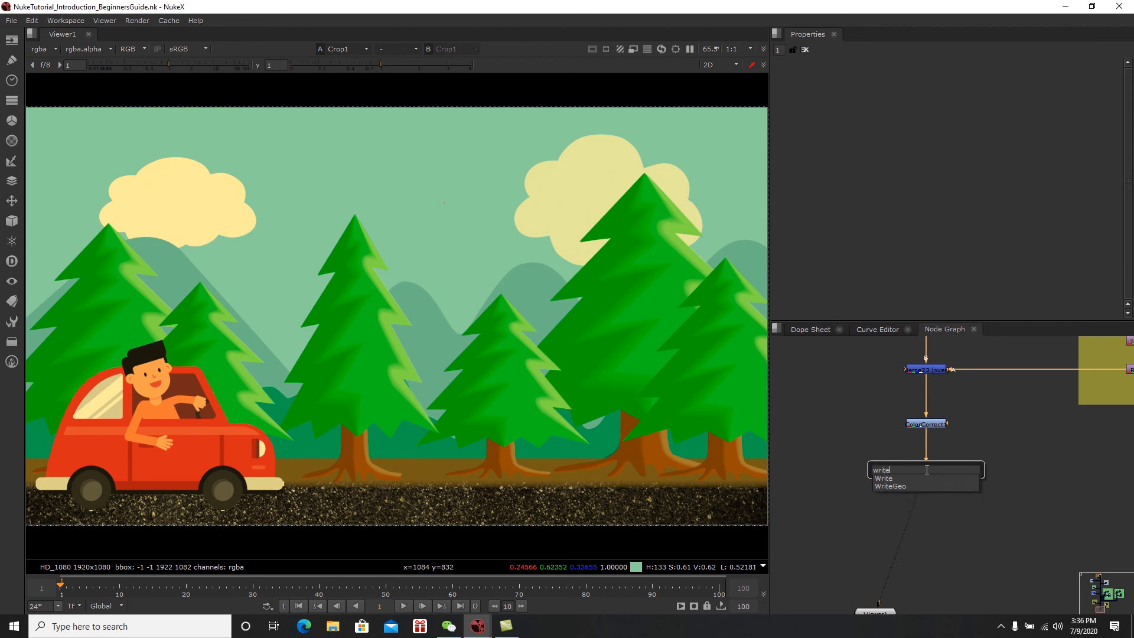
{"action": "key", "text": "Return"}
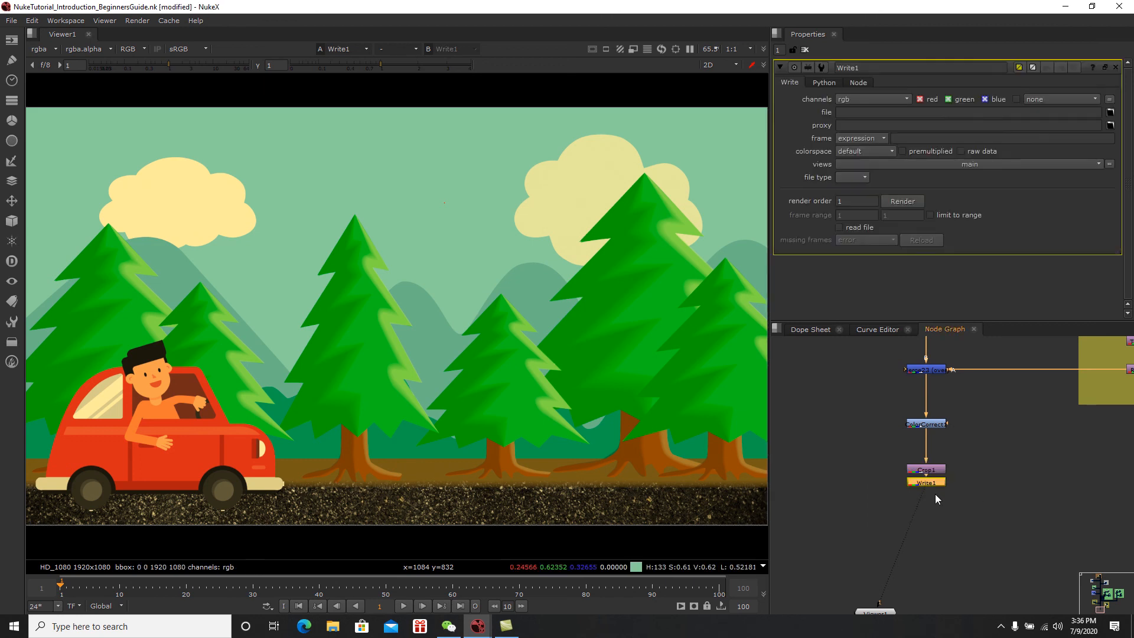
{"action": "left_click_drag", "start_coordinate": [932, 492], "coordinate": [934, 503]}
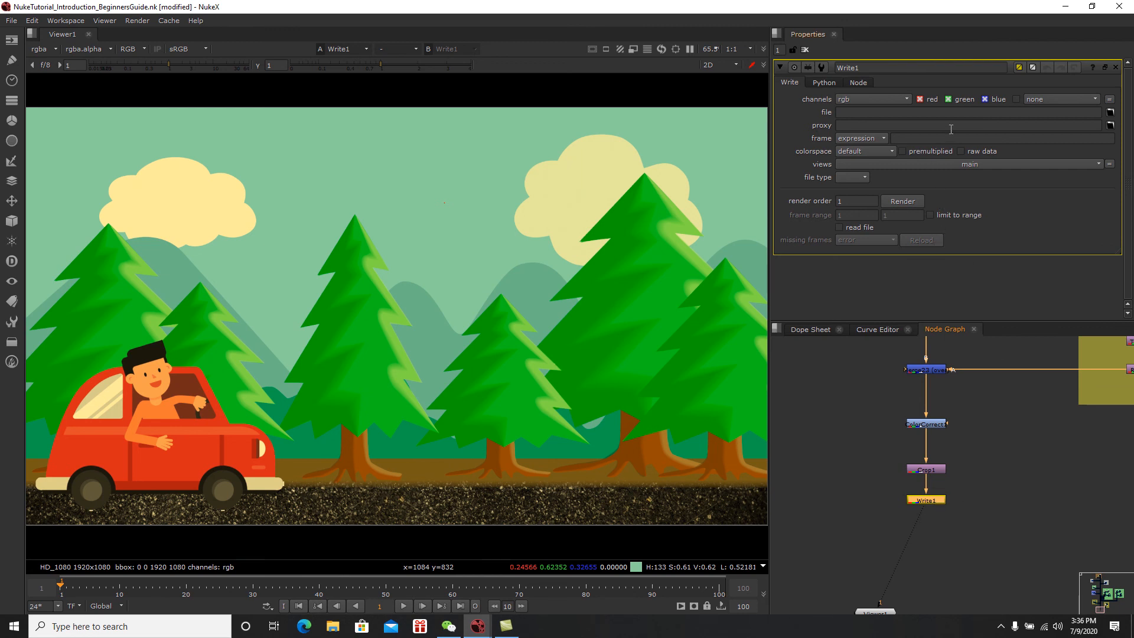
{"action": "left_click", "coordinate": [853, 99]}
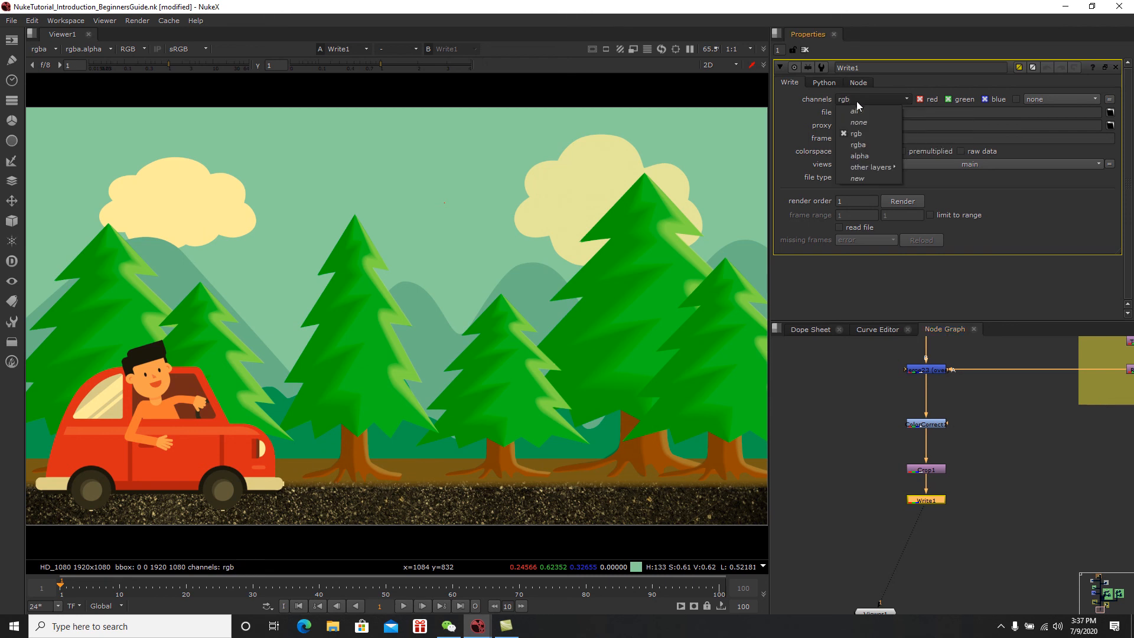
{"action": "left_click", "coordinate": [861, 144]}
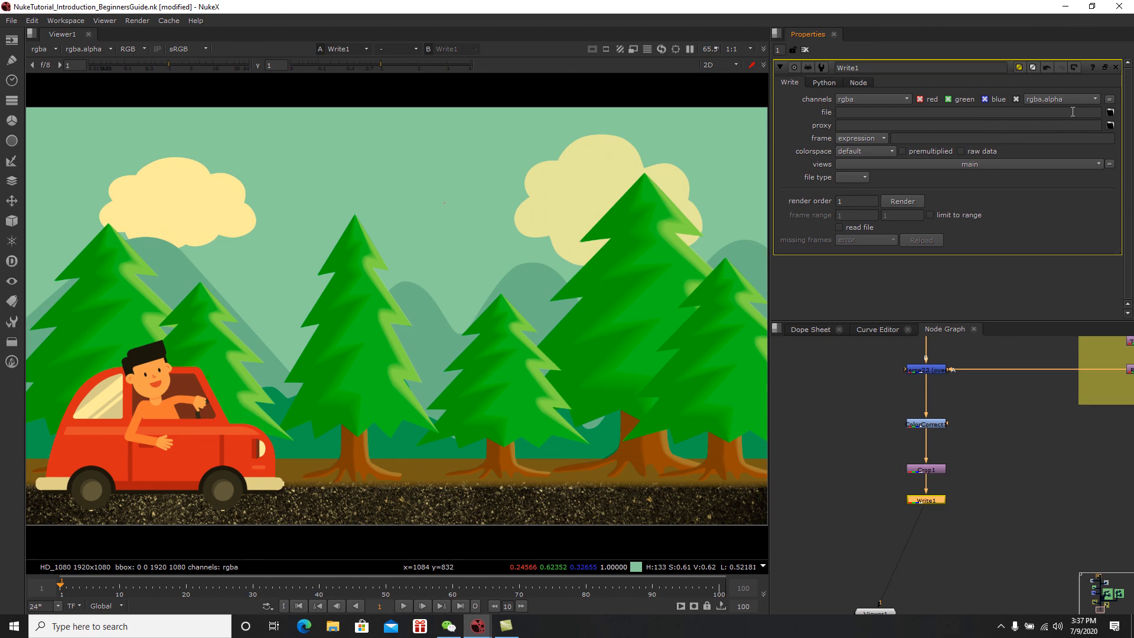
Step: Browse for the Write node's output file and create a folder named Render in the NukeTutorial_BeginnerIntroduction project folder
{"action": "left_click", "coordinate": [1111, 113]}
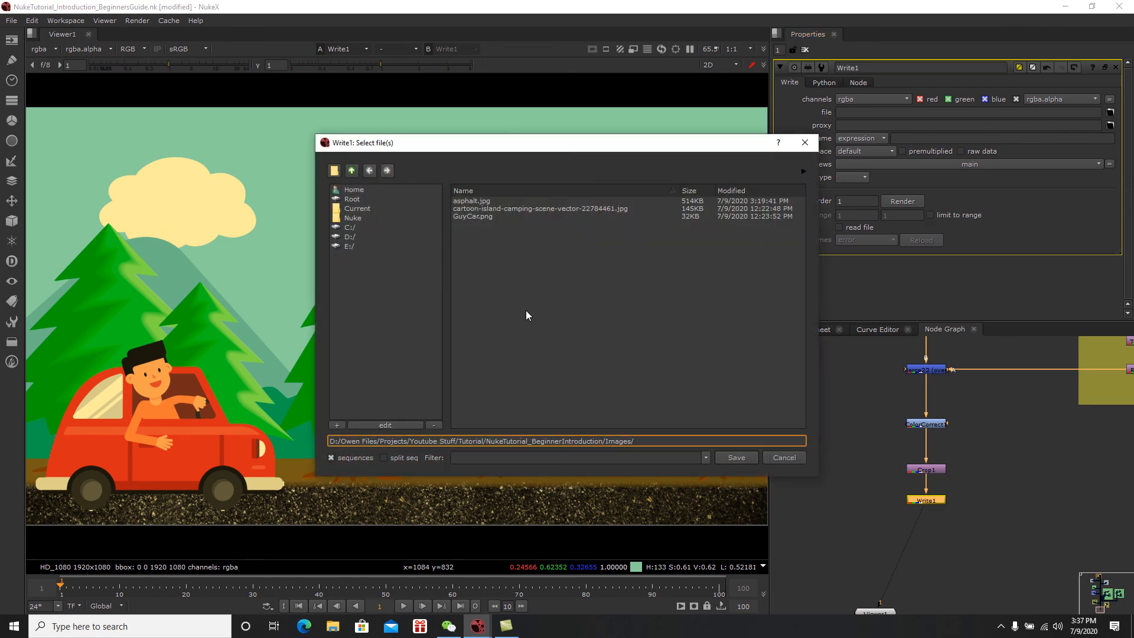
{"action": "left_click", "coordinate": [351, 171]}
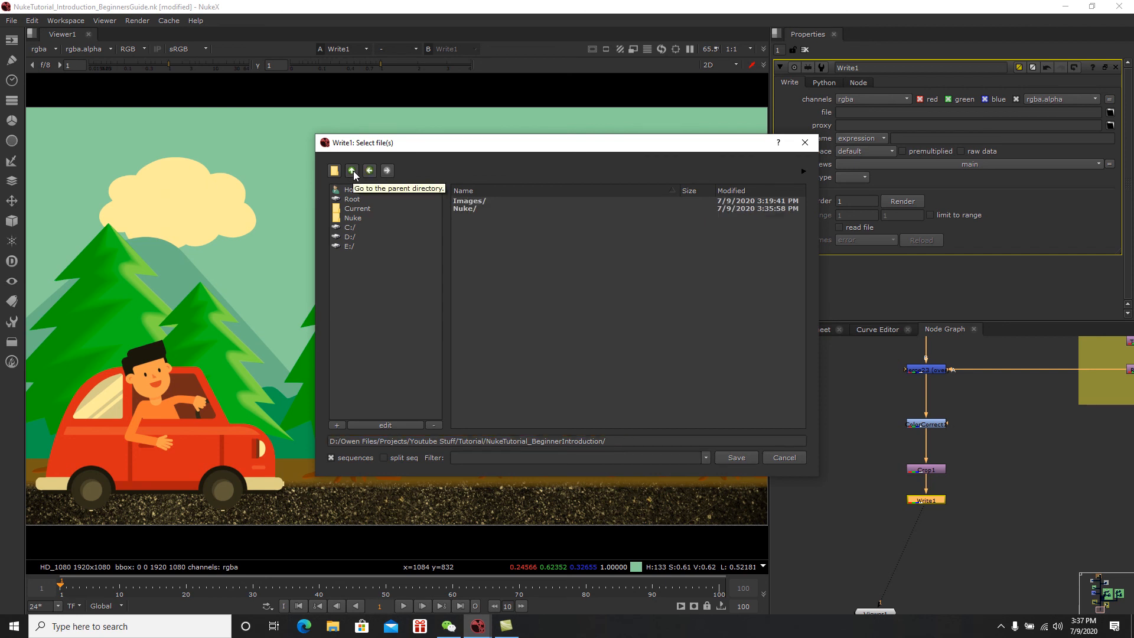
{"action": "left_click_drag", "start_coordinate": [474, 146], "coordinate": [440, 149]}
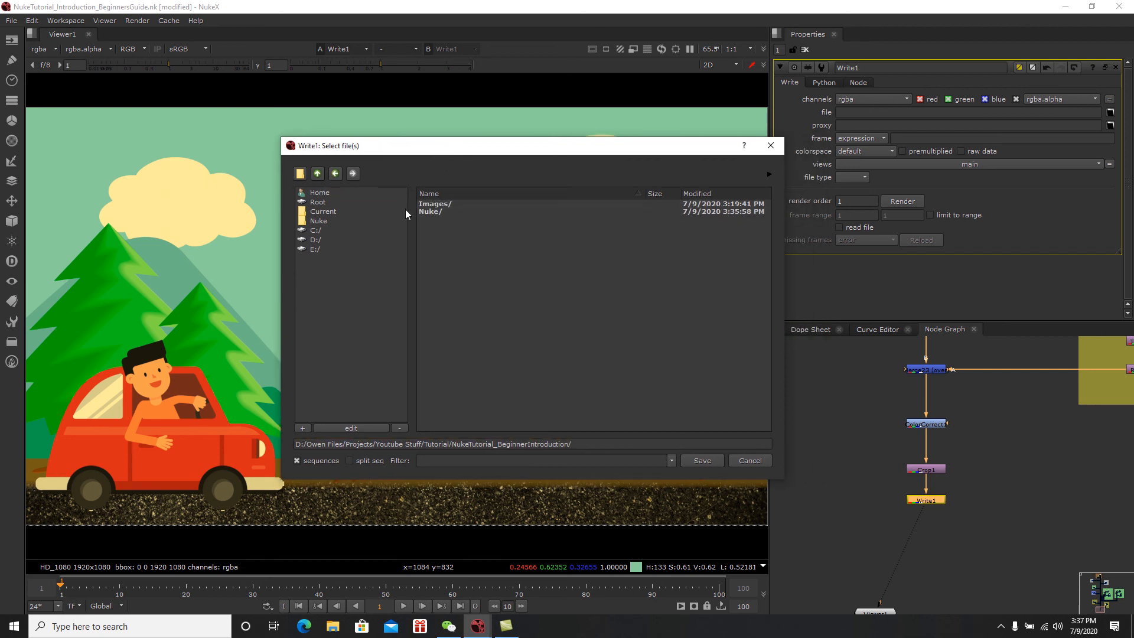
{"action": "left_click", "coordinate": [300, 173]}
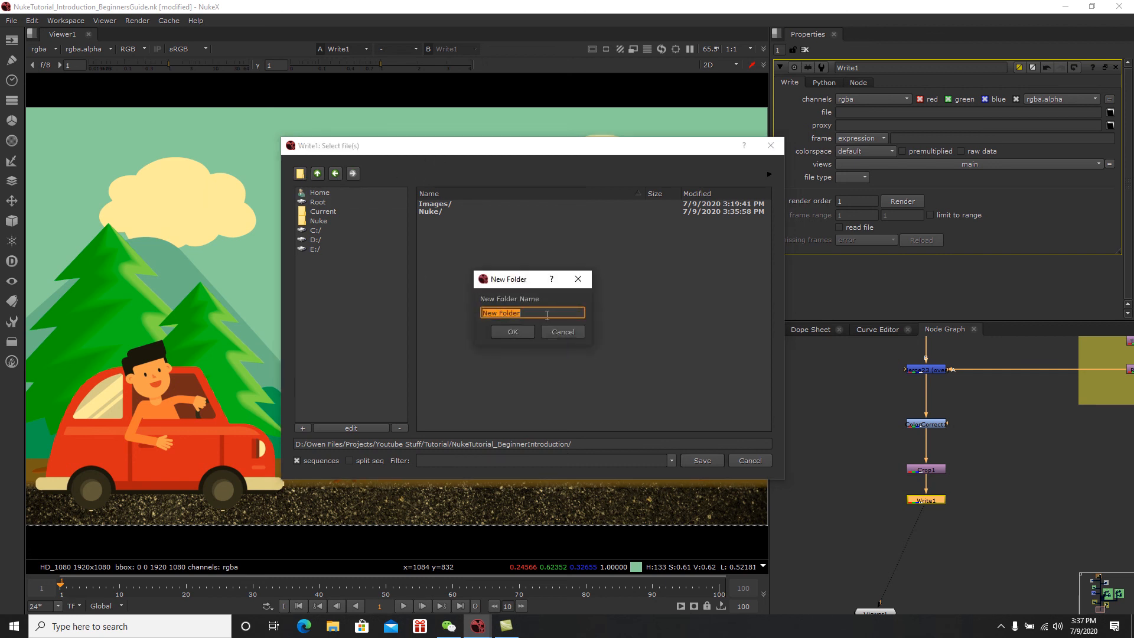
{"action": "type", "text": "Rende"}
{"action": "left_click", "coordinate": [502, 329]}
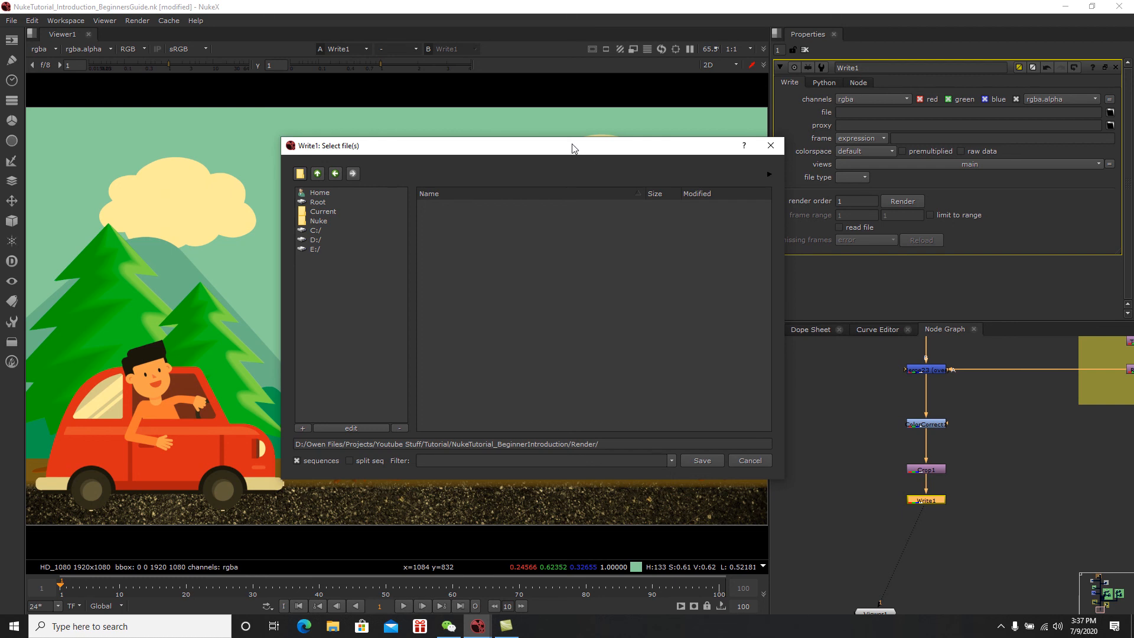
Step: Enter MyFirstNukeRender as the output file name inside the Render folder
{"action": "left_click_drag", "start_coordinate": [573, 147], "coordinate": [513, 142]}
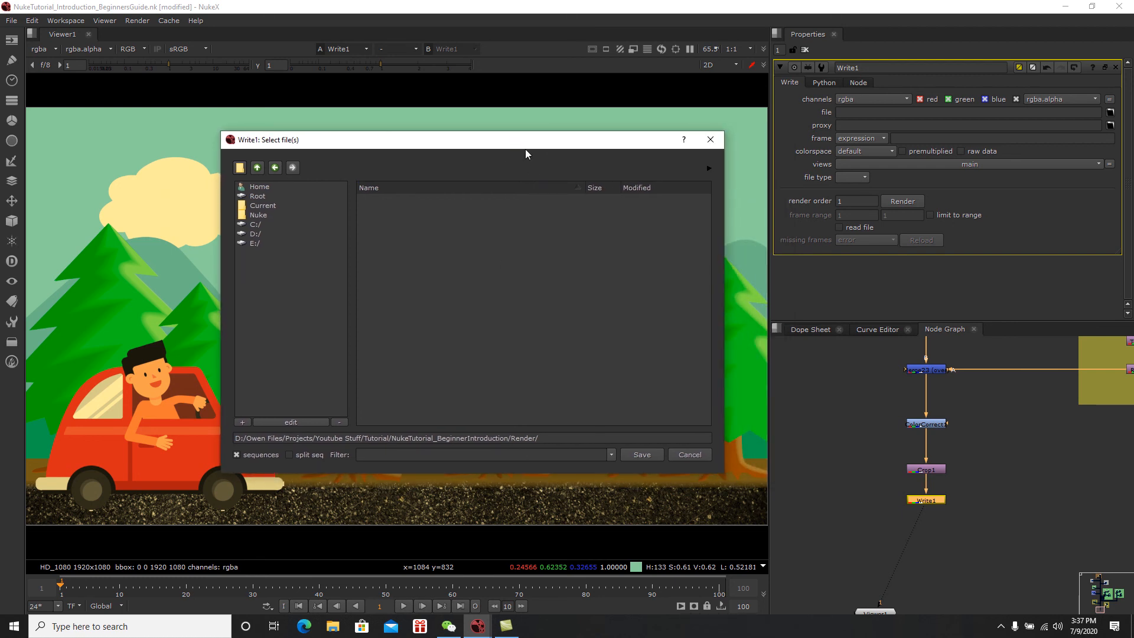
{"action": "left_click", "coordinate": [564, 438]}
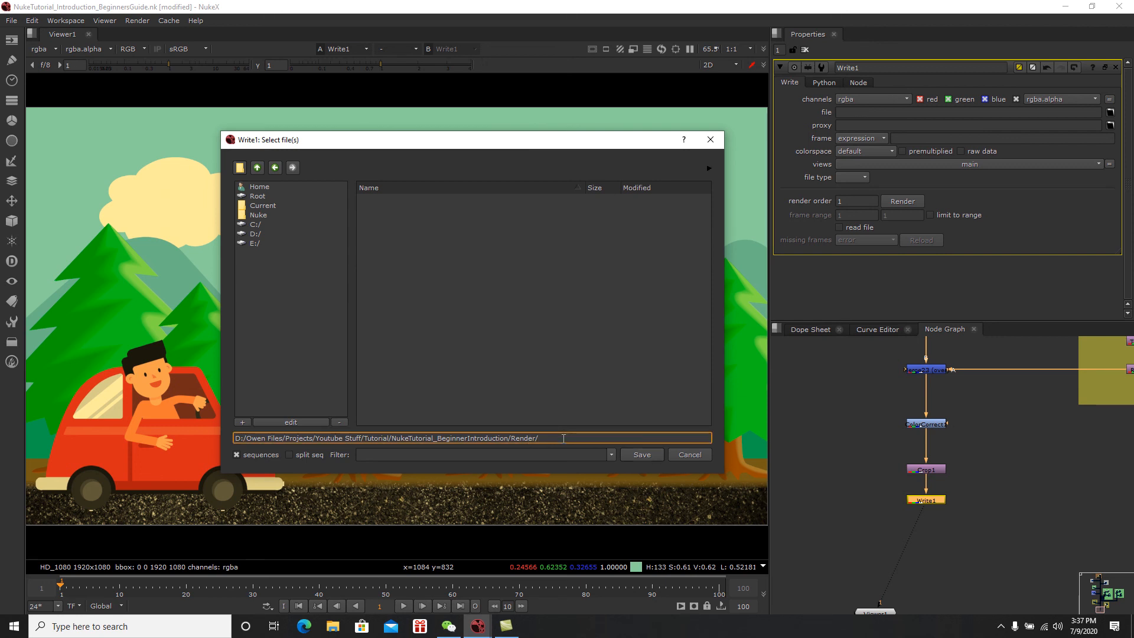
{"action": "type", "text": "MyFirstNukeRender"}
Step: Try %04d and #### as the frame-number padding in the output file name
{"action": "type", "text": "%04d"}
{"action": "key", "text": "BackSpace"}
{"action": "key", "text": "BackSpace"}
{"action": "key", "text": "BackSpace"}
{"action": "key", "text": "BackSpace"}
{"action": "type", "text": "####"}
{"action": "key", "text": "BackSpace"}
{"action": "key", "text": "BackSpace"}
{"action": "key", "text": "BackSpace"}
{"action": "key", "text": "BackSpace"}
Step: Complete the output file name with %04d frame padding and the jpg extension, and save the path
{"action": "type", "text": "%04d"}
{"action": "type", "text": "jpg"}
{"action": "left_click", "coordinate": [640, 453]}
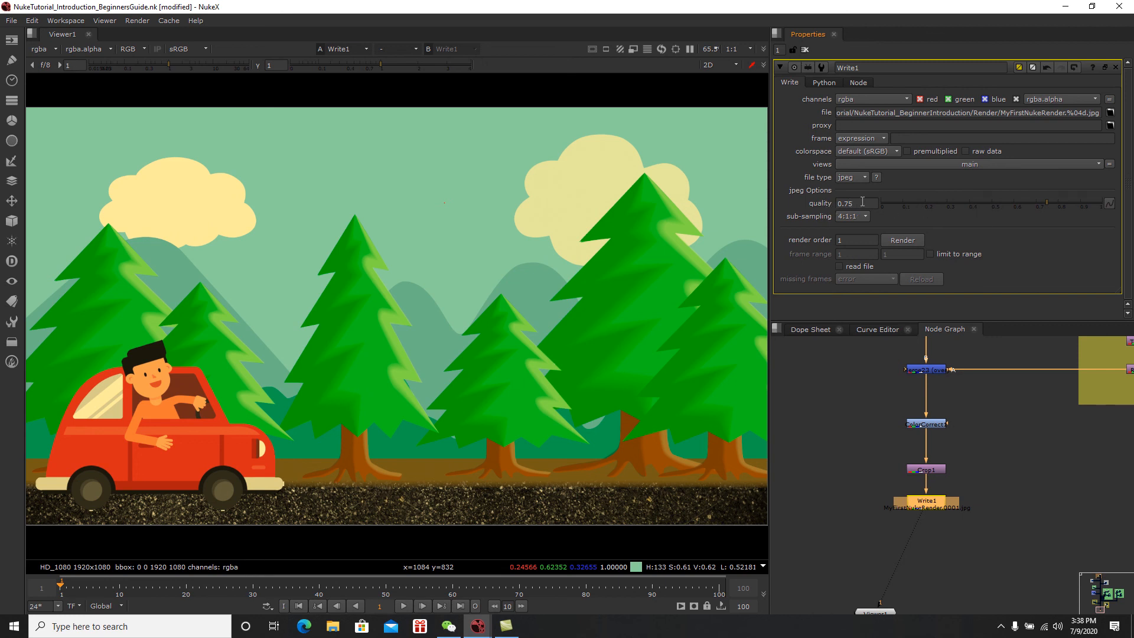
Step: Set the Write node's JPEG quality to 1 and its sub-sampling to 4:4:4
{"action": "left_click_drag", "start_coordinate": [859, 204], "coordinate": [831, 203]}
{"action": "left_click", "coordinate": [864, 204]}
{"action": "left_click_drag", "start_coordinate": [858, 203], "coordinate": [814, 203]}
{"action": "left_click_drag", "start_coordinate": [1048, 204], "coordinate": [1105, 209]}
{"action": "left_click", "coordinate": [855, 203]}
{"action": "left_click", "coordinate": [863, 217]}
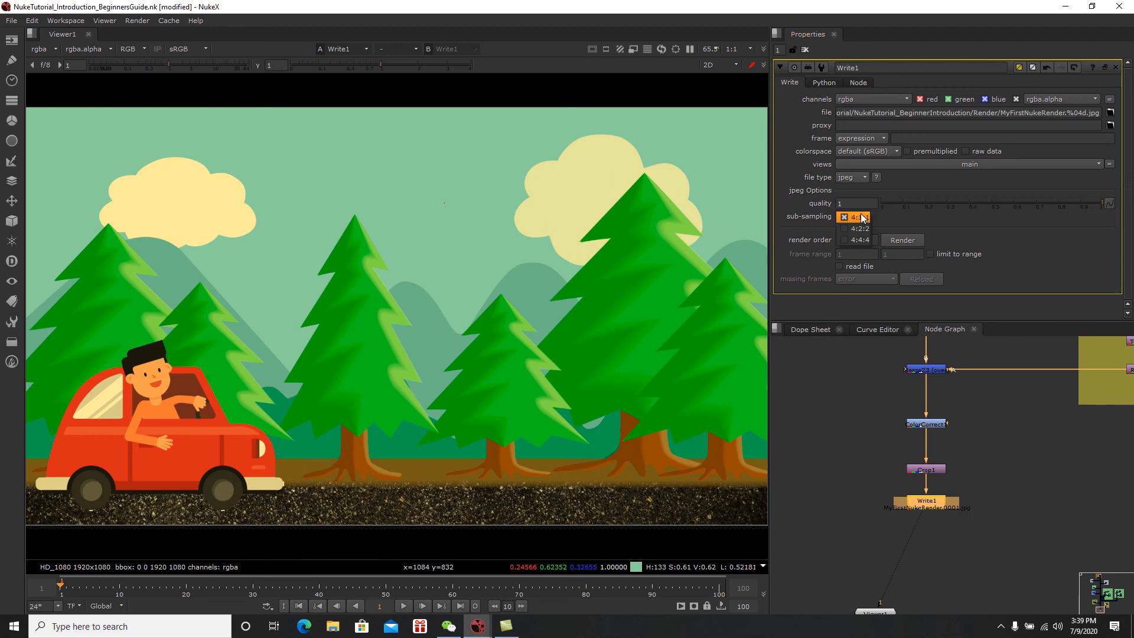
{"action": "left_click", "coordinate": [859, 240]}
Step: Render the Write node's JPEG sequence for the full frame range 1-100
{"action": "left_click", "coordinate": [901, 241]}
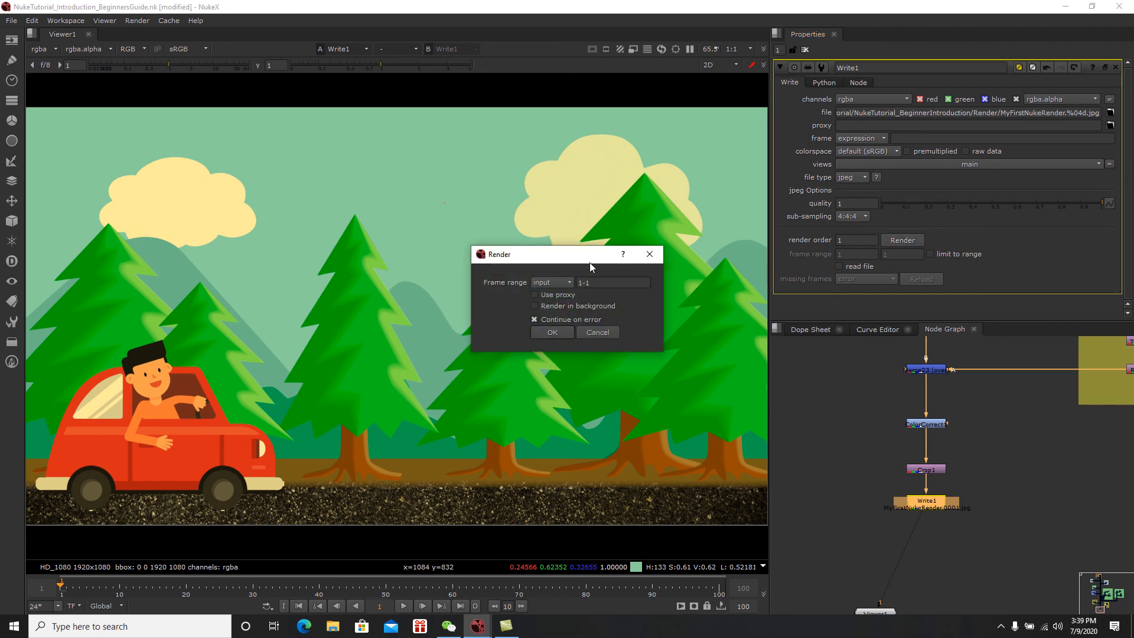
{"action": "left_click_drag", "start_coordinate": [576, 258], "coordinate": [550, 262]}
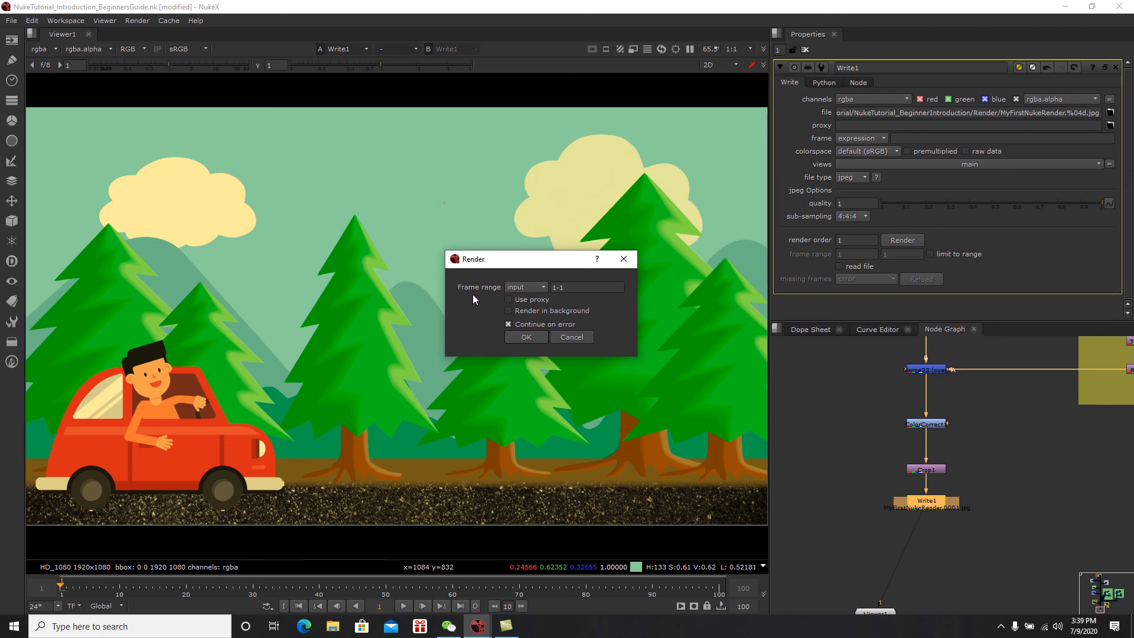
{"action": "left_click", "coordinate": [532, 288]}
{"action": "left_click", "coordinate": [528, 300]}
{"action": "left_click", "coordinate": [531, 288]}
{"action": "left_click", "coordinate": [544, 296]}
{"action": "left_click_drag", "start_coordinate": [585, 287], "coordinate": [558, 296]}
{"action": "left_click", "coordinate": [536, 288]}
{"action": "left_click", "coordinate": [522, 339]}
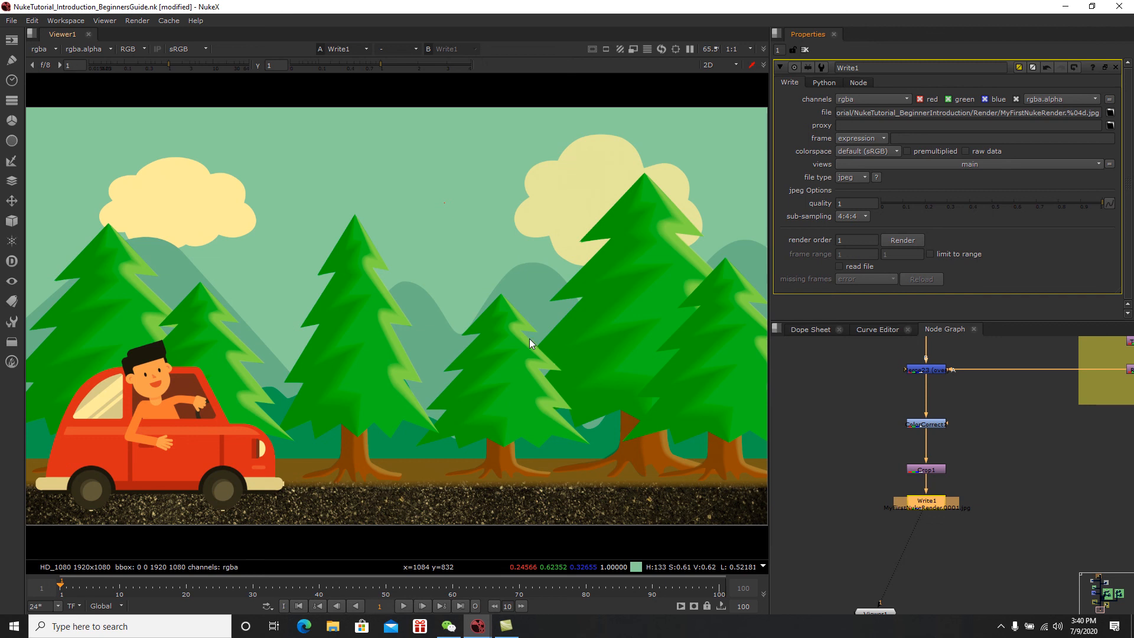
Step: Read the rendered MyFirstNukeRender.####.jpg 1-100 sequence from the Render folder into the script as one image sequence
{"action": "left_click", "coordinate": [906, 530]}
{"action": "middle_click_drag", "start_coordinate": [907, 530], "coordinate": [928, 516]}
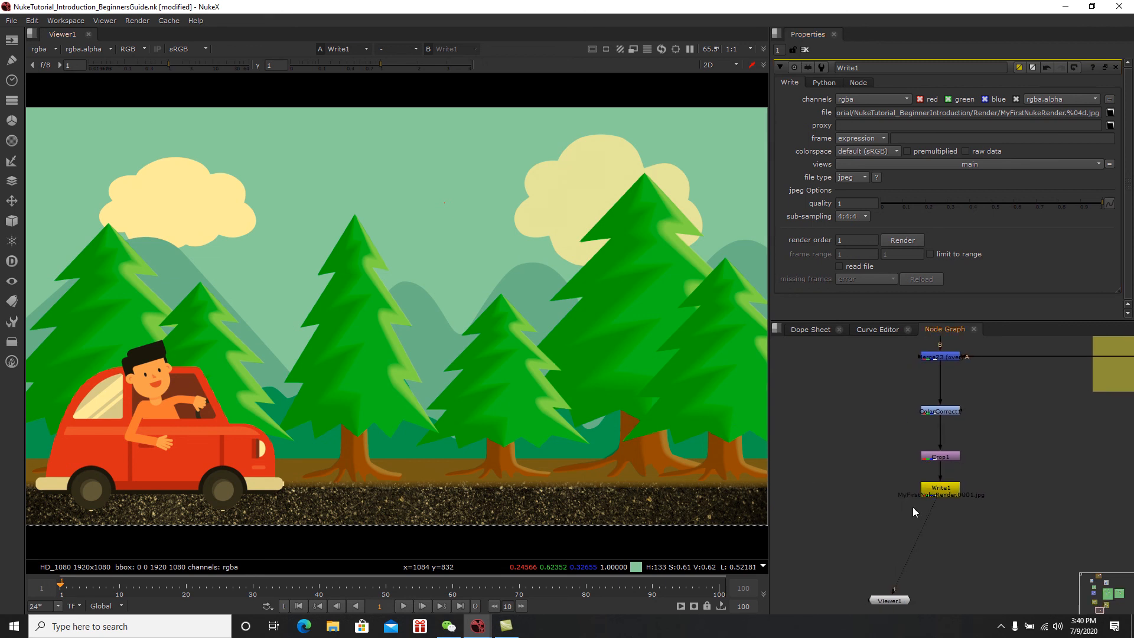
{"action": "left_click", "coordinate": [937, 490]}
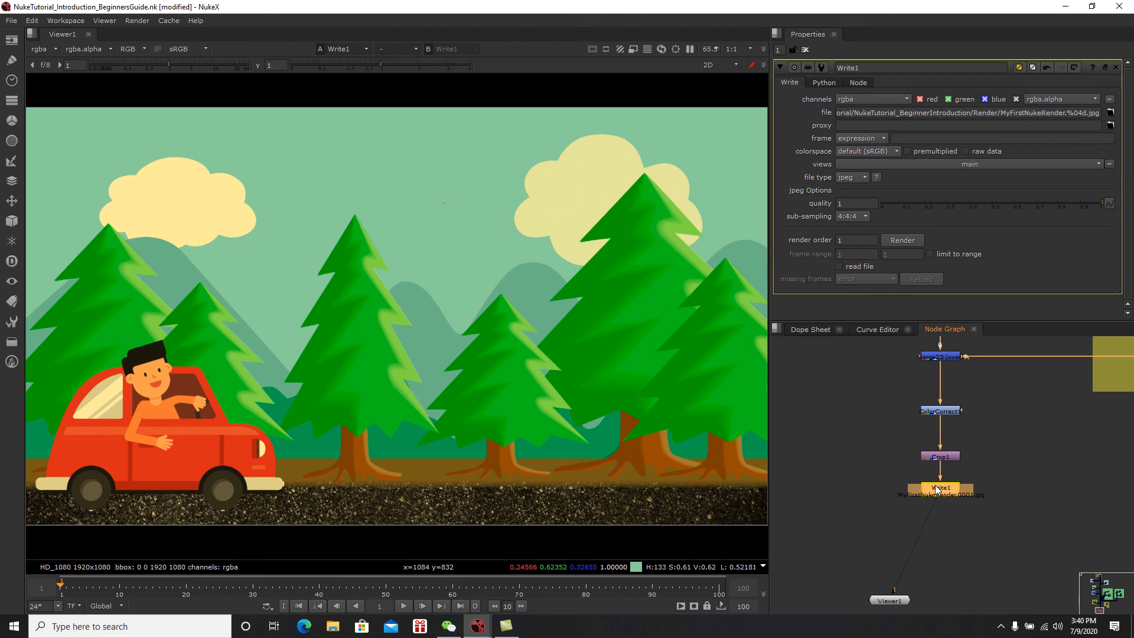
{"action": "key", "text": "r"}
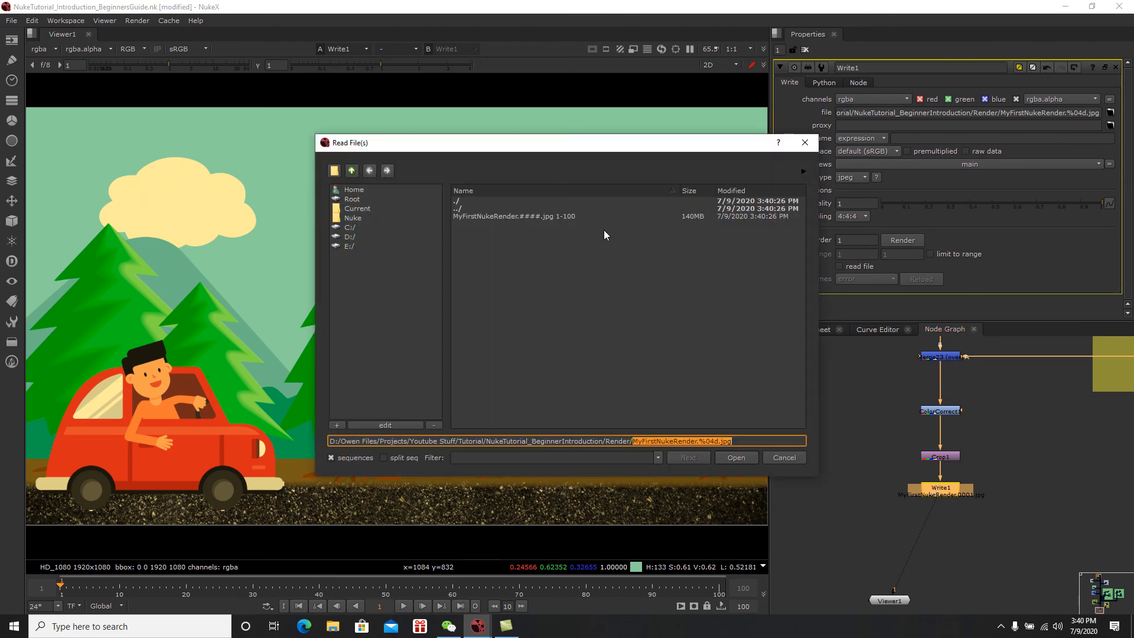
{"action": "left_click", "coordinate": [549, 218]}
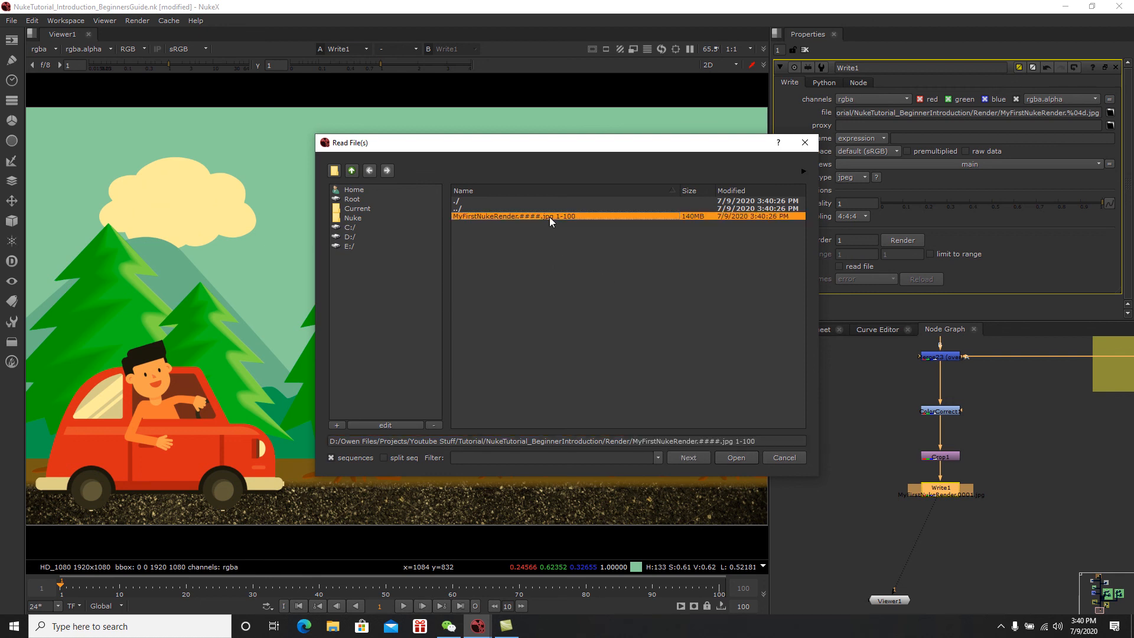
{"action": "left_click", "coordinate": [332, 459]}
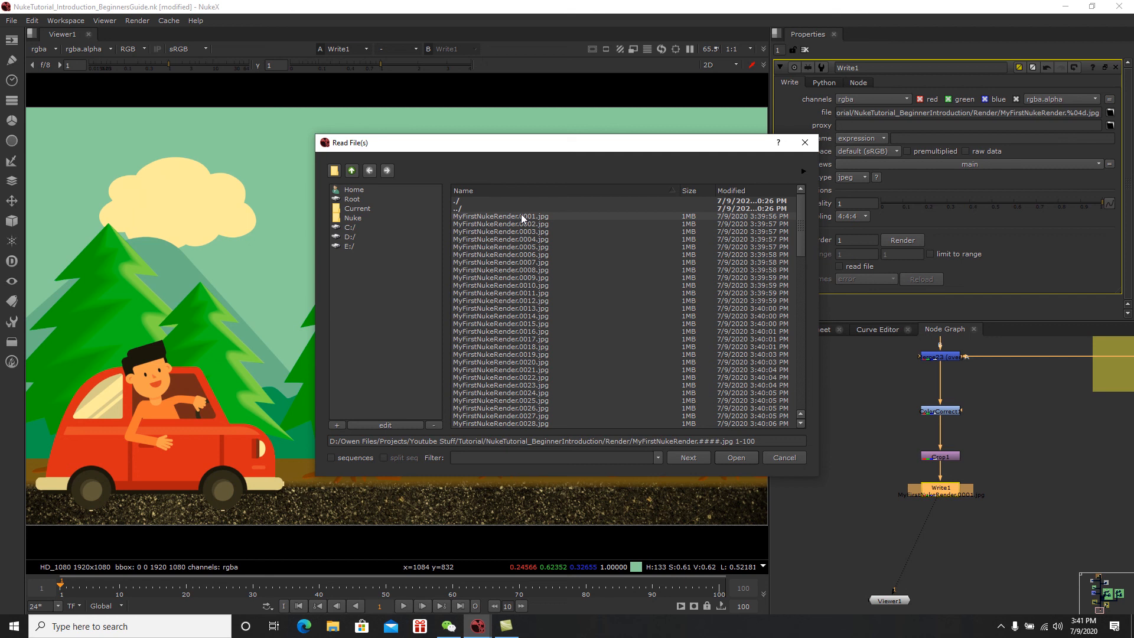
{"action": "left_click", "coordinate": [332, 458]}
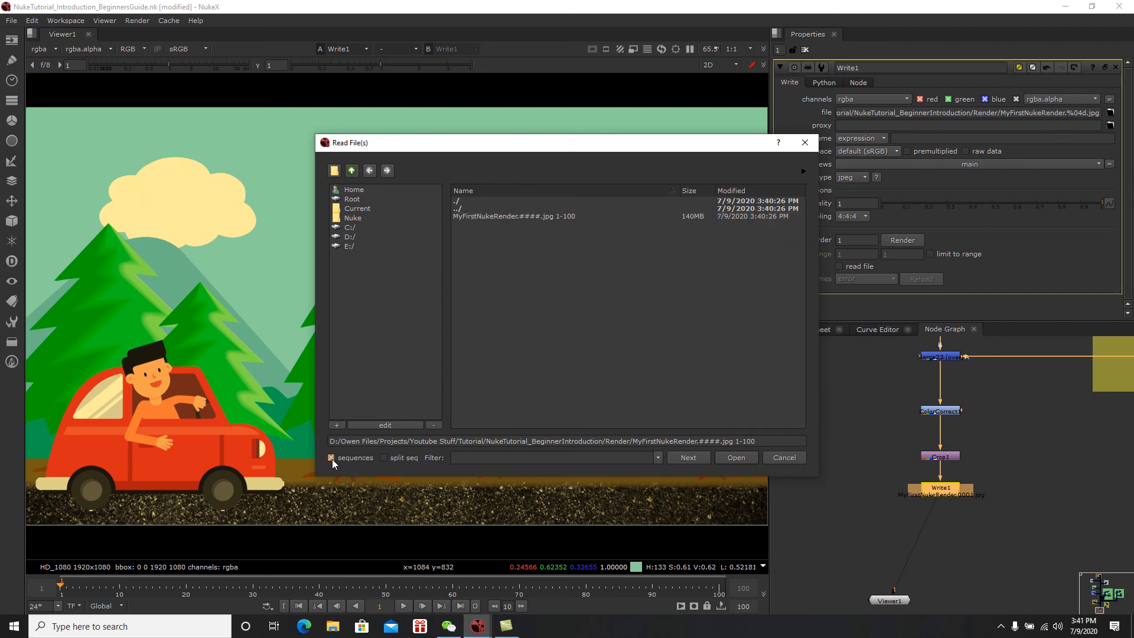
{"action": "left_click", "coordinate": [551, 216]}
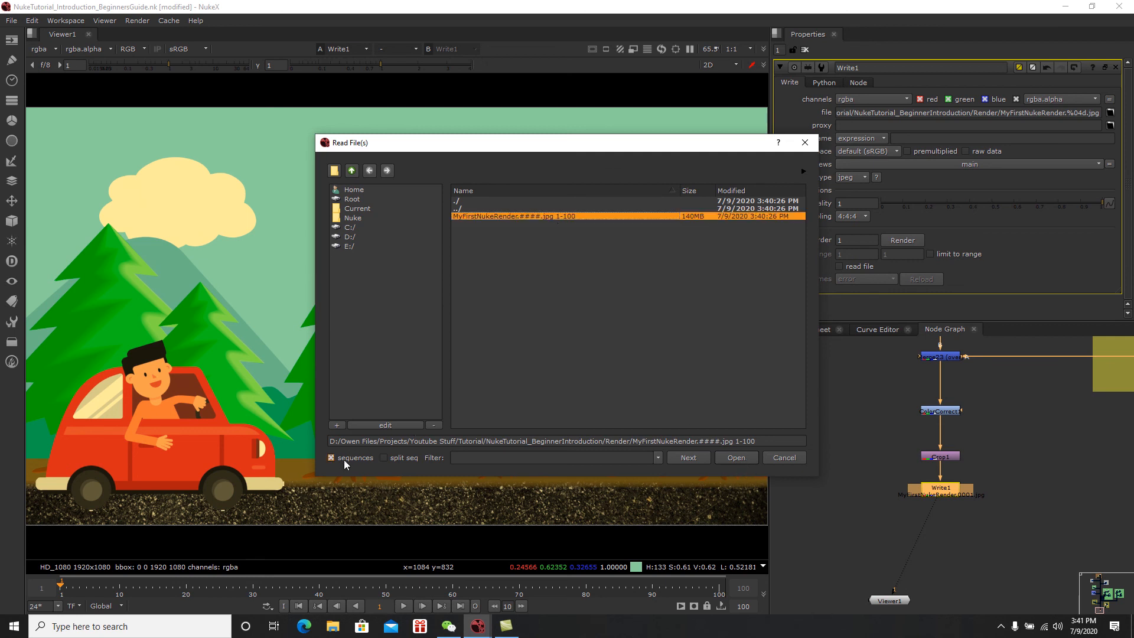
{"action": "left_click", "coordinate": [732, 457]}
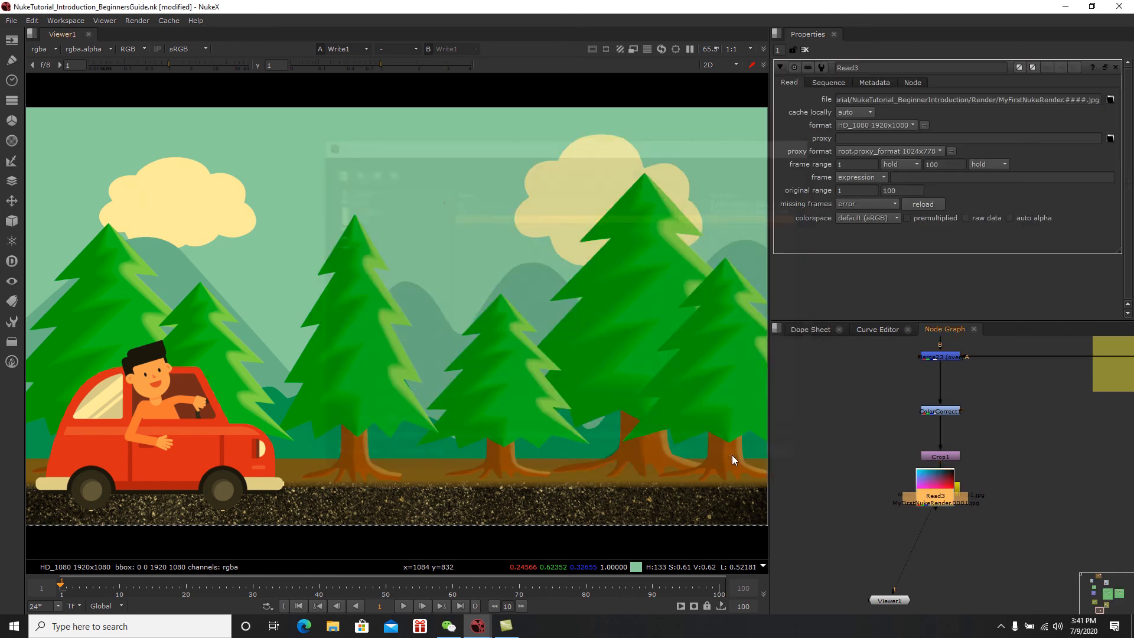
Step: Place the new Read node below the Write node, view it and play back the rendered sequence
{"action": "left_click_drag", "start_coordinate": [934, 495], "coordinate": [946, 546]}
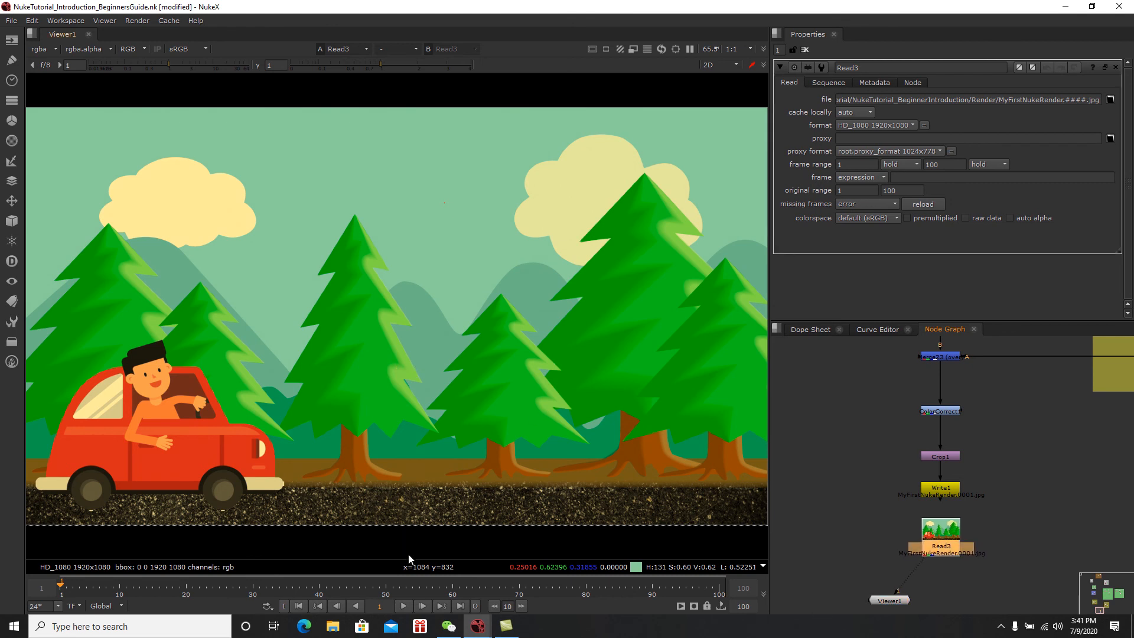
{"action": "left_click", "coordinate": [404, 607]}
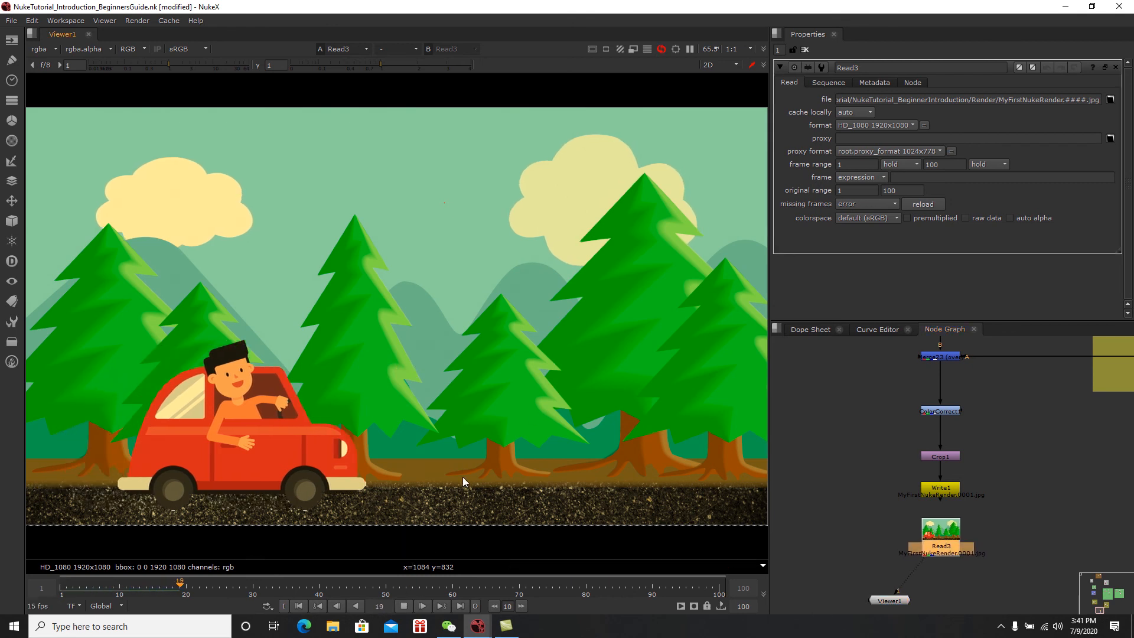